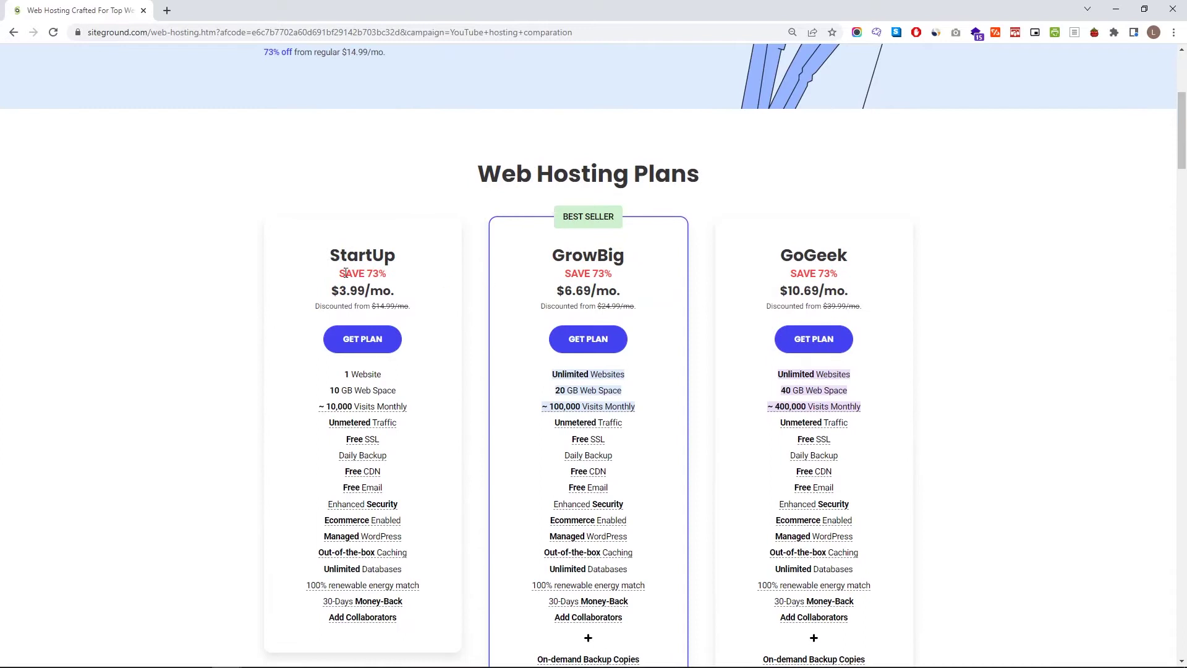
- Review the StartUp plan's 73% saving and 1-website limit, then order the $3.99/mo plan
drag(337, 275, 394, 280)
click(548, 283)
drag(346, 374, 397, 377)
click(397, 379)
mouse_move(338, 411)
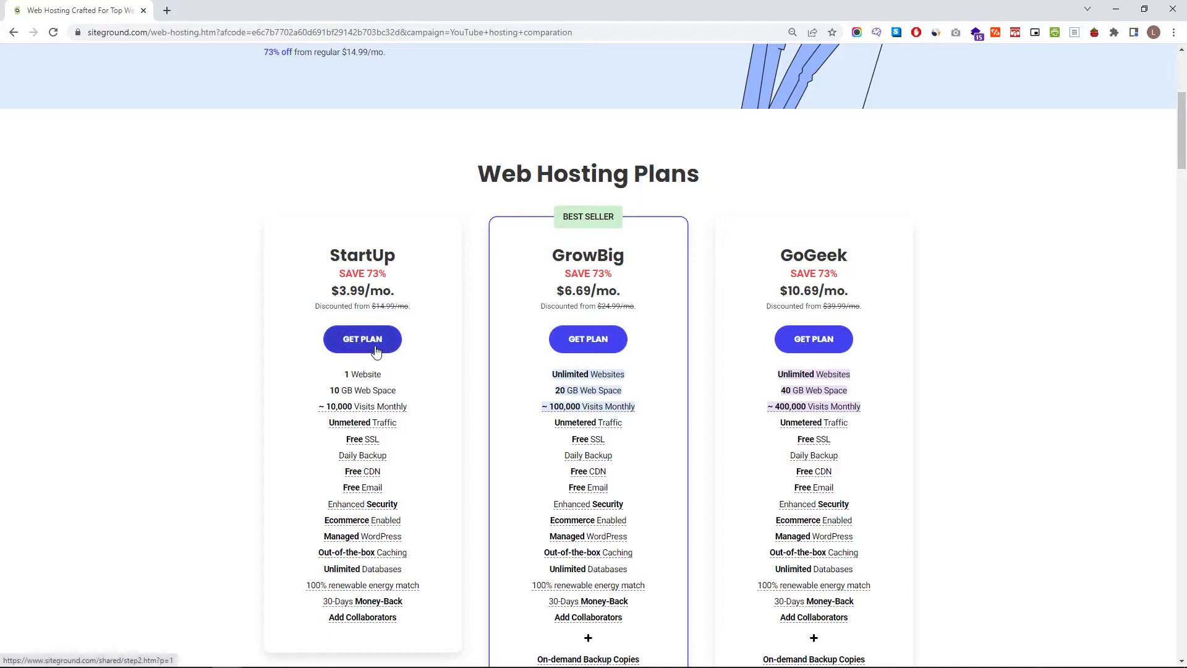
click(350, 340)
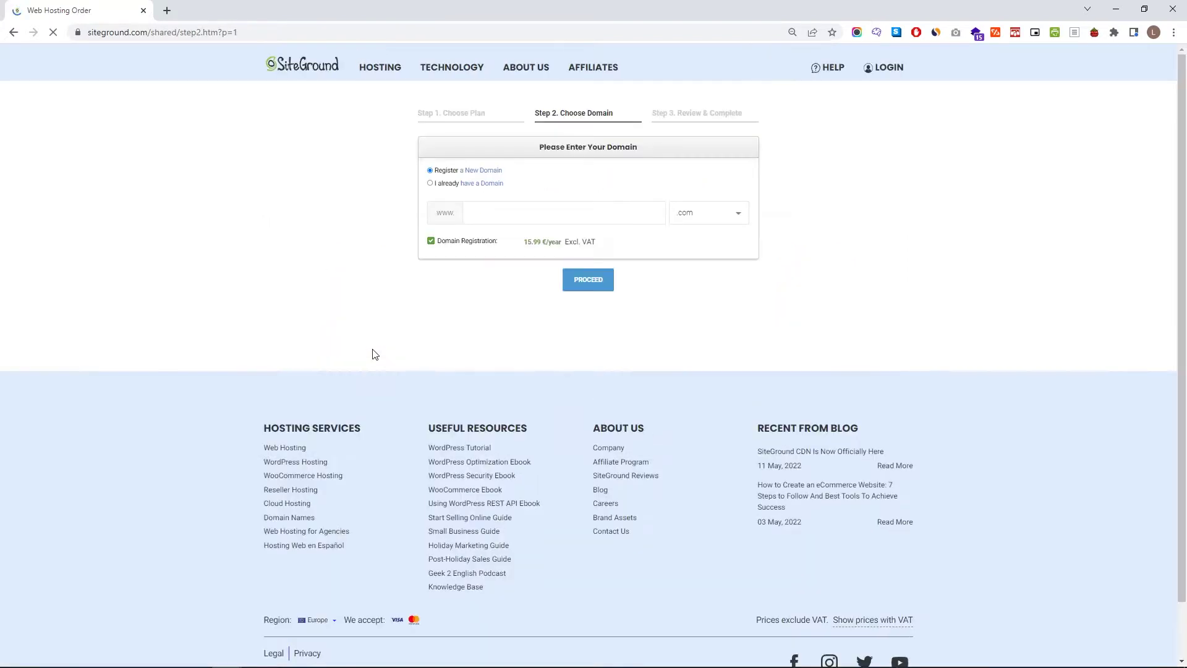
- Choose to register a new domain and check whether 'luka' is available
click(431, 184)
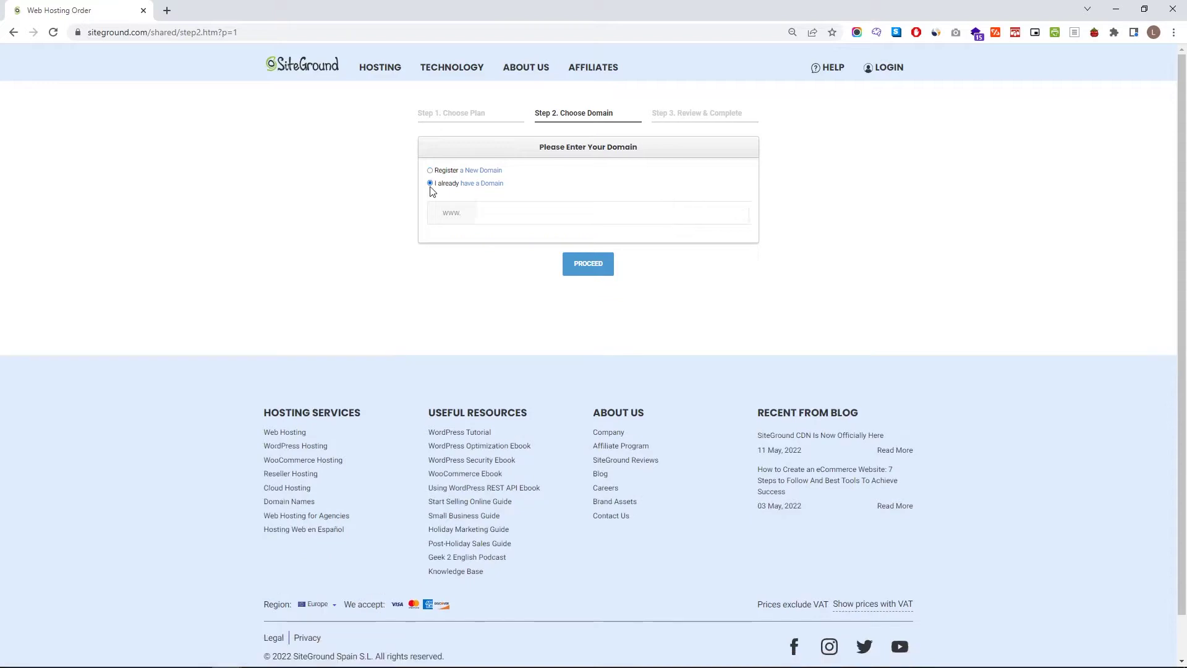
click(523, 212)
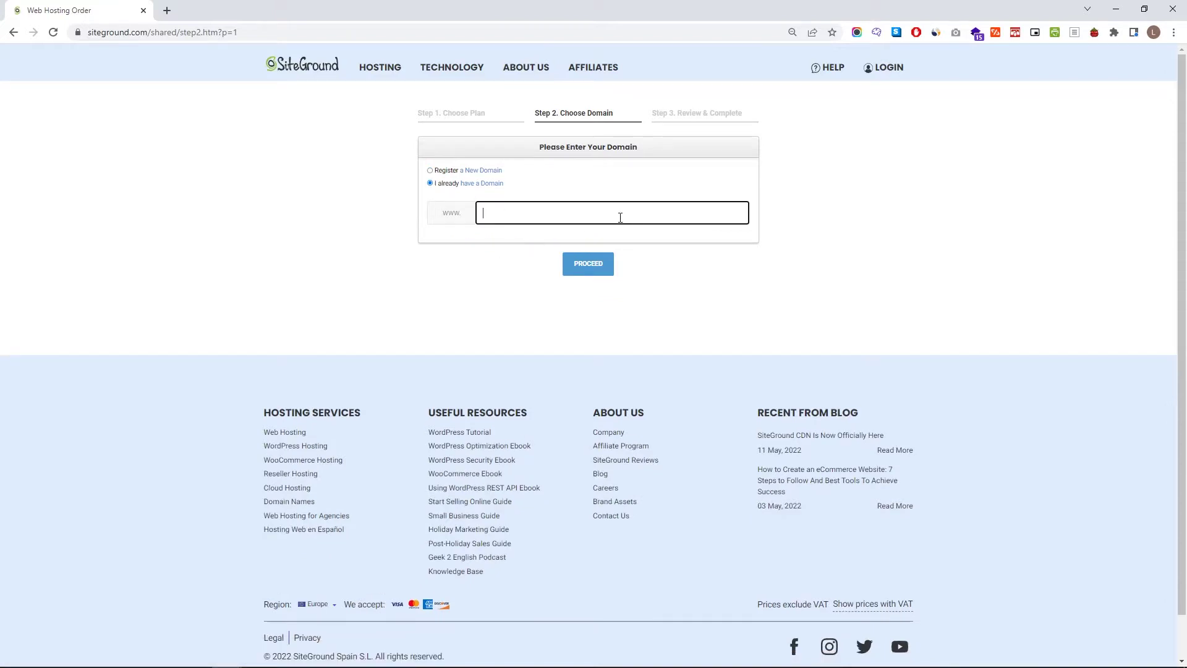
click(432, 171)
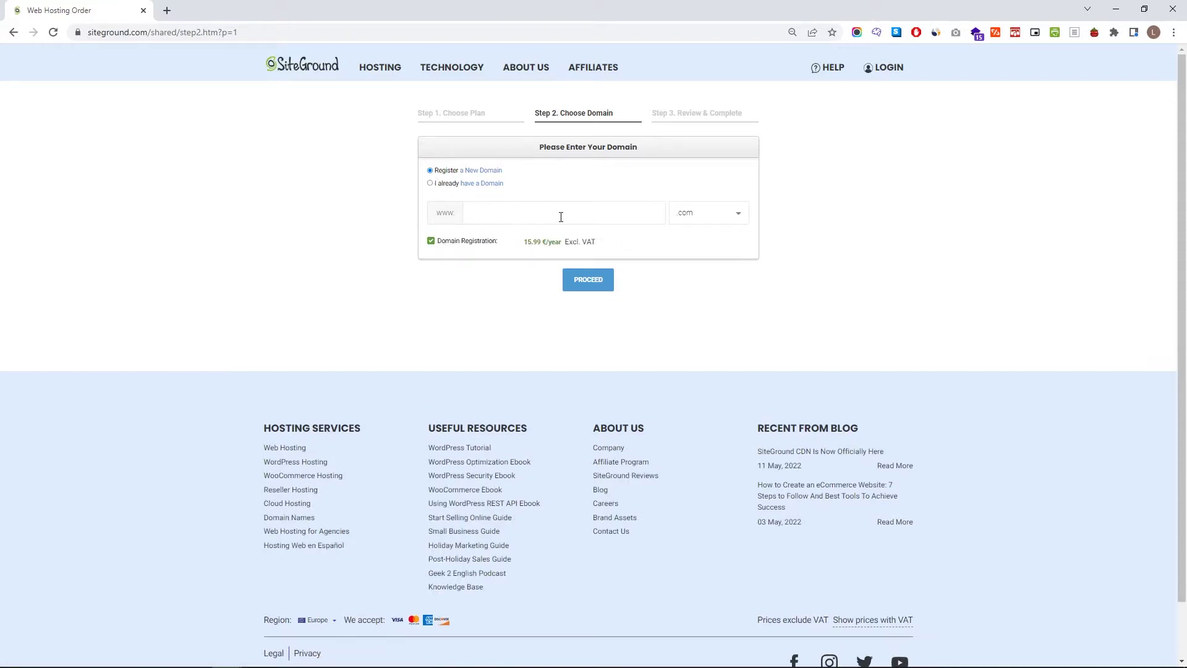
click(581, 219)
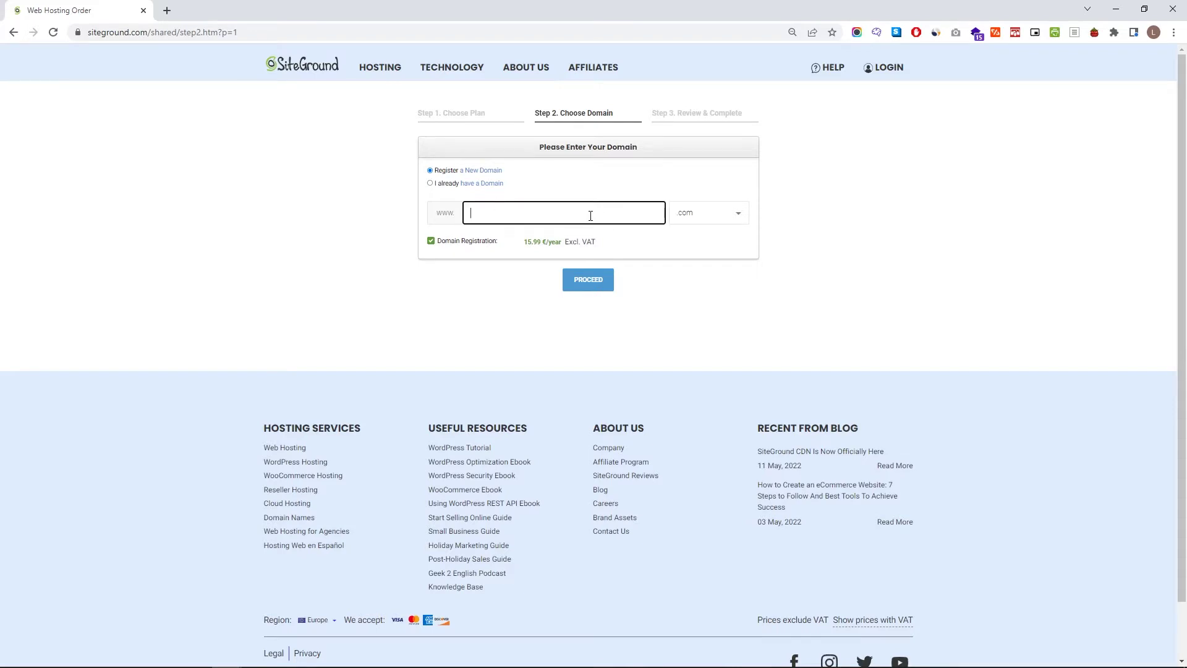
text(luka)
click(604, 287)
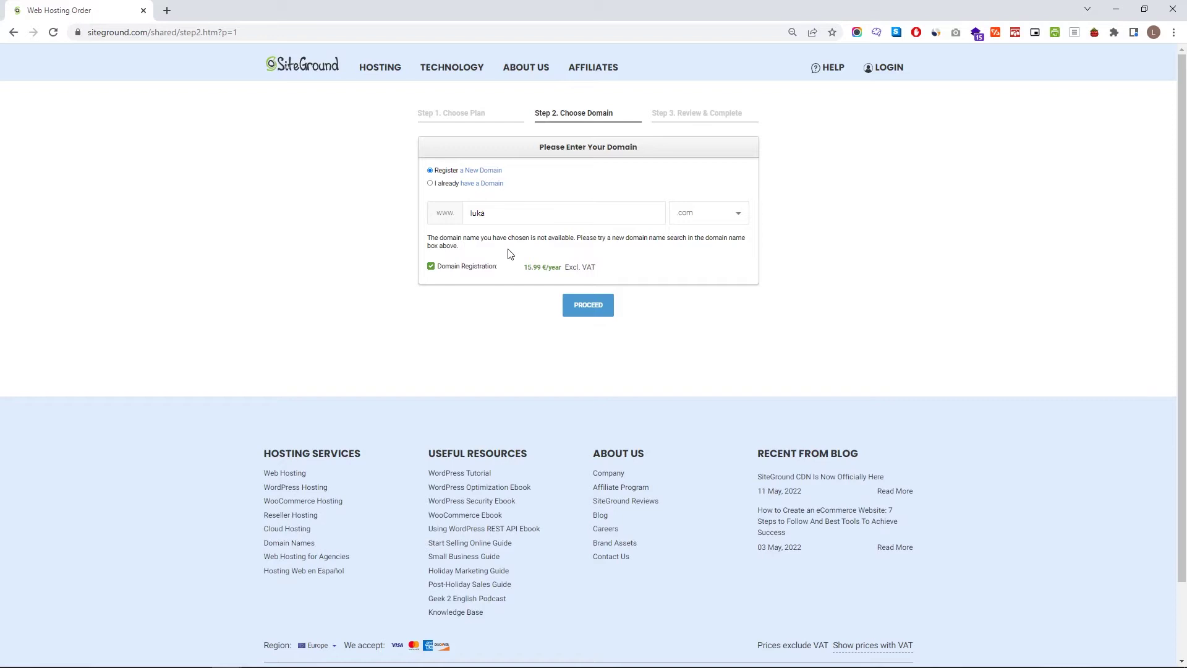
- Change the domain name to 'knowesweb' and submit it again
click(505, 215)
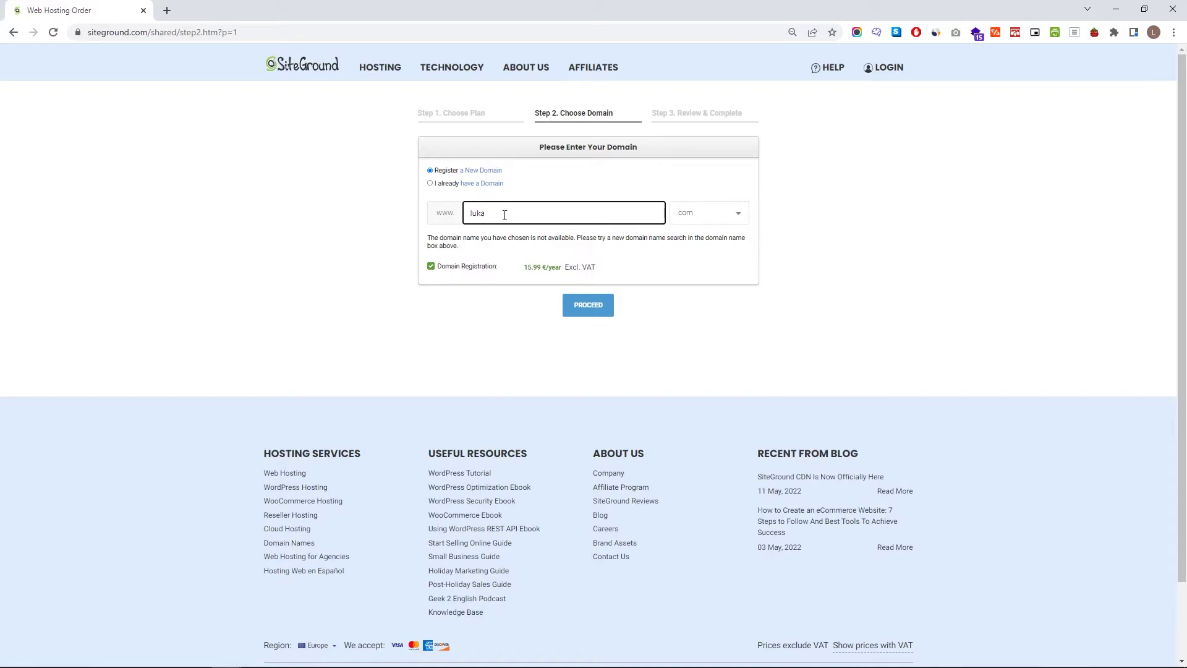
text(knowesweb)
click(605, 306)
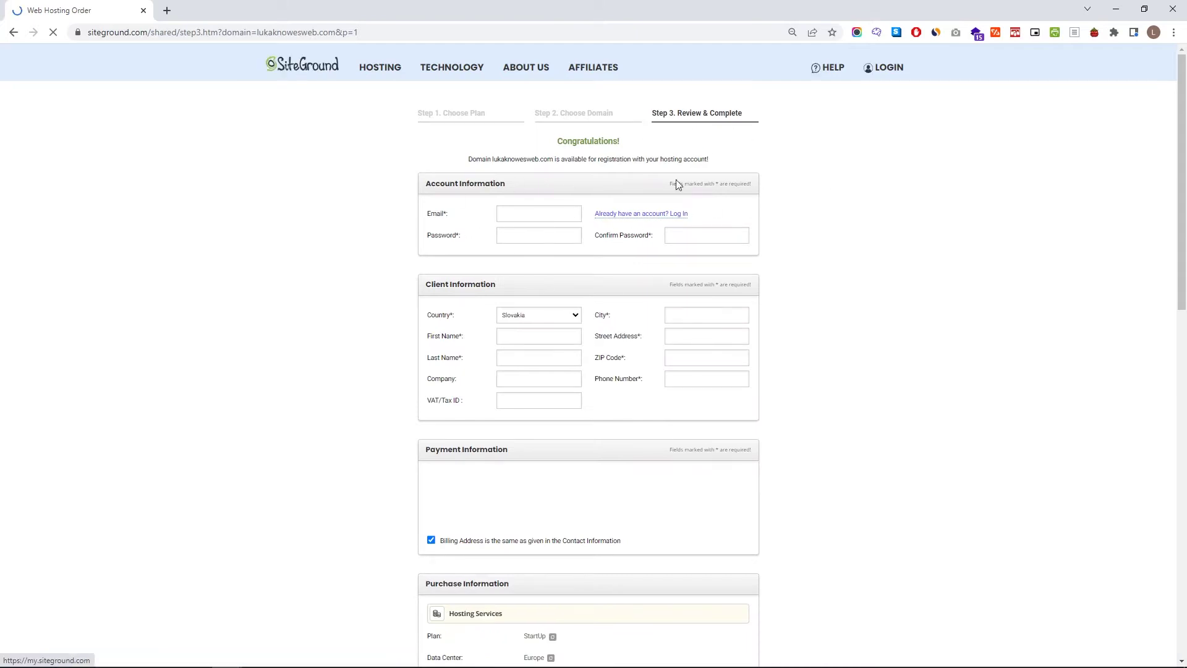
scroll(711, 279, down, 5)
scroll(711, 279, down, 5)
scroll(711, 307, up, 10)
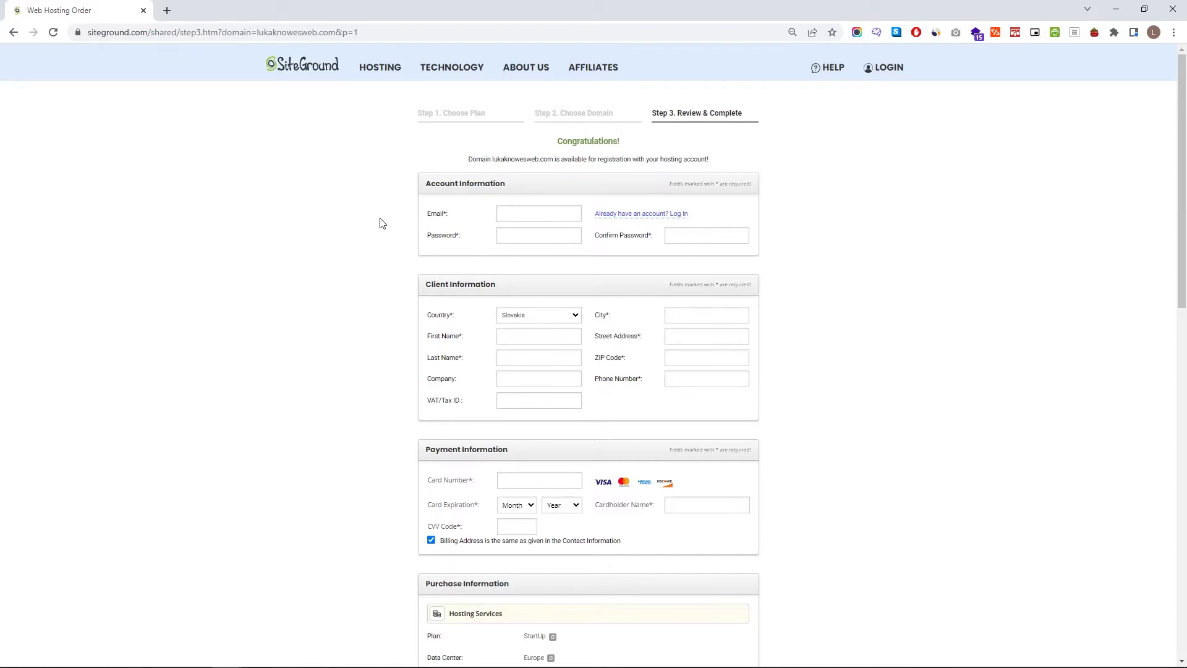
scroll(573, 278, down, 2)
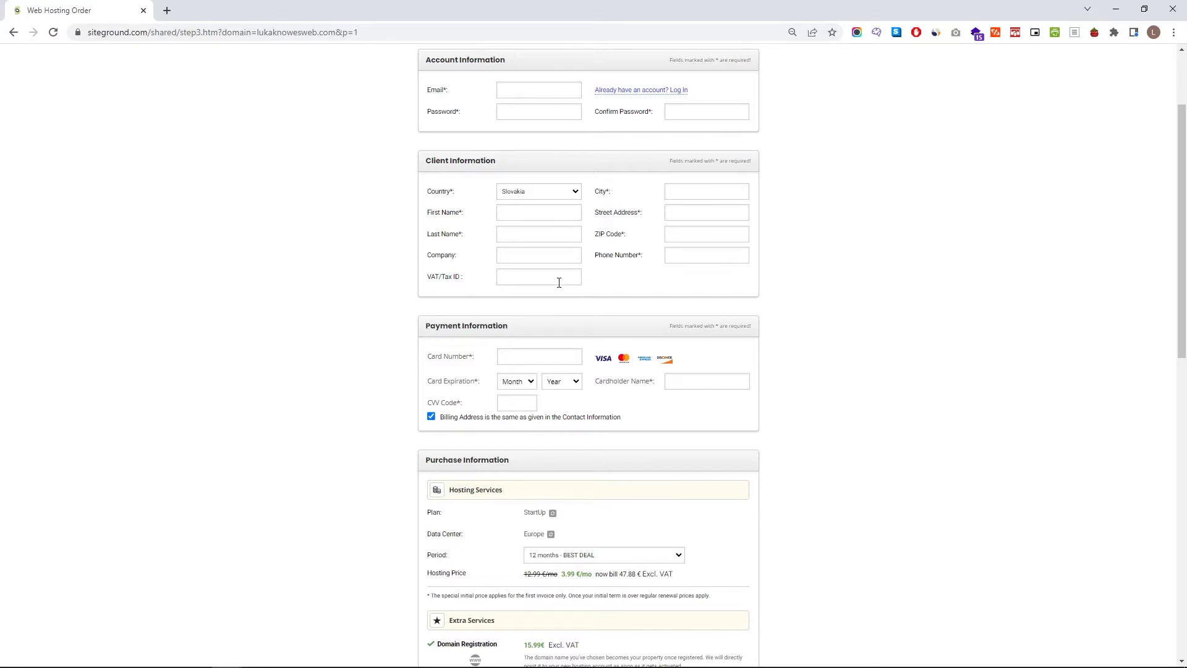
scroll(559, 284, down, 1)
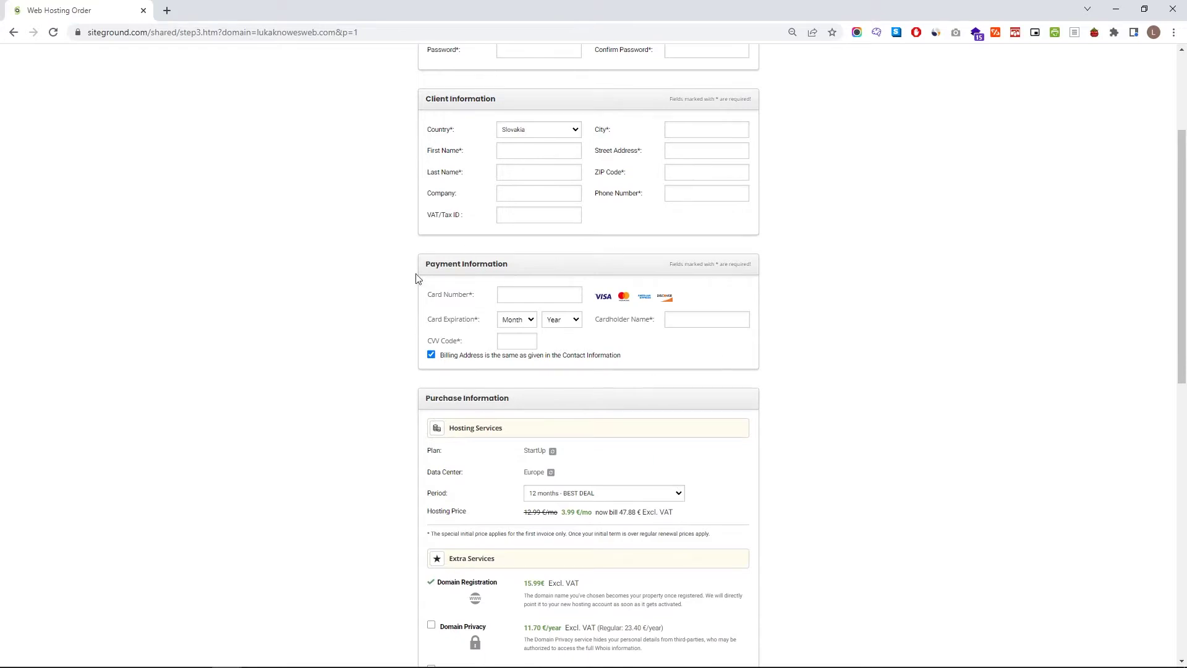
scroll(564, 414, down, 2)
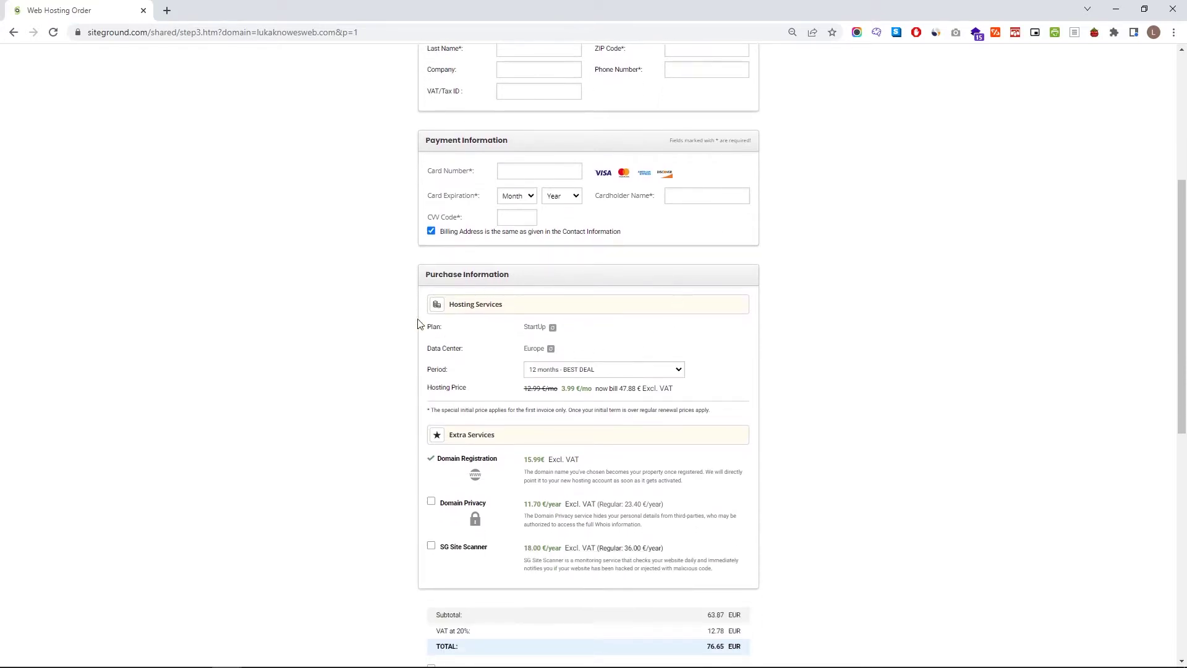
- Set the data center to USA, Iowa and keep the 12 months - BEST DEAL period
click(551, 350)
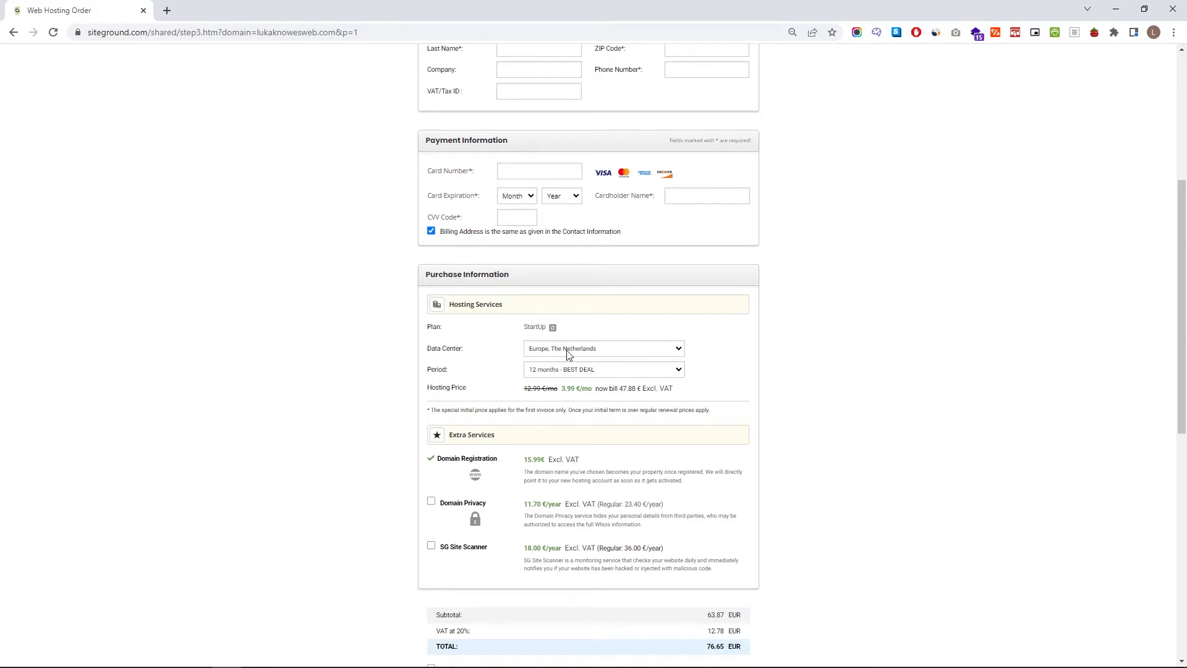
click(569, 349)
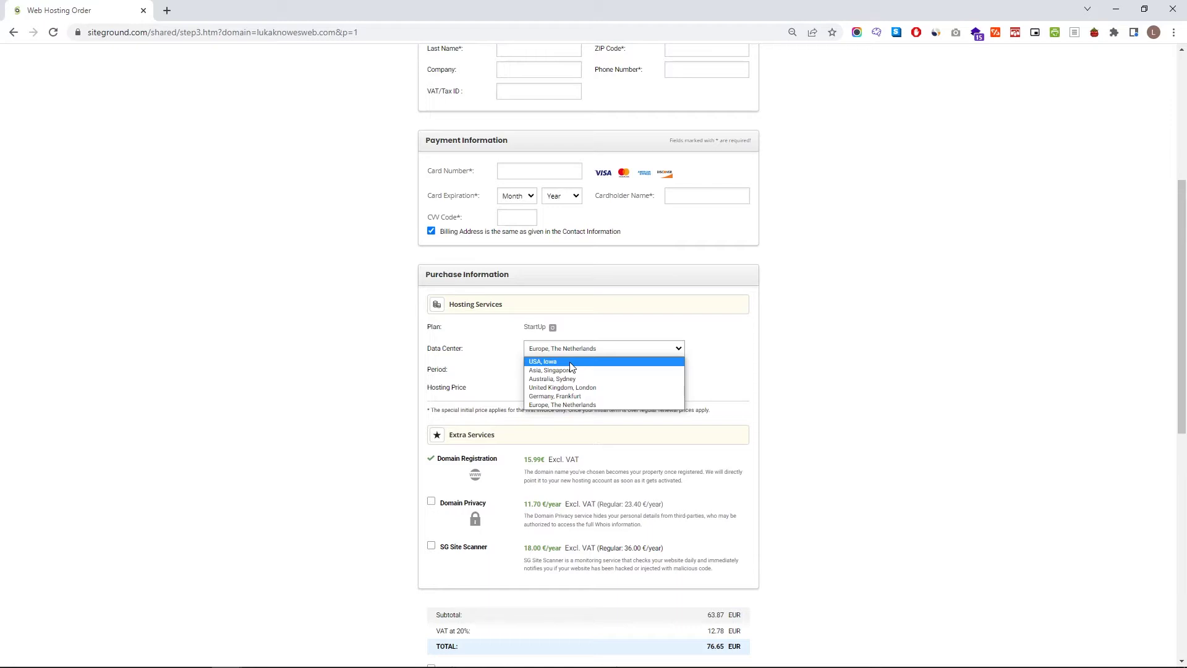
click(570, 362)
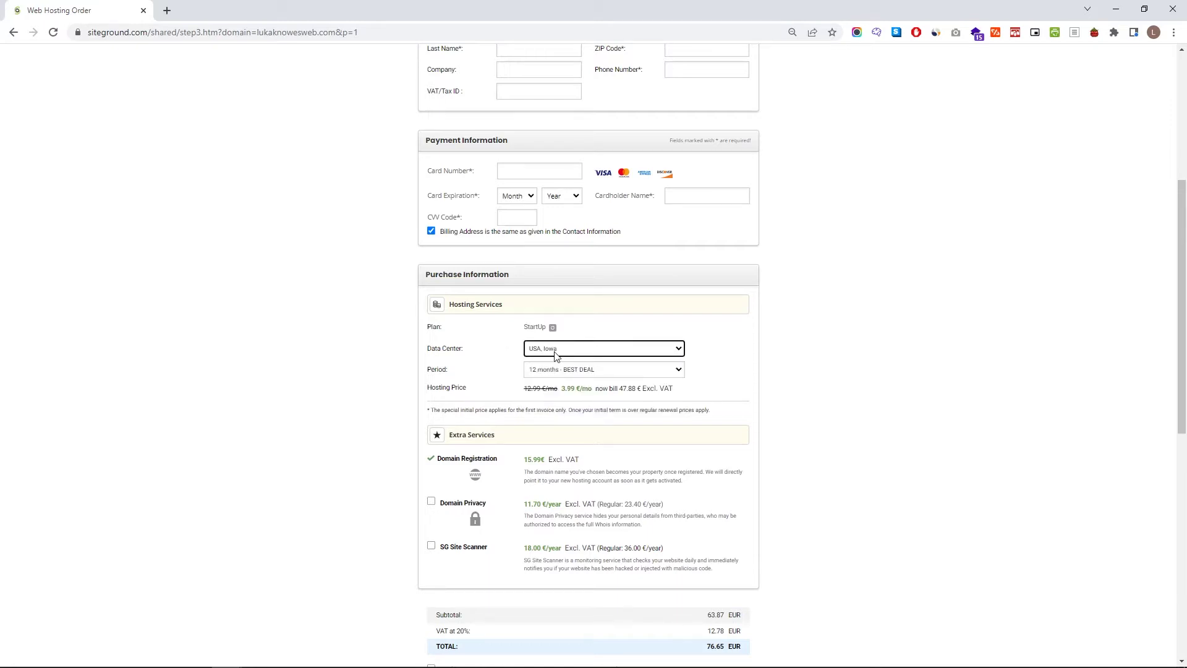
click(554, 351)
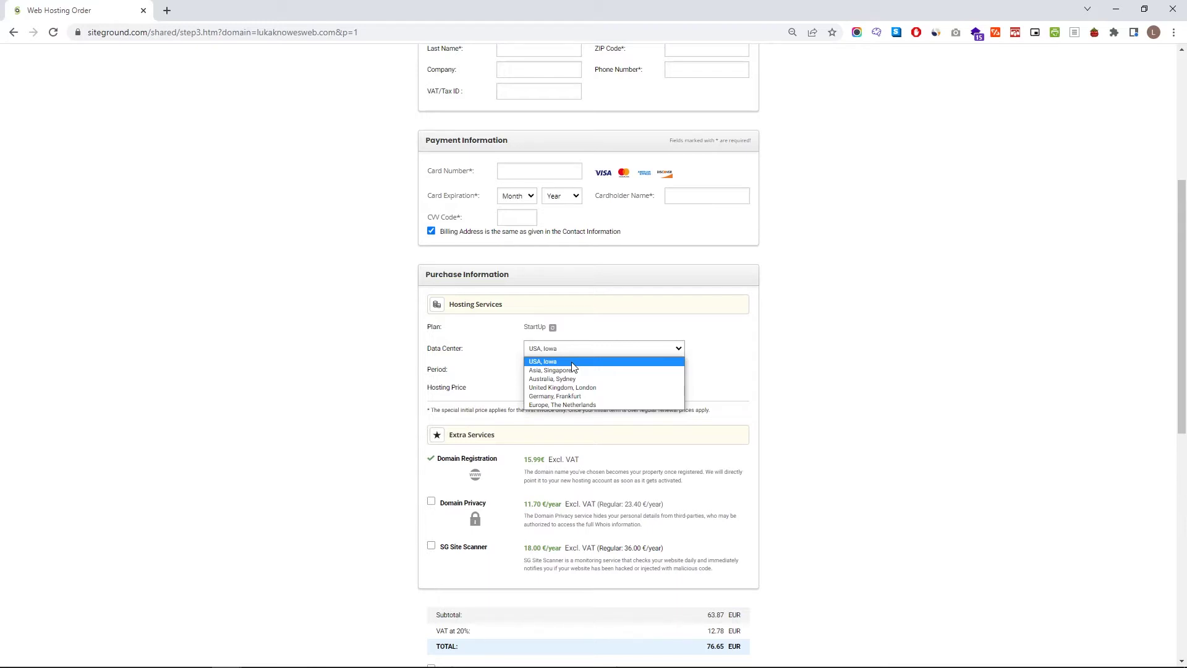
click(572, 364)
click(570, 372)
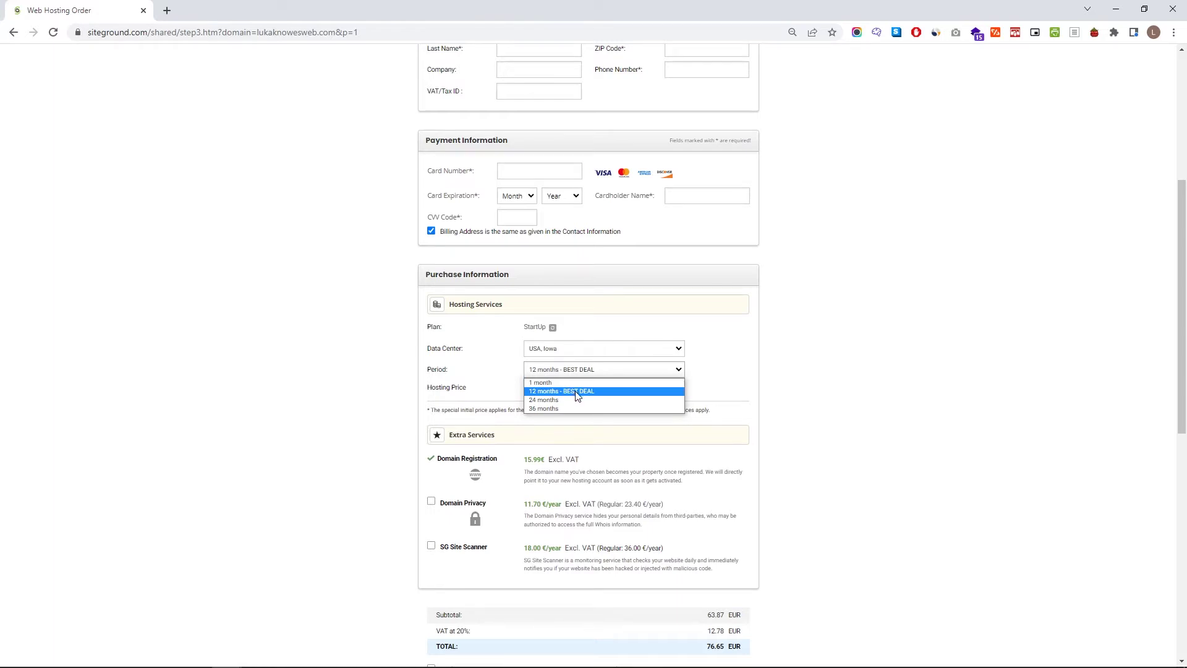
click(576, 391)
scroll(538, 450, down, 3)
- Add Domain Privacy, agree to the terms of service and opt in to update emails
drag(523, 274, 596, 274)
click(598, 274)
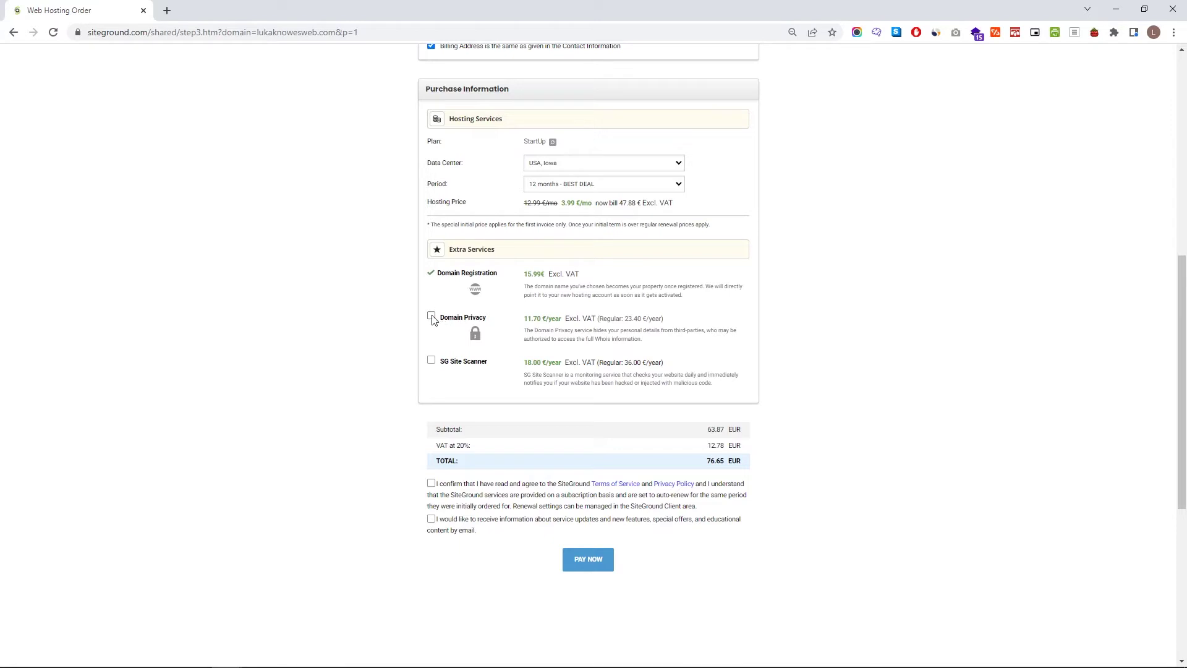
click(432, 317)
click(431, 520)
click(431, 483)
- Highlight the VAT at 20% line and the 75.57 EUR subtotal
drag(438, 443, 506, 447)
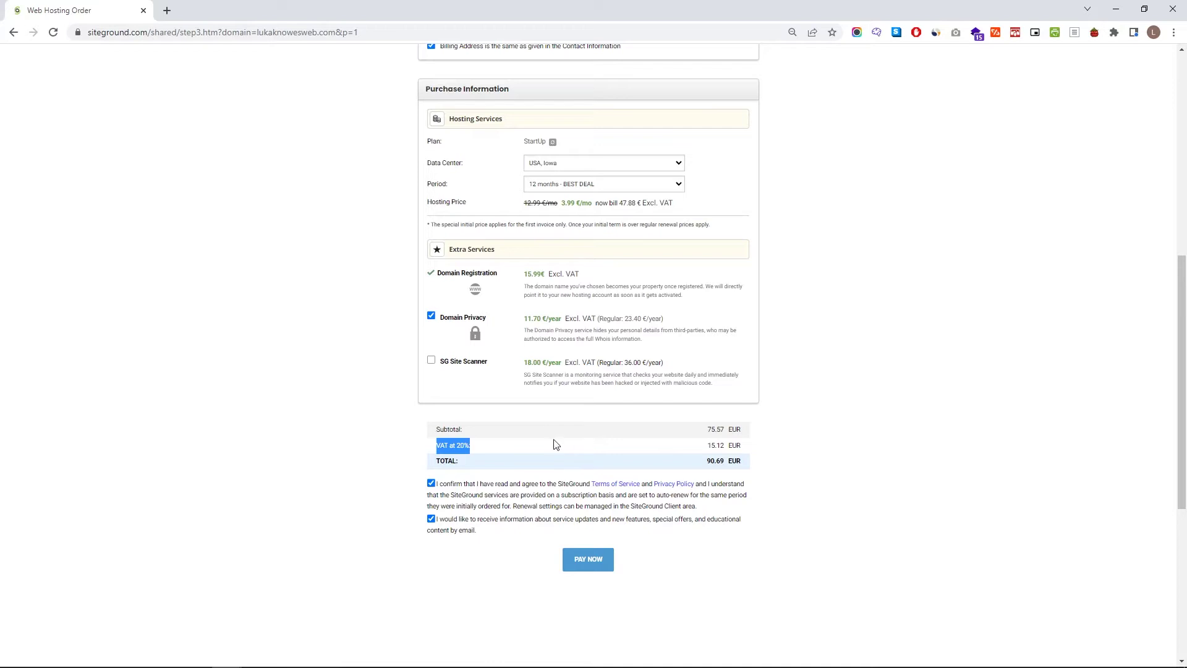
click(703, 435)
drag(755, 429, 717, 429)
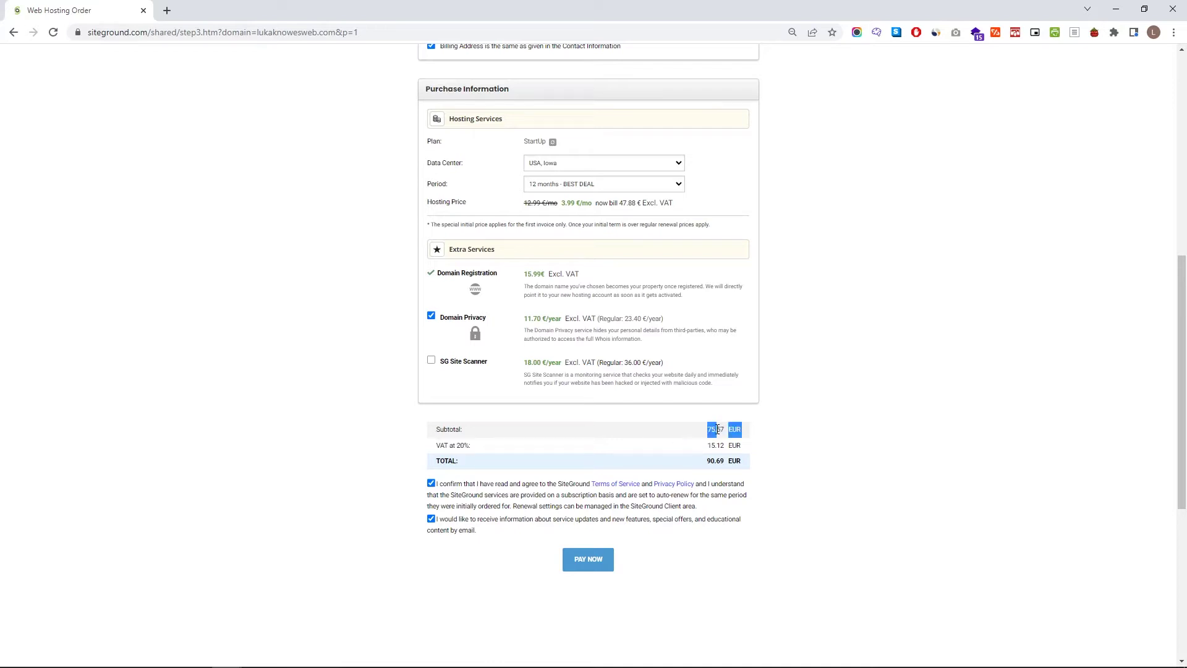
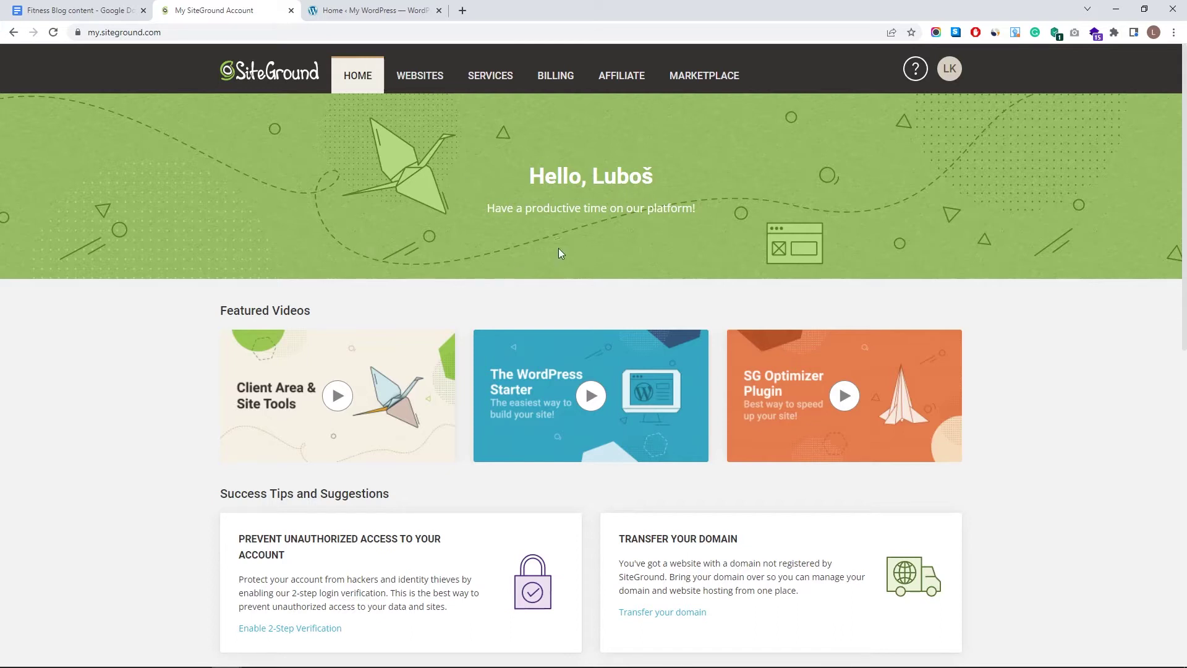
- From the SiteGround websites list, start adding an SSL certificate for lukaknows.com
scroll(785, 168, down, 10)
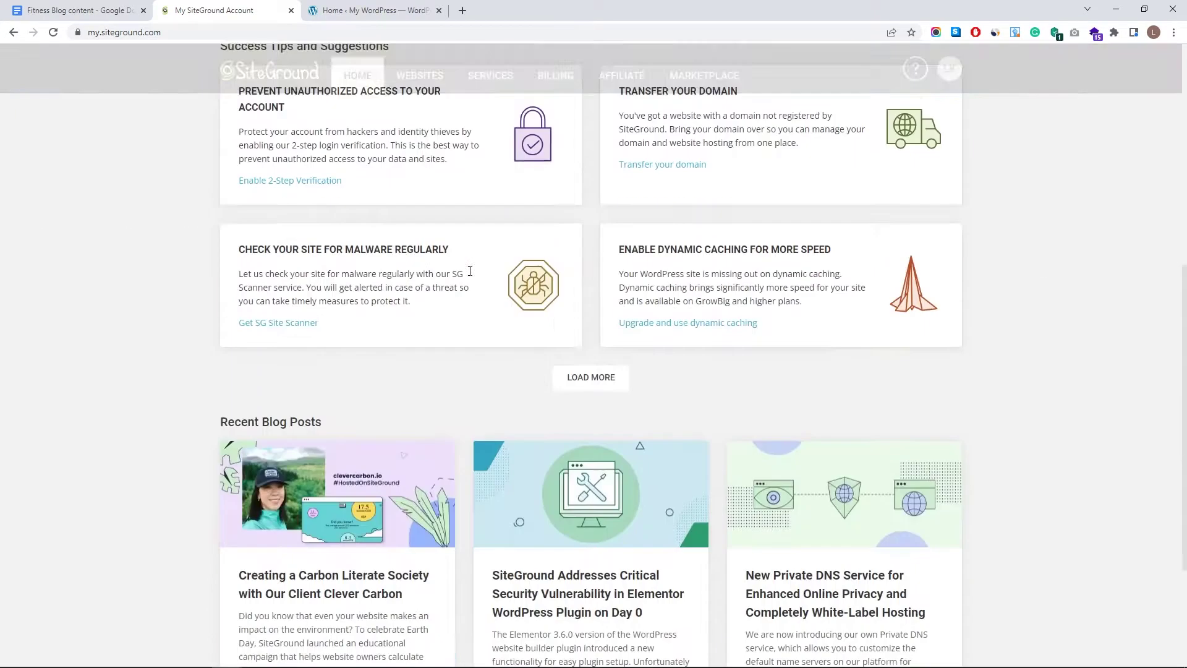
scroll(599, 347, up, 10)
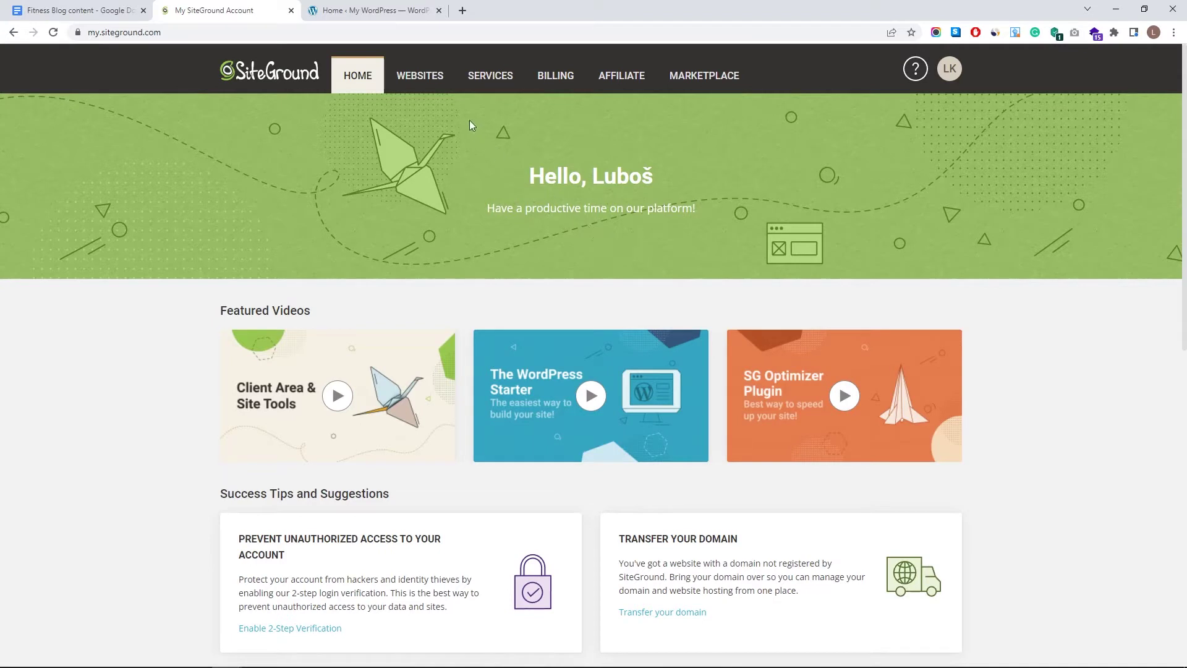
click(419, 81)
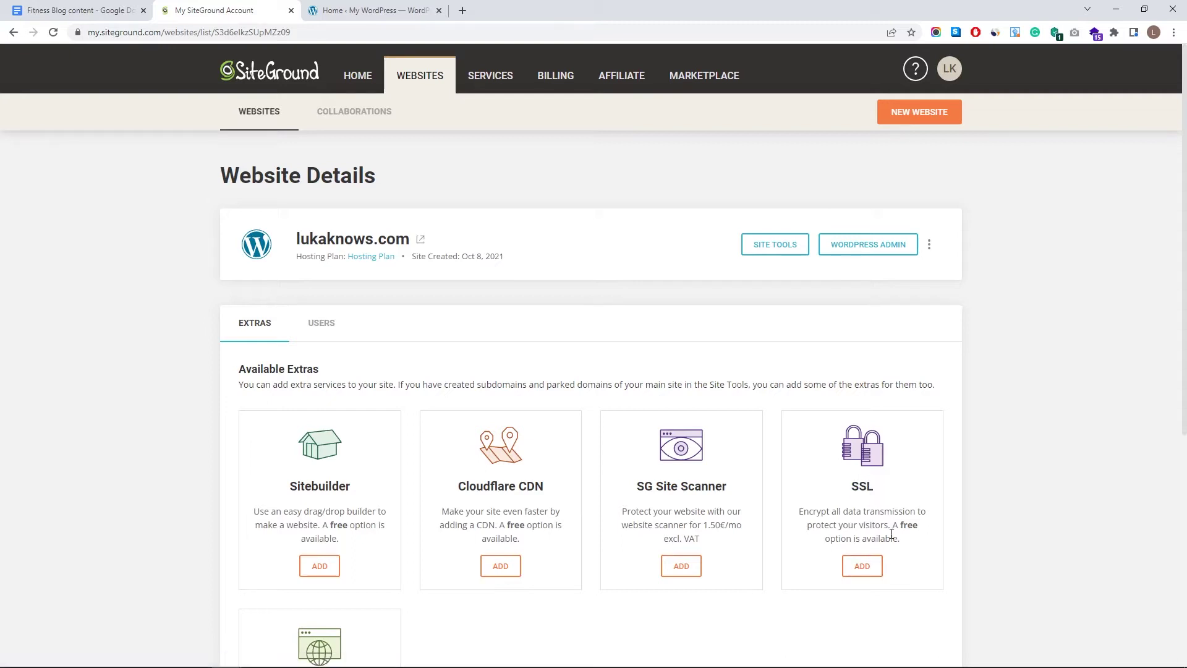
drag(903, 530, 901, 540)
click(862, 566)
- Select the Let's Encrypt Wildcard SSL plan and activate it
scroll(716, 485, down, 4)
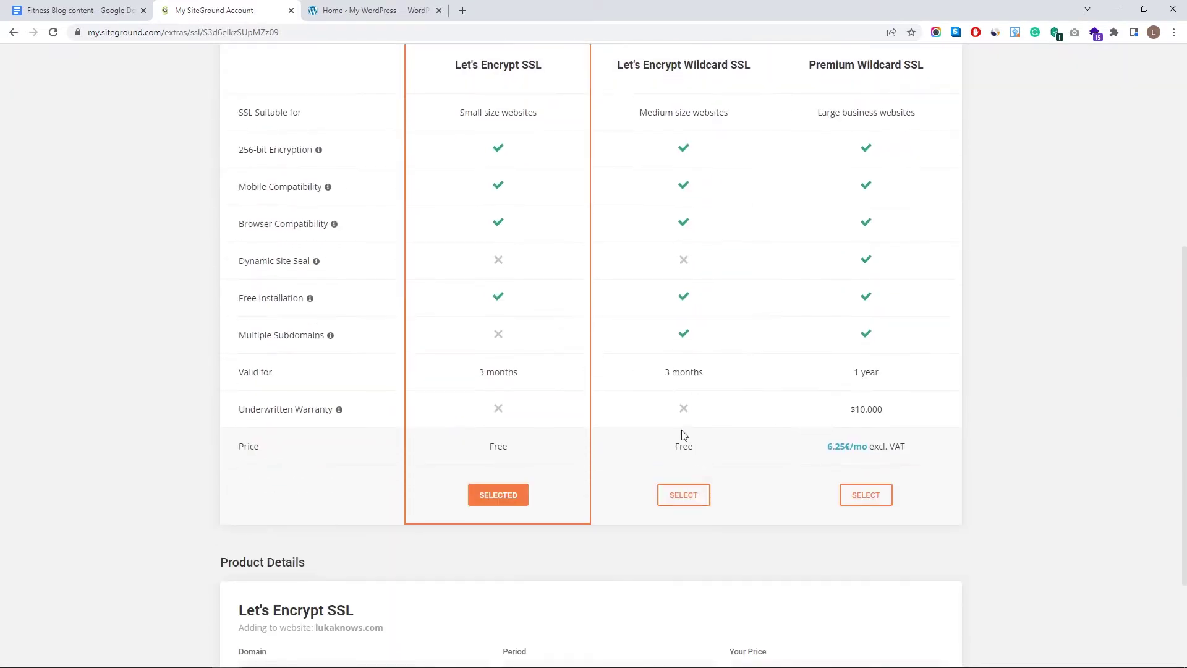
click(691, 315)
click(532, 294)
click(711, 318)
click(488, 295)
scroll(544, 396, up, 3)
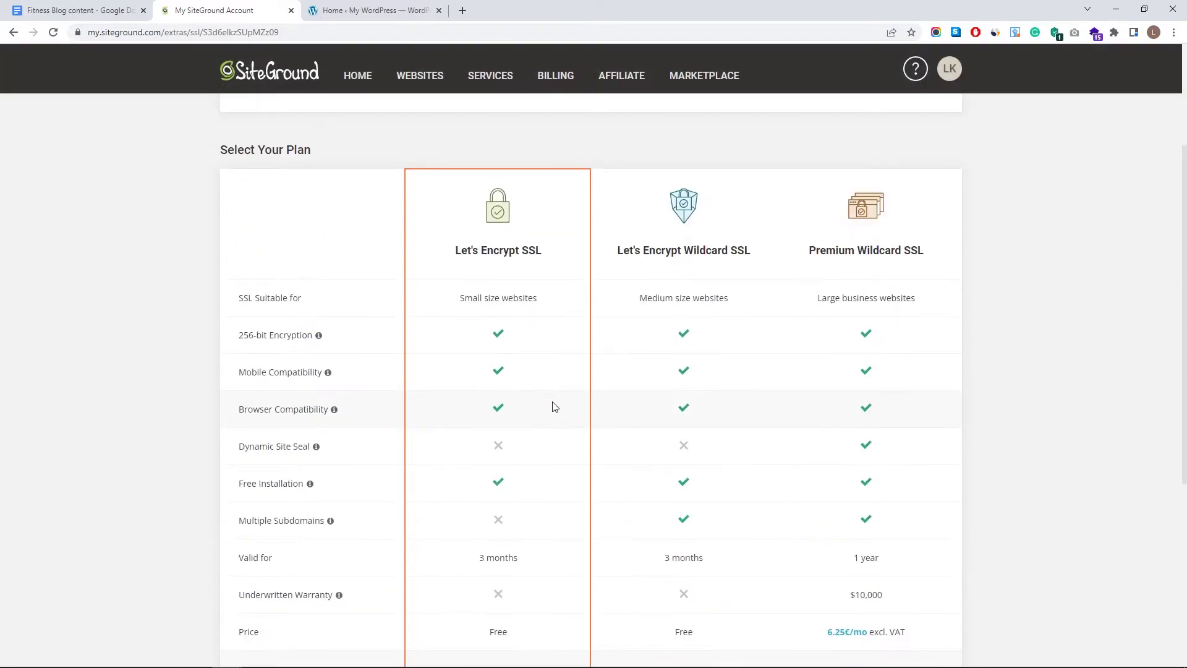
scroll(551, 413, down, 4)
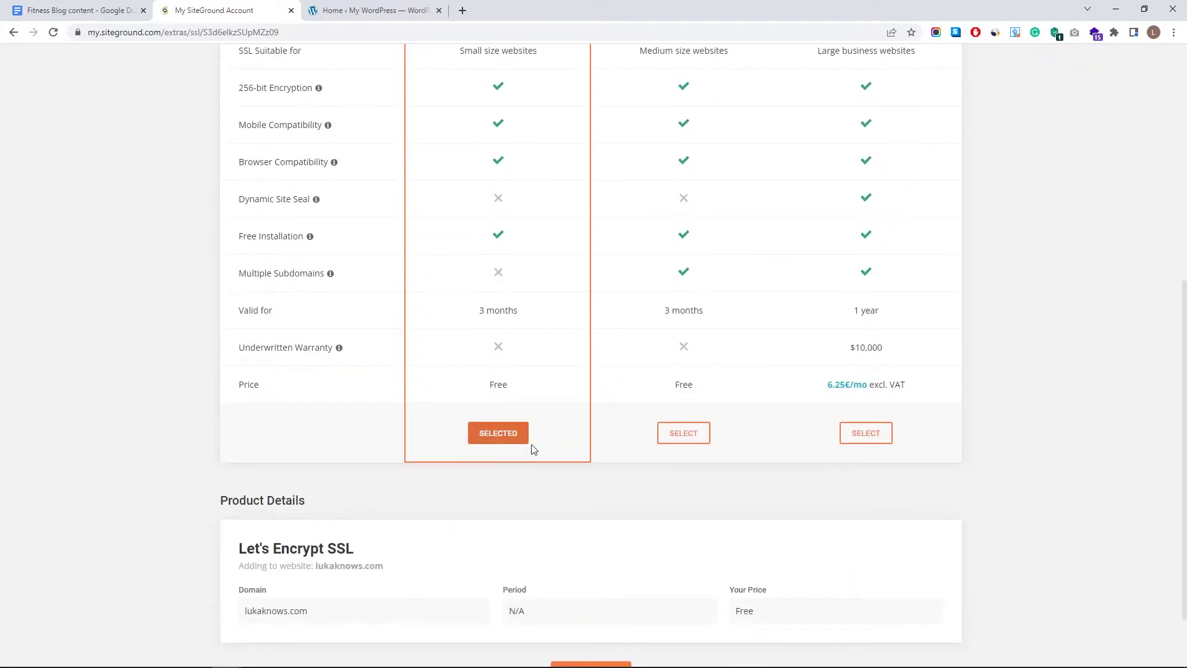
click(674, 380)
scroll(680, 390, up, 4)
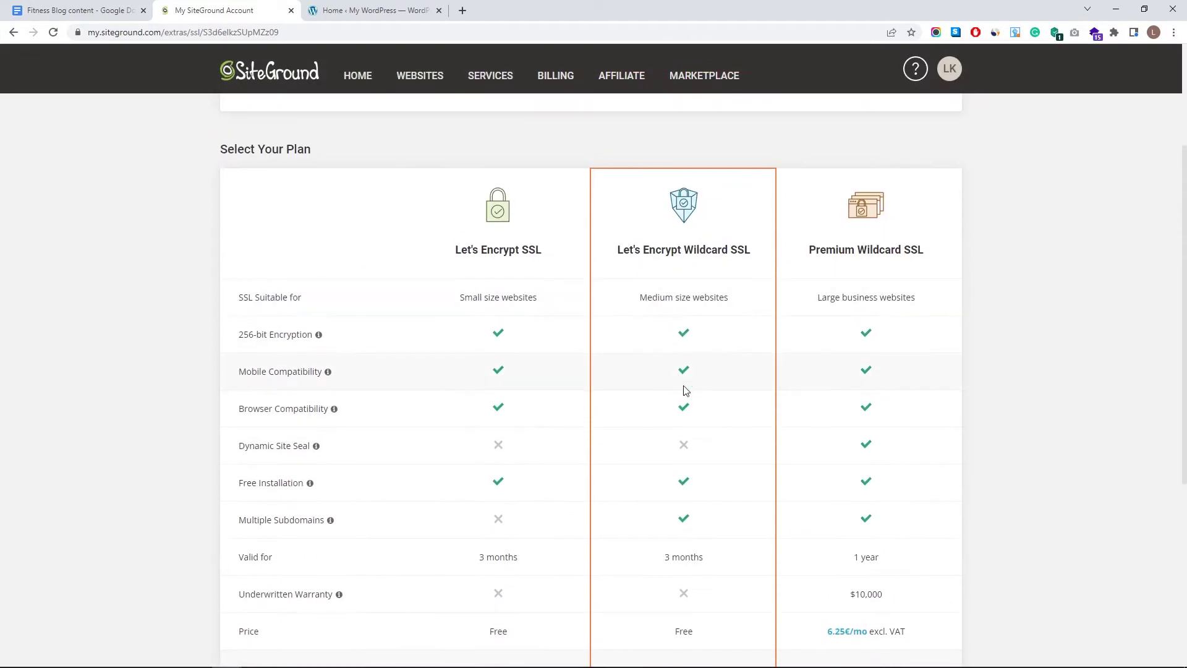
scroll(680, 433, down, 3)
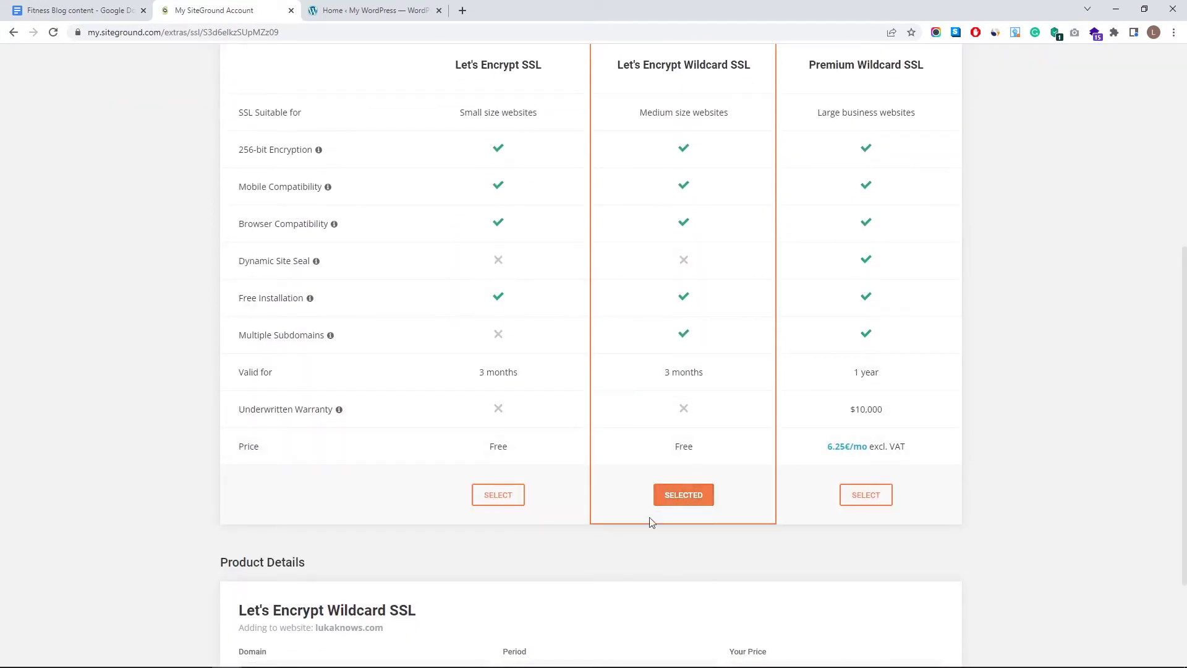
scroll(673, 505, down, 2)
click(624, 603)
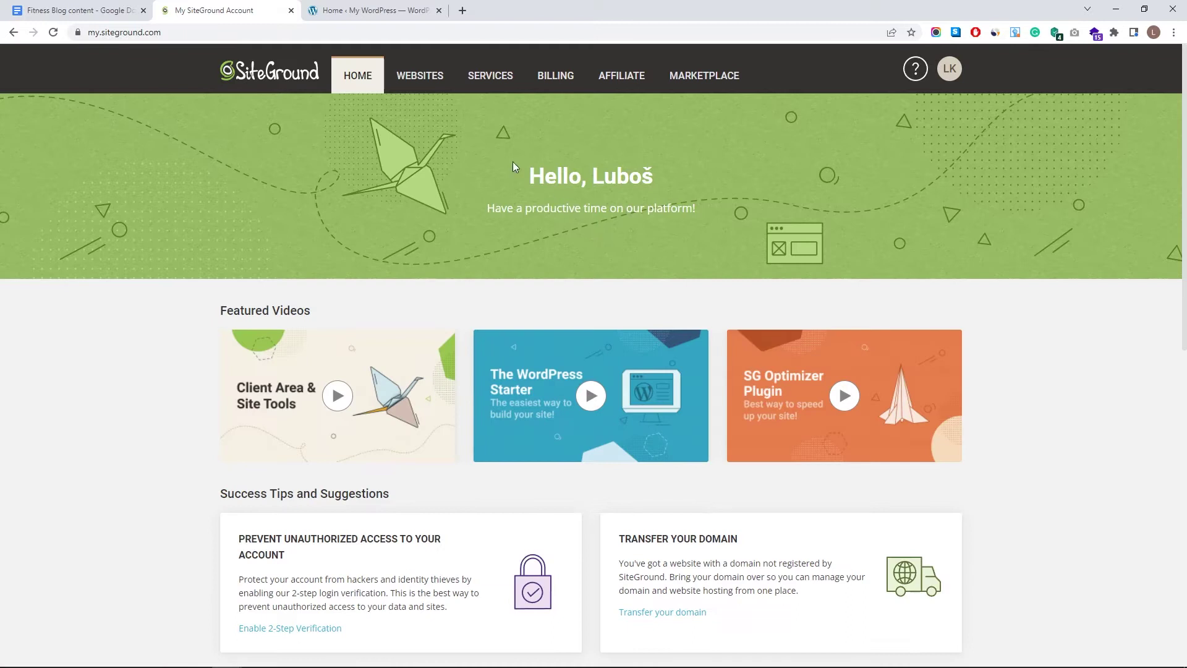
- Return to the SiteGround account, then switch to the already open WordPress dashboard
click(414, 75)
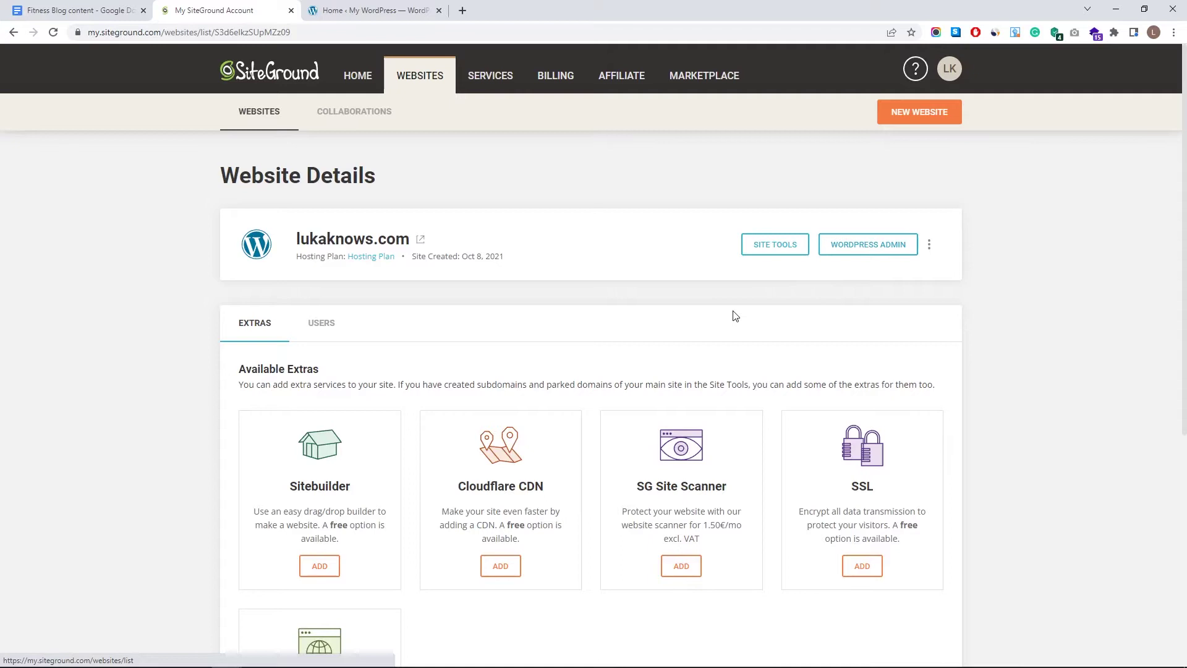
click(371, 10)
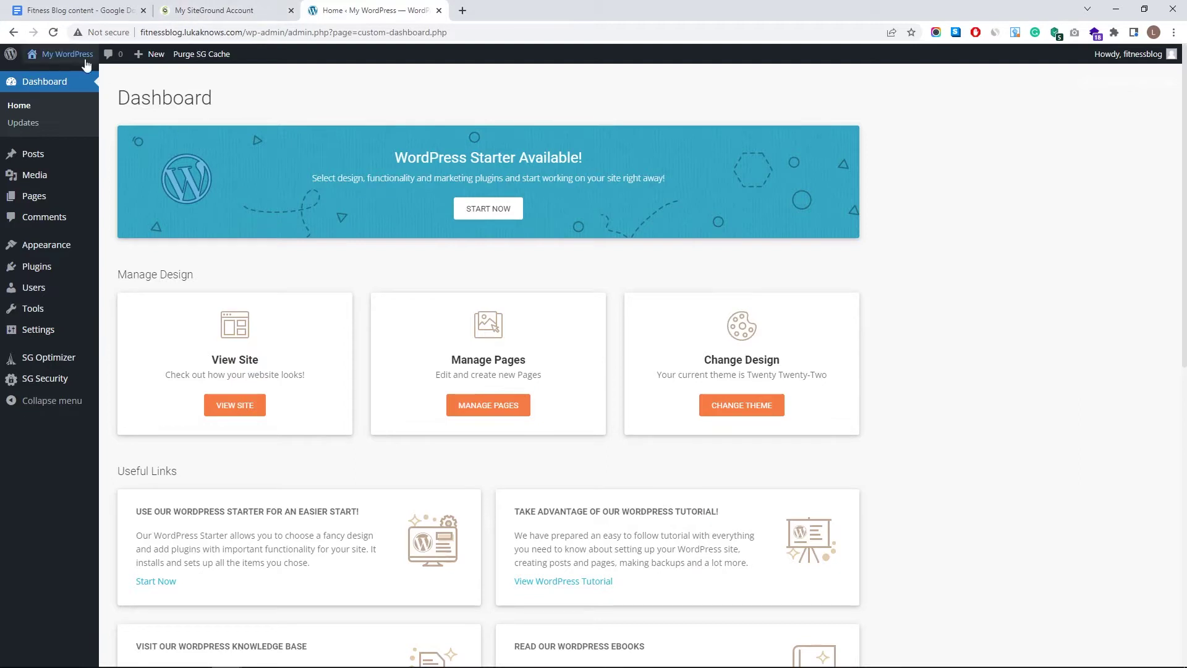
mouse_move(86, 65)
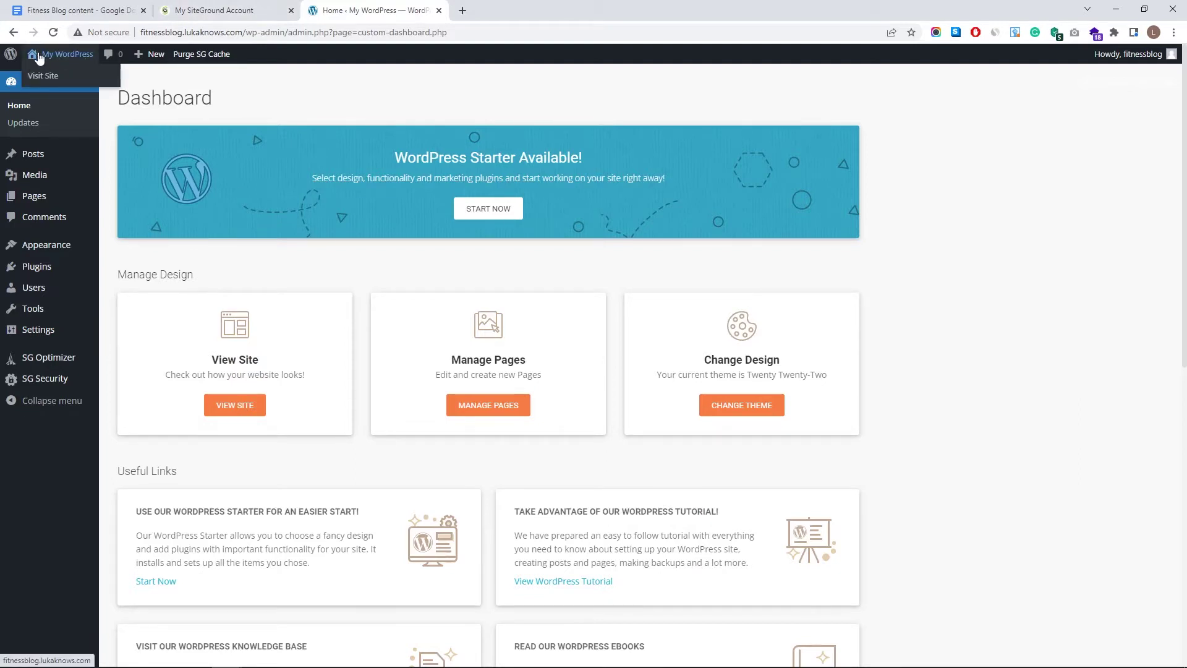
middle_click(42, 75)
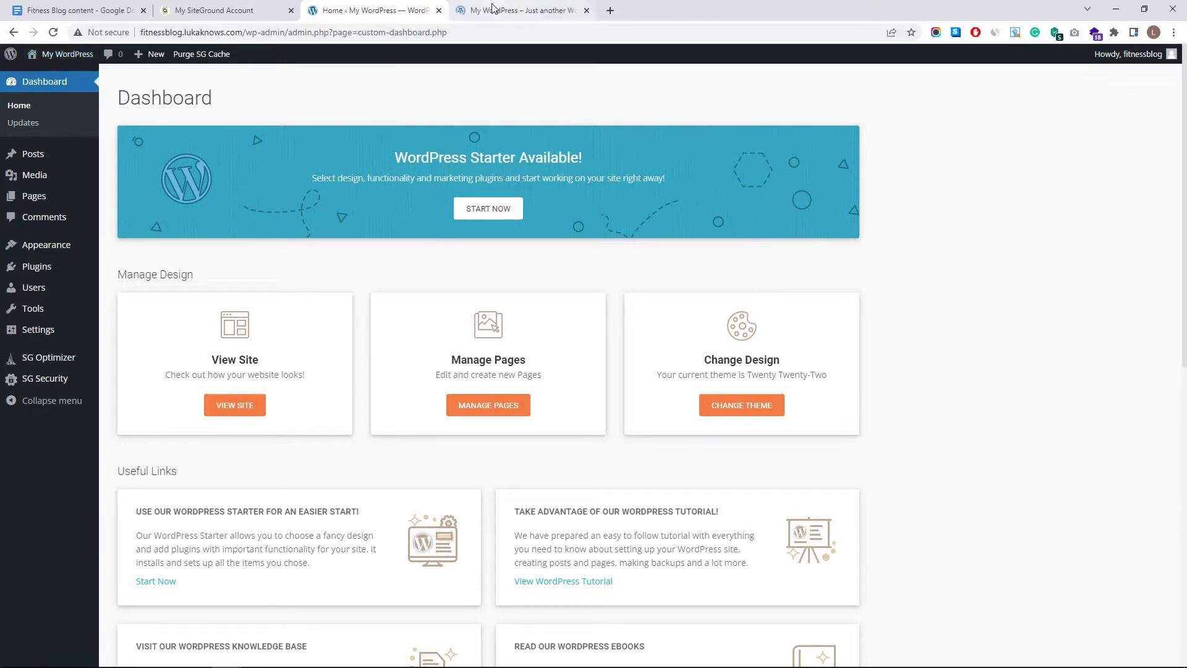
click(492, 8)
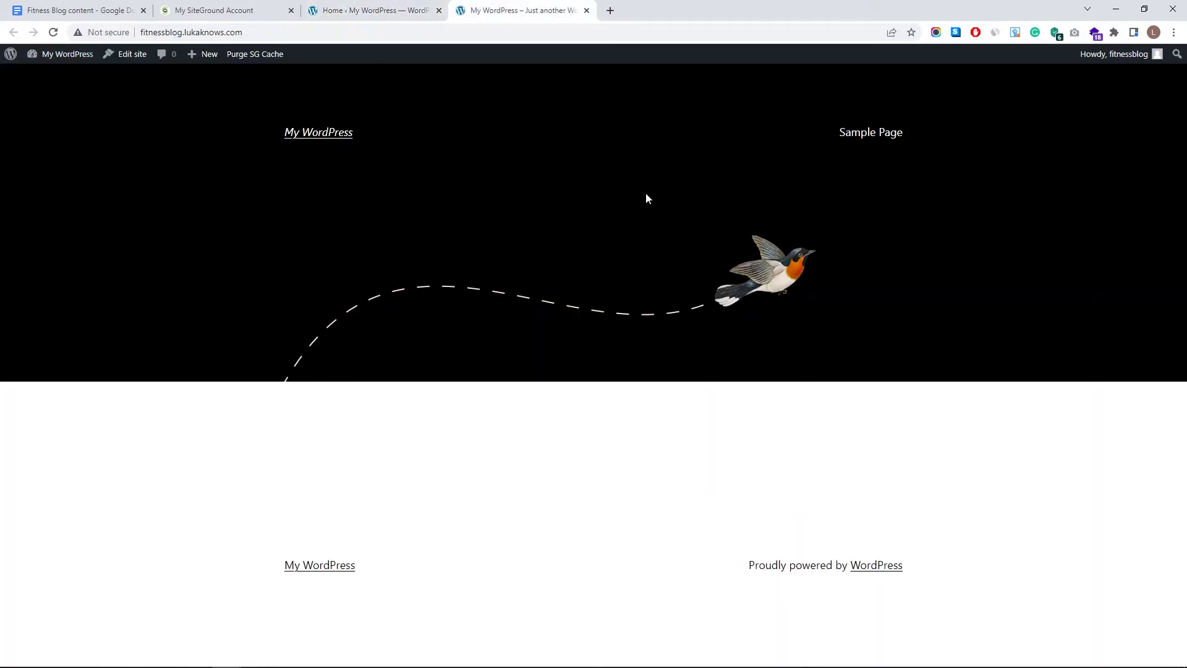
click(365, 31)
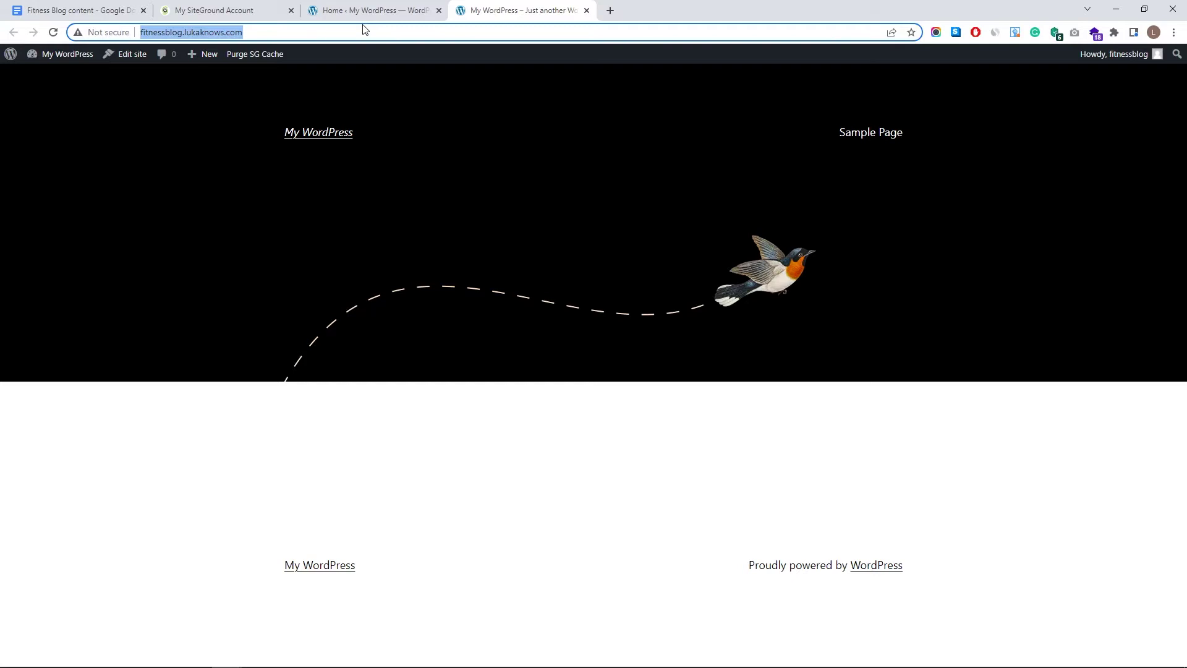
key(ctrl+c)
key(ctrl+shift+n)
key(ctrl+v)
key(Return)
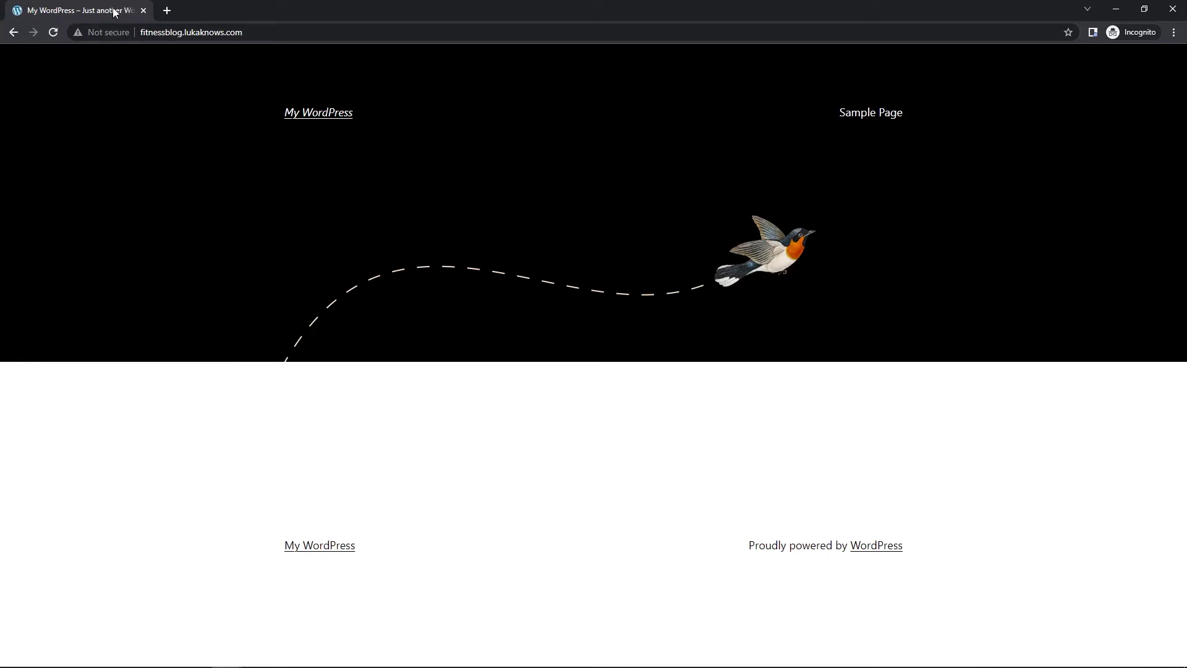
click(143, 11)
key(alt+Left)
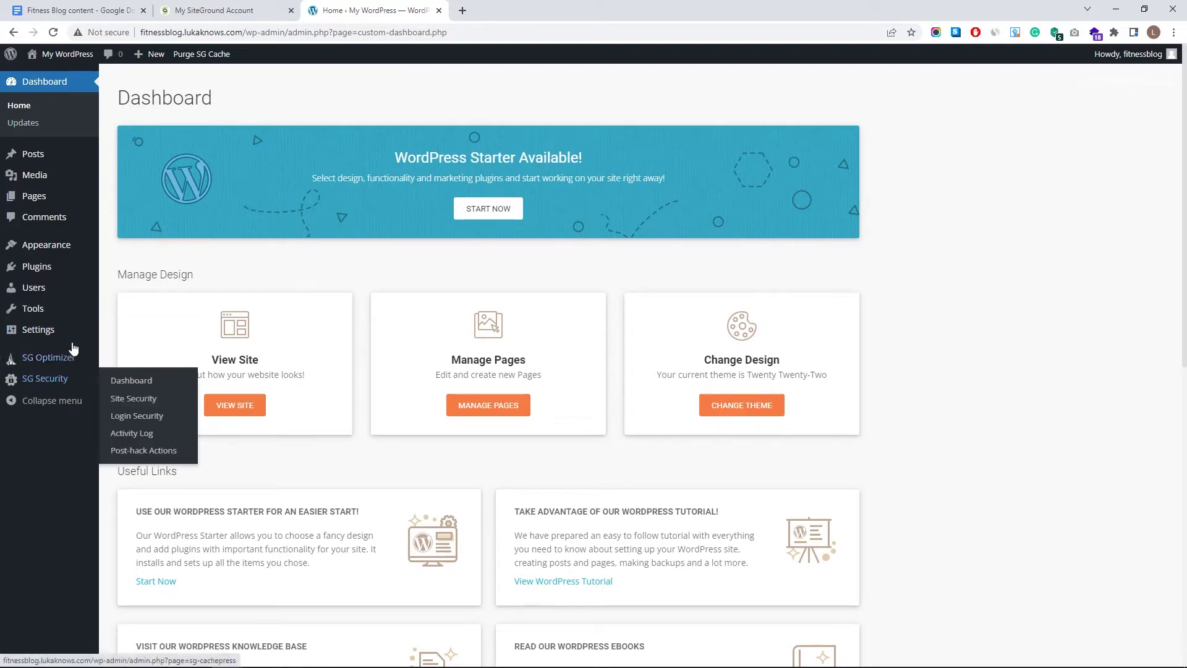
mouse_move(70, 332)
click(138, 419)
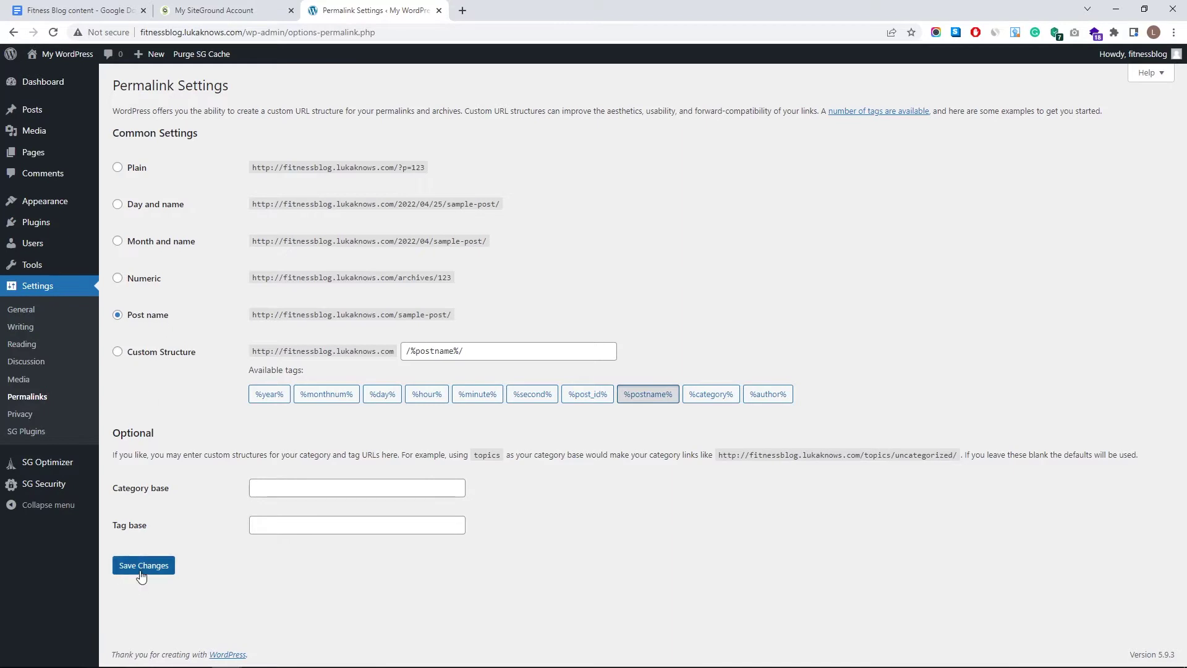
click(37, 317)
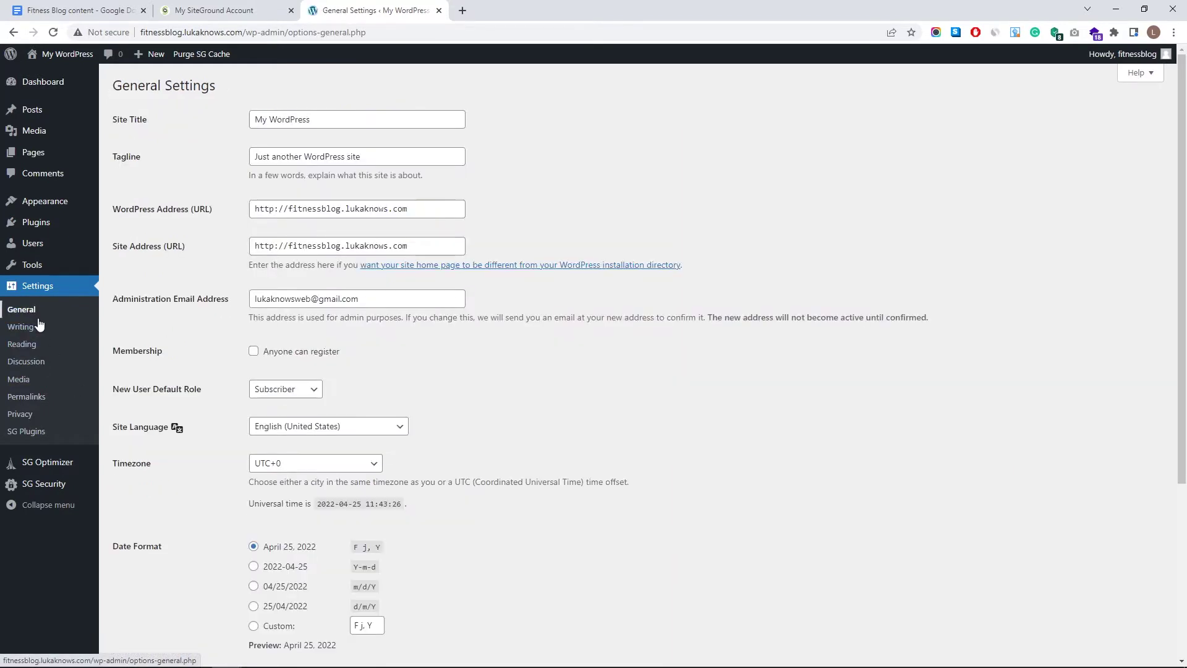
click(275, 210)
text(s)
click(275, 247)
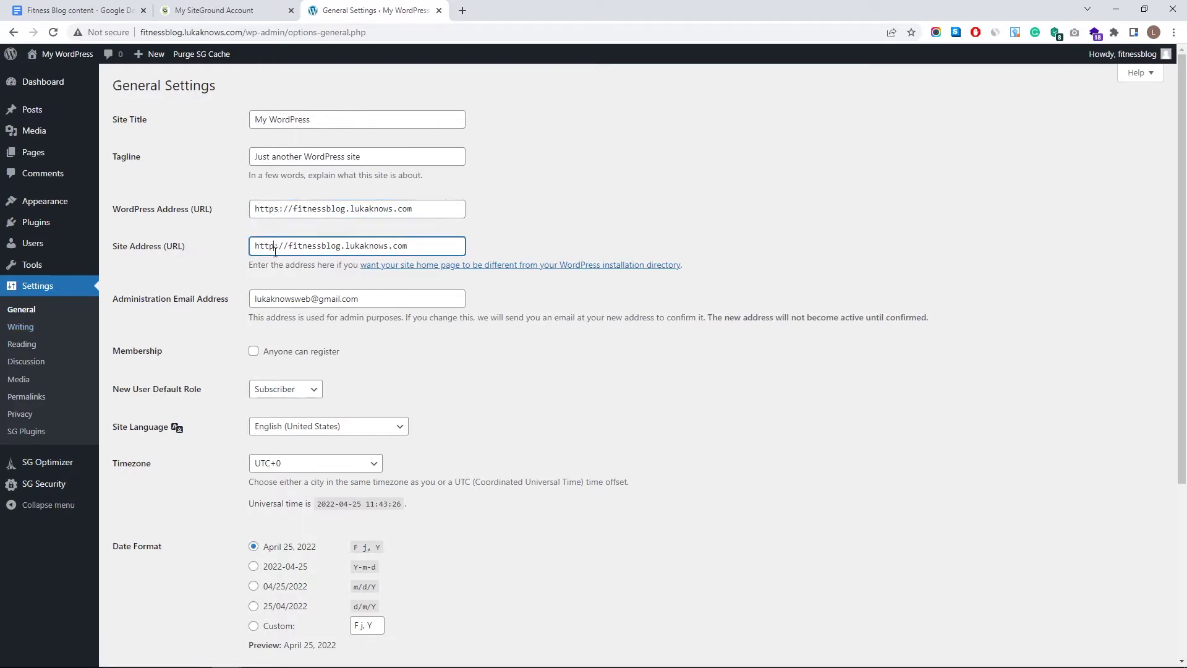
text(s)
scroll(241, 321, down, 5)
click(124, 603)
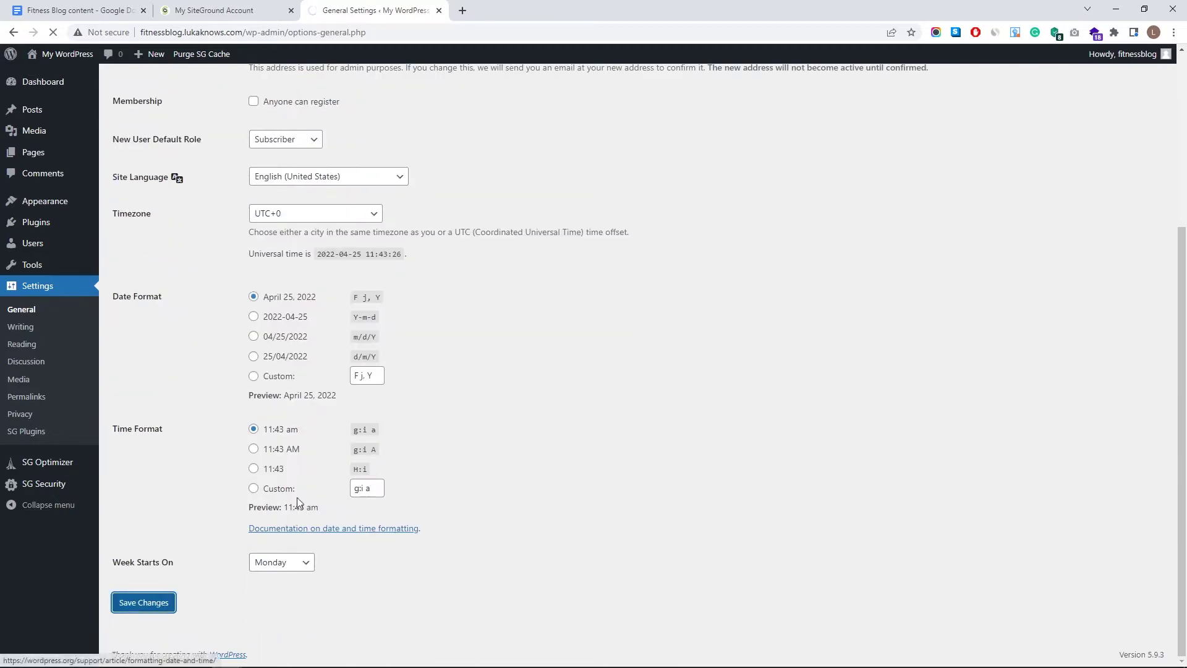
- Sign back in to WordPress with the account e-mail and password
key(Tab)
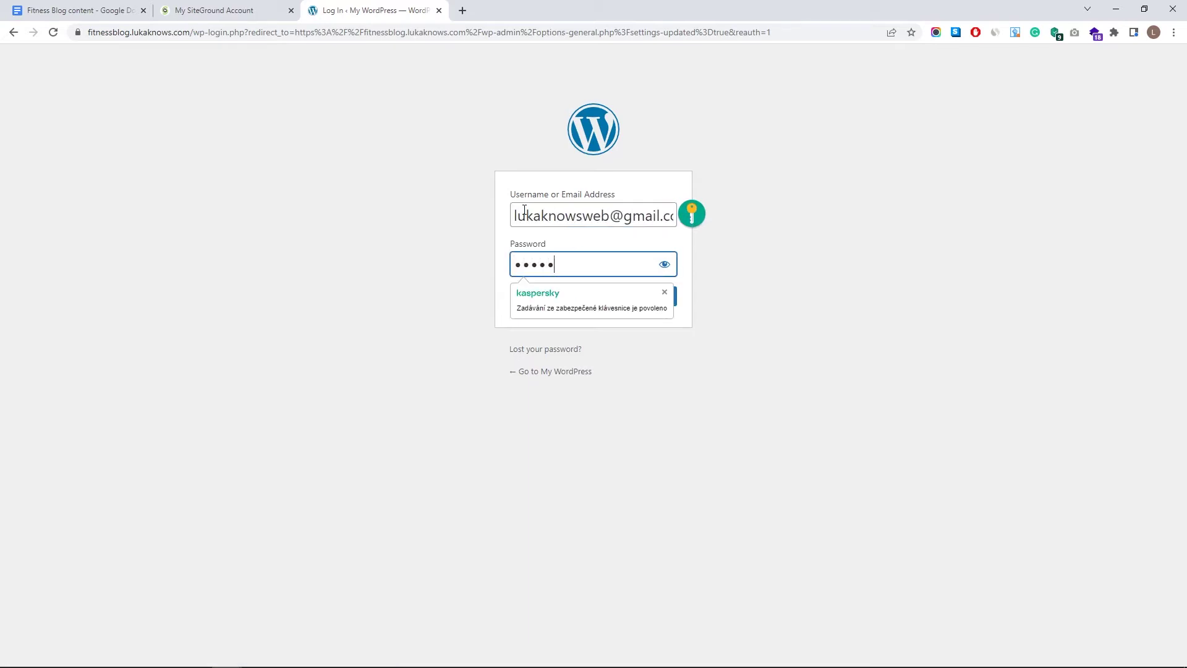
text(****)
key(Return)
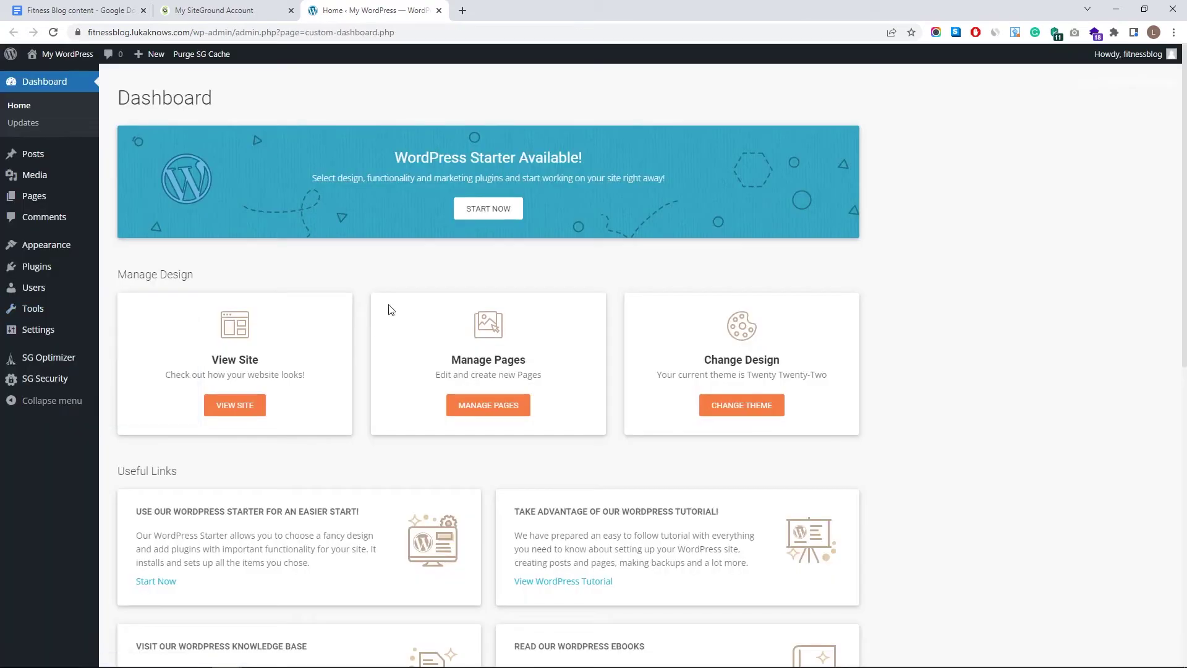
- Preview the live site in a new tab, then close it and return to the dashboard
mouse_move(68, 55)
click(80, 75)
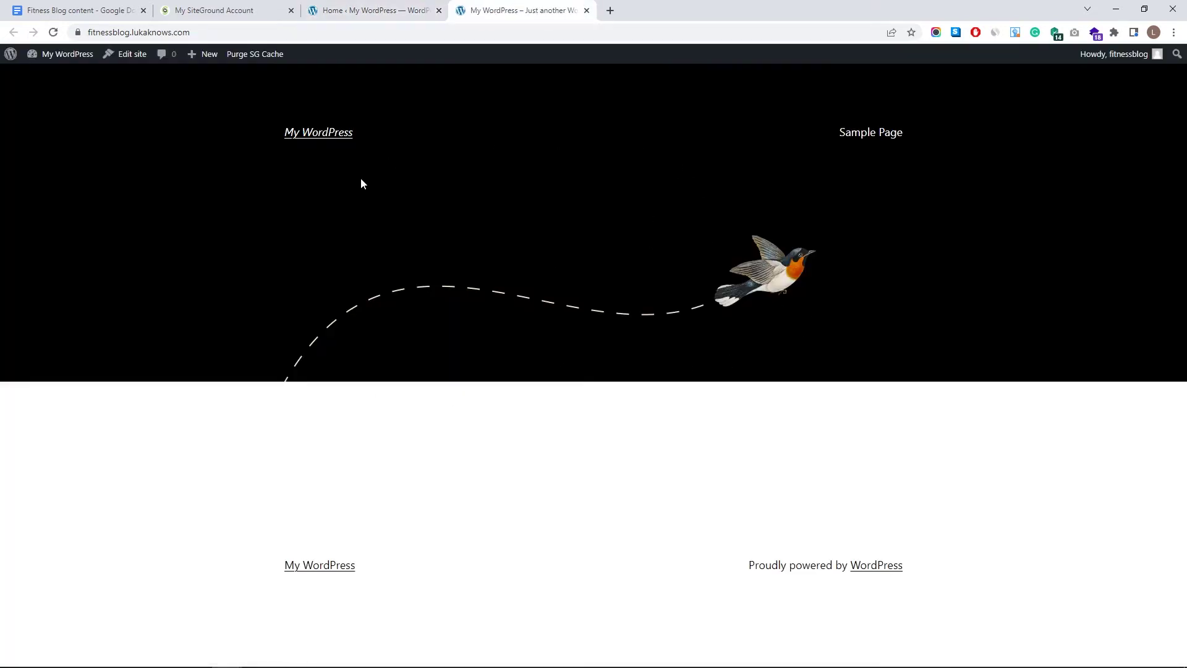
click(396, 13)
middle_click(468, 8)
- Move the Privacy Policy and Sample Page pages to the Trash
mouse_move(60, 198)
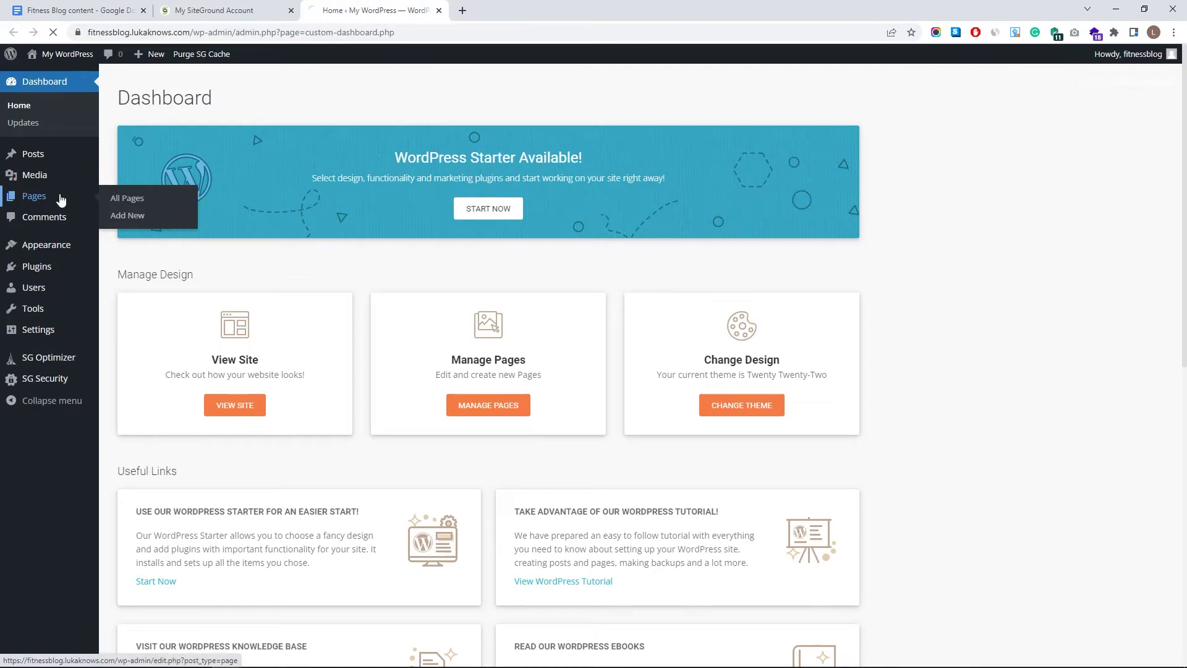
click(125, 156)
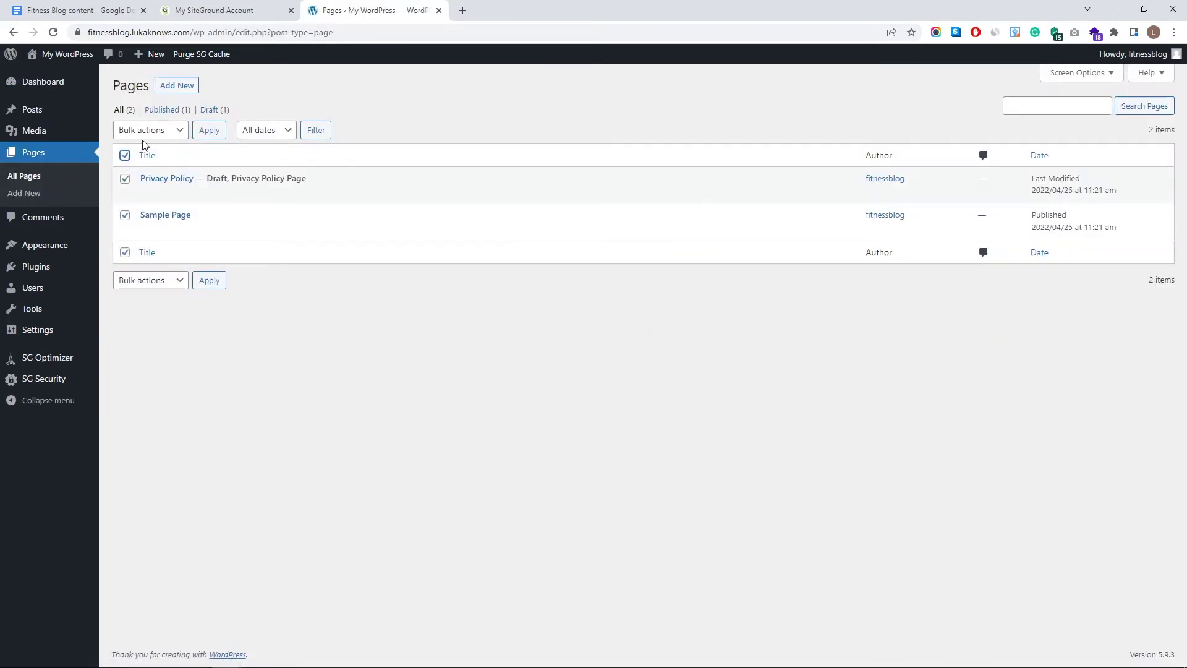
click(143, 131)
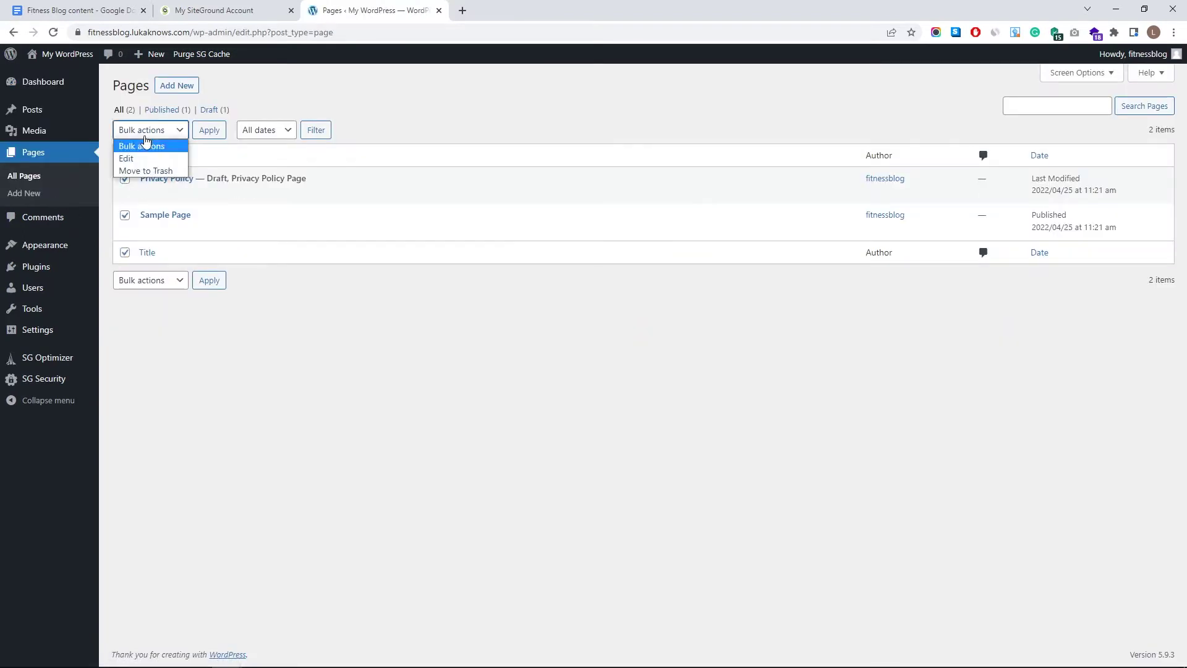
click(155, 172)
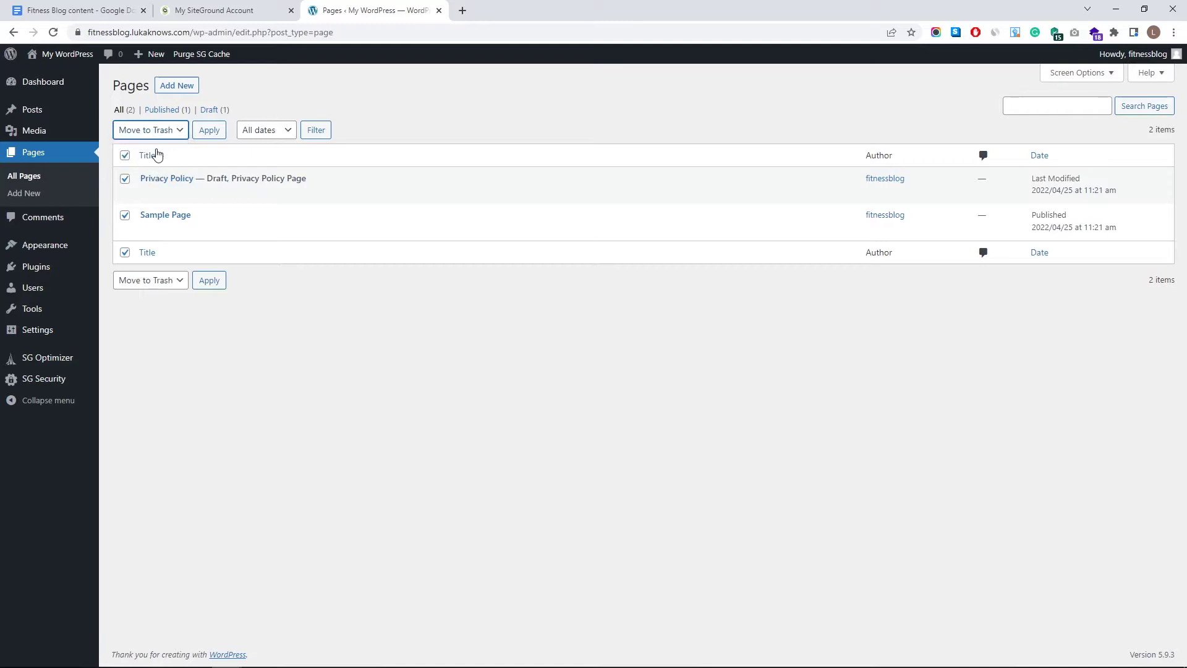
click(217, 135)
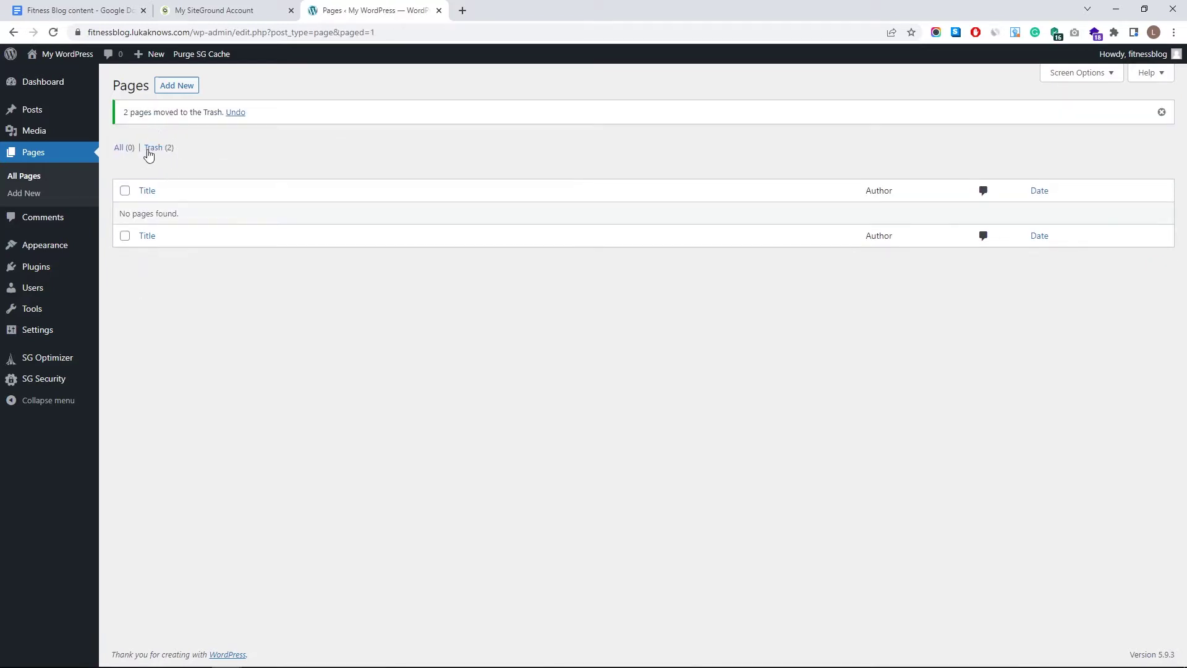
- Permanently delete both trashed pages from the Trash
click(154, 148)
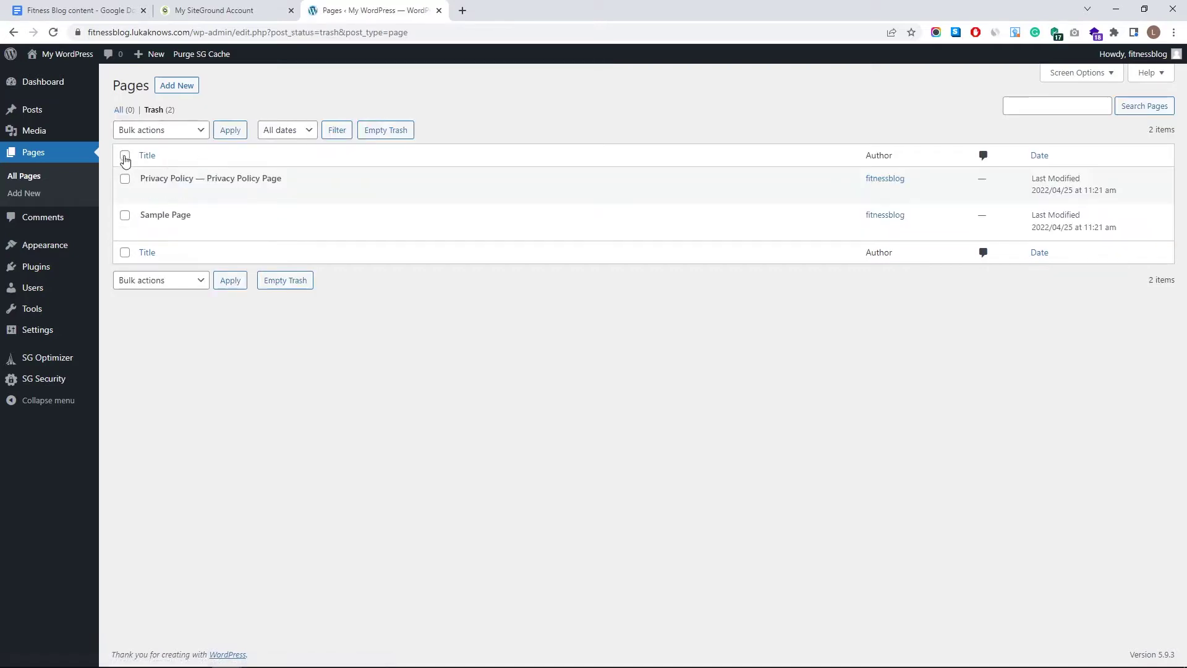
click(125, 179)
click(125, 215)
click(125, 215)
click(125, 179)
click(142, 131)
click(141, 171)
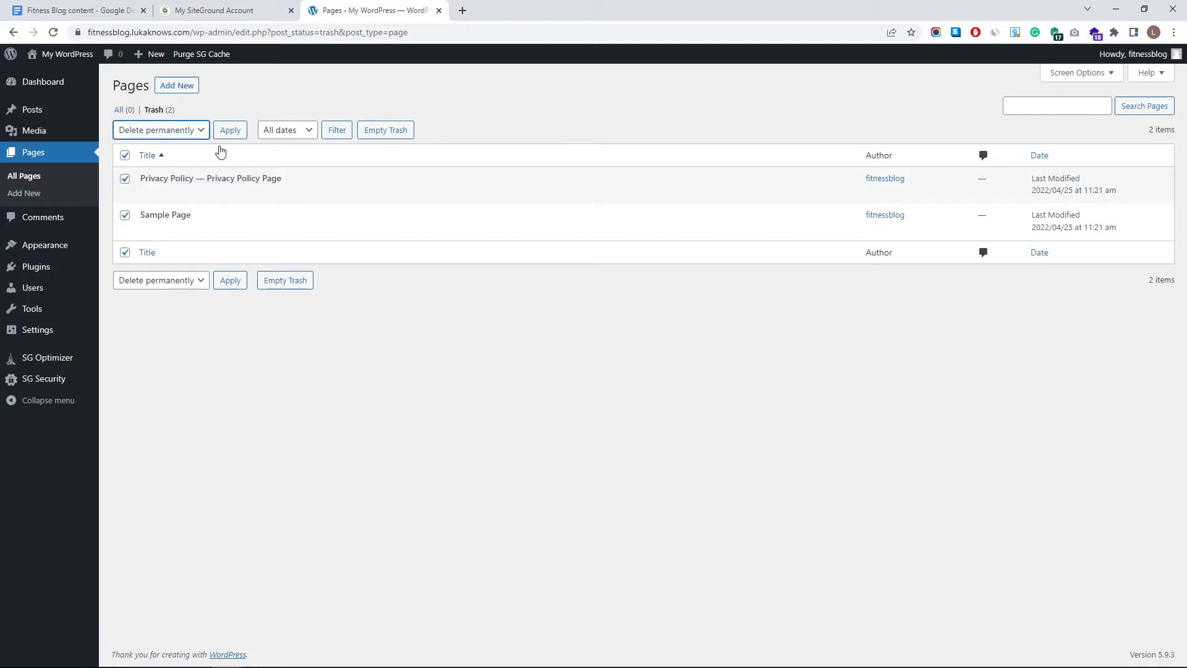
click(227, 136)
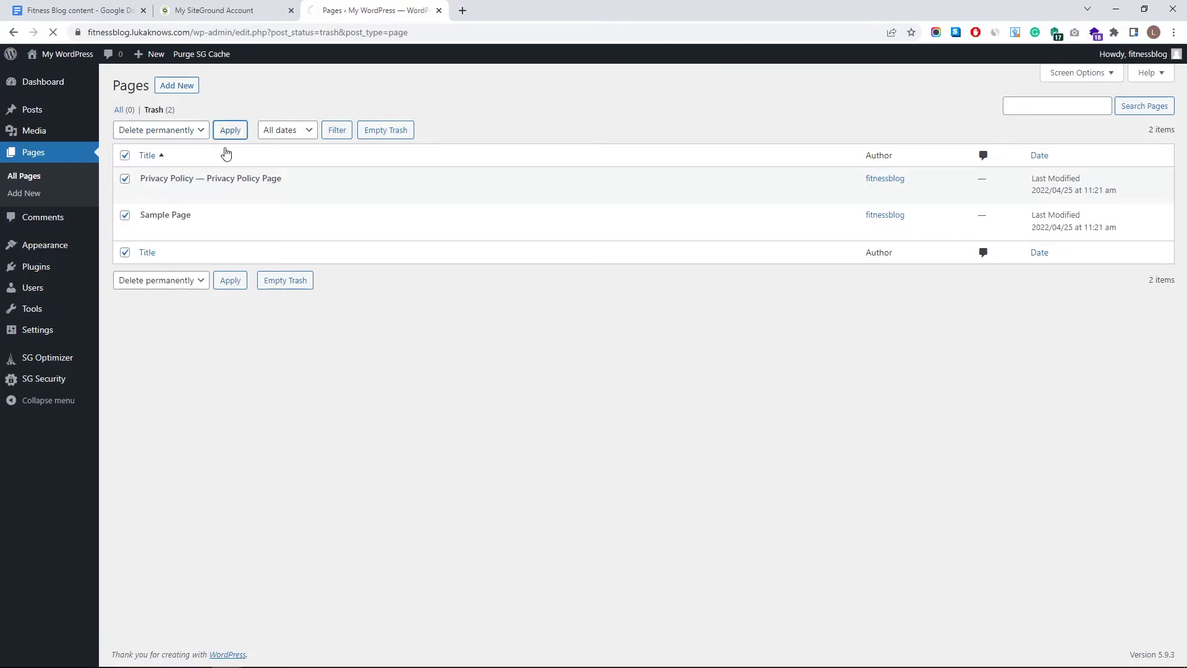
- Find Astra in the theme directory, install and activate it, then view the live front page
mouse_move(60, 118)
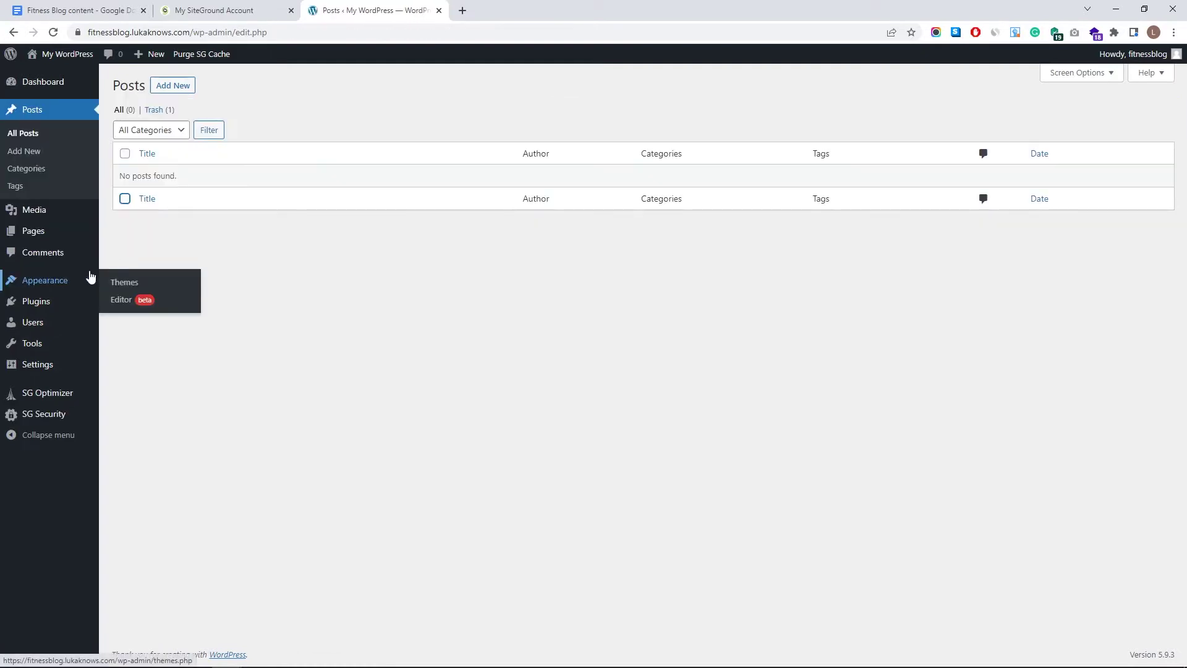
click(47, 280)
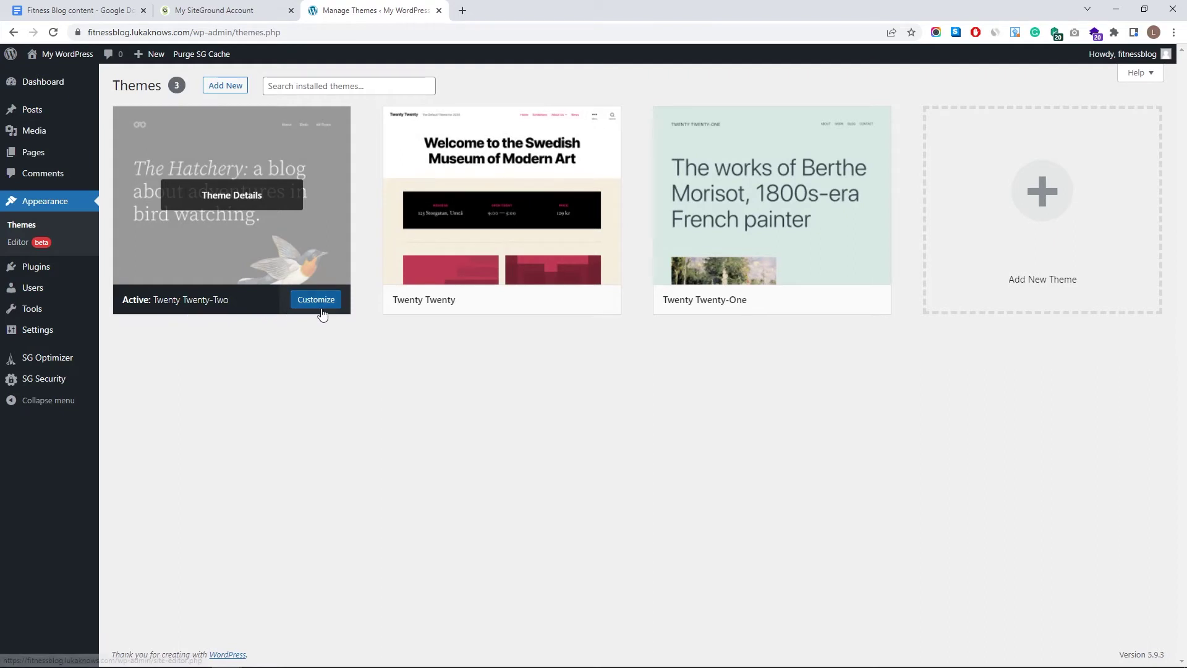
click(246, 86)
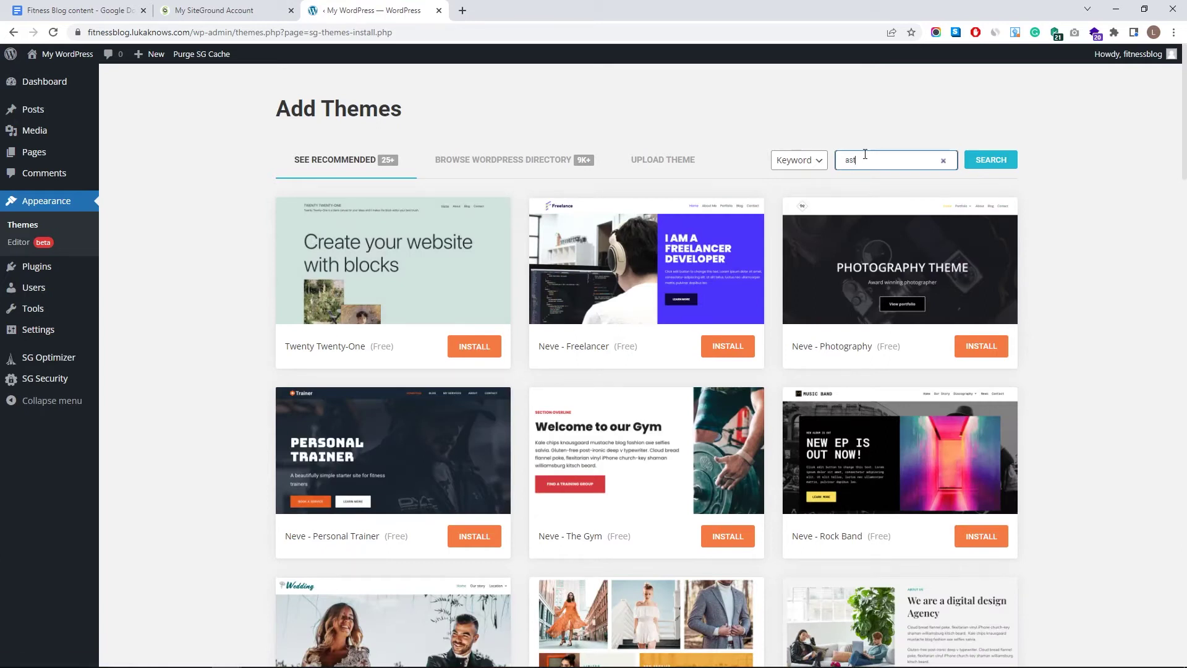
click(1002, 165)
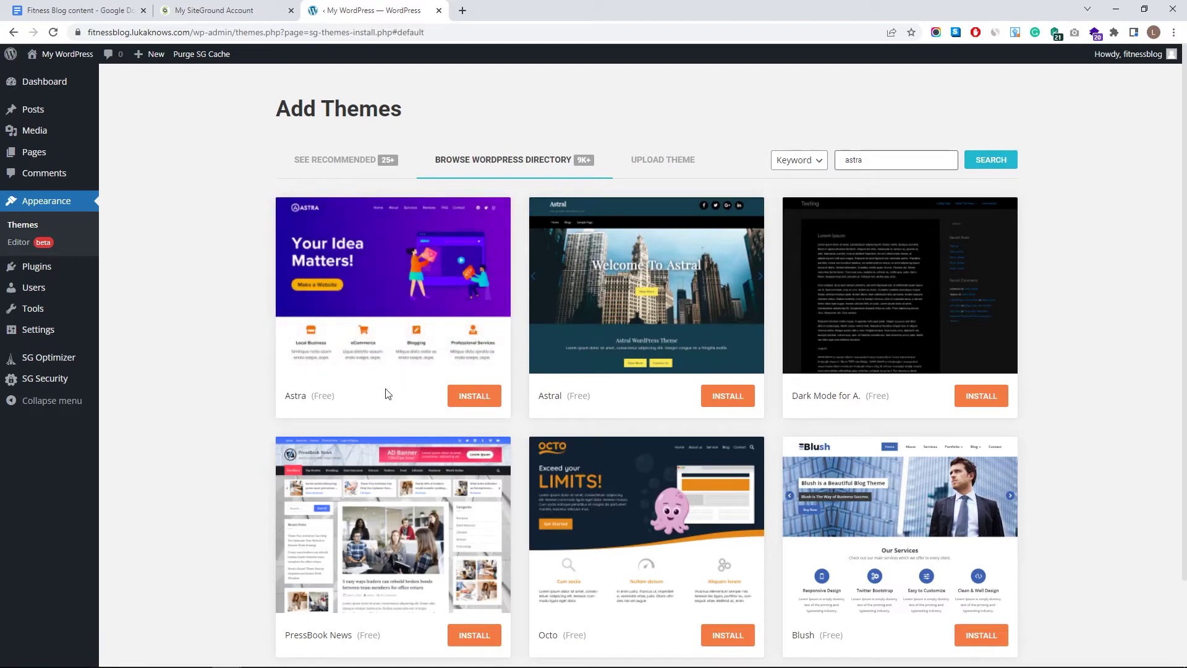
click(467, 399)
click(468, 405)
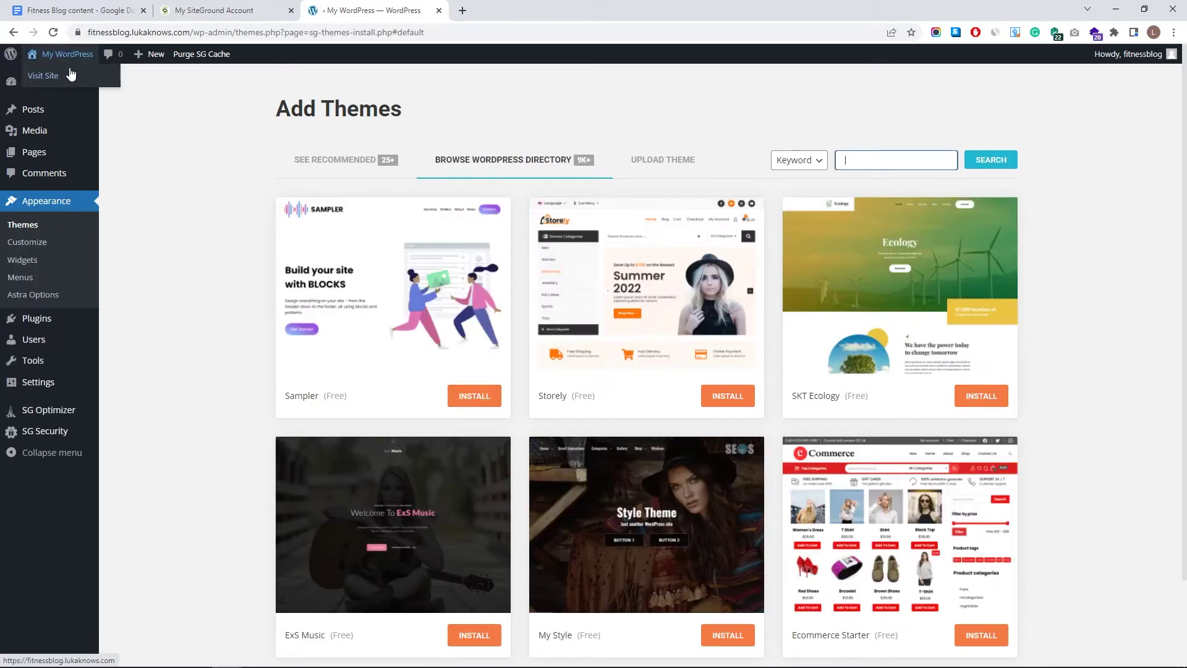
middle_click(70, 74)
click(517, 10)
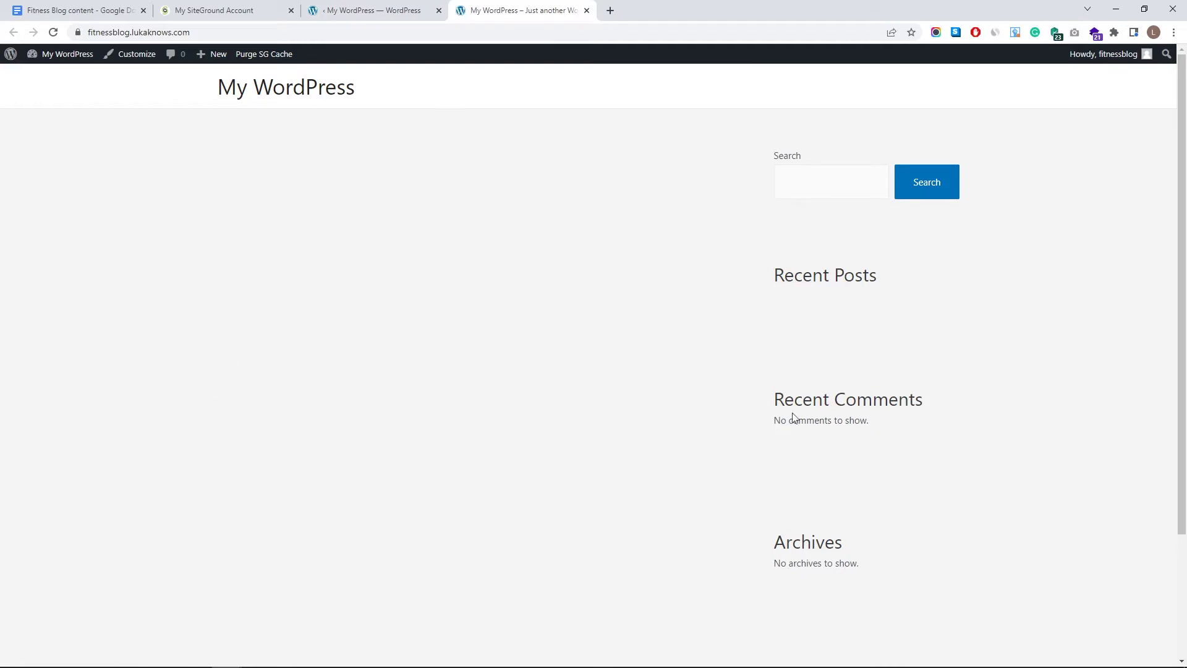
- Close the front page preview and go to Plugins > Installed Plugins
key(ctrl+w)
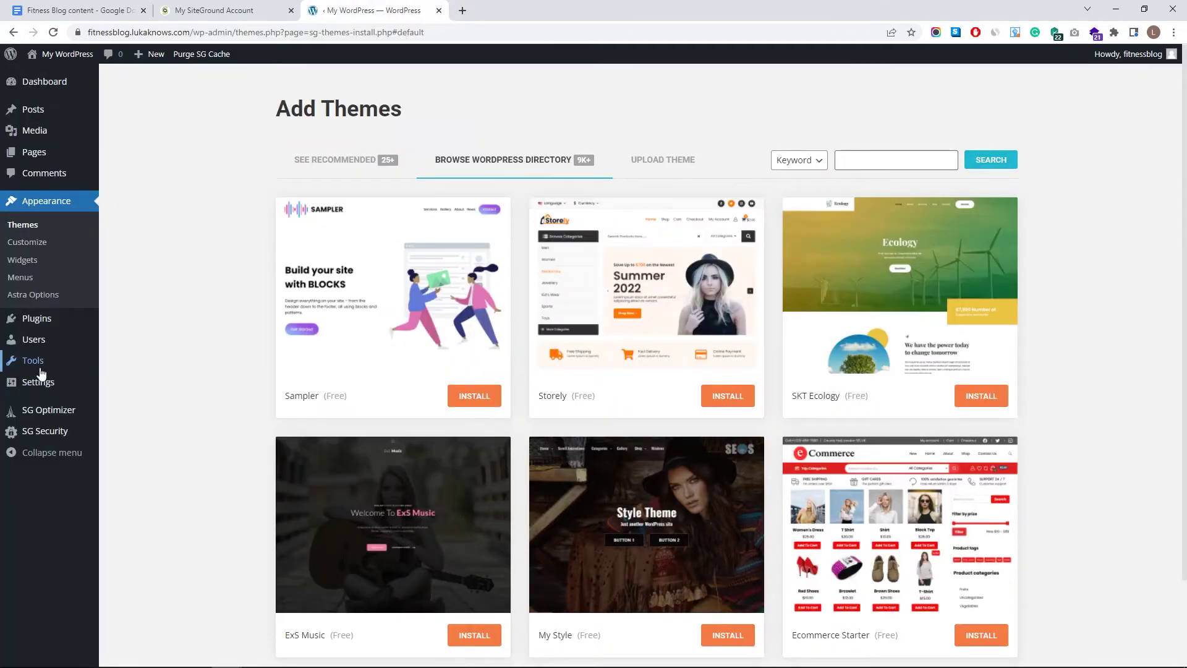
mouse_move(33, 327)
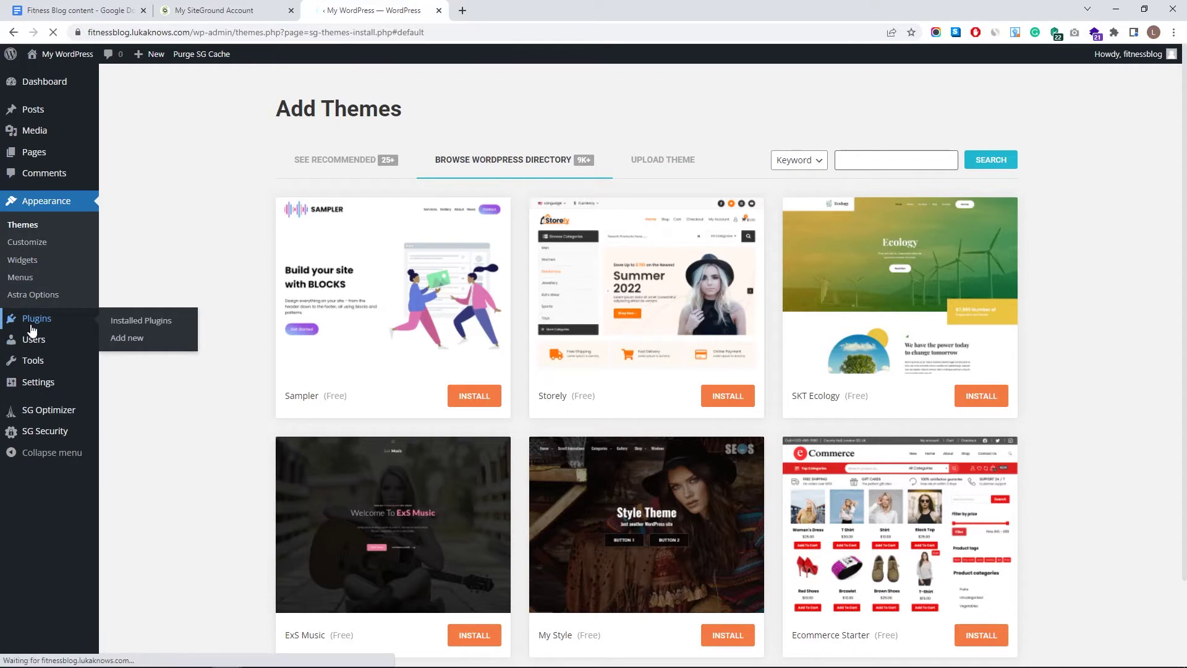
click(32, 326)
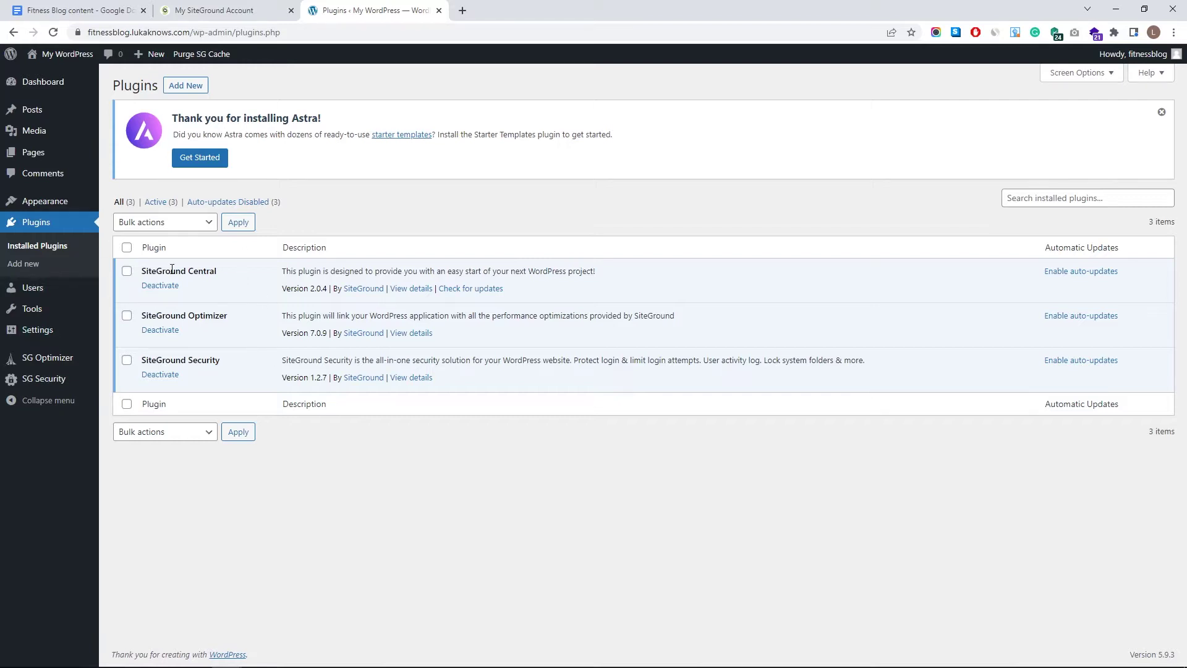
- Search the plugin directory for 'starter templates' and install the Starter Templates plugin
click(192, 87)
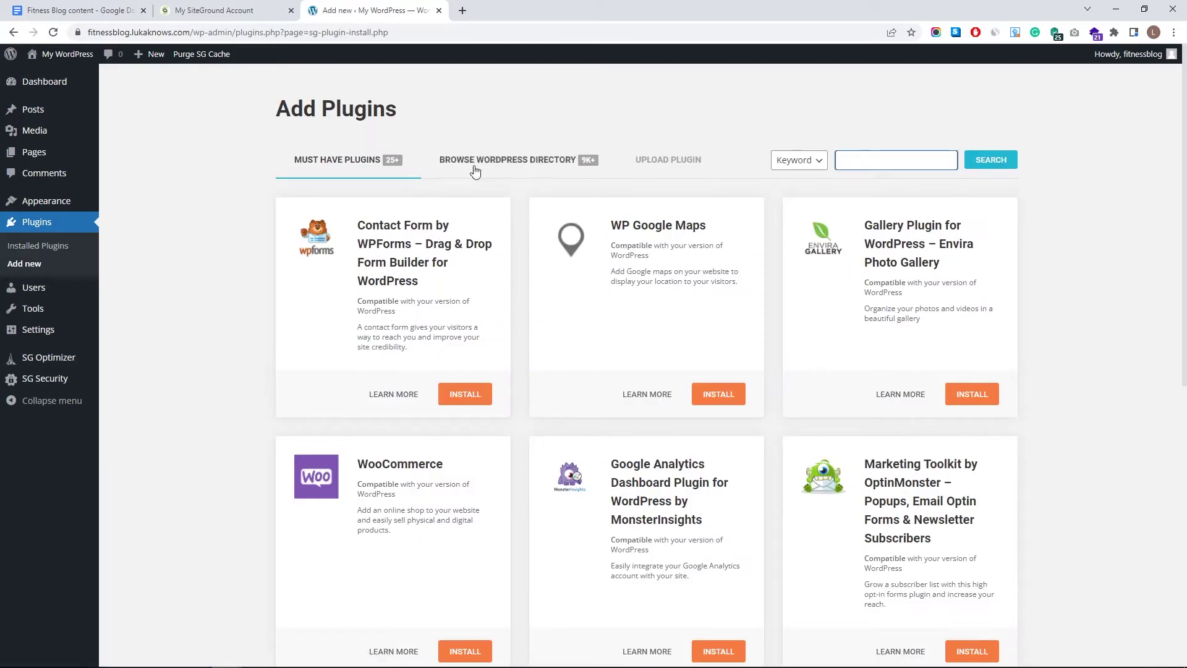
click(848, 161)
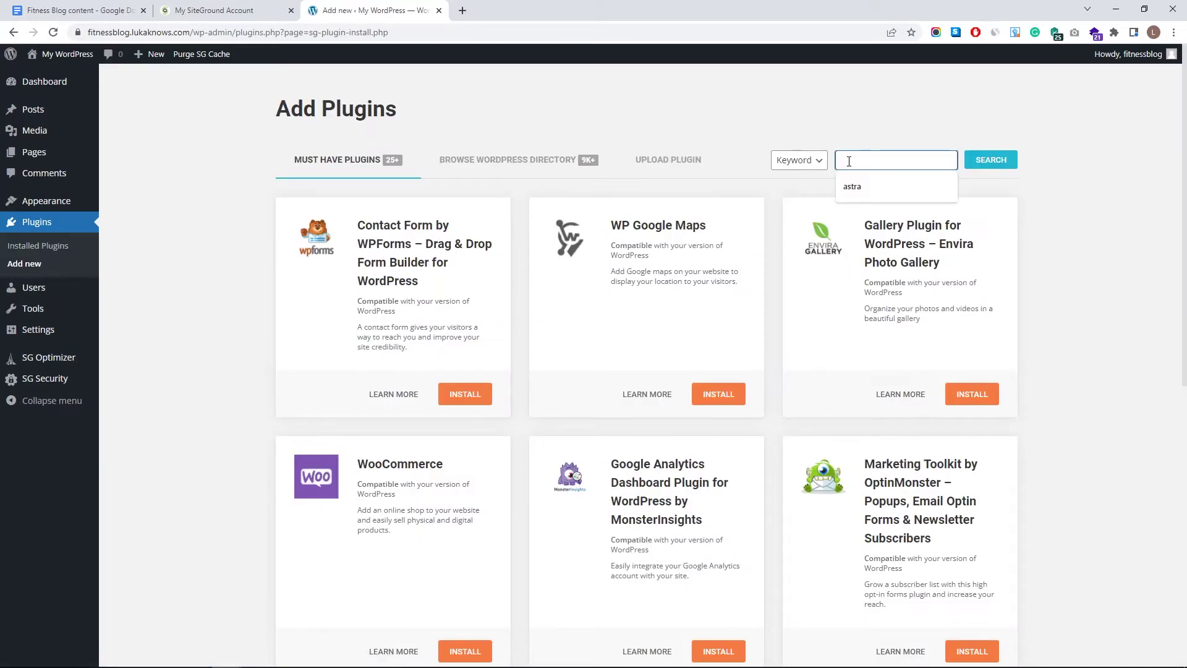
text(starter templates)
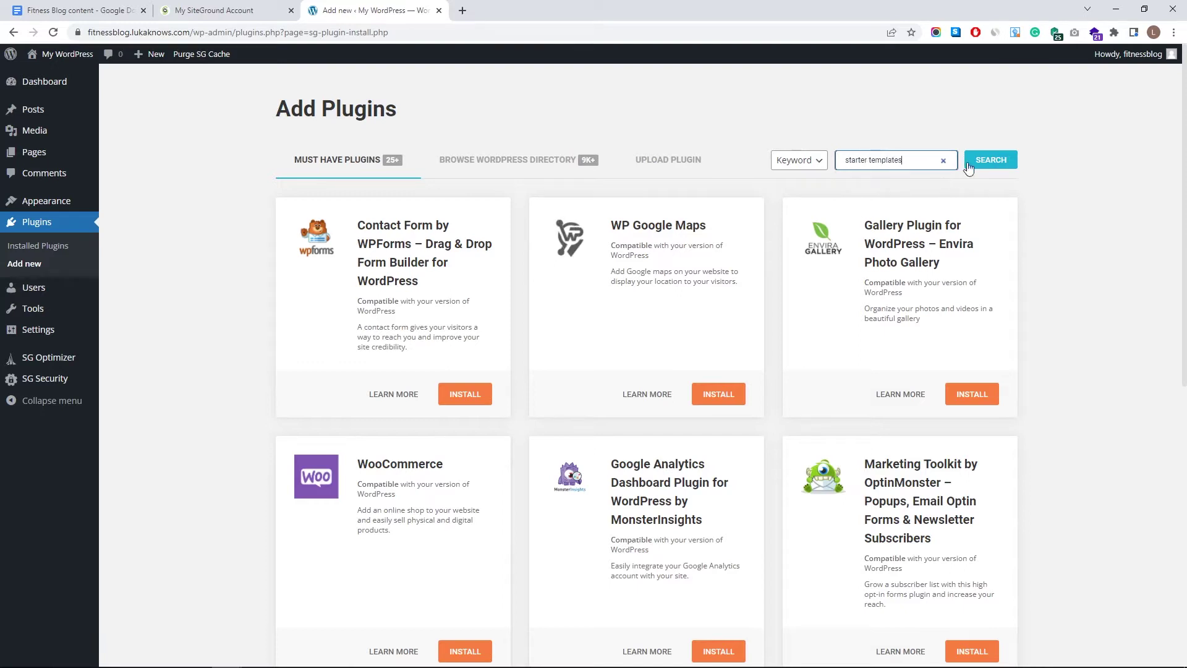
click(972, 165)
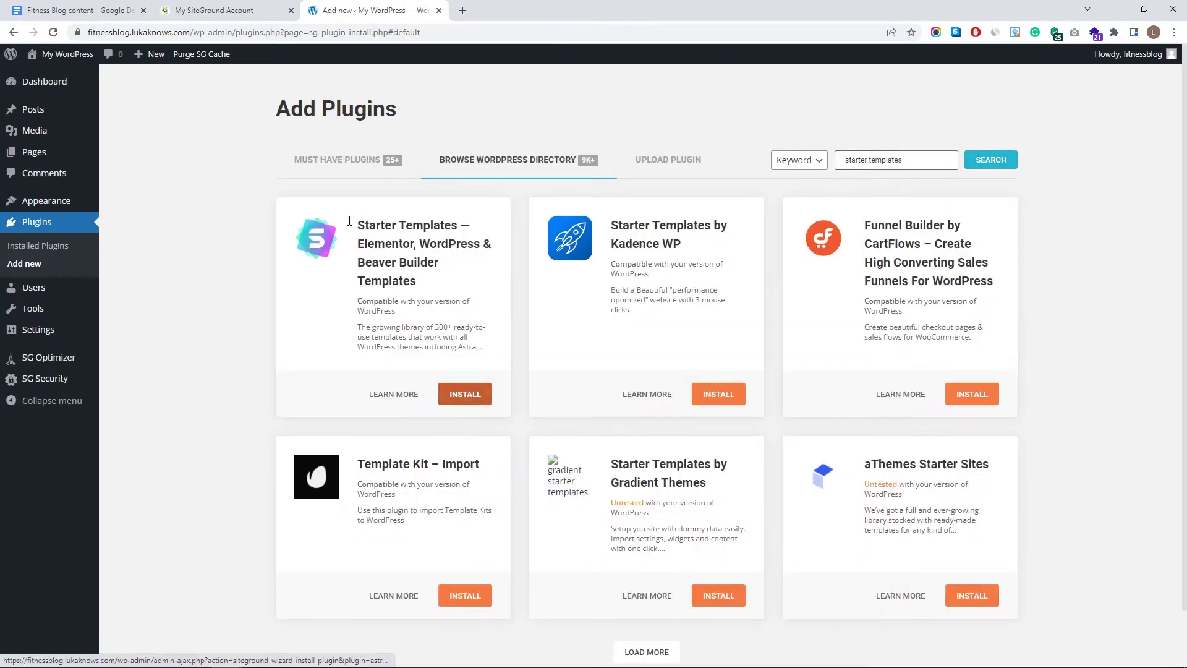
click(451, 399)
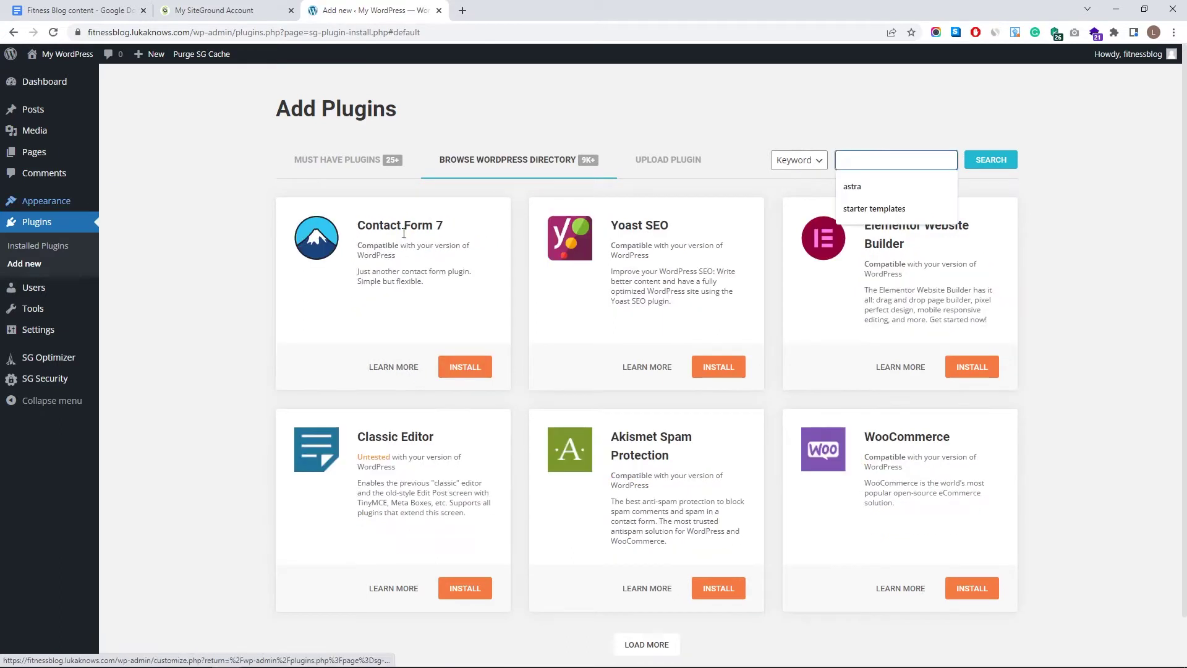
mouse_move(71, 211)
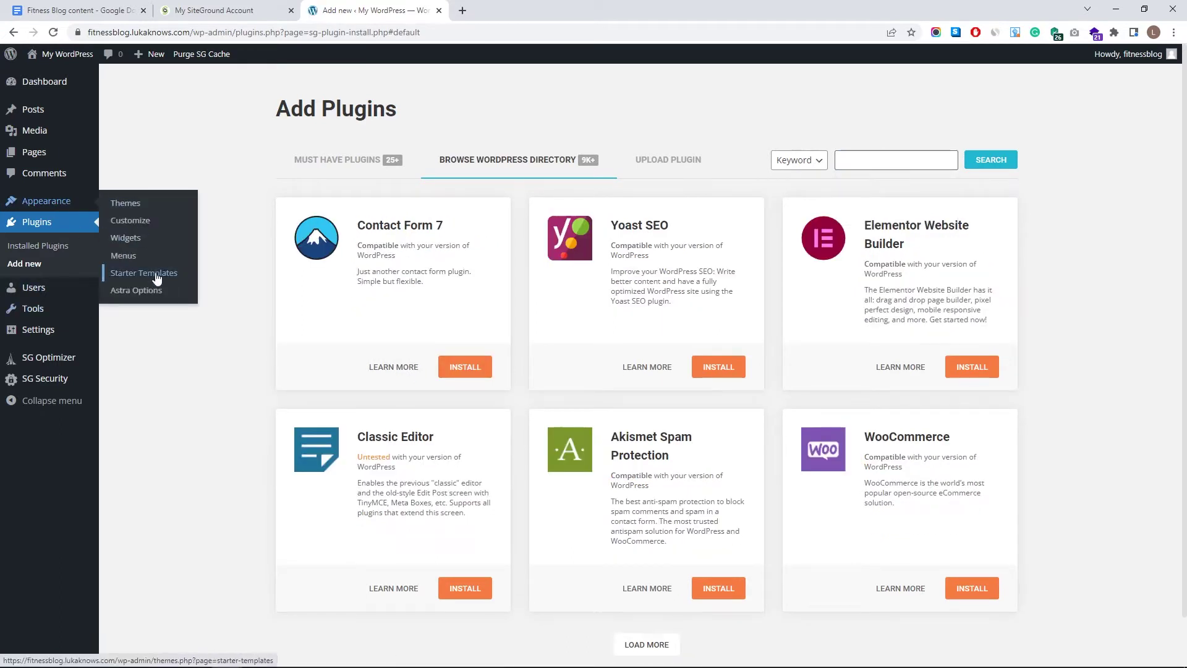
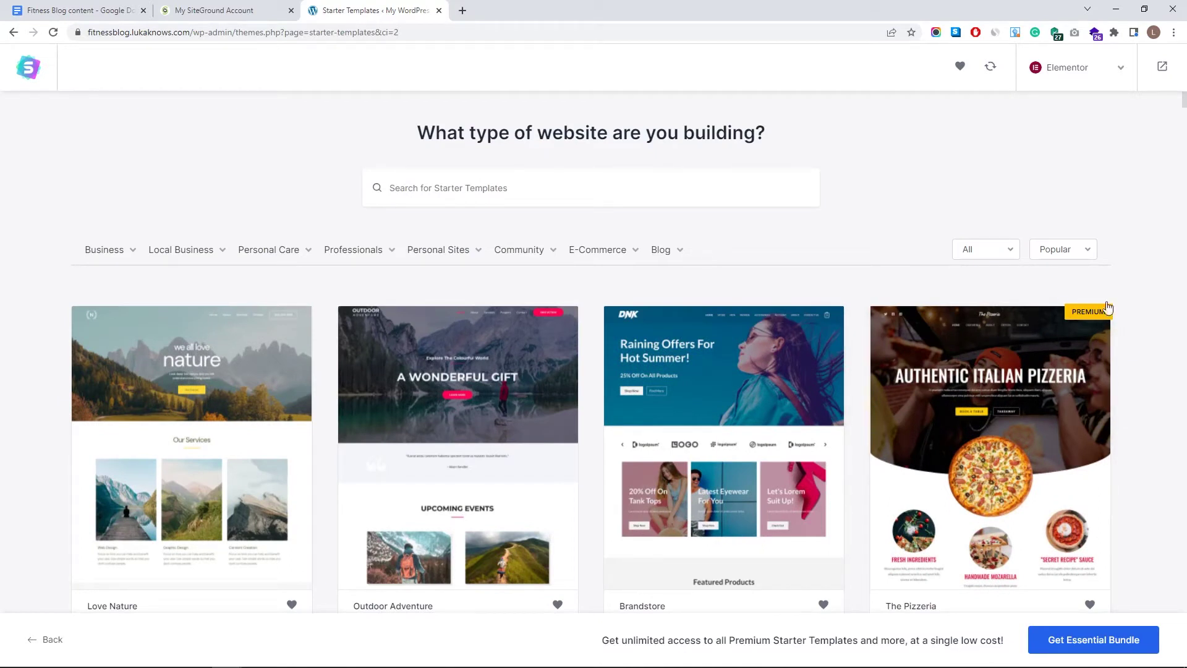
- Choose the Love Nature template and preview its About, Services and Contact pages
click(247, 424)
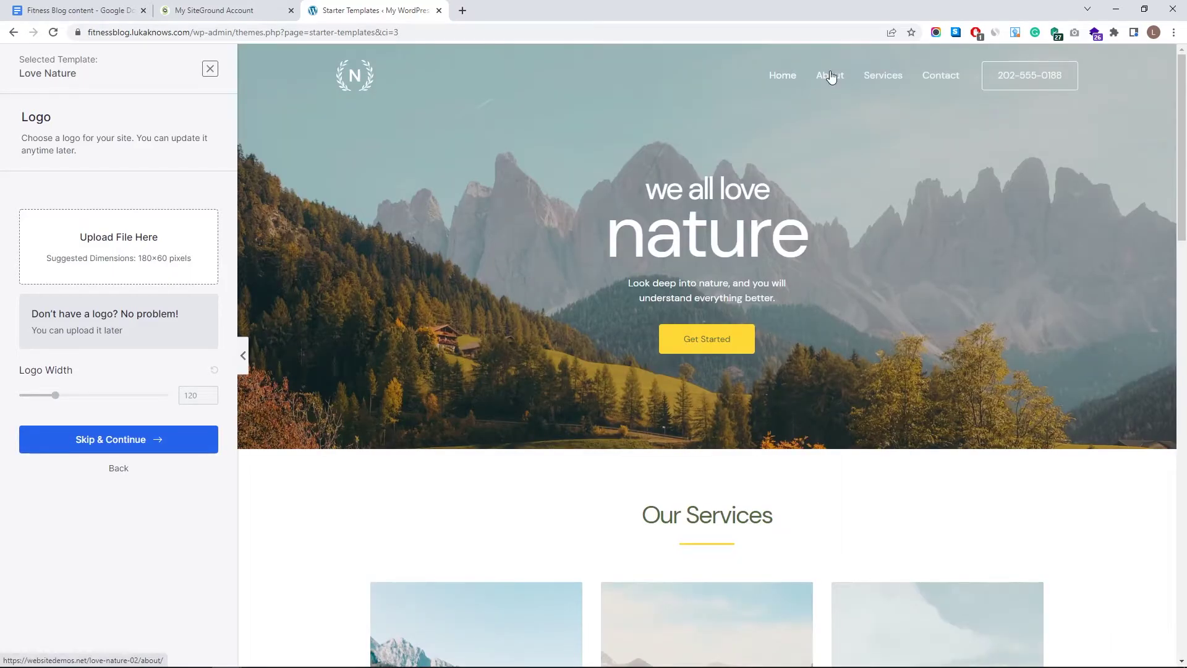
click(830, 76)
scroll(777, 239, down, 10)
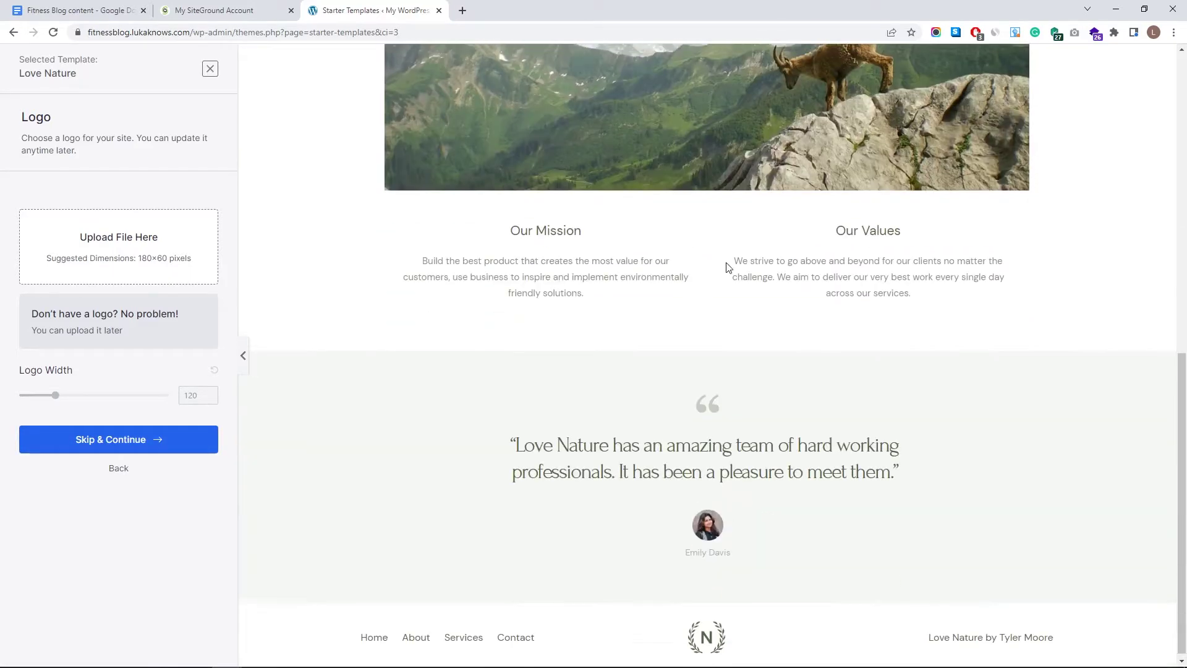
scroll(721, 446, up, 10)
click(884, 76)
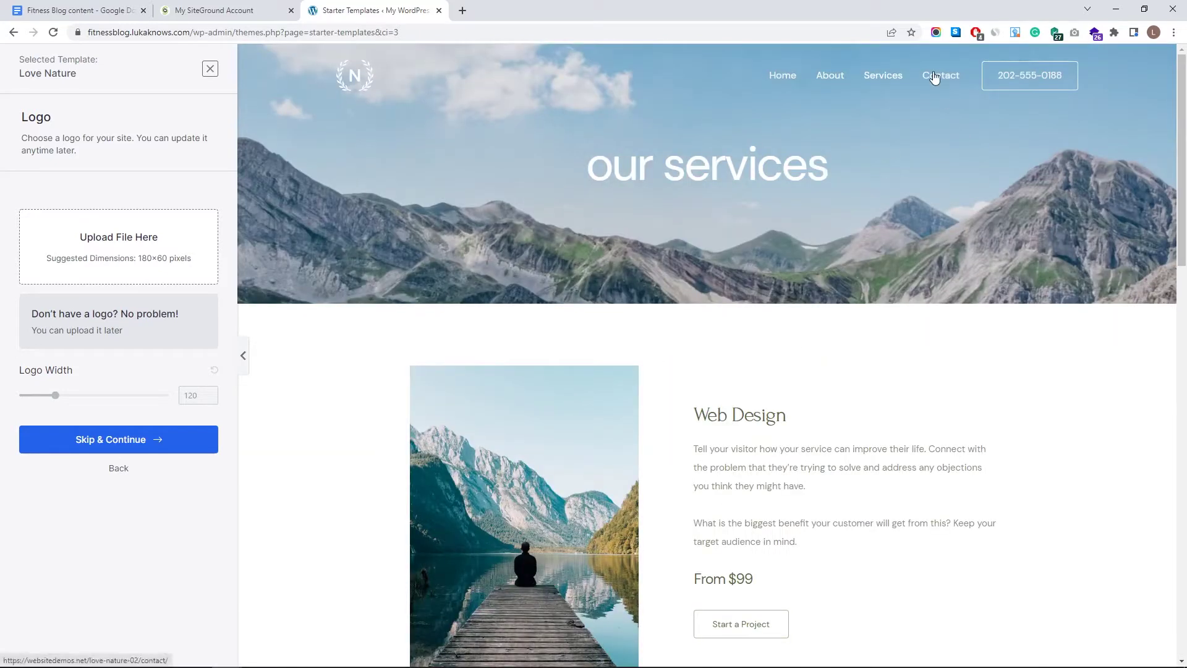
click(942, 75)
scroll(379, 403, down, 2)
scroll(249, 389, up, 2)
- Skip the logo, keep the default colours and fonts, decline data sharing, and build the site
click(138, 449)
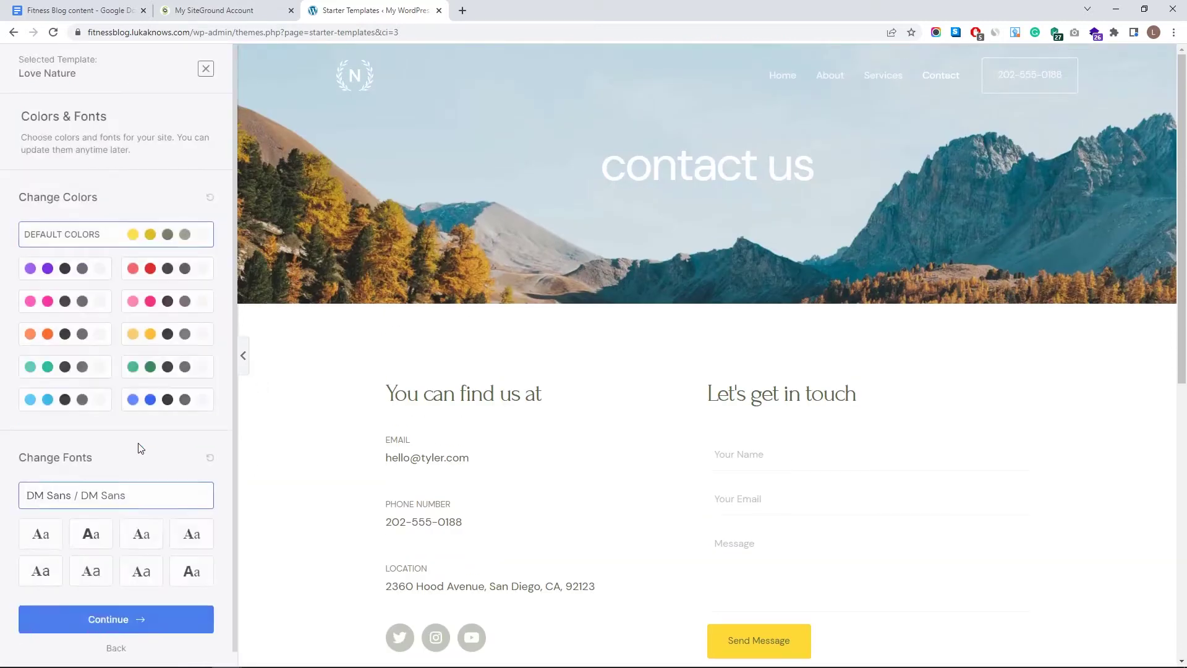
scroll(167, 557, down, 1)
click(172, 611)
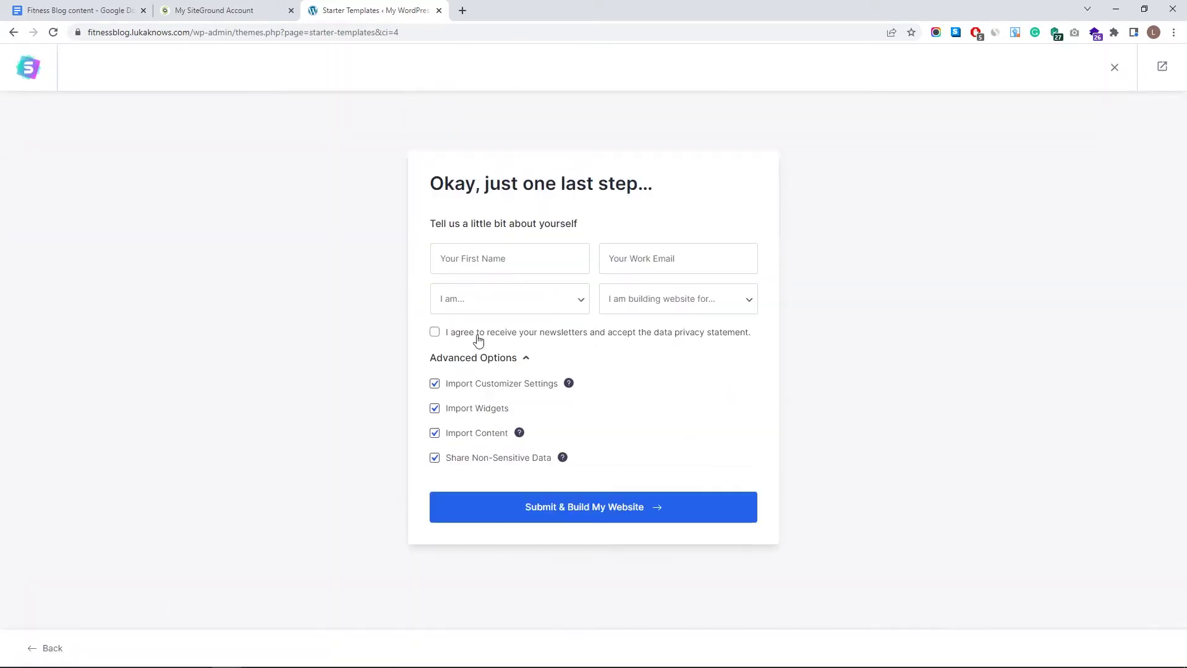
click(434, 459)
click(491, 517)
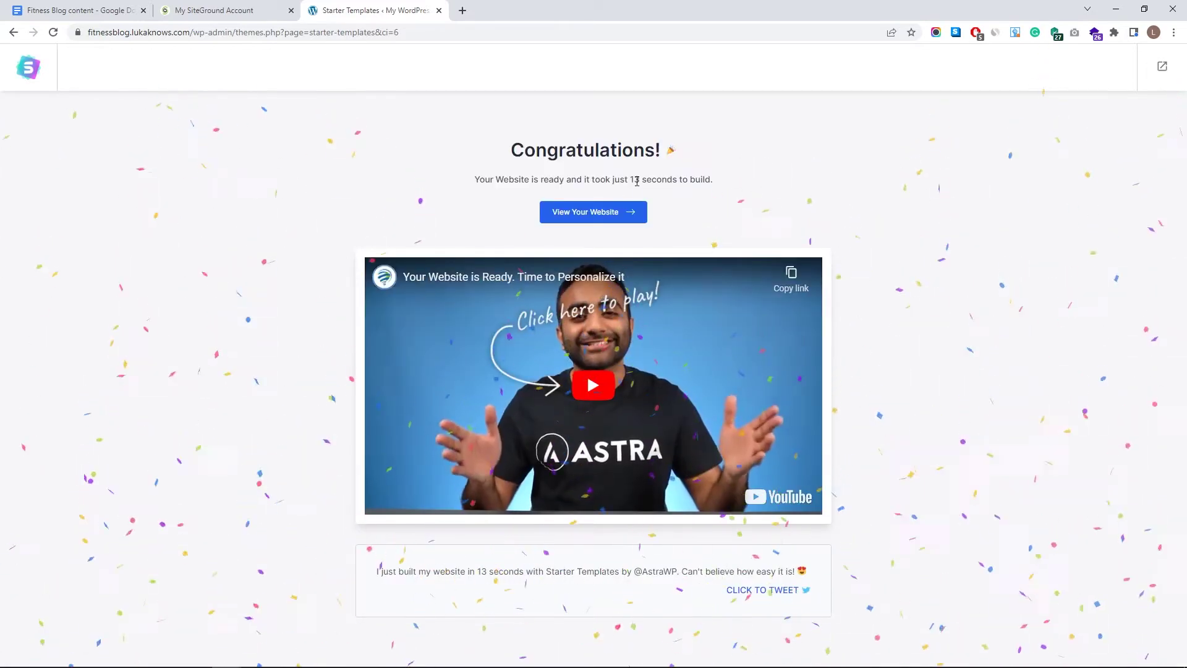
drag(635, 179, 707, 179)
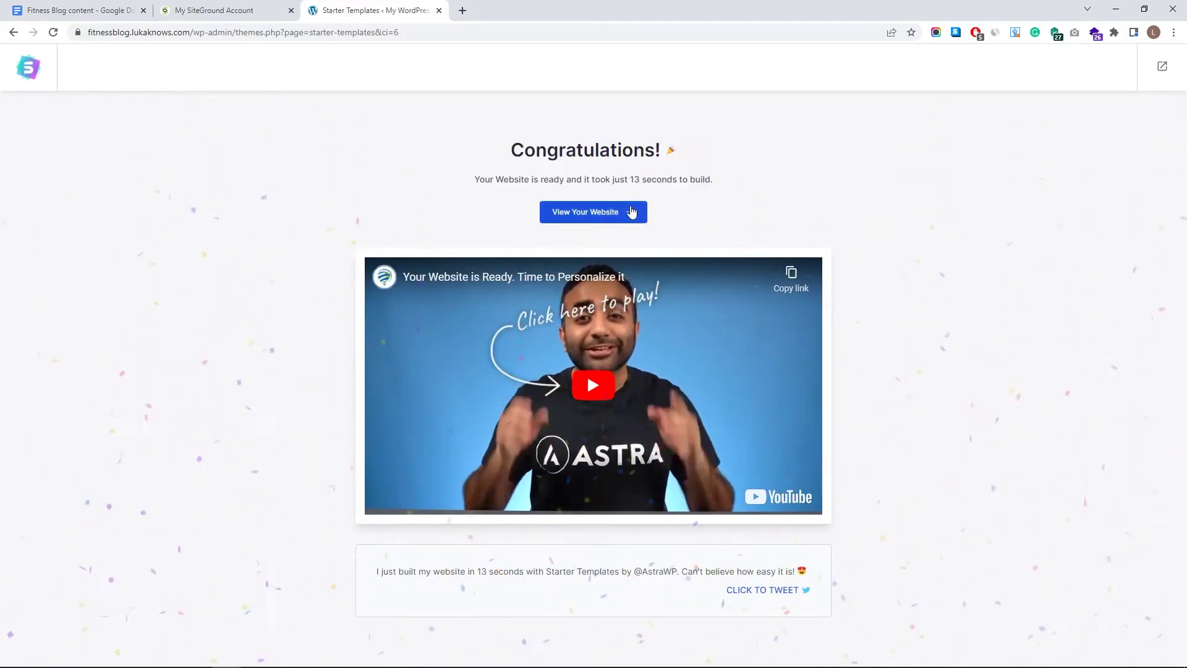
- Open the newly built website and scroll through its homepage
click(590, 212)
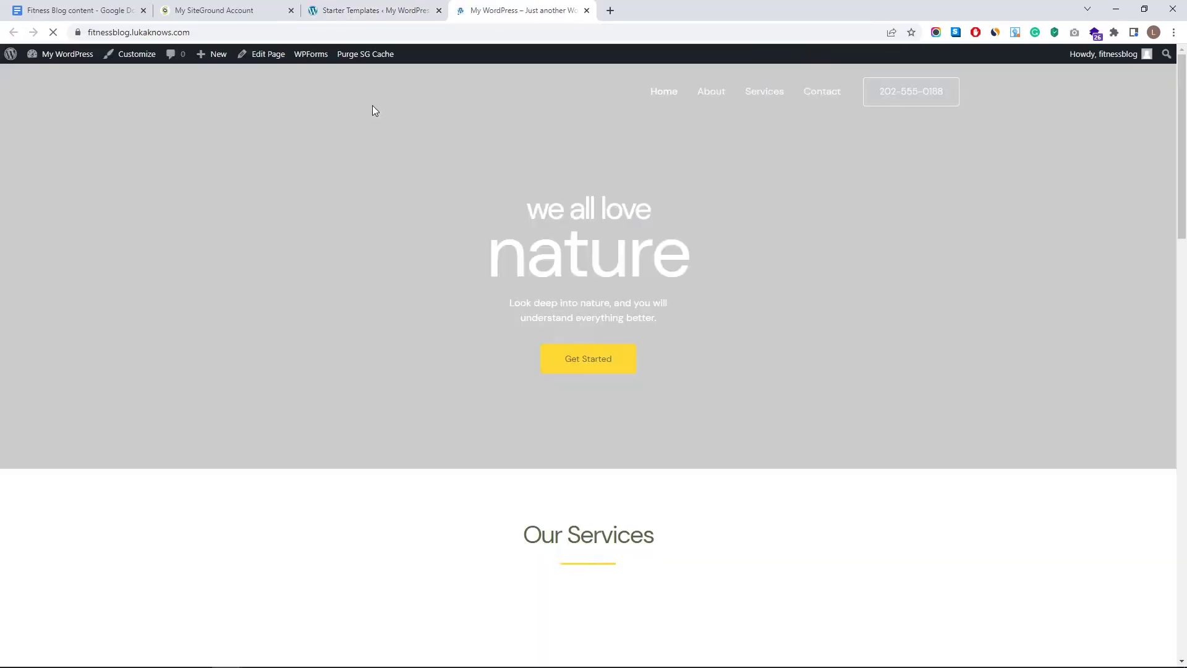
scroll(633, 321, down, 7)
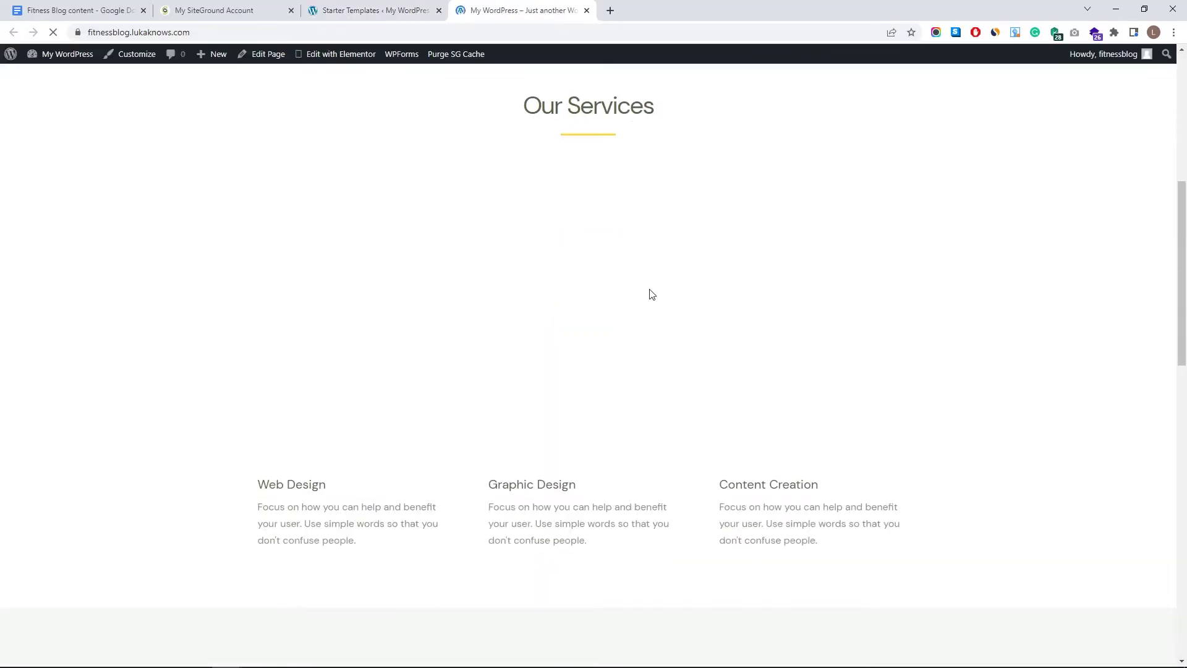
scroll(649, 292, up, 7)
scroll(358, 260, down, 10)
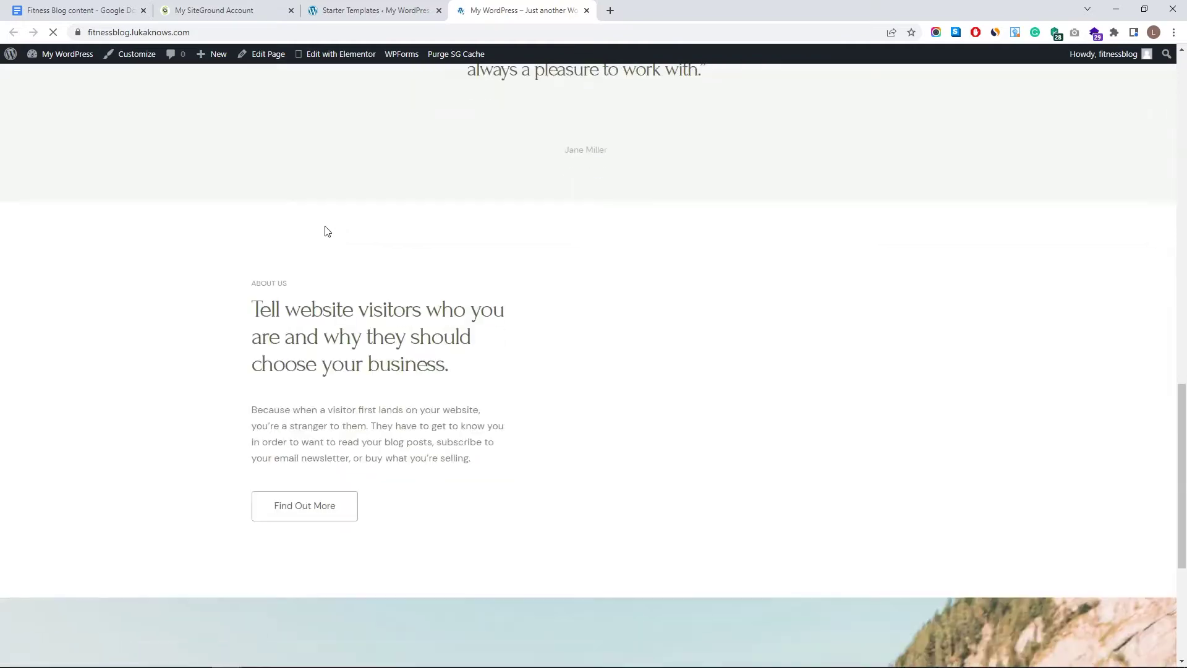
scroll(334, 233, up, 8)
- Load the site's address in a private window to view it logged out
click(314, 30)
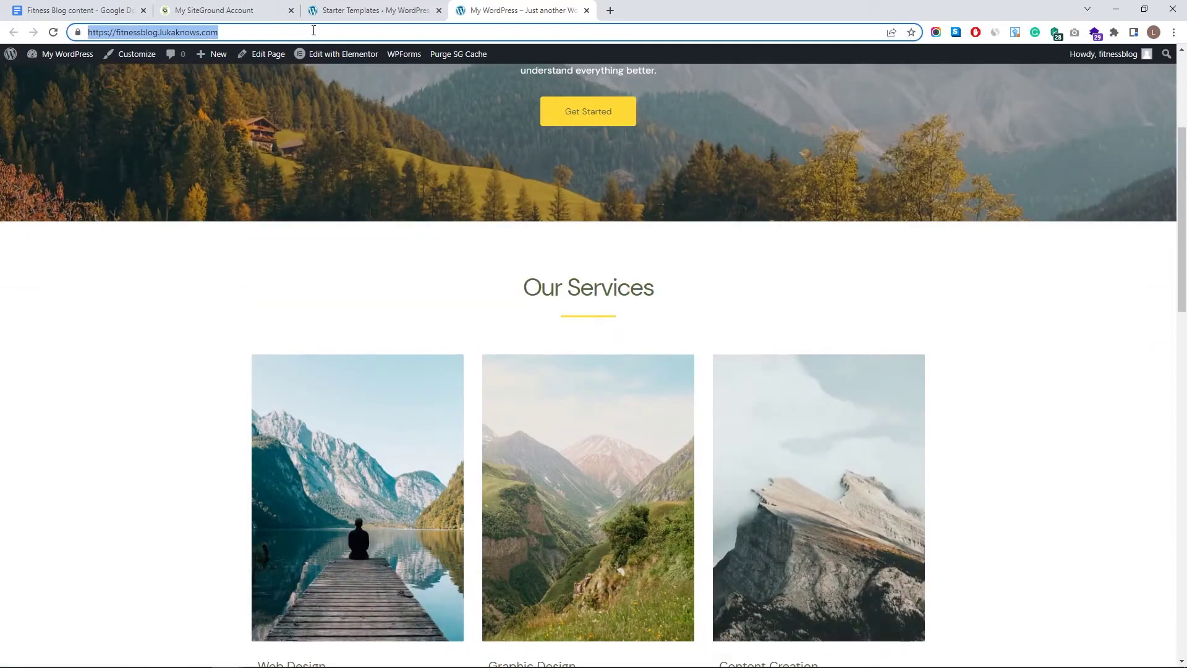
key(ctrl+c)
key(ctrl+shift+n)
key(ctrl+v)
key(Return)
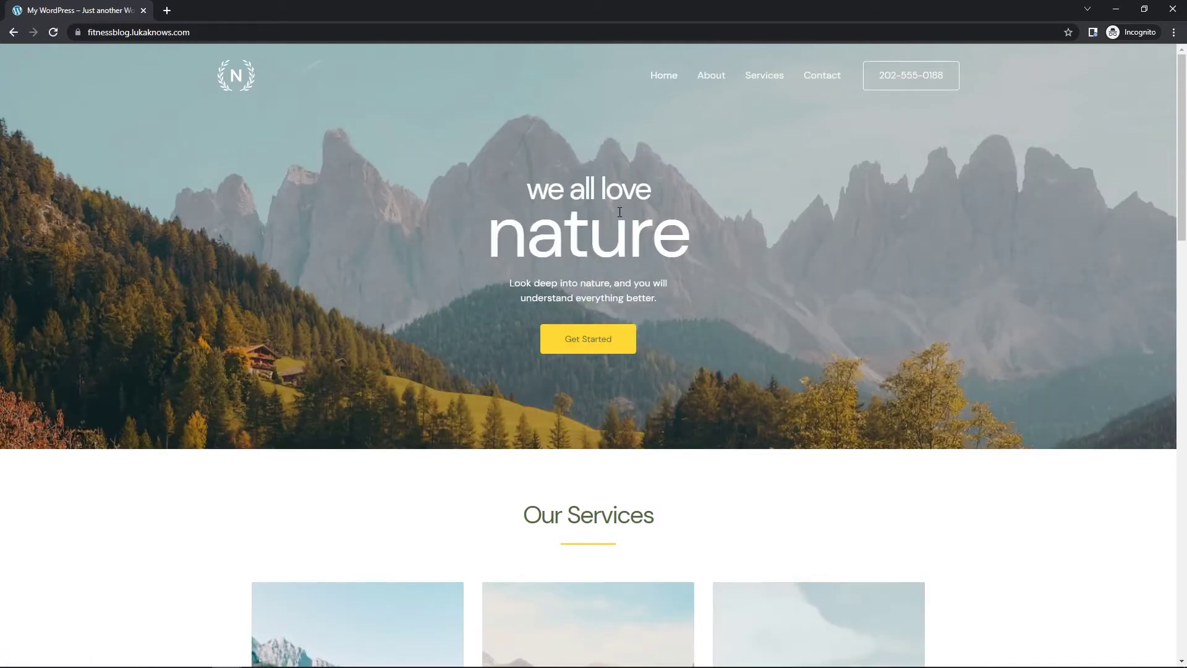
scroll(620, 212, down, 13)
scroll(569, 223, up, 13)
- Check the installed plugins in the WordPress dashboard, then return to the homepage tab
key(alt+Tab)
mouse_move(78, 59)
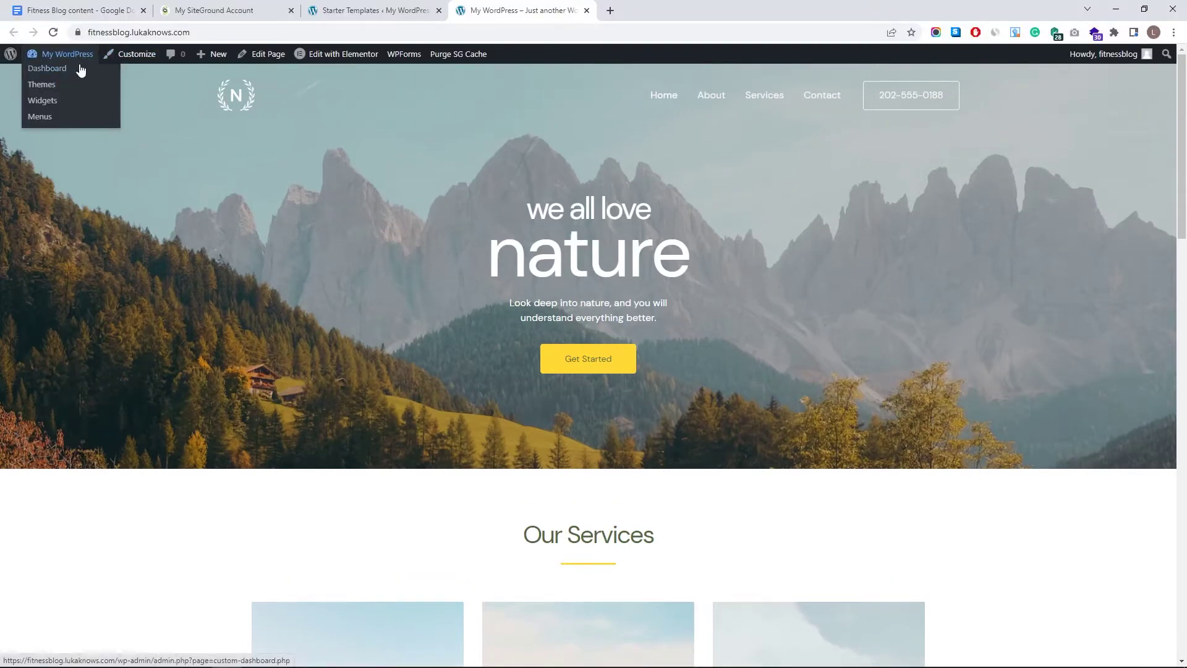
drag(633, 10, 511, 2)
click(439, 11)
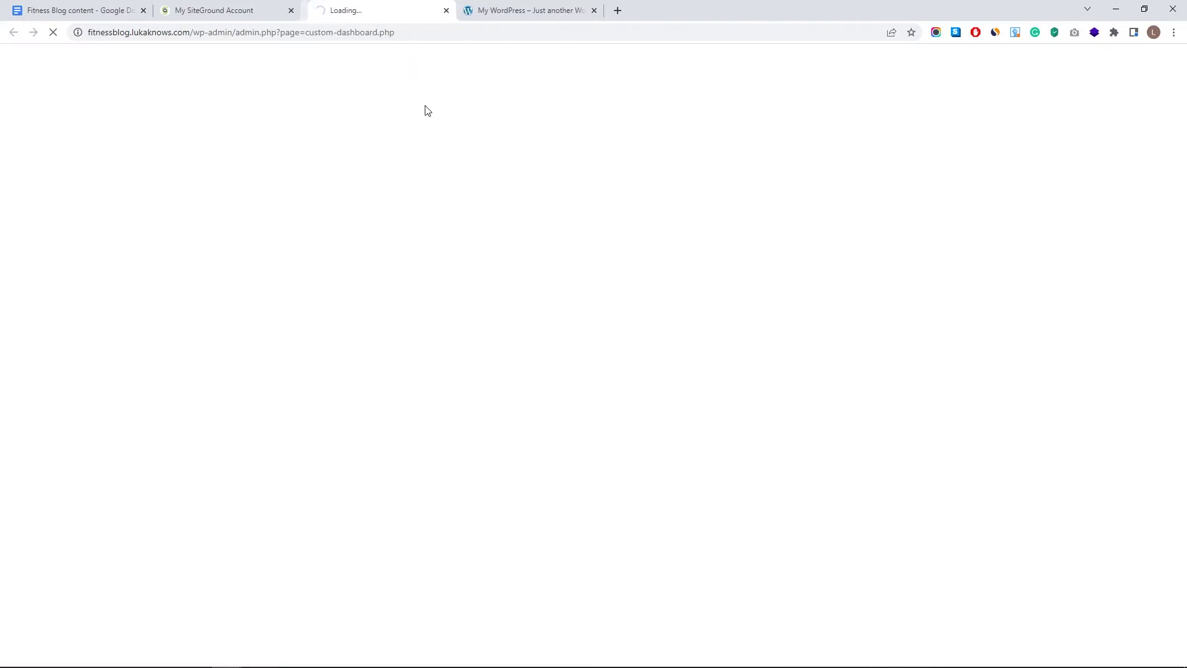
mouse_move(48, 342)
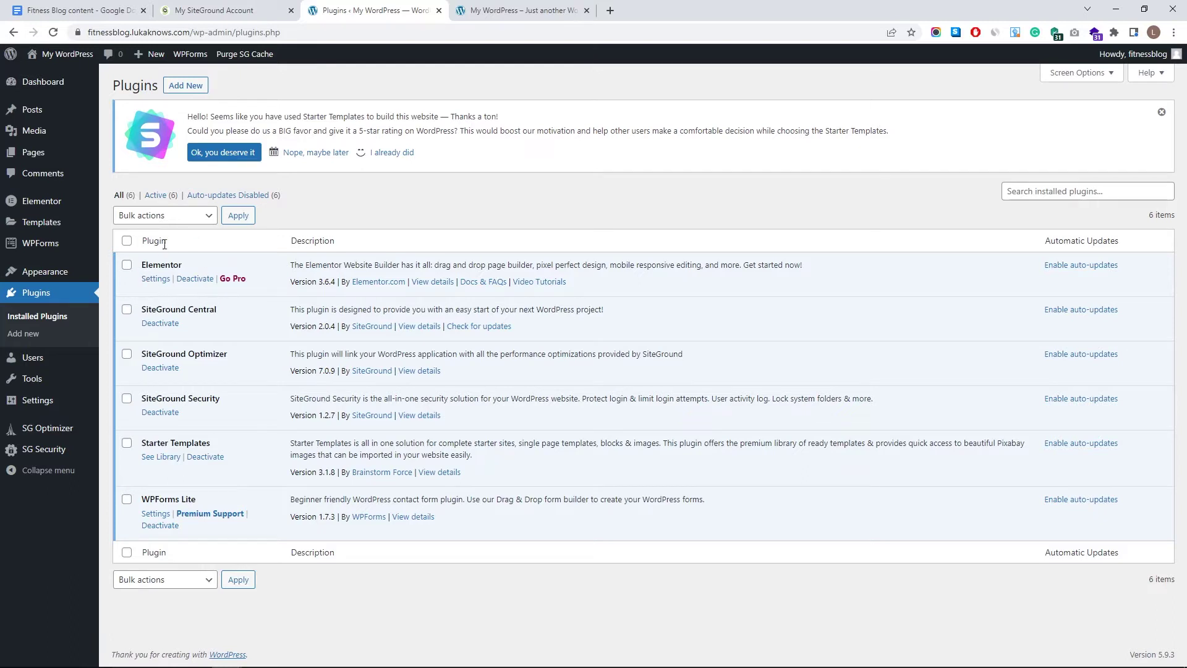
click(476, 6)
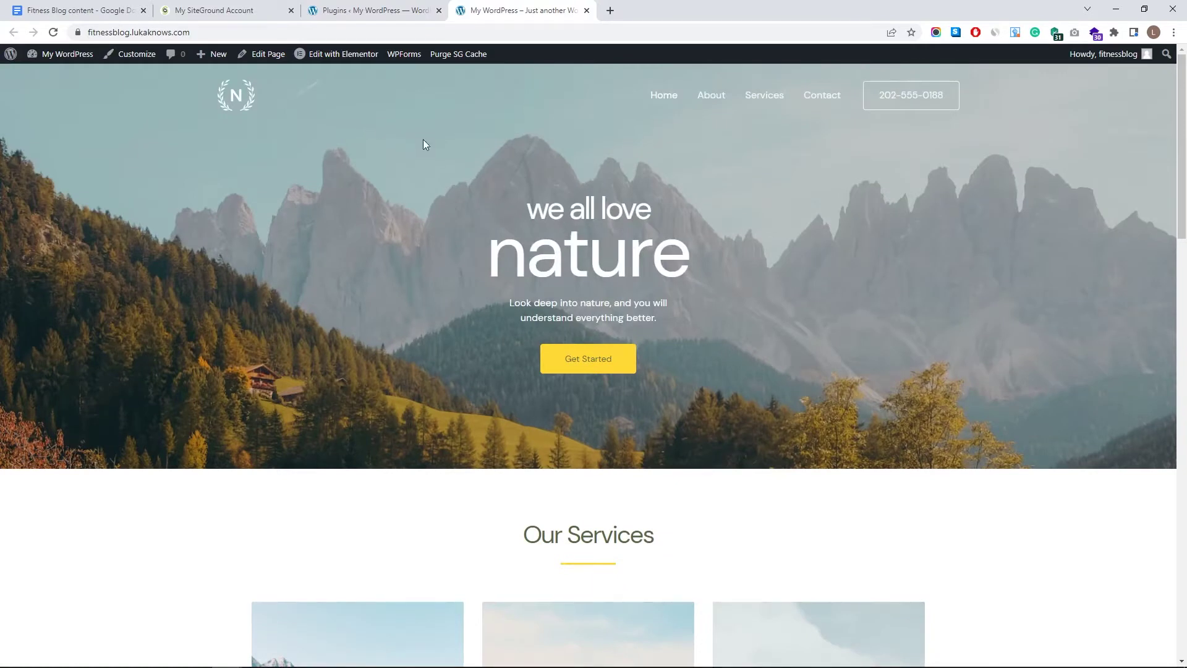
- Open the homepage in Elementor and close the page structure navigator
click(326, 56)
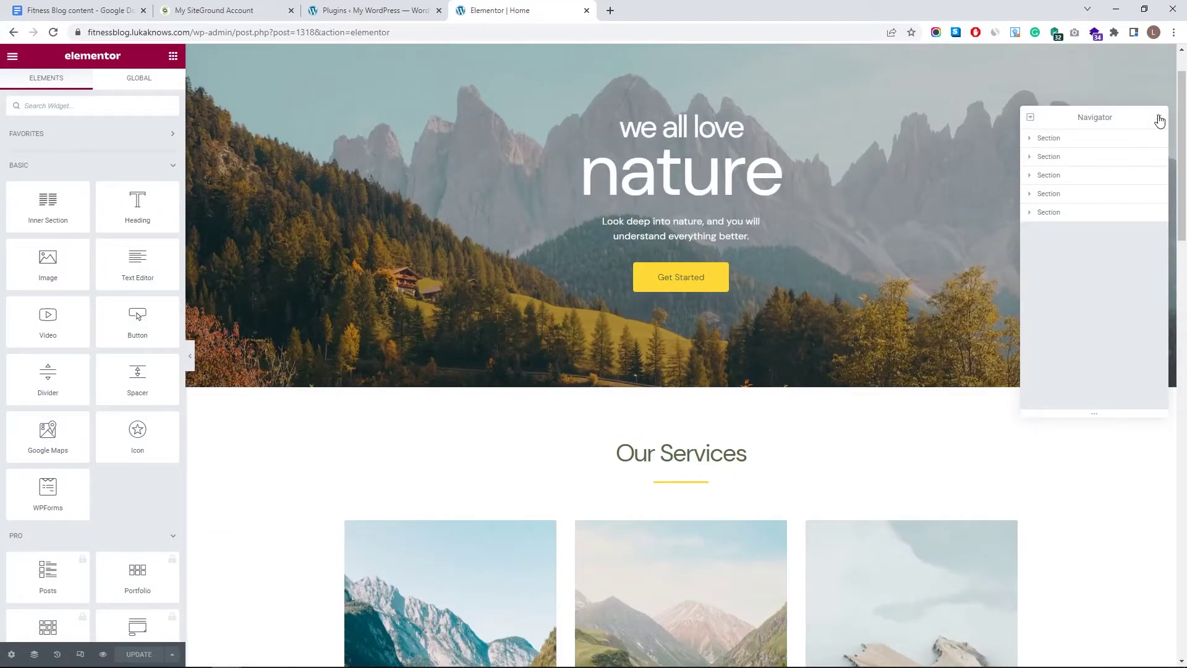
click(1160, 121)
scroll(774, 235, up, 1)
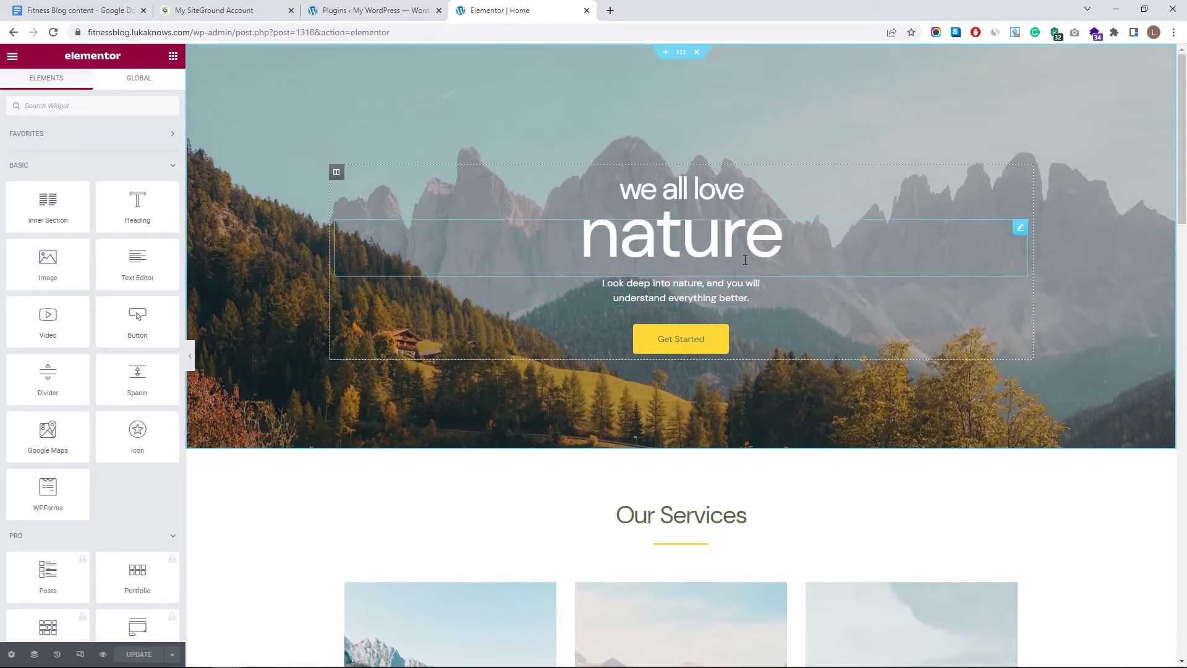
scroll(691, 235, down, 10)
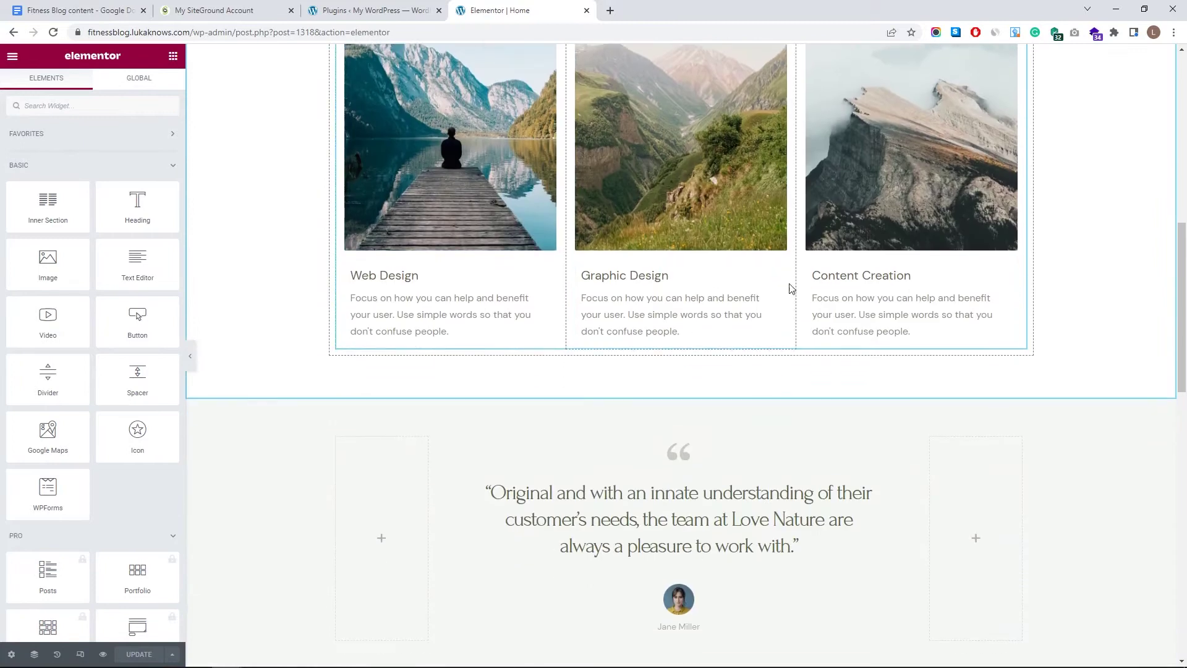
scroll(426, 293, down, 6)
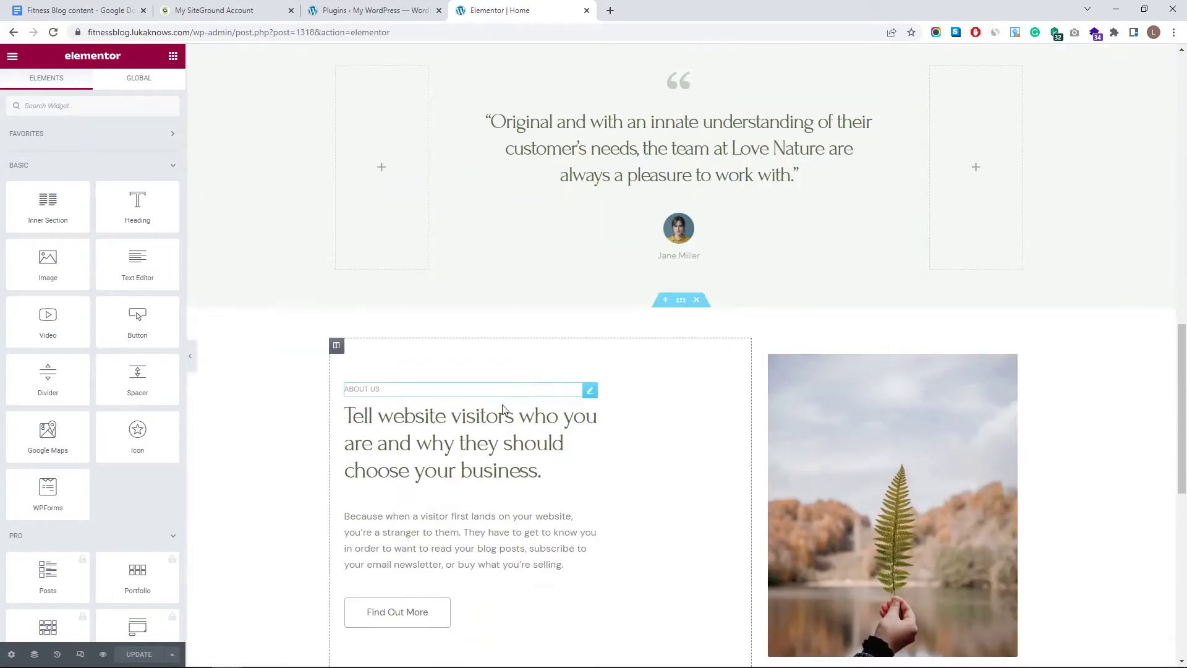
scroll(876, 473, up, 16)
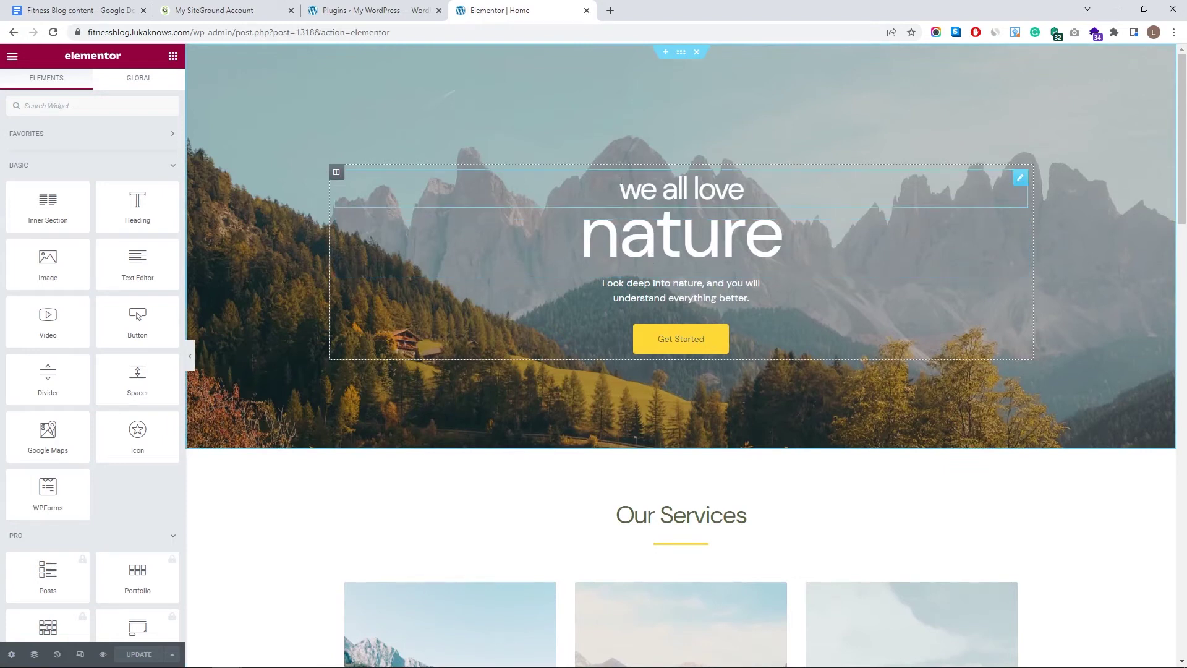
- Change the hero heading from 'we all love nature' to 'we all love fitness'
click(683, 234)
drag(74, 164, 2, 162)
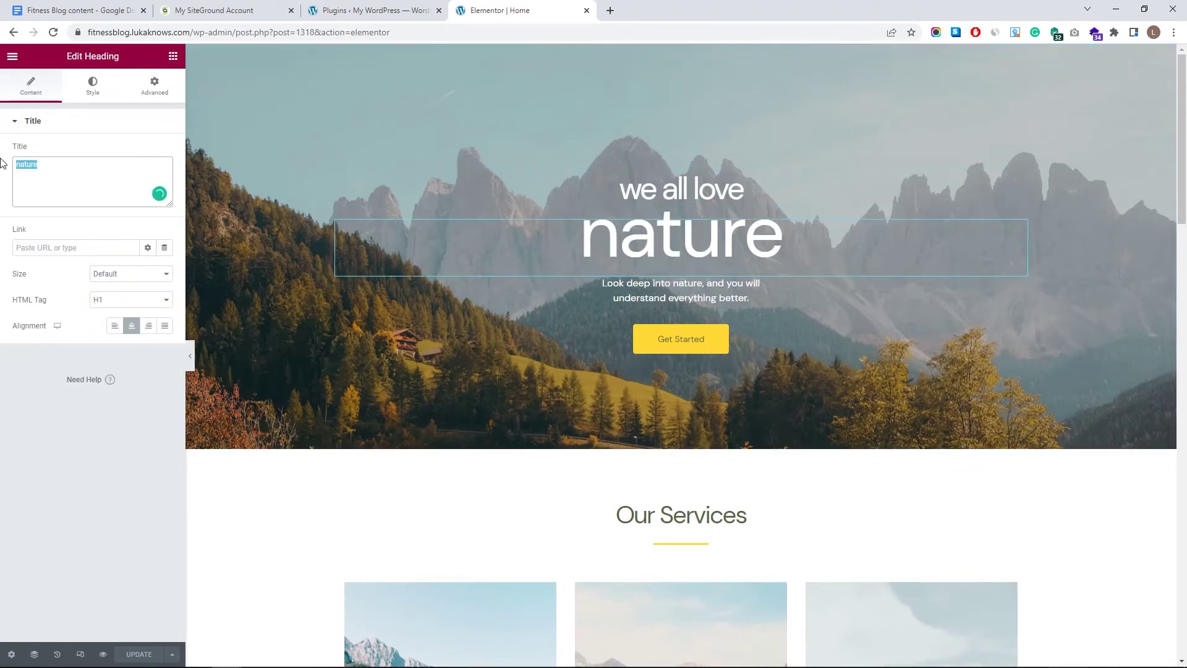
text(fitness)
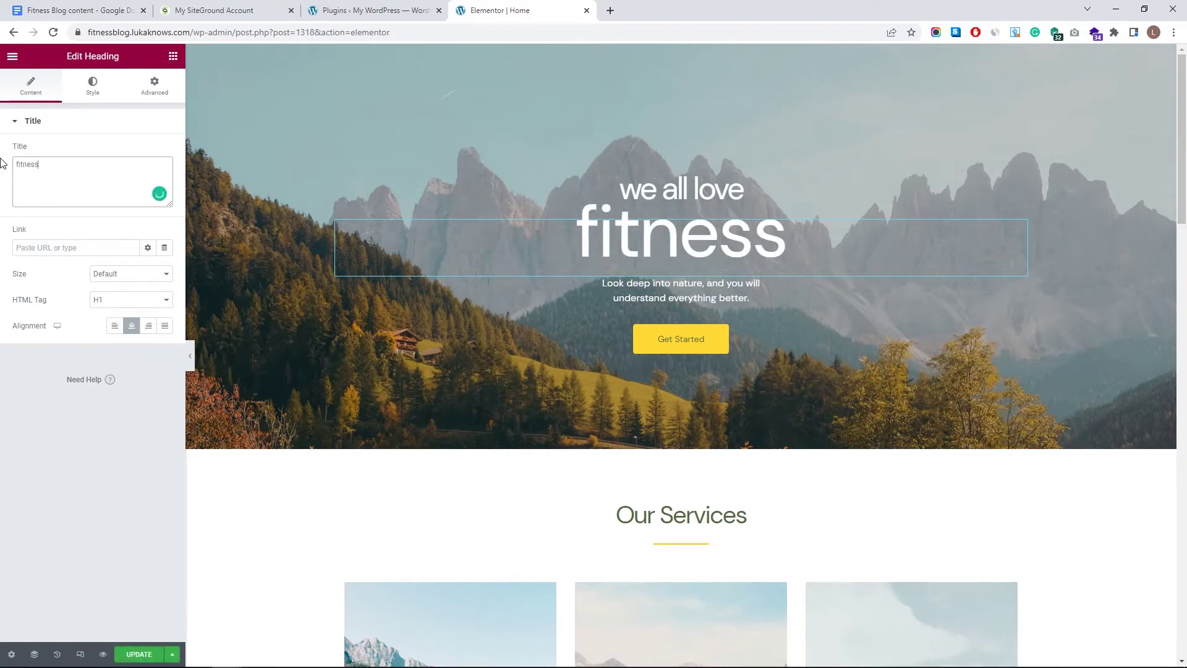
click(691, 241)
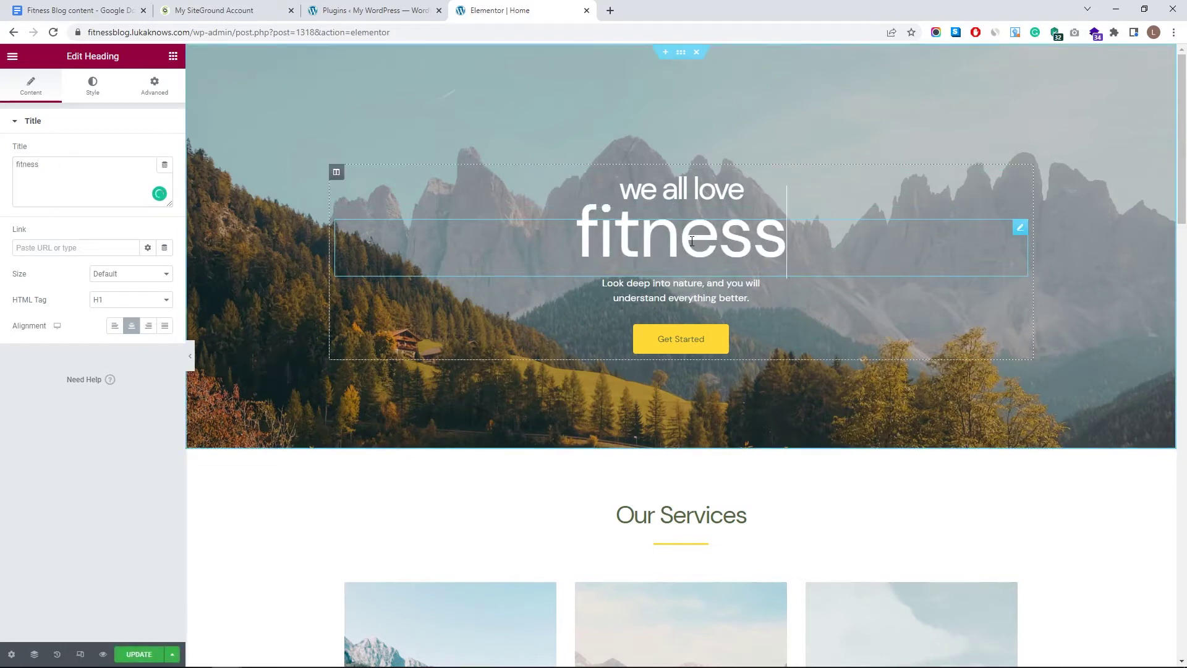
double_click(658, 241)
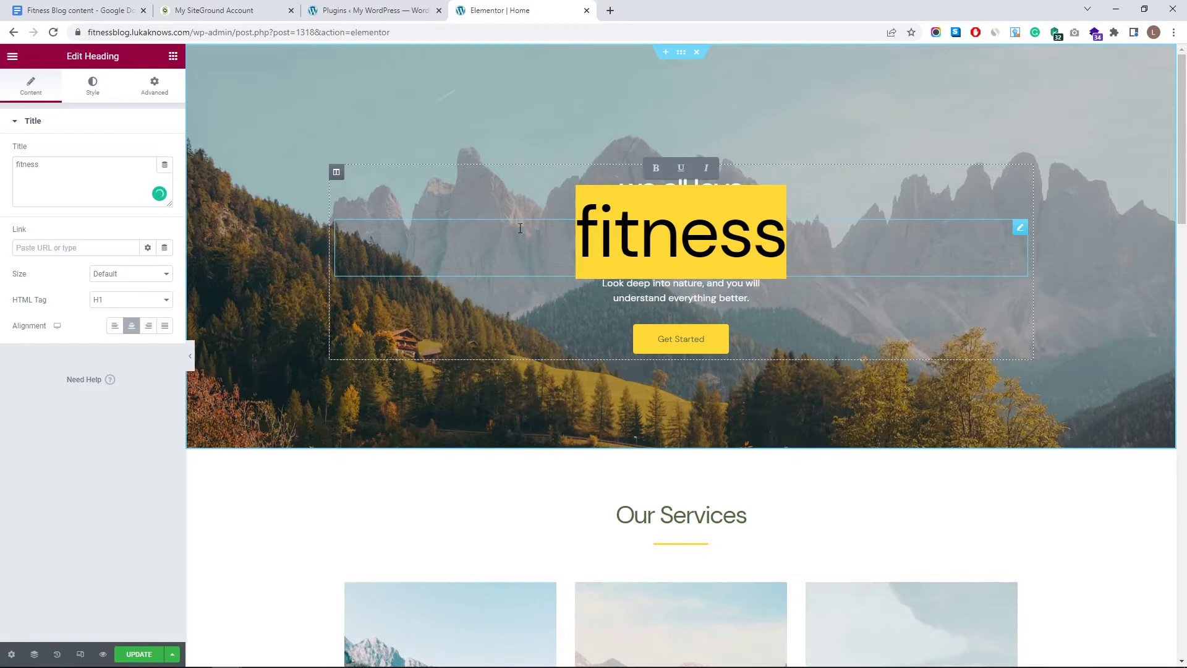
click(94, 169)
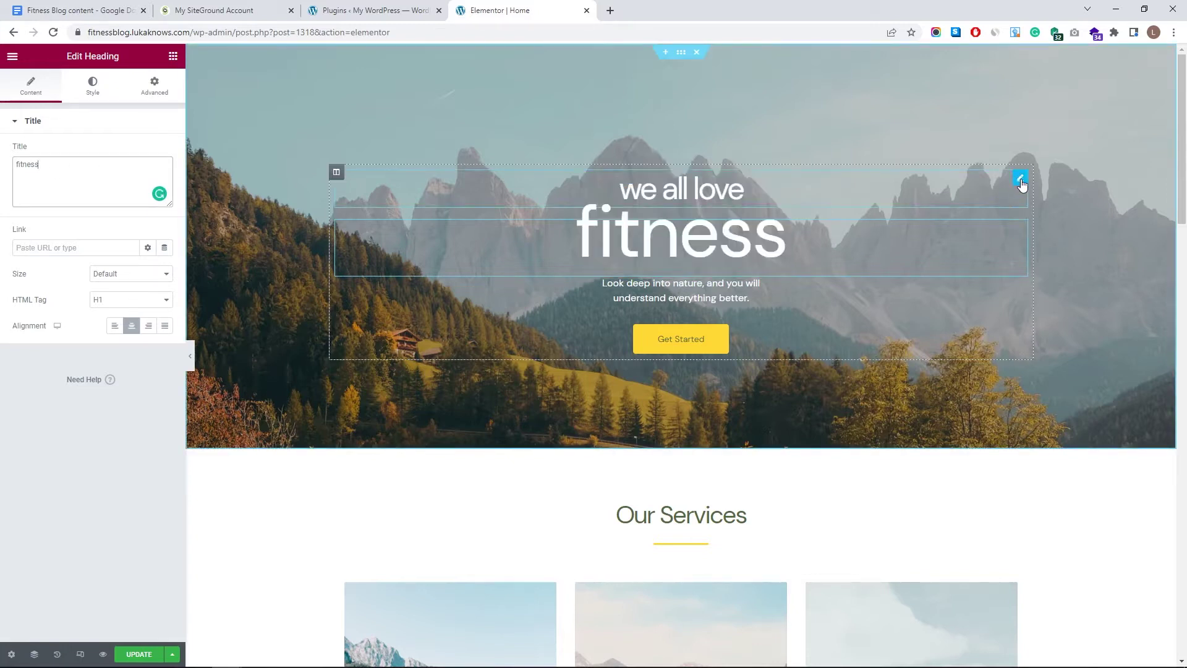
click(1021, 181)
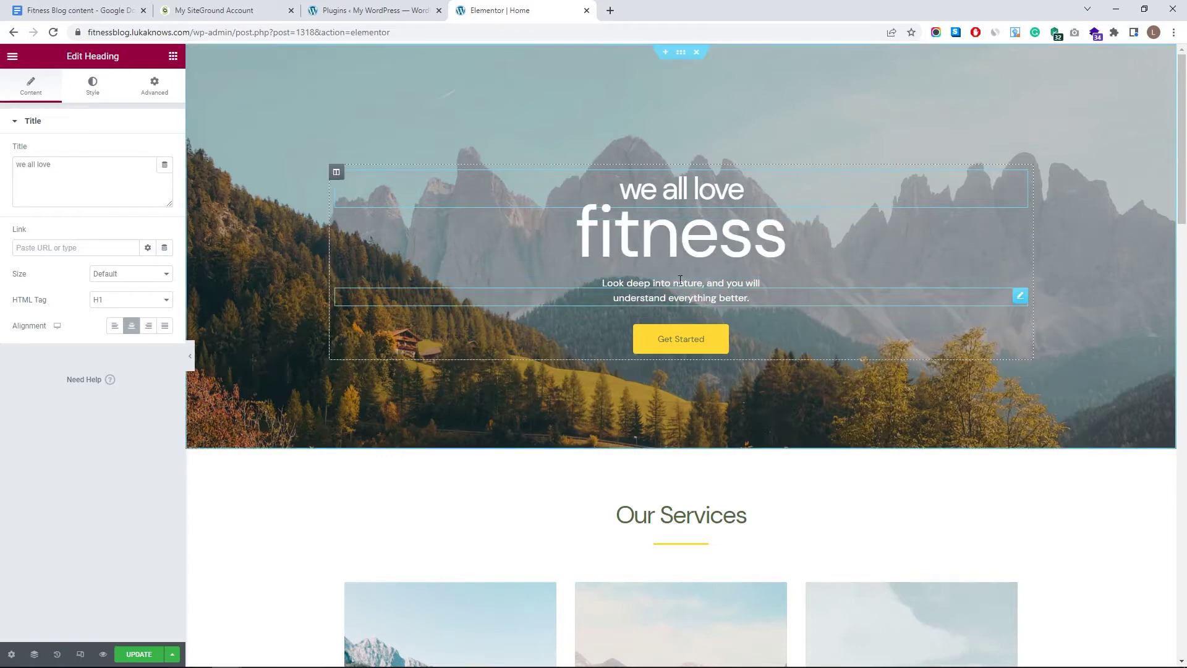
- Delete the 'Look deep into nature…' paragraph under the hero heading
drag(599, 283, 745, 298)
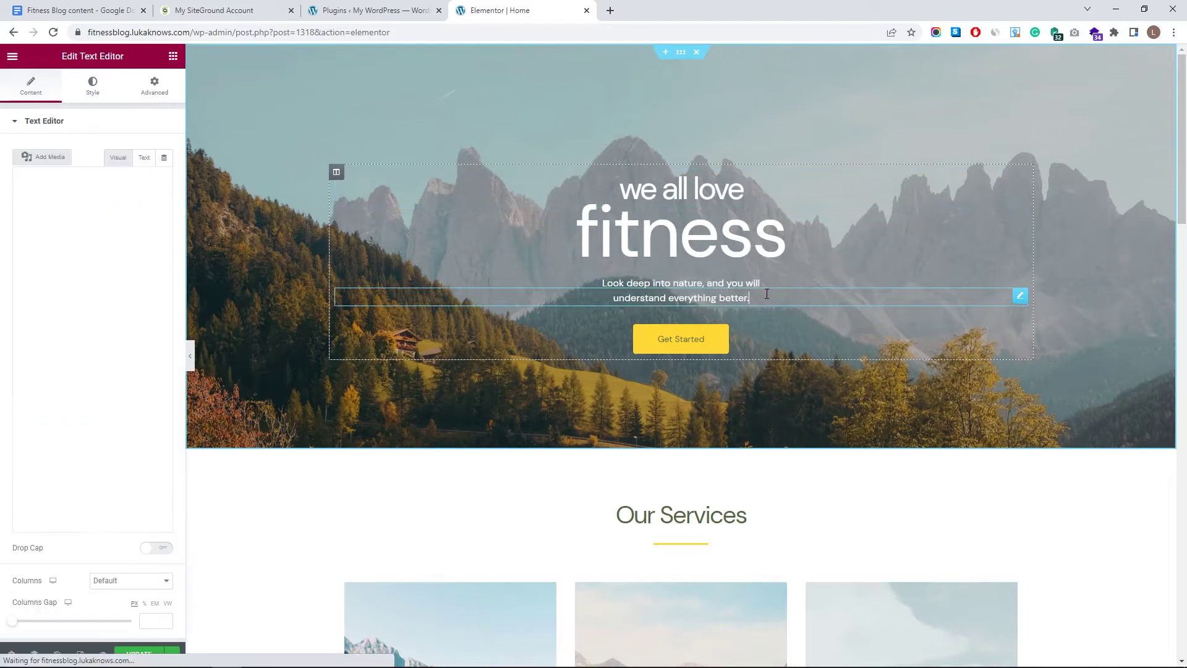
key(BackSpace)
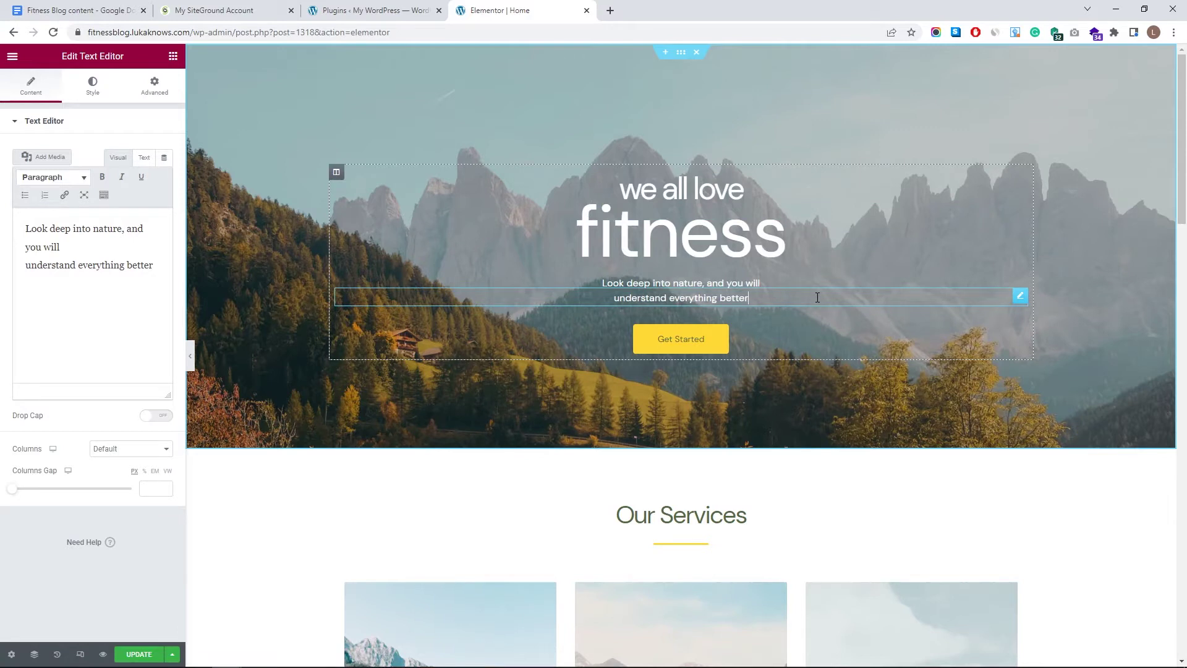
drag(1017, 300, 1019, 300)
right_click(1021, 300)
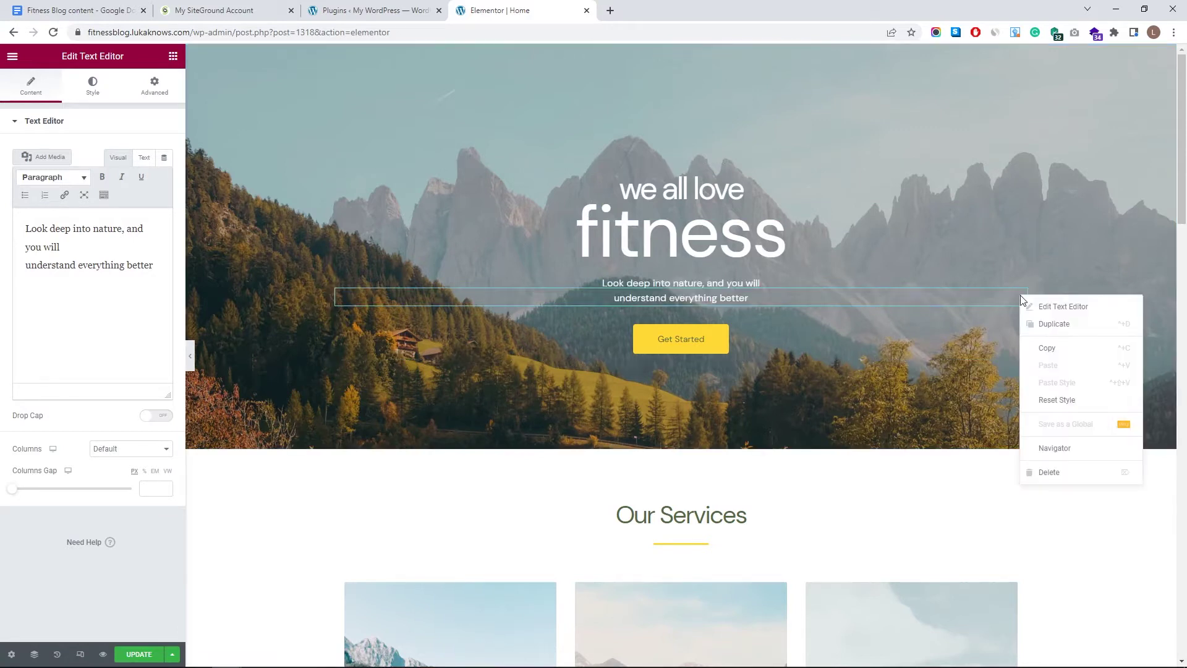
click(1017, 470)
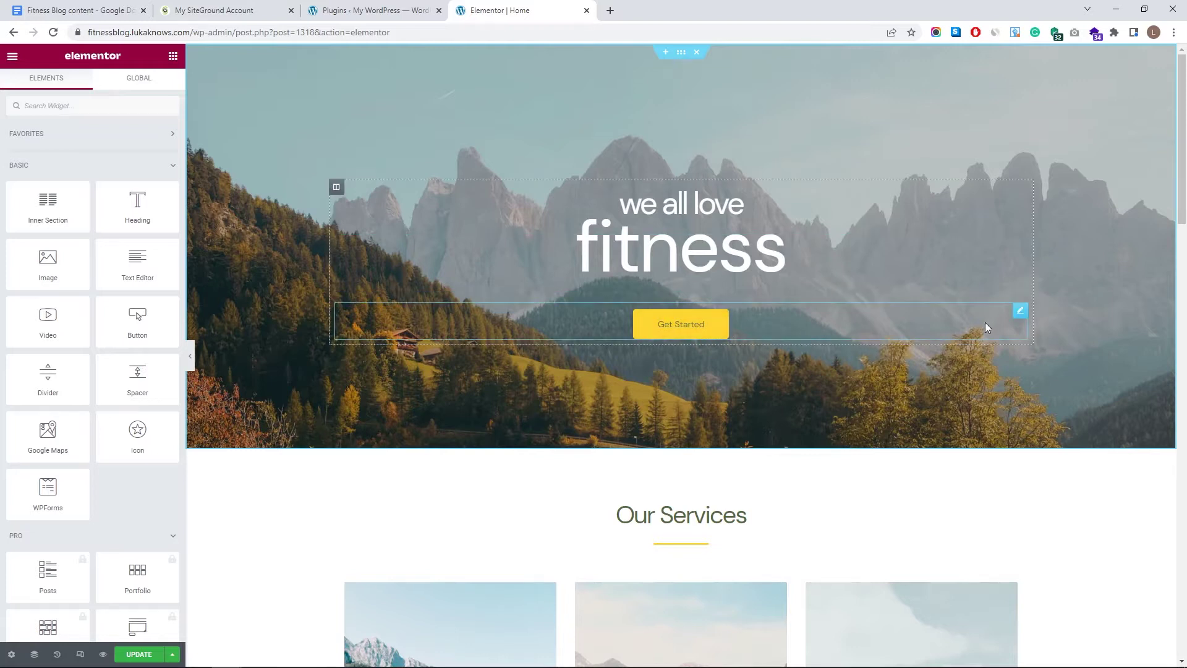
click(1020, 311)
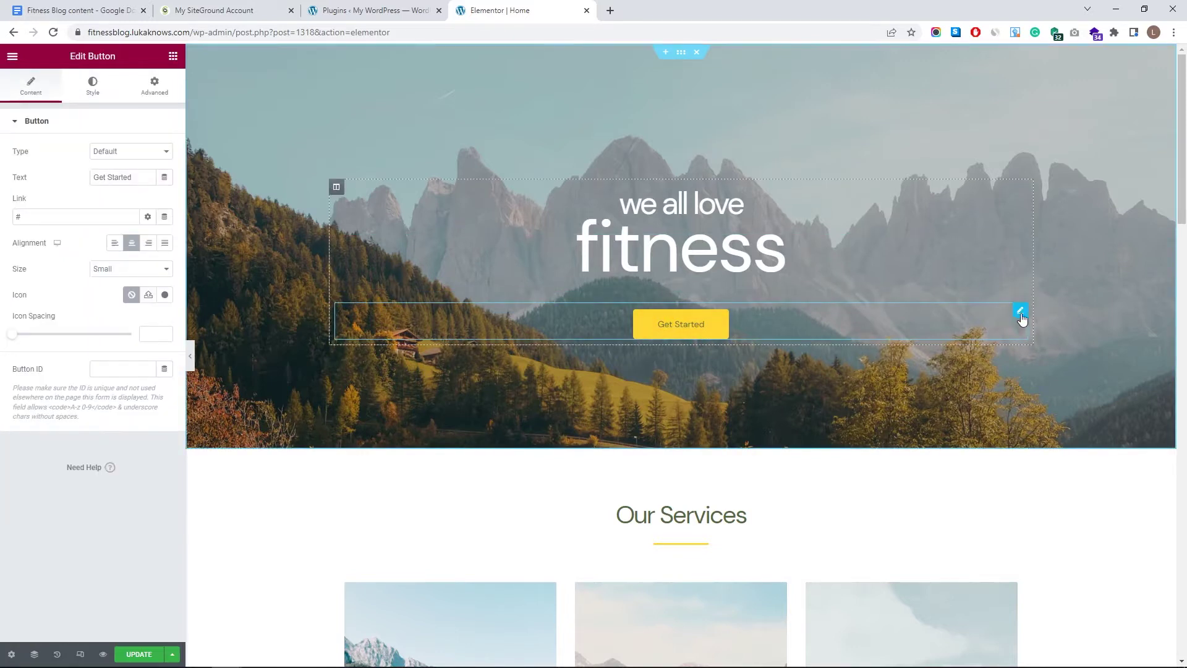
- Change the hero button label from Get Started to 'My Fitness Plan' and link it to About
triple_click(127, 178)
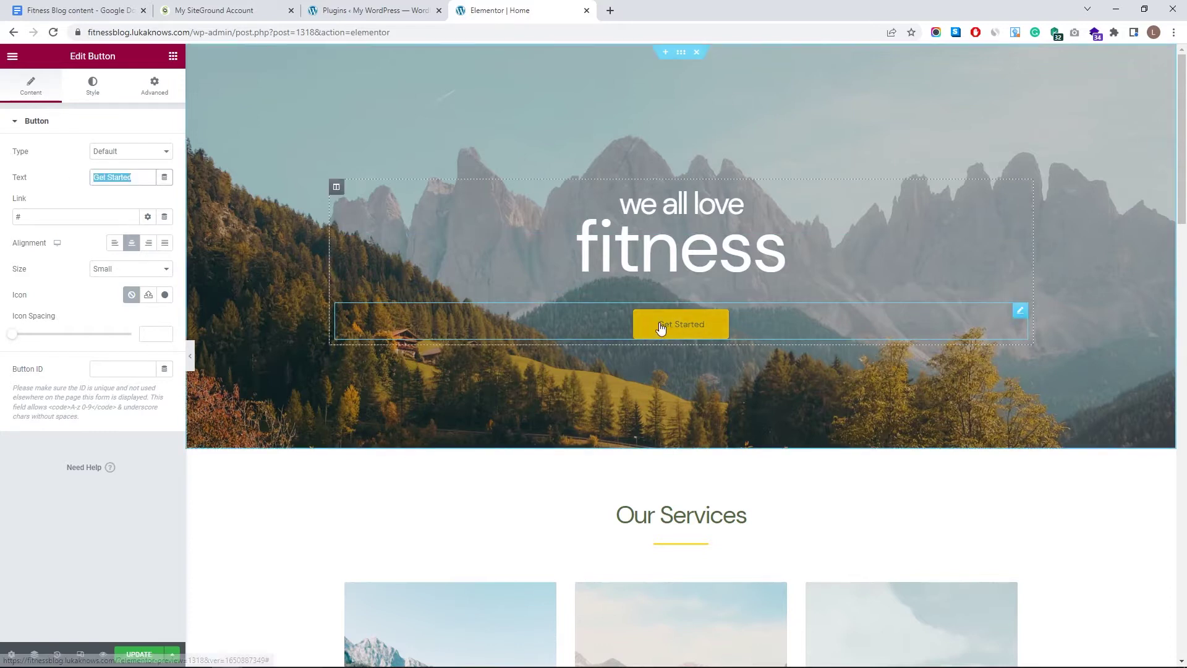
text(My Fitness Plan)
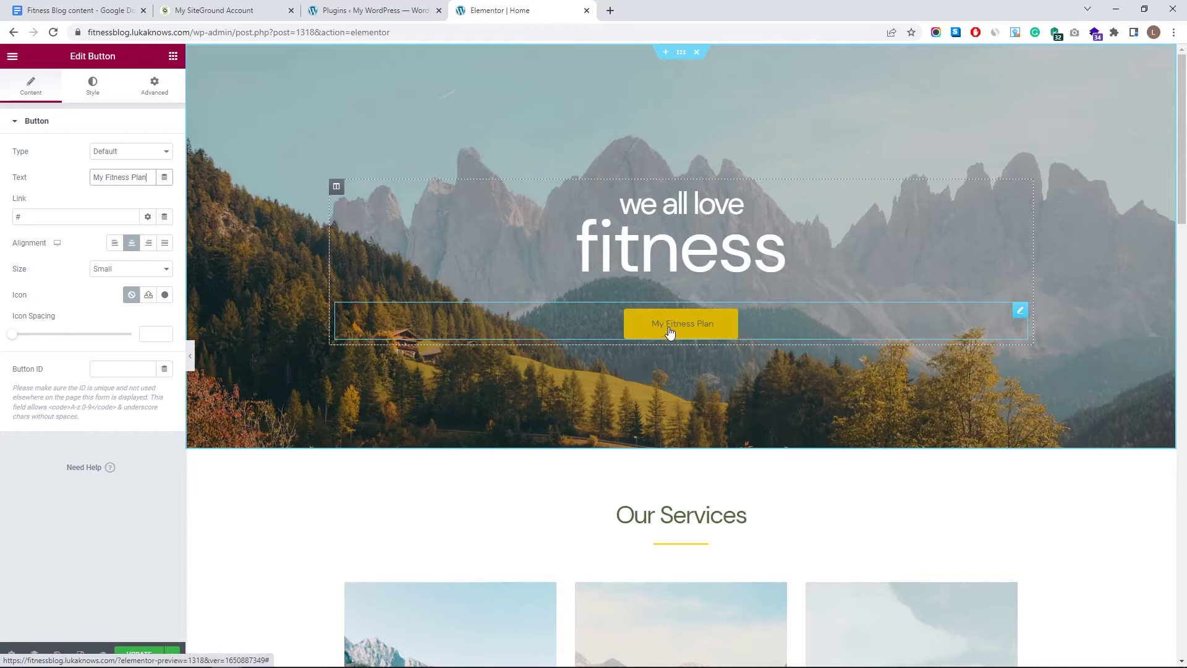
click(77, 217)
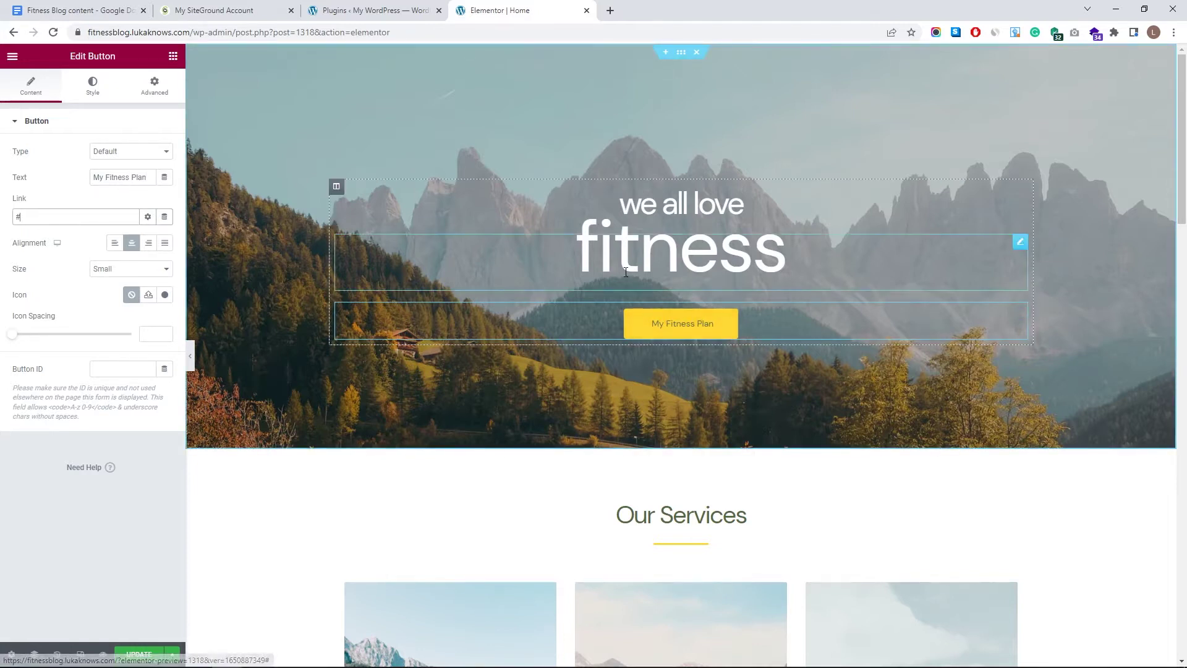
key(BackSpace)
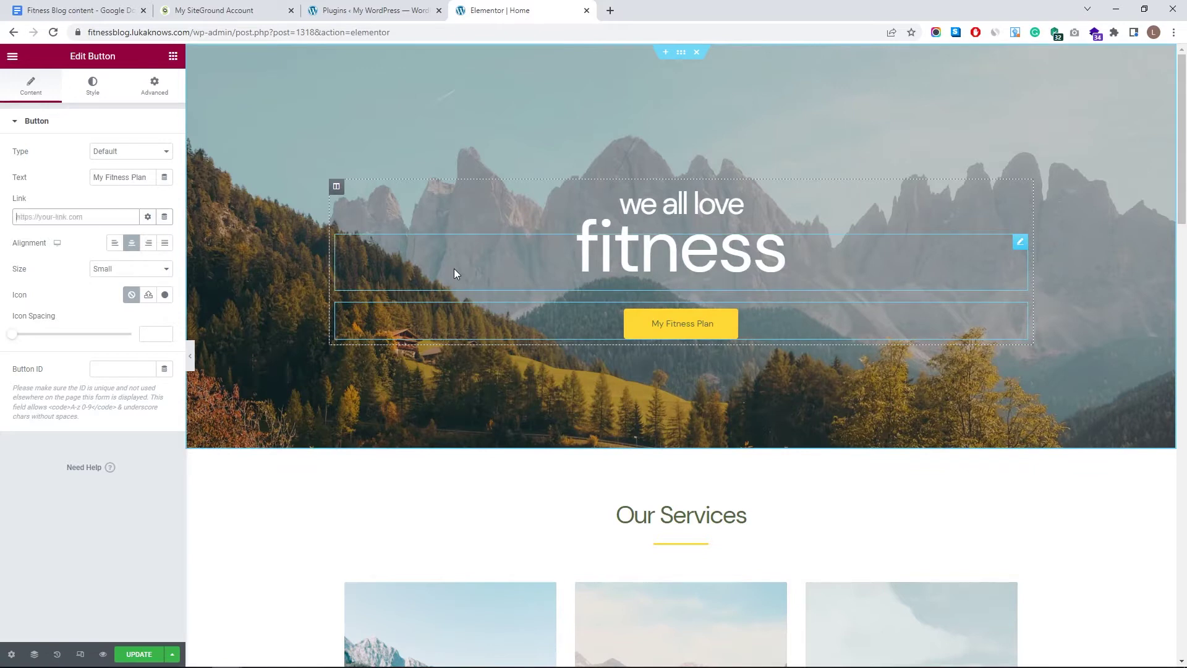
text(abou)
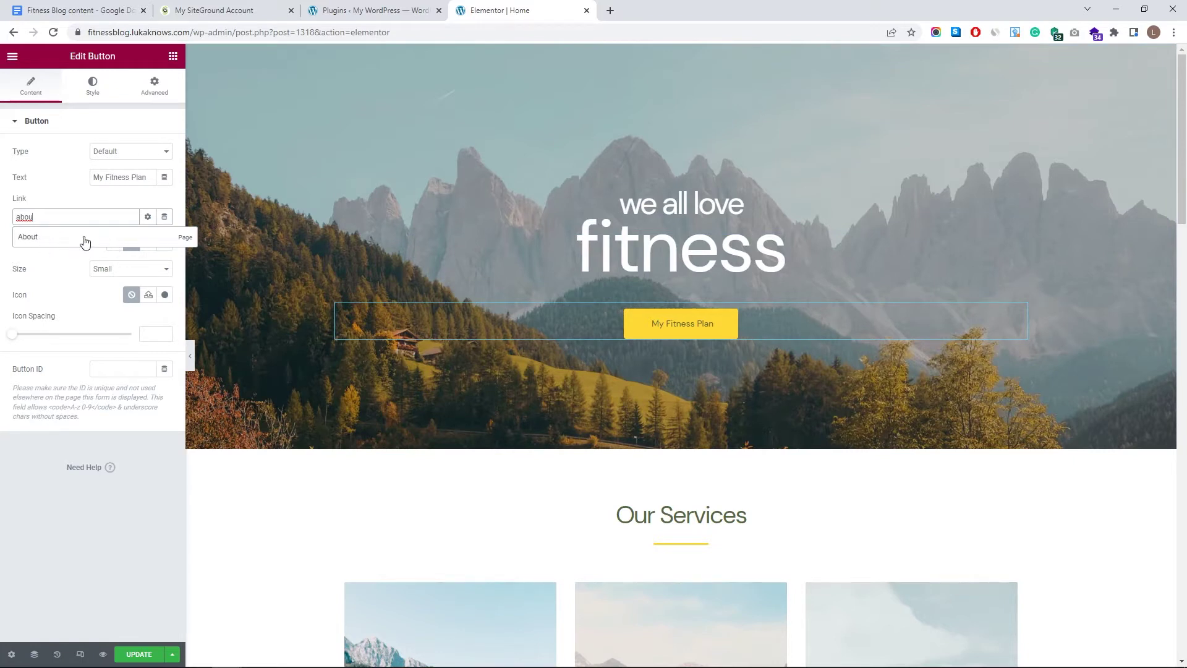
click(85, 238)
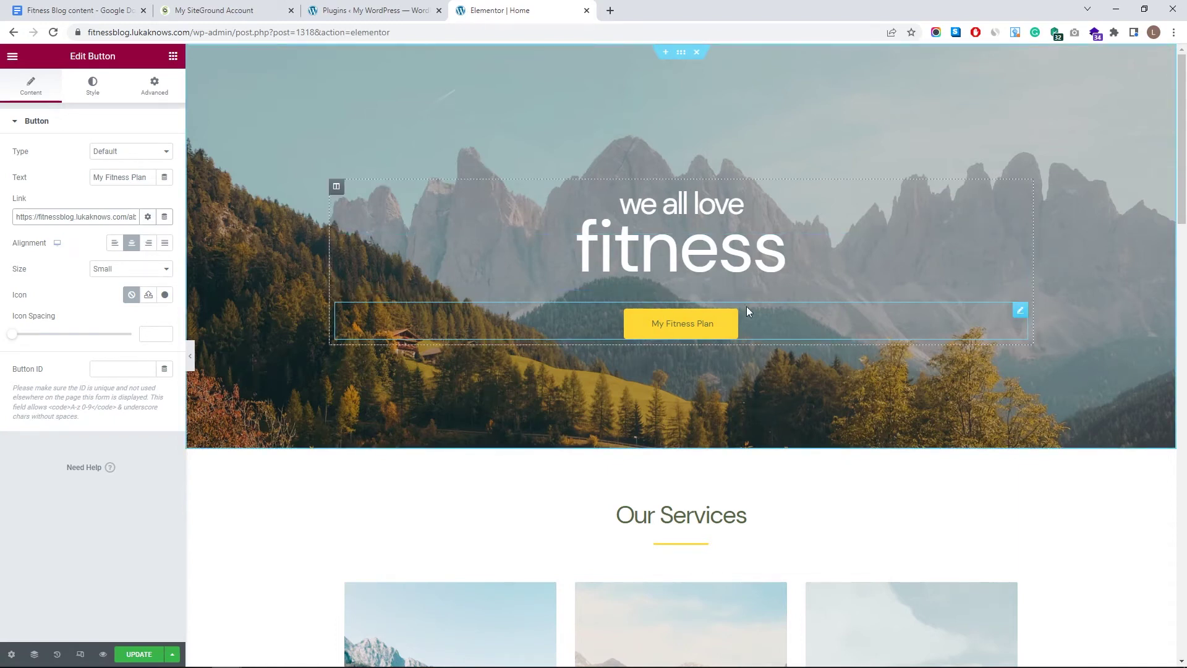
click(94, 86)
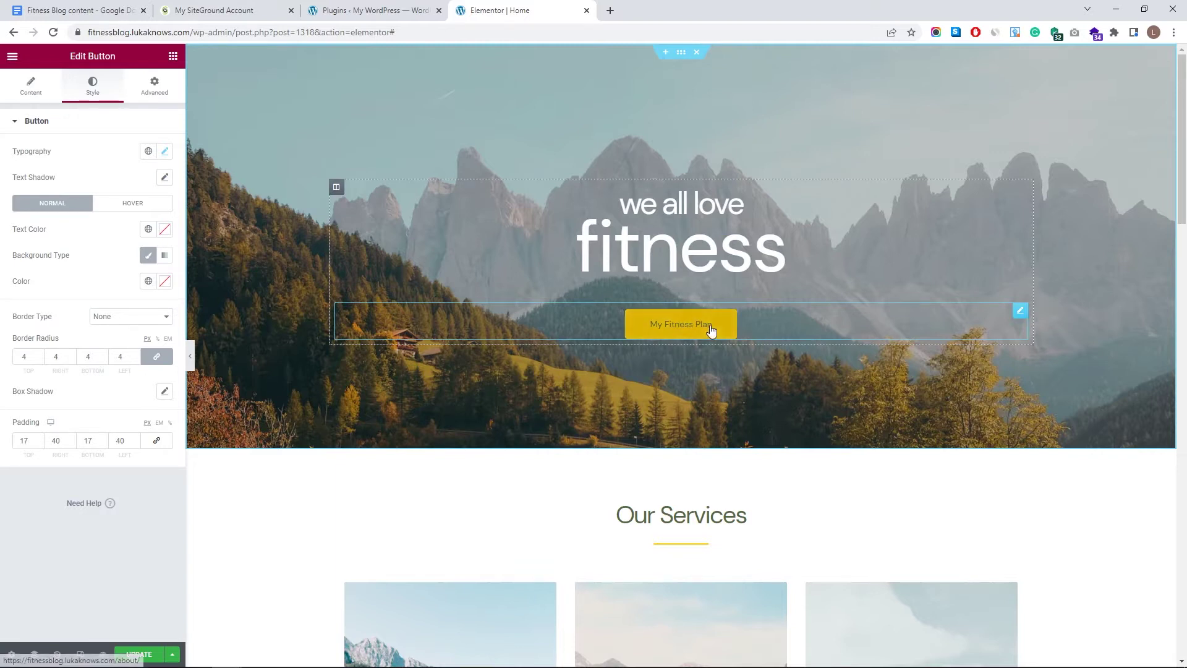
- Make the button text white and its background mostly transparent white
click(164, 229)
text(#FFFFFF)
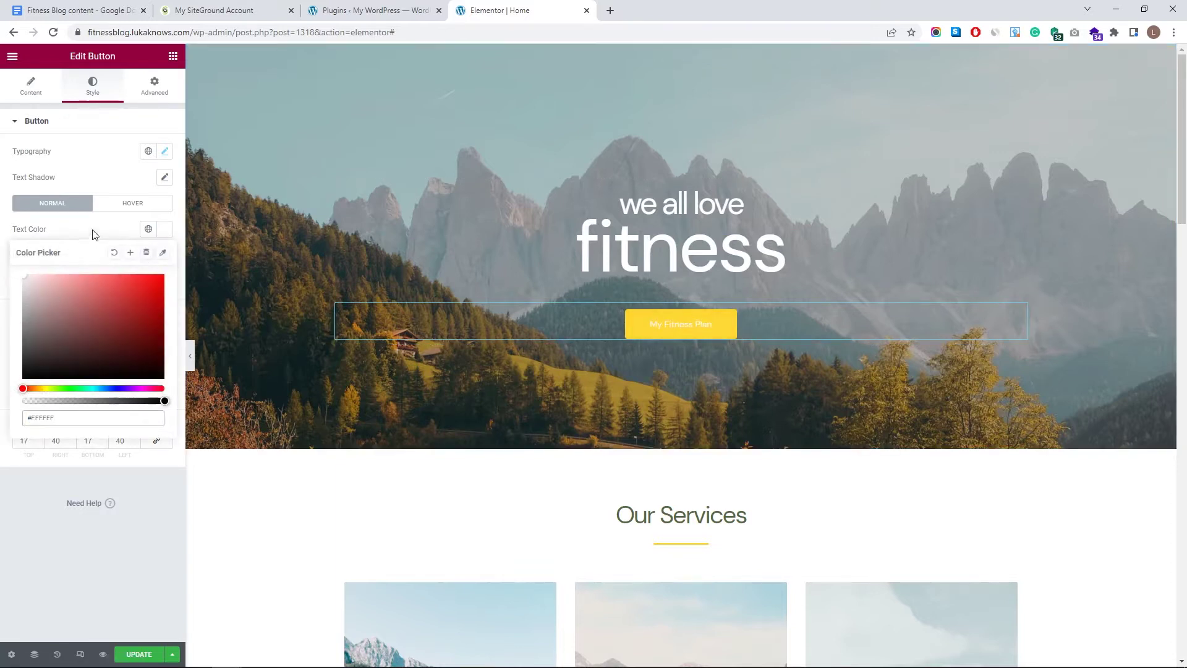
click(165, 280)
click(103, 349)
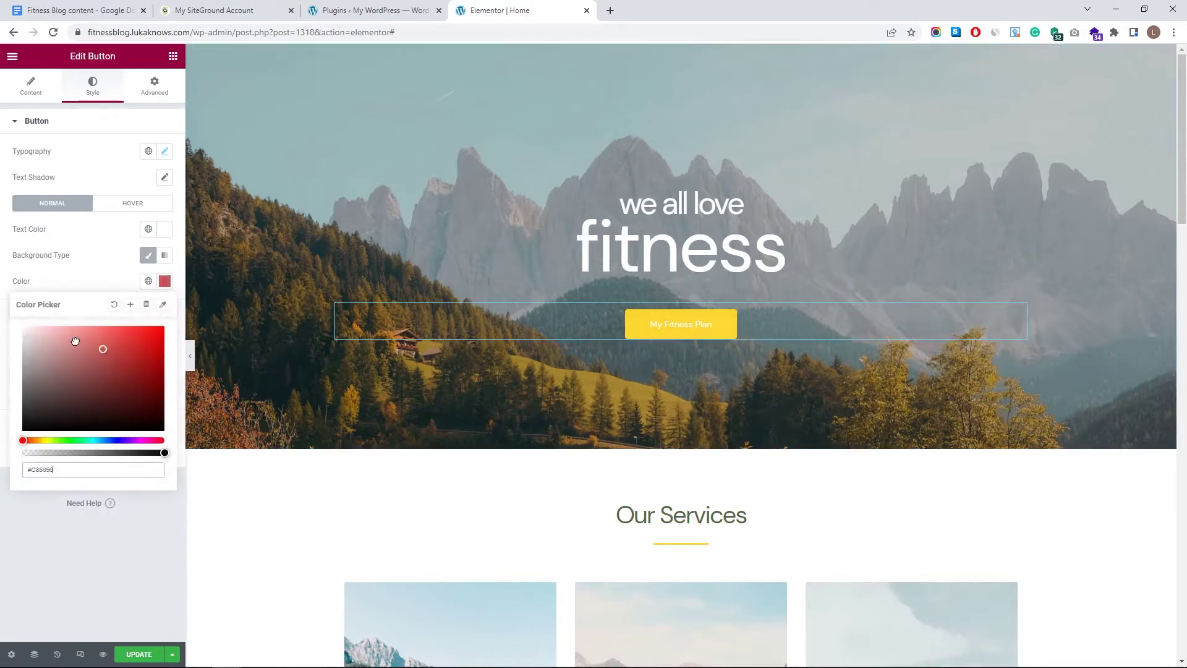
drag(74, 341, 24, 327)
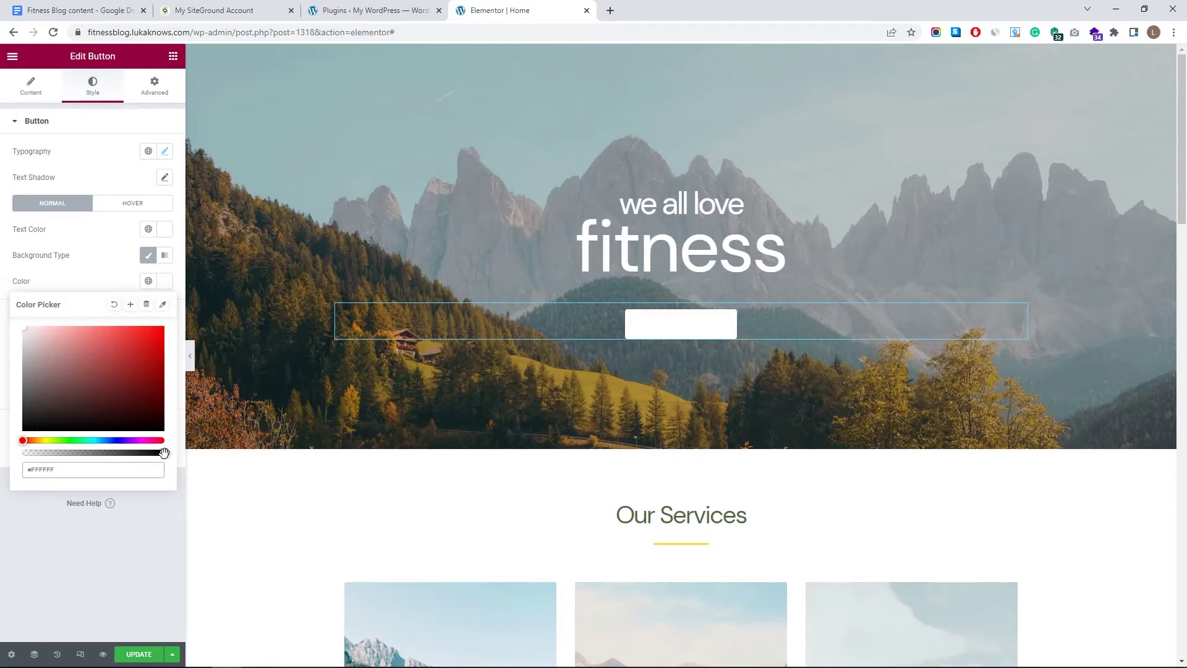
drag(155, 453, 7, 449)
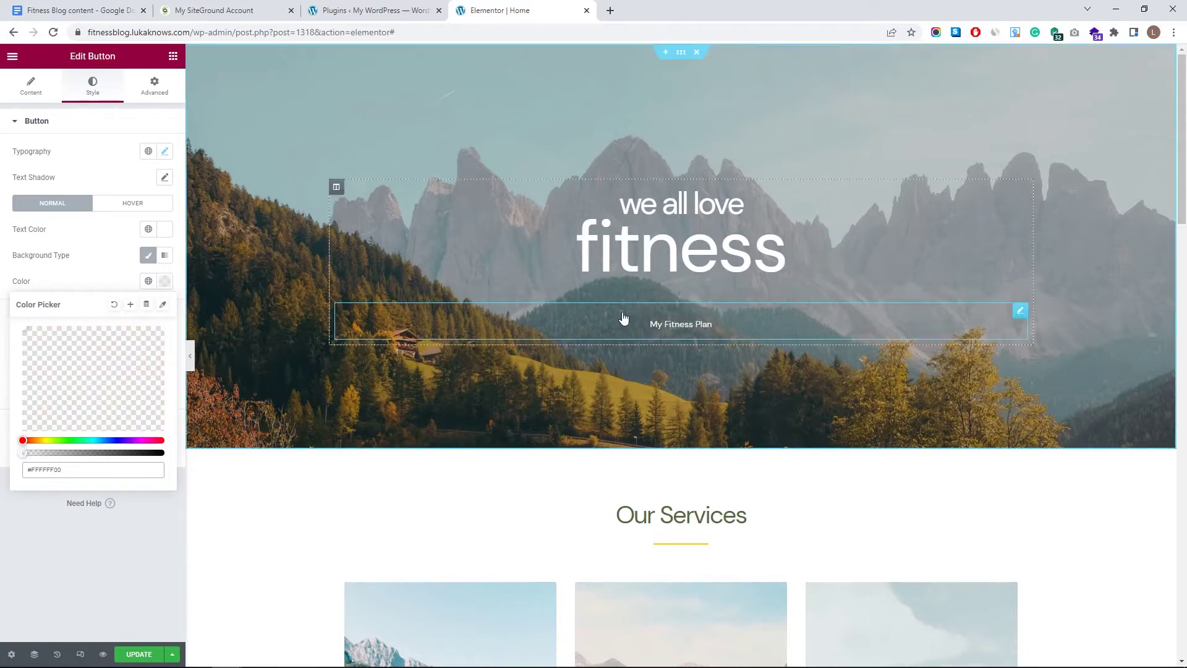
click(106, 260)
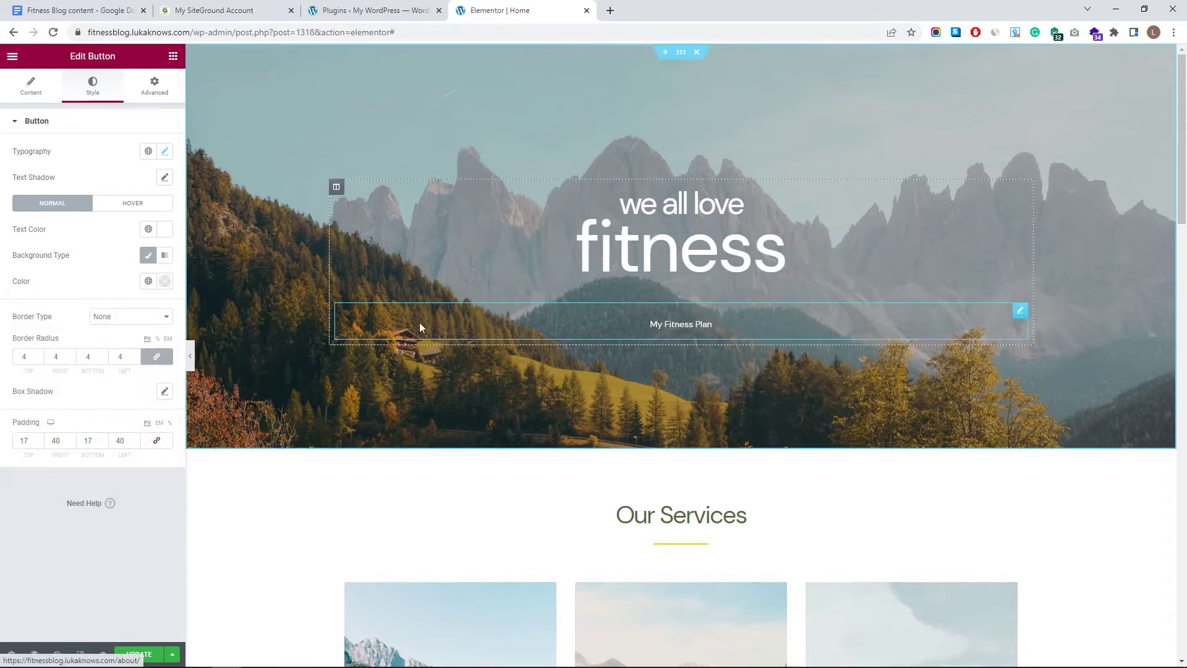
- Give the button a solid 3 px white border
click(114, 318)
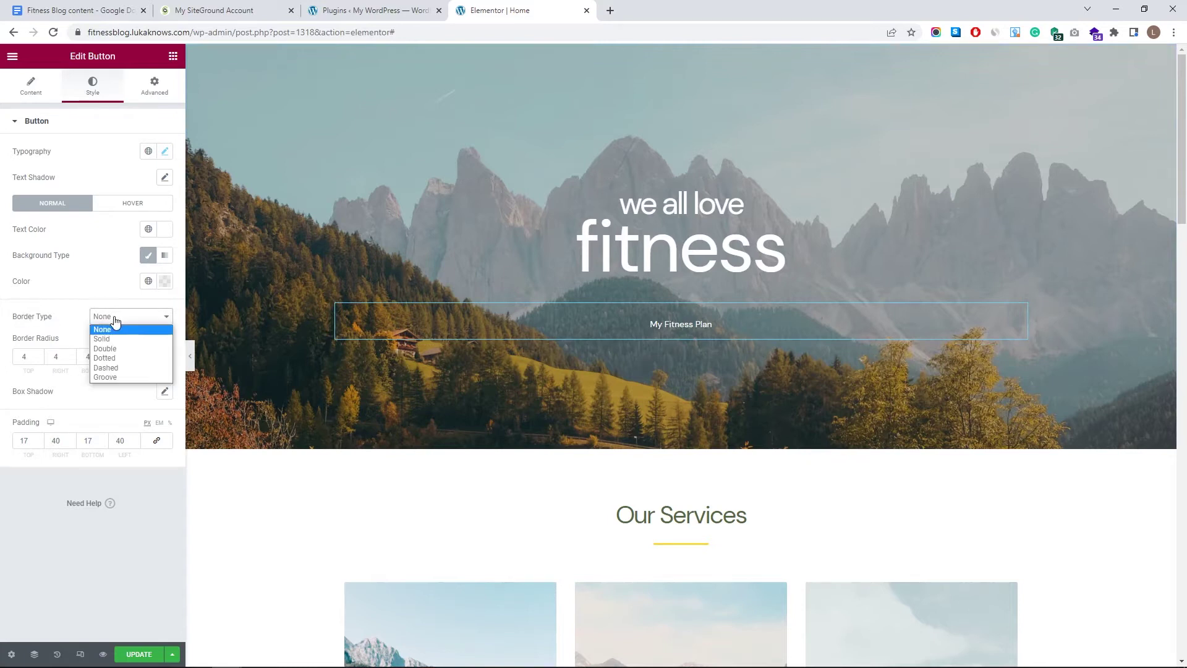
click(137, 339)
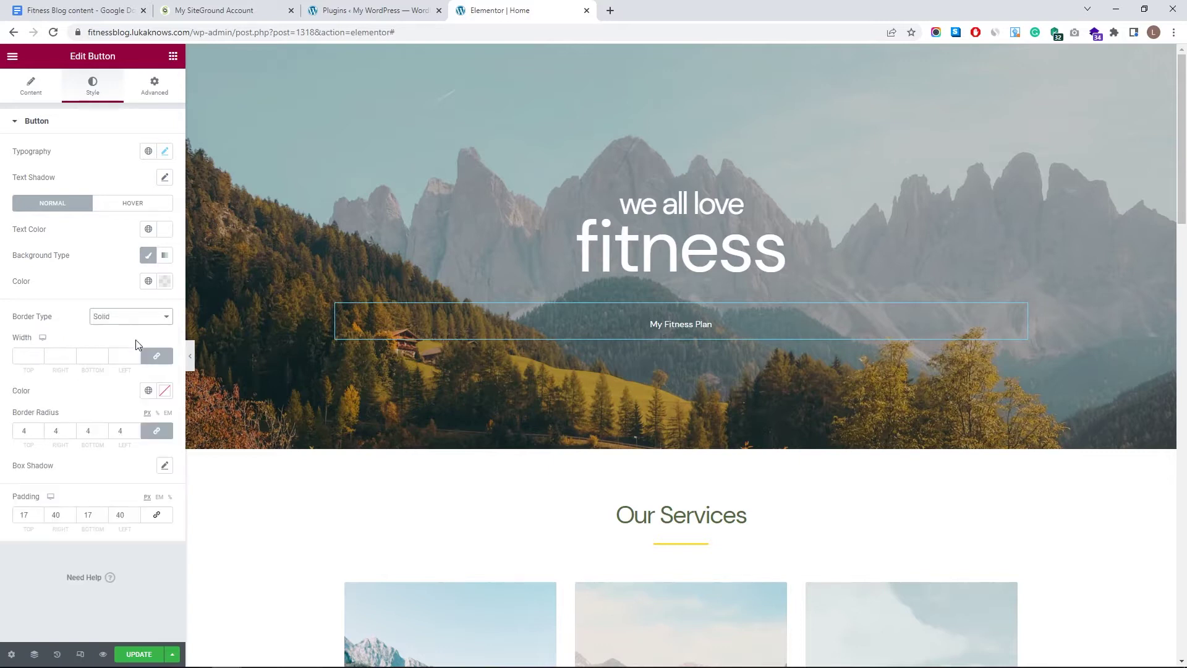
click(39, 354)
click(39, 354)
click(40, 354)
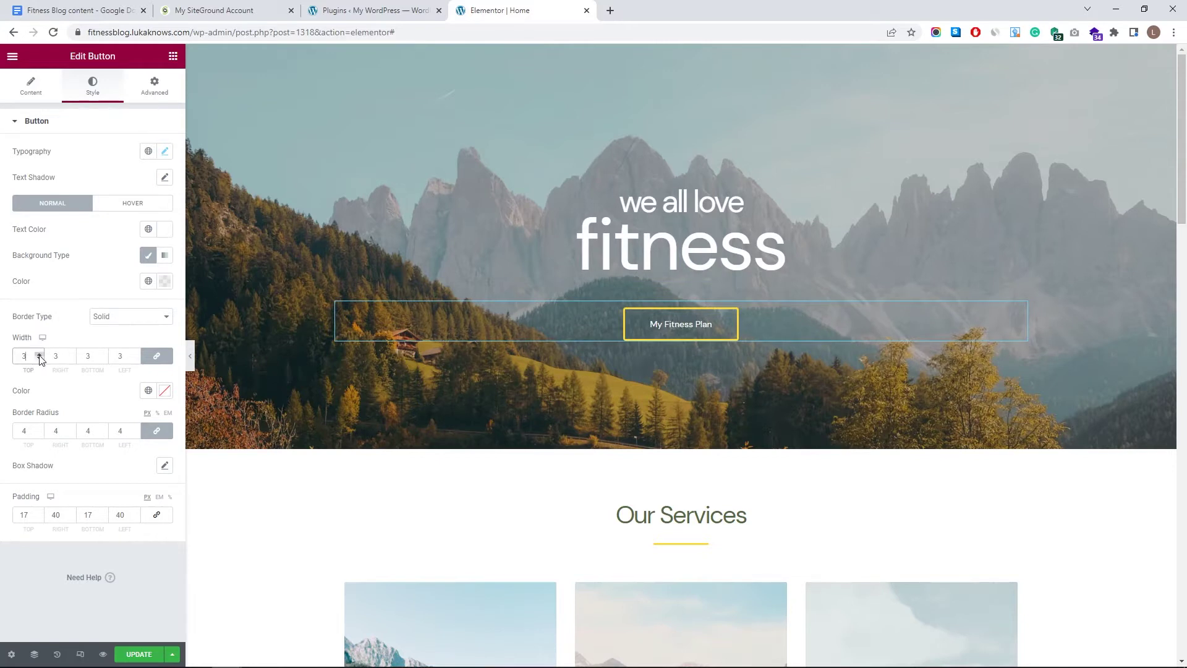
click(165, 391)
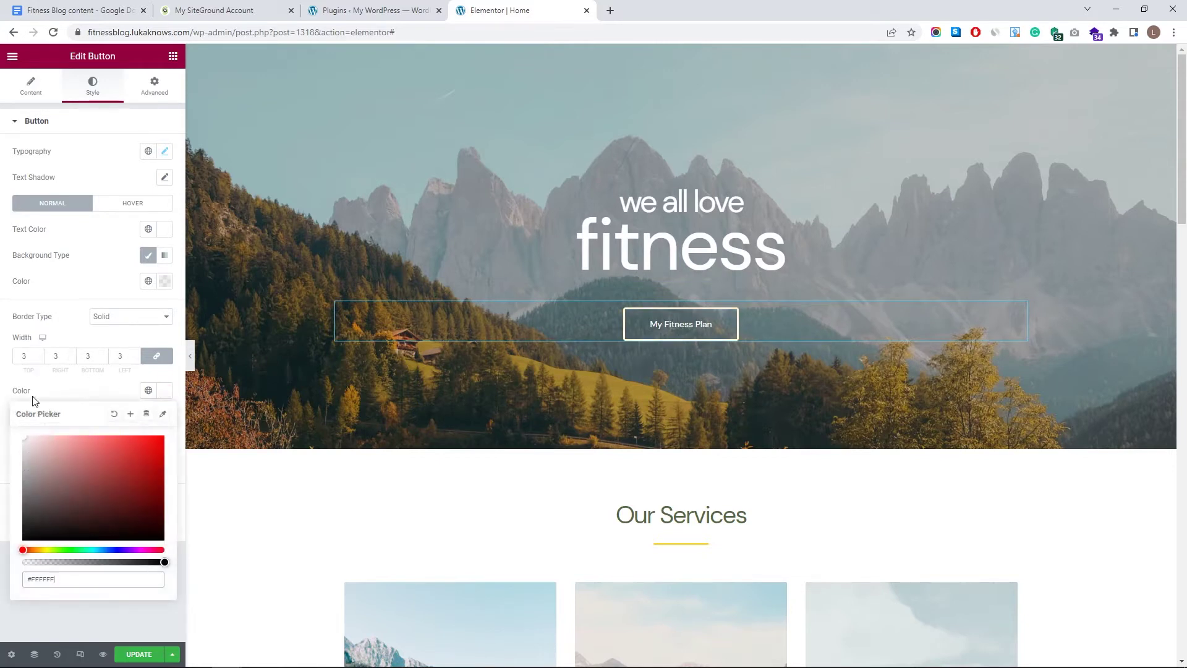
click(76, 388)
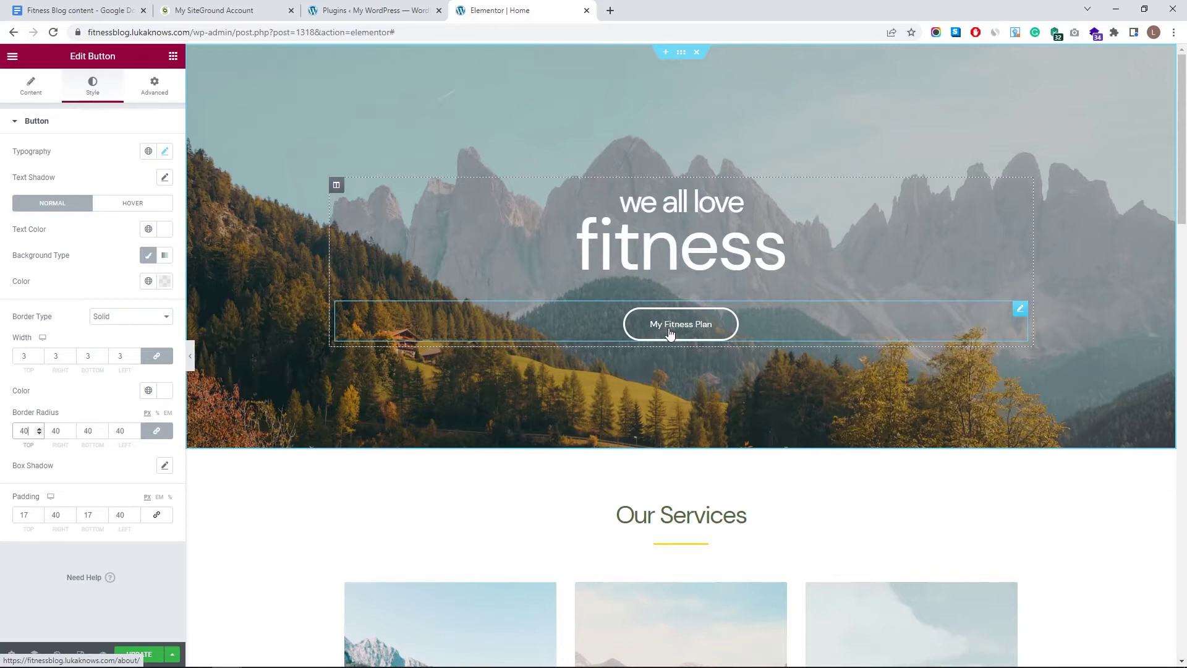
- Set the button's hover background to translucent light grey #D7D7D72E and update the page
click(147, 207)
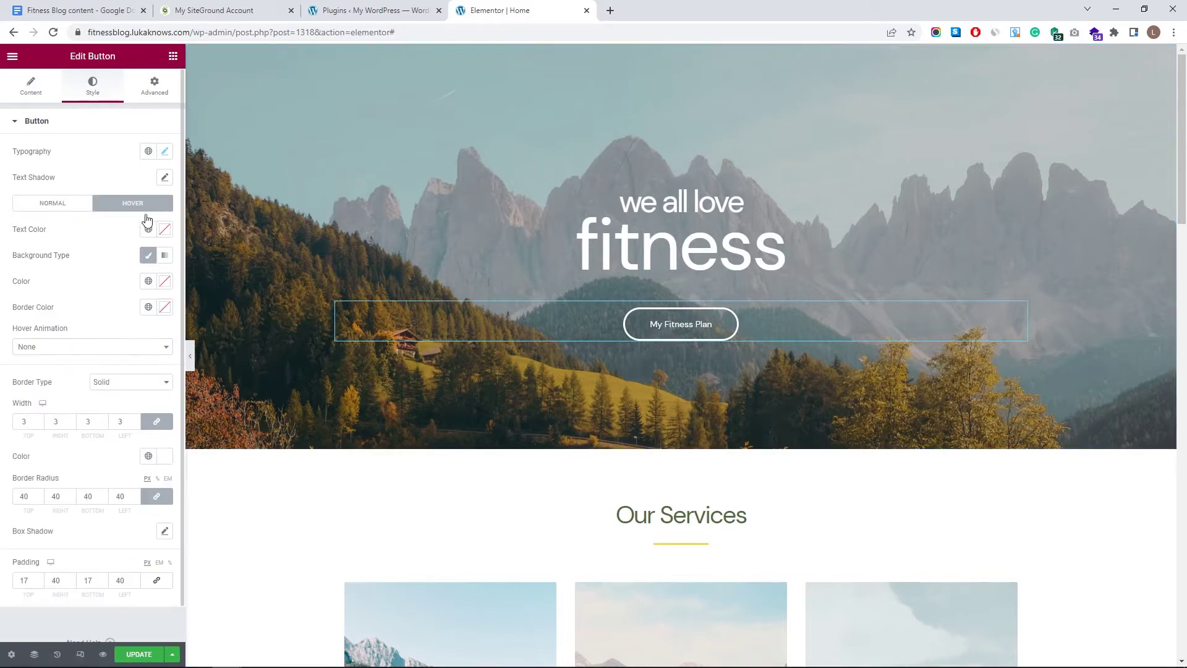
click(166, 283)
drag(164, 453, 32, 453)
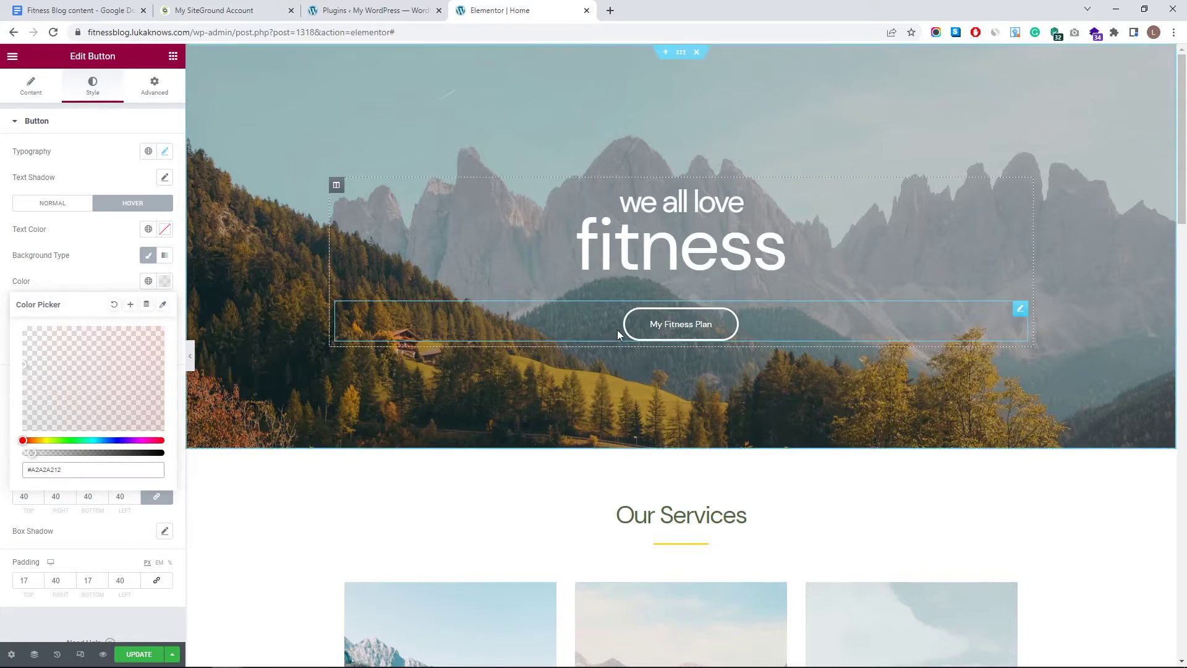
drag(33, 453, 48, 453)
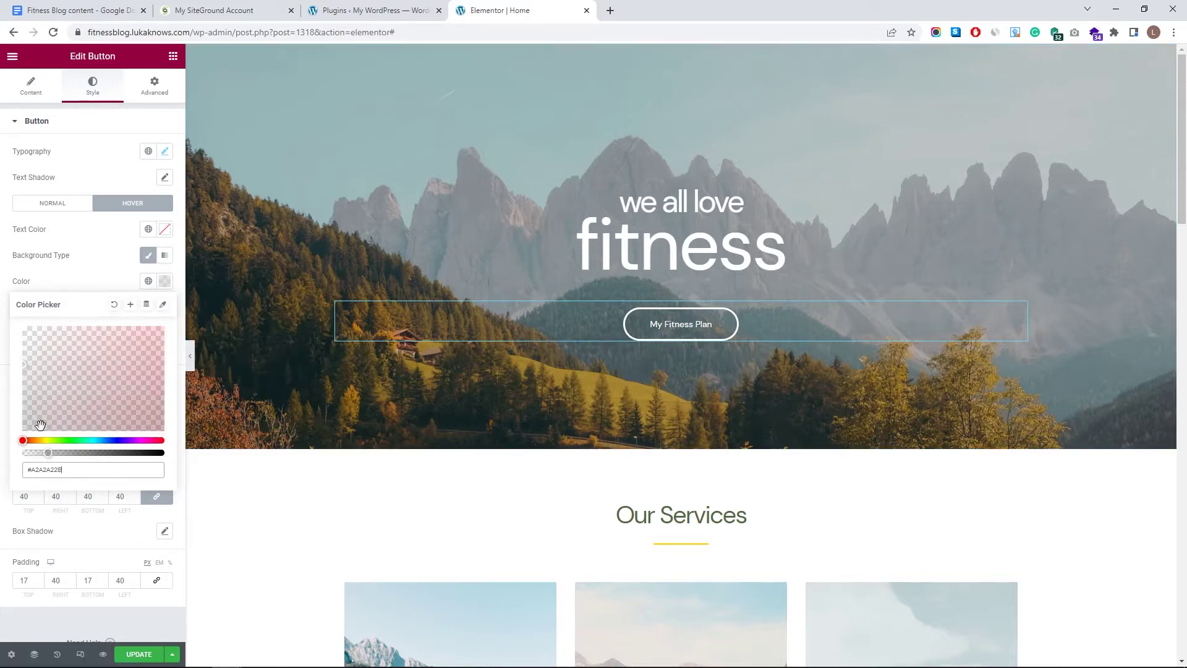
click(22, 372)
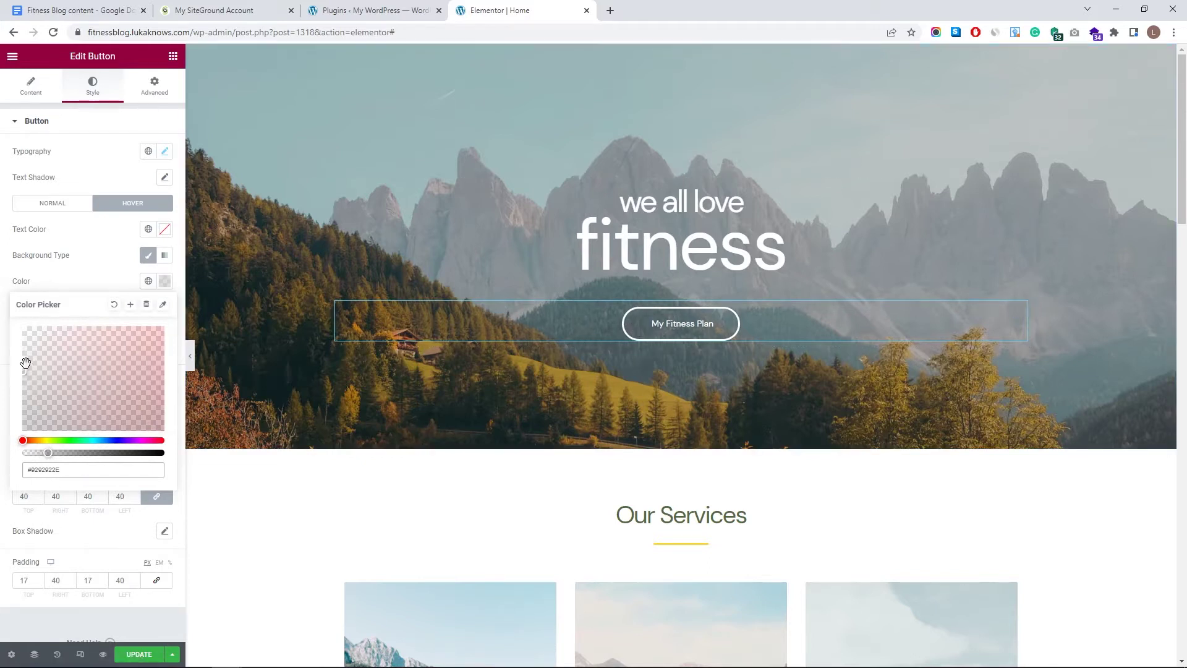
drag(18, 392, 23, 342)
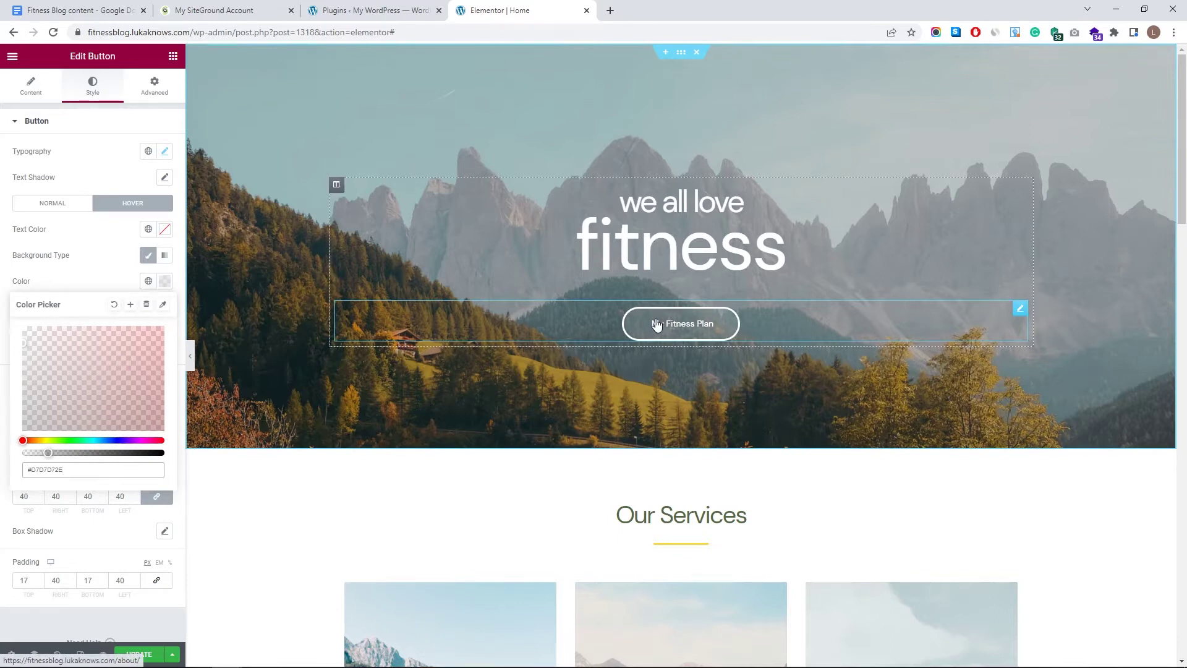
click(121, 268)
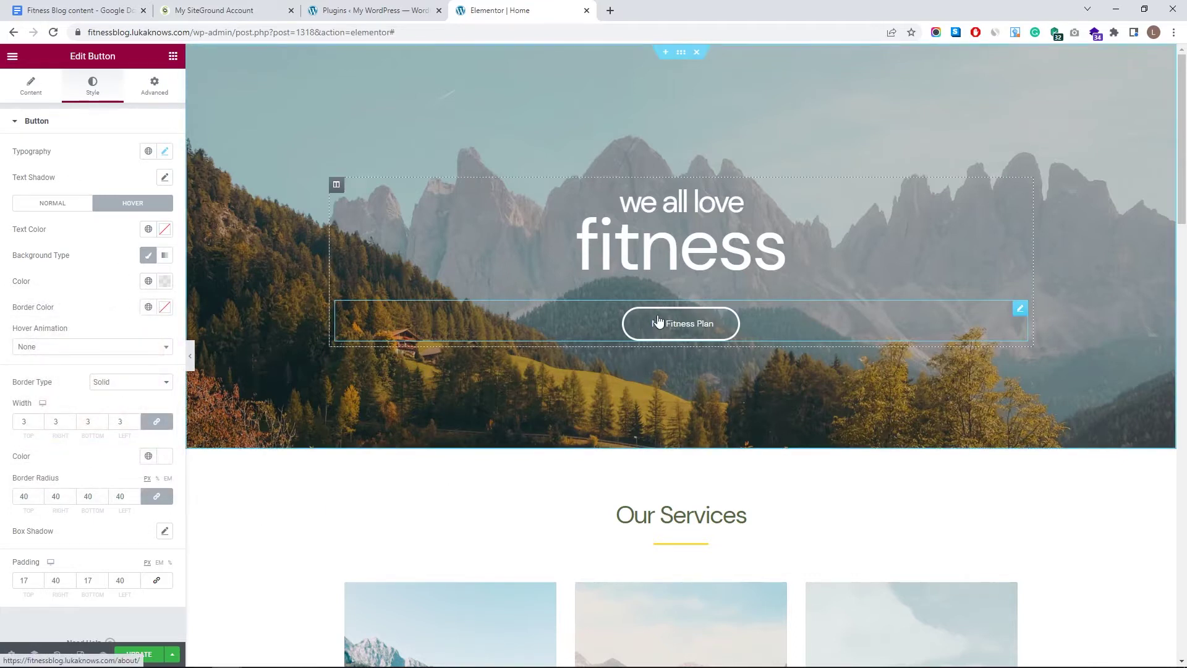
click(137, 654)
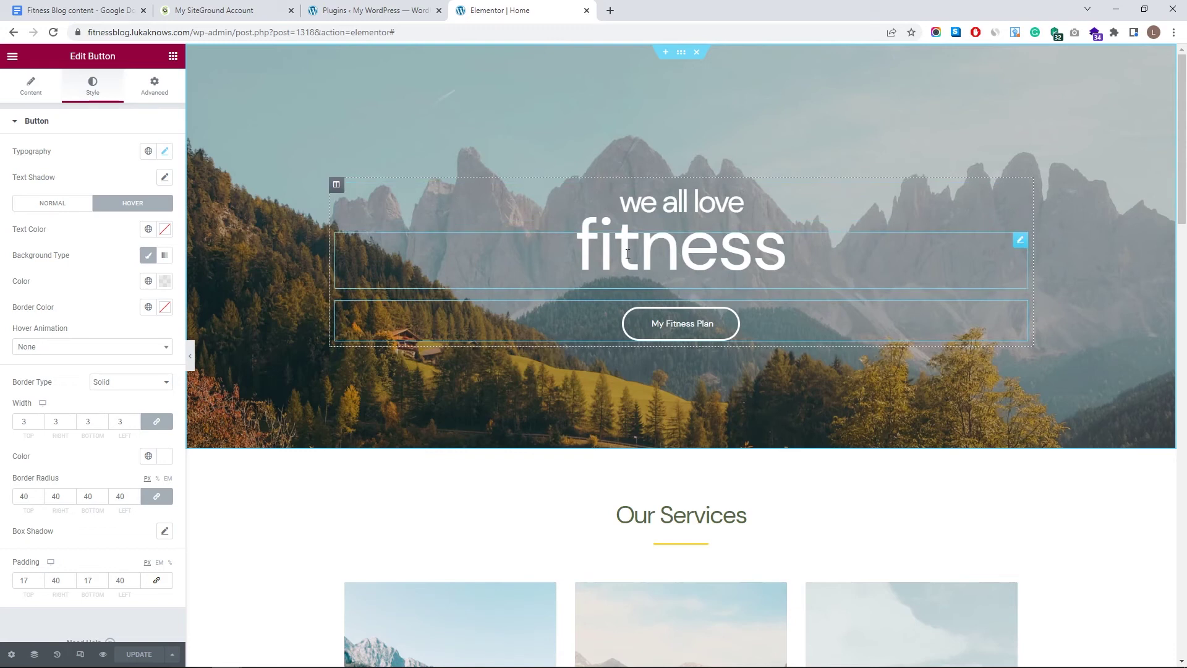
- Remove the hero section's background image and set its background type to Video
click(681, 55)
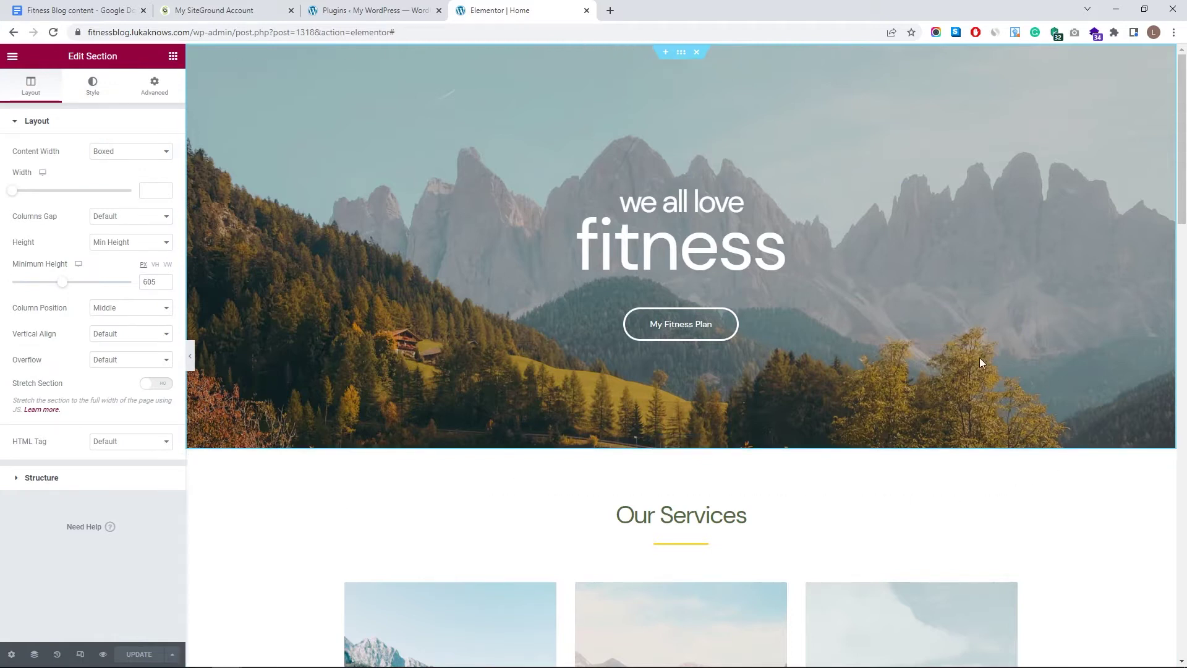
click(87, 99)
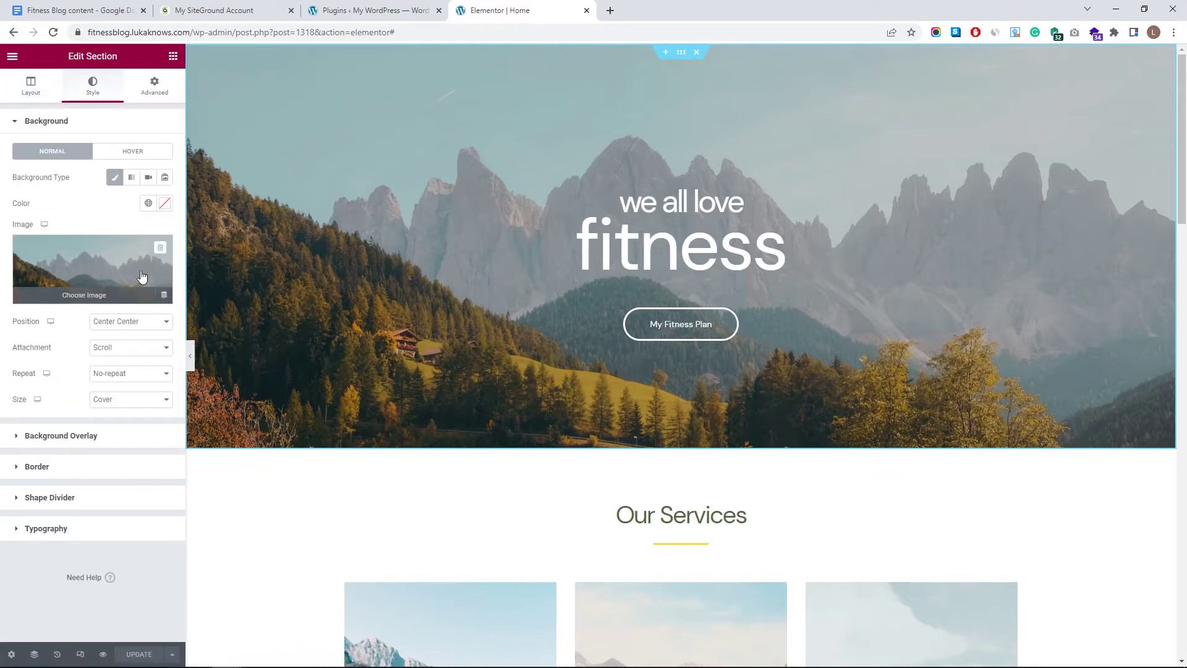
click(160, 249)
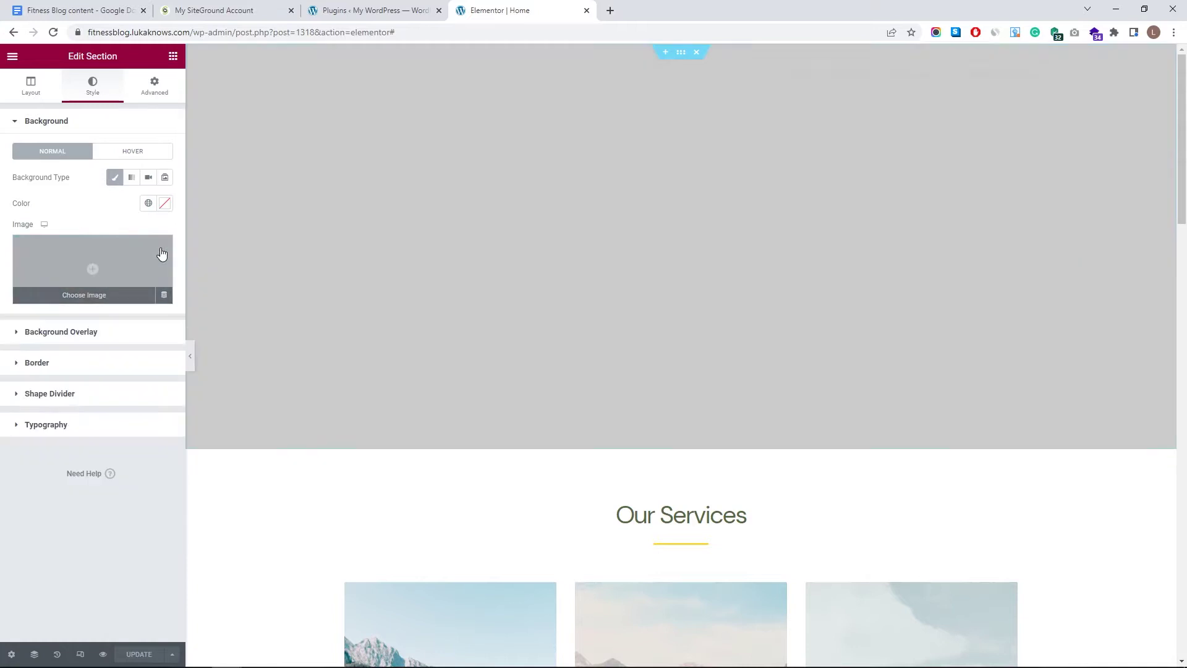
double_click(138, 219)
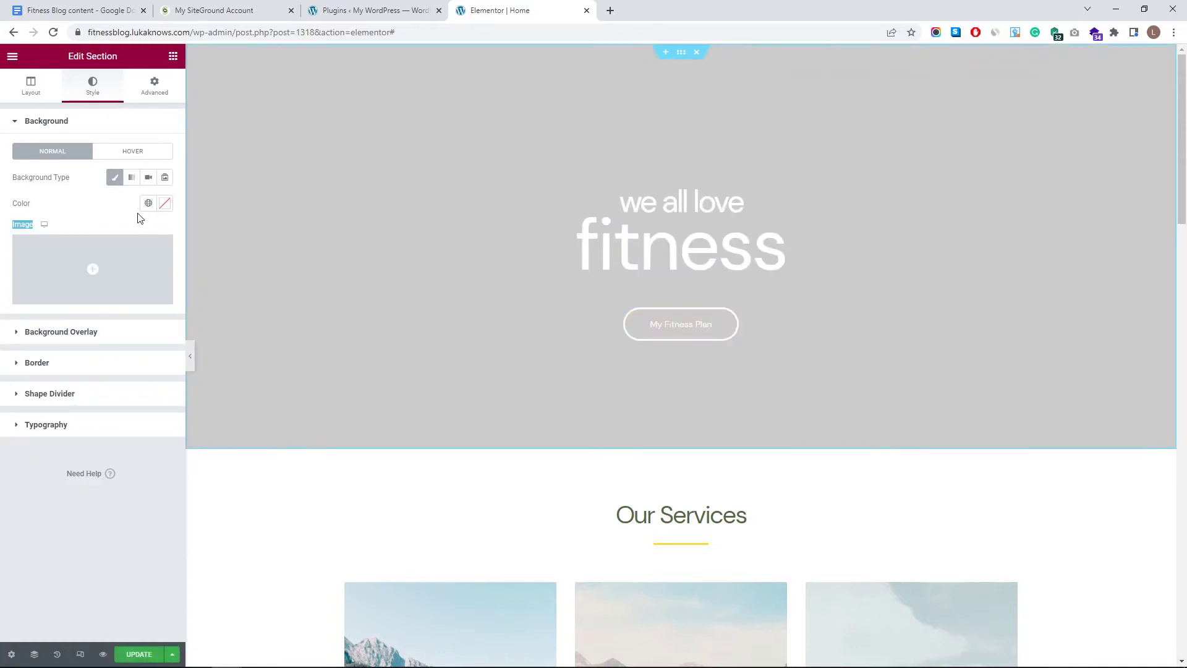
click(82, 218)
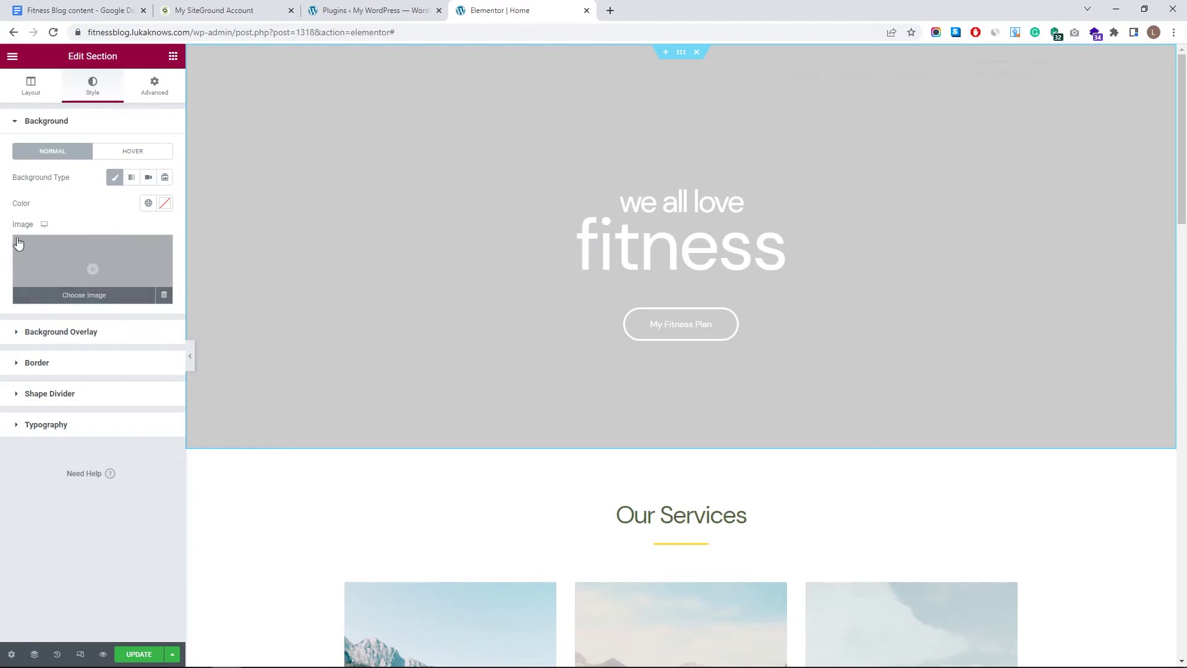
click(149, 179)
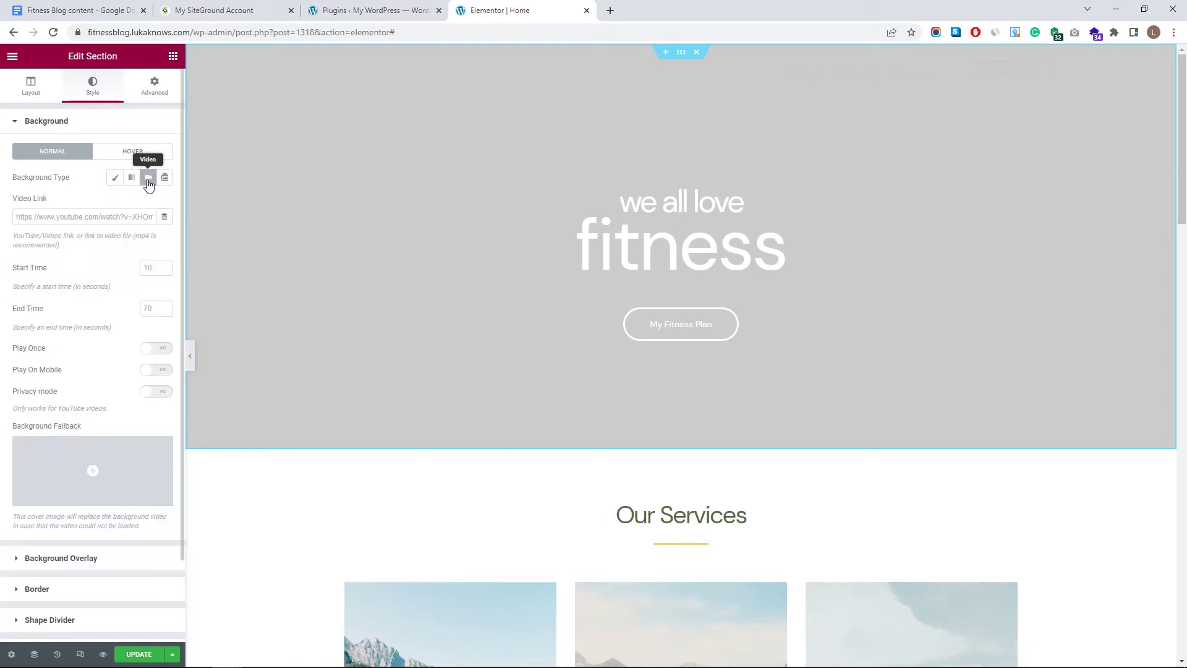
click(148, 182)
- Upload pexels-mart-production-8837210.mp4 from the Home page folder to the media library
click(149, 182)
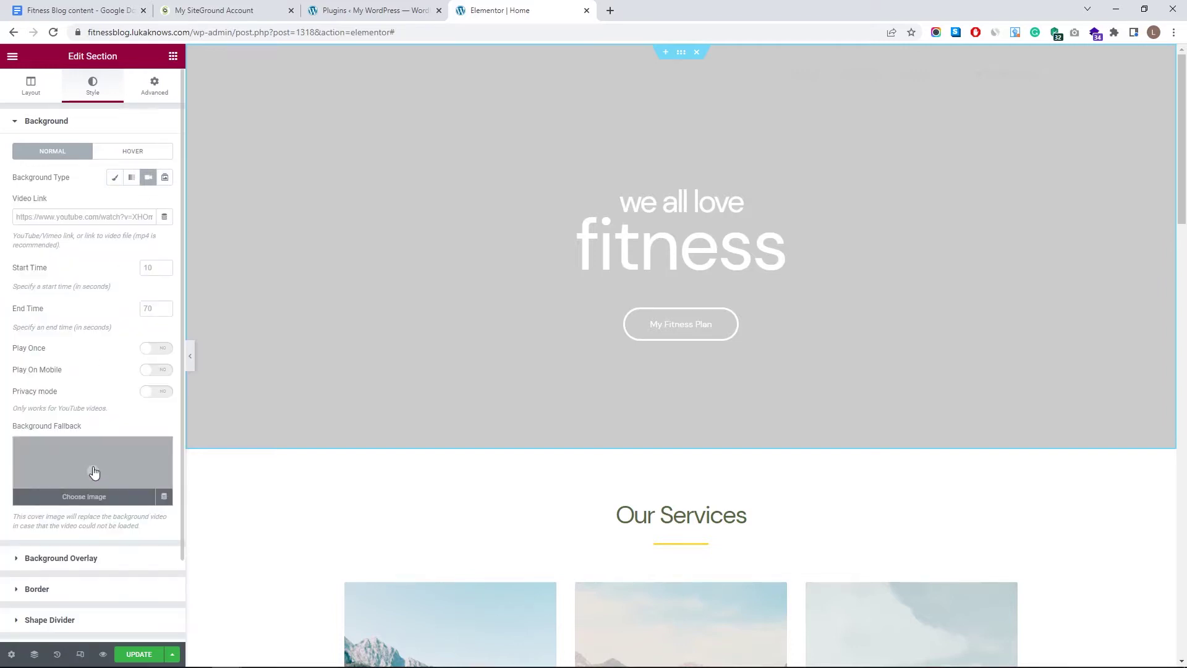
click(94, 473)
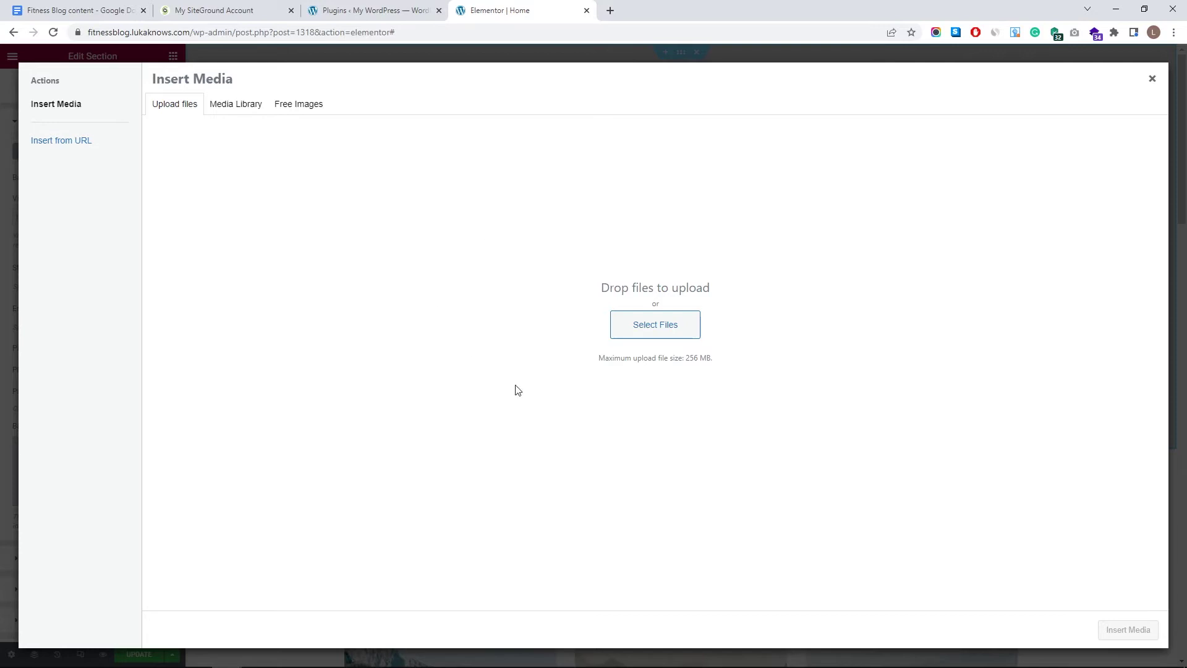
click(648, 334)
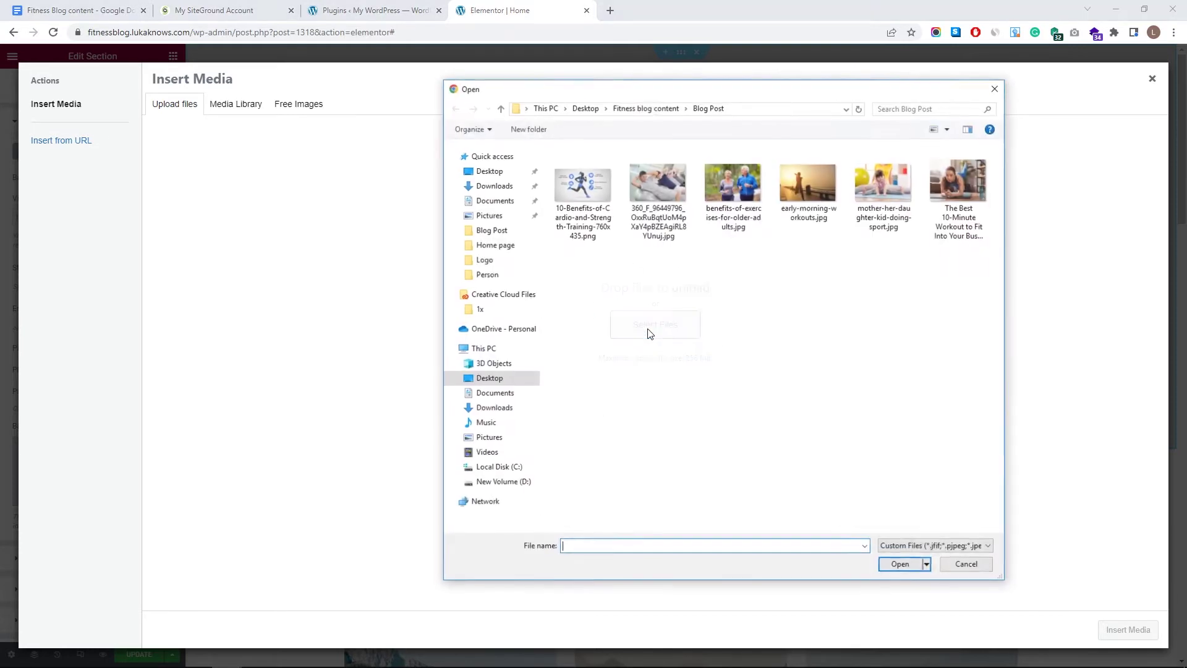
click(630, 115)
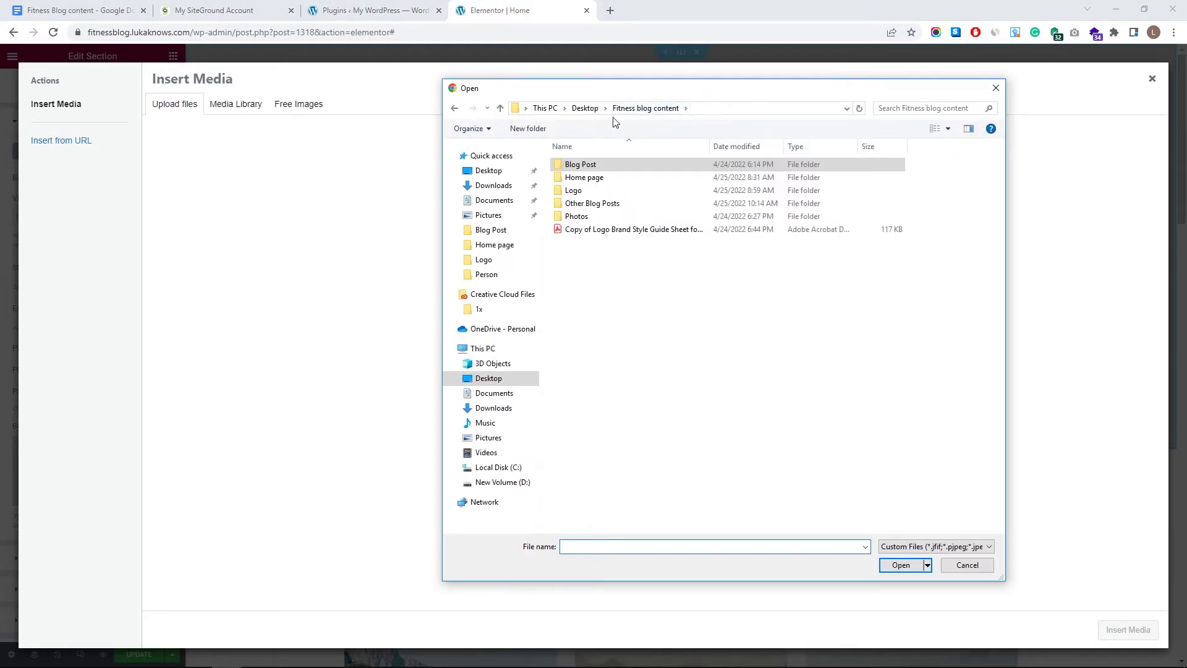
double_click(612, 185)
click(573, 180)
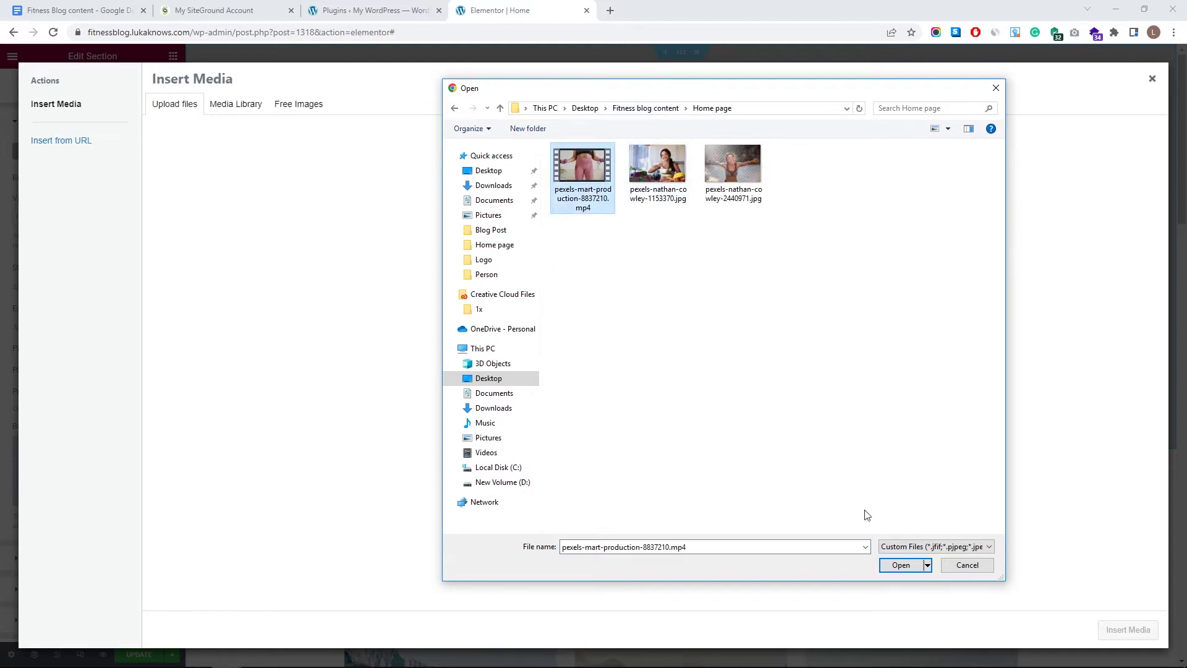
click(903, 568)
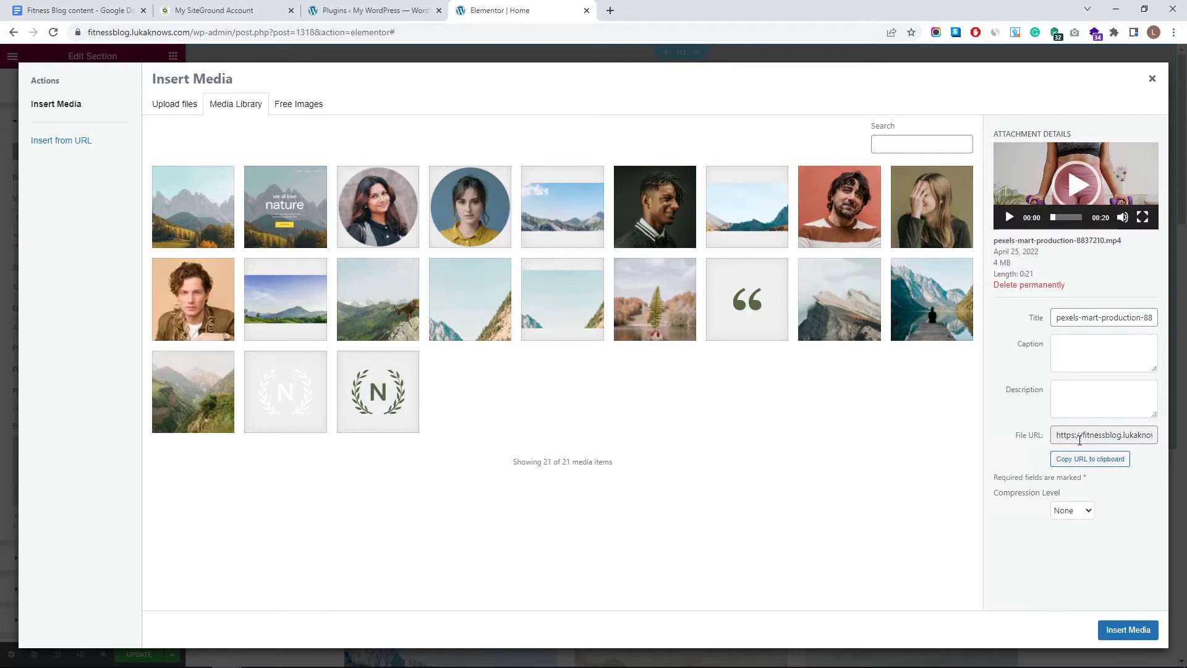
- Copy the uploaded video's file URL and paste it into the section's Video Link
click(1080, 440)
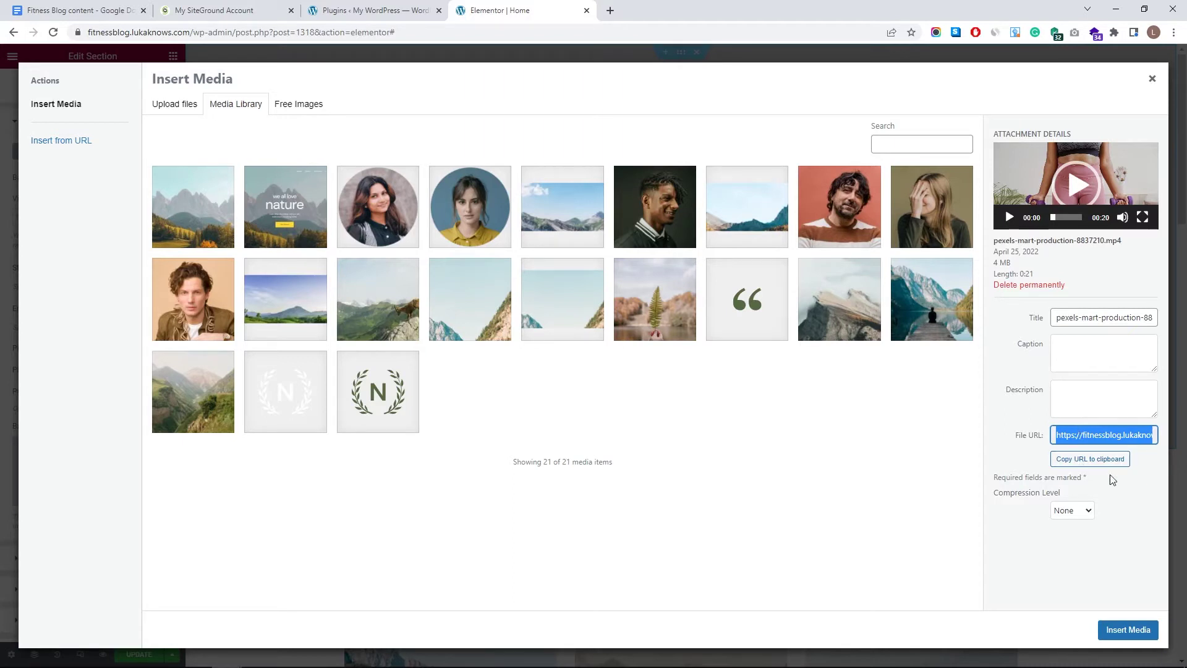
click(1090, 463)
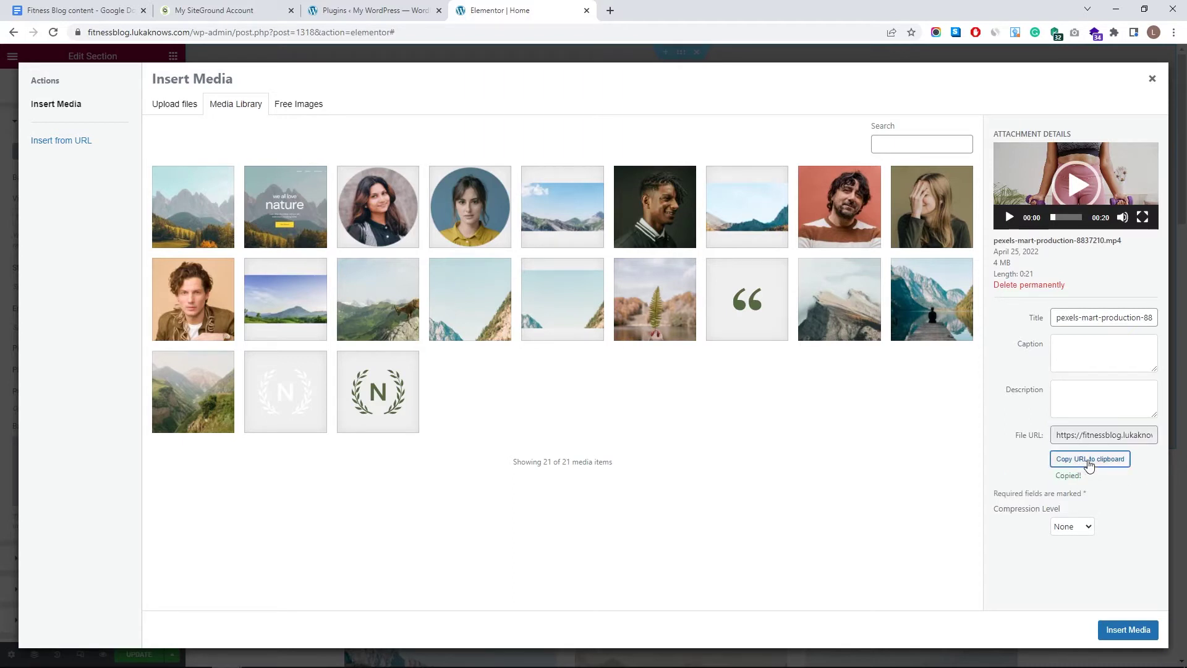
click(1127, 630)
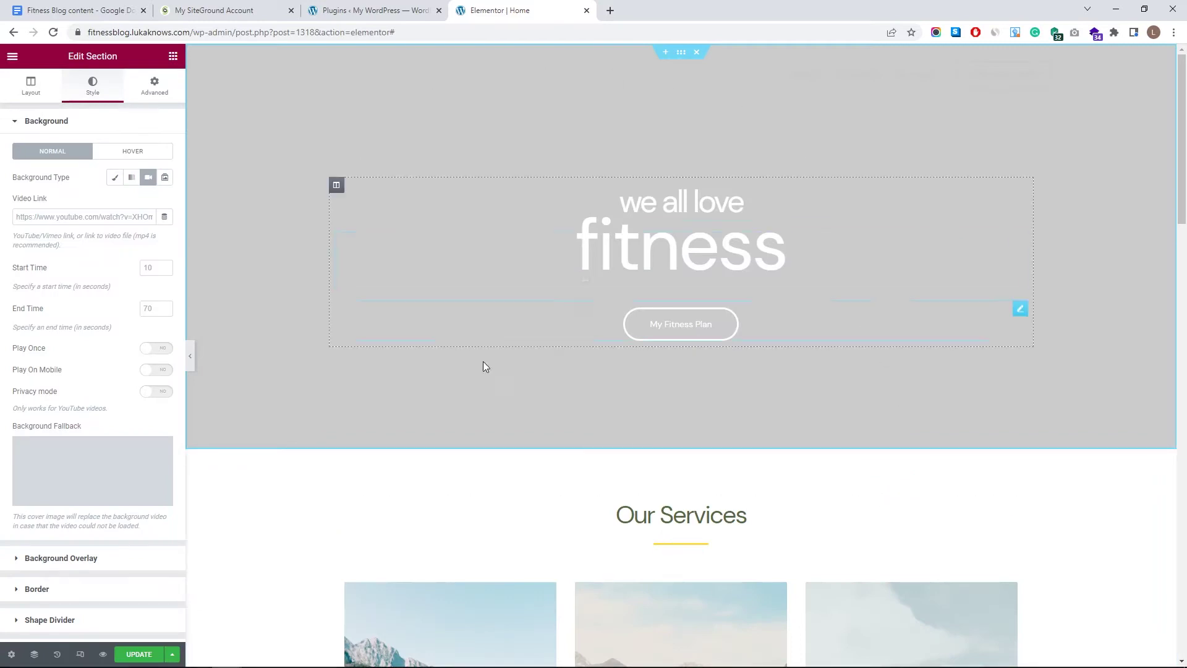
click(119, 218)
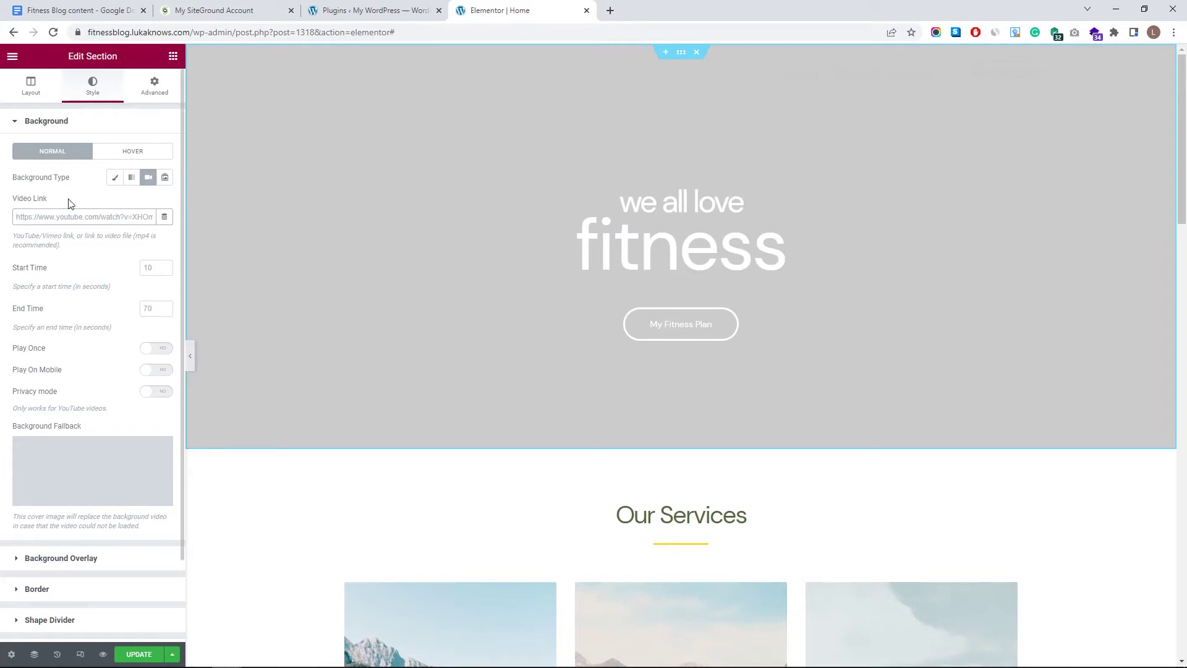
key(ctrl+v)
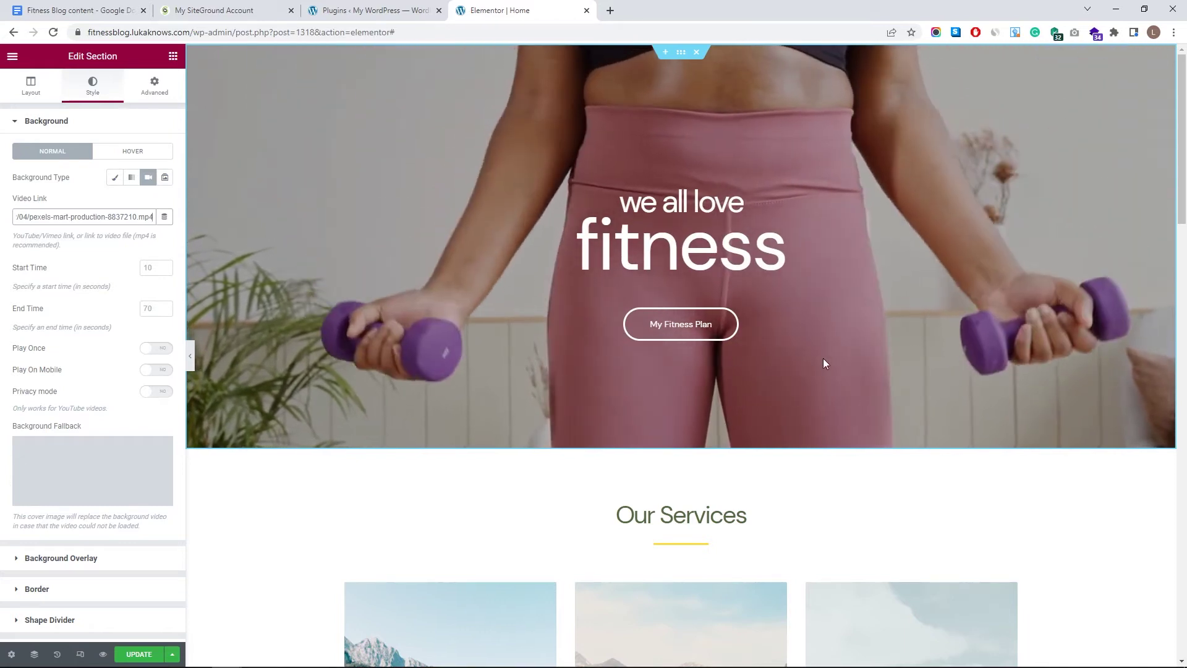
- Set the hero section's minimum height to 650, save, and preview the page
click(191, 358)
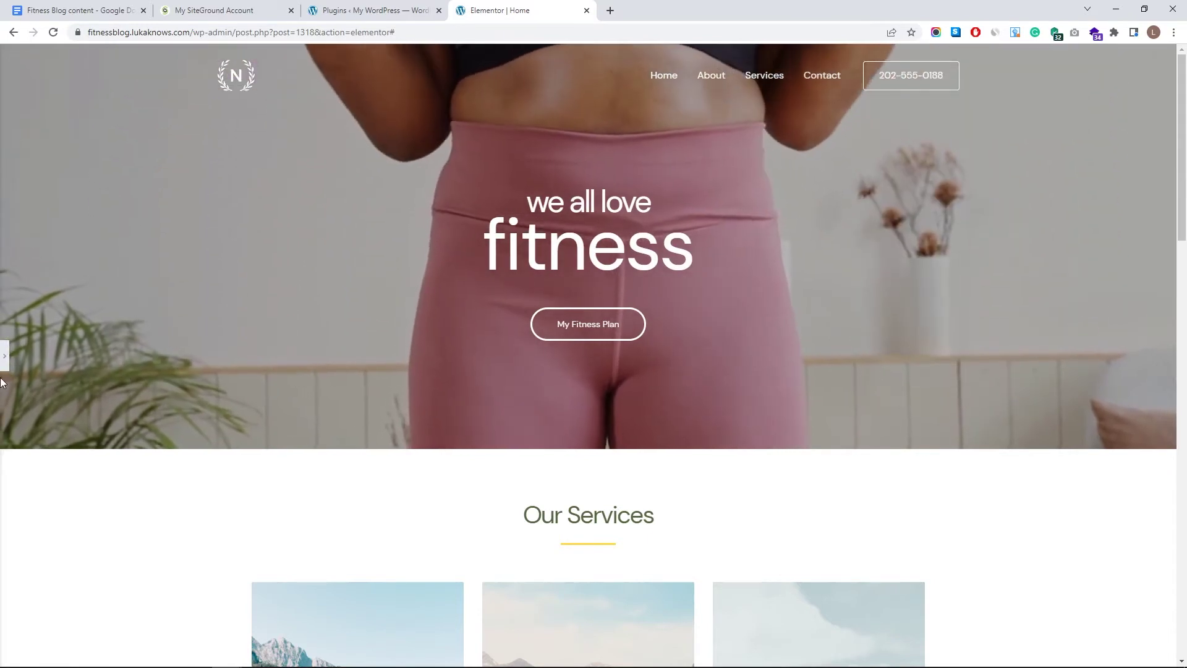
click(4, 356)
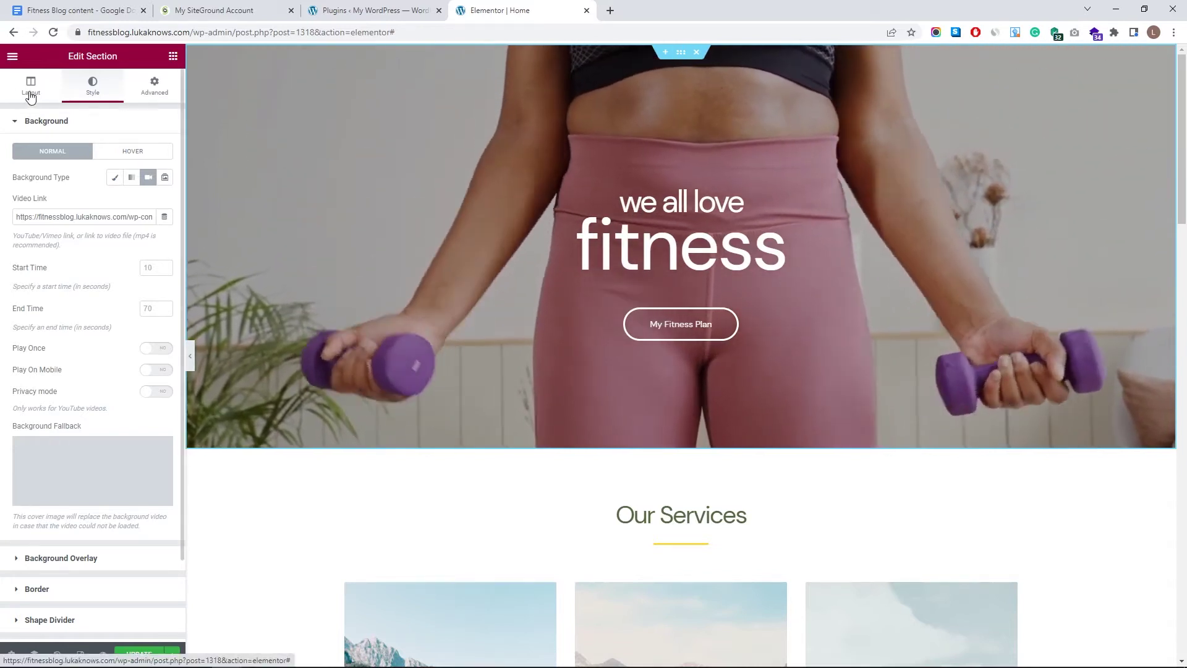
click(31, 98)
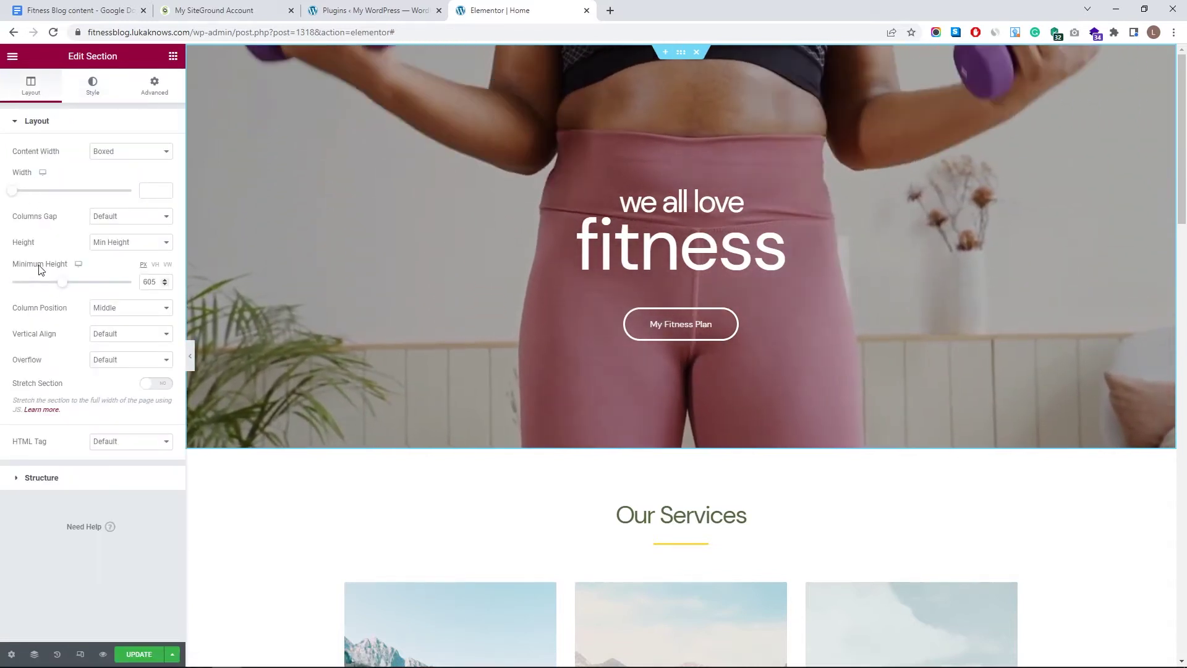
drag(64, 288, 68, 293)
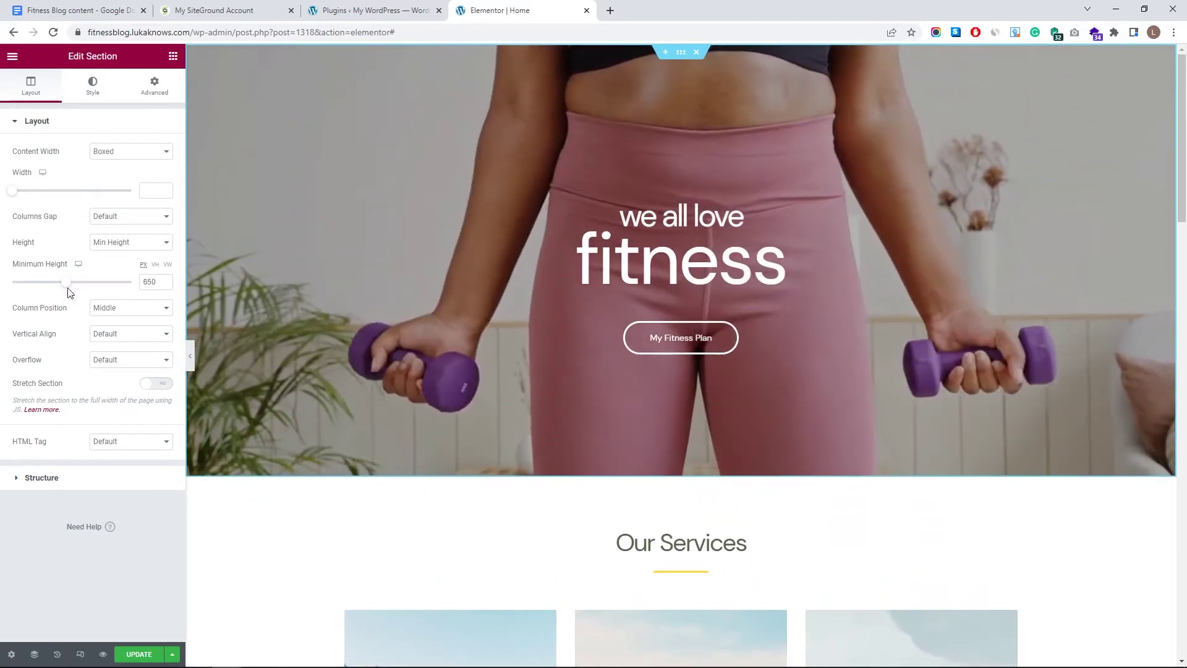
click(163, 651)
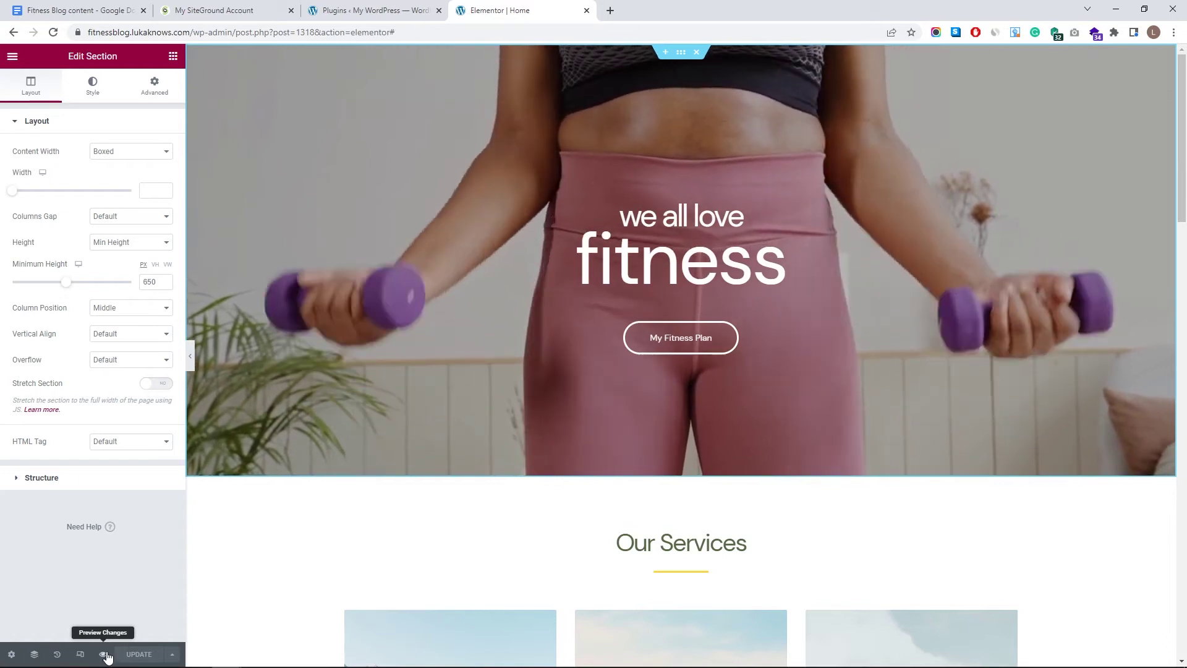
click(104, 654)
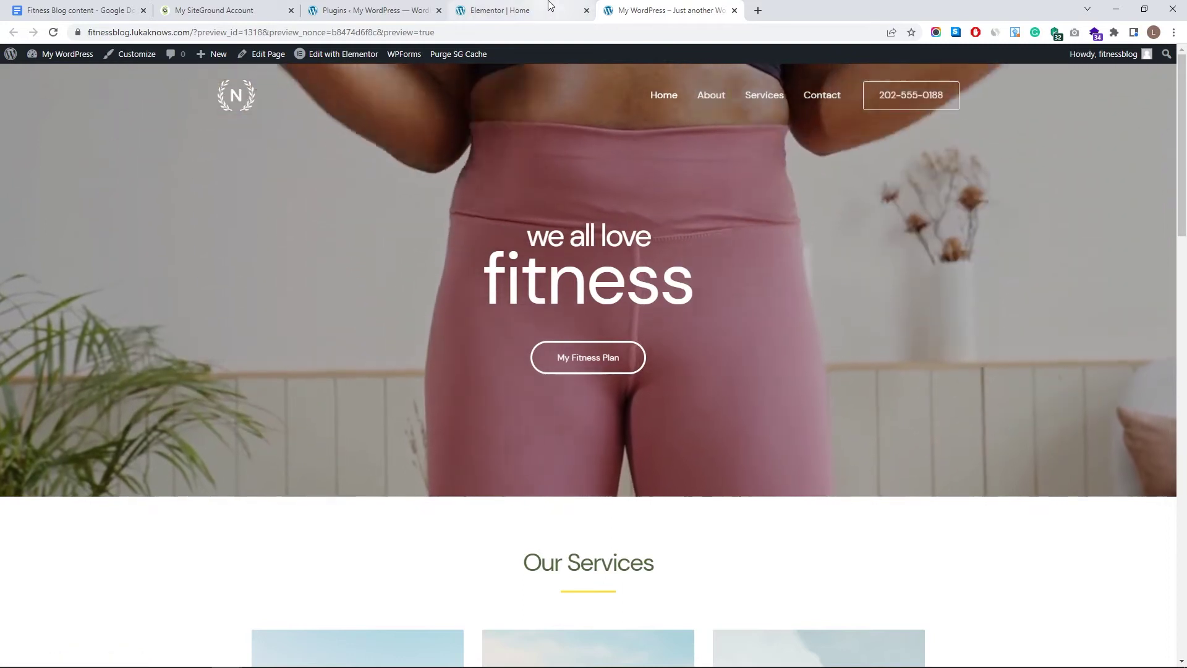
key(ctrl+Page_Up)
middle_click(651, 5)
scroll(779, 225, down, 6)
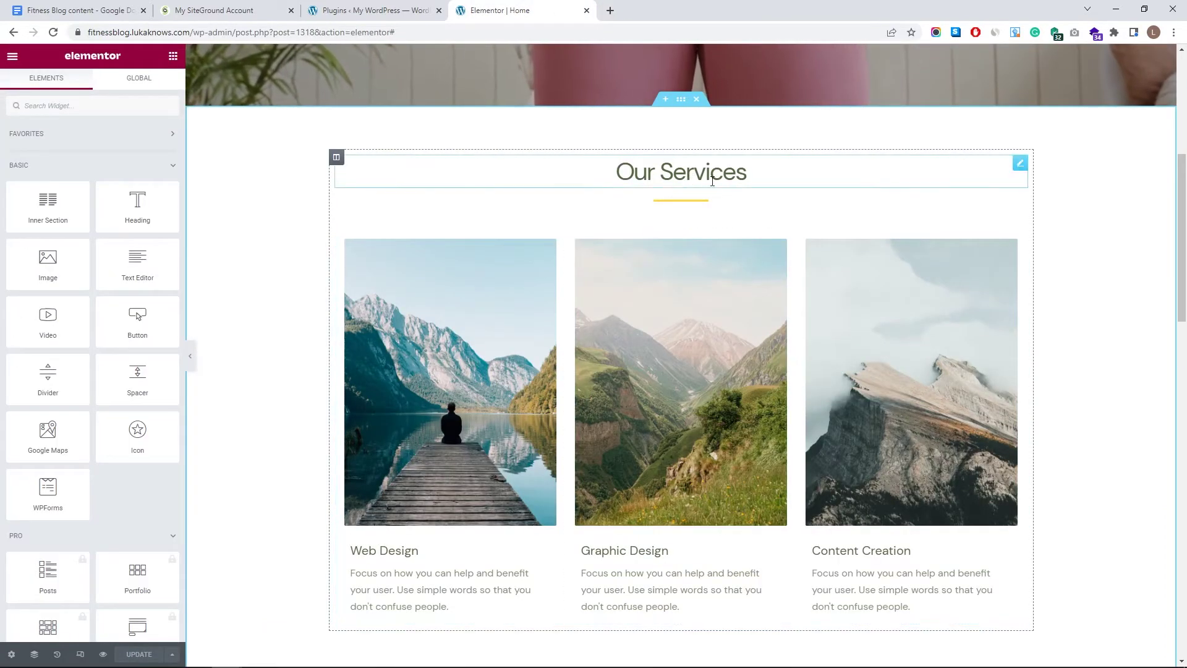
- Delete the Our Services heading and then its whole section with the three mountain images
click(1020, 165)
right_click(1021, 165)
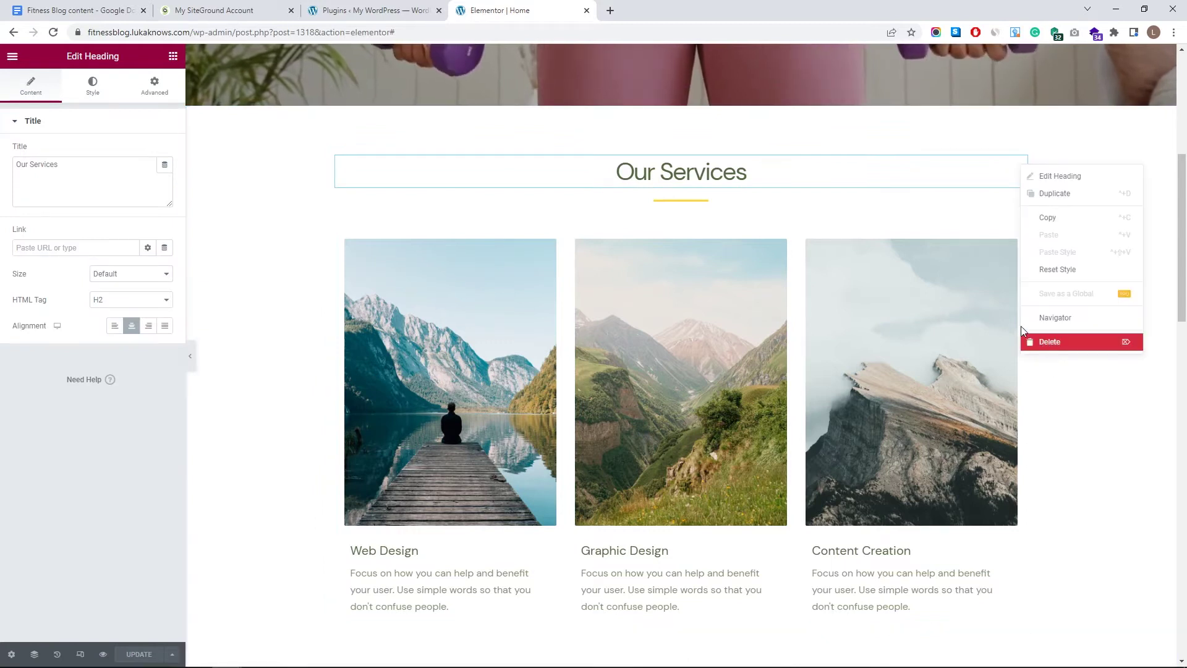
click(1039, 342)
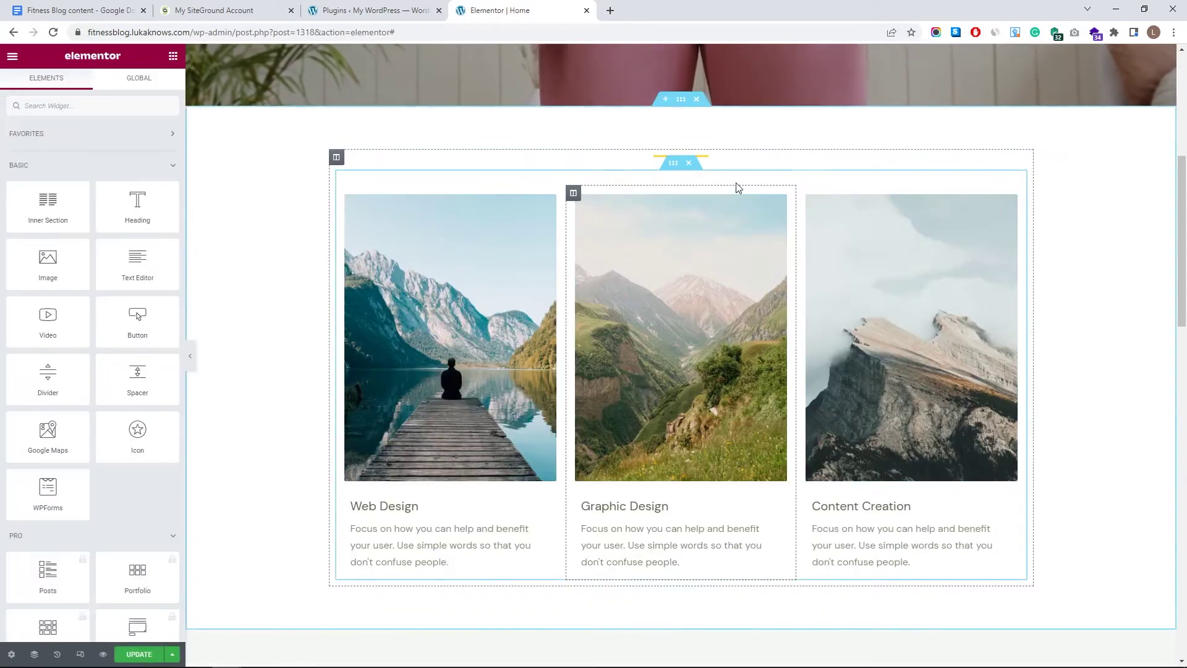
click(698, 101)
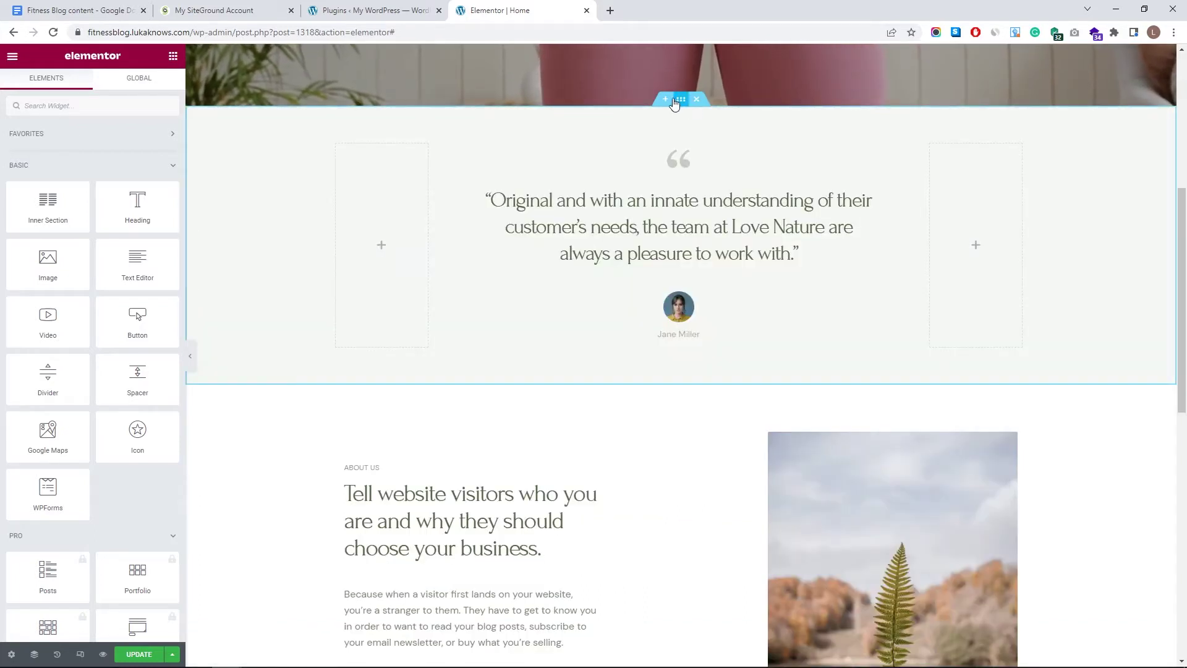
scroll(697, 113, up, 6)
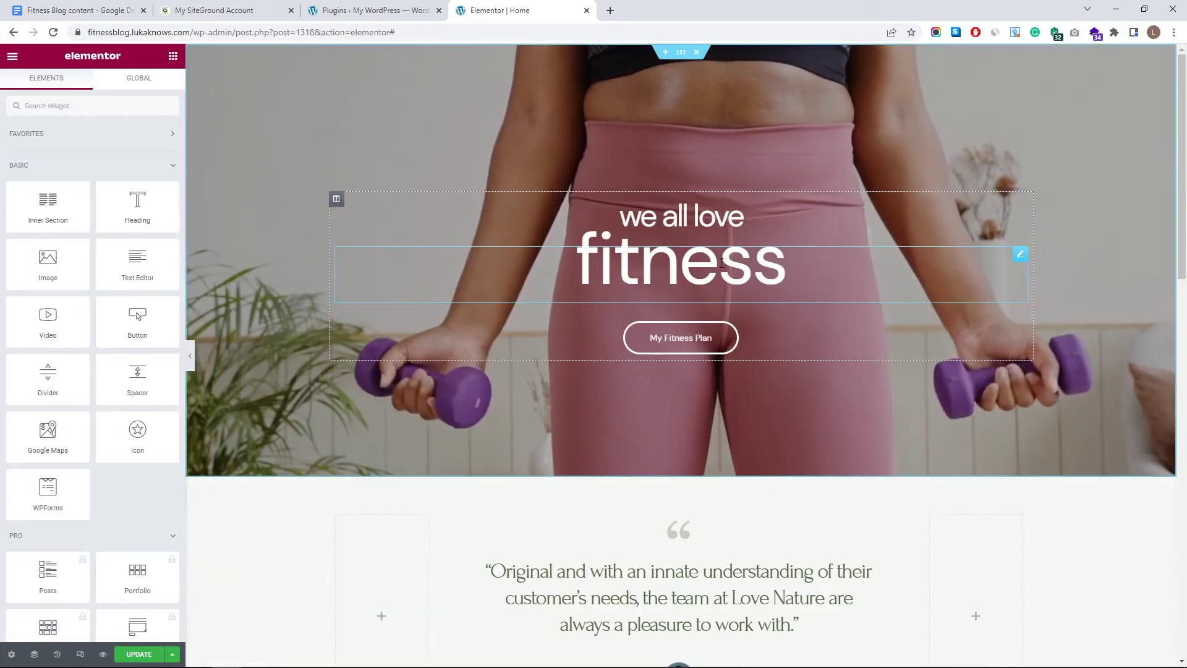
scroll(683, 373, down, 2)
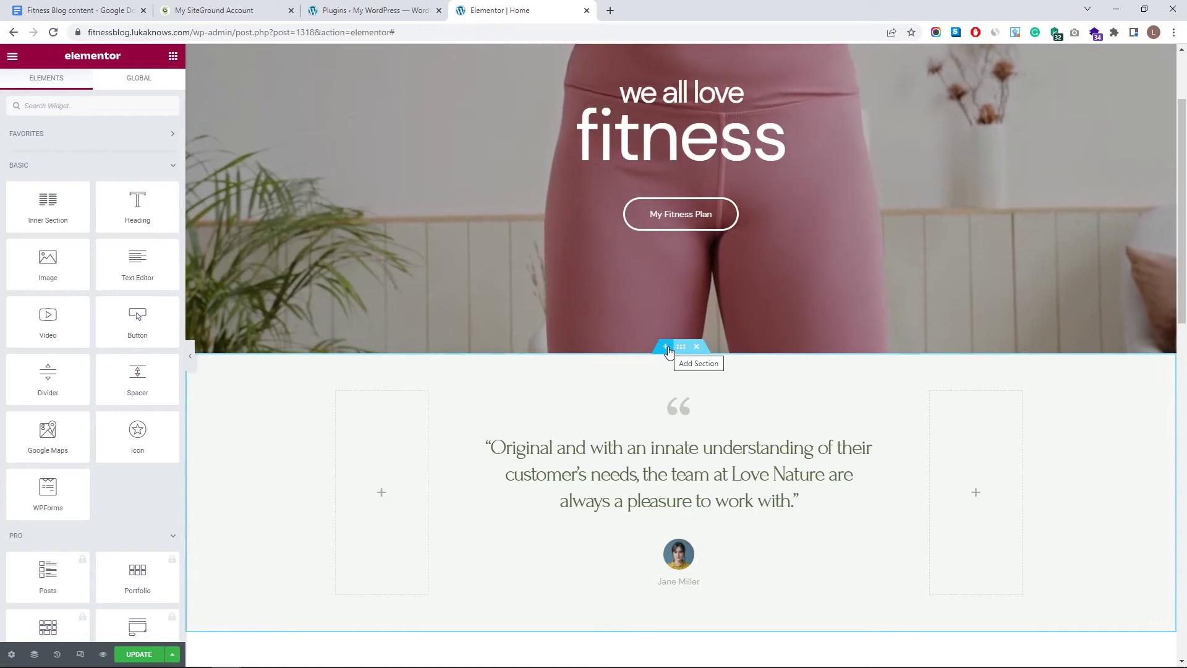
- Insert a new two-column section below the hero
click(666, 347)
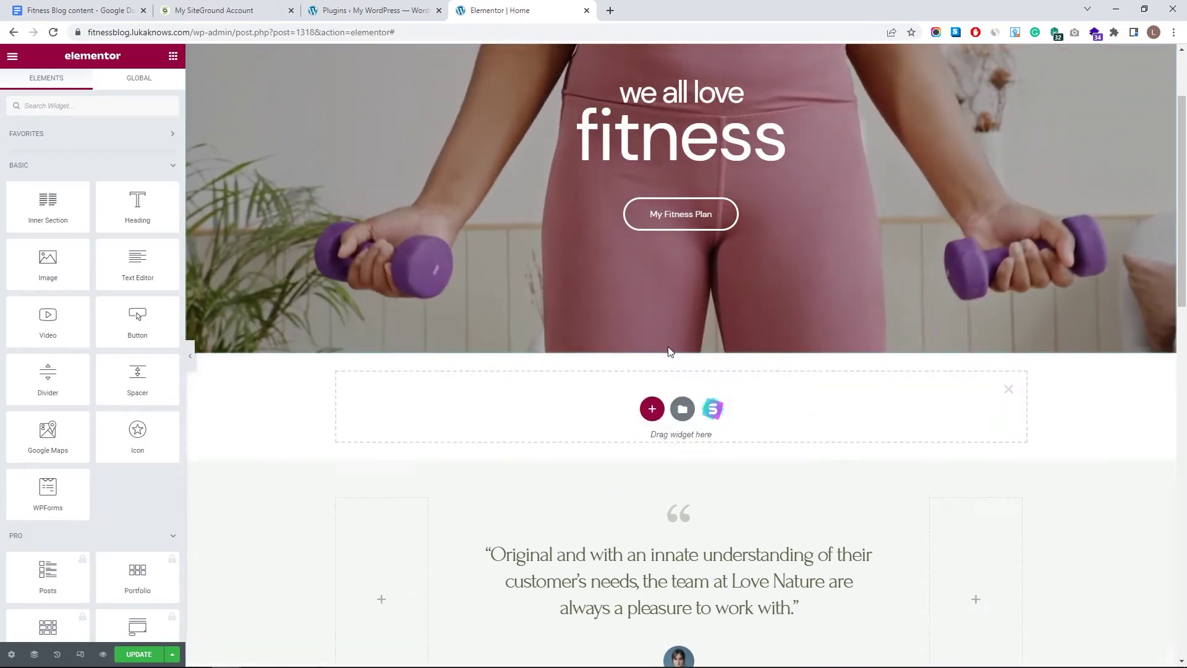
click(650, 413)
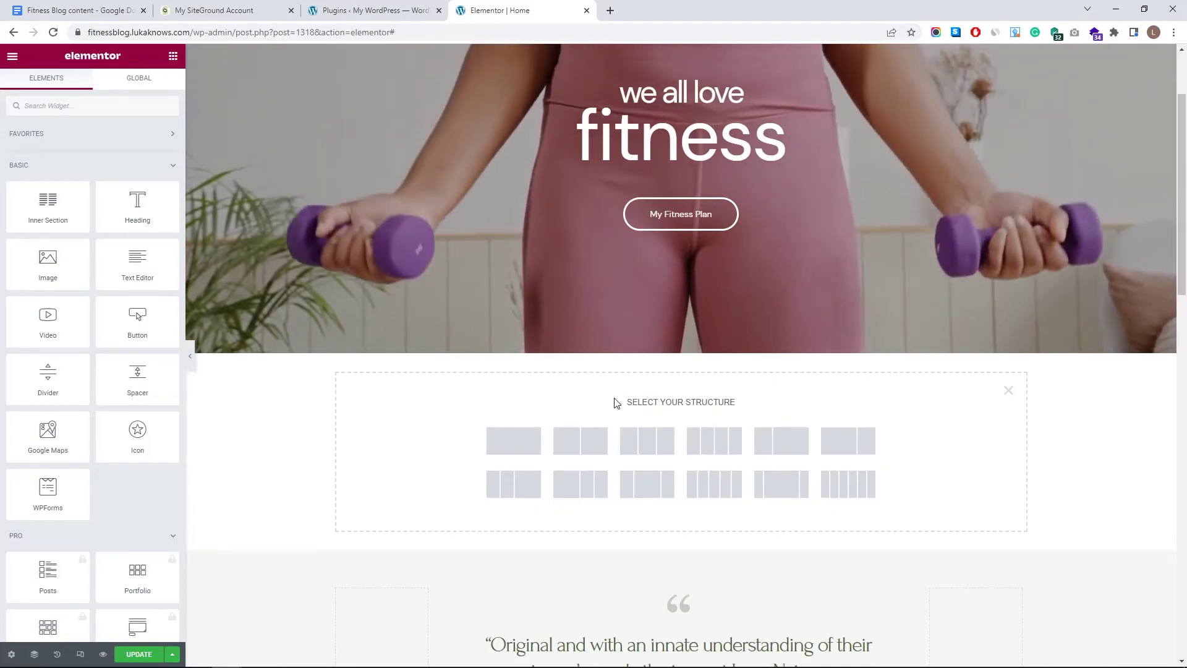
drag(627, 402, 734, 399)
click(665, 425)
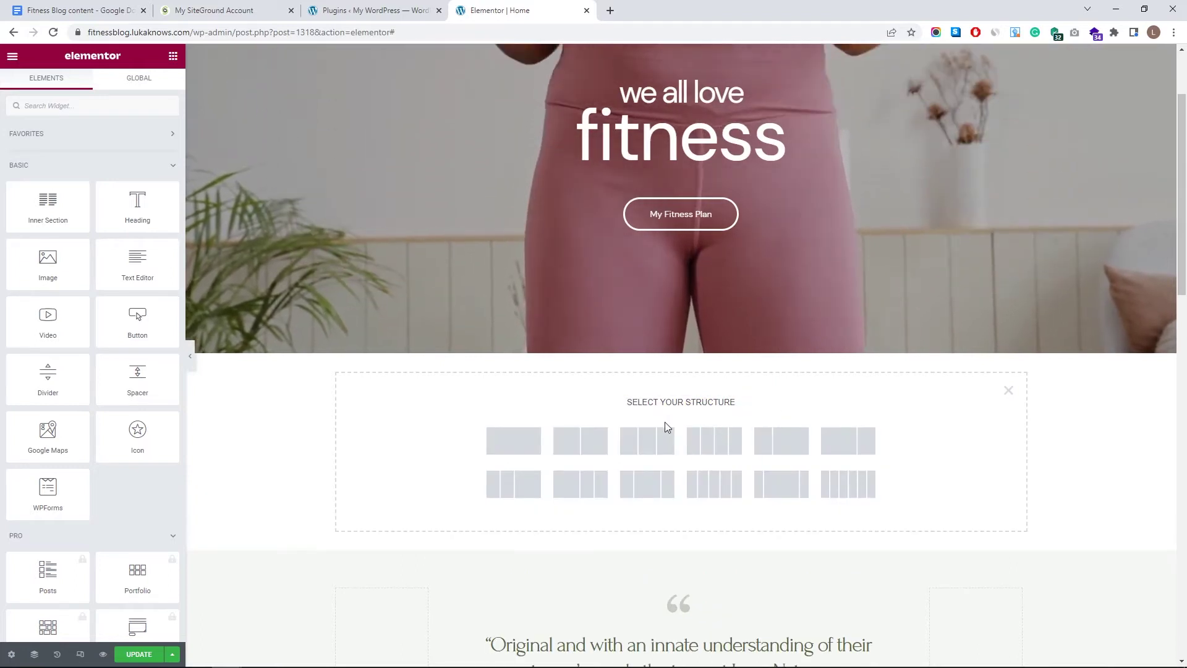
scroll(505, 140, up, 2)
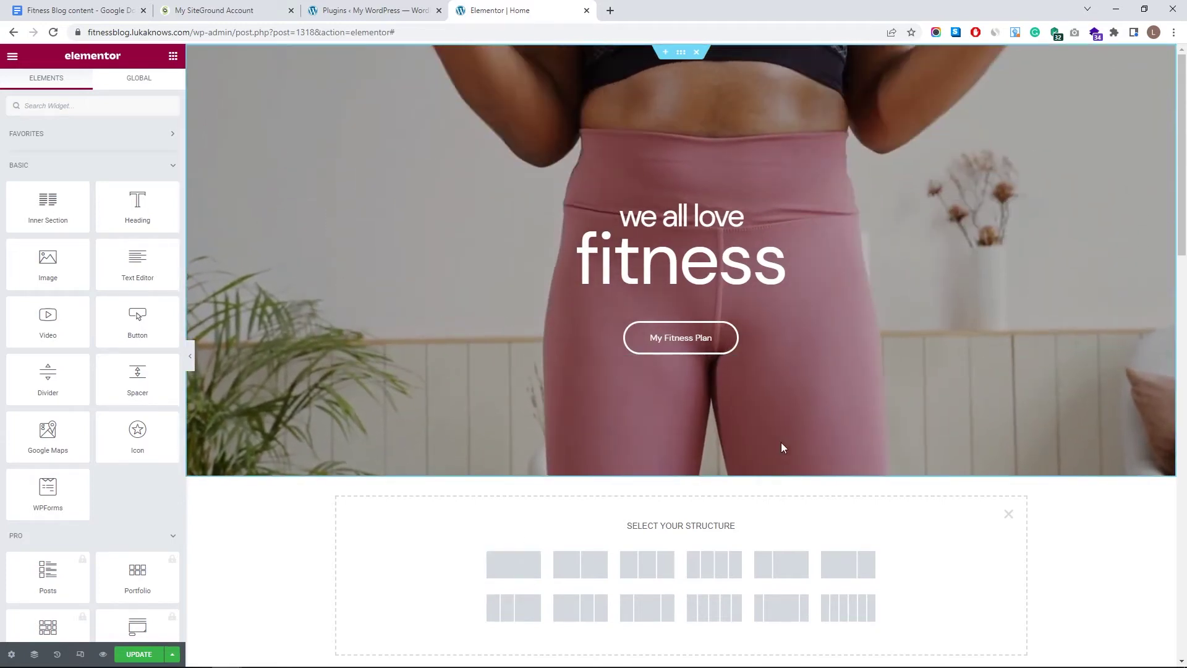
scroll(780, 443, down, 3)
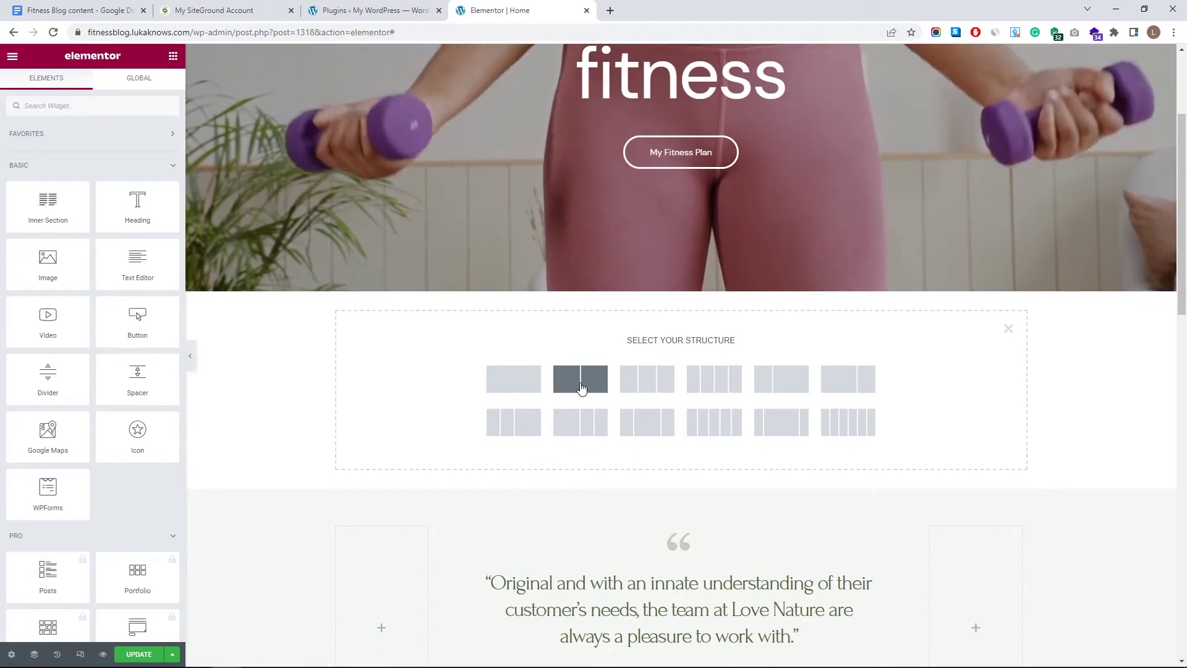
click(582, 387)
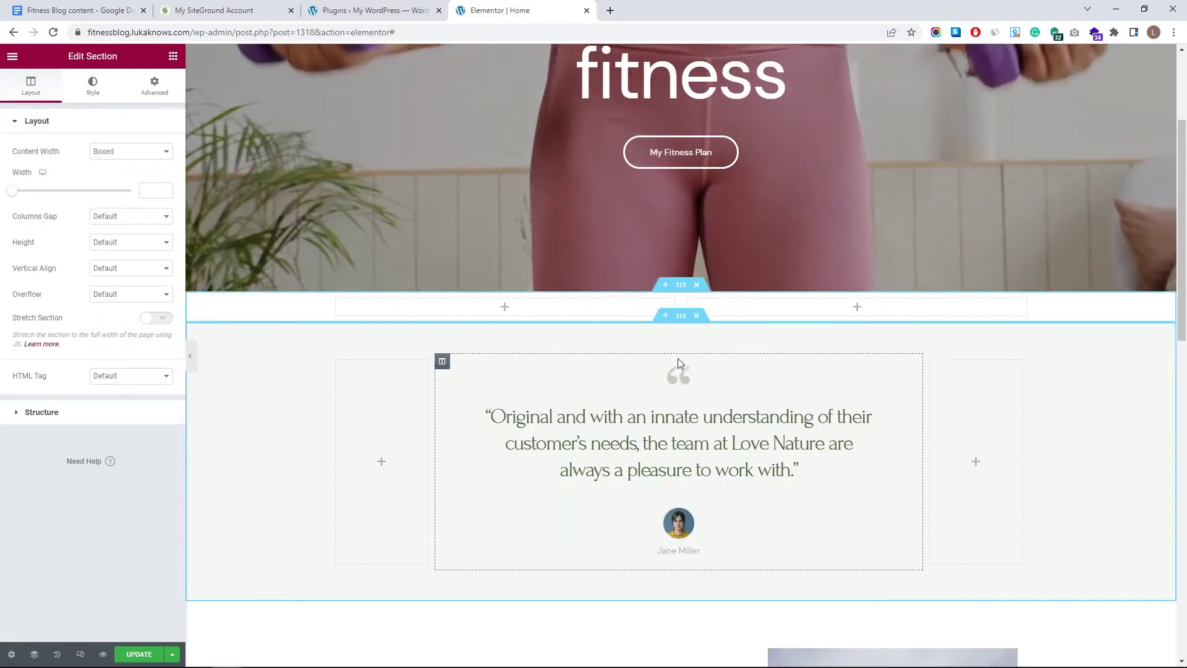
- Drop an Image widget into the right column and insert the mountain landscape image from the Media Library
click(730, 314)
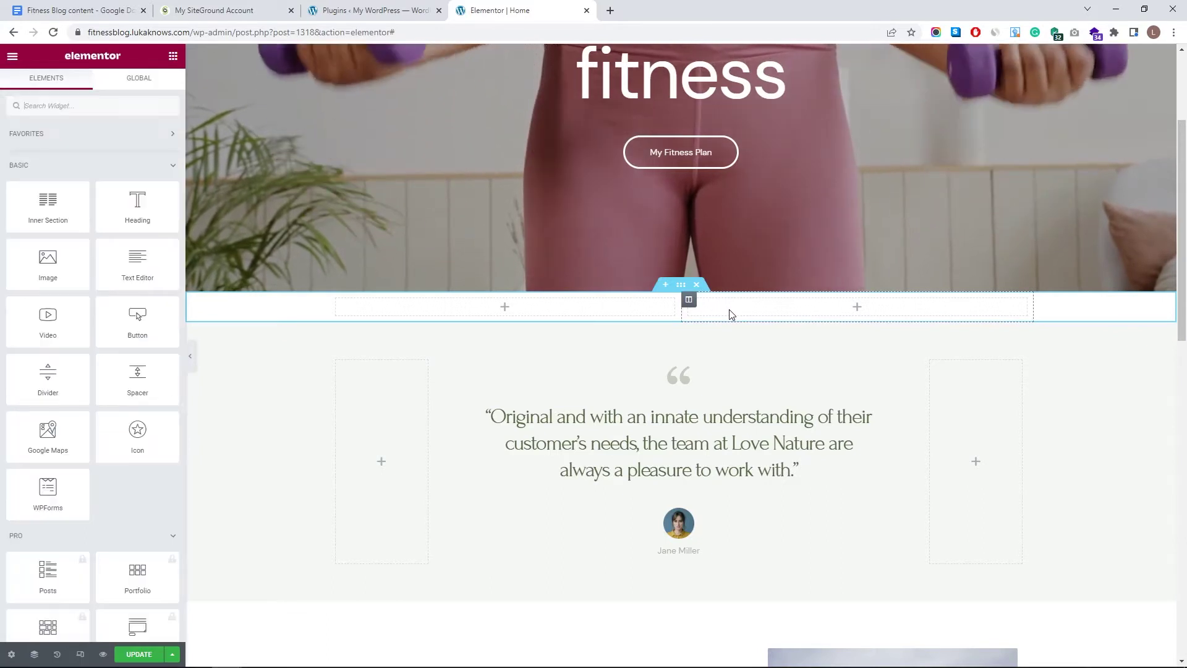
drag(741, 285, 751, 314)
click(120, 186)
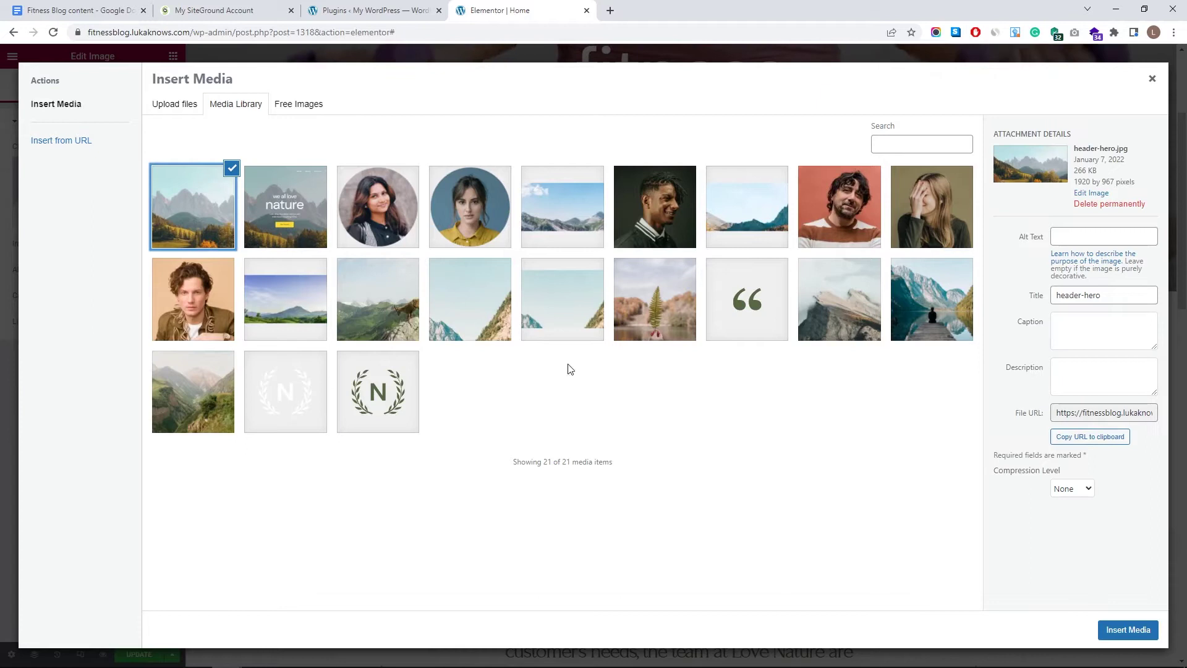
click(1105, 625)
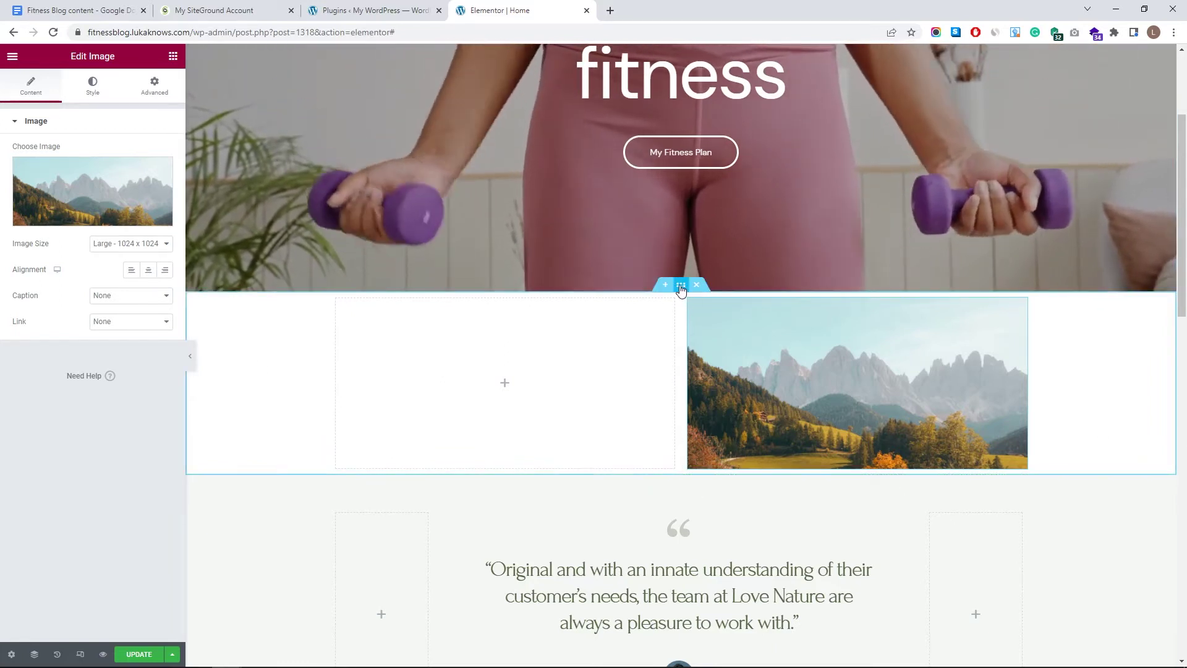
click(680, 287)
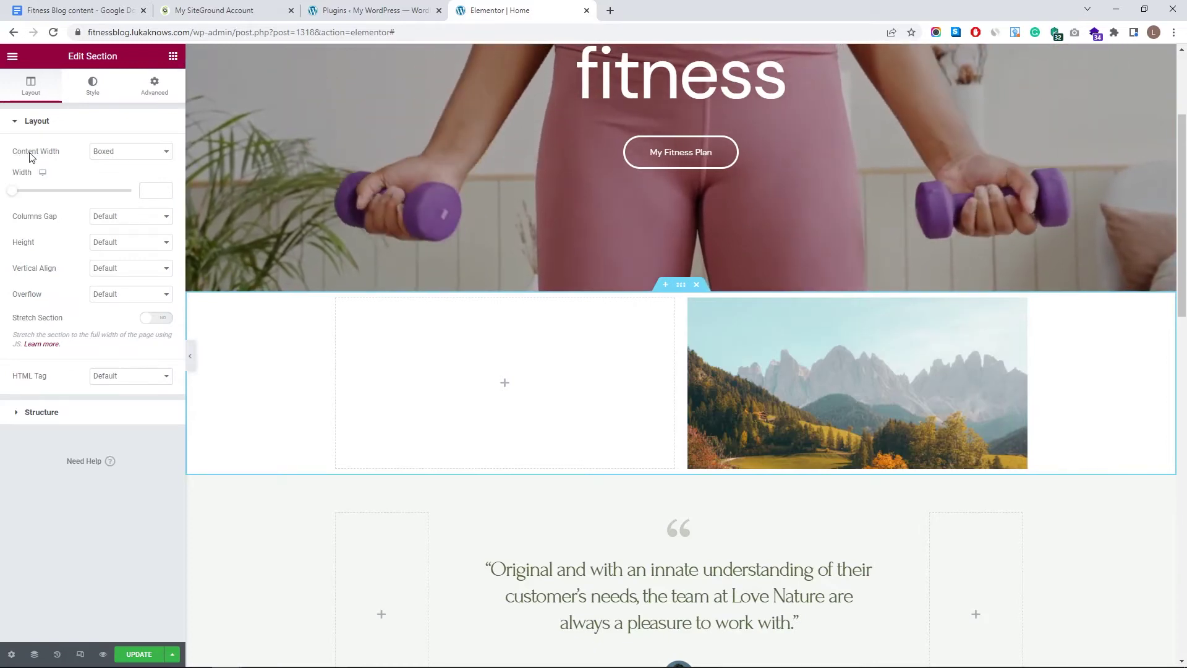
- Try Full Width, then keep the section Boxed with content width 1300 and adjust the column split
click(111, 153)
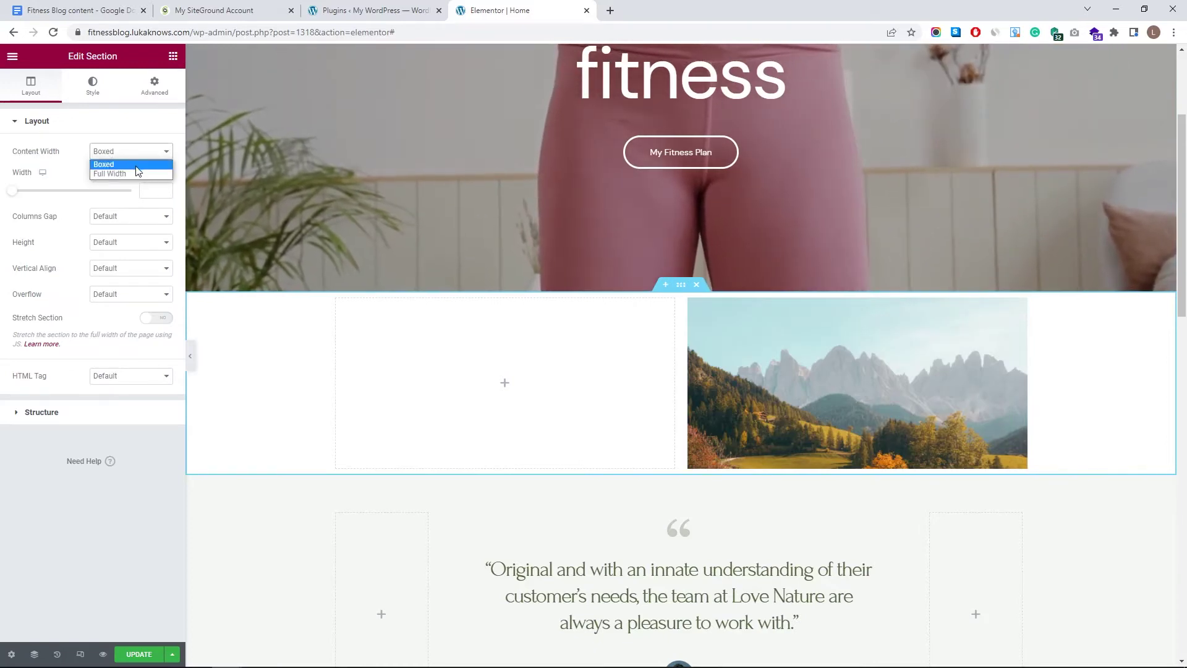
click(136, 176)
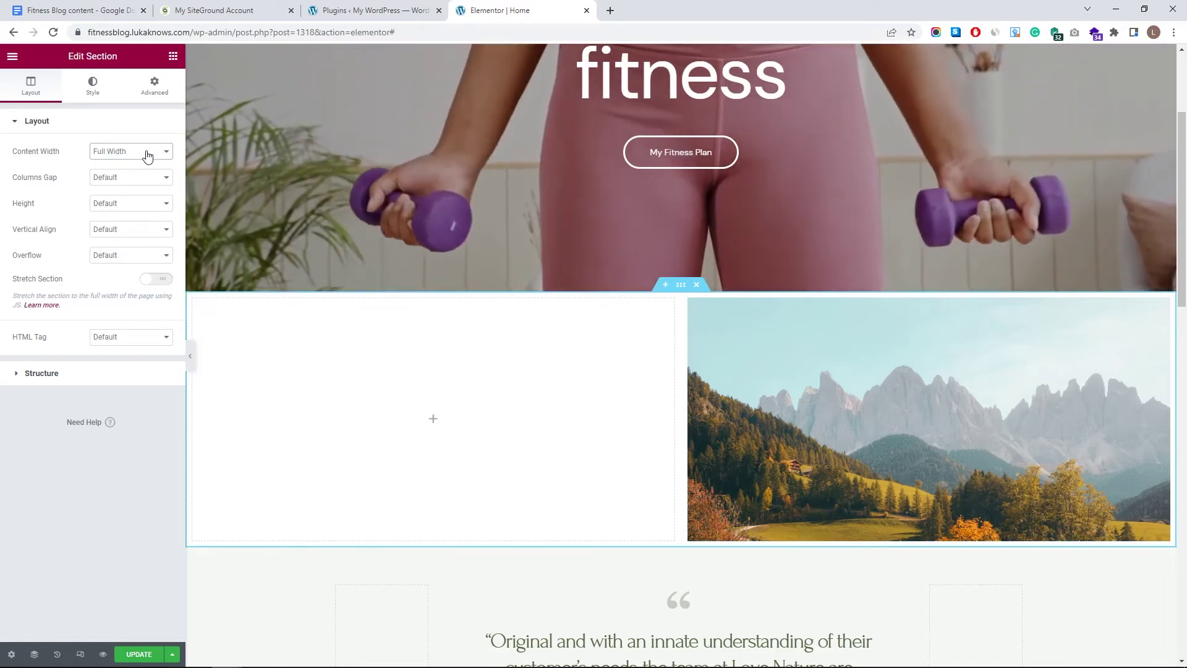
click(149, 152)
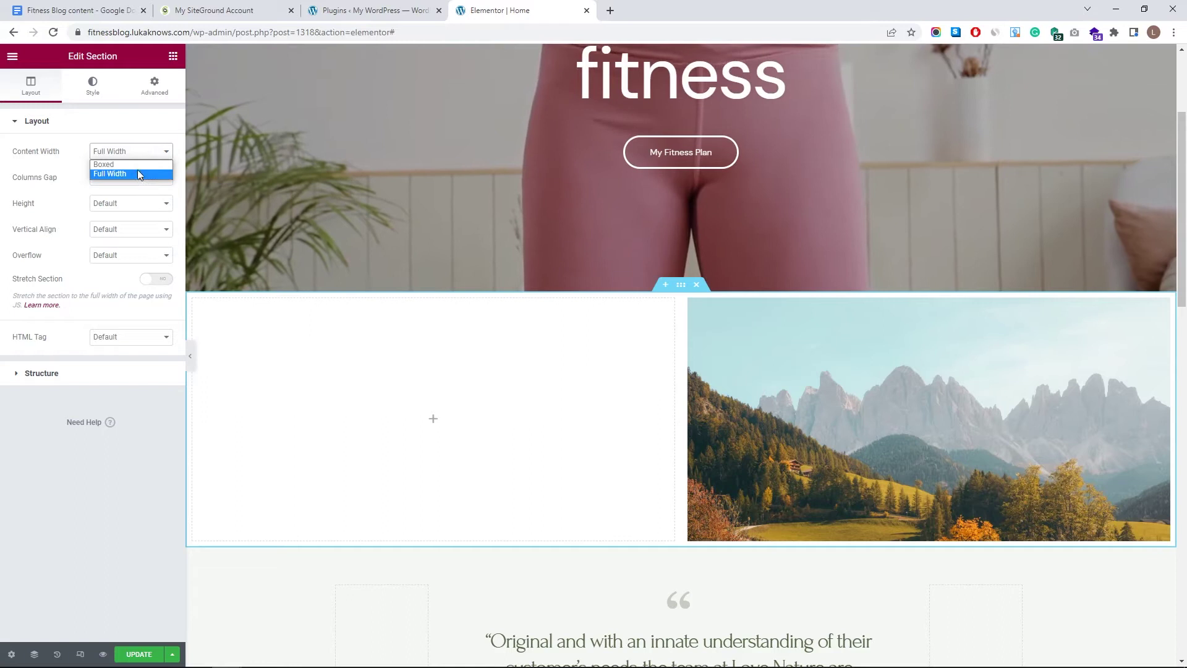
click(132, 164)
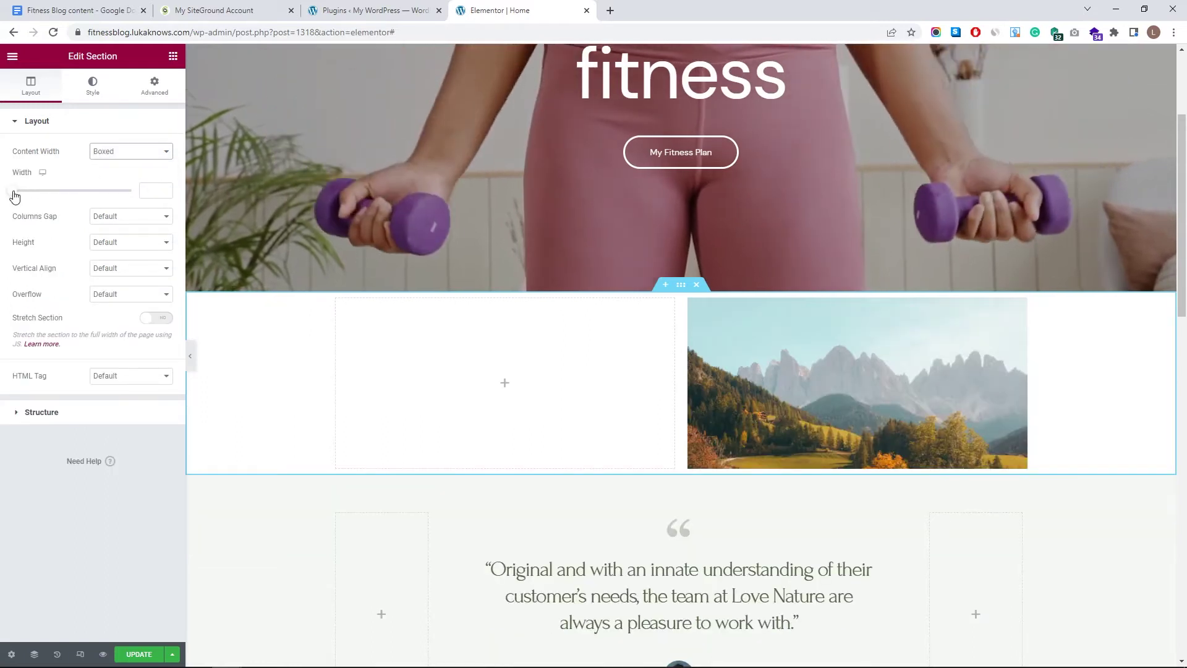
drag(16, 195, 90, 193)
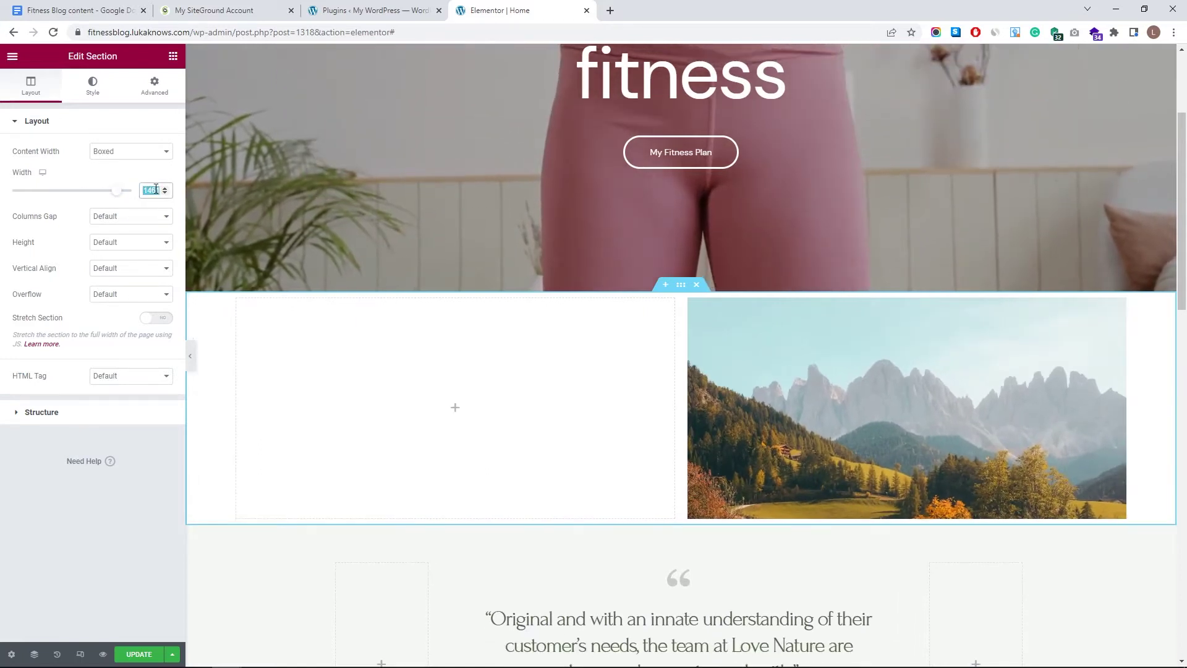
text(1300)
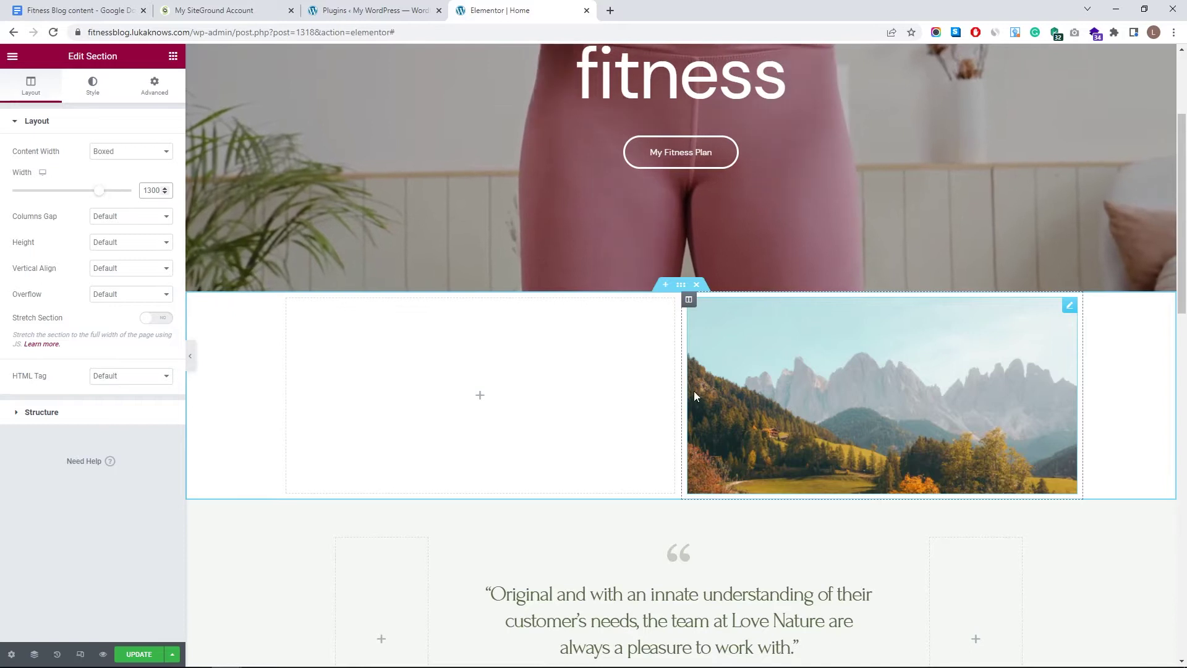
drag(681, 386, 626, 361)
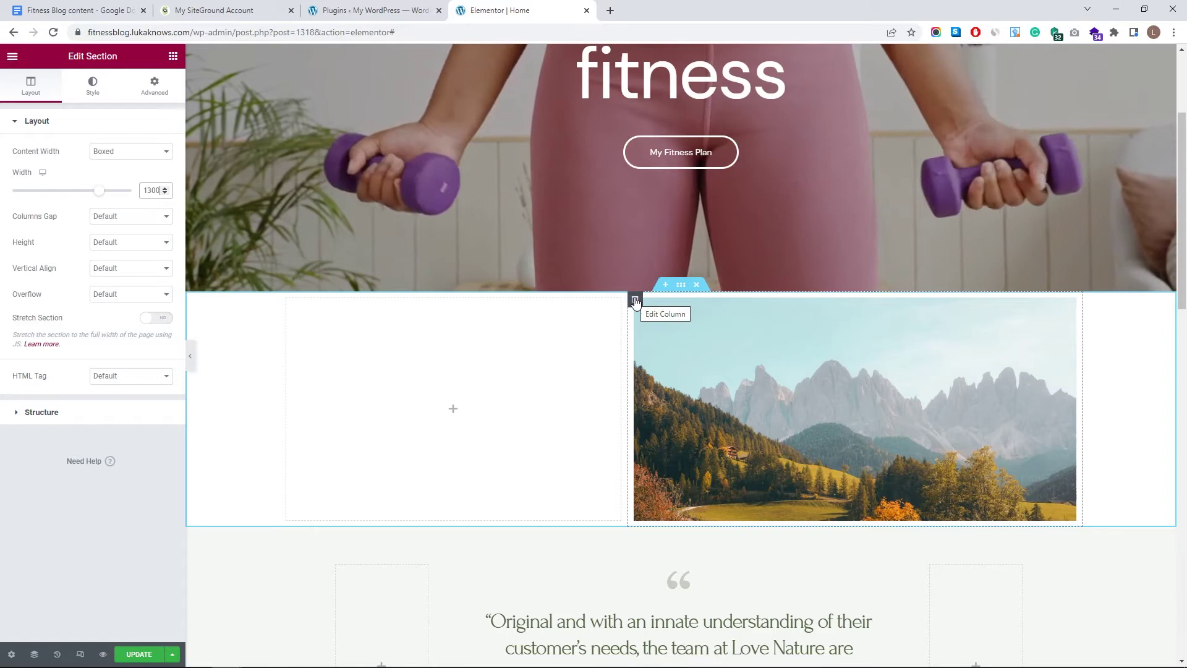
click(635, 302)
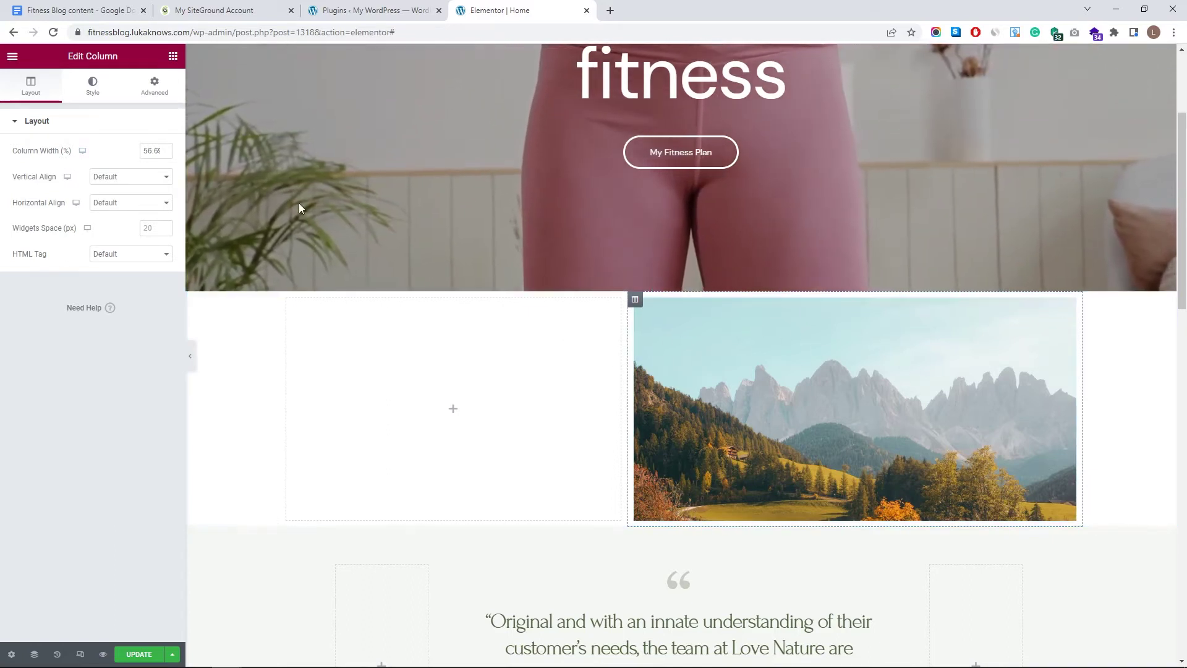
- Set the image column width to 33.33% and update the page
text(33.33)
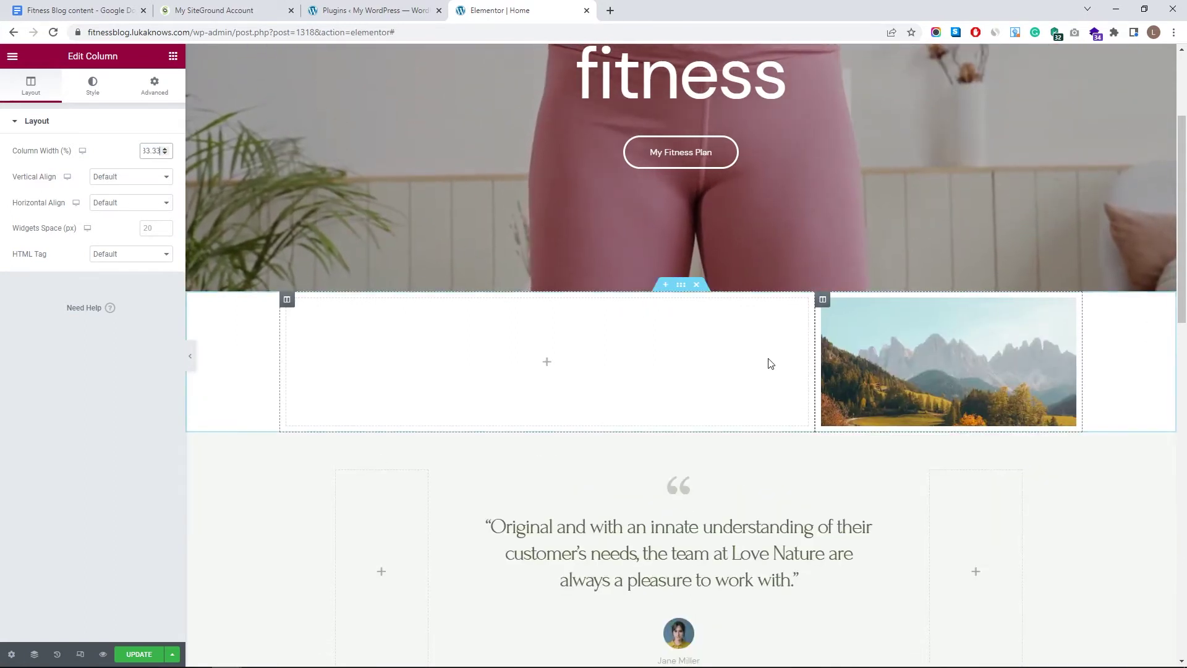
click(139, 654)
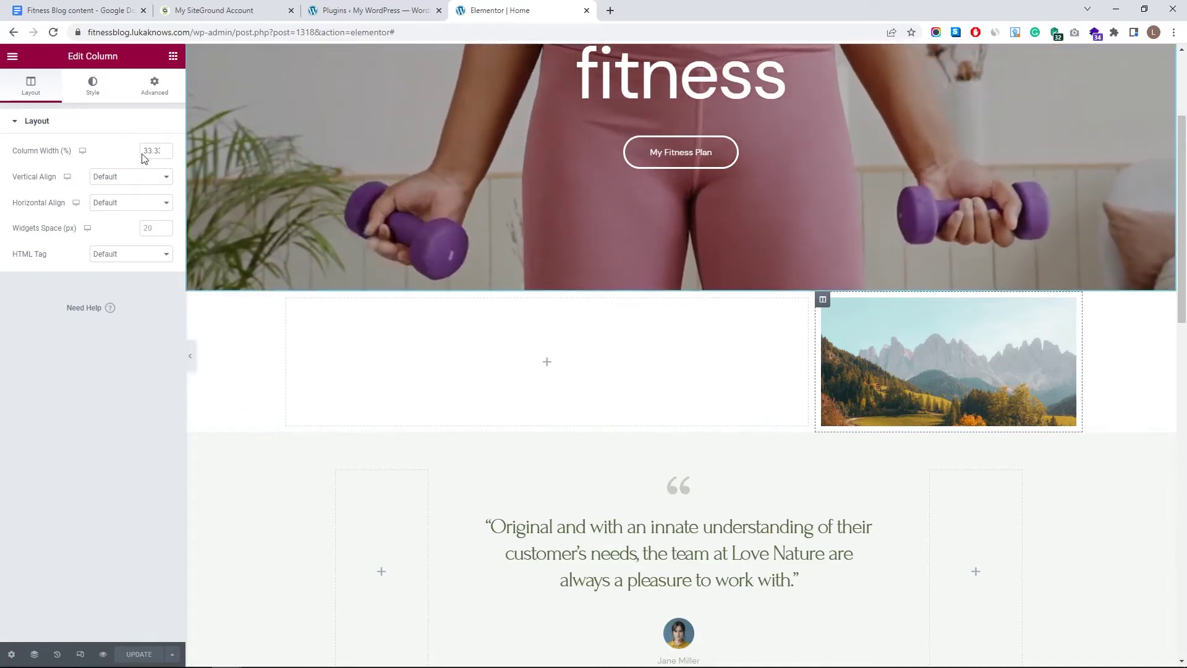
click(14, 56)
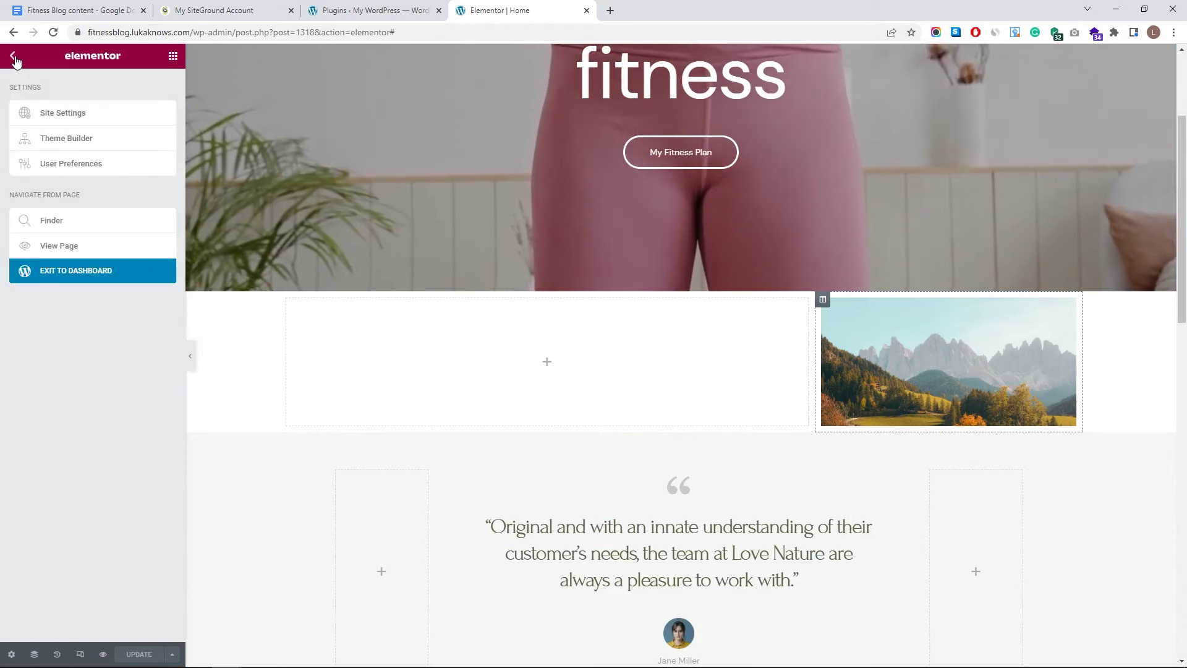
- Exit Elementor to the dashboard, dismiss the welcome guide and head to Posts > Add New
click(90, 276)
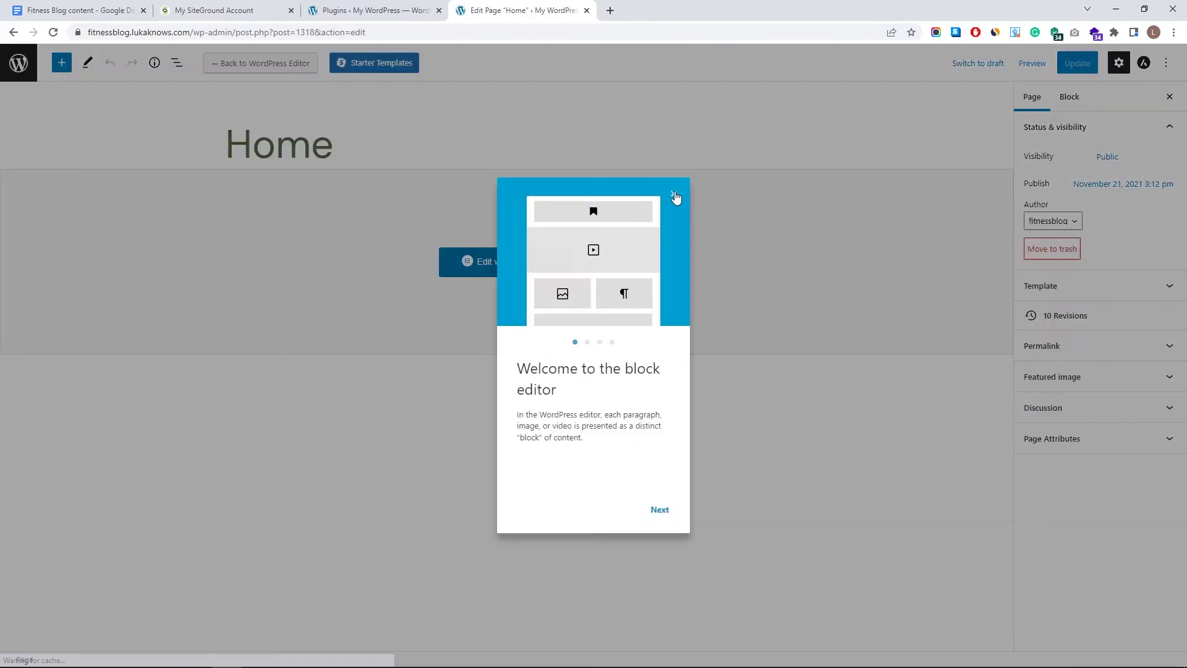
click(418, 103)
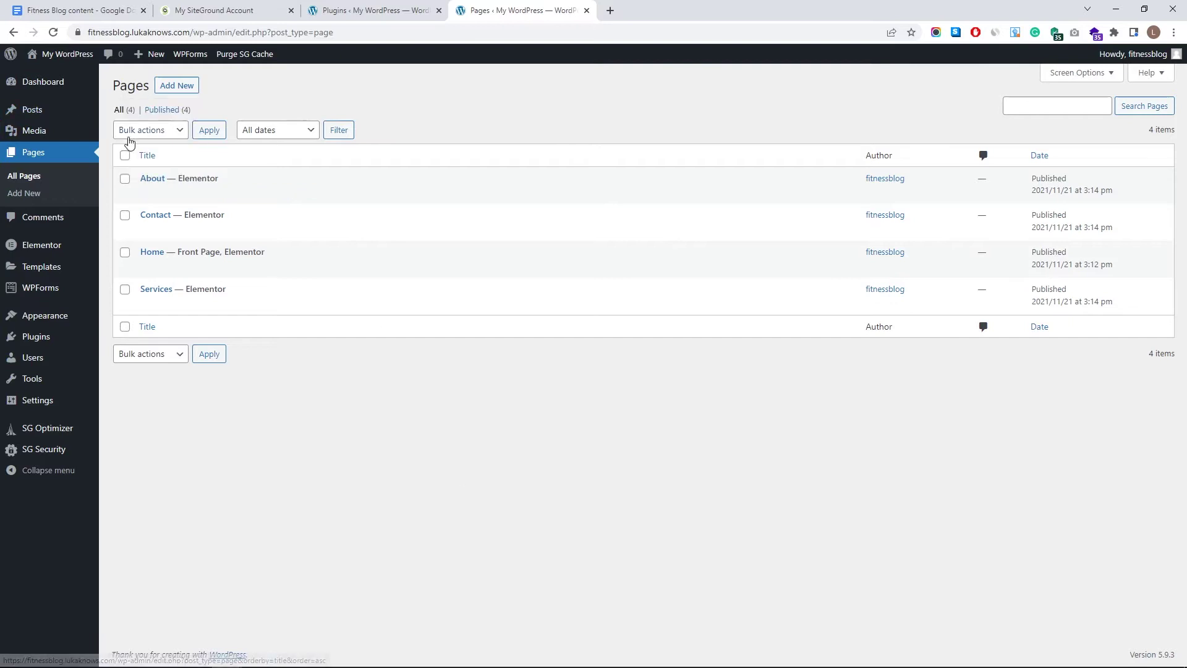
mouse_move(29, 109)
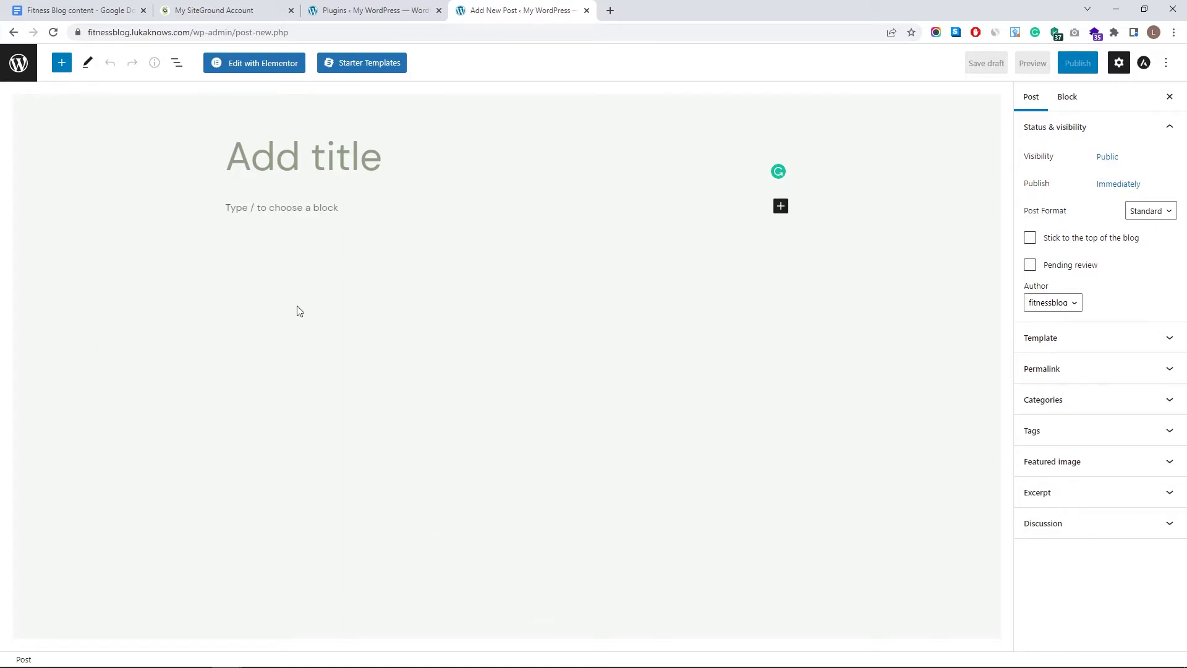
- Copy the 'What Are Some Benefits of Exercise?' heading from the Fitness Blog doc
click(93, 10)
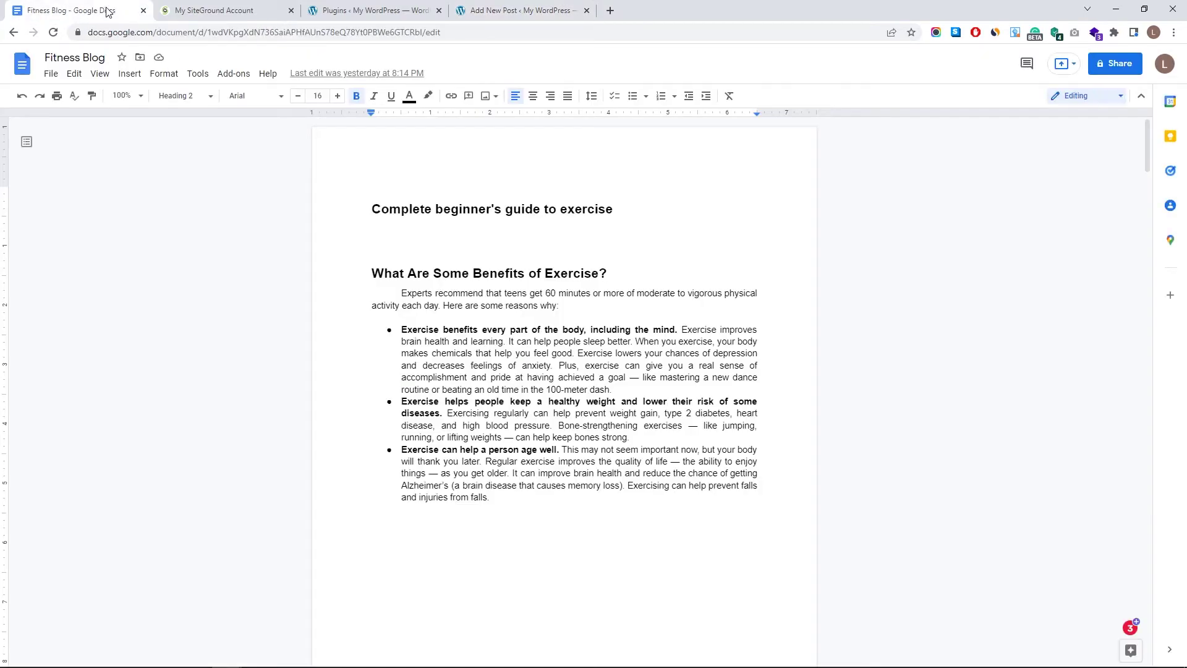
drag(98, 7, 376, 5)
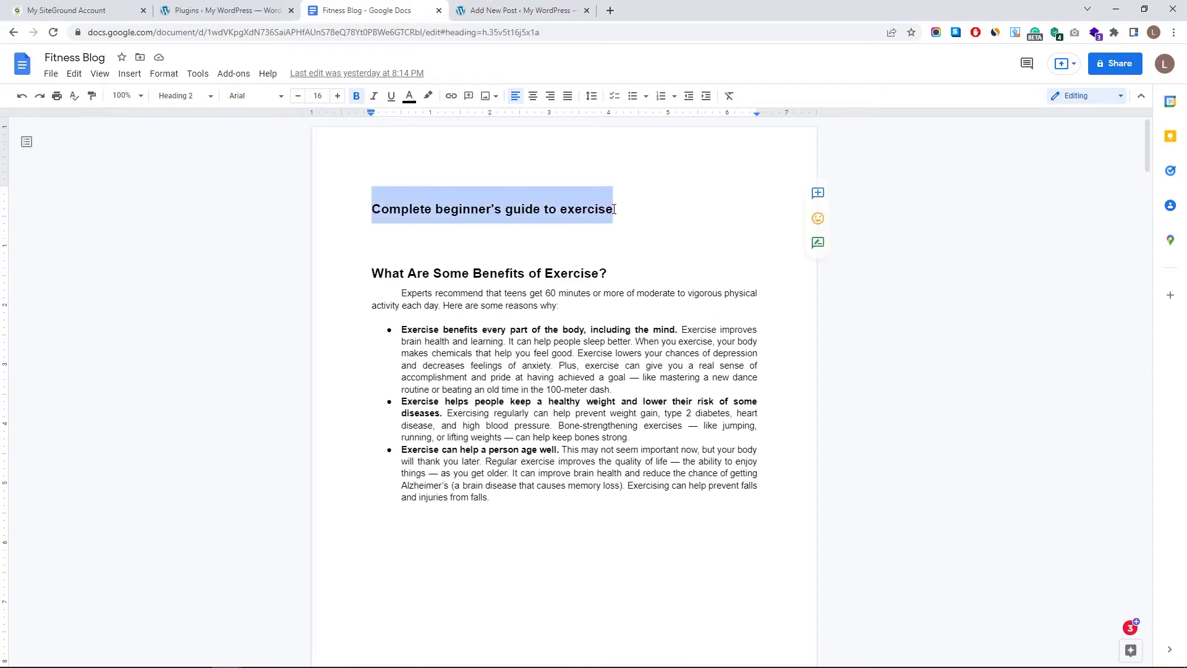
click(545, 10)
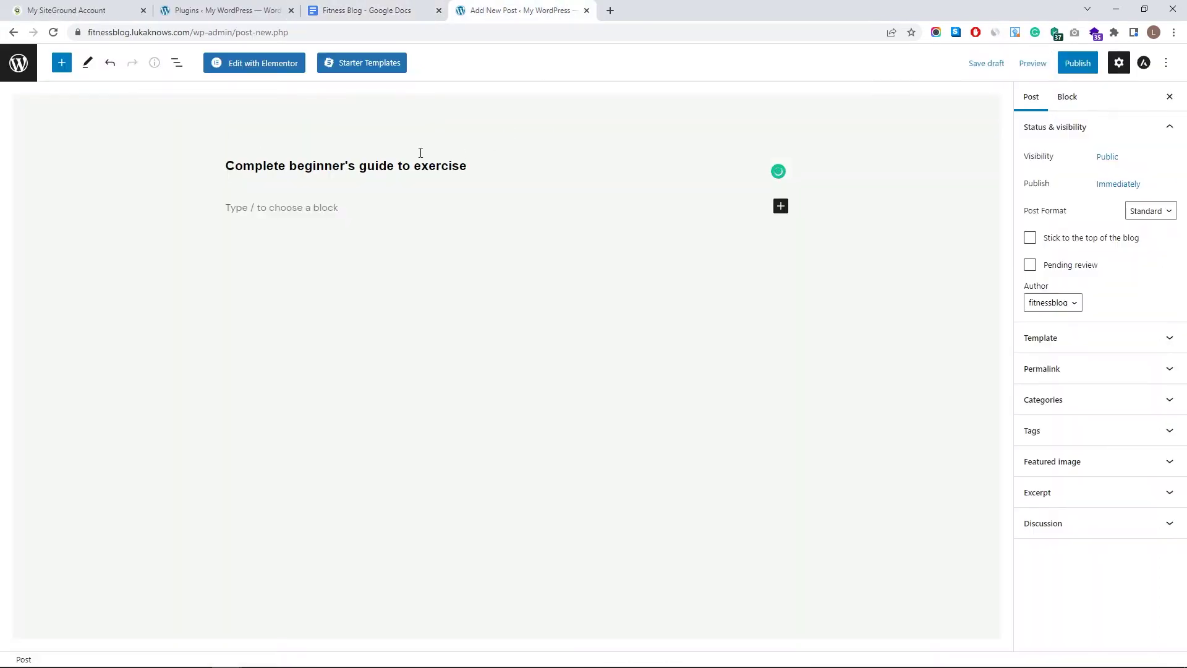
click(448, 209)
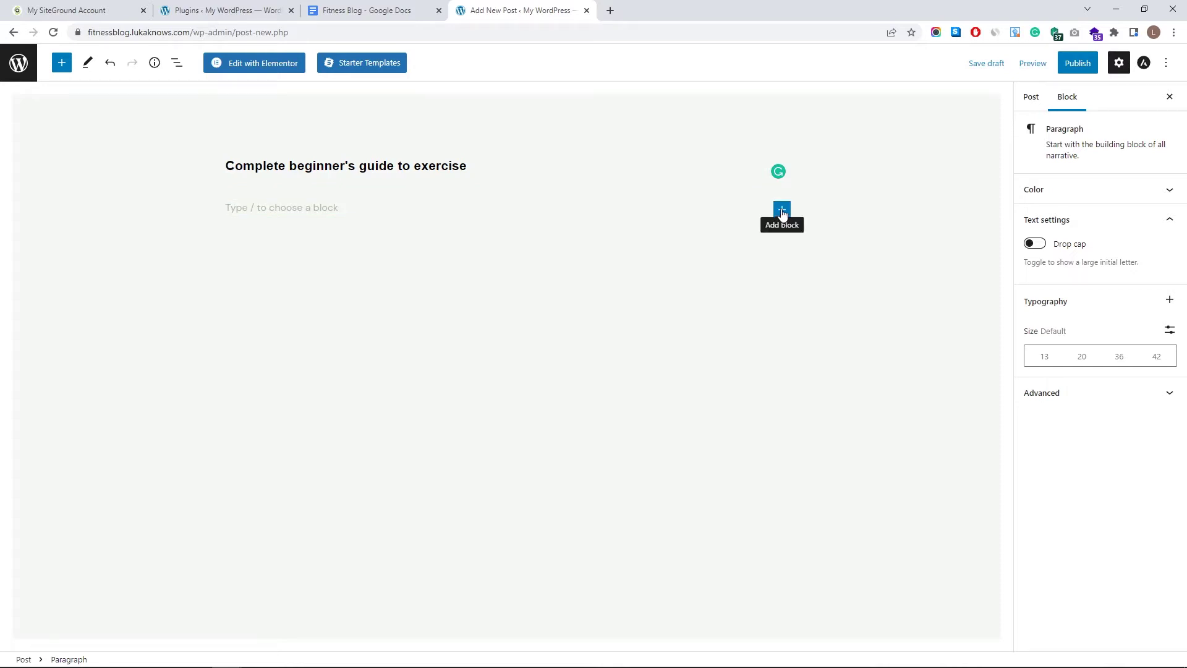
click(391, 6)
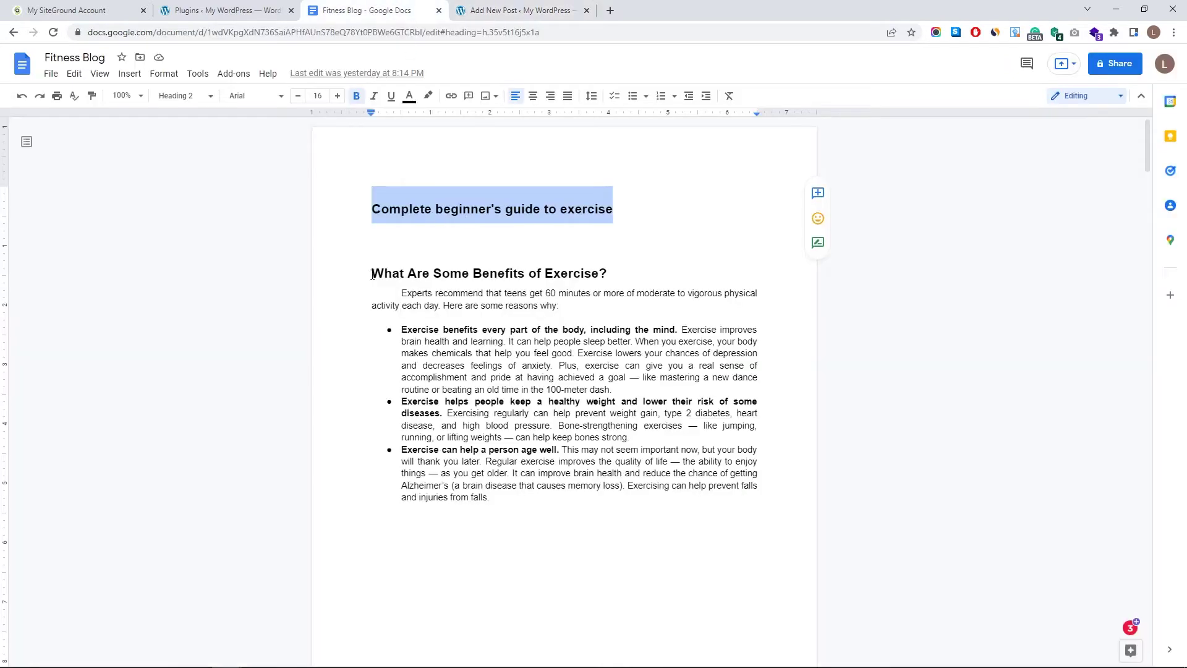
drag(372, 275, 592, 277)
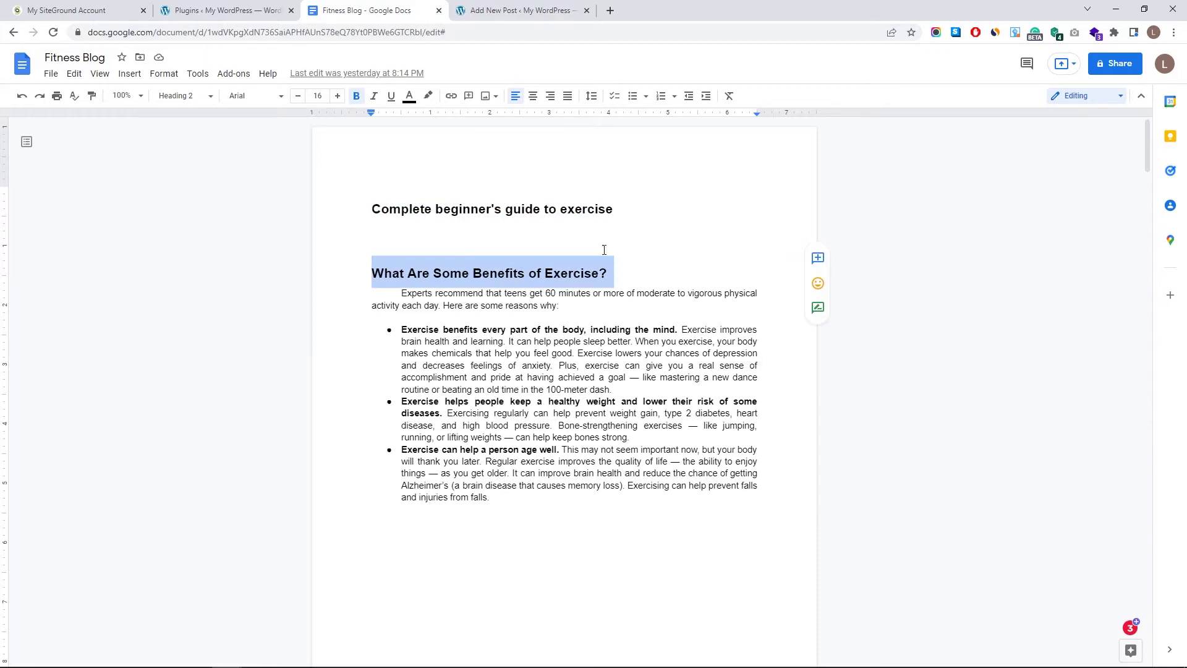
click(521, 6)
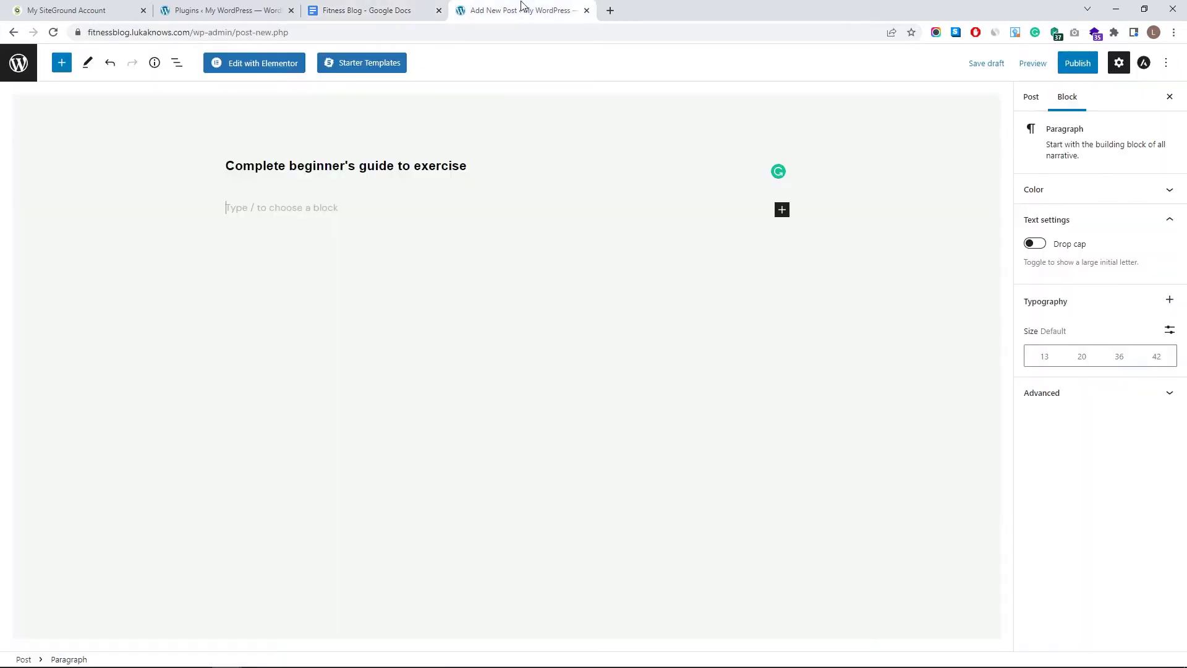
- Add a Heading block to the post from the full block library
click(782, 212)
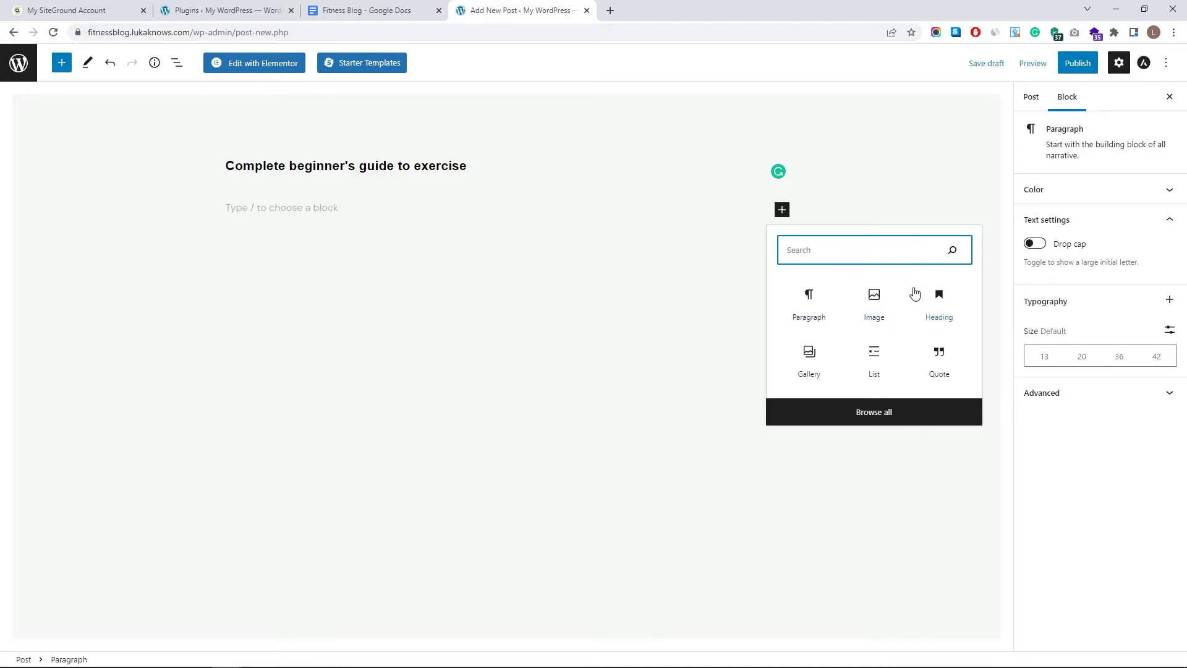
click(856, 423)
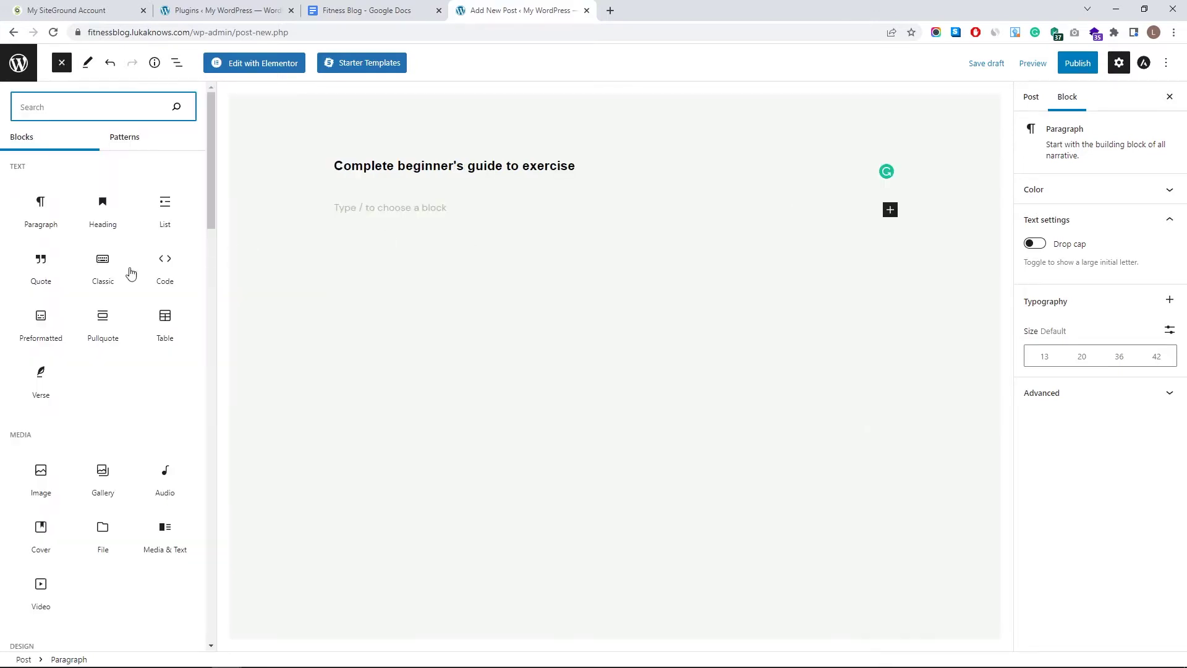
scroll(131, 278, down, 15)
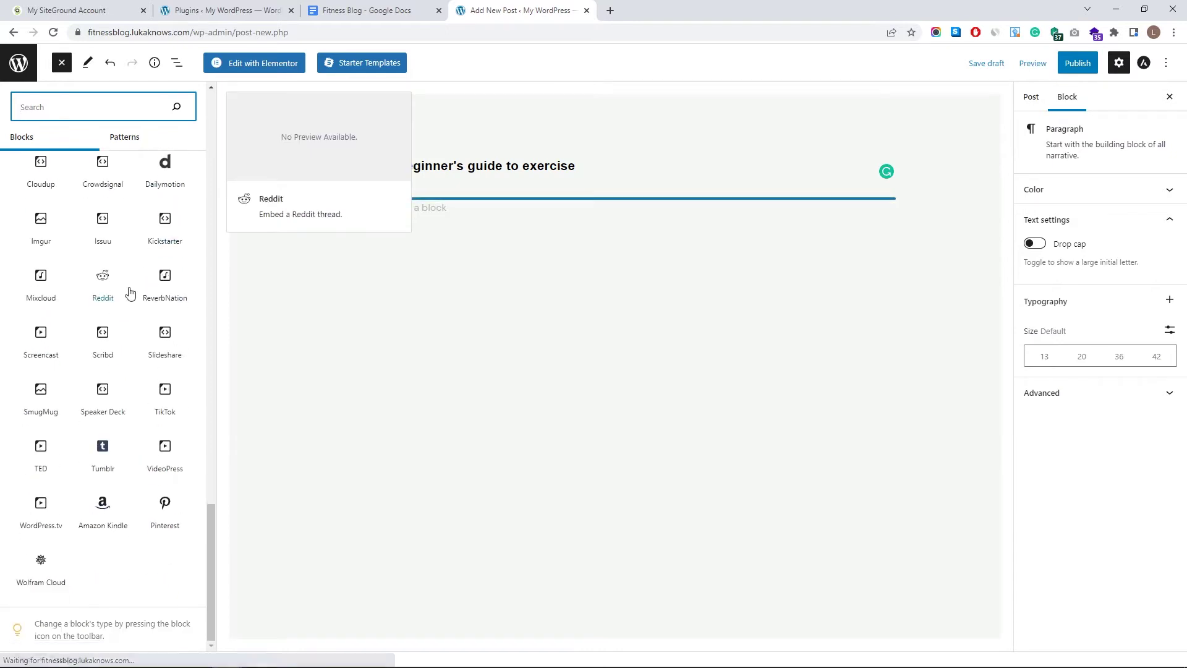
scroll(131, 292, up, 5)
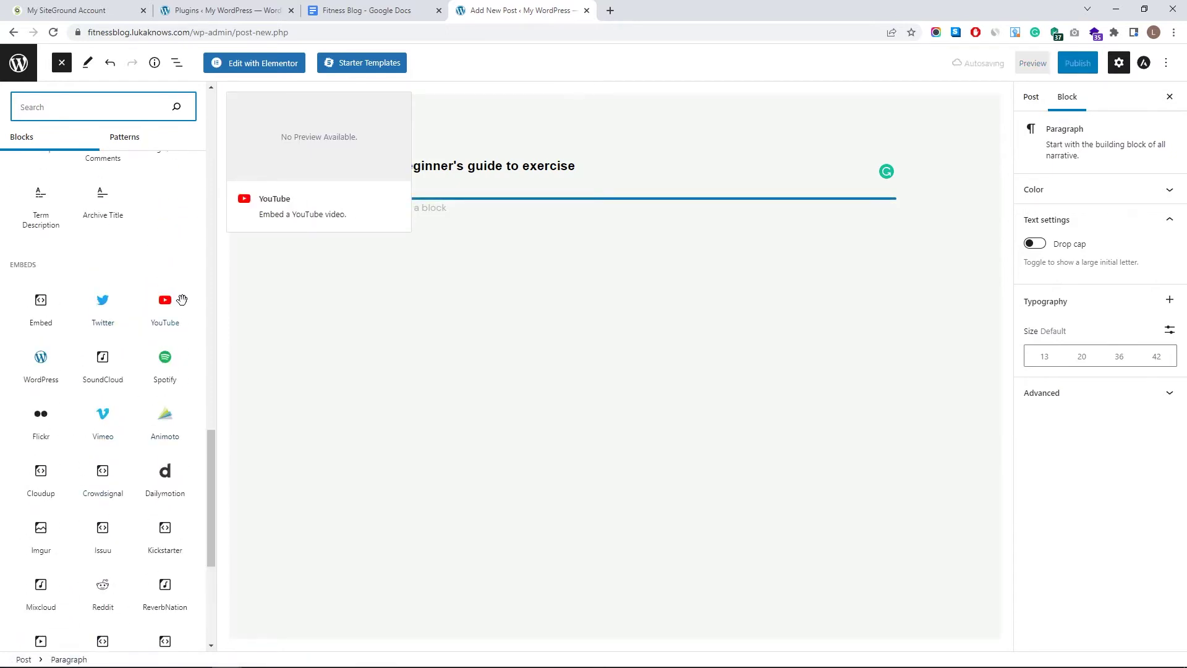
scroll(155, 334, up, 10)
scroll(140, 334, up, 6)
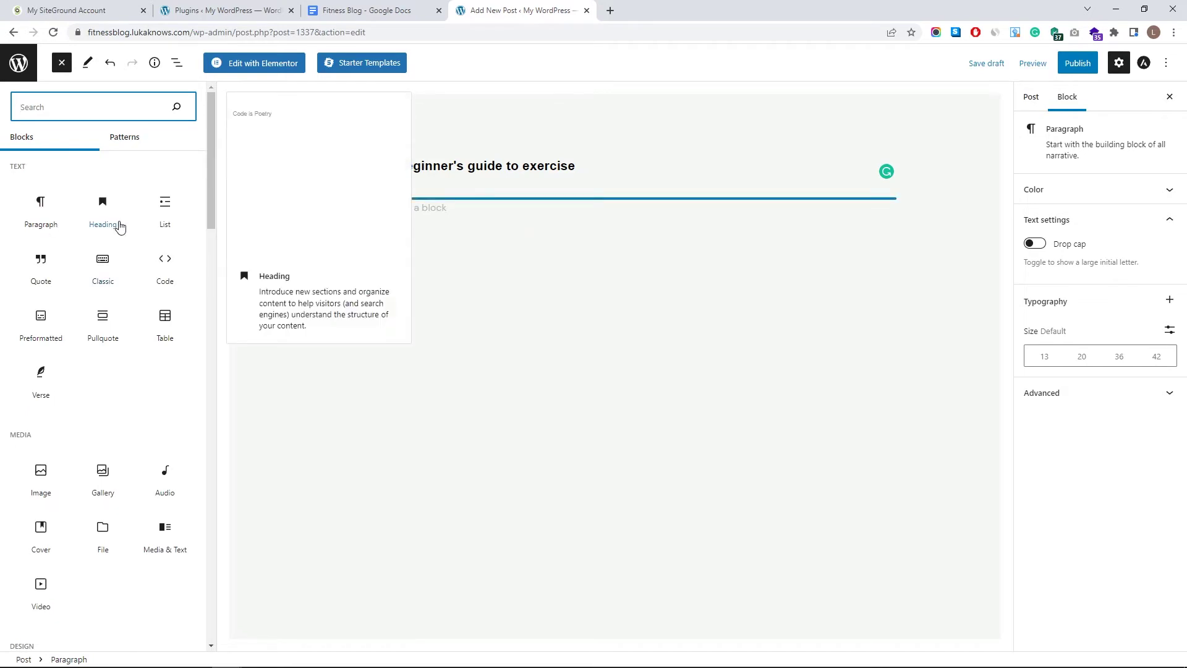
click(119, 226)
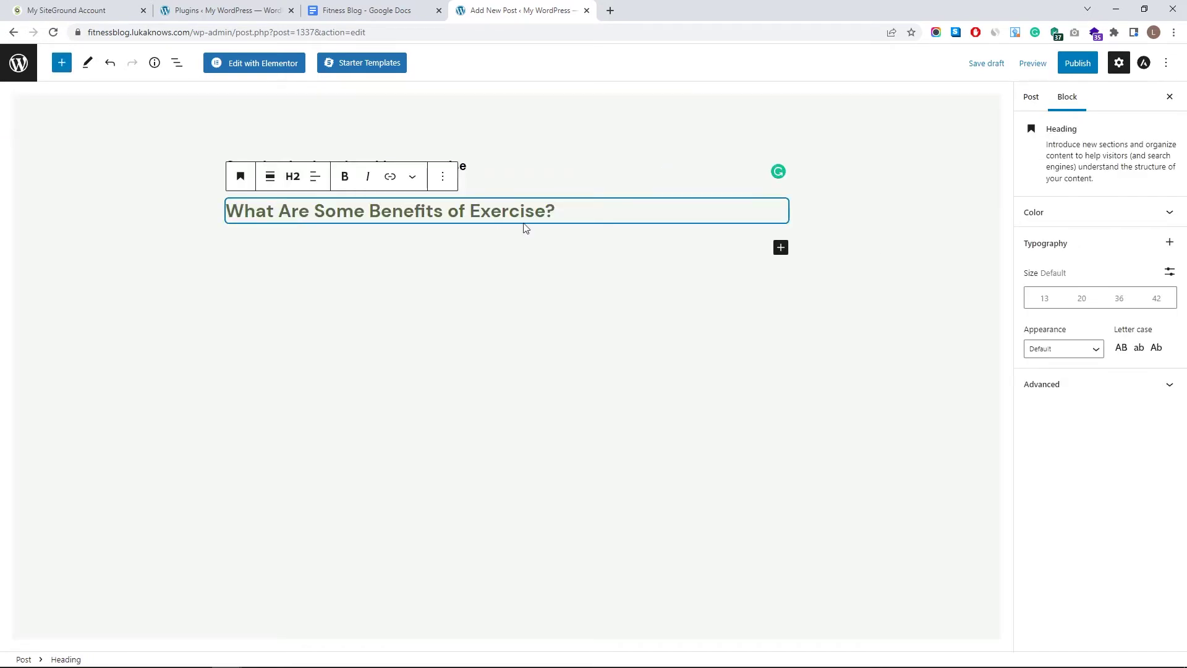
- Paste the doc's intro paragraph into a new Paragraph block below the heading
click(781, 248)
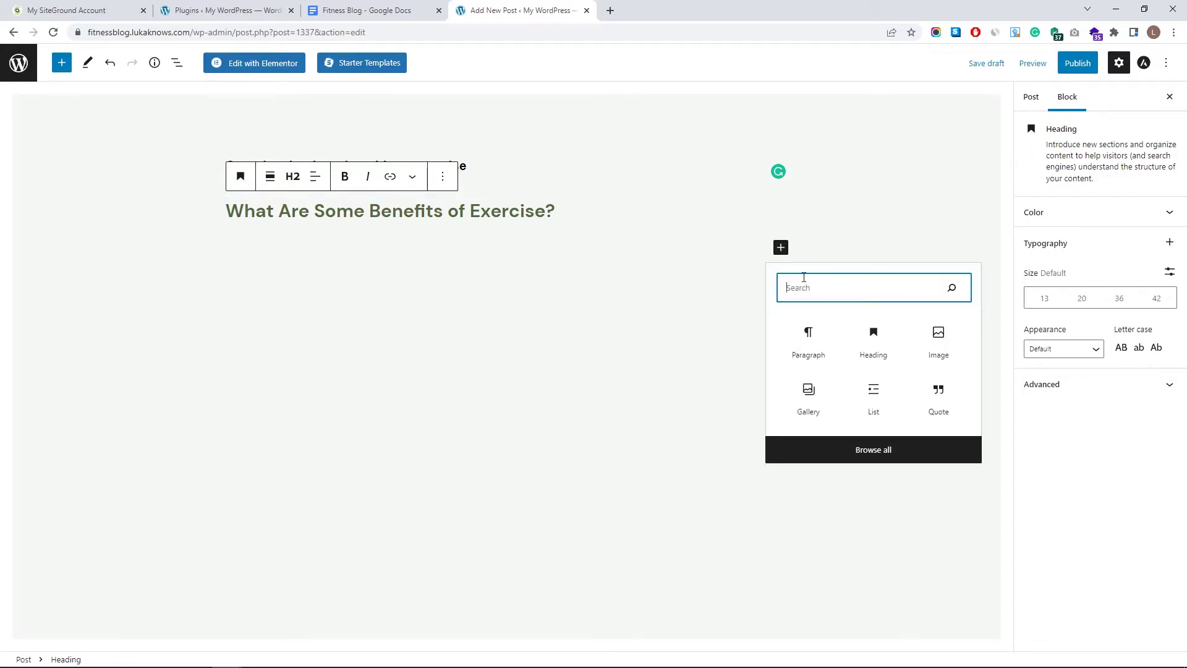
click(389, 6)
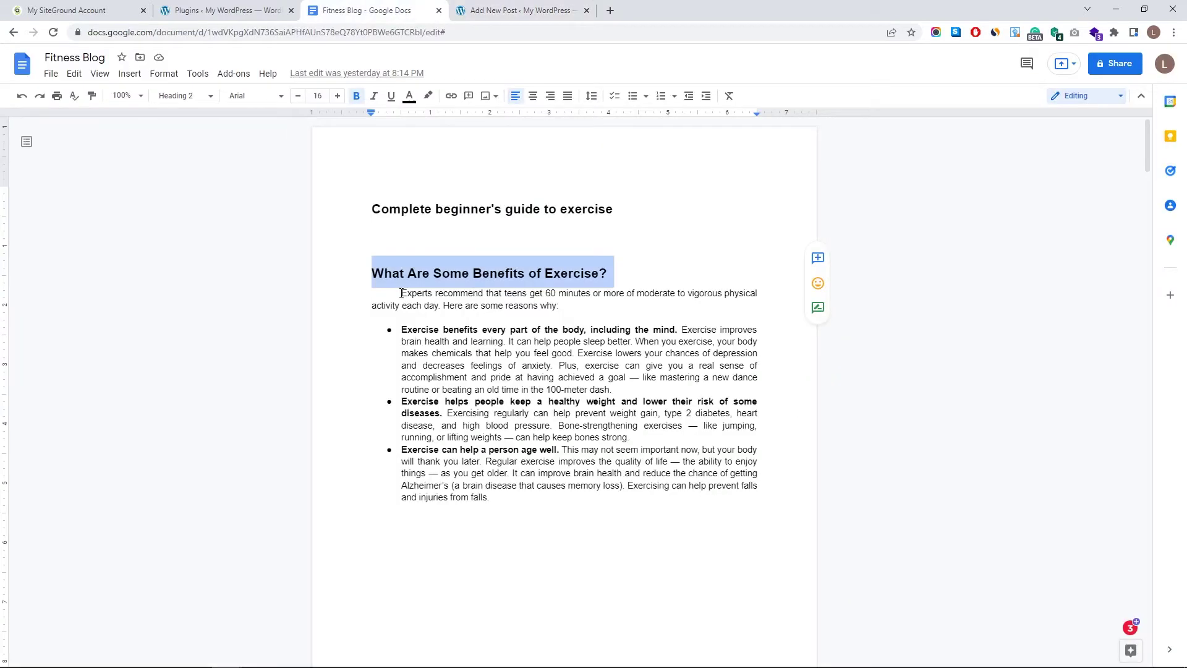
drag(403, 293, 543, 312)
click(484, 11)
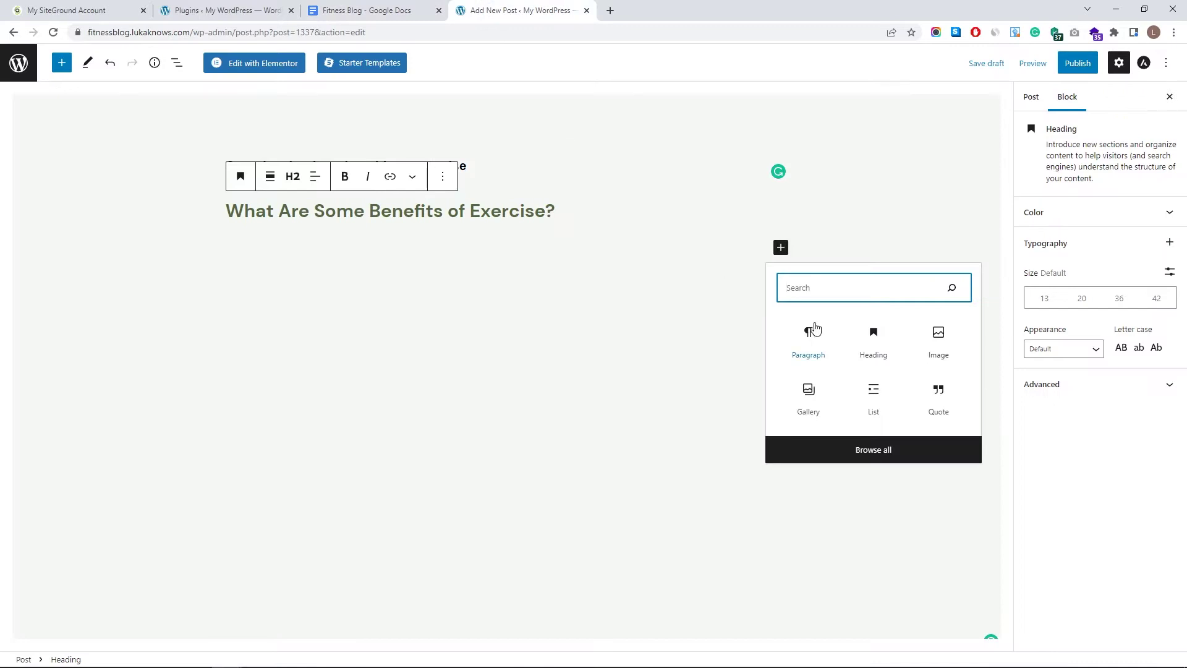
click(789, 334)
text(Experts recommend that teens get 60 minutes or more of moderate to vigorous physical activity each day. Here are some reasons why:)
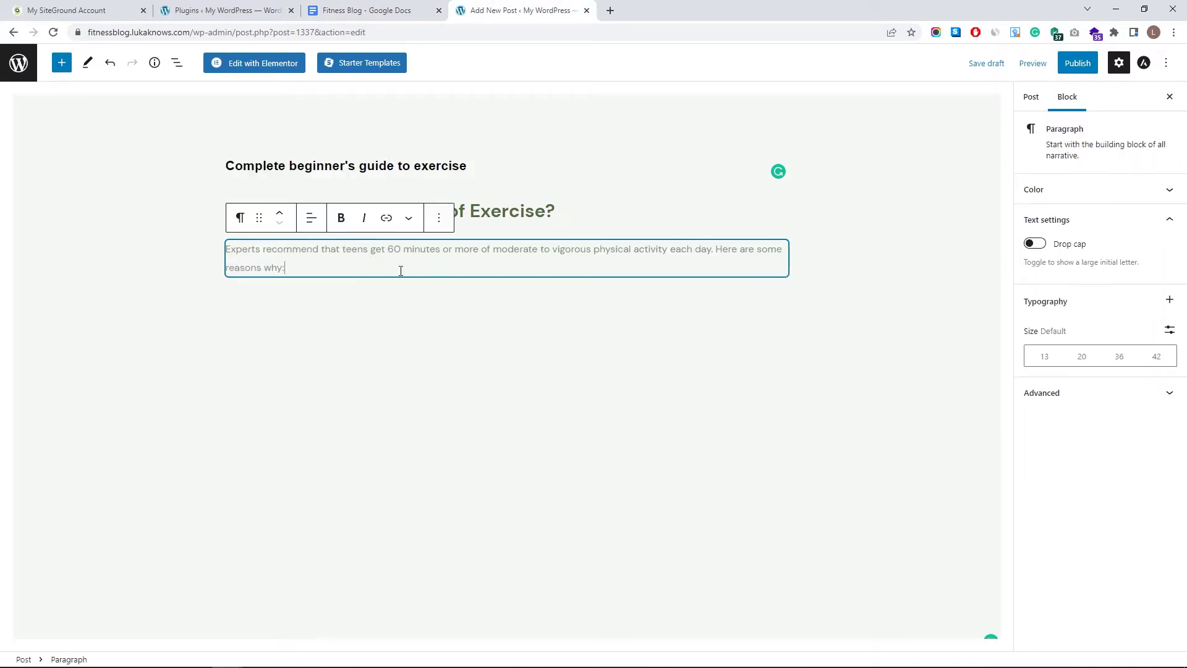
key(Return)
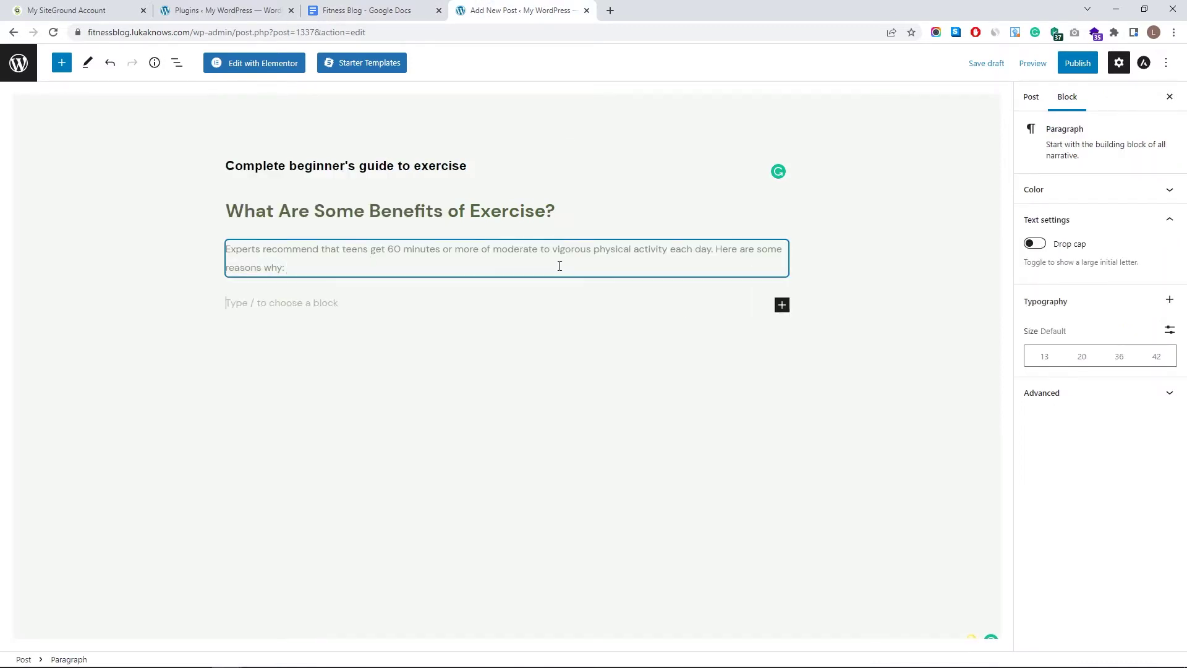
- Paste the three benefit bullet points from the doc into a bulleted List block
click(781, 309)
click(349, 9)
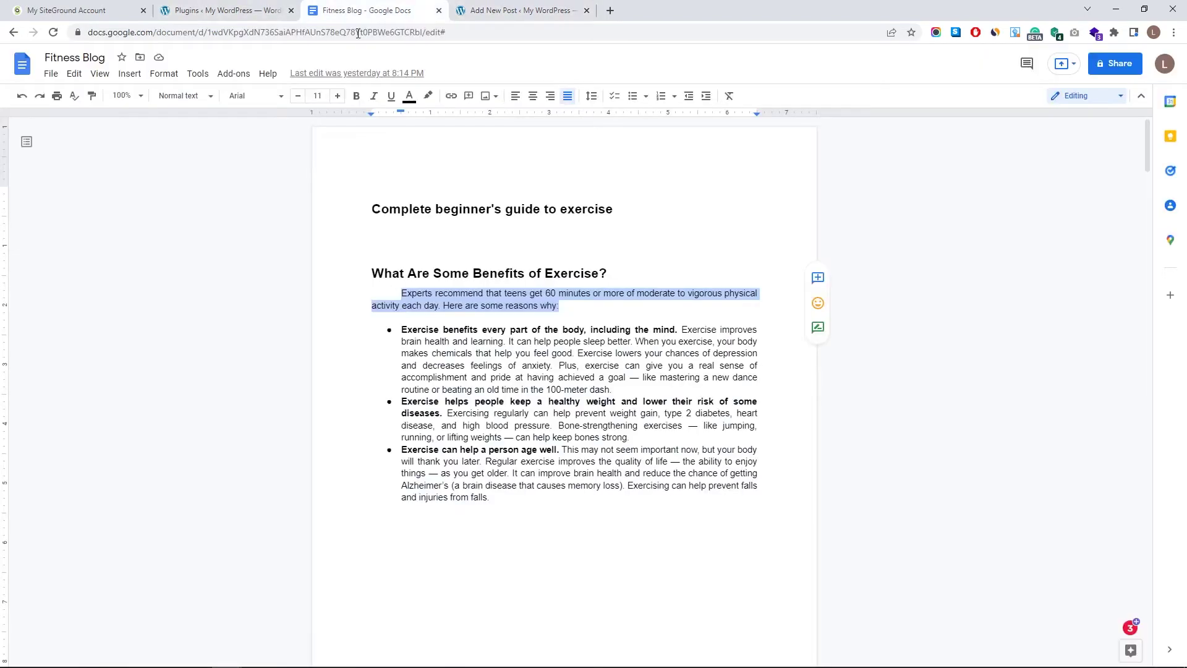
drag(404, 331, 491, 498)
key(ctrl+c)
click(530, 9)
click(874, 450)
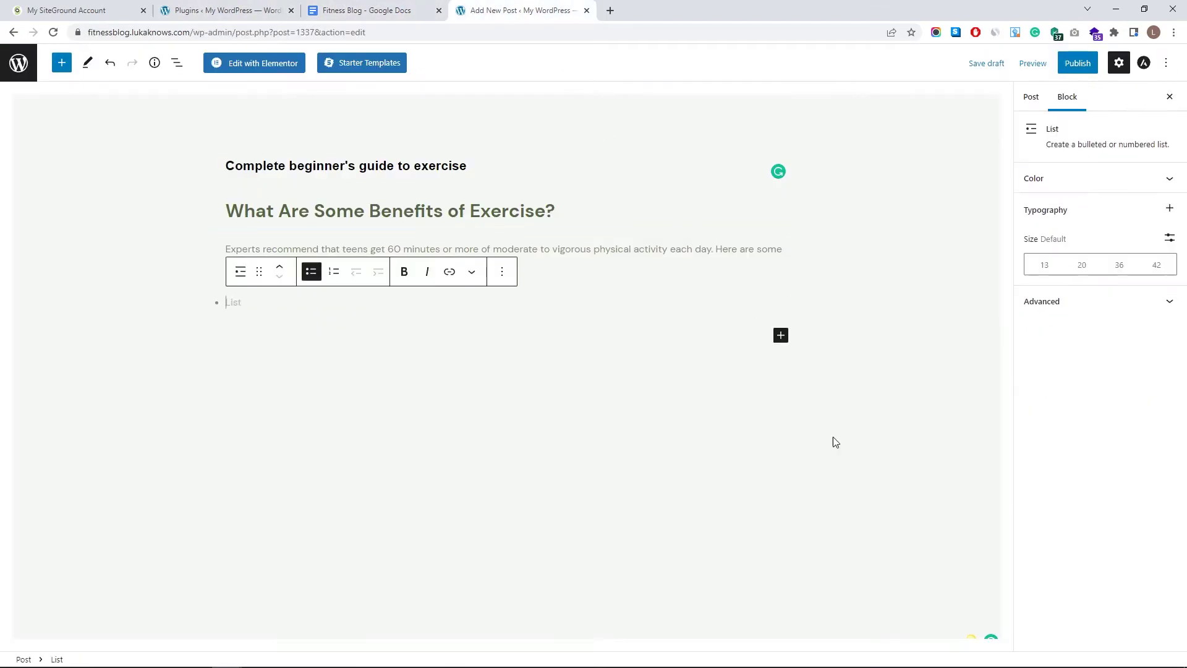
key(ctrl+v)
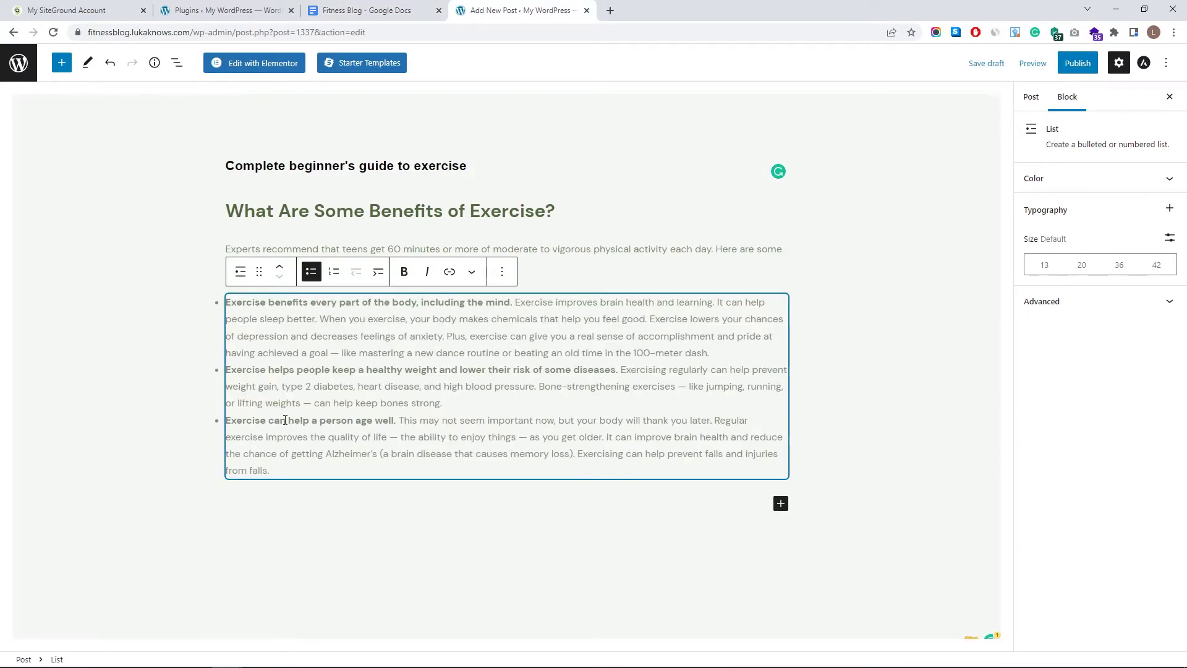
click(367, 10)
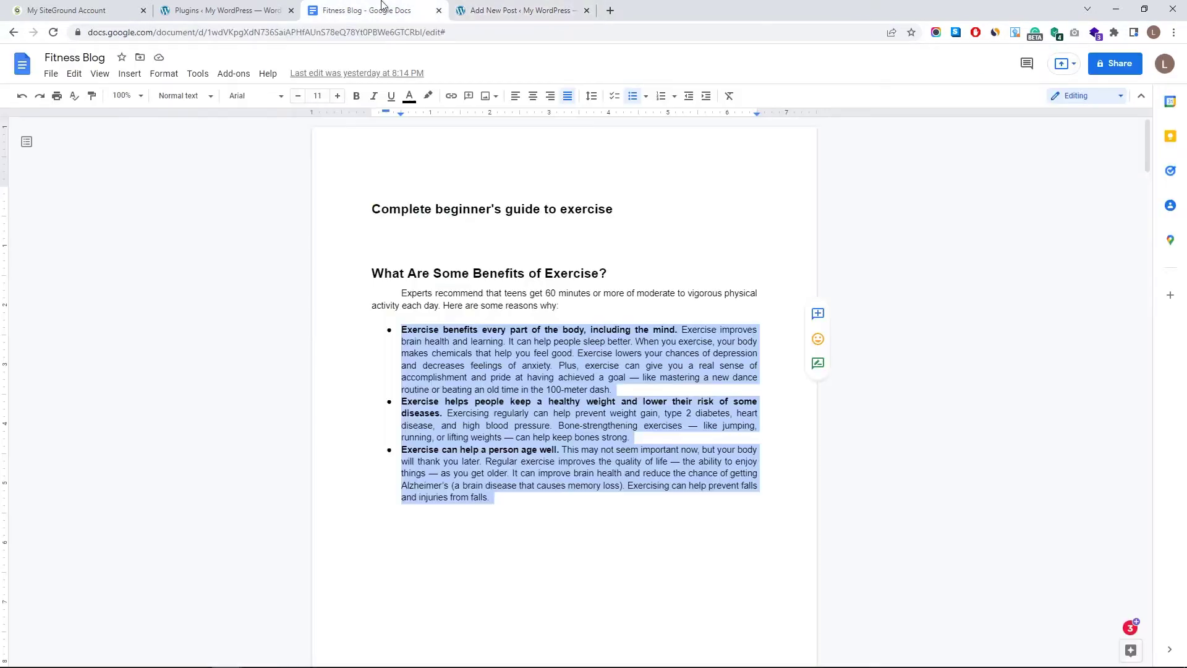
scroll(424, 315, down, 12)
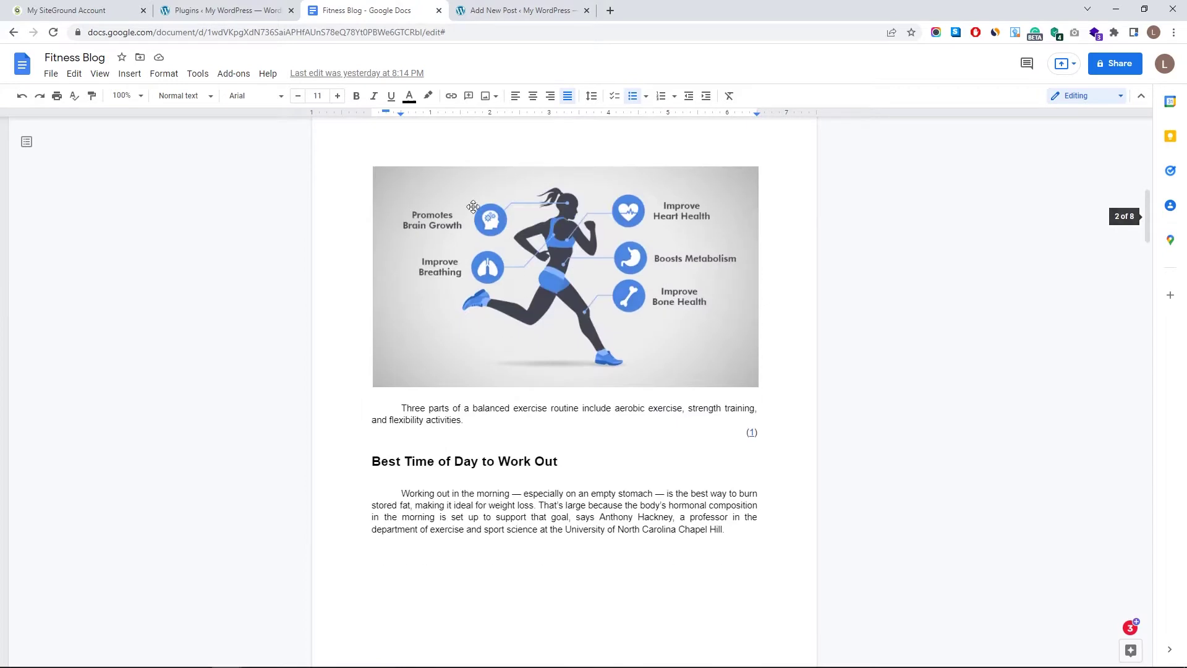
key(ctrl+Tab)
click(780, 503)
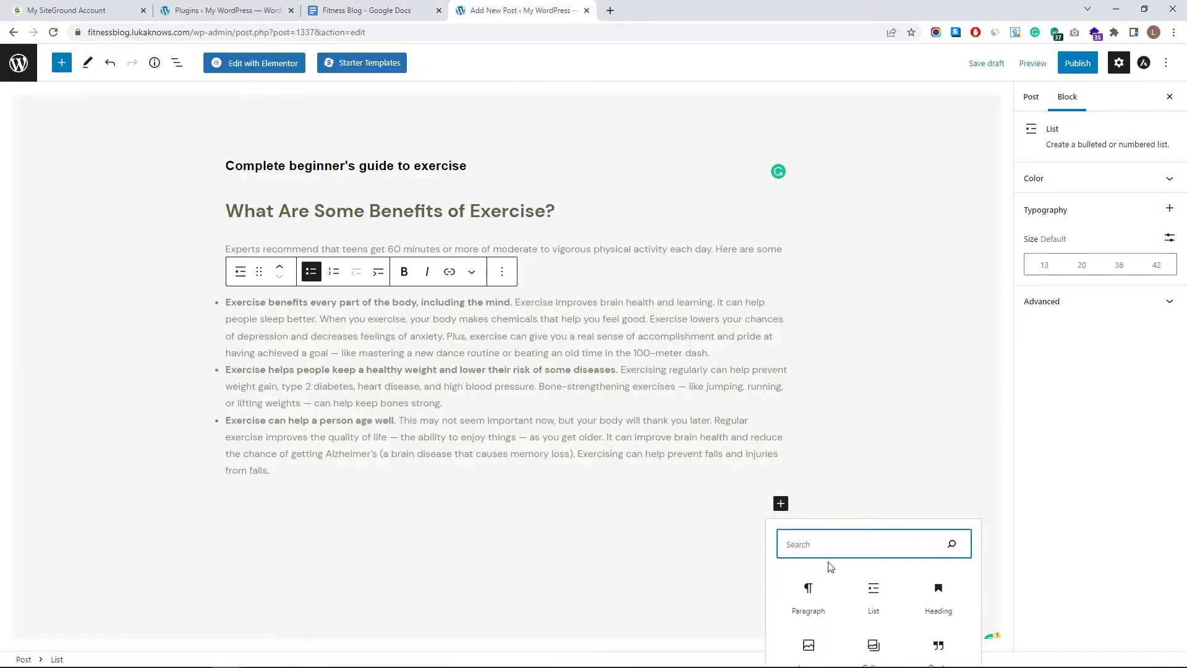
- Add an Image block and upload the cardio and strength benefits infographic from the Blog Post folder
click(803, 643)
click(250, 583)
double_click(502, 165)
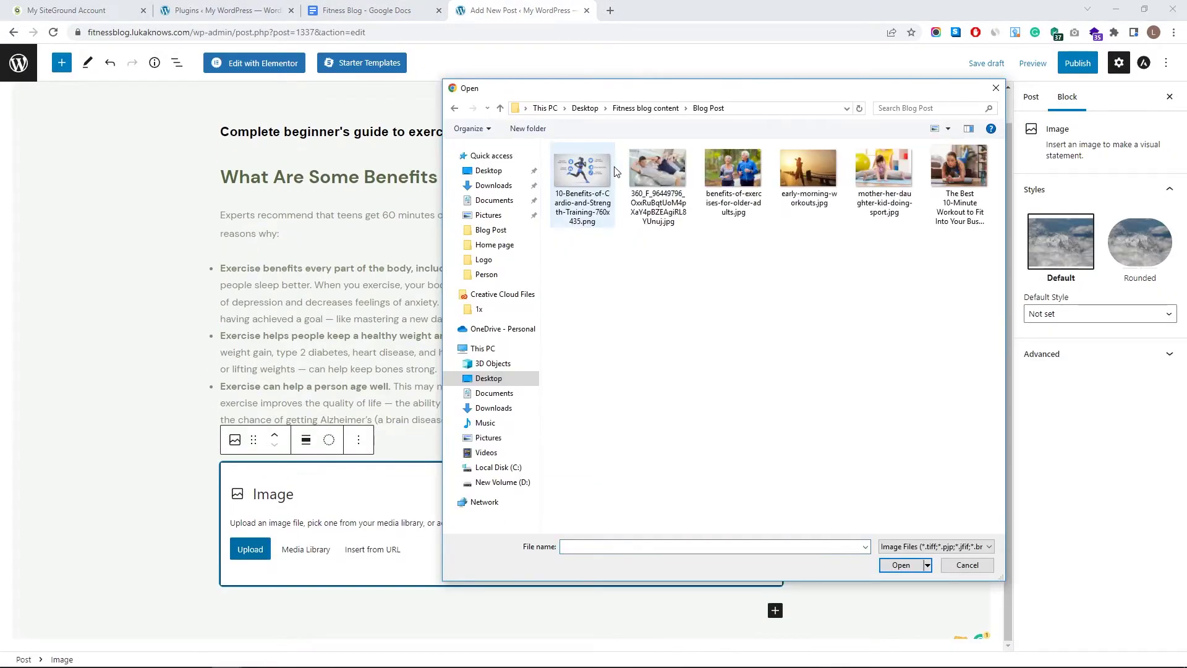
click(583, 180)
click(888, 565)
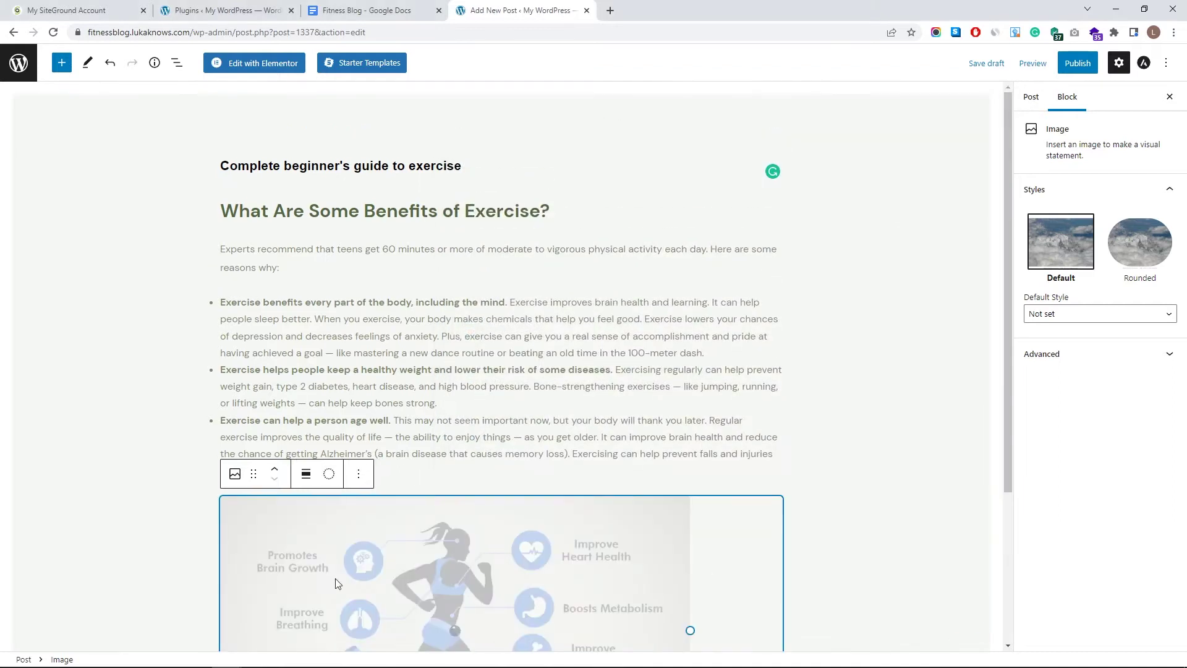
scroll(426, 432, down, 3)
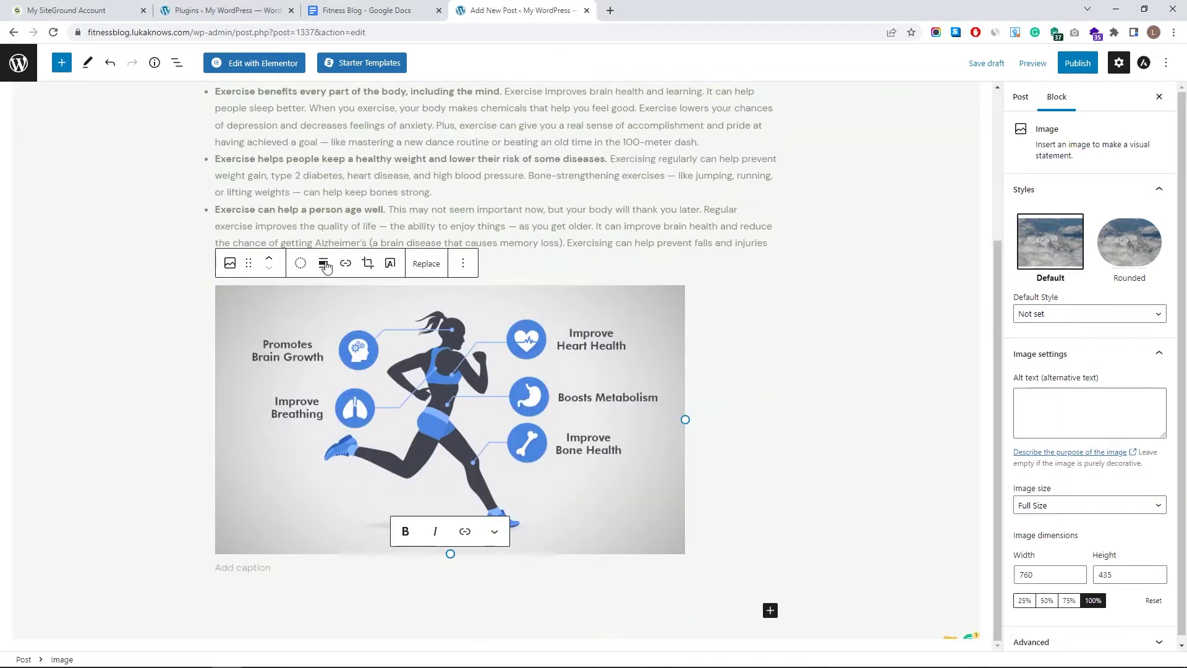
drag(683, 410, 646, 519)
- Keep the infographic at Full Size, reset it to 100% (760 px) and centre it
scroll(777, 453, down, 3)
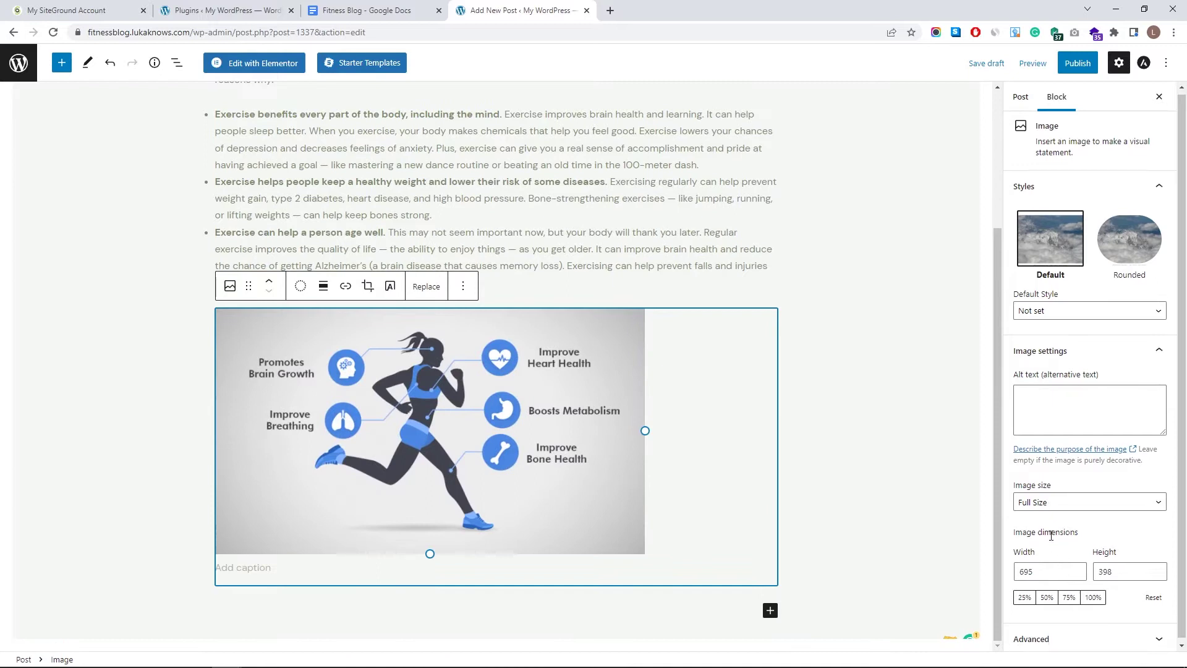
click(1061, 507)
click(1062, 508)
click(1092, 595)
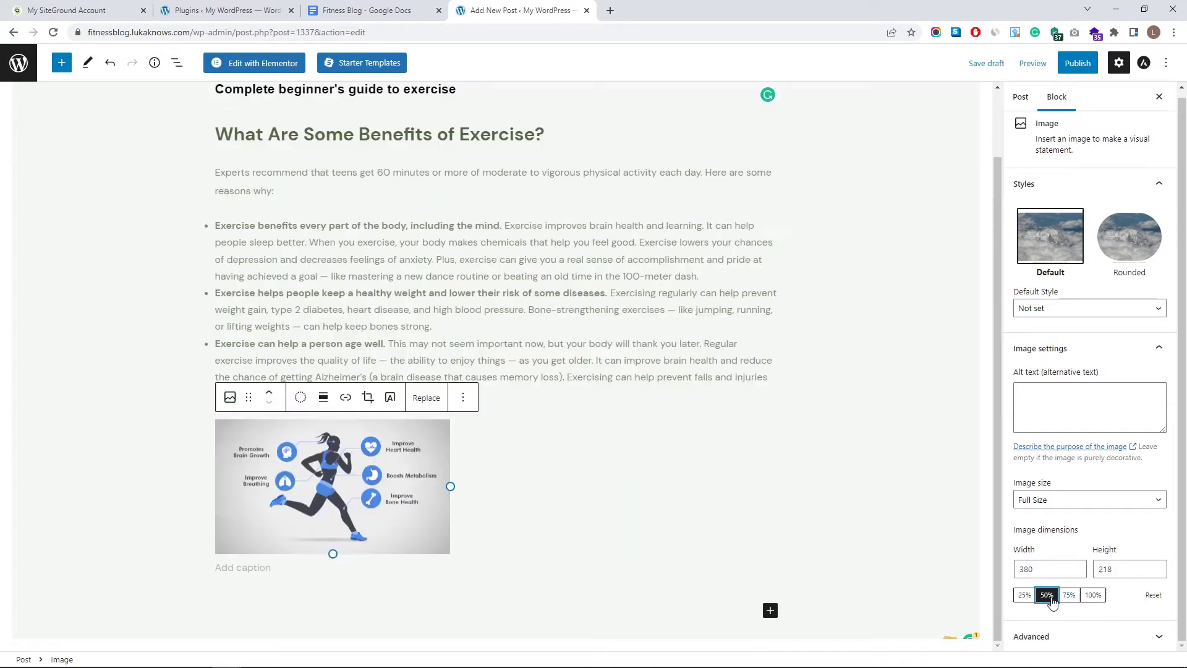
click(1093, 595)
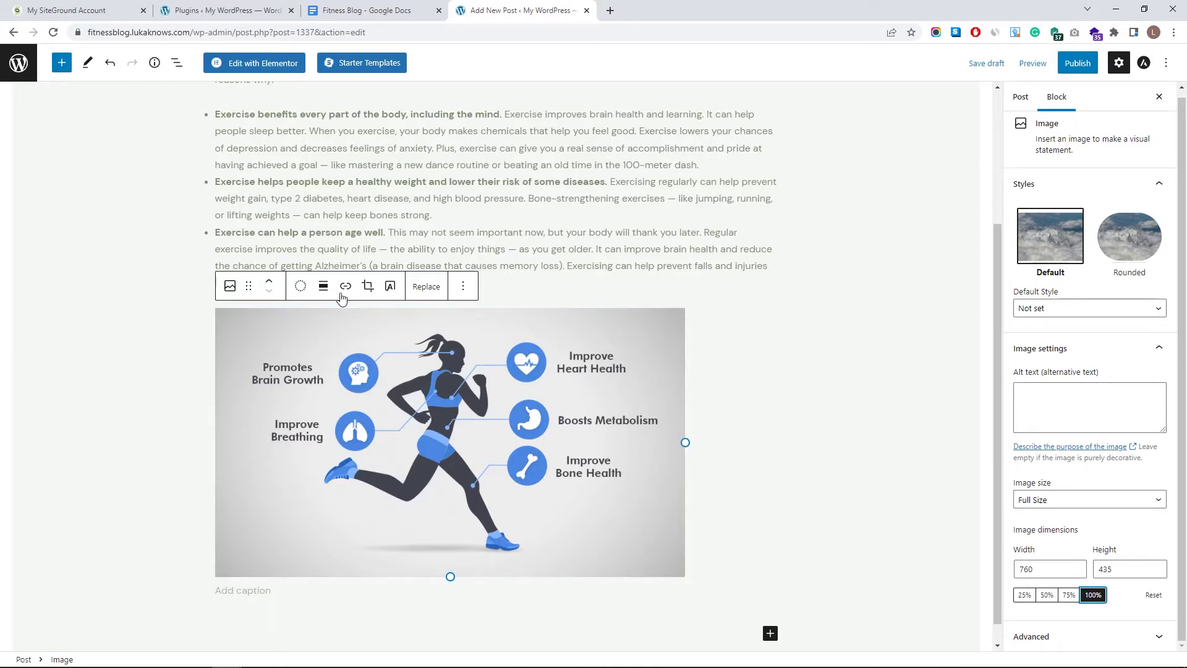
click(321, 286)
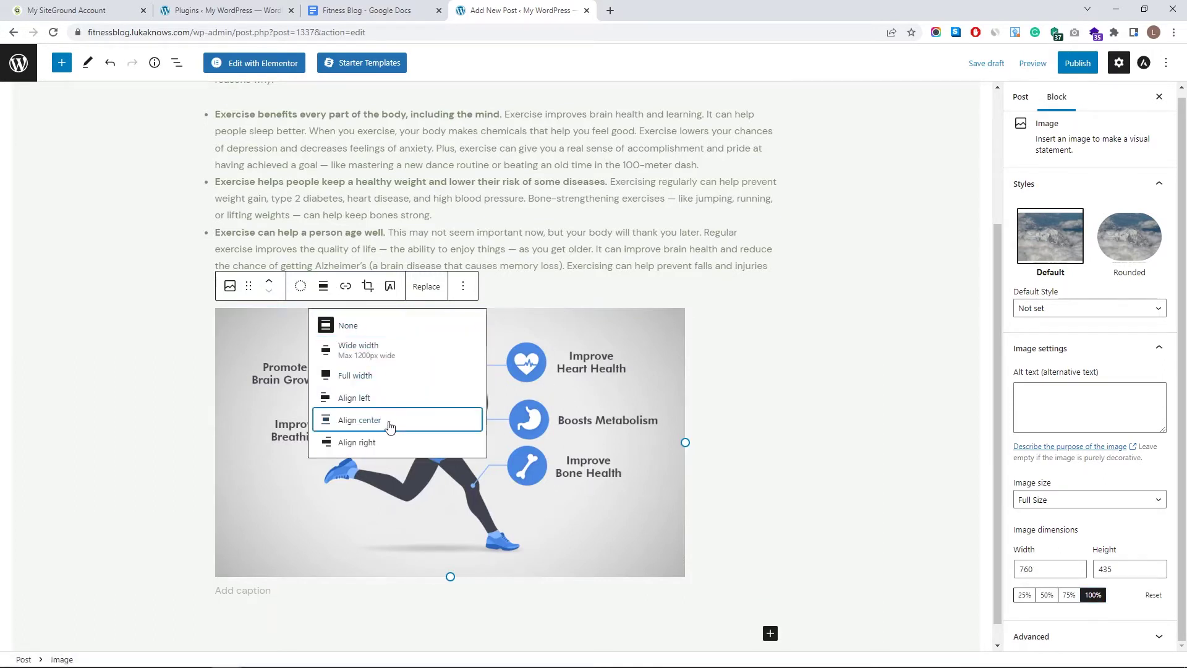
click(386, 418)
click(306, 111)
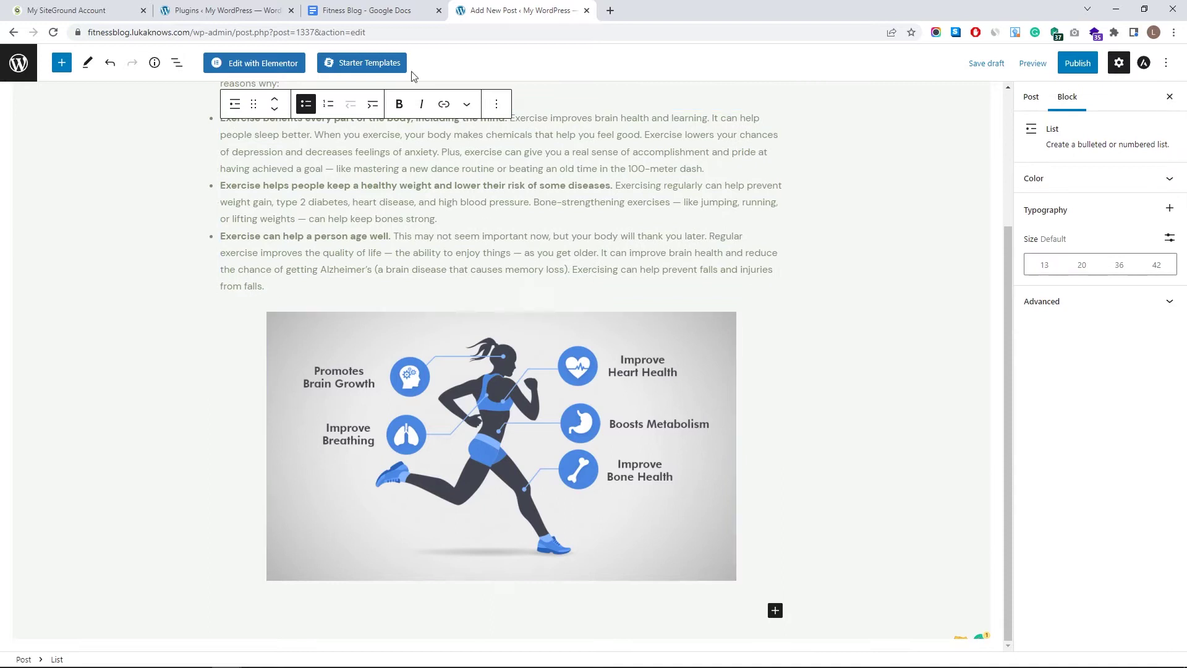
click(359, 10)
scroll(458, 238, down, 20)
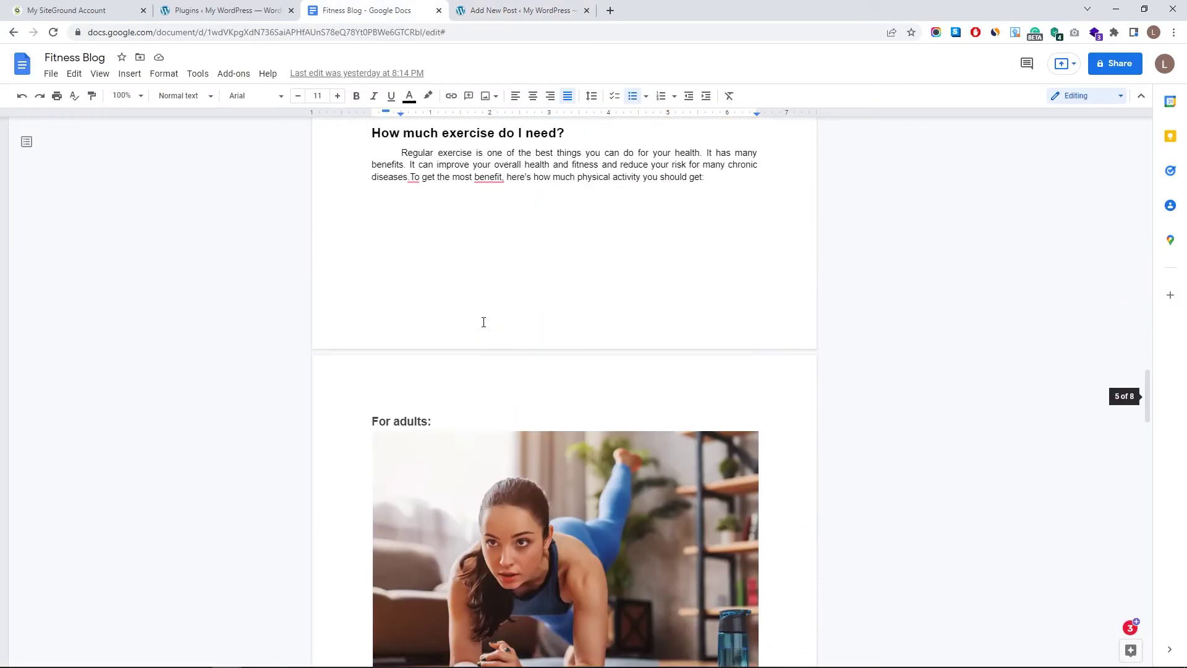
scroll(483, 322, down, 11)
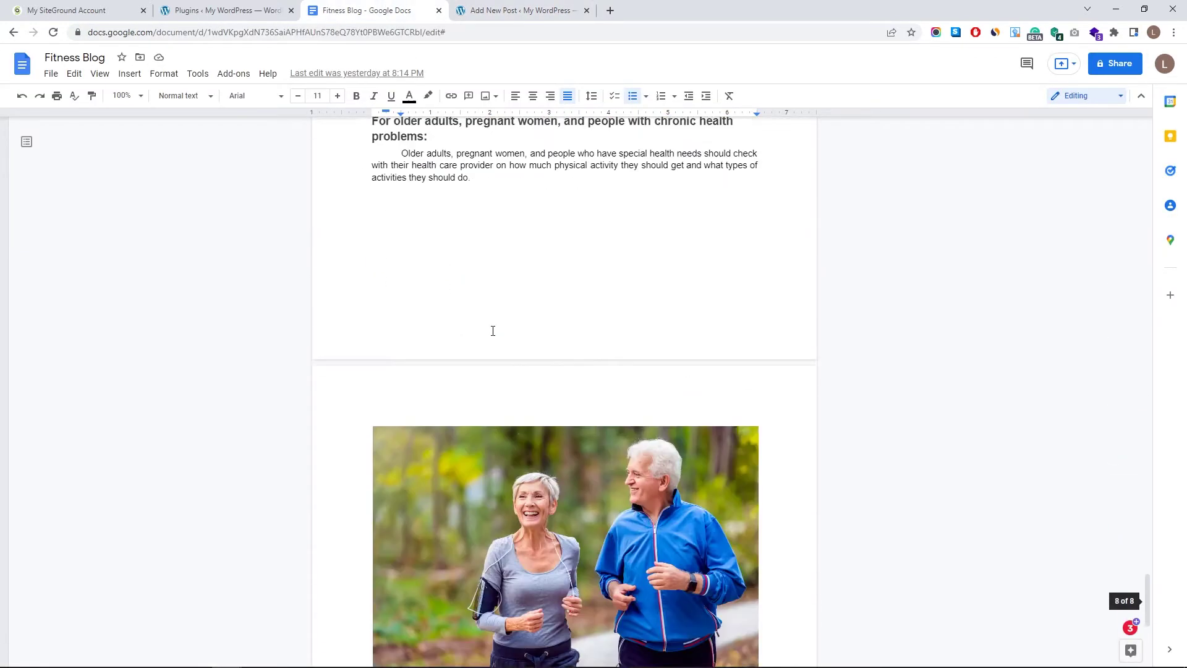
scroll(511, 198, up, 20)
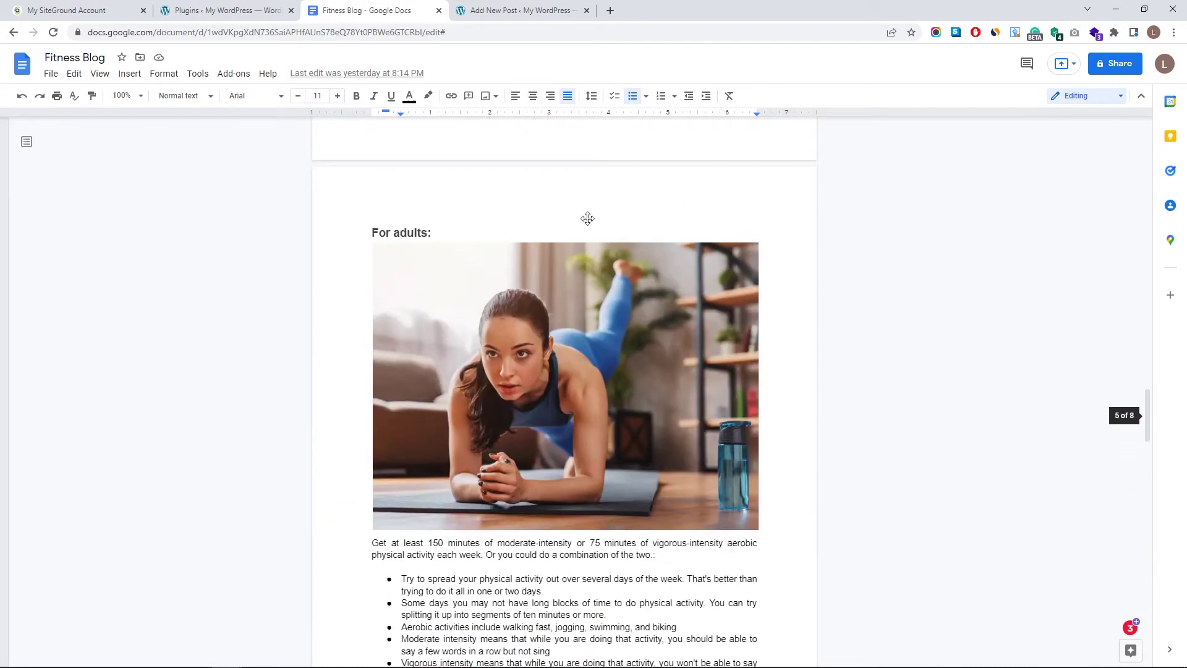
click(523, 10)
key(ctrl+shift+Tab)
scroll(456, 332, up, 15)
scroll(458, 333, up, 5)
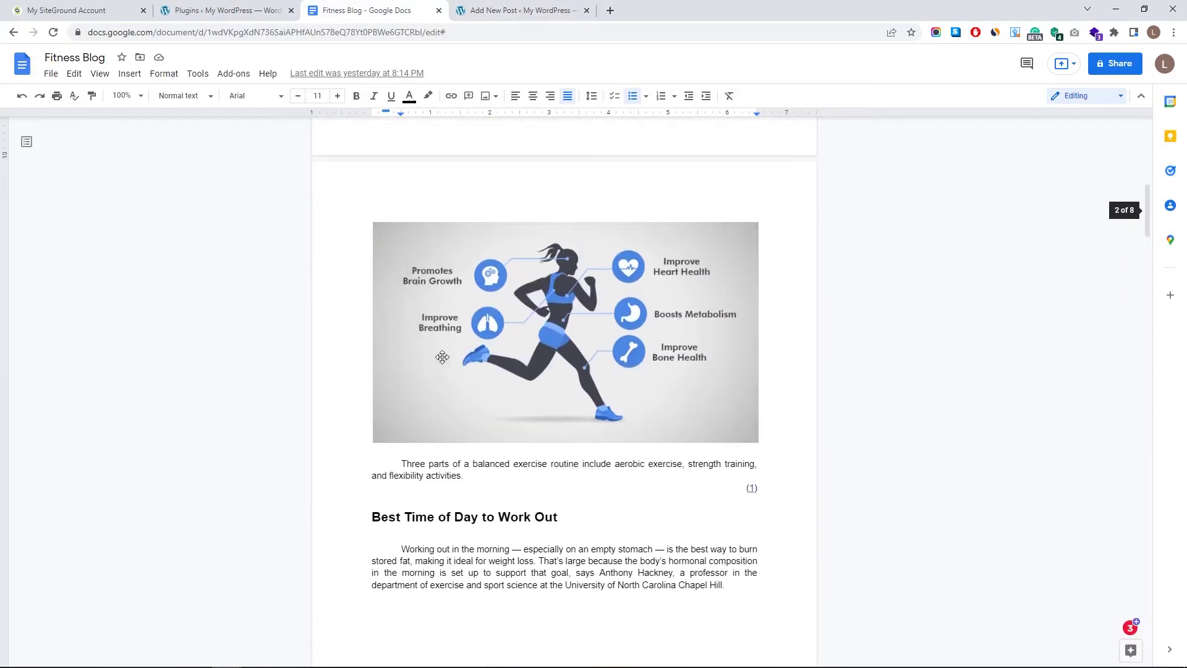
drag(373, 523, 507, 380)
scroll(549, 487, down, 12)
scroll(564, 423, down, 10)
scroll(564, 423, down, 20)
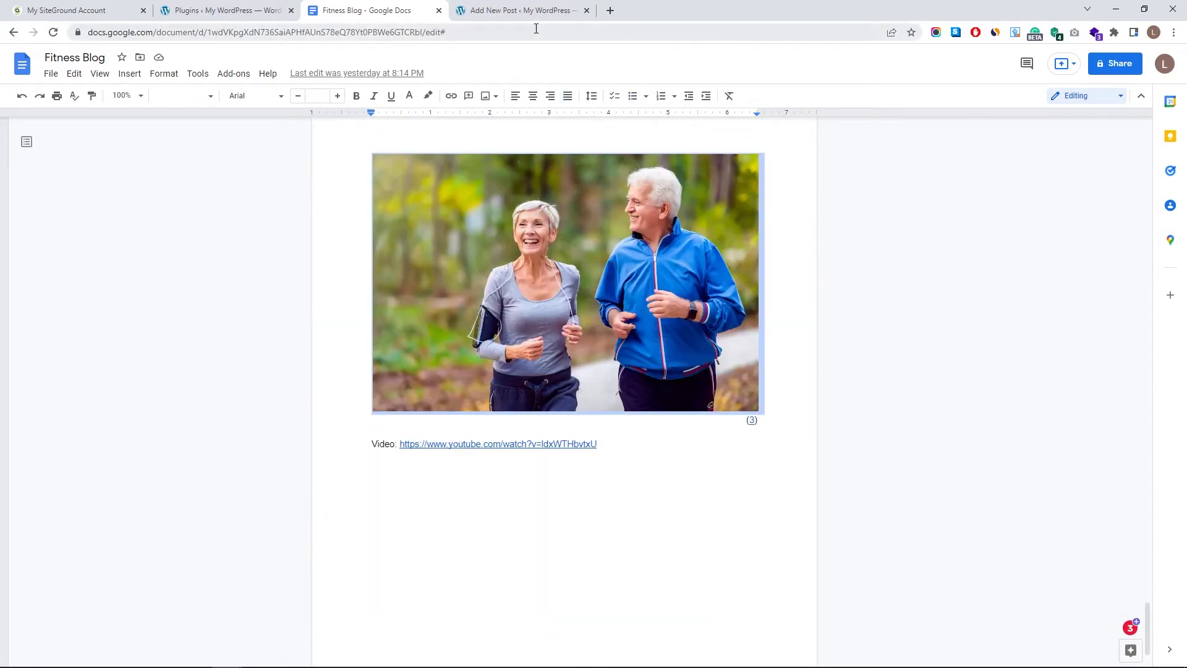
click(522, 10)
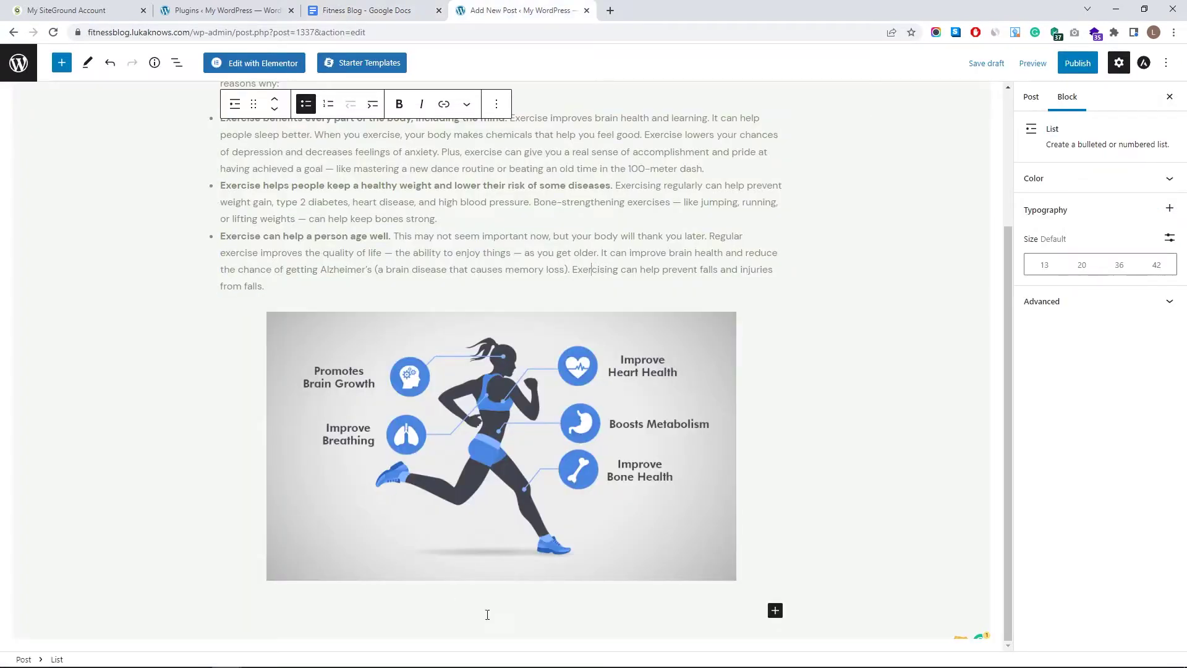
- Paste the remaining guide sections into a new paragraph below the image
click(775, 611)
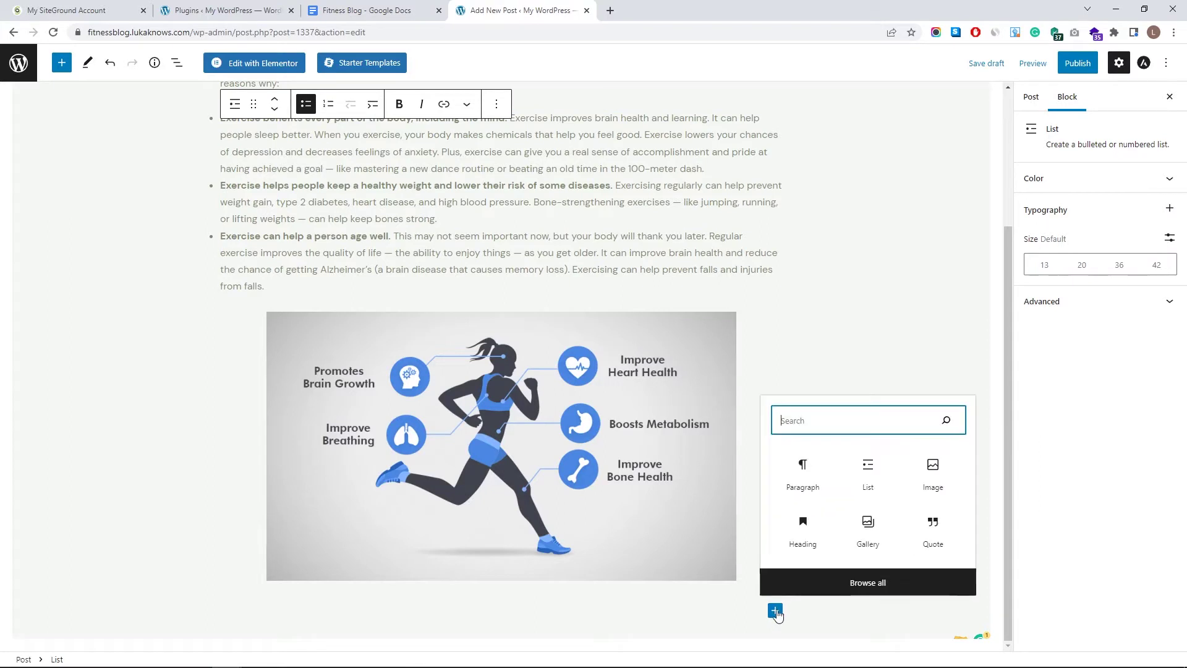
click(795, 485)
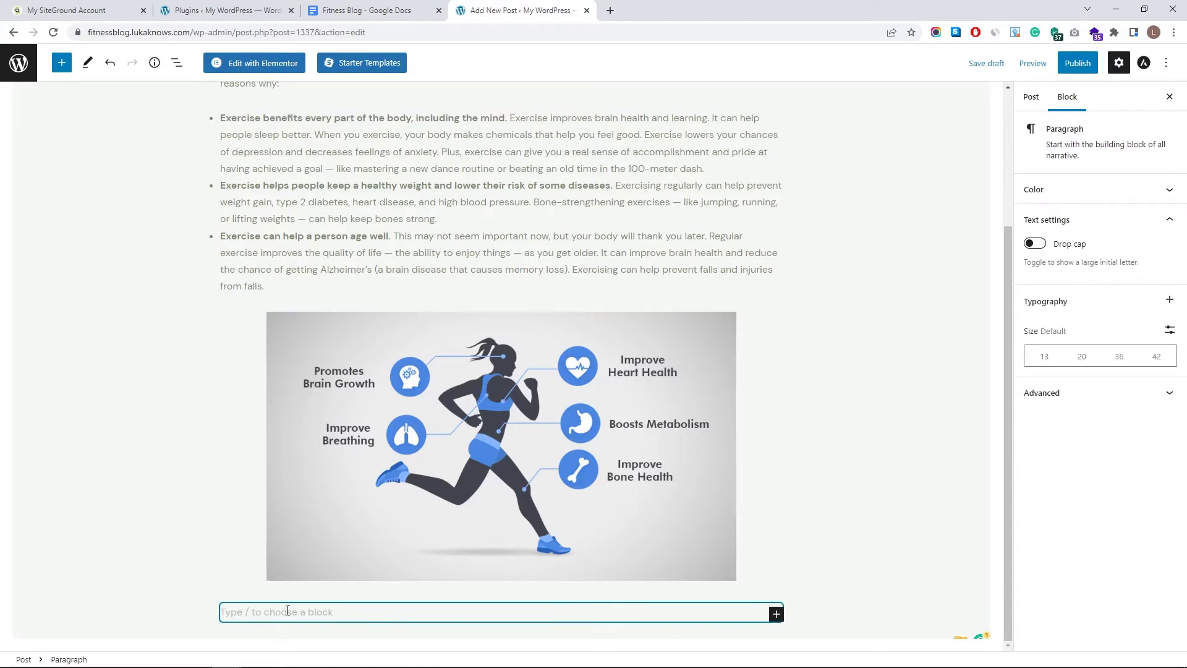
key(ctrl+v)
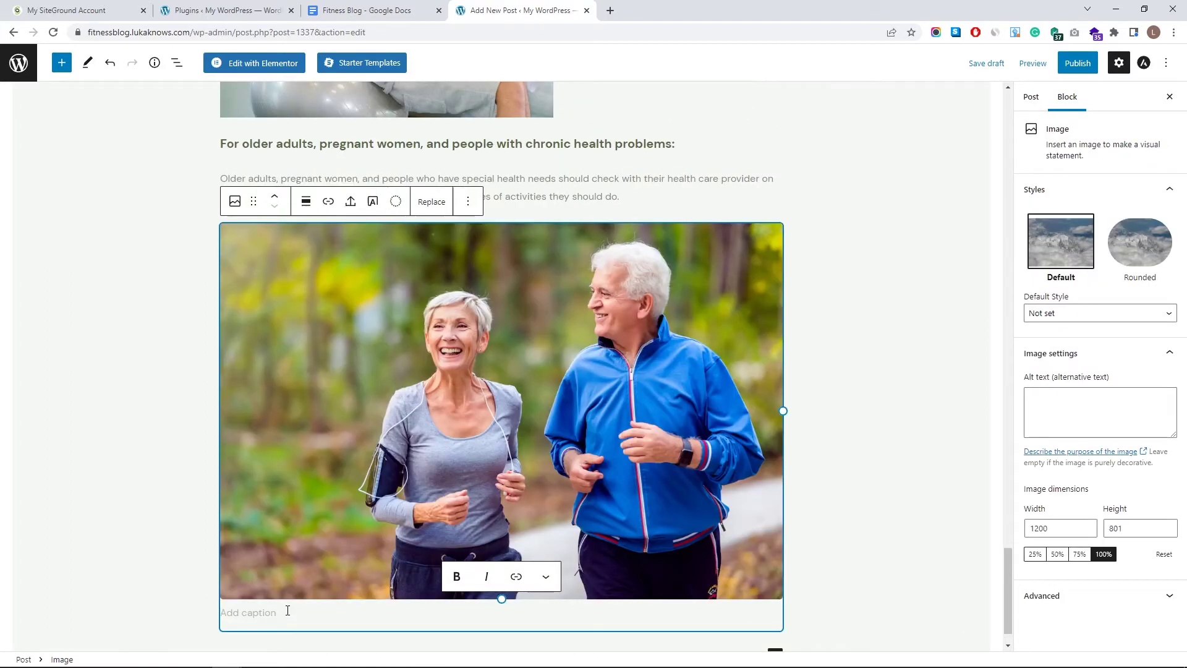
scroll(340, 524, up, 15)
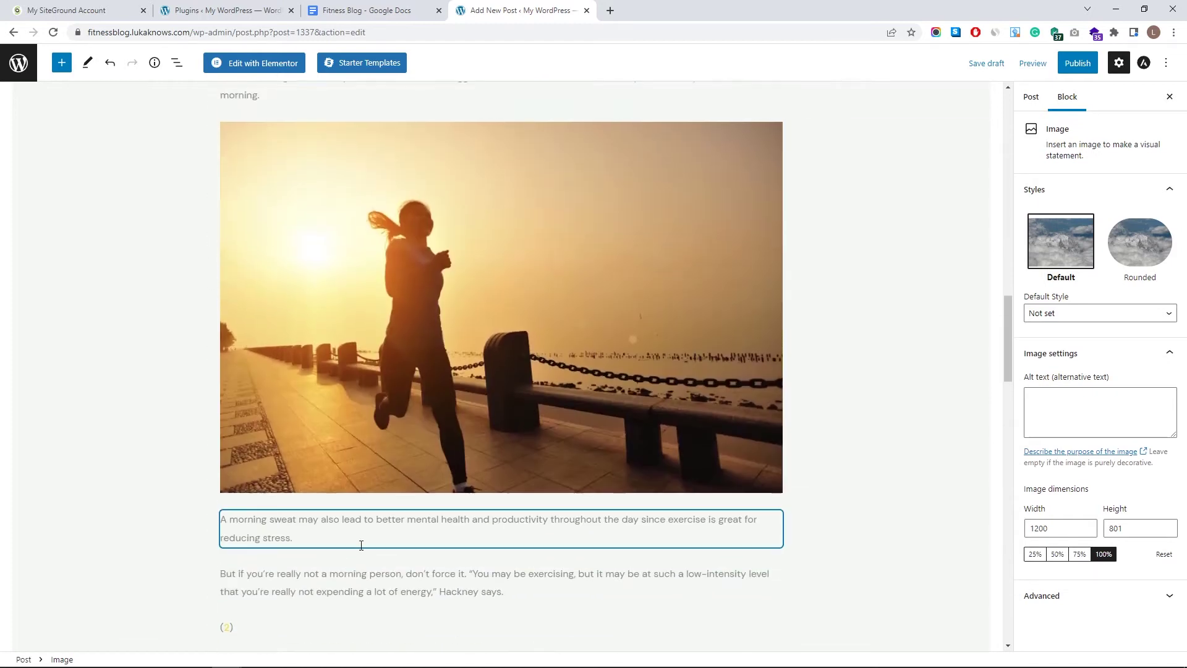
scroll(395, 513, up, 4)
scroll(376, 518, down, 17)
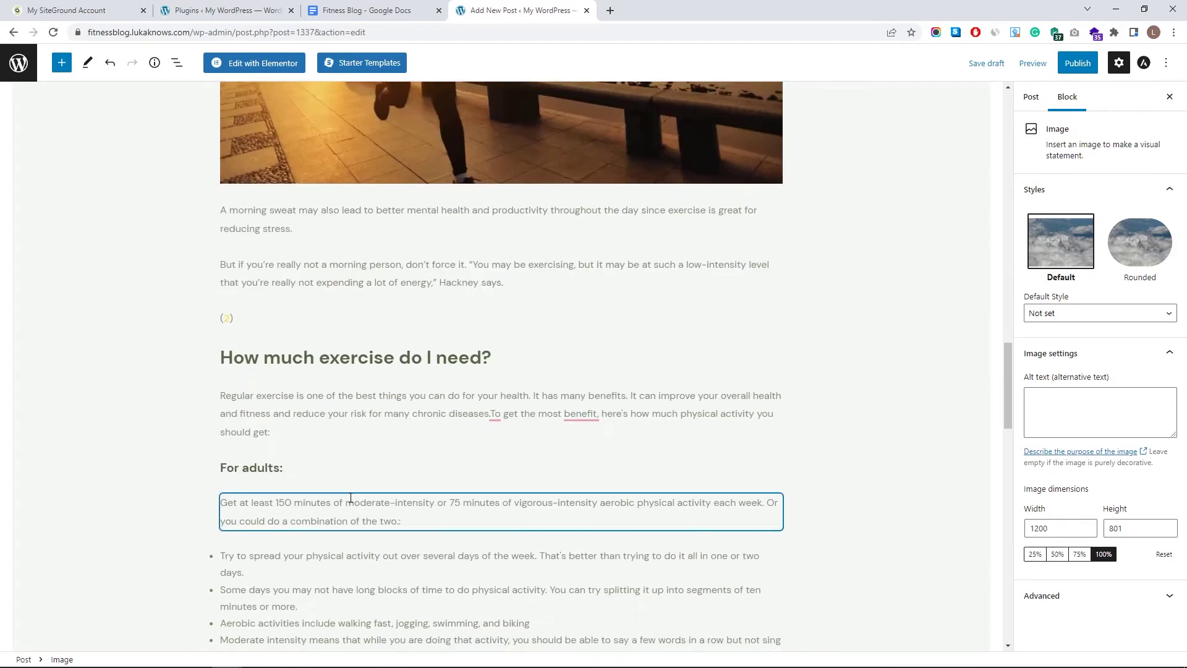
click(260, 317)
scroll(507, 449, up, 15)
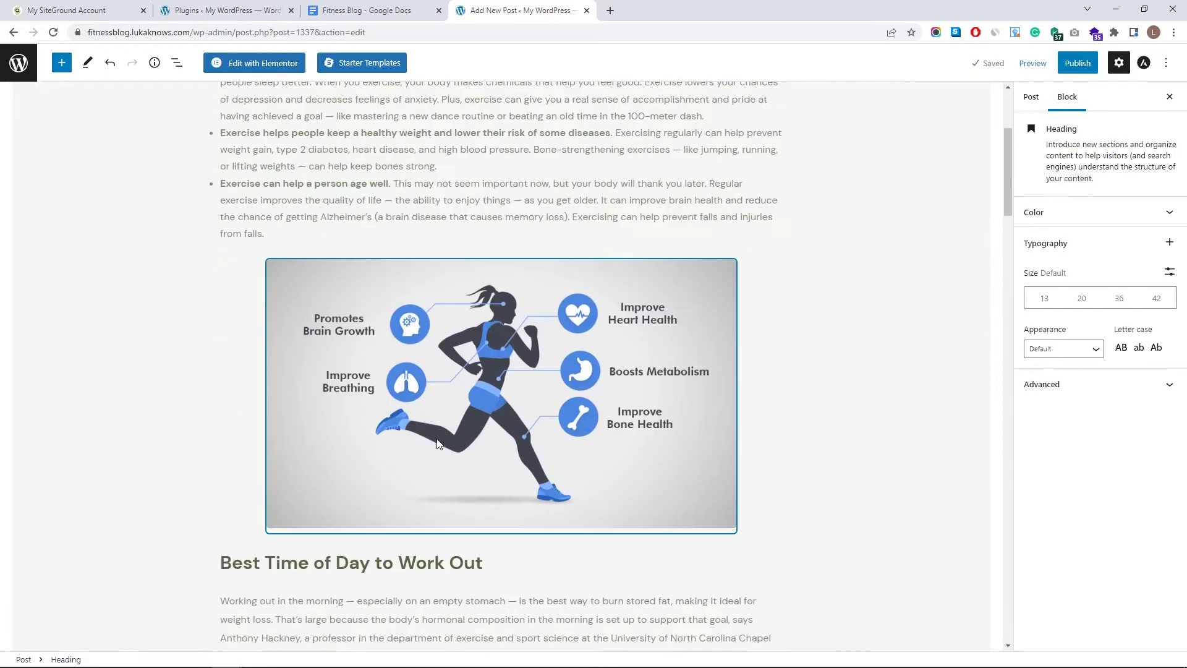
scroll(438, 443, down, 9)
- Shrink the alarm-clock photo to 709×398 and centre it
click(501, 317)
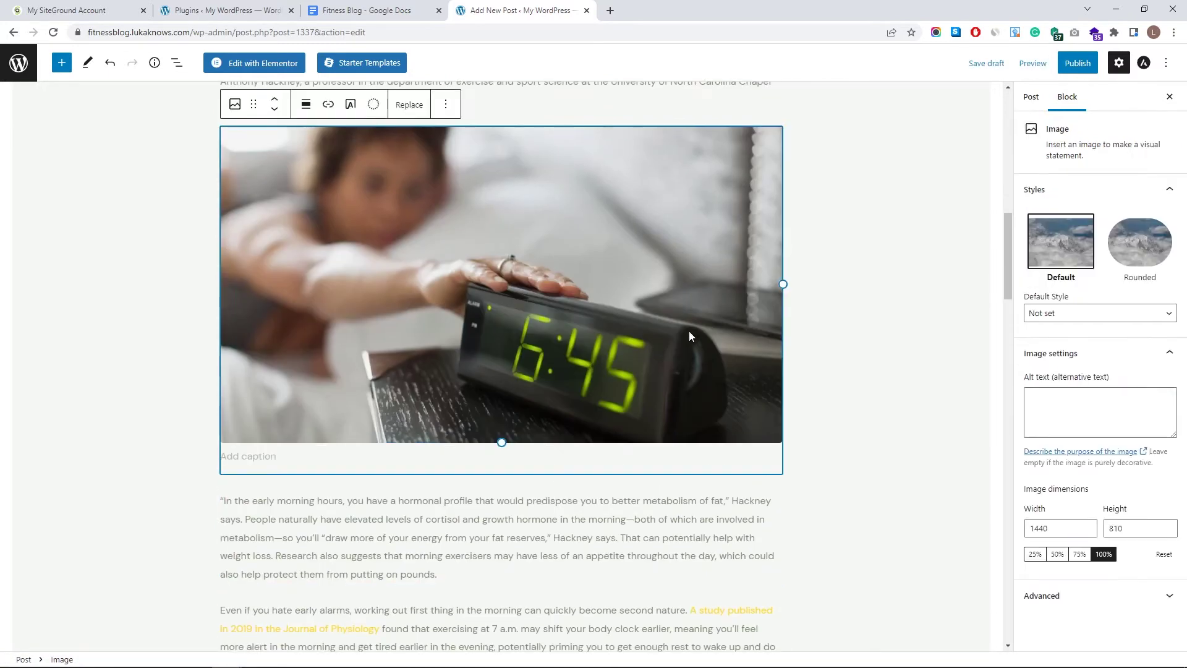
drag(781, 284, 659, 248)
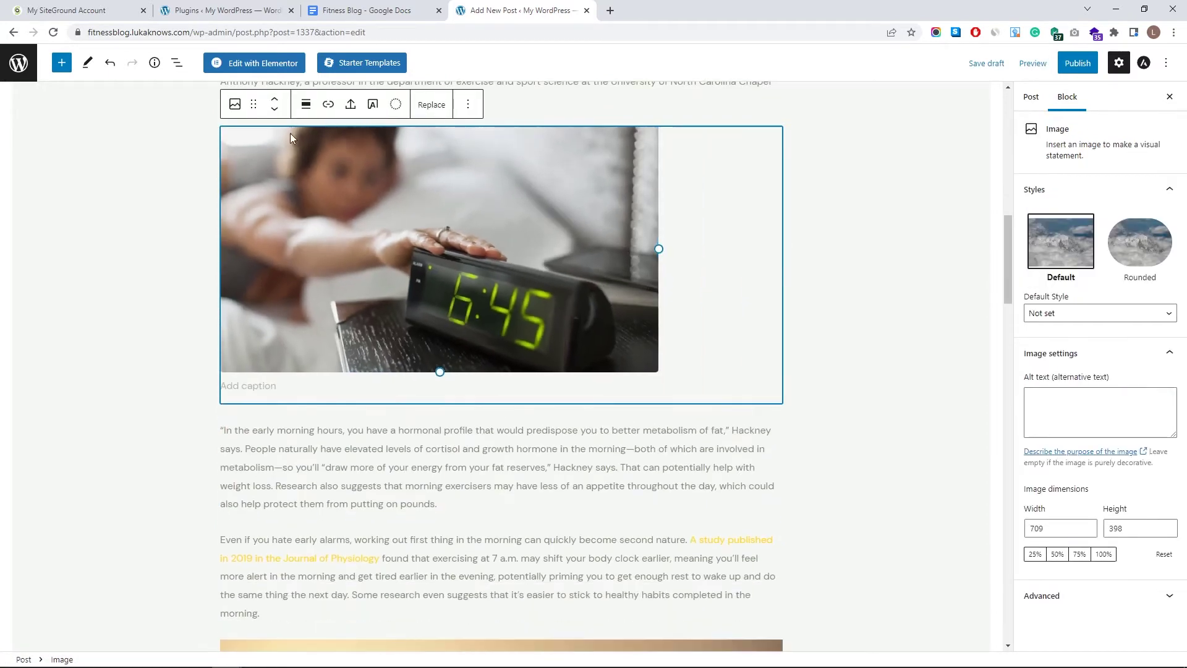
click(305, 104)
click(370, 248)
scroll(470, 293, down, 9)
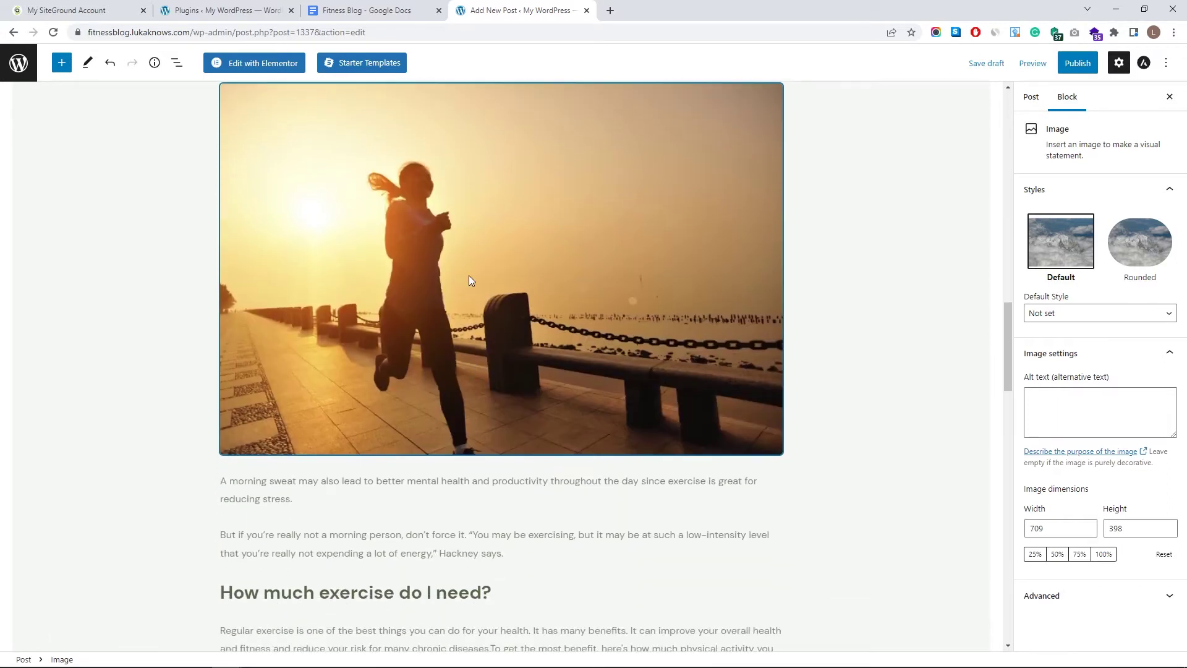
- Shrink the sunset runner photo to about 632×417 and the older-adults photo to 633×422
click(317, 130)
drag(783, 269, 611, 212)
click(305, 105)
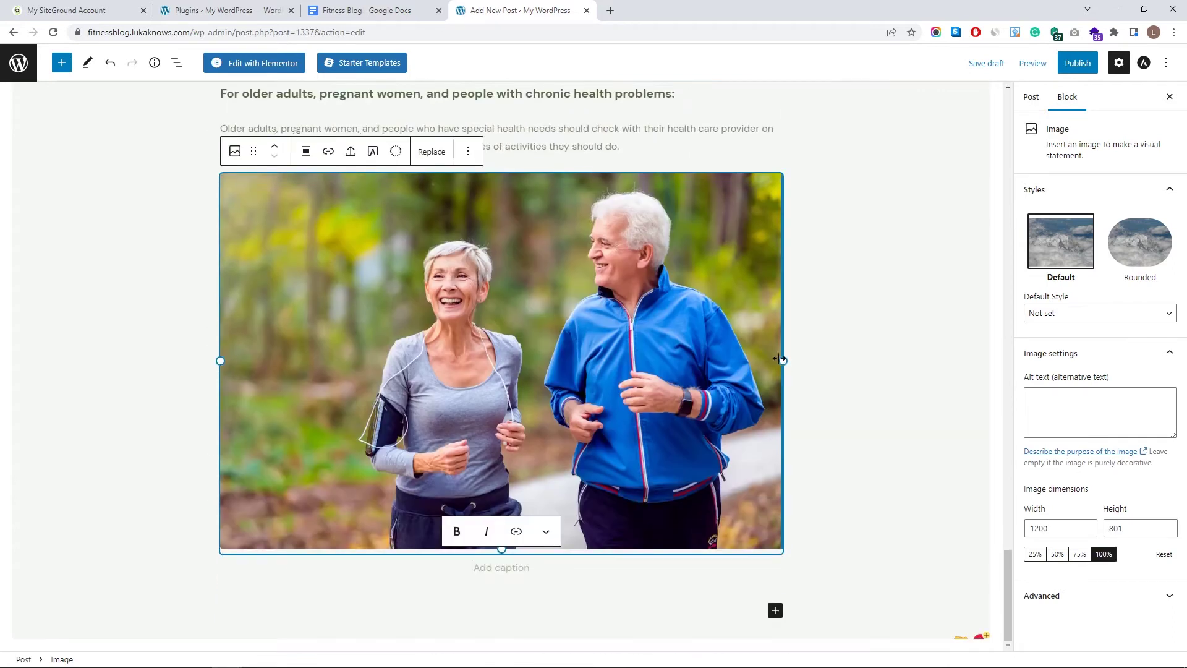
drag(783, 360, 649, 360)
scroll(495, 402, up, 20)
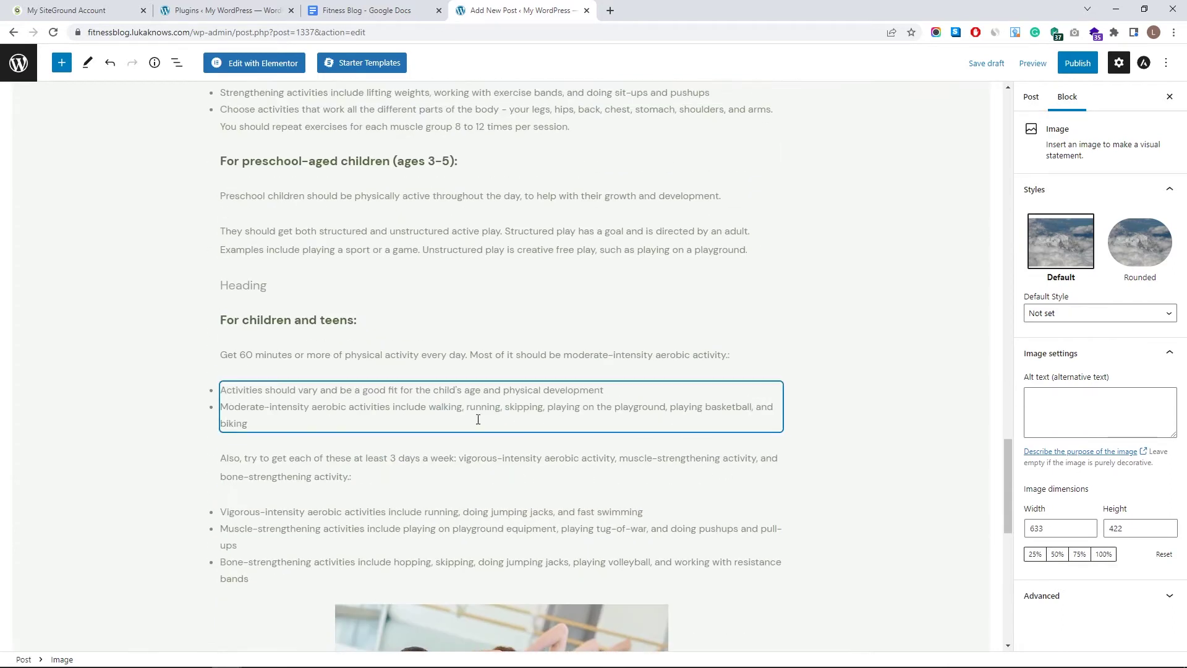
scroll(374, 408, up, 12)
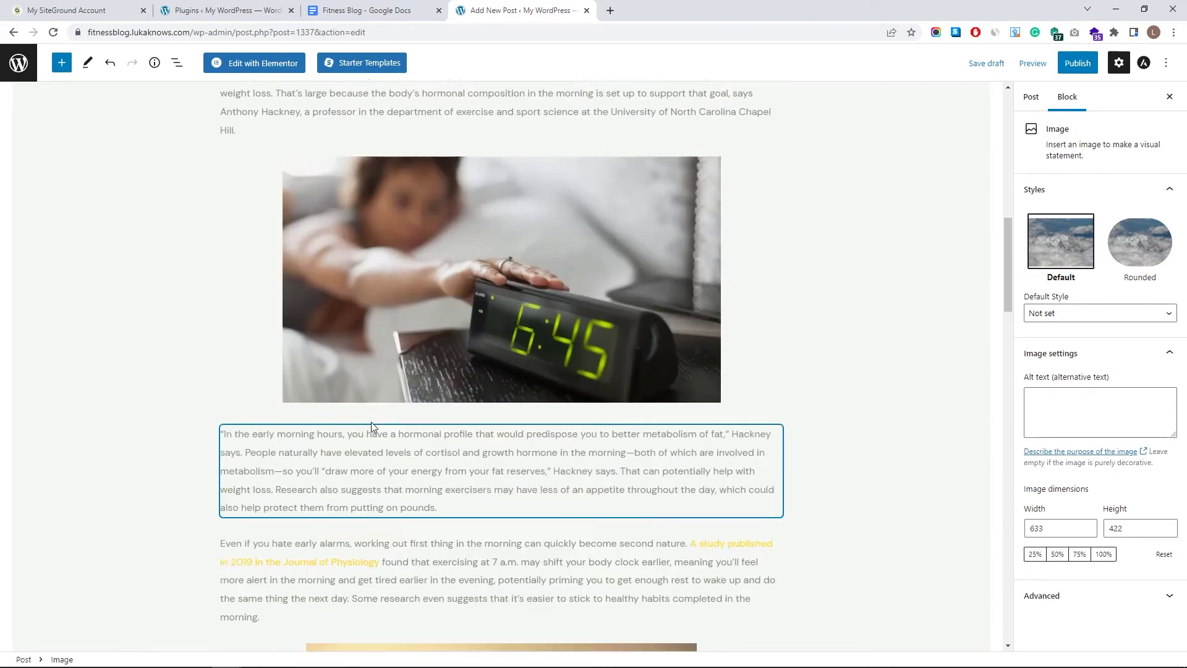
scroll(376, 373, down, 5)
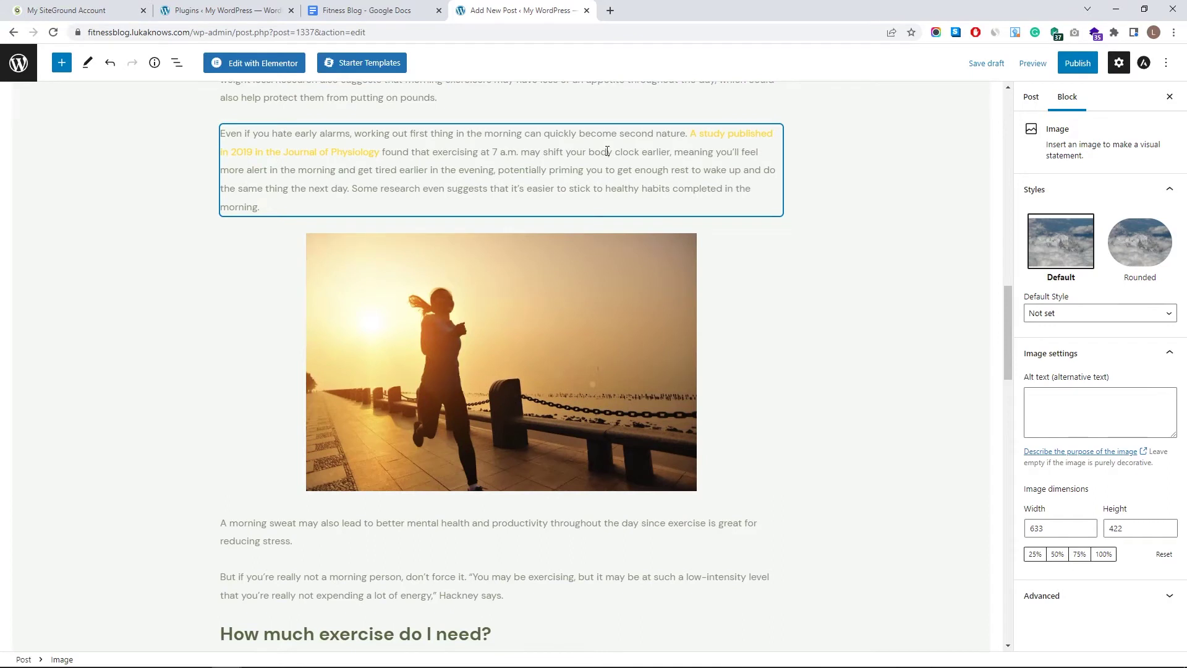
click(742, 135)
scroll(600, 276, up, 10)
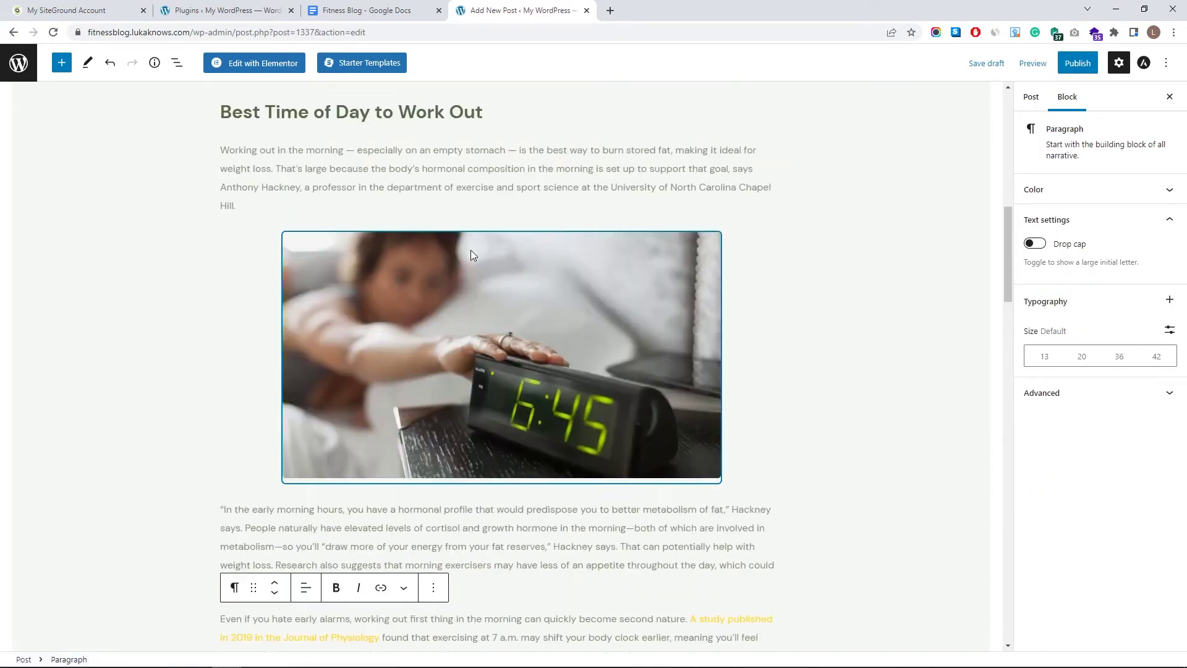
scroll(469, 263, up, 5)
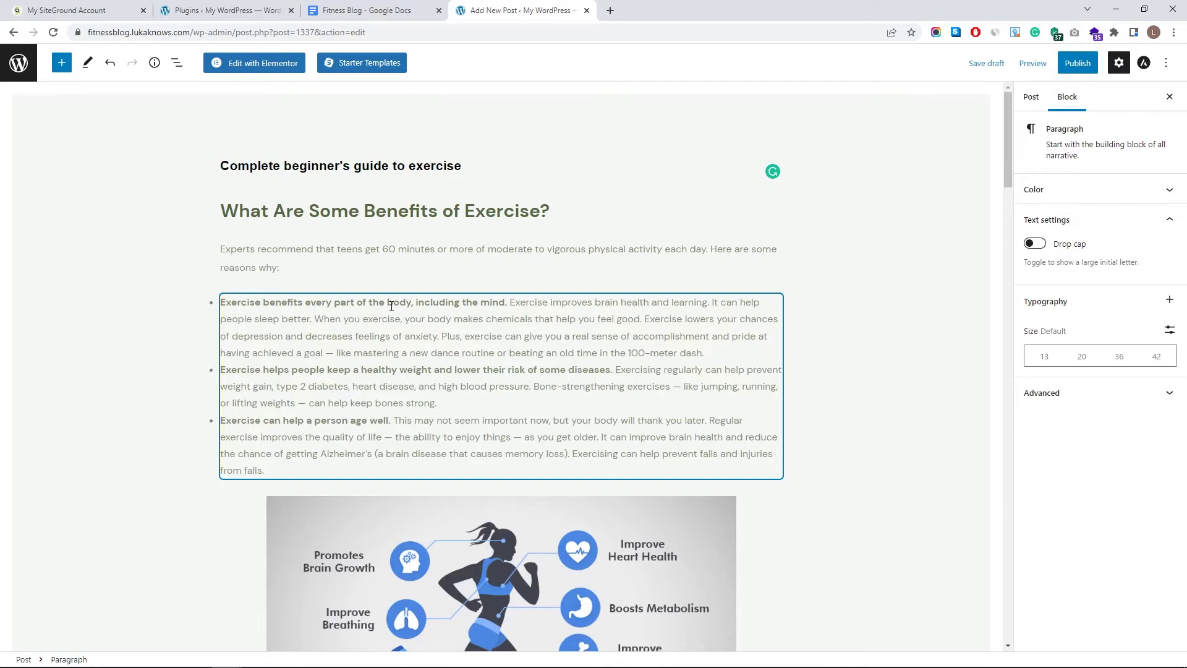
- Select a phrase in the Best Time paragraph and cancel adding a link to it
drag(388, 303, 493, 303)
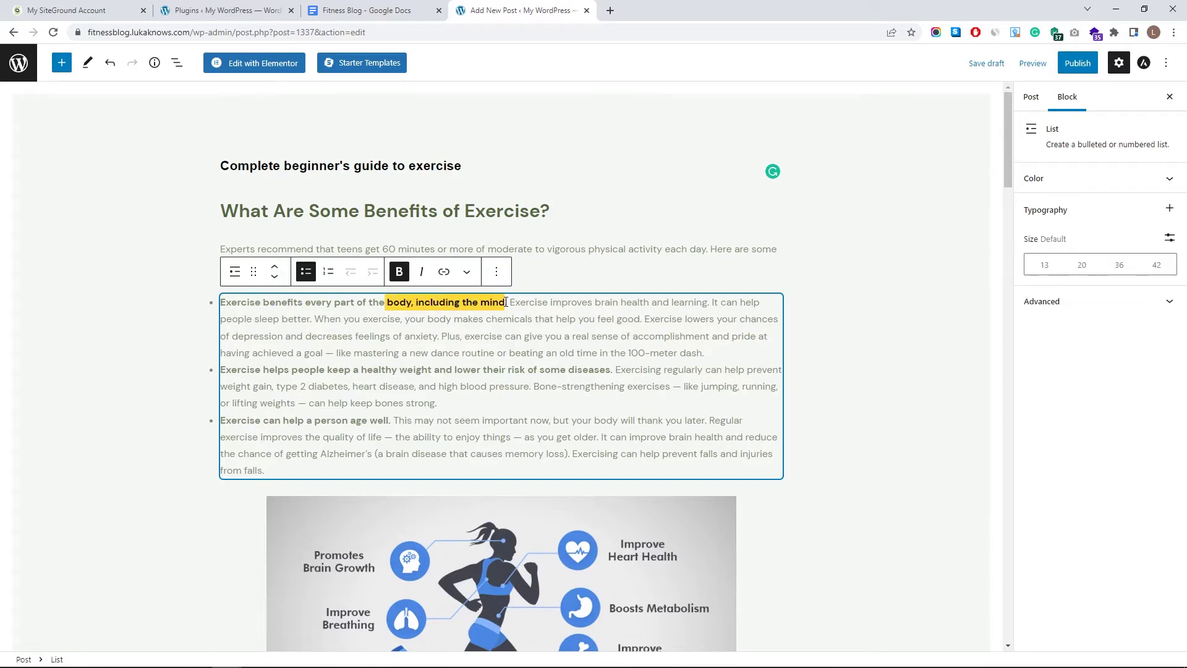
click(444, 274)
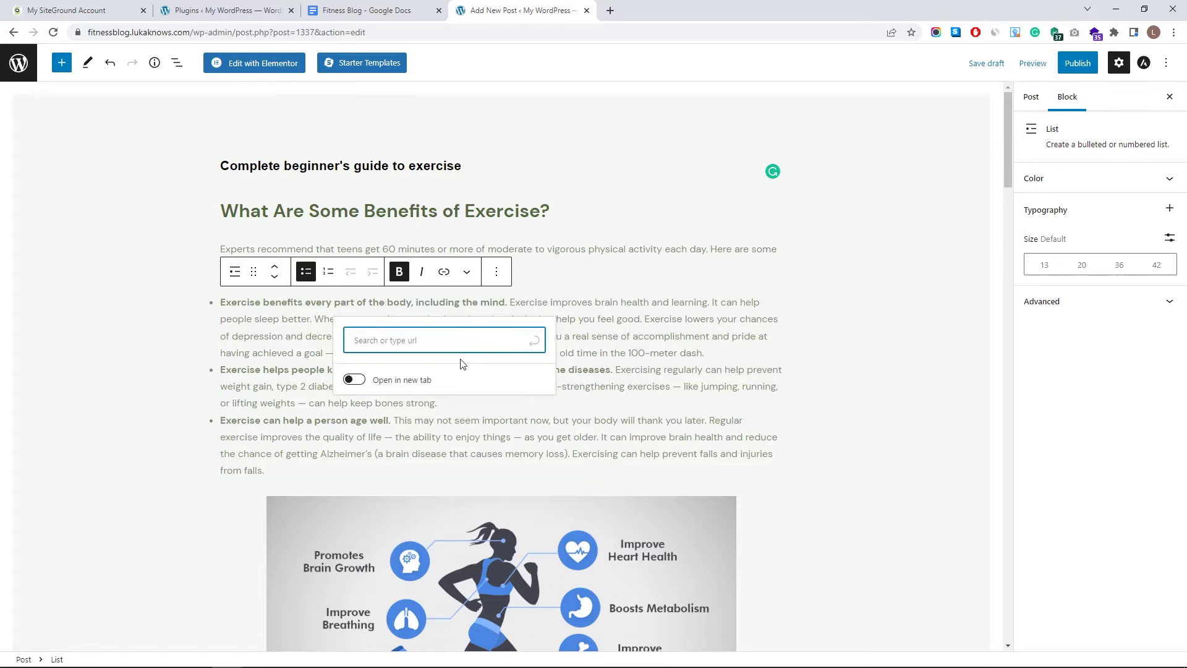
key(Escape)
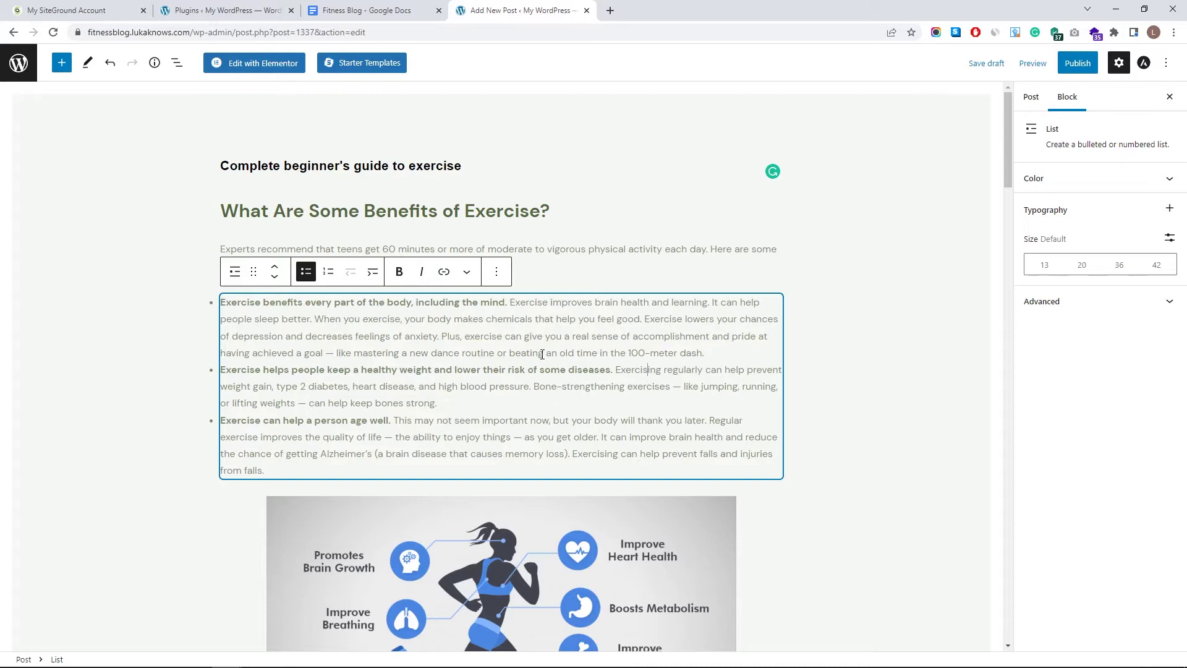
scroll(489, 366, down, 10)
scroll(405, 289, up, 5)
- Bold 'body's hormonal composition in the morning is', toggling italic back off
drag(394, 299, 606, 300)
click(339, 253)
click(358, 254)
click(350, 256)
click(404, 249)
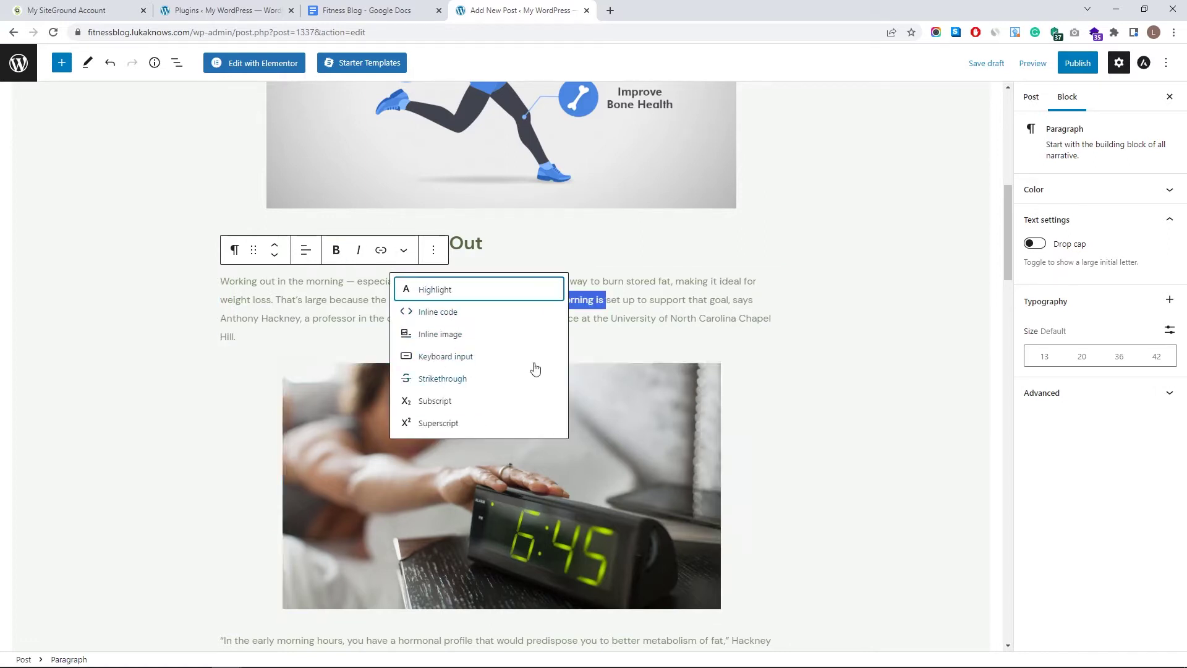
key(Escape)
- Select the Regular exercise and early-alarms paragraphs, then deselect to reveal post settings
scroll(674, 325, down, 9)
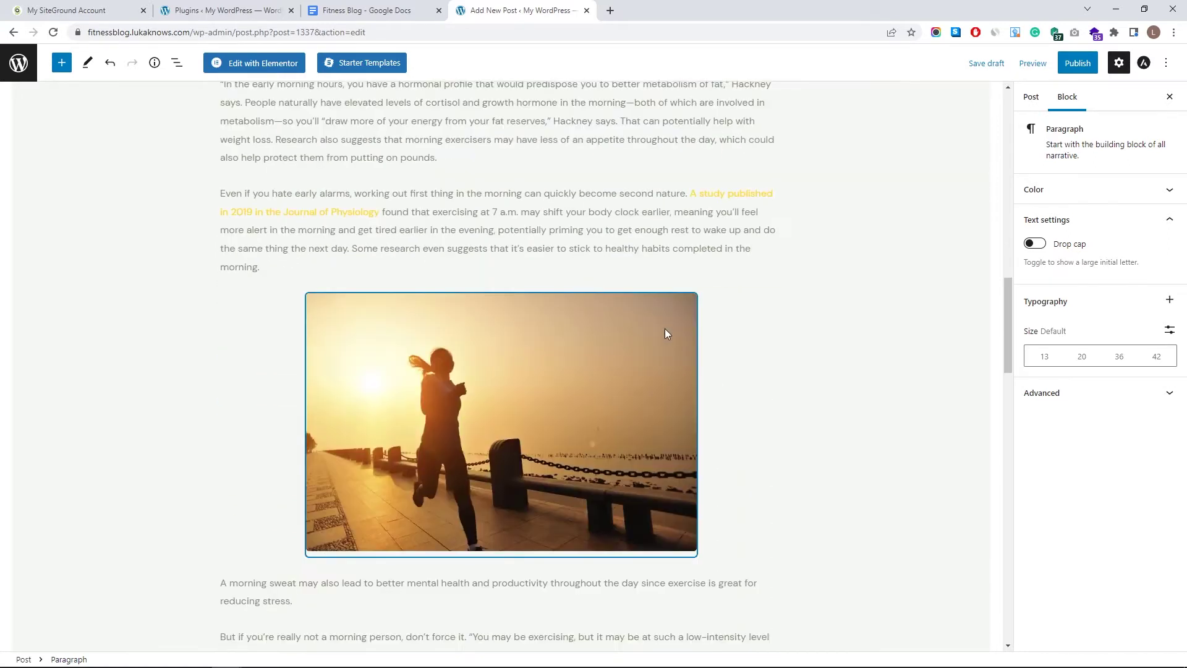
scroll(667, 328, down, 6)
click(620, 357)
scroll(620, 356, up, 5)
click(452, 211)
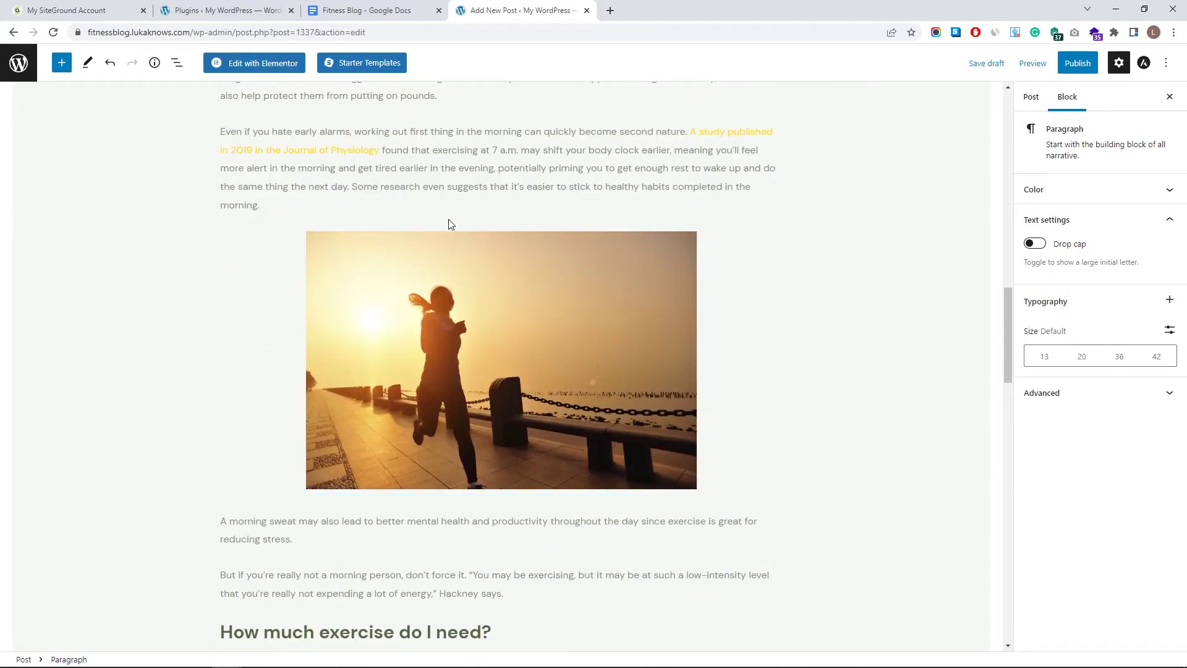
scroll(572, 339, down, 20)
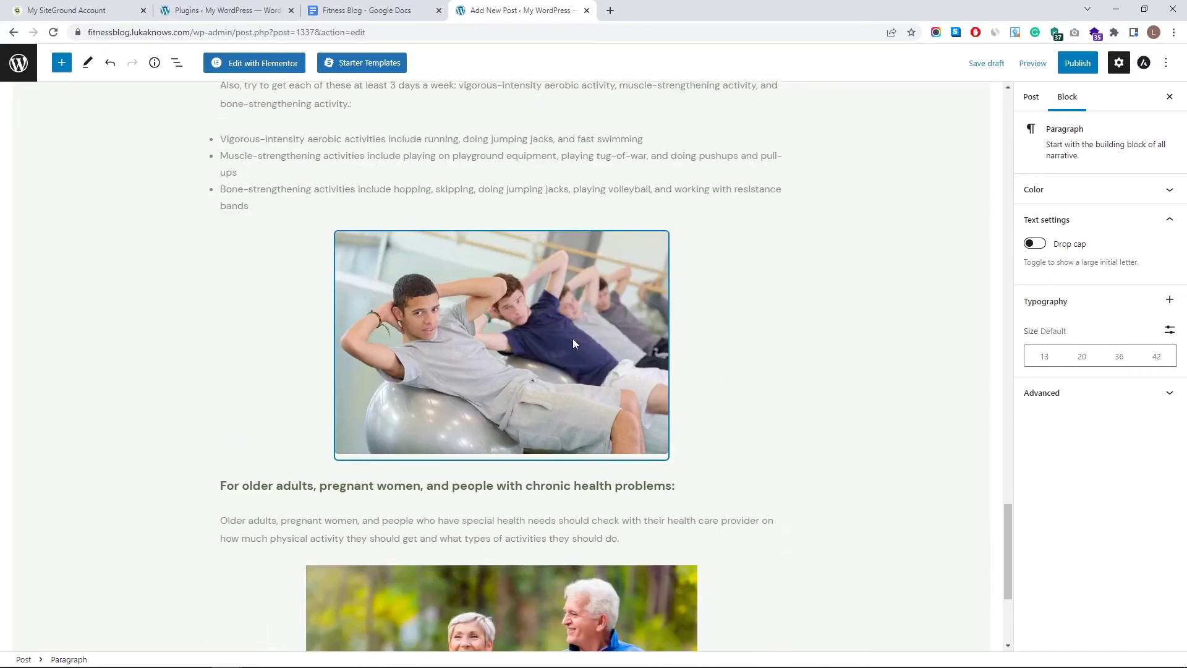
scroll(625, 377, down, 4)
click(821, 352)
scroll(895, 327, up, 20)
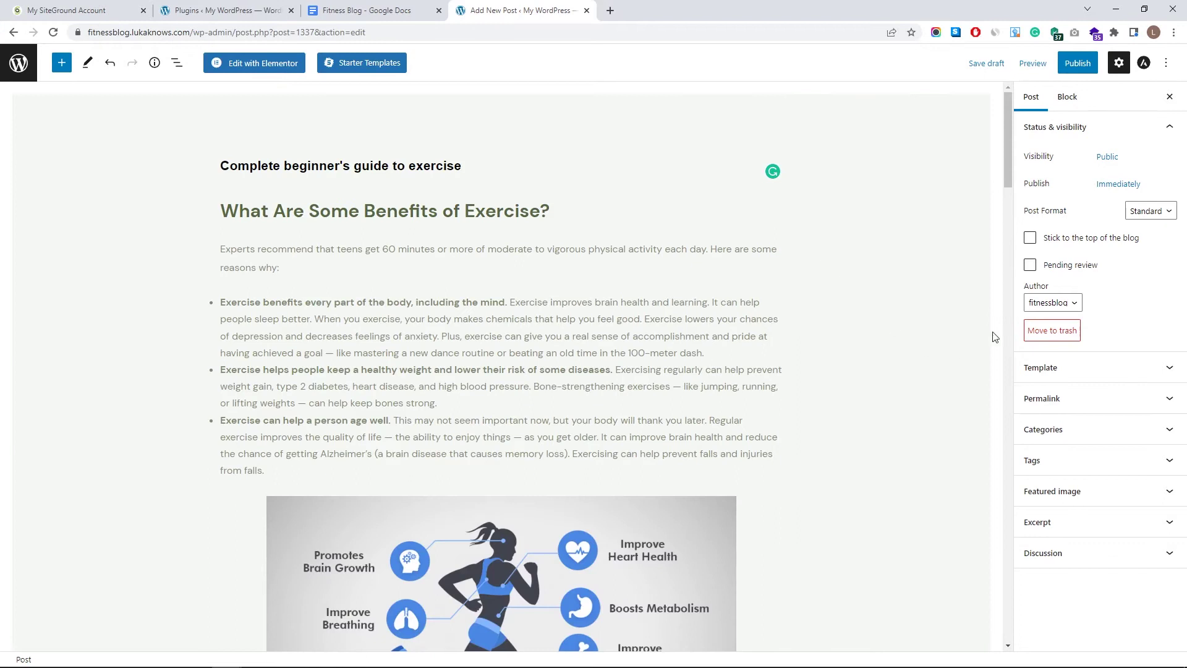
- Expand and collapse the Template and Permalink panels in the post sidebar
click(1076, 370)
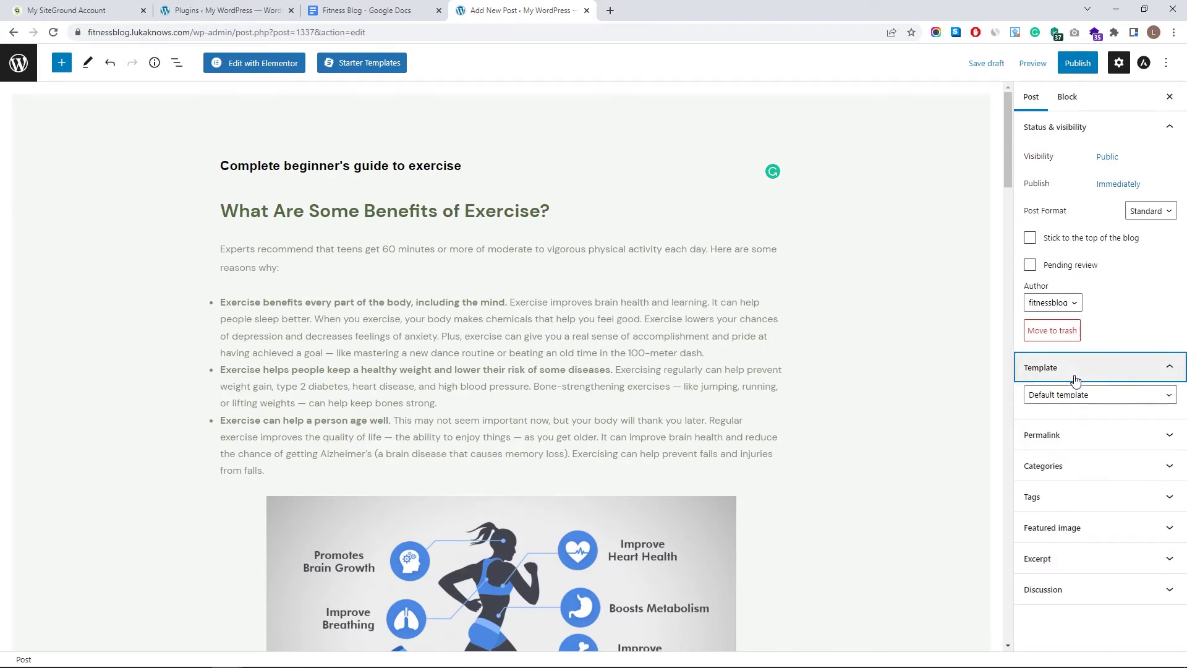
click(1103, 438)
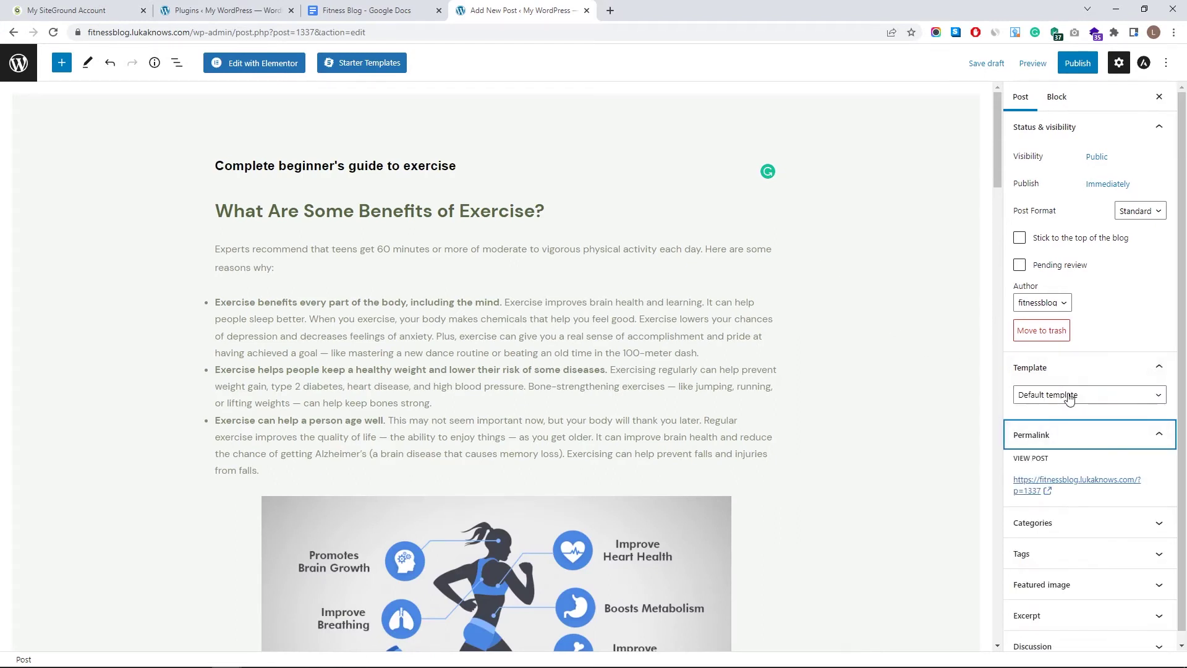
click(1075, 370)
click(1077, 402)
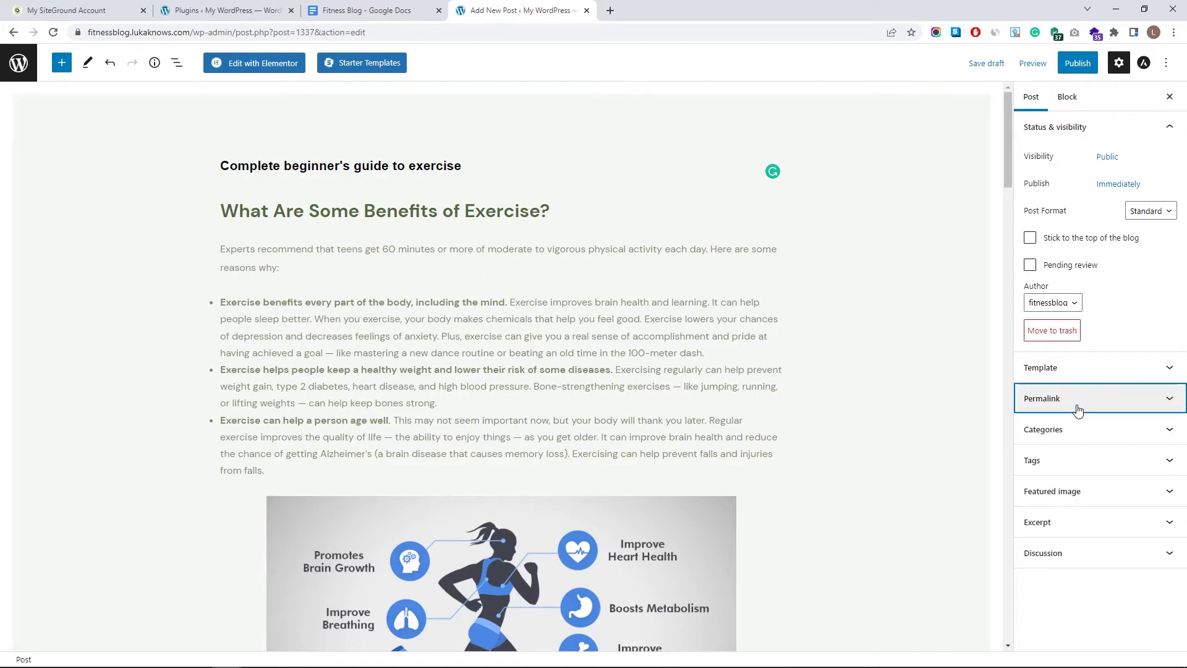
click(1104, 405)
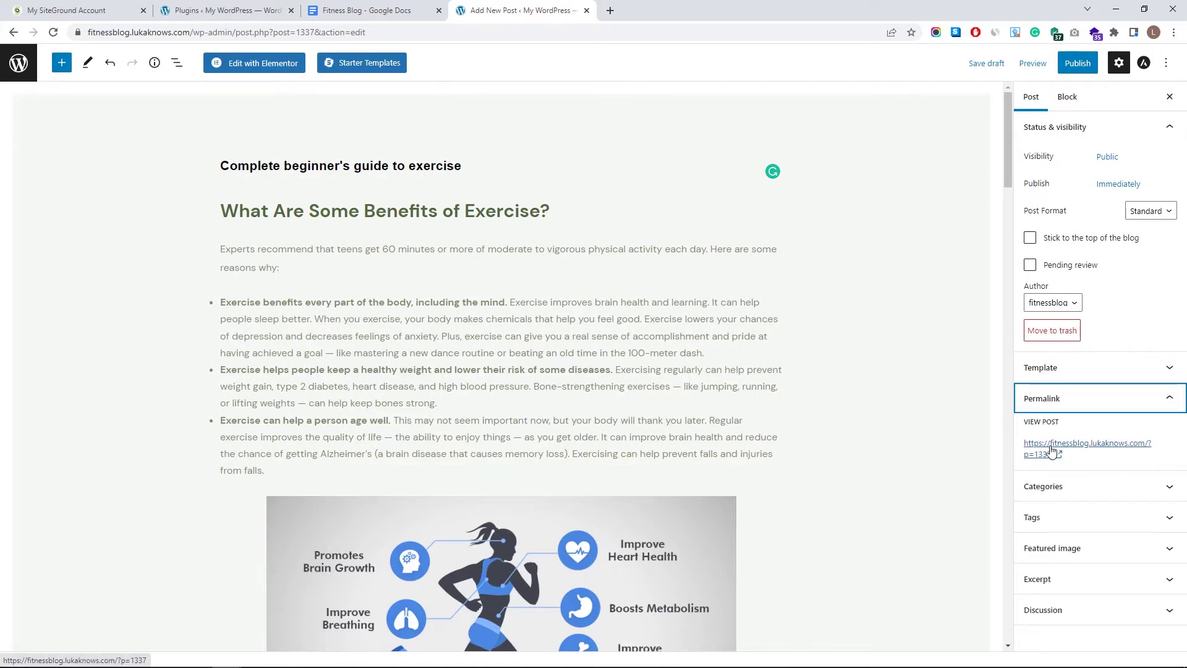
click(1079, 399)
- Create a new Workout Tips category and assign the post to it
click(1085, 433)
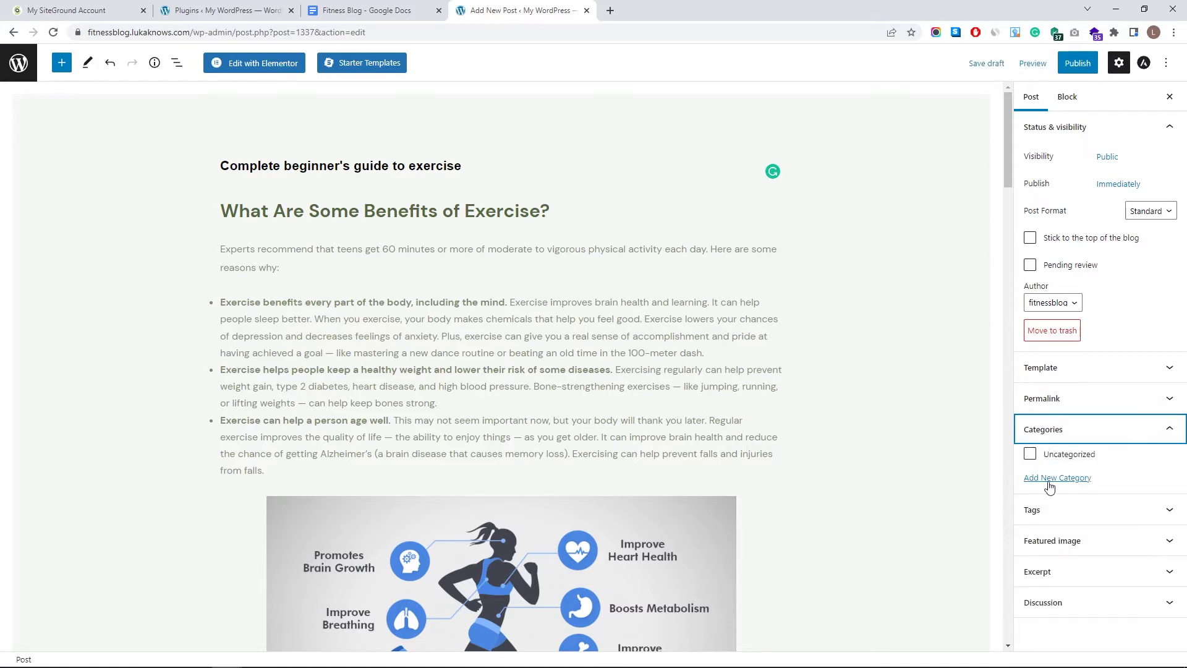
click(1034, 479)
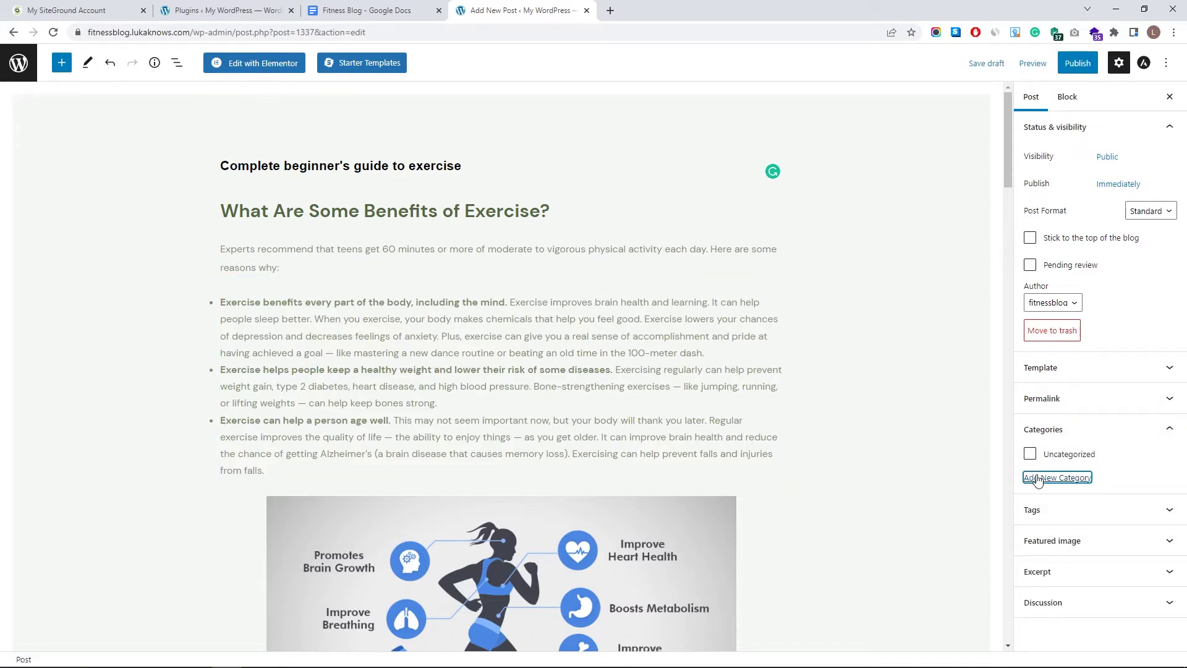
click(1035, 511)
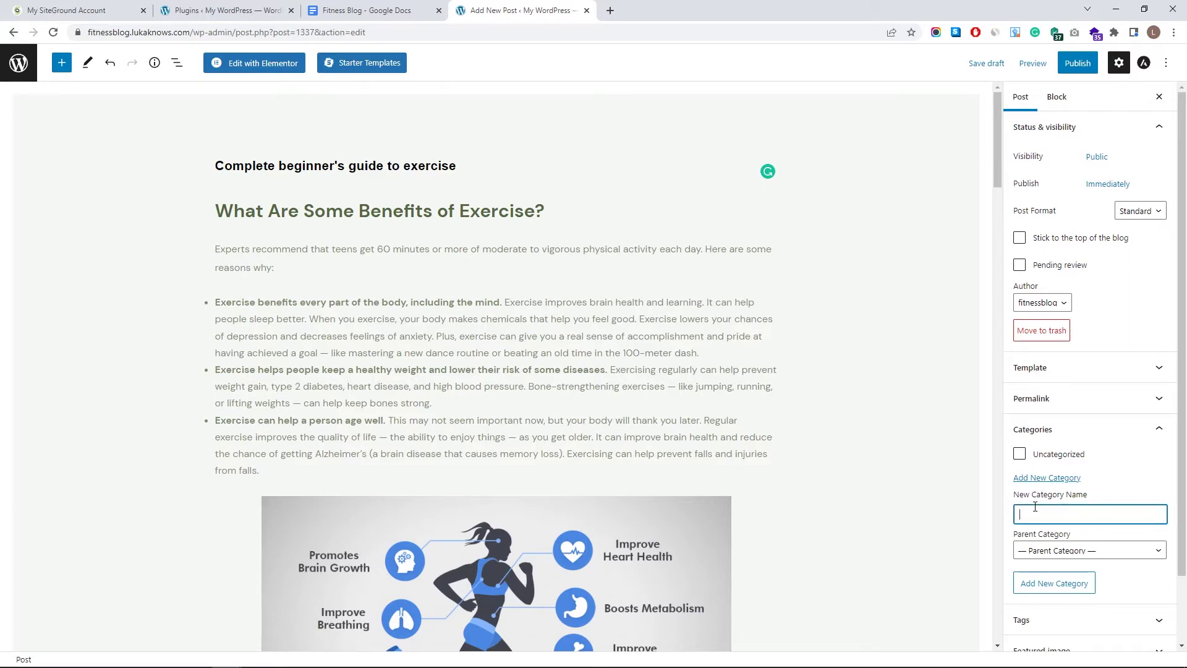
click(1077, 591)
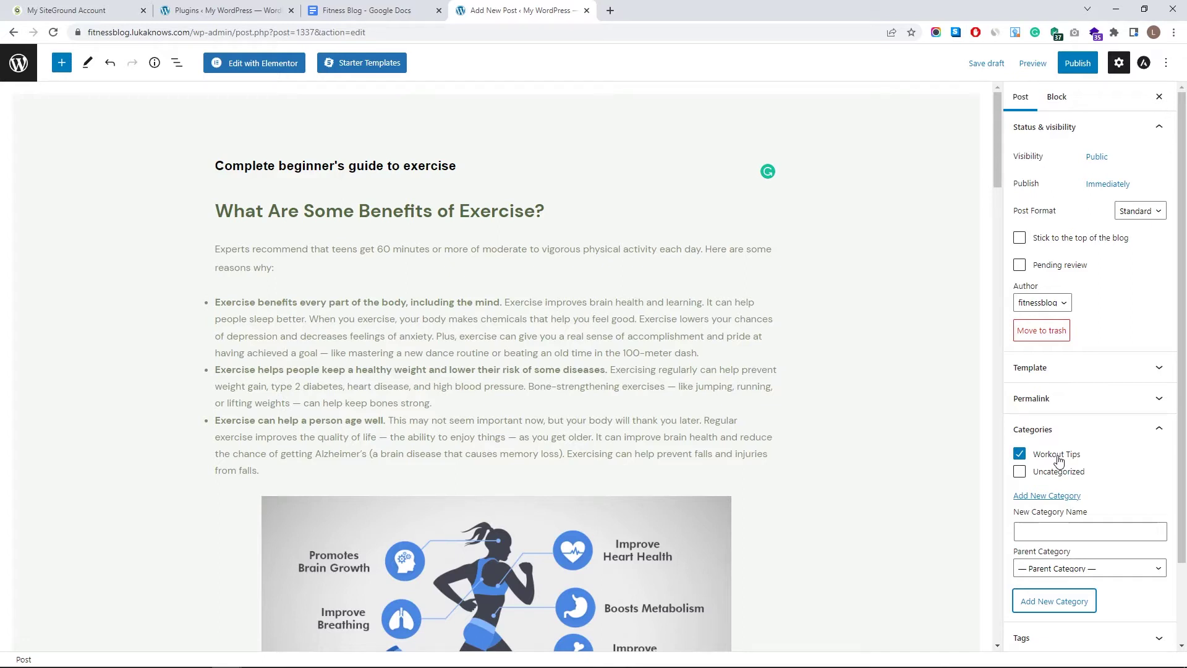
scroll(1058, 460, down, 2)
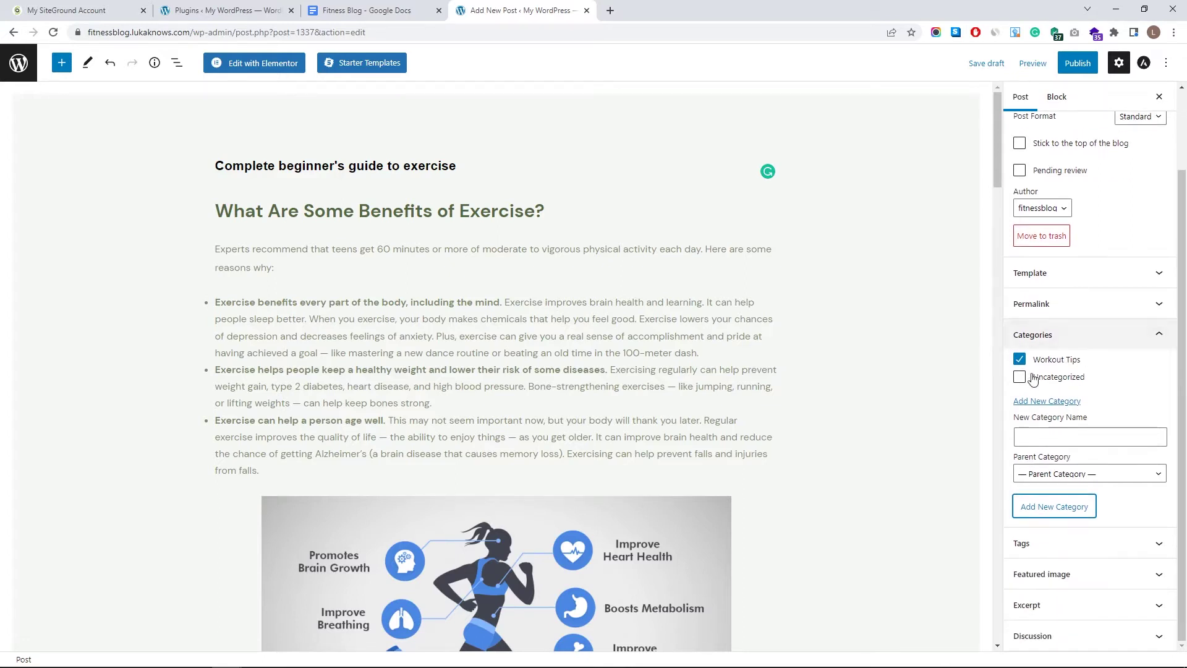
click(1078, 578)
- Upload five photos from the Blog Post folder through the Featured image library
click(1062, 545)
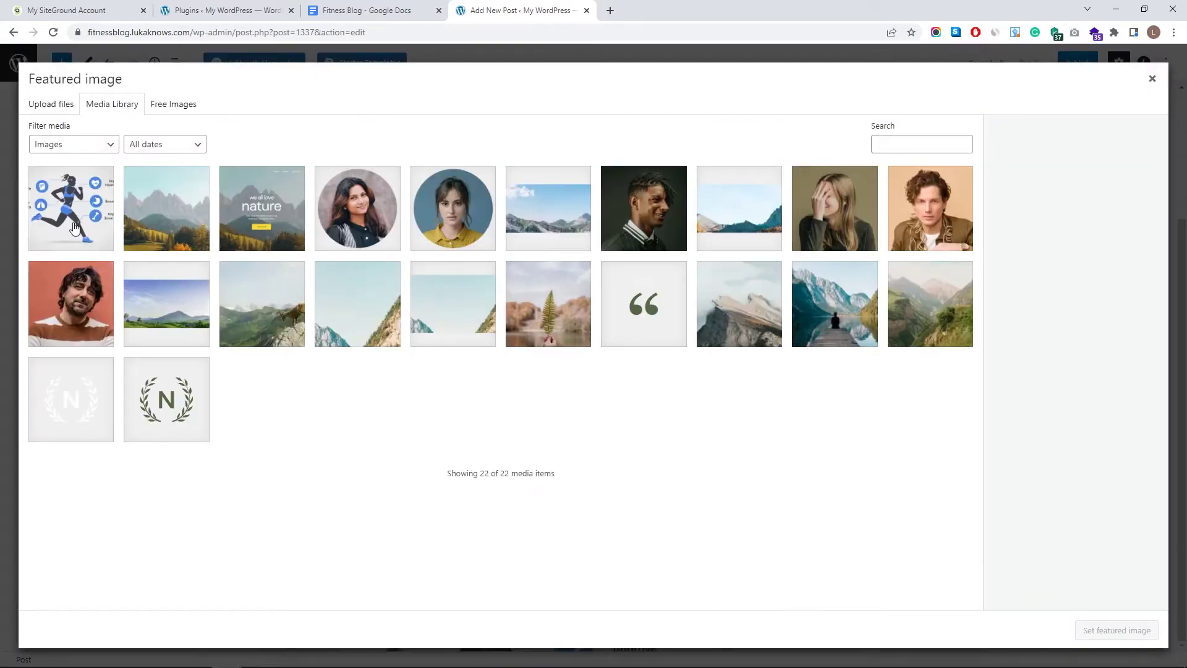
click(54, 102)
click(580, 338)
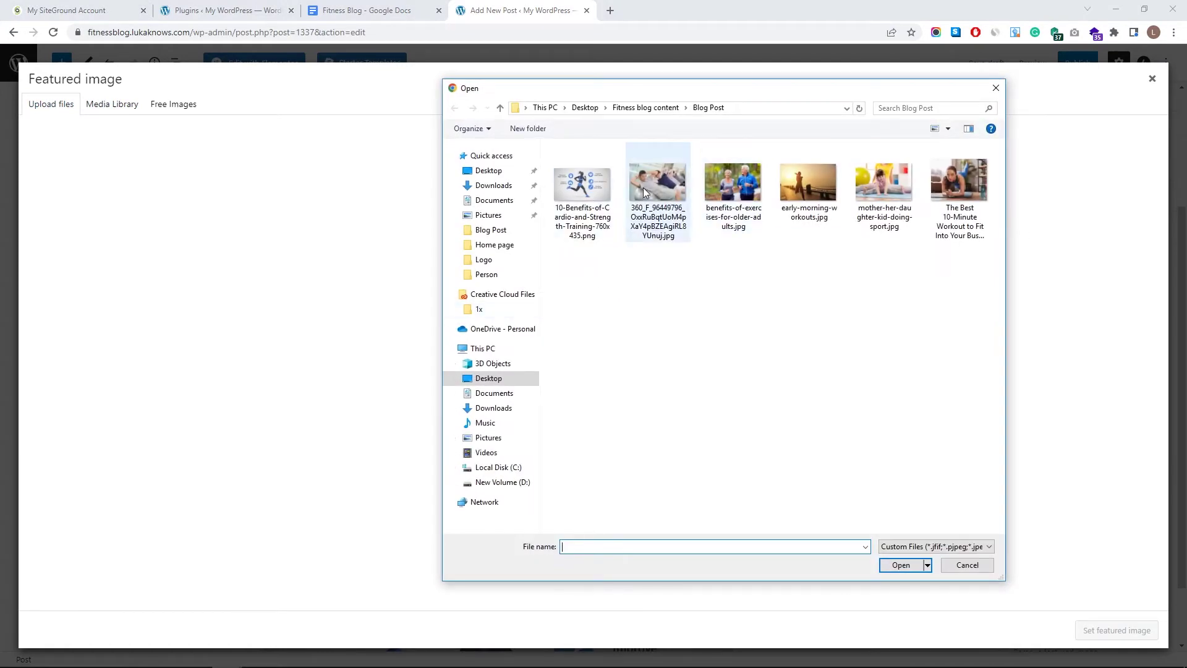
click(643, 188)
shift+click(940, 195)
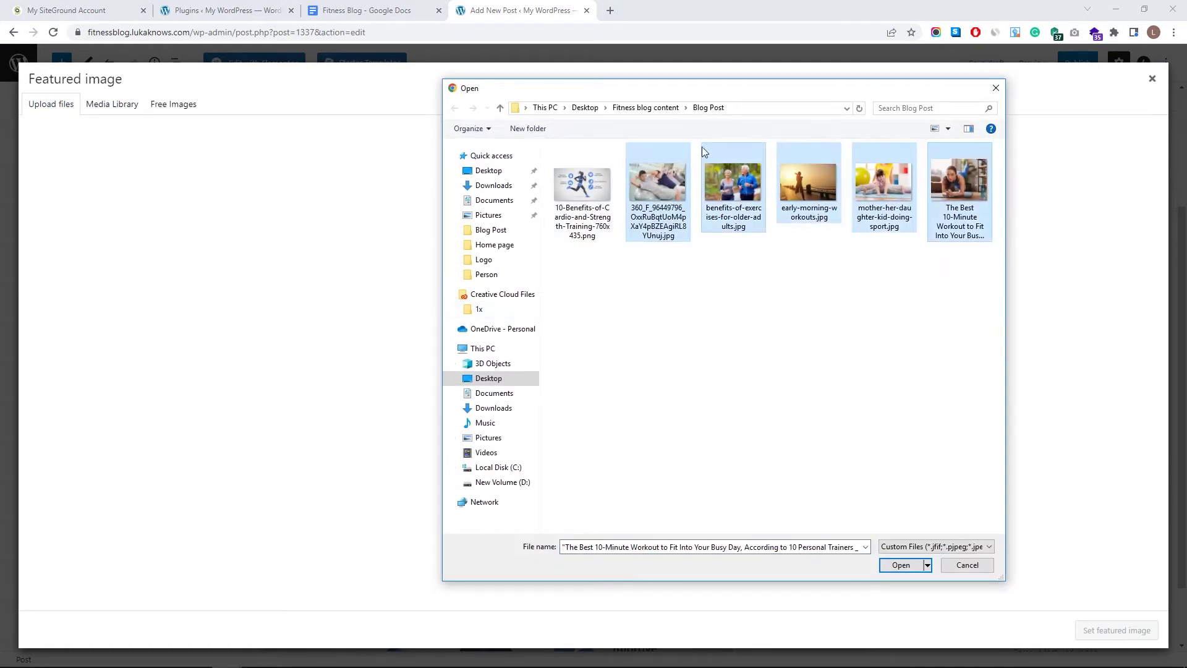
click(902, 565)
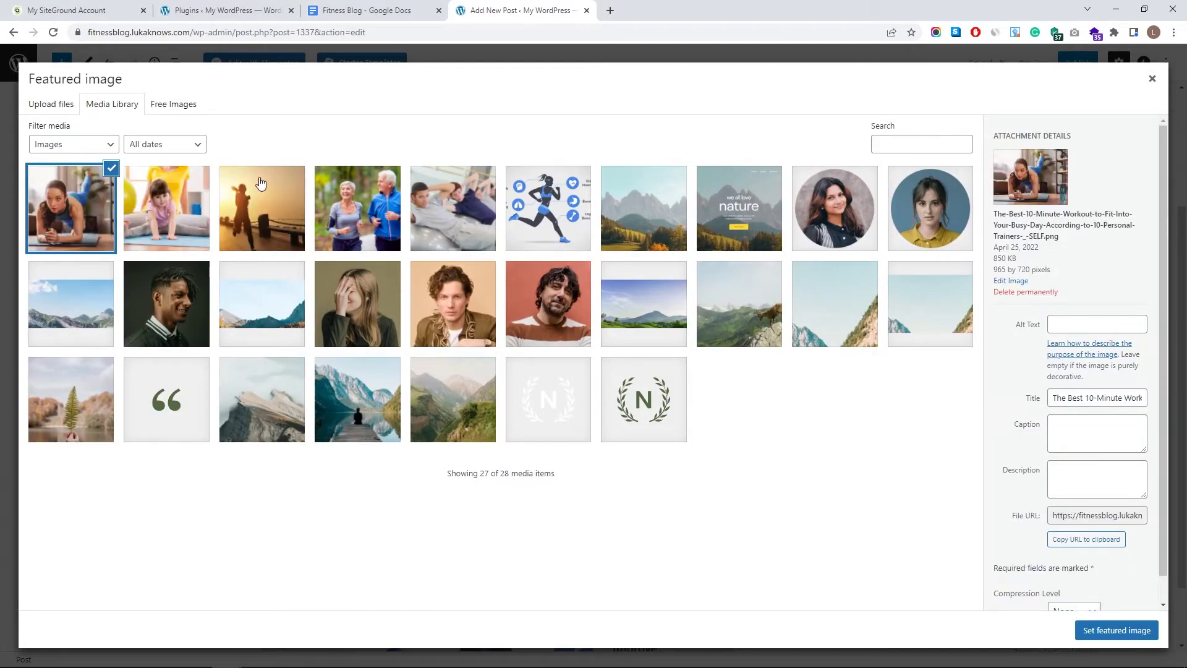
- Reselect the plank-workout photo and open it in Edit Image
click(96, 200)
click(94, 212)
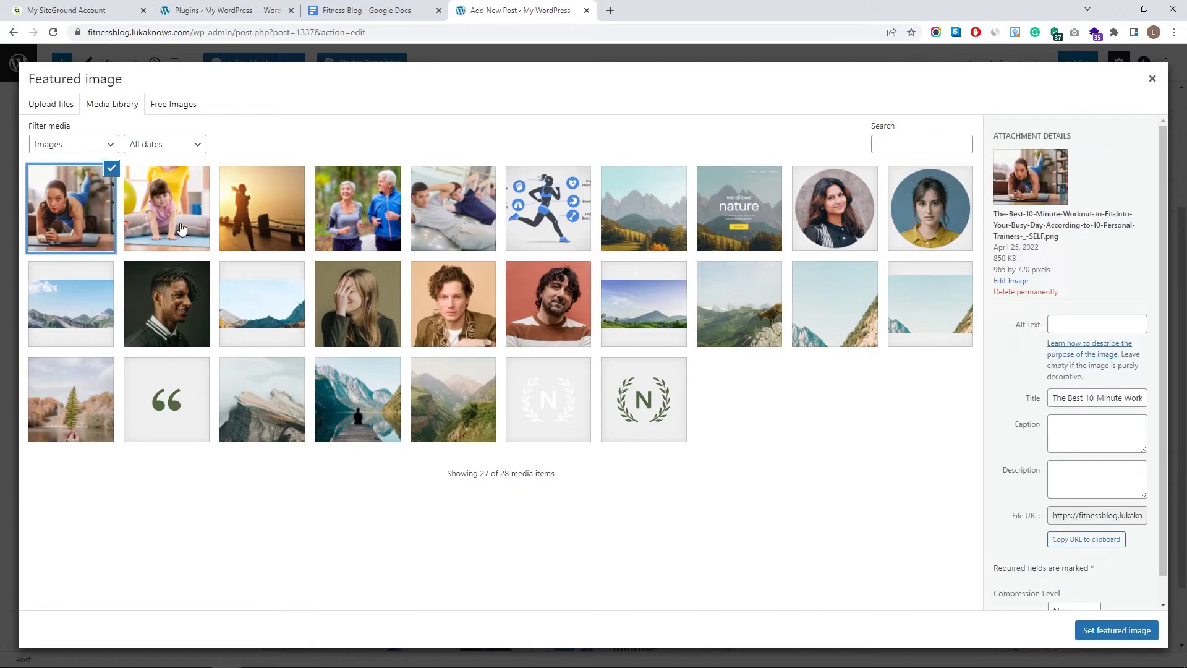
click(1011, 281)
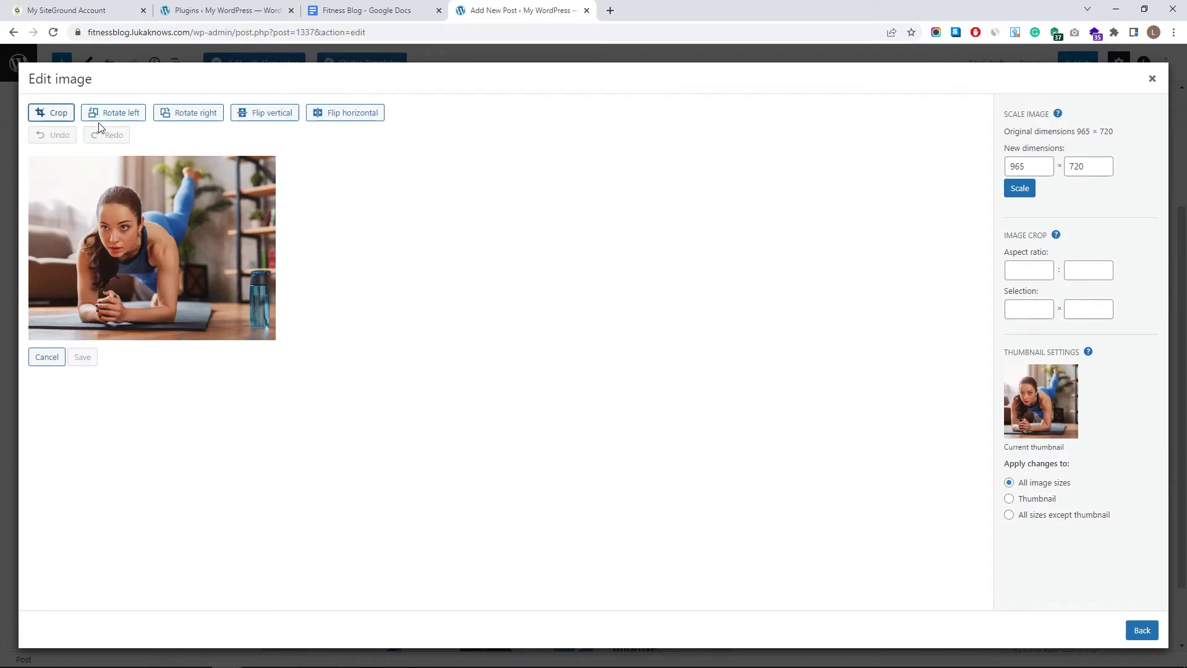
- Crop the plank-workout photo to a 1:1 718×718 square and set it as the featured image
click(50, 112)
click(1041, 270)
text(1)
key(Tab)
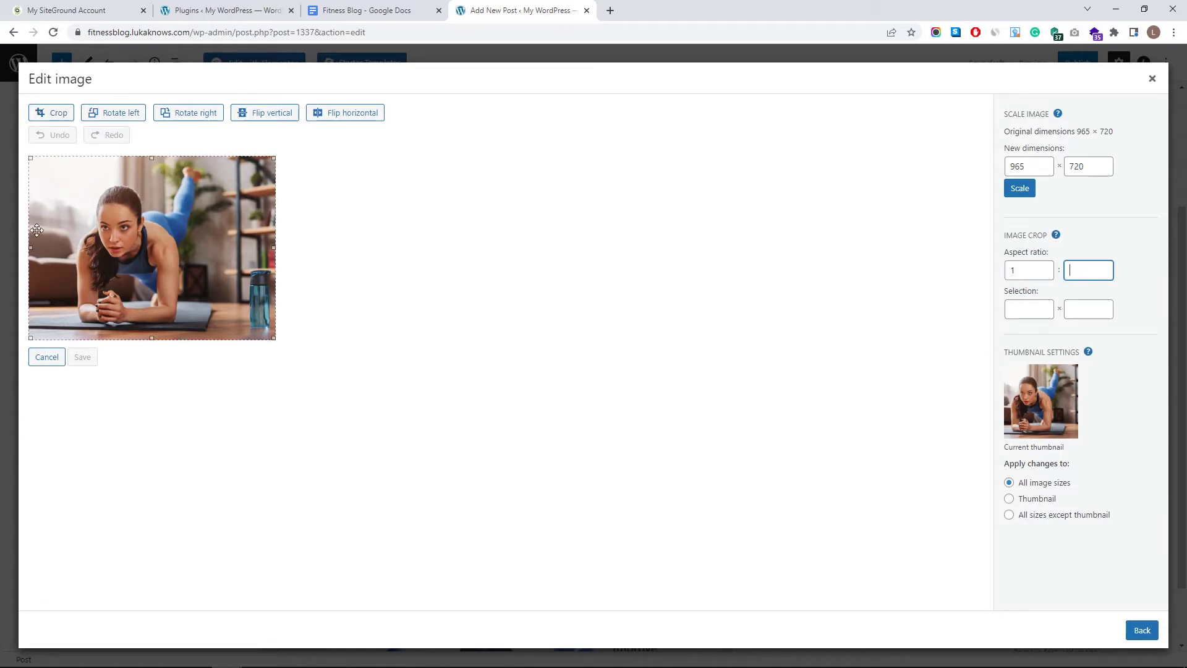
drag(210, 243, 158, 241)
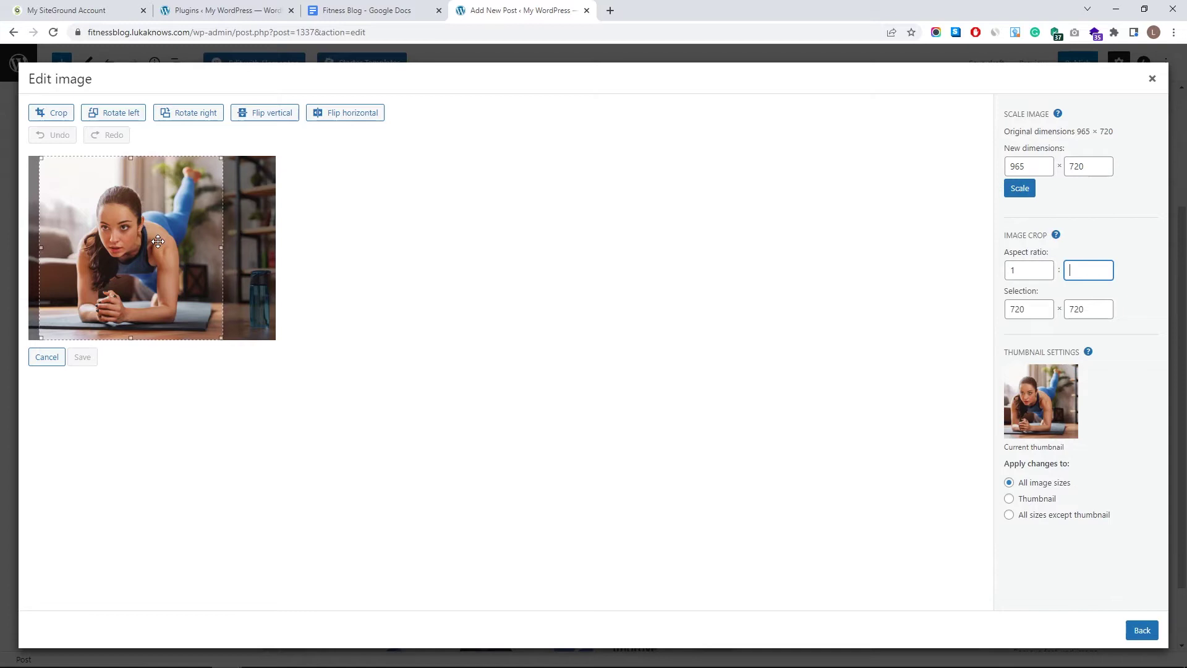
click(47, 114)
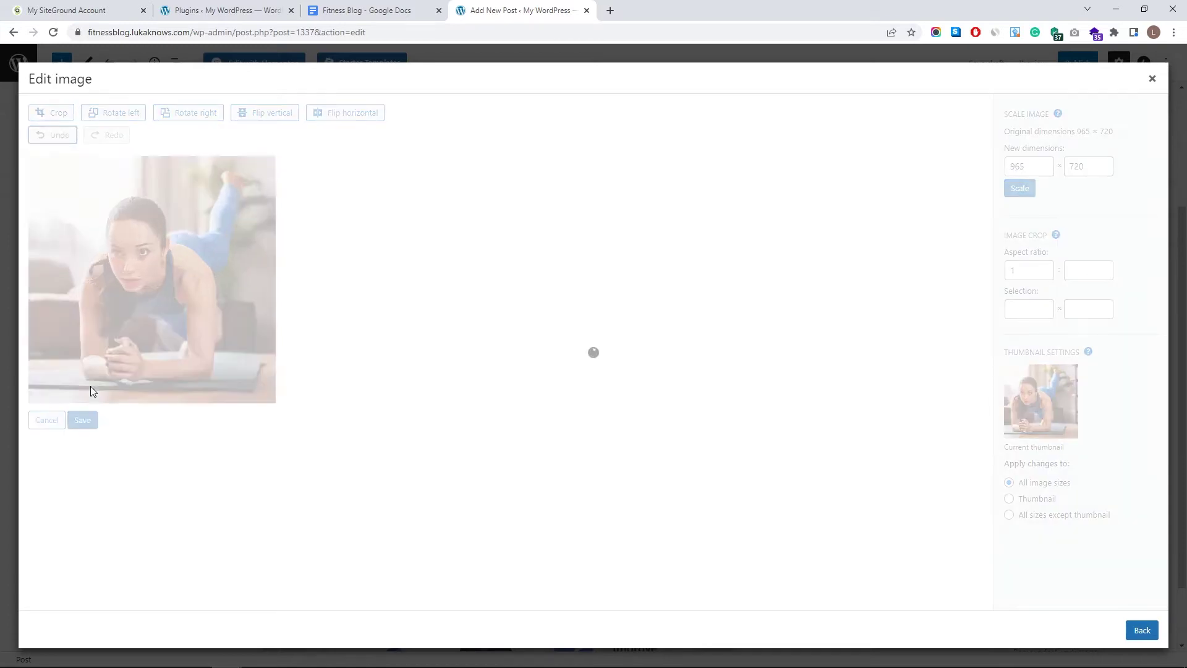
click(81, 422)
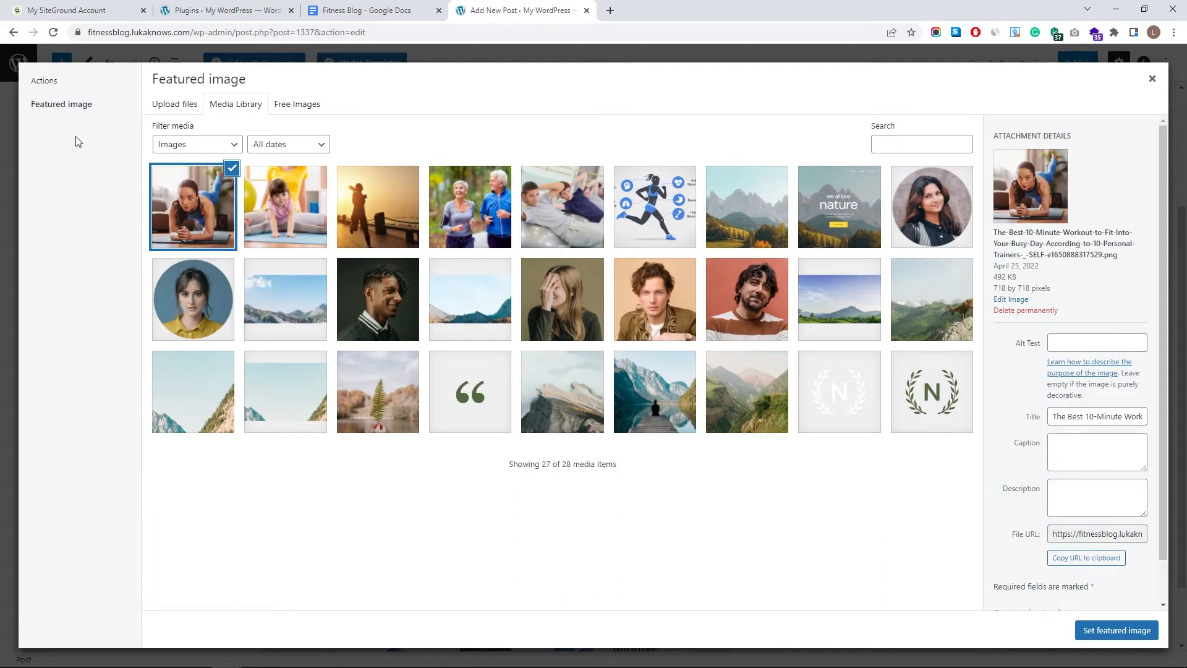
click(1104, 631)
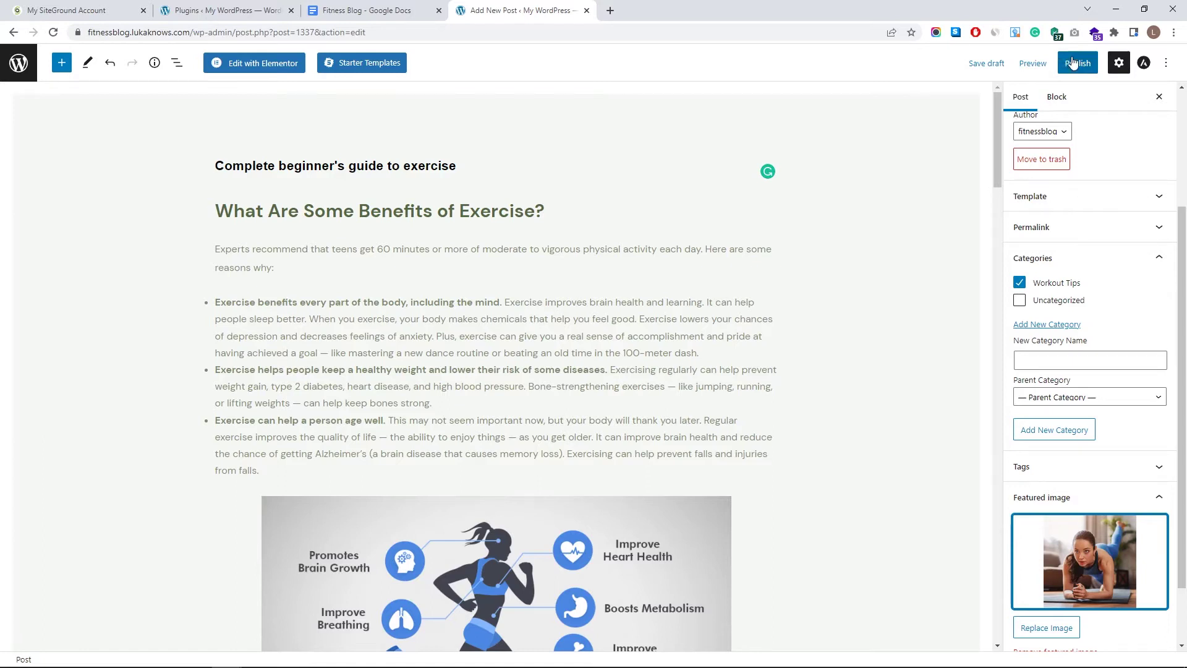
- Preview the post in a new tab and scroll through /complete-beginners-guide-to-exercise/
click(1033, 63)
click(942, 176)
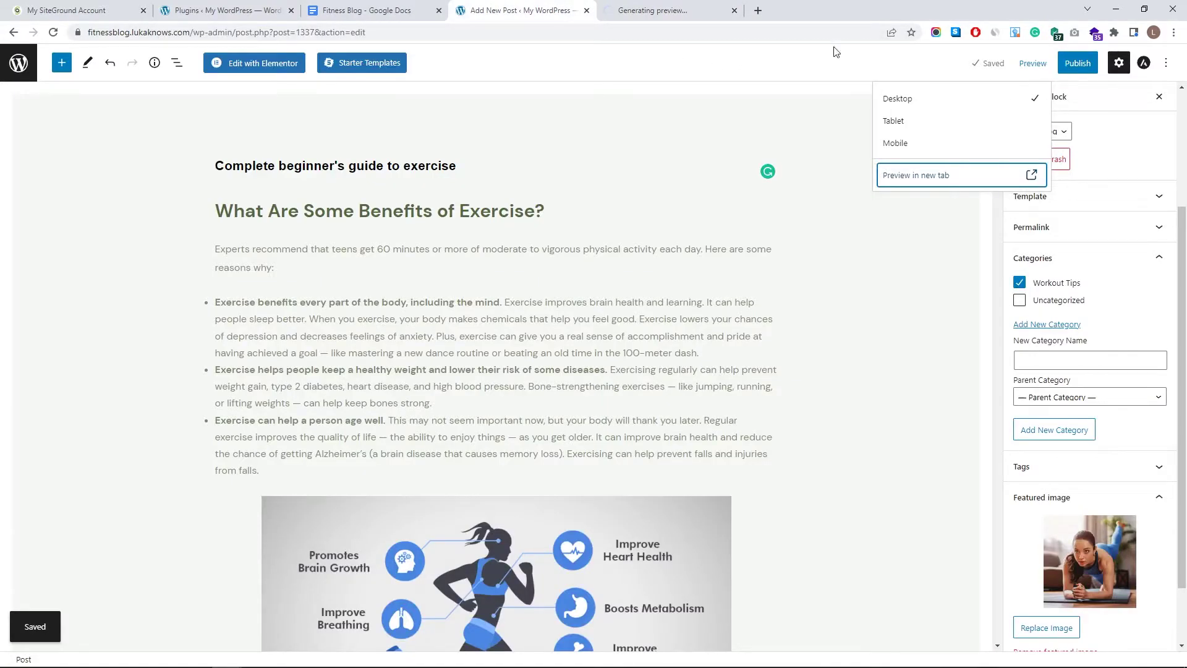
click(610, 6)
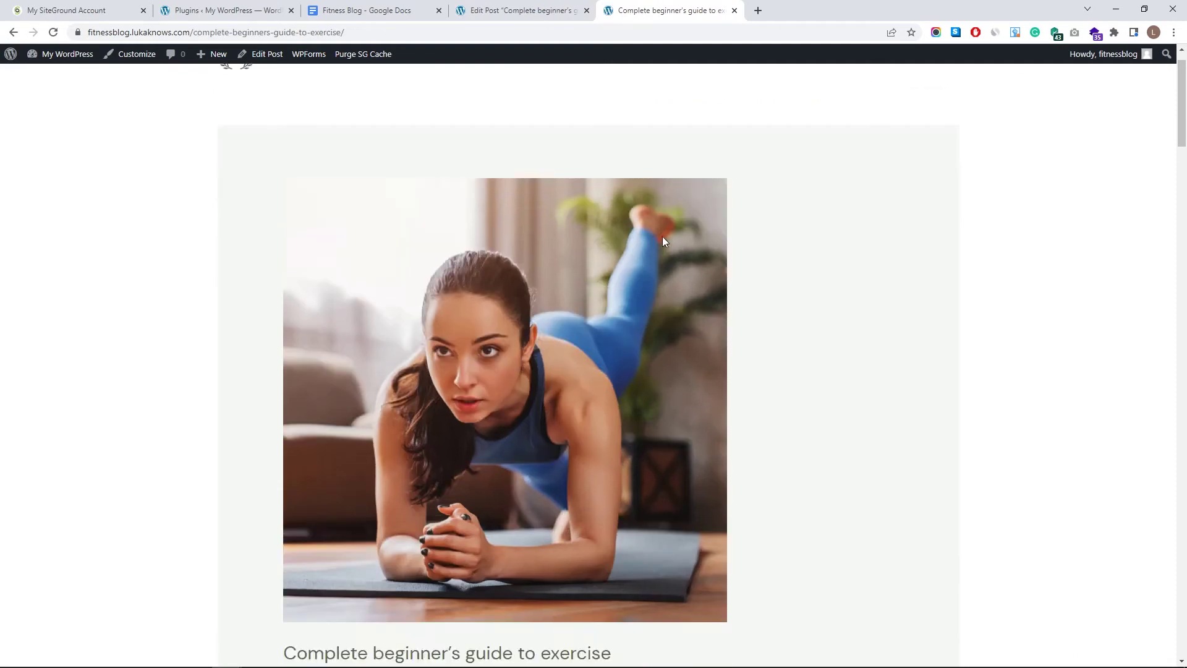
scroll(663, 237, down, 15)
scroll(695, 245, down, 20)
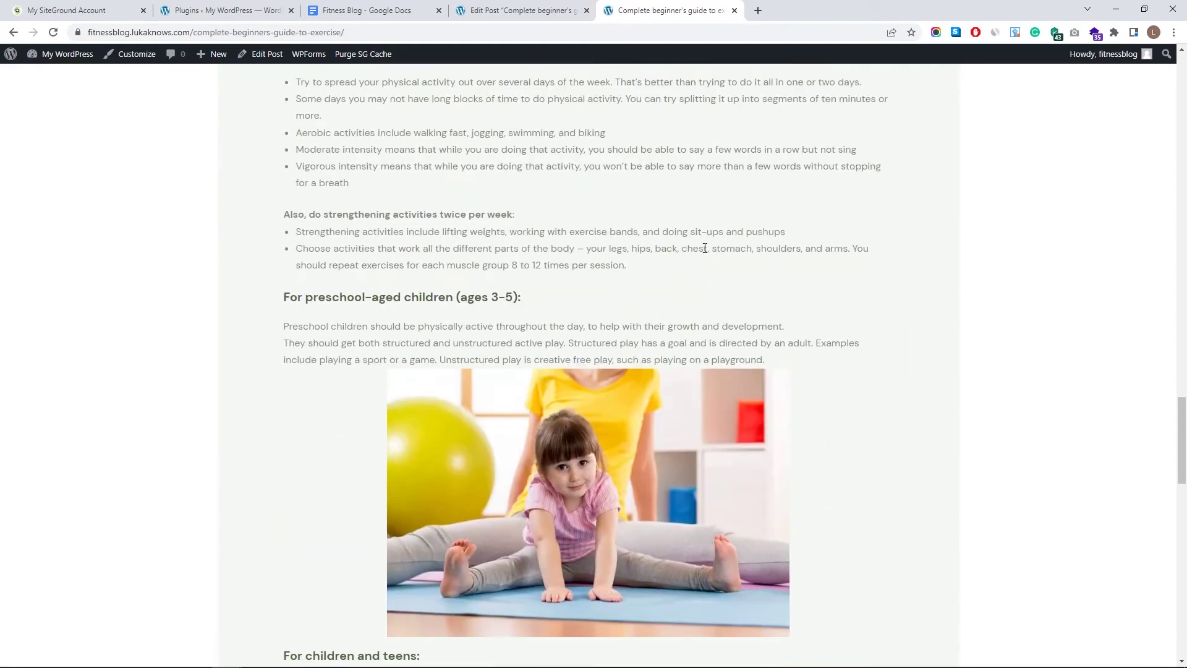
scroll(833, 392, down, 2)
scroll(800, 217, up, 20)
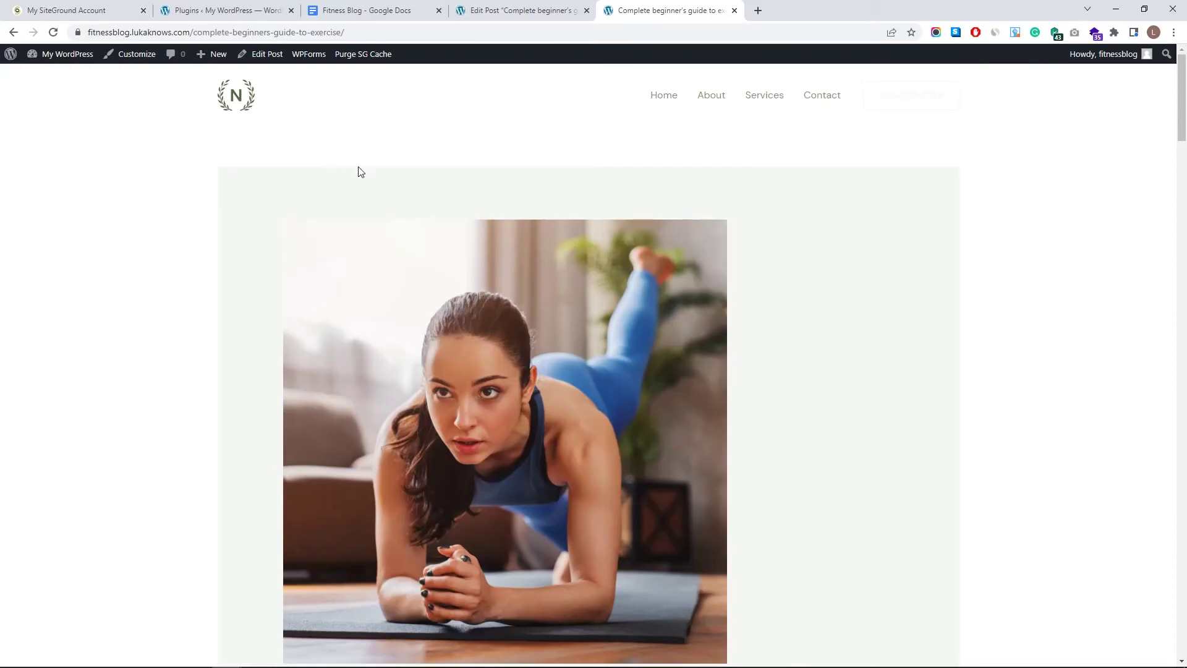
scroll(429, 132, down, 4)
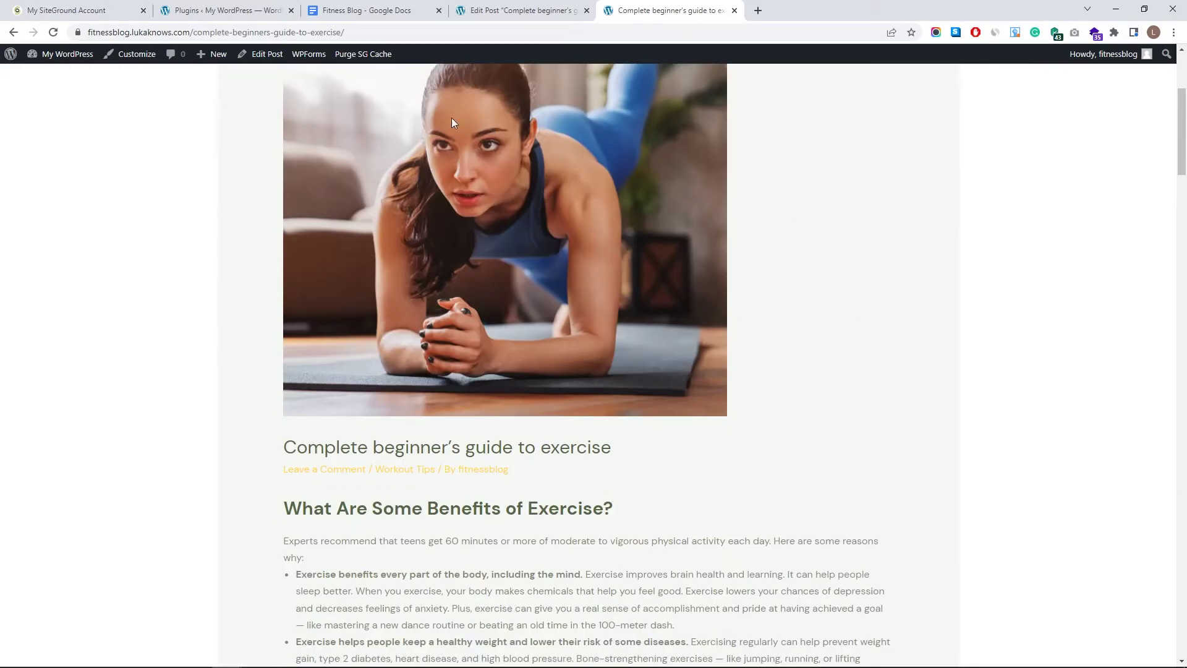
scroll(551, 176, up, 4)
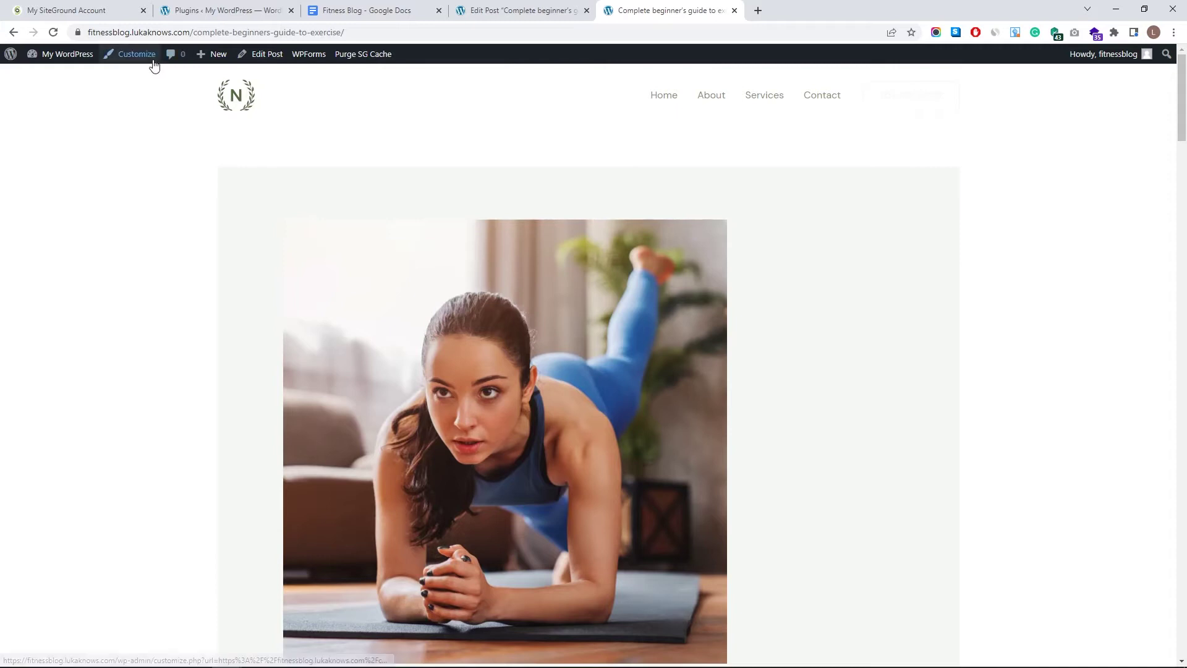
- Open the Customizer's Blog > Single Post settings for this post
click(135, 55)
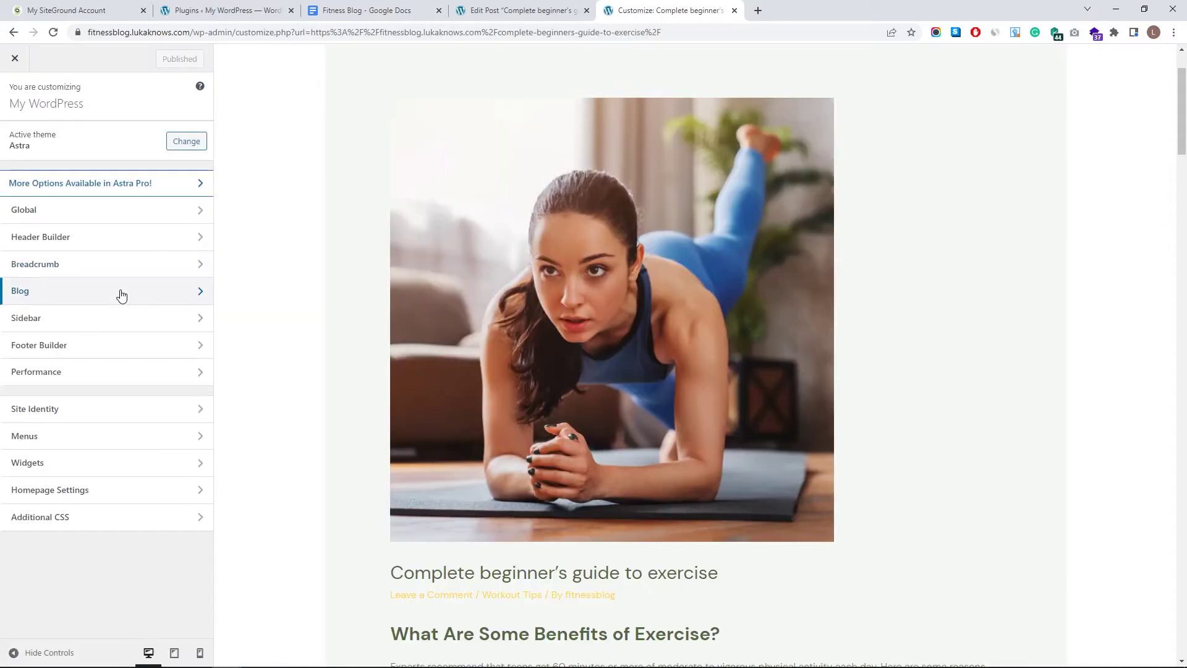
click(120, 293)
click(96, 162)
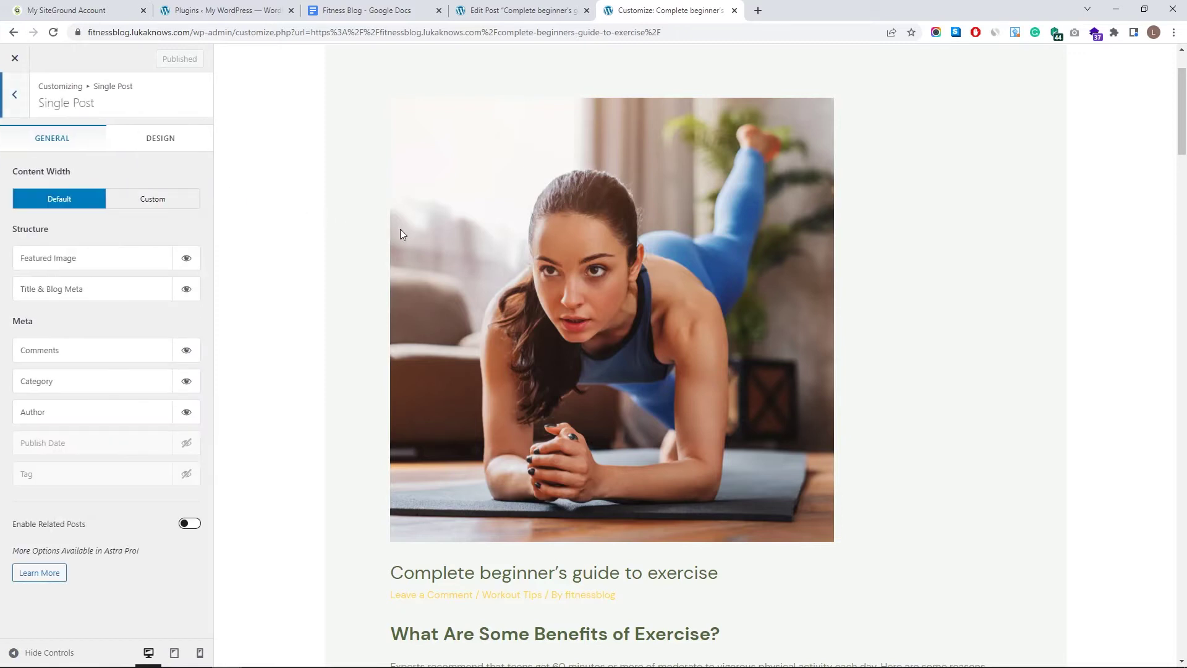
scroll(495, 241, down, 2)
scroll(649, 278, up, 3)
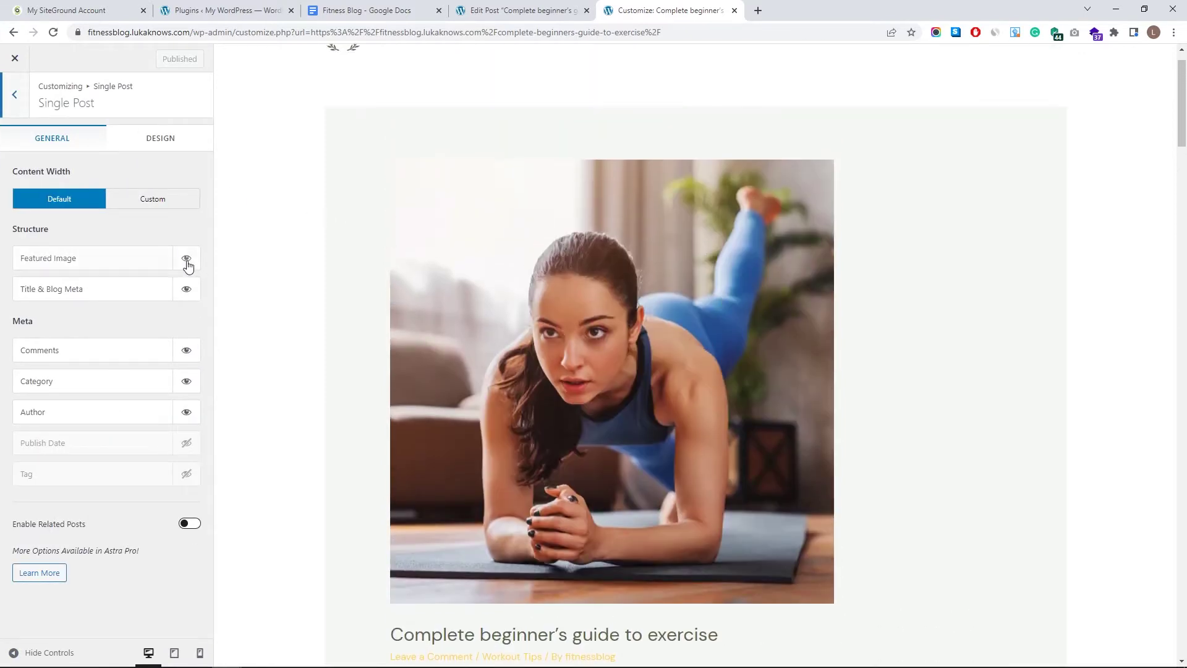
scroll(486, 233, down, 5)
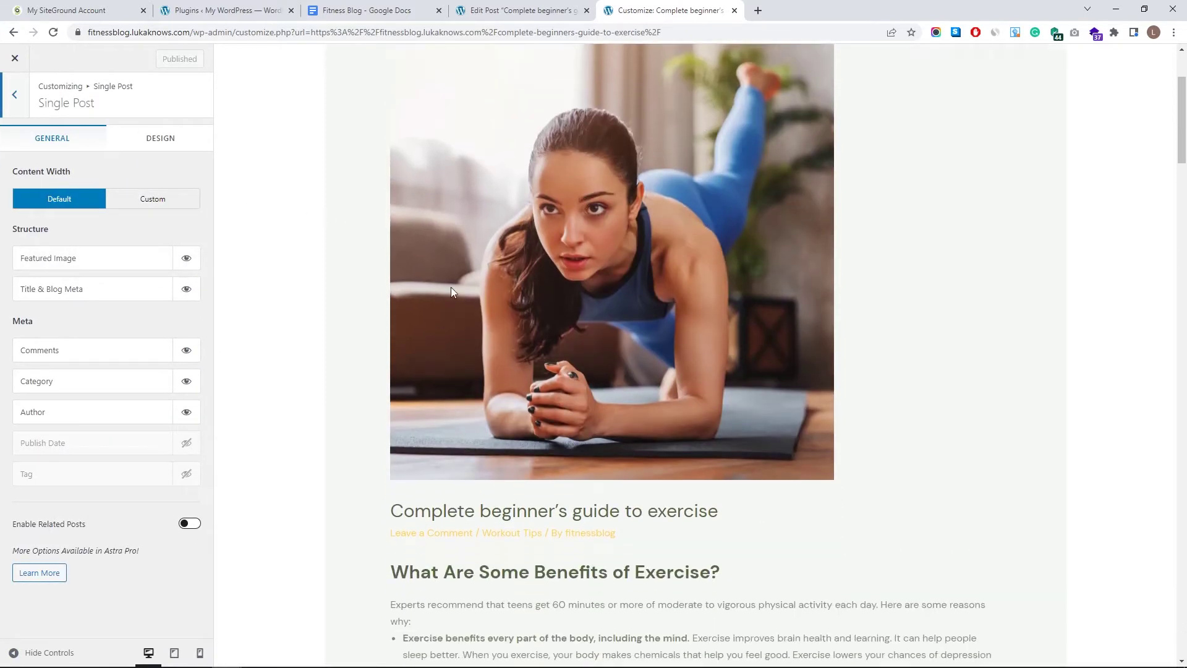
scroll(698, 218, up, 6)
- Turn off Featured Image and Title & Blog Meta on single posts, then go back
click(188, 261)
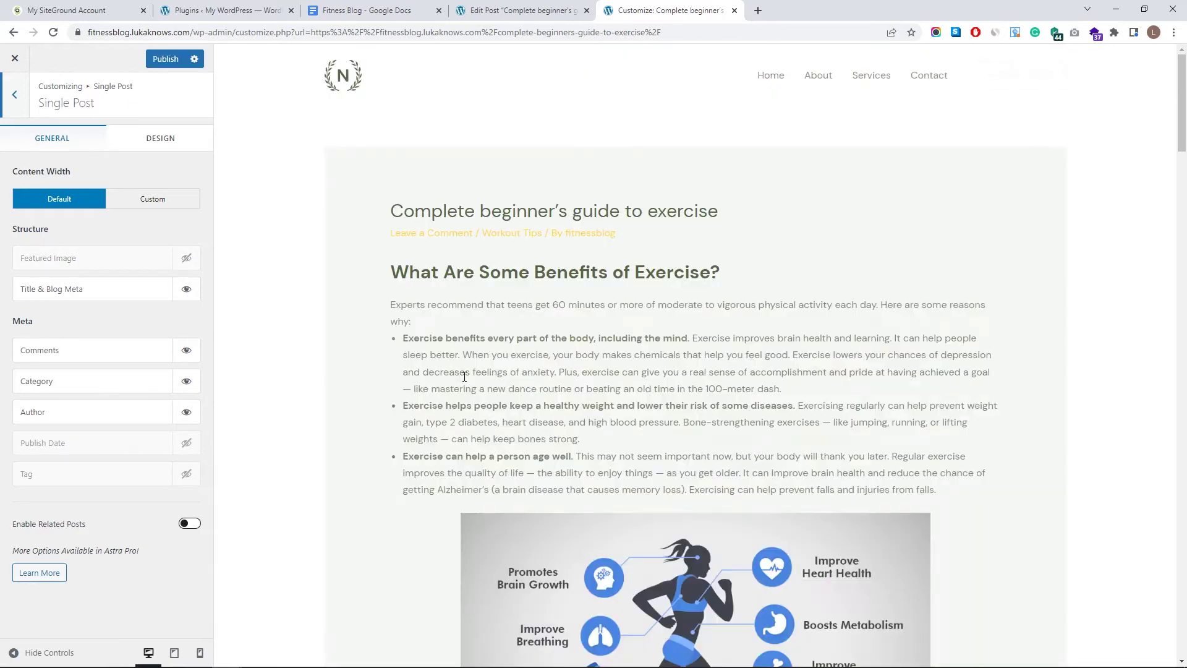
drag(388, 230, 618, 236)
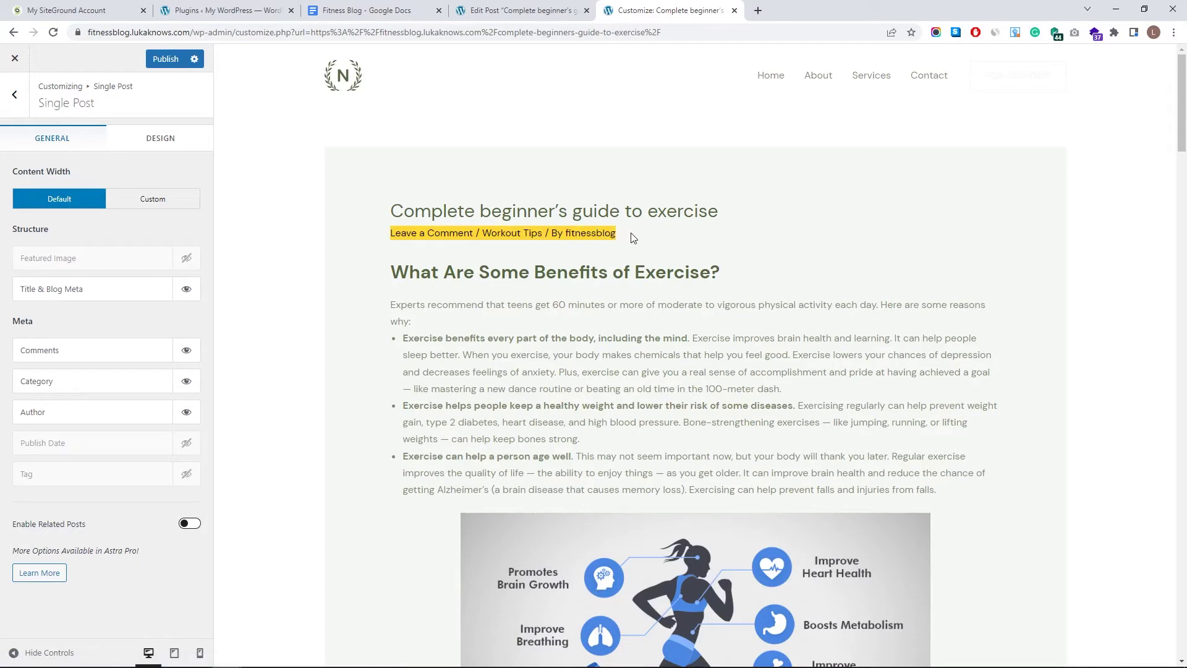
click(194, 294)
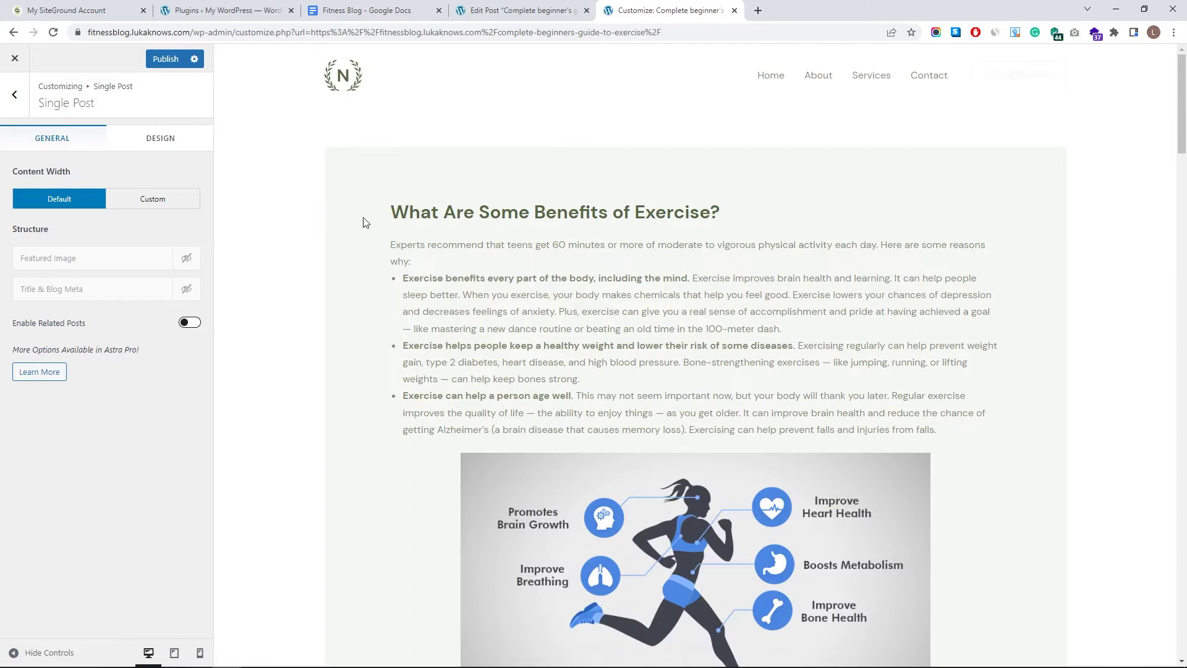
scroll(365, 223, down, 6)
scroll(600, 228, up, 6)
click(172, 144)
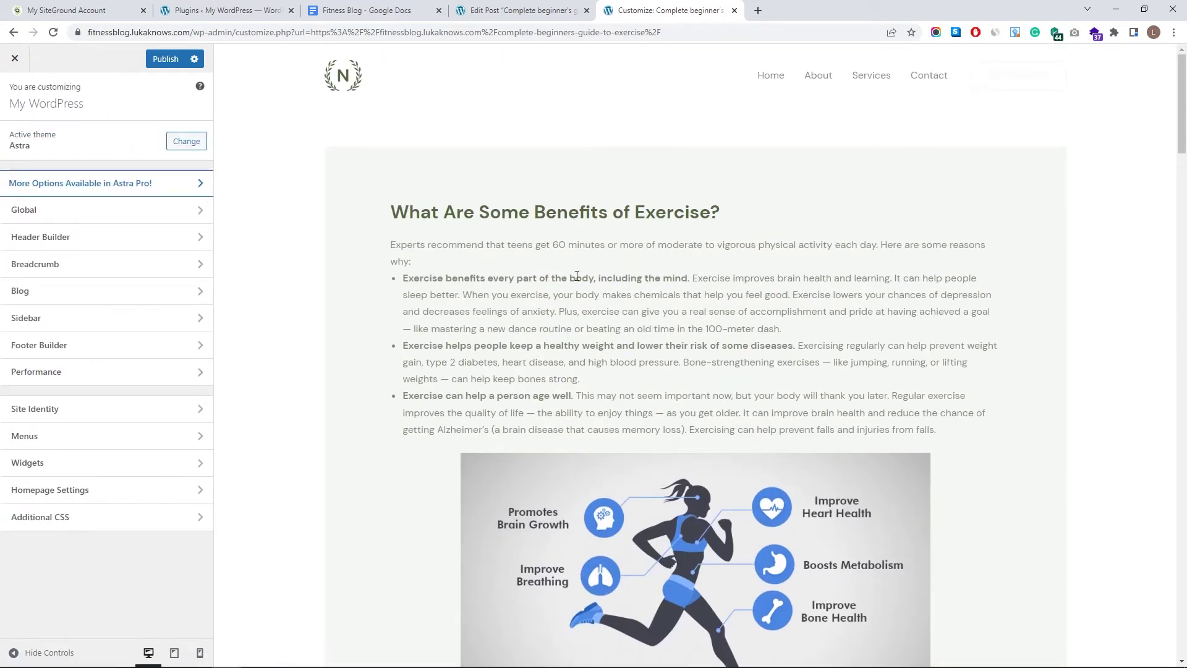
scroll(517, 244, down, 6)
scroll(517, 244, down, 10)
scroll(534, 256, up, 18)
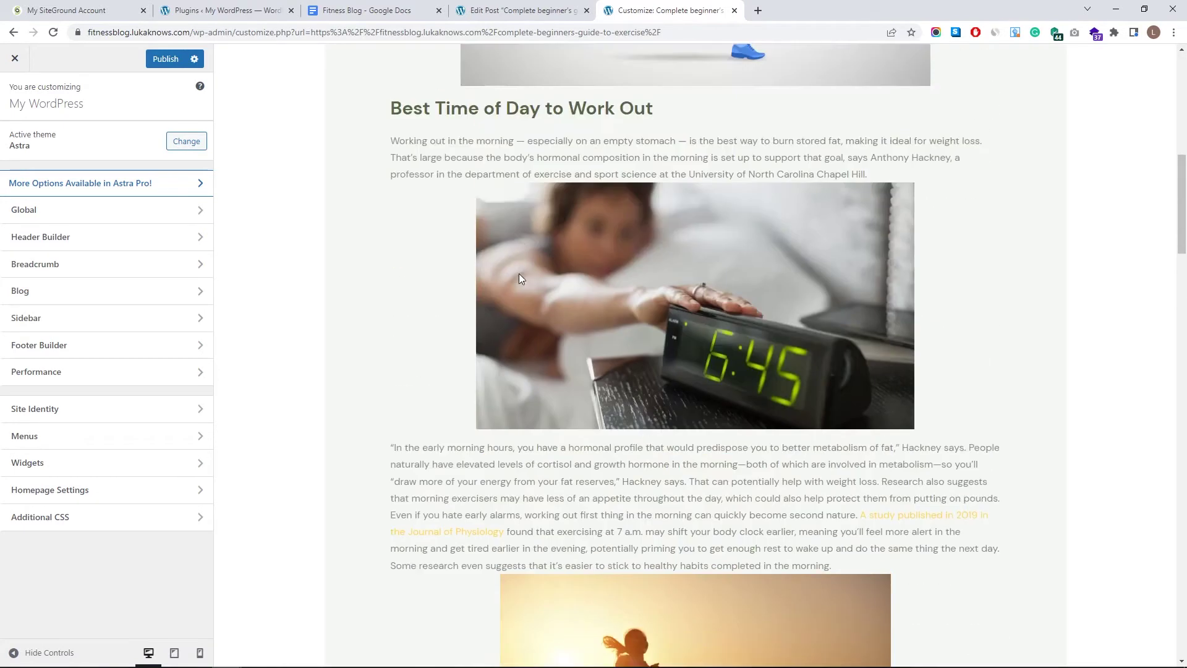
- Set the body font size to 18 px in Global > Typography
click(160, 210)
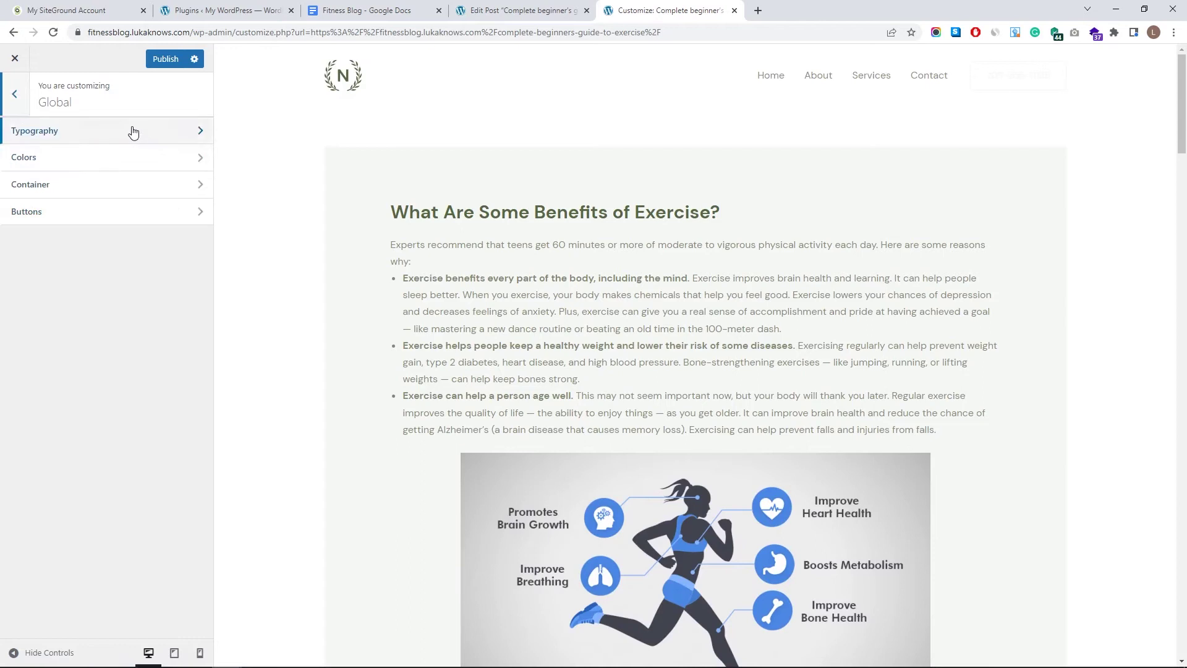
click(133, 132)
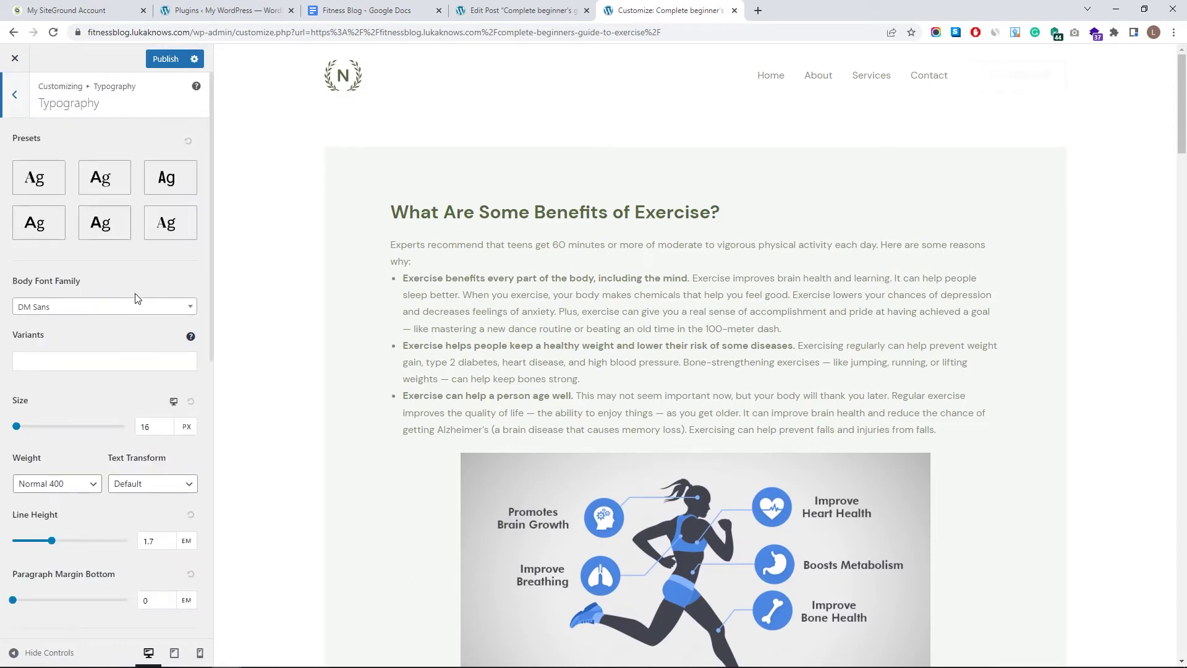
scroll(130, 284, down, 1)
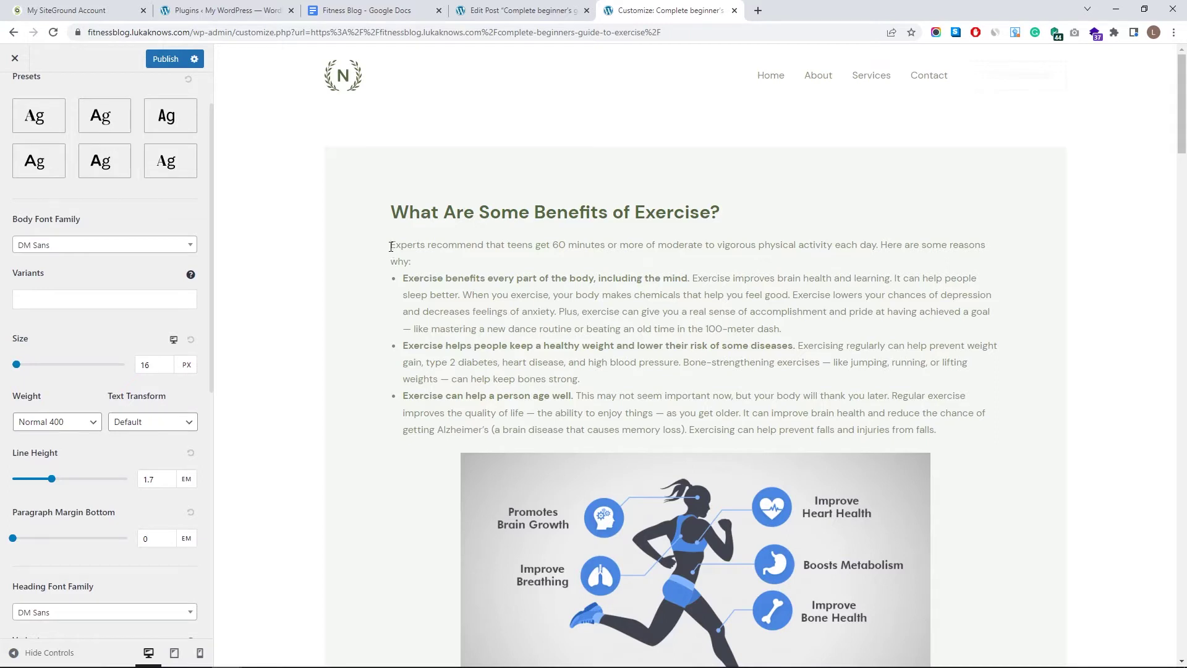
drag(391, 247, 575, 362)
click(529, 326)
drag(17, 365, 21, 368)
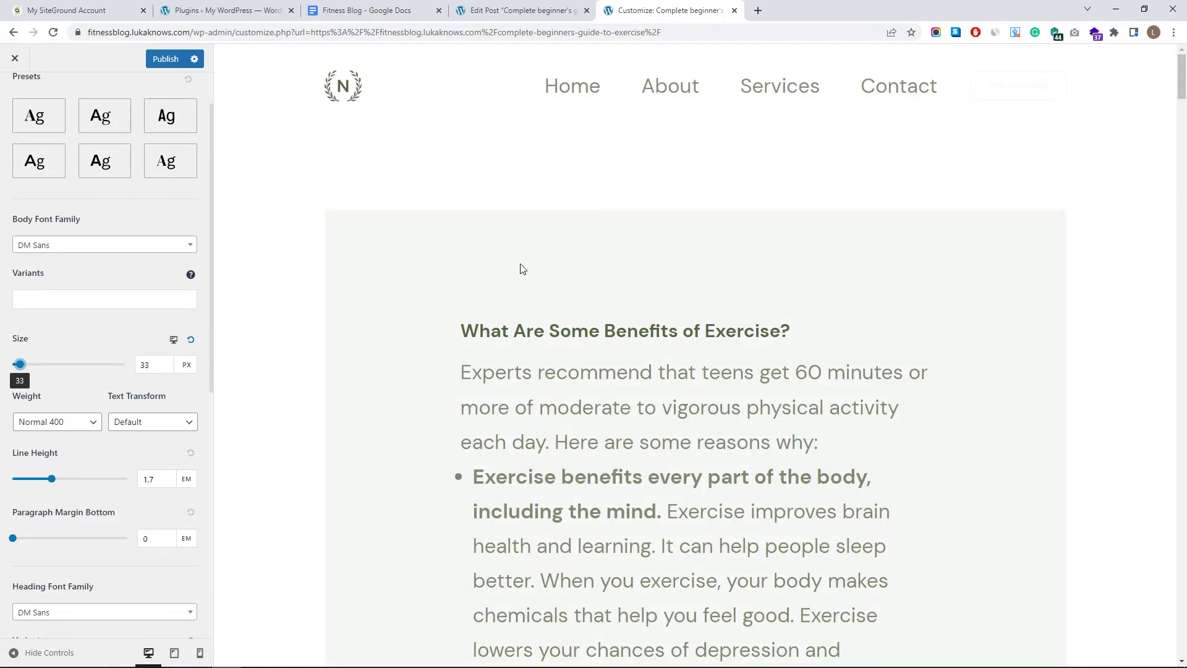
scroll(540, 361, down, 15)
click(152, 371)
drag(157, 367, 130, 365)
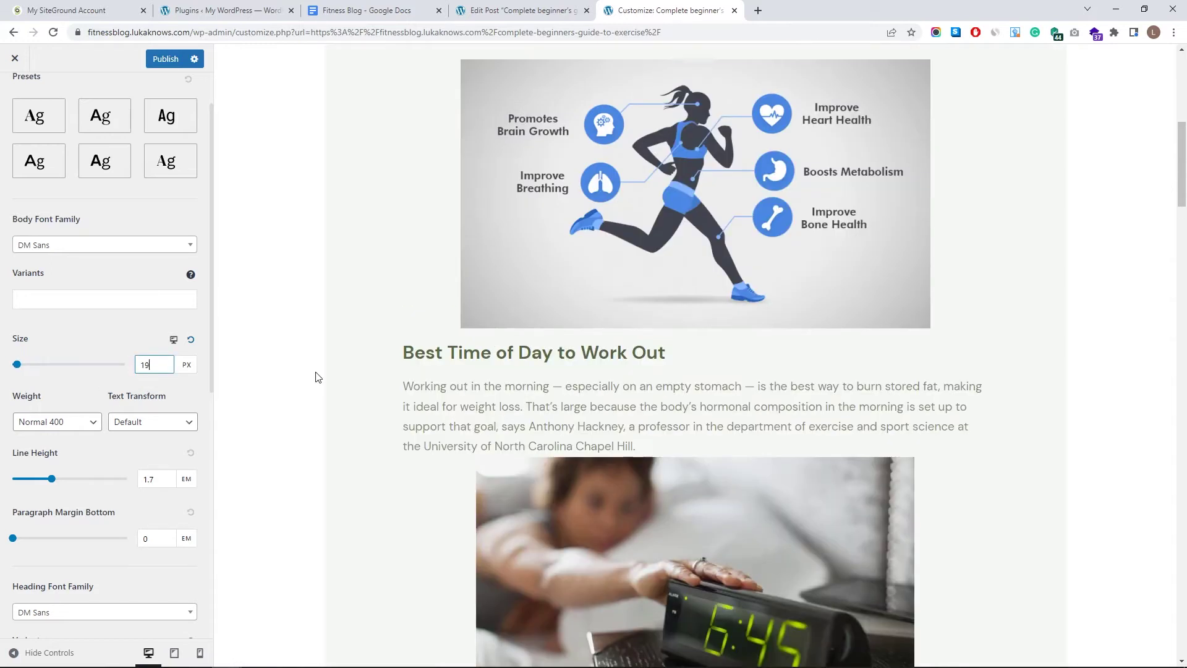
text(18)
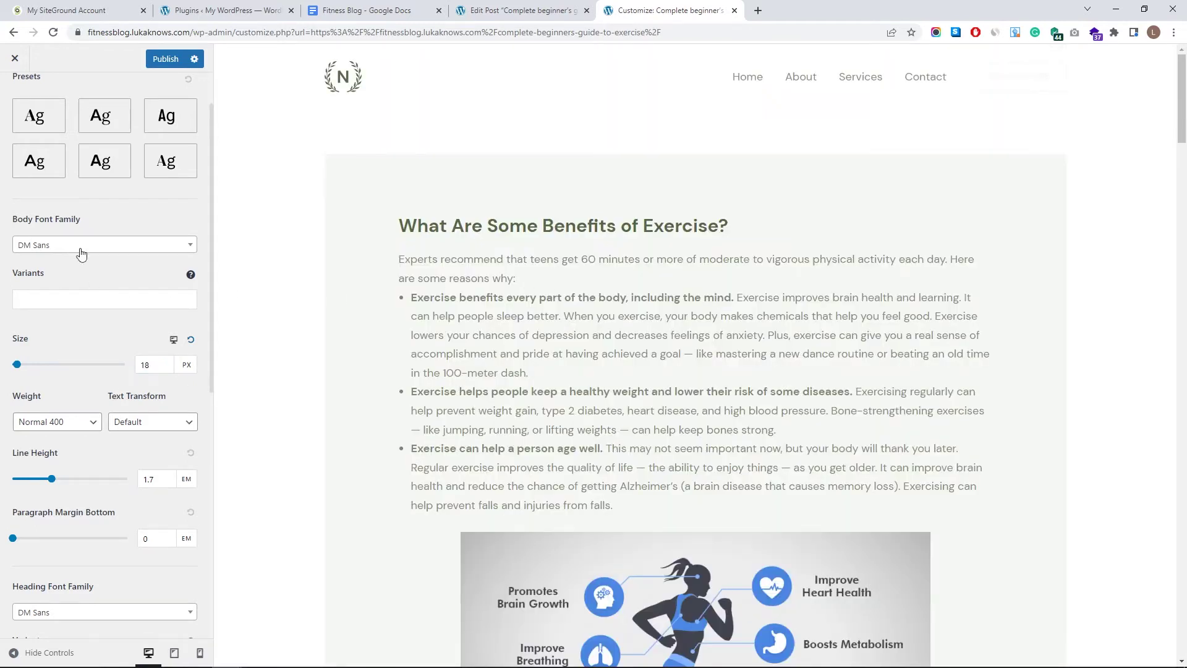
- Keep DM Sans as the body font and reset the body line height to 1.7
click(140, 245)
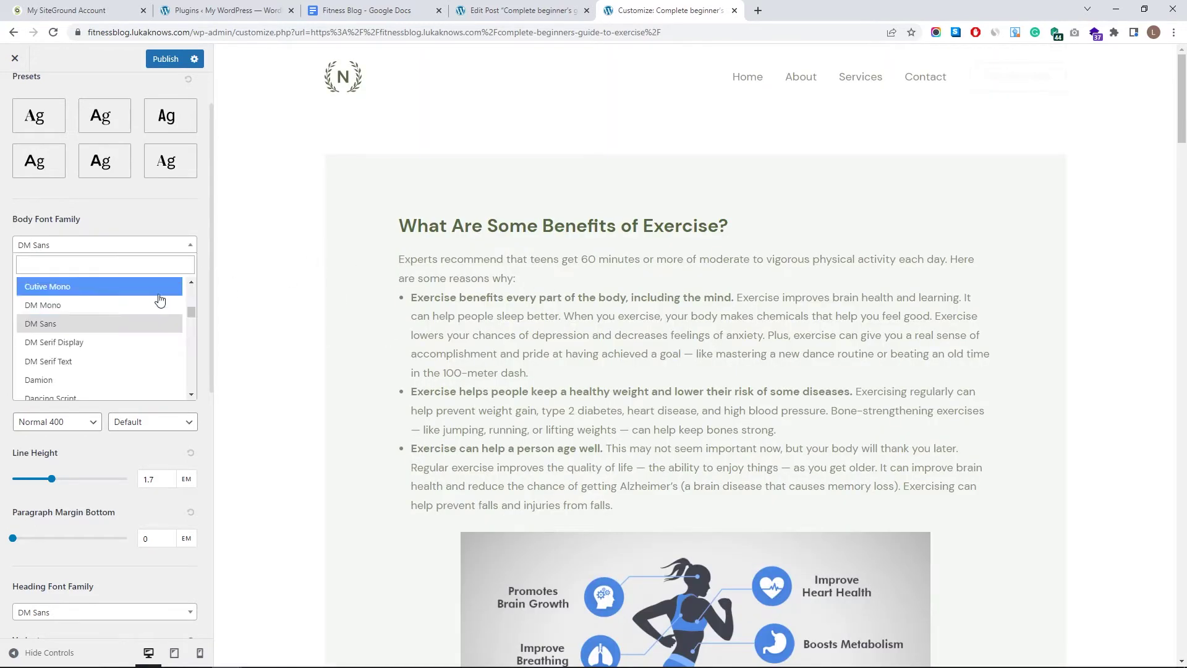
click(139, 258)
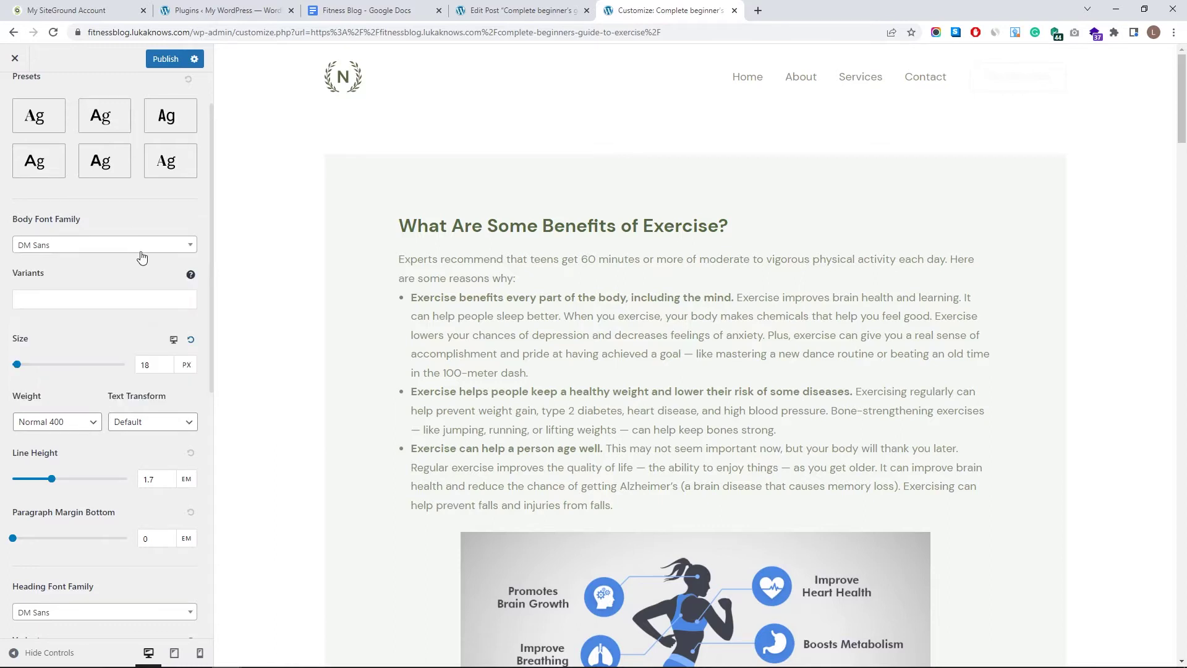
scroll(140, 258, down, 3)
click(108, 310)
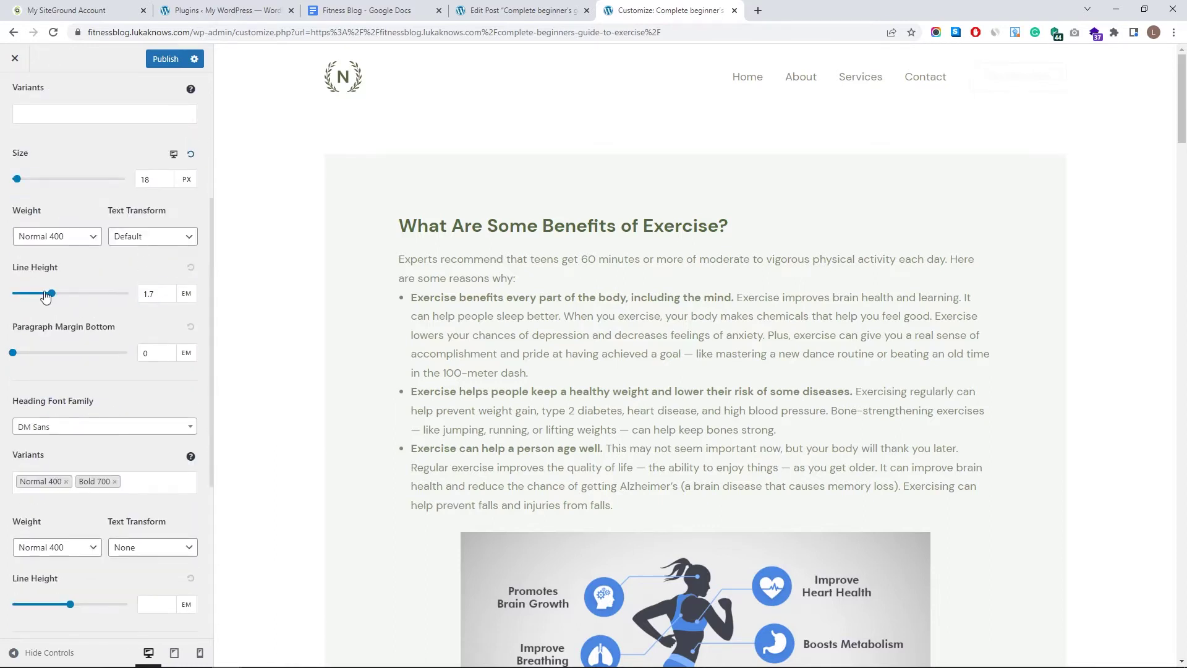
drag(53, 298, 33, 293)
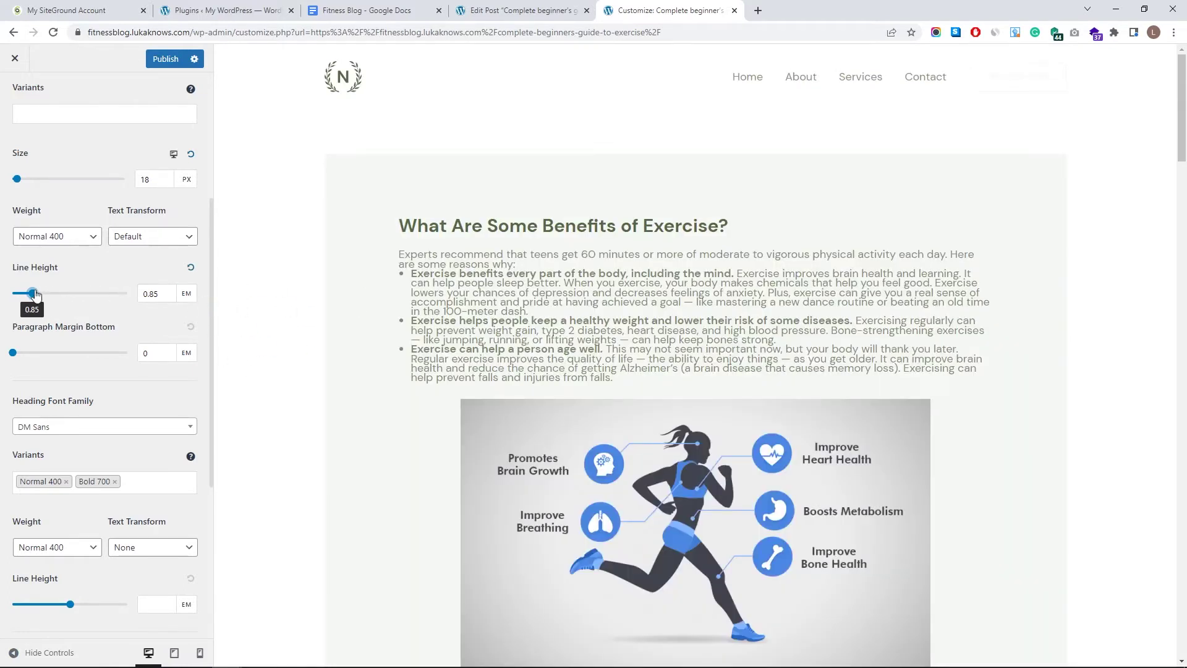
drag(33, 294, 86, 293)
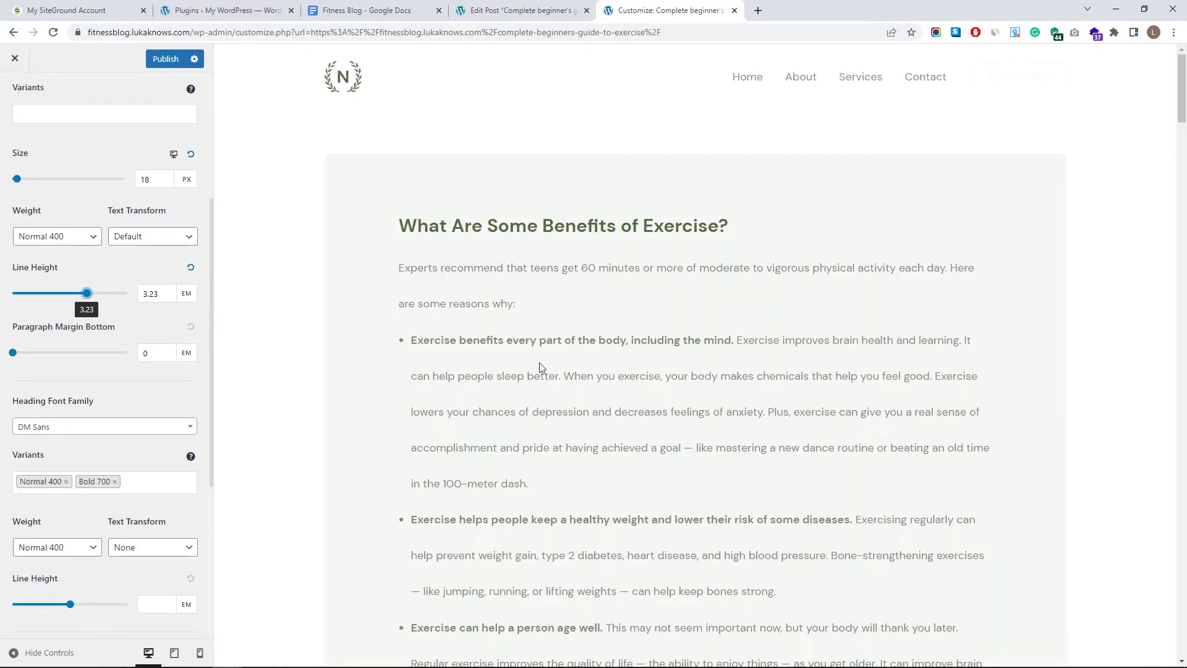
click(191, 270)
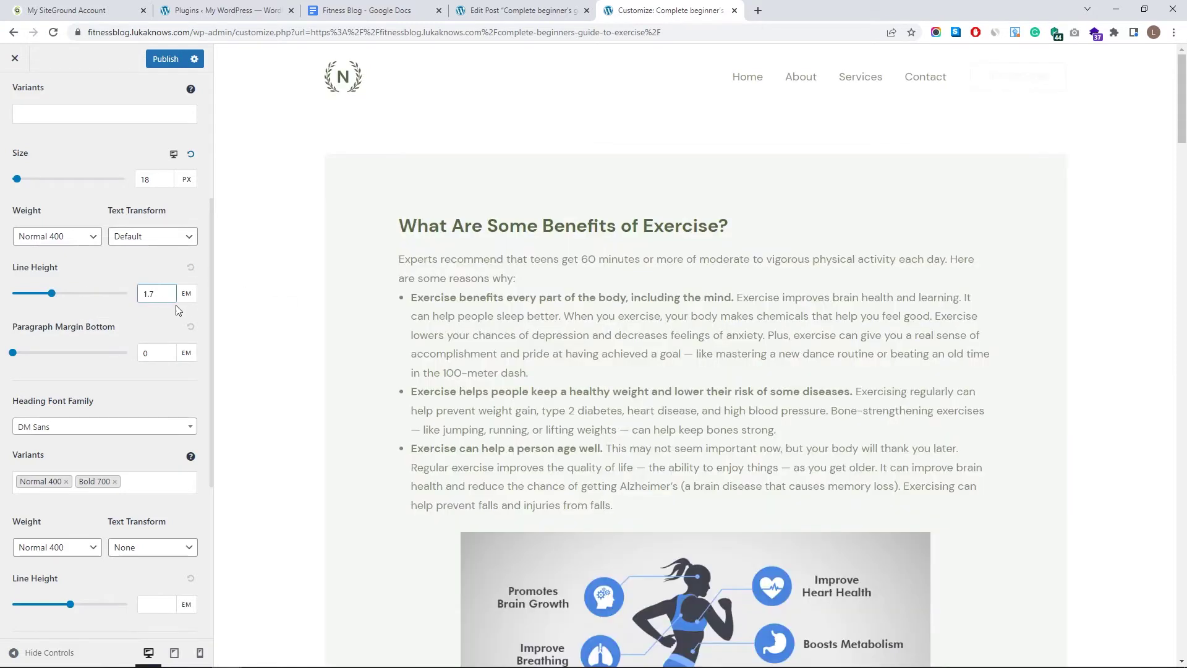
- Set Paragraph Margin Bottom to 1.76 em
scroll(19, 298, down, 1)
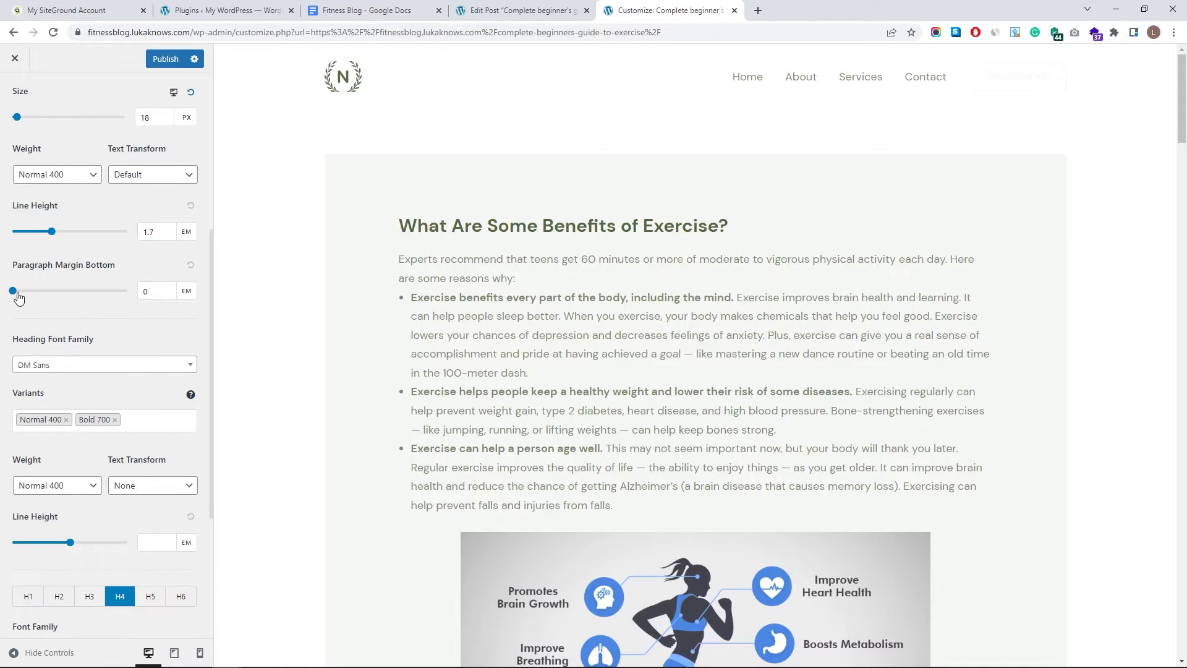
drag(16, 299, 54, 293)
scroll(512, 260, down, 9)
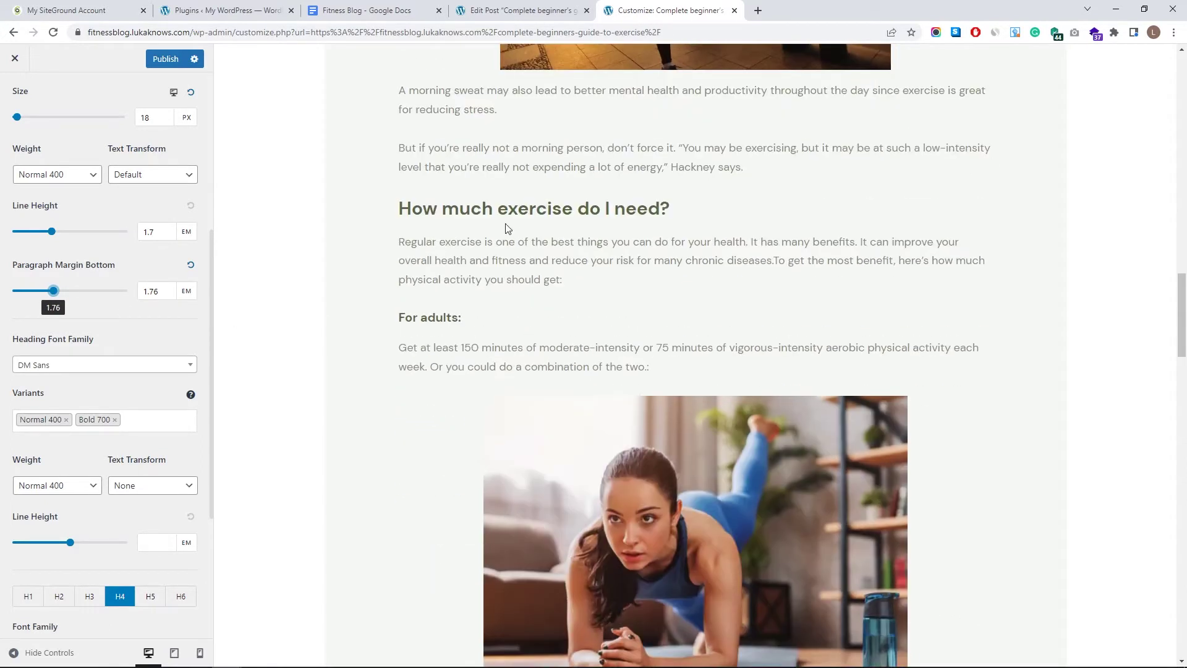
scroll(333, 328, up, 15)
scroll(421, 546, down, 5)
- Change the H2 heading size from 30 px to 40 px in Typography
scroll(48, 391, down, 3)
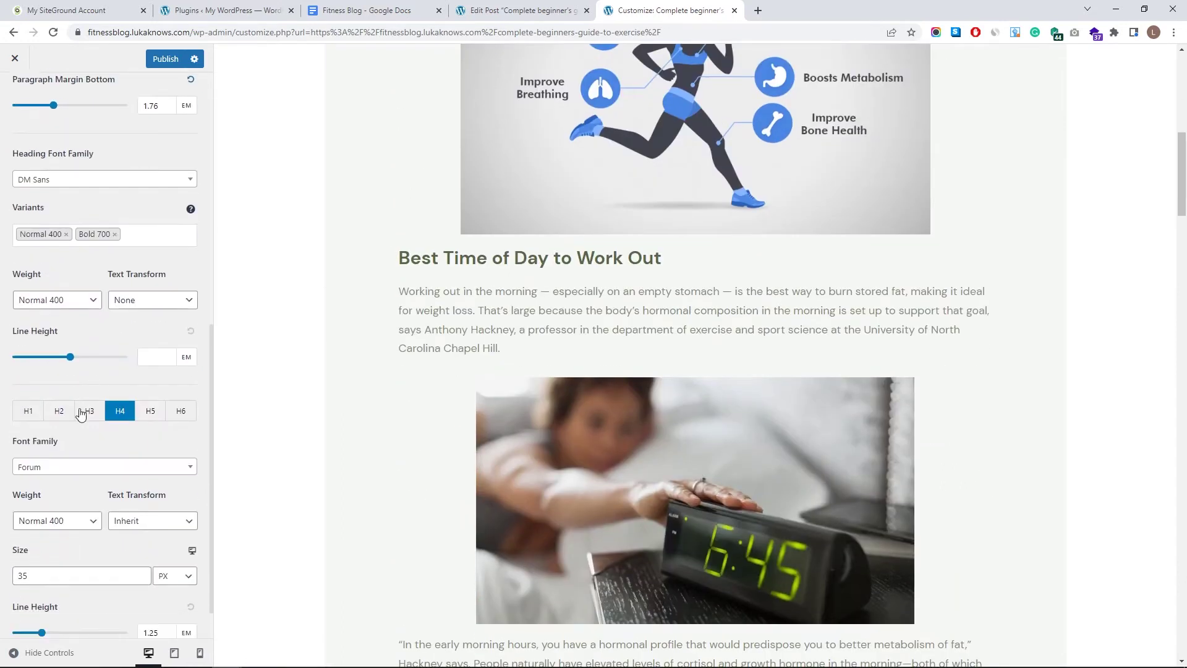
click(58, 413)
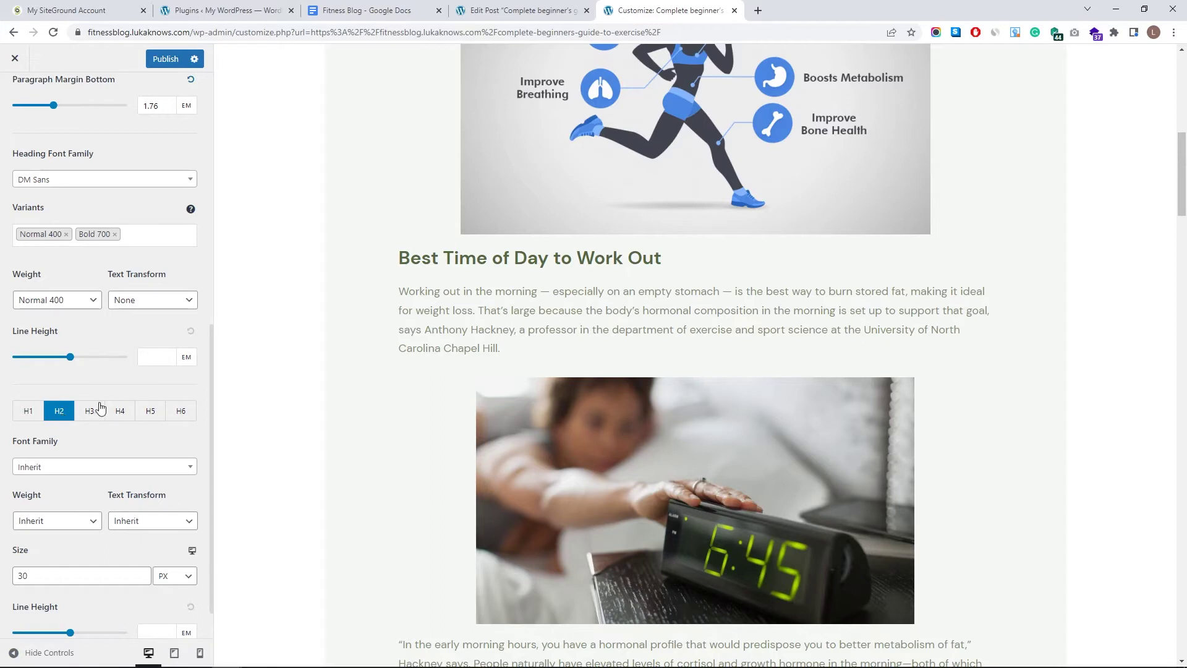
click(141, 573)
click(141, 573)
click(142, 573)
click(142, 572)
click(141, 572)
click(142, 572)
click(141, 573)
click(142, 572)
click(142, 572)
click(141, 573)
click(141, 573)
click(141, 572)
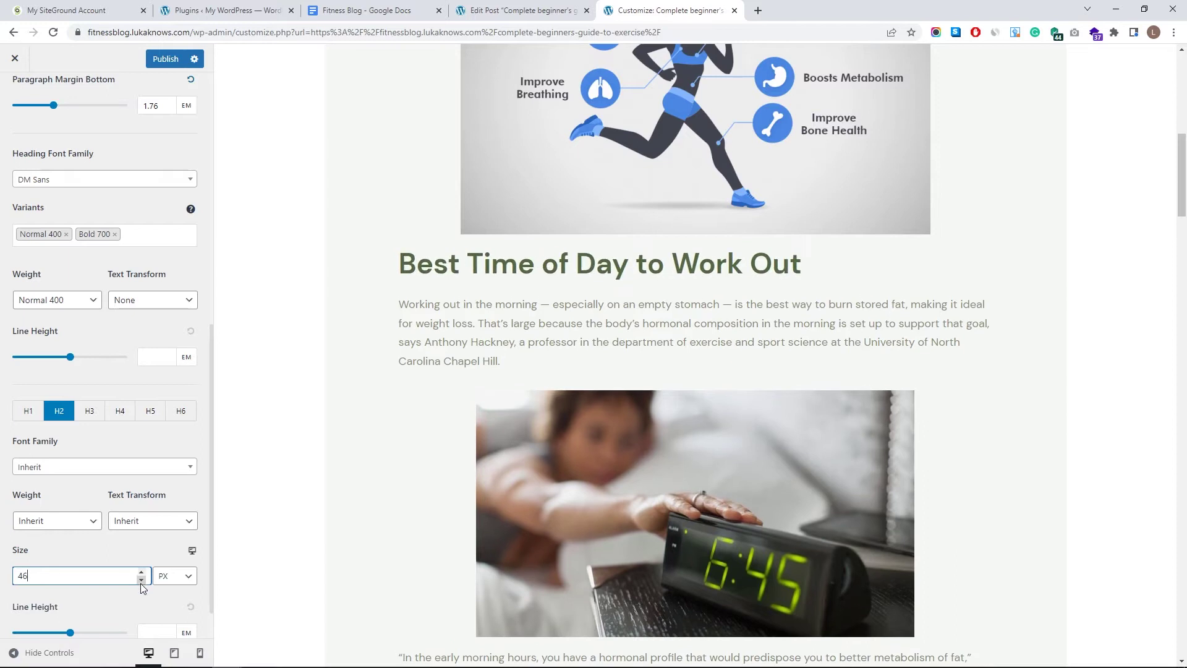
click(142, 579)
click(142, 579)
click(141, 579)
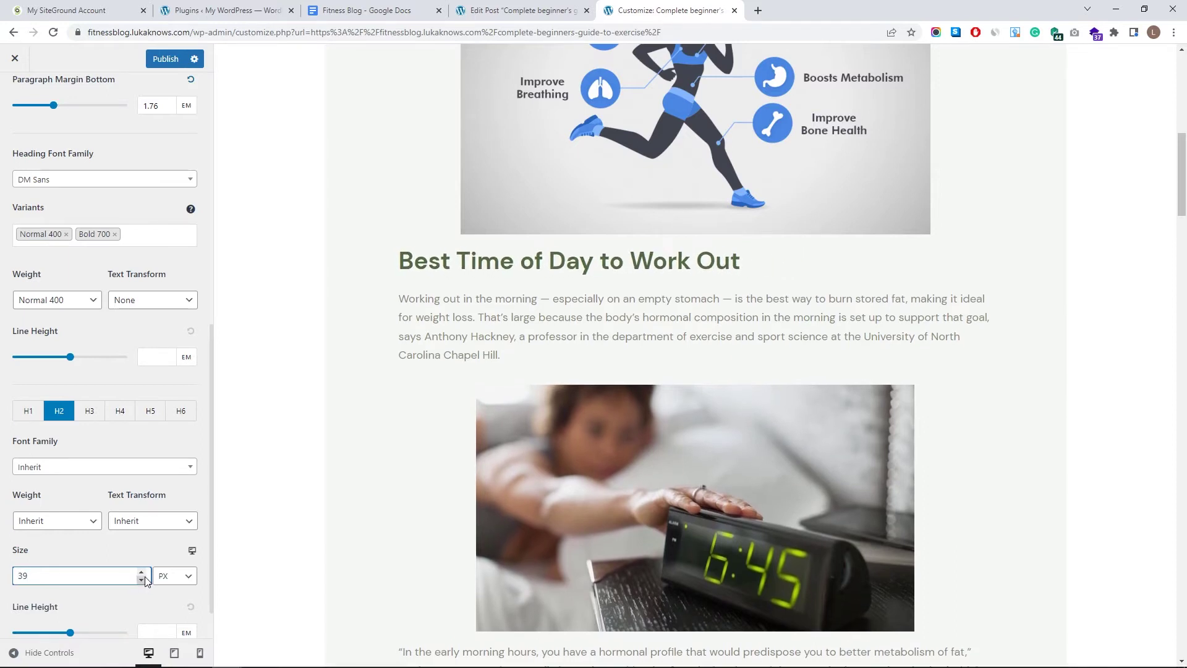
click(141, 572)
scroll(560, 389, down, 8)
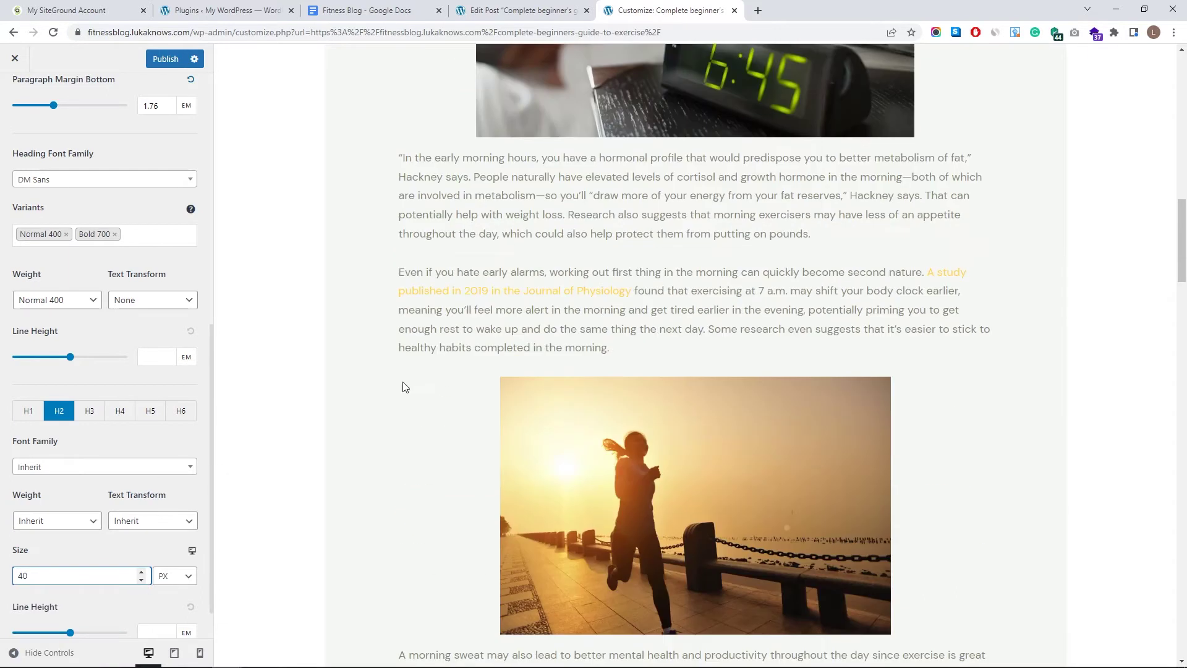
scroll(132, 373, up, 8)
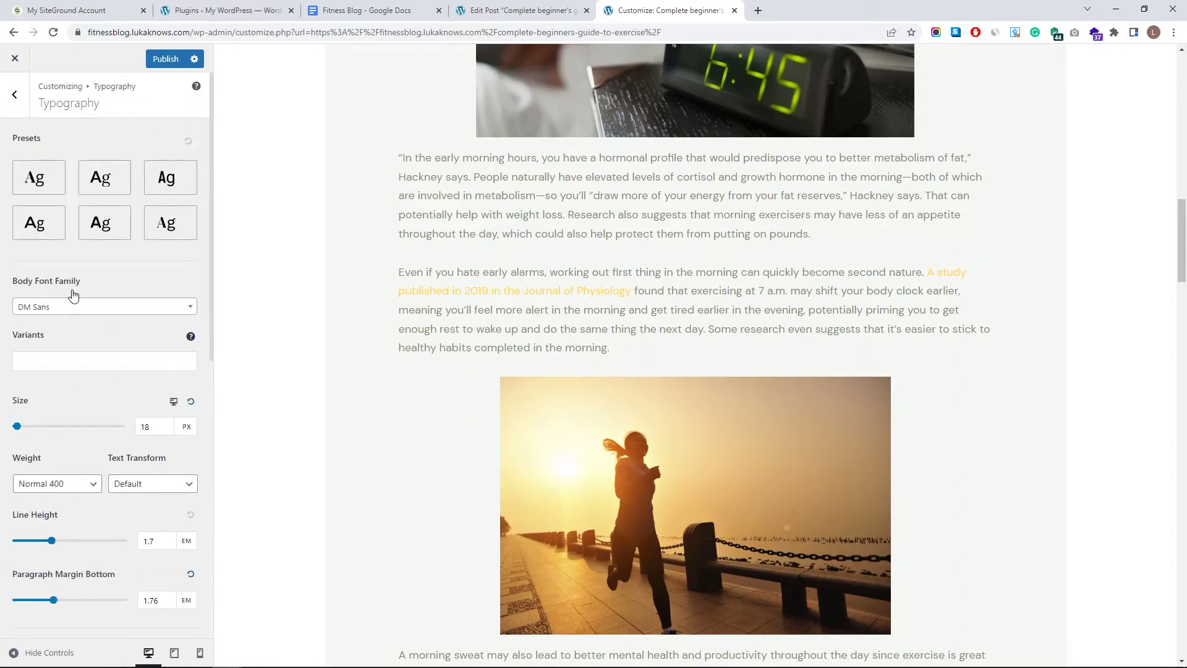
scroll(580, 305, up, 8)
scroll(580, 305, up, 10)
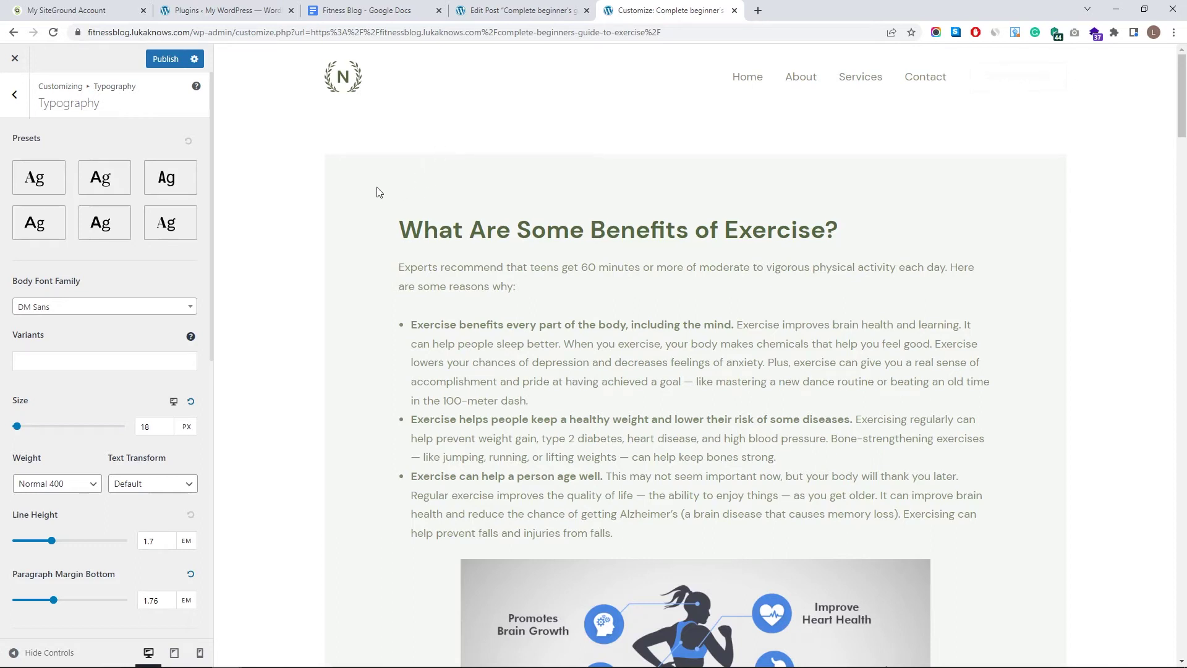
- Set the Content Background colour to white in Global > Colors
click(14, 94)
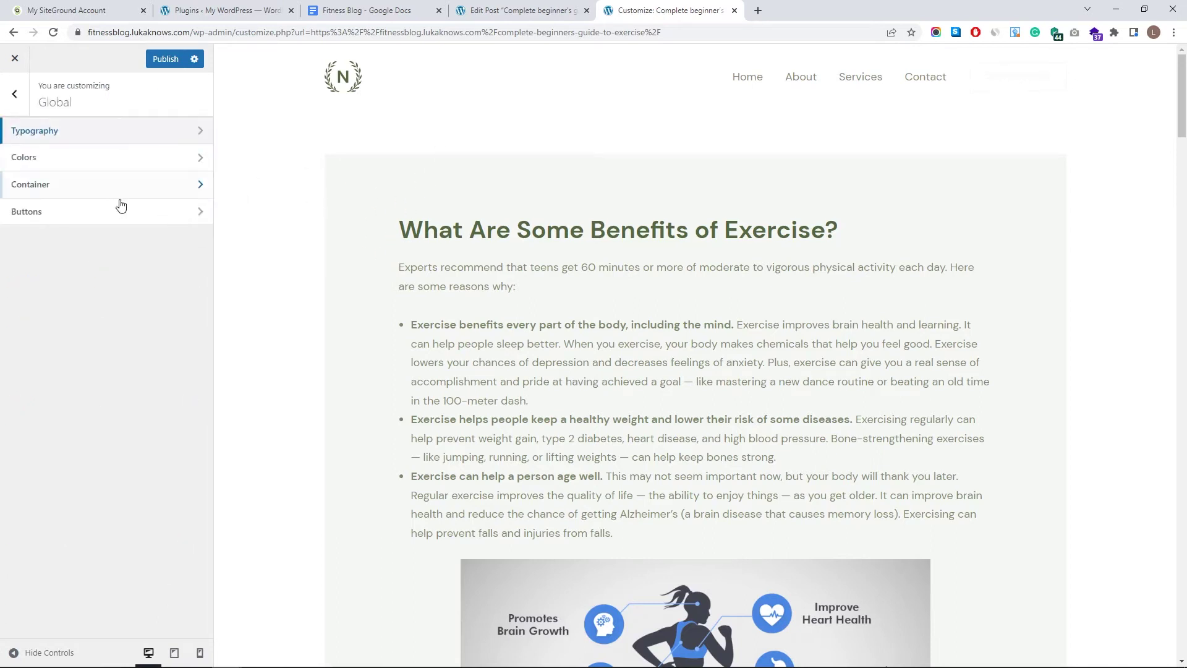
click(121, 160)
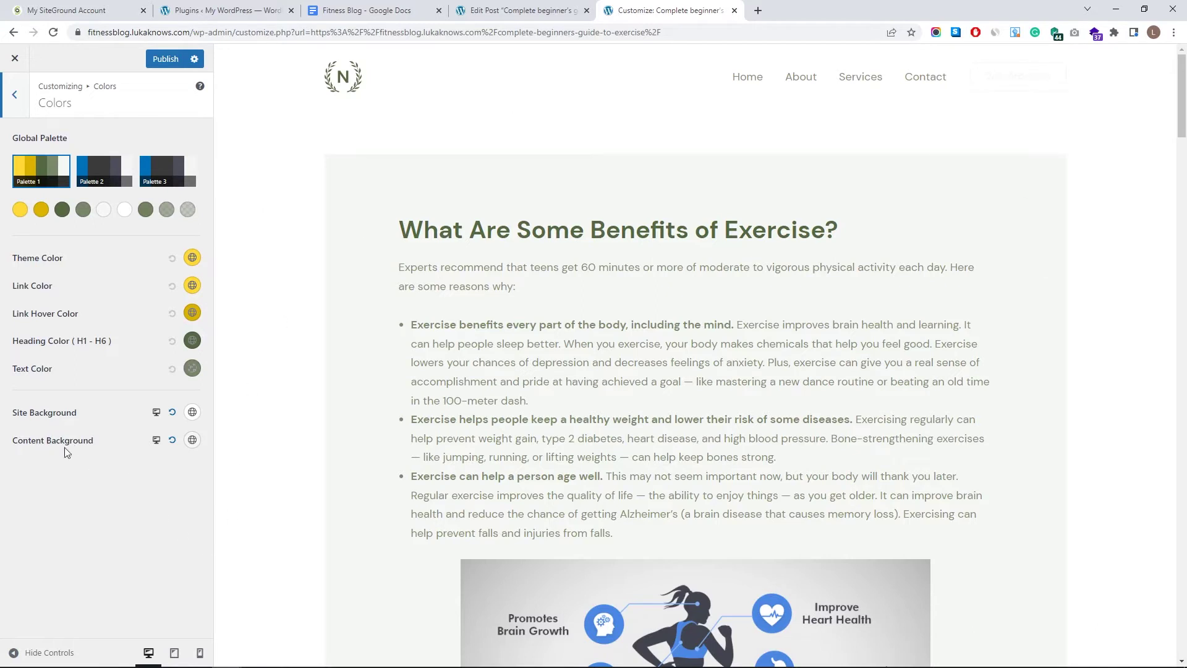
click(191, 440)
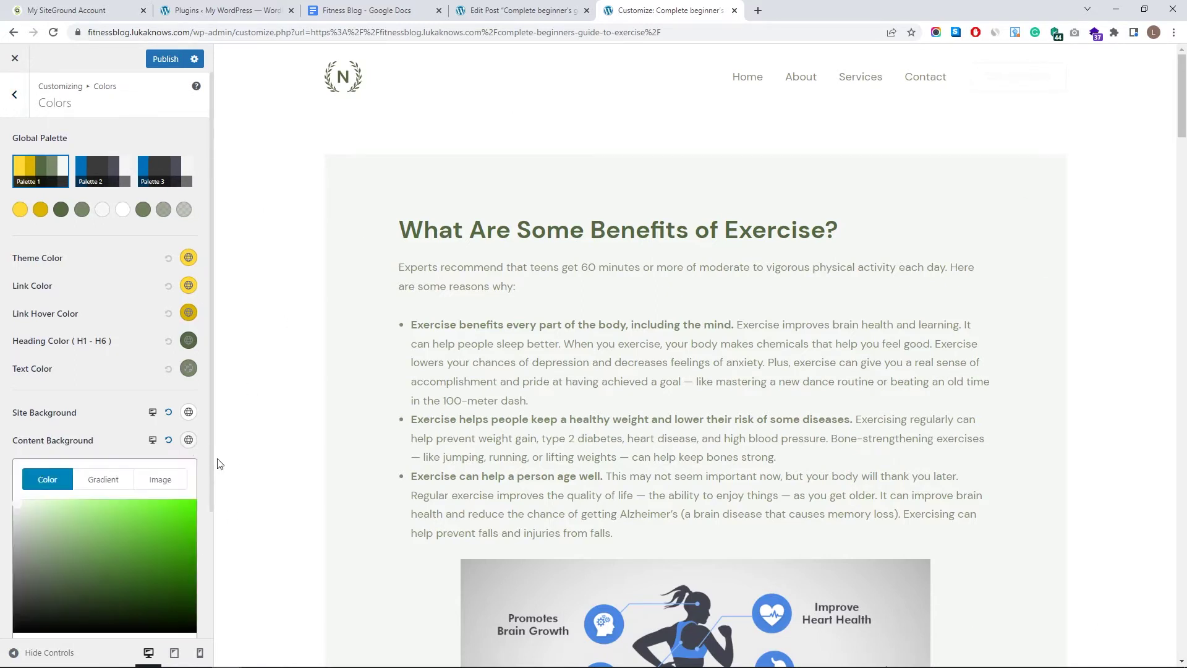
drag(119, 526, 26, 493)
click(8, 489)
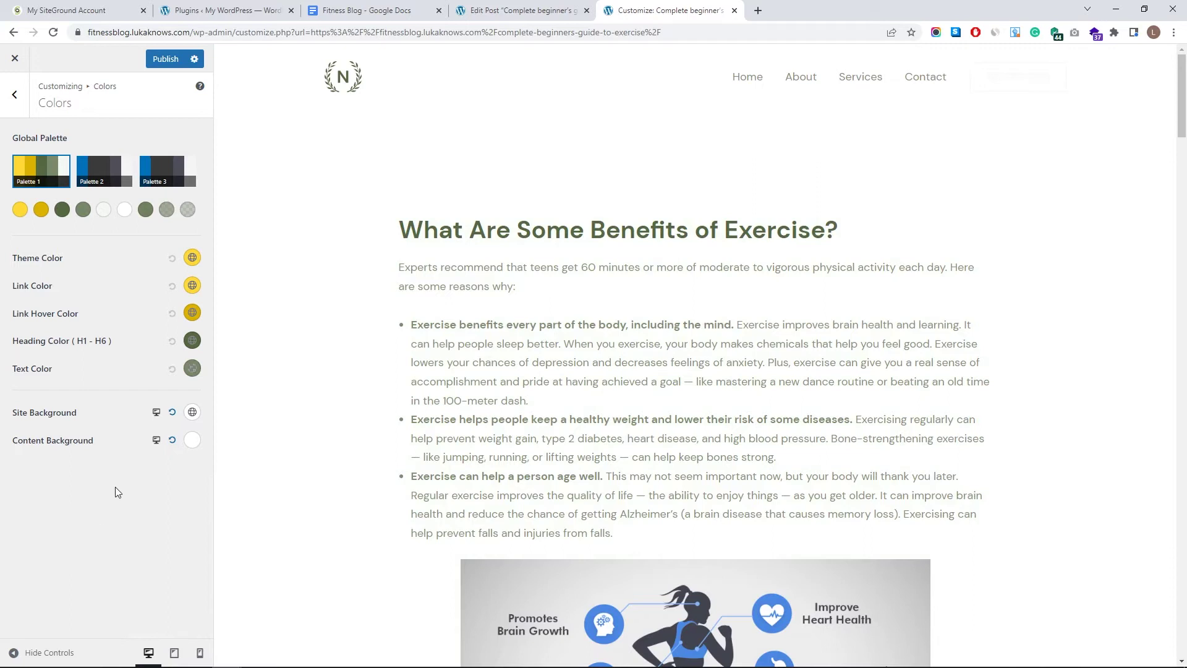
- Make the Content Background fully transparent (#FFFFFF00)
click(193, 440)
scroll(174, 598, down, 3)
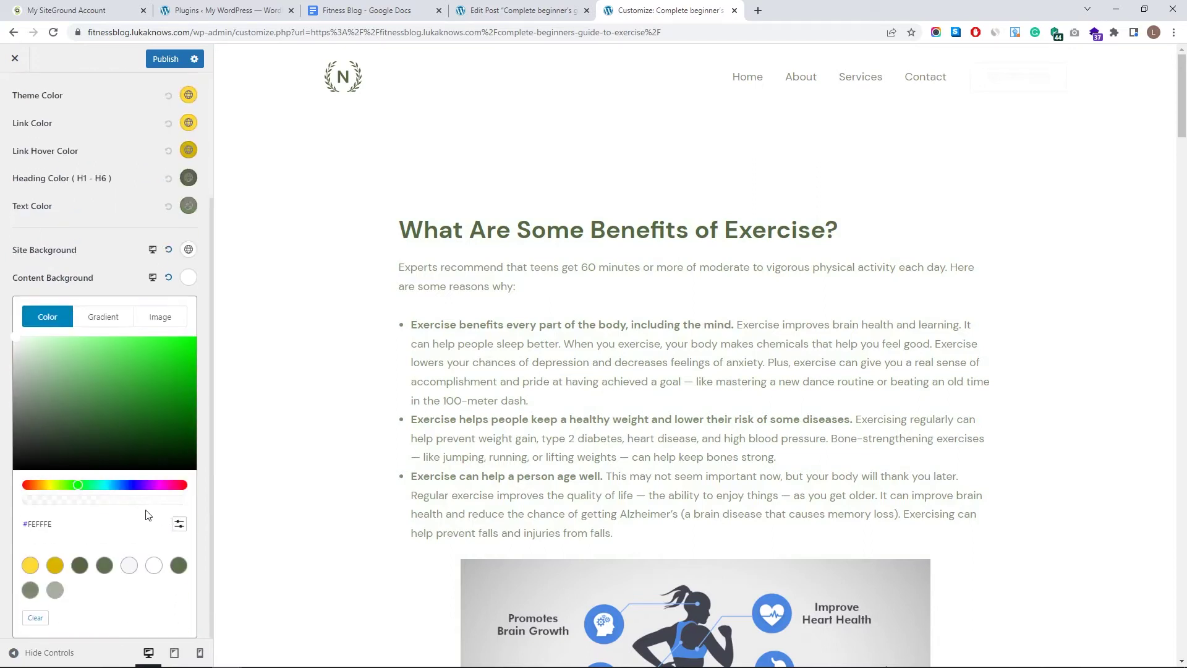
drag(166, 504, 3, 502)
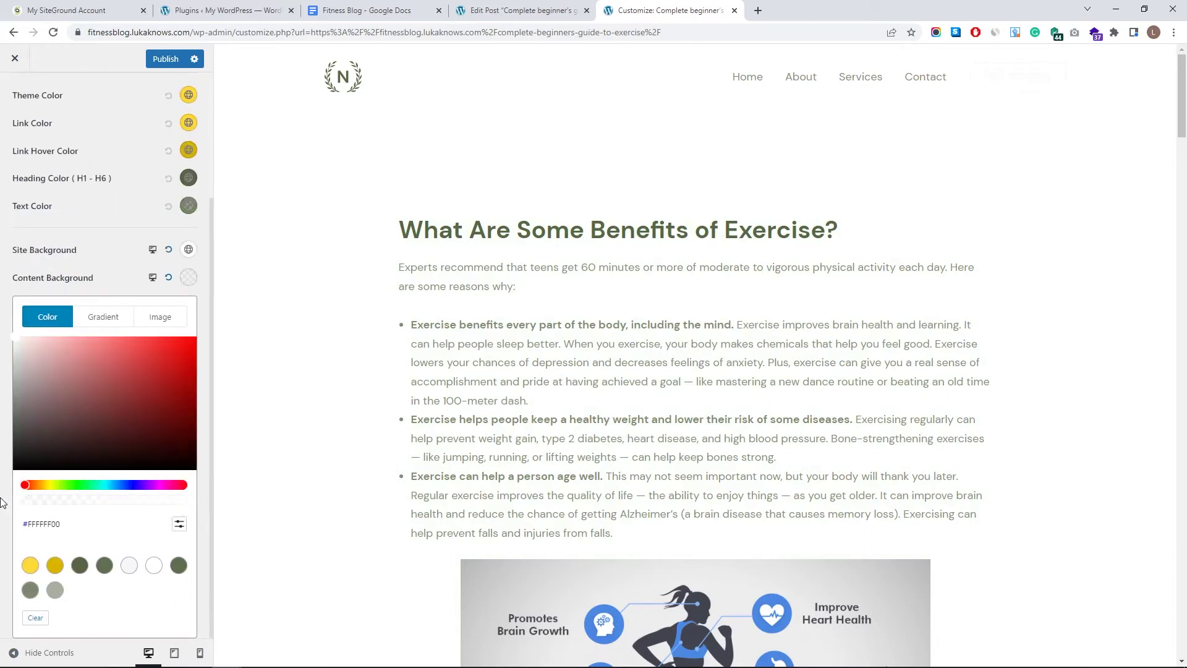
click(3, 502)
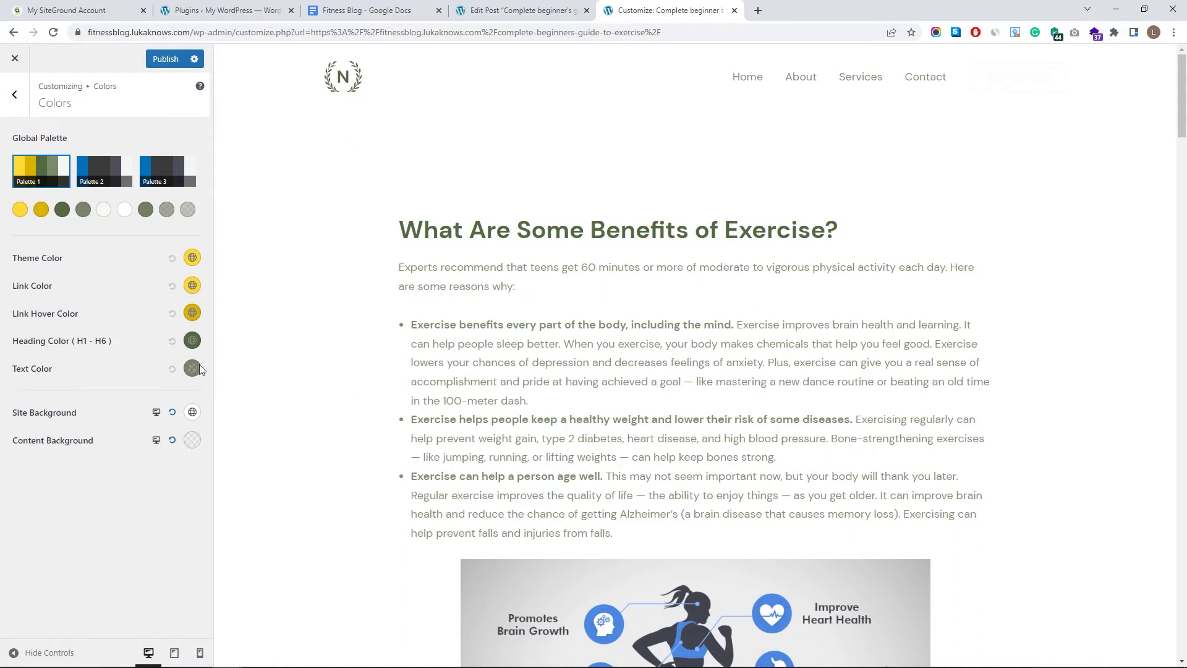
drag(403, 228, 840, 230)
click(582, 234)
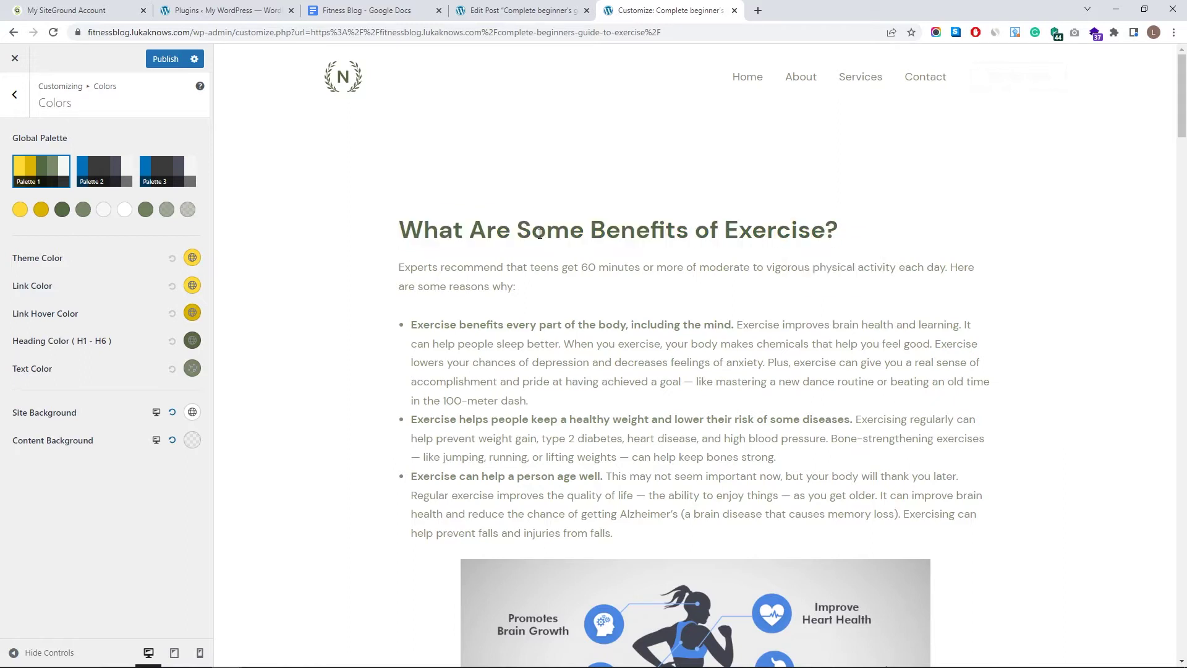
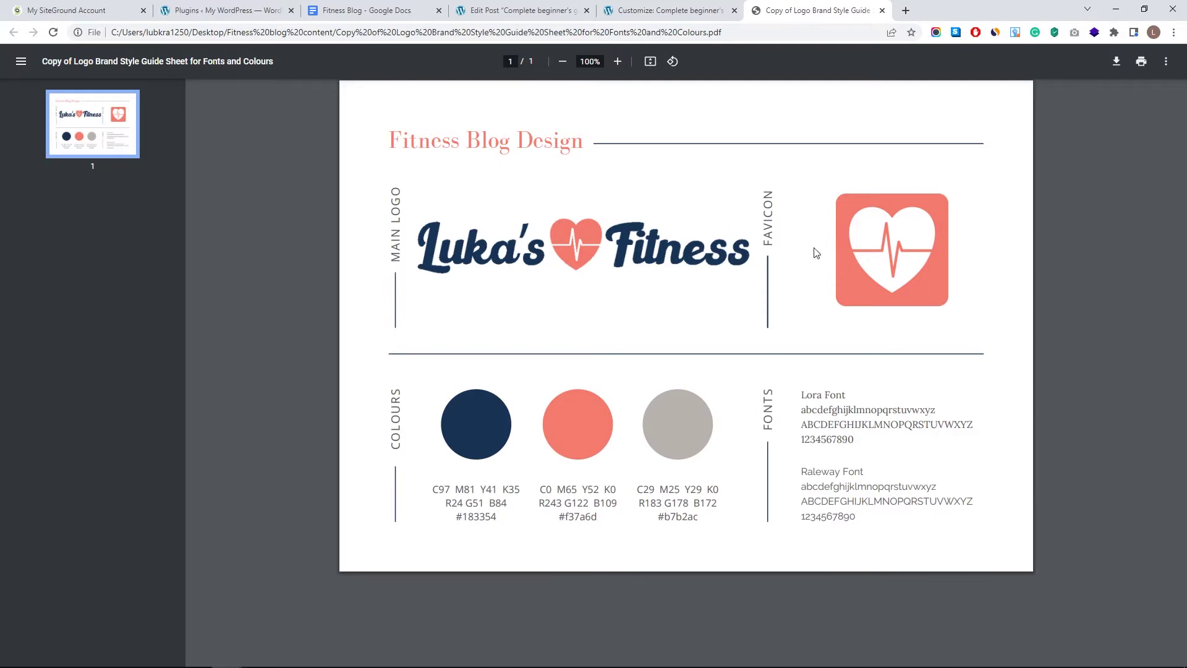
- Copy navy #183354 from the style guide and set it as the Heading Color
double_click(475, 516)
key(ctrl+c)
click(668, 11)
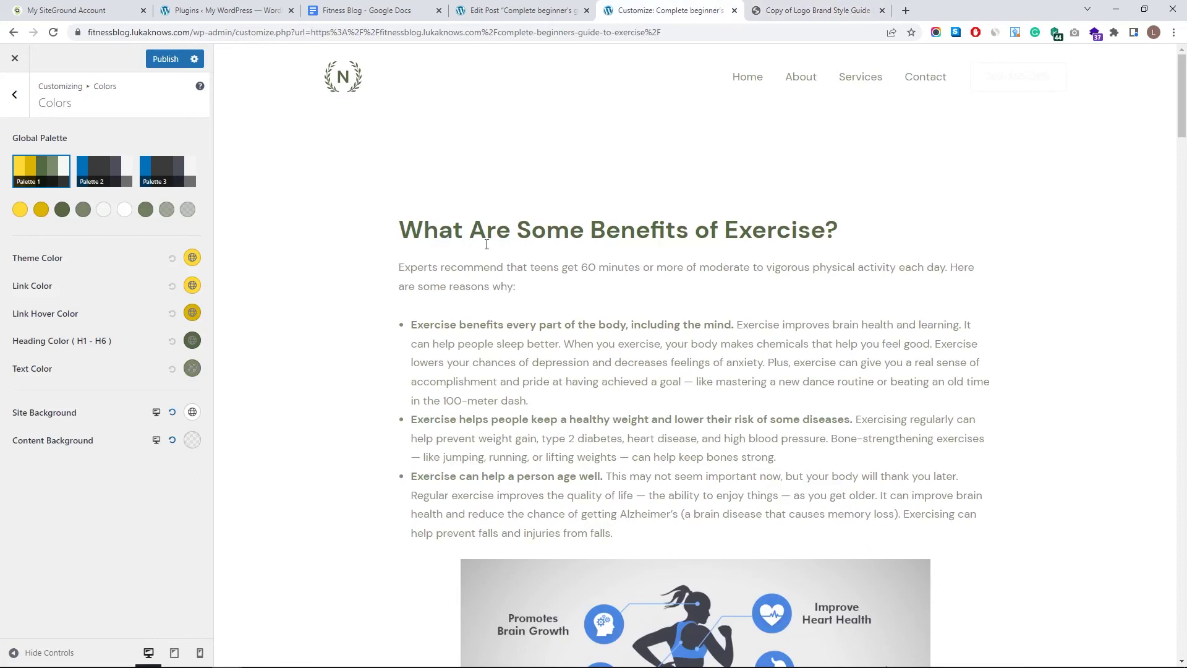
click(193, 349)
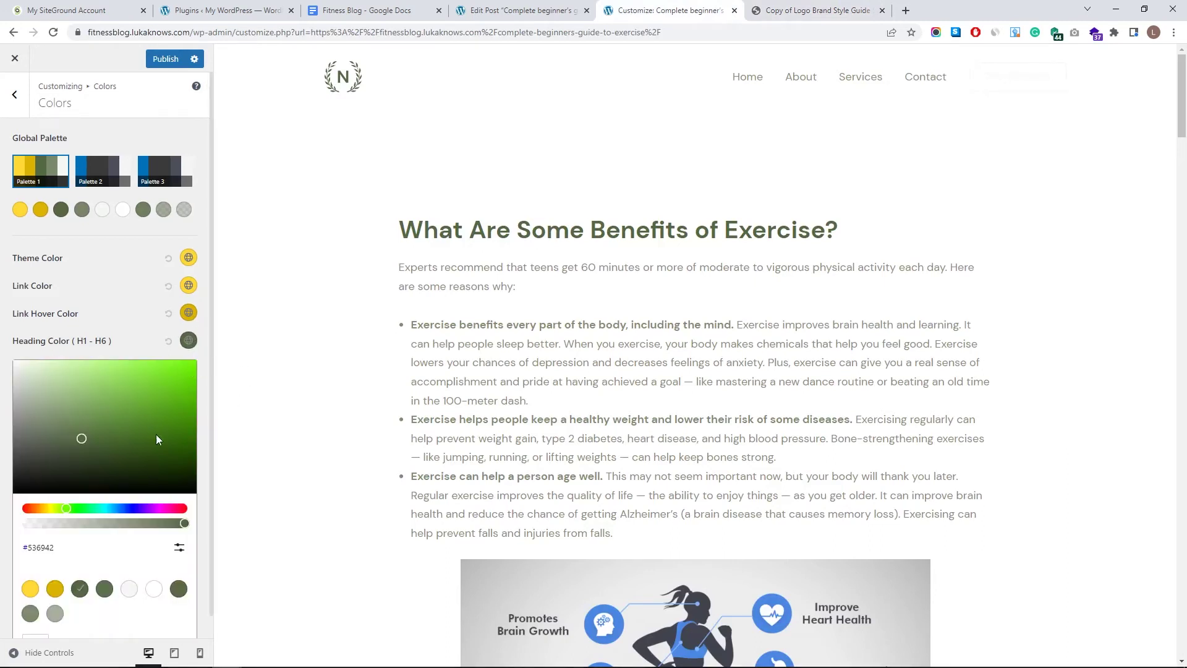
click(179, 548)
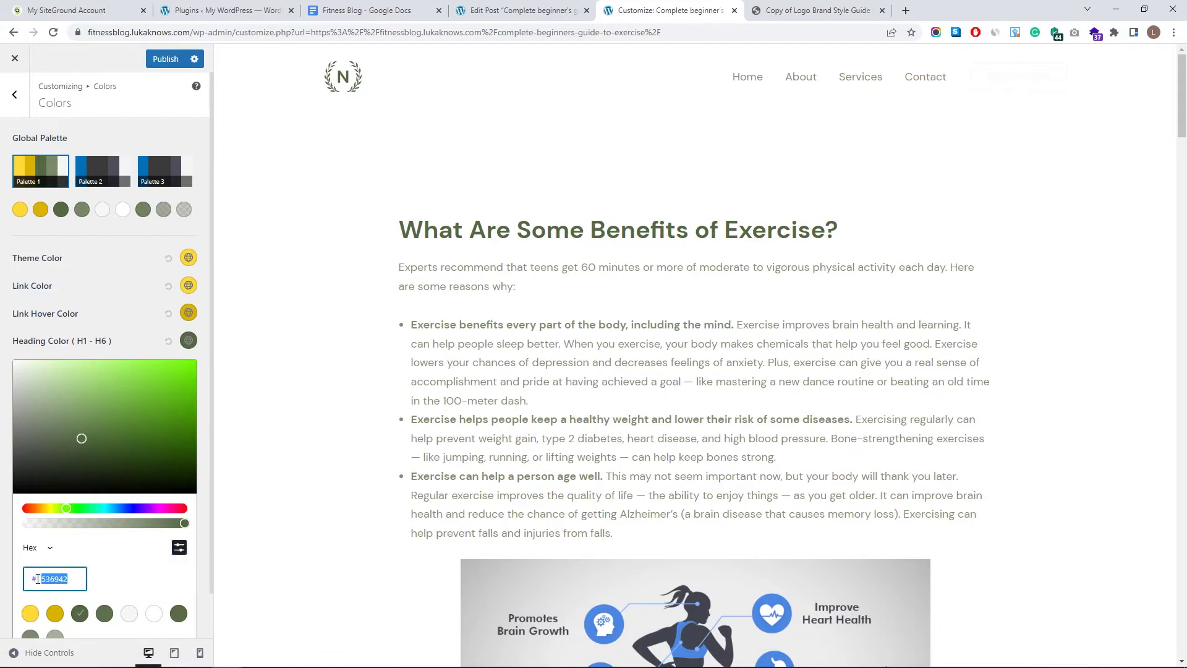
key(ctrl+v)
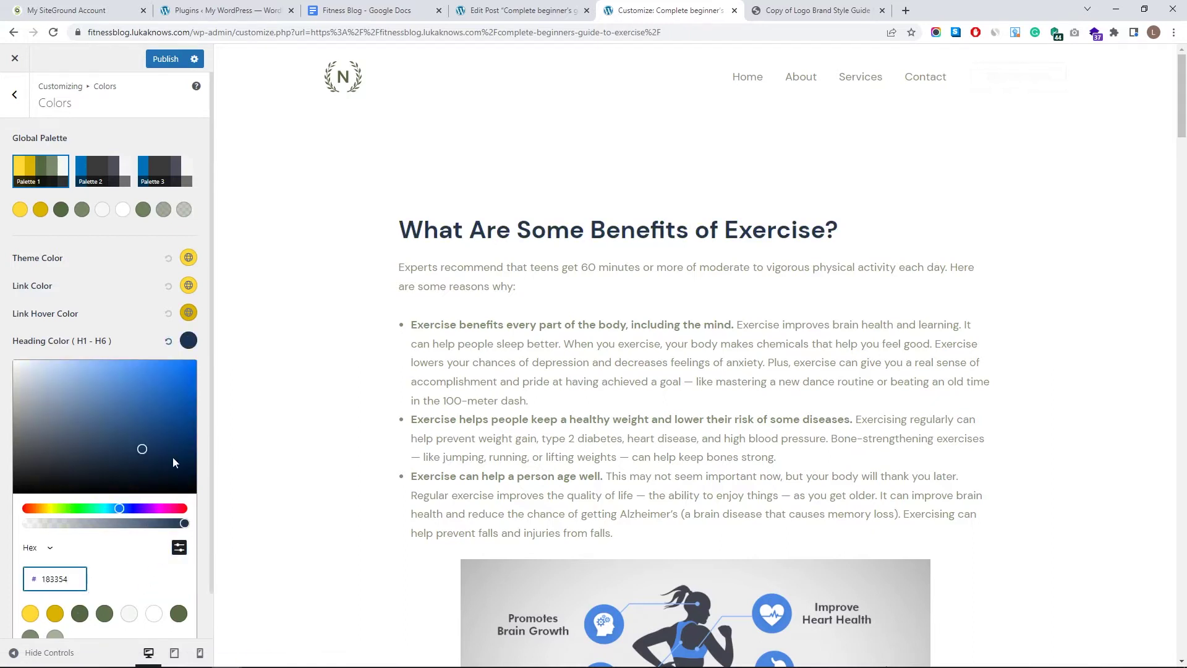
click(150, 335)
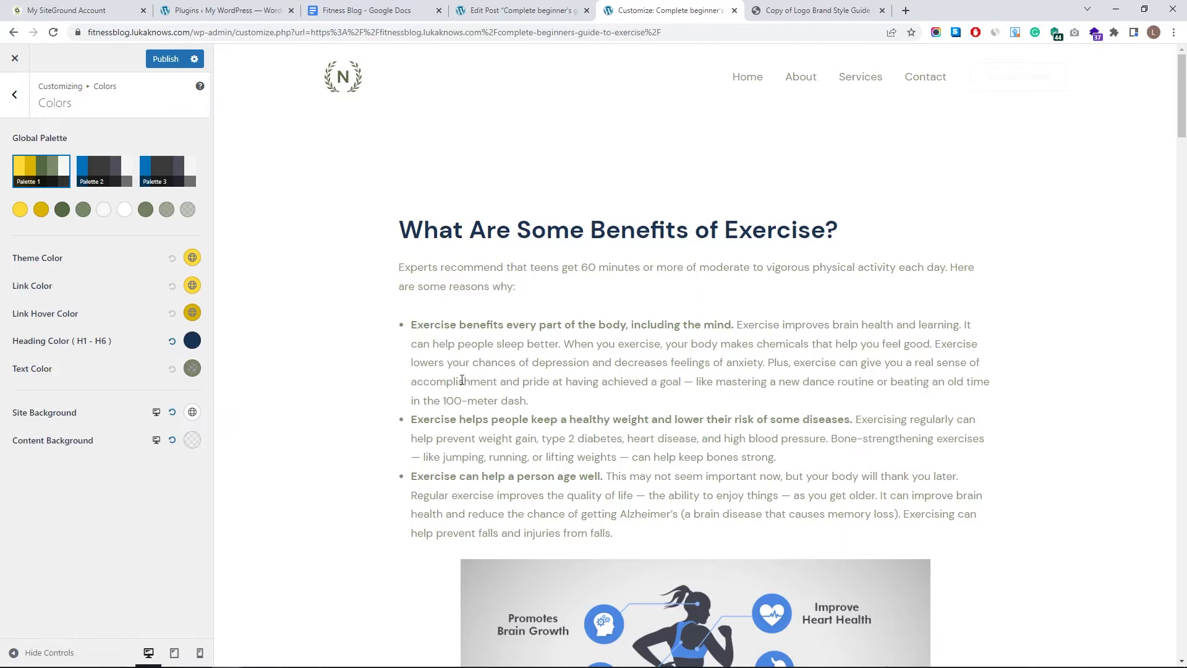
- Set the body Text Color to a neutral grey
click(192, 370)
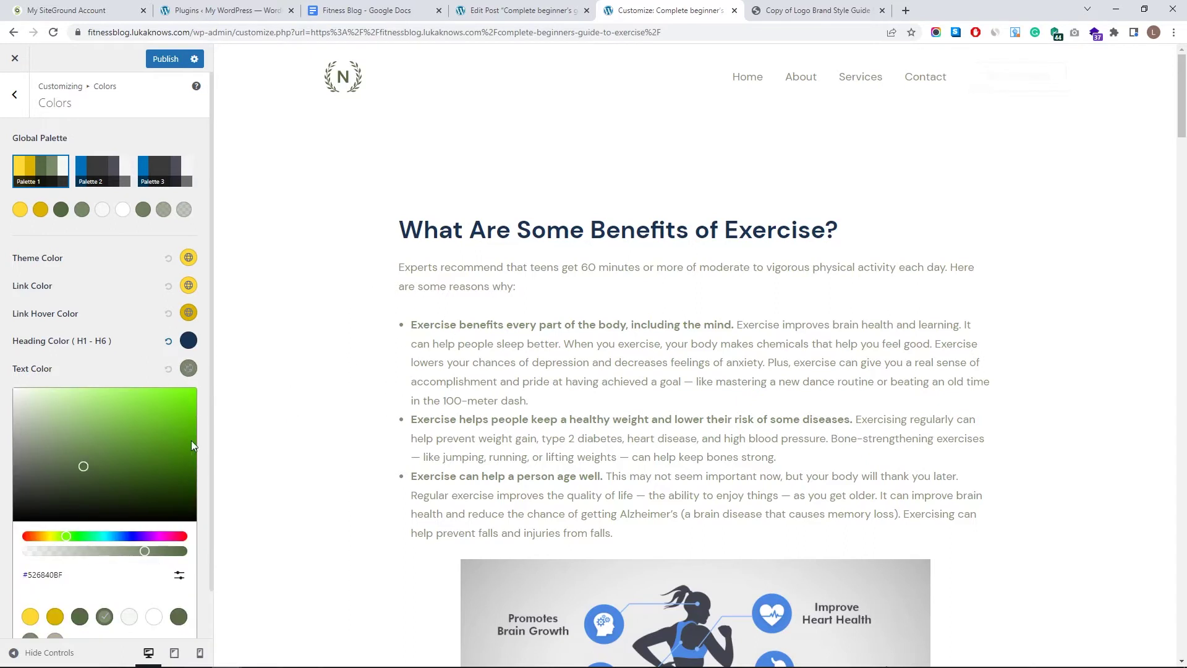
click(30, 471)
click(7, 485)
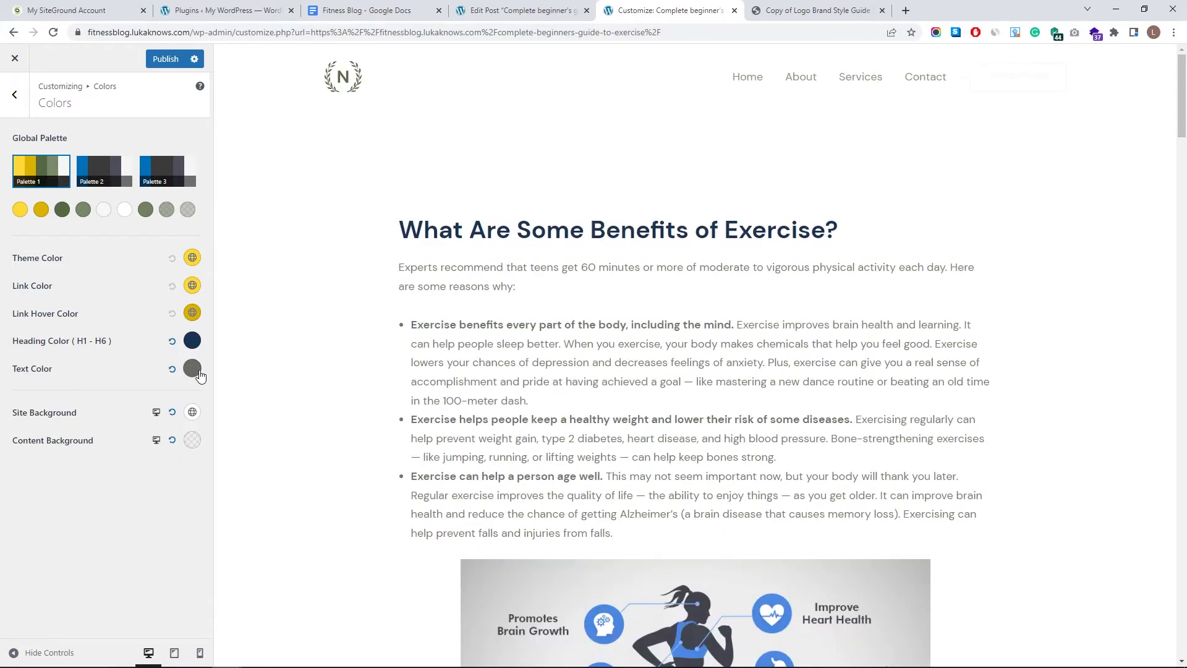
scroll(469, 377, down, 10)
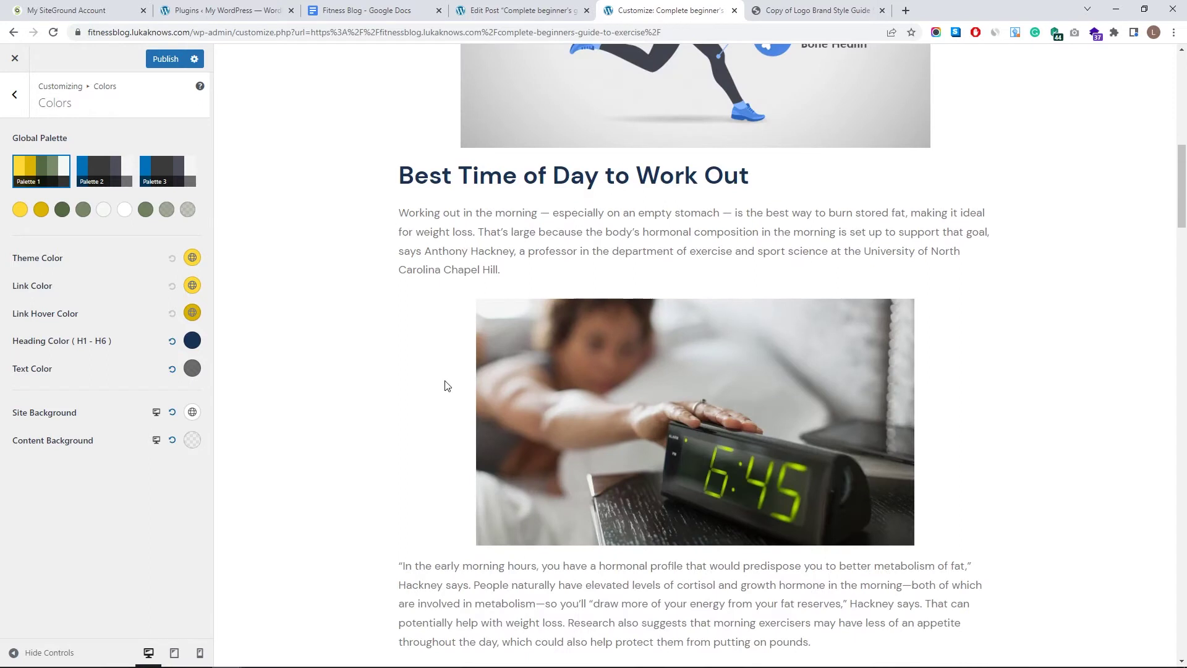
scroll(445, 451, down, 6)
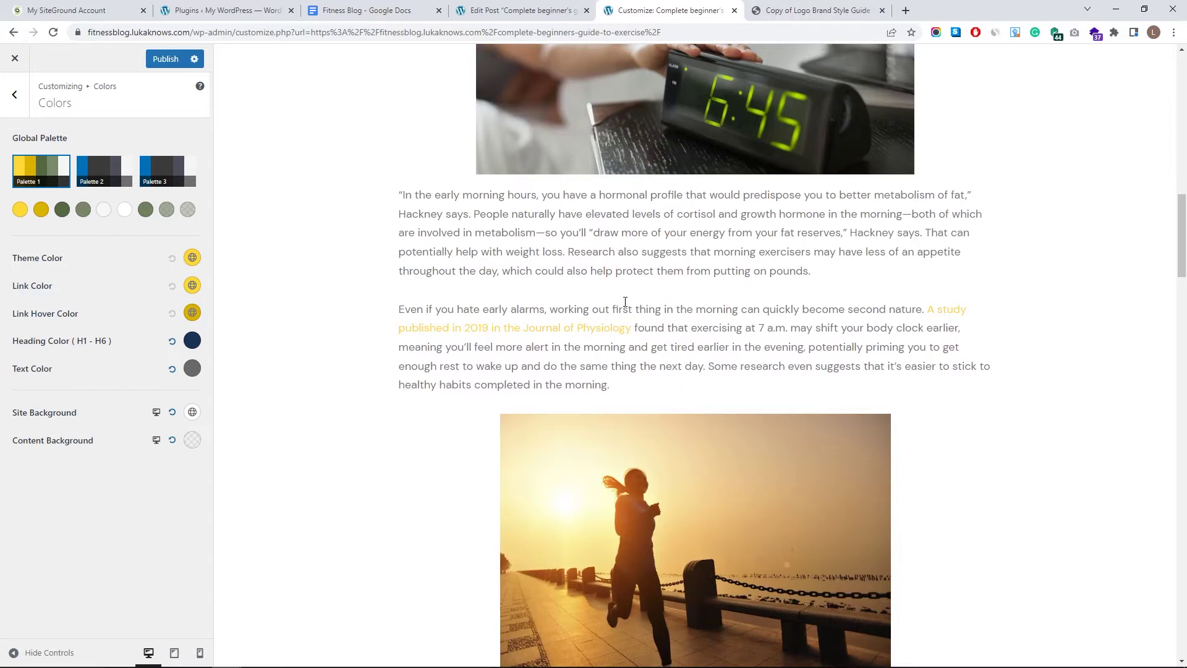
click(807, 8)
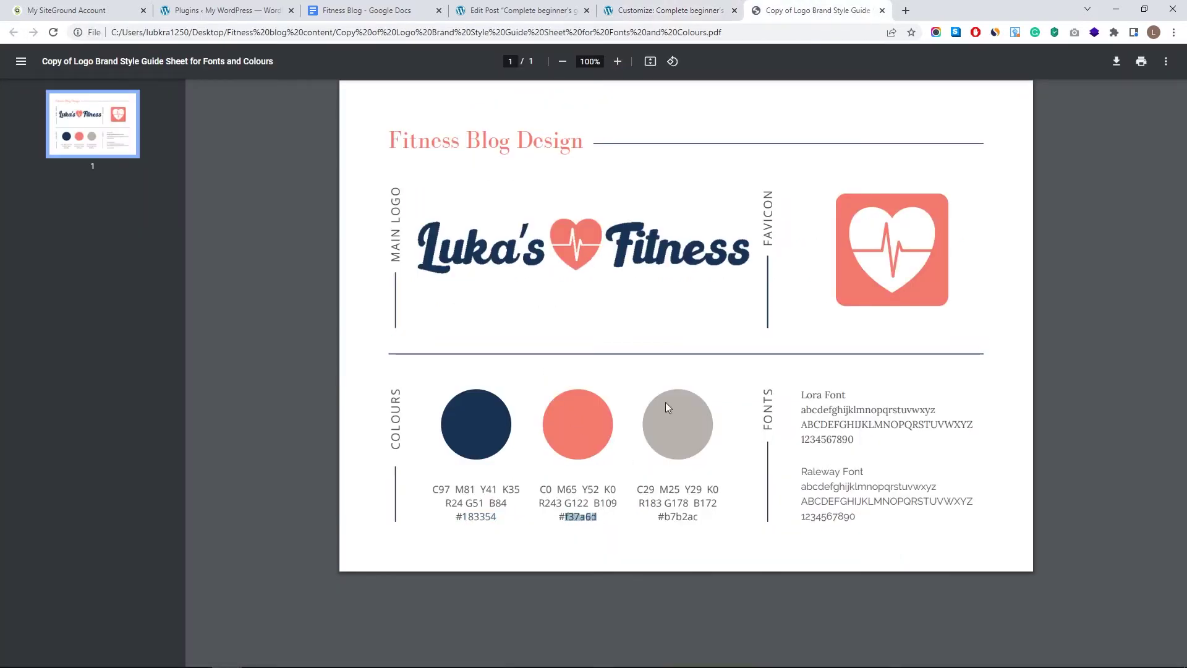
click(655, 6)
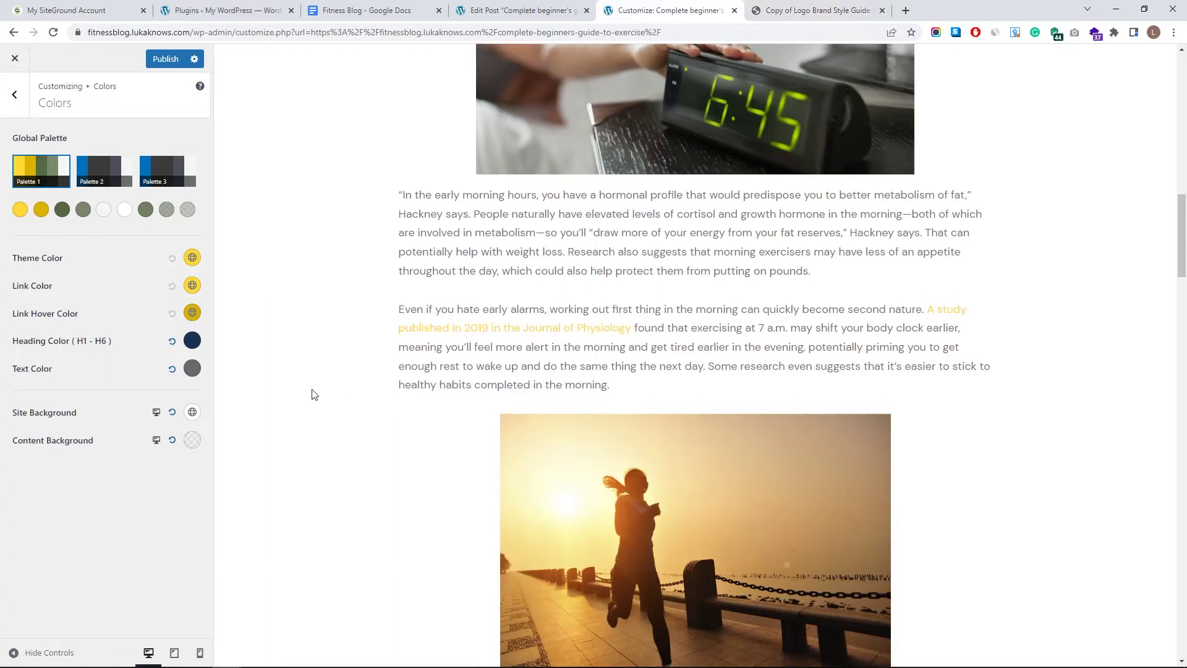
click(192, 286)
- Paste the brand salmon hex into Link Color and apply it
click(183, 493)
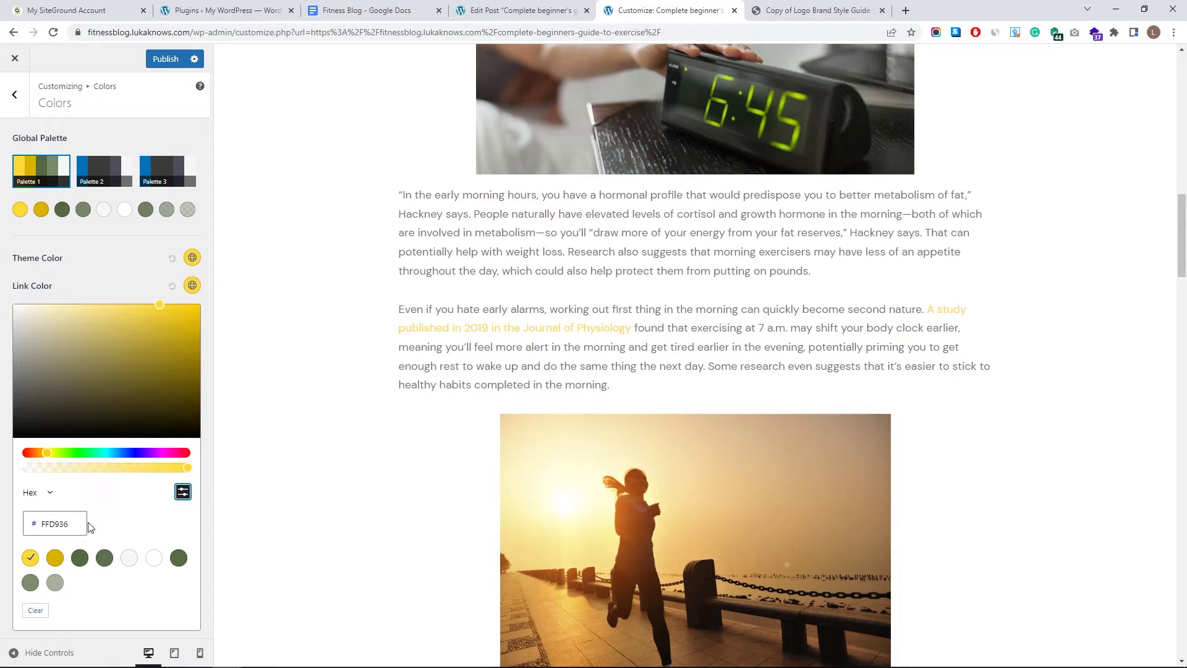
key(ctrl+v)
click(128, 252)
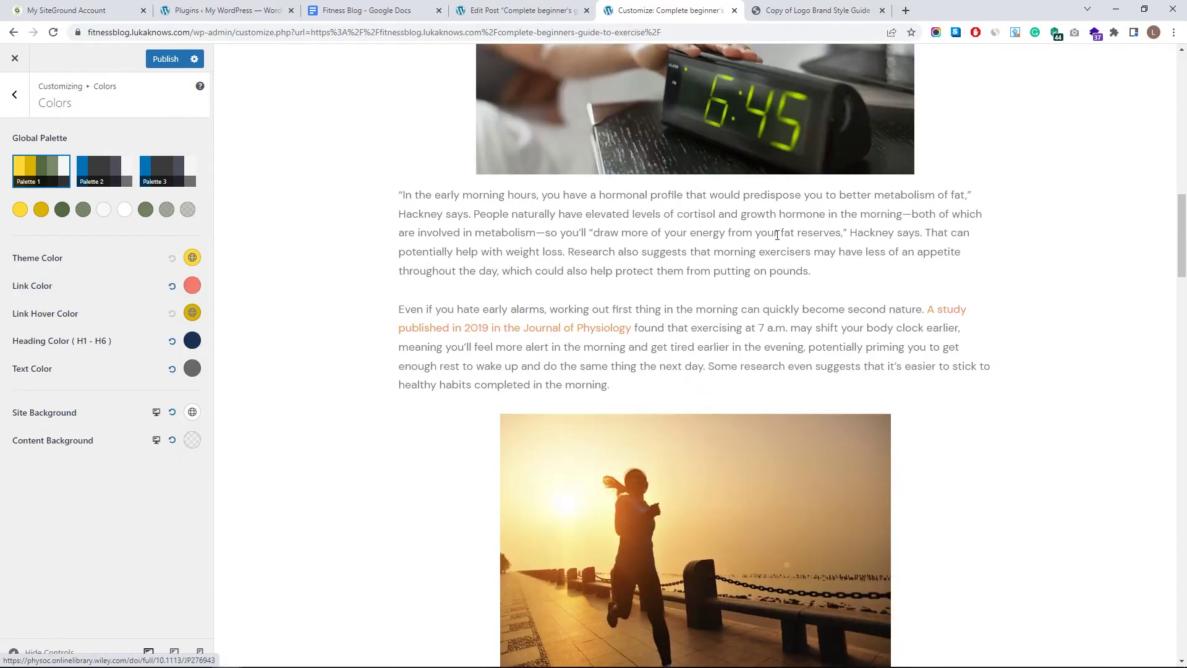
scroll(618, 489, up, 2)
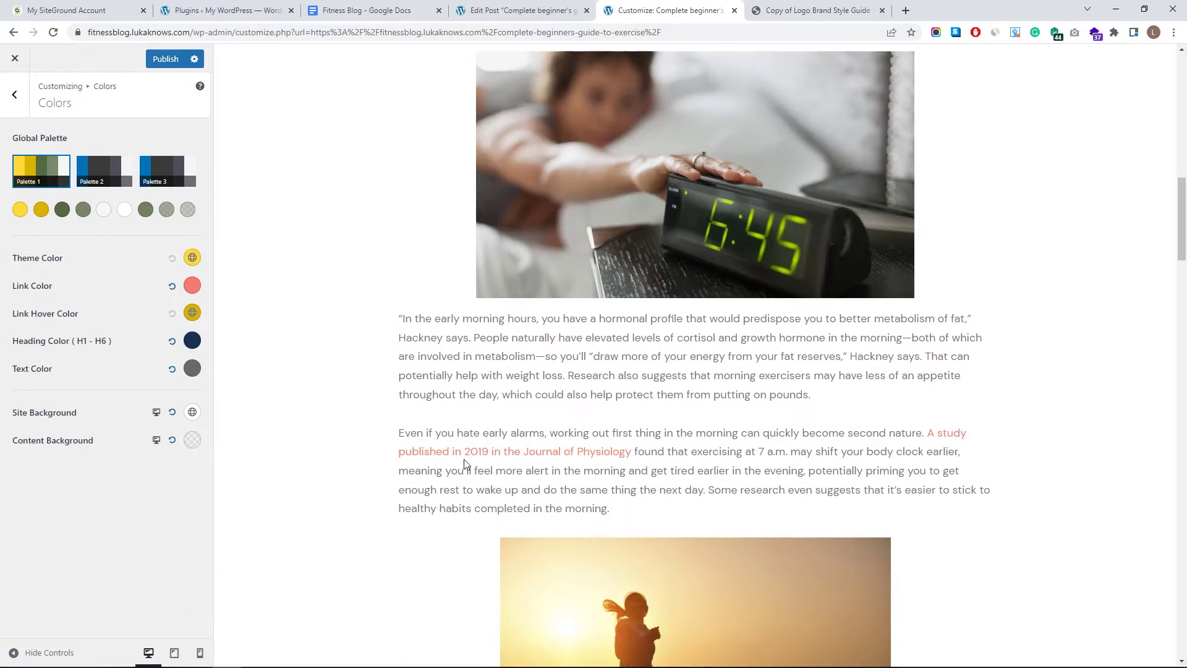
- Set Link Hover Color to dark red 5F0B02, starting from salmon f37a6d
click(192, 313)
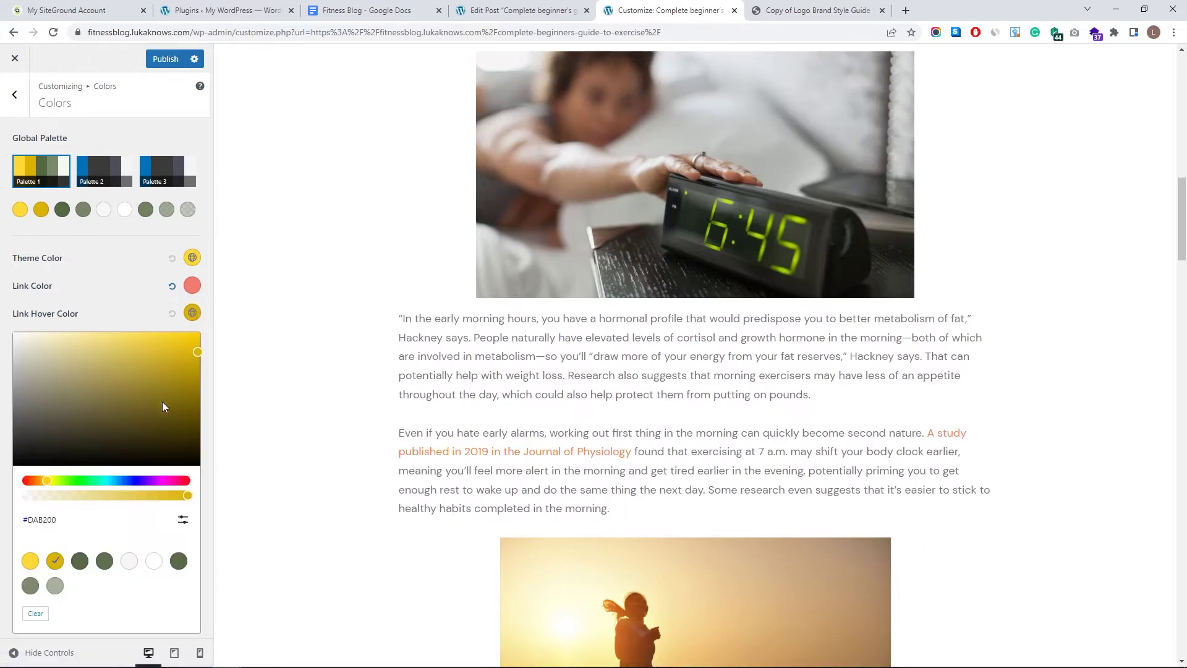
click(182, 520)
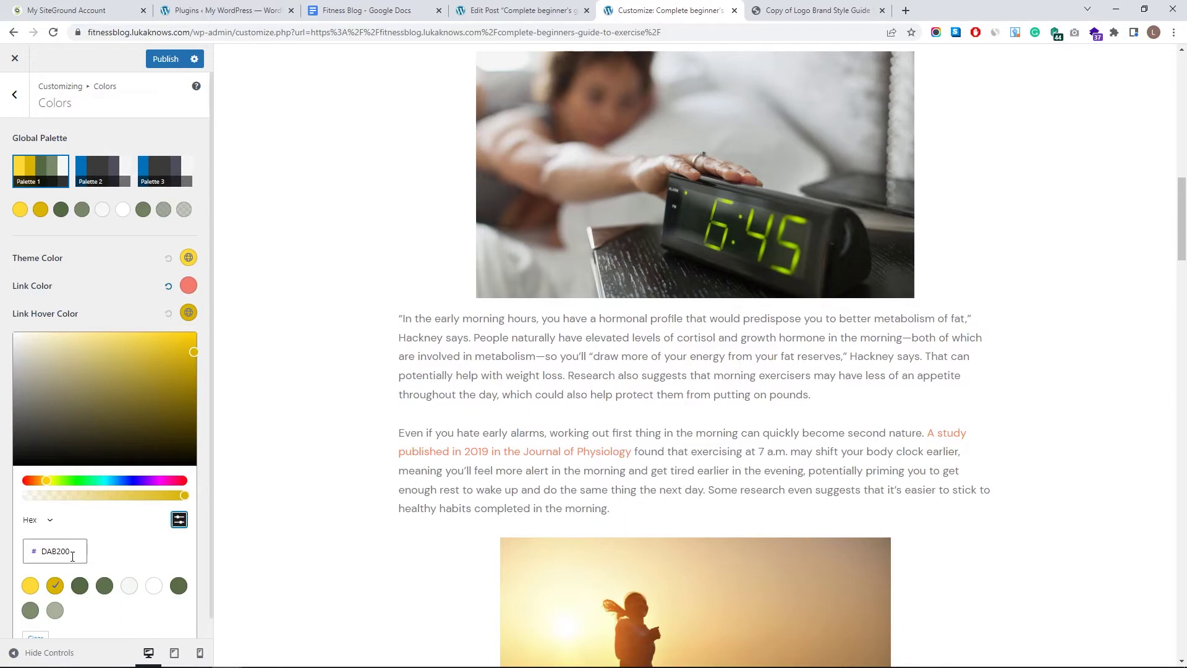
text(f37a6d)
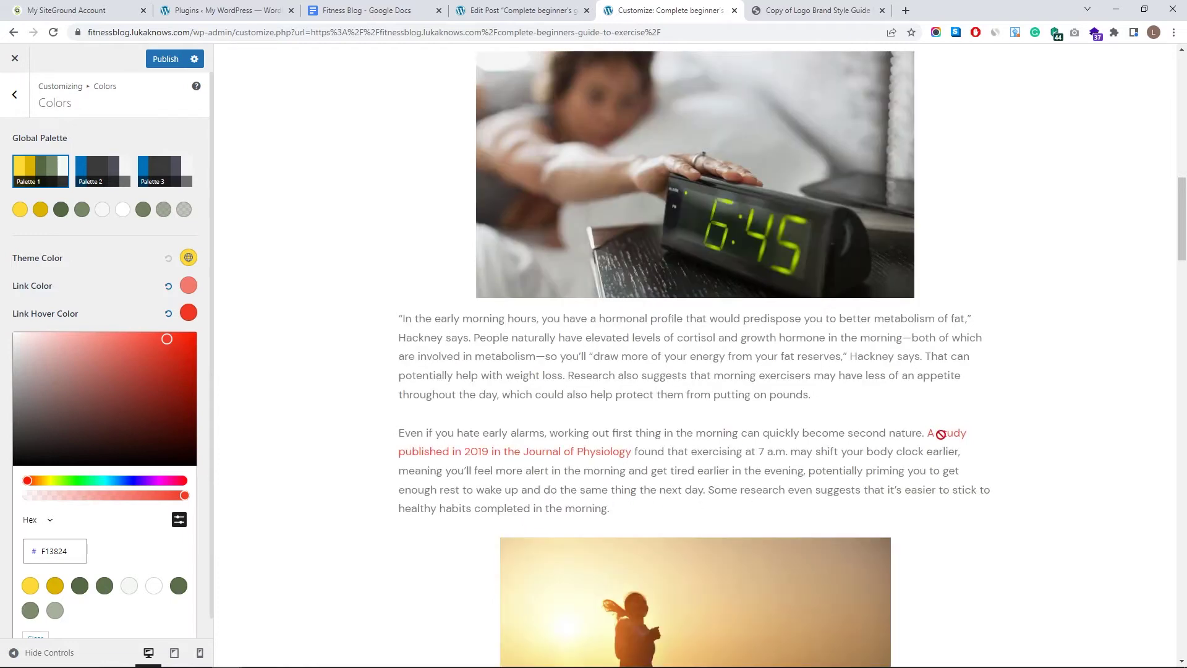
click(153, 364)
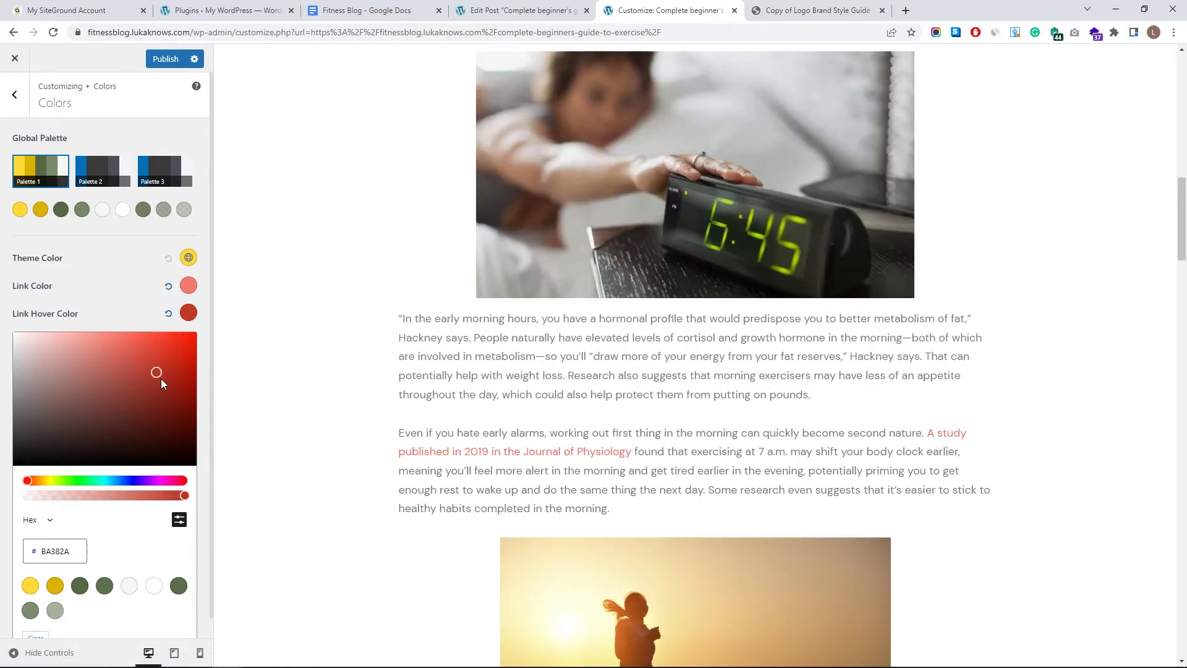
click(179, 401)
drag(334, 427, 456, 456)
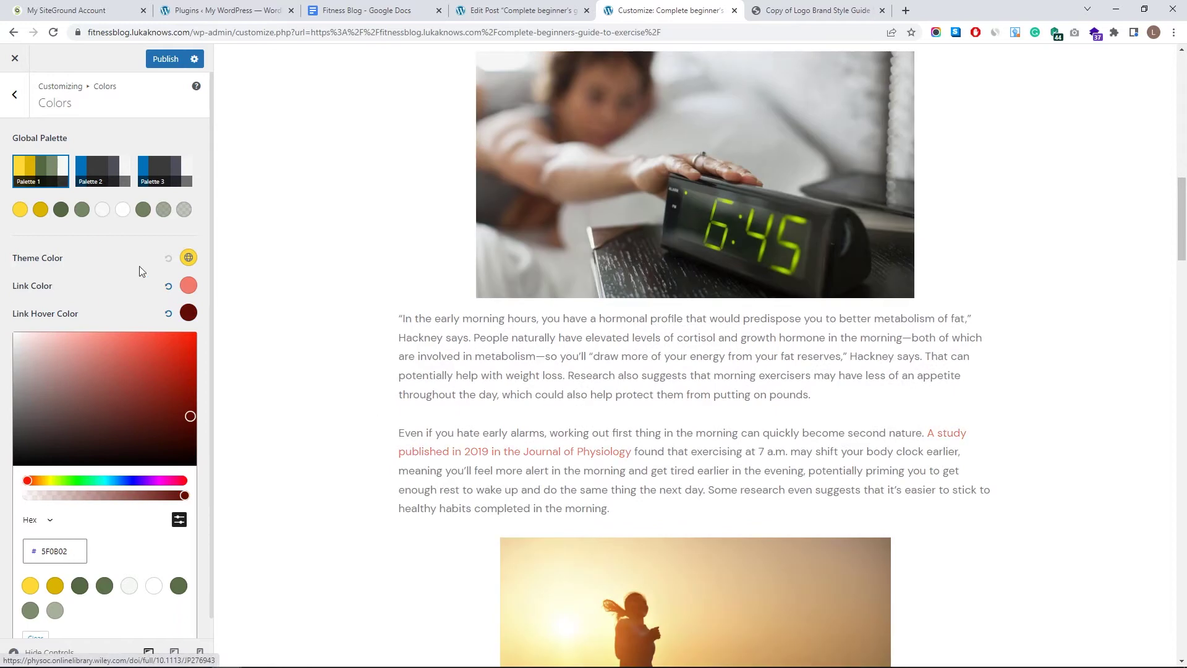
click(102, 274)
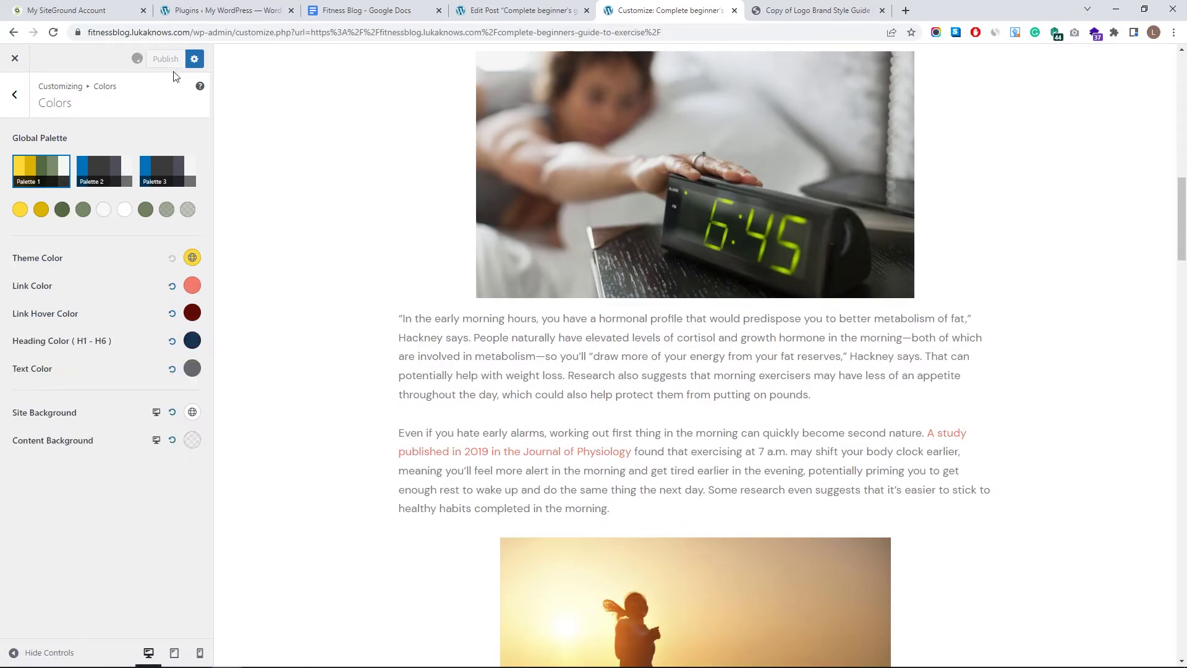
- Close the Customizer and return to the Dashboard
scroll(579, 457, up, 15)
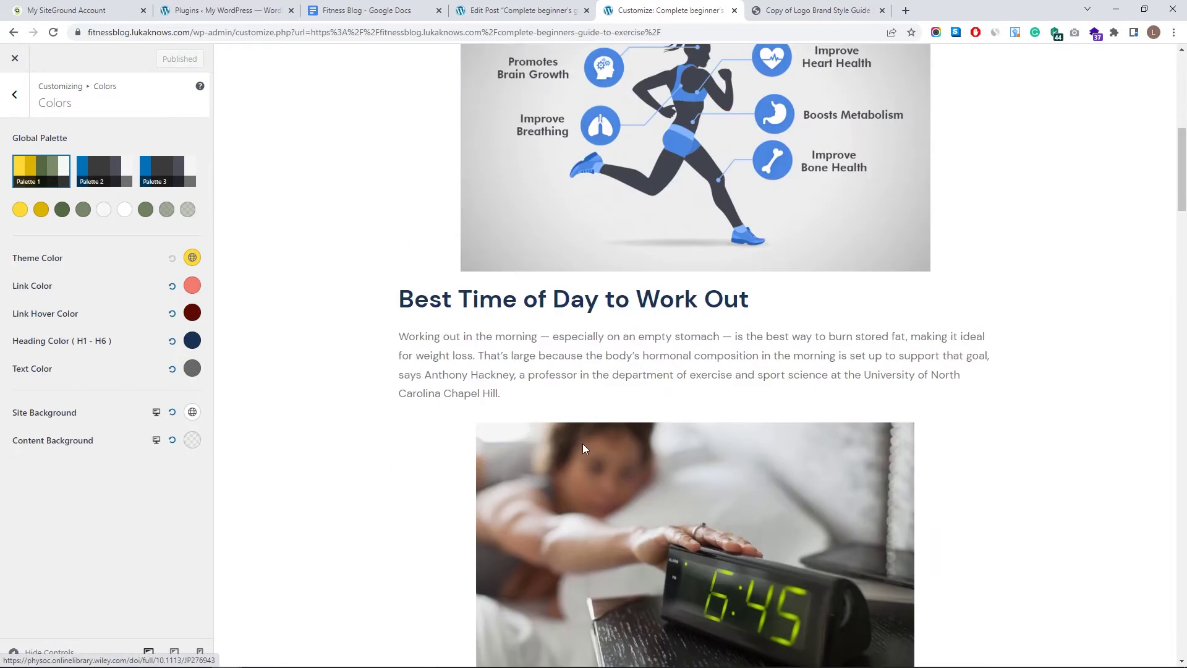
scroll(596, 410, down, 20)
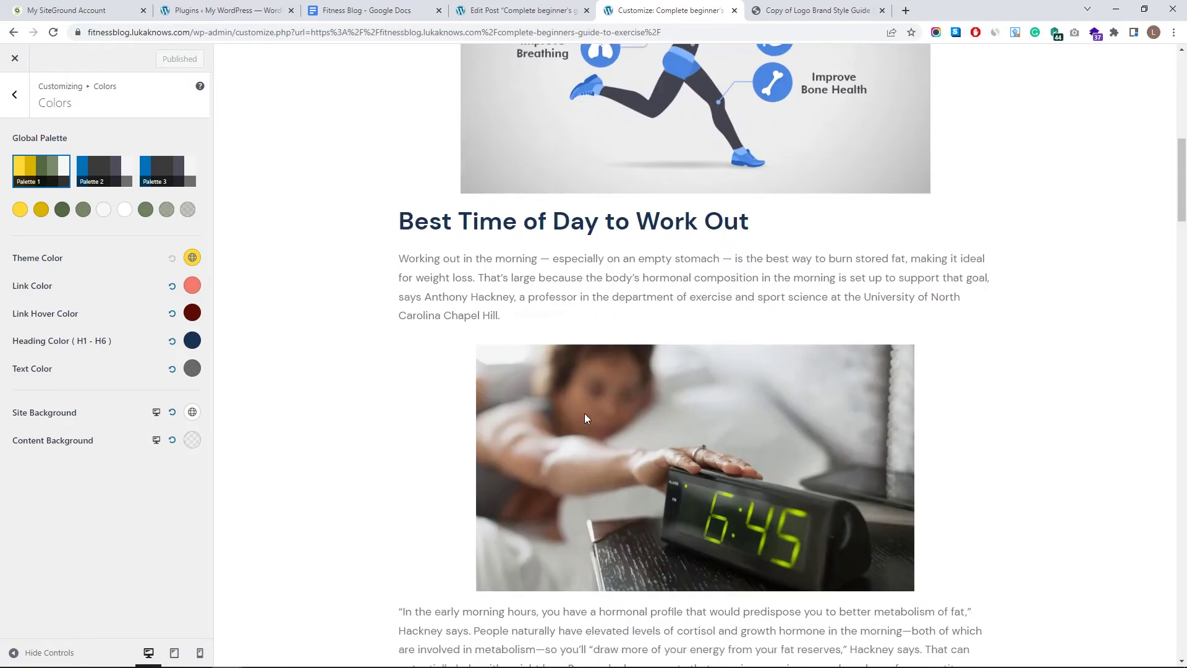
scroll(579, 410, down, 20)
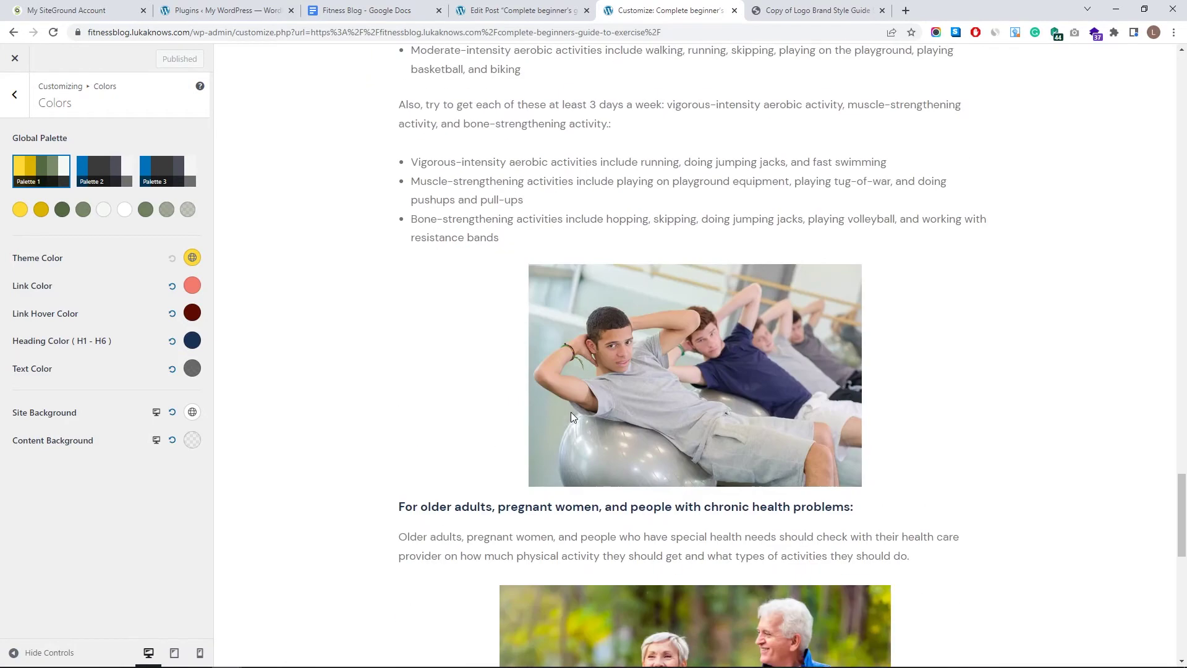
click(15, 58)
- Open the All Posts list and look through it
mouse_move(33, 154)
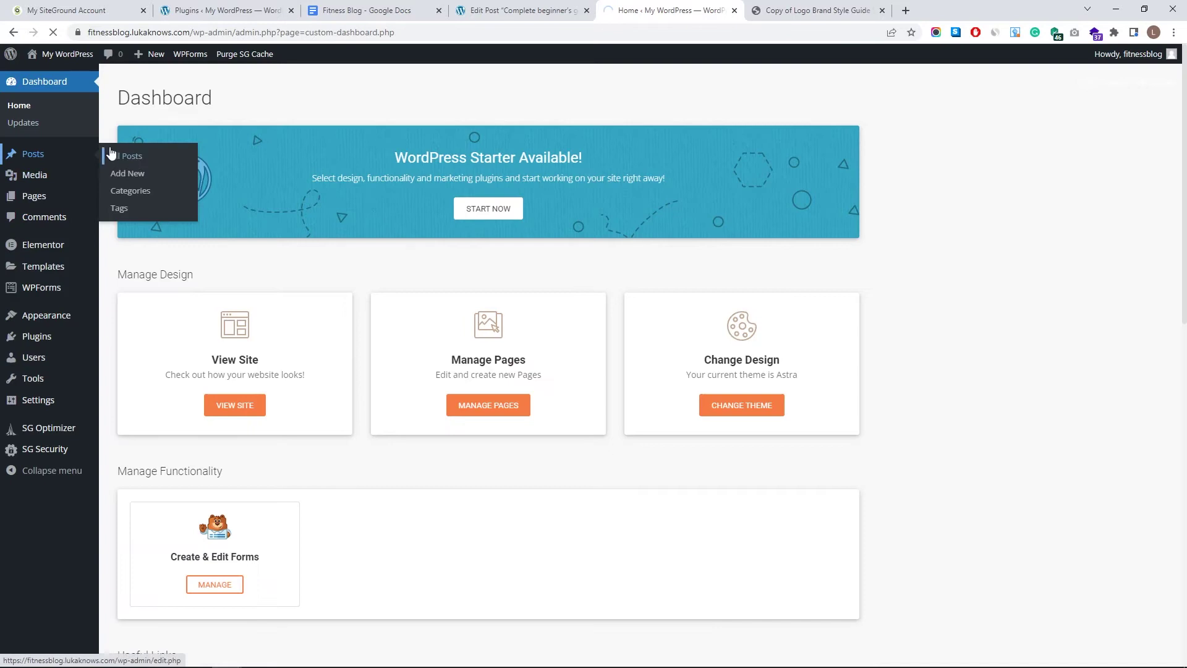
click(98, 158)
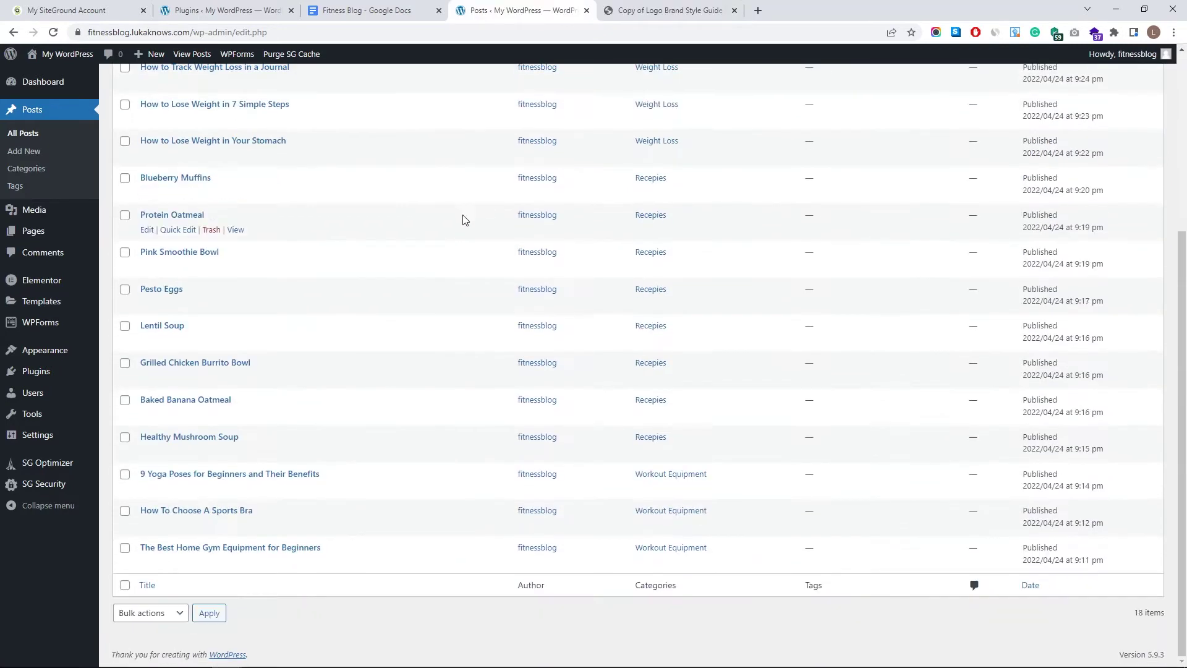
scroll(475, 335, up, 4)
scroll(547, 246, down, 4)
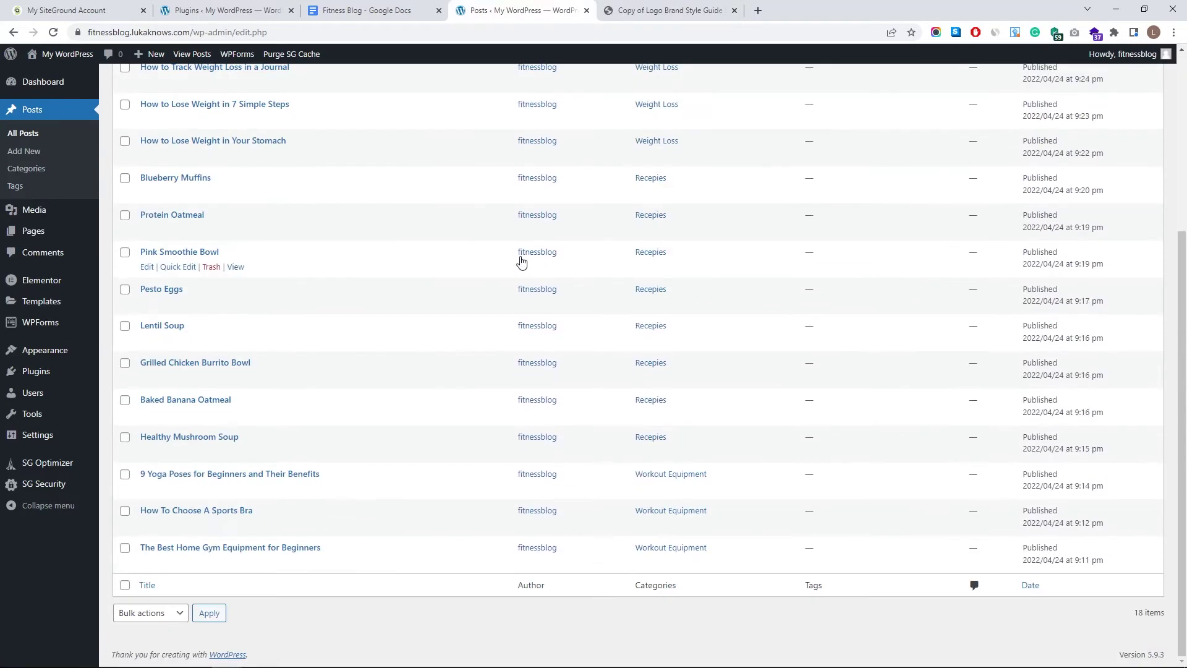
scroll(521, 260, up, 4)
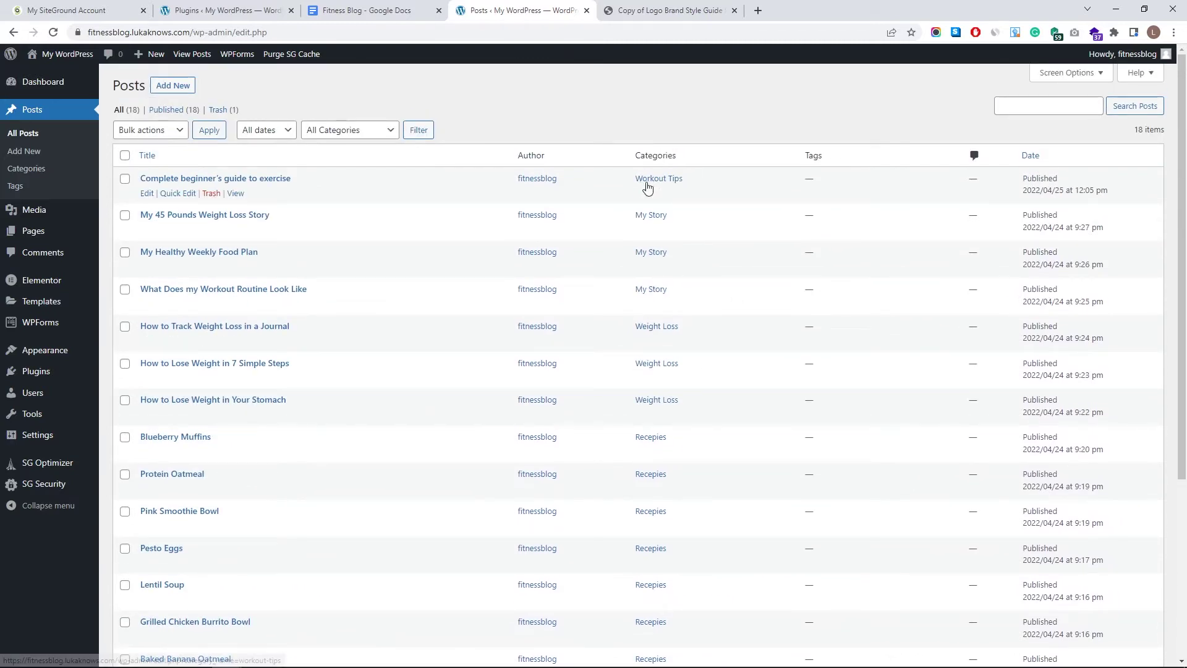
scroll(685, 273, down, 3)
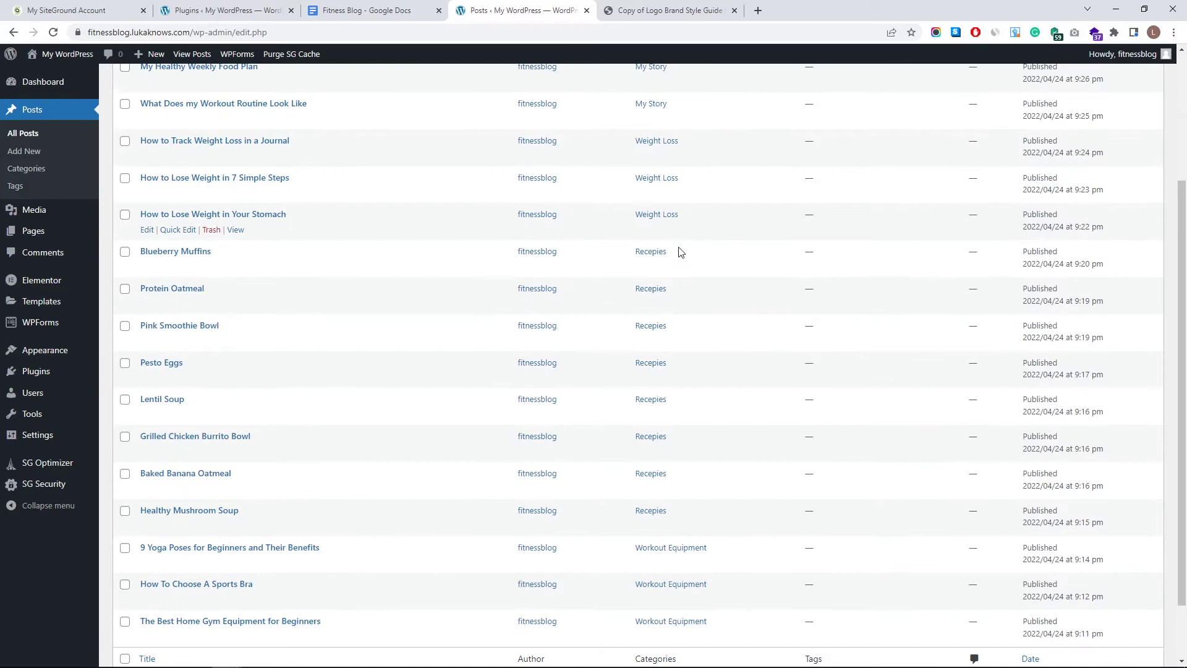
scroll(715, 283, down, 2)
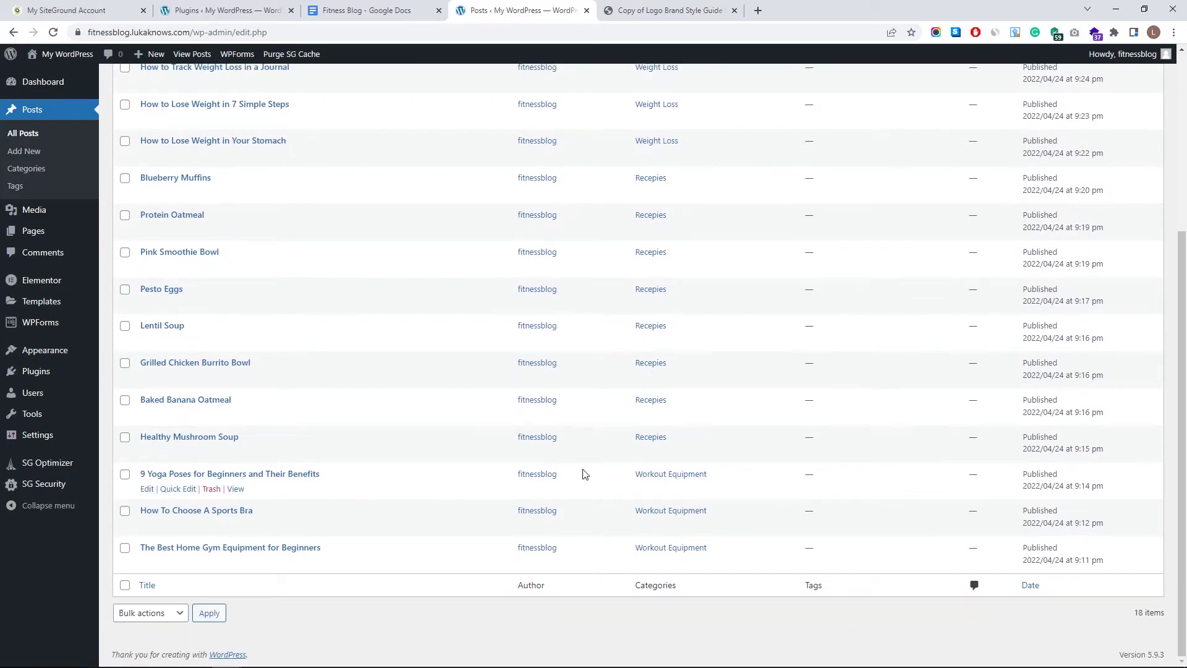
scroll(210, 411, up, 3)
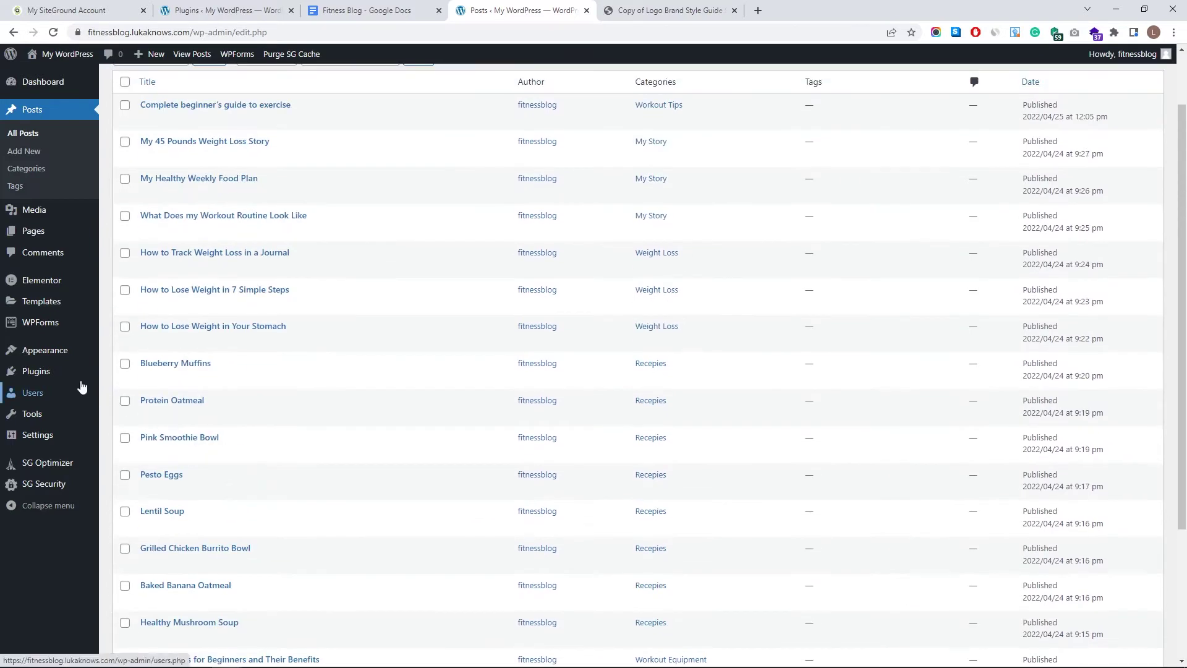
- Move the Posts browser tab to the end of the strip and open Installed Plugins
mouse_move(73, 381)
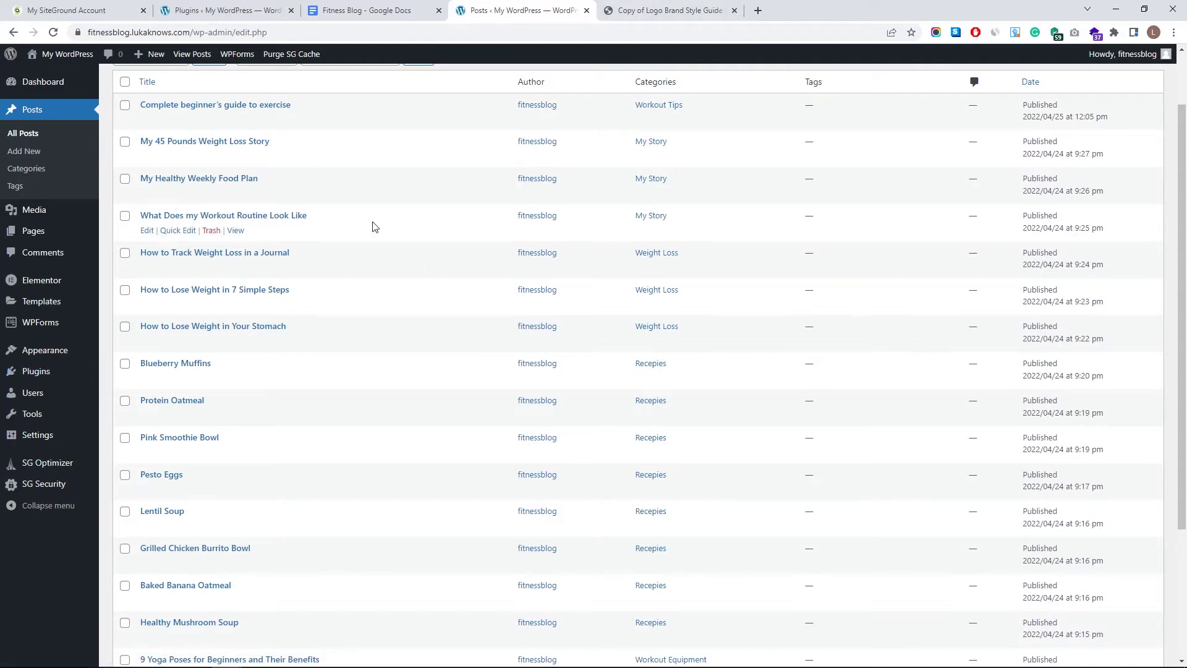
drag(520, 5, 671, 10)
click(36, 371)
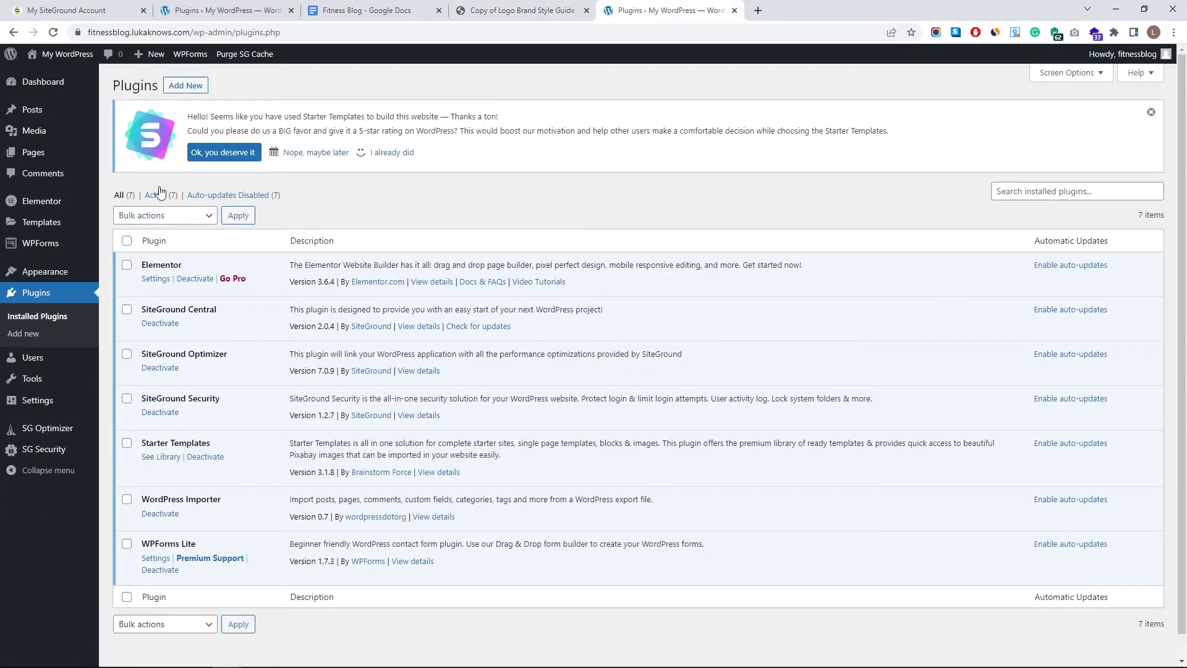
- Under Add New Plugin, search for 'unlimited elements' and browse the results
click(177, 91)
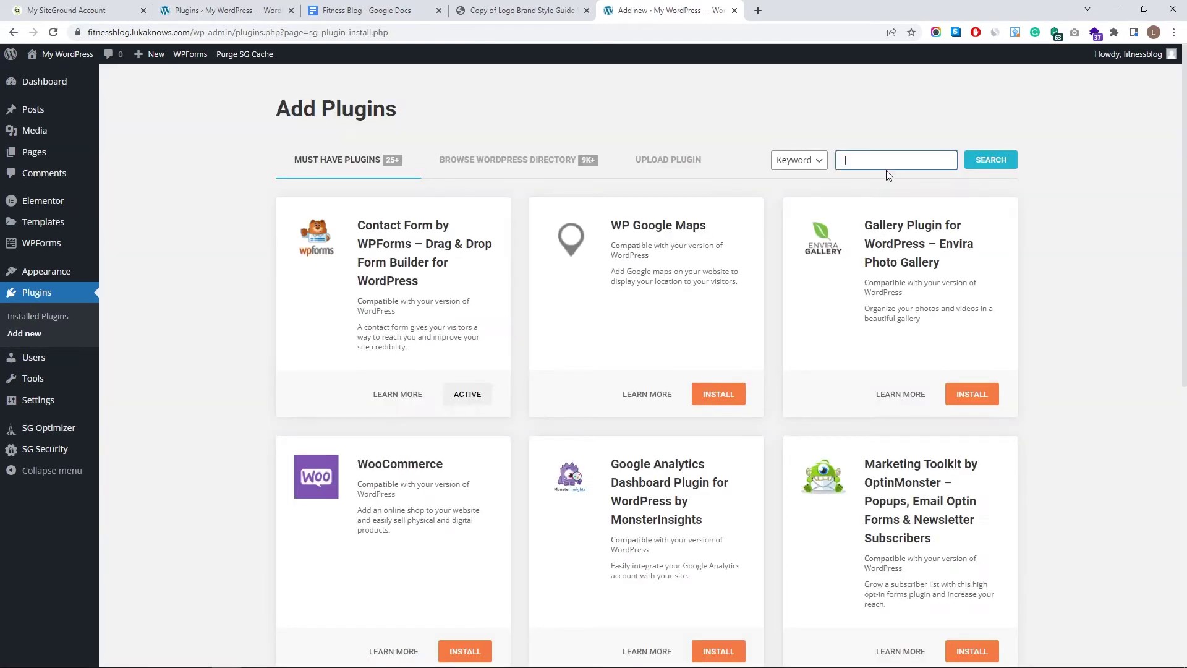
click(882, 164)
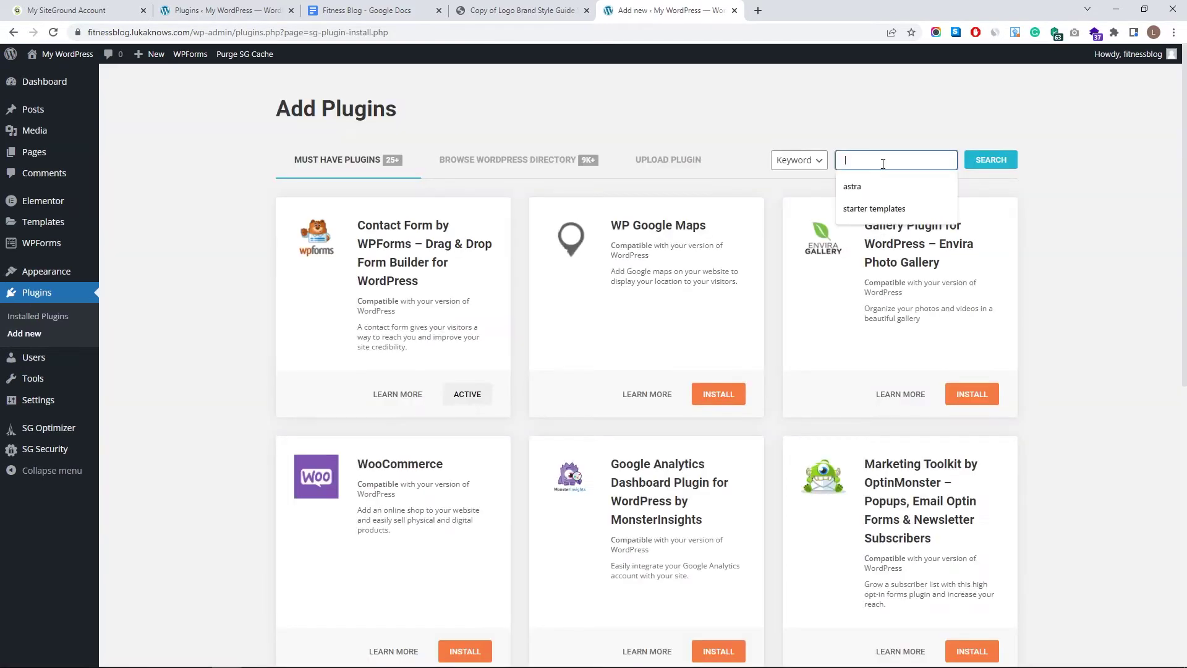
text(unlimited elements)
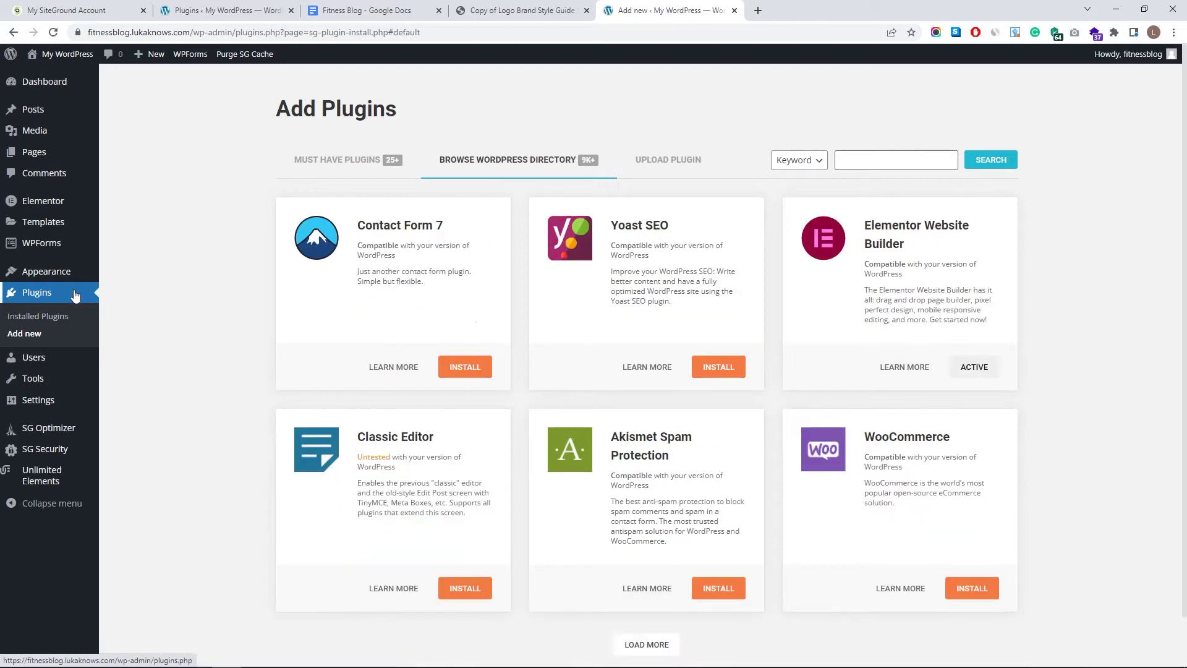
scroll(74, 295, down, 2)
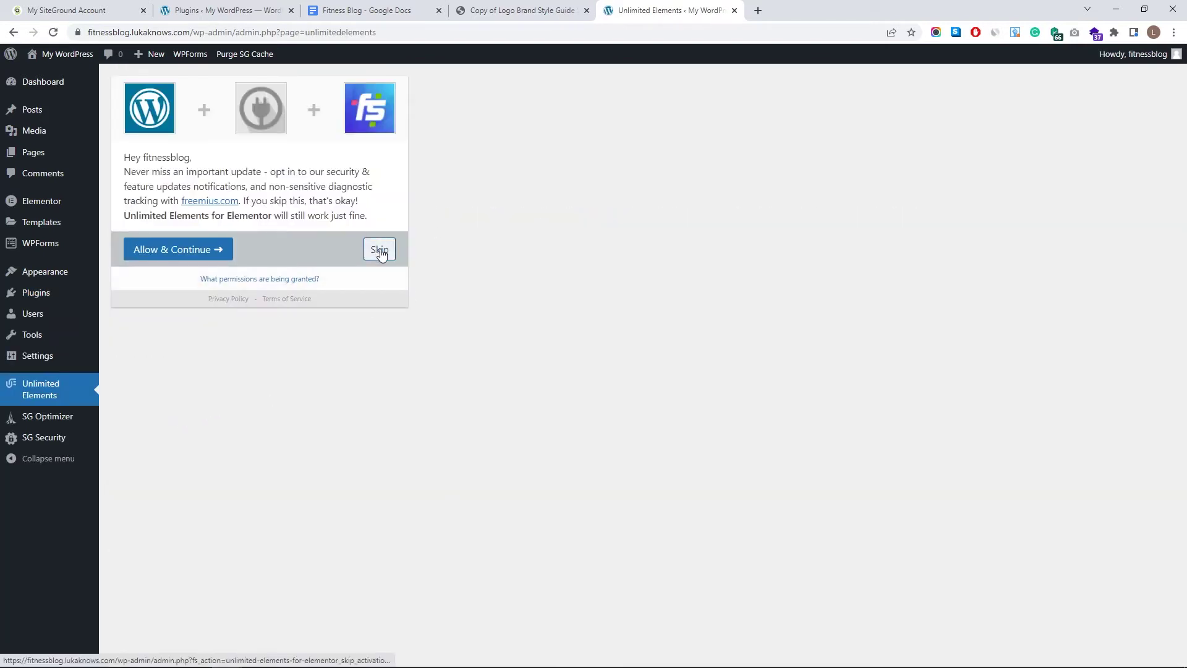
- Skip the Unlimited Elements opt-in and filter the widget library to Post Widgets
click(380, 249)
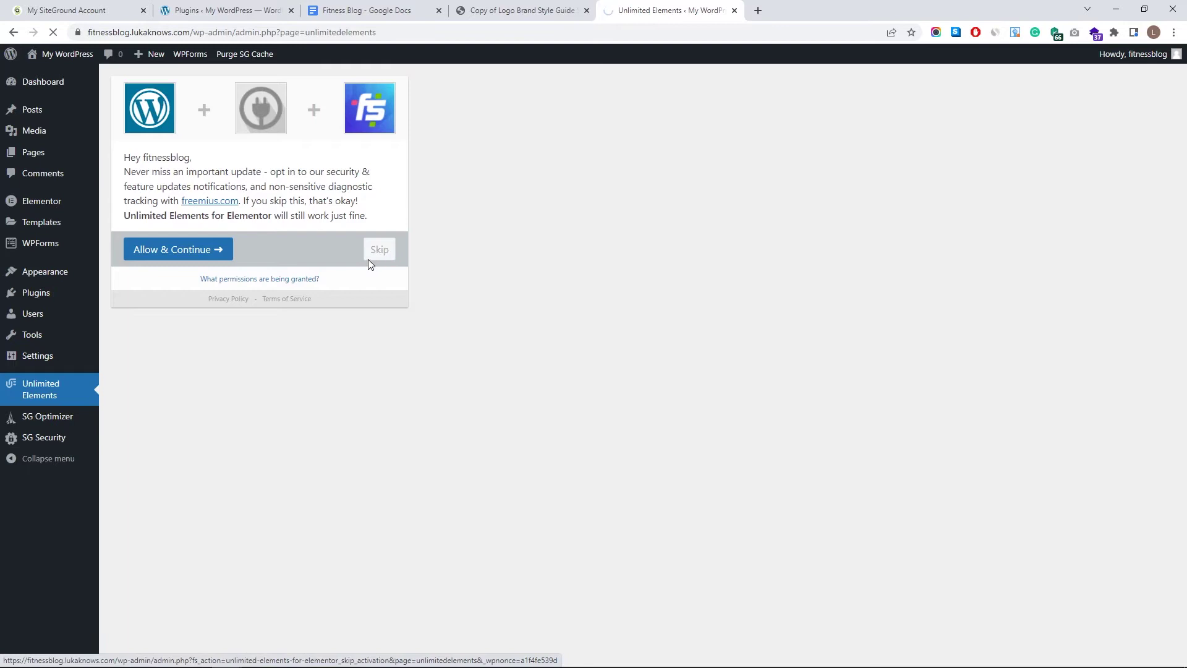
scroll(545, 290, down, 4)
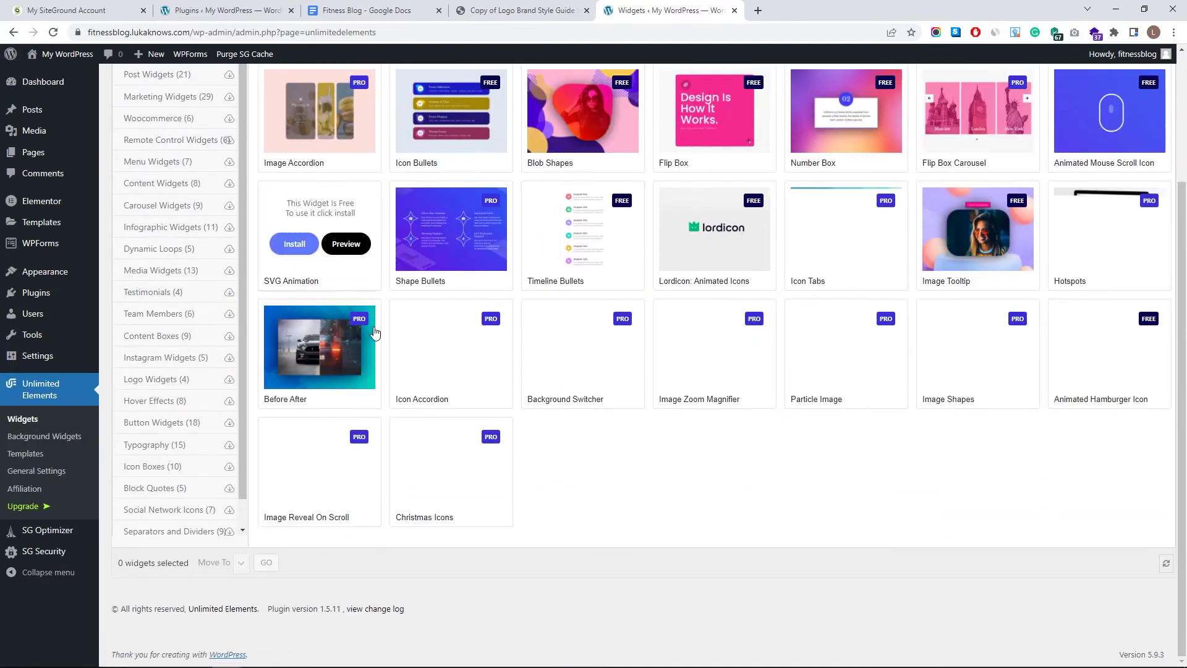
scroll(433, 333, up, 2)
scroll(416, 344, up, 2)
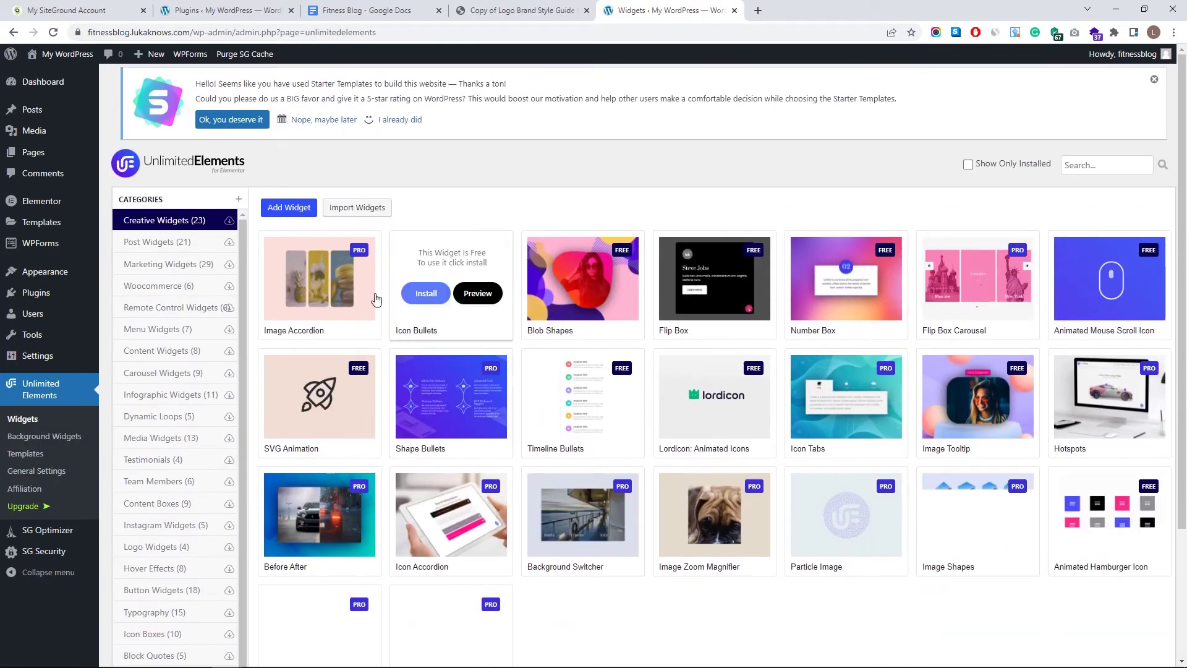
click(175, 244)
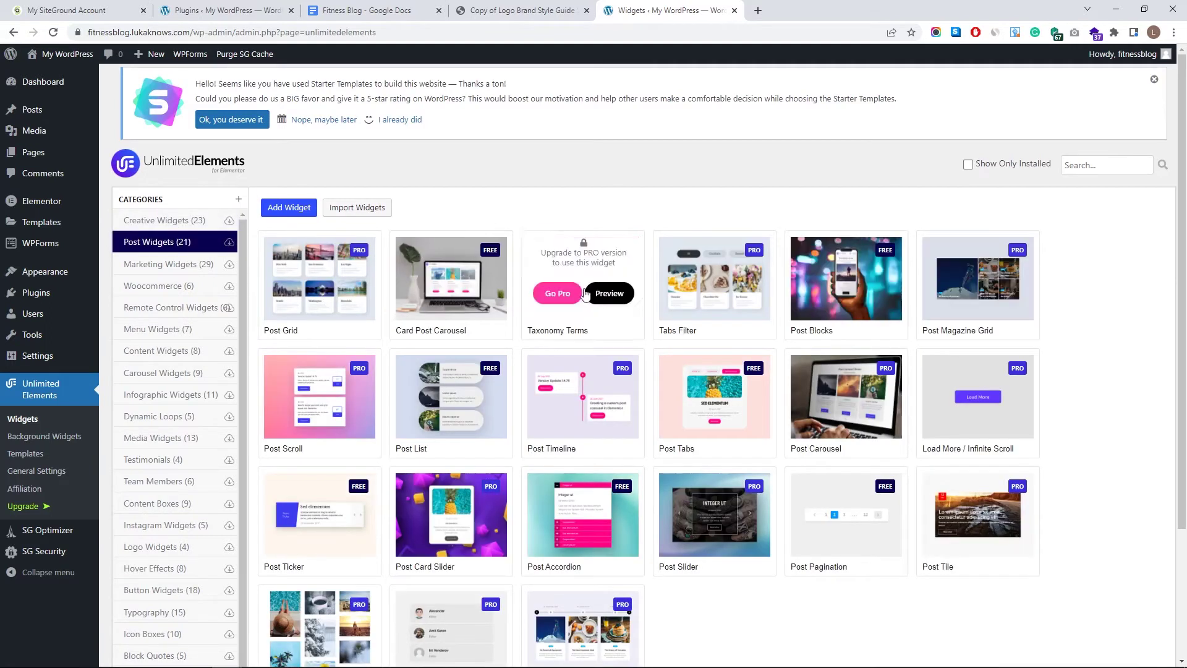
- Install Card Post Carousel, Post Blocks and Post List, and open the live site in a background tab
click(433, 293)
click(821, 293)
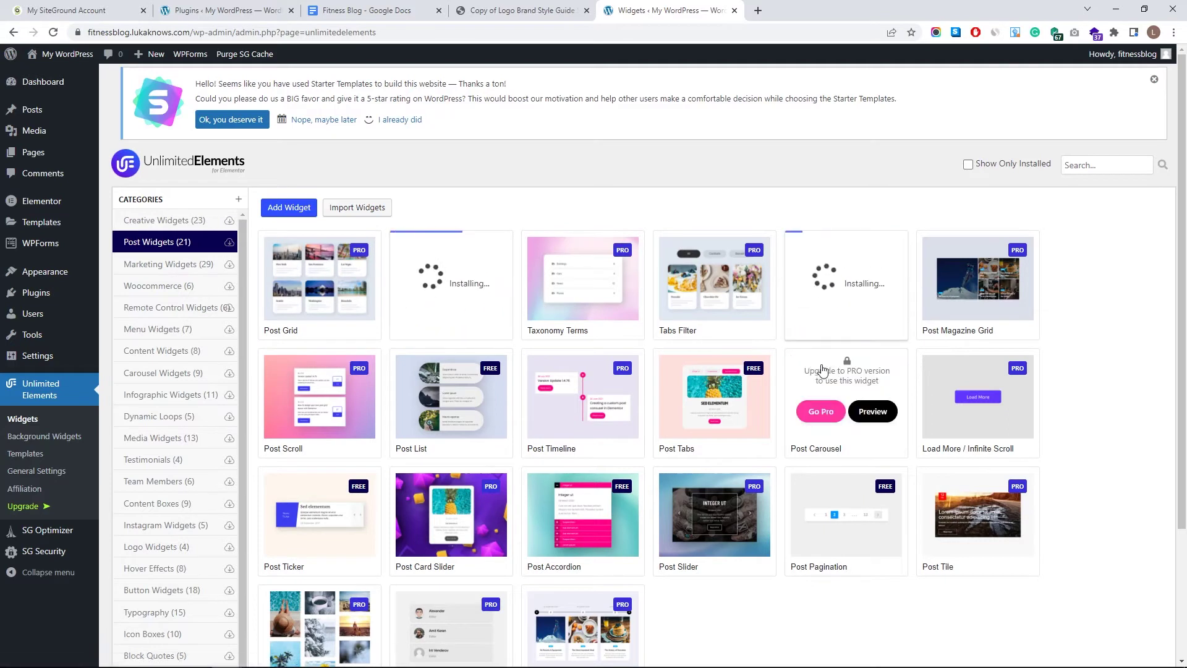
click(426, 412)
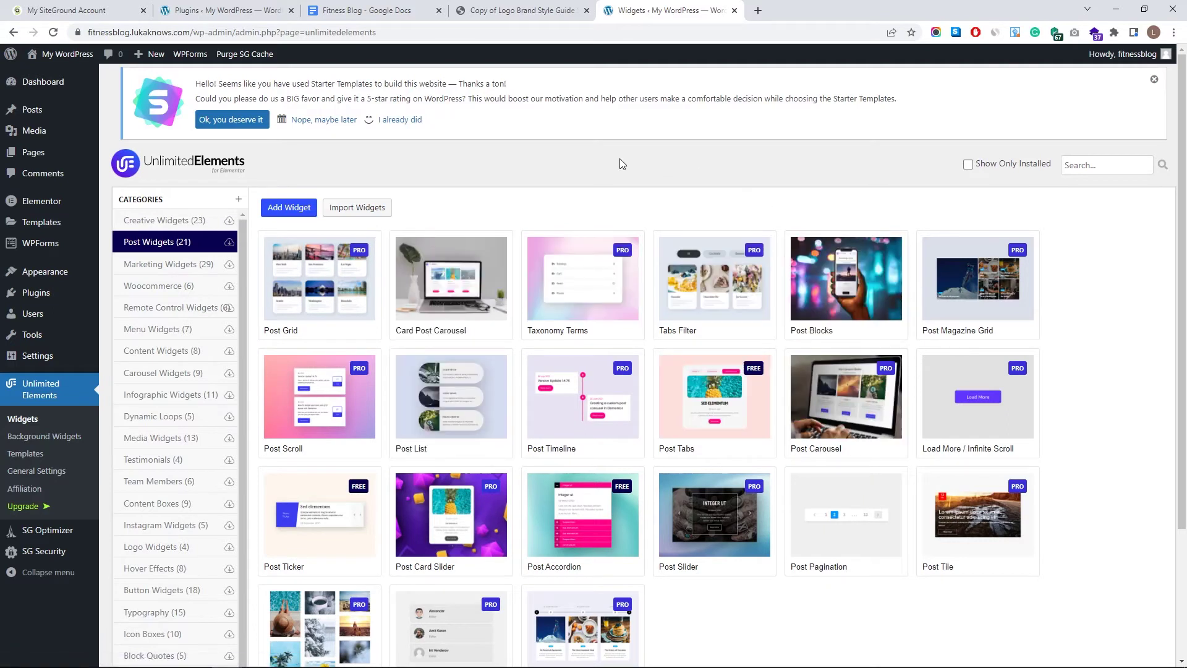
middle_click(71, 73)
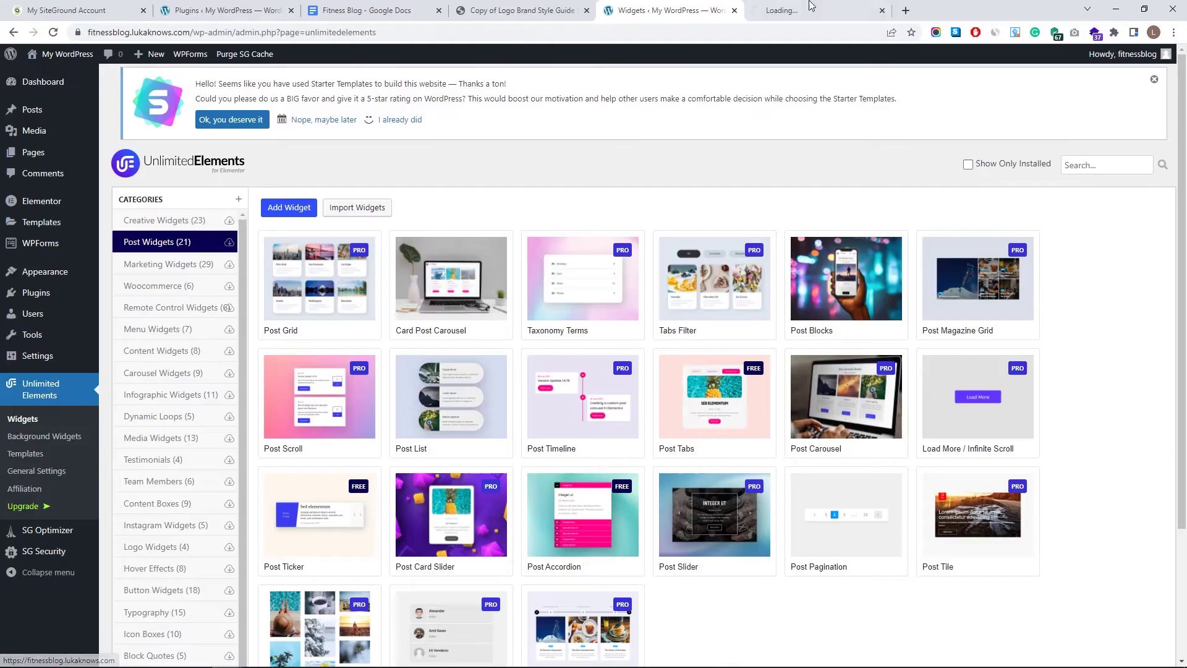
- From the live site tab, open the Home page in the Elementor editor
click(833, 6)
scroll(757, 267, down, 8)
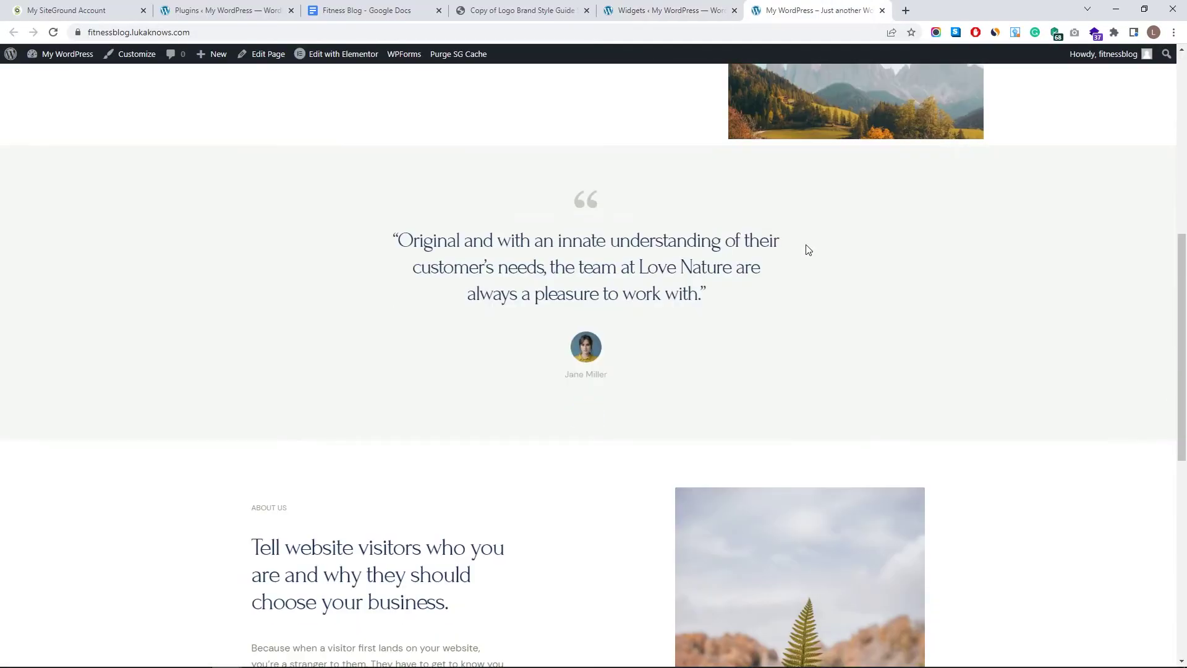
scroll(659, 254, up, 6)
click(354, 56)
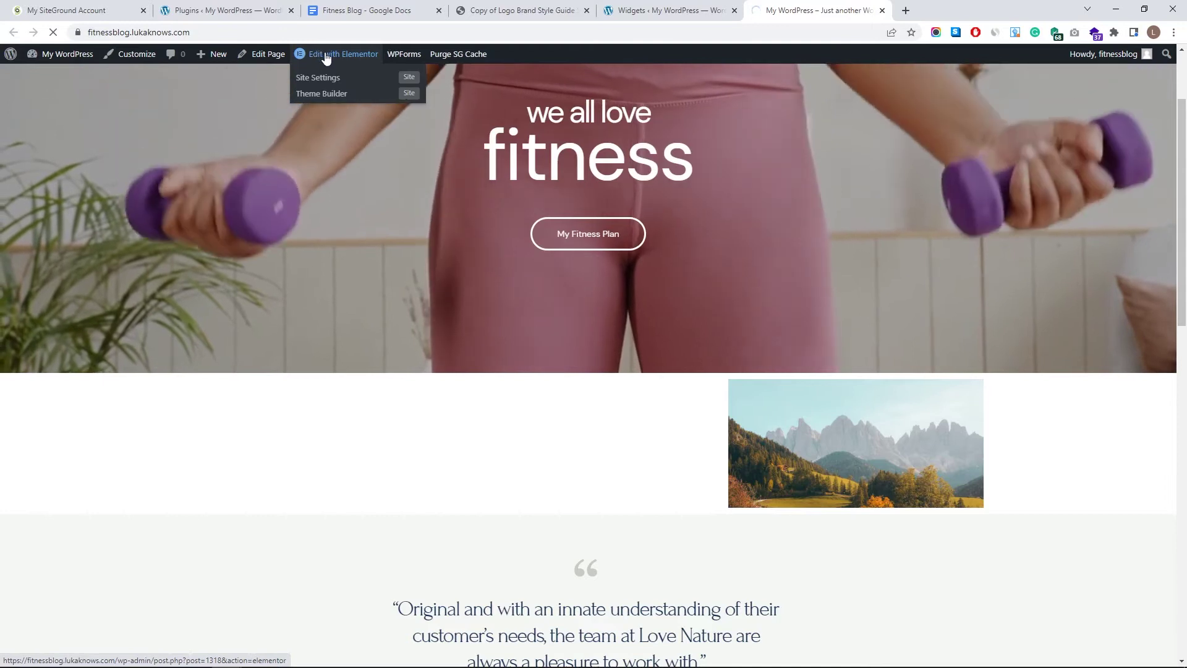
- Try adding the Posts widget, which turns out to be Pro-only
scroll(525, 238, down, 4)
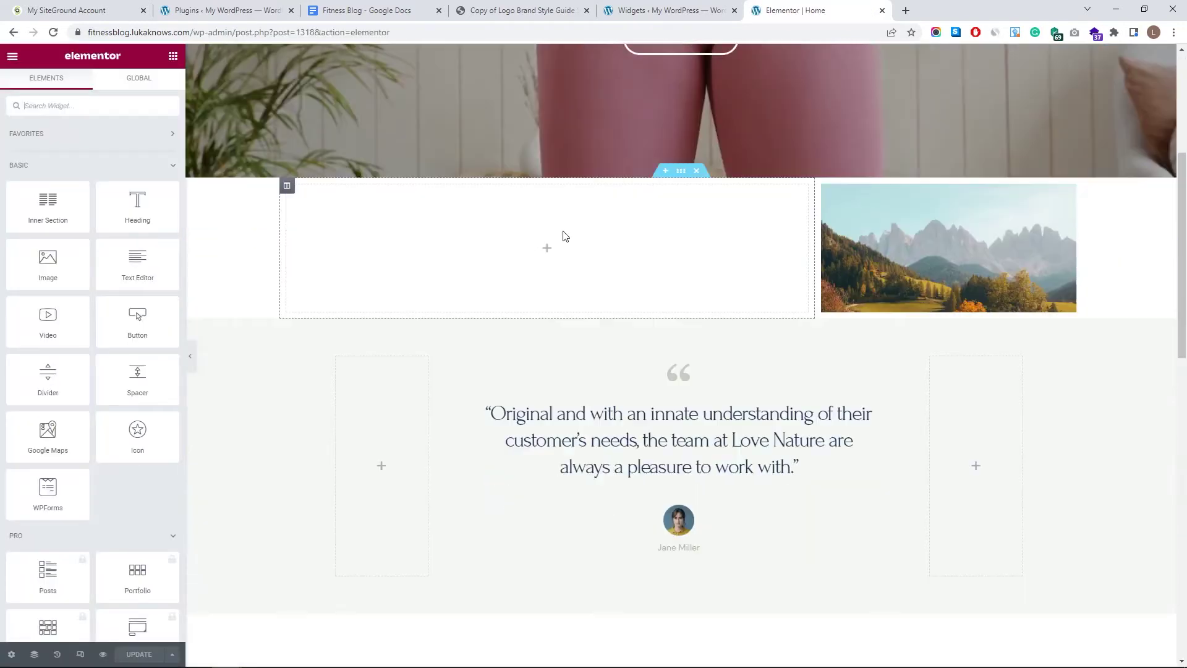
scroll(491, 371, up, 4)
scroll(532, 280, down, 4)
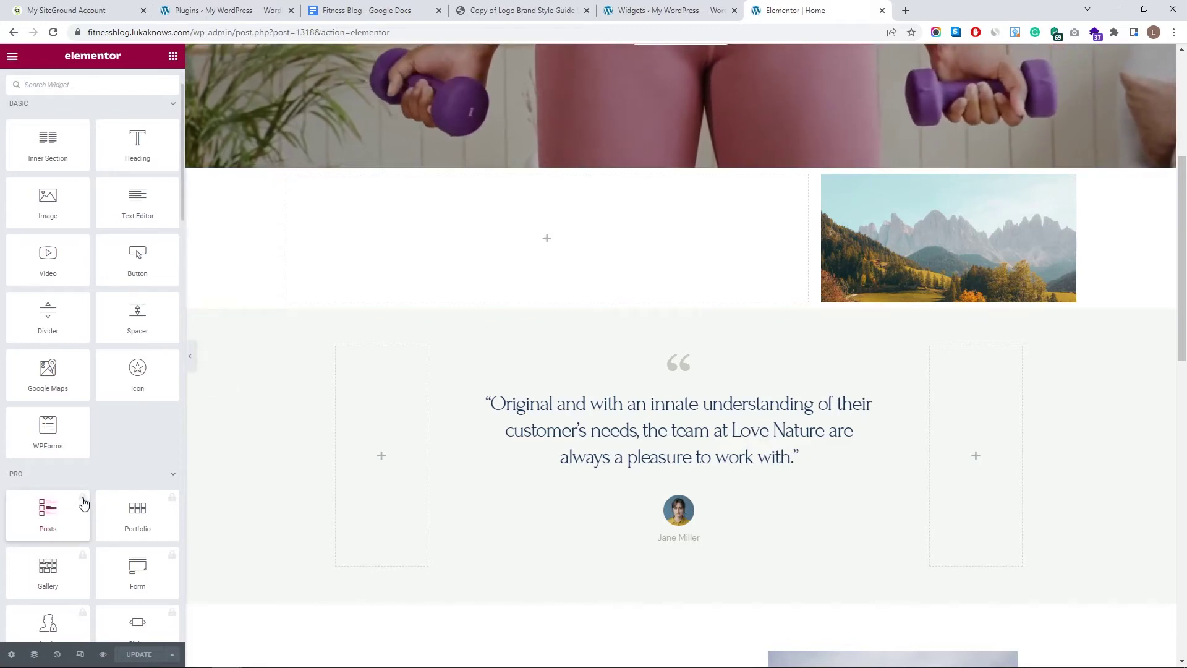
click(44, 516)
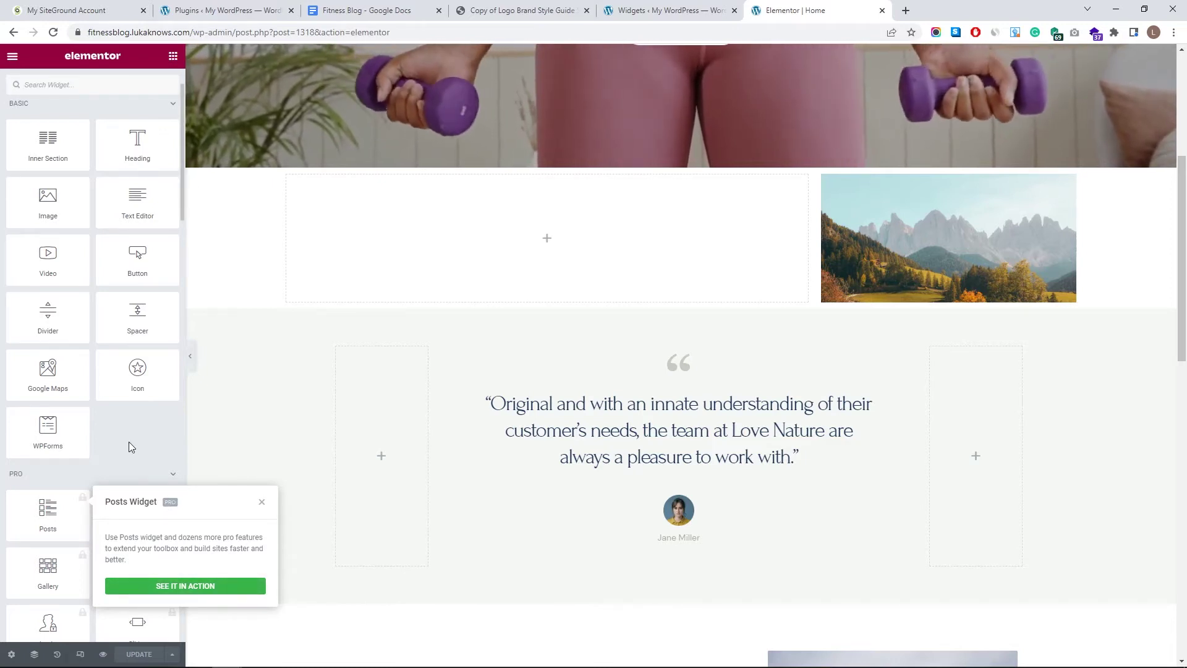
- Close the Pro popup, search widgets for 'post', and drag Post Blocks into the empty column
click(102, 85)
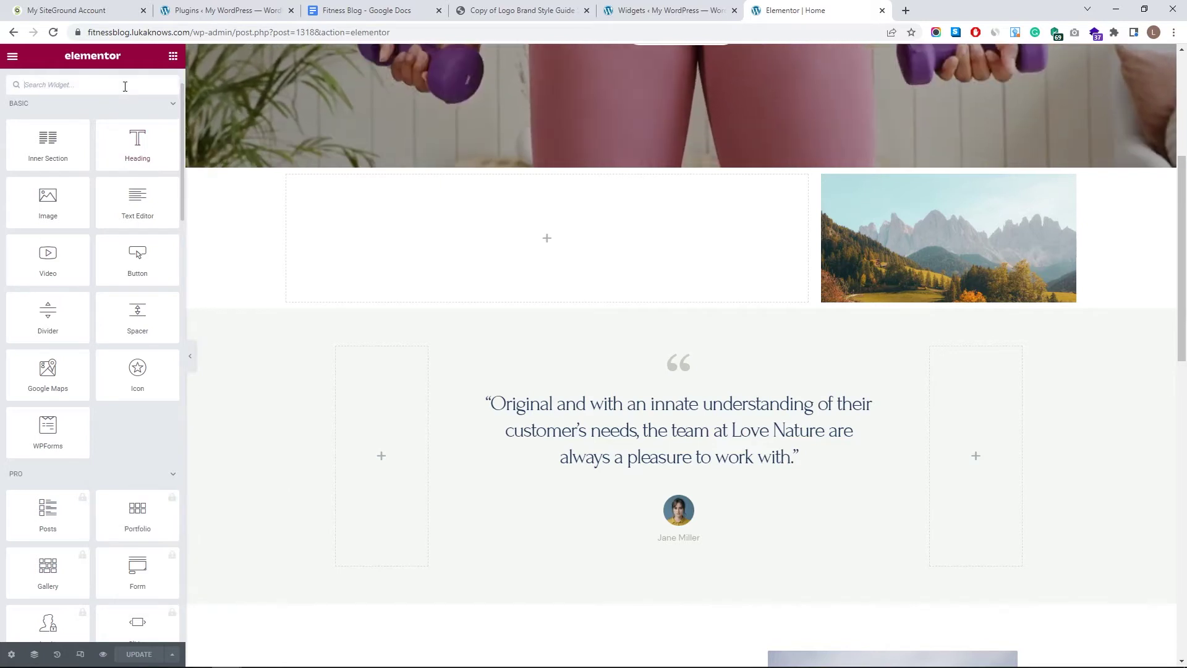
text(post)
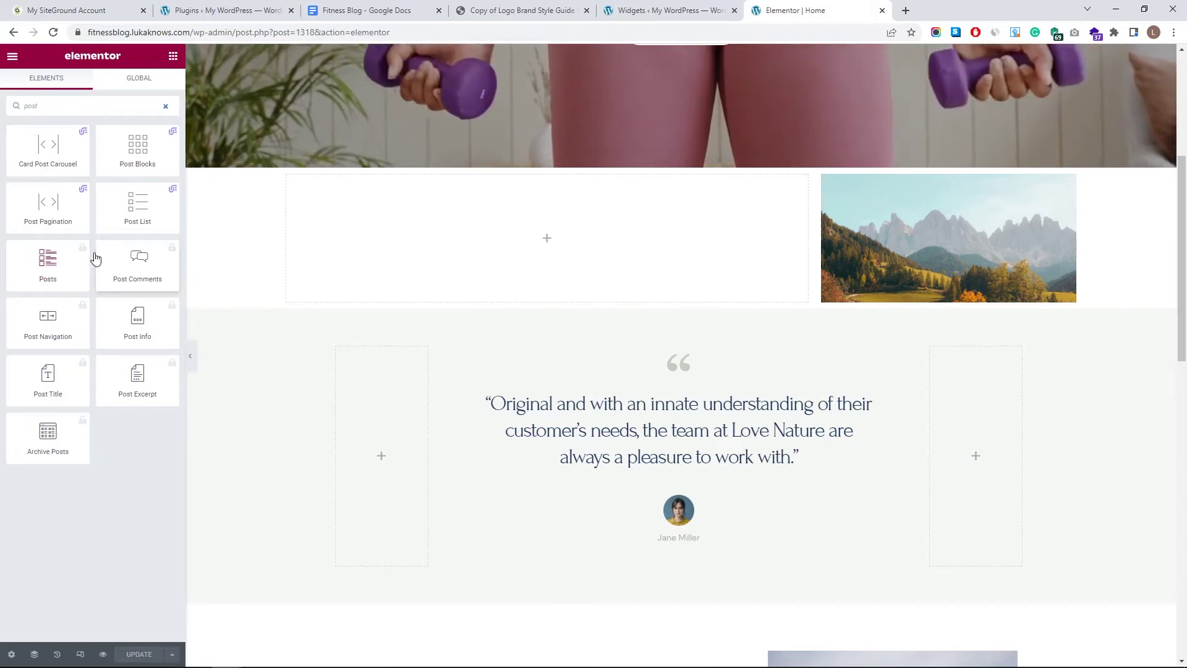
mouse_move(80, 140)
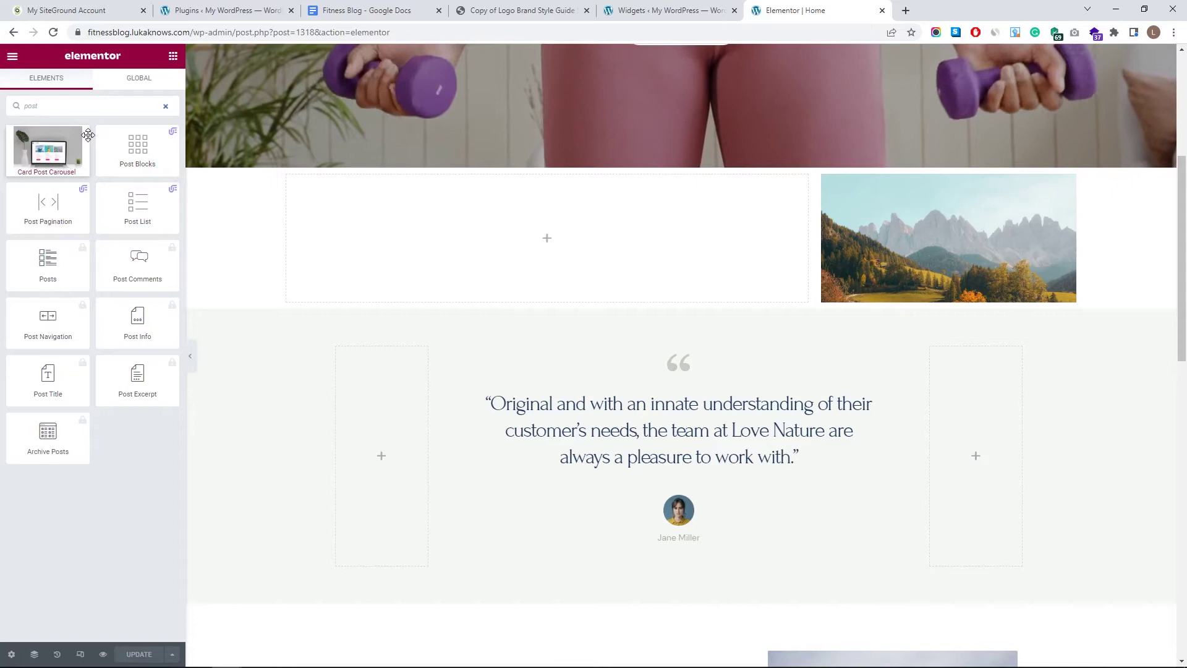
mouse_move(99, 174)
mouse_move(139, 192)
drag(137, 149, 427, 228)
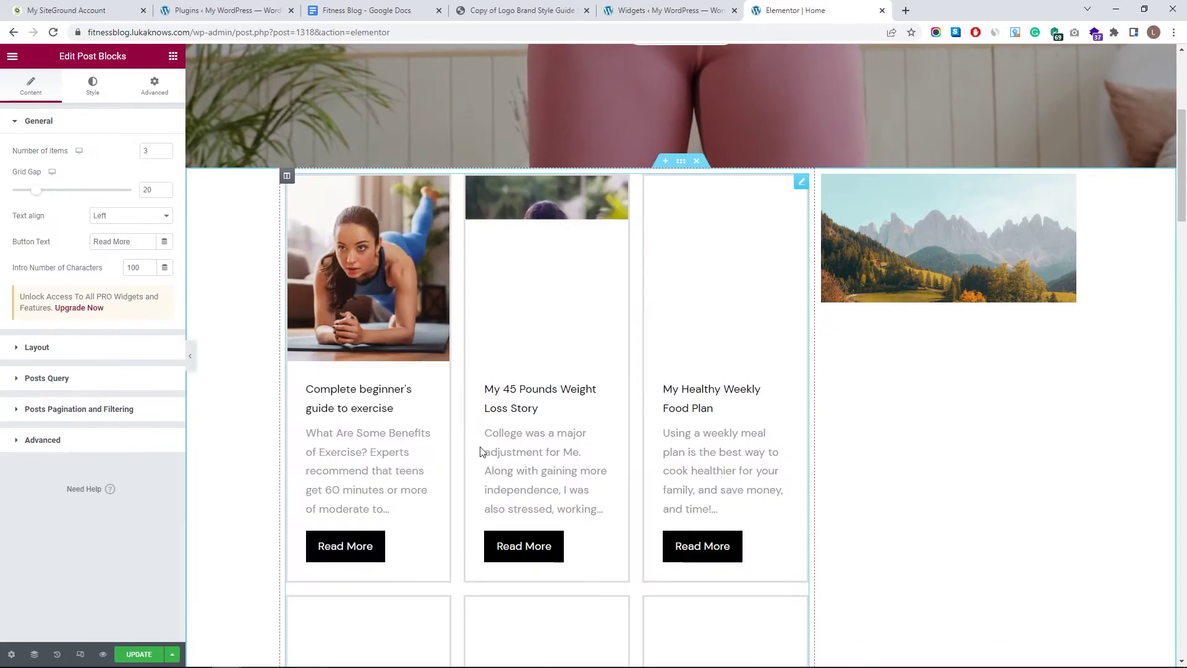
- Remove the gap between the post cards
scroll(536, 468, down, 8)
scroll(564, 347, up, 6)
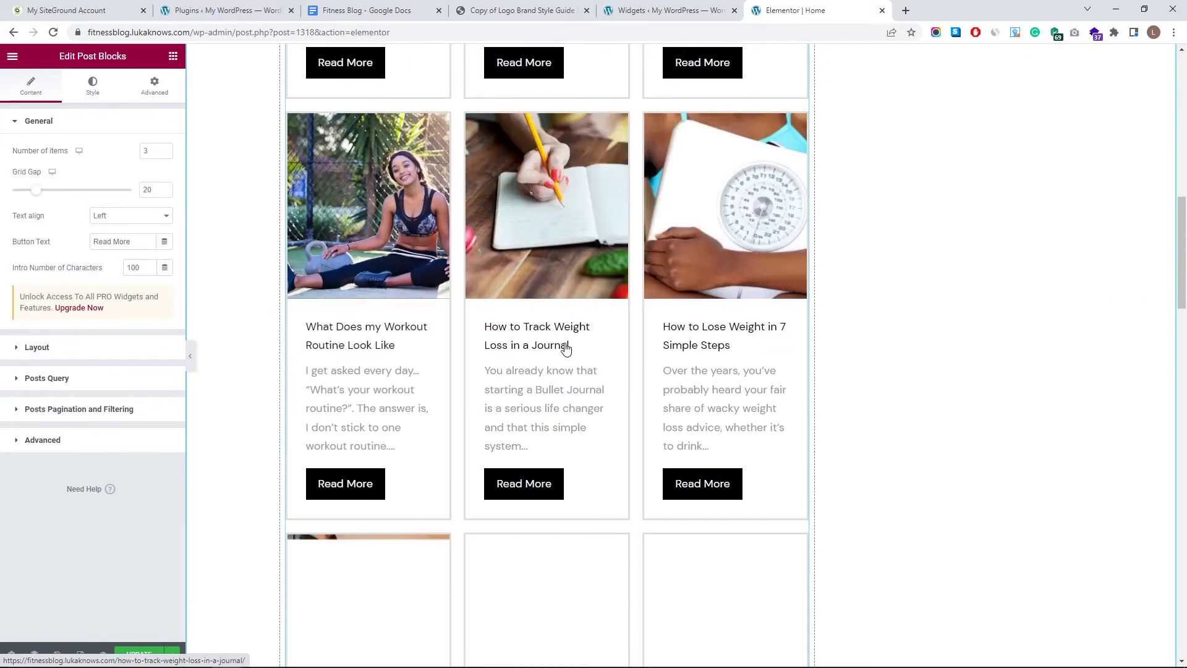
scroll(581, 304, up, 2)
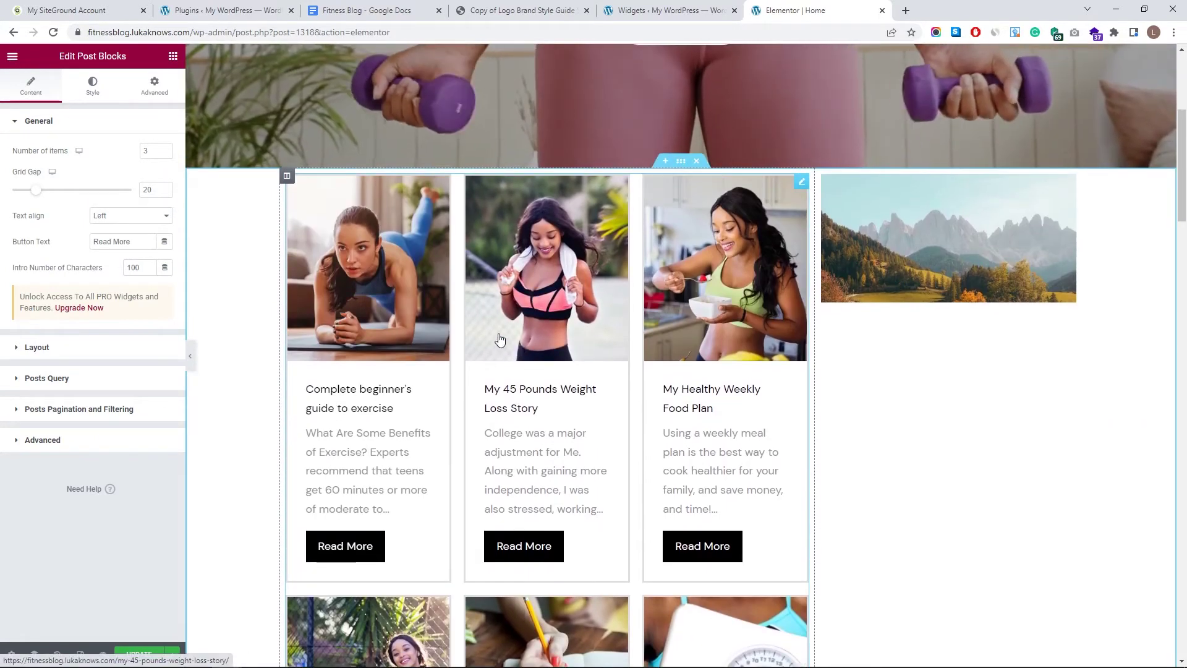
scroll(592, 340, down, 10)
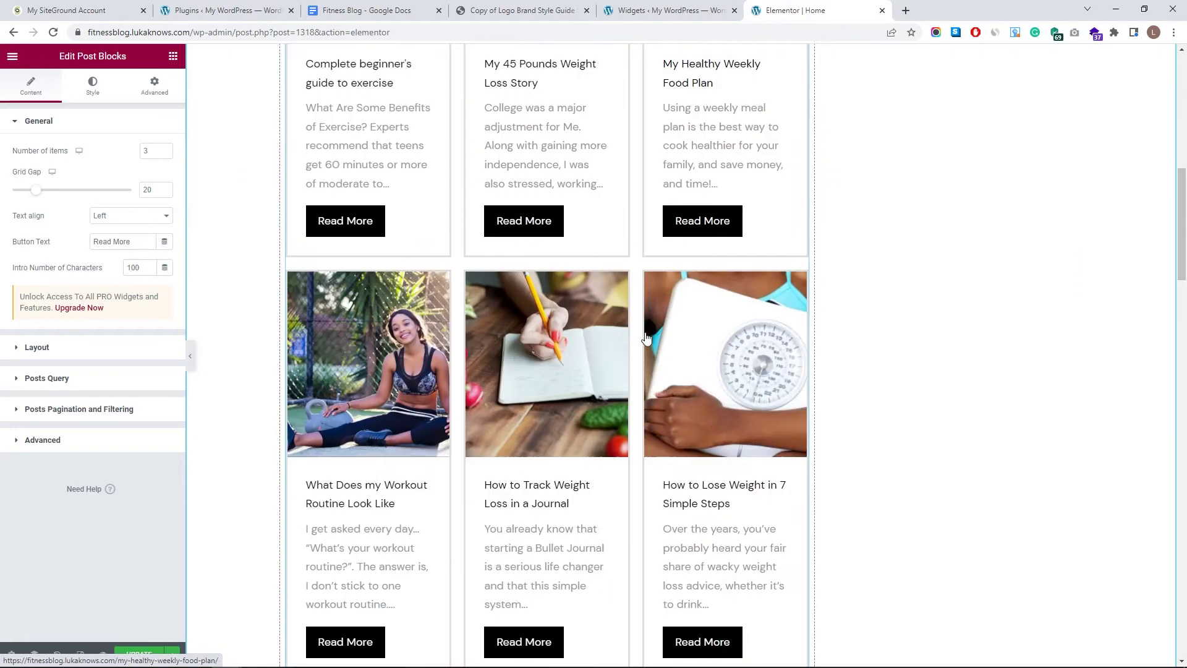
scroll(638, 347, up, 20)
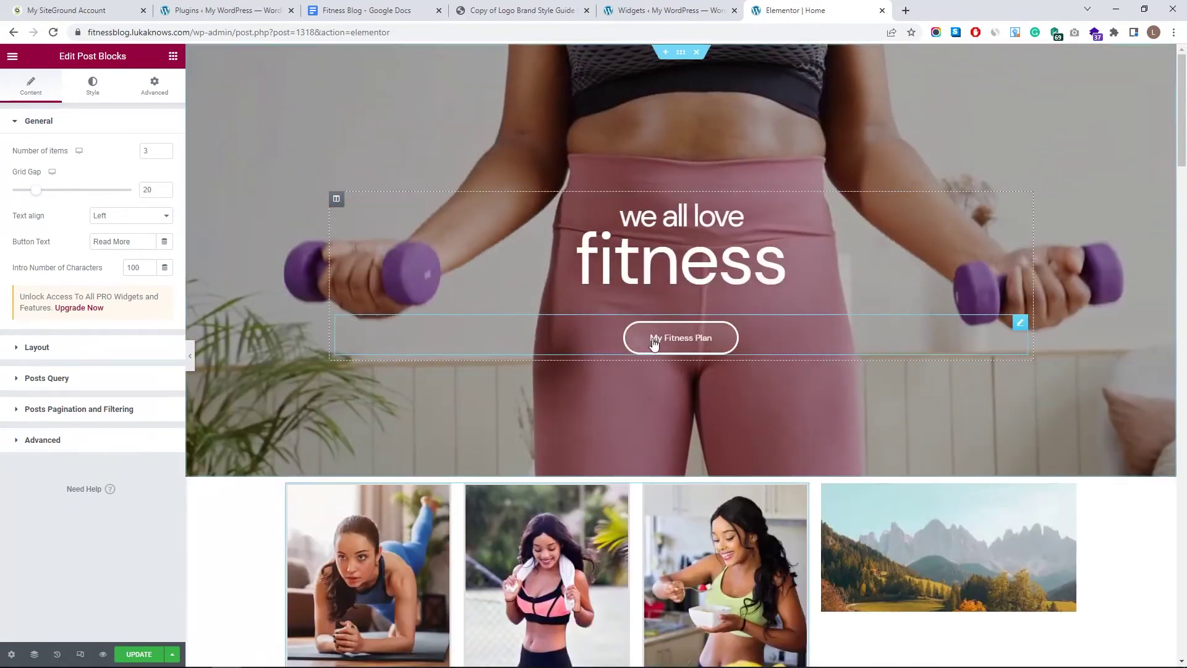
scroll(650, 351, down, 5)
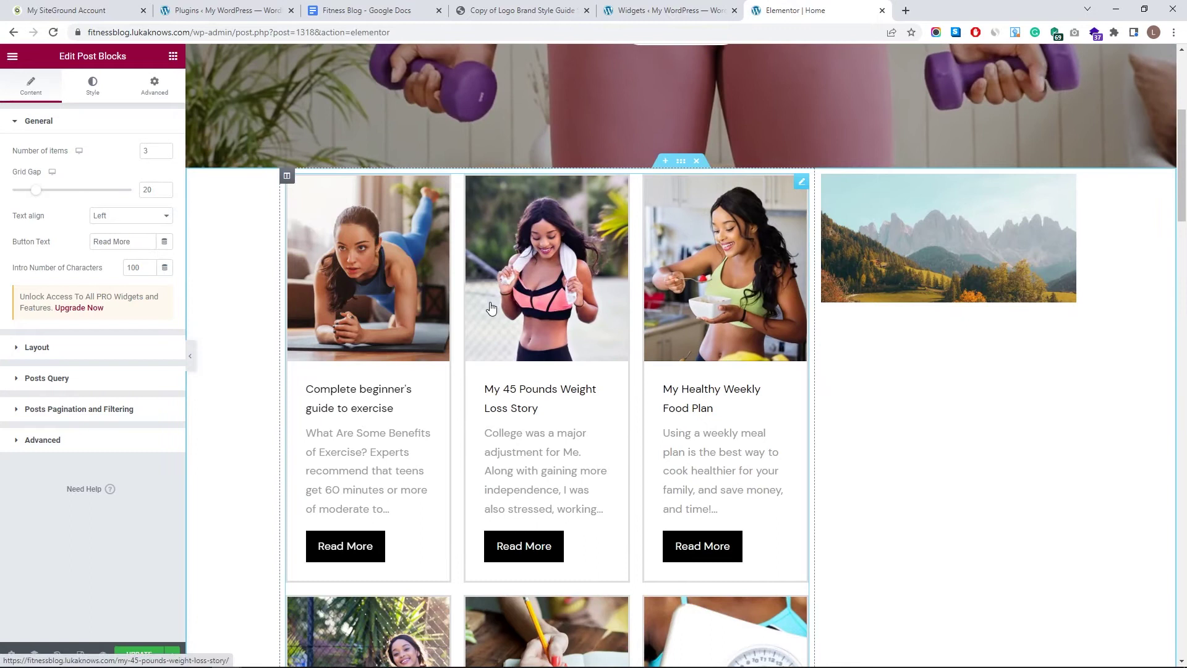
drag(35, 189, 7, 193)
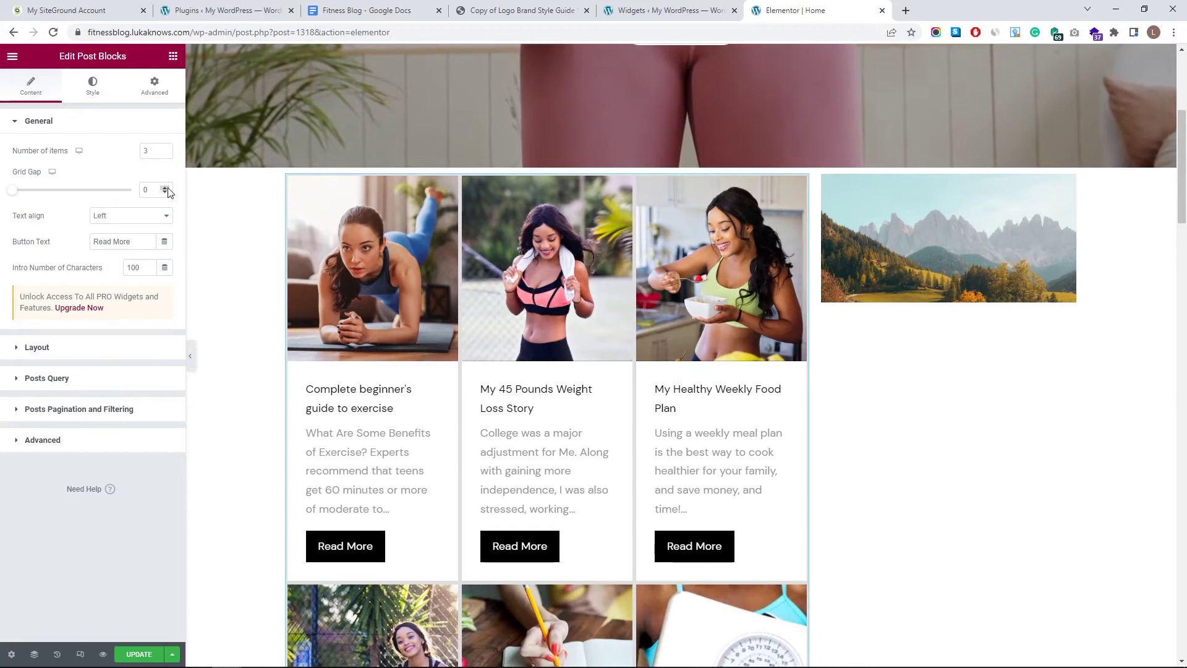
- Set Number of items to 3 per row and Intro Number of Characters to 250
double_click(146, 152)
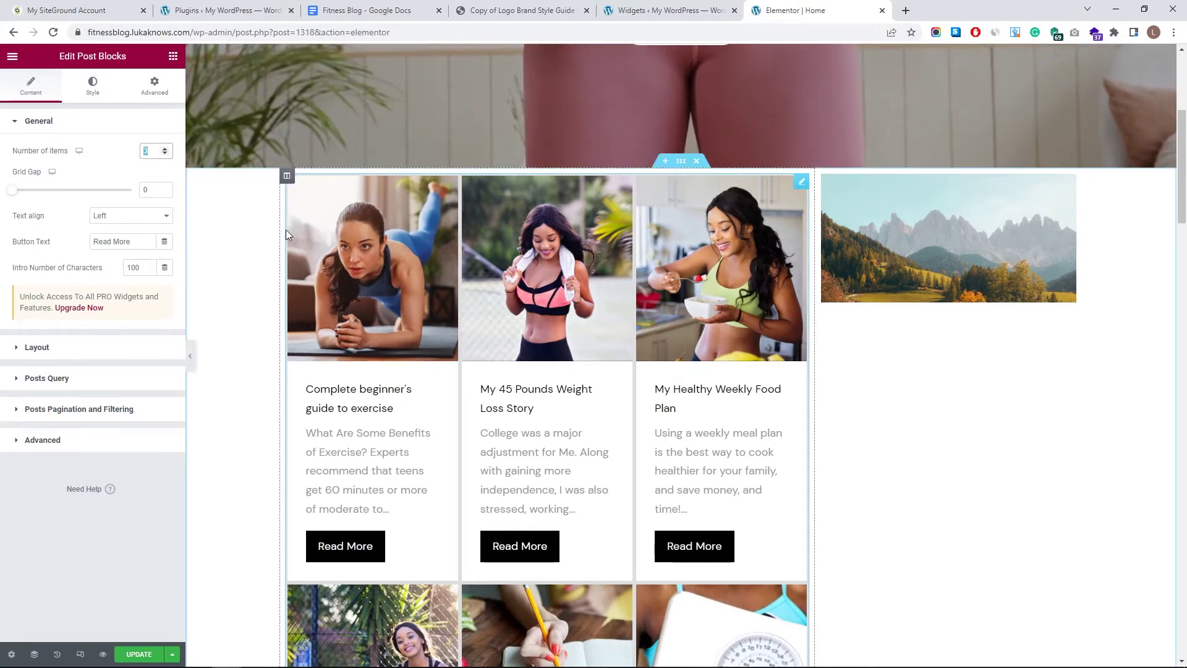
text(5)
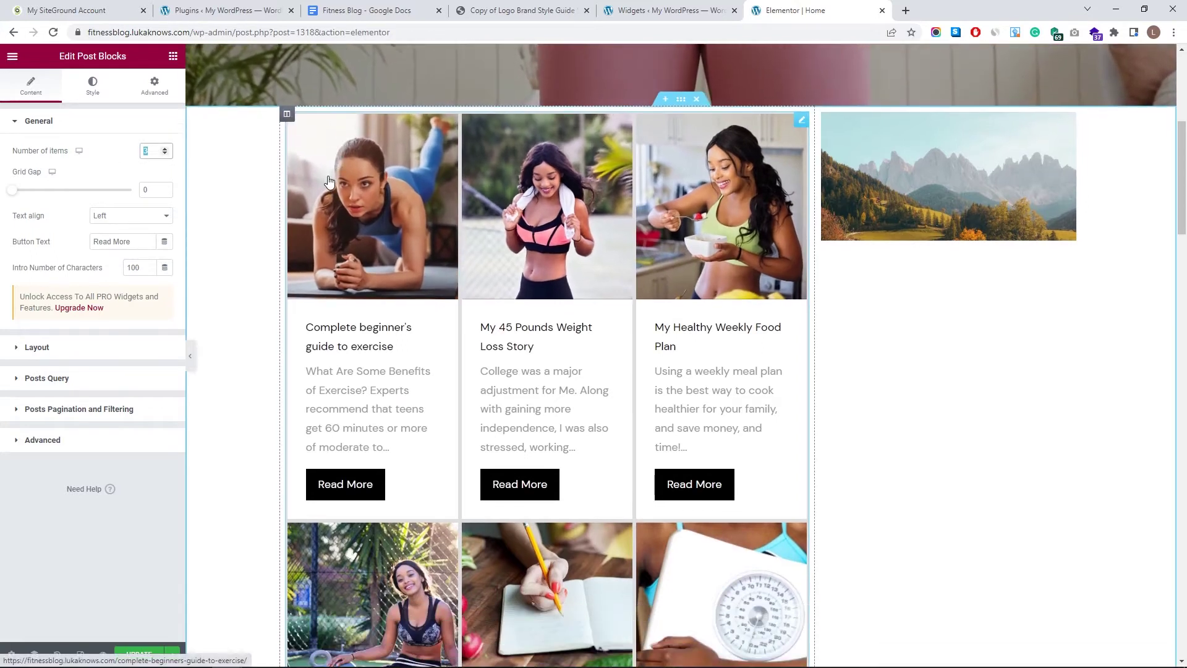
key(BackSpace)
text(2)
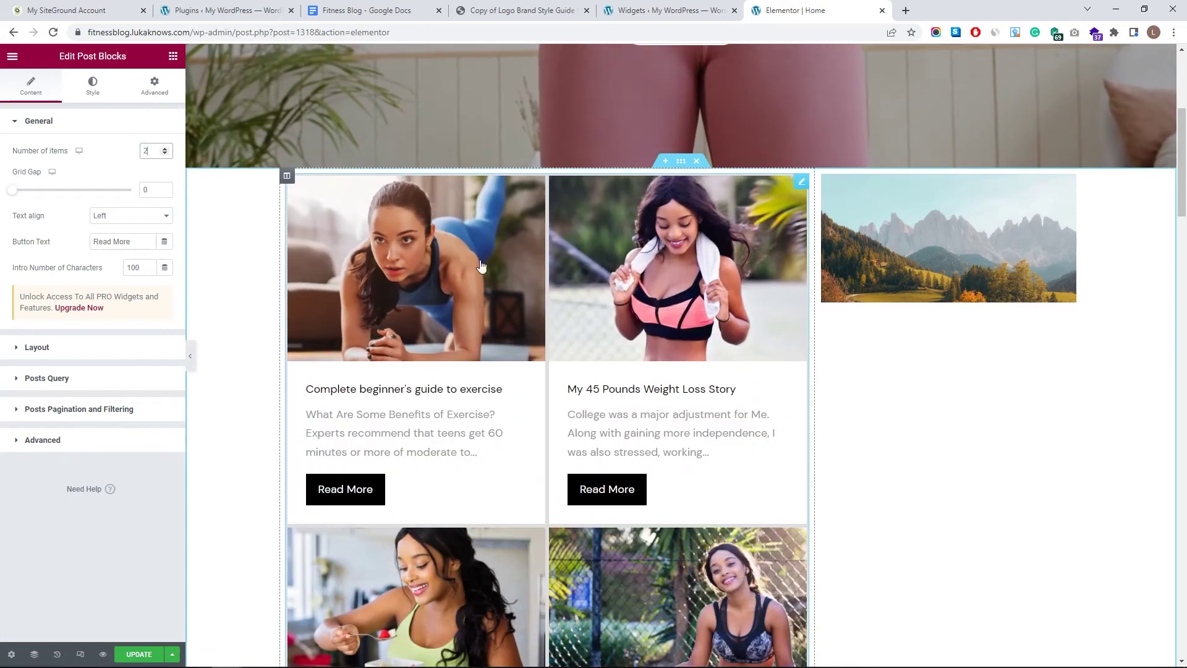
double_click(147, 151)
text(3)
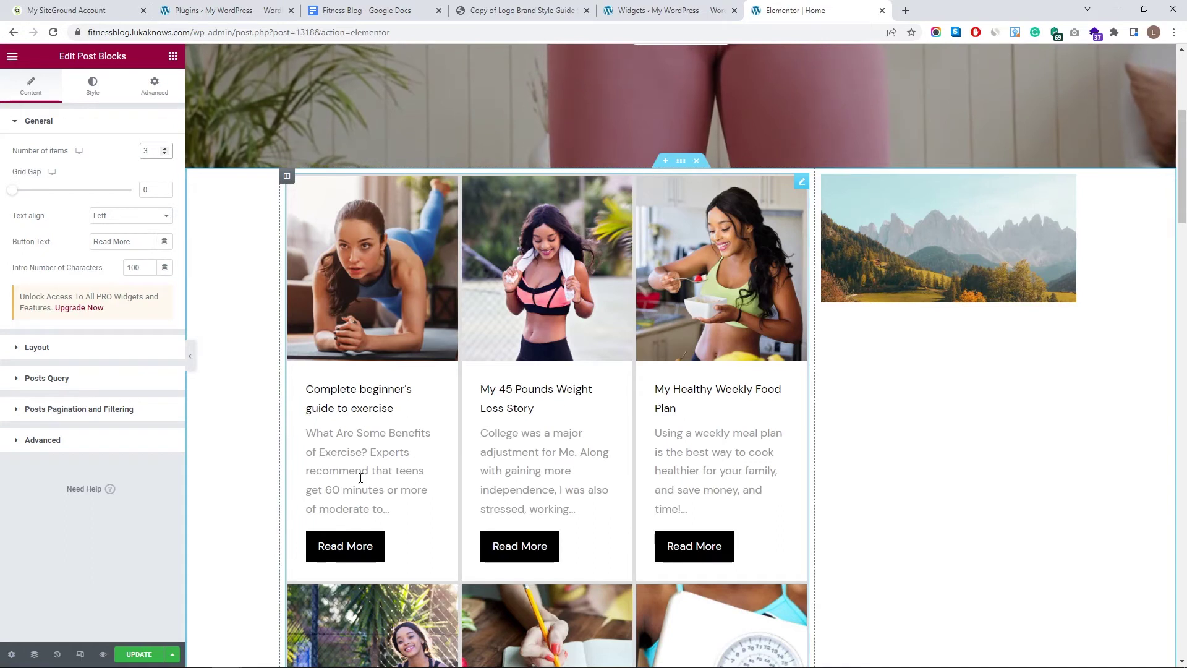
double_click(133, 267)
text(2)
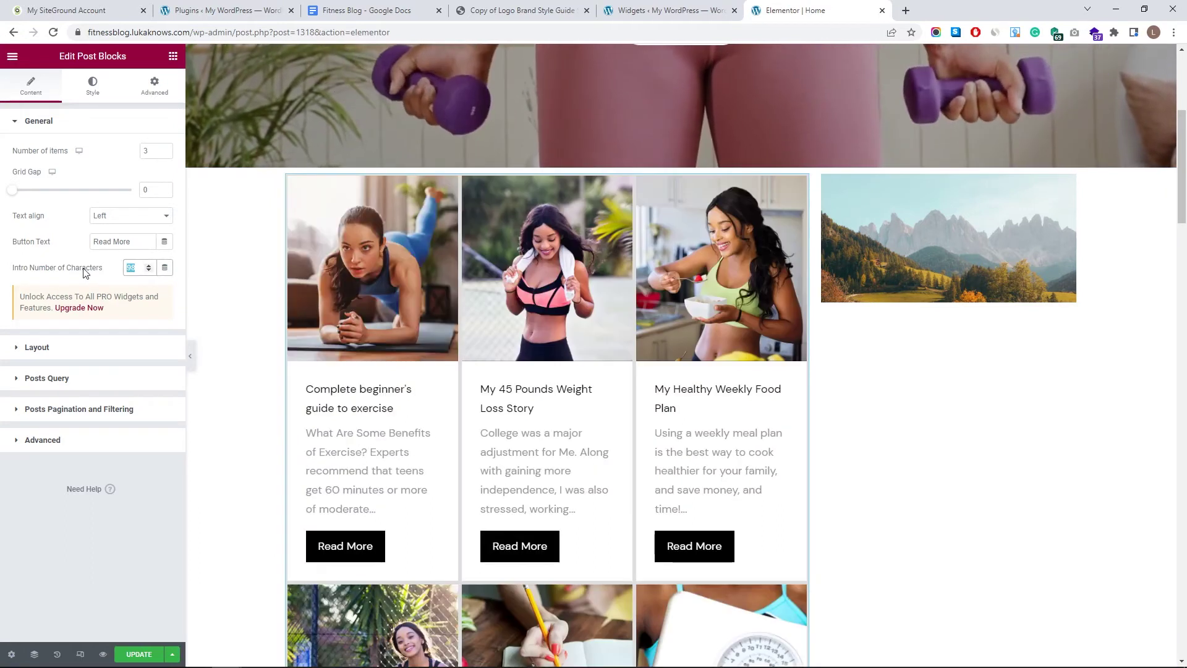
text(50)
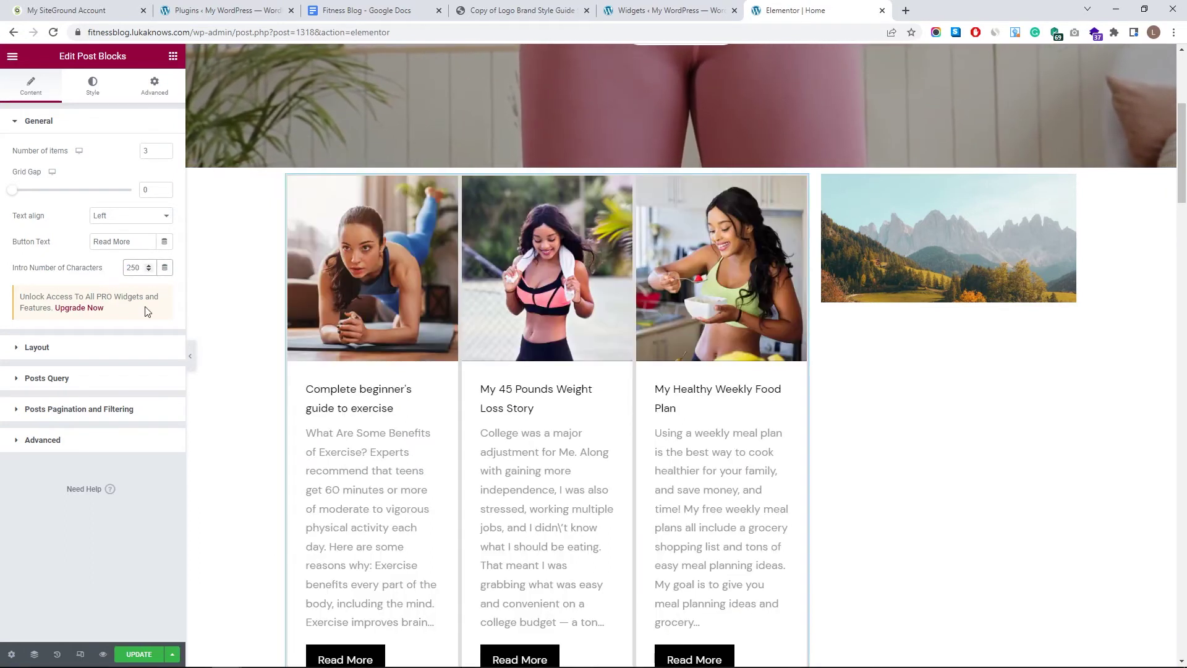
- Test the Layout toggles for category labels and Read More buttons, leaving both unchanged
click(119, 353)
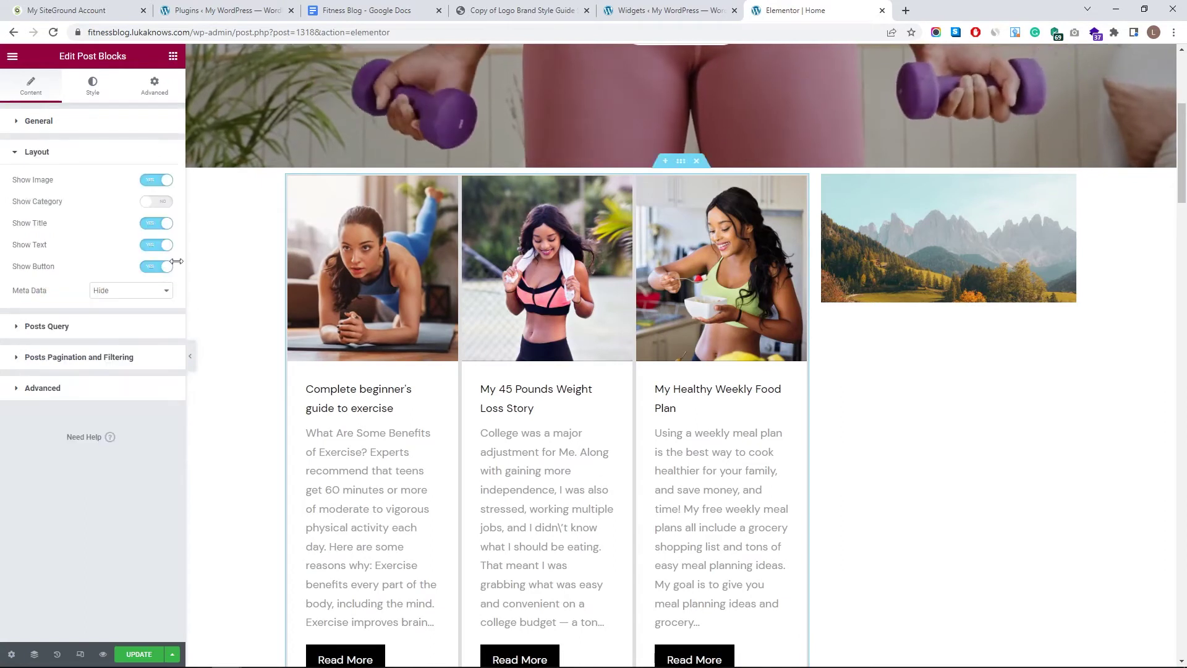
click(159, 203)
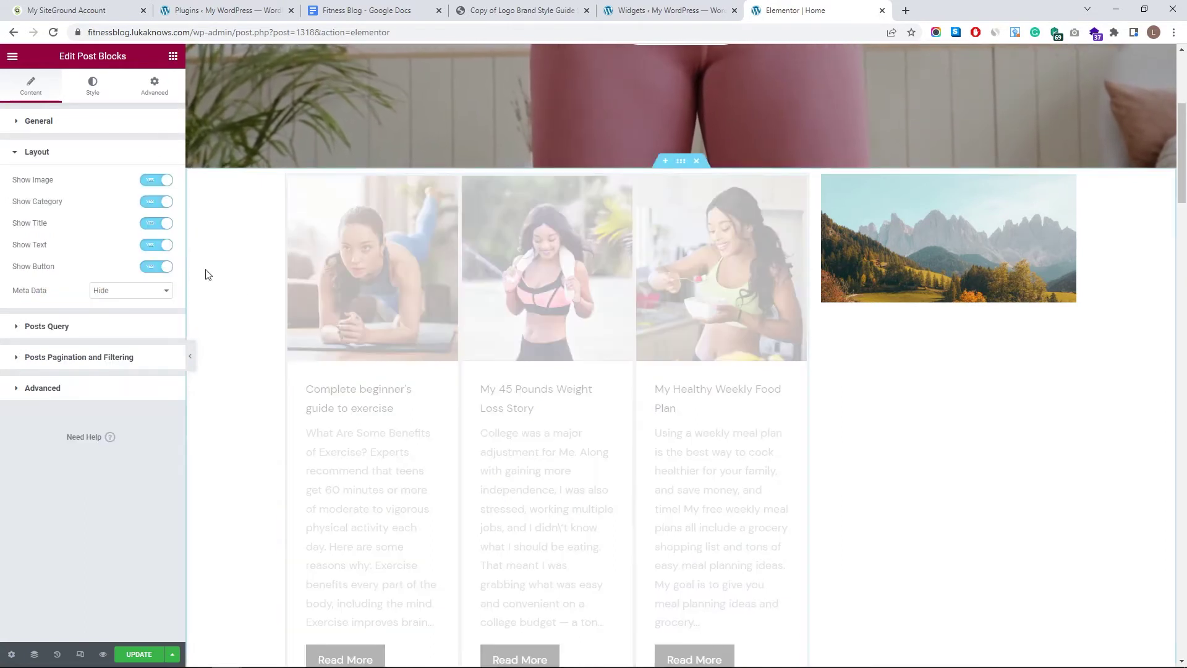
click(158, 202)
scroll(294, 344, down, 2)
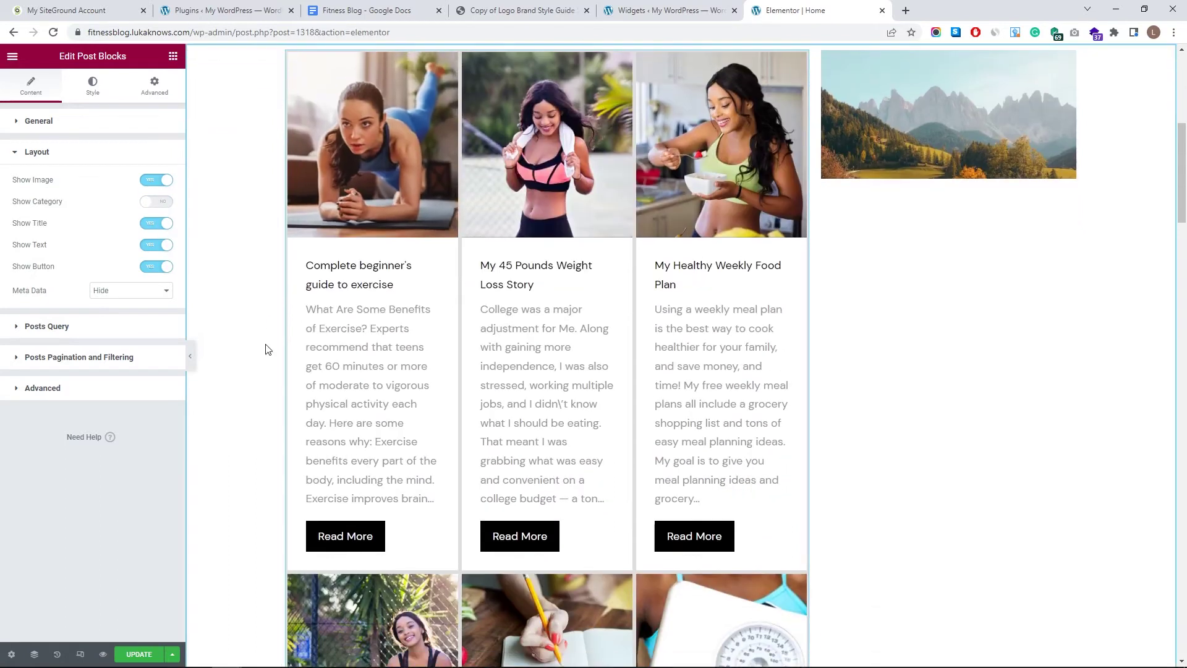
click(148, 268)
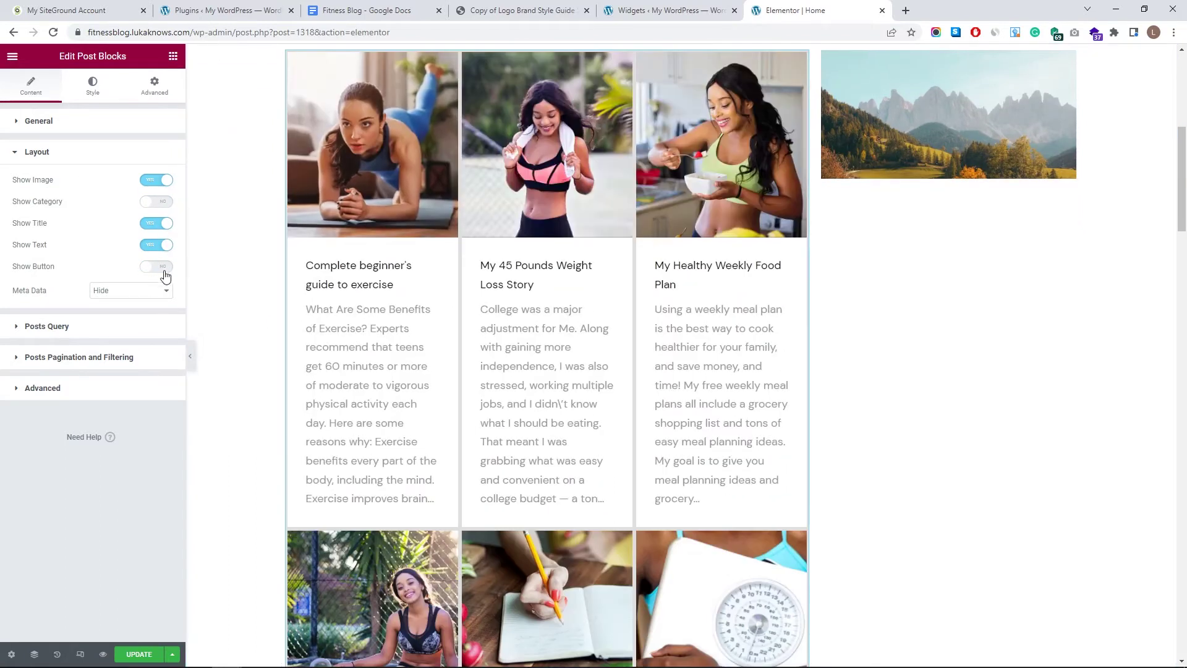
click(168, 267)
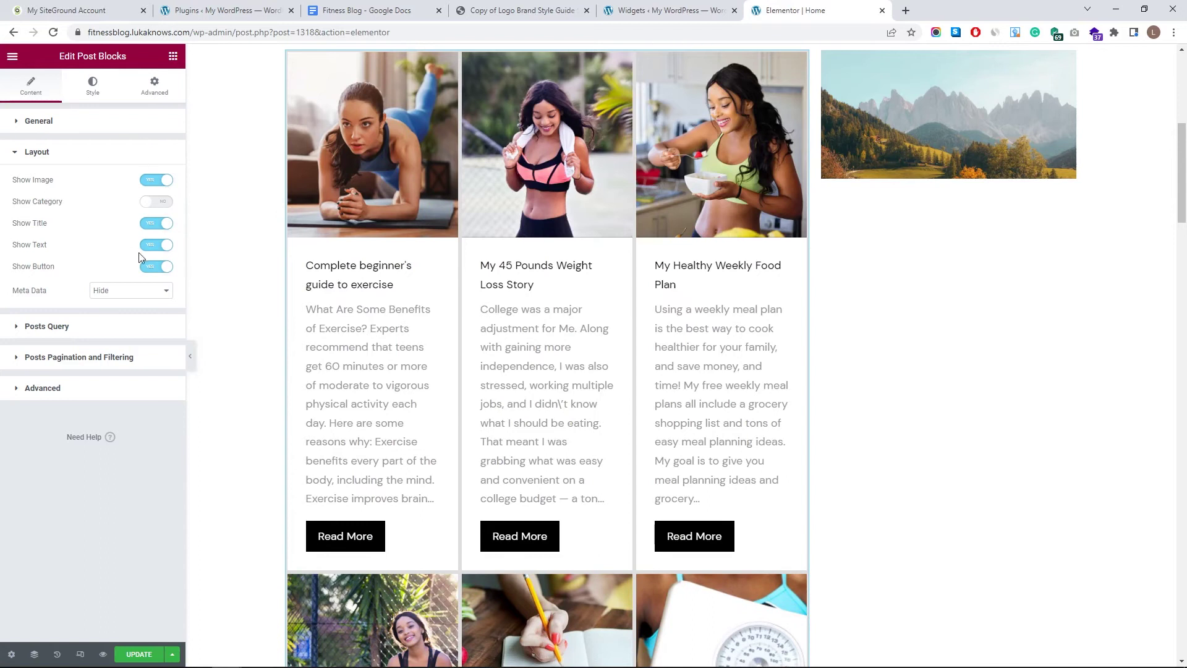
click(107, 159)
click(101, 186)
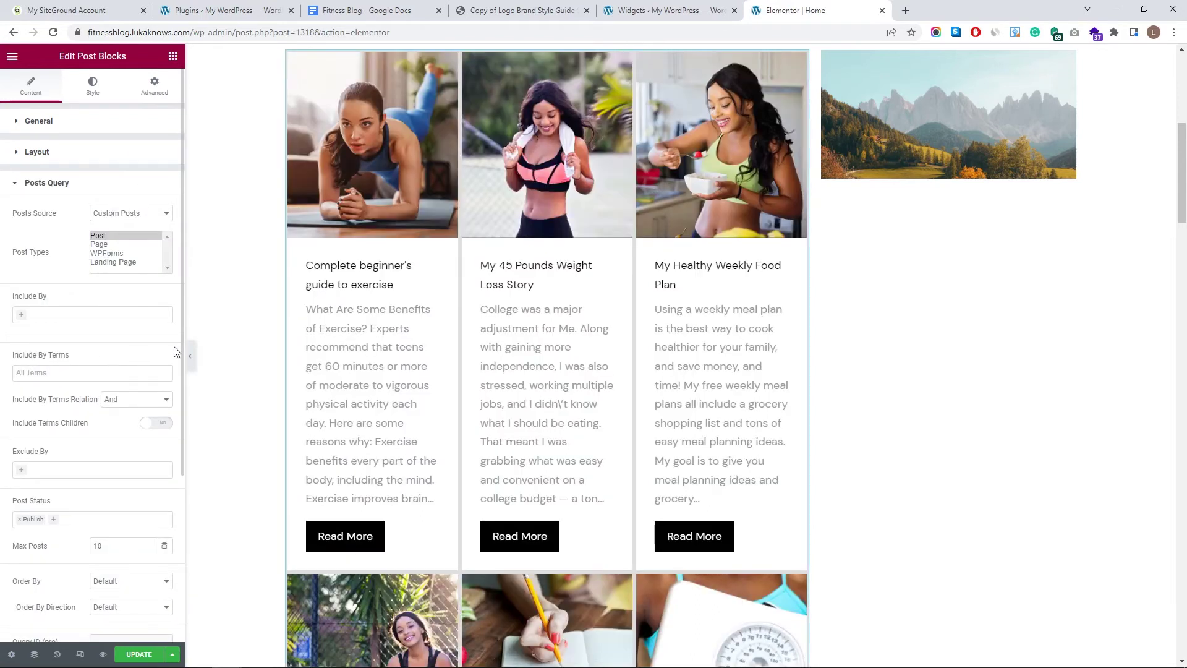
- Add Weight Loss to the Posts Query's Include By Terms filter
scroll(521, 369, up, 4)
scroll(521, 370, down, 15)
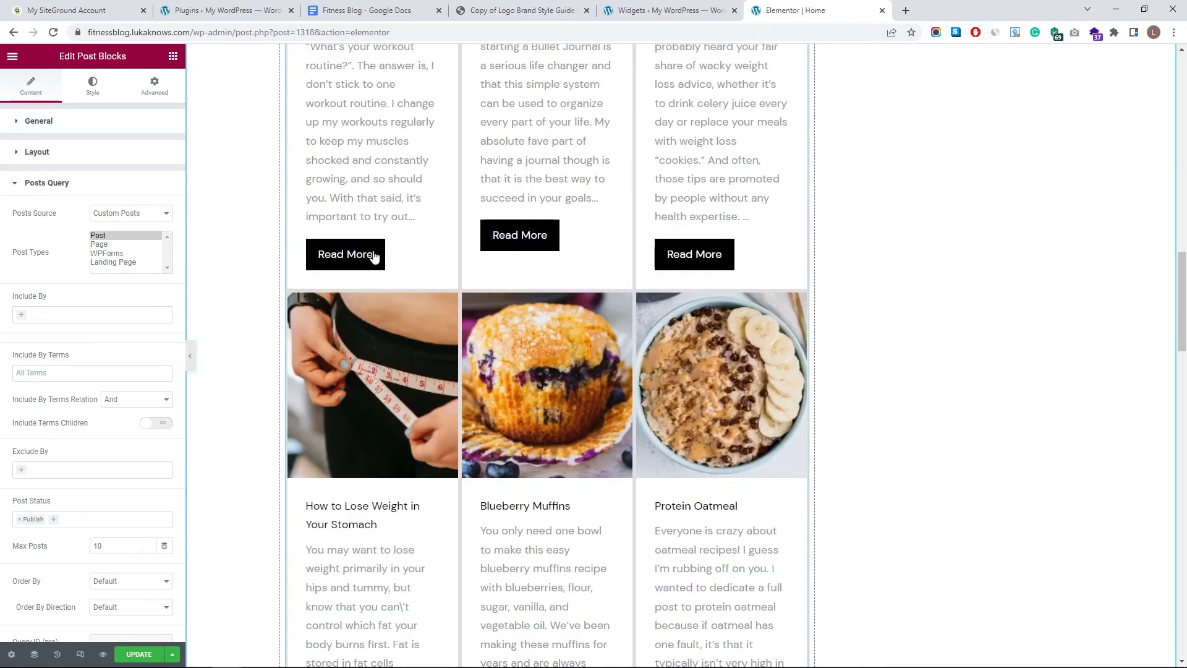
scroll(649, 285, down, 6)
scroll(543, 331, up, 18)
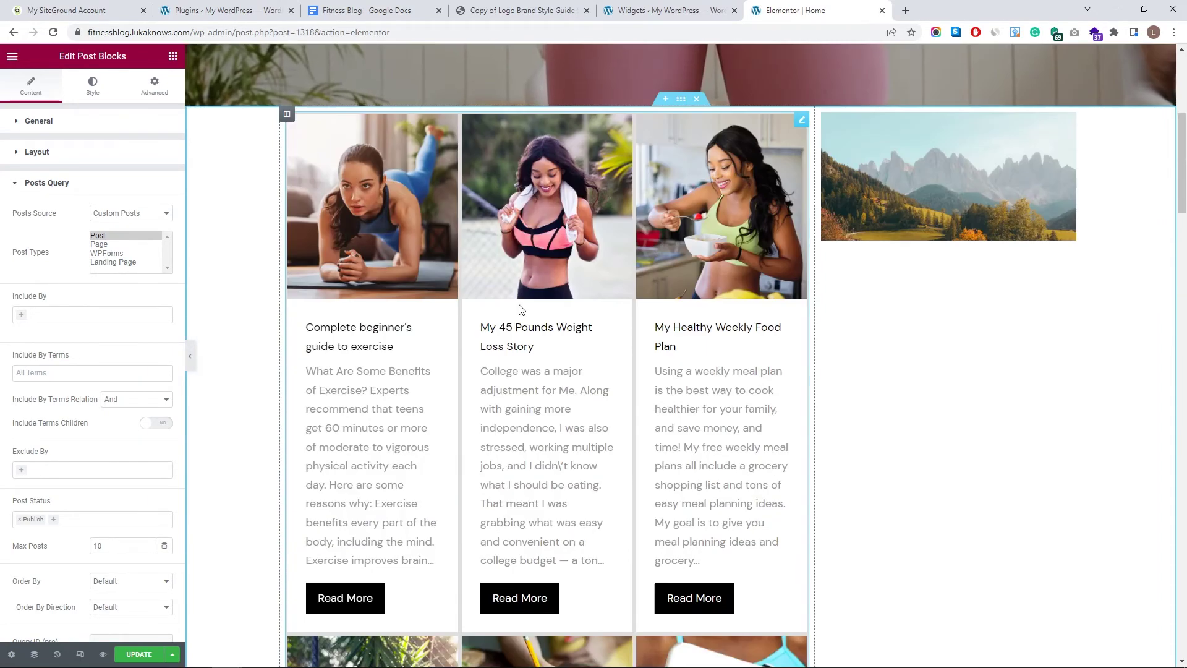
scroll(510, 304, down, 8)
scroll(530, 392, up, 7)
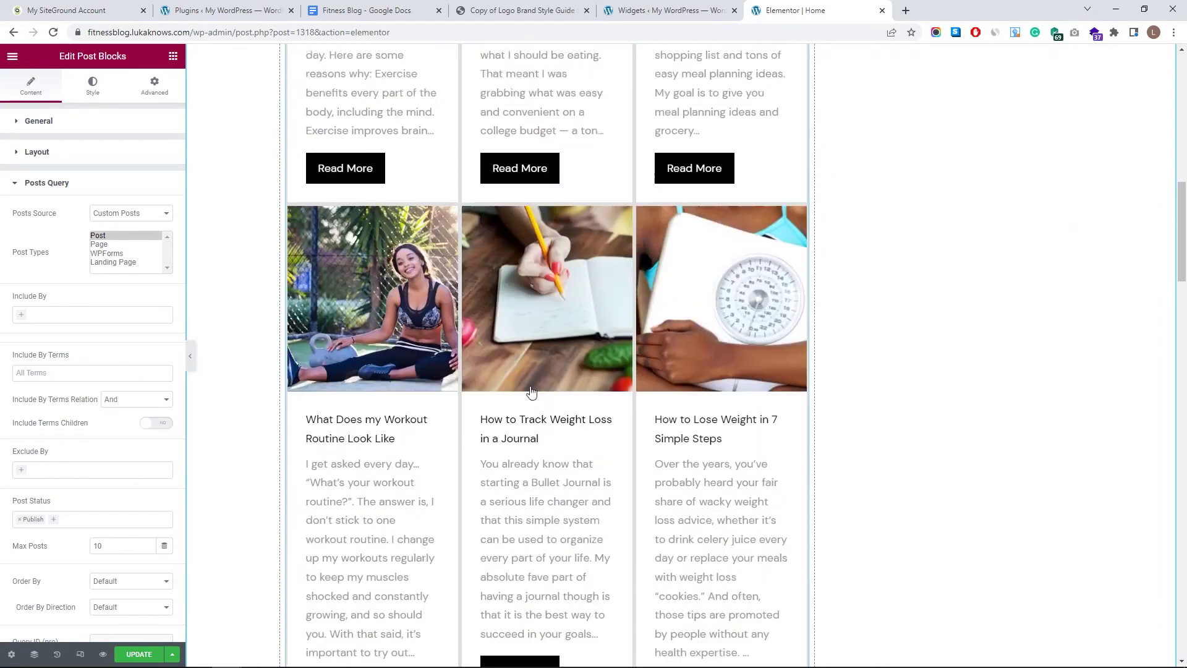
scroll(654, 244, down, 4)
scroll(463, 337, up, 5)
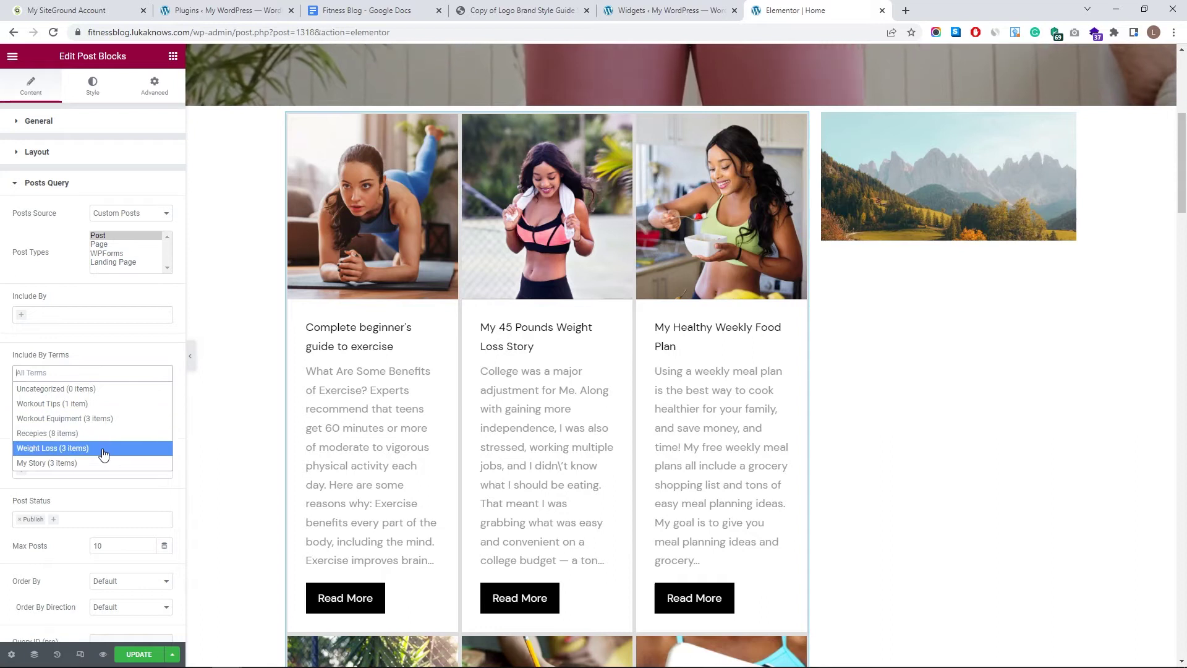
click(103, 454)
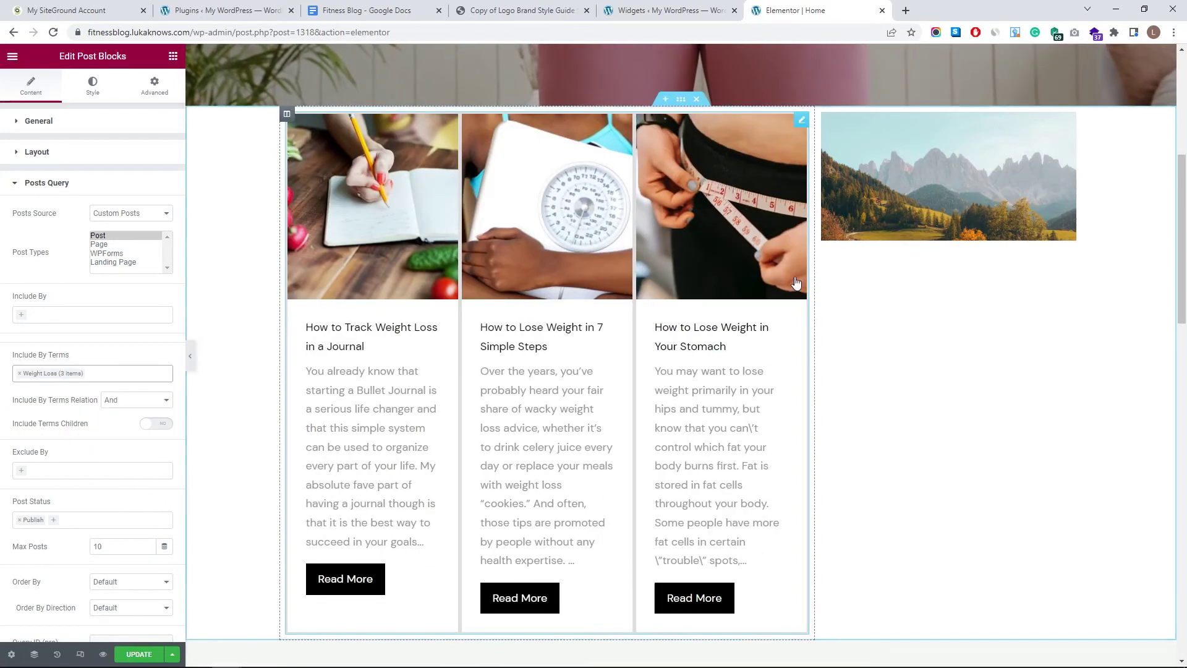
- Check the Weight Loss posts in the WordPress All Posts list, then return to Elementor
click(663, 10)
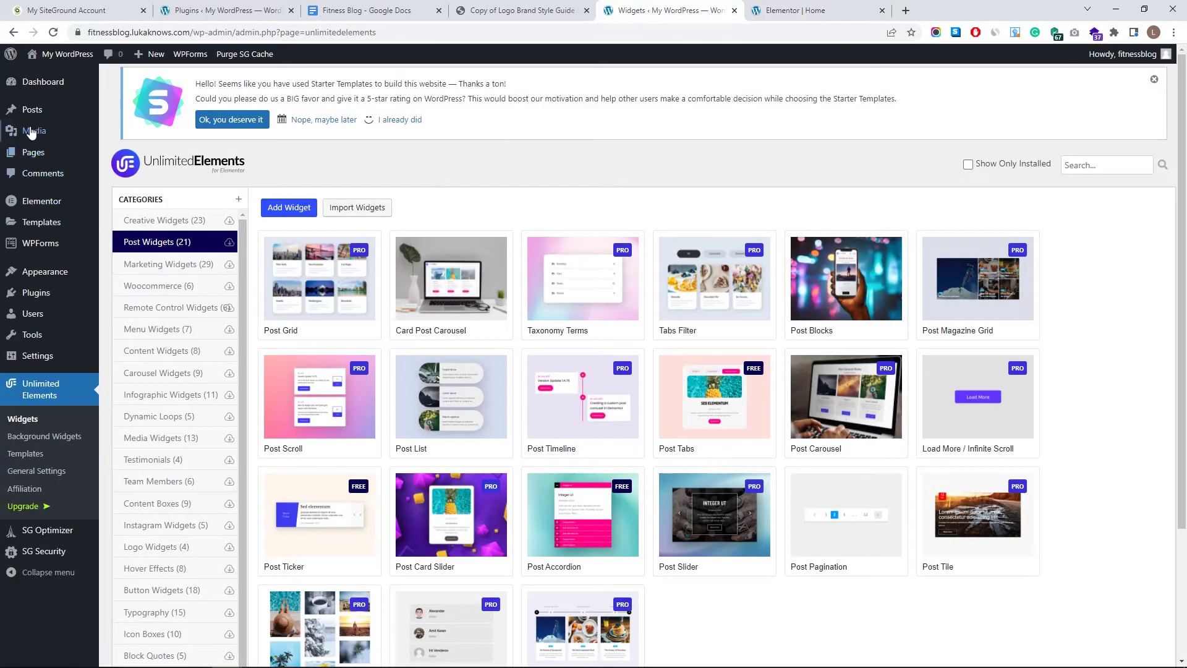
scroll(614, 363, down, 4)
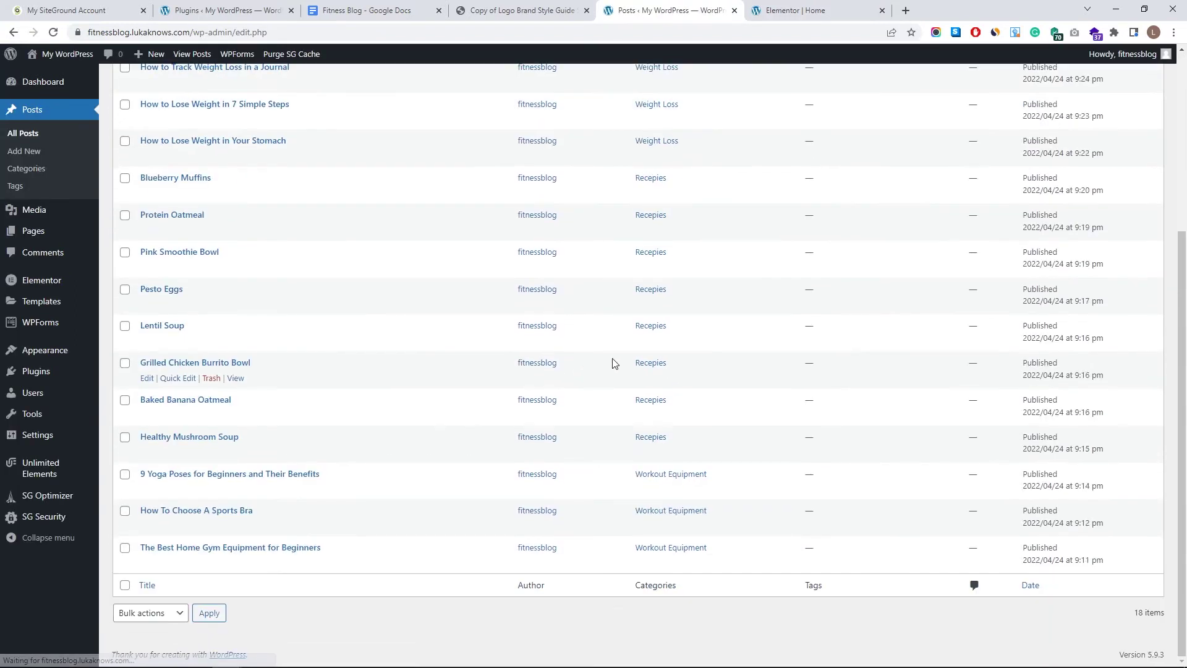
scroll(697, 483, up, 4)
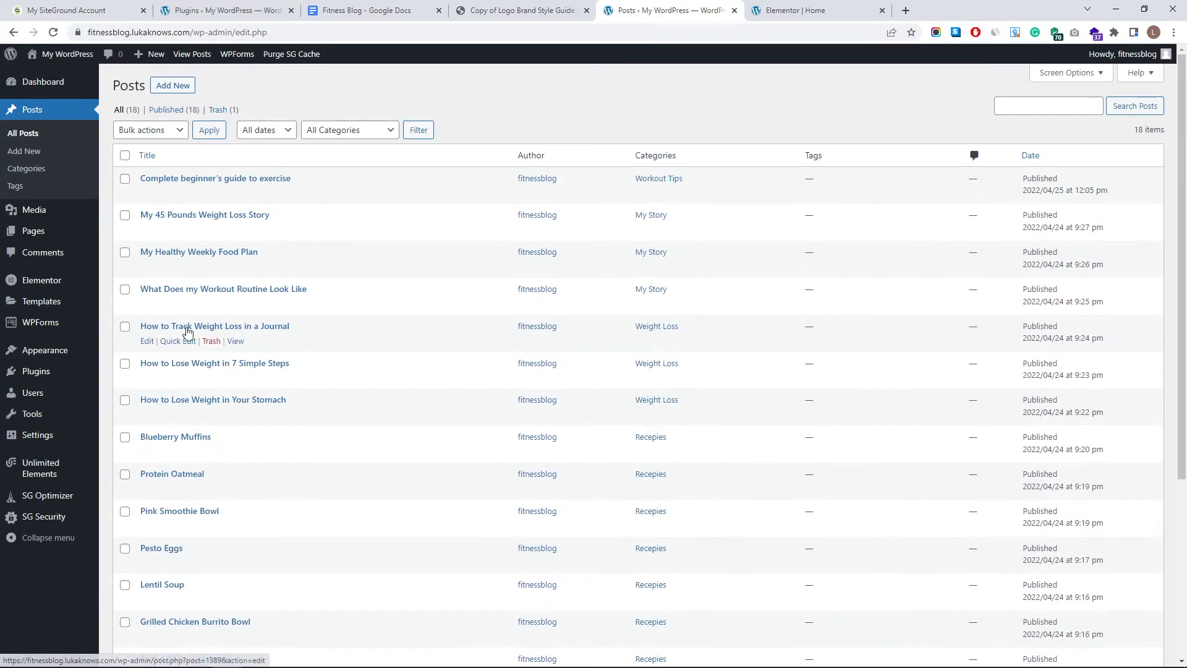
click(825, 10)
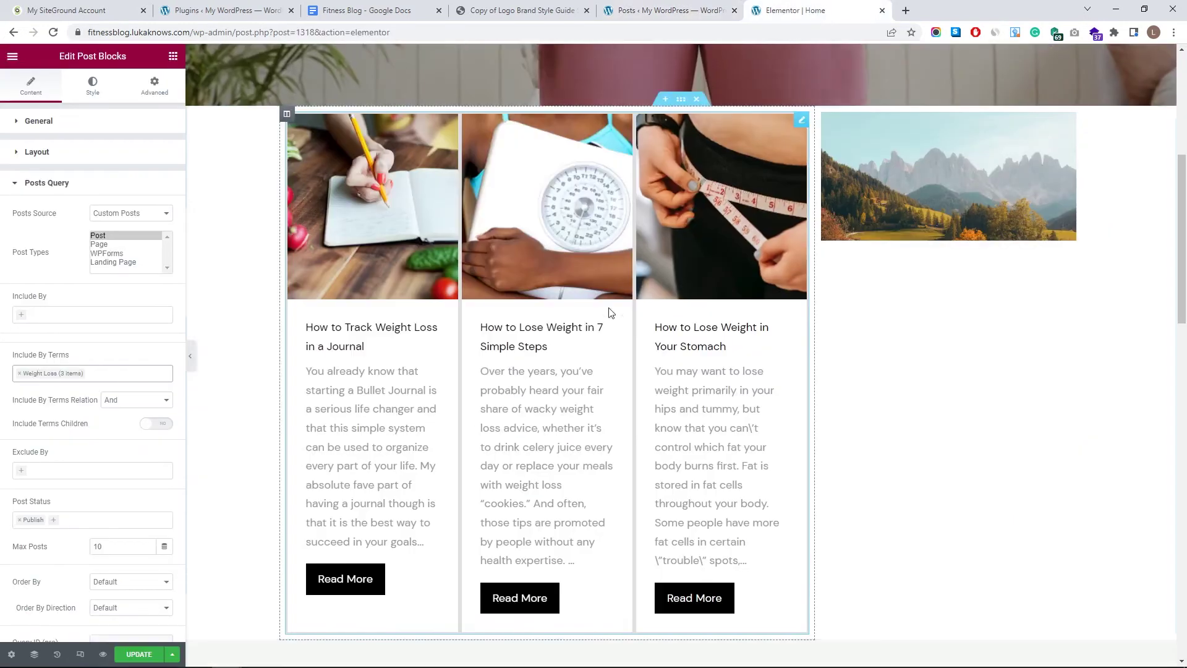
- Set Max Posts to 3
scroll(610, 312, down, 4)
scroll(437, 416, up, 5)
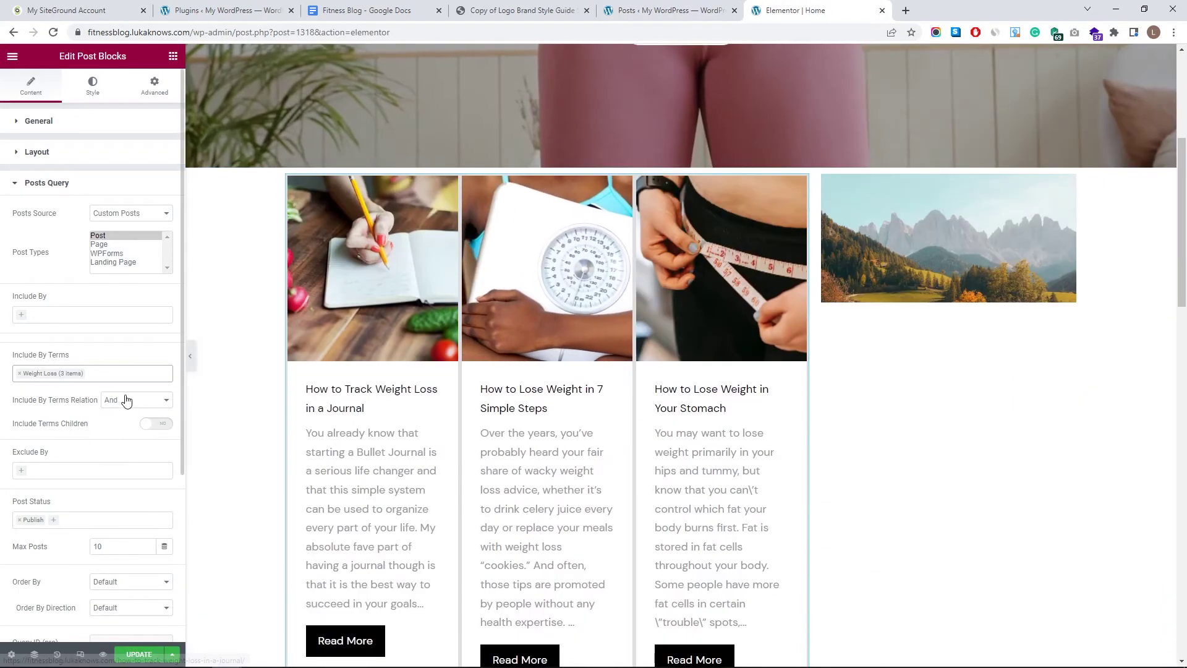
scroll(133, 417, down, 2)
drag(132, 421, 67, 429)
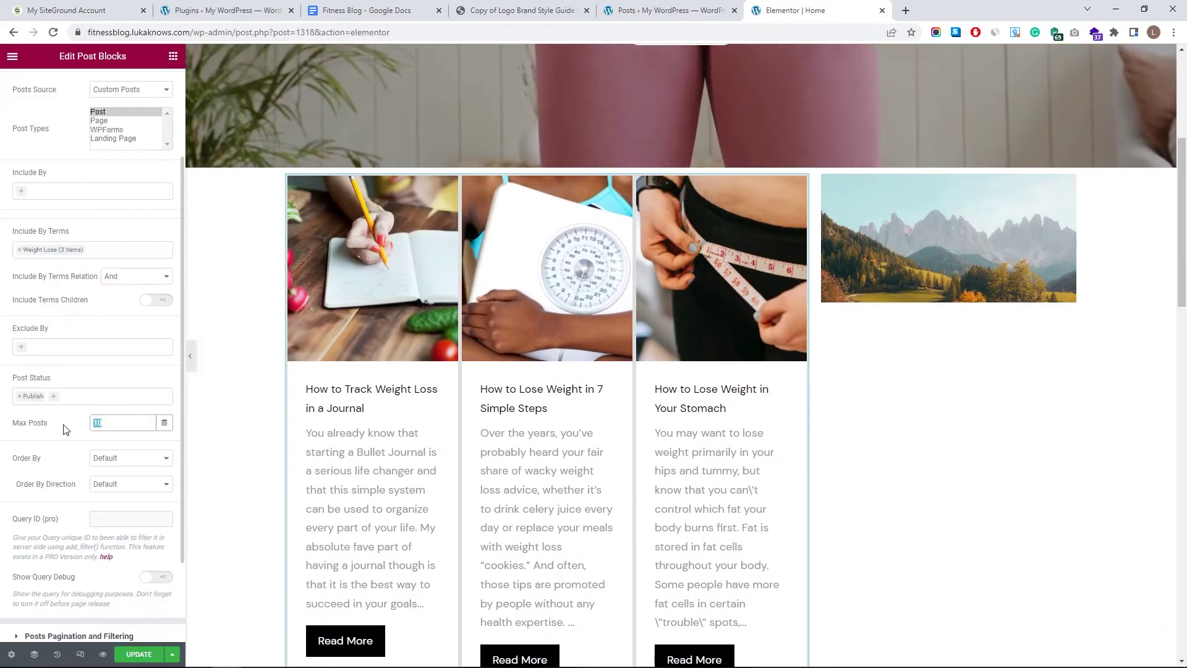
text(3)
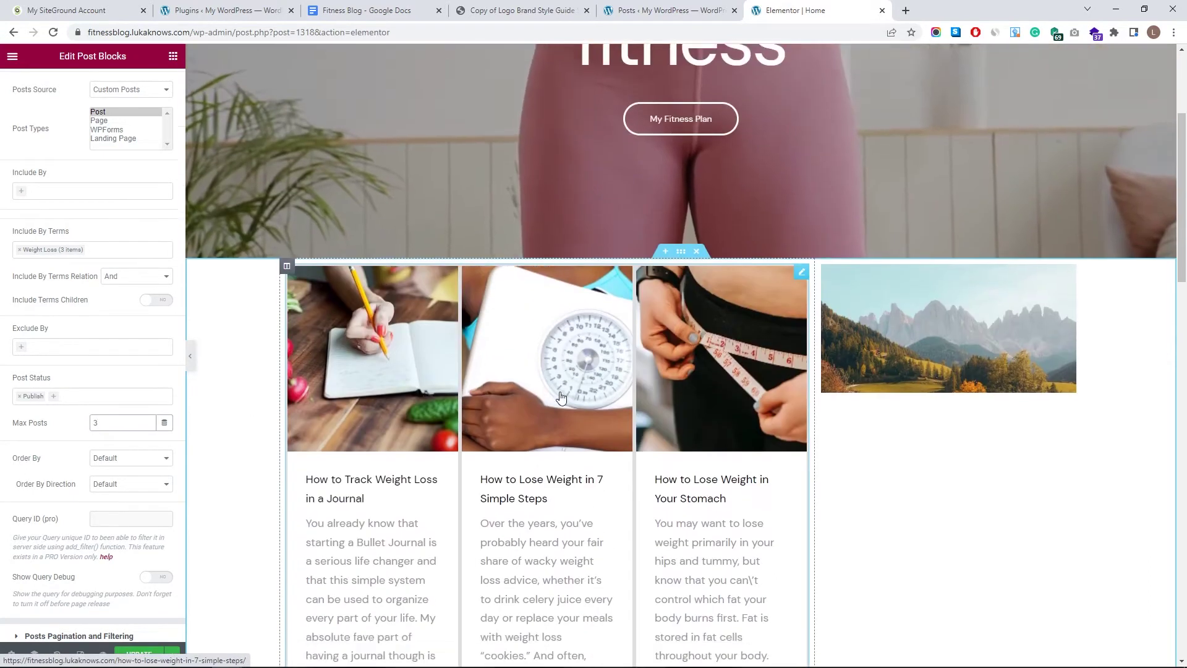
scroll(87, 158, up, 2)
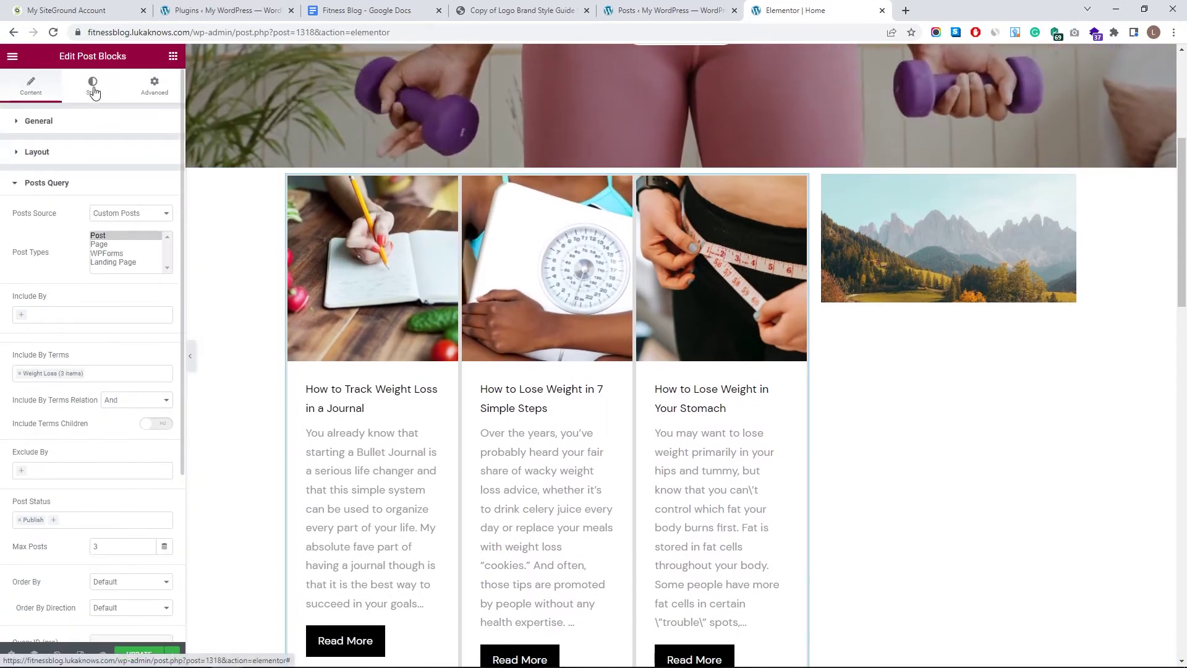
- In the Style tab, make the card borders transparent and remove the content padding
click(94, 90)
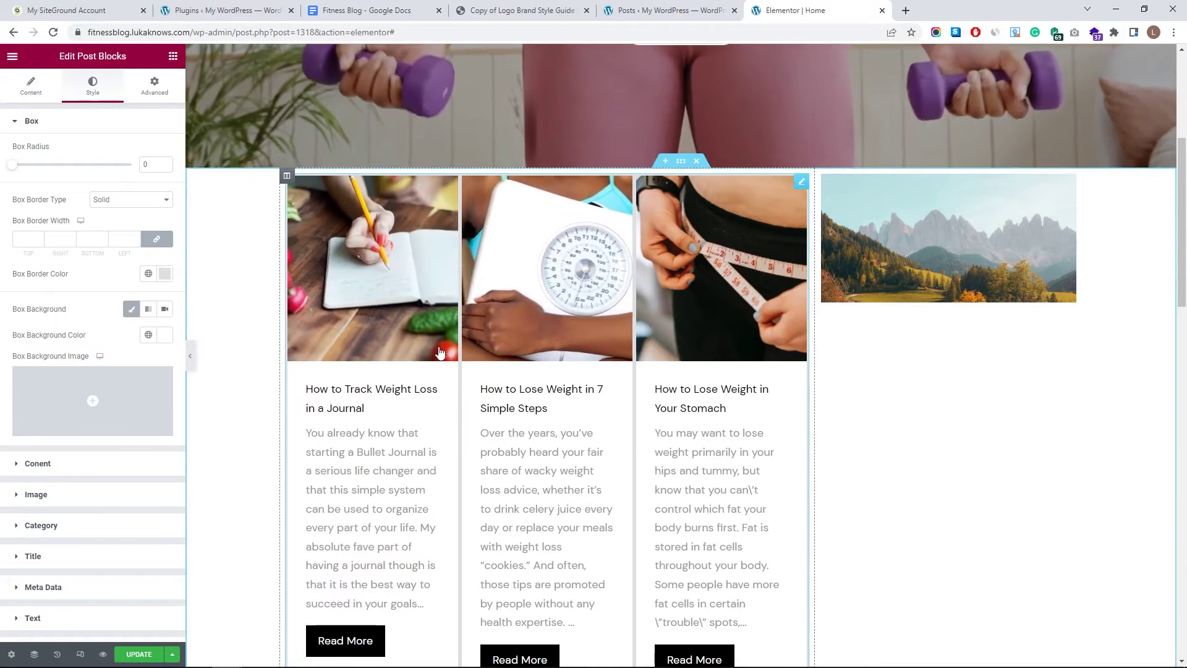
click(165, 274)
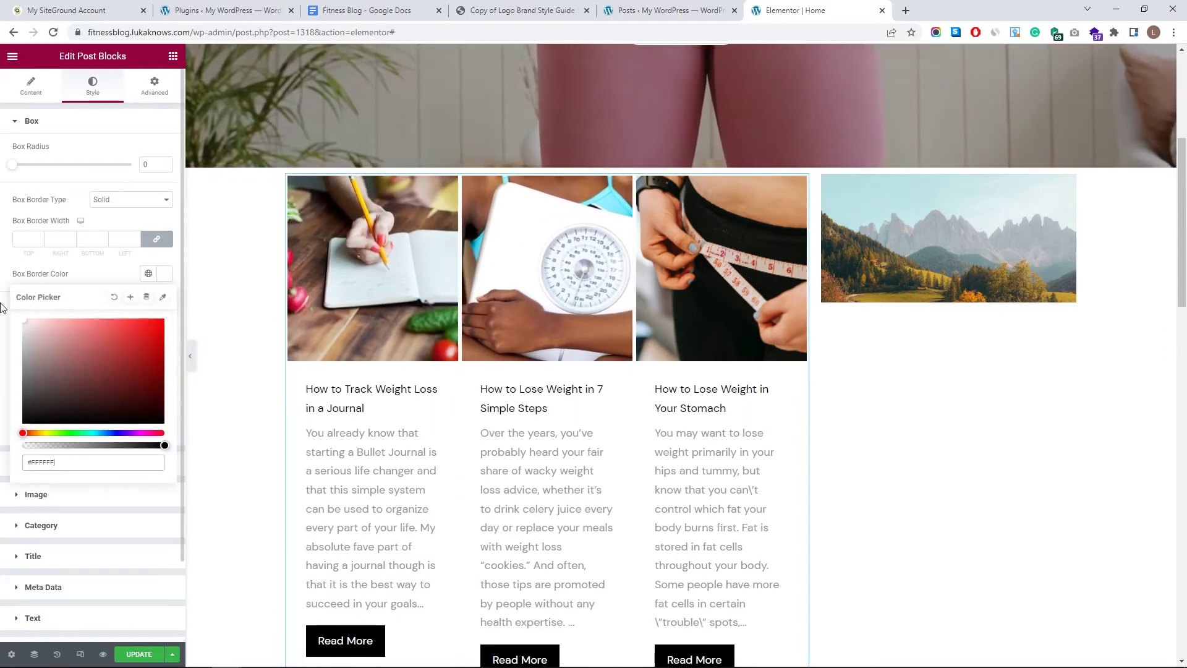
click(114, 296)
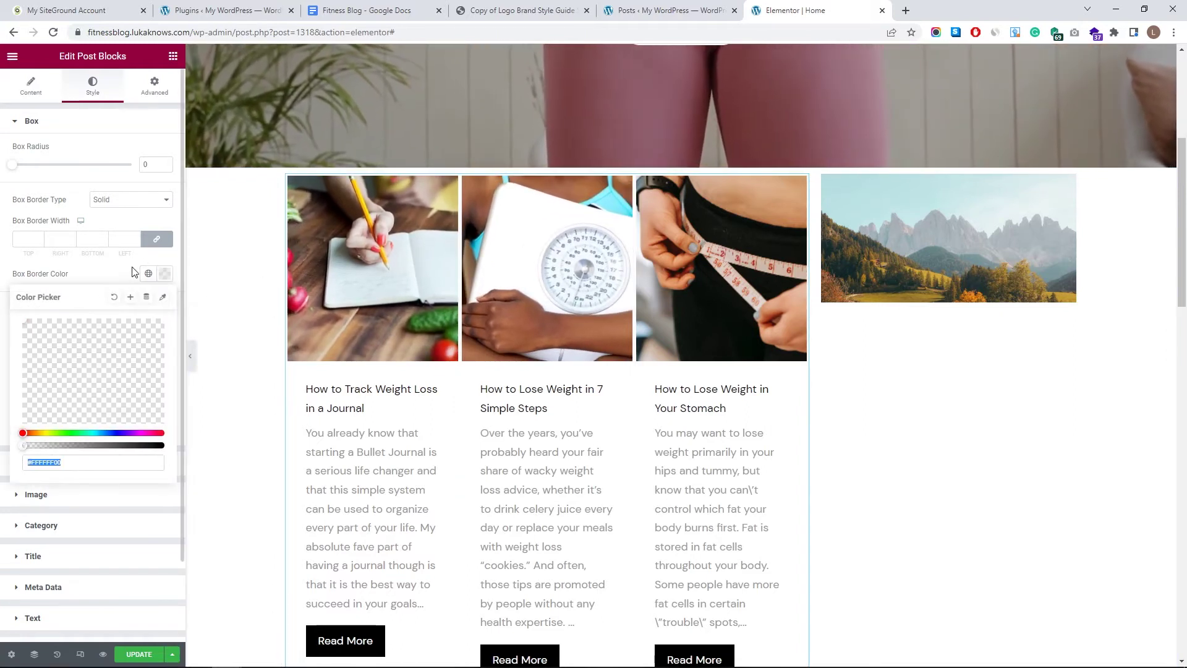
click(127, 272)
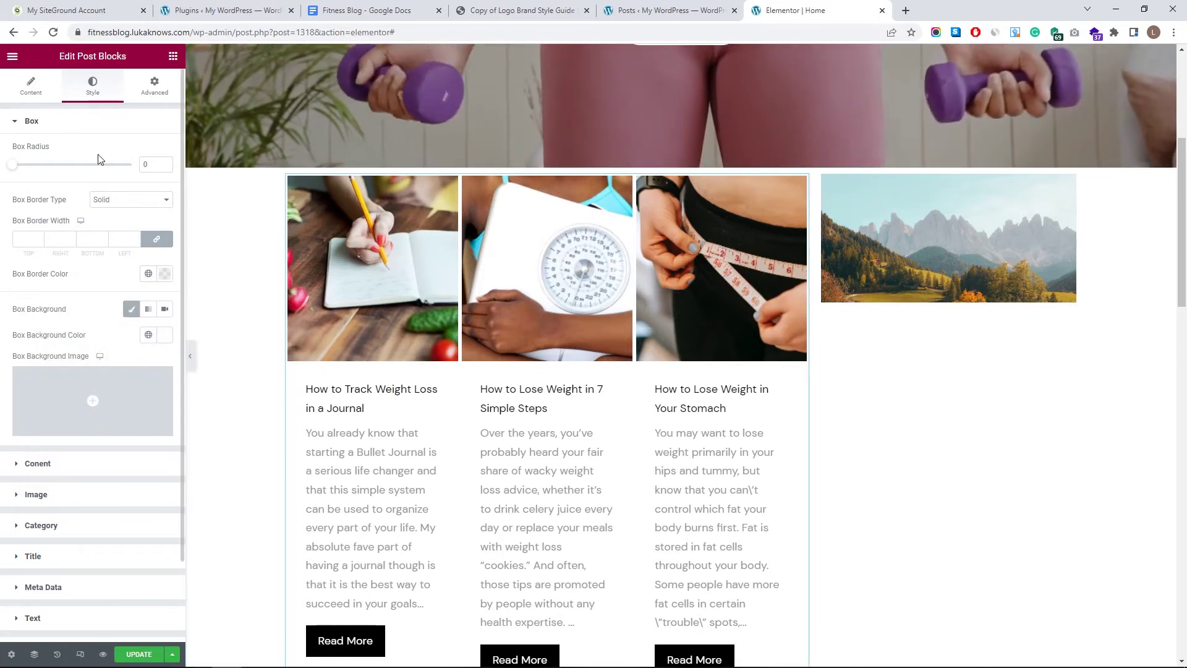
click(90, 127)
click(74, 155)
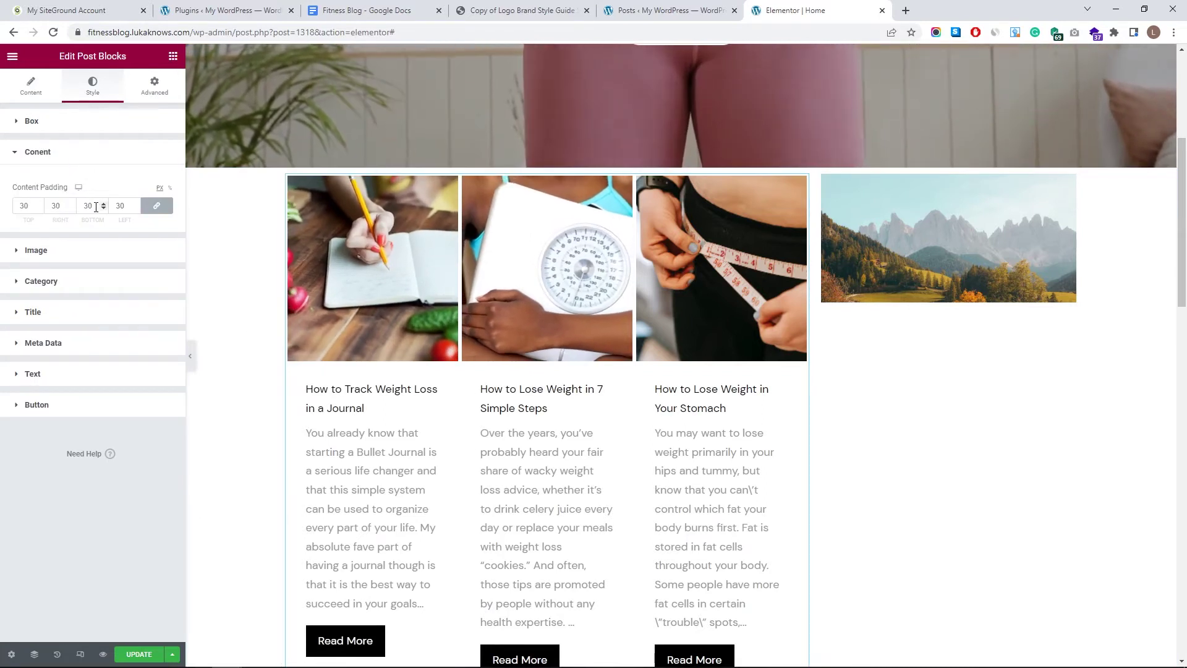
drag(101, 209, 104, 209)
click(72, 155)
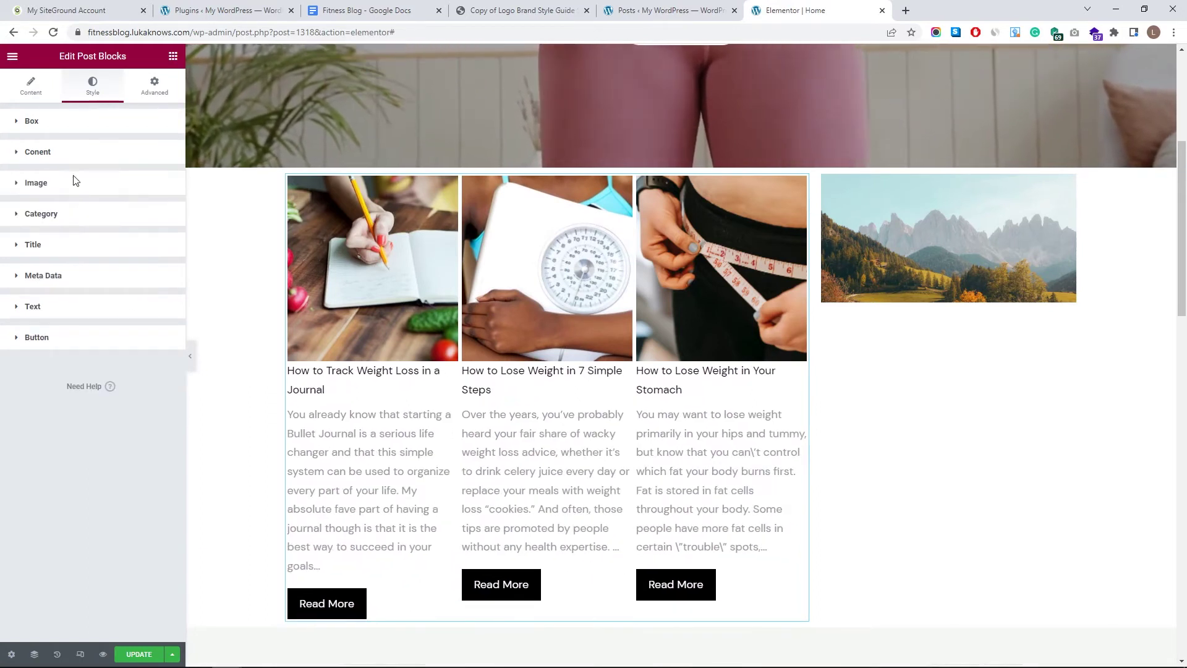
- Set the post Image Height to 300 px after trying 350
click(81, 188)
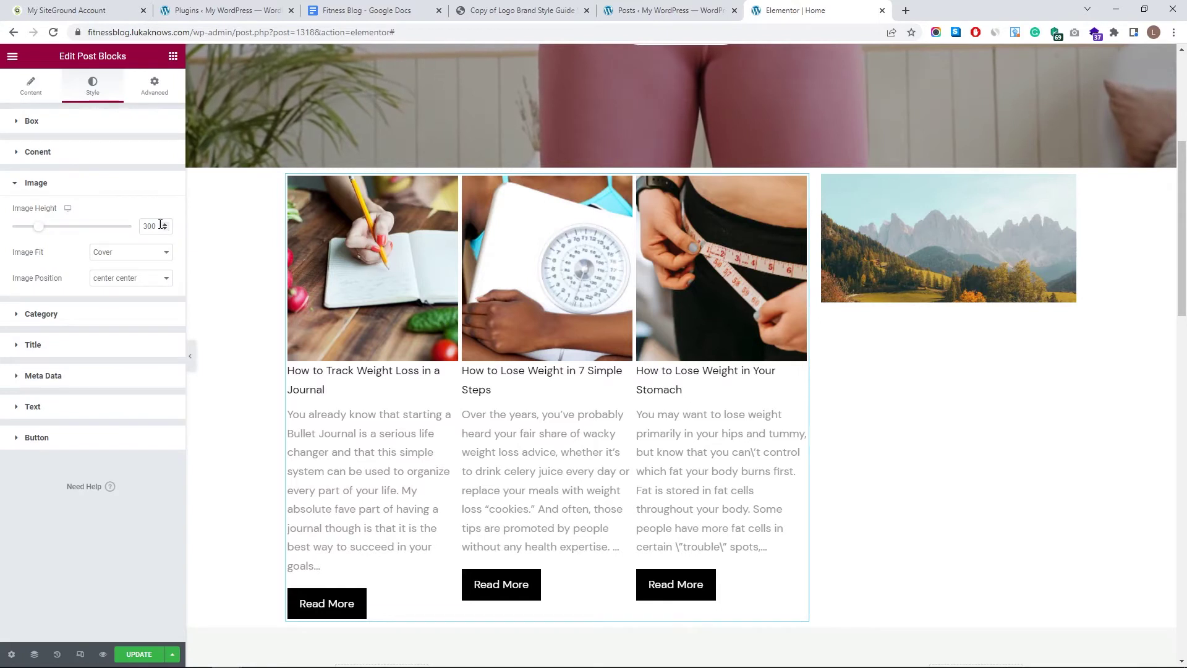
drag(39, 227, 53, 228)
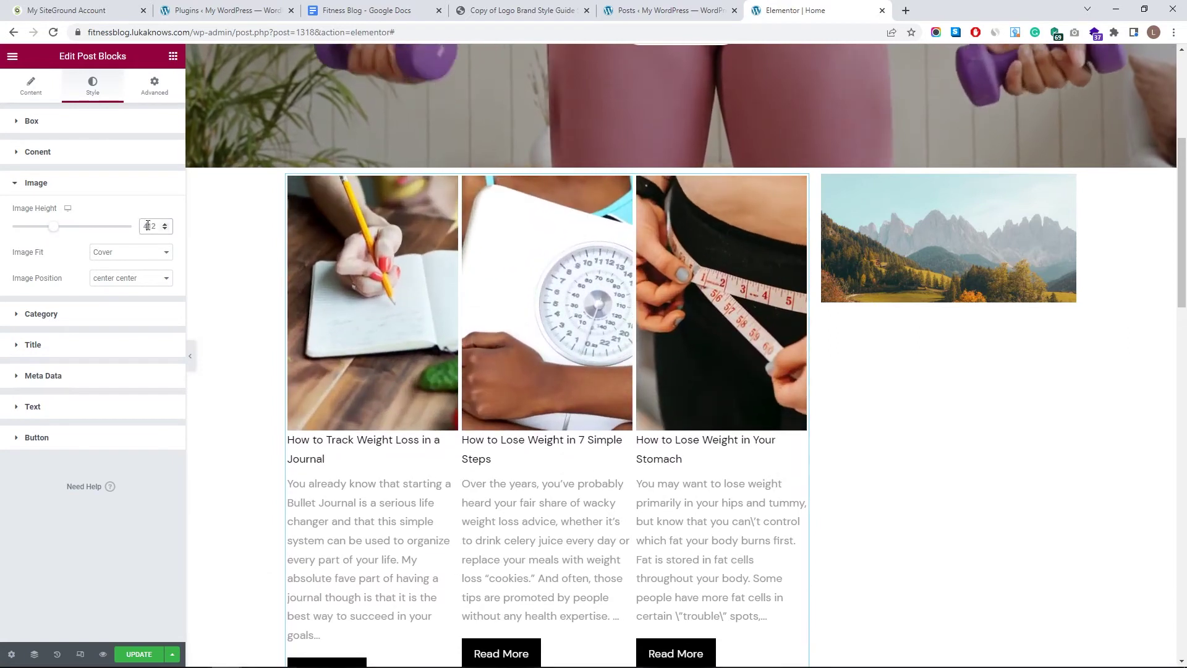
double_click(148, 226)
text(350)
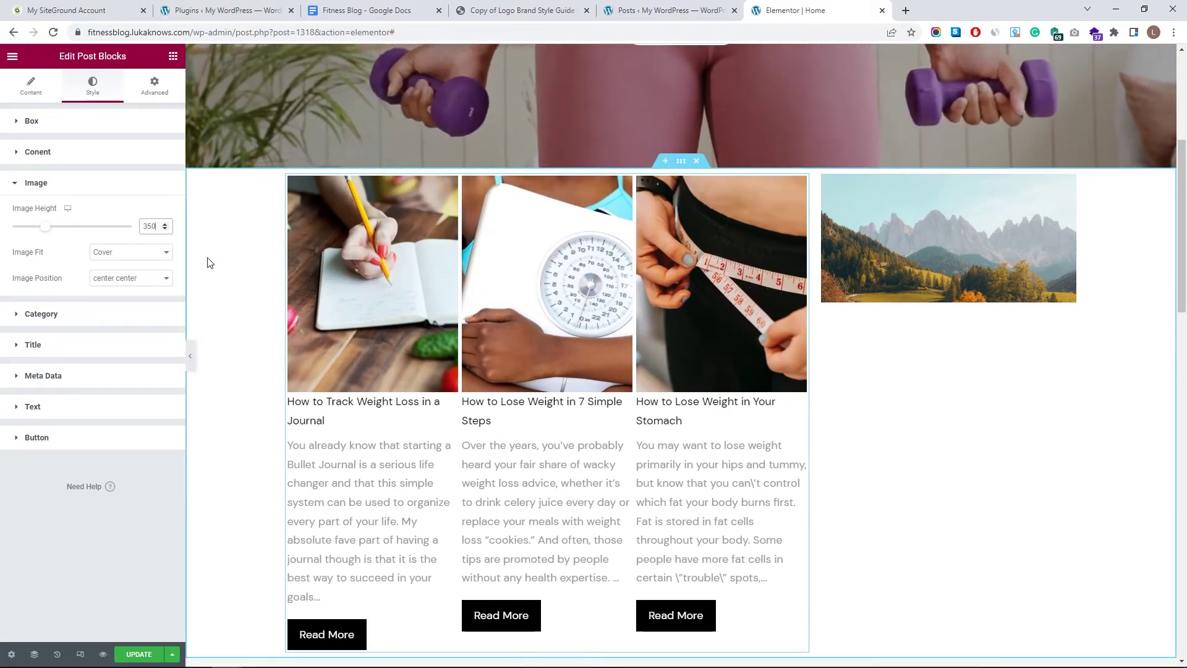
text(300)
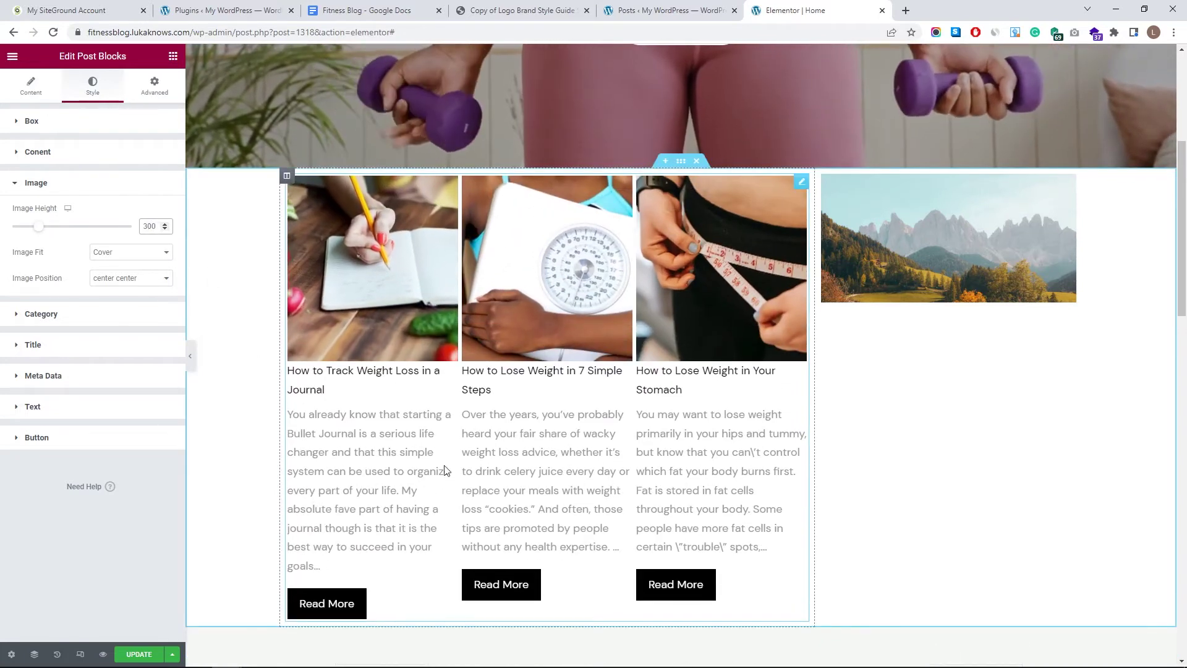
- Check the Category style settings, then the Content tab's Layout settings
click(91, 315)
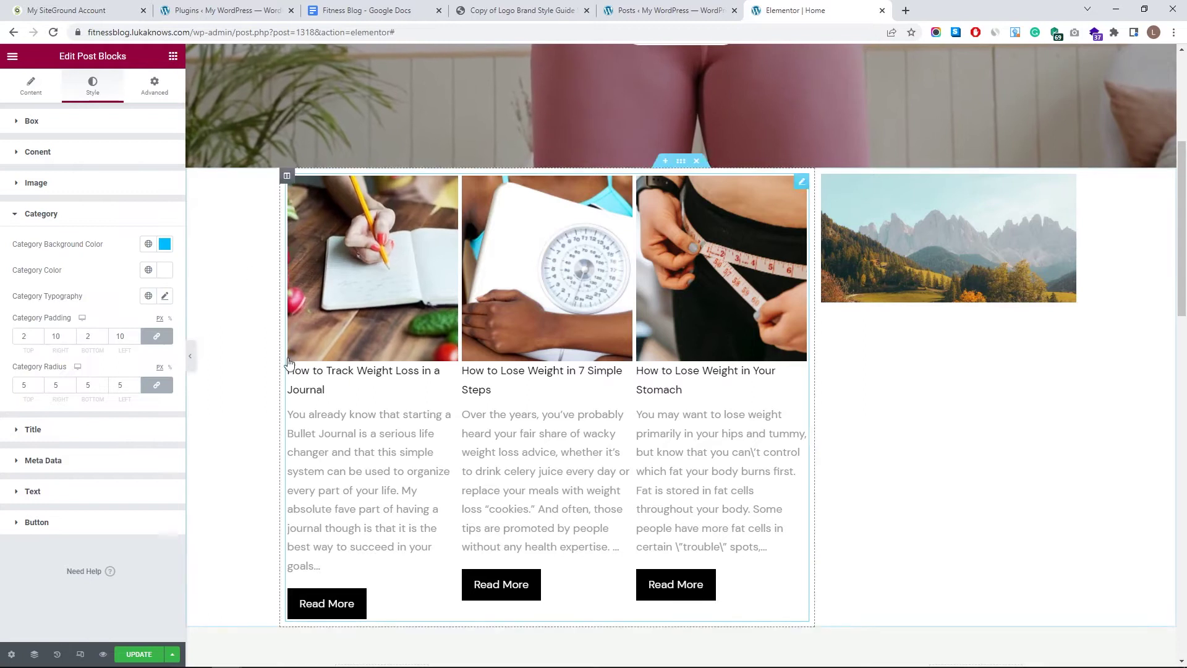
click(31, 85)
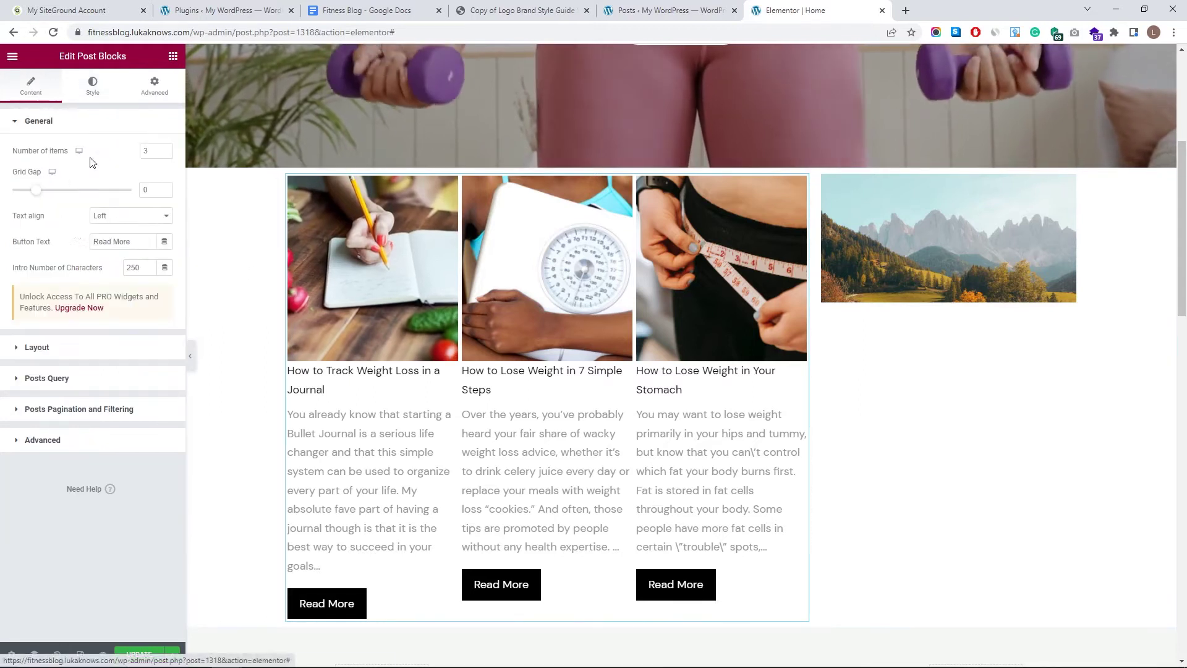
click(62, 347)
- Style the post titles in bold Lora (weight 700) at 27 px with 36 line height
click(92, 86)
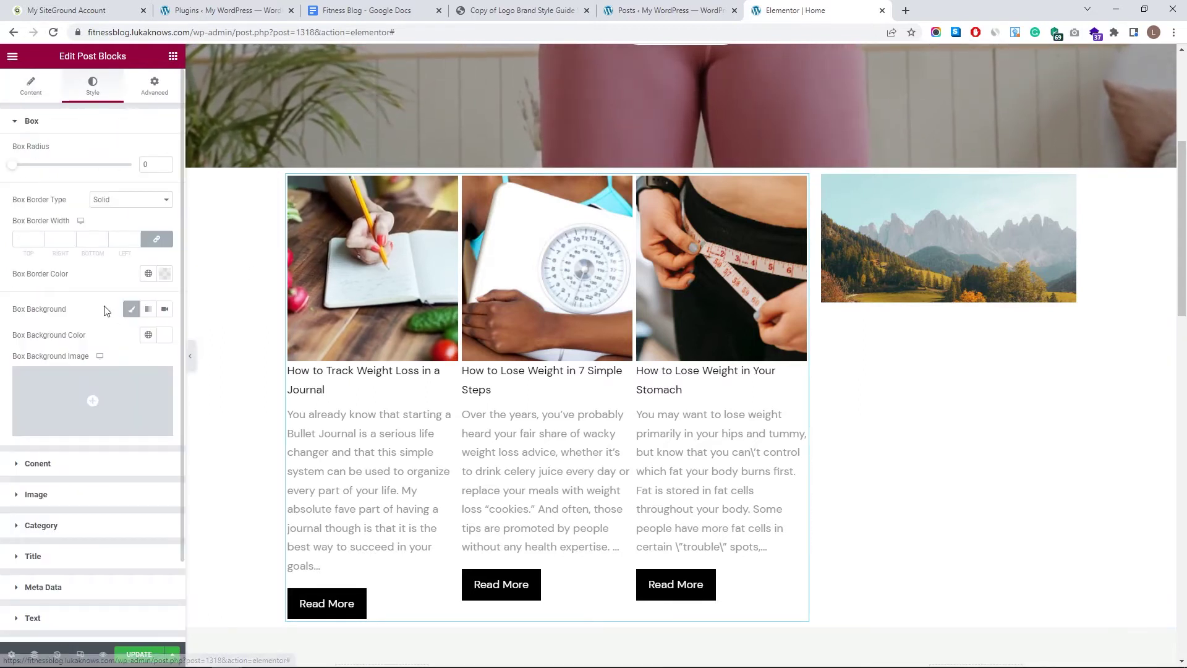
click(32, 519)
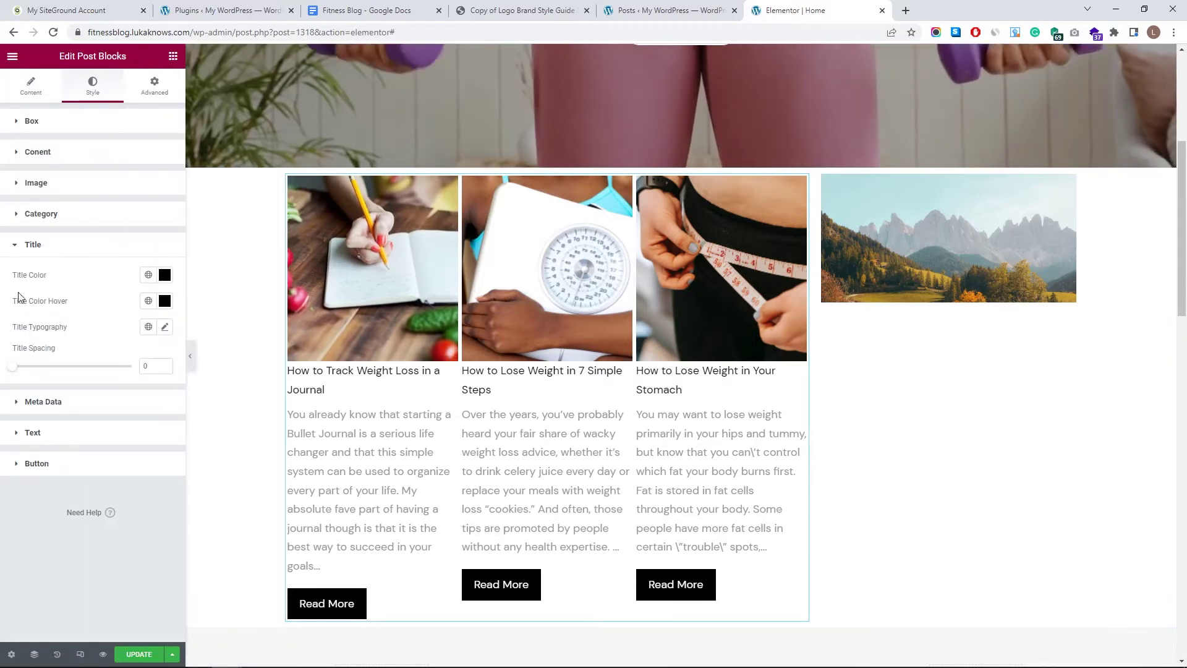
click(166, 328)
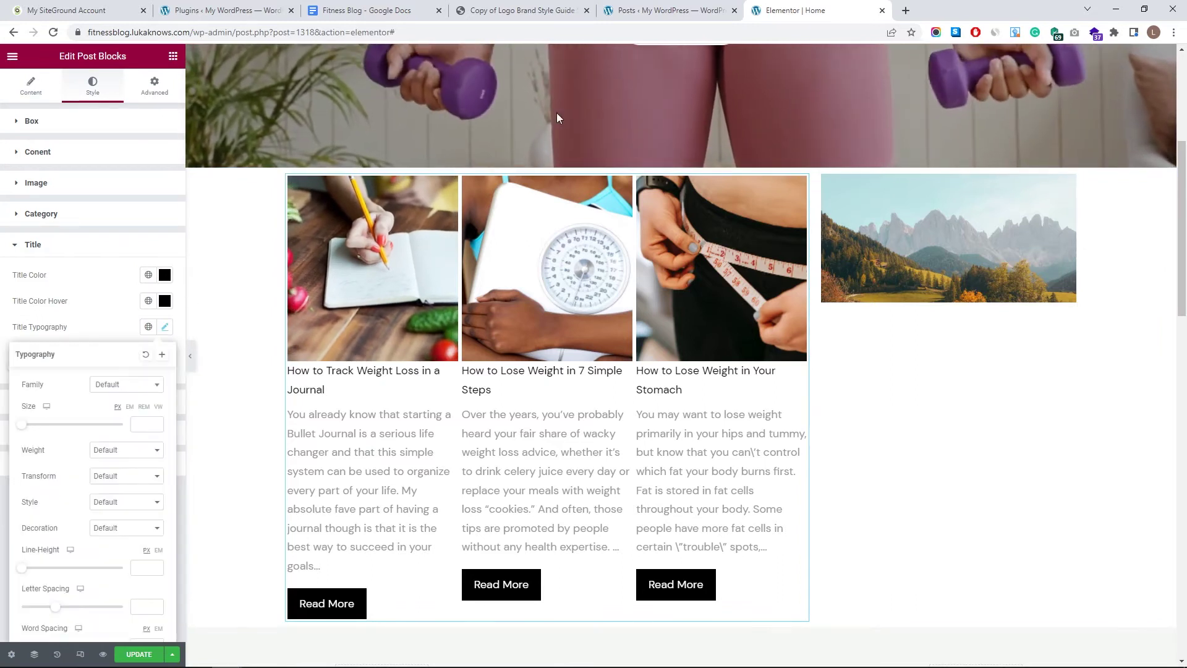
drag(577, 7, 612, 5)
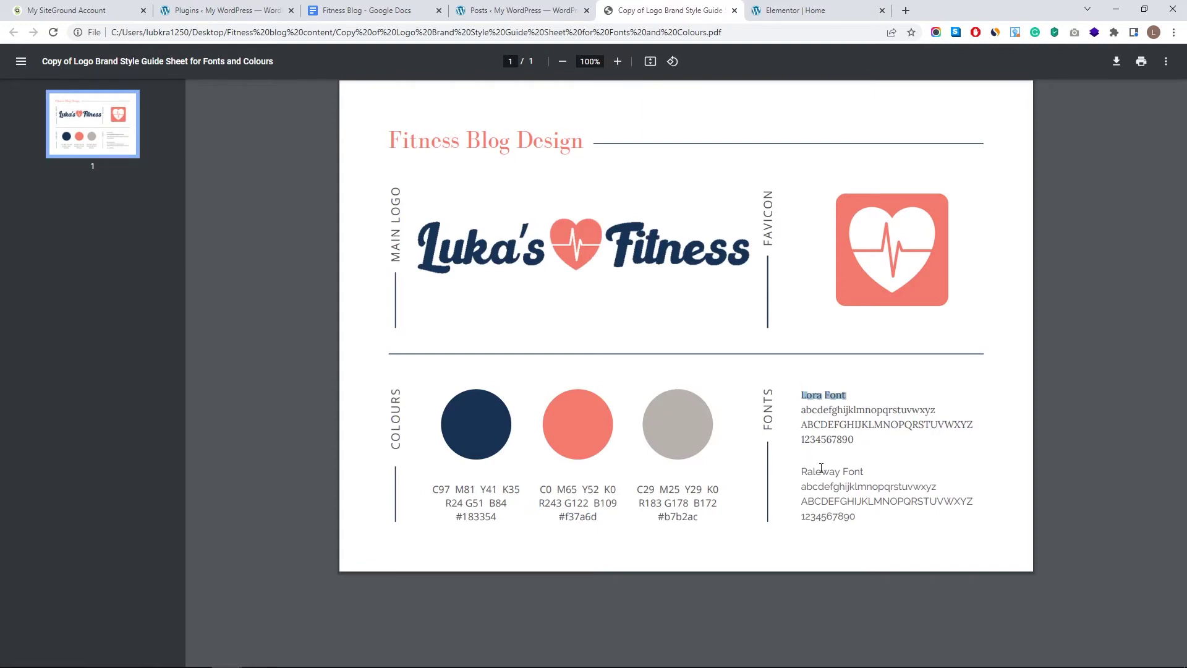
click(778, 6)
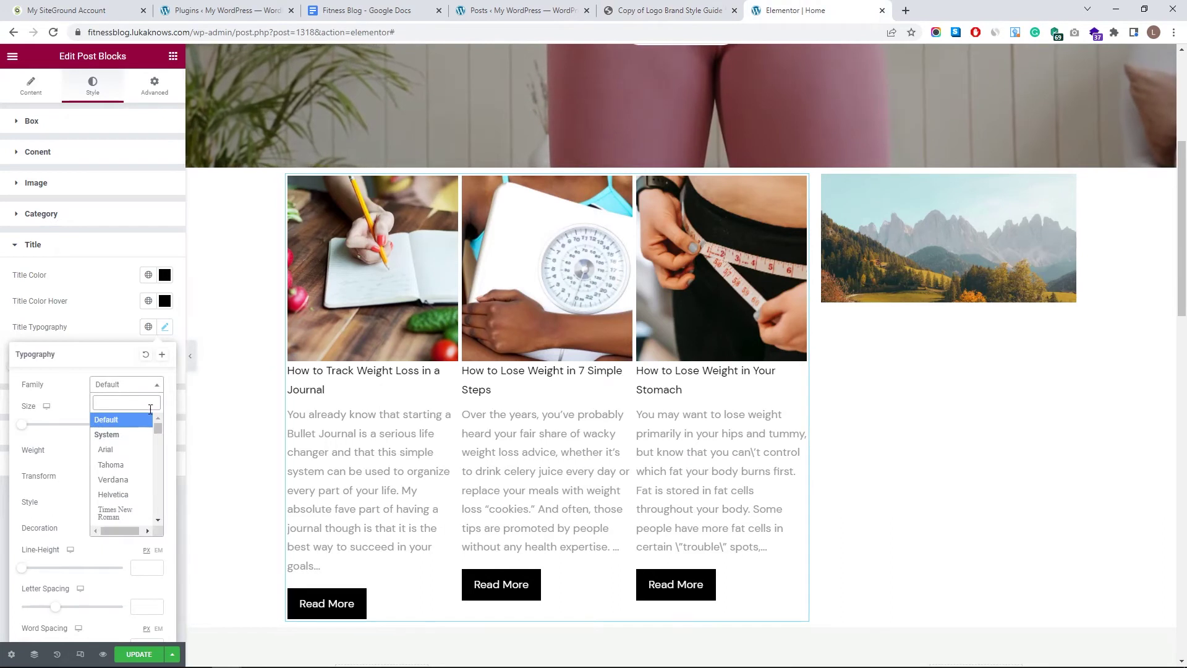
text(Lora)
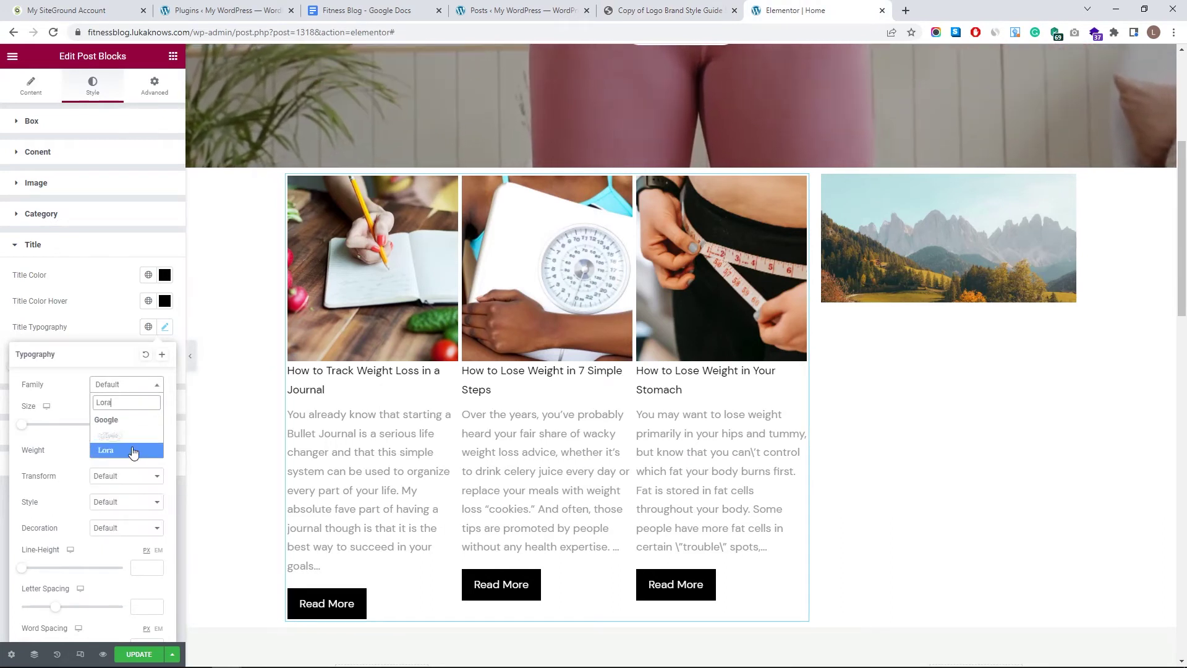
click(133, 450)
drag(29, 427, 38, 426)
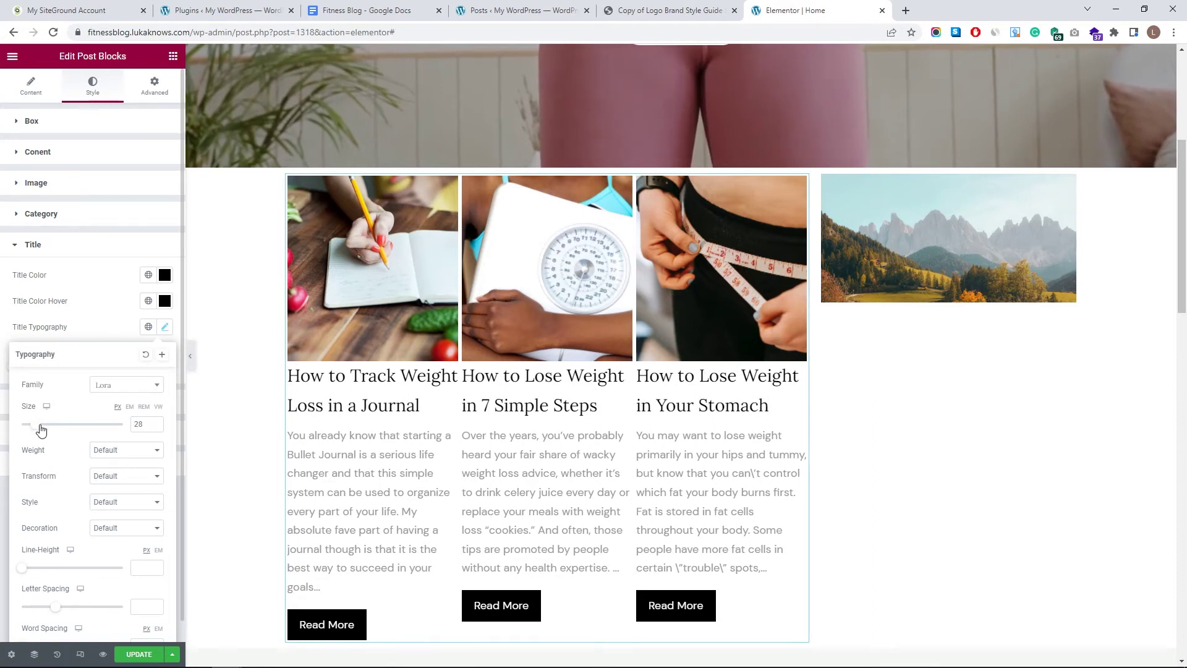
drag(21, 567, 54, 559)
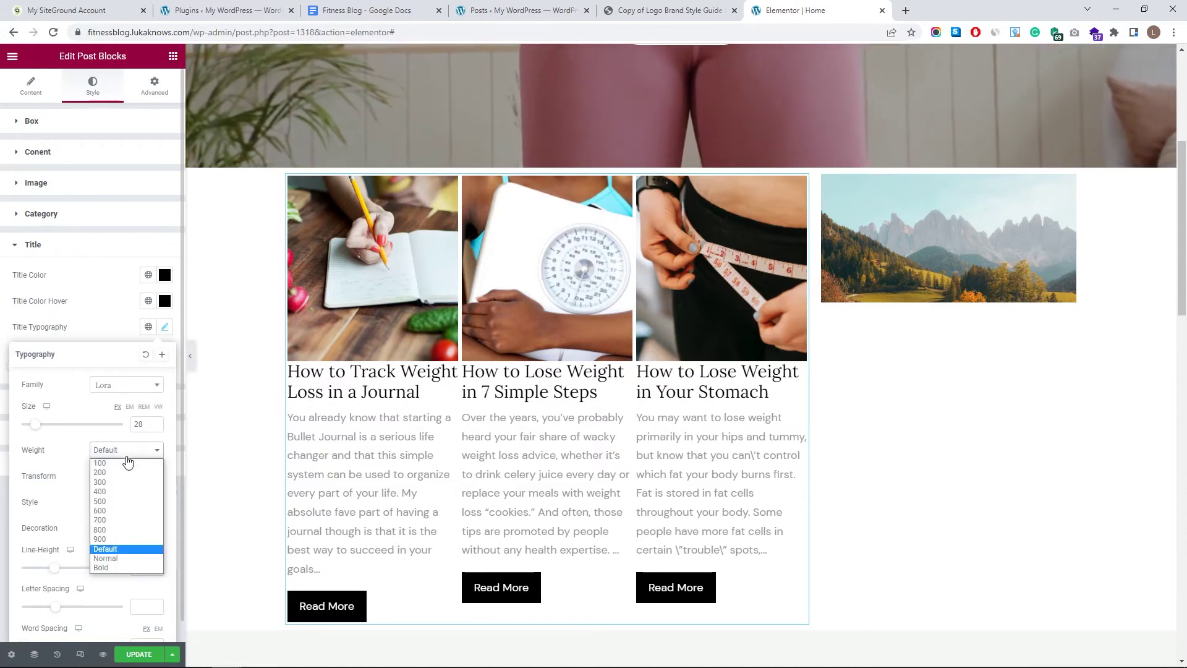
click(126, 520)
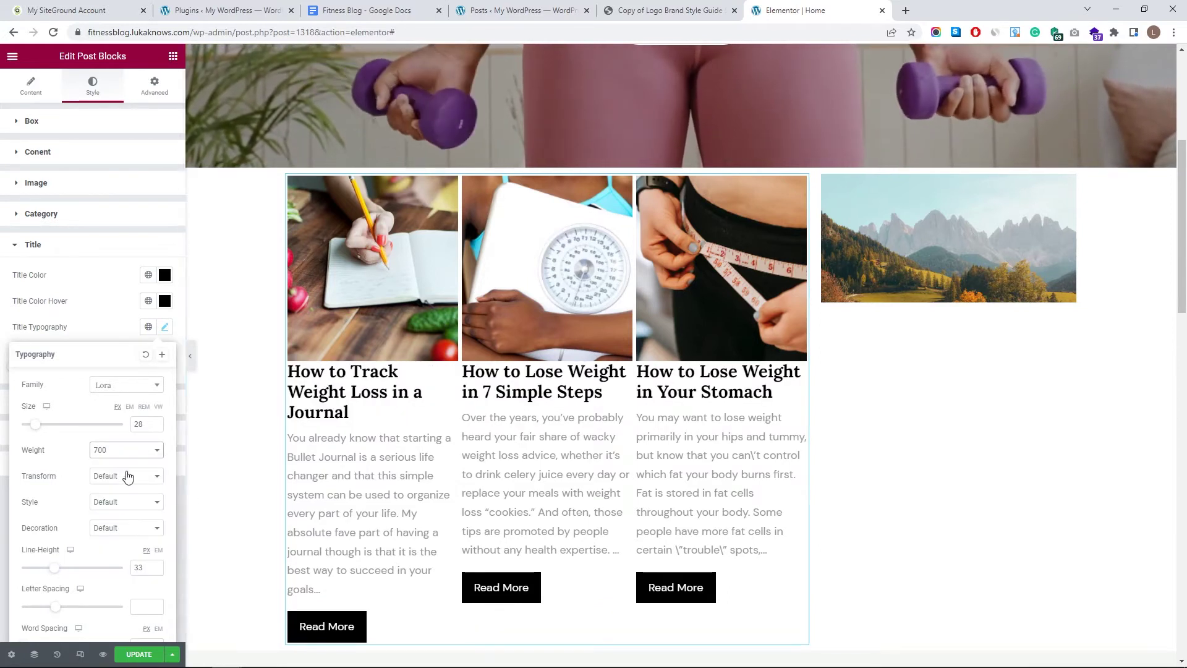
click(155, 427)
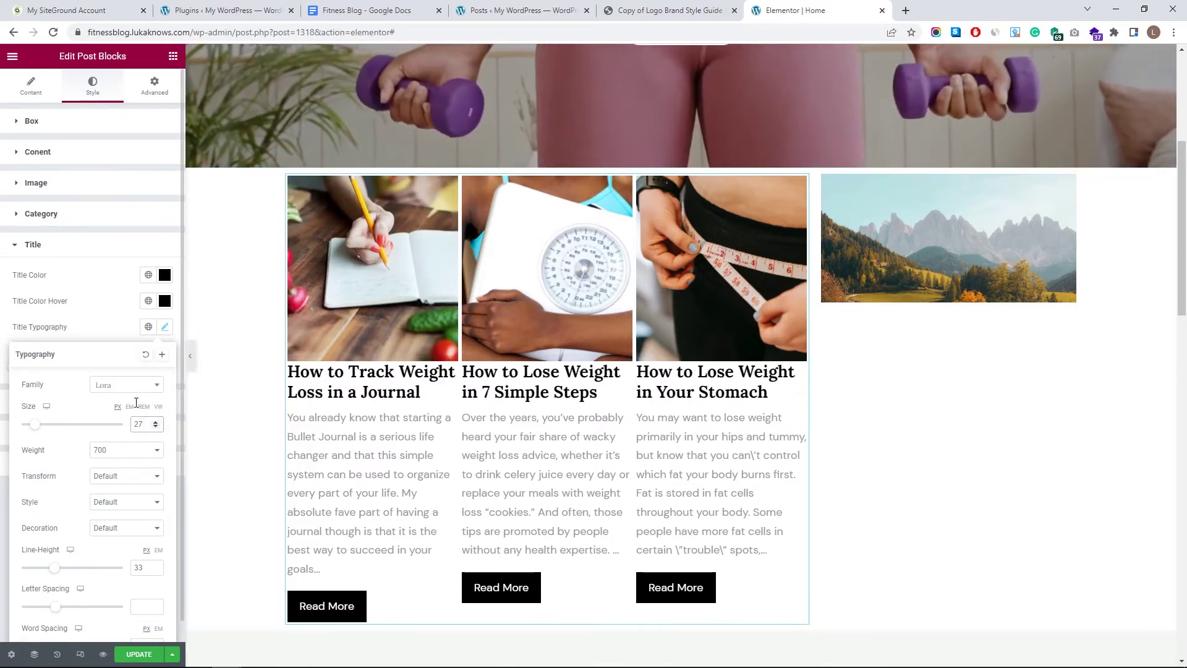
scroll(104, 501, down, 1)
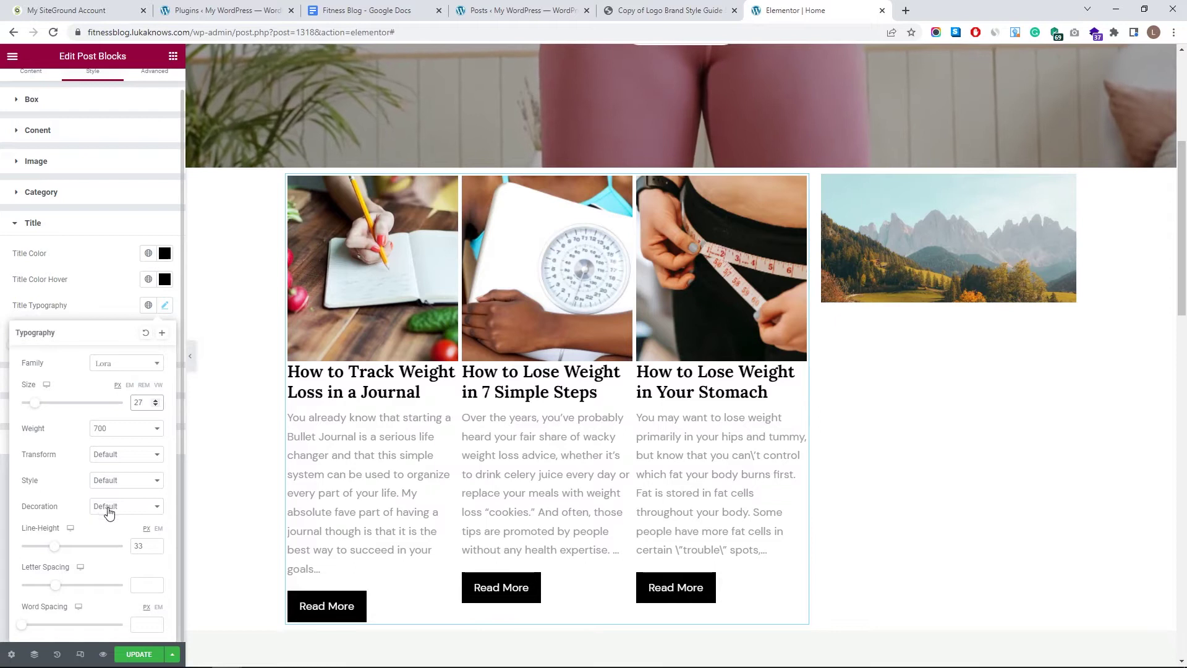
click(155, 544)
click(155, 543)
click(155, 543)
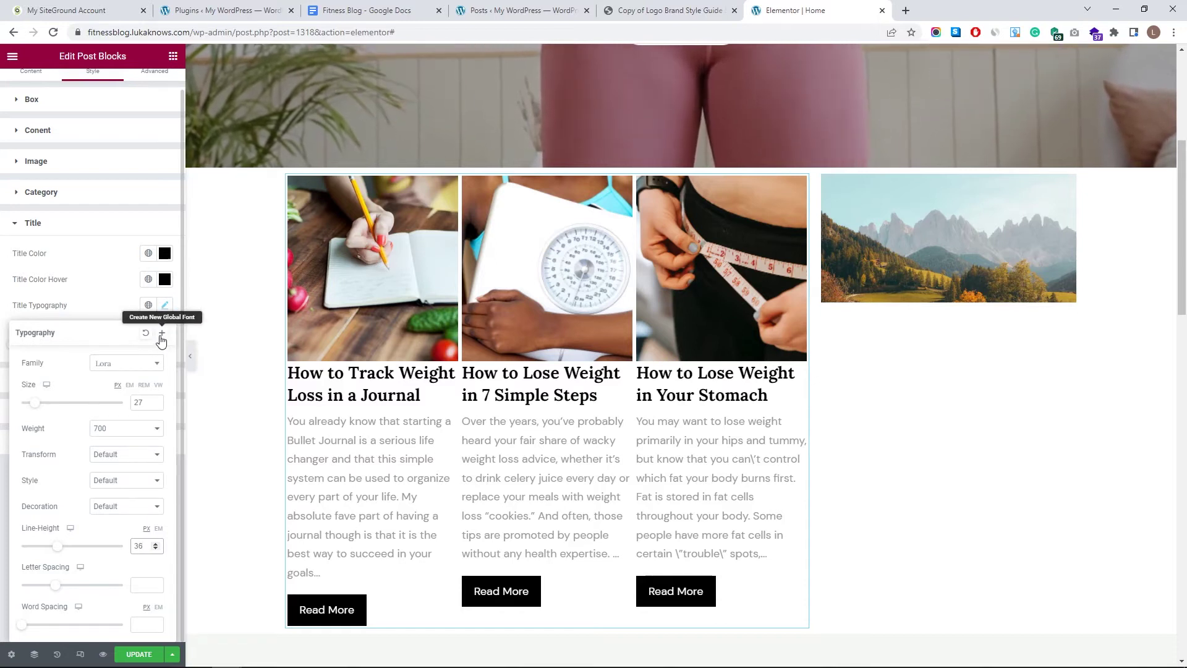
- Save the title typography as a new global font and apply the H1 global font to the titles
click(161, 333)
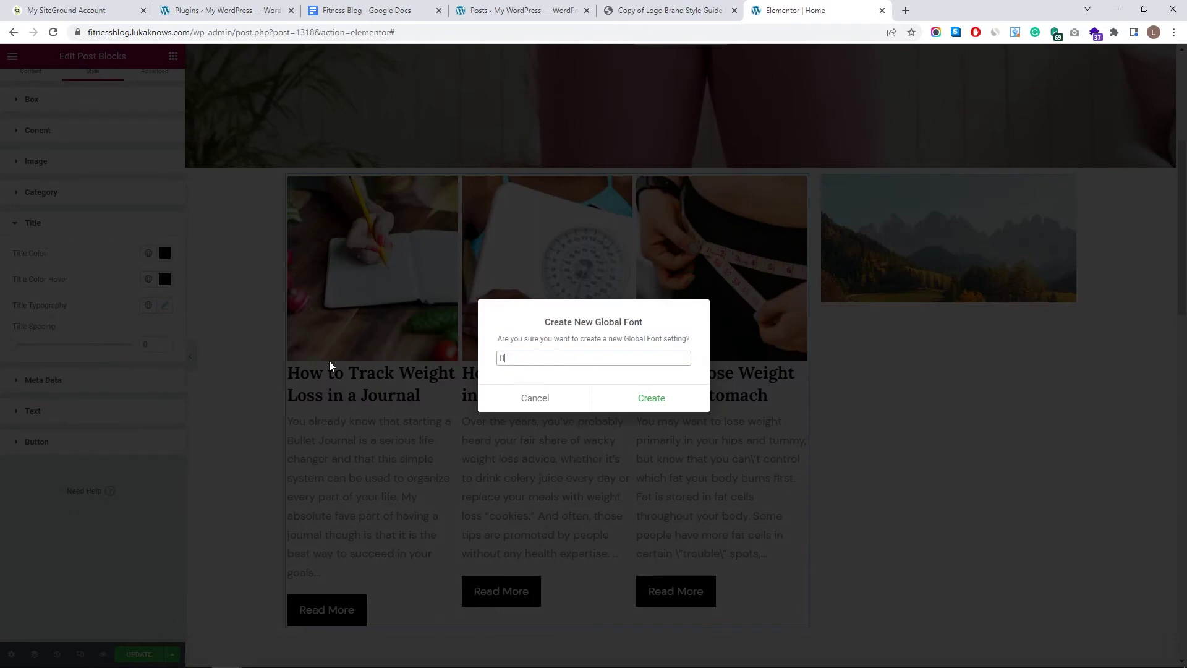
click(630, 411)
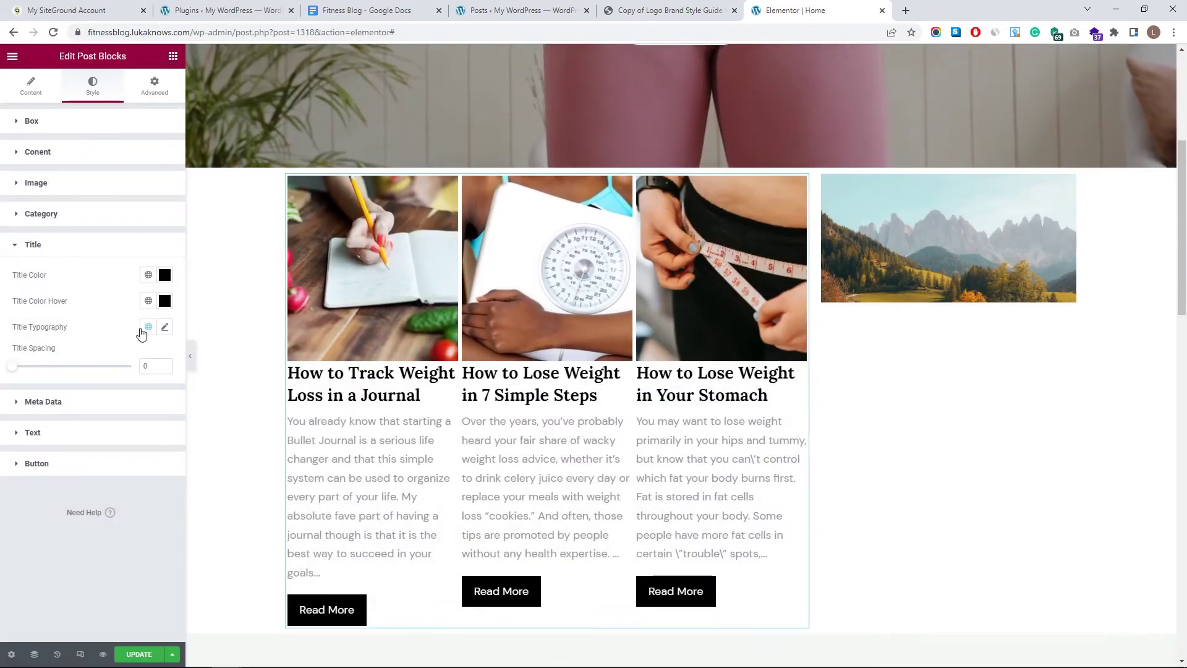
click(143, 329)
click(115, 381)
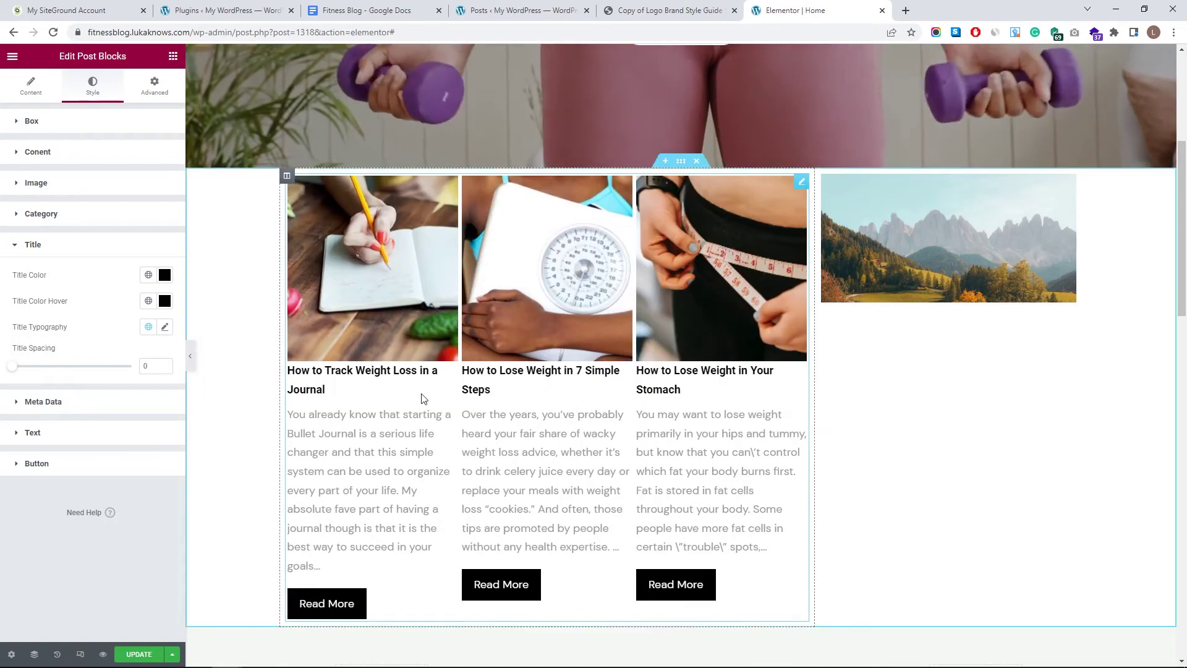
click(149, 326)
click(90, 399)
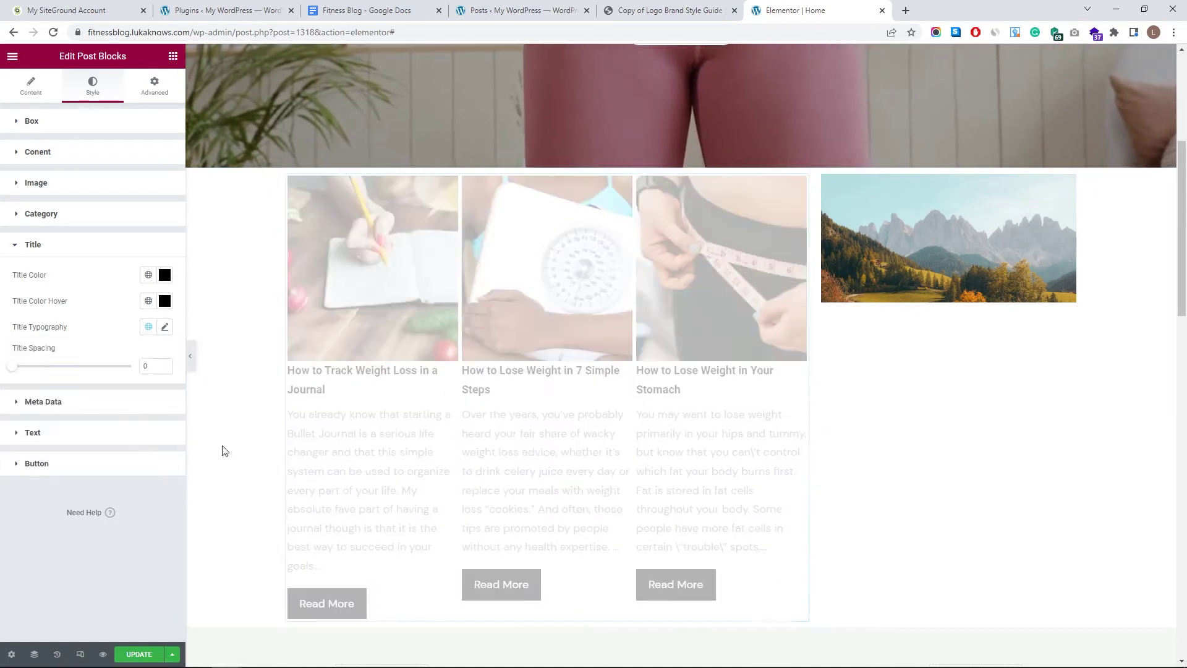
click(165, 326)
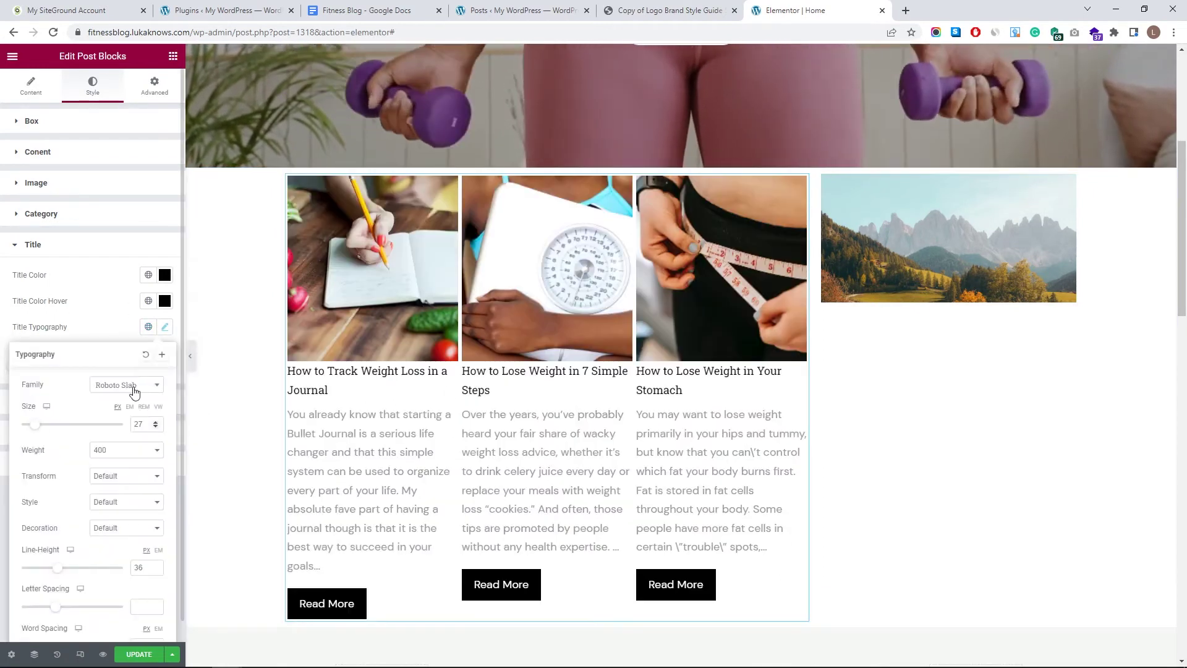
click(141, 334)
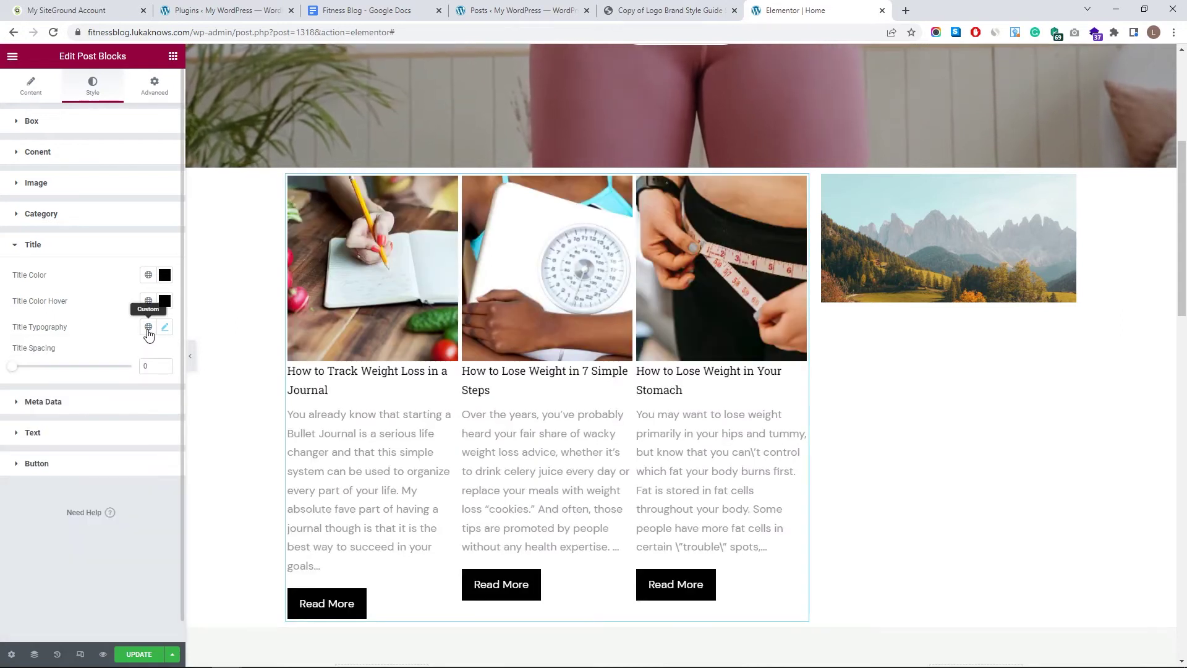
click(148, 326)
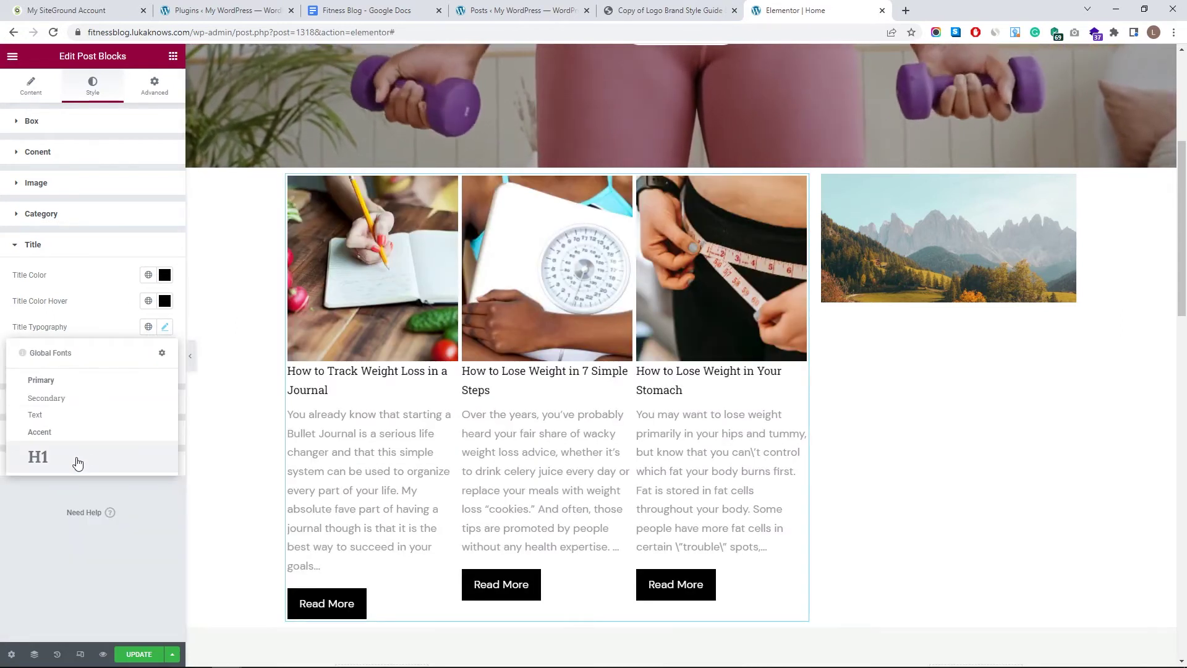
click(160, 418)
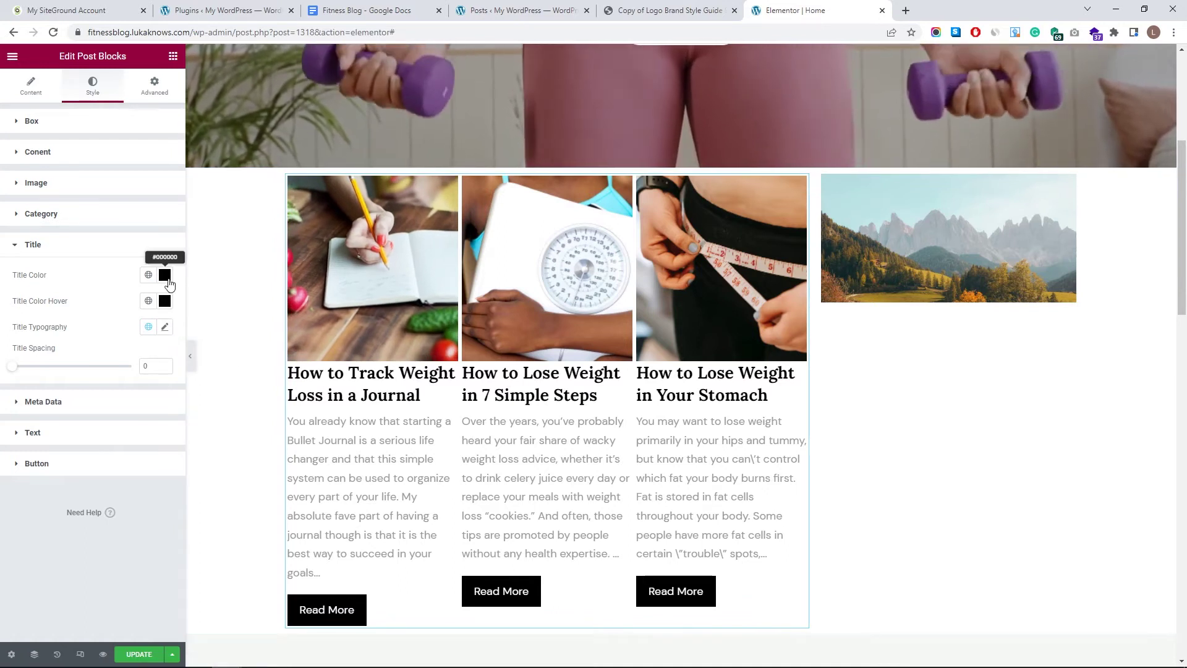
- Colour the post titles brand dark blue #183354 and save it as global colour 'My Blue'
click(653, 17)
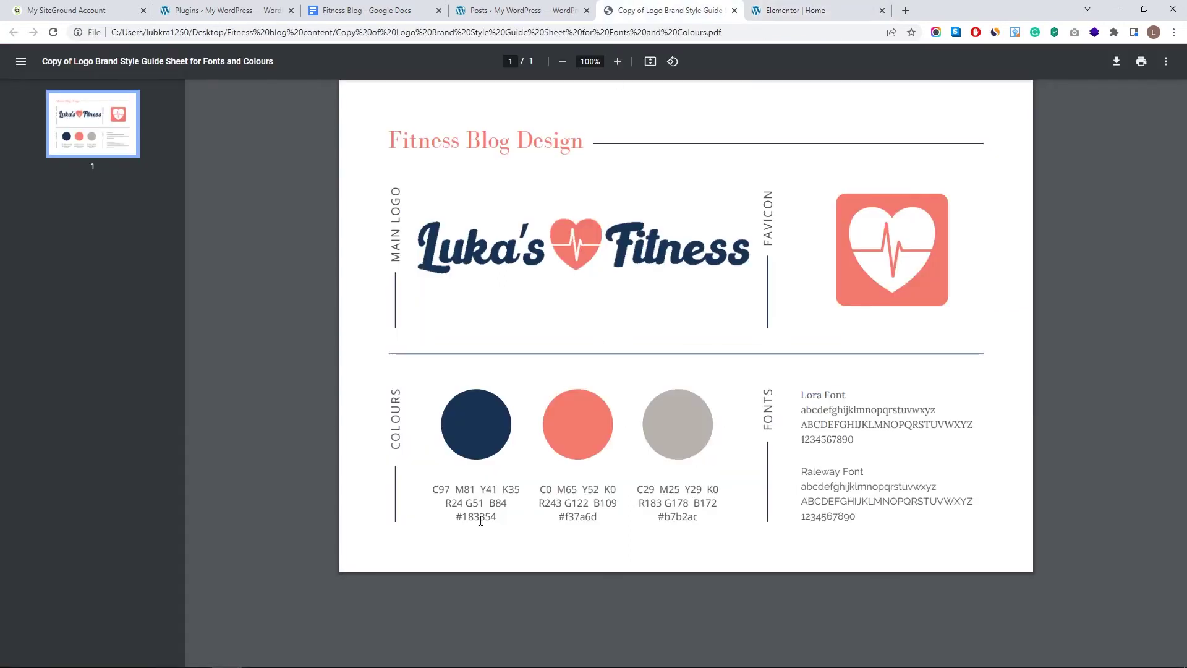
click(801, 7)
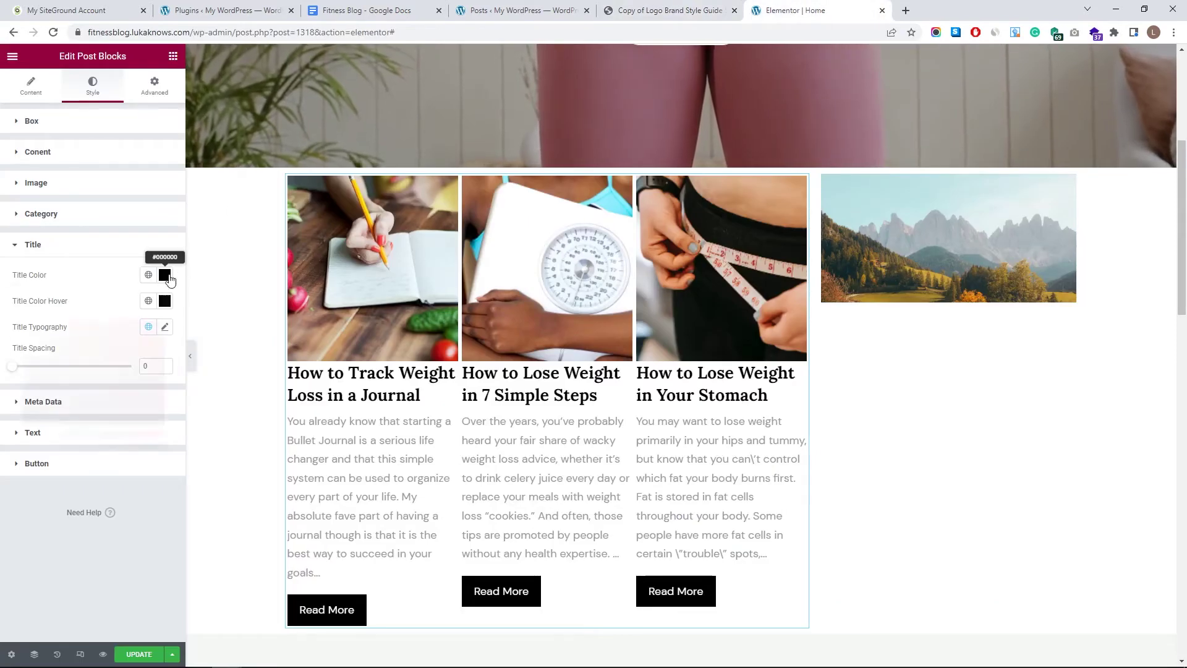
click(166, 275)
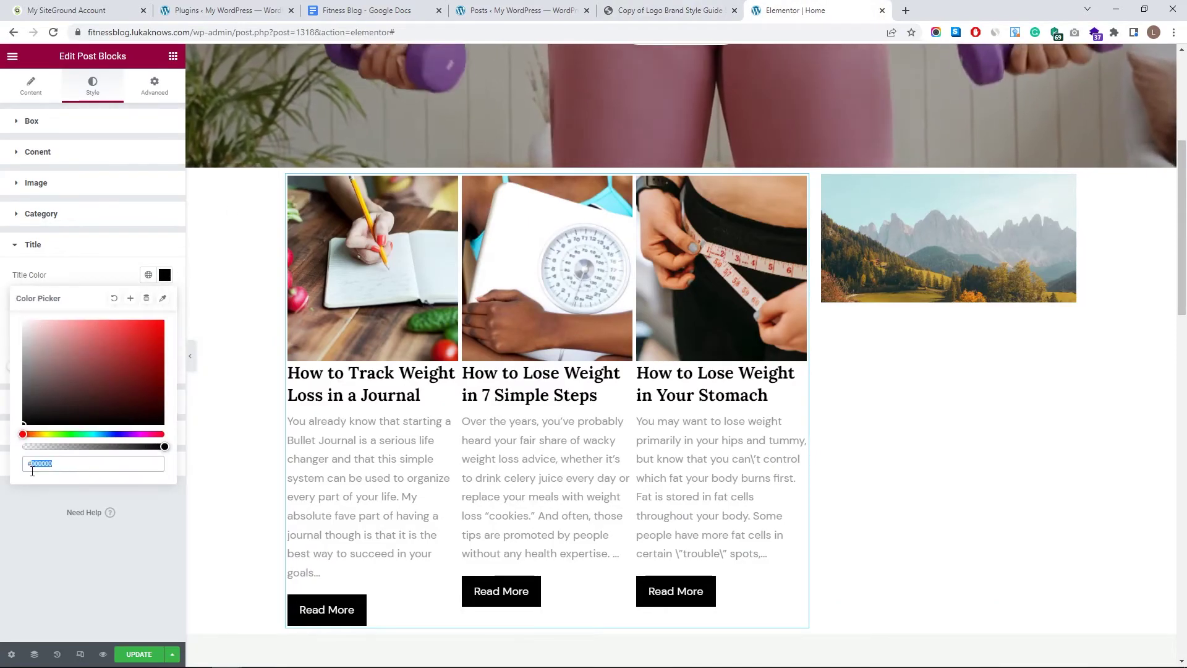
text(#183354)
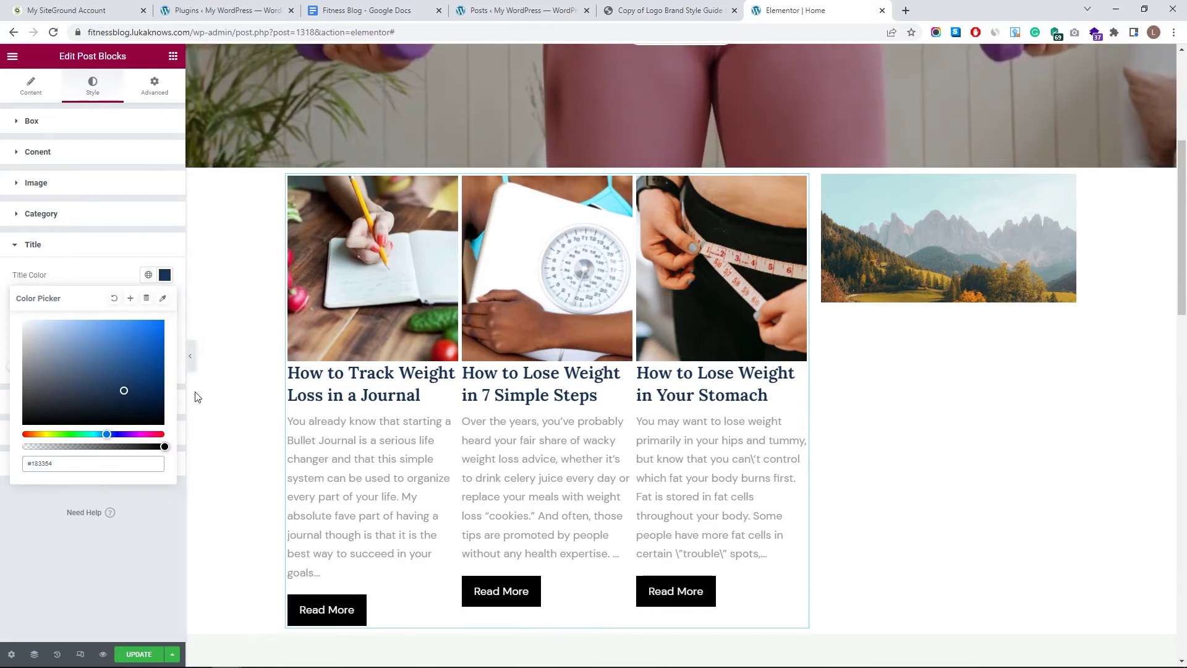
click(130, 299)
text(My Blue)
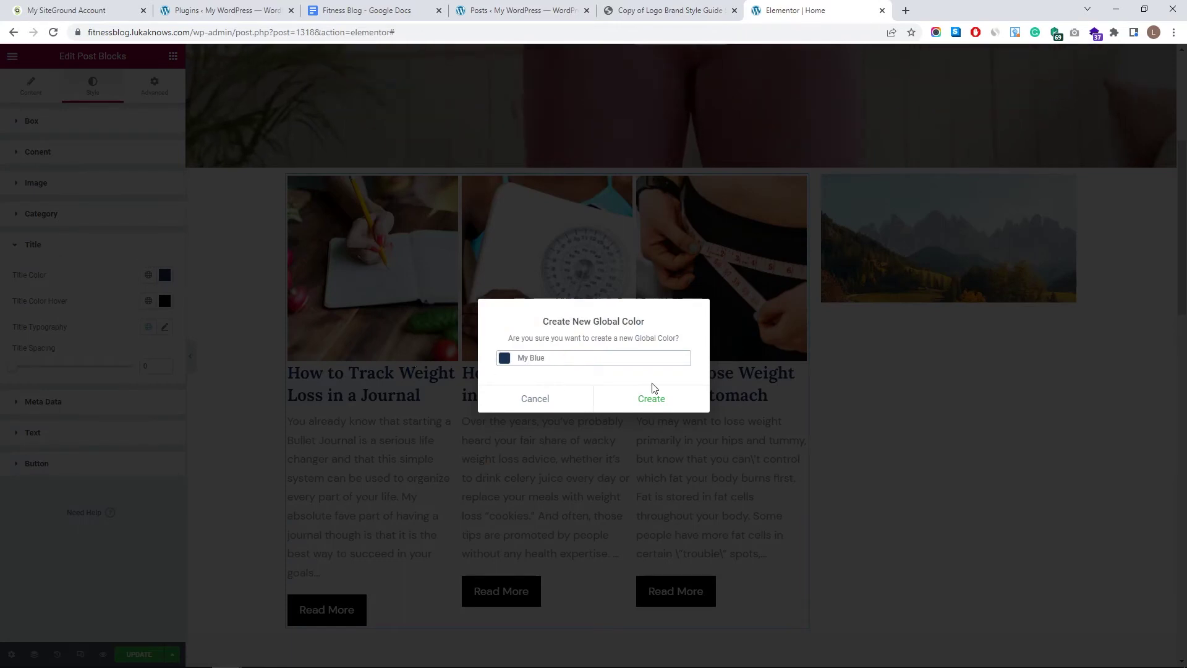
click(656, 396)
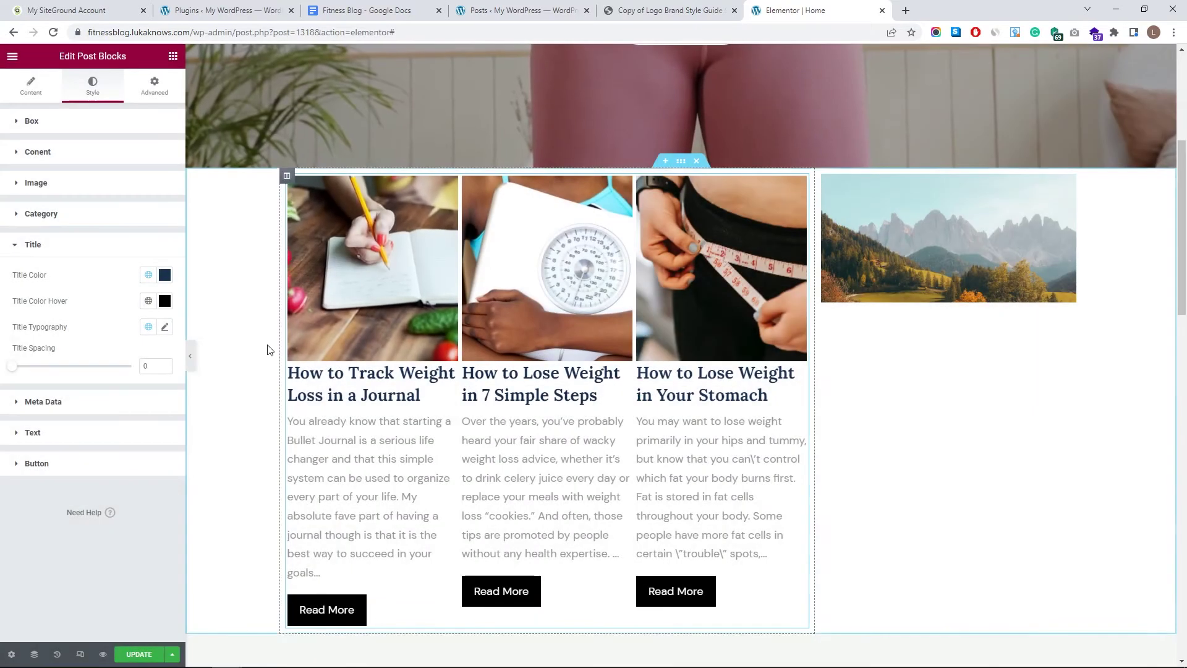
- Set the title hover colour to brand pink #f37a6d and save it as global colour 'My Pink'
click(149, 301)
scroll(84, 396, down, 3)
click(128, 292)
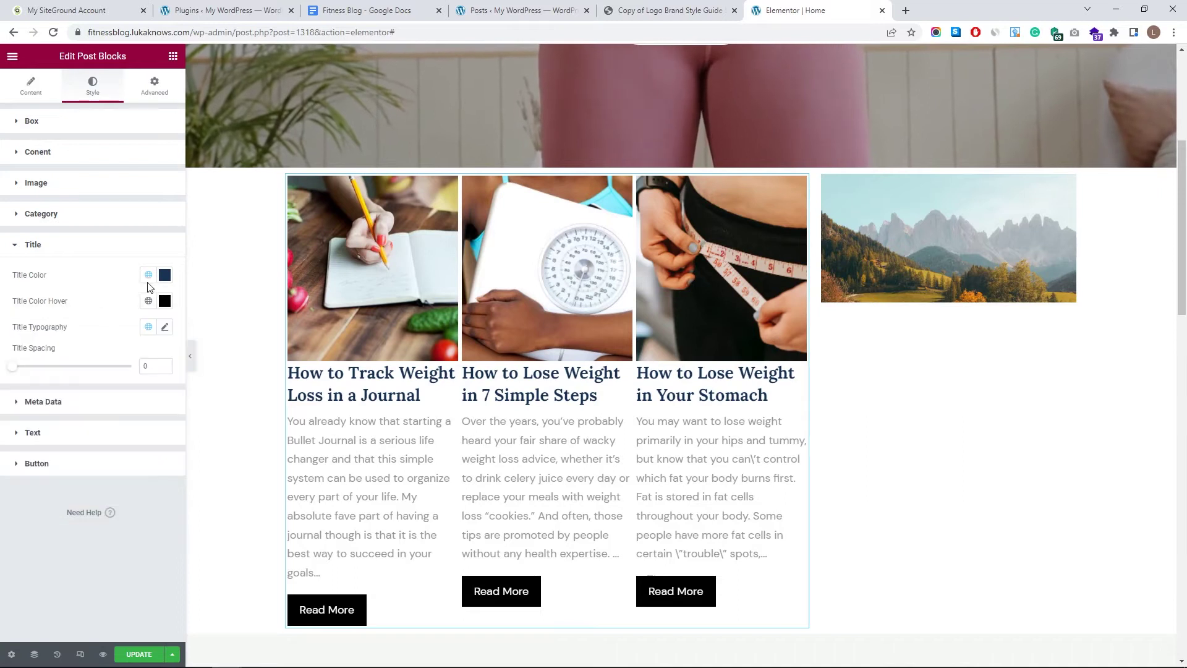
click(676, 8)
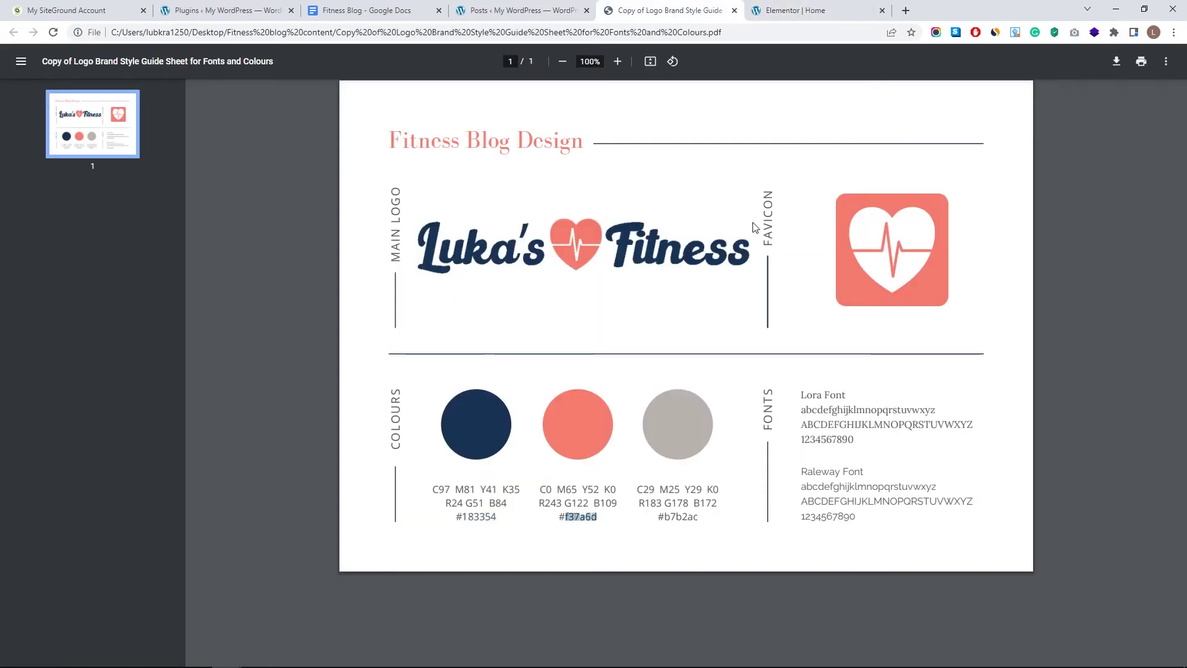
key(ctrl+Tab)
click(164, 301)
click(102, 488)
click(129, 326)
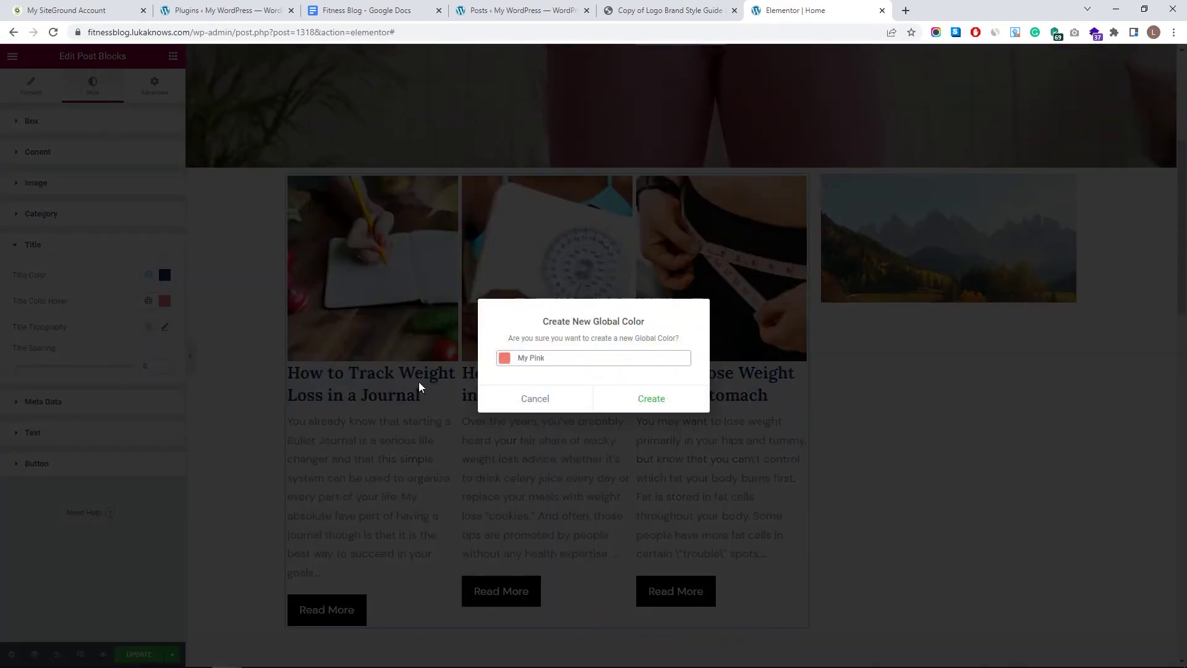
click(651, 398)
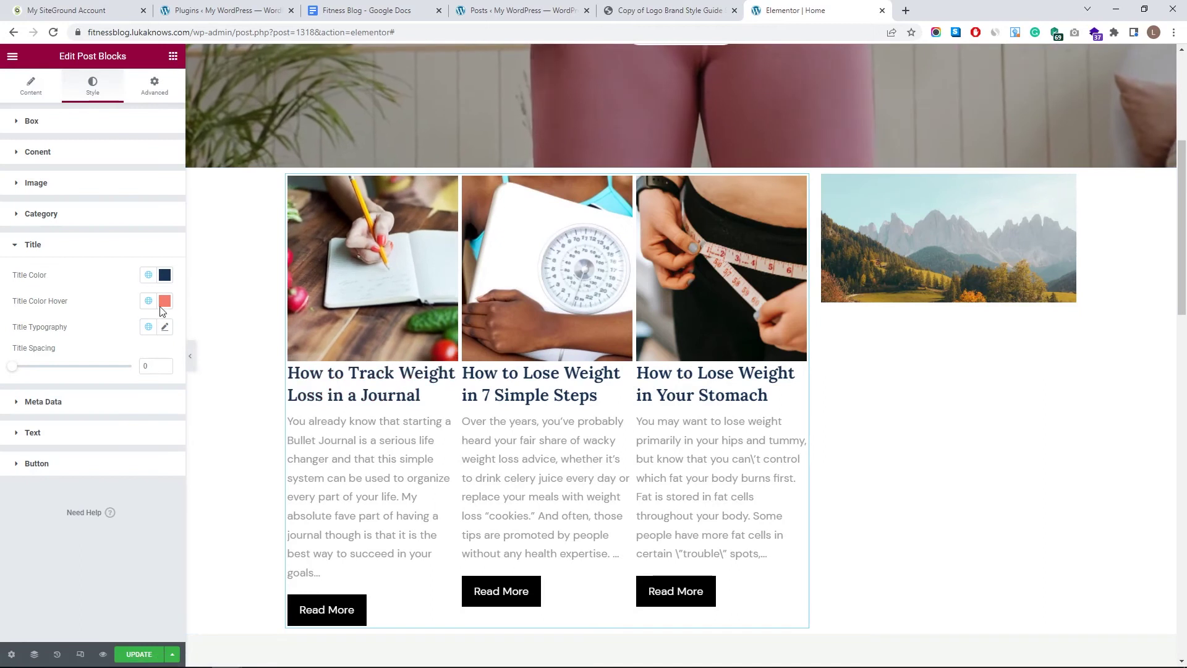
- Set the excerpt text font to Raleway at 14 px
click(155, 399)
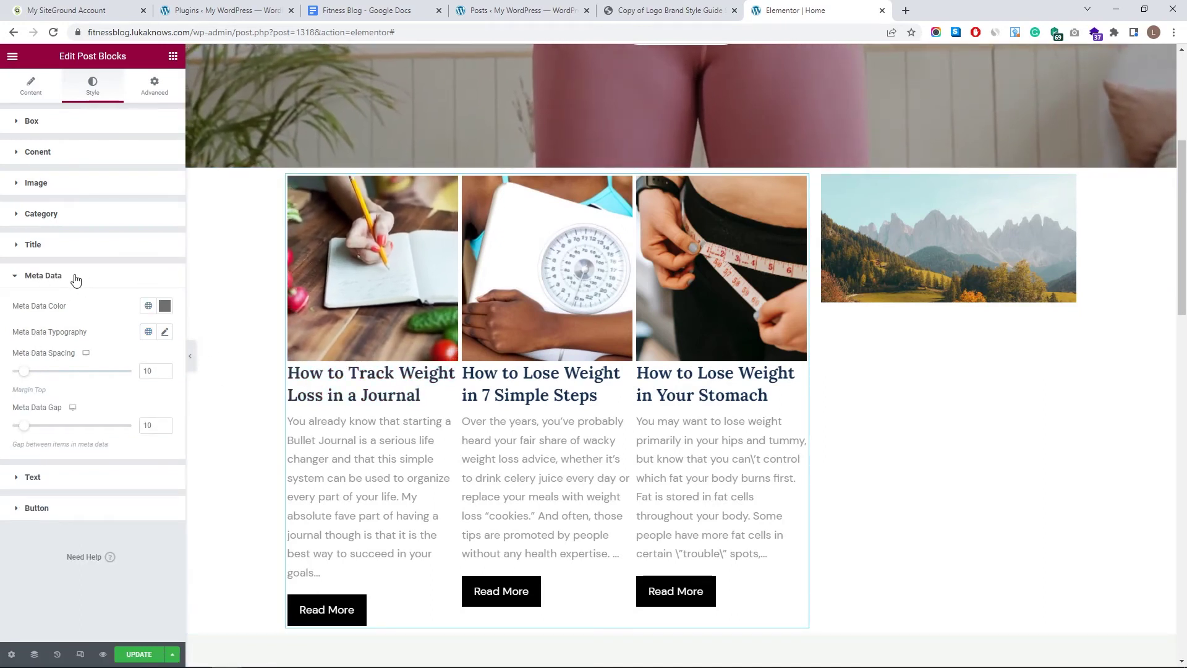
click(76, 276)
click(123, 307)
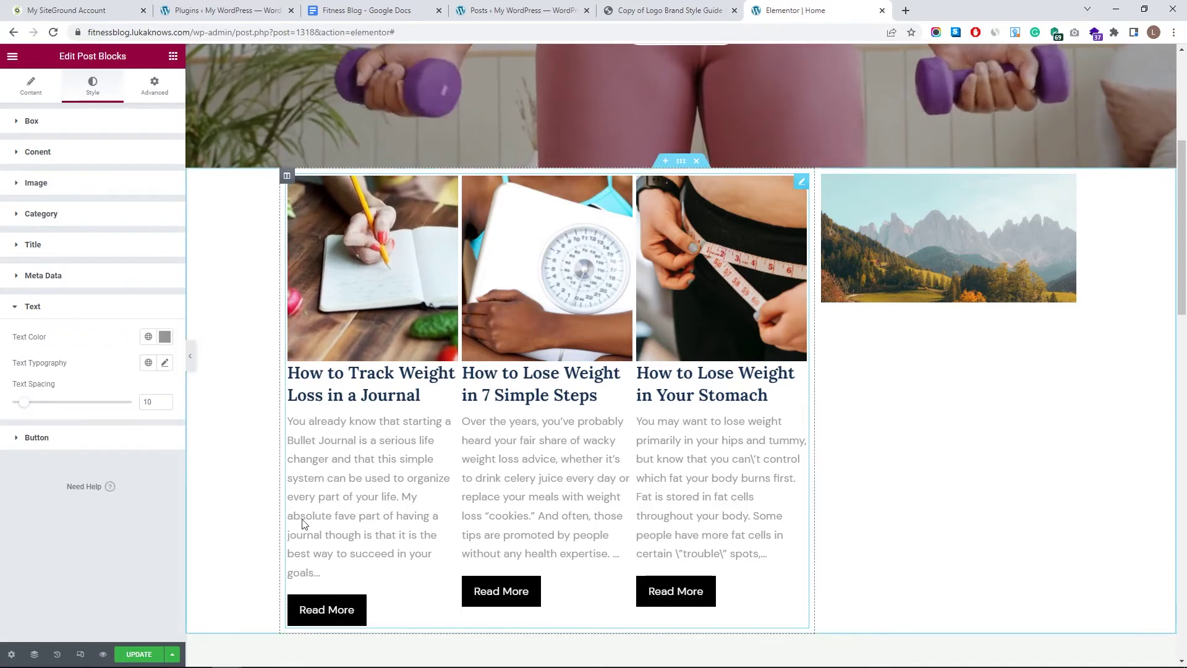
click(165, 363)
click(137, 421)
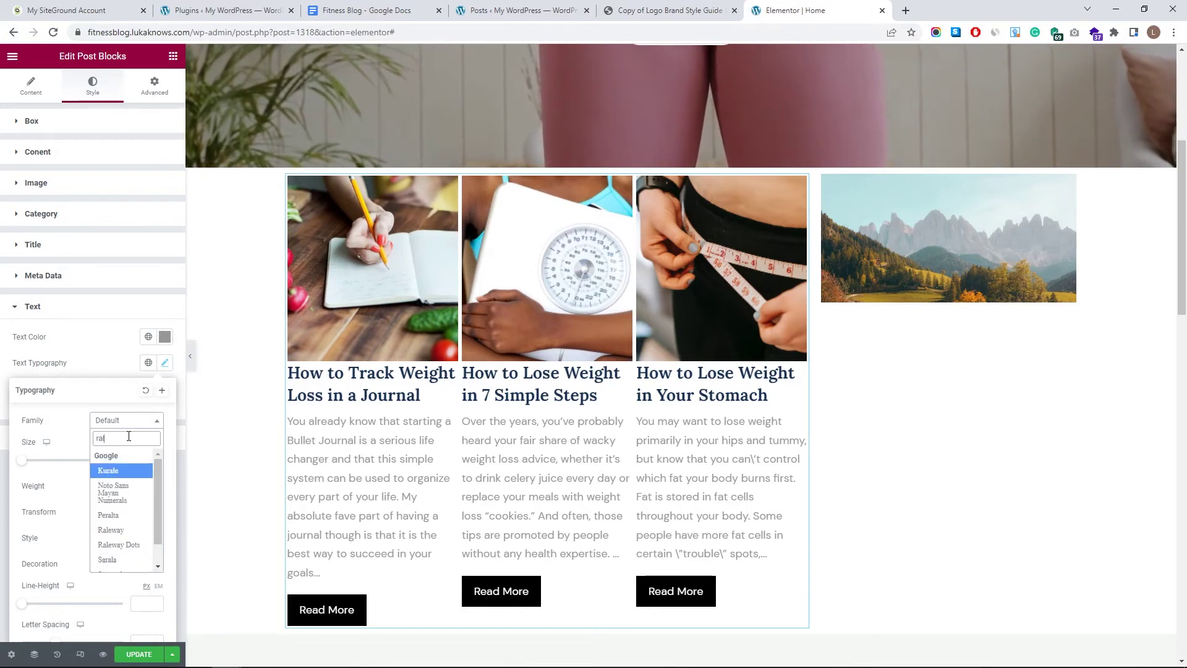
click(148, 485)
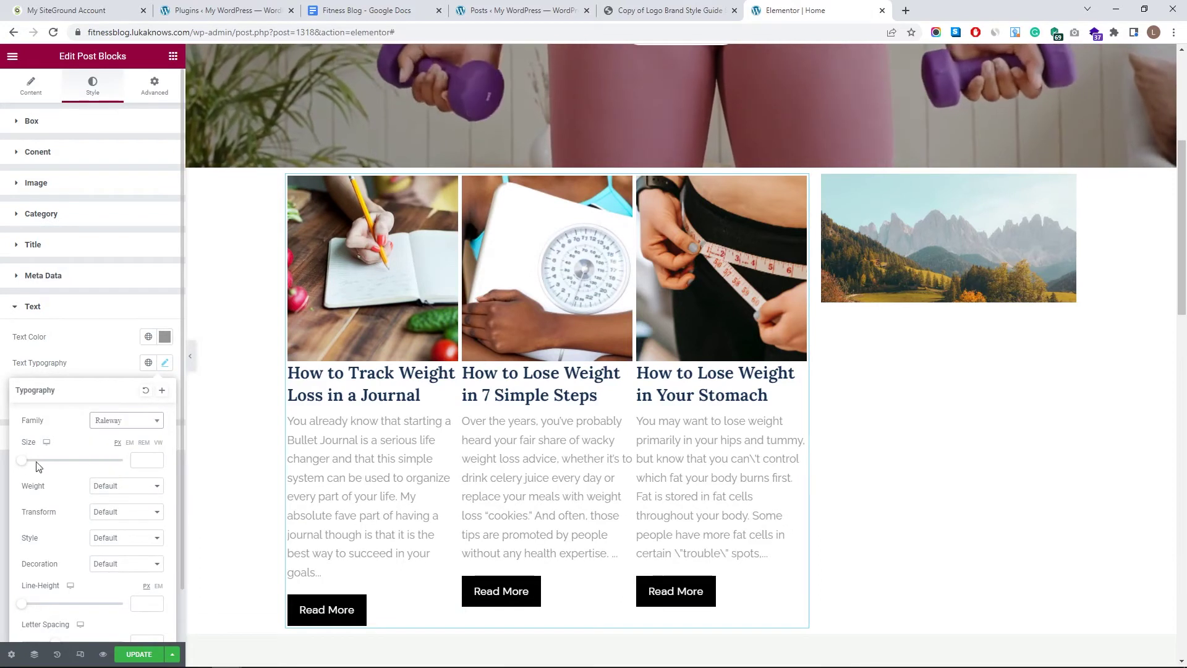
click(155, 458)
click(155, 459)
click(155, 458)
click(156, 458)
click(155, 458)
click(155, 459)
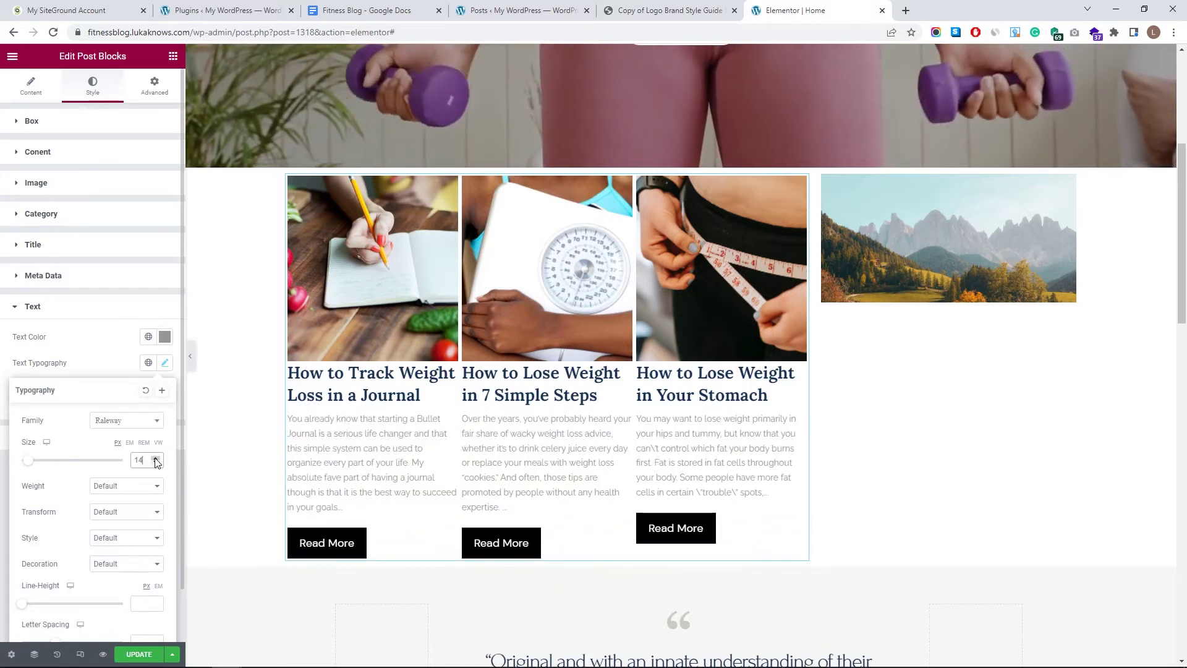
click(157, 462)
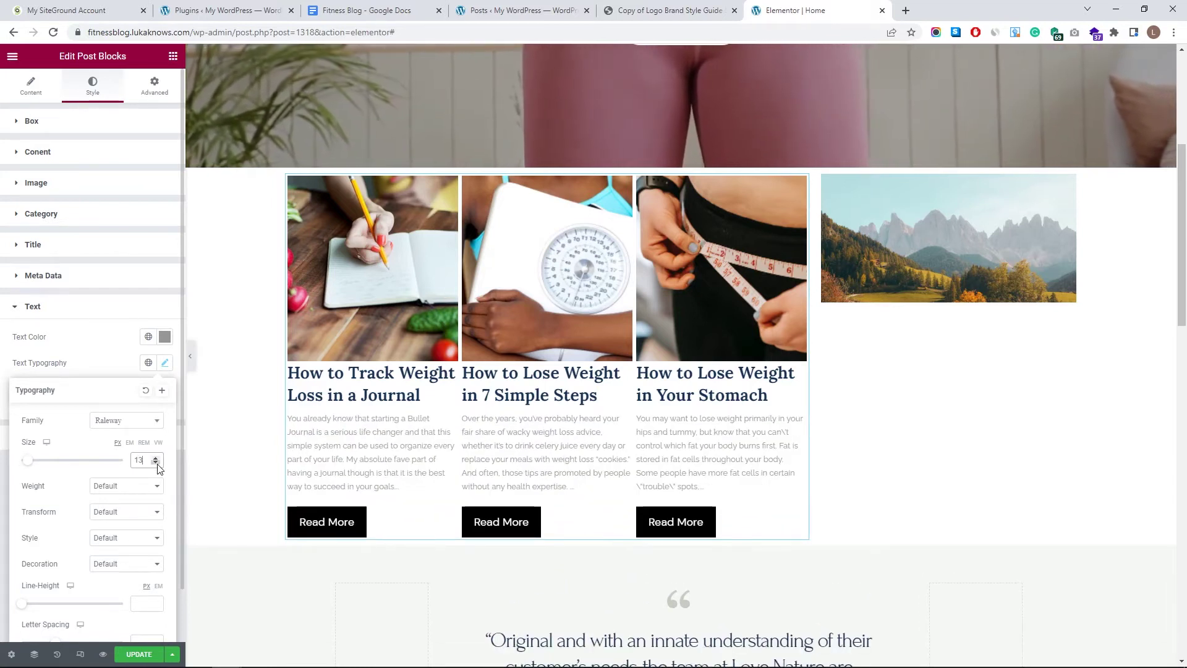
click(155, 458)
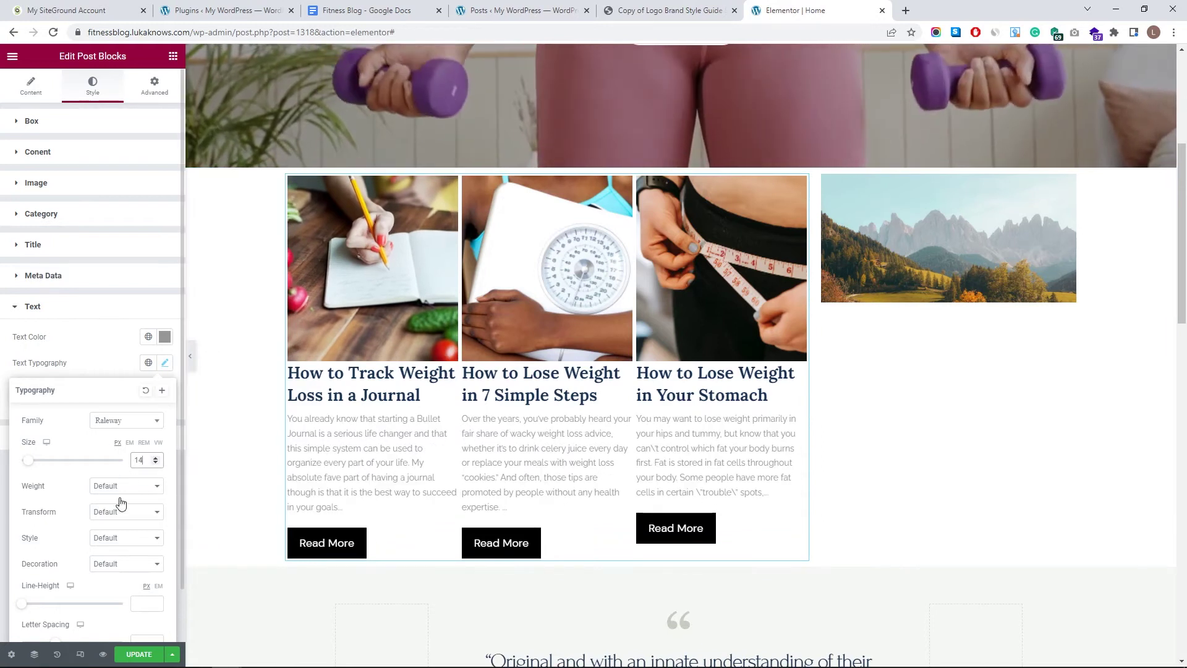
- Give the excerpt text weight 400 and clear its line height
scroll(120, 517, down, 1)
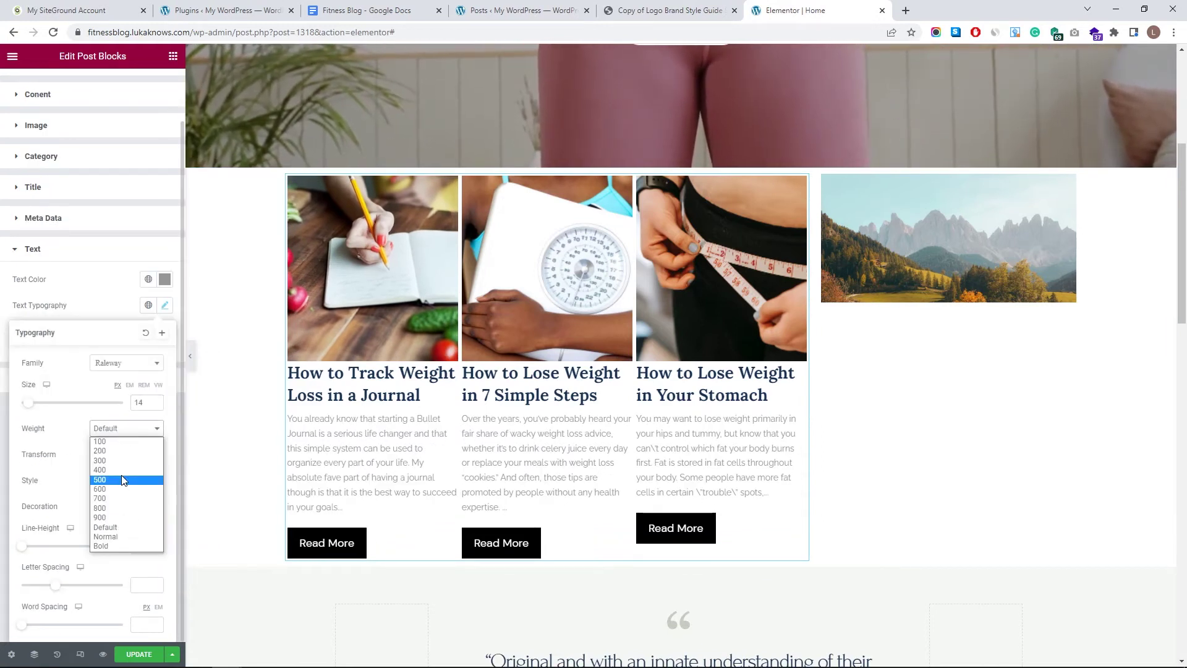
click(124, 481)
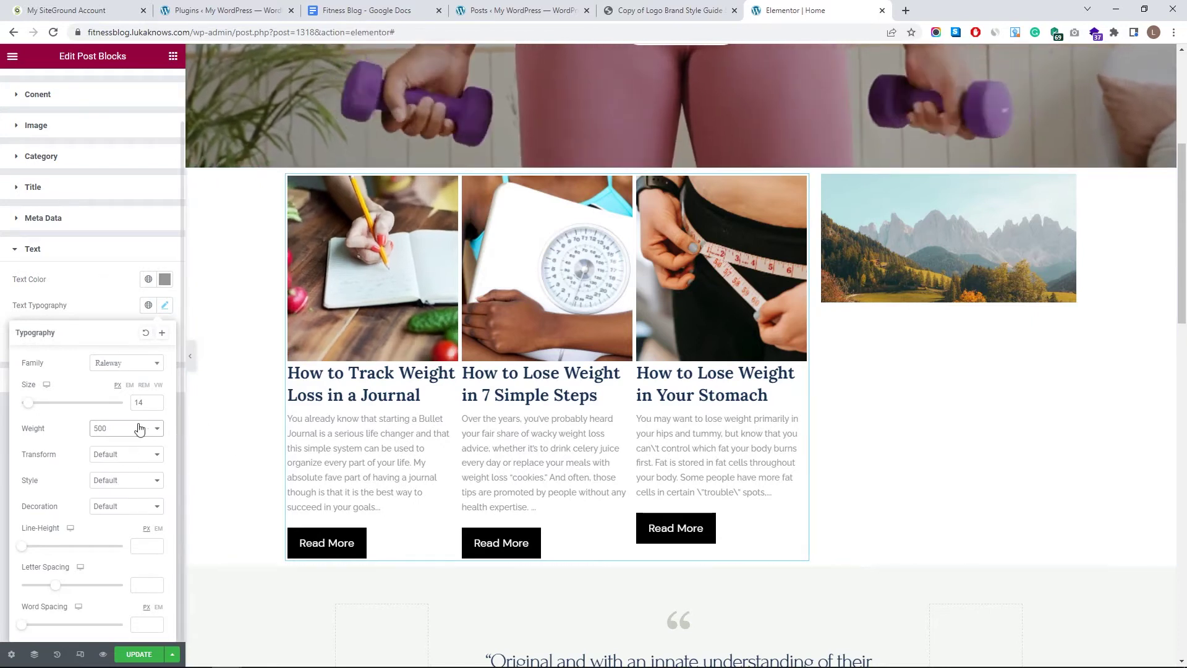
click(128, 427)
click(121, 469)
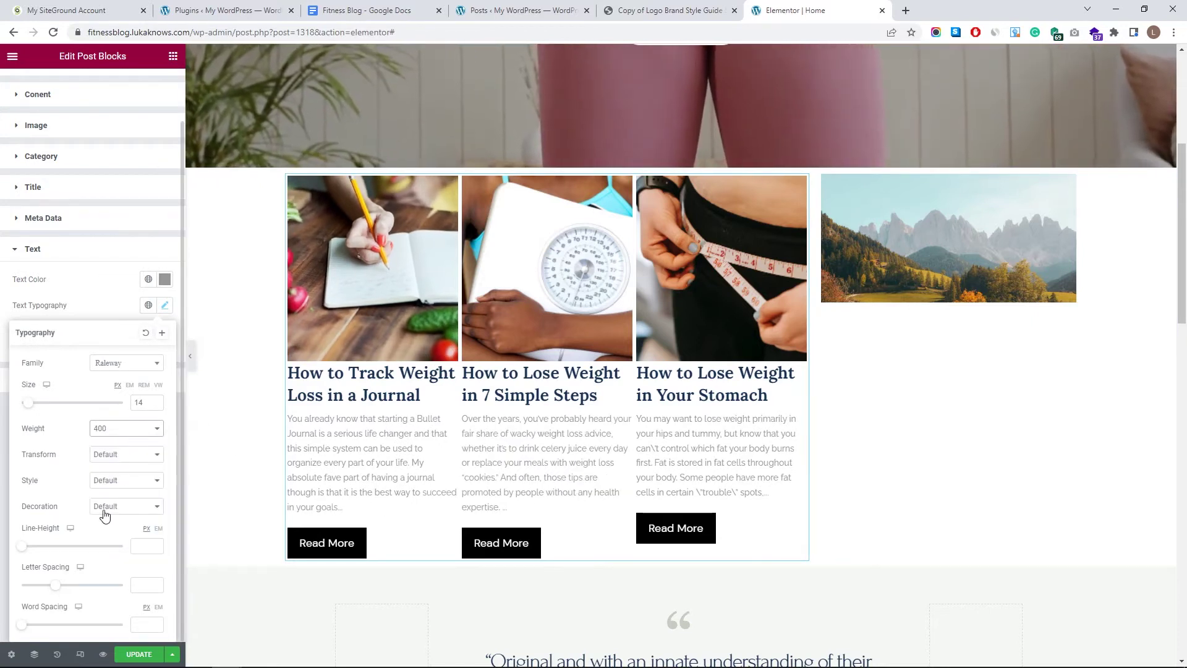
drag(23, 550, 50, 552)
key(BackSpace)
key(BackSpace)
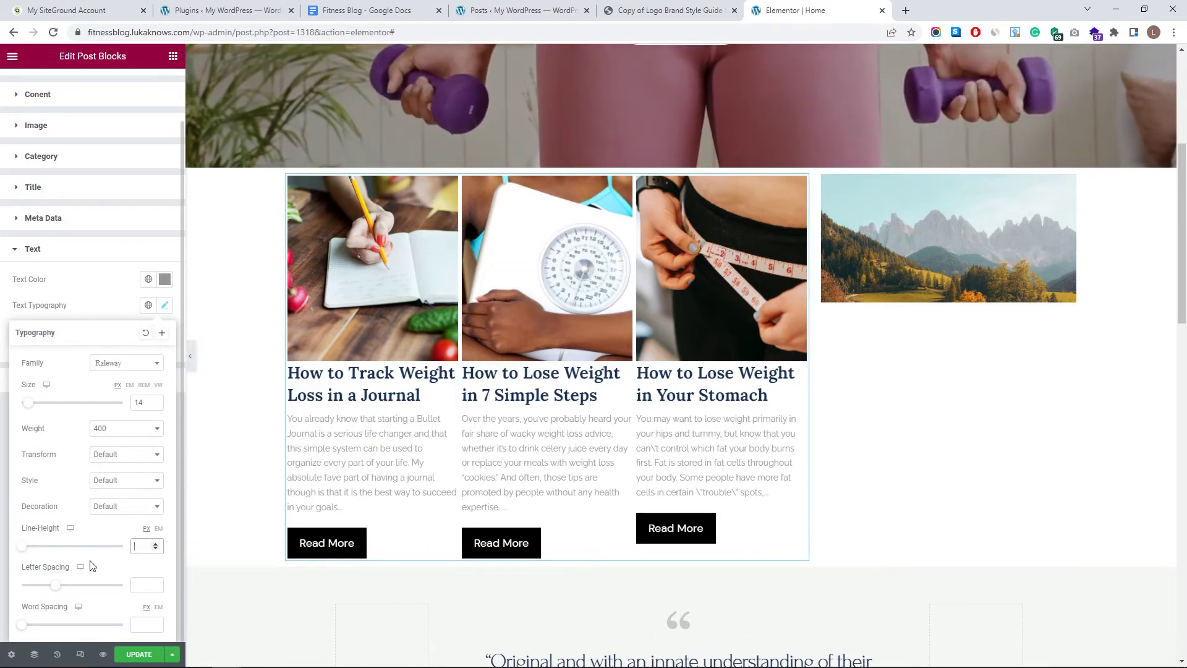
- Save the excerpt typography as a global font named 'My Text'
click(162, 335)
drag(584, 359, 539, 361)
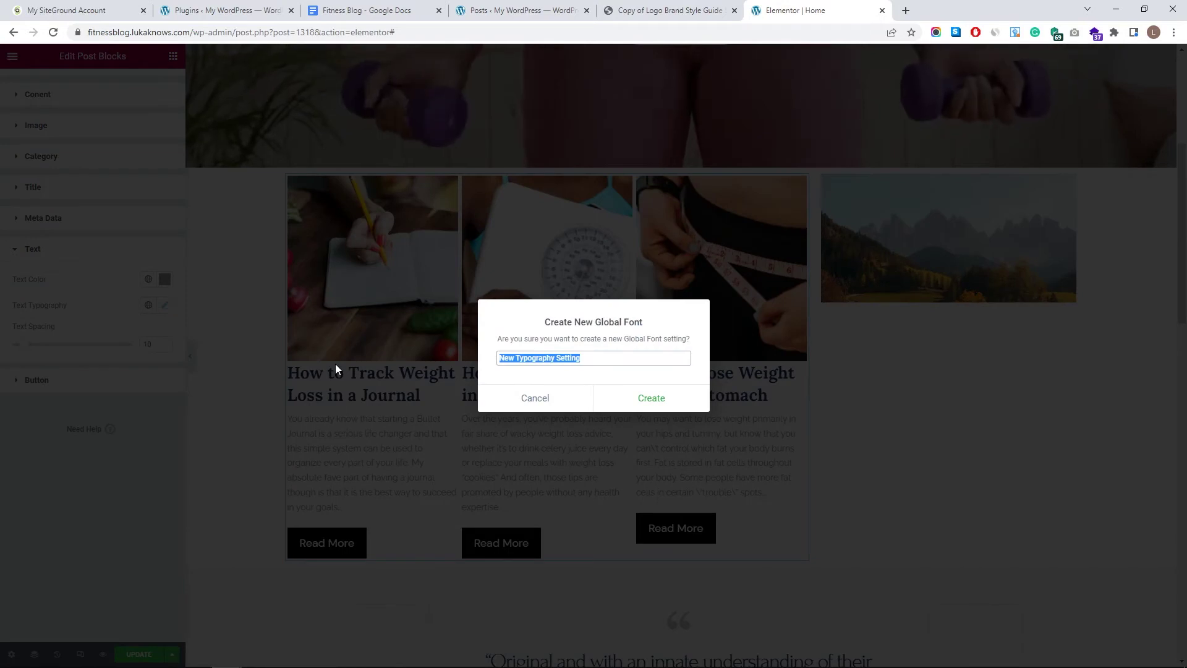
text(My Text)
click(623, 407)
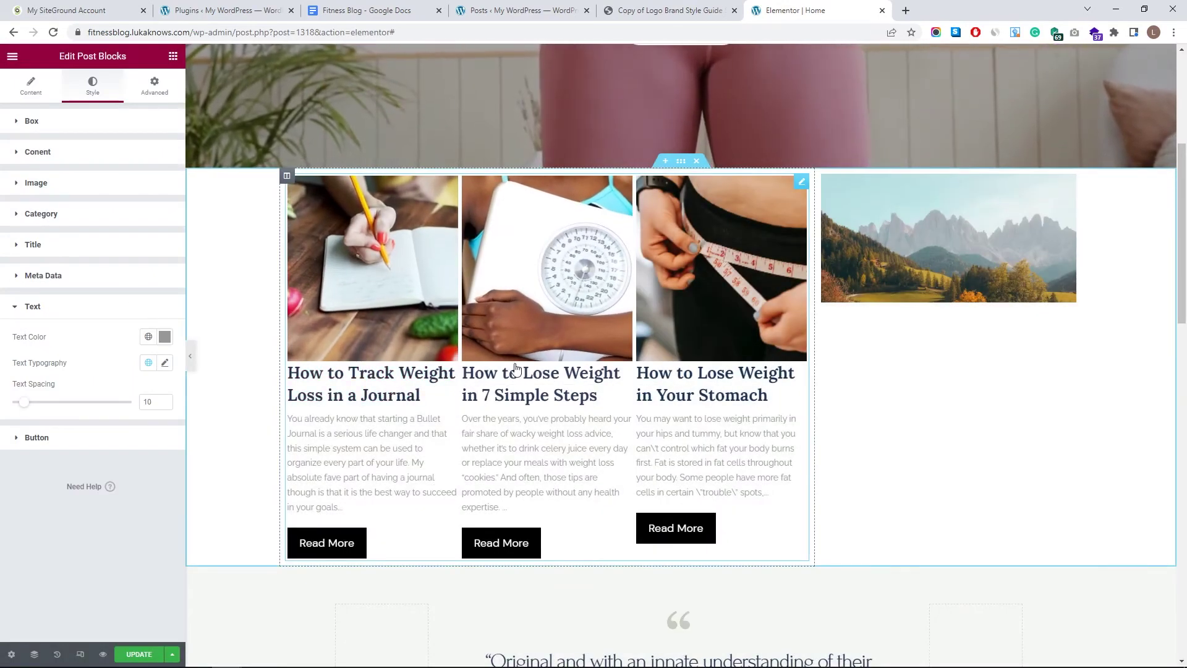
- Set the post title spacing to 6 and the excerpt text spacing to 15
click(81, 248)
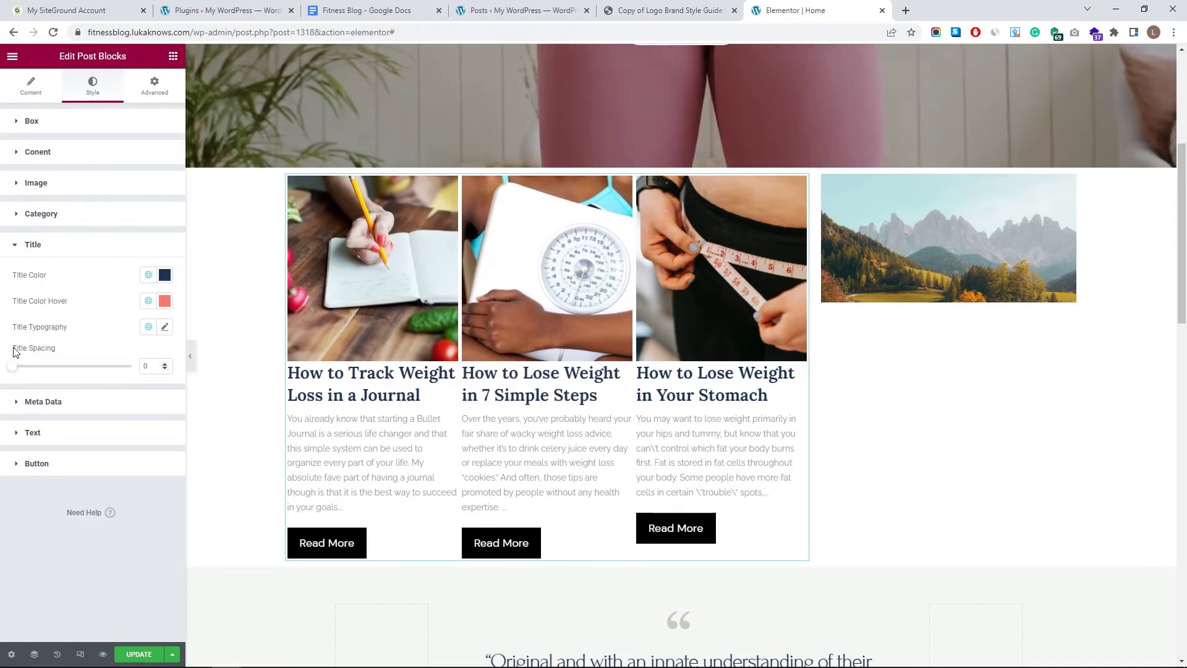
drag(13, 369, 19, 378)
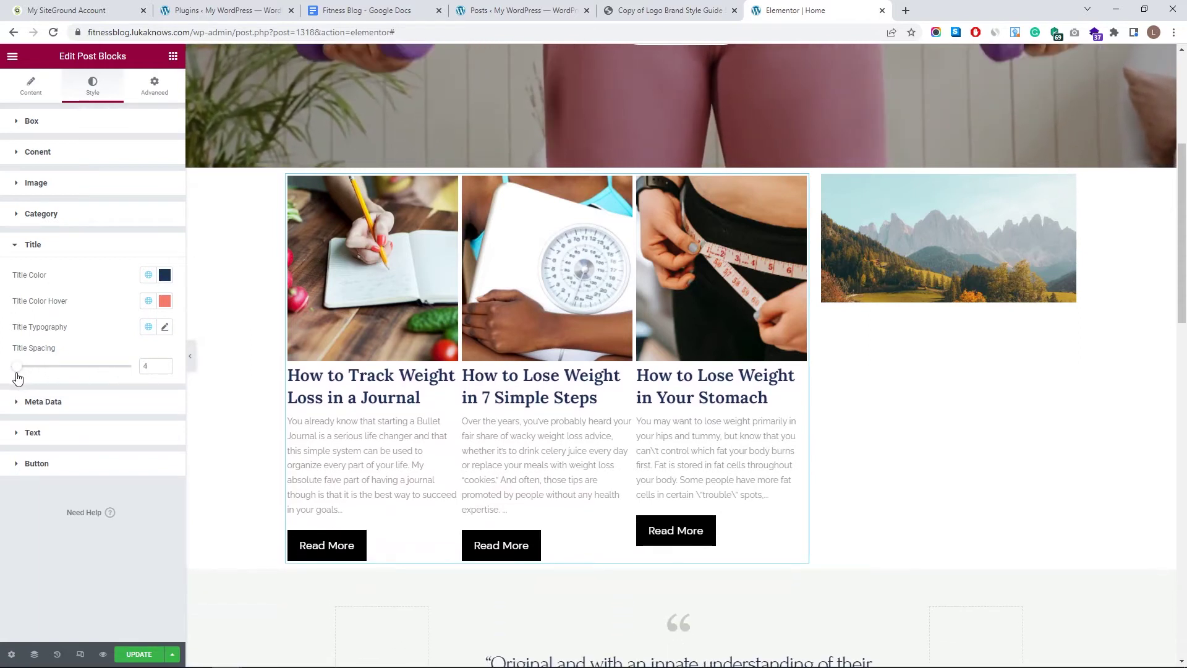
click(79, 433)
drag(26, 406, 31, 406)
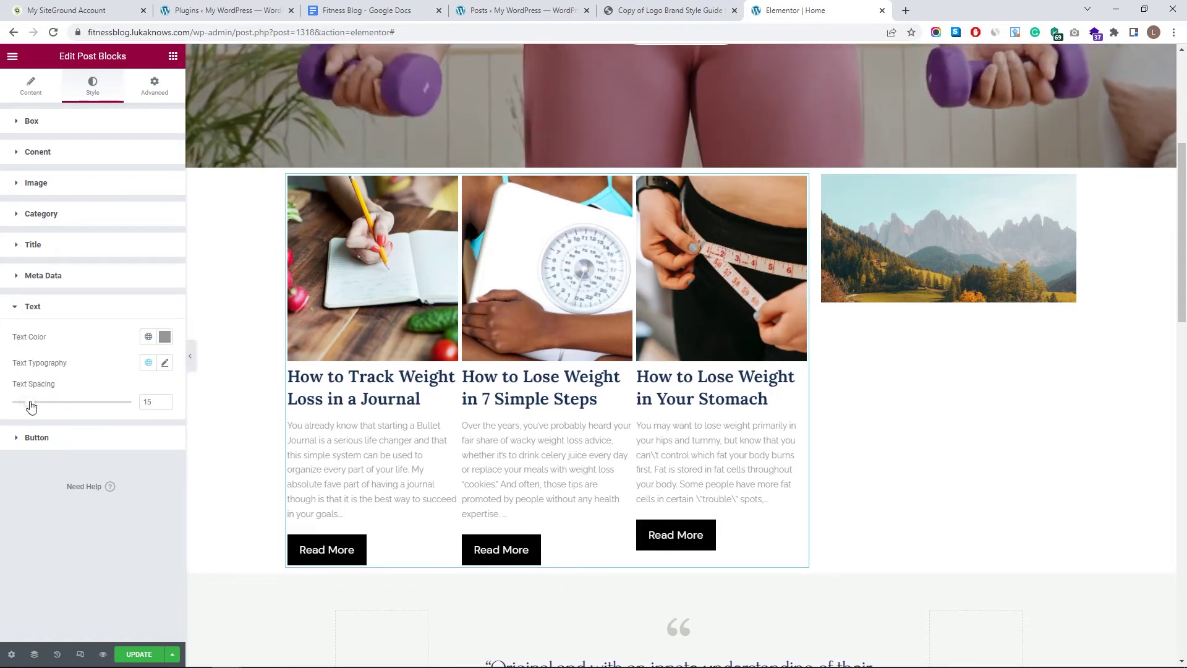
- Give the Read More buttons a My Pink background with a My Blue hover background
click(66, 439)
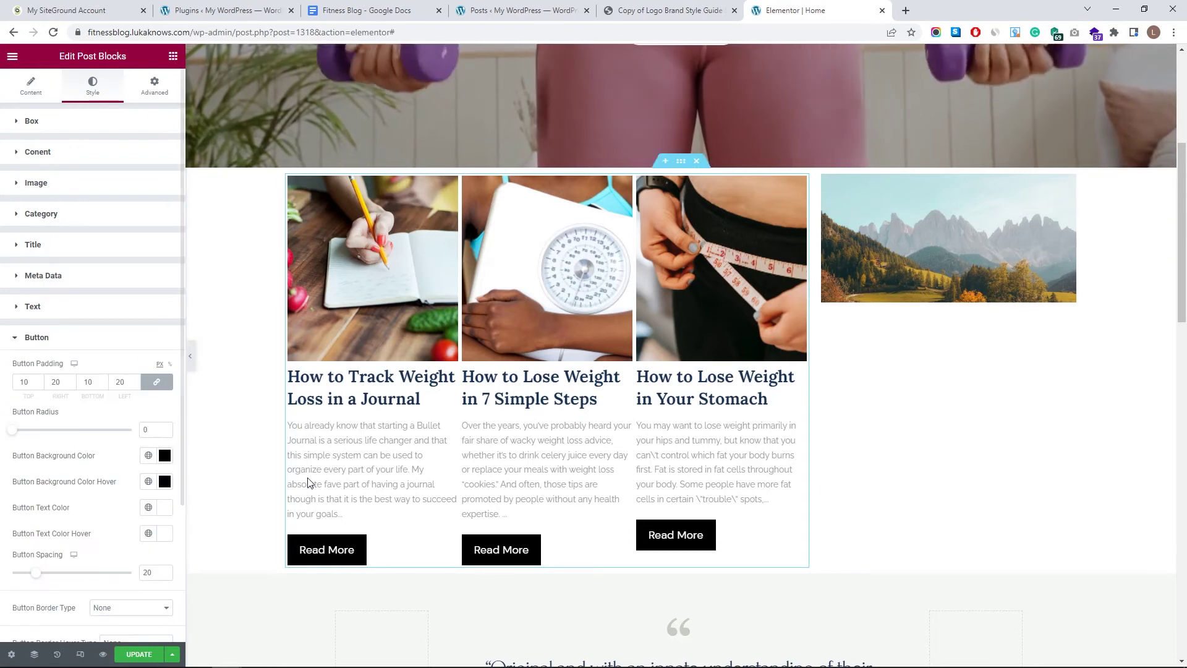
scroll(309, 488, down, 1)
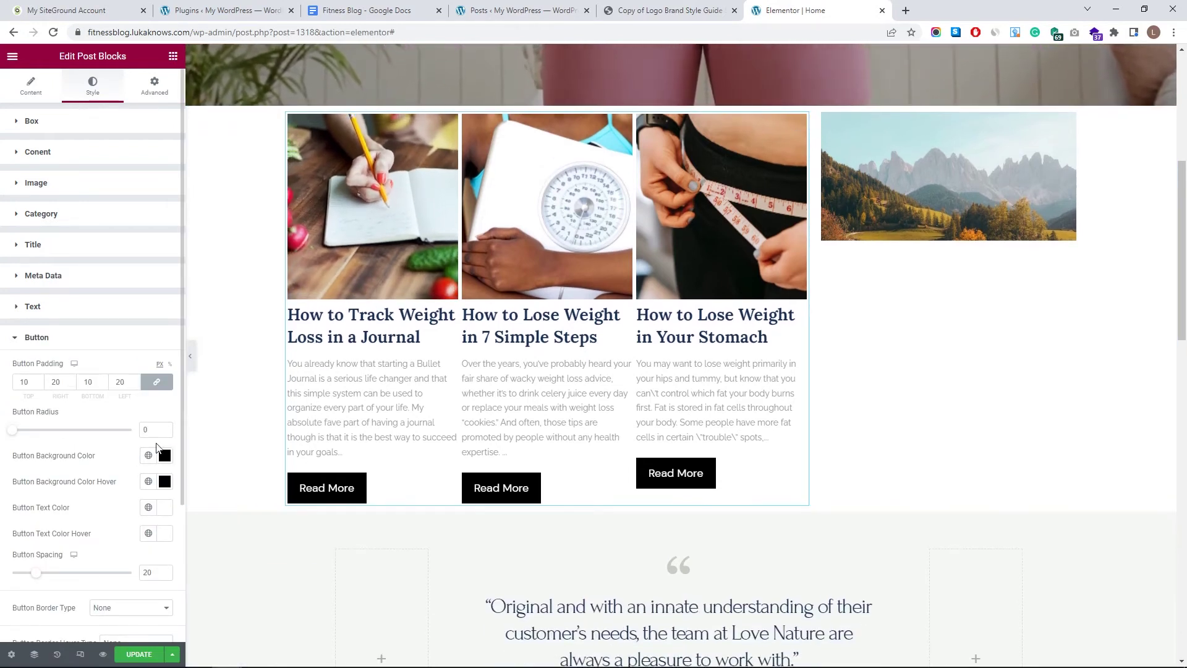
click(148, 456)
scroll(133, 515, down, 3)
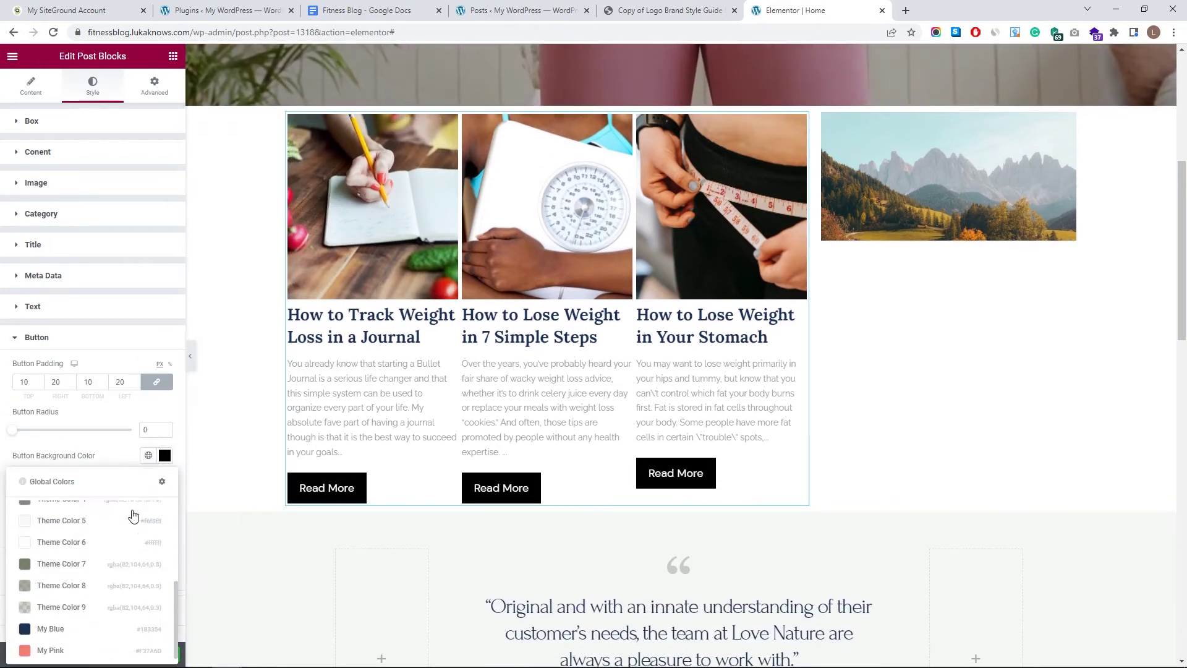
click(72, 645)
click(149, 482)
click(62, 430)
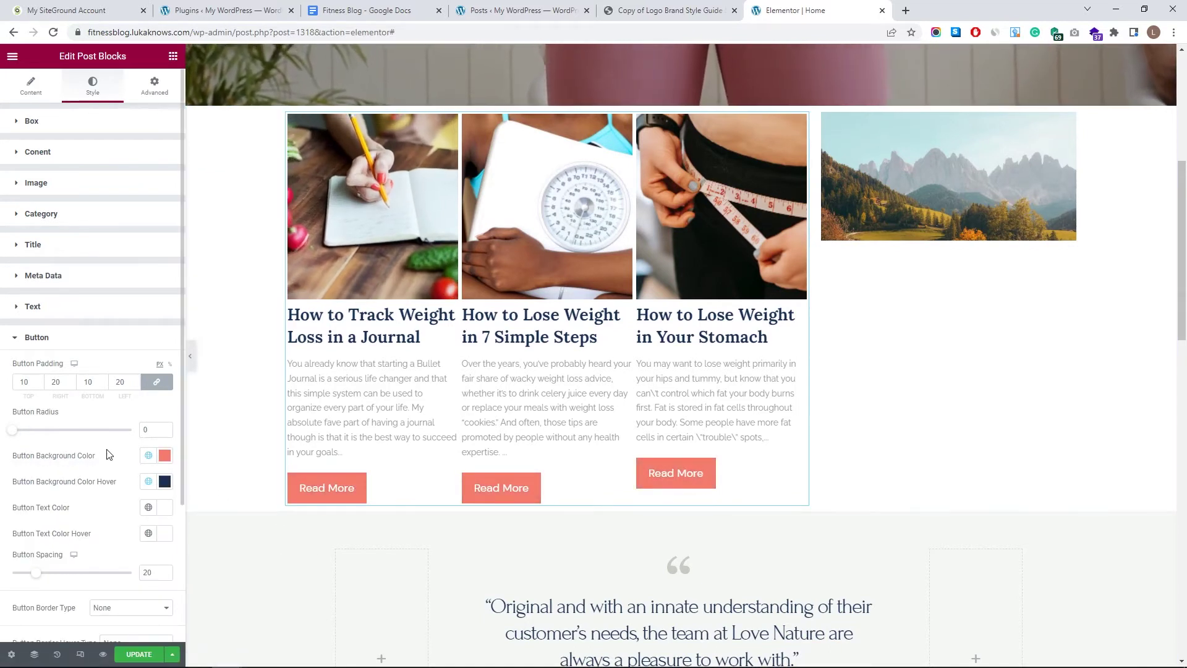
scroll(93, 495, down, 3)
scroll(363, 489, up, 2)
scroll(363, 489, up, 1)
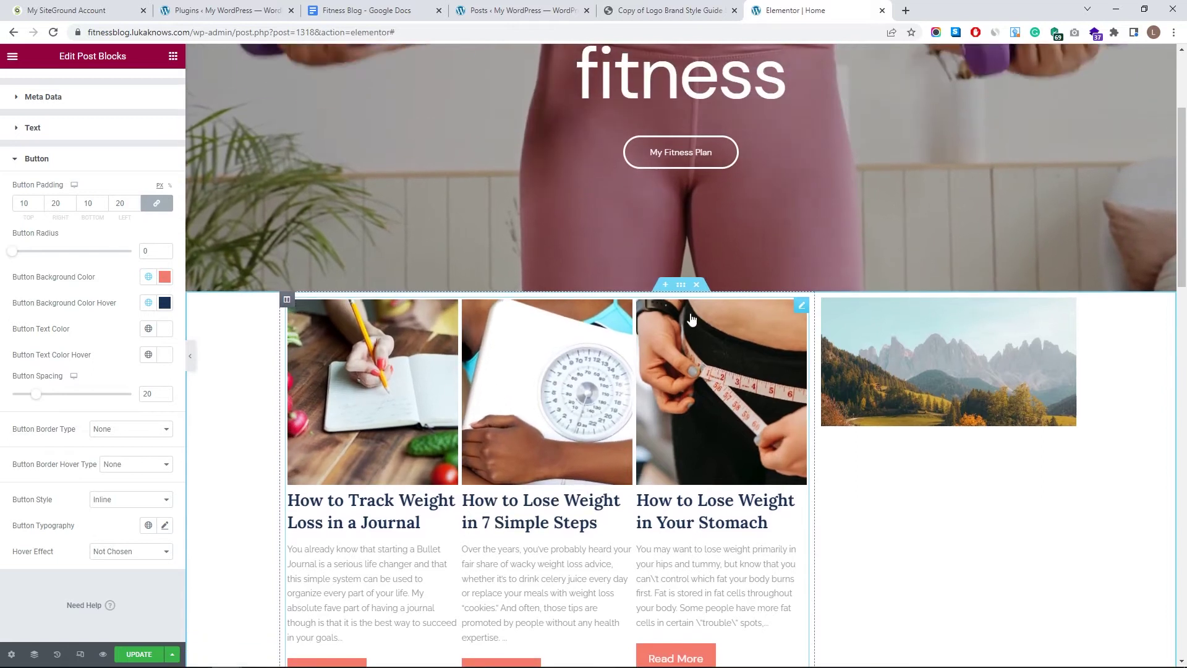
click(172, 55)
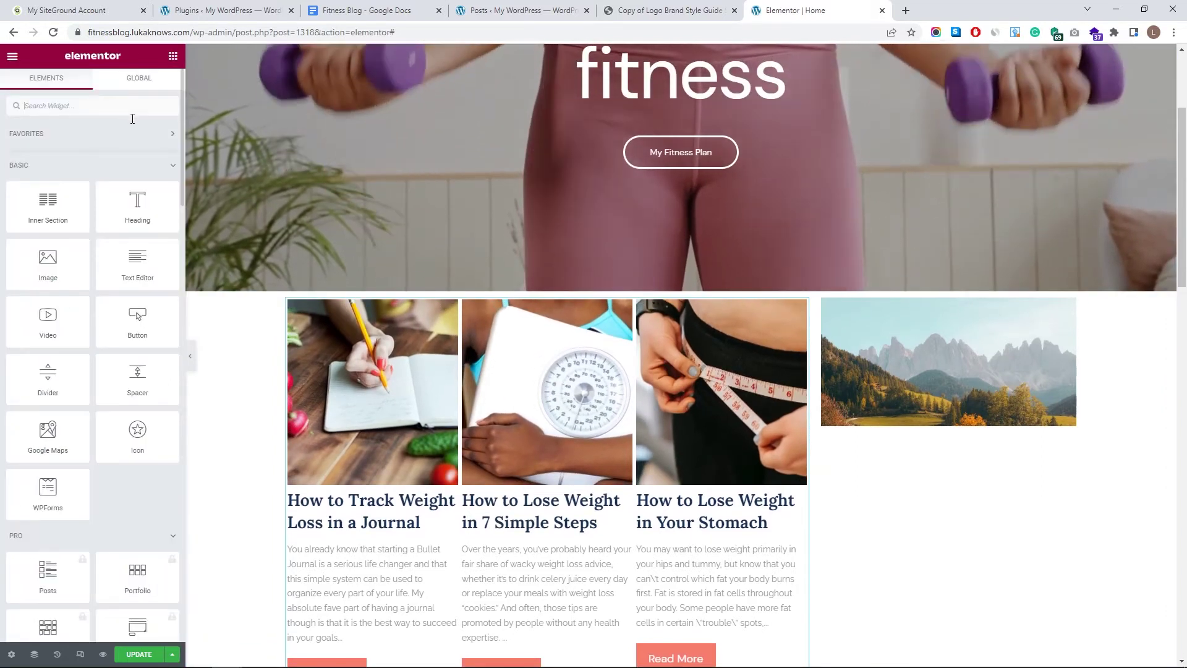
- Add a heading, a divider and a text block above the post grid, then select the heading
drag(166, 235, 398, 303)
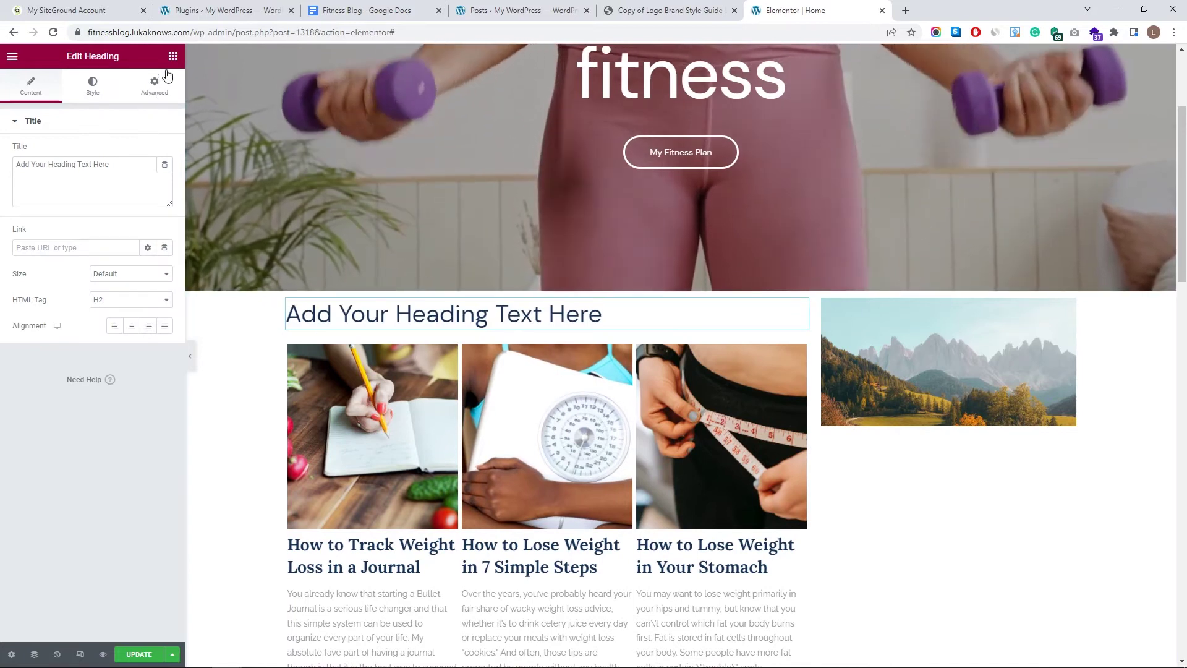
click(172, 56)
drag(59, 373, 387, 311)
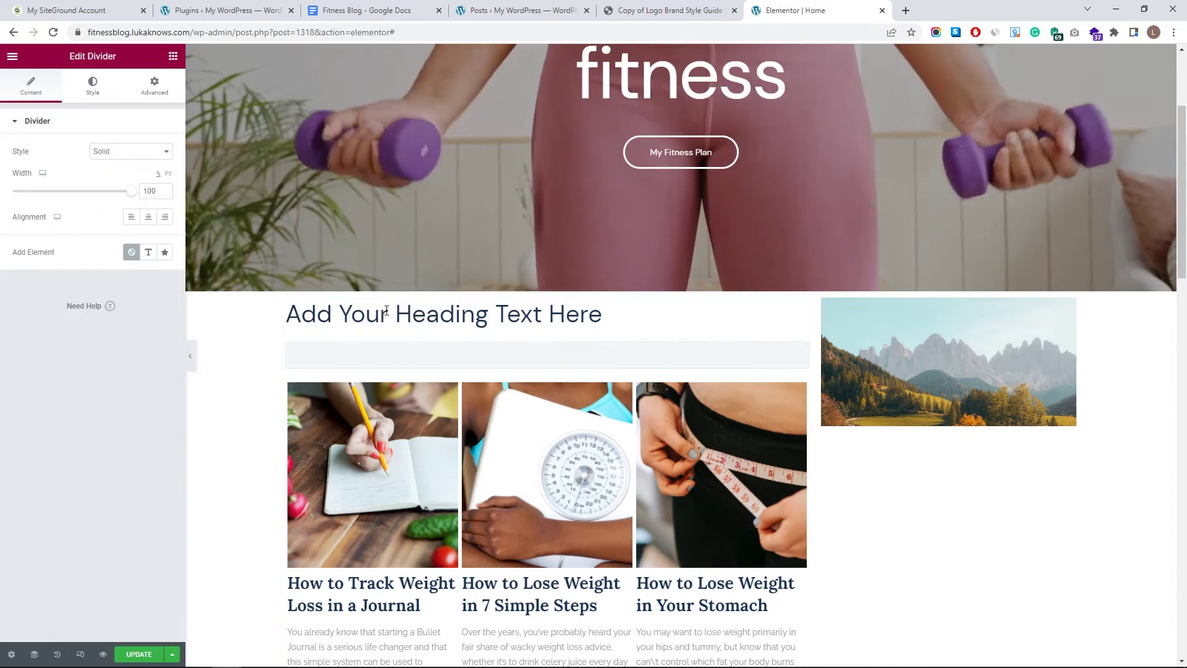
click(173, 56)
drag(137, 263, 365, 363)
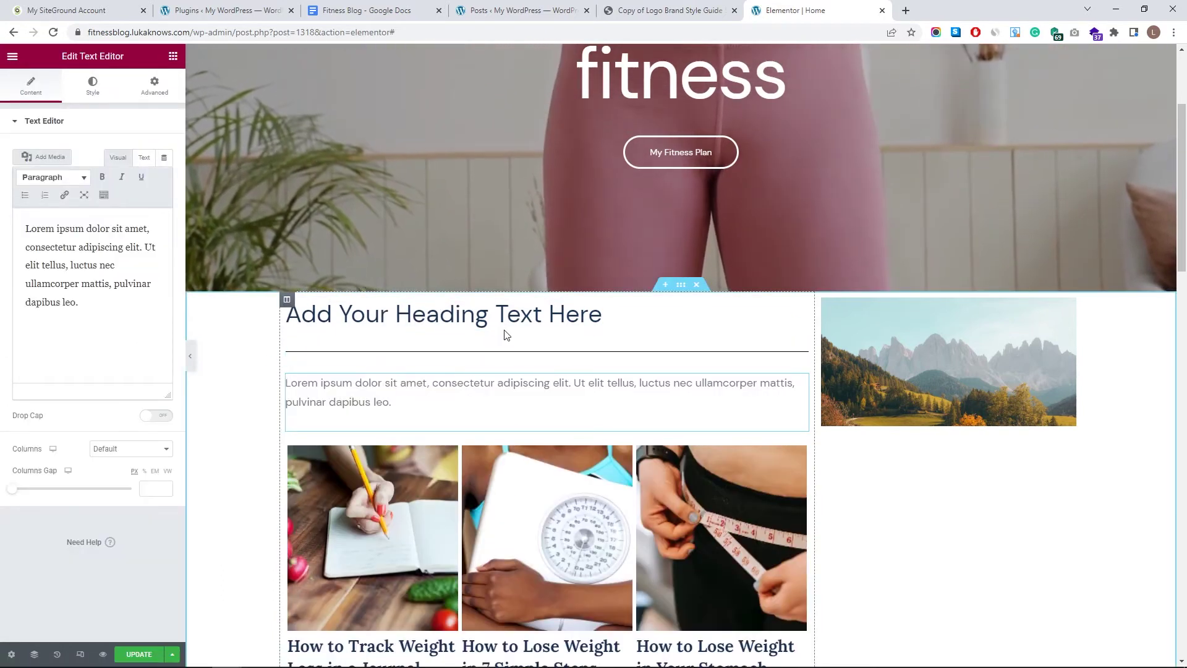
click(513, 319)
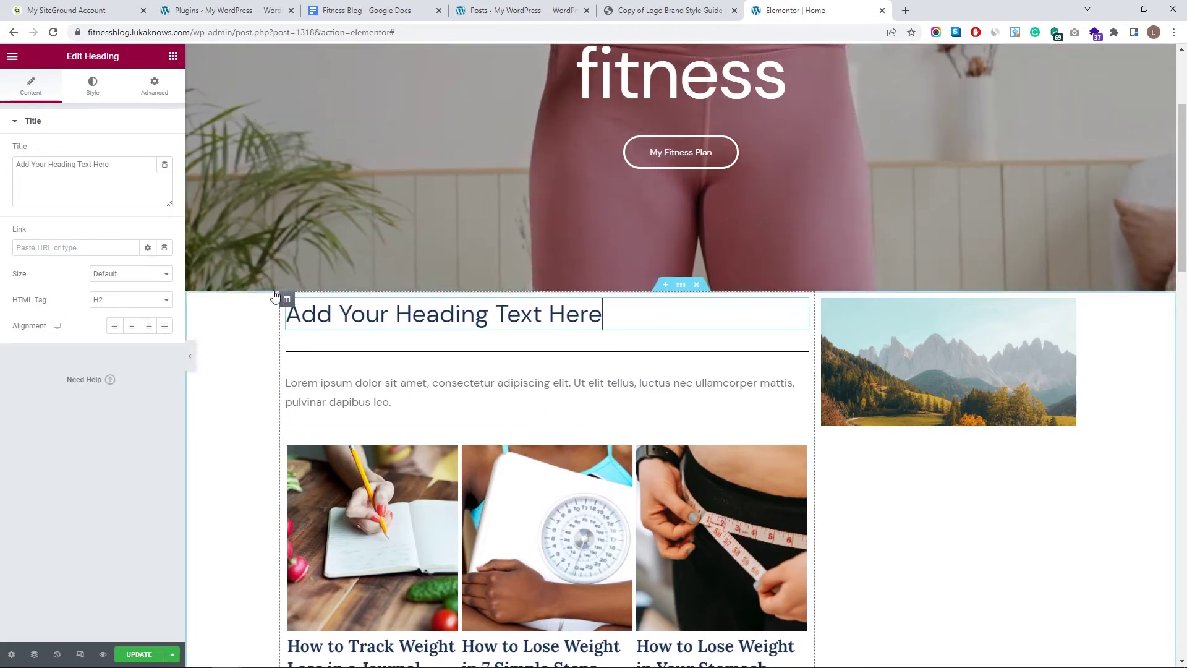
- Change the heading text to 'Weight Loss Tips' and centre it
text(dfhgdfhdfah)
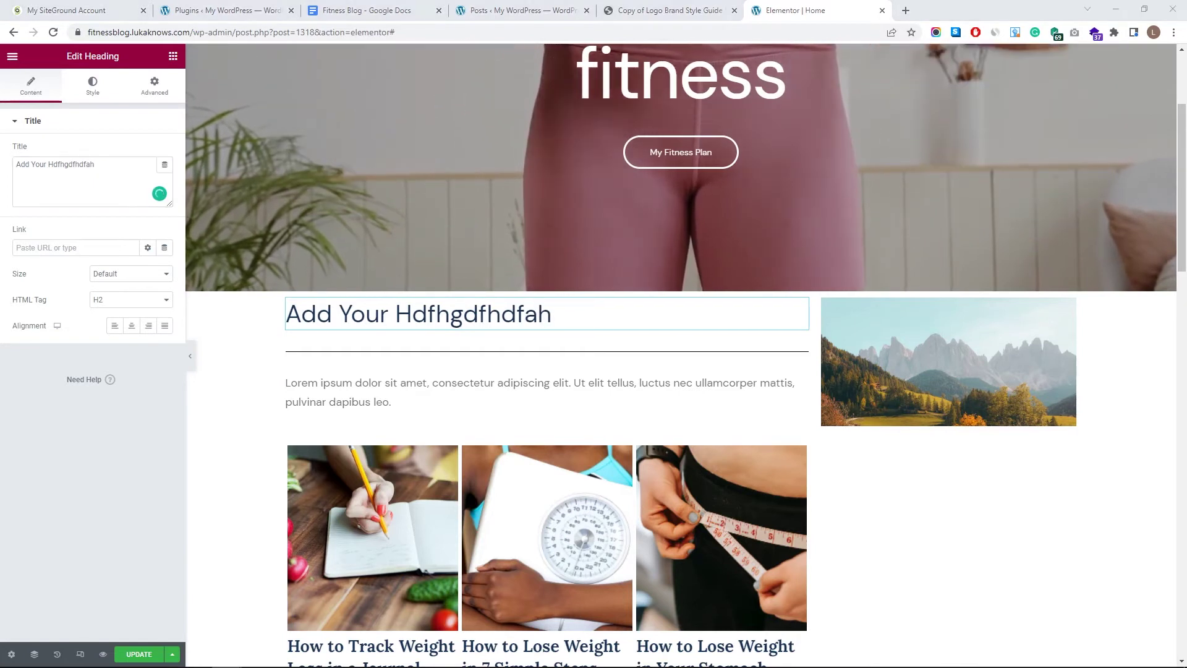
key(ctrl+a)
text(Weight Loss Tips)
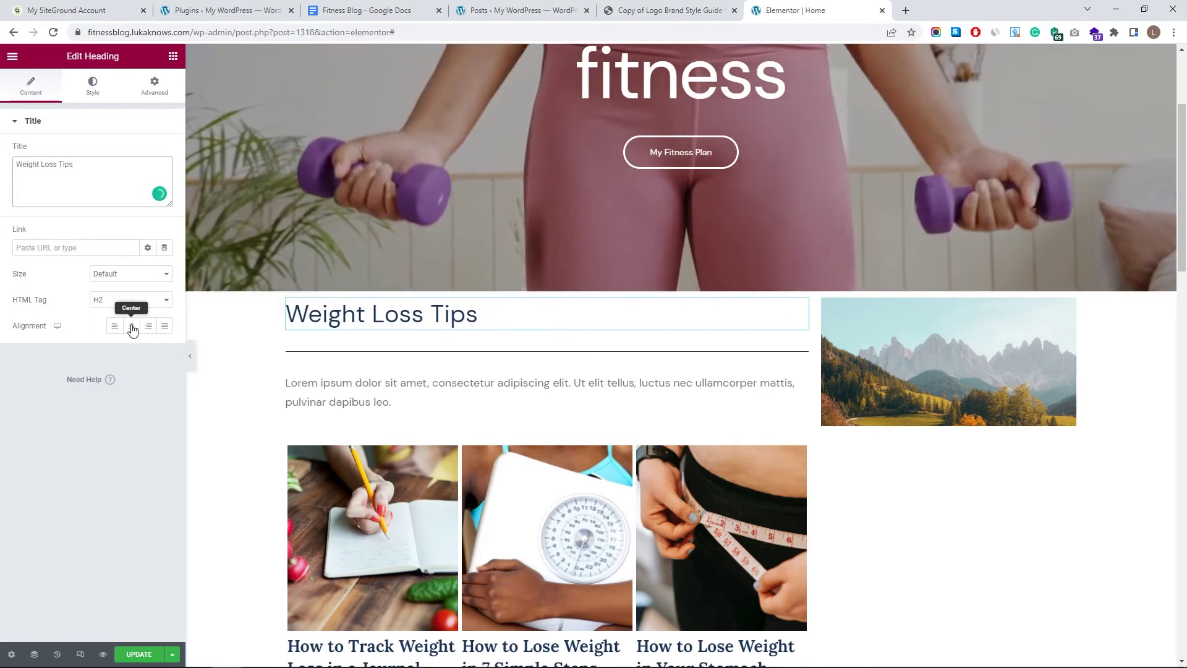
click(132, 326)
- Apply the bold Lora global font to the heading and enlarge it to about 65 px
click(93, 85)
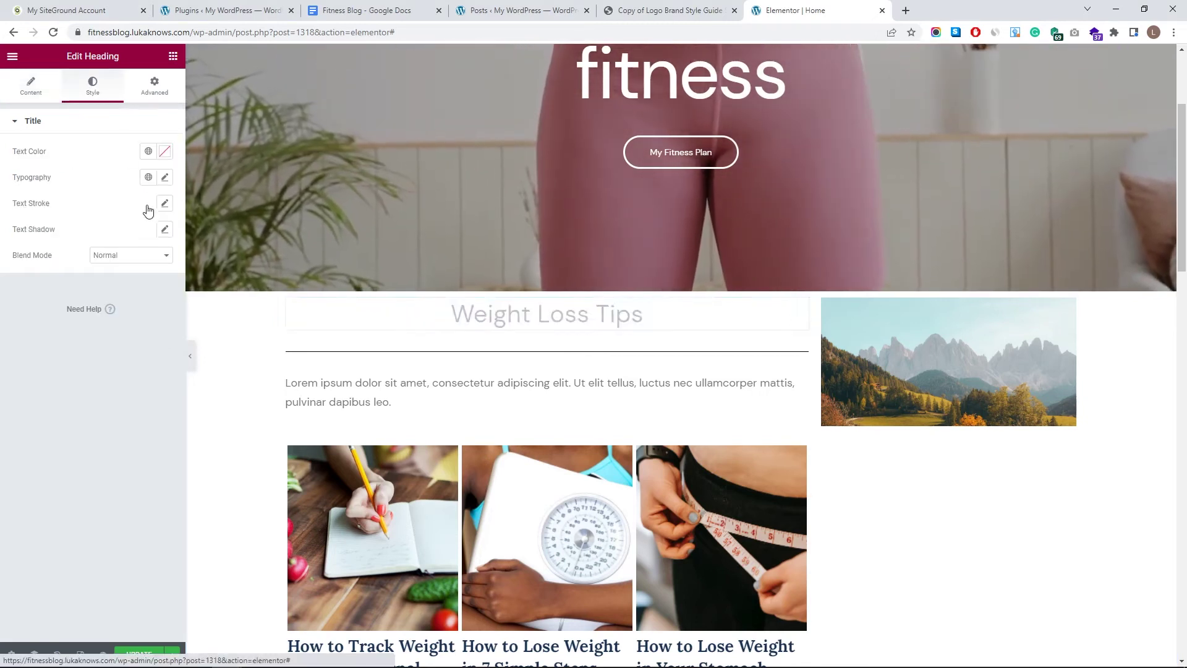
click(164, 177)
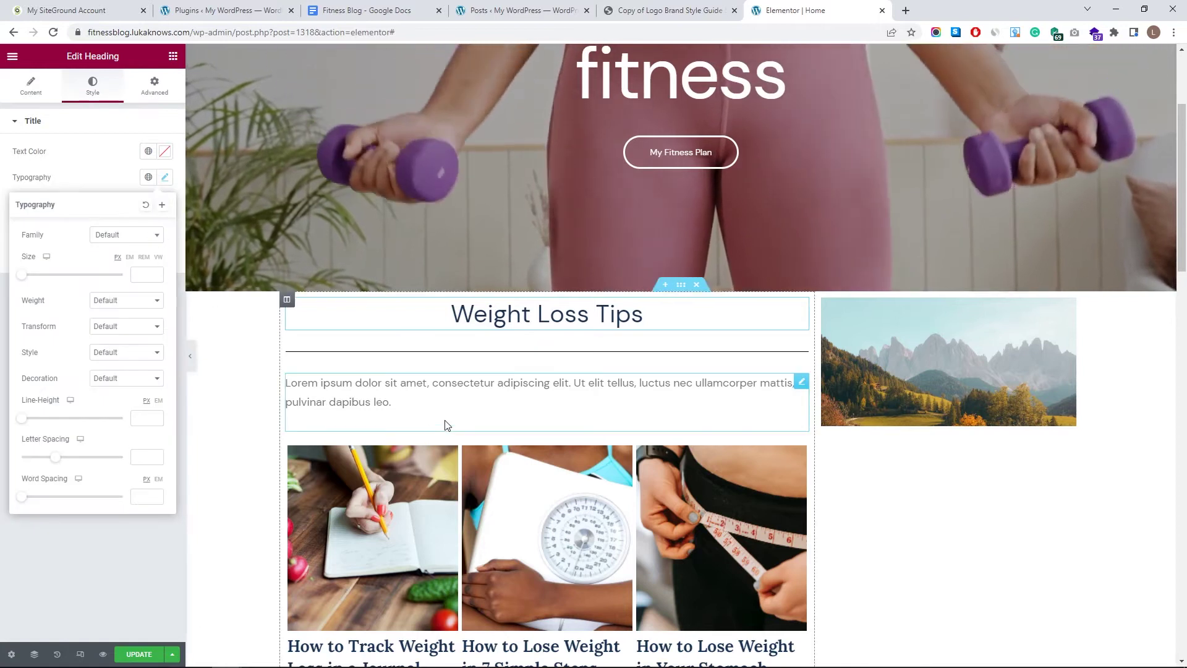
scroll(475, 529, down, 2)
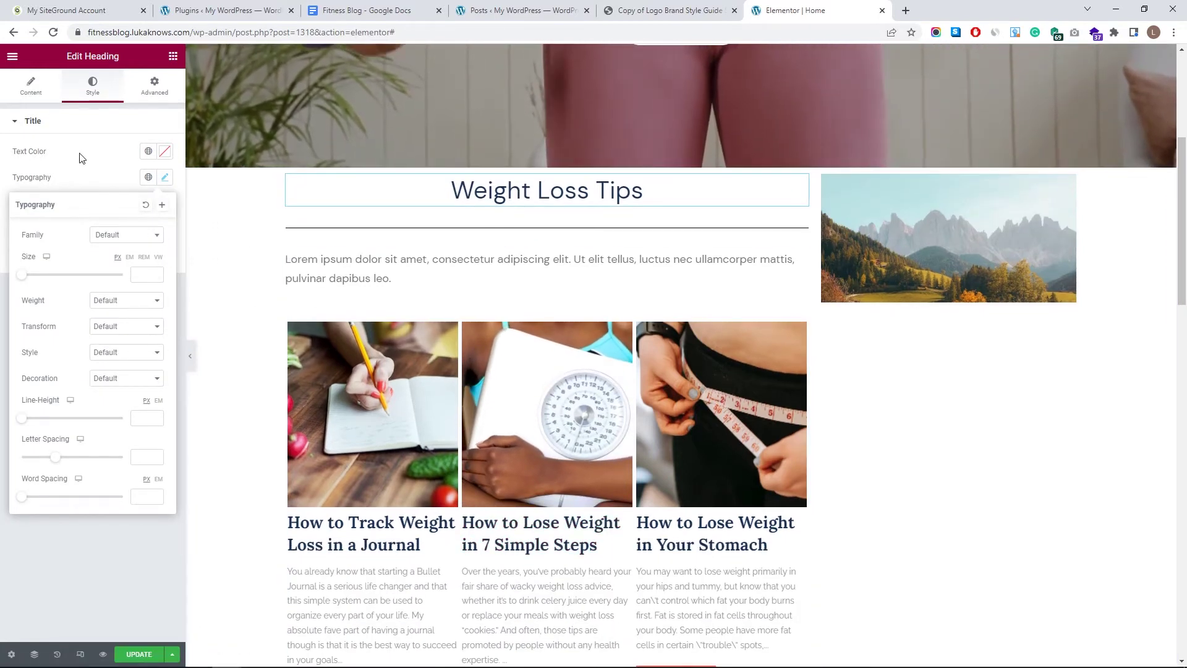
click(101, 169)
click(149, 177)
click(106, 305)
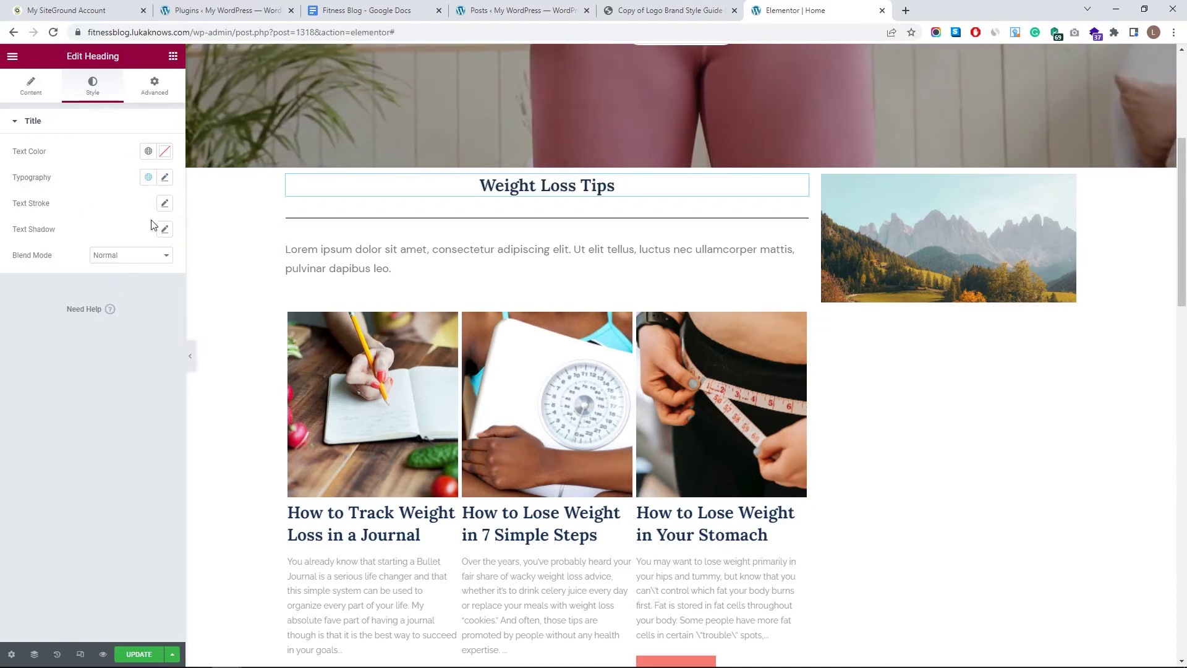
click(165, 178)
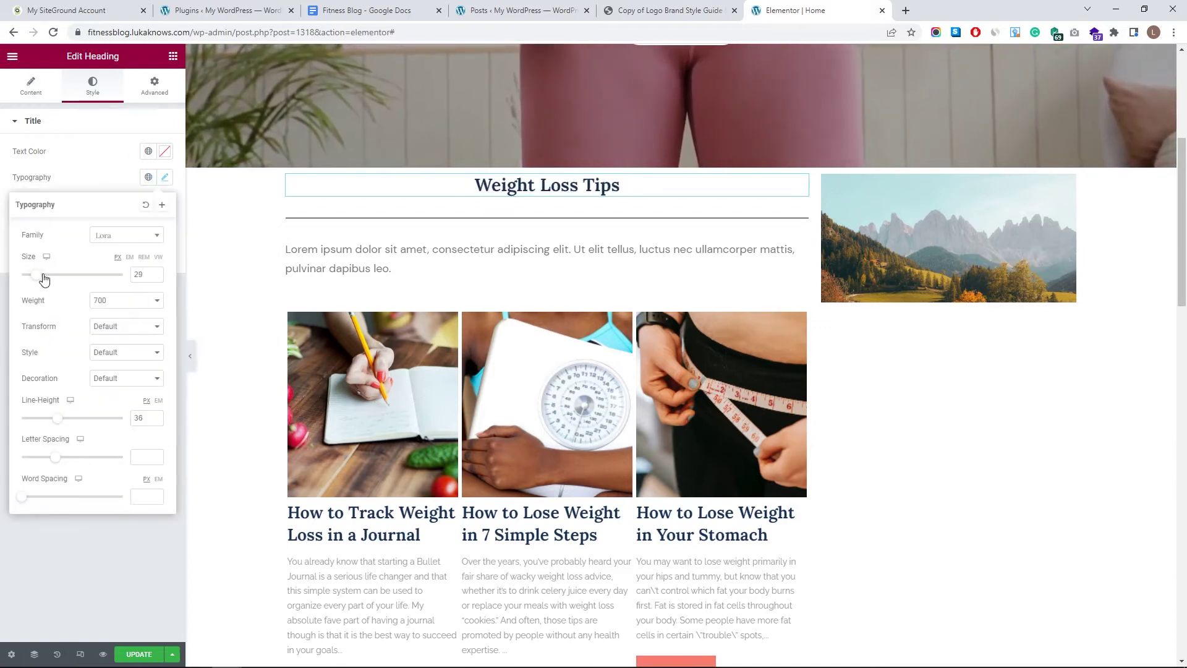
drag(52, 279, 61, 279)
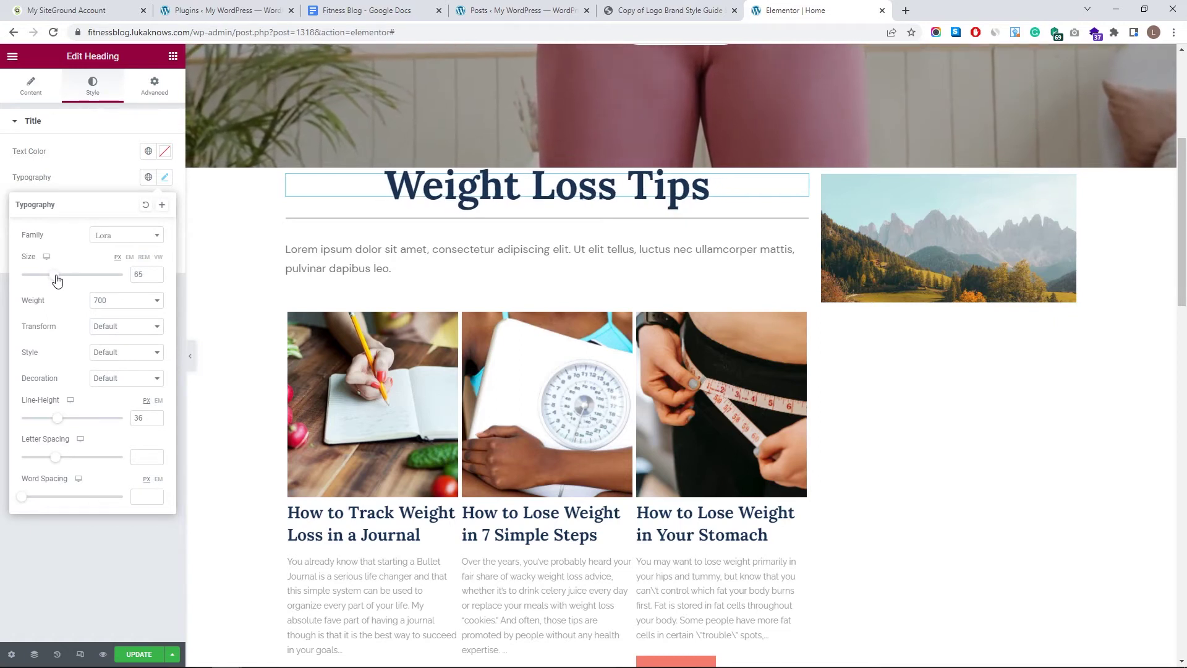
click(369, 224)
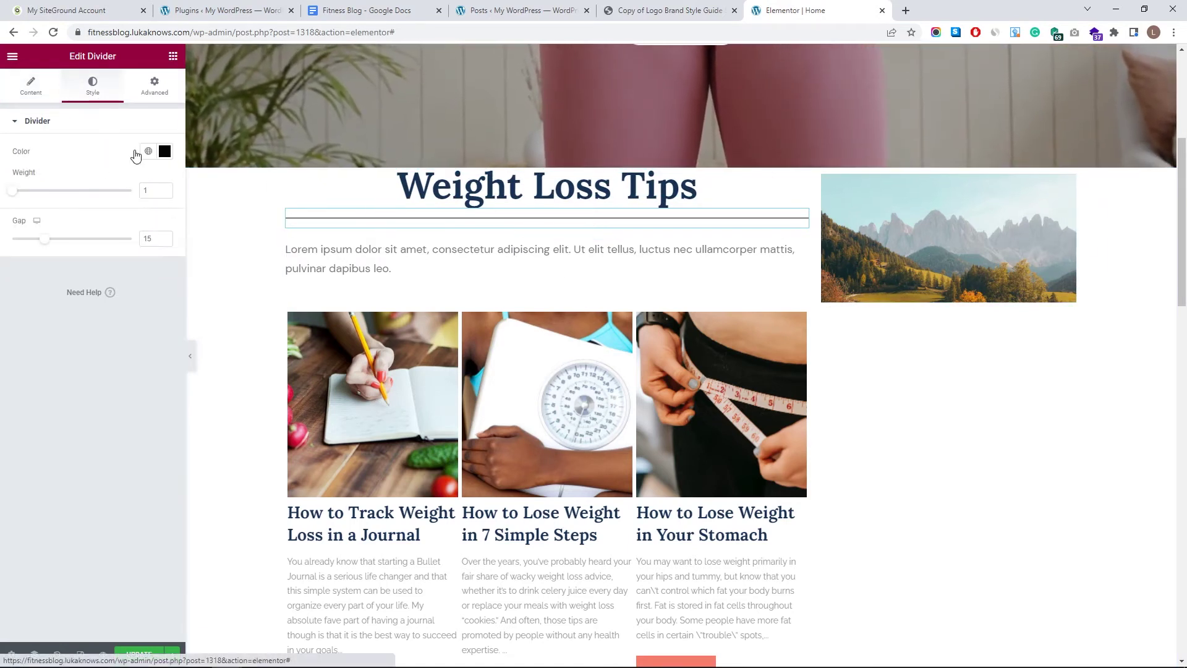
- Make the divider line dark navy with weight 2
click(149, 154)
scroll(80, 290, down, 3)
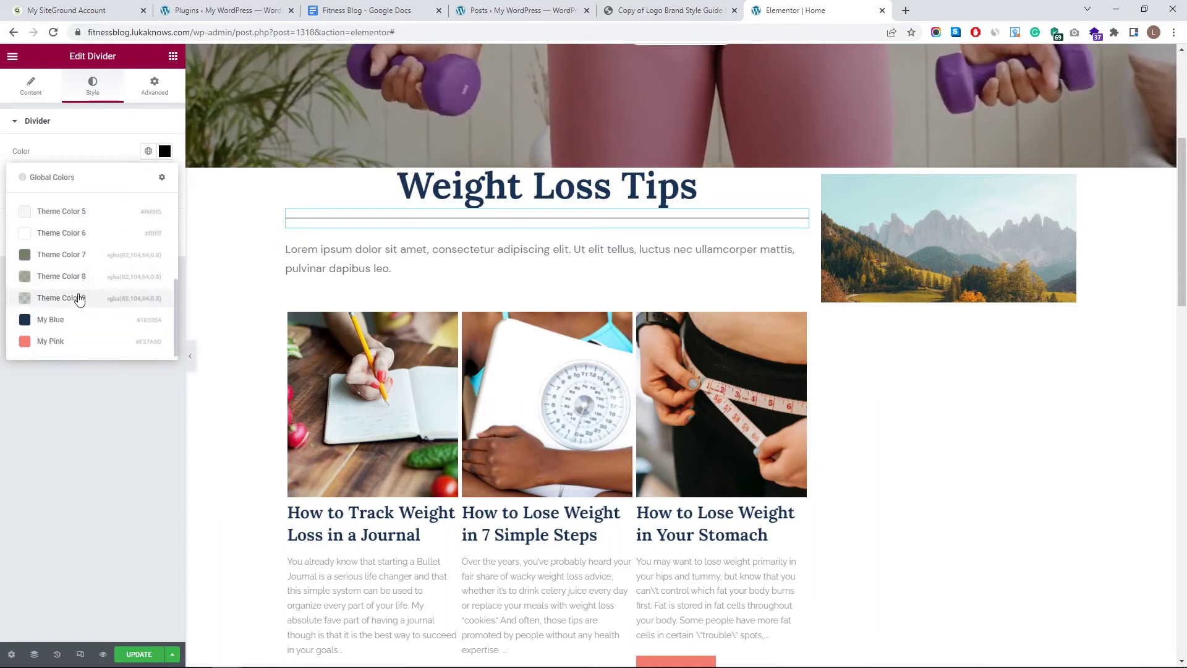
click(80, 312)
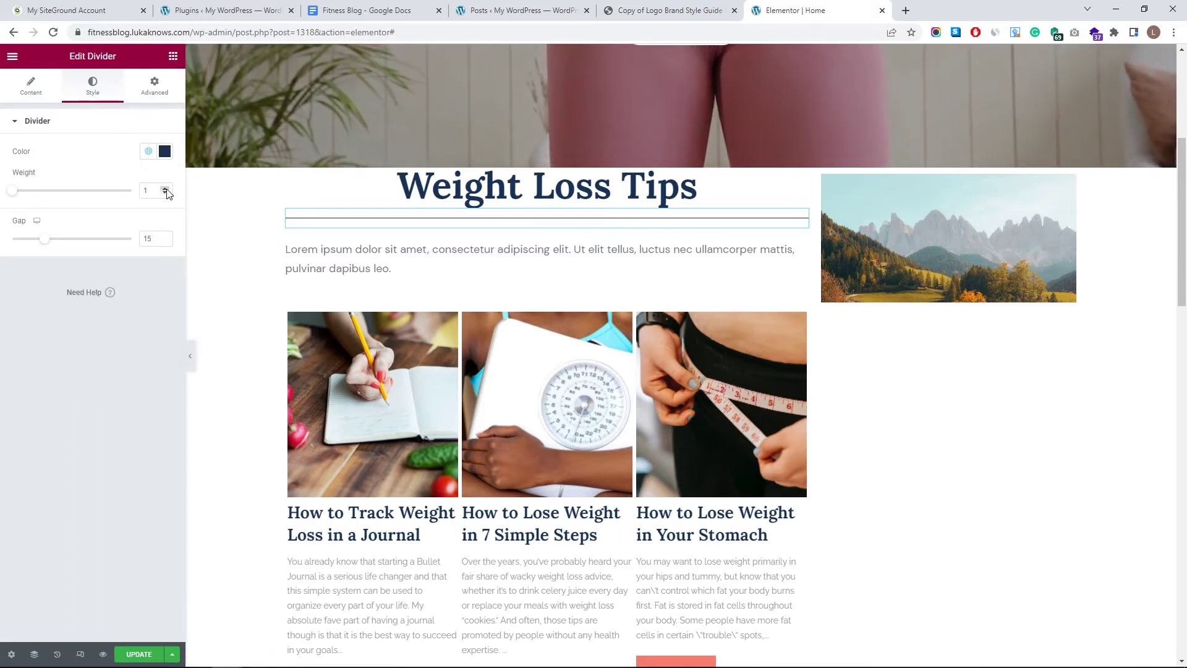
click(165, 188)
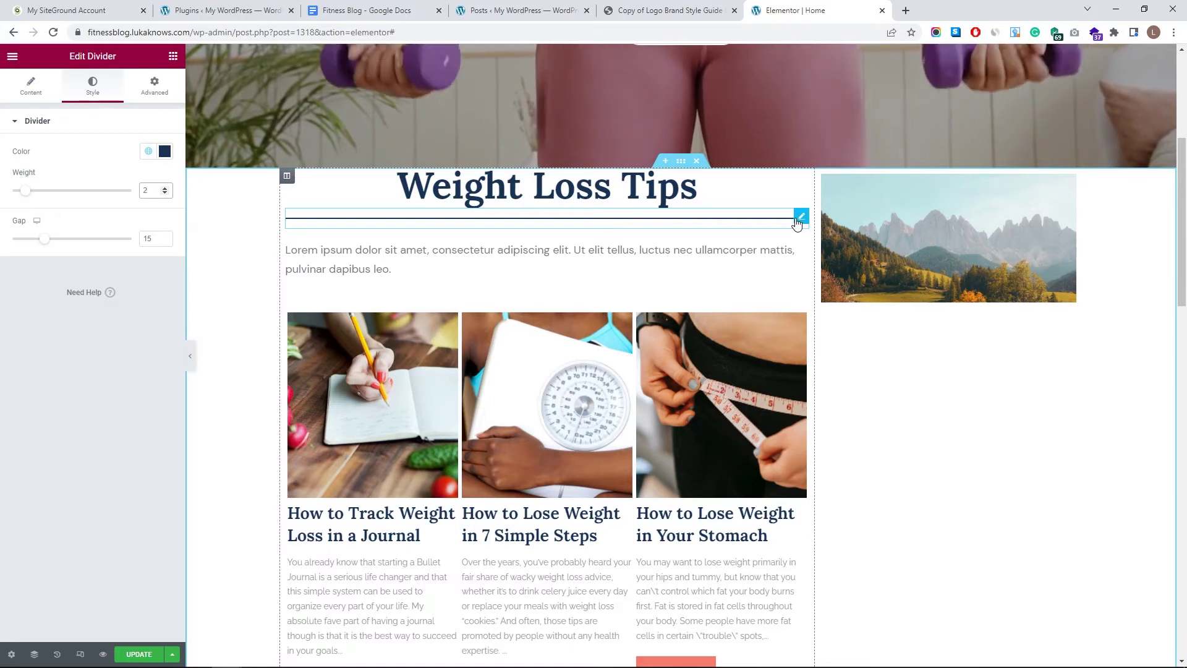
scroll(799, 222, up, 4)
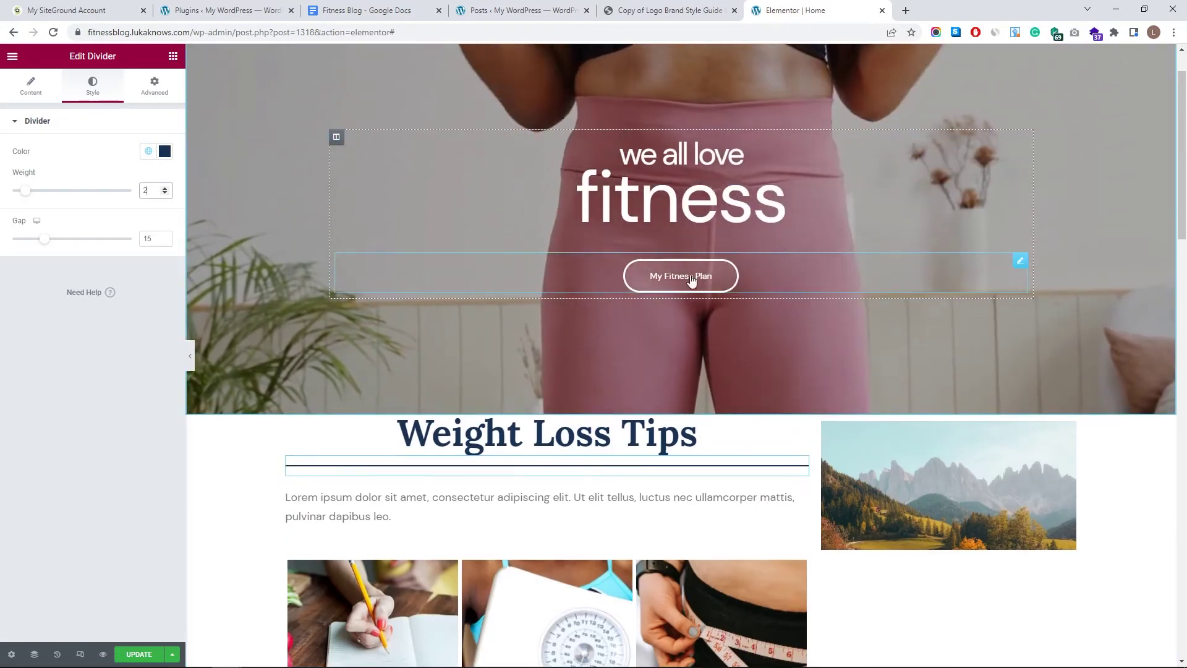
scroll(807, 433, down, 1)
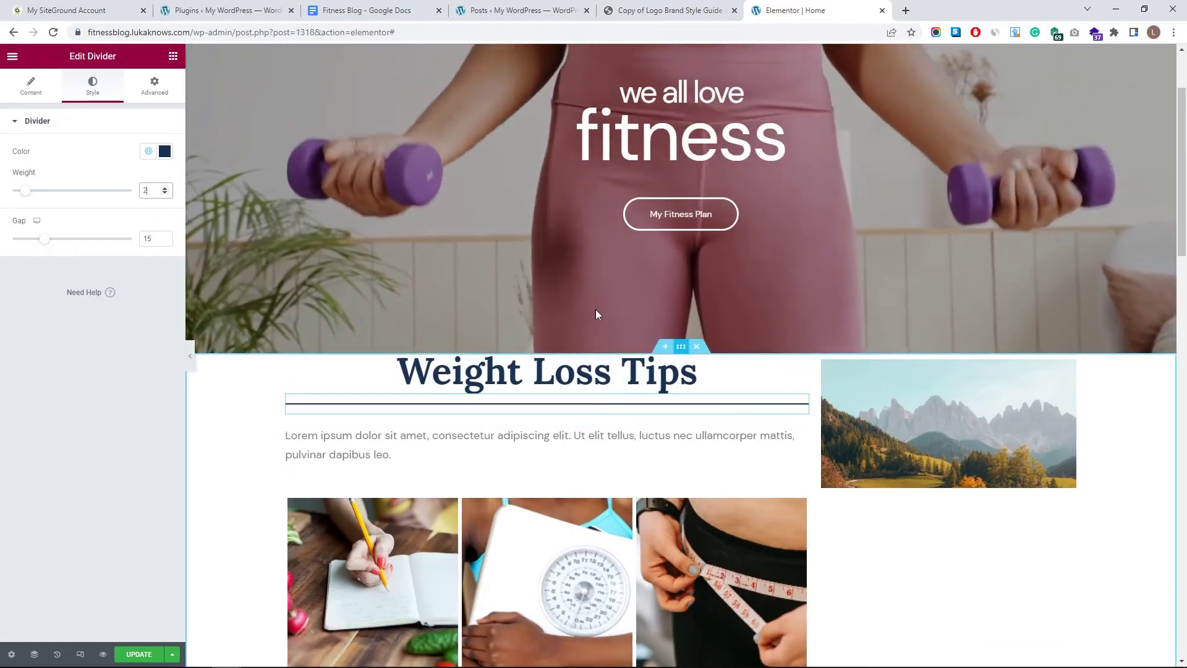
- Unlink the divider's margins and set its top margin to -11
click(155, 86)
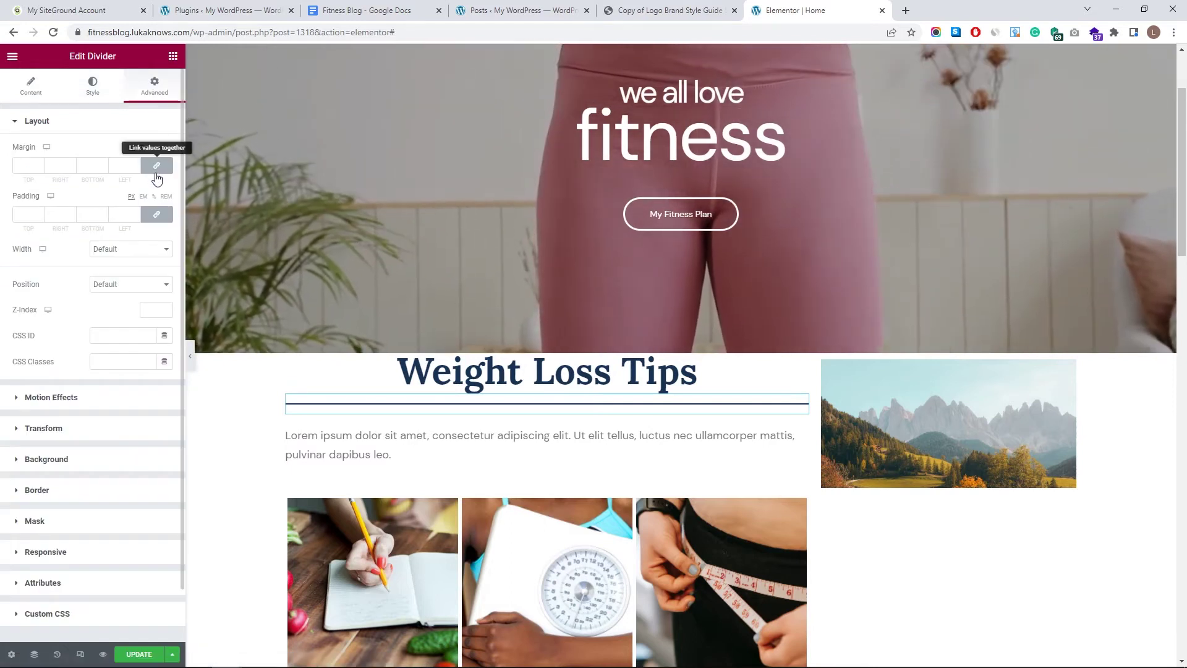
click(96, 165)
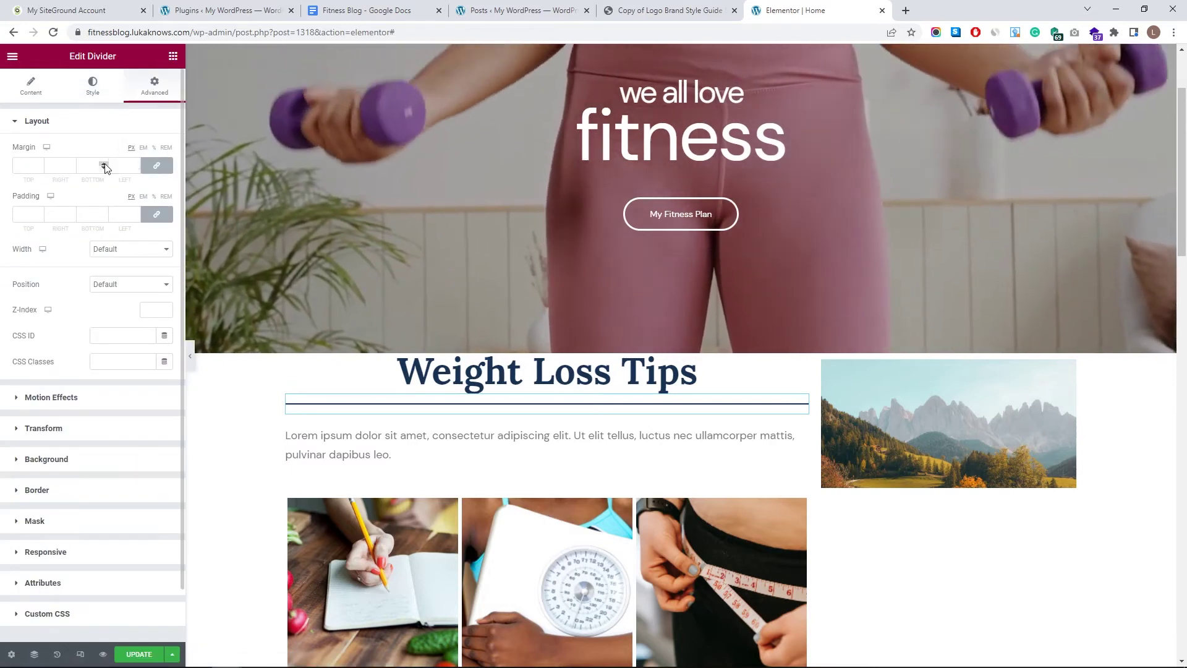
text(10)
drag(104, 164, 104, 165)
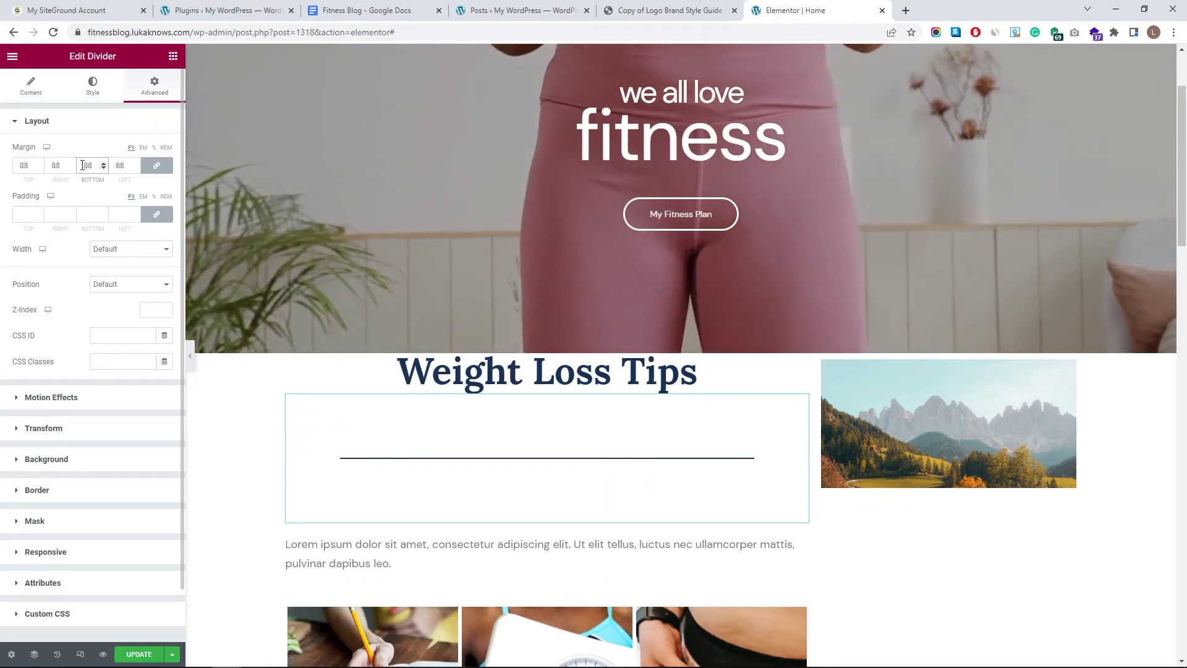
text(0)
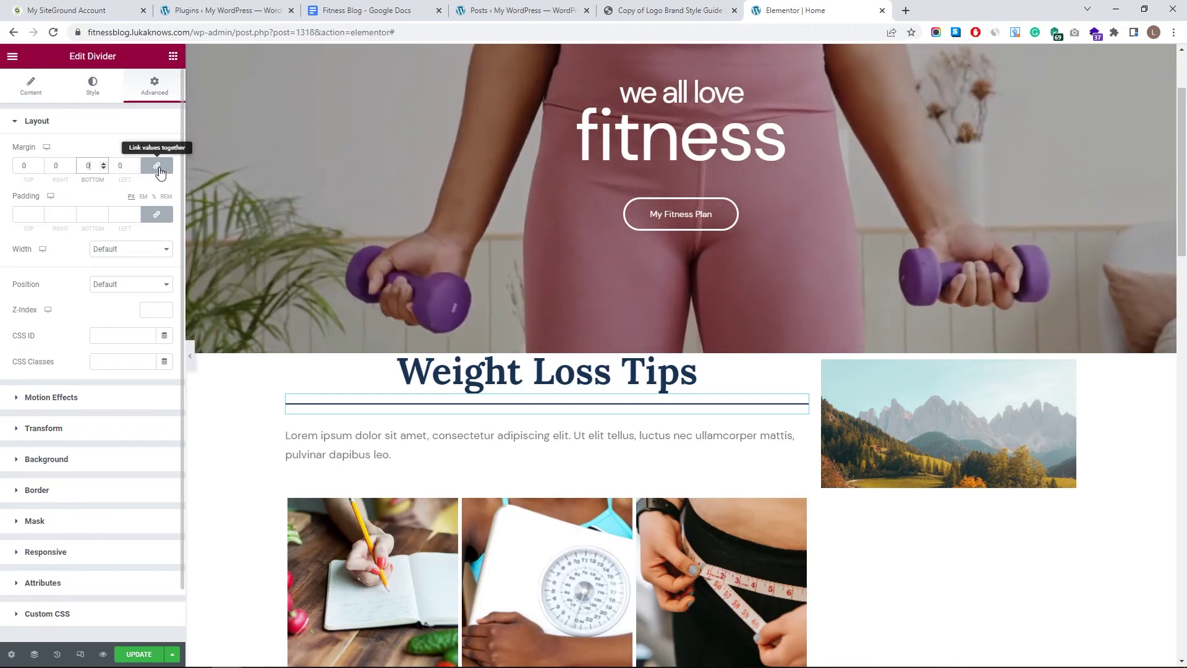
click(158, 168)
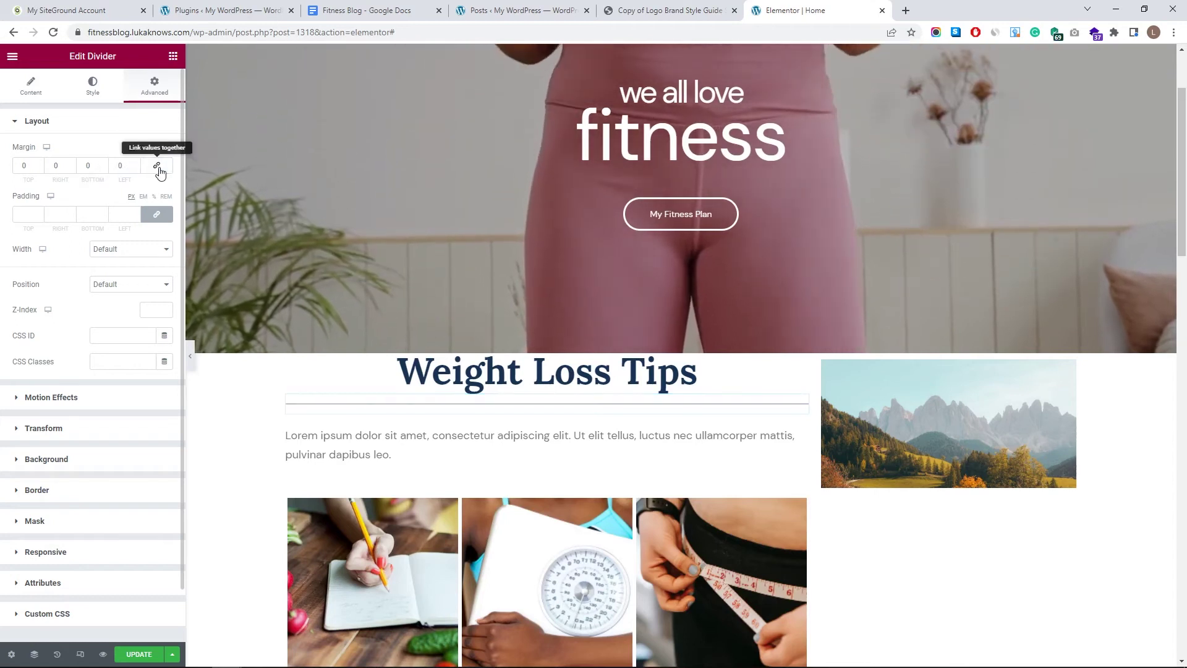
drag(39, 169, 39, 169)
click(40, 163)
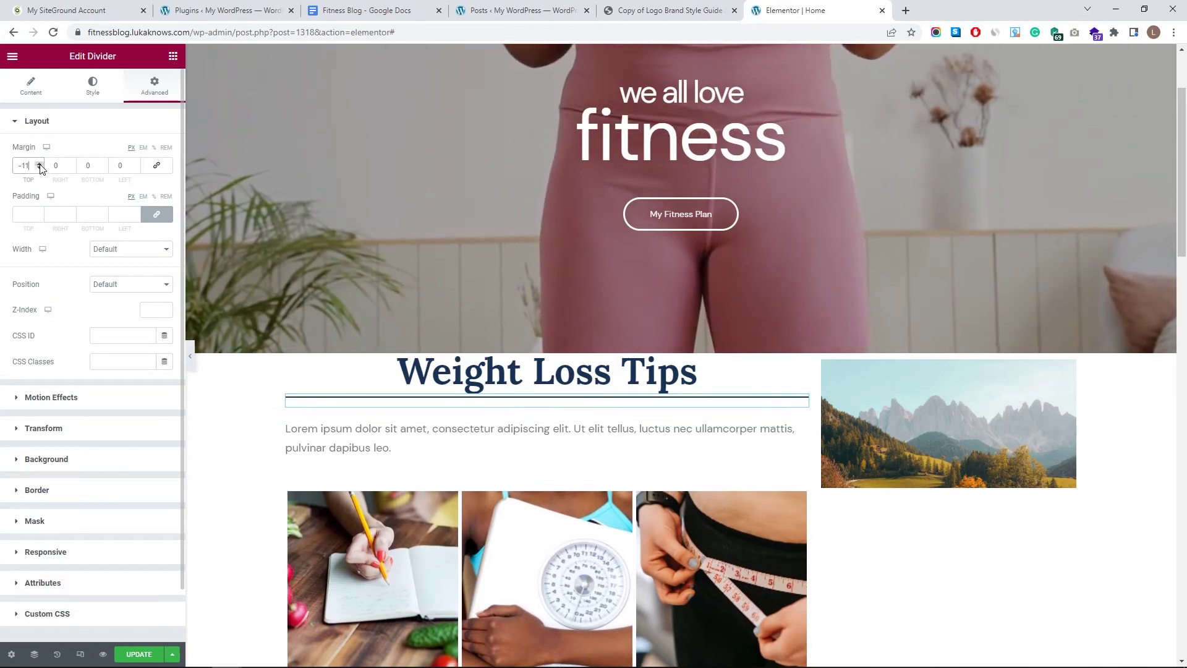
click(540, 443)
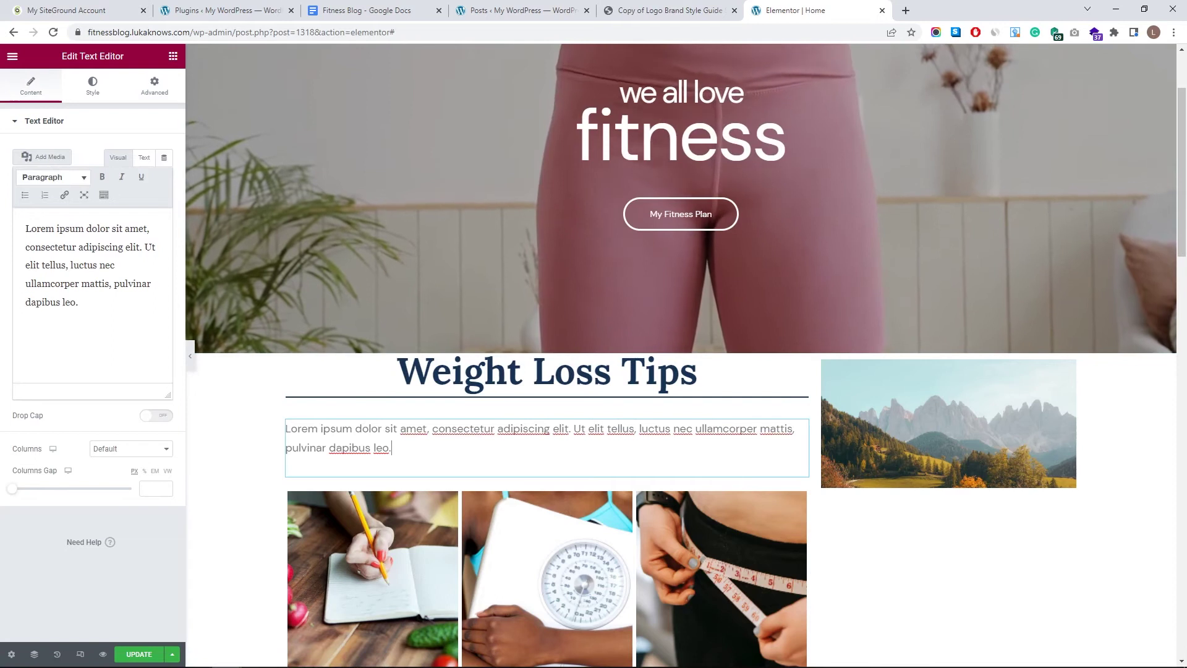
- Paste the weight-loss intro text and give it a global font, larger size and Secondary colour
triple_click(94, 278)
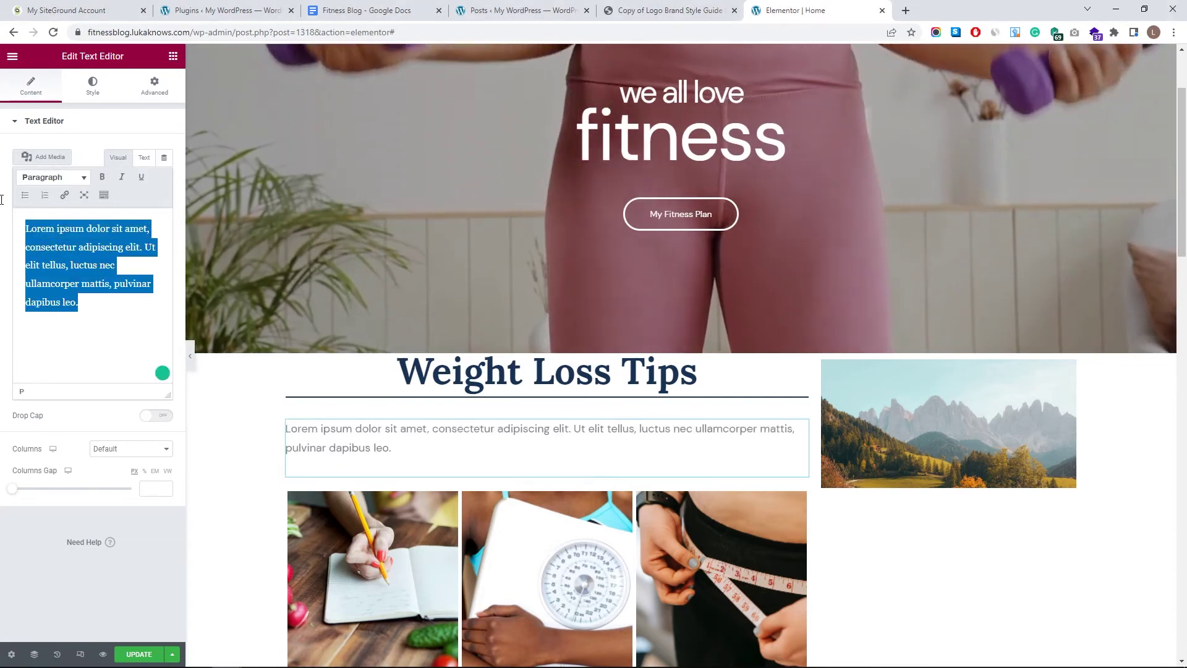
text(Learn from my mistakes, don’t waste time doing ineffective things, and start losing weight not only effectively but also in a fun way.)
scroll(517, 445, down, 2)
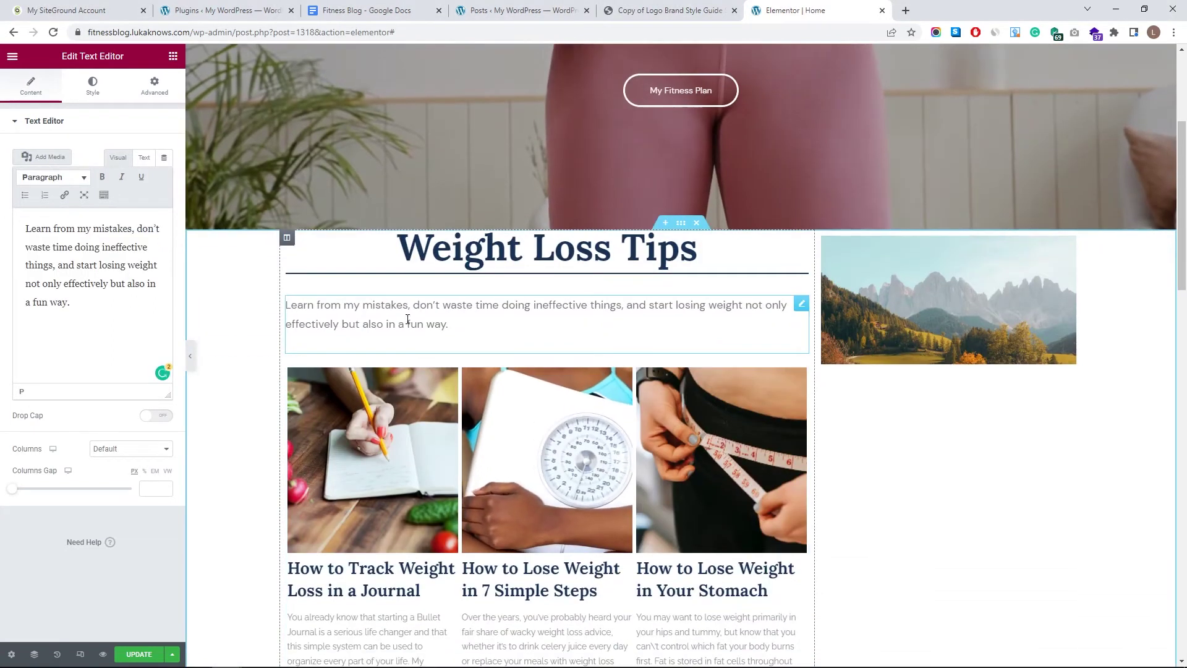
click(93, 85)
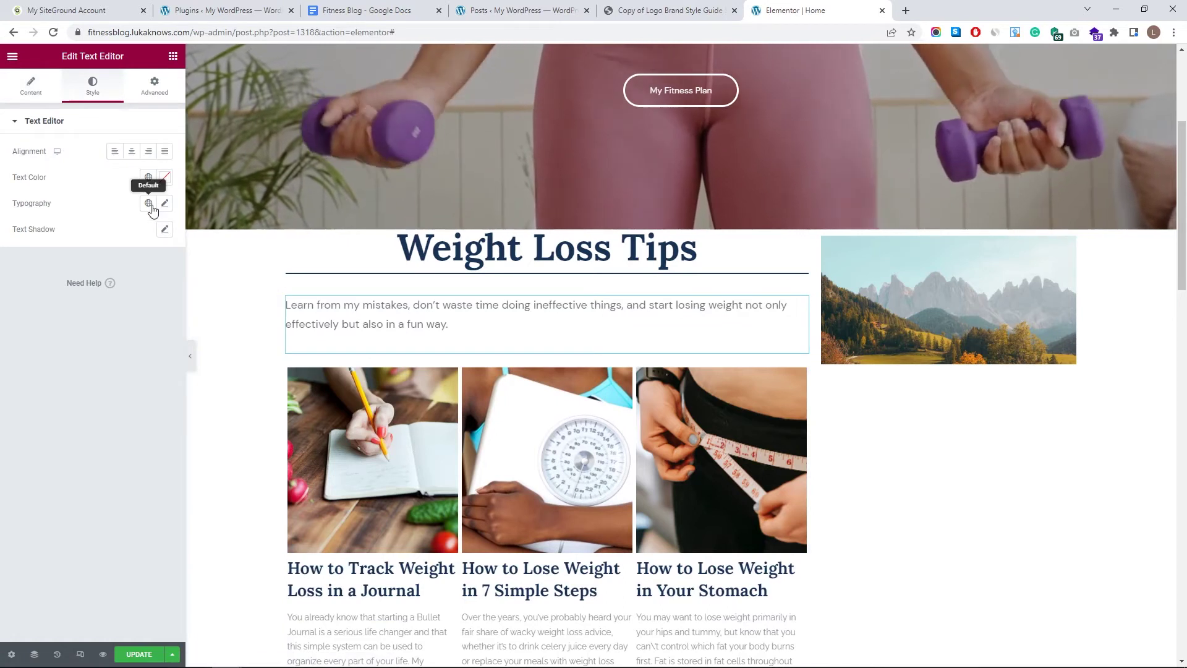
click(148, 203)
click(105, 364)
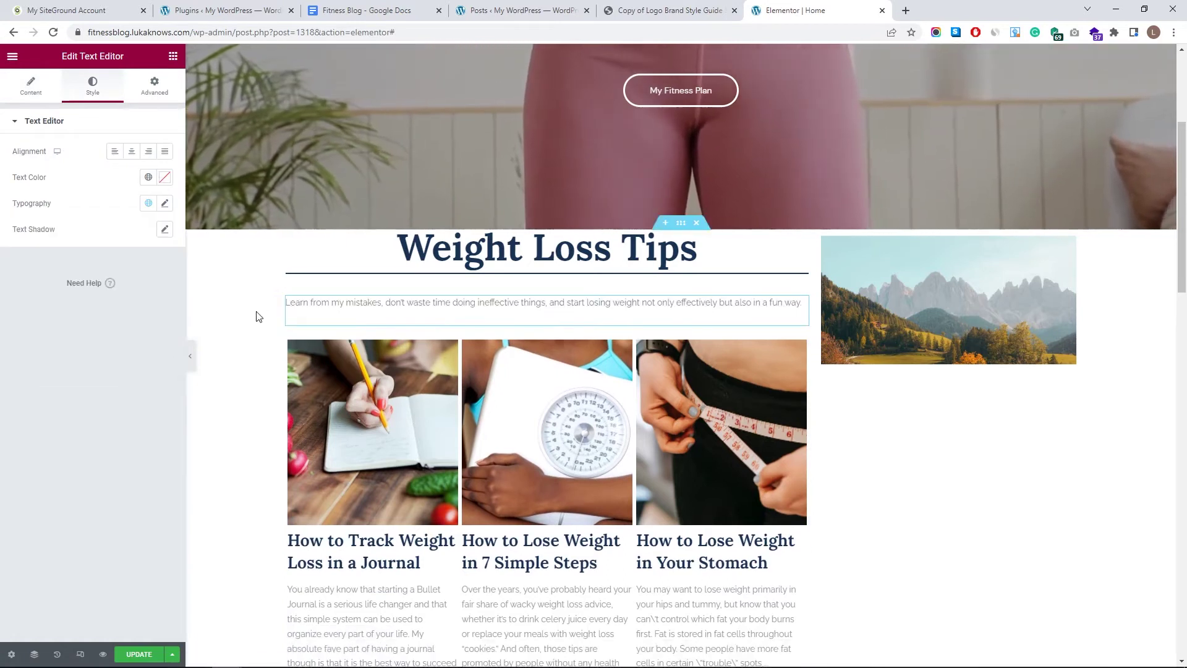
click(164, 204)
click(156, 300)
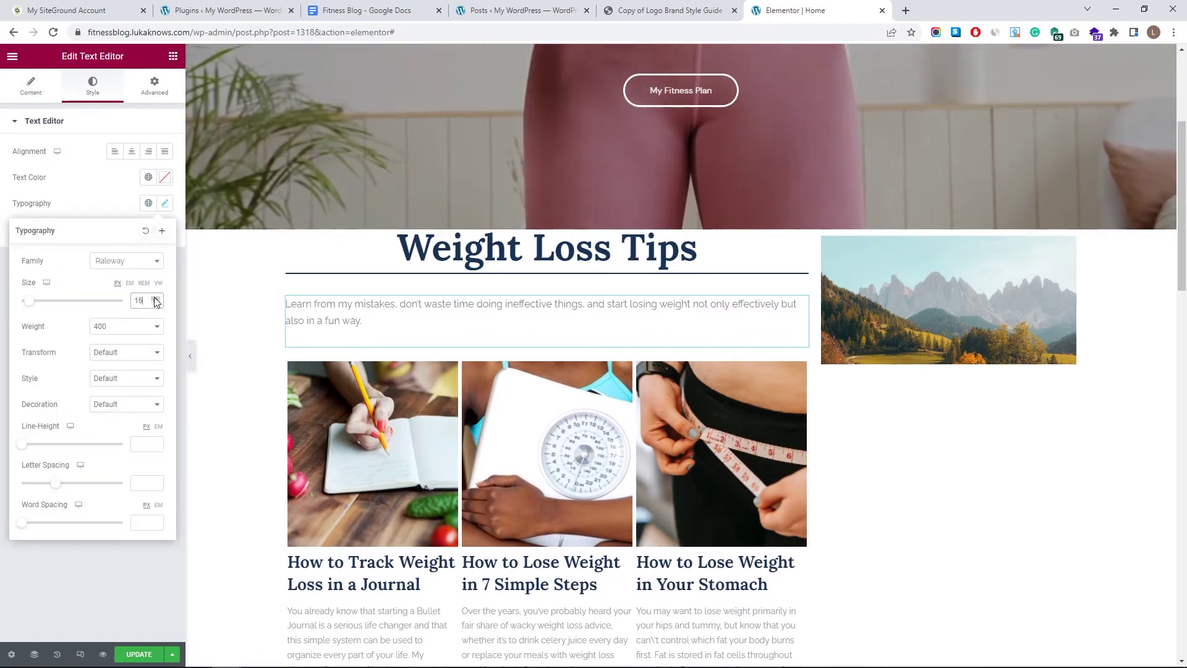
click(149, 177)
click(71, 256)
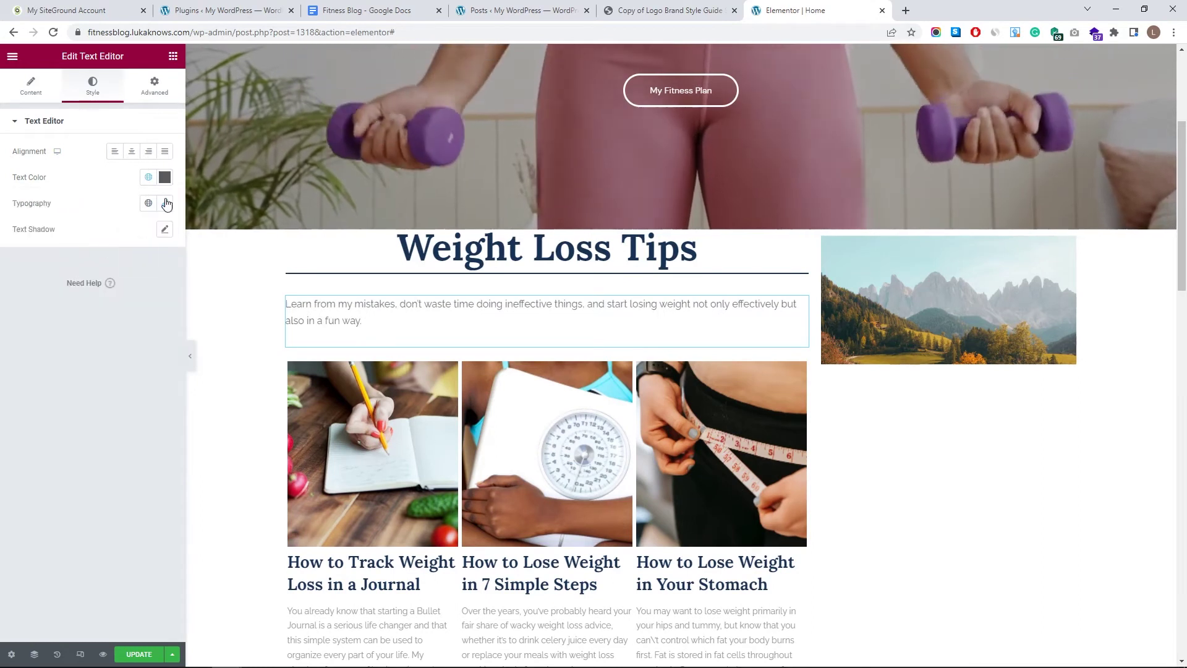
- Set the intro paragraph to weight 500 with line height 20
click(165, 178)
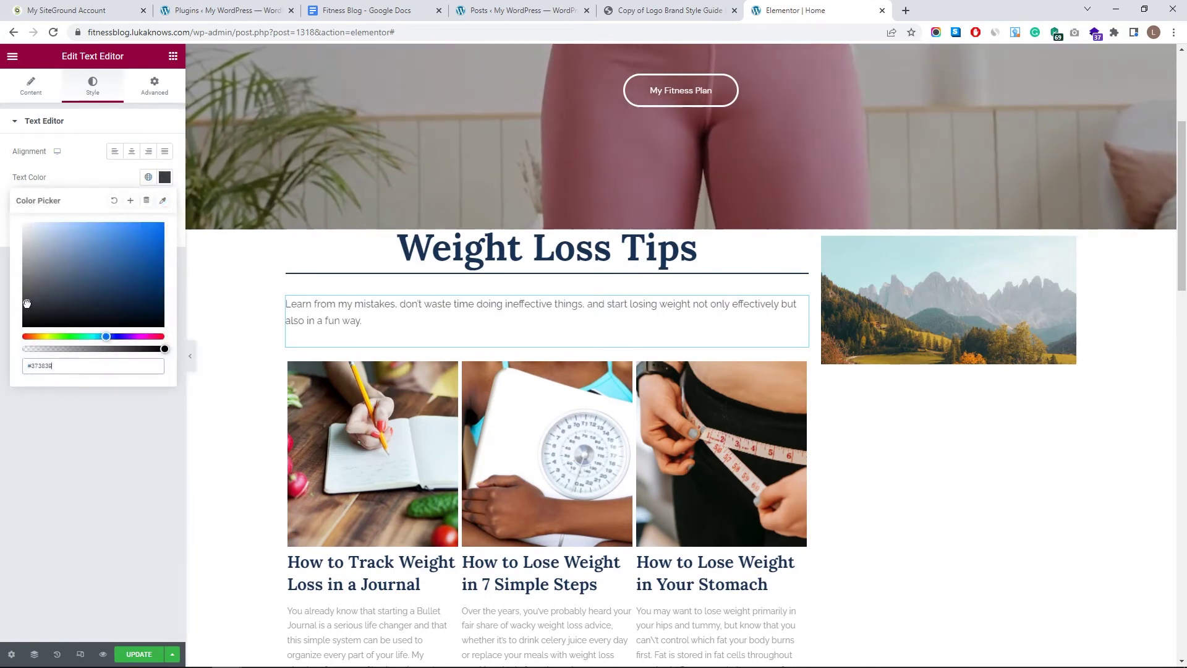
click(165, 204)
click(127, 326)
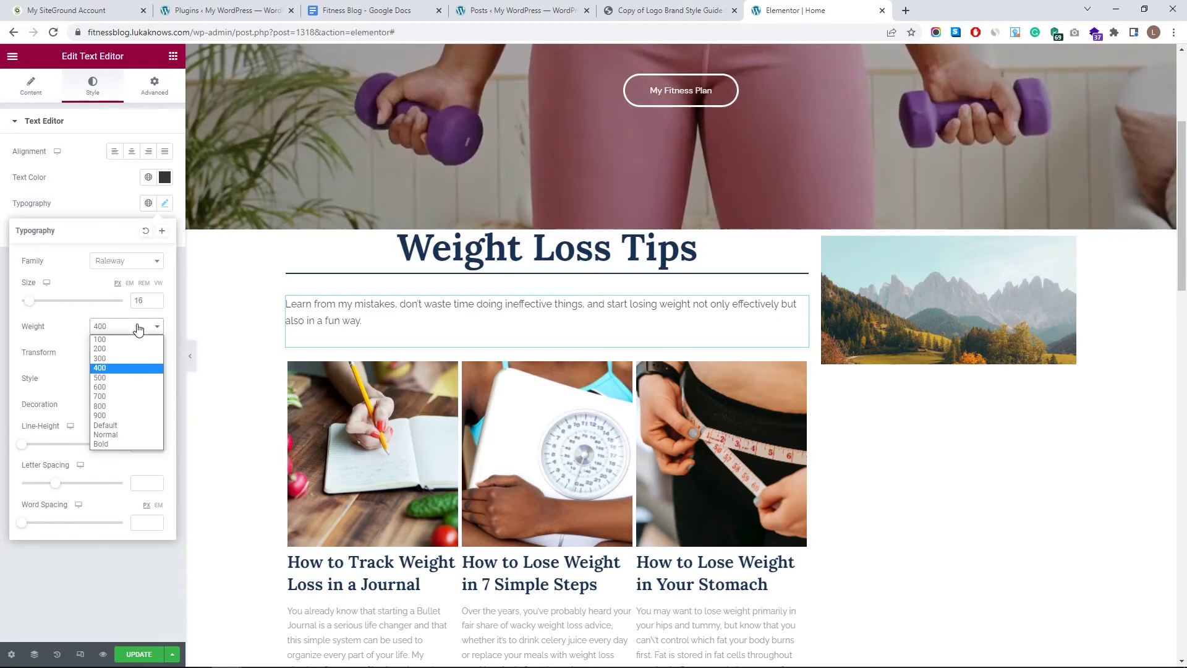
click(124, 387)
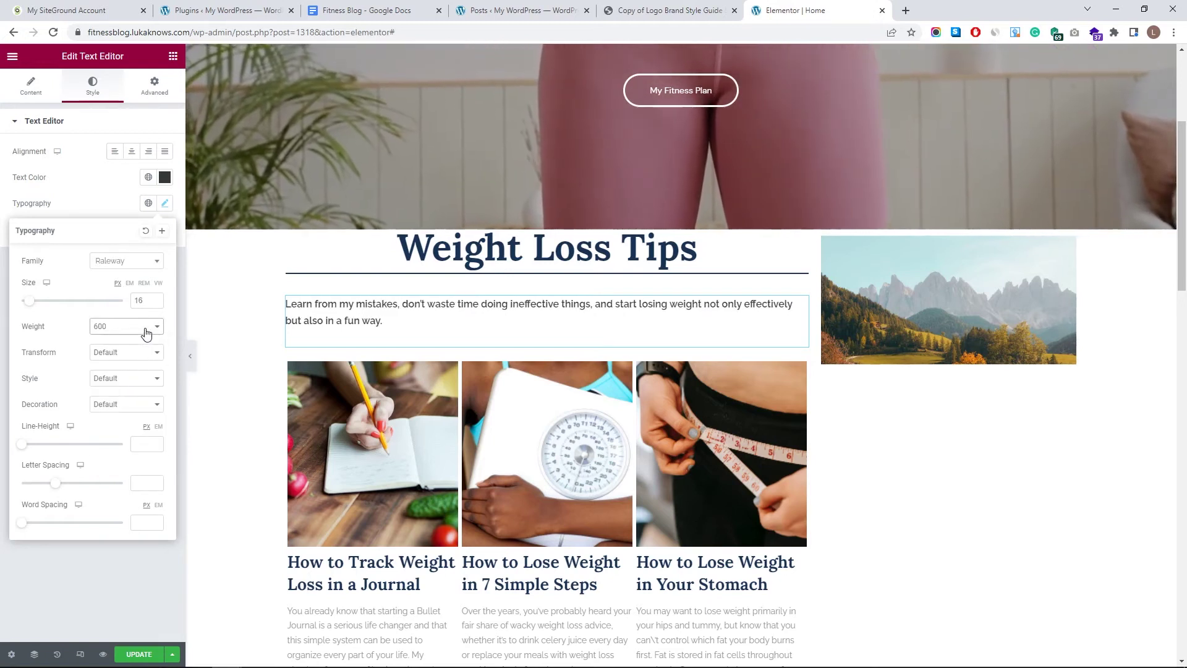
click(132, 378)
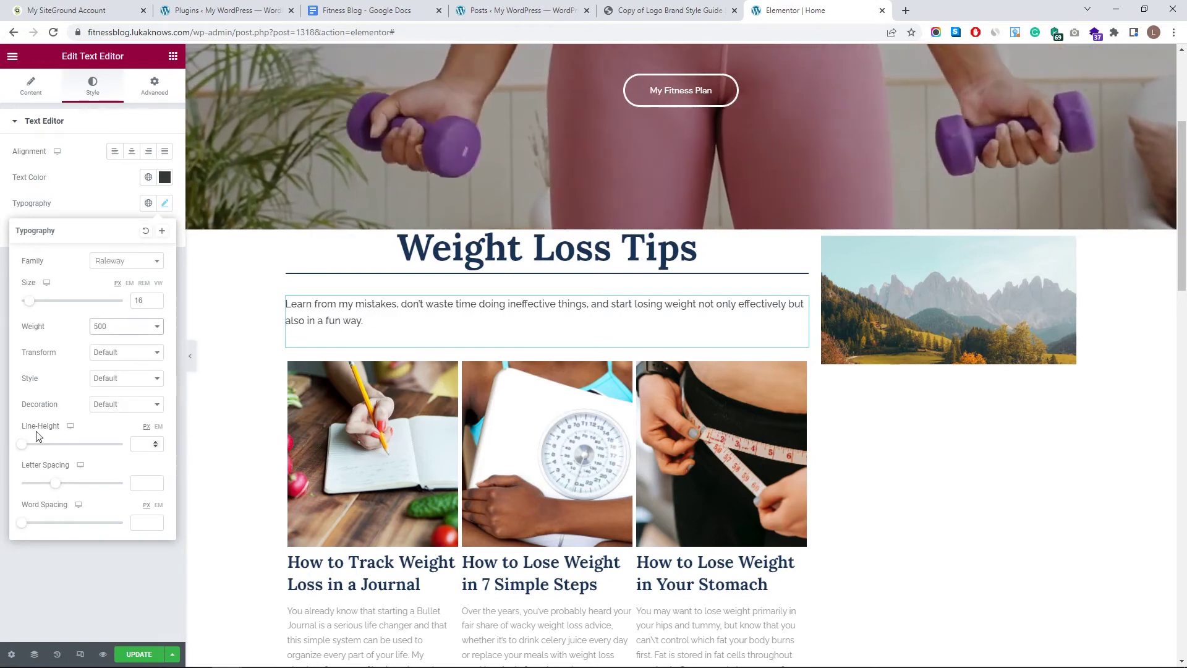
drag(24, 445, 45, 445)
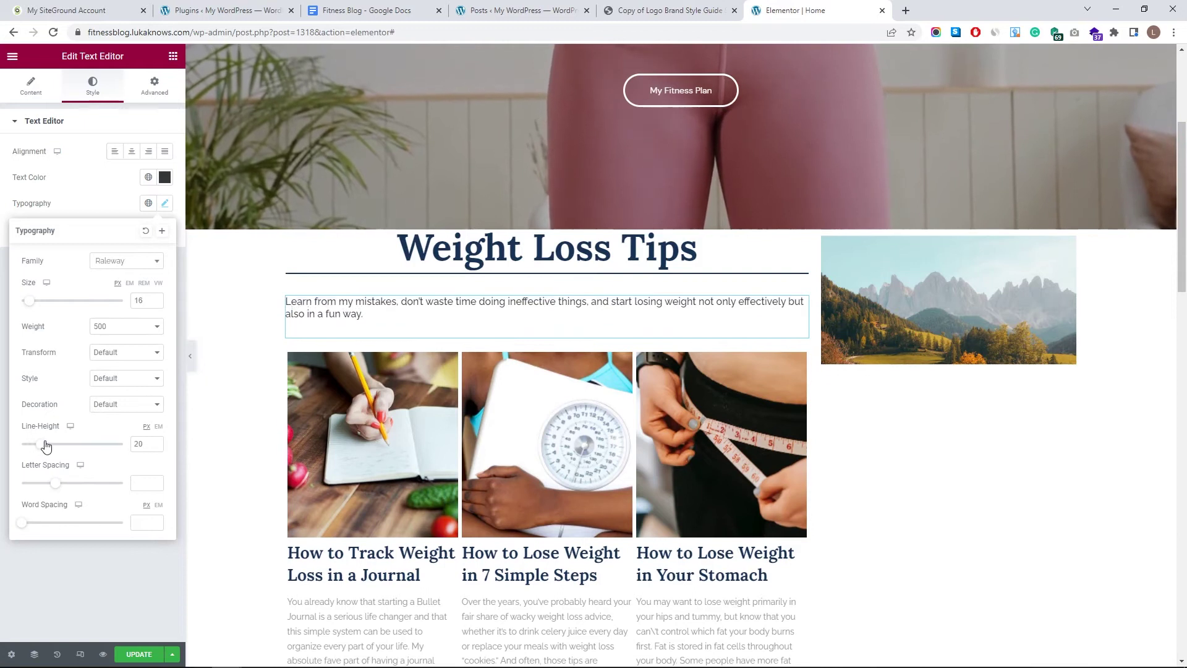
- Unlink the paragraph's margins and set its top margin to -27
click(164, 203)
click(155, 86)
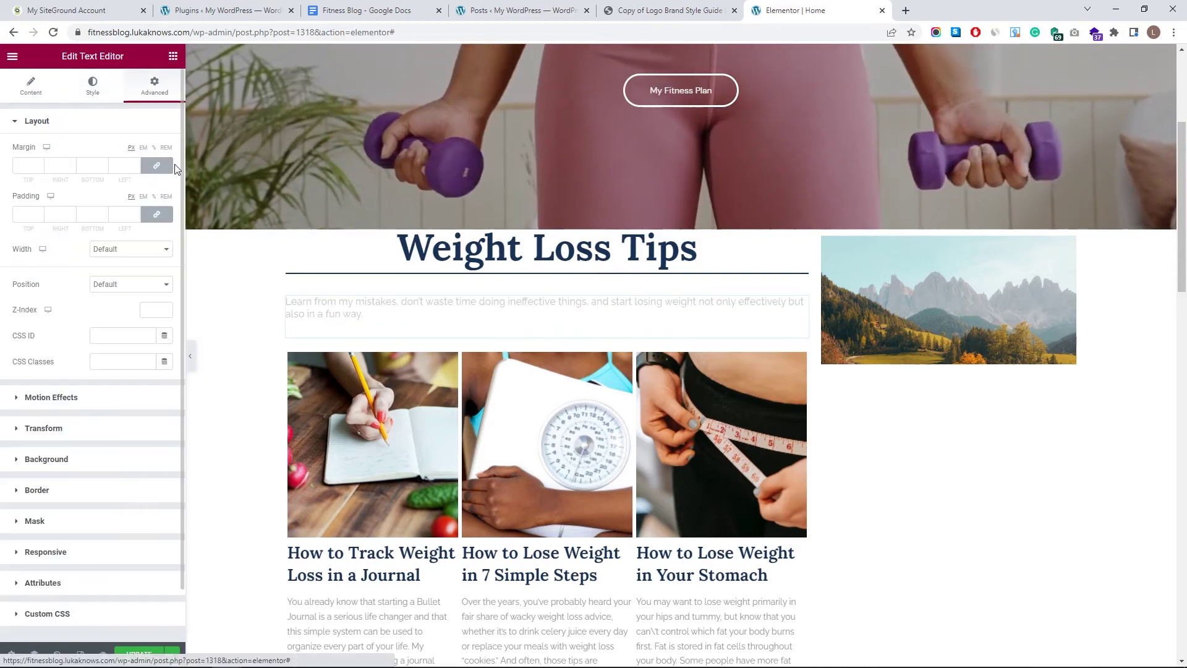
click(157, 165)
drag(39, 168, 38, 168)
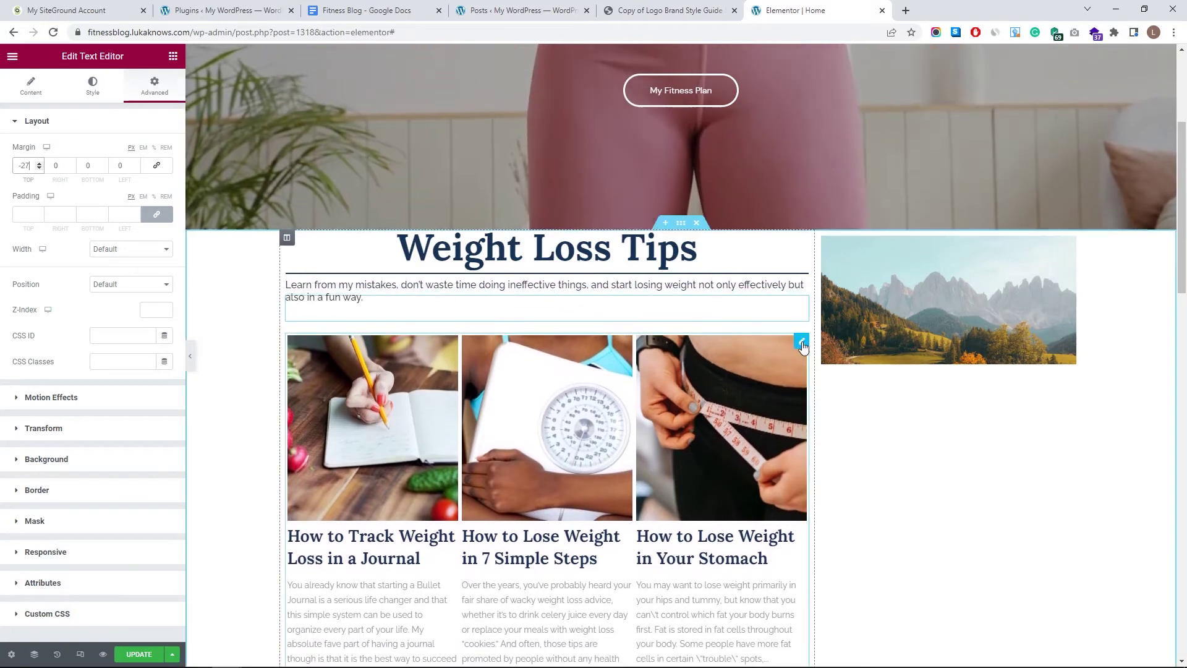
click(383, 371)
click(155, 85)
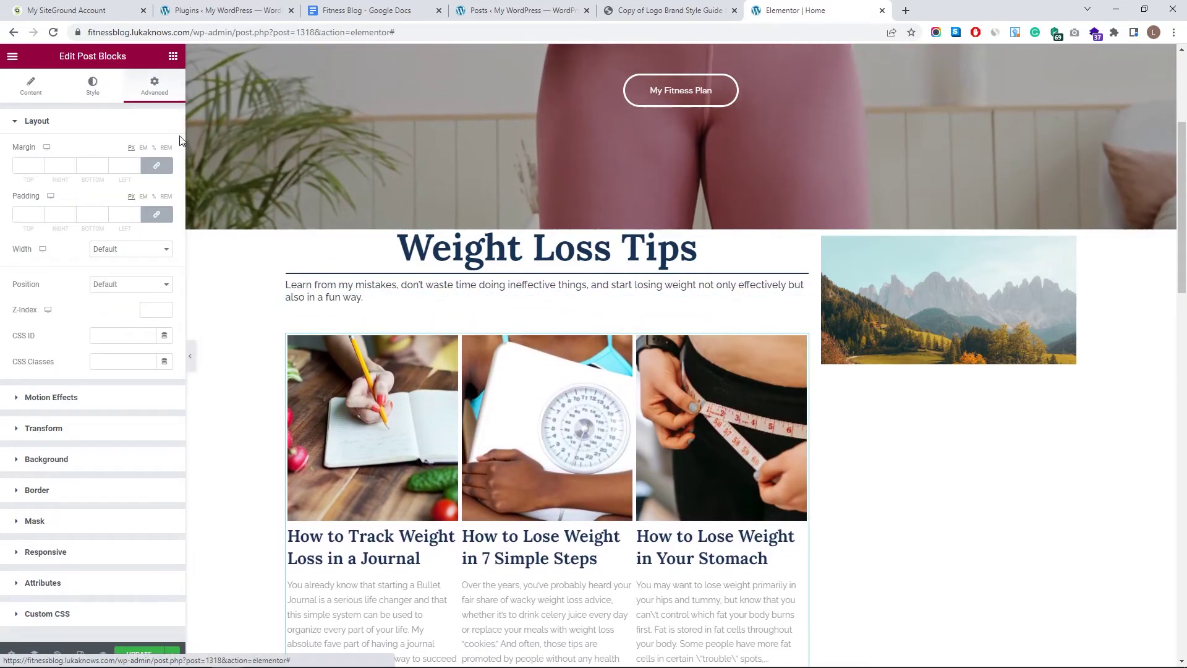
- Set the post grid's top margin to -38, update the page and check the live preview
click(157, 165)
drag(39, 168, 41, 168)
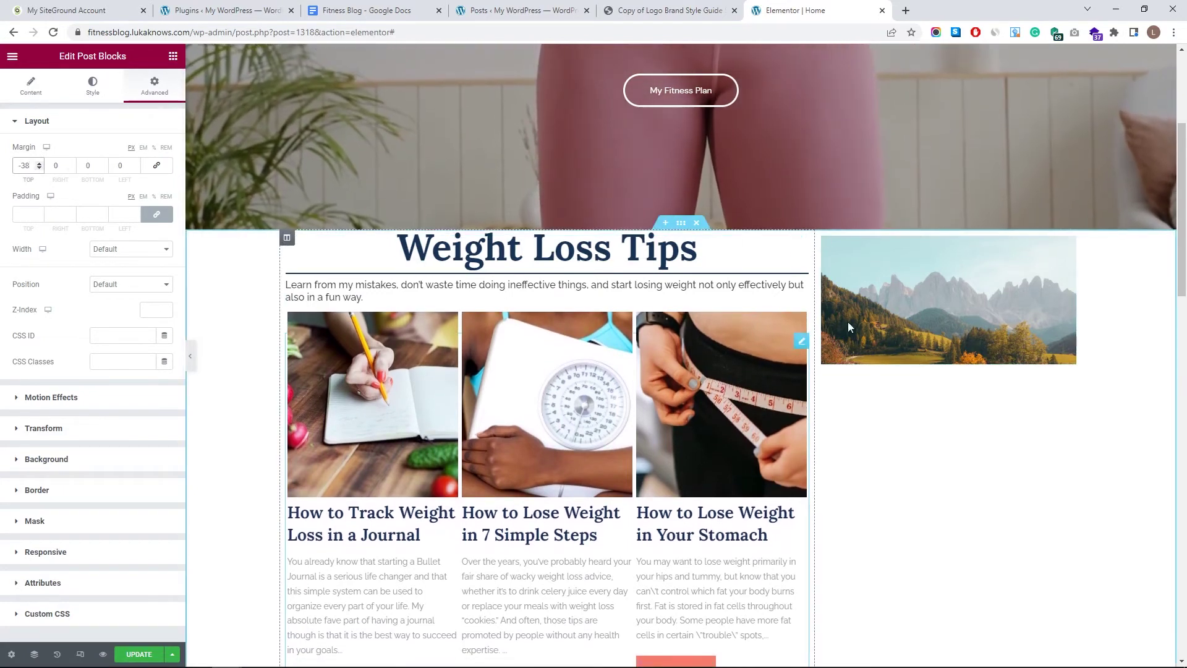
click(139, 654)
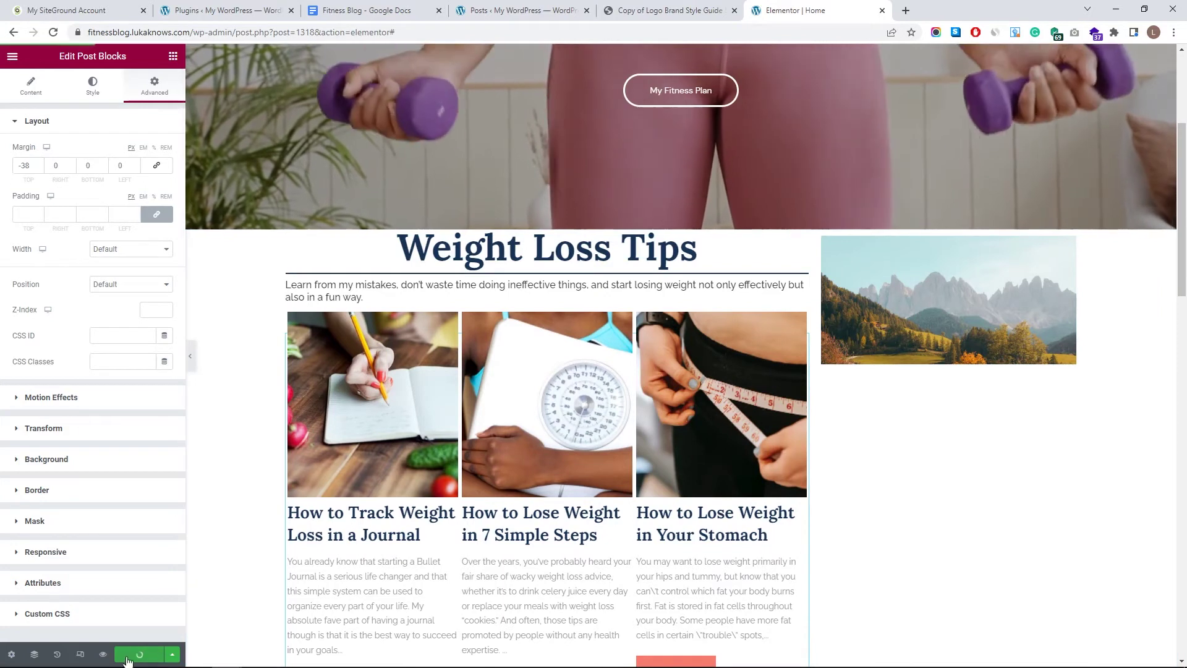
click(103, 654)
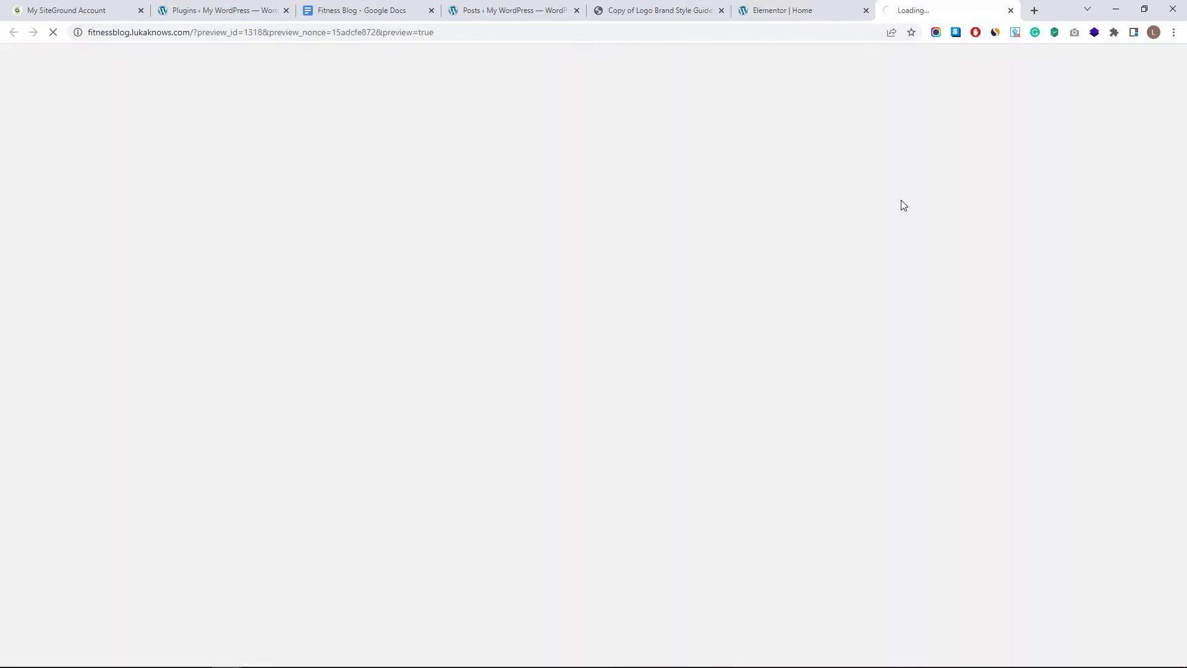
scroll(755, 196, down, 5)
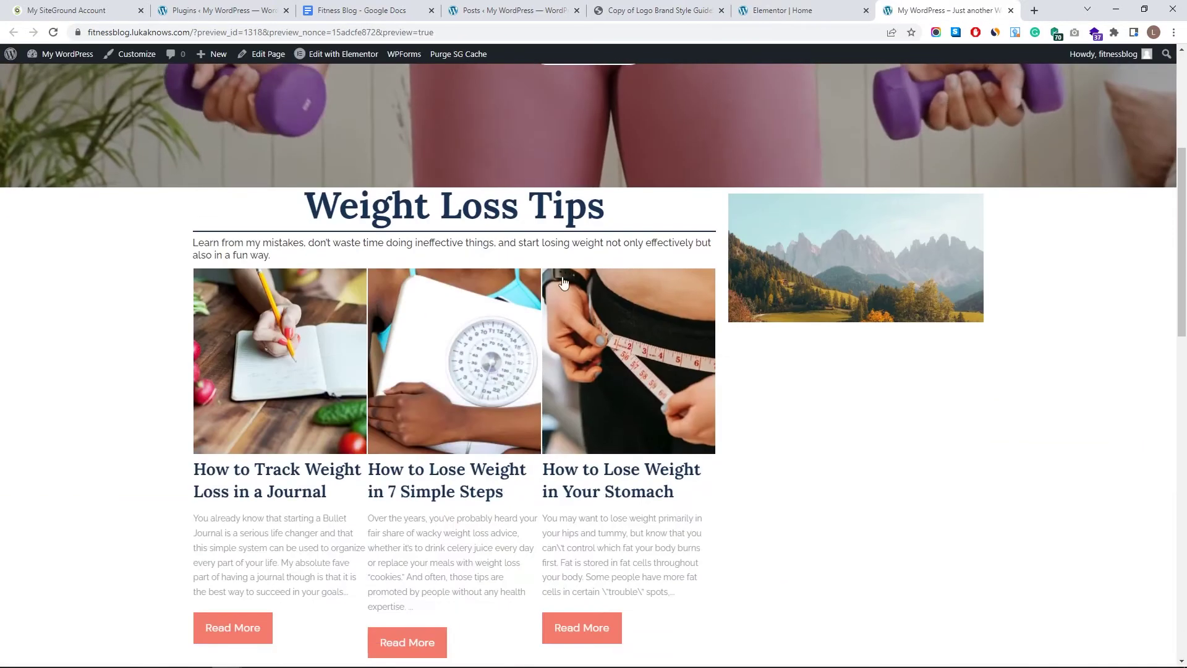
scroll(493, 182, up, 2)
key(ctrl+shift+Tab)
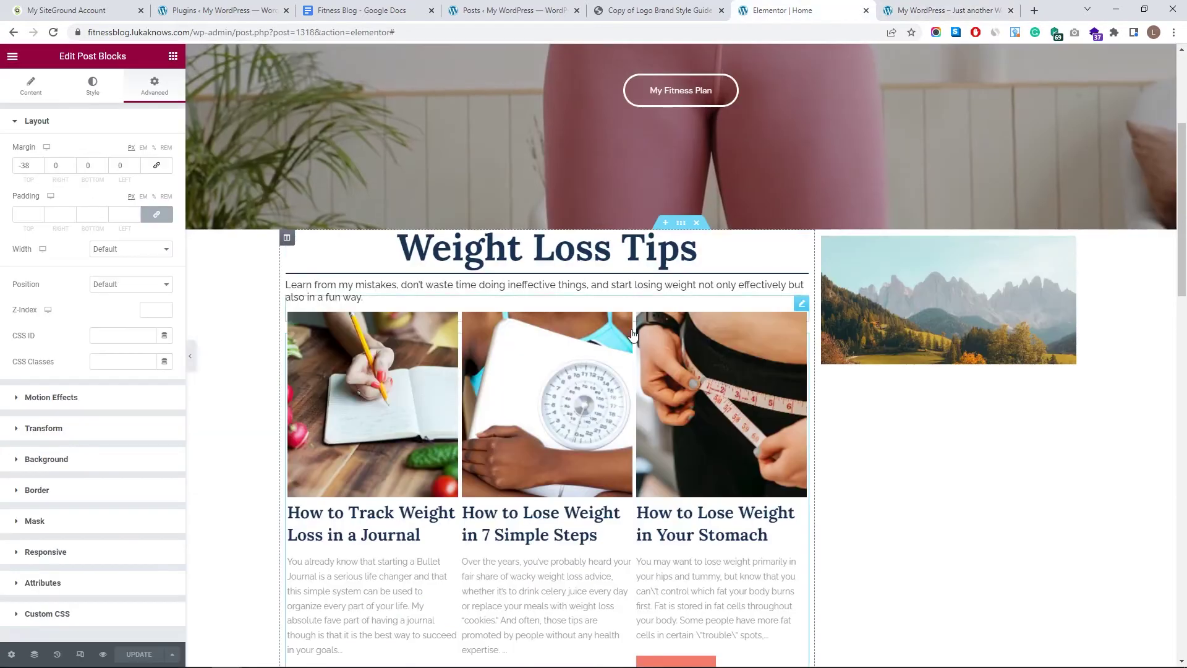
- Try a top margin on the Weight Loss Tips section, then reset it to 0
click(680, 225)
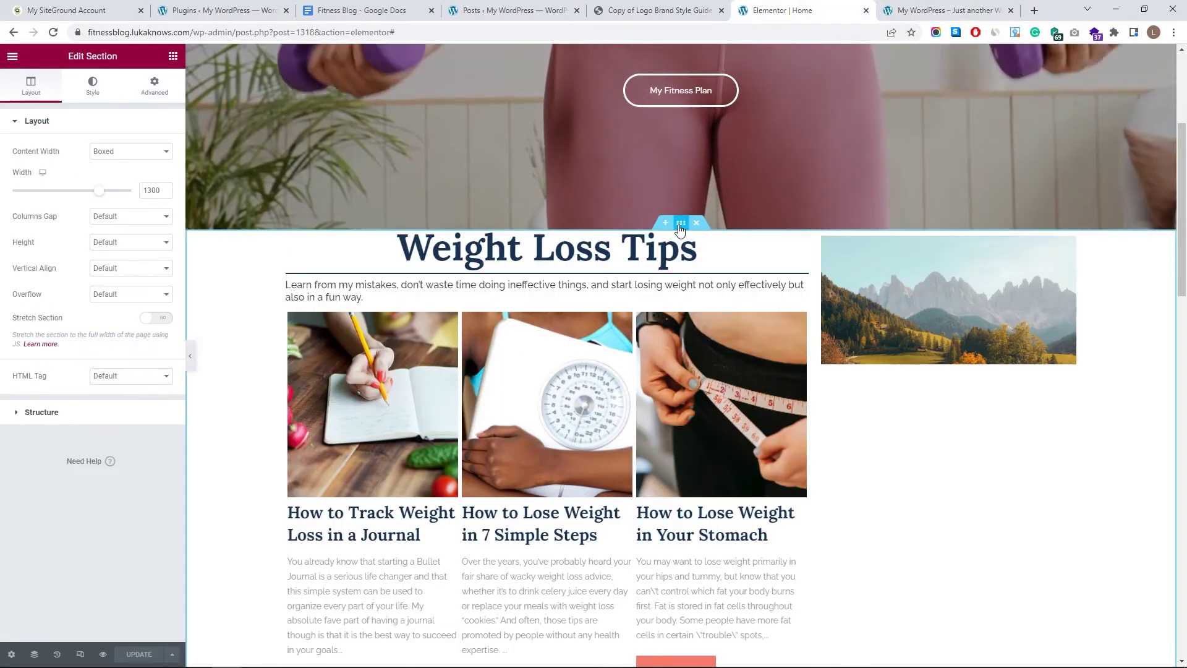
click(157, 90)
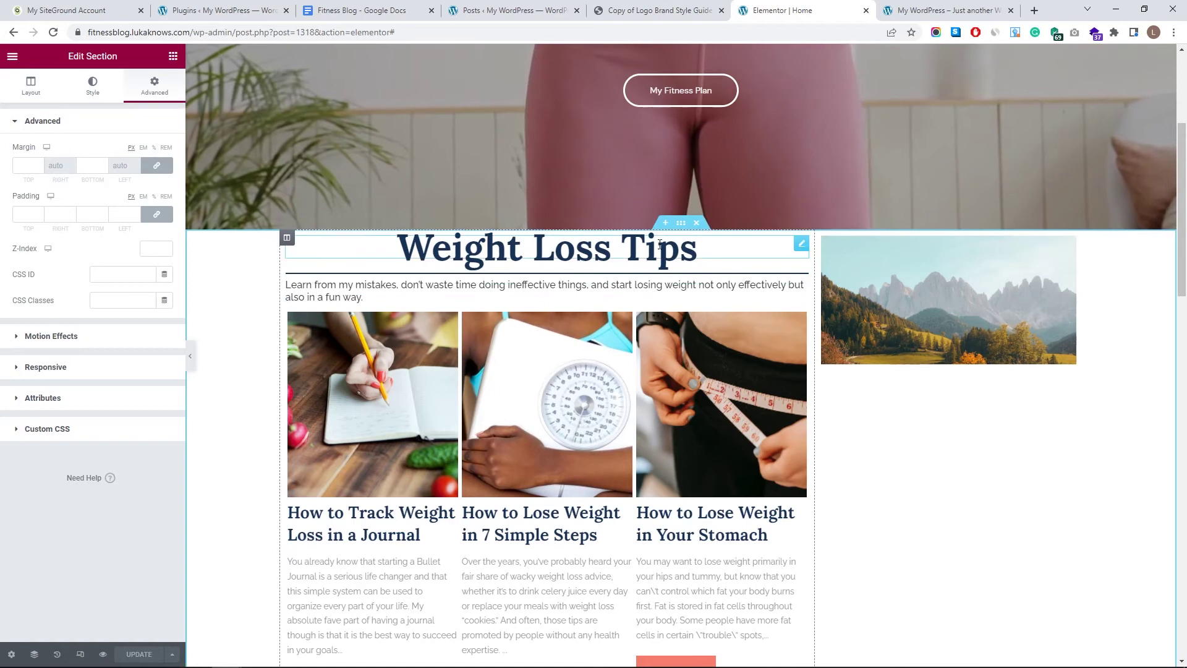
click(156, 165)
click(39, 167)
drag(39, 167, 41, 169)
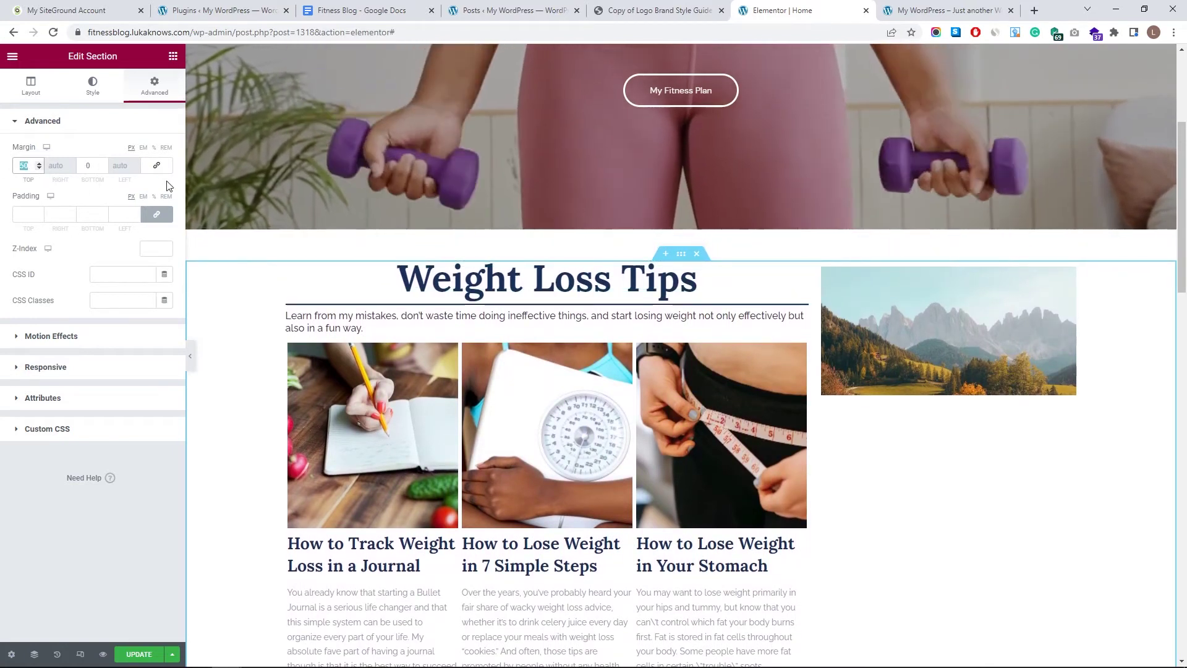
key(BackSpace)
key(BackSpace)
text(0)
- Try top margins of 20, 50 and 75 px on the Weight Loss Tips heading
click(464, 248)
click(155, 86)
click(37, 165)
text(20)
drag(40, 168, 38, 167)
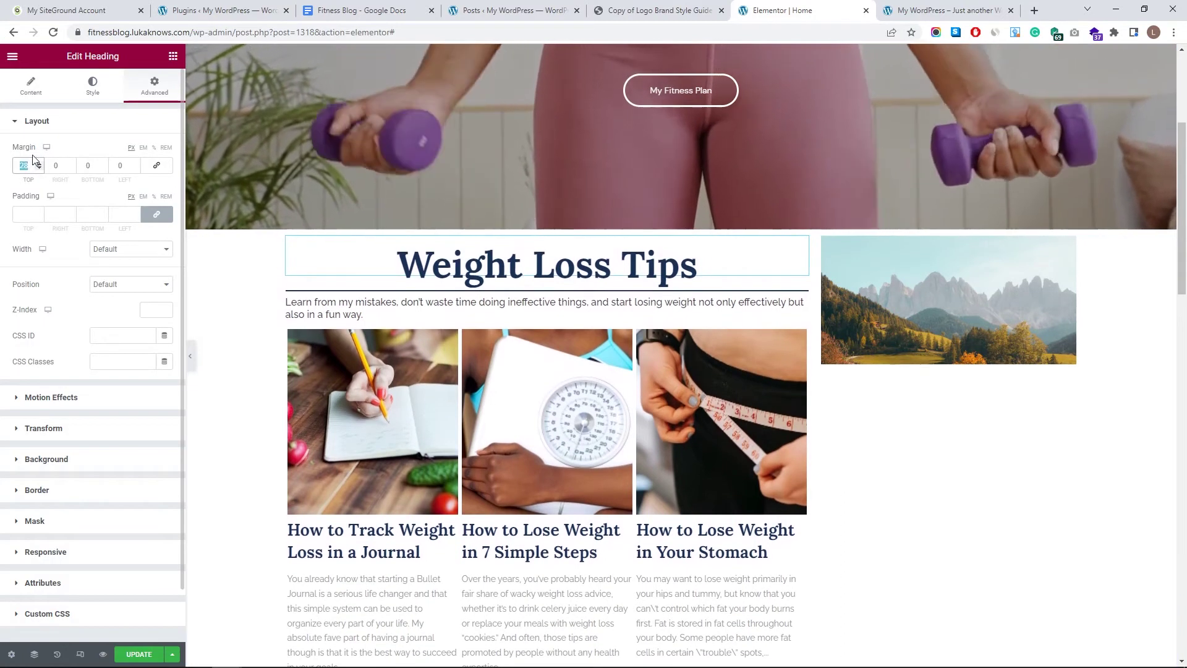
text(50)
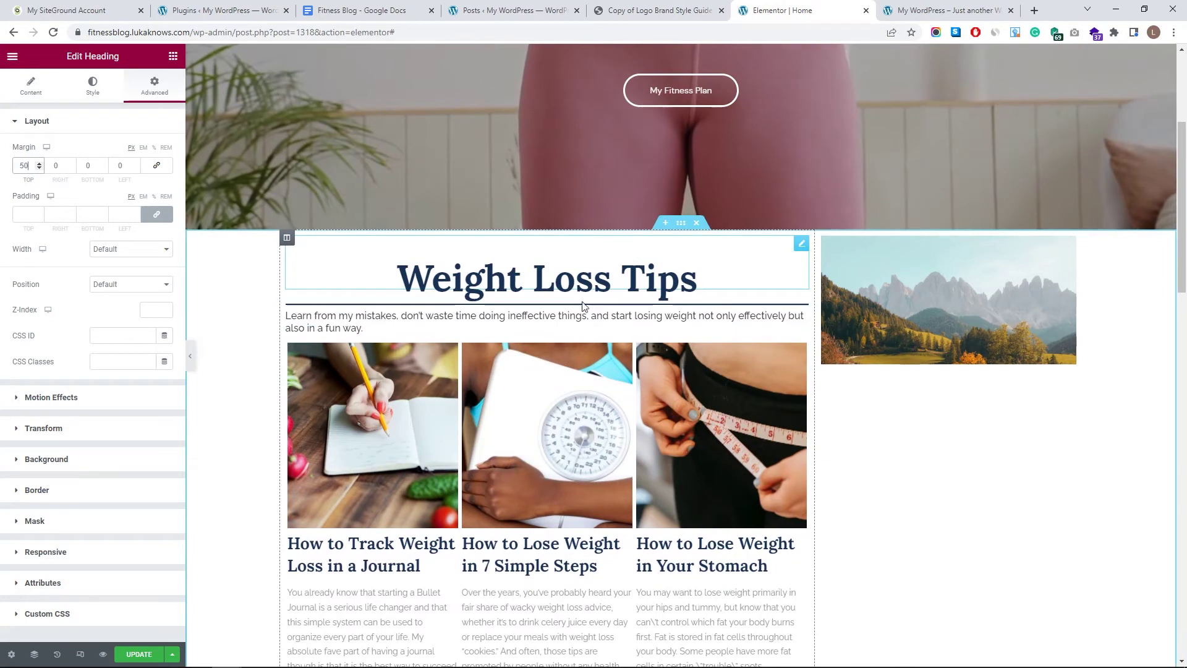
double_click(21, 167)
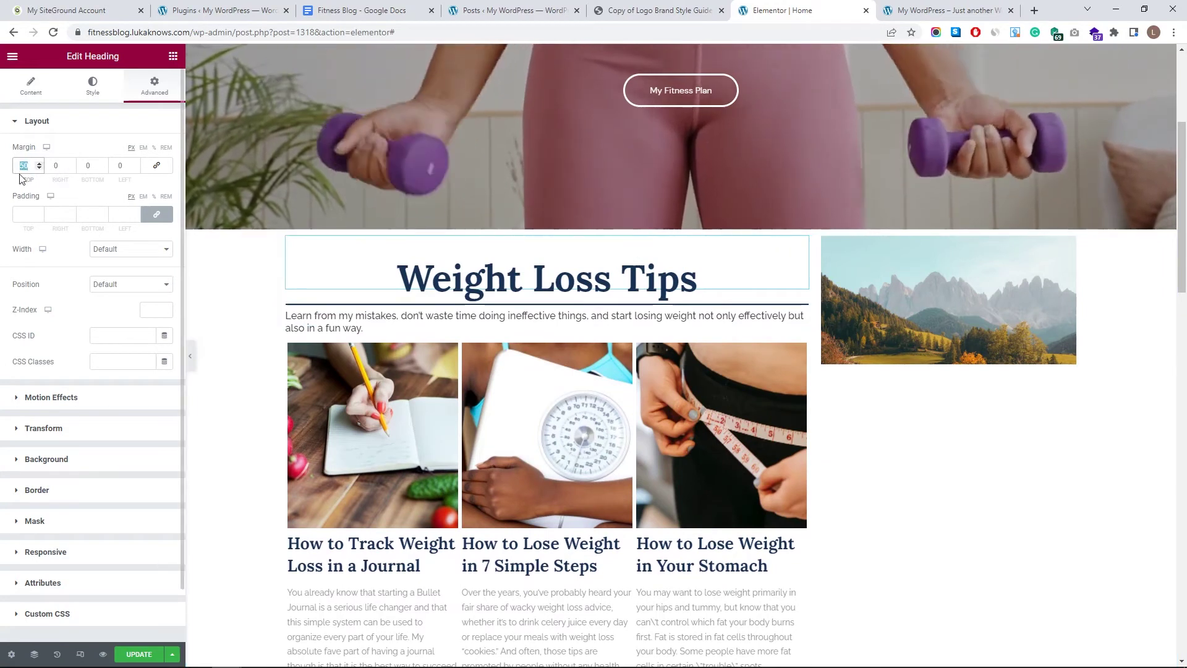
text(75)
- Settle the Weight Loss Tips heading's top margin at 65 px
scroll(628, 282, down, 5)
scroll(636, 284, up, 3)
scroll(715, 276, up, 4)
key(BackSpace)
key(BackSpace)
text(65)
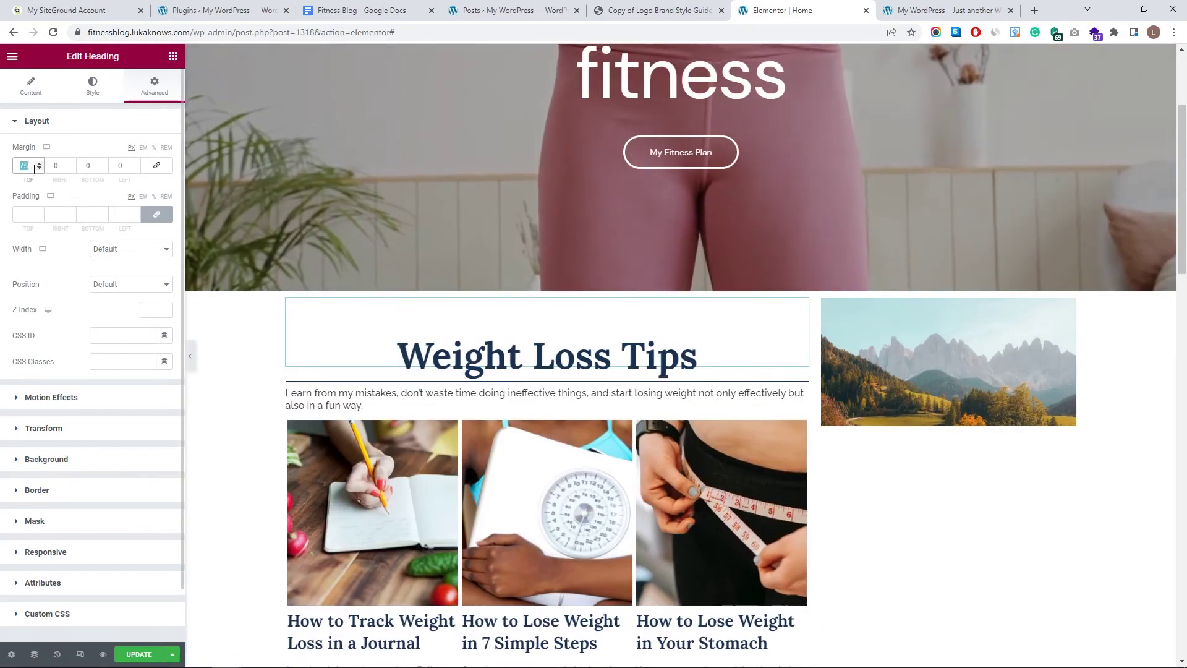
scroll(664, 328, down, 4)
scroll(667, 311, down, 1)
scroll(685, 307, up, 1)
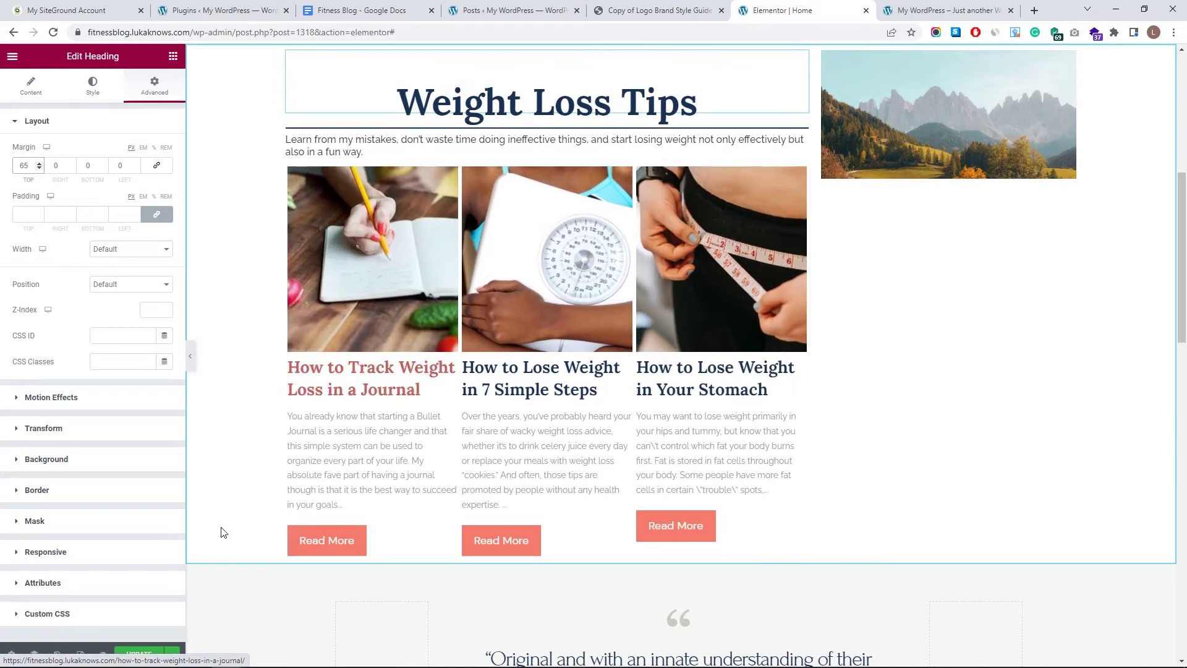
click(34, 654)
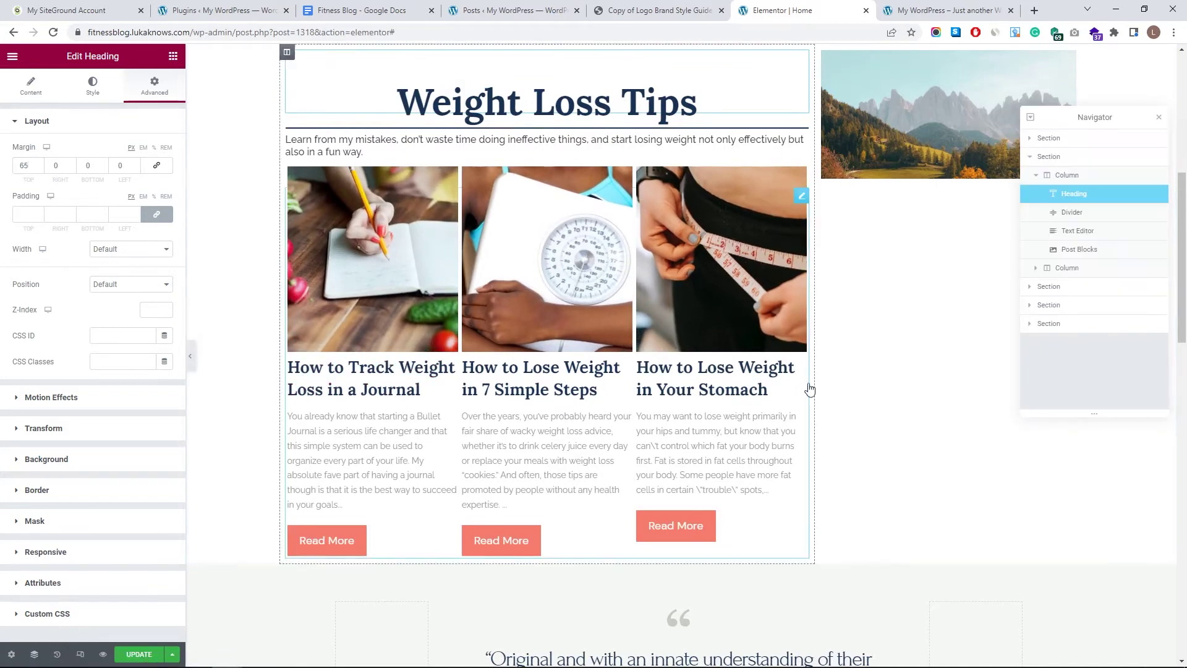
- Duplicate the Weight Loss Tips heading, divider, intro paragraph and post grid
right_click(1079, 199)
click(1095, 224)
click(1066, 232)
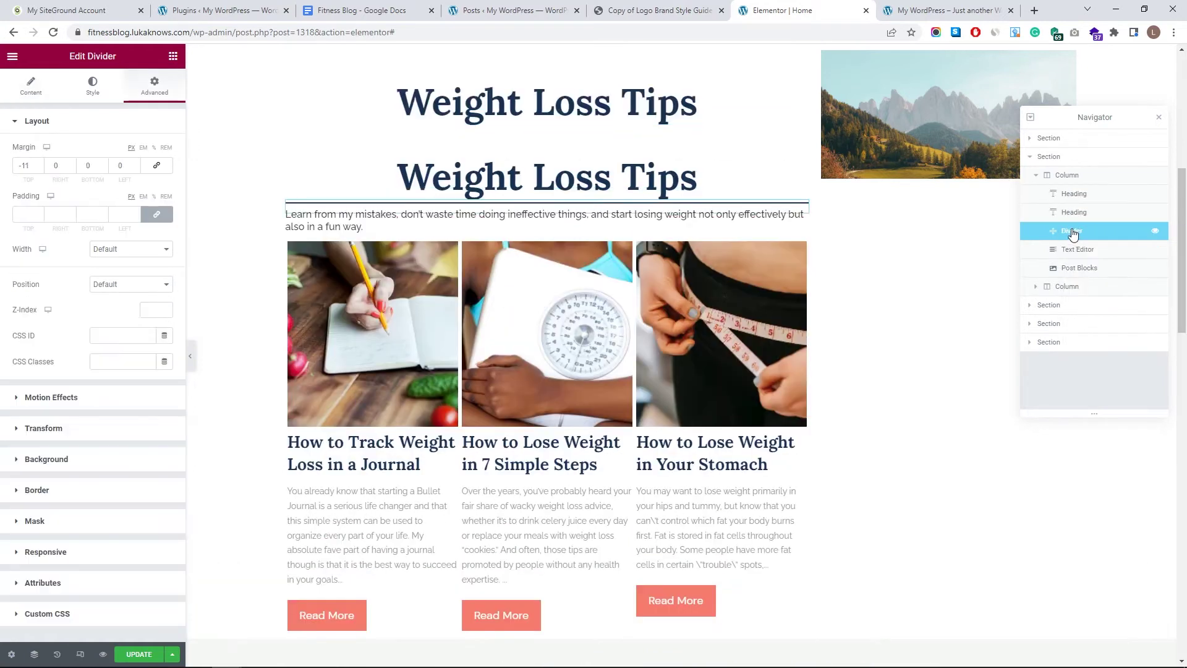
right_click(1074, 233)
click(1098, 259)
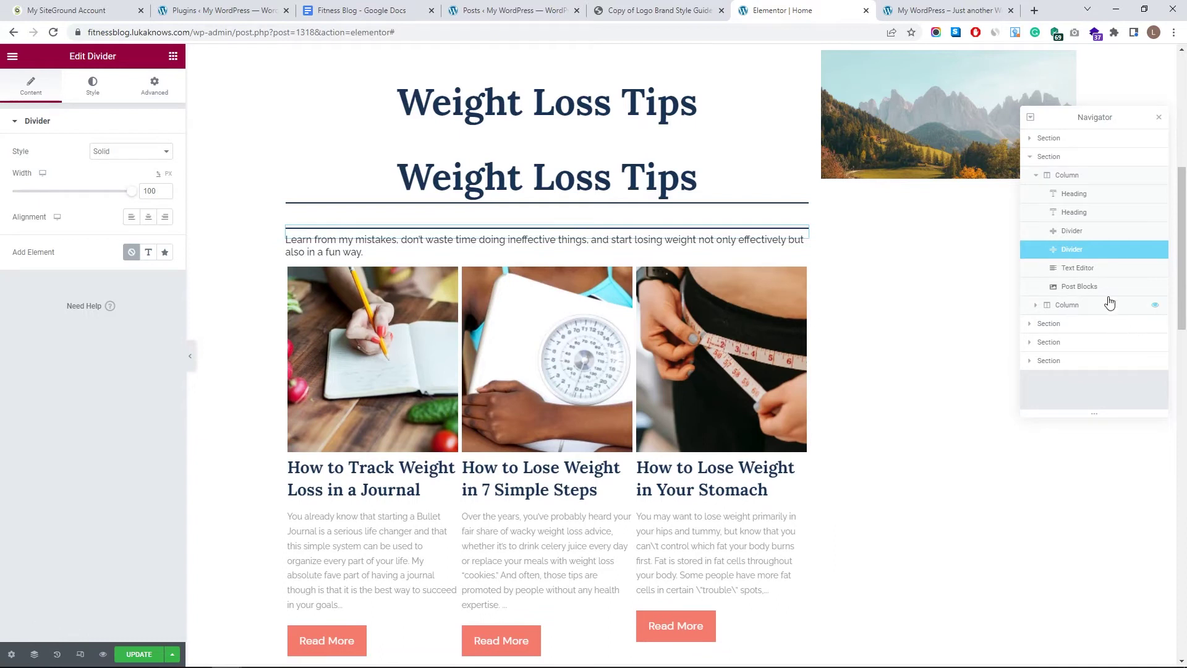
click(1095, 271)
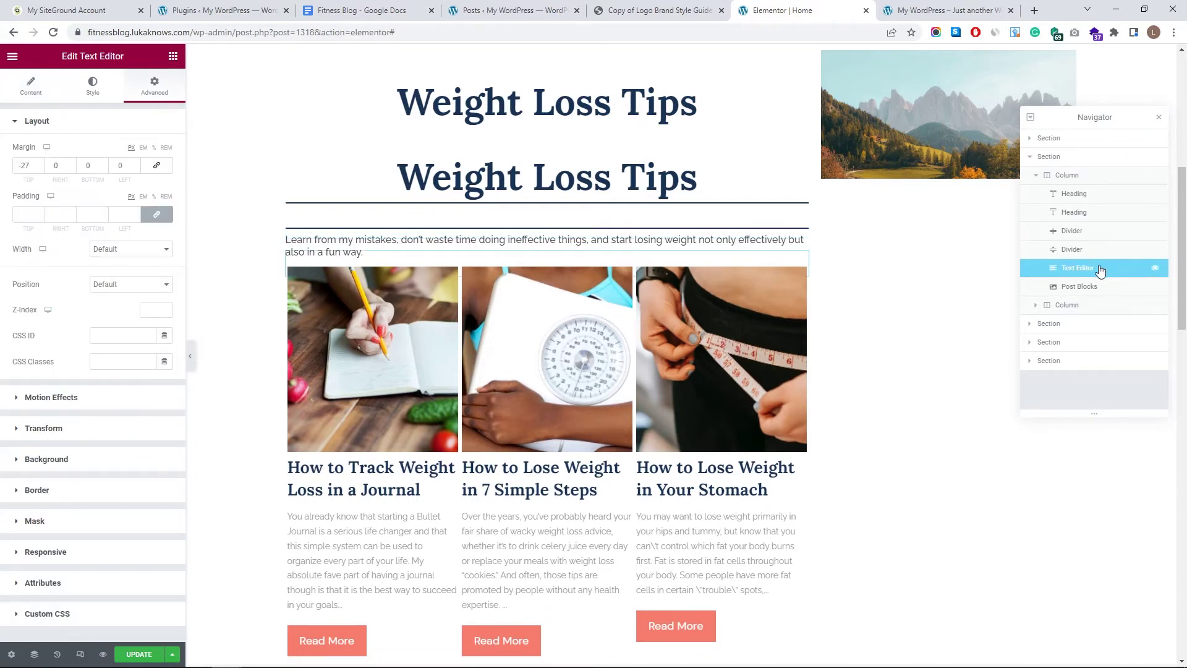
right_click(1099, 268)
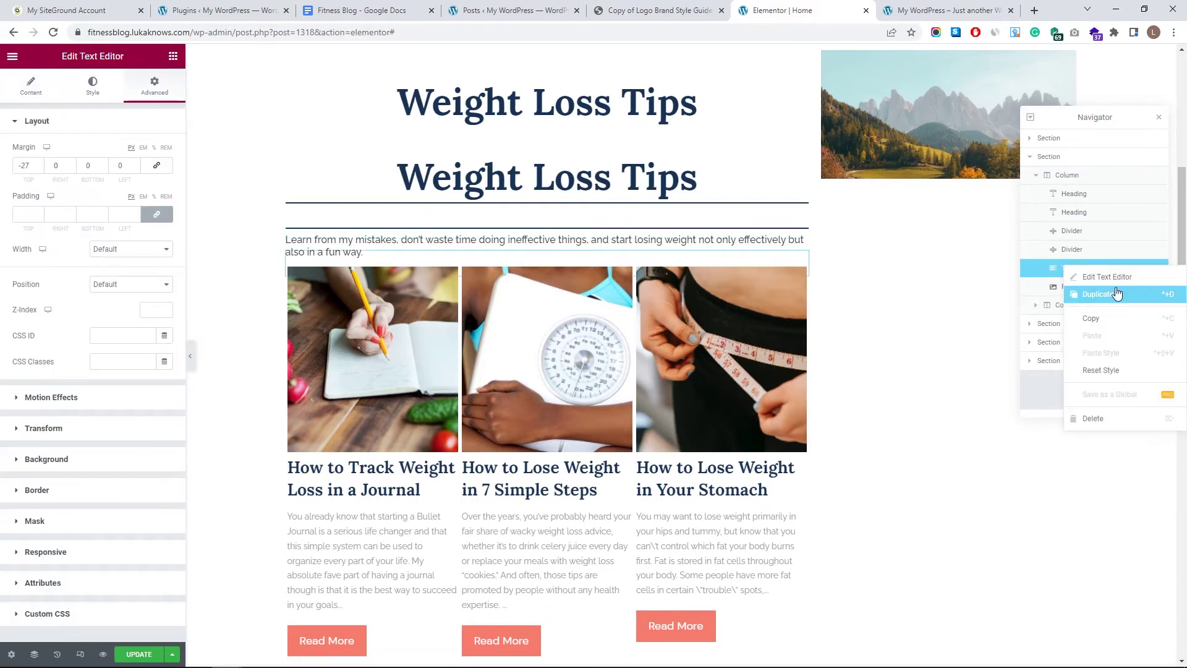
click(1117, 294)
click(1078, 306)
right_click(1078, 305)
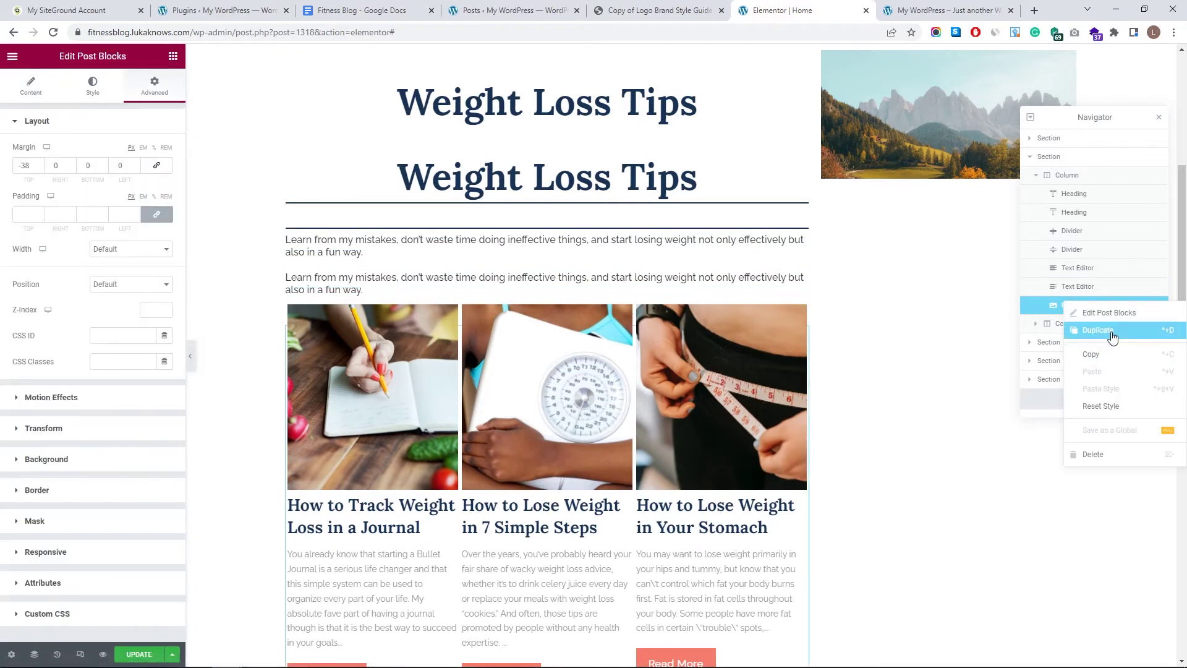
click(1111, 331)
- Move the copied heading, divider and paragraph below the post grids
drag(1074, 213, 1084, 324)
drag(1075, 231, 1070, 328)
click(1071, 327)
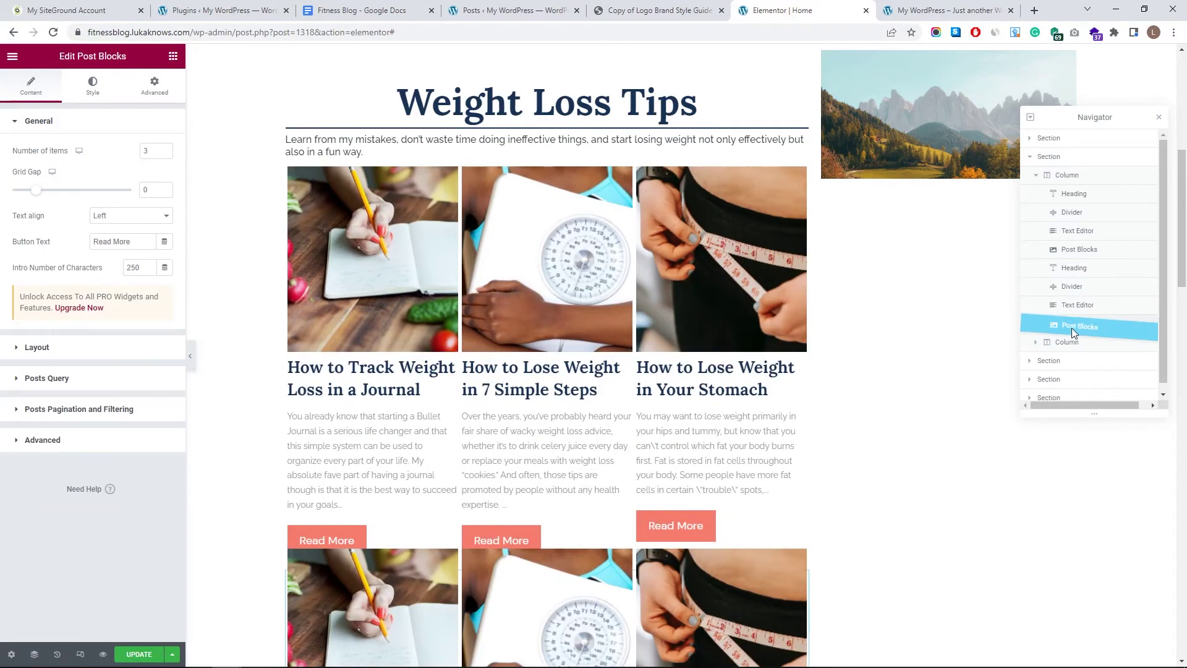
scroll(691, 384, up, 7)
scroll(631, 307, down, 11)
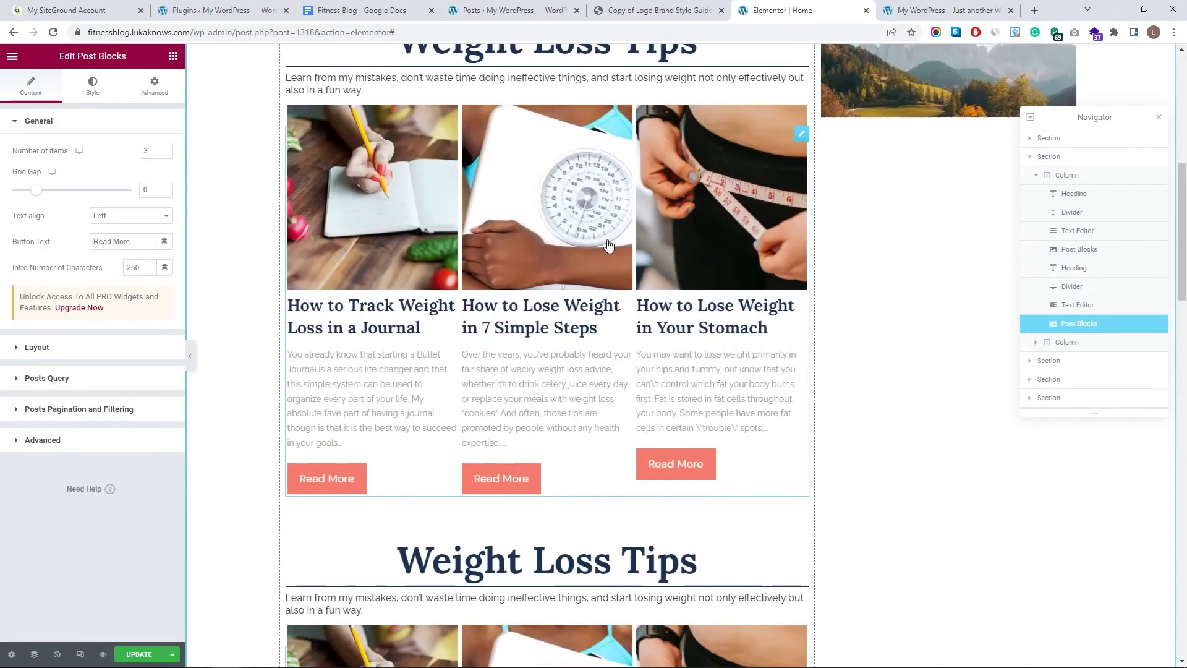
scroll(461, 349, down, 4)
scroll(470, 248, up, 4)
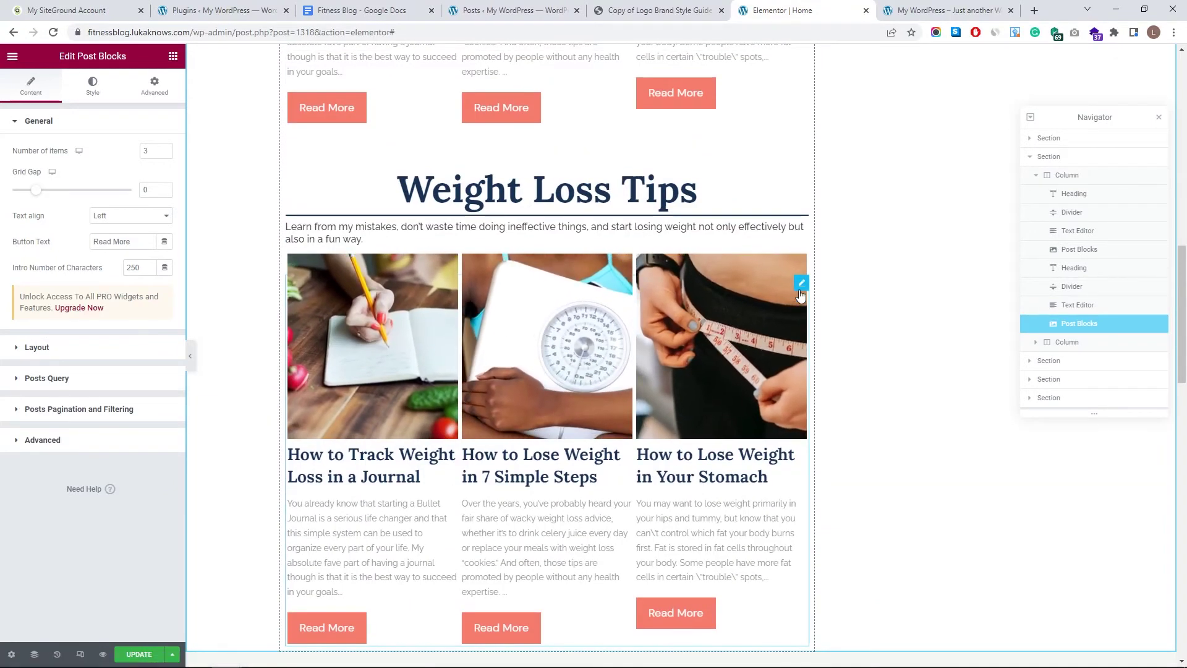
- Swap the copied grid's Weight Loss category filter for 'My Story (3 items)'
click(120, 389)
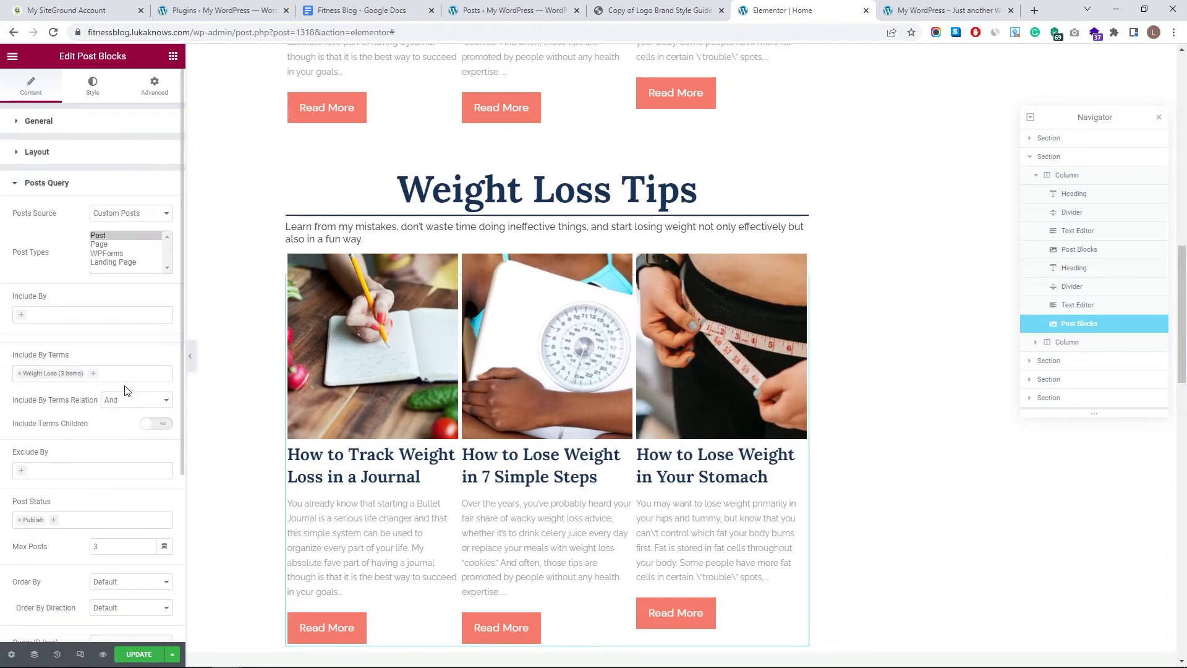
click(19, 374)
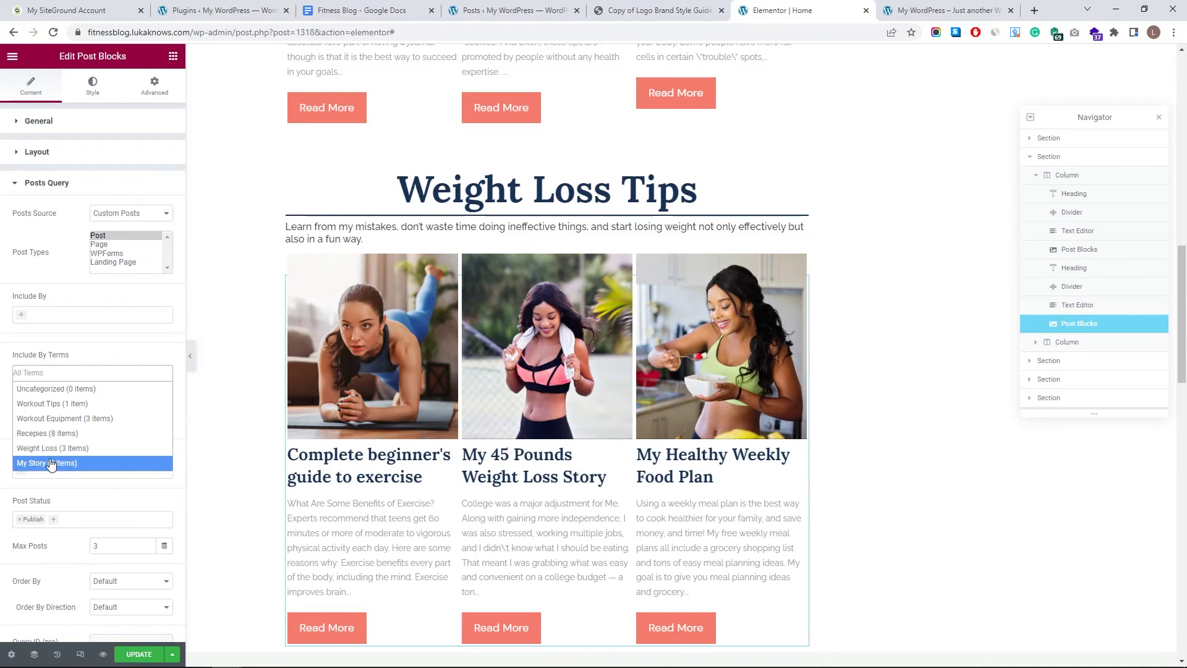
click(51, 463)
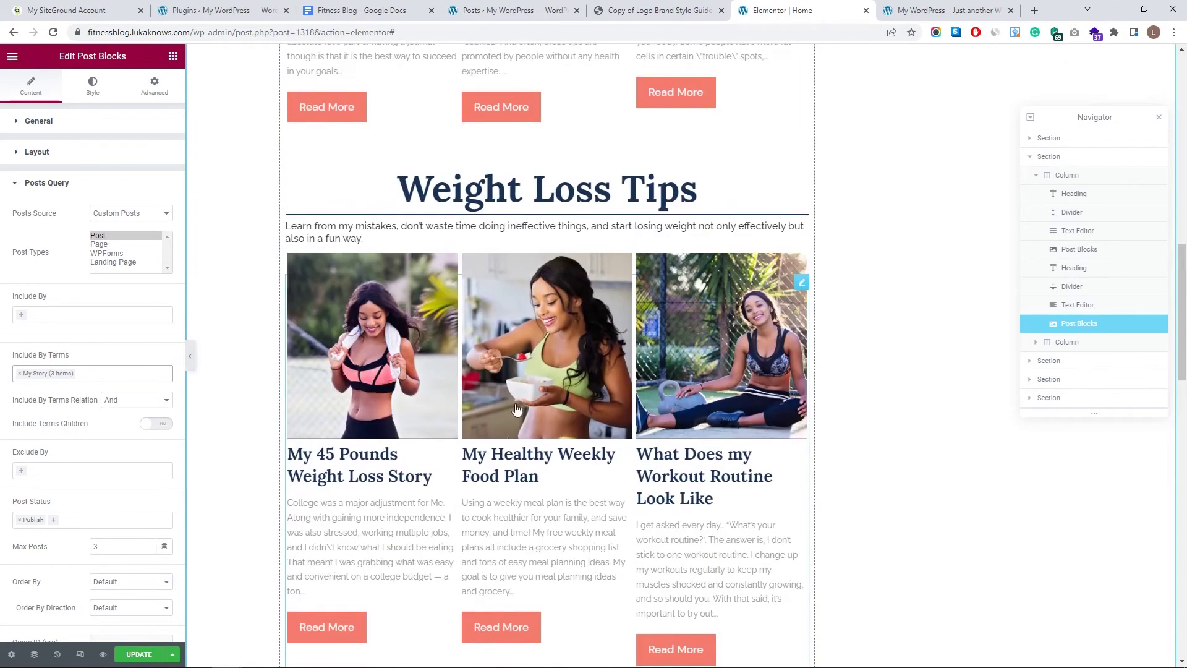
scroll(518, 402, down, 1)
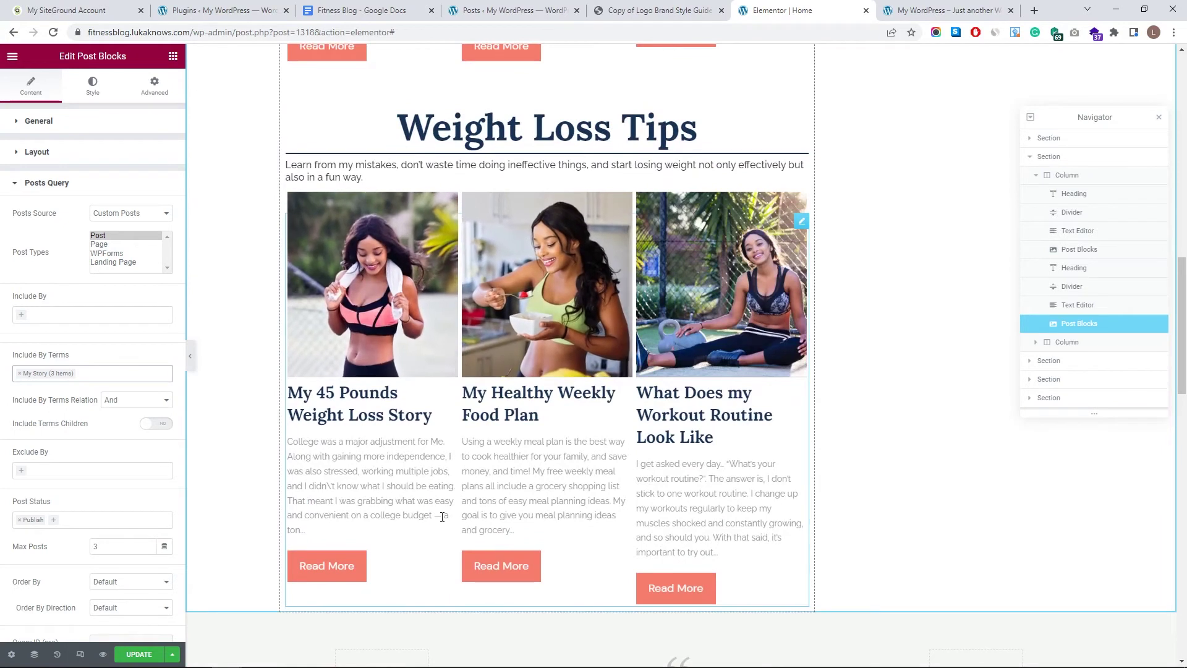
scroll(482, 516, up, 3)
scroll(561, 511, up, 2)
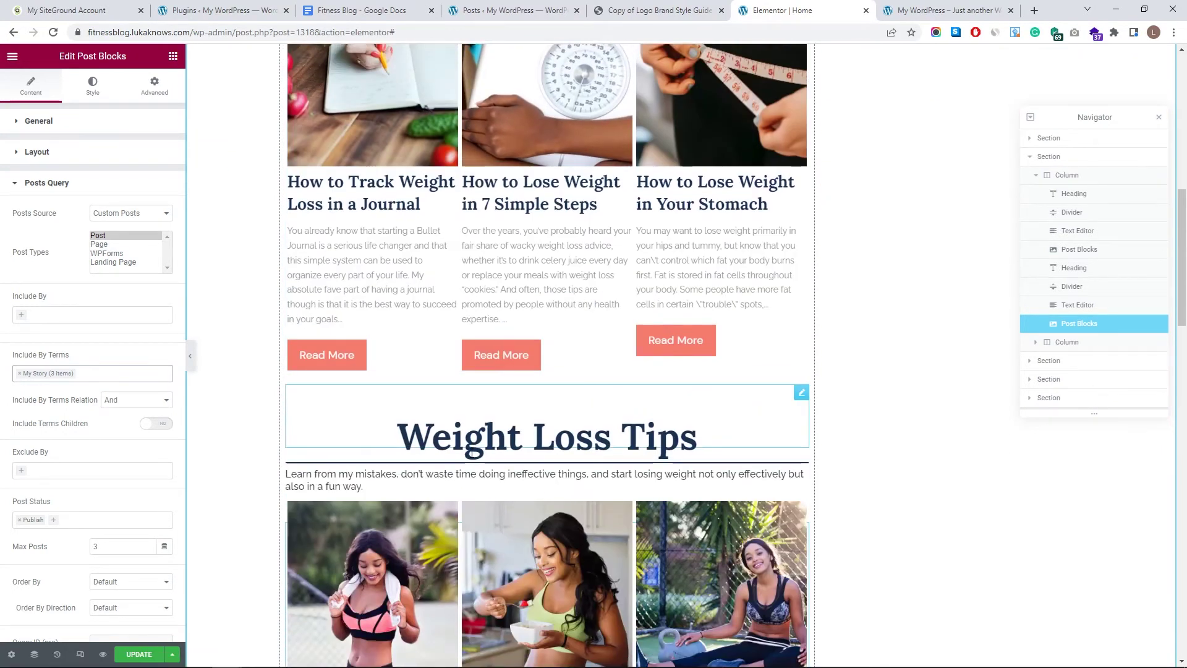
- Retitle the second heading 'My Weight Loss Journey' and paste in its new intro paragraph
click(353, 429)
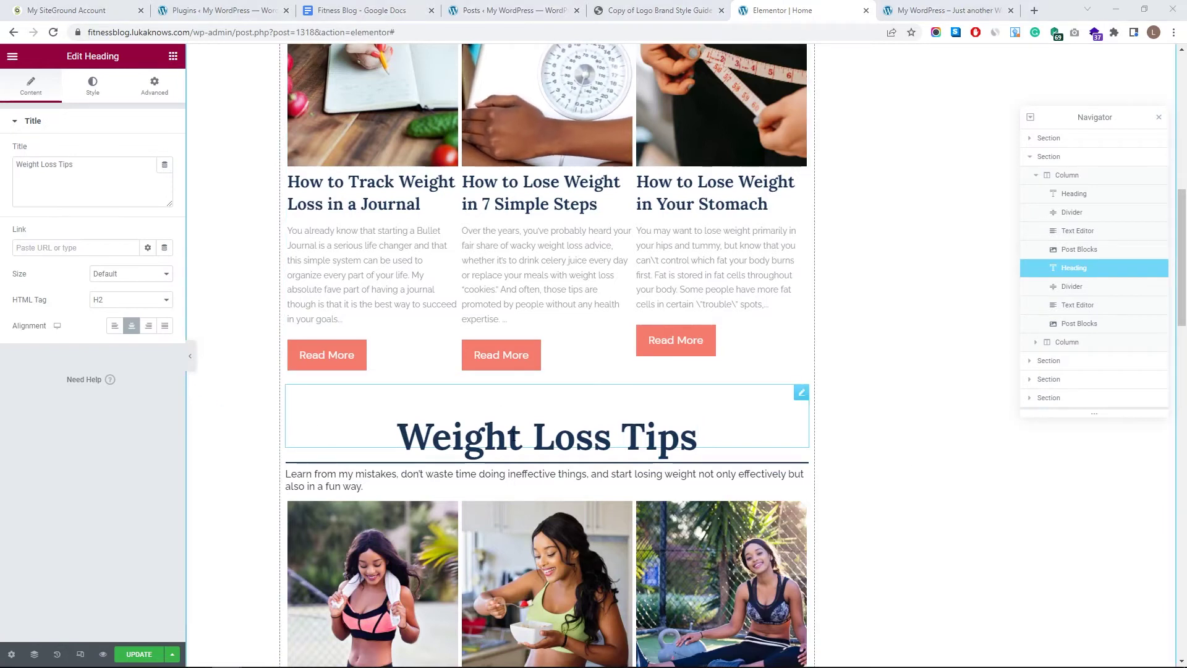
text(My Weight loss Journey)
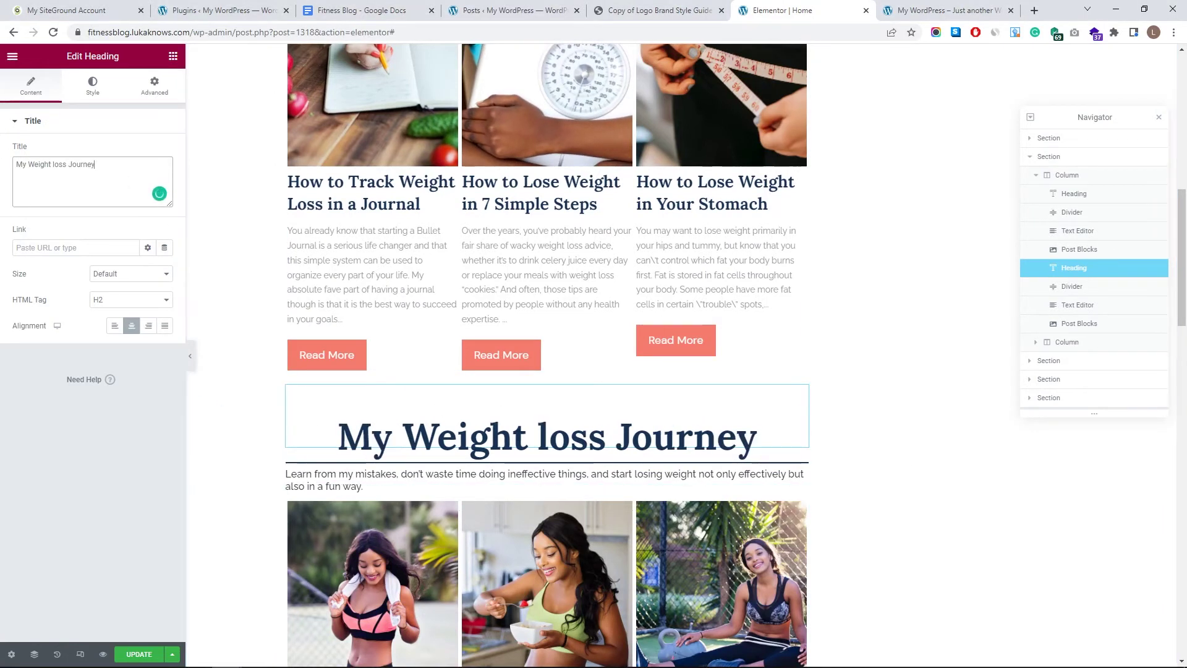
click(53, 166)
text(L)
click(459, 477)
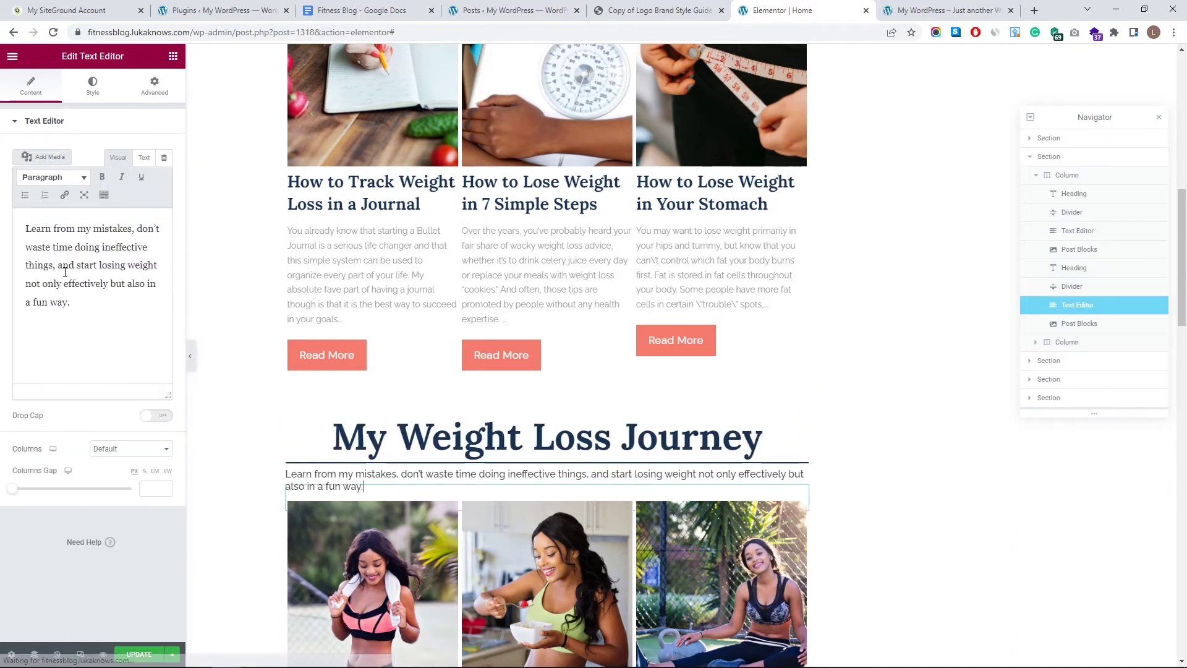
key(ctrl+a)
text(I enjoy sharing my progress, and while I’m not perfect, I believe I can provide you with the motivation you need to succeed in your own weight loss journey, and together we can achieve our dream body.)
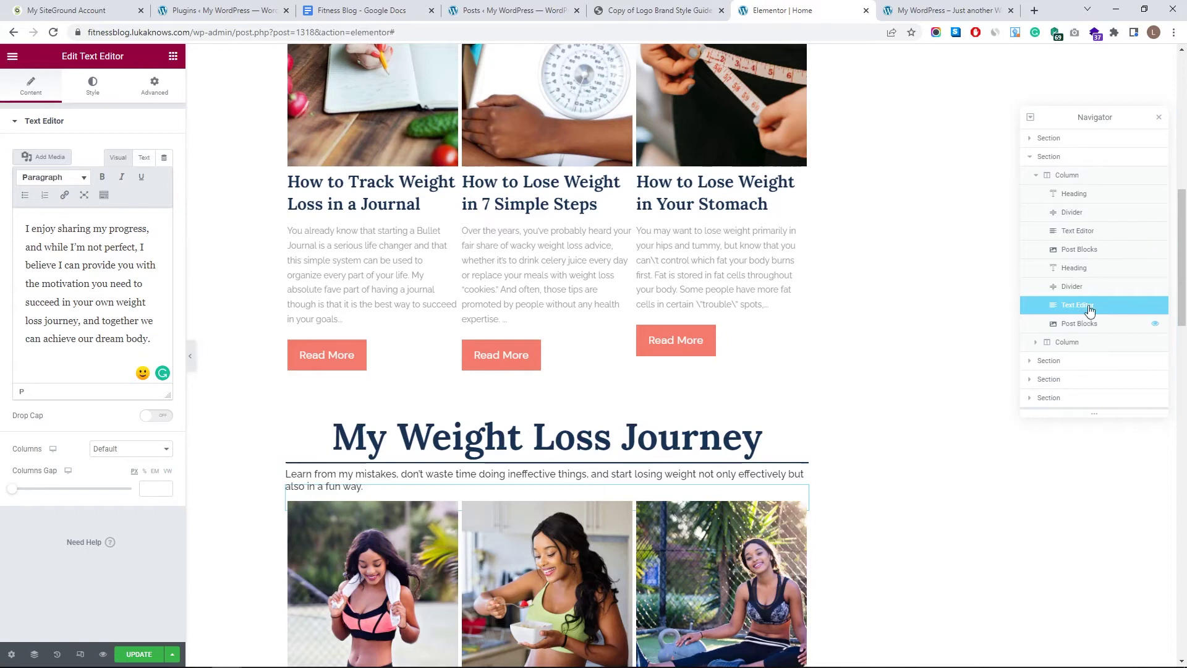
- Duplicate the journey heading, divider, intro paragraph and post grid in the Navigator
click(1088, 270)
right_click(1089, 270)
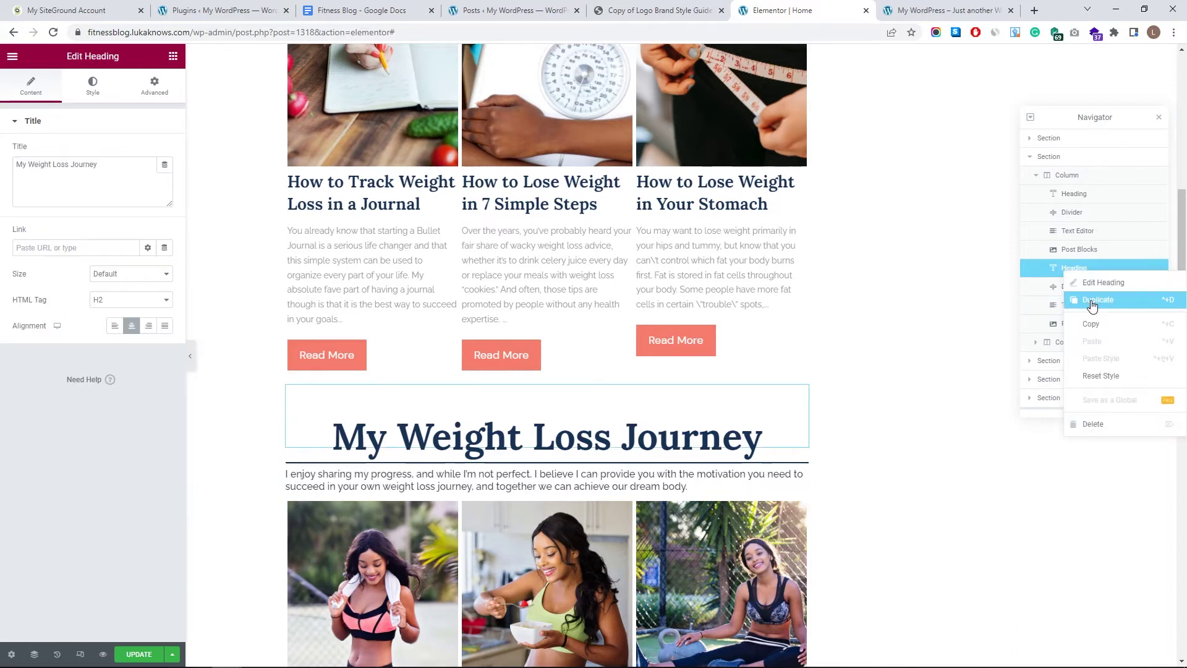
click(1092, 303)
right_click(1078, 304)
click(1082, 329)
right_click(1079, 342)
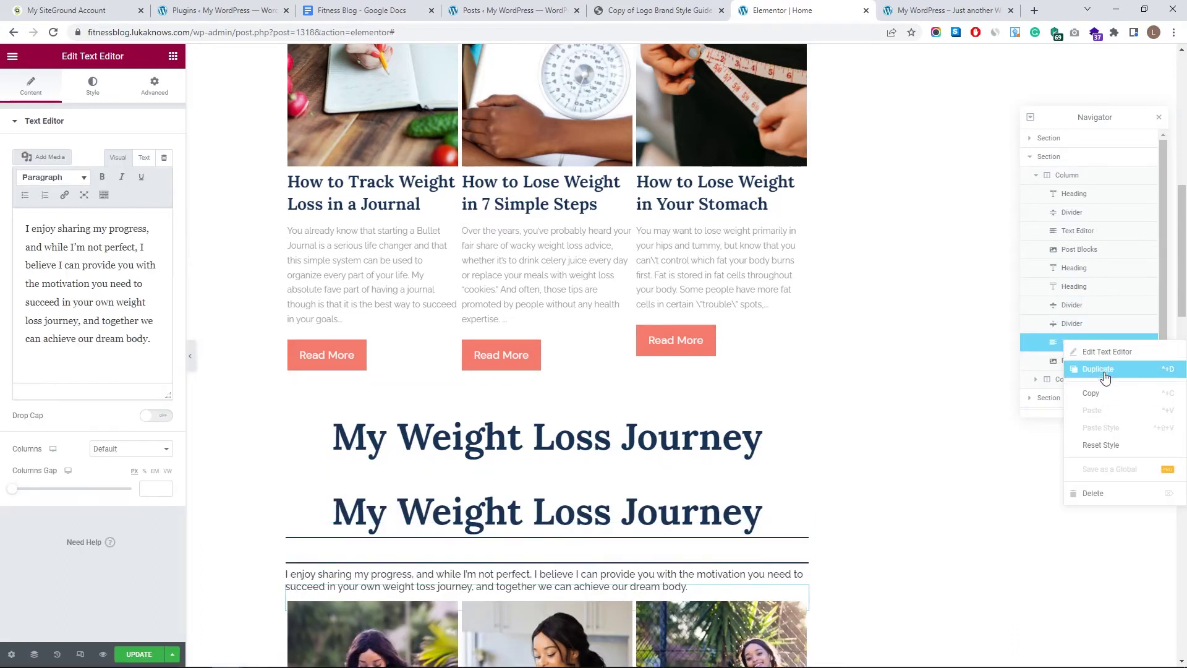
click(1082, 366)
right_click(1079, 379)
click(1082, 403)
- Move the copies to the end and retitle the copied heading 'Healthy Recipes'
drag(1074, 288, 1076, 230)
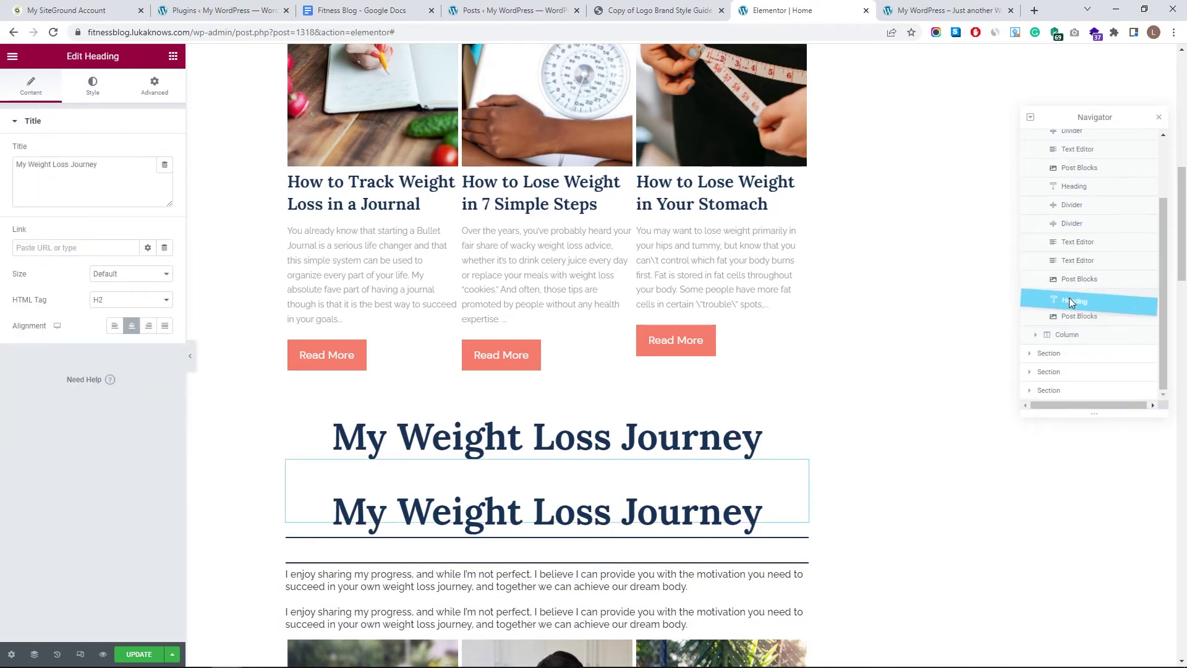
drag(1064, 245, 1076, 294)
drag(1076, 294, 1072, 343)
click(637, 407)
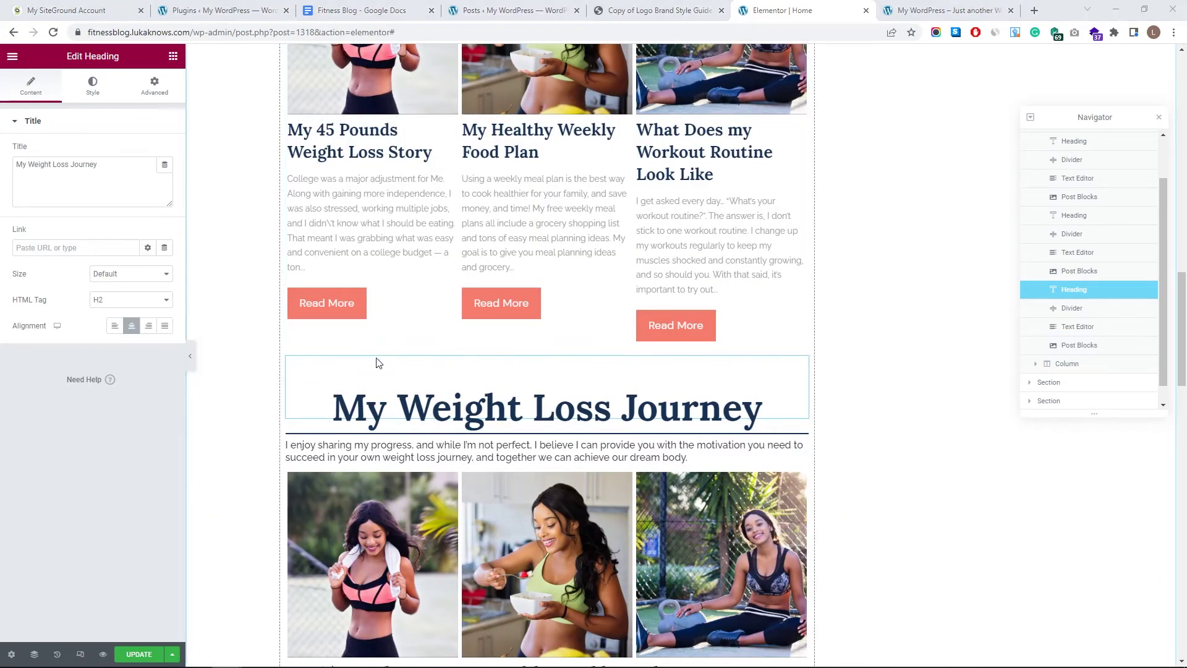
text(Healthy Recipes)
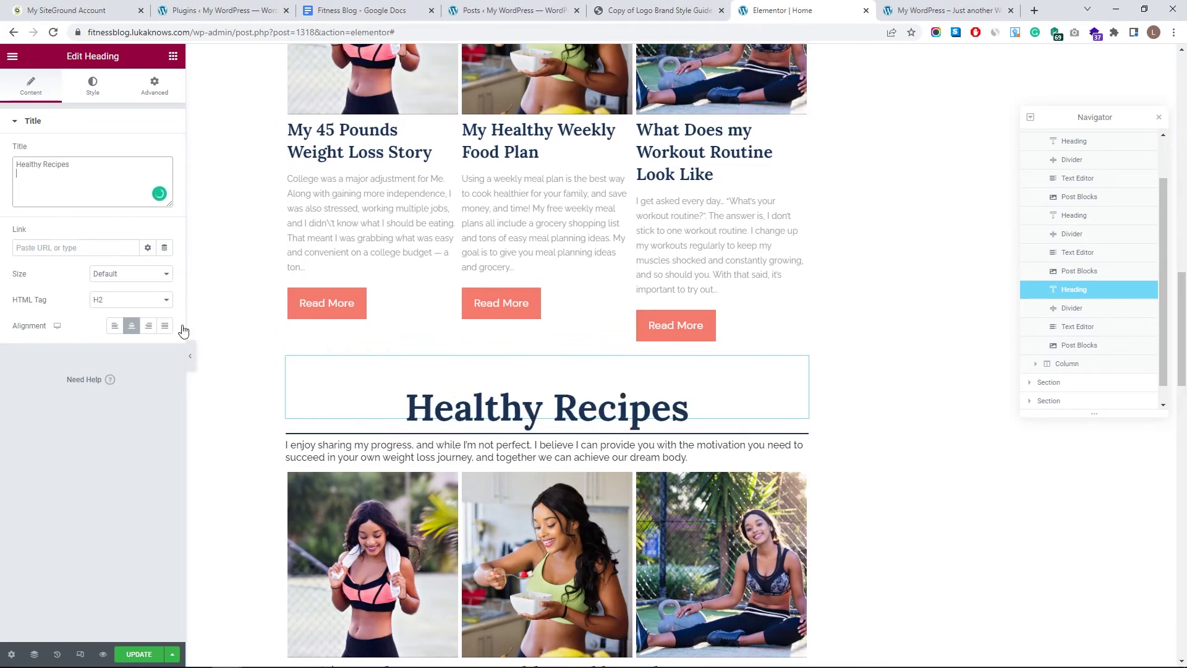
click(440, 440)
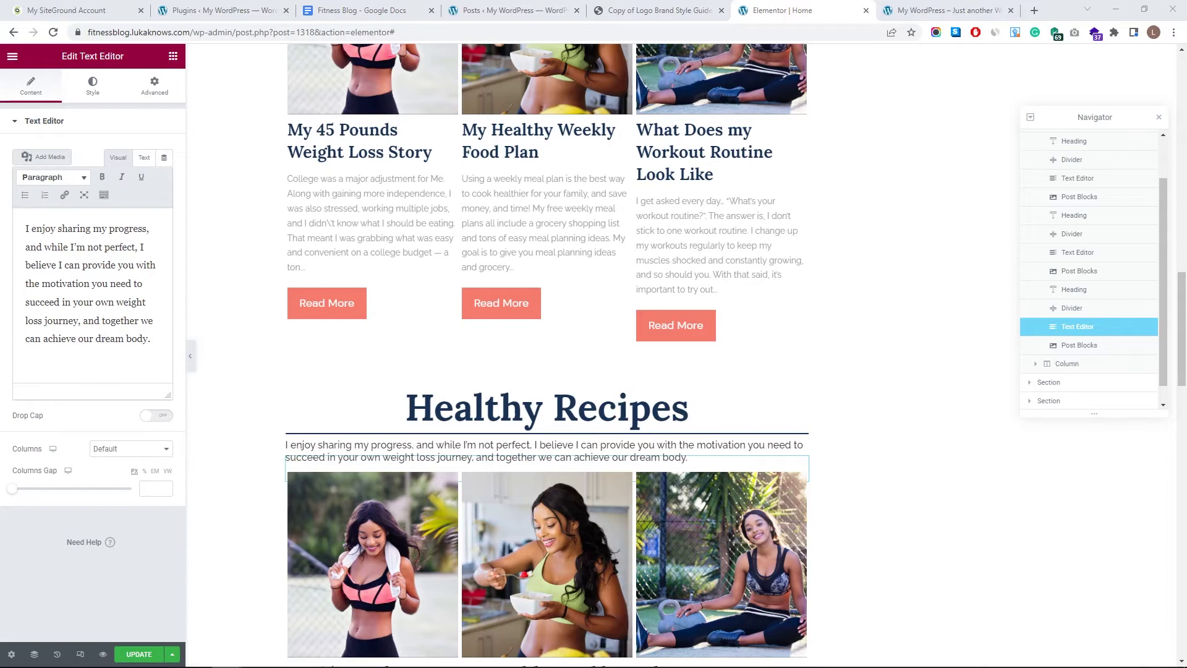
- Paste the healthy eating intro and filter the third grid to the Recepies category
drag(159, 337, 25, 227)
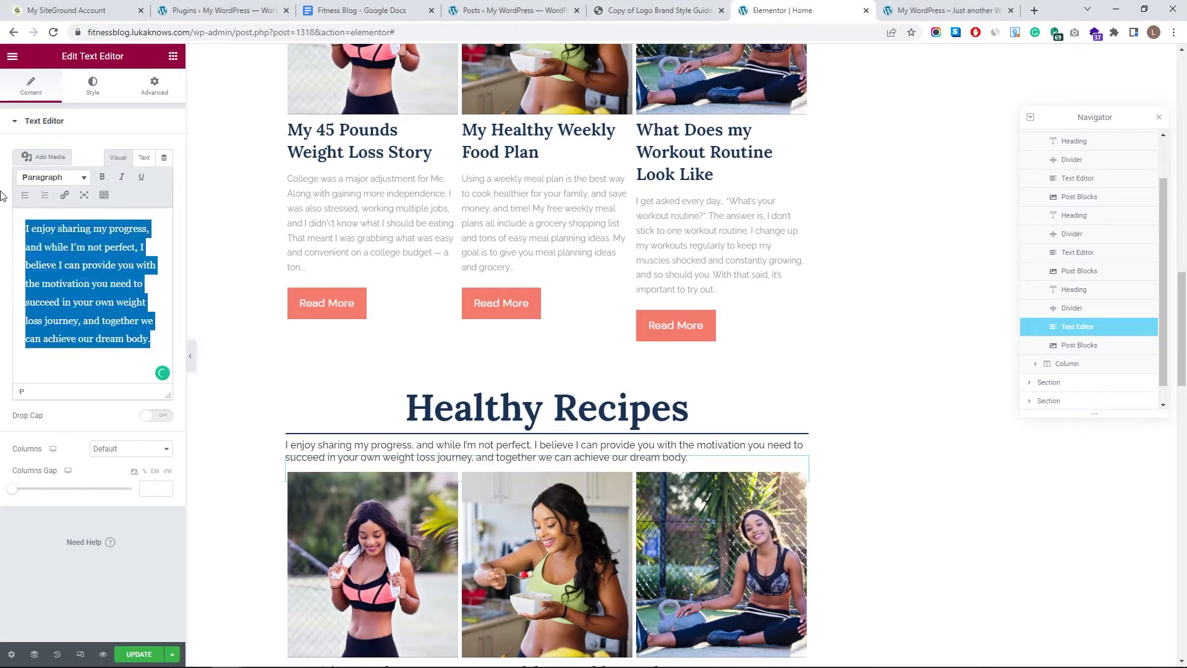
text(Healthy eating is not only important for weight loss, but it also has an impact on your overall physical and mental health. Check out my recipes for delicious and healthy meals.)
click(371, 556)
click(19, 373)
click(56, 373)
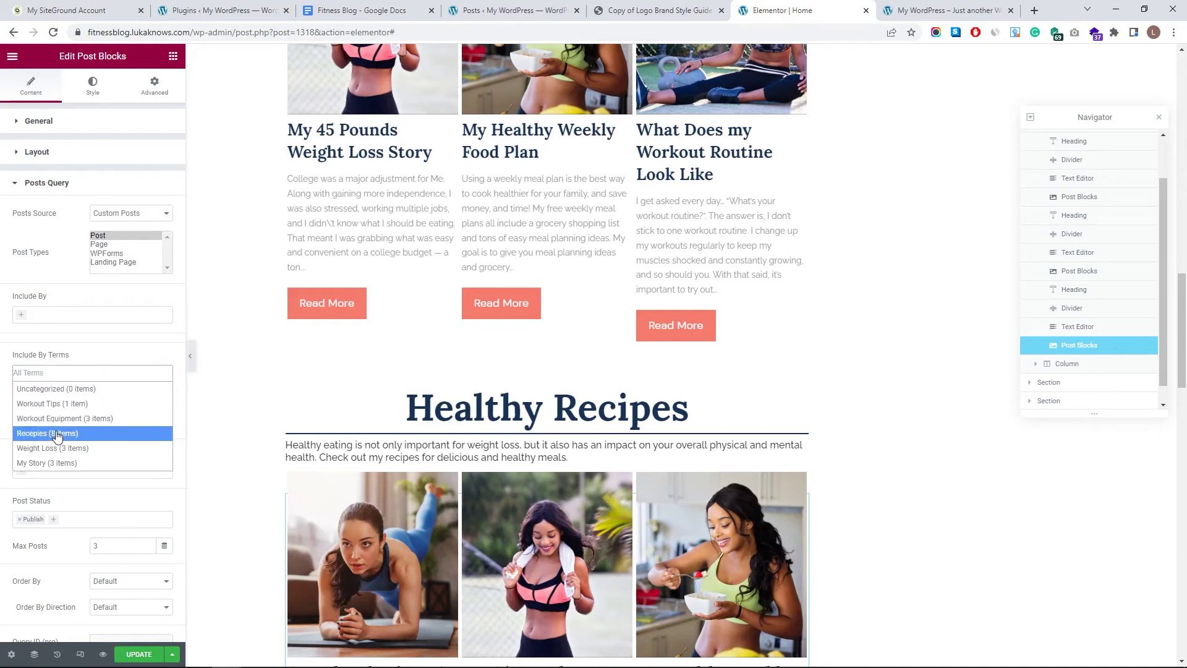
click(49, 433)
- Set the grid's Max Posts to 3 after briefly trying 10
scroll(99, 399, down, 4)
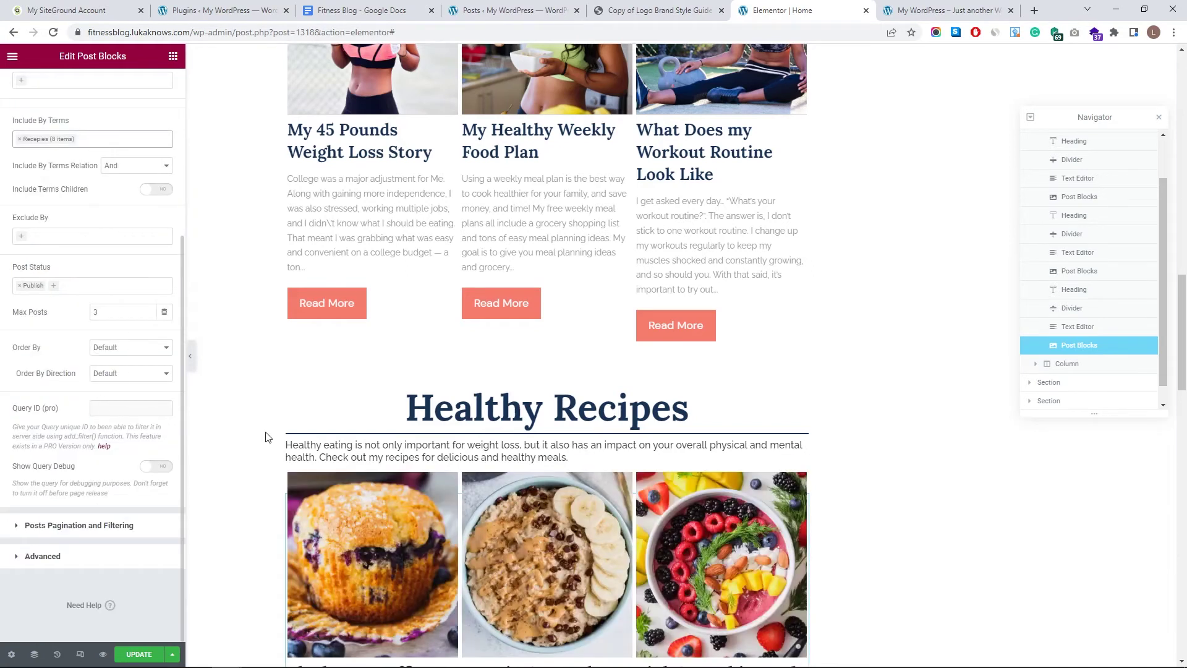
scroll(267, 437, down, 6)
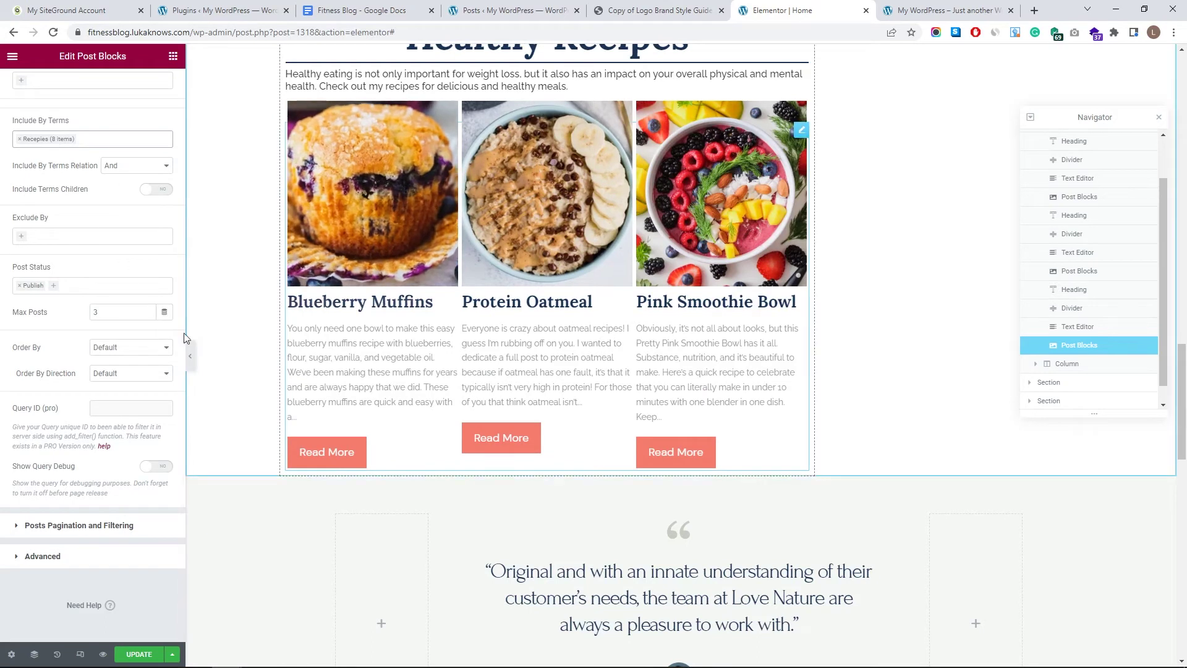
click(105, 311)
text(10)
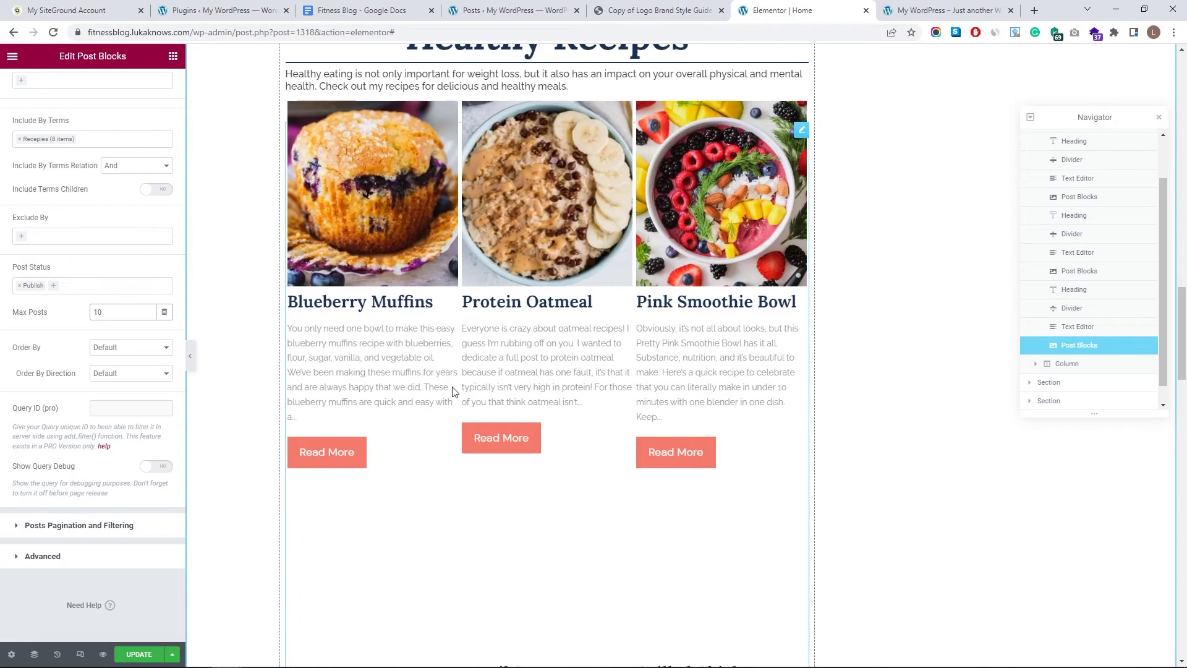
scroll(456, 385, down, 12)
scroll(503, 366, up, 12)
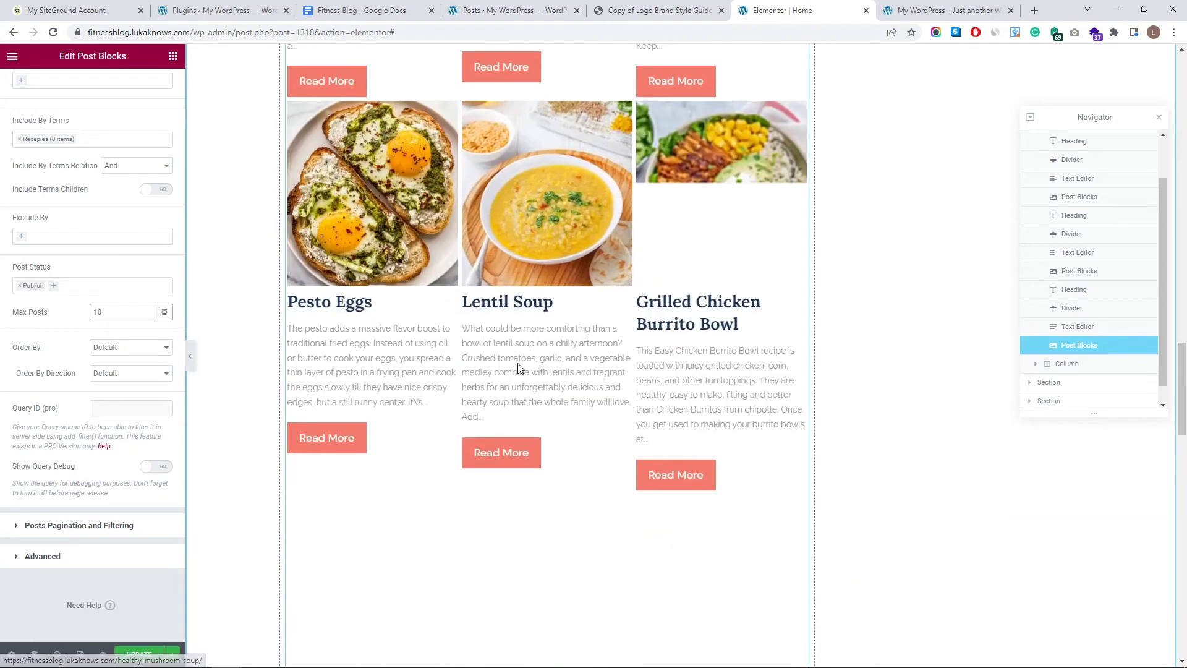
scroll(419, 257, up, 8)
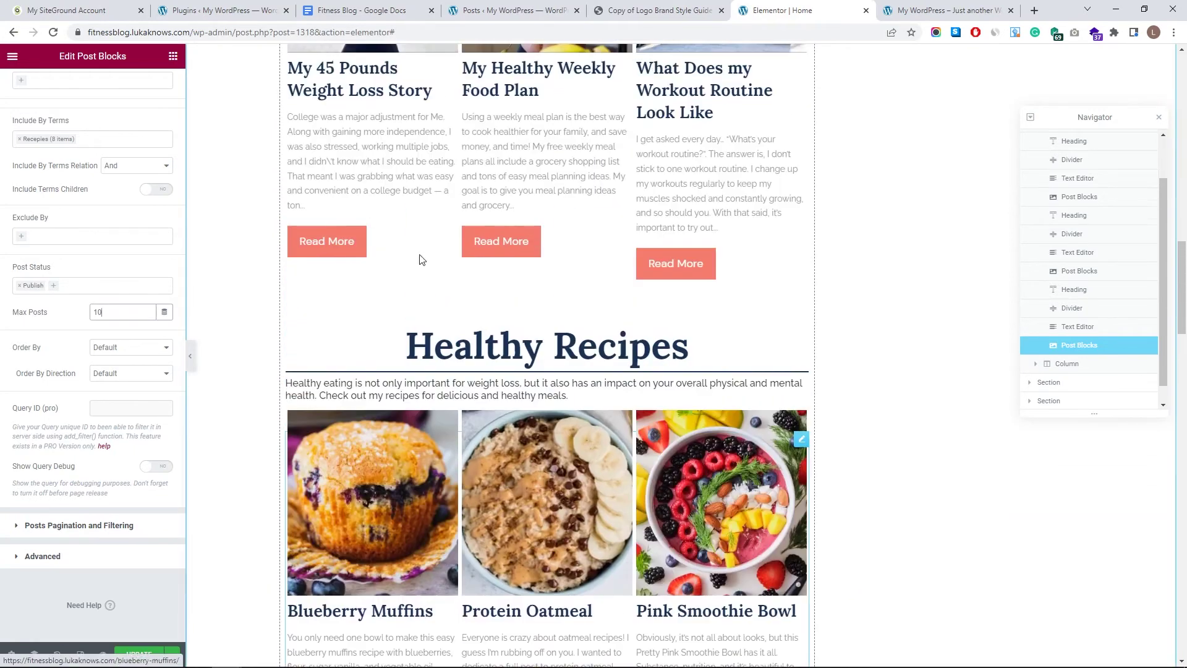
scroll(419, 258, down, 5)
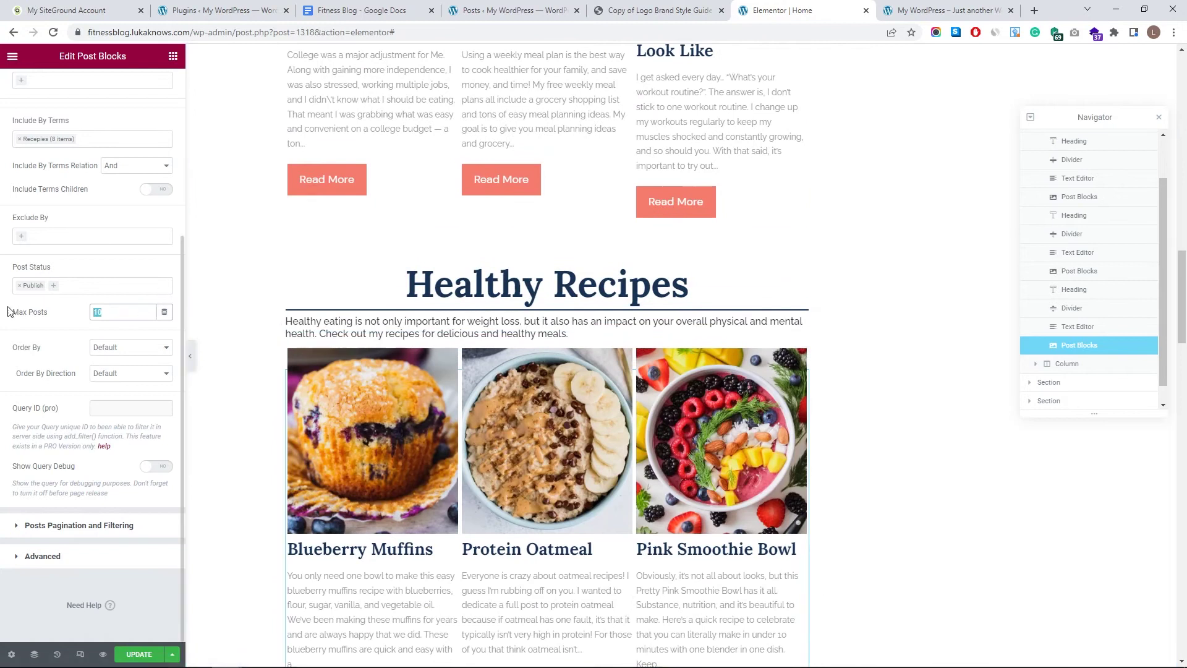
text(3)
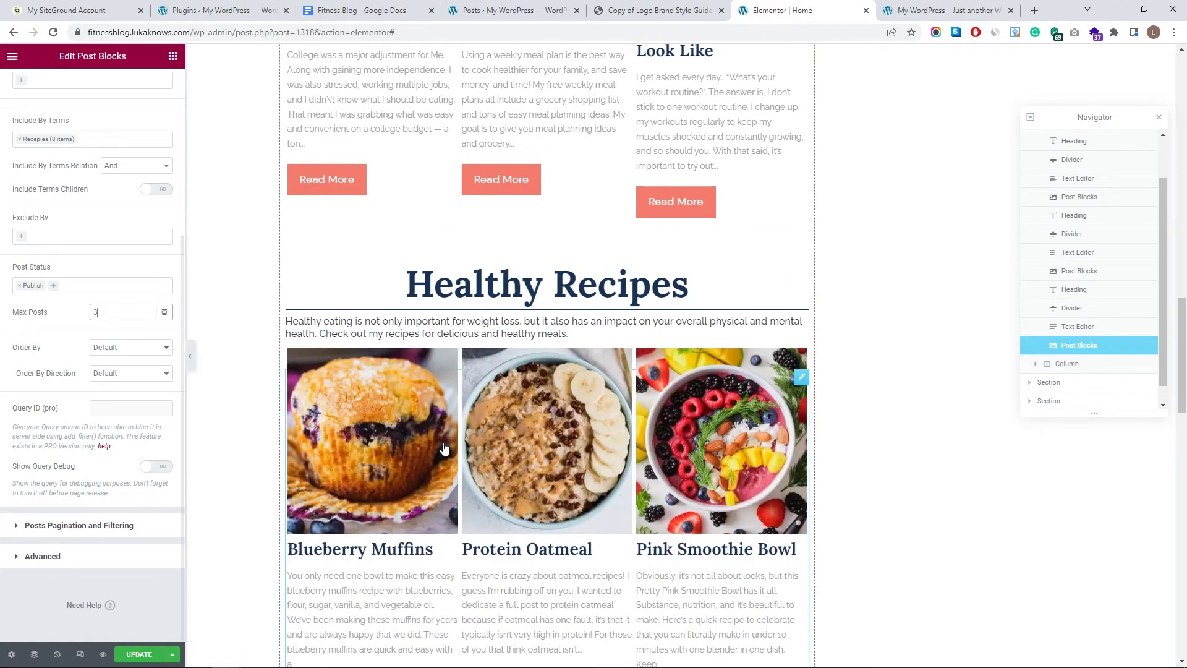
- Set the Healthy Recipes grid's Order By to Random
scroll(456, 420, down, 3)
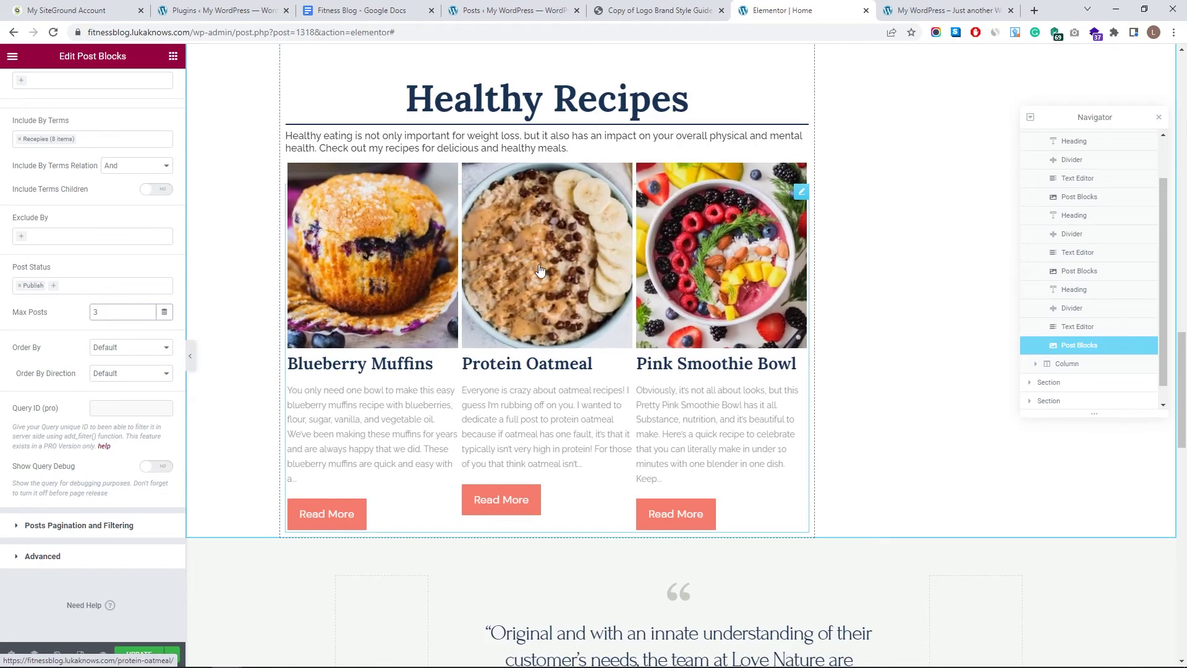
click(147, 348)
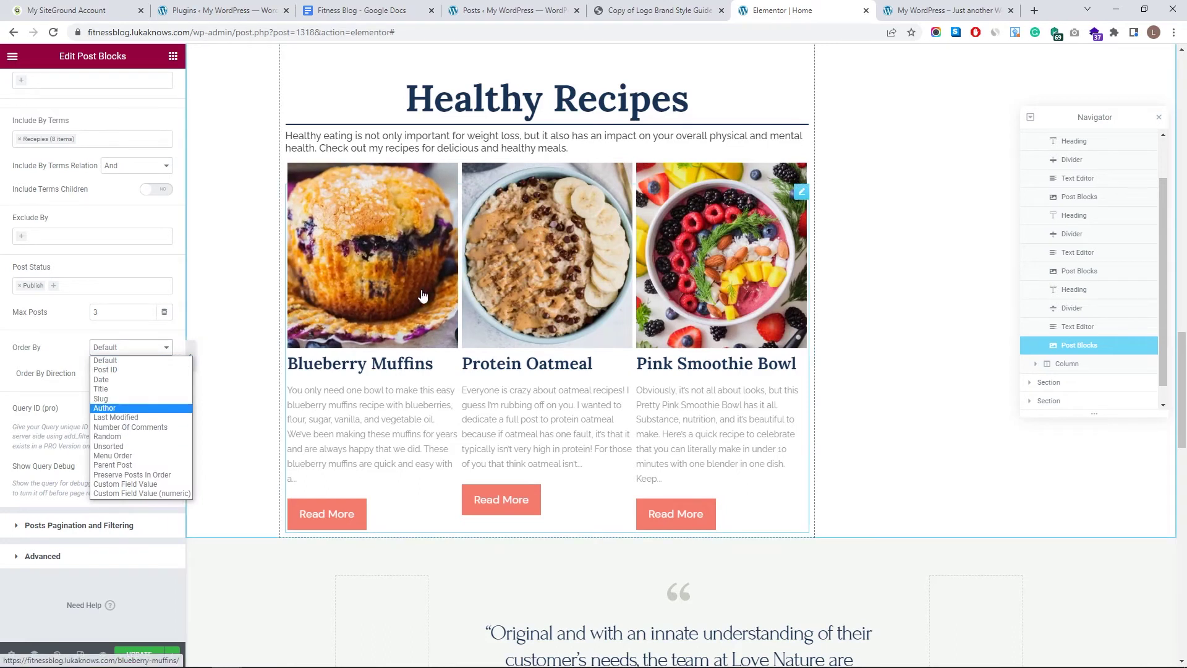
click(137, 438)
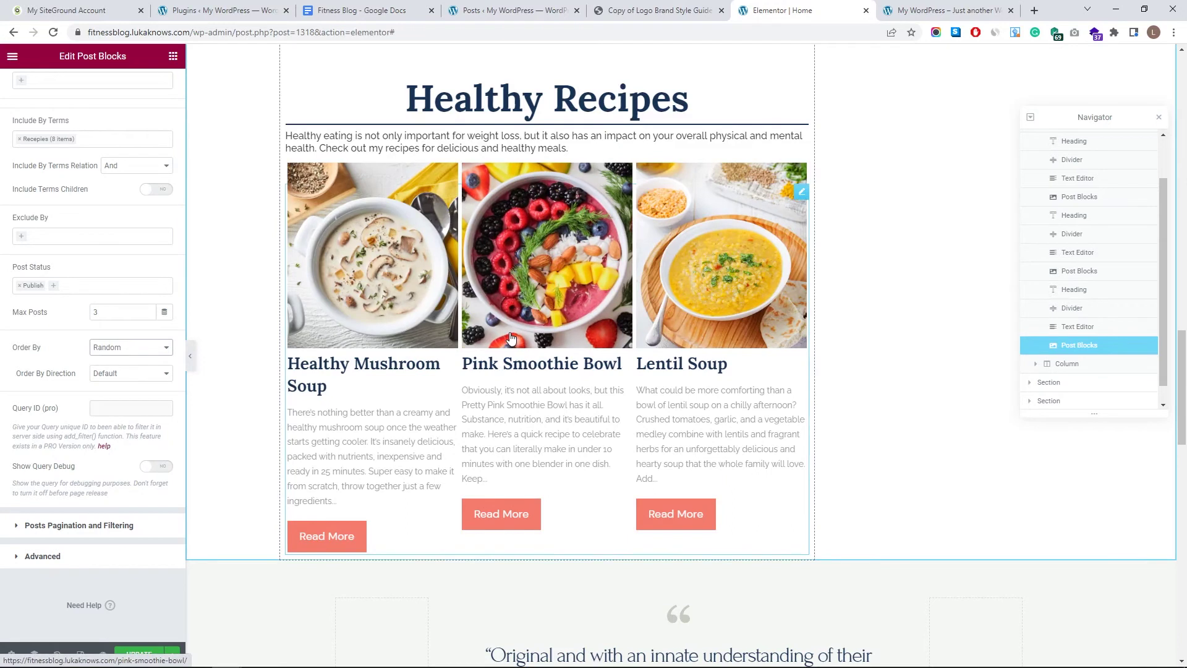
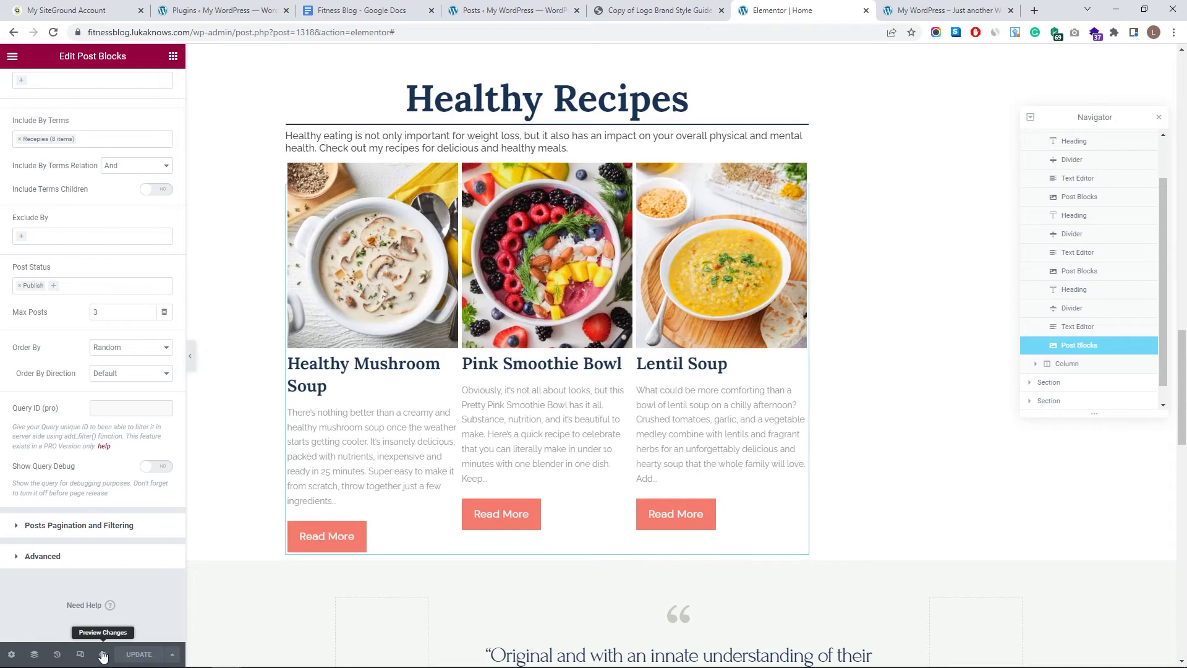
- Preview the page in a new tab and reload it to see the recipes reshuffle
click(103, 656)
scroll(810, 247, down, 15)
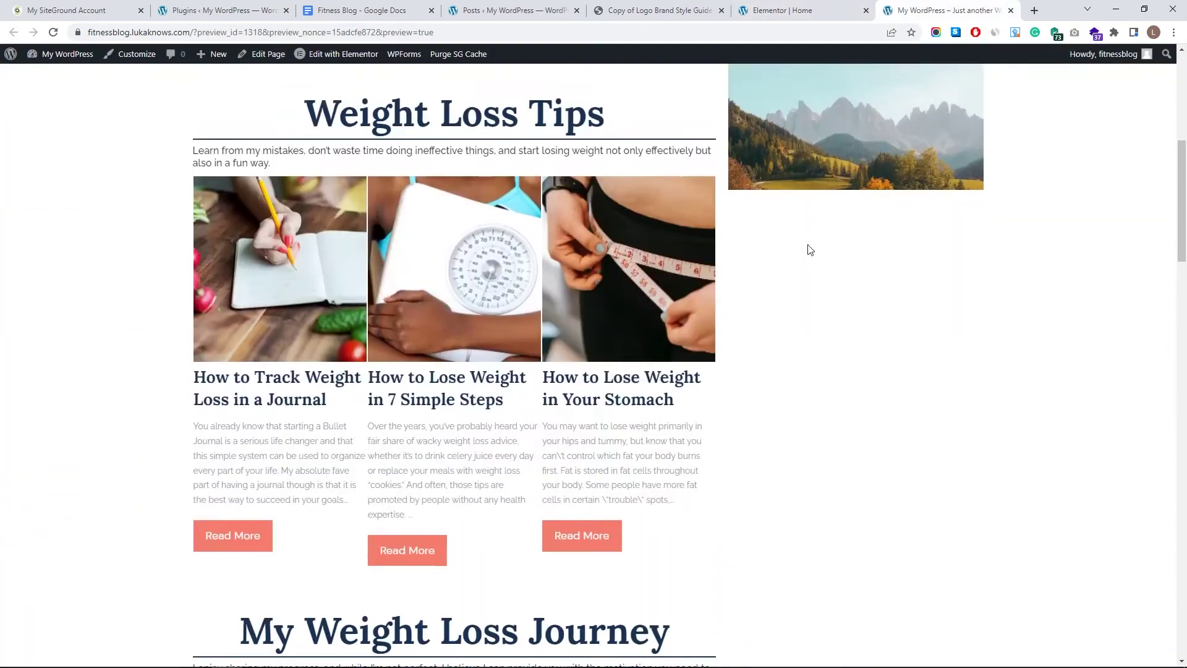
scroll(804, 252, down, 10)
scroll(432, 307, up, 1)
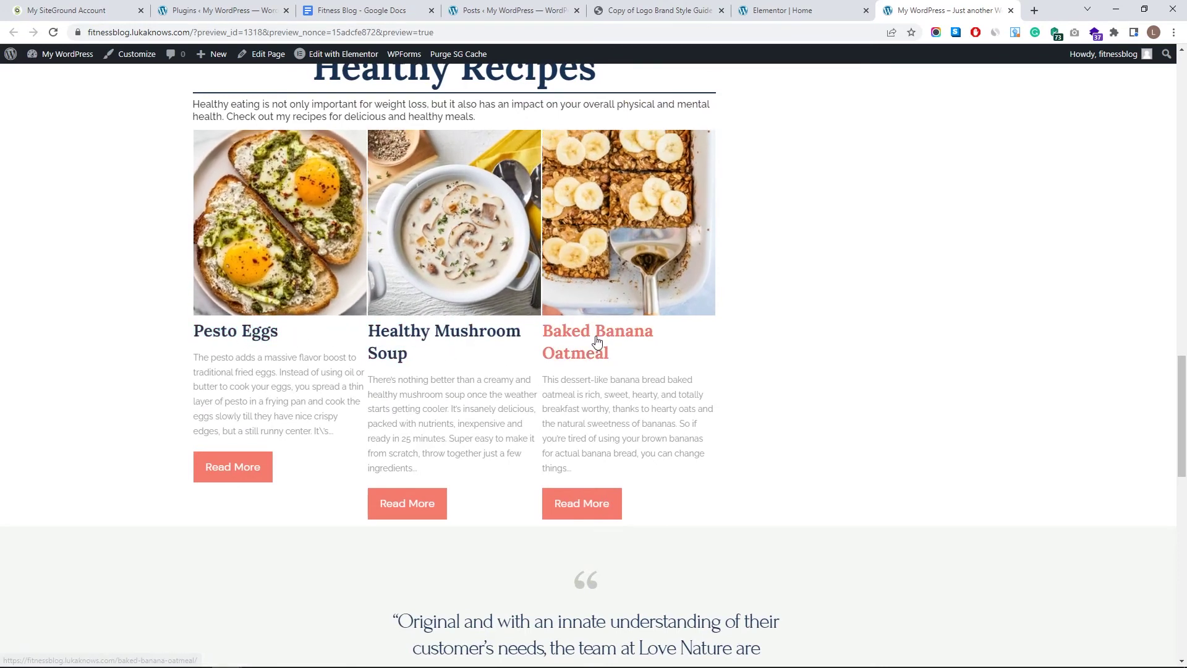
click(53, 33)
scroll(448, 266, down, 8)
scroll(448, 266, up, 10)
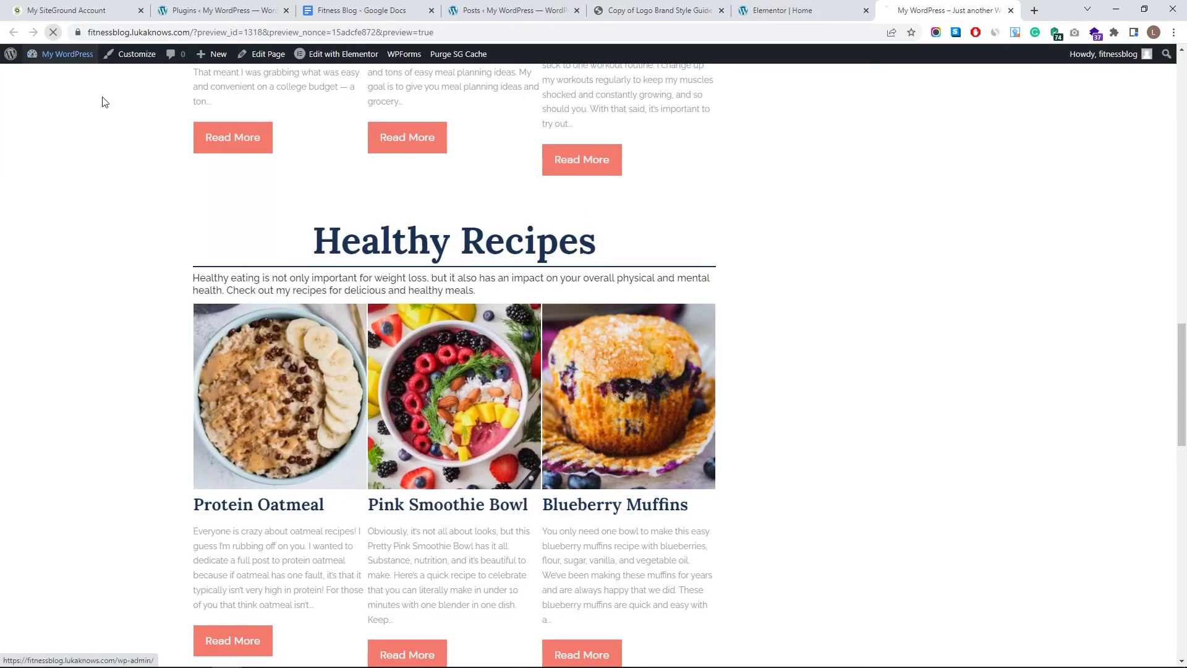
scroll(457, 304, up, 7)
scroll(458, 304, up, 10)
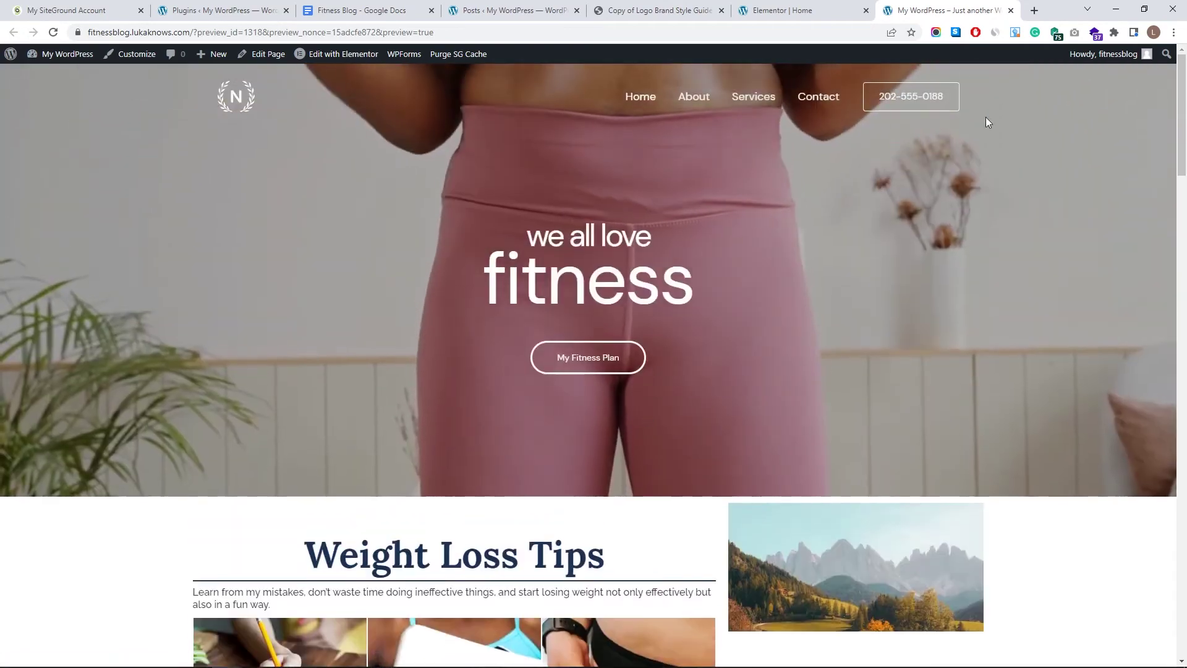
- Back in the editor, replace the sidebar's mountain photo with a new Image widget
click(858, 7)
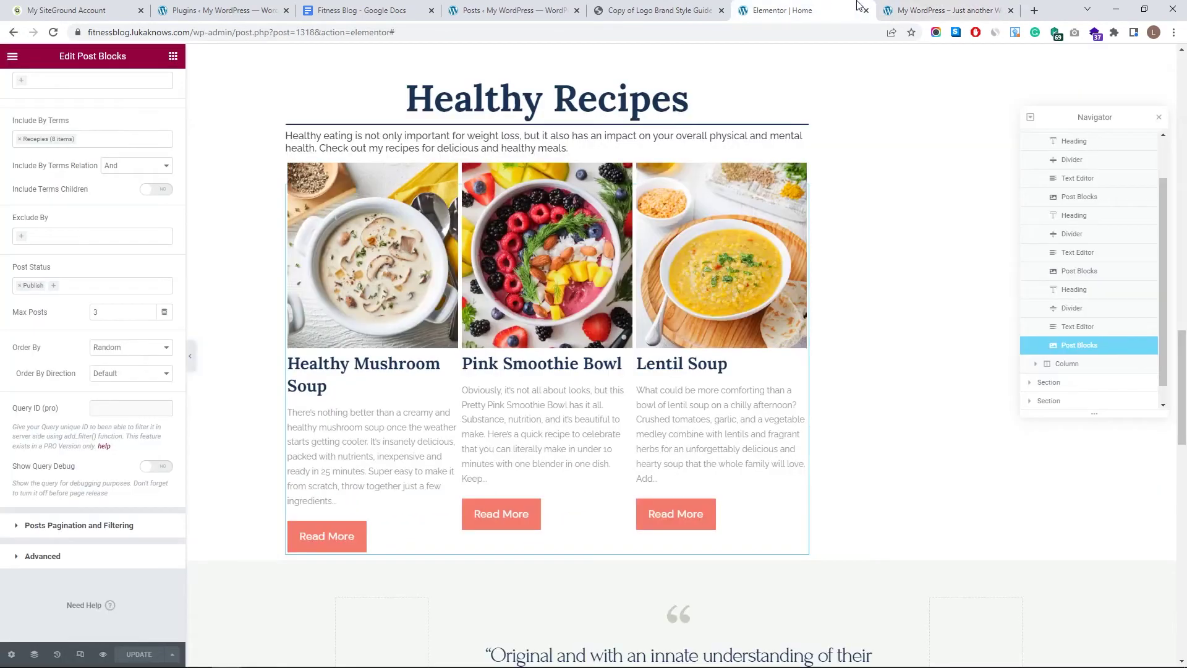
scroll(922, 265, up, 15)
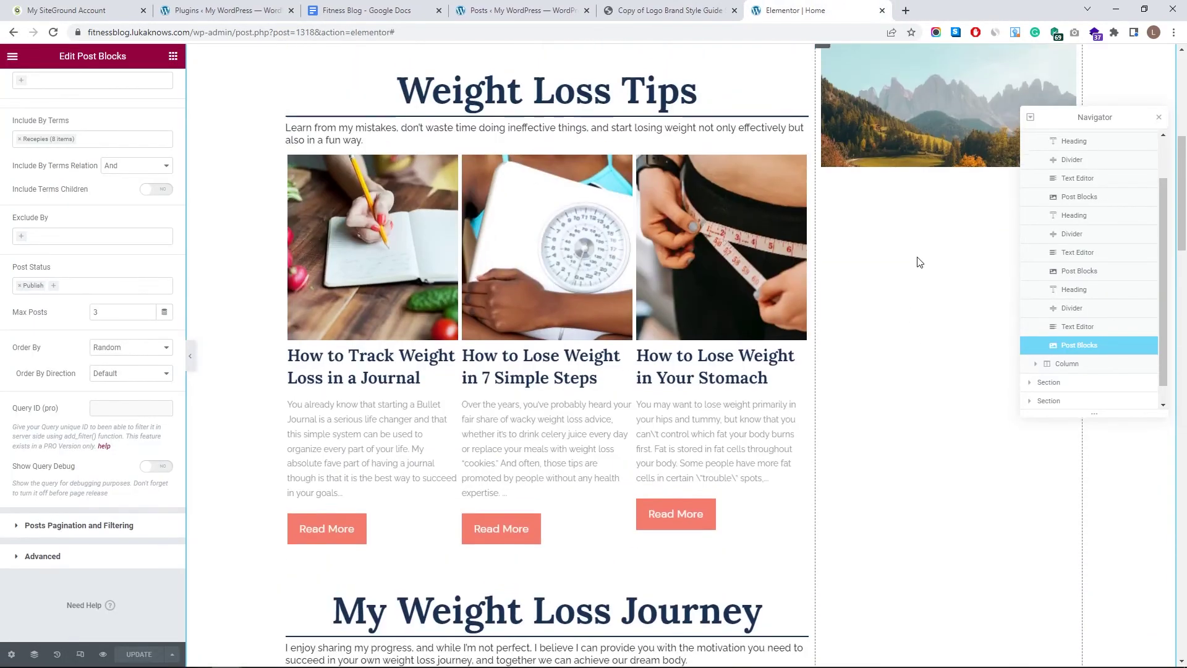
scroll(920, 262, up, 3)
click(1159, 116)
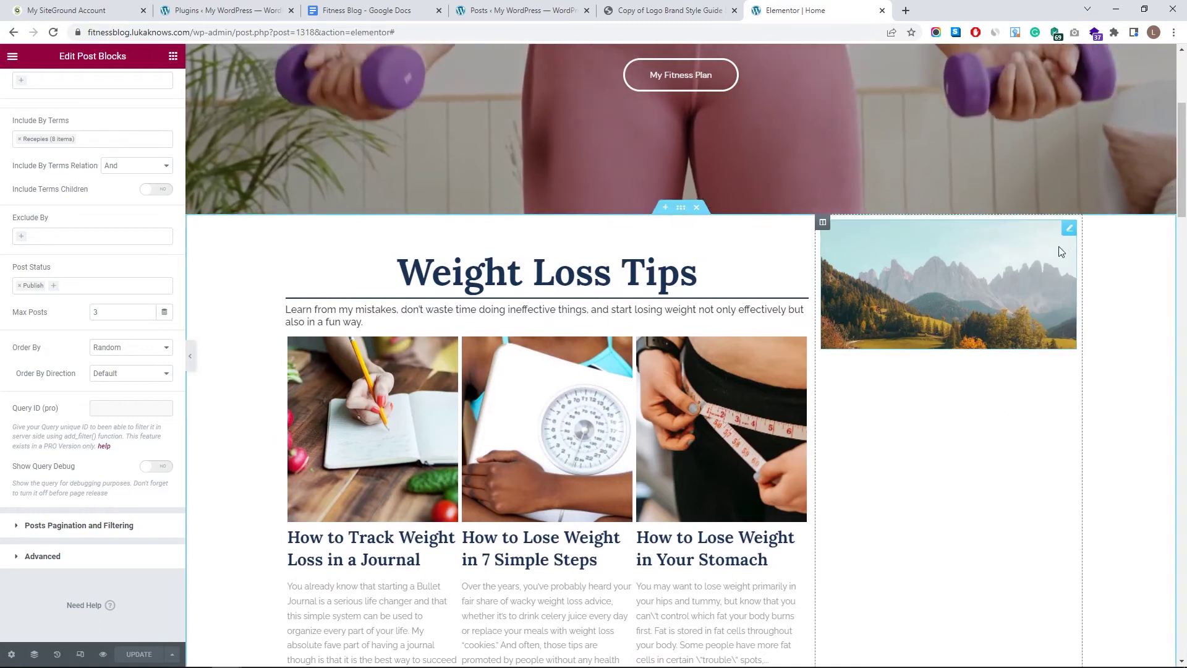
click(1069, 228)
key(Delete)
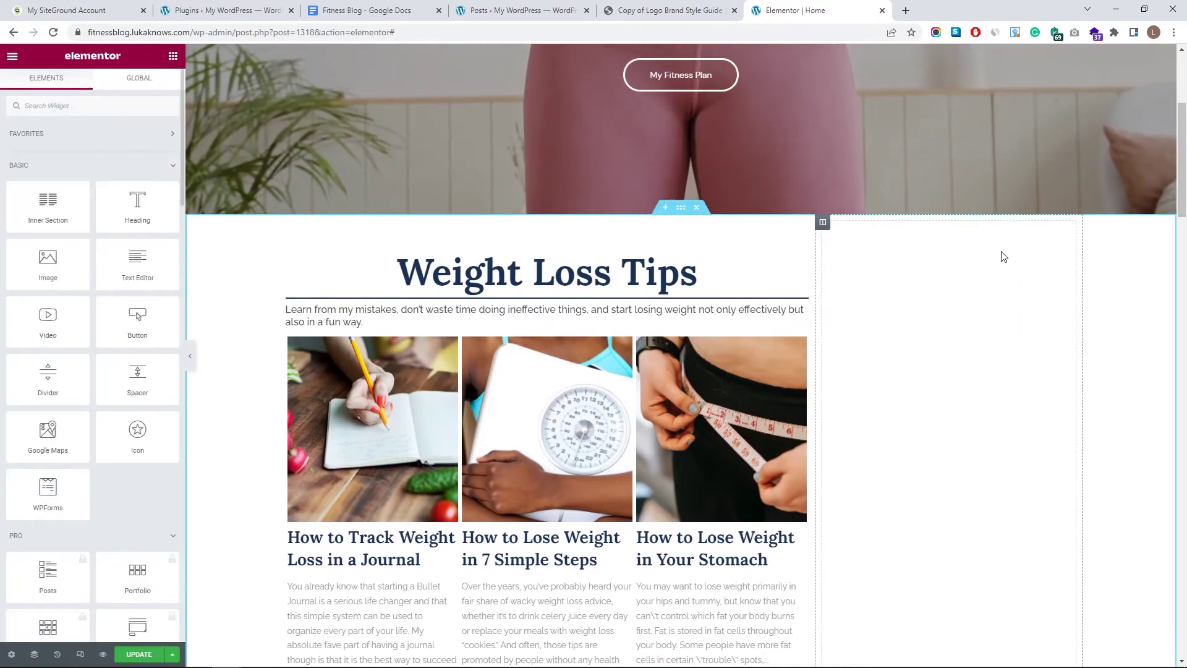
drag(936, 278, 934, 281)
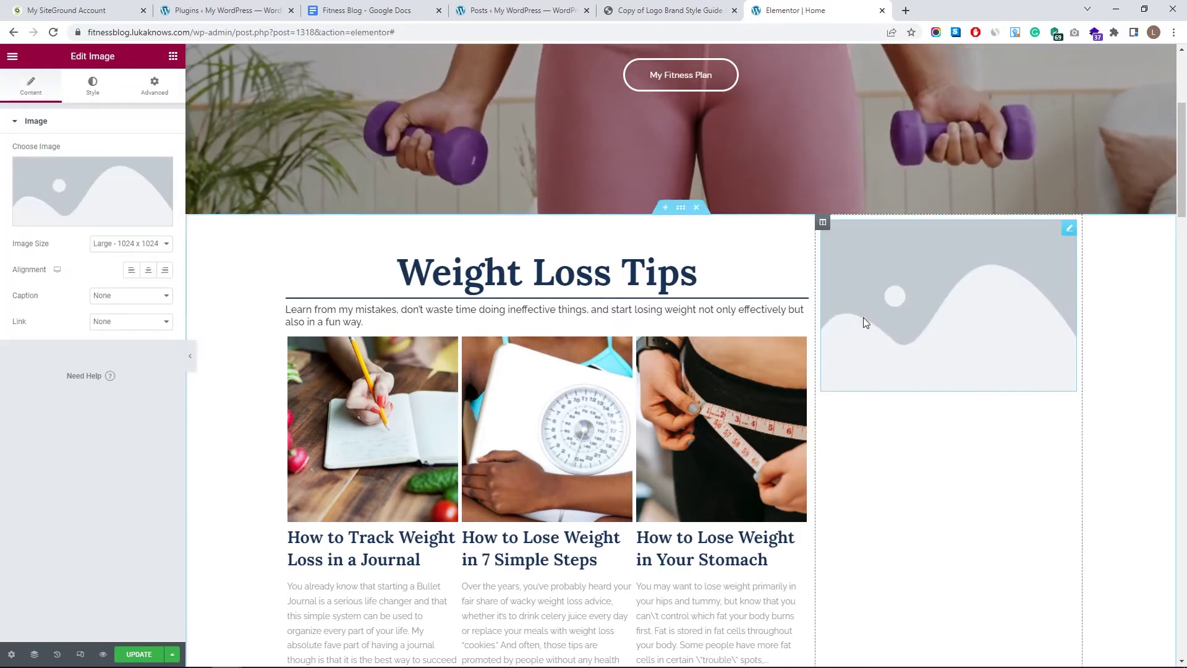
- Add Heading, Text Editor, Social Icons and Divider widgets below the sidebar image
click(172, 56)
drag(137, 204, 867, 389)
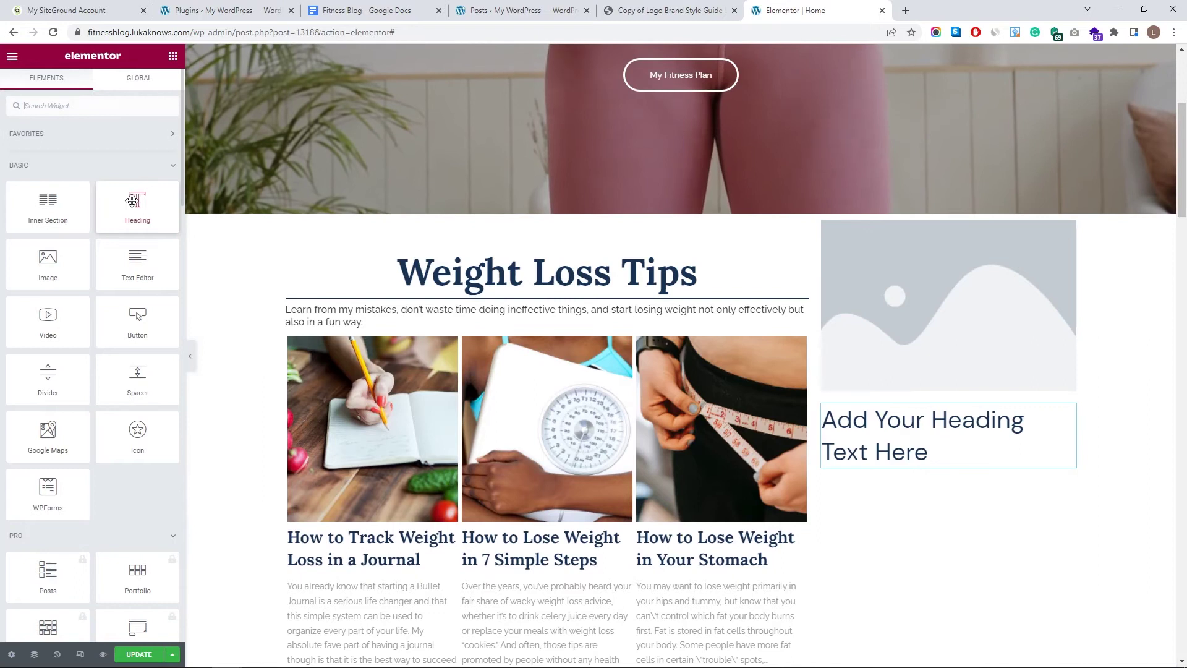
drag(138, 260, 941, 482)
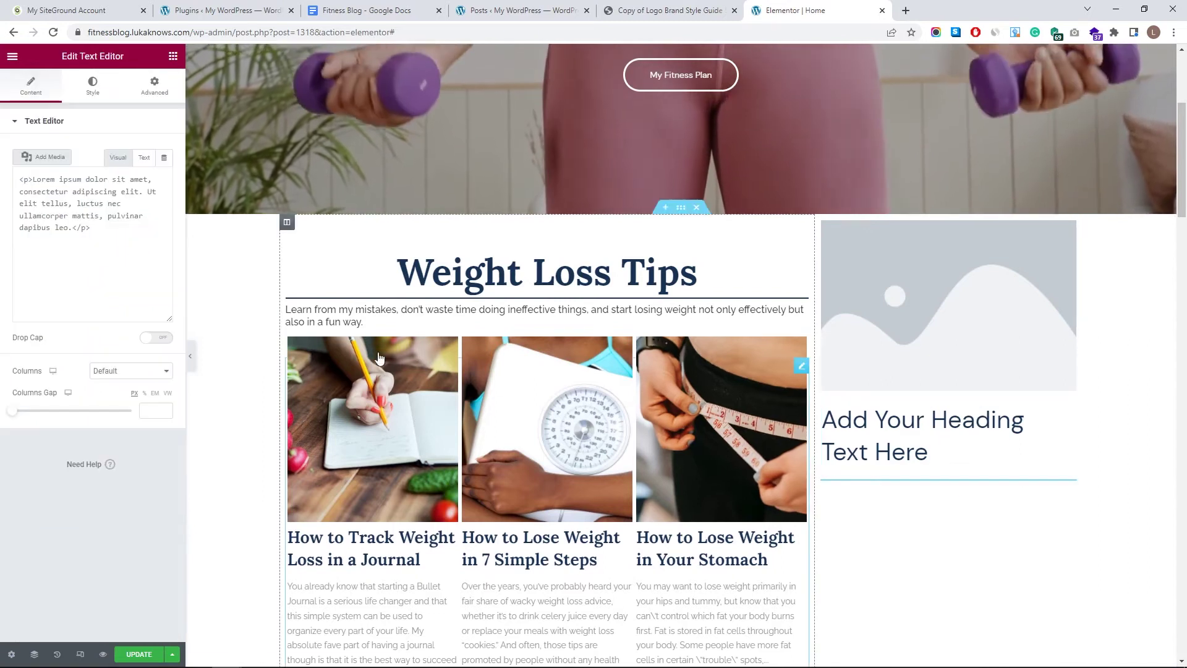
click(173, 56)
text(soci)
drag(47, 148, 908, 546)
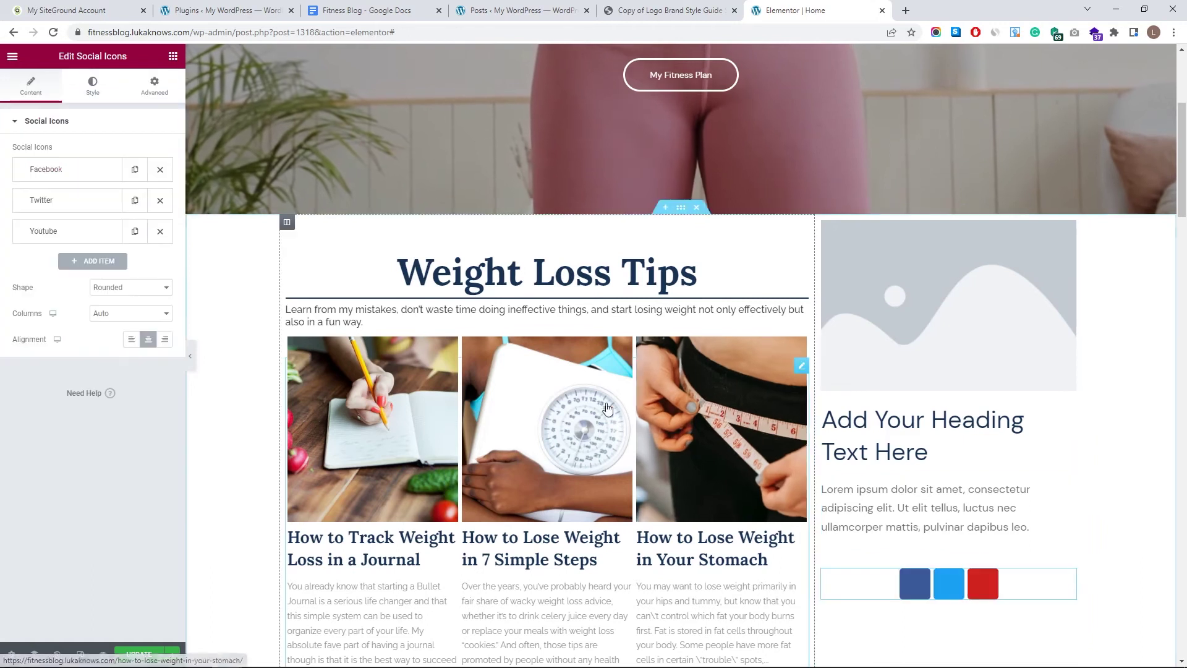
click(173, 55)
drag(50, 377, 913, 606)
- Search for the Post List widget and add it under the sidebar divider
click(172, 56)
scroll(90, 279, down, 2)
scroll(90, 280, up, 3)
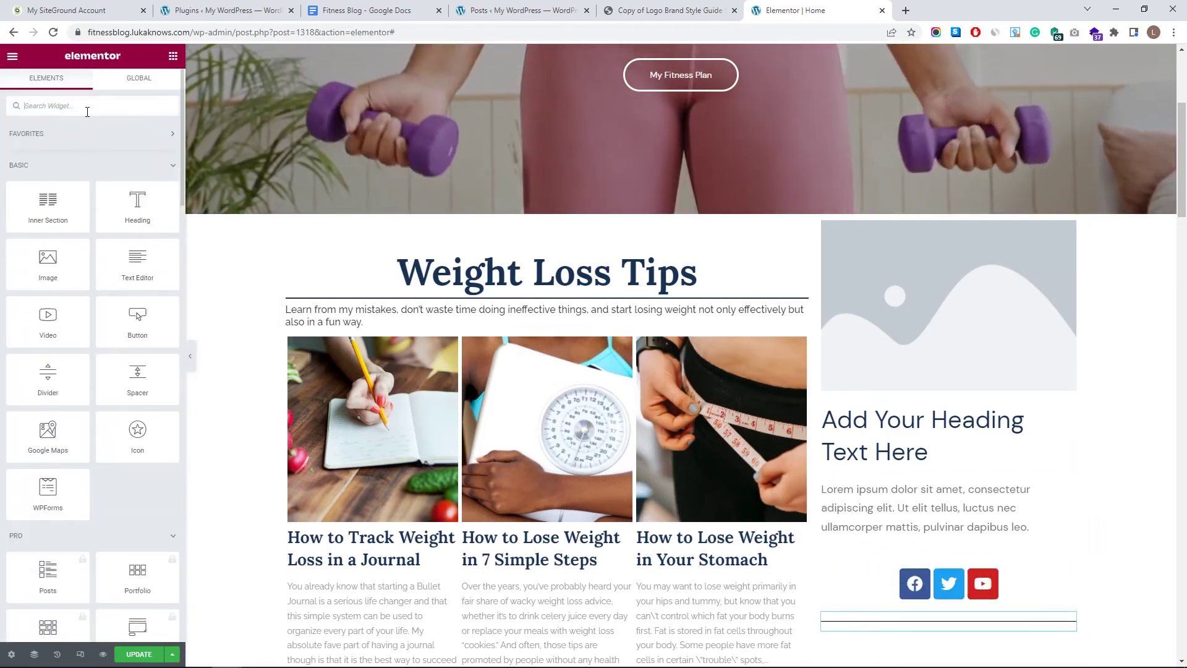
click(87, 106)
text(post)
drag(136, 218, 880, 609)
- Select the sidebar image placeholder and bring up the Media Library to choose its image
scroll(880, 609, down, 5)
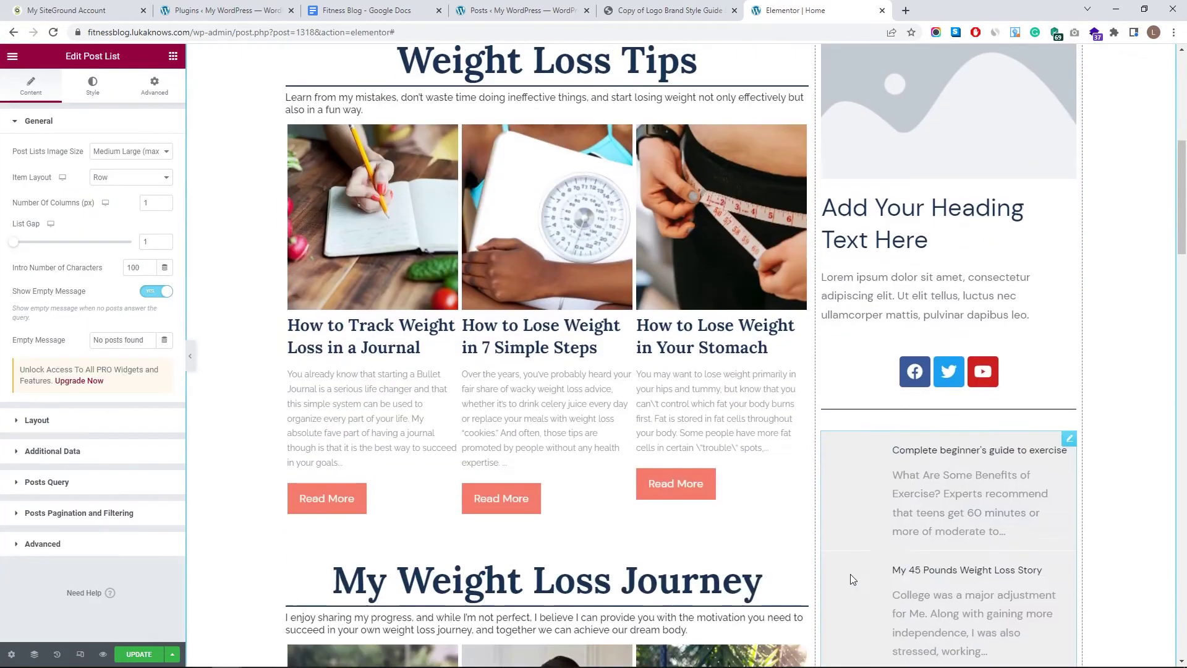
scroll(800, 480, up, 4)
scroll(863, 411, down, 4)
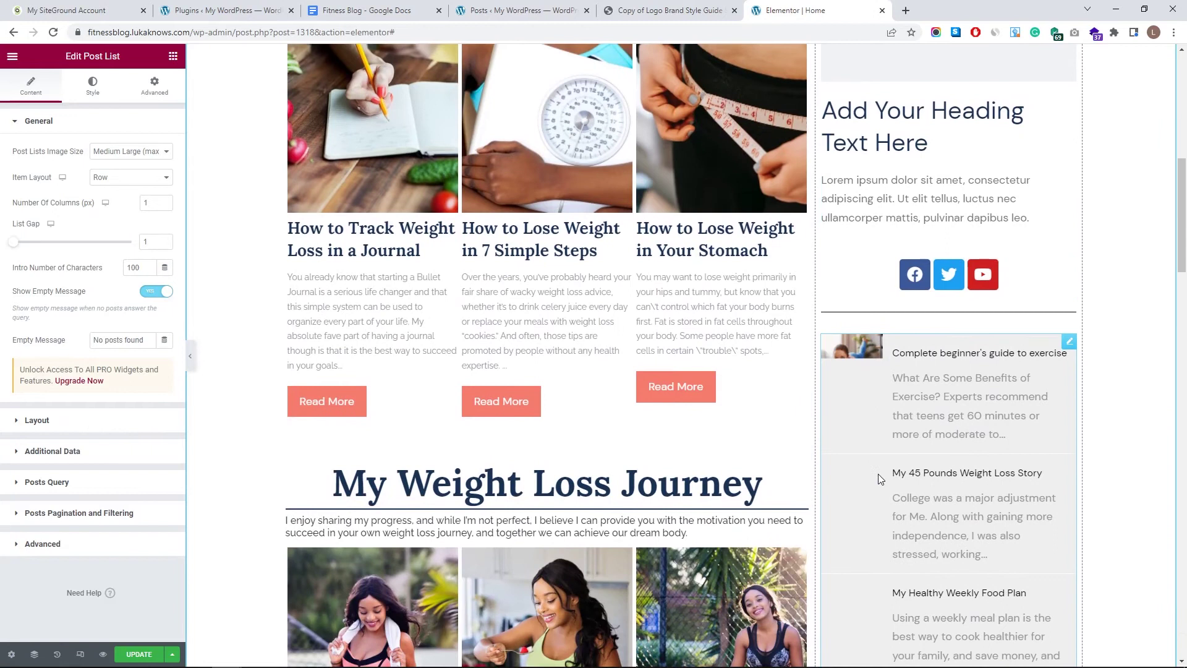
scroll(879, 479, up, 6)
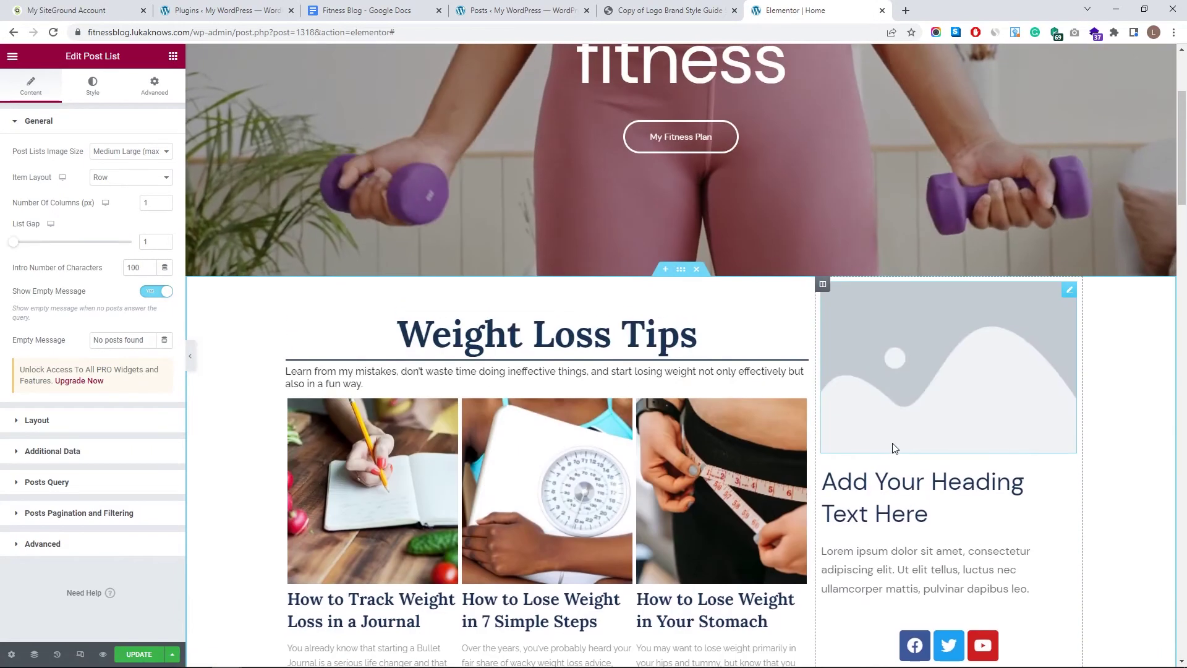
scroll(884, 418, down, 3)
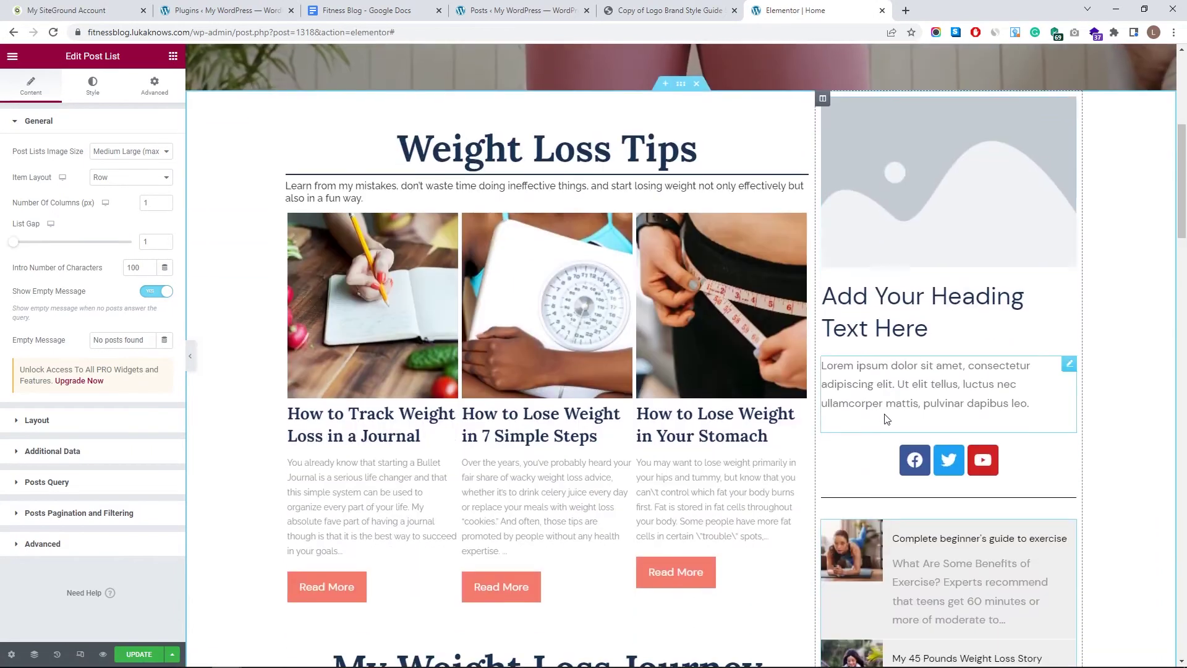
click(856, 204)
click(122, 187)
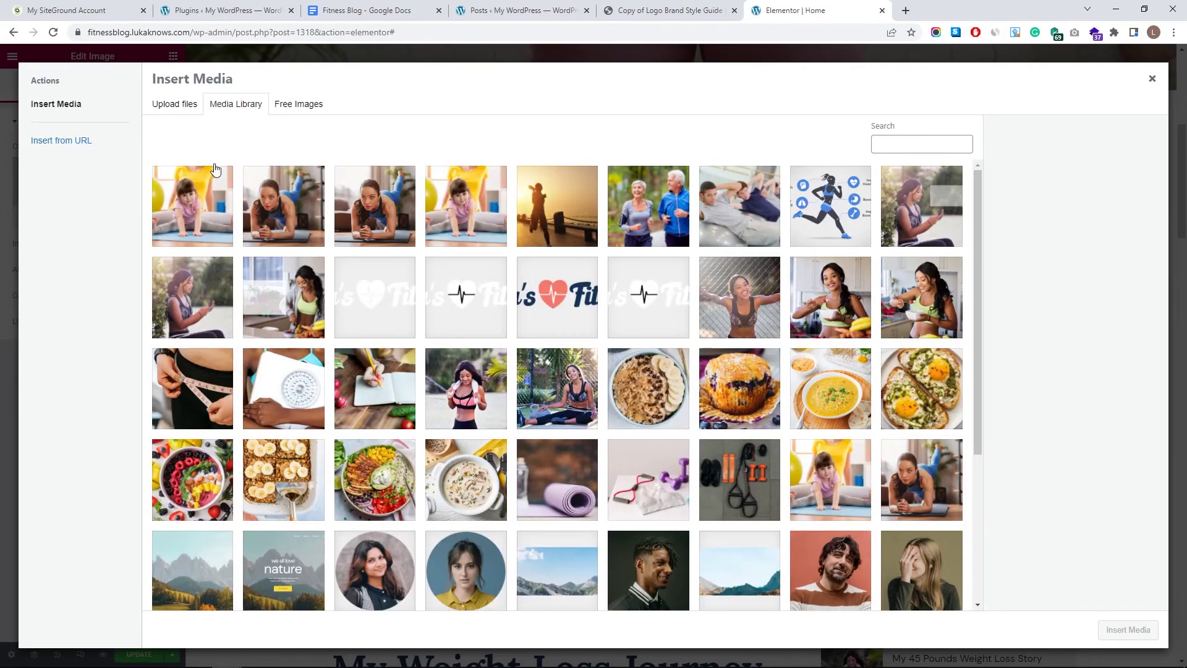
- Upload the jpg photo to the Media Library and check its 1920×1279 dimensions
click(175, 105)
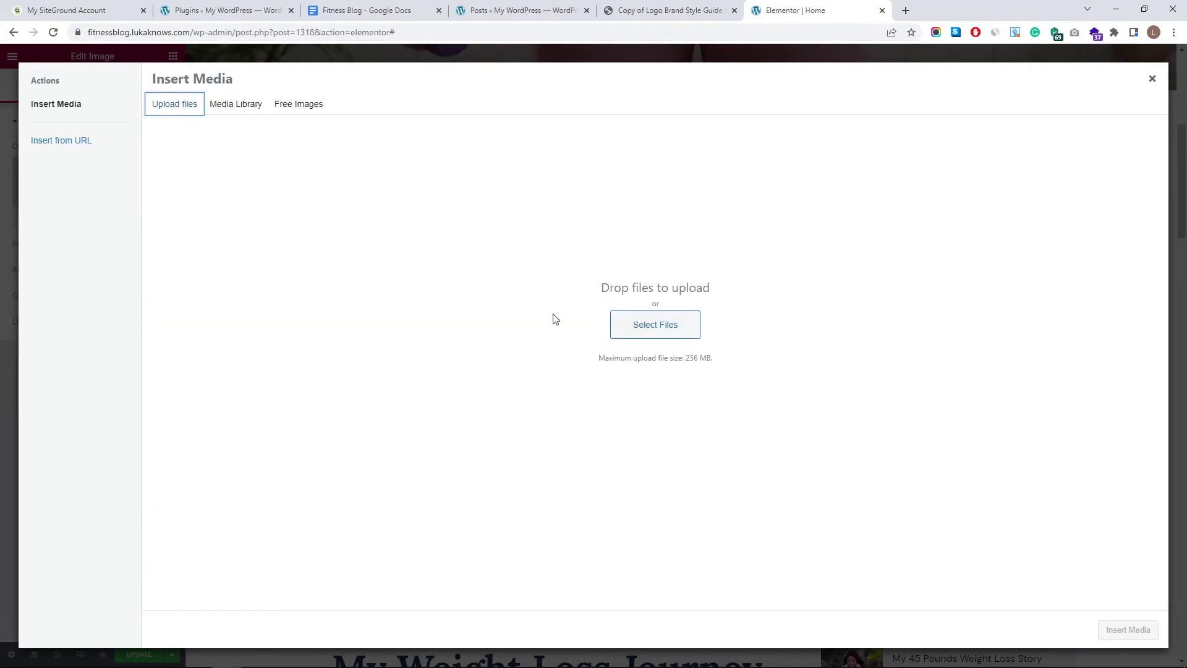
click(615, 326)
click(667, 197)
click(901, 564)
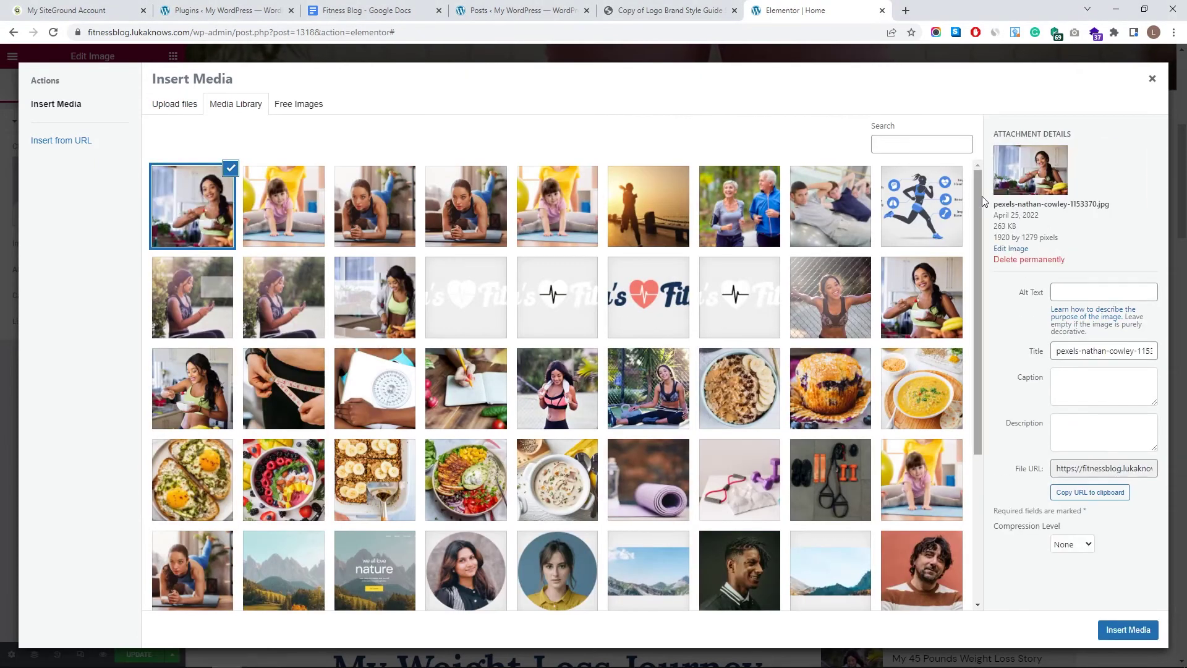
drag(1052, 236, 995, 148)
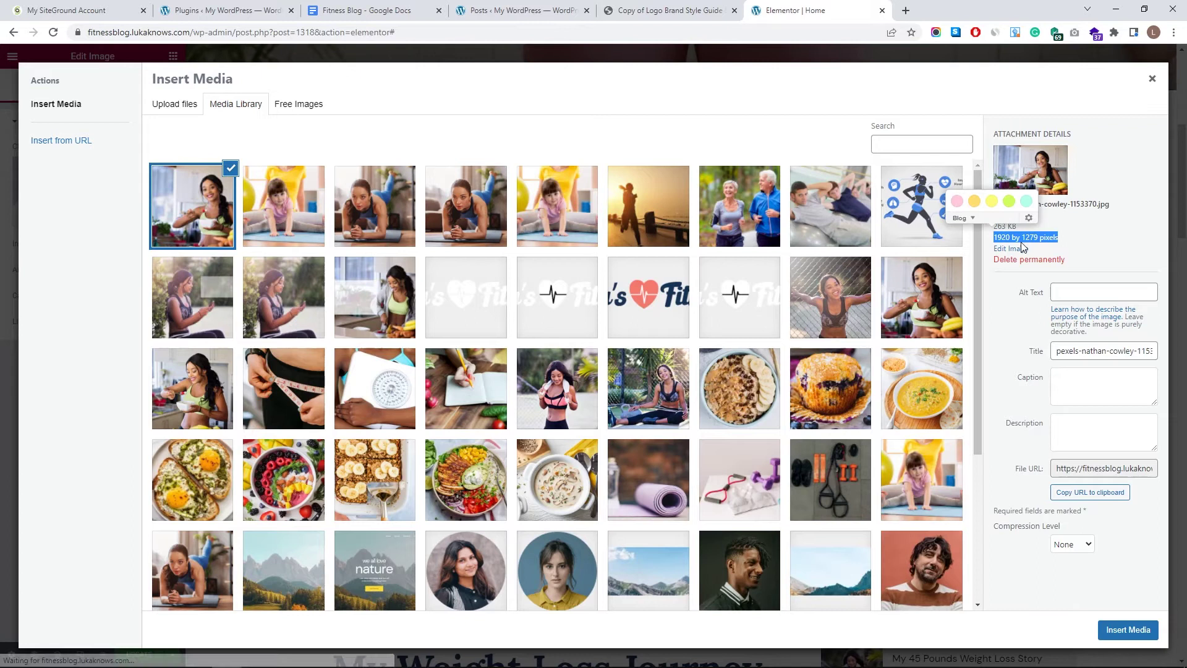
click(1031, 242)
- Crop the photo to a 1:1 square, save it and insert it as the sidebar image
click(1019, 248)
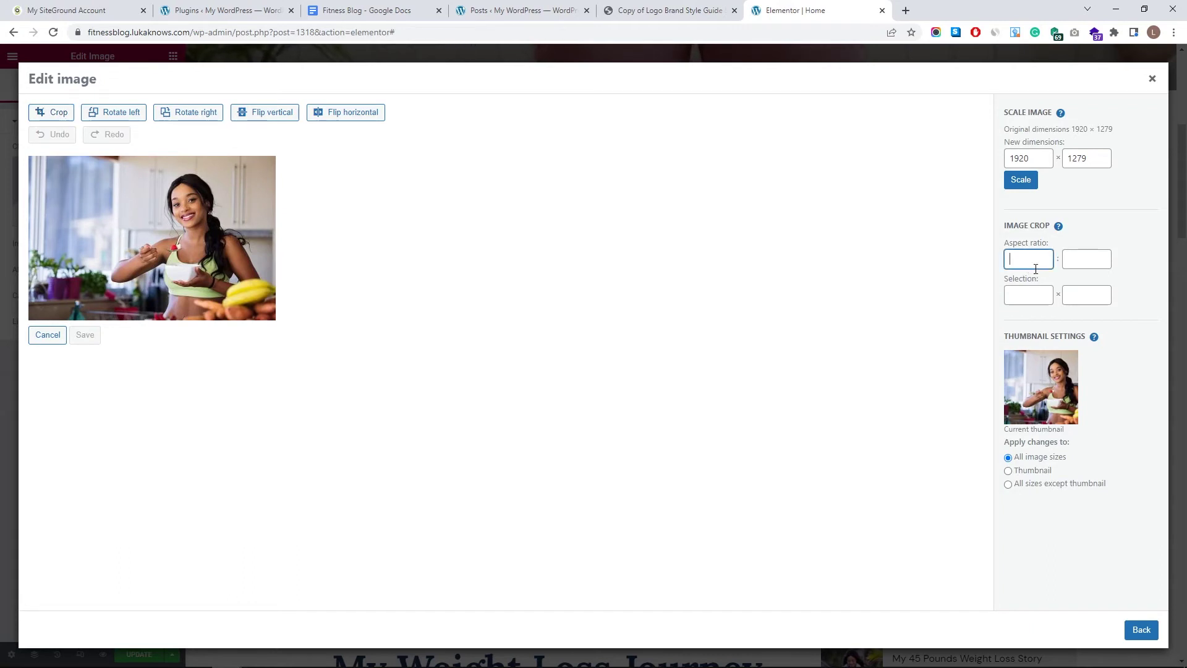
text(1)
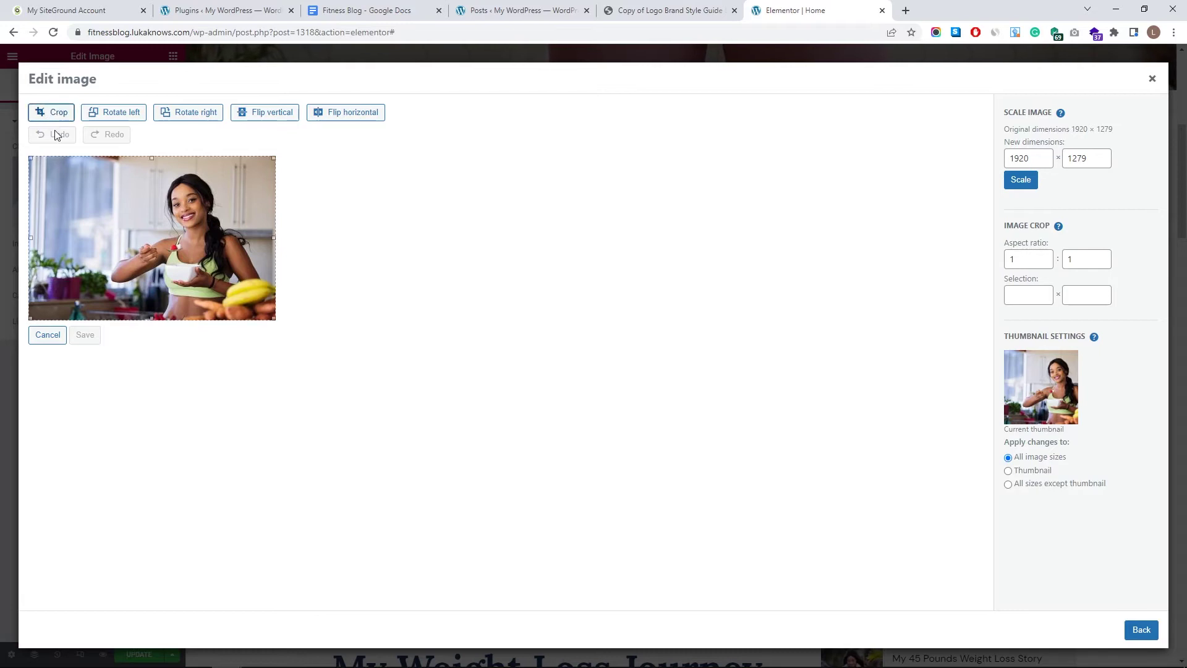
drag(32, 237, 43, 237)
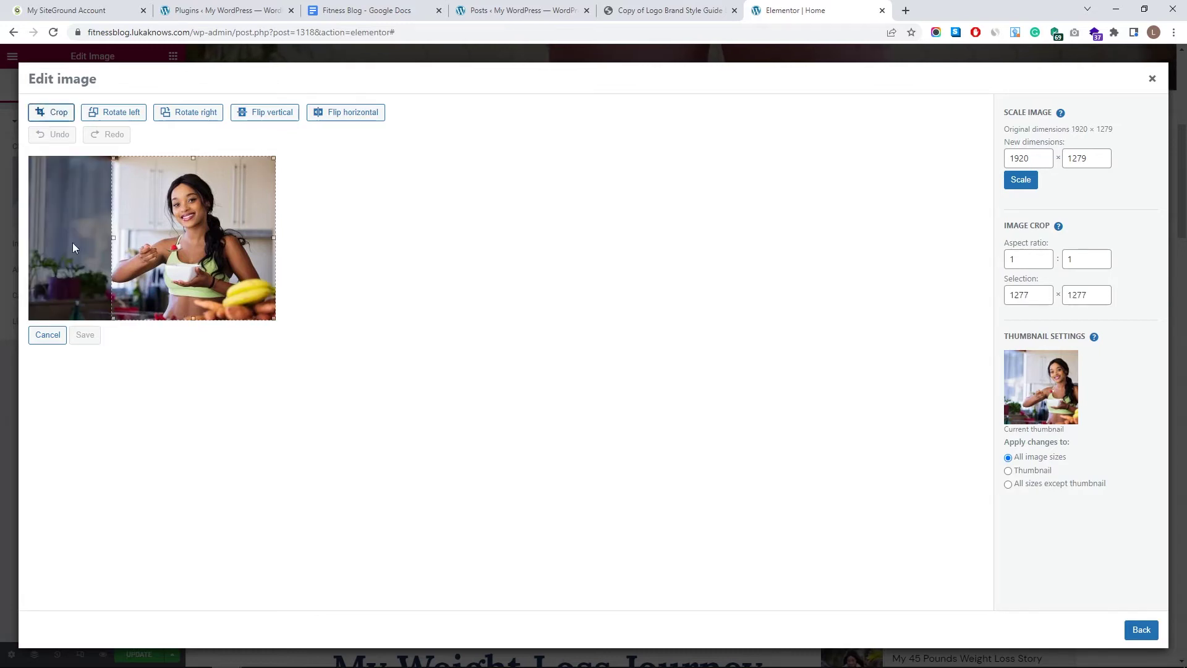
drag(199, 231, 190, 231)
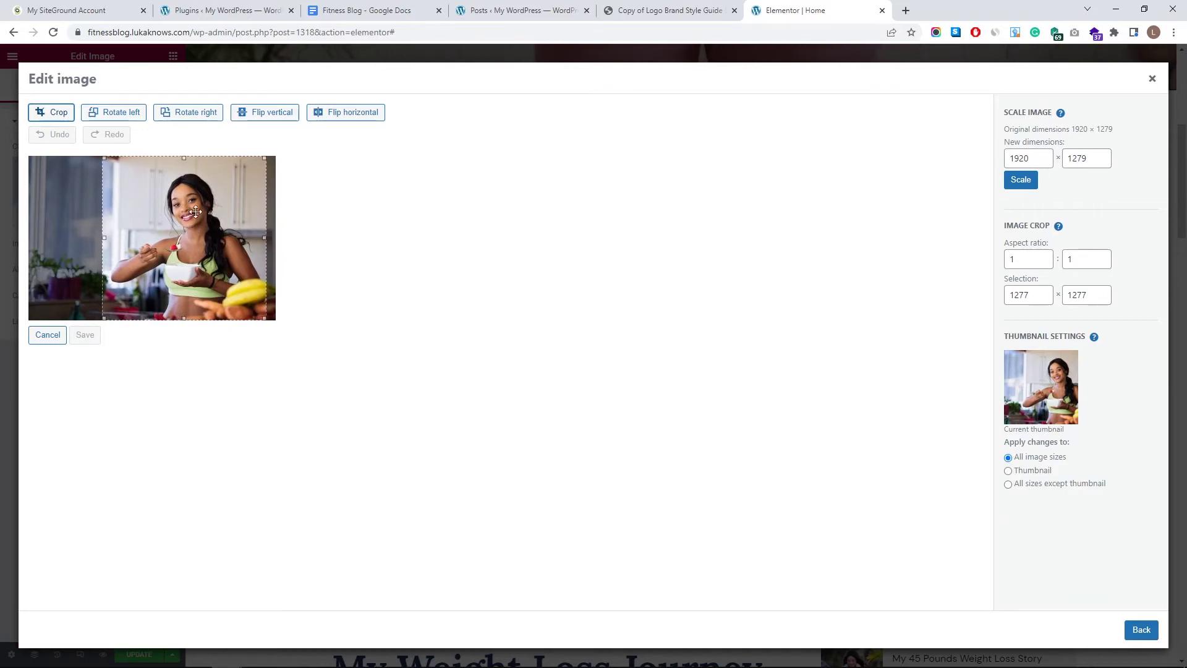
drag(184, 158, 183, 165)
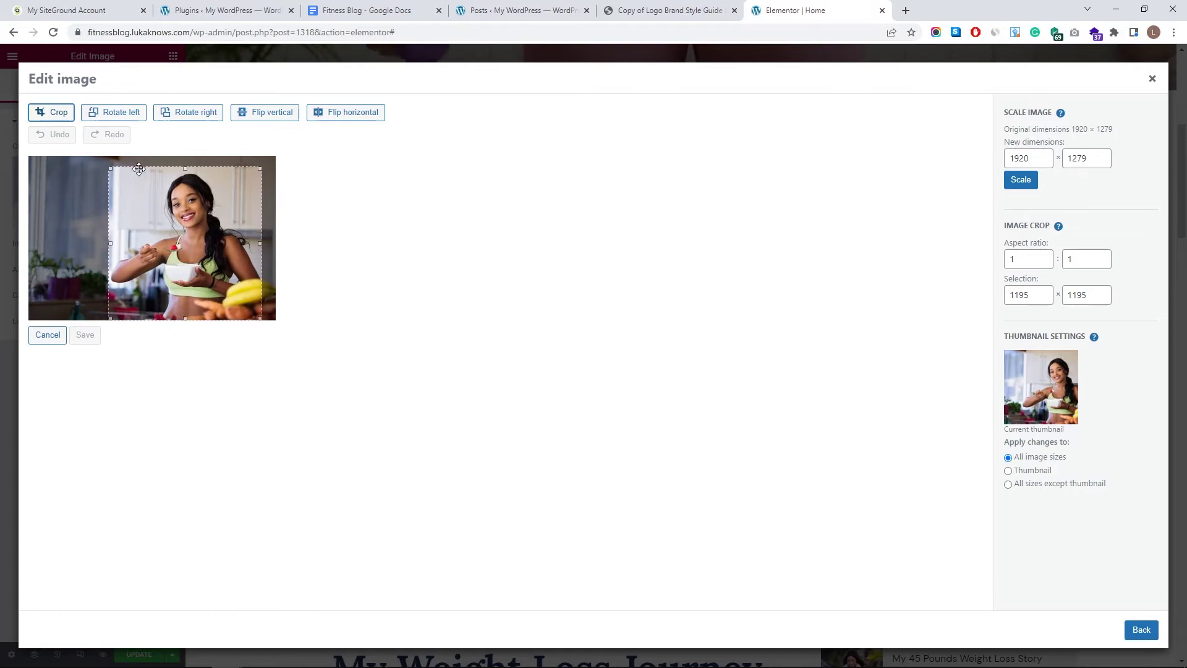
click(54, 115)
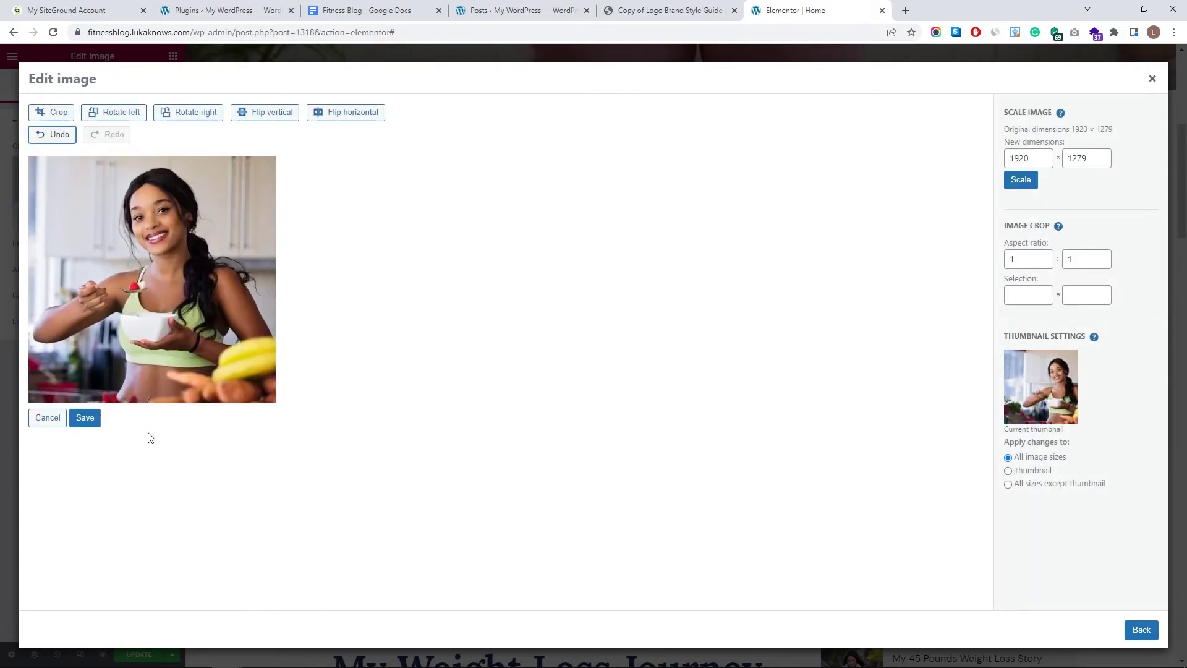
click(86, 419)
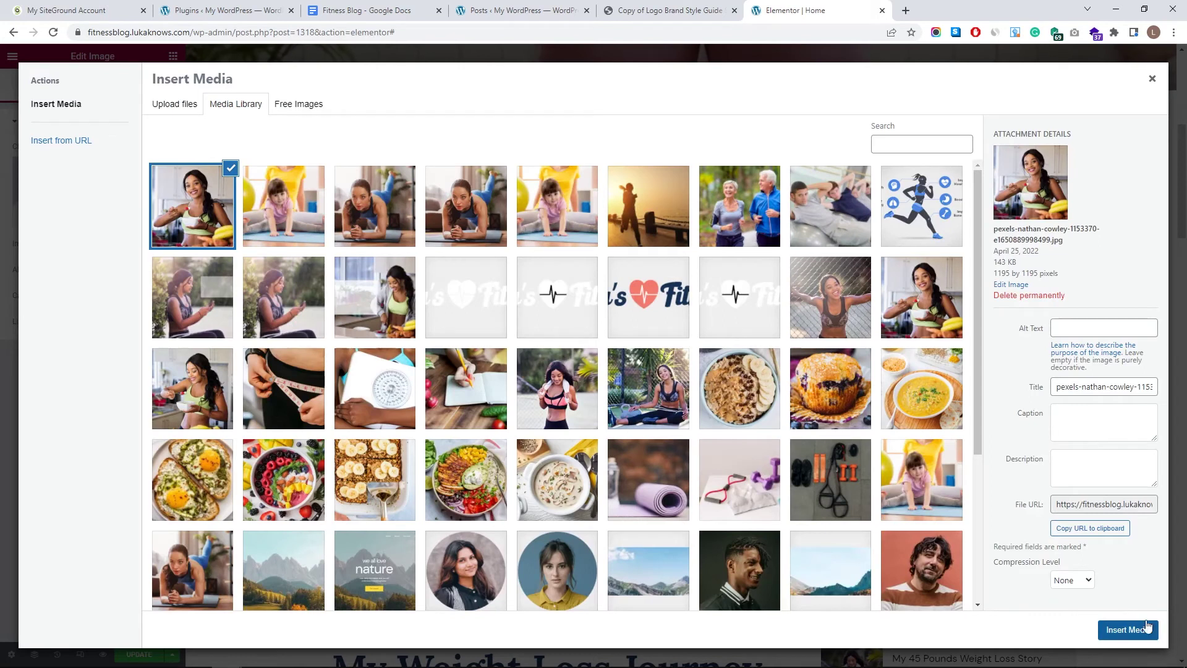
click(1145, 629)
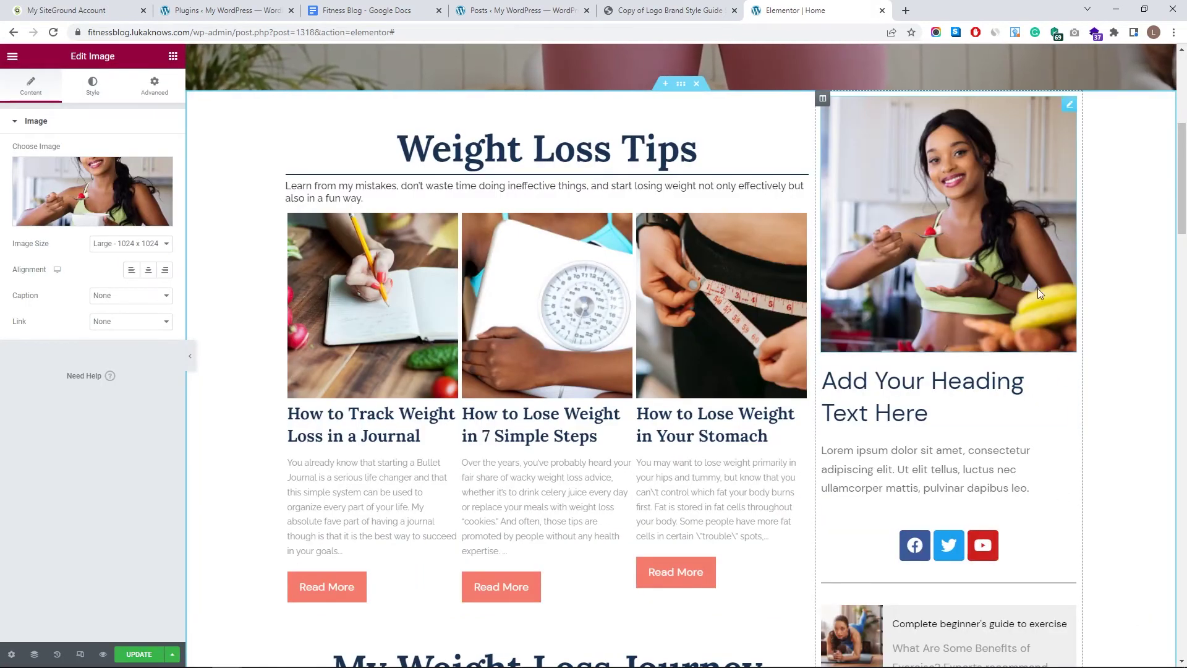
- Enable a mask on the sidebar photo, trying flower and triangle before settling on Circle
click(162, 96)
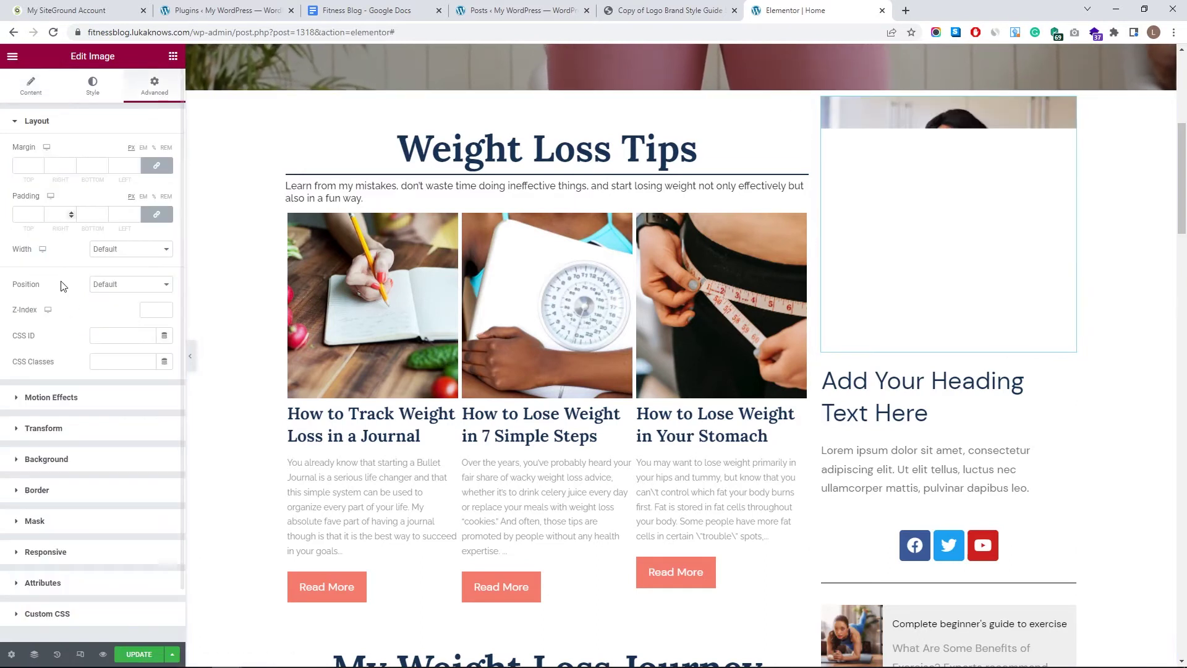
click(67, 524)
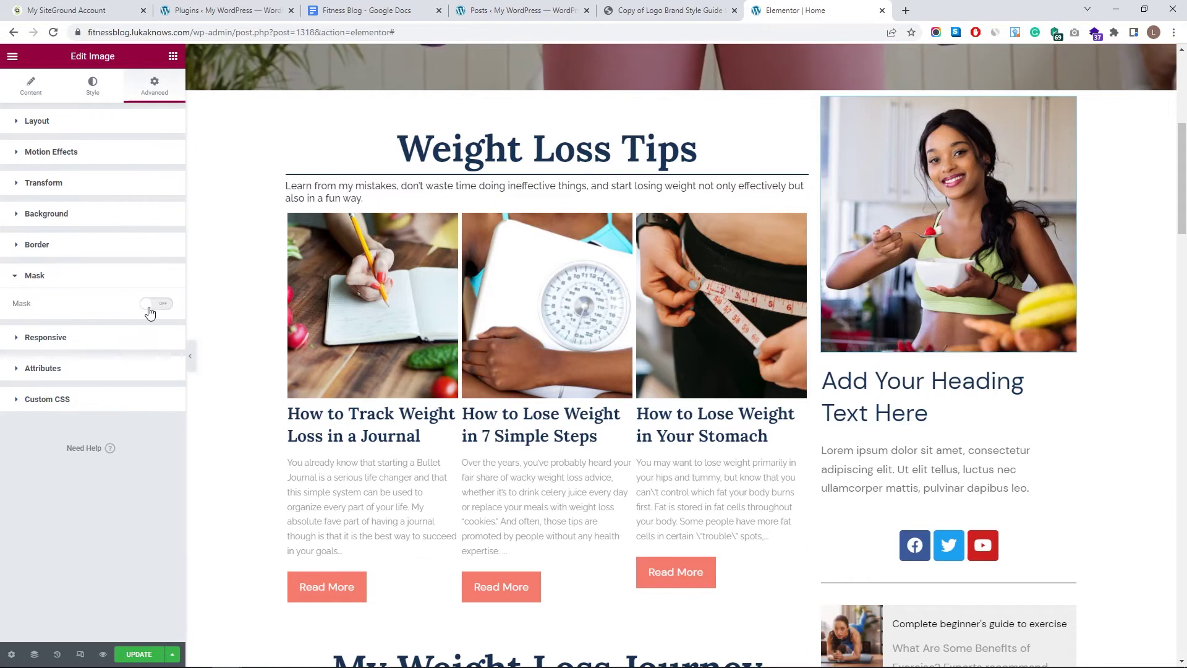
click(149, 307)
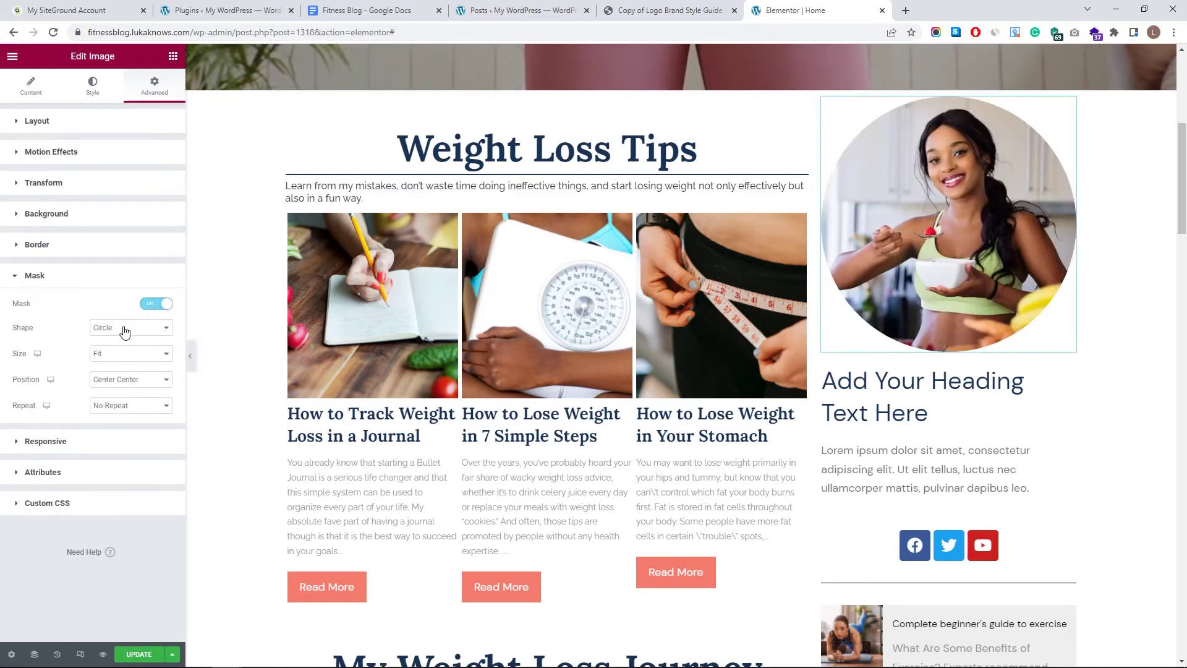
click(125, 331)
click(132, 351)
click(131, 328)
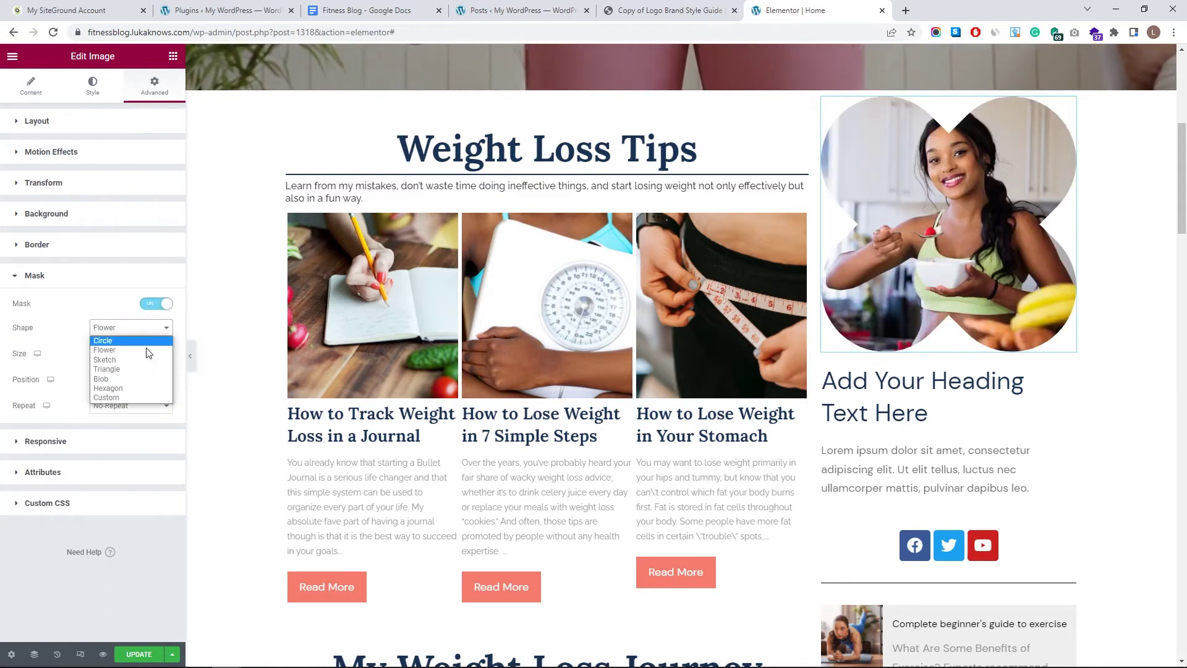
click(137, 370)
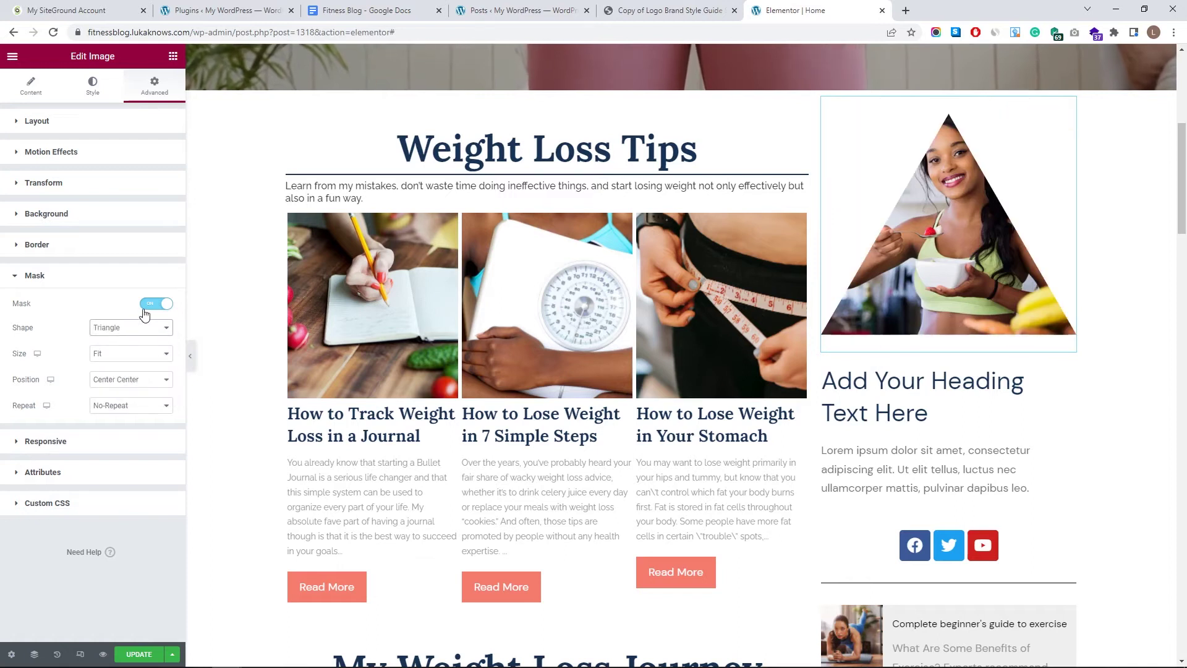
click(134, 328)
click(137, 341)
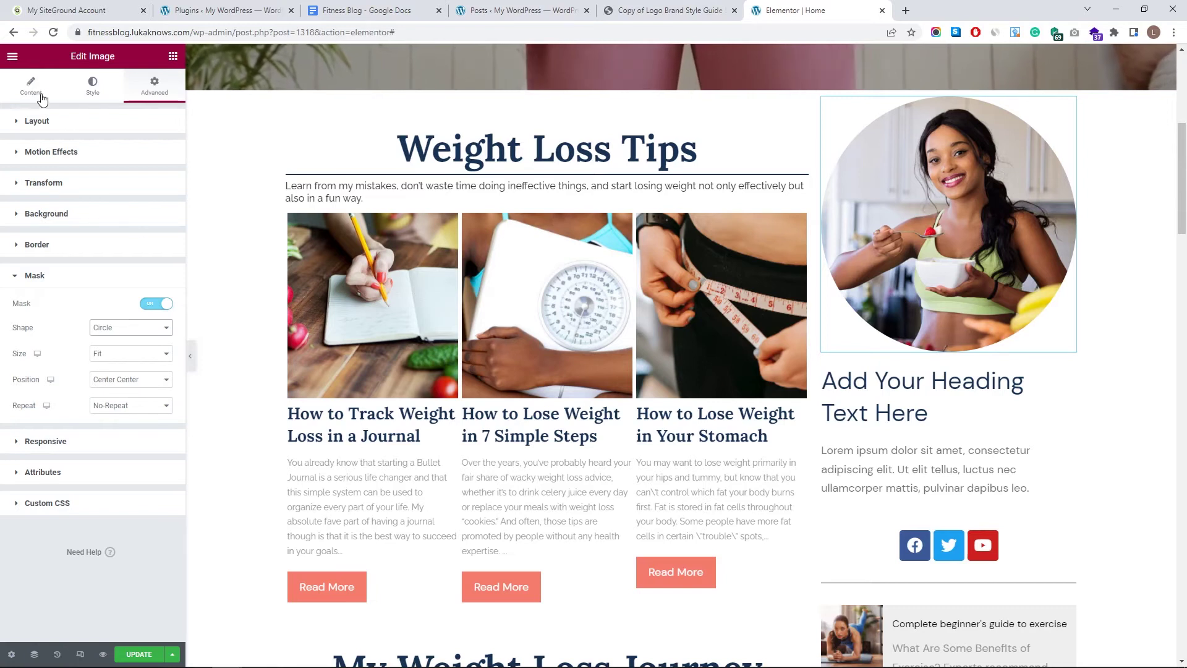
- Set the photo's image size to Custom 350×350 and apply it
click(966, 249)
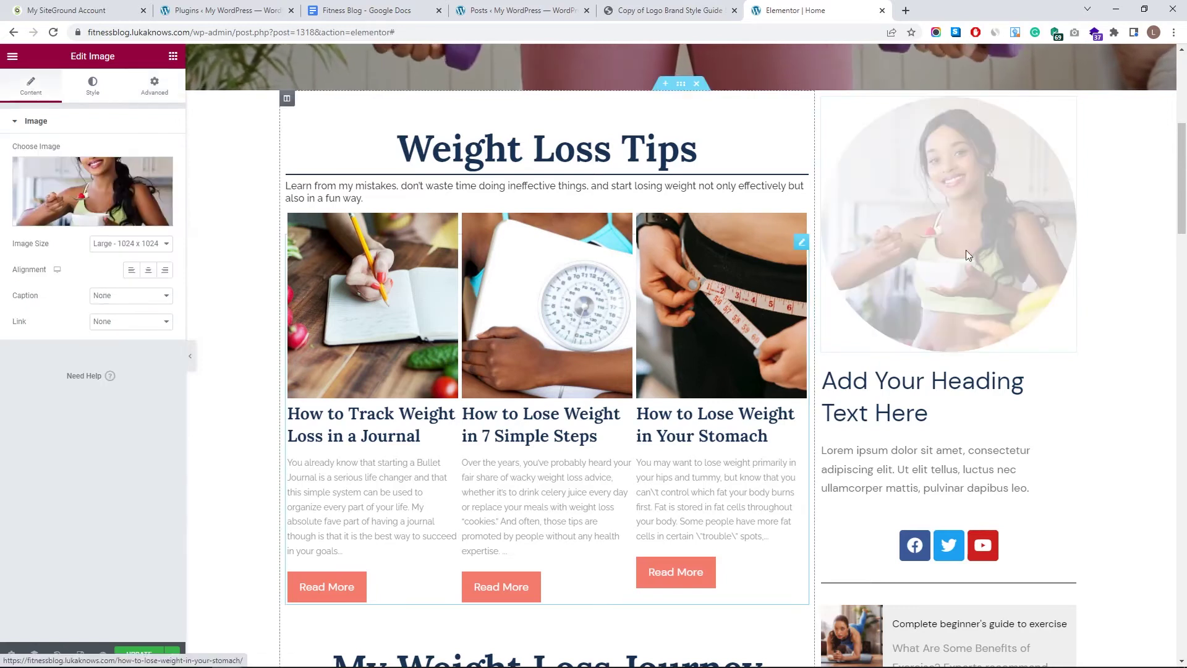
click(141, 245)
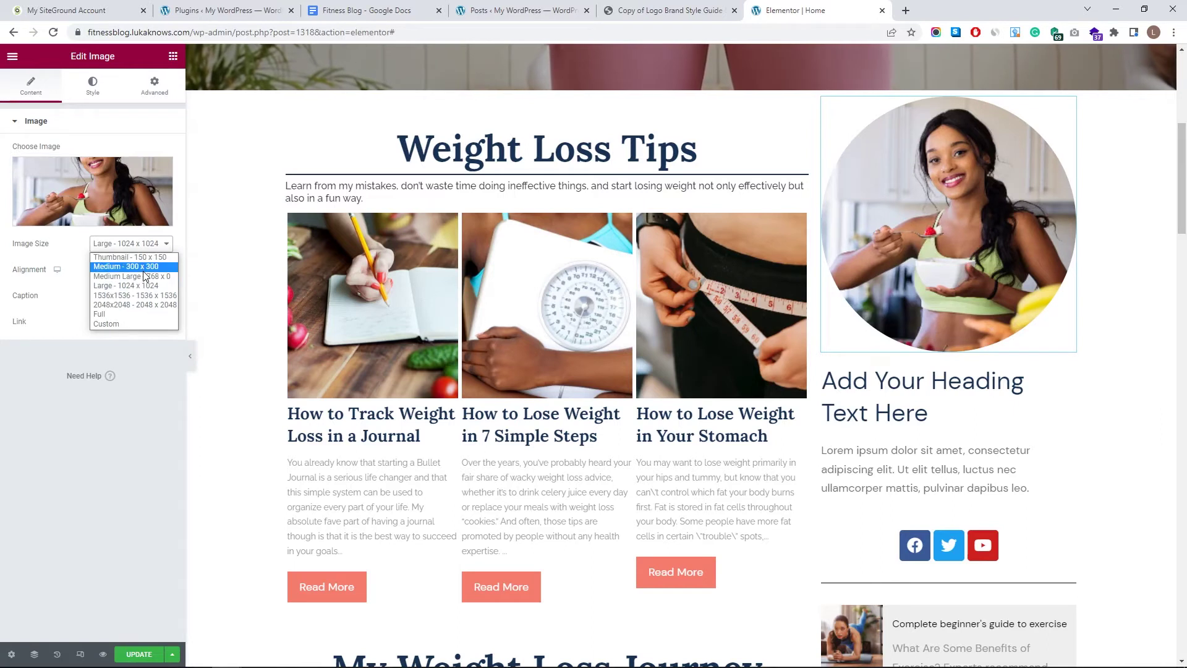
click(135, 323)
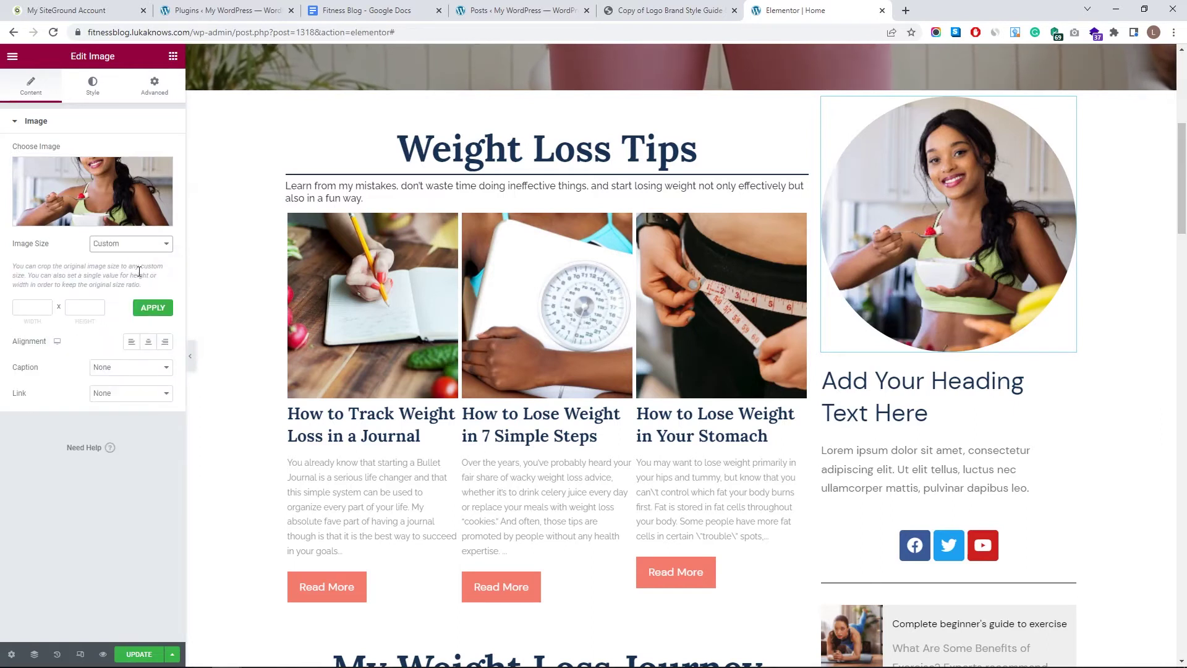
click(45, 302)
text(350)
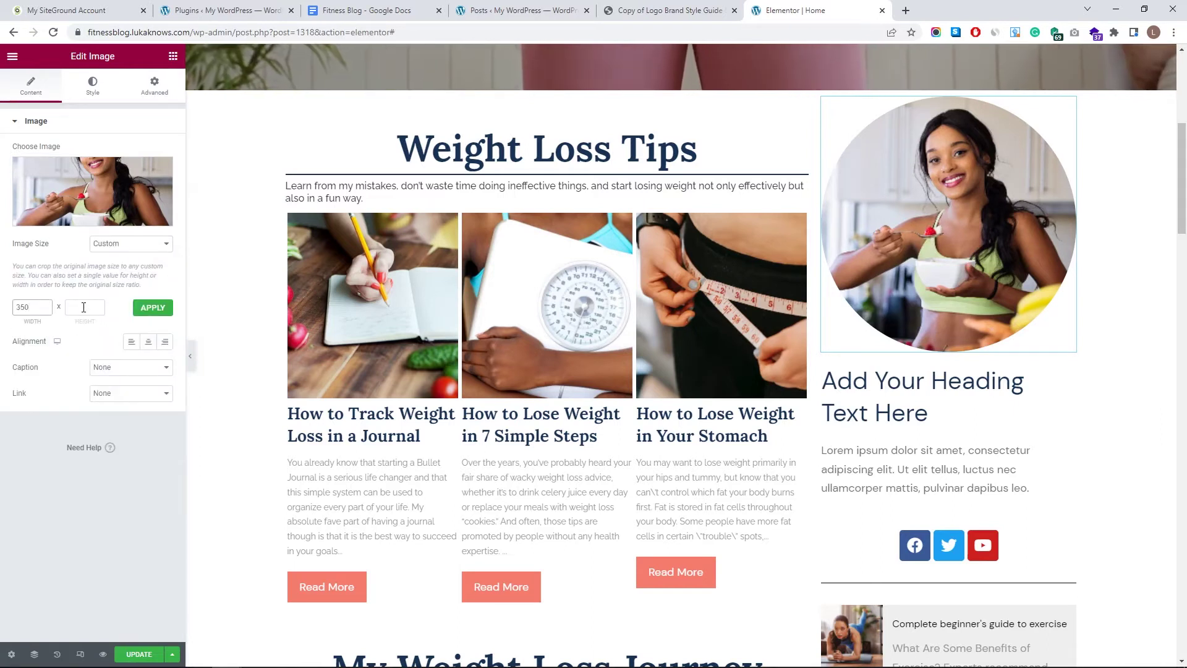
click(154, 308)
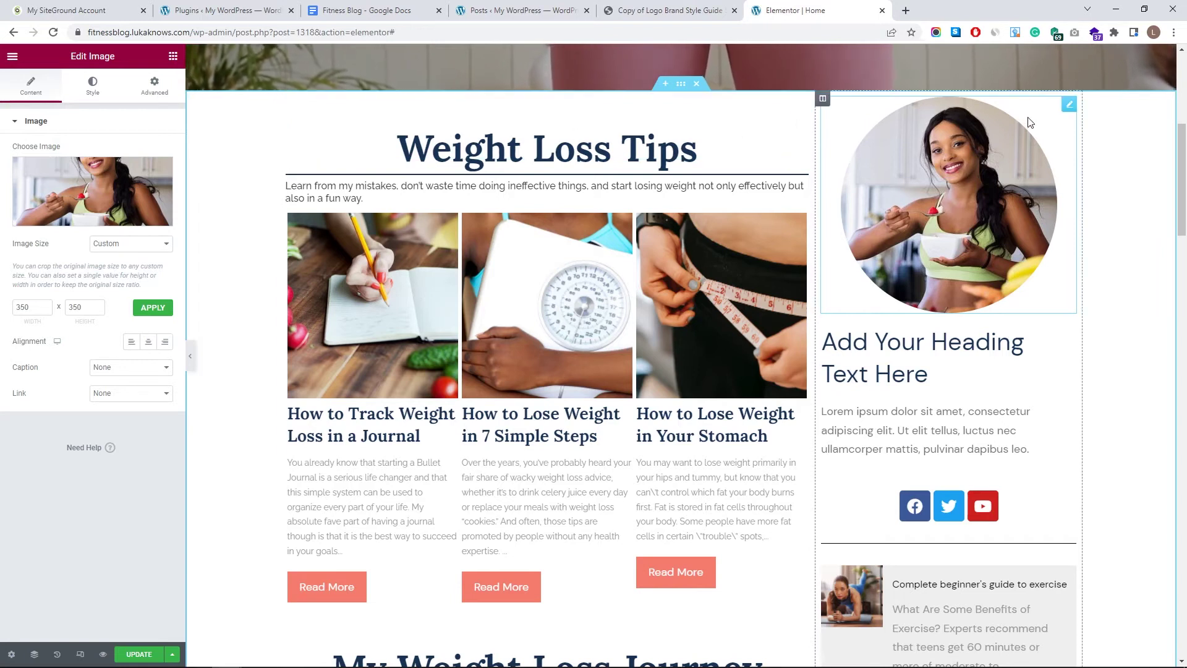
- Give the sidebar photo a 50 px top margin
click(155, 85)
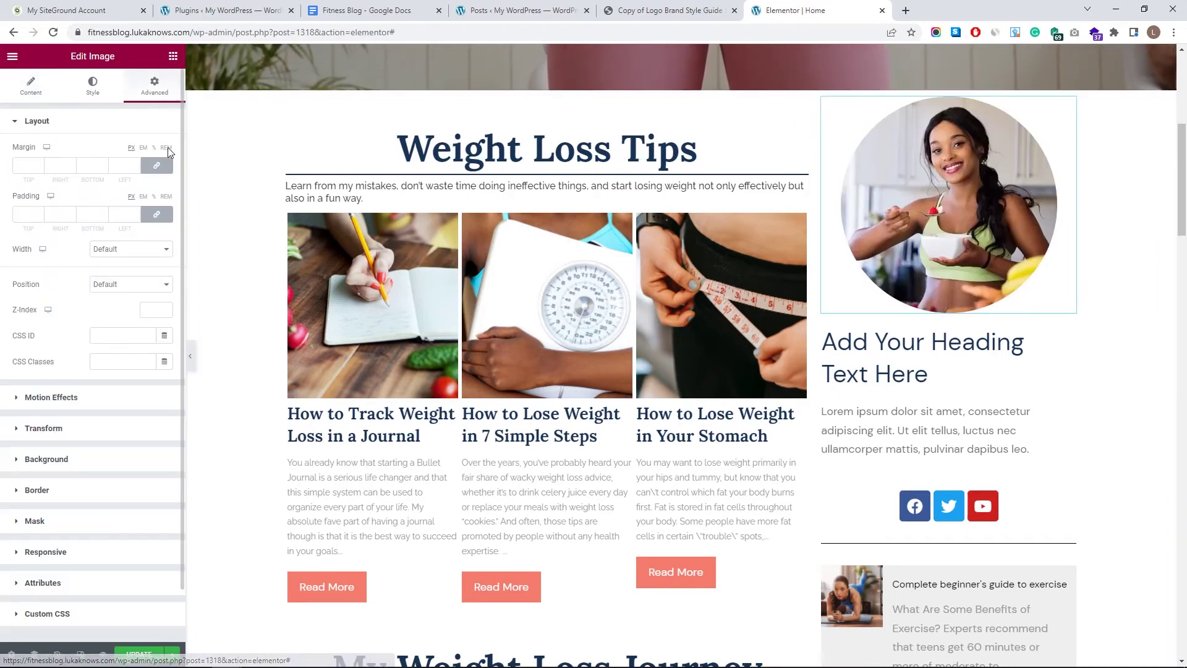
click(38, 168)
click(39, 163)
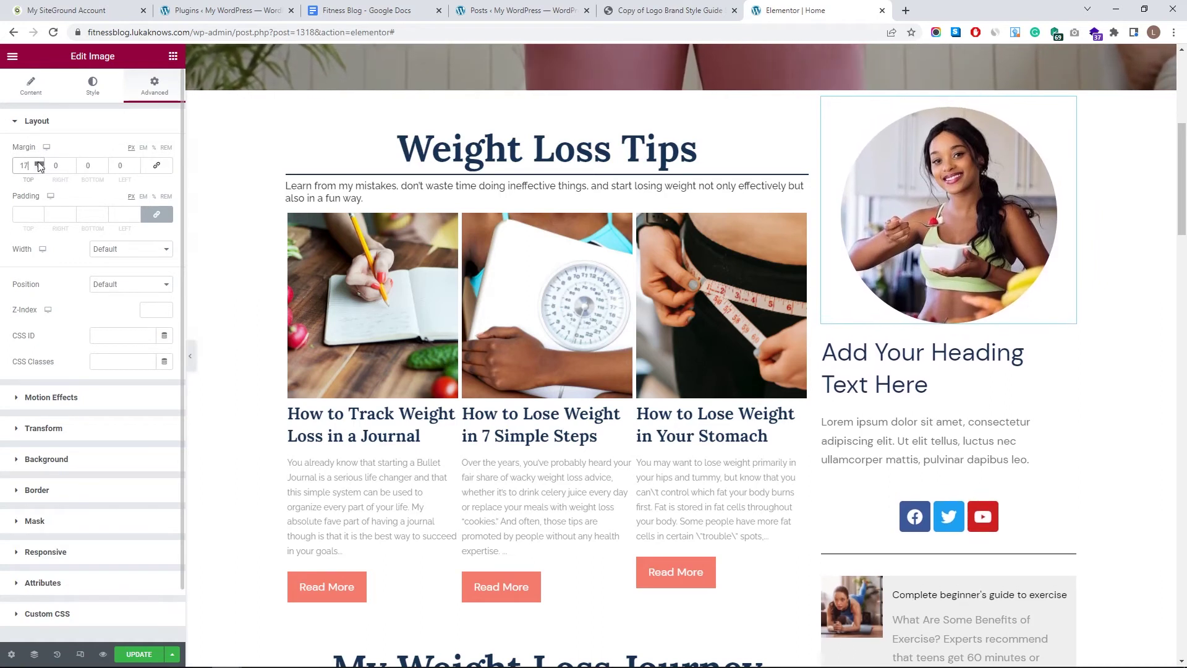
click(38, 162)
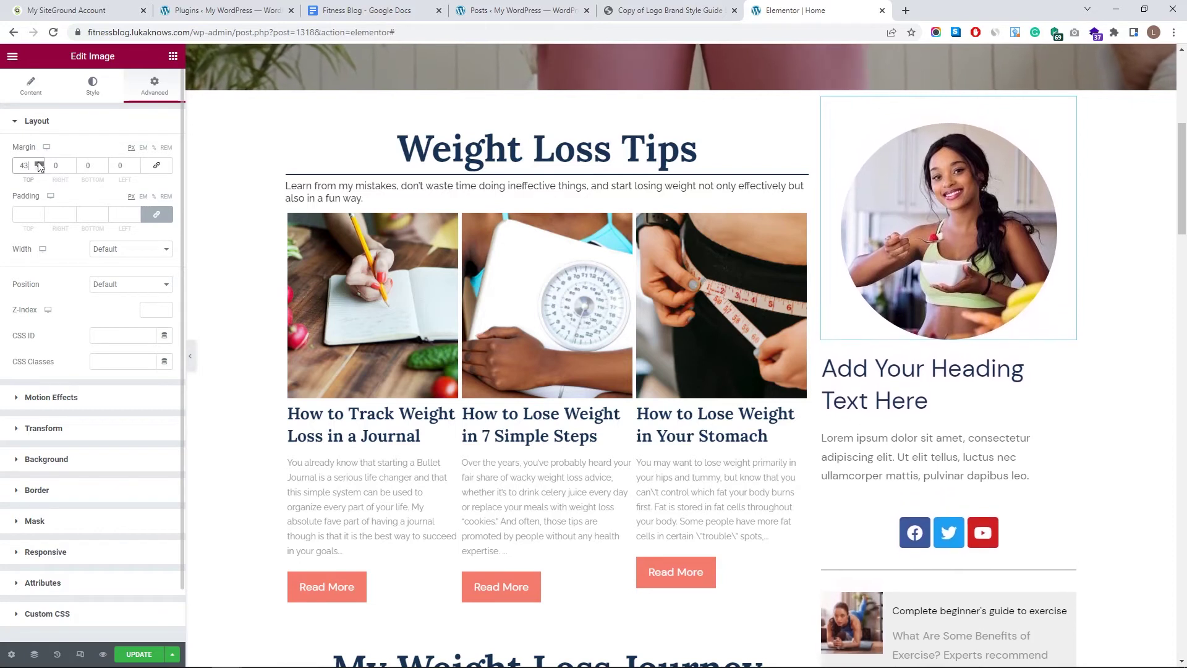
click(38, 163)
click(39, 168)
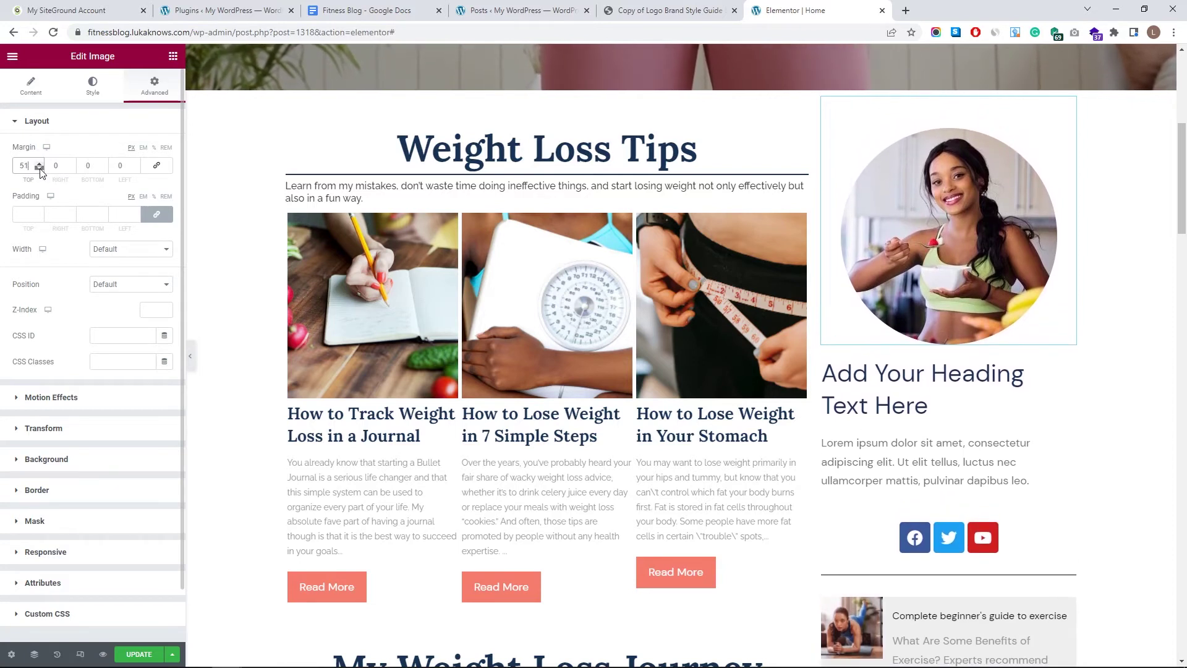
click(946, 364)
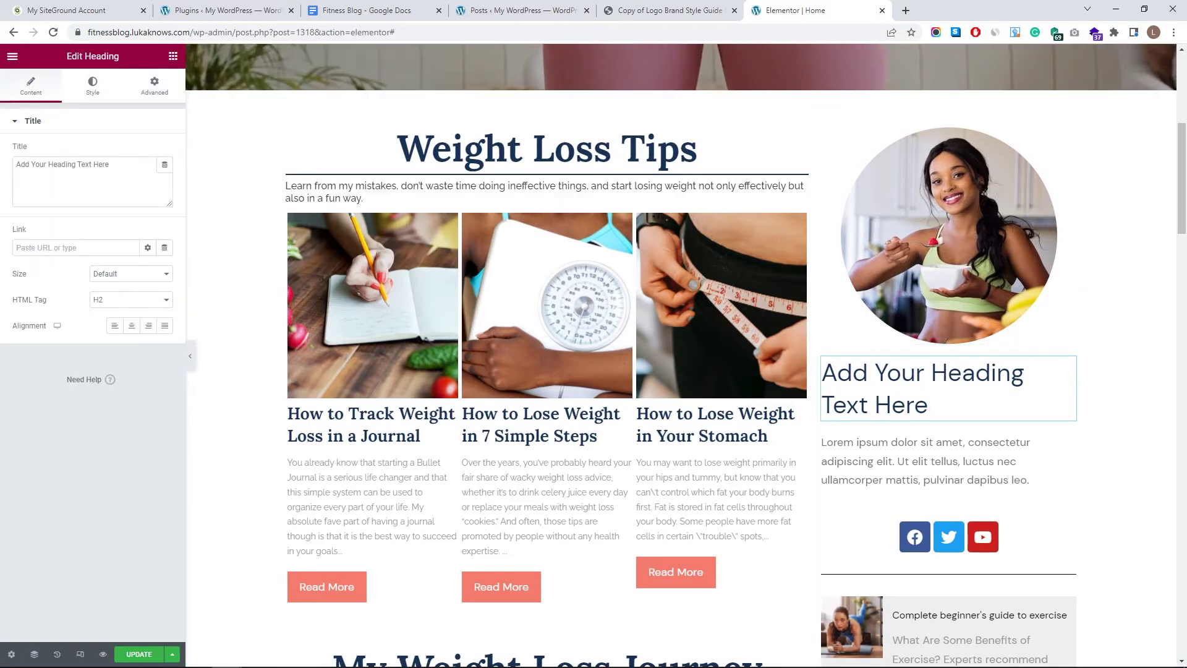
- Paste the author's name as the heading, styled Lora 700 at size 59 and centred
drag(110, 165, 5, 172)
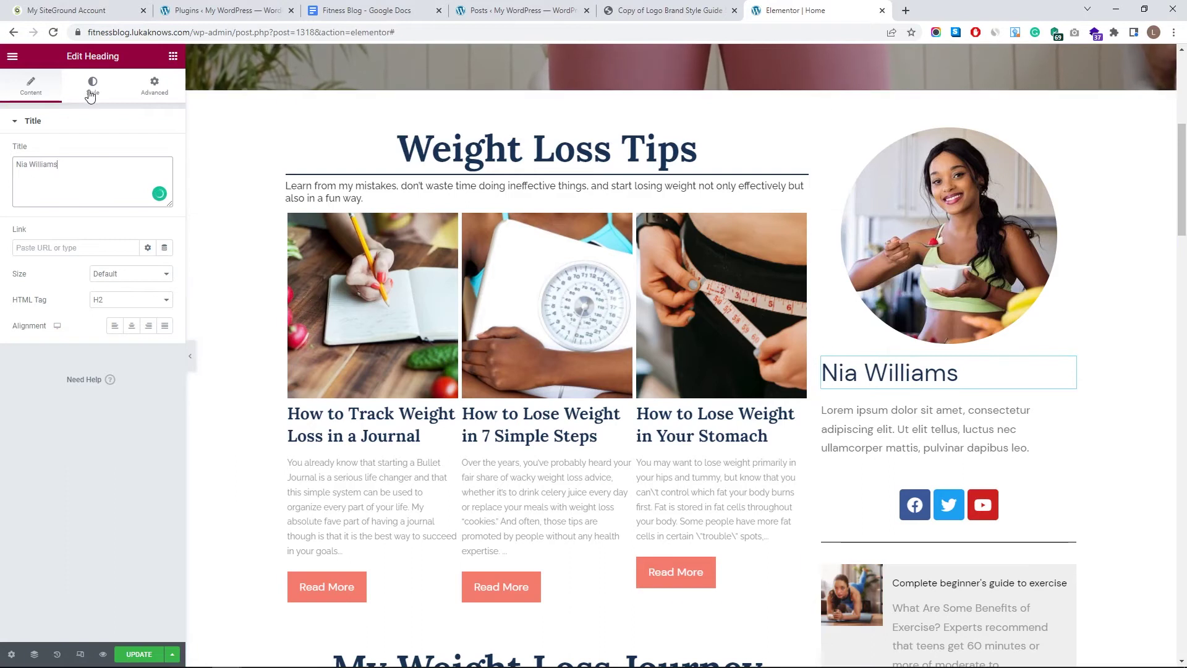
click(93, 87)
click(148, 177)
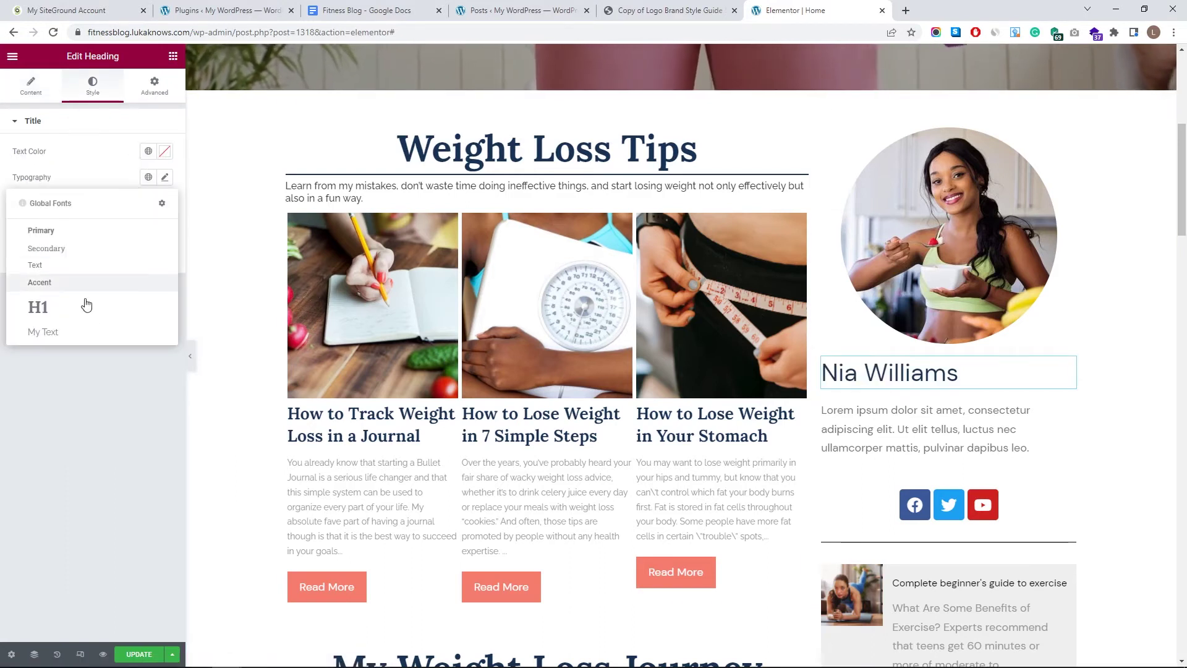
click(88, 306)
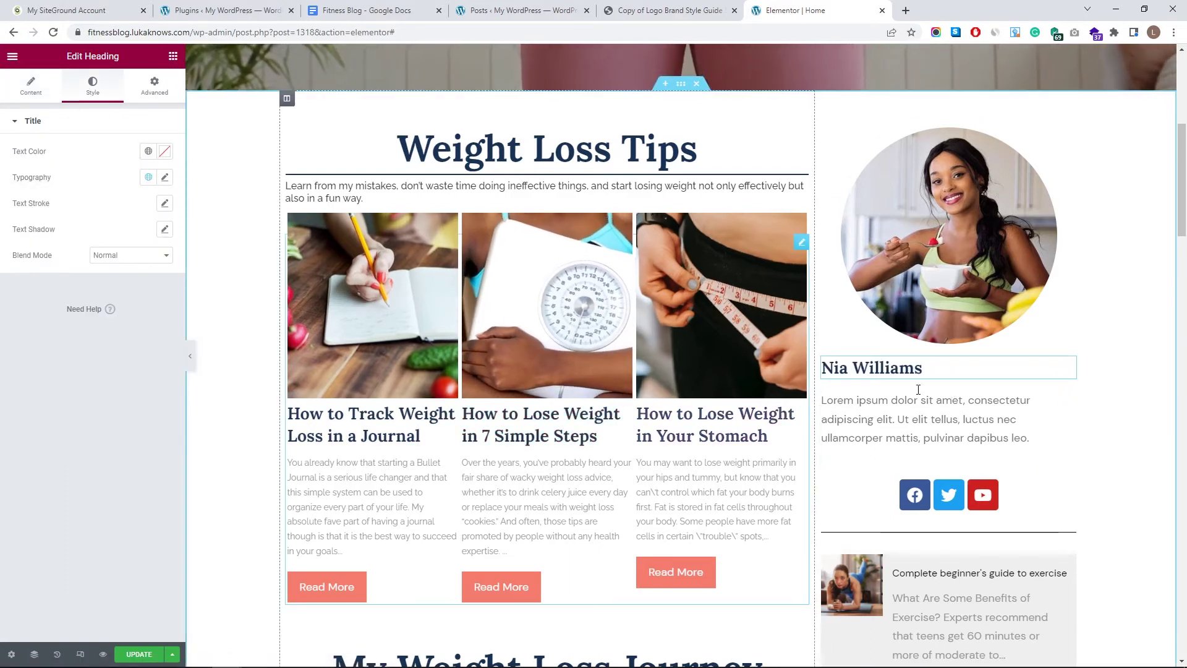
click(165, 178)
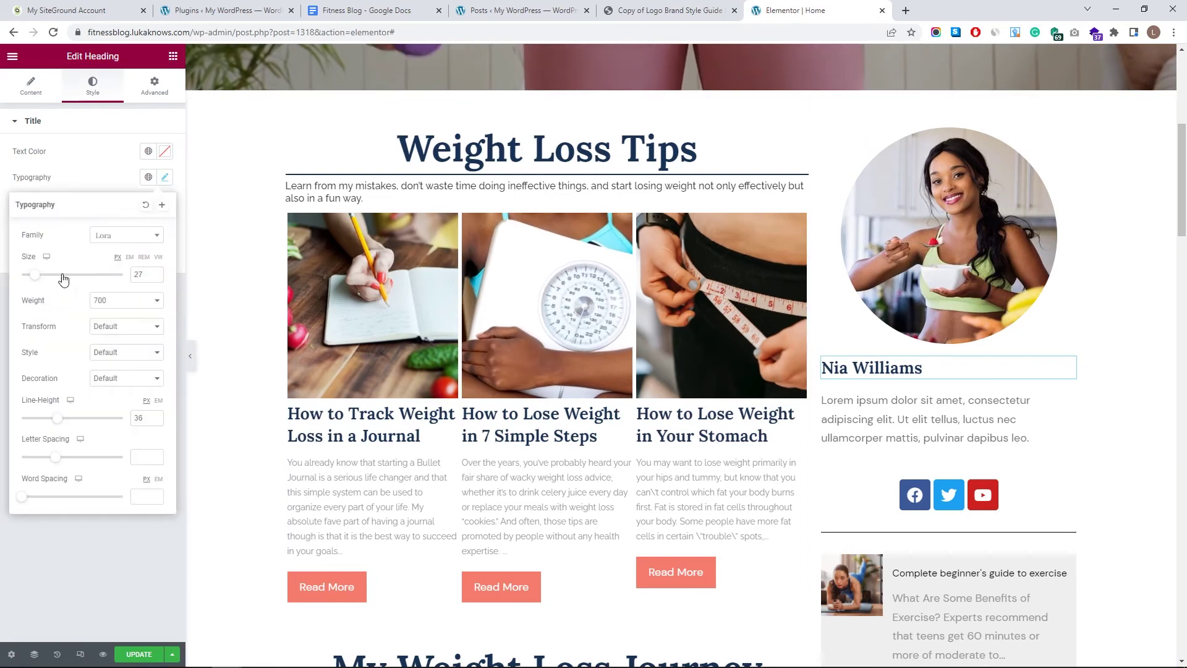
drag(32, 275, 54, 280)
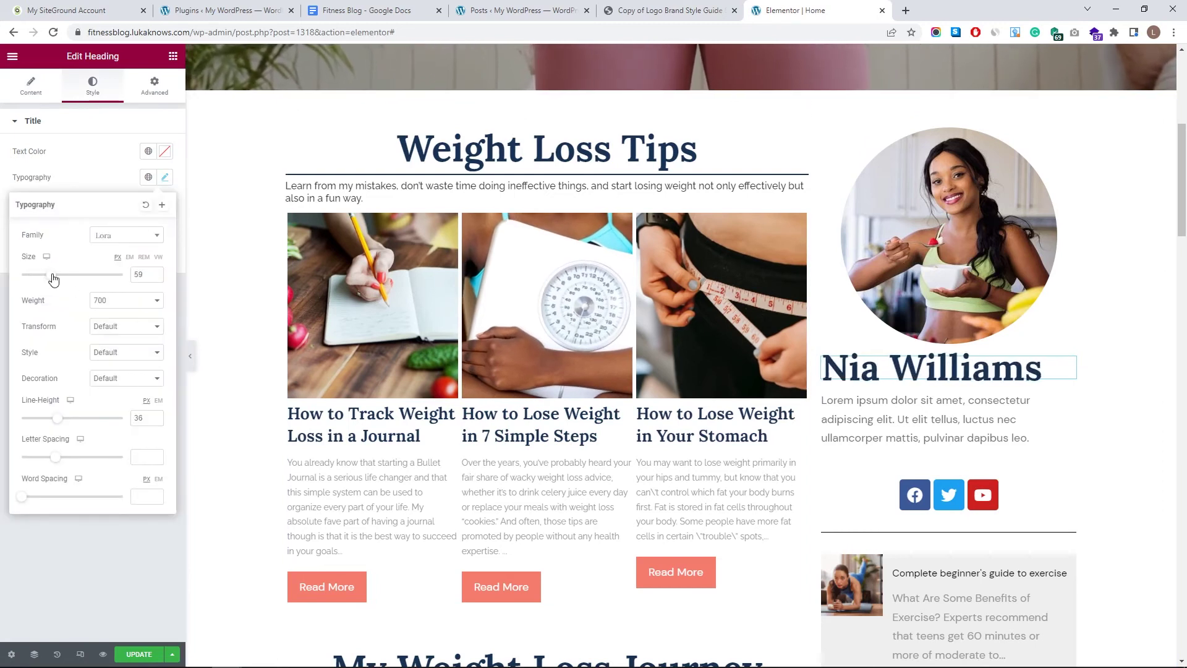
click(12, 88)
click(131, 325)
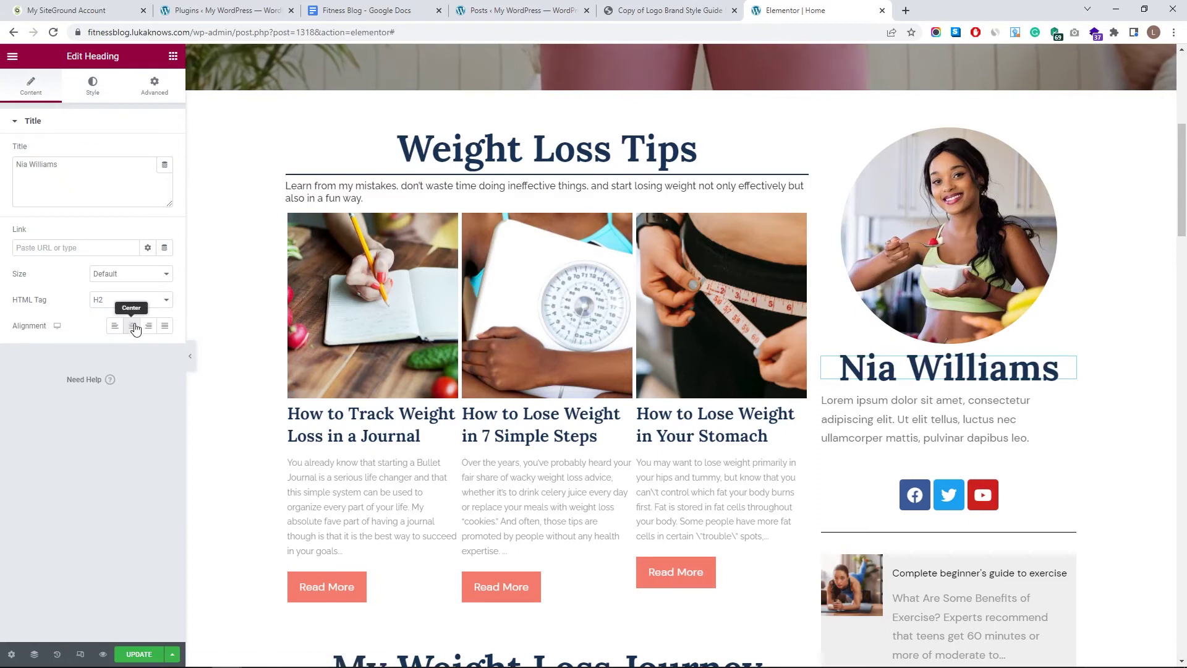
click(974, 412)
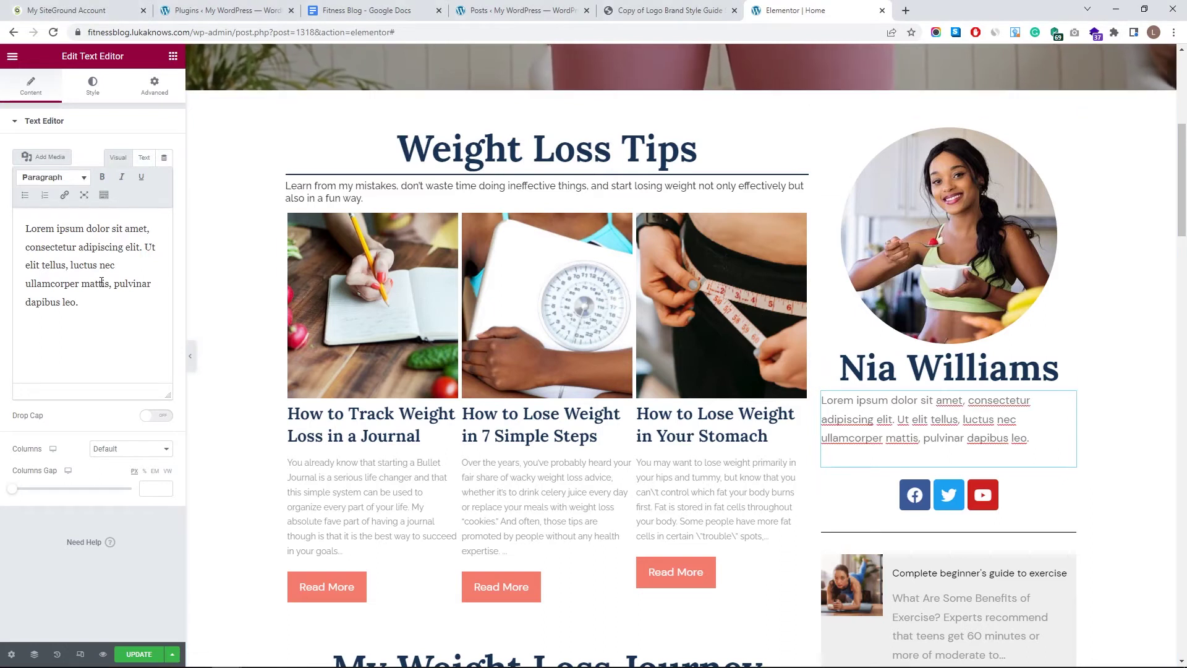
- Paste the author's bio into the text block and style it Raleway 14 with line height 25
drag(87, 309, 3, 222)
key(ctrl+v)
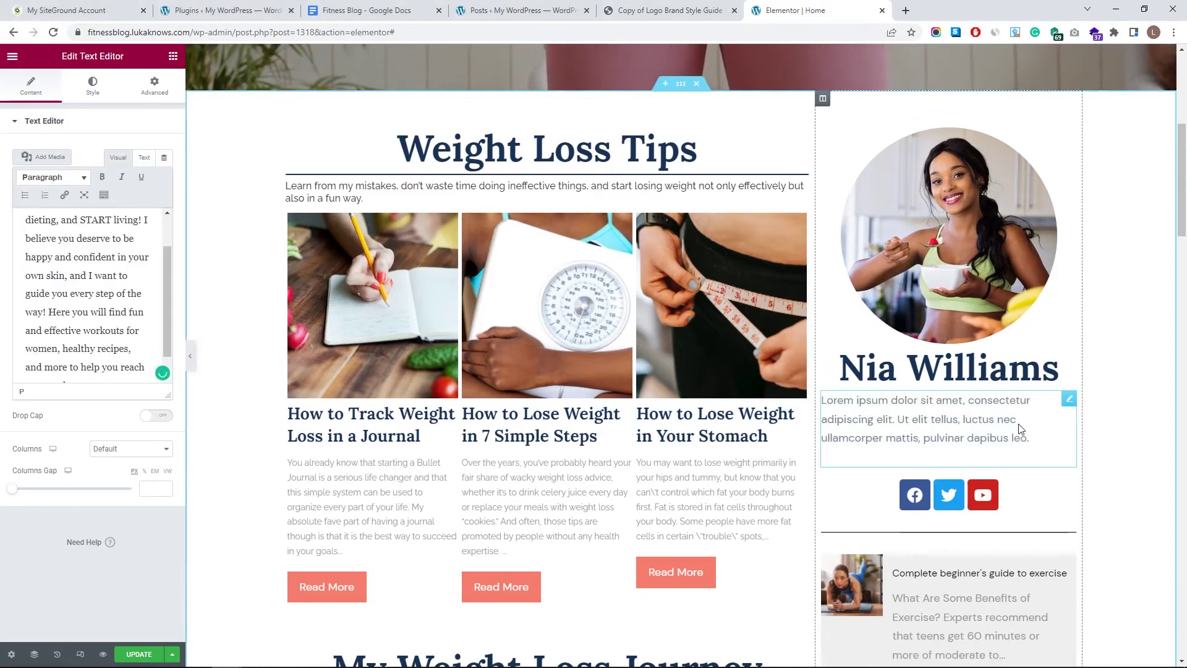
click(93, 85)
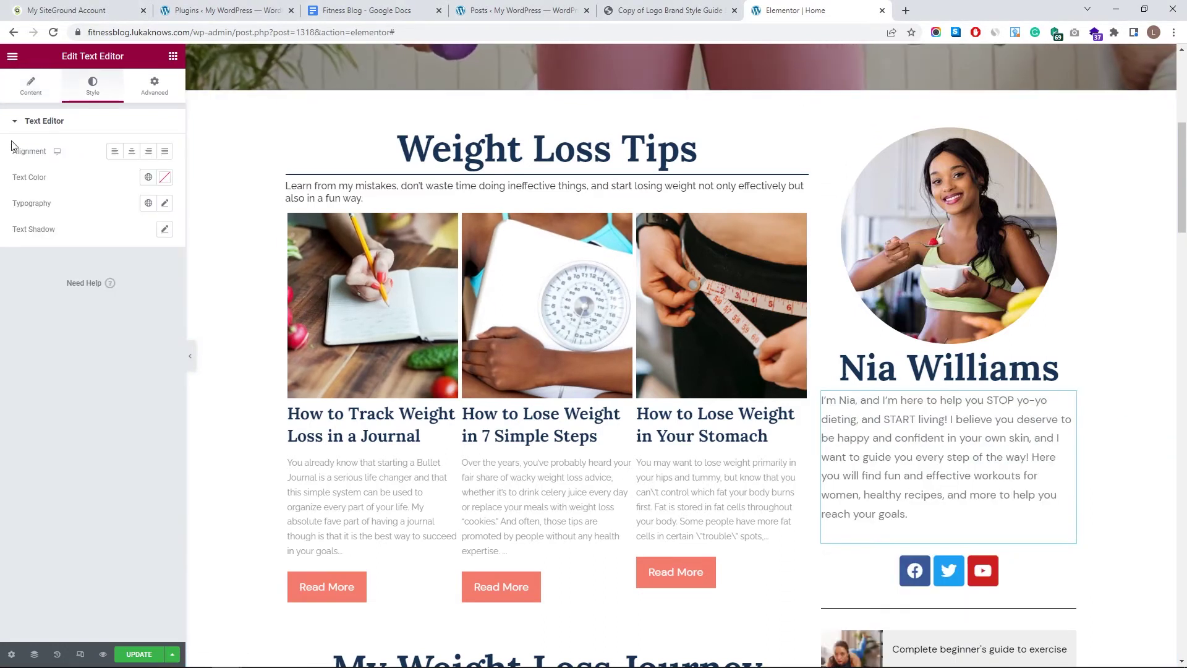
click(148, 204)
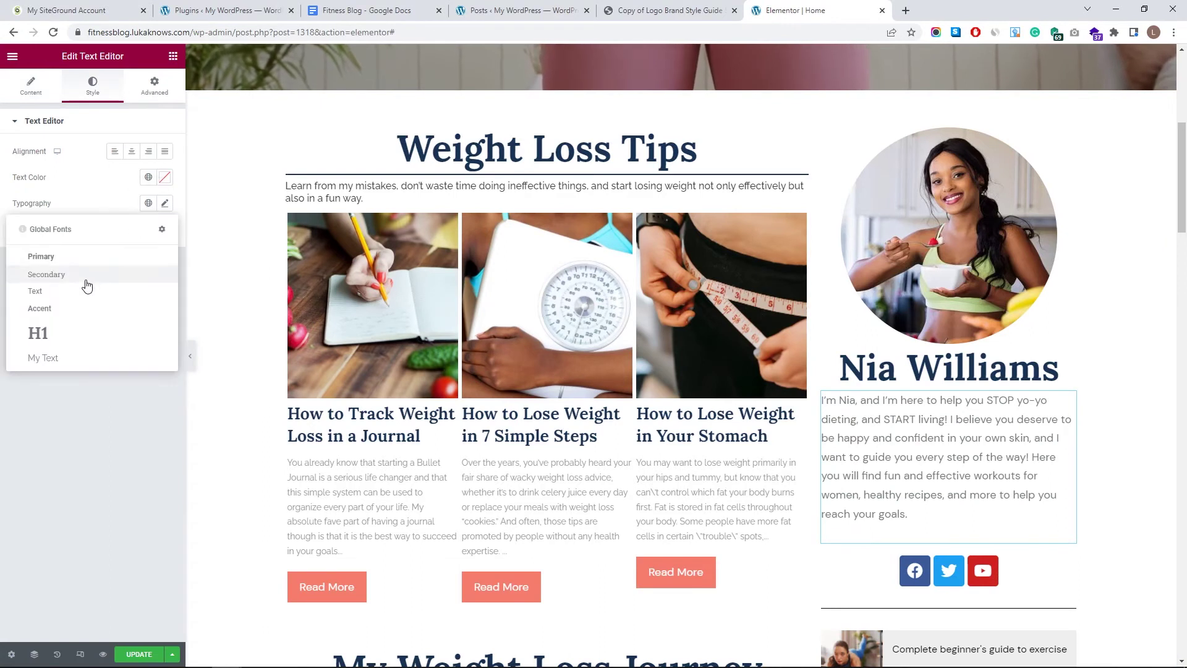
click(64, 355)
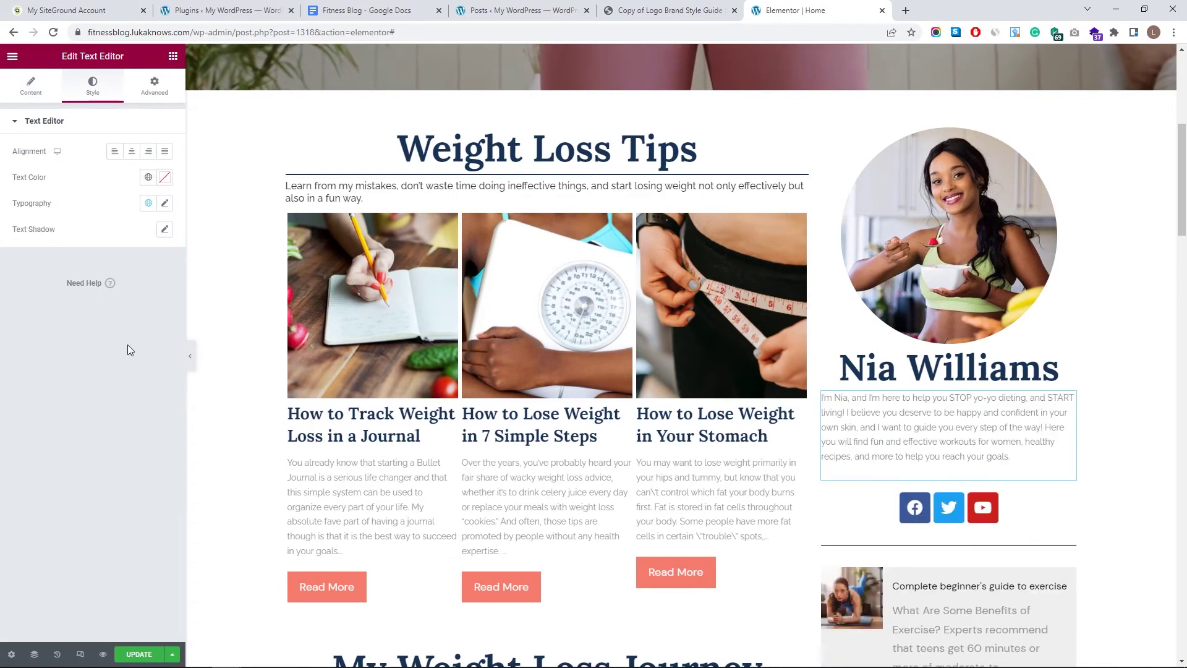
click(165, 203)
click(156, 442)
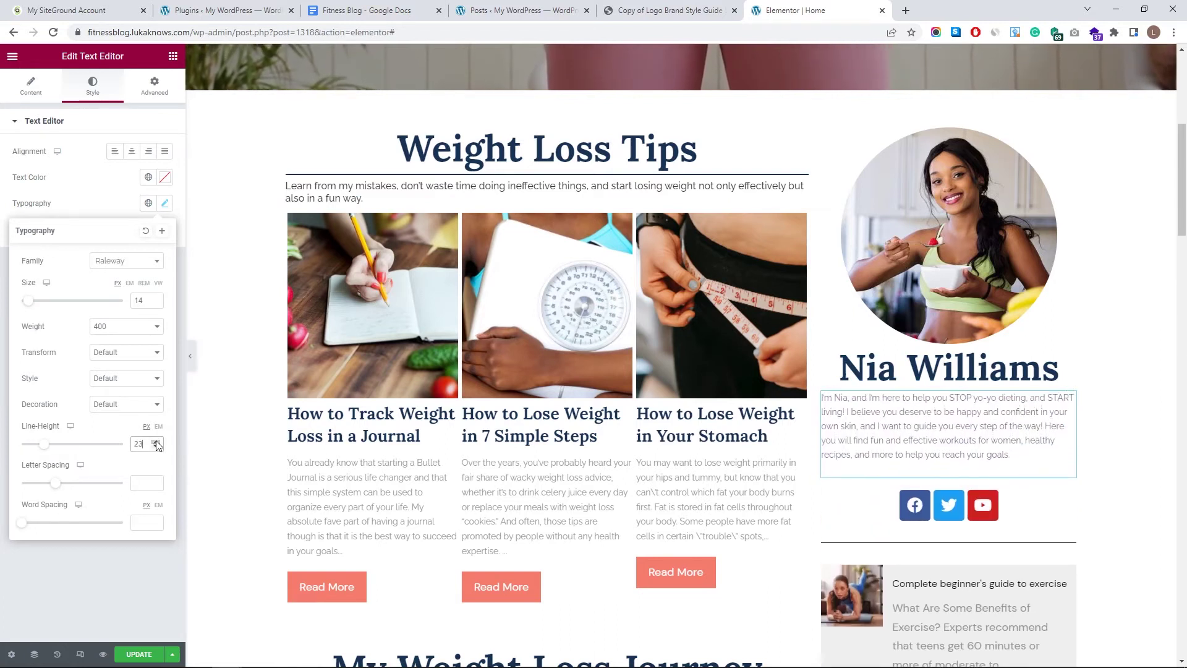
click(156, 442)
click(156, 441)
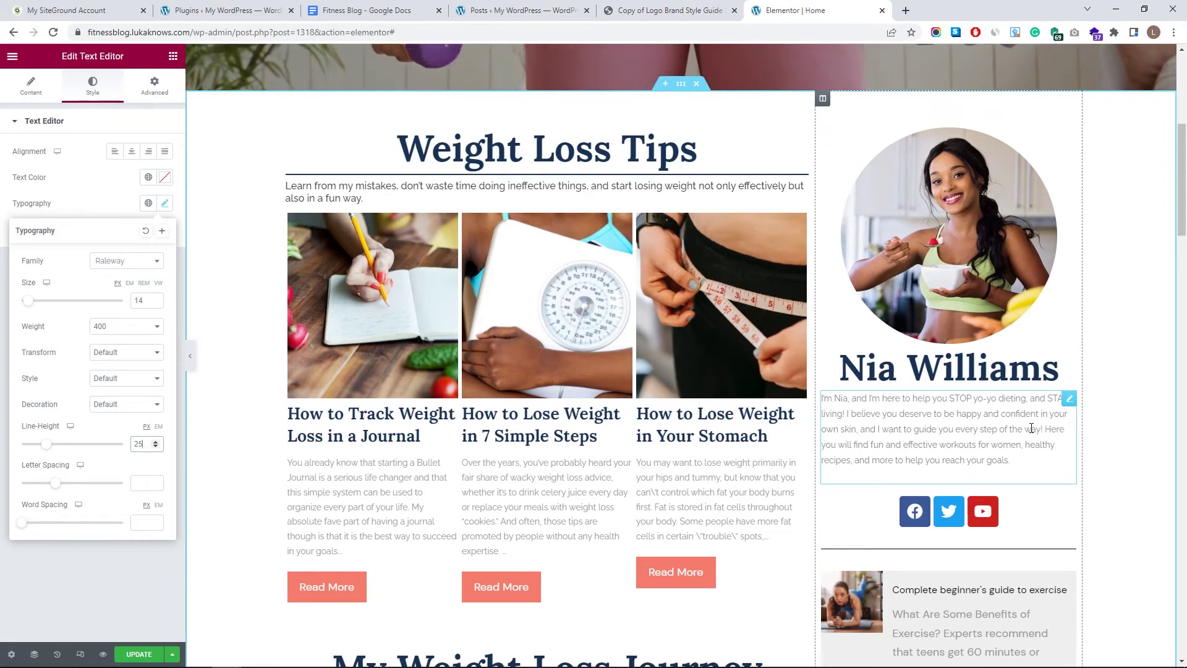
click(1070, 405)
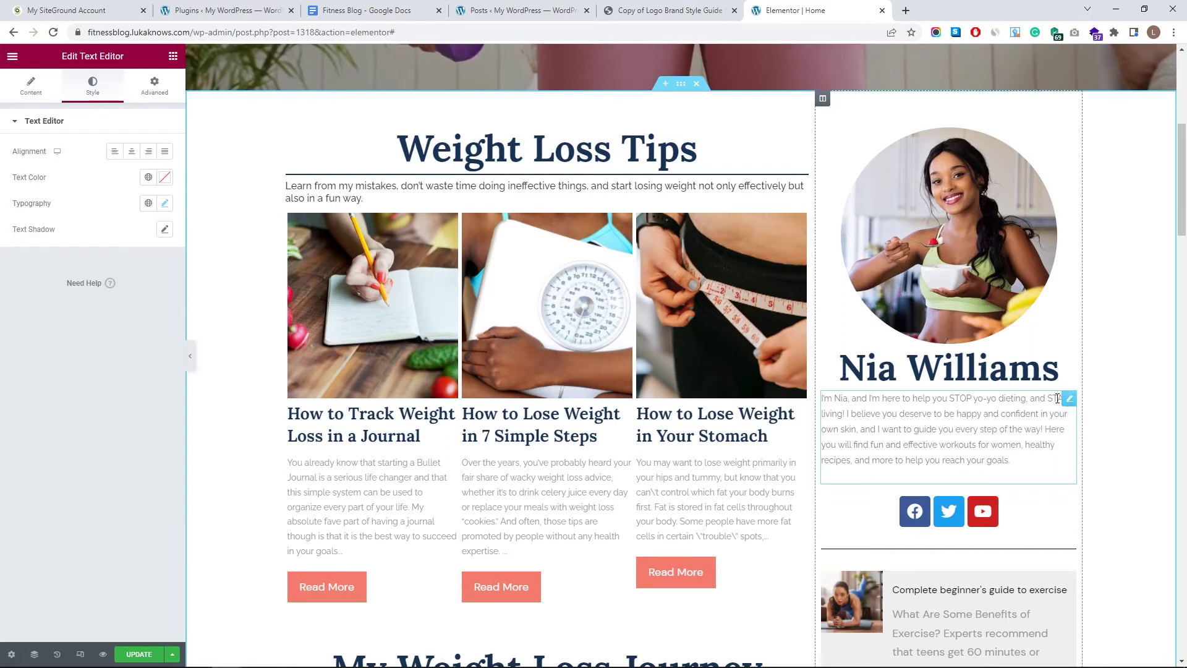
click(154, 86)
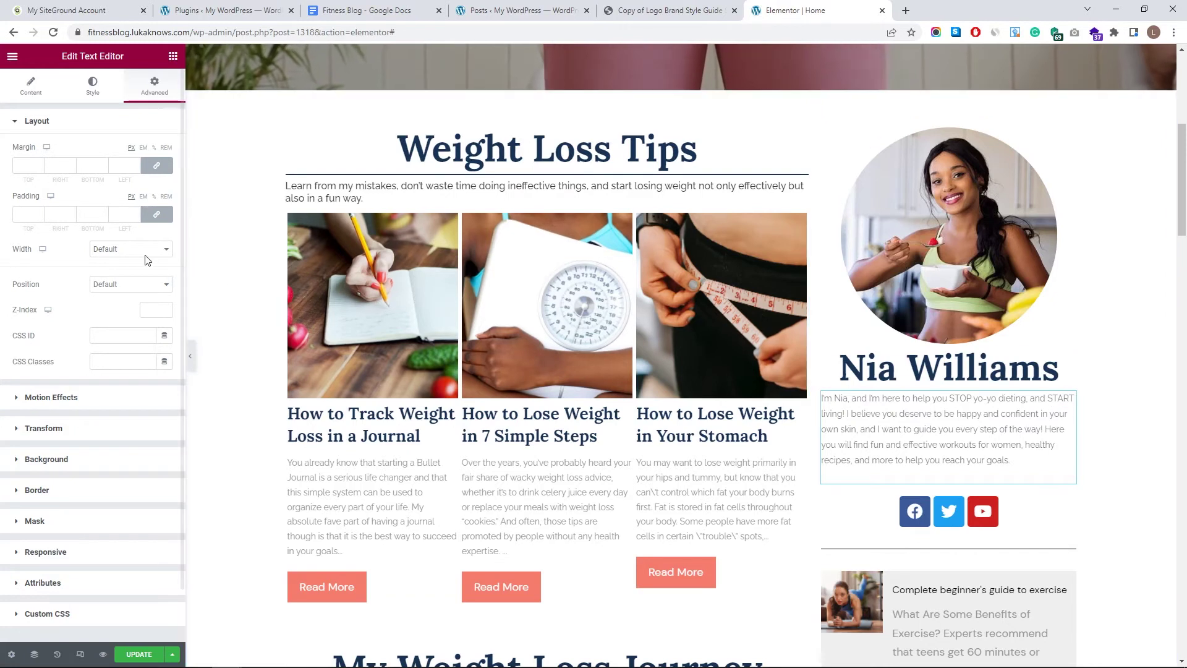
- Unlink the bio's padding, adjust its left and right padding, and add a 4 px top margin
click(157, 217)
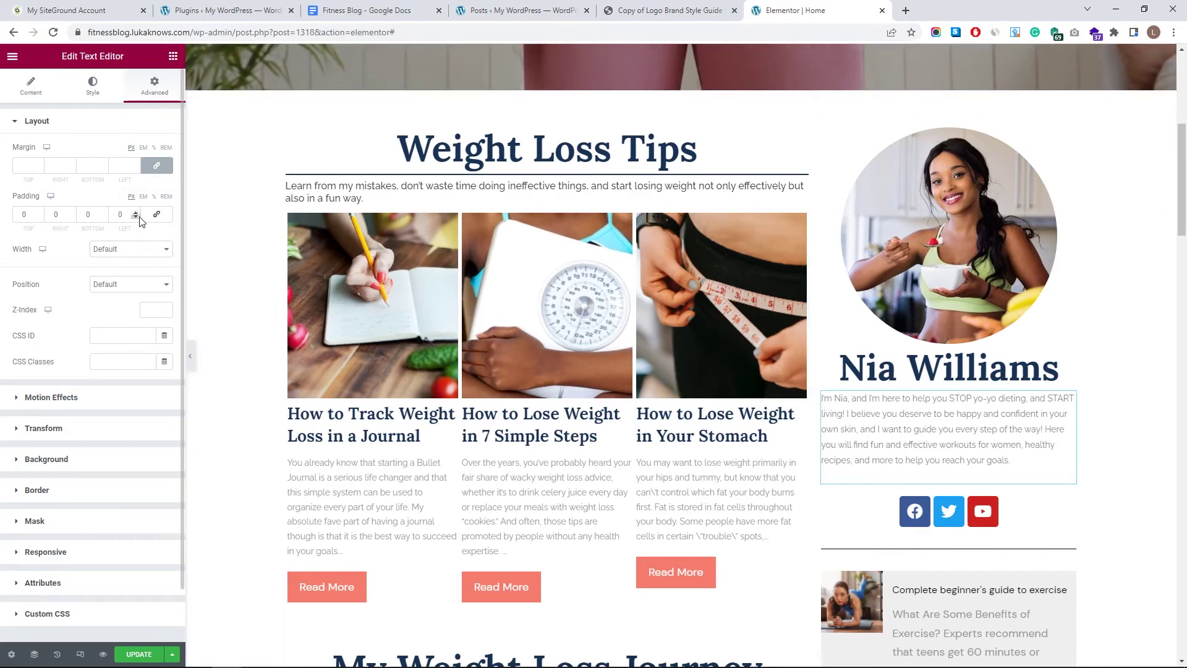
click(135, 217)
text(3)
drag(134, 214, 136, 219)
click(136, 218)
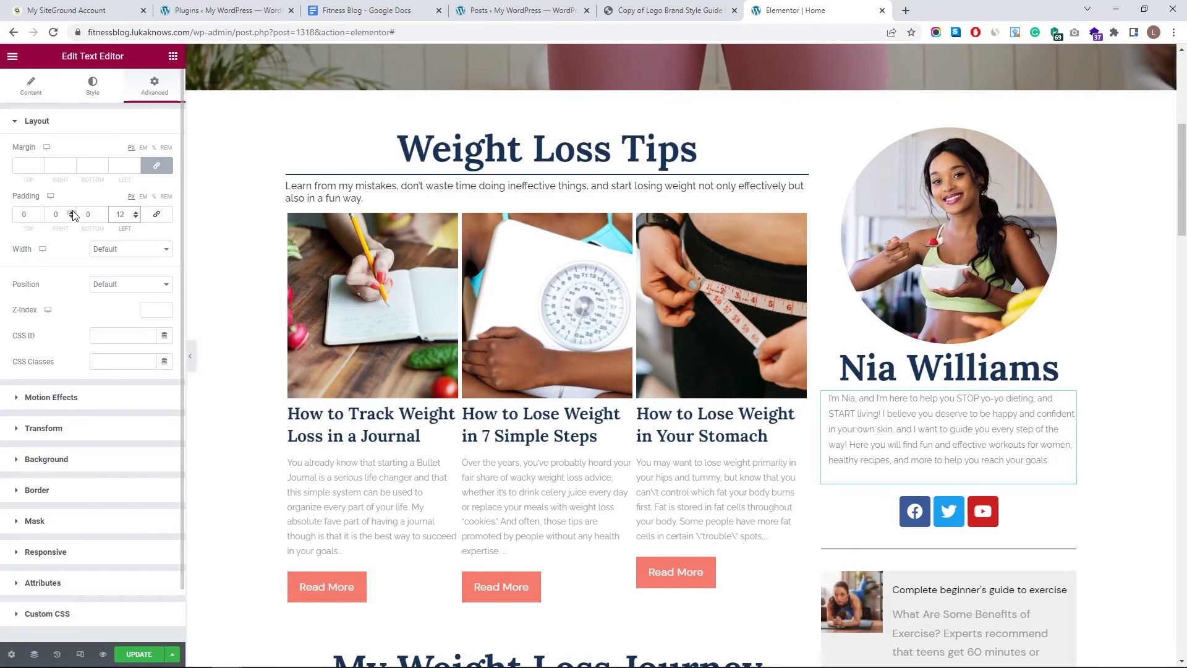
drag(71, 212, 70, 212)
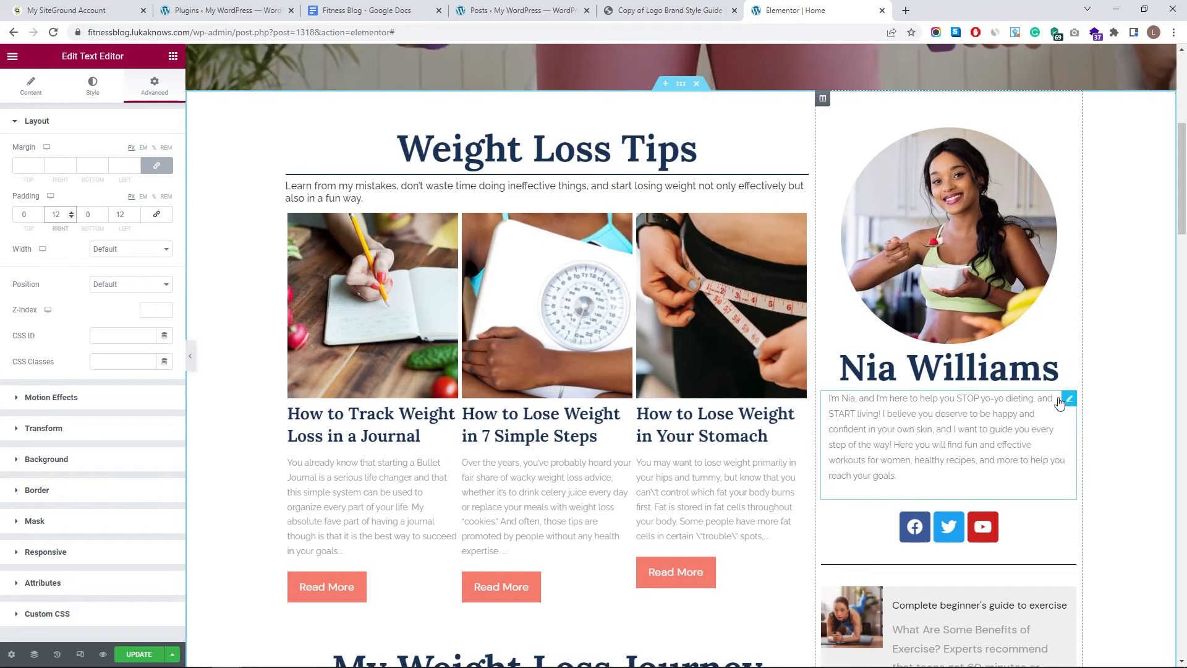
click(39, 165)
click(39, 165)
click(39, 164)
click(39, 164)
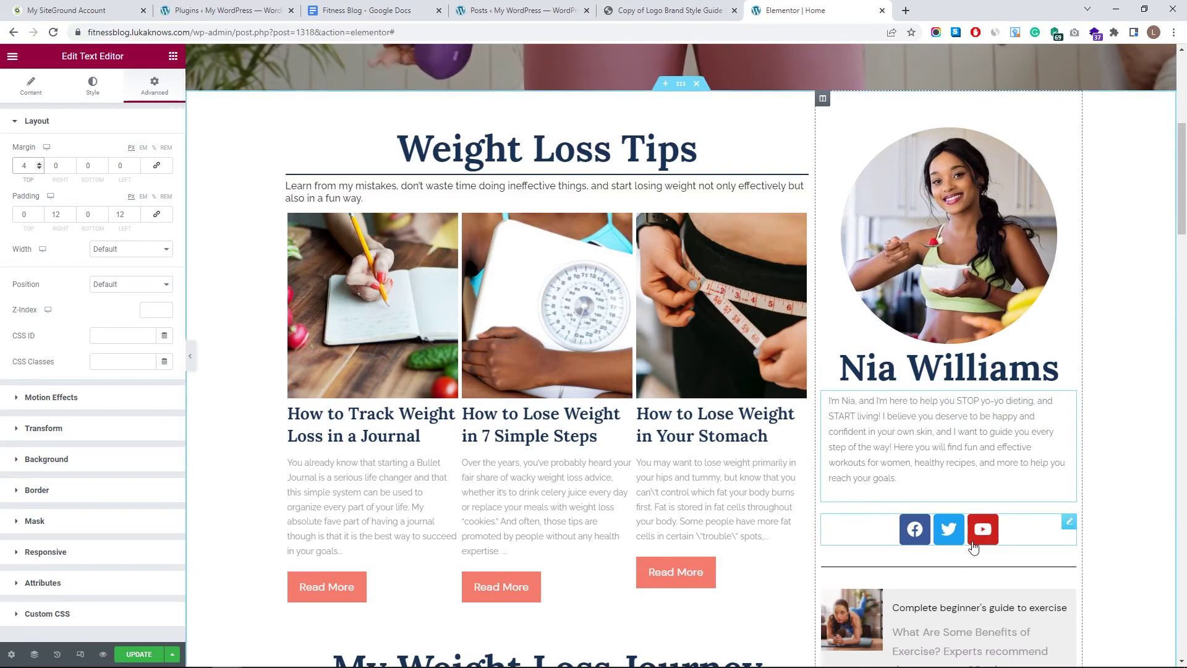
- Set the bio's left padding to 20 and right padding to about 21
mouse_move(1070, 525)
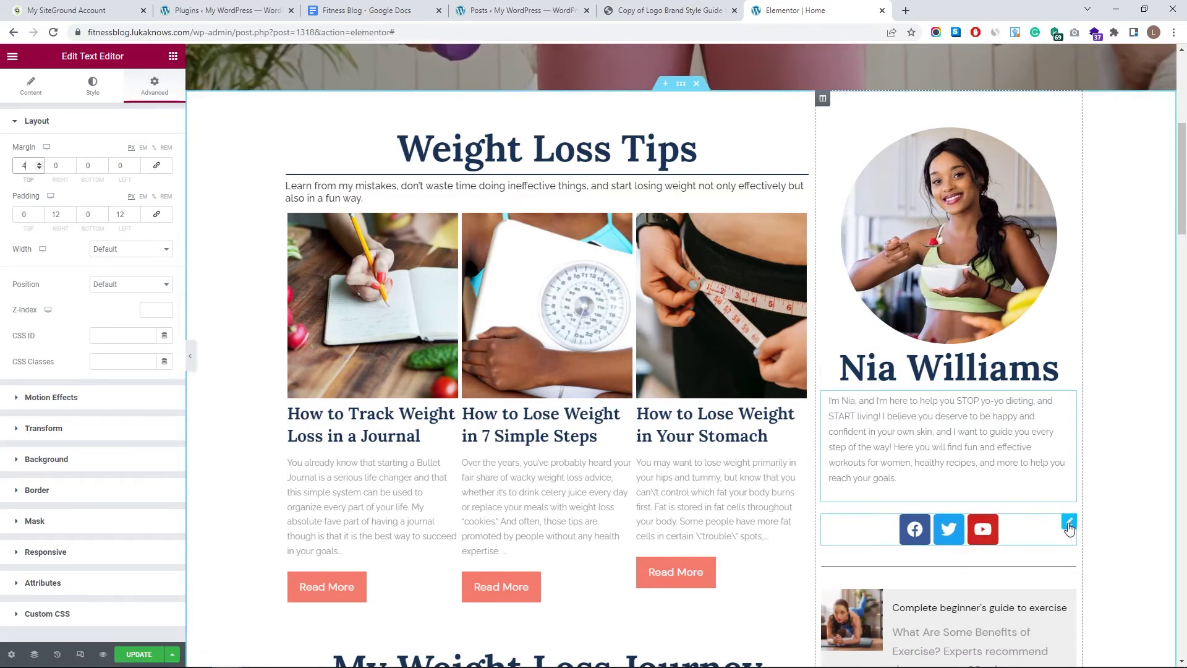
click(1069, 523)
click(981, 487)
double_click(127, 214)
text(20)
click(71, 213)
click(72, 212)
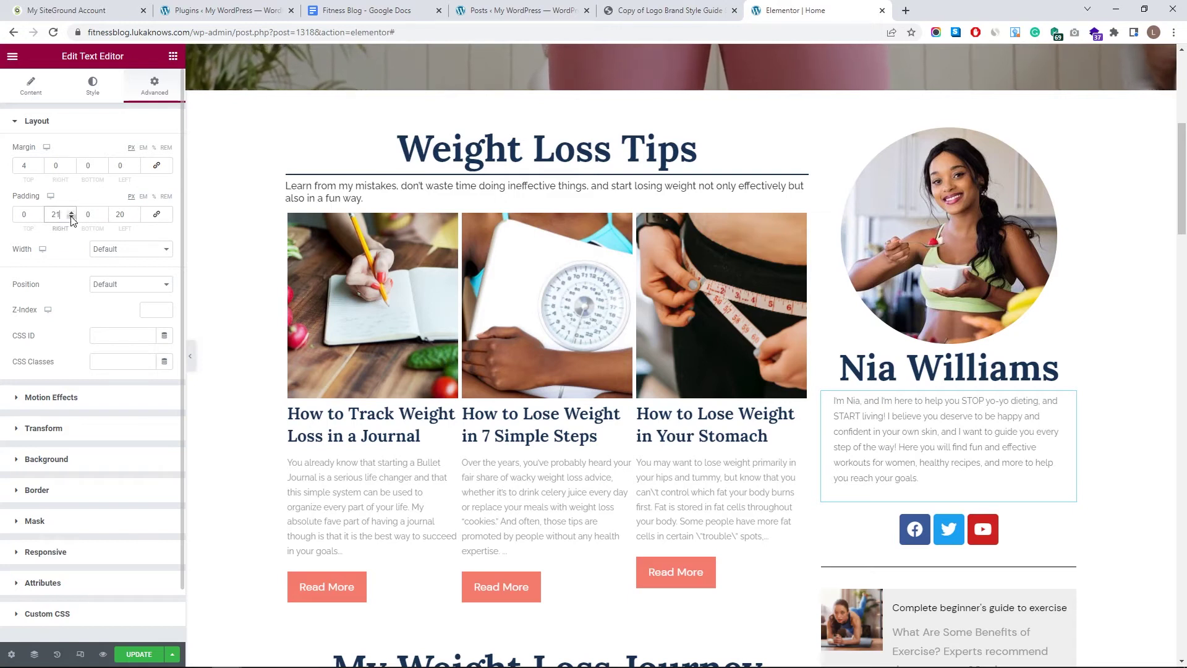
- Raise the bio's font size to 15
click(93, 85)
click(164, 203)
click(156, 298)
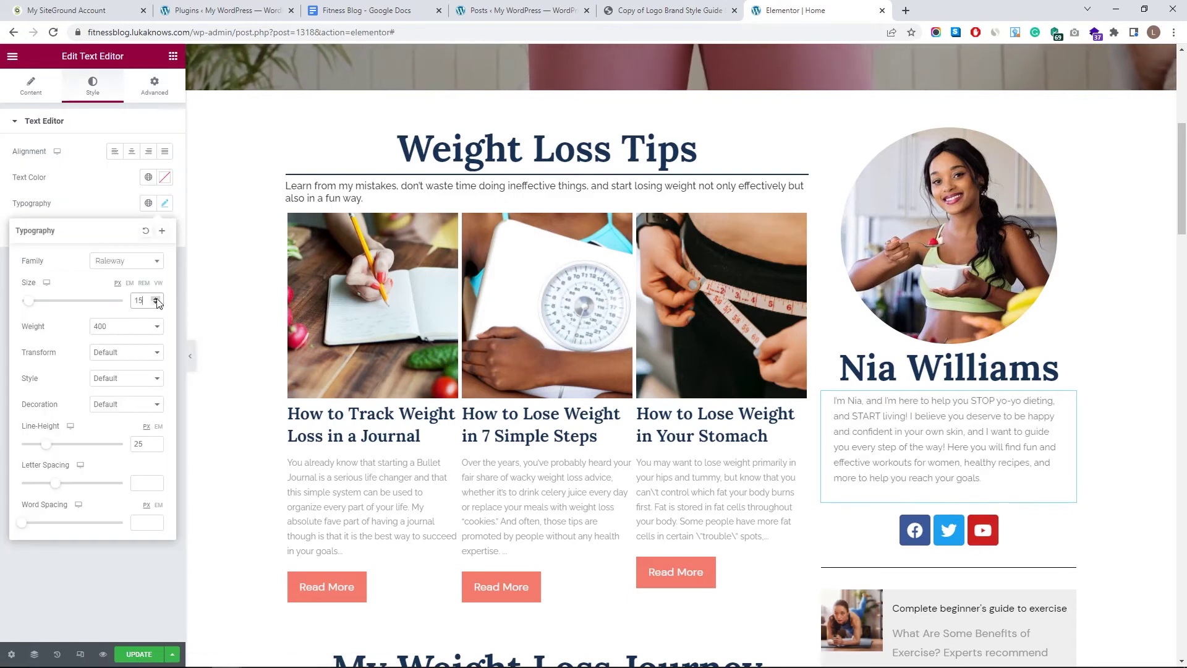
click(114, 185)
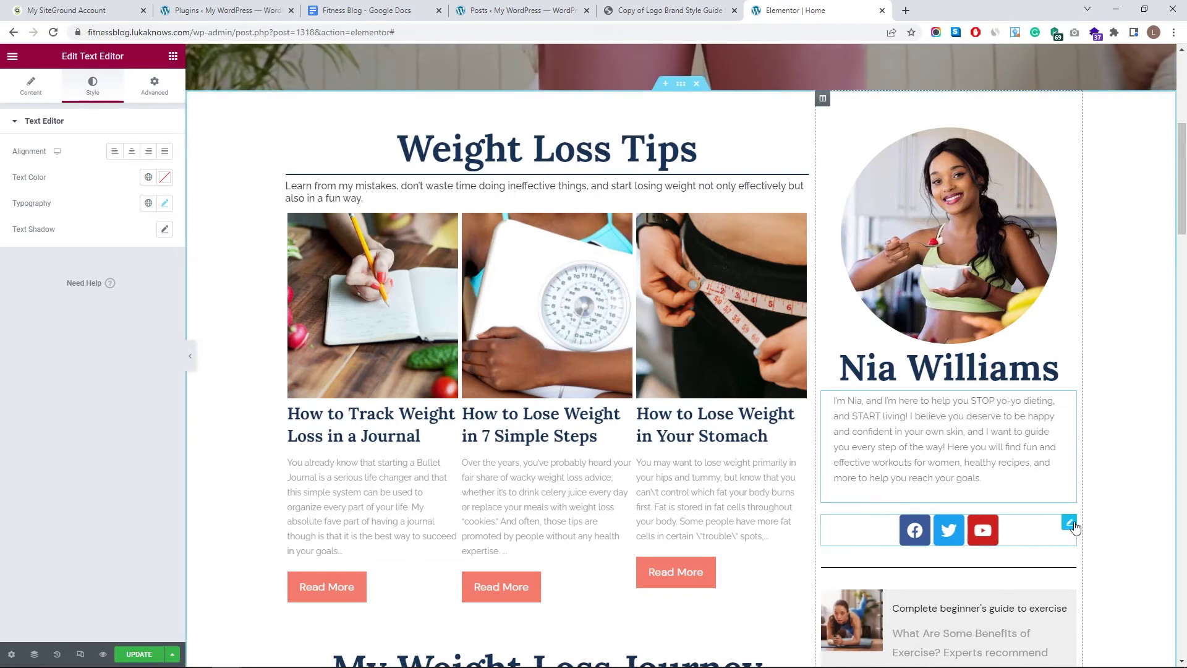
click(1073, 525)
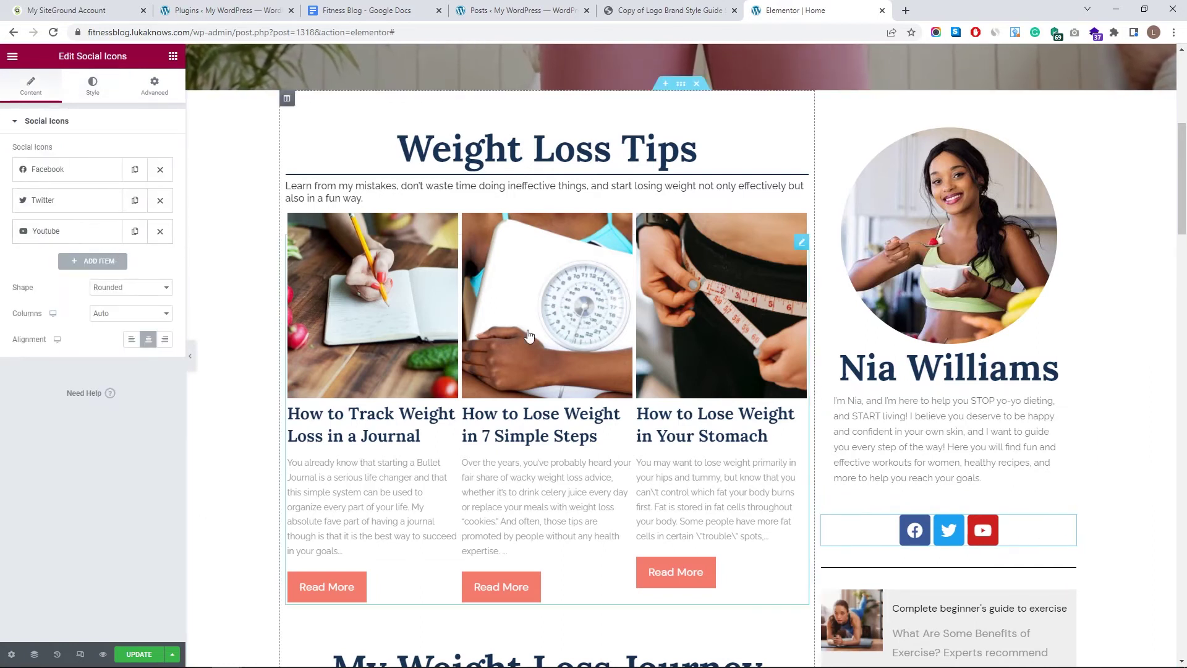
- Add Instagram and Pinterest icons to the sidebar's social row
click(99, 261)
click(103, 324)
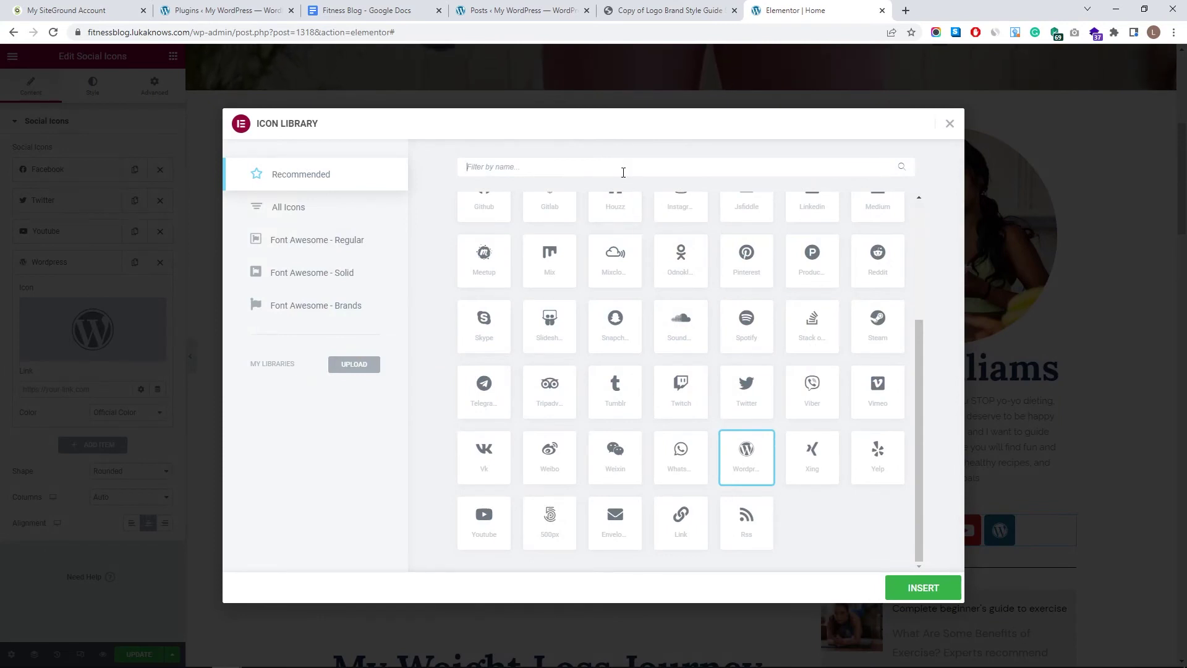
text(ins)
click(923, 587)
click(92, 475)
click(93, 359)
text(pint)
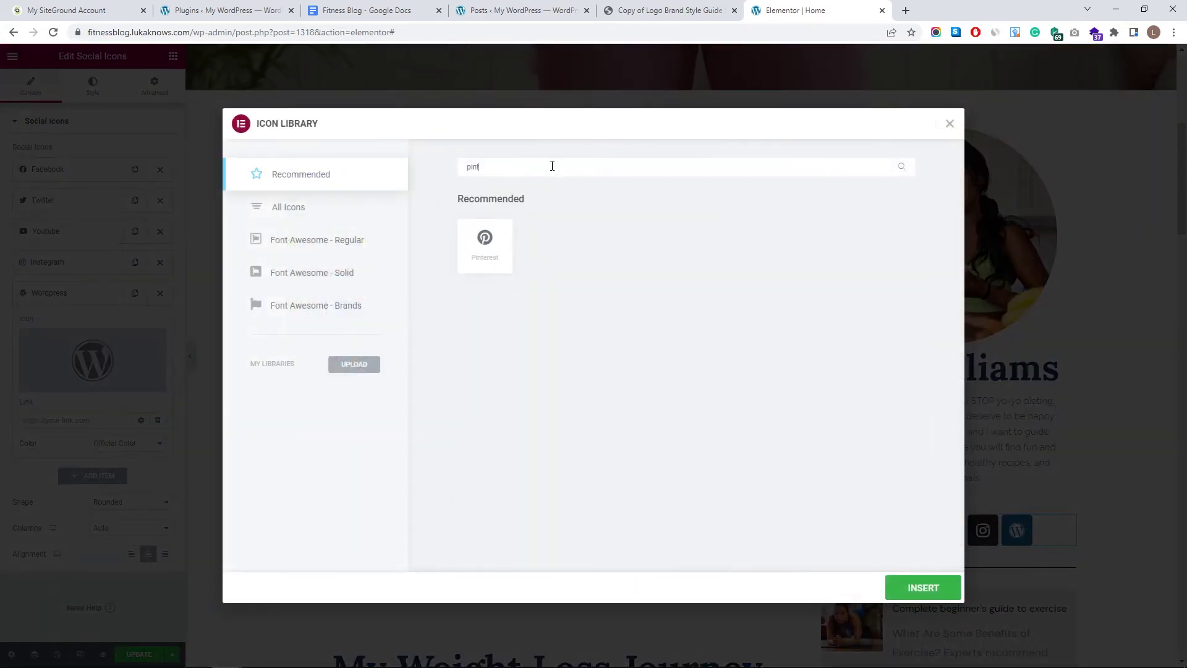
click(495, 240)
click(940, 595)
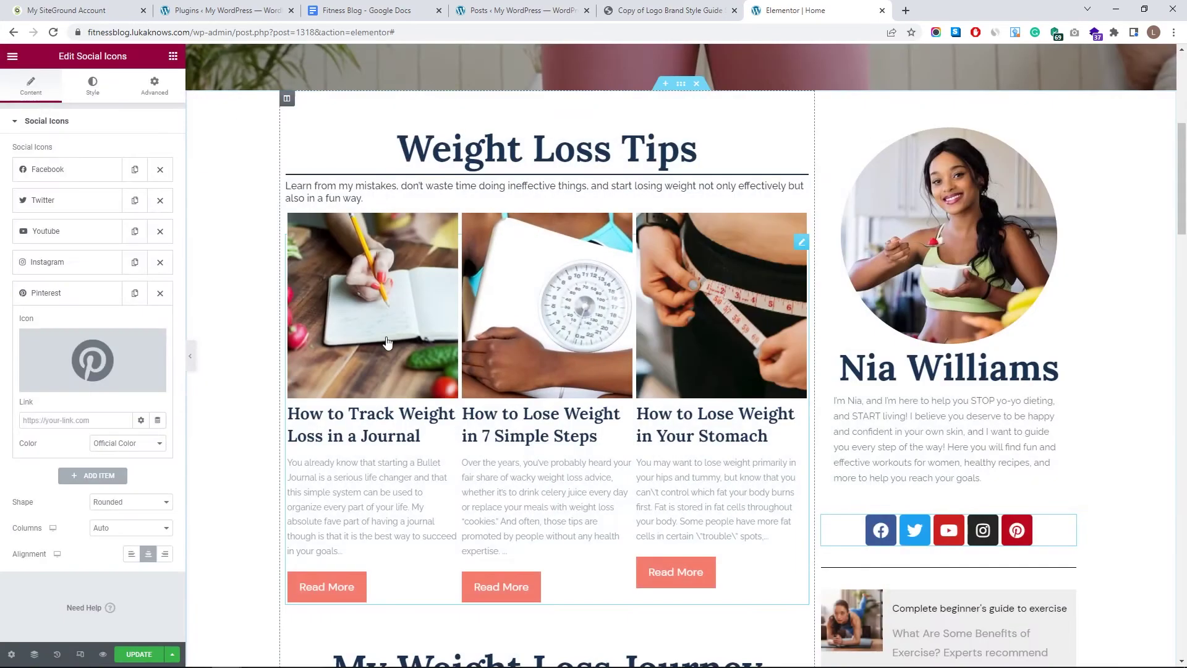
- Add a TikTok icon, found by searching all icon sets
click(93, 475)
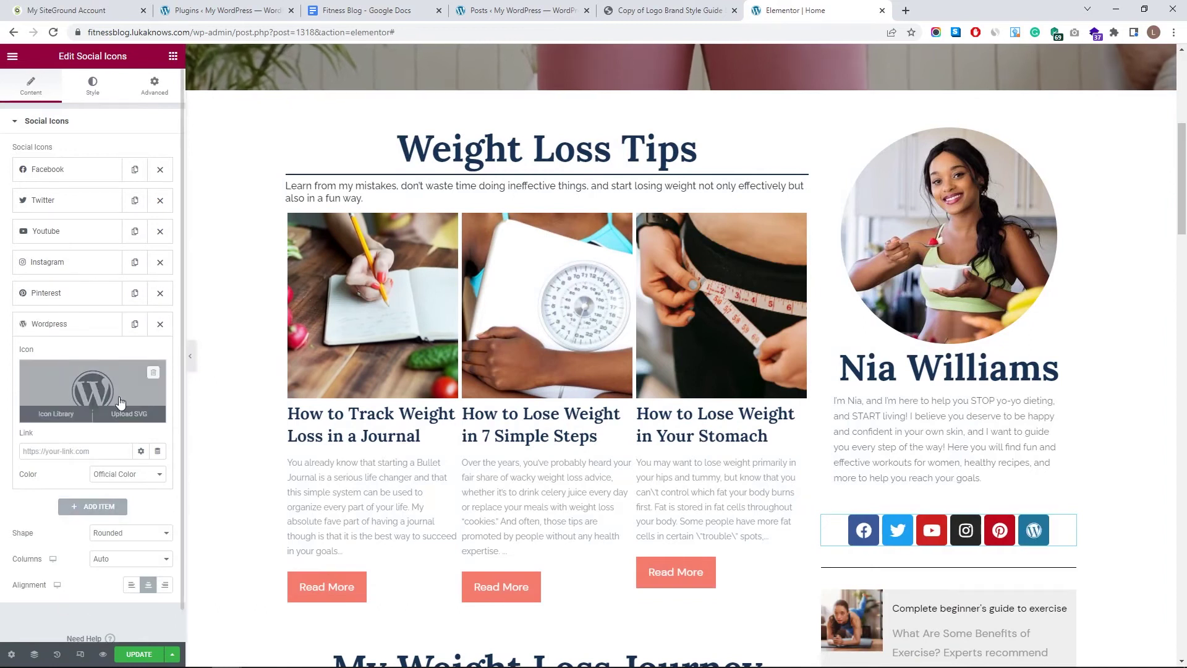
click(93, 390)
click(541, 173)
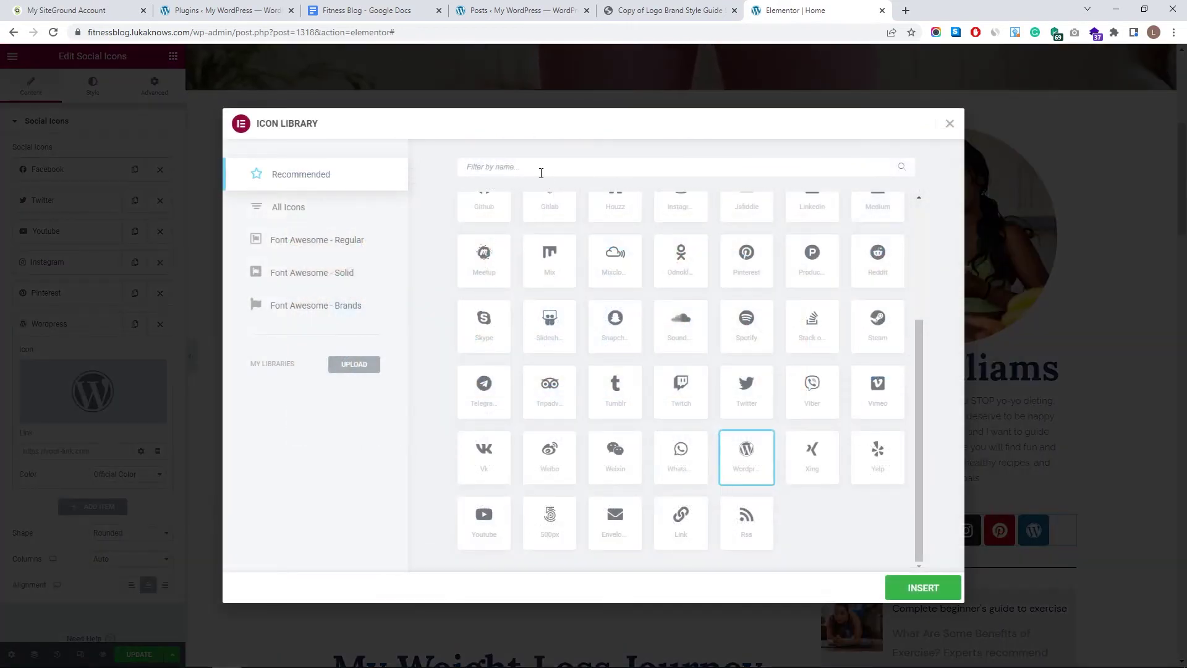
text(tik)
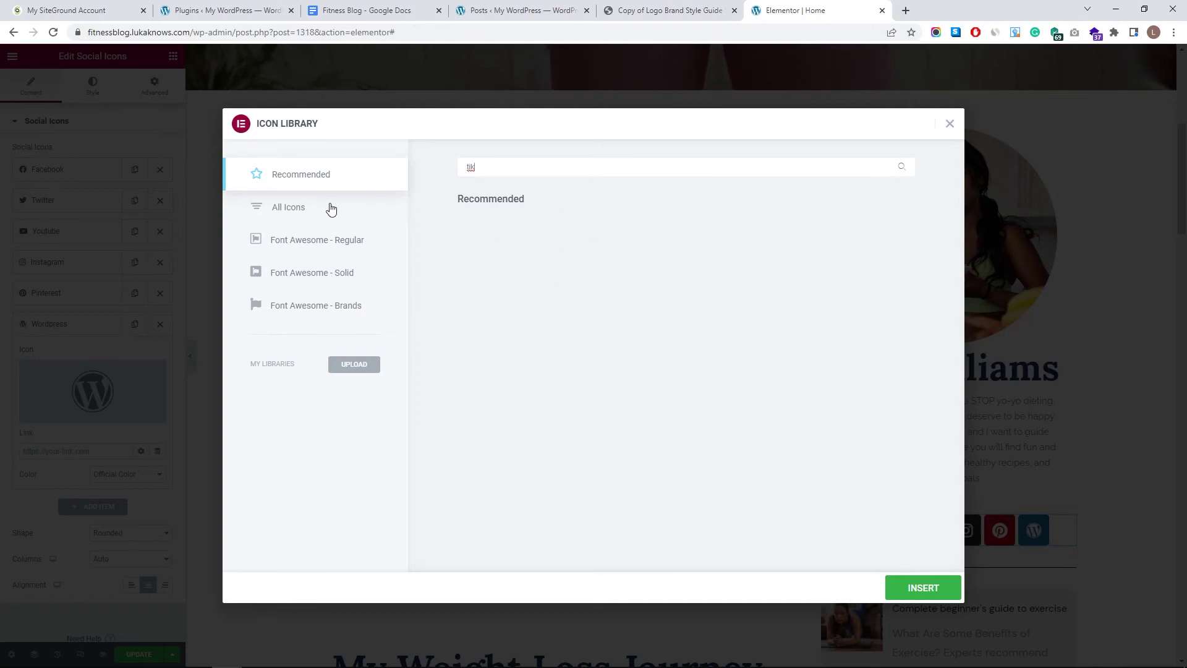
click(294, 214)
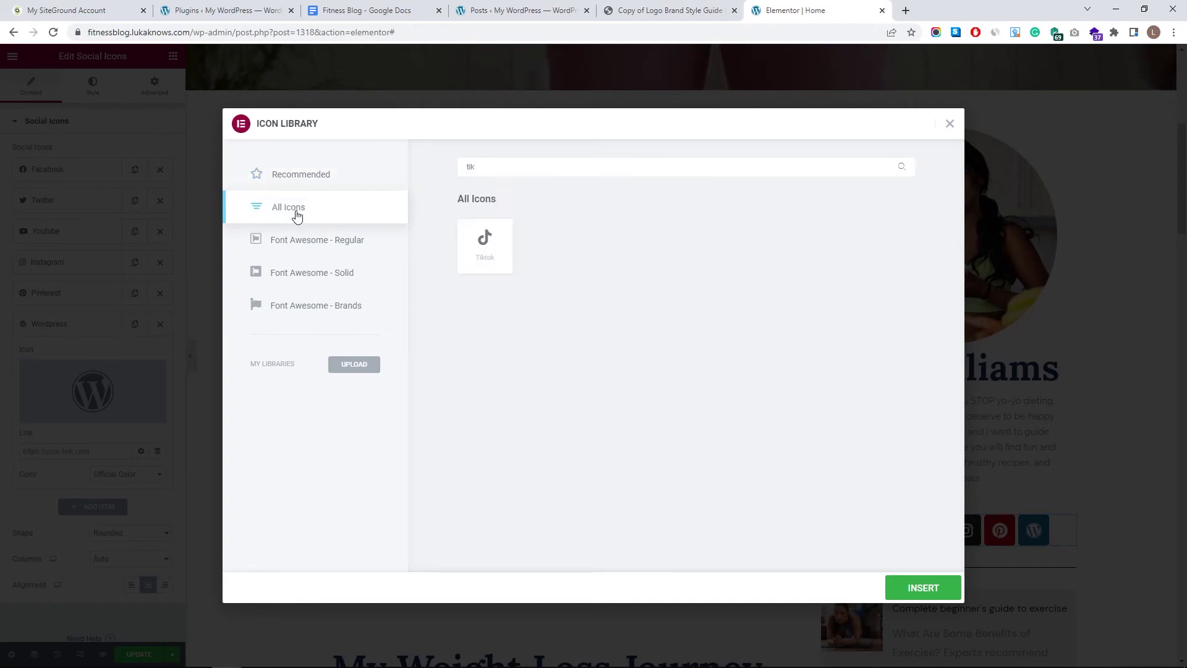
click(495, 258)
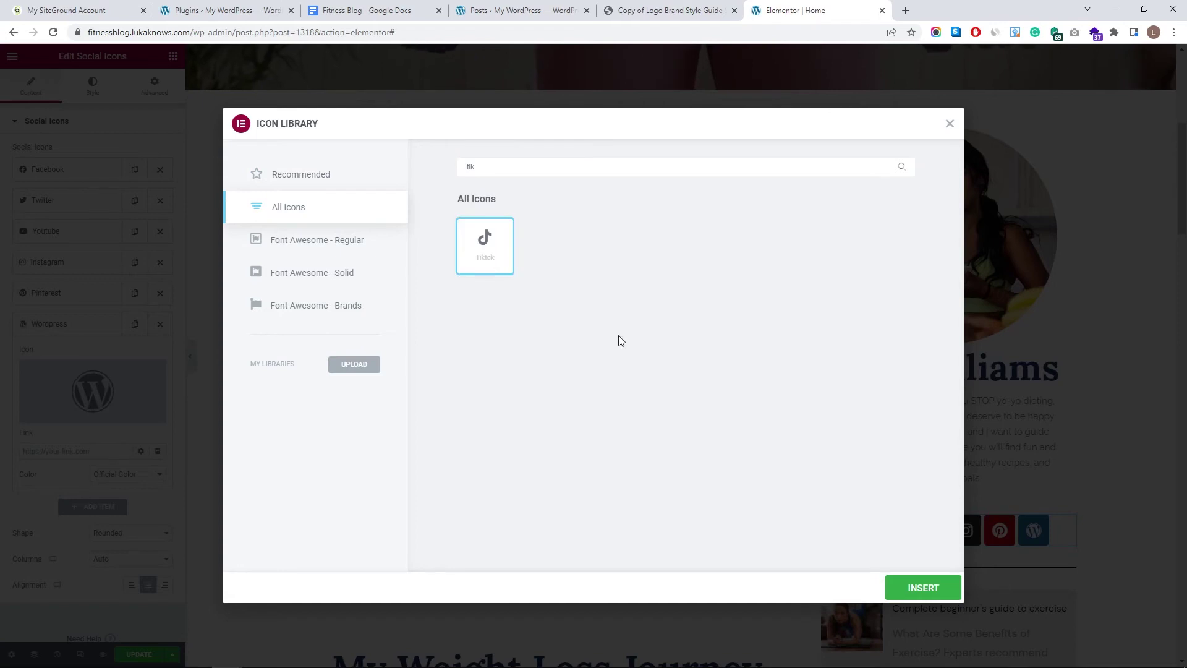
click(921, 586)
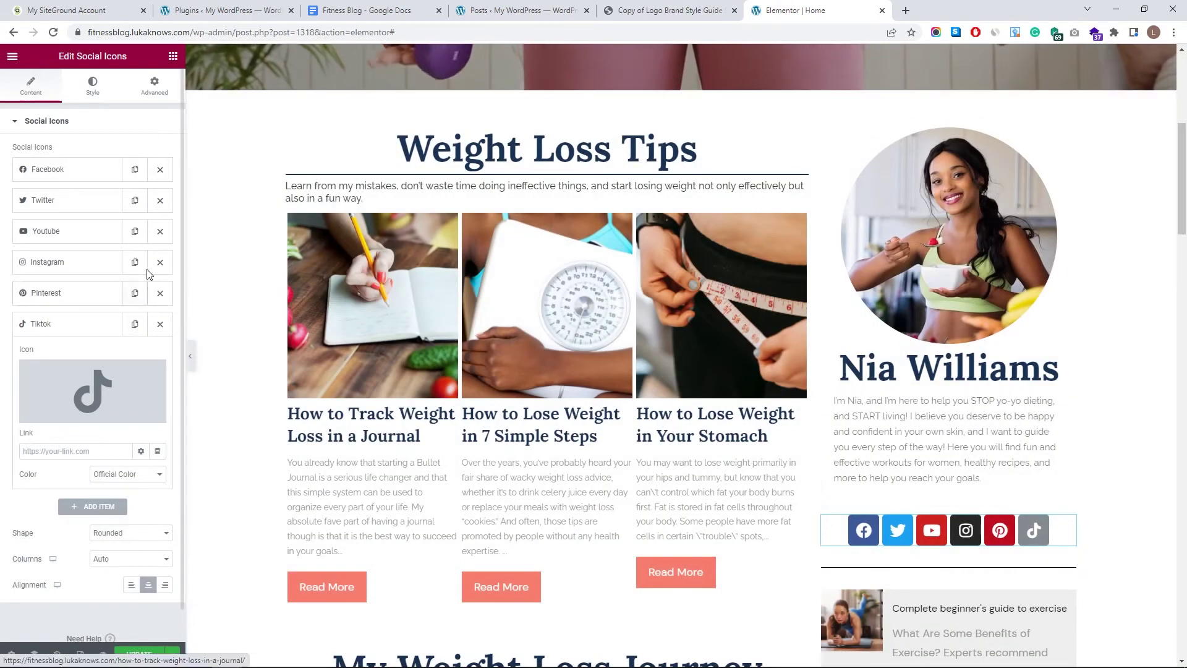
- Delete Facebook and reorder the icons to Pinterest, Twitter, Instagram, YouTube, TikTok
click(161, 171)
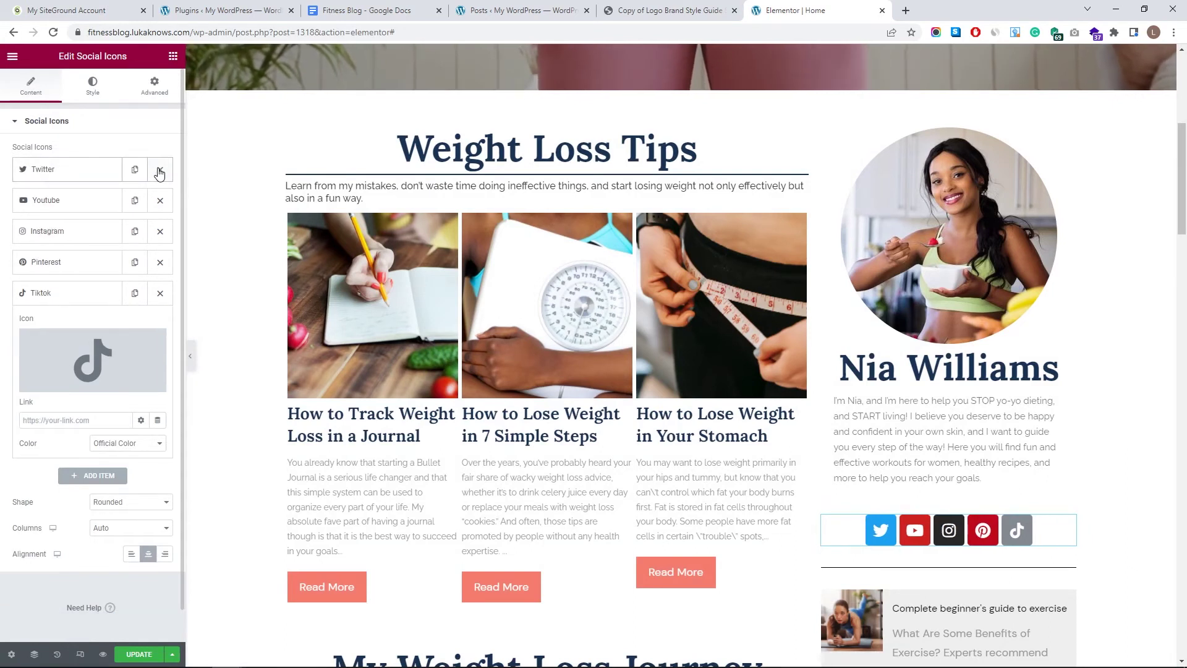
click(89, 300)
click(73, 207)
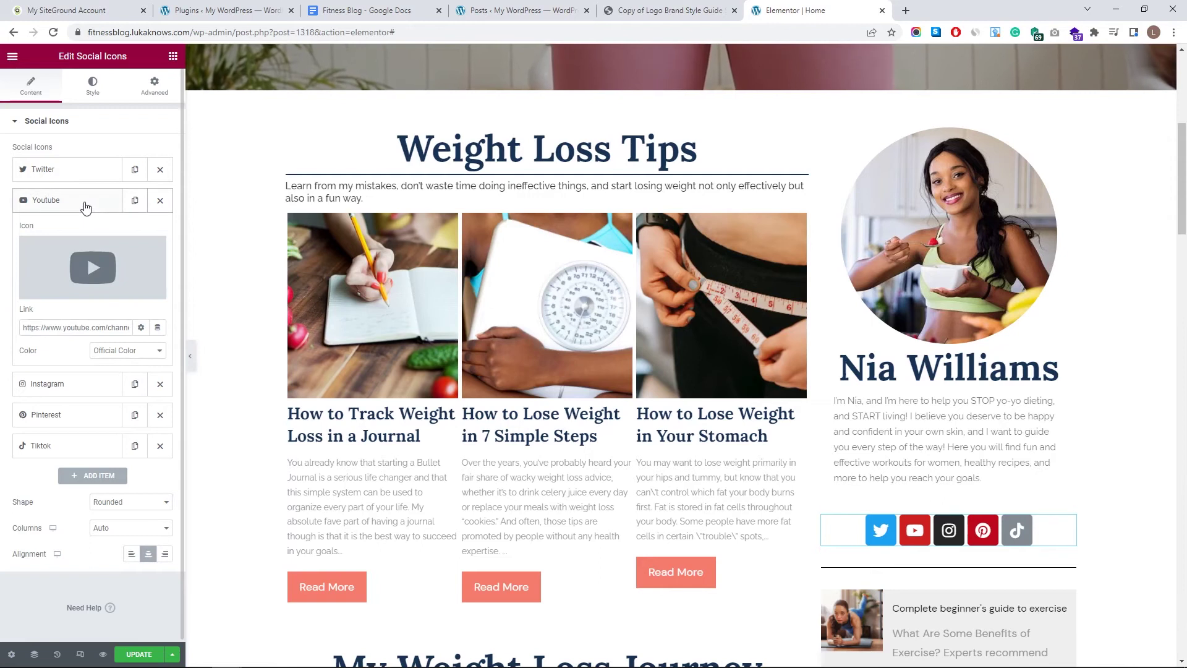
click(87, 204)
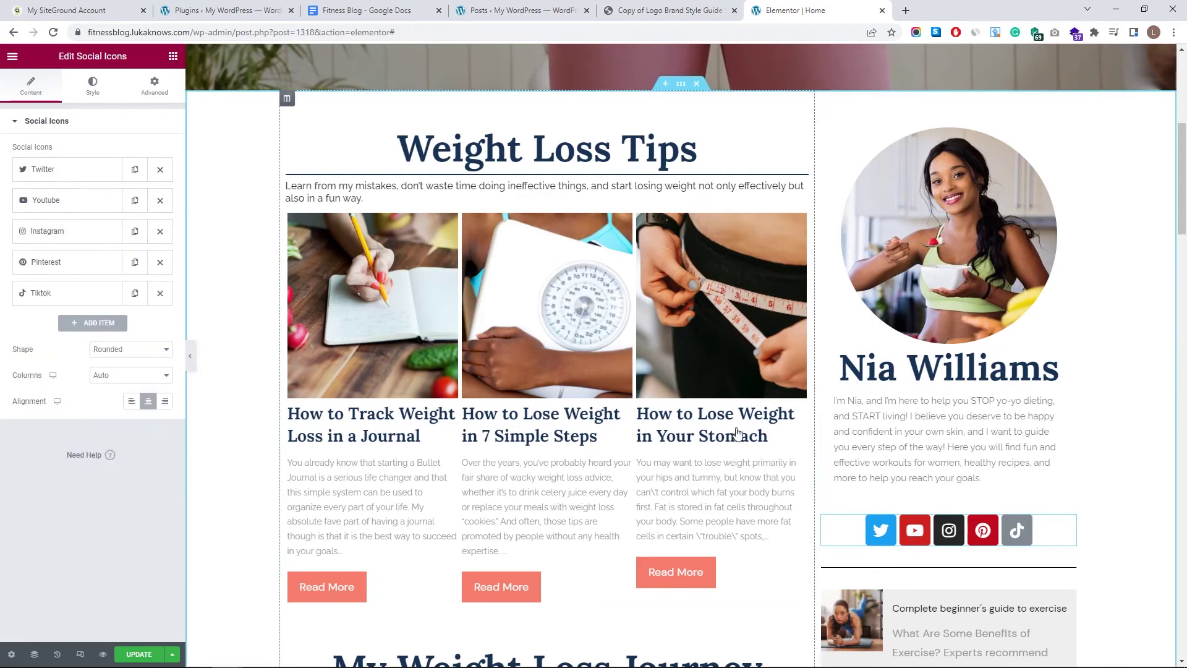
drag(57, 260, 60, 165)
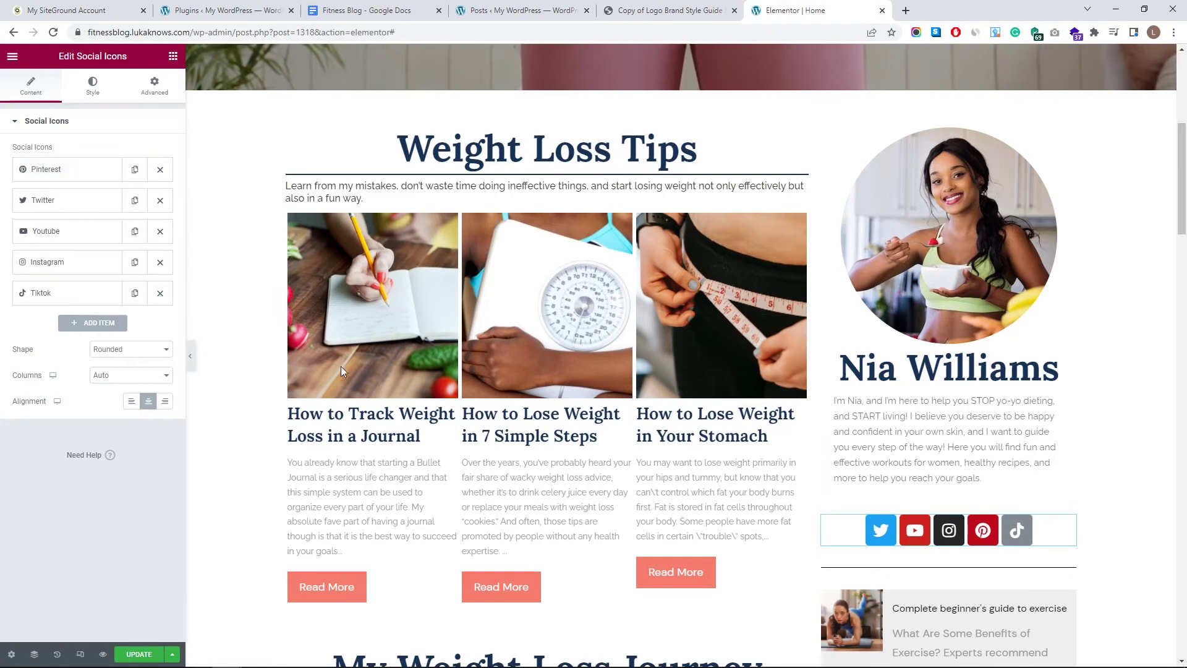
drag(76, 250, 67, 229)
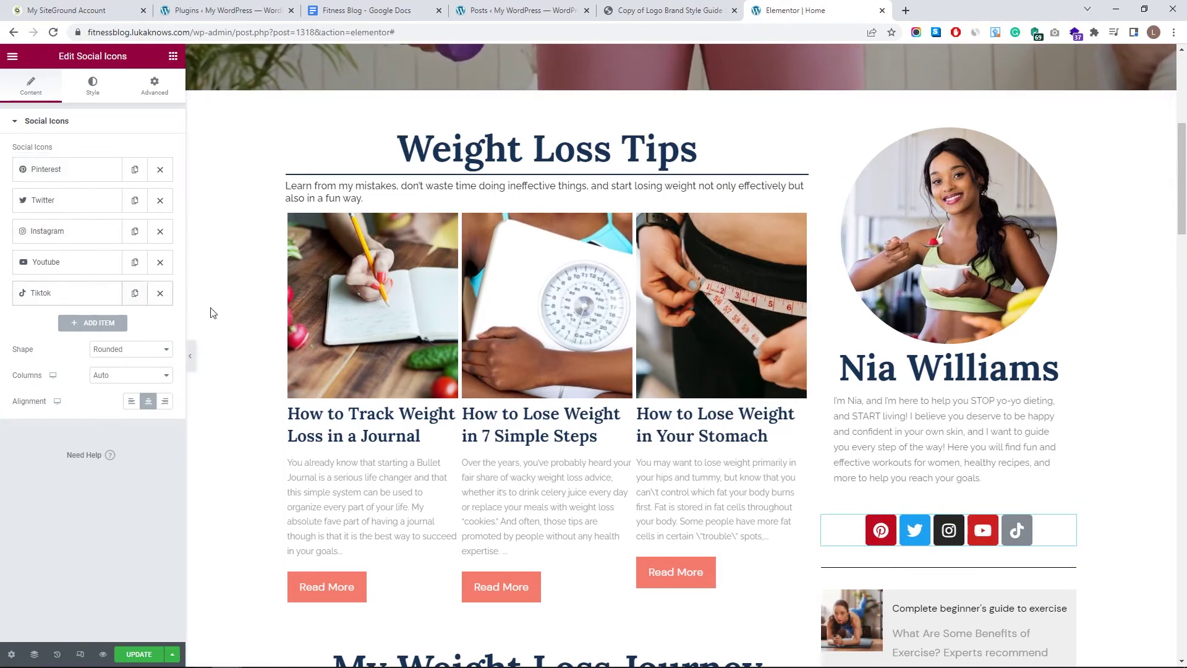
click(93, 232)
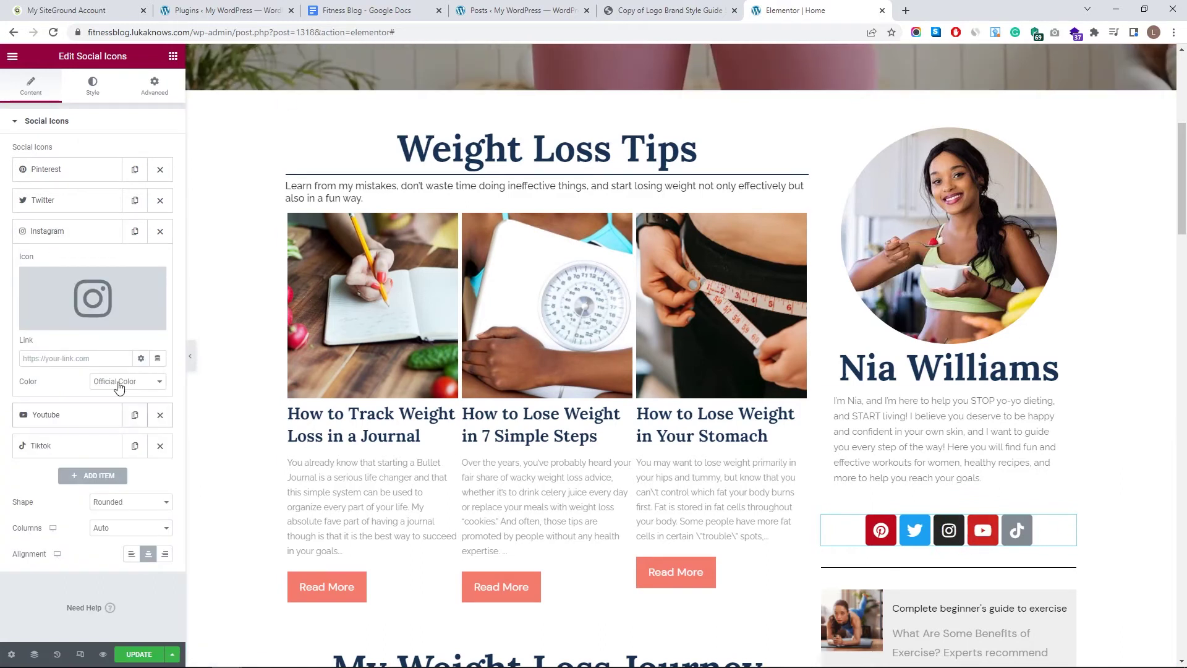
- Give the Instagram icon a custom orange primary colour and a white secondary colour
click(140, 382)
click(144, 403)
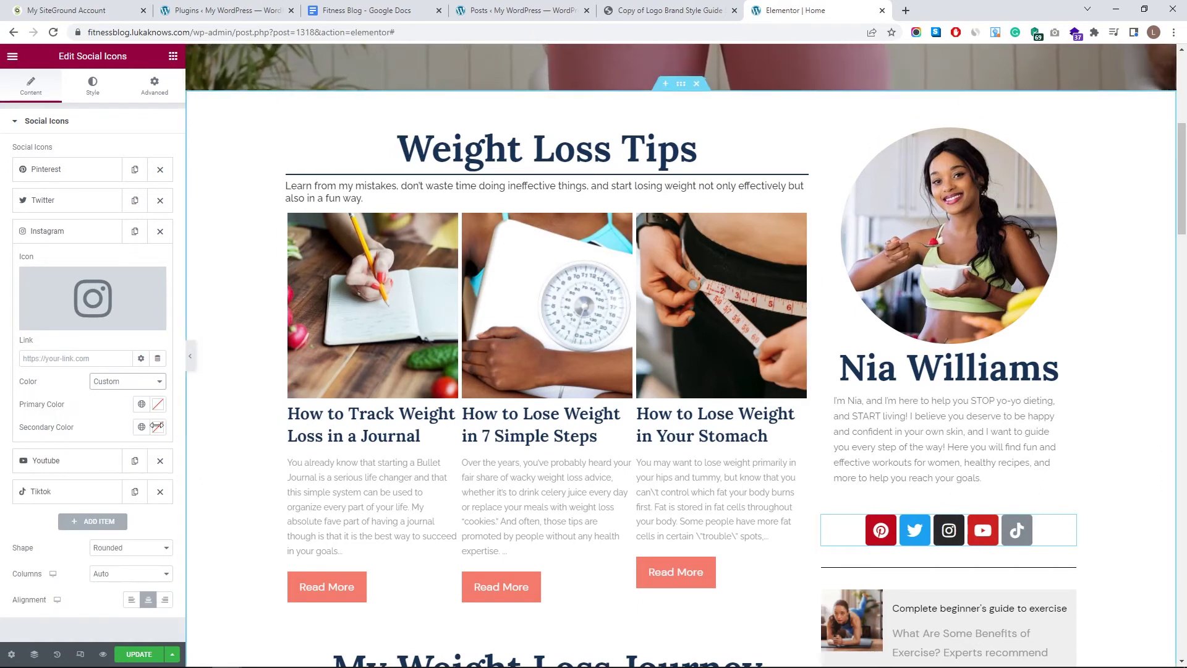
click(159, 405)
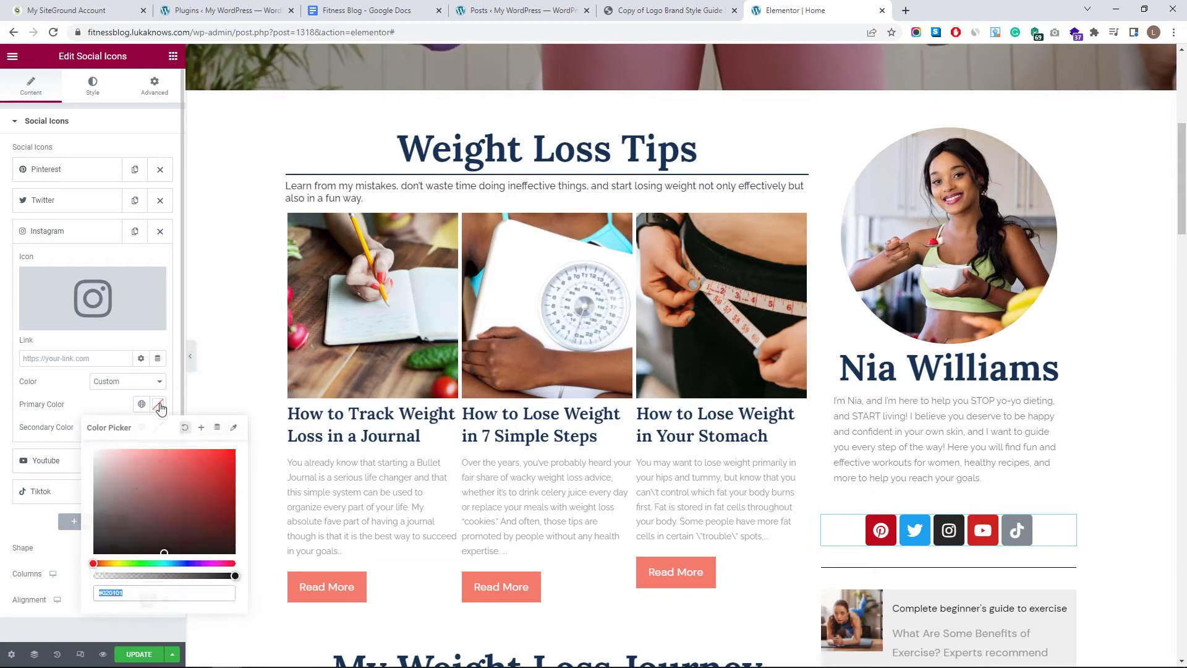
text(#D1B397)
click(179, 455)
drag(220, 449, 215, 447)
click(158, 427)
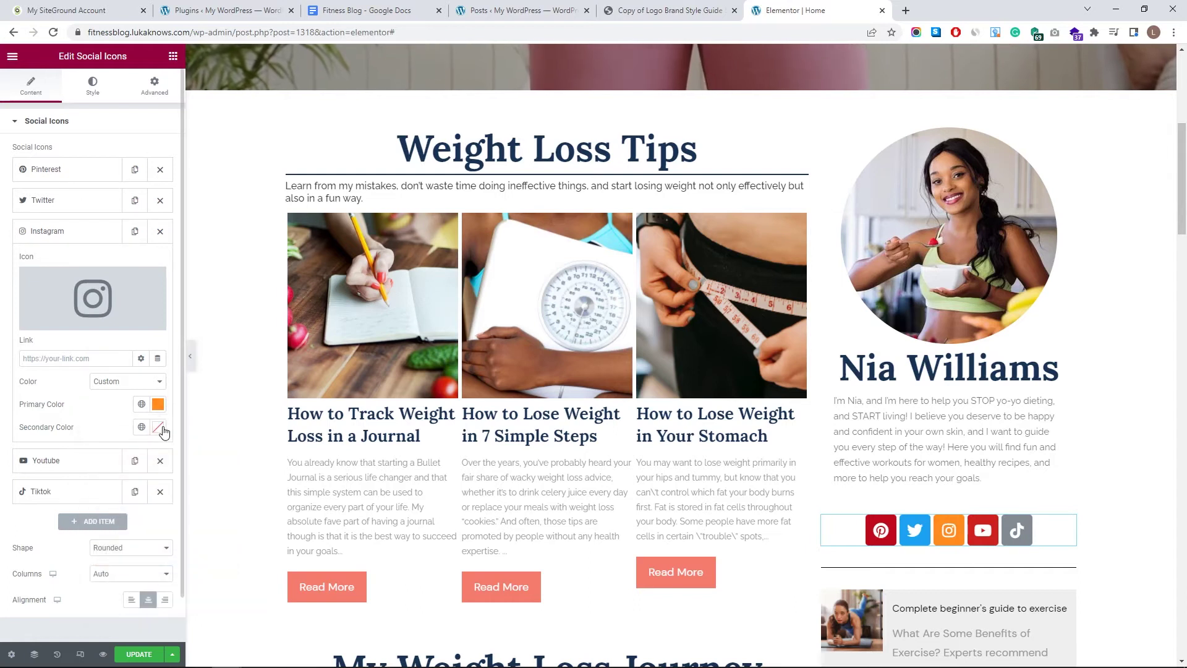
click(159, 427)
text(#4B0000)
drag(197, 495, 239, 473)
drag(152, 481, 51, 418)
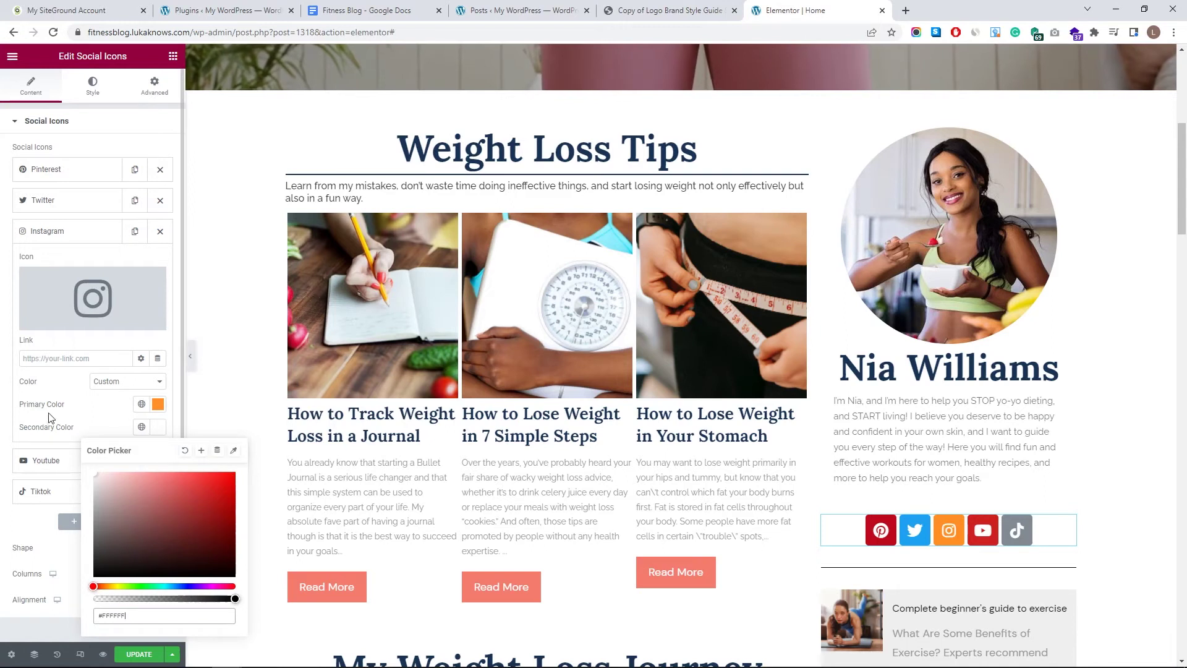
click(137, 418)
click(61, 231)
- Switch the TikTok icon to a custom dark purple primary colour, #641D82
click(66, 293)
click(124, 444)
click(107, 465)
click(159, 466)
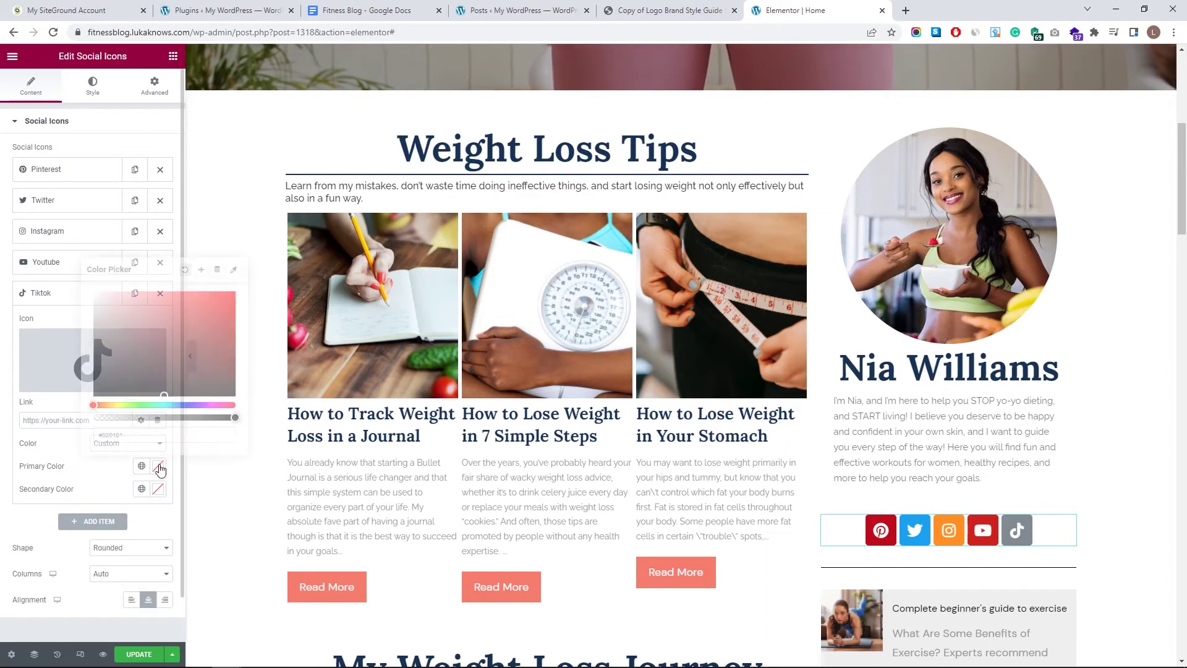
click(203, 316)
click(225, 301)
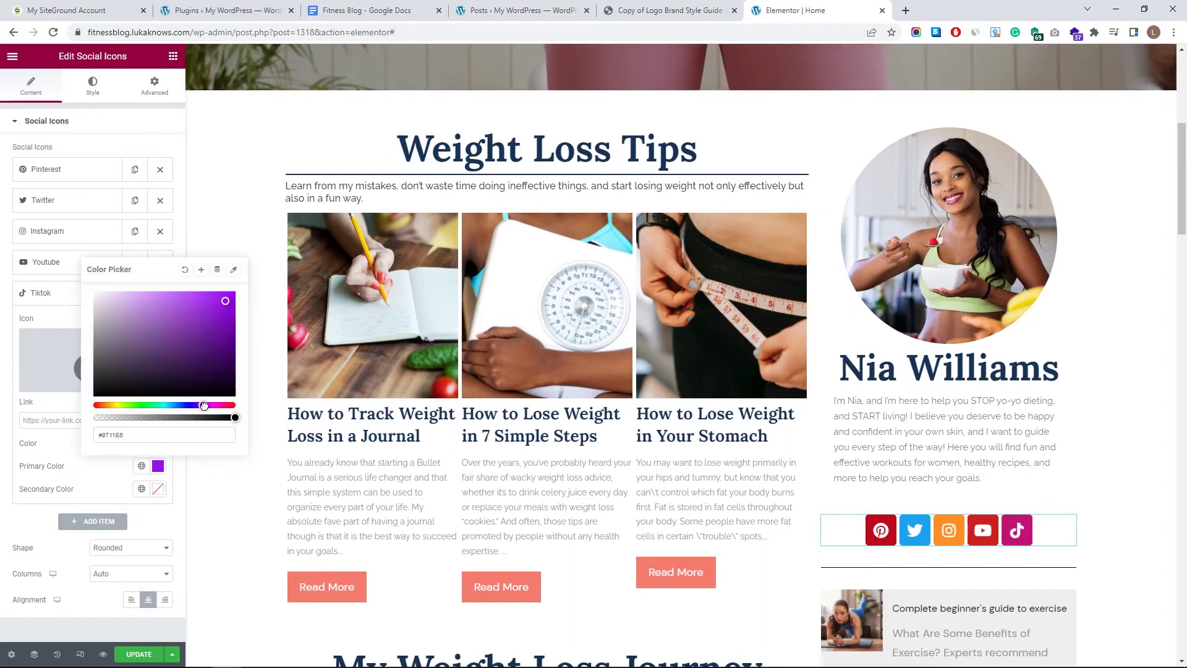
mouse_move(220, 334)
mouse_down()
mouse_move(224, 349)
mouse_move(204, 342)
mouse_up()
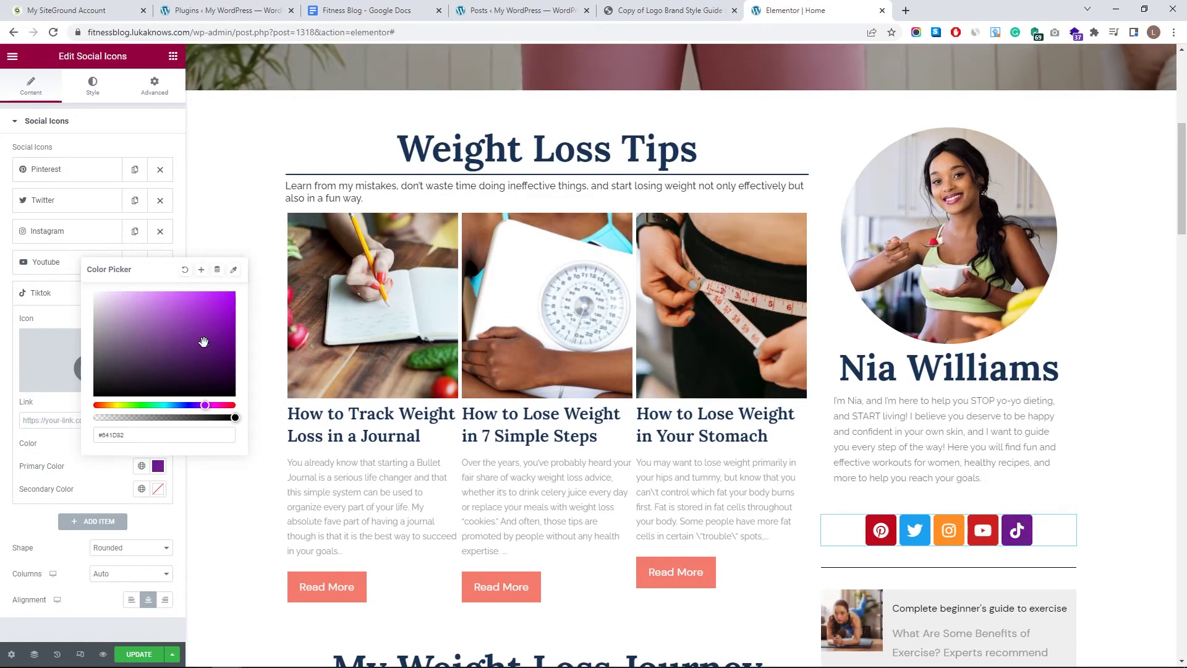
click(93, 123)
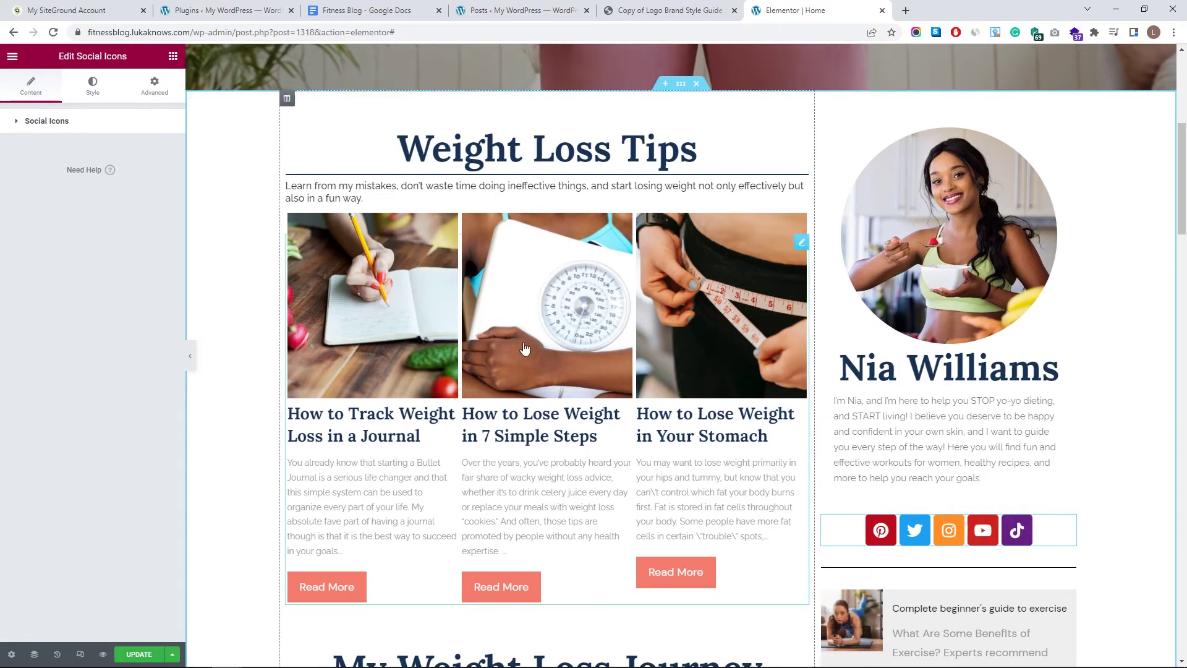
scroll(1000, 495, down, 2)
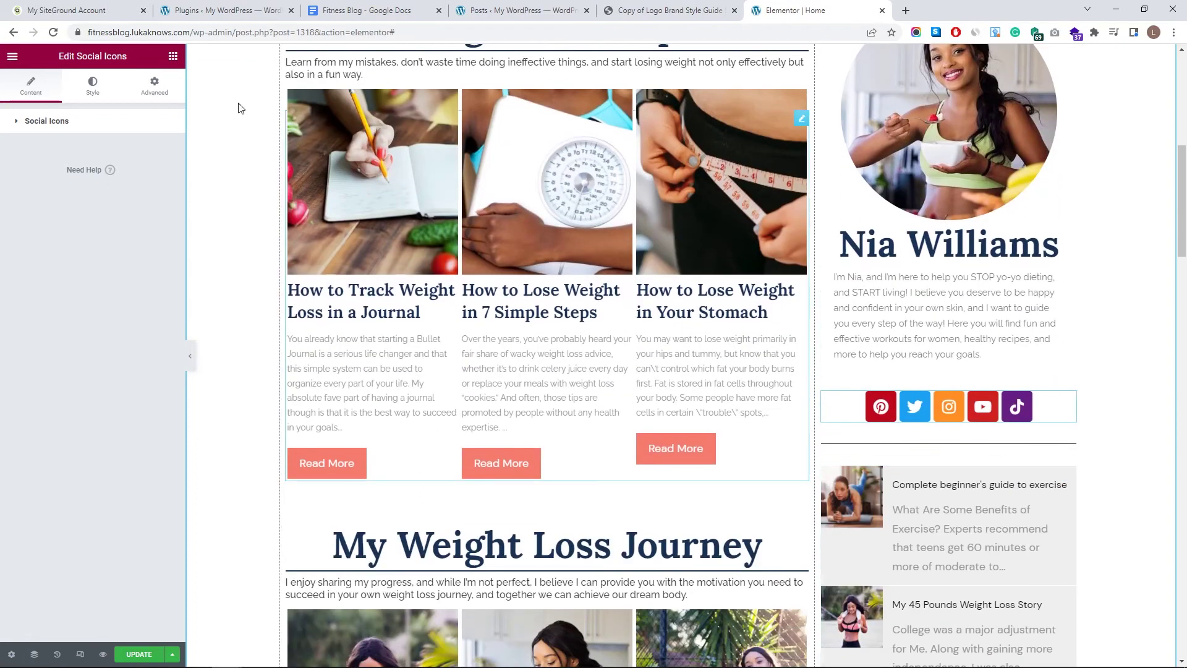
- Set the social icons' top margin to -10 and label the divider 'Favourite Posts'
click(155, 87)
click(39, 167)
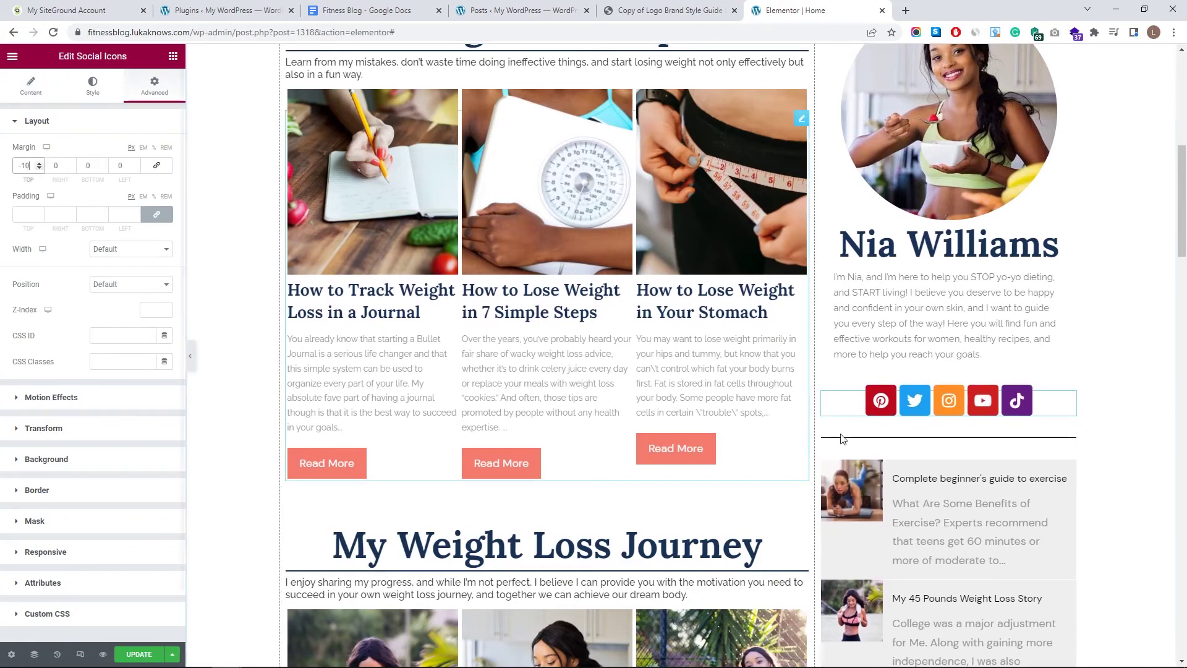
click(936, 443)
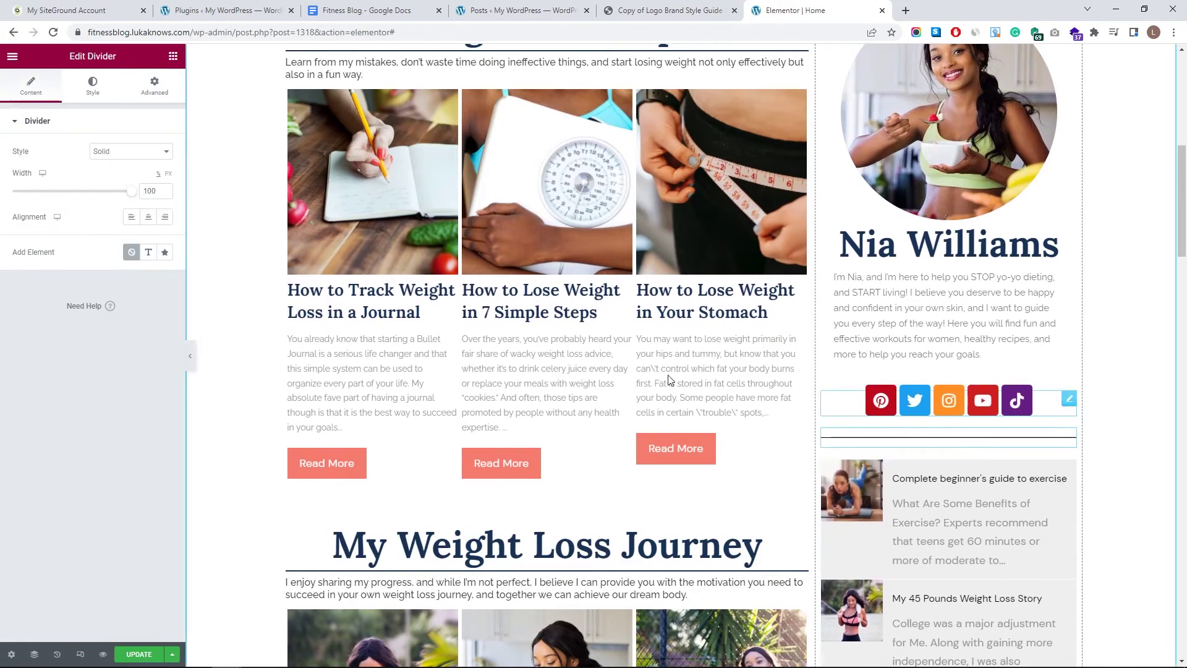
click(148, 254)
text(Favourite Posts)
- Increase the divider line's weight in its Style settings
click(92, 85)
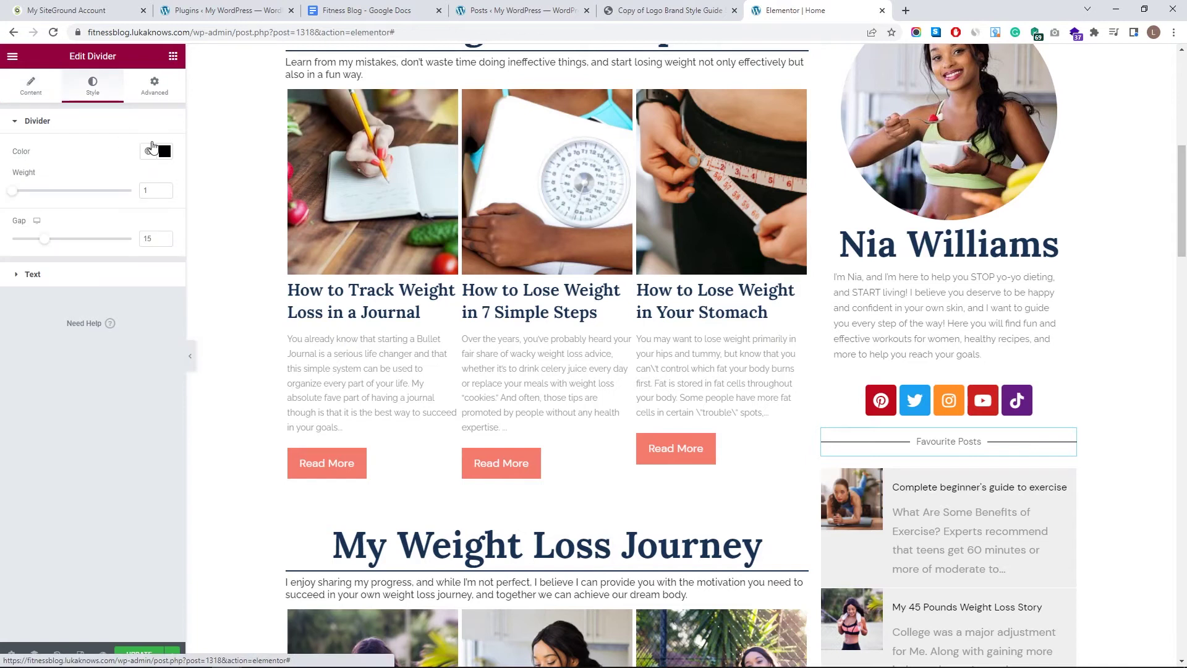
click(165, 188)
click(165, 188)
- Set the divider line weight to 2 and colour it with the My Pink global colour
click(165, 188)
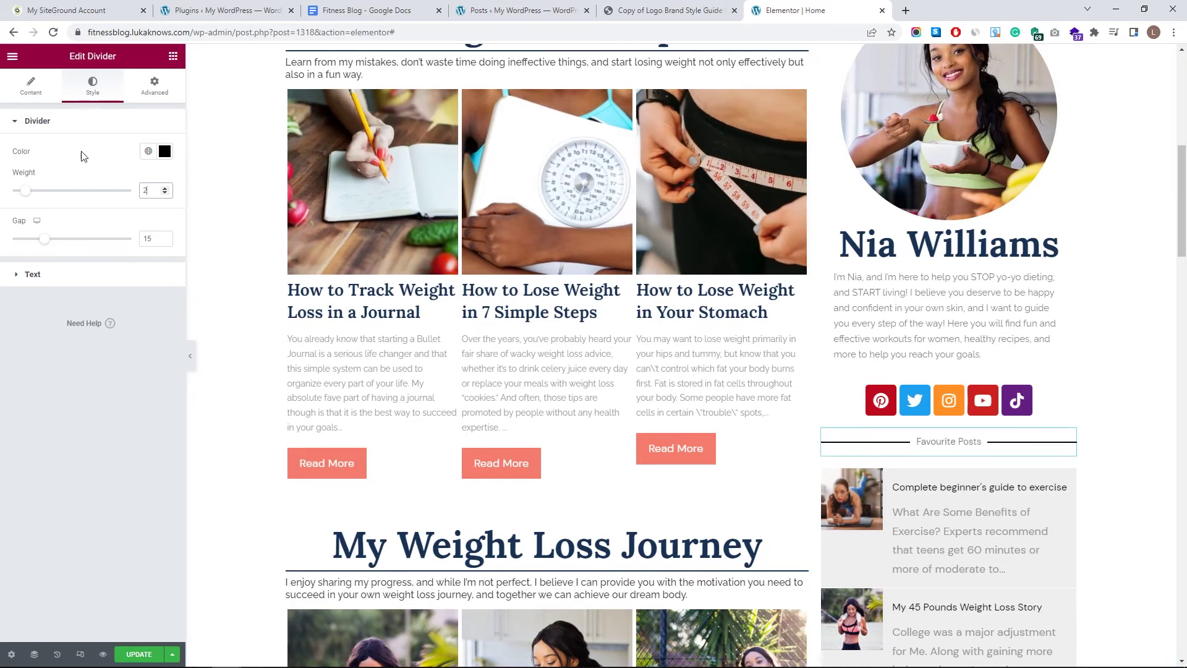
click(165, 151)
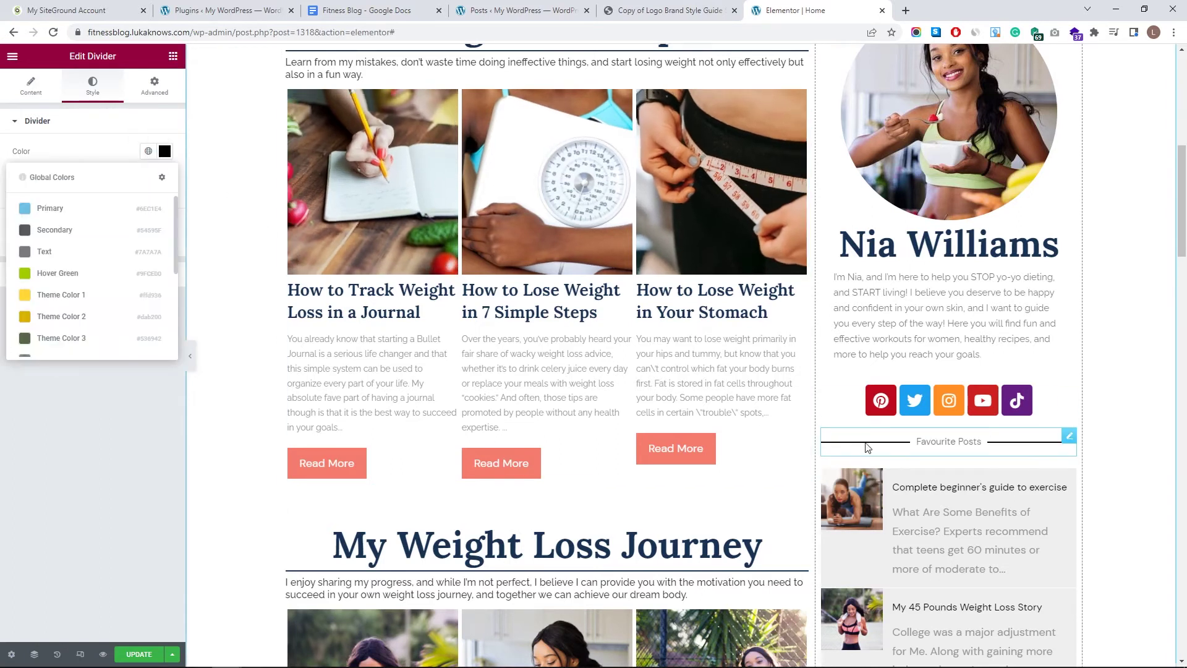
scroll(87, 309, down, 1)
scroll(84, 315, down, 1)
click(59, 341)
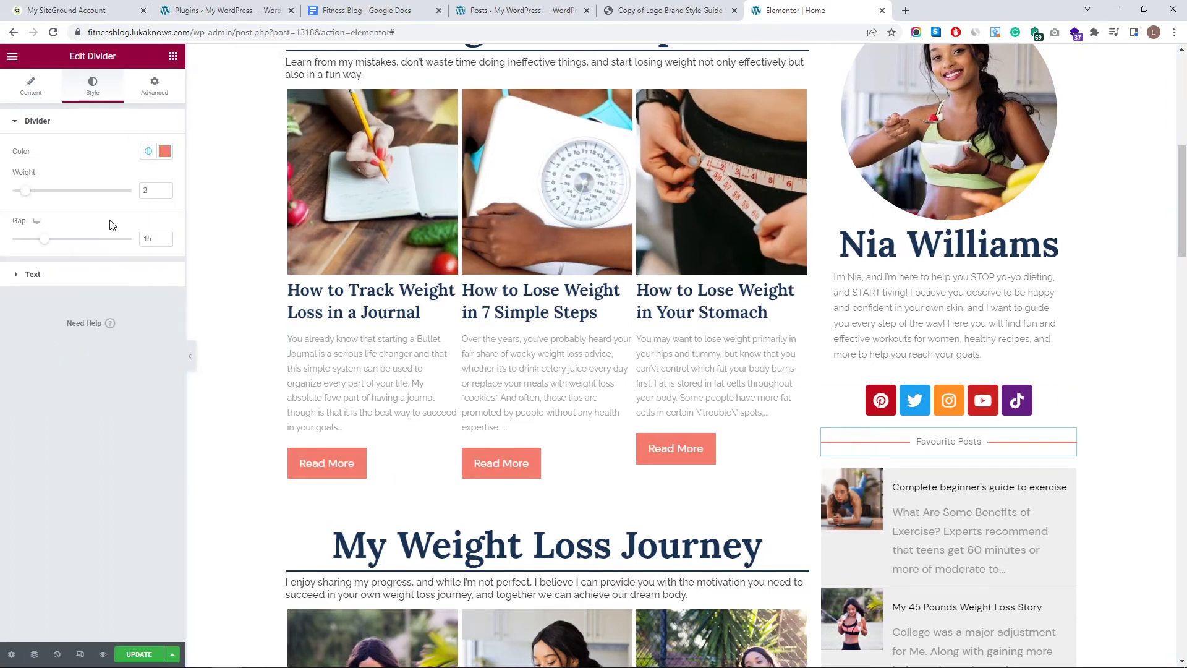
- Style the divider label in My Blue with the global H1 font, reduced to size 22
click(37, 274)
click(163, 183)
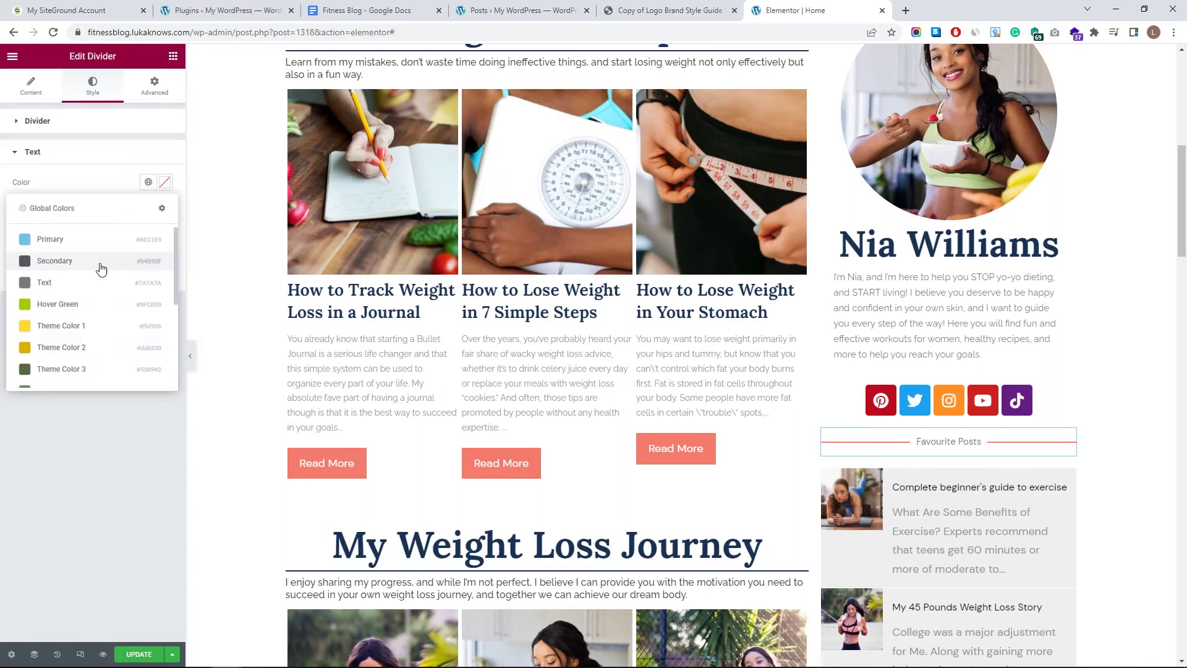
scroll(81, 285, down, 3)
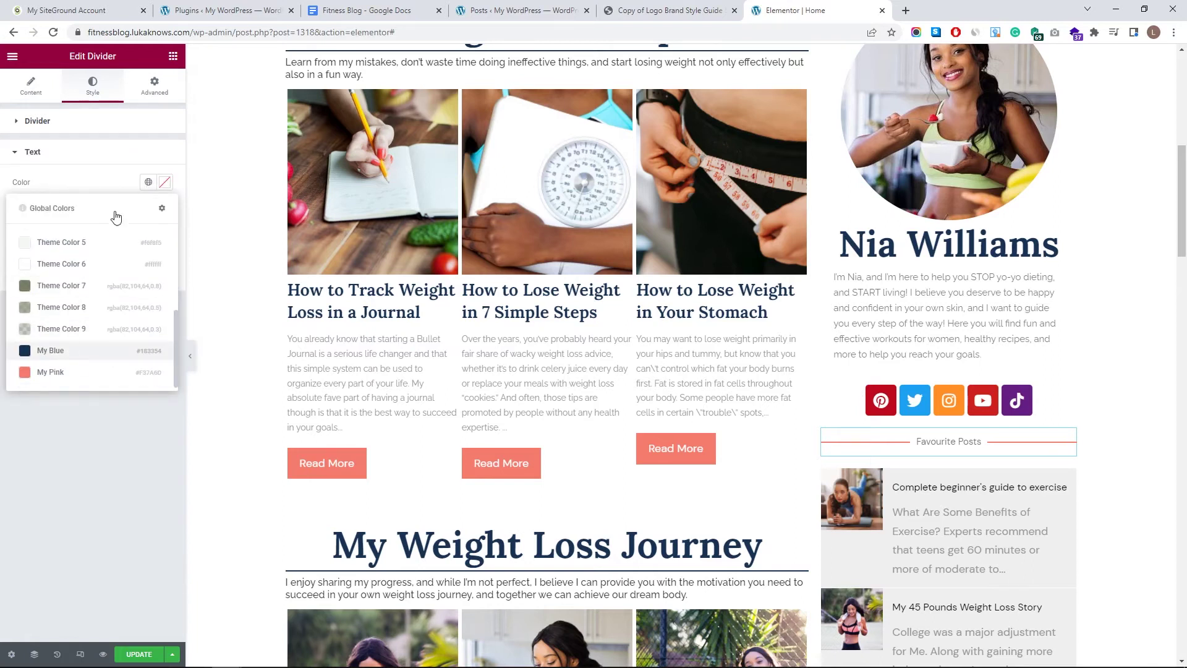
click(148, 208)
click(75, 344)
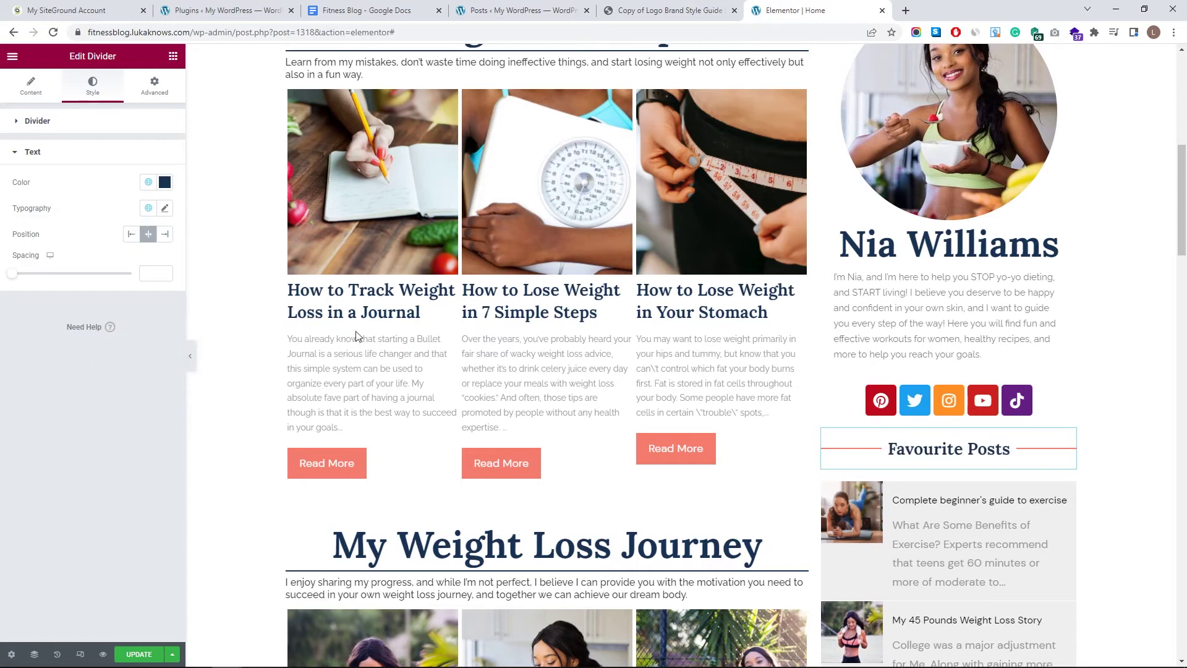
click(165, 208)
click(156, 308)
click(155, 309)
click(156, 309)
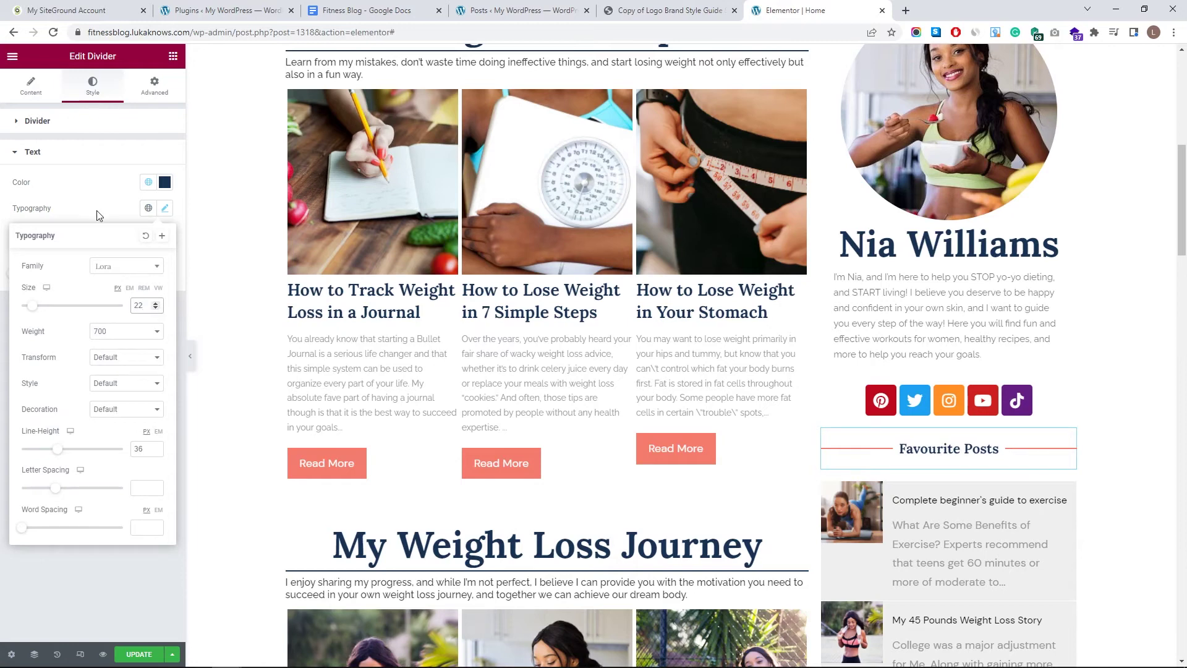
click(164, 208)
scroll(983, 482, down, 2)
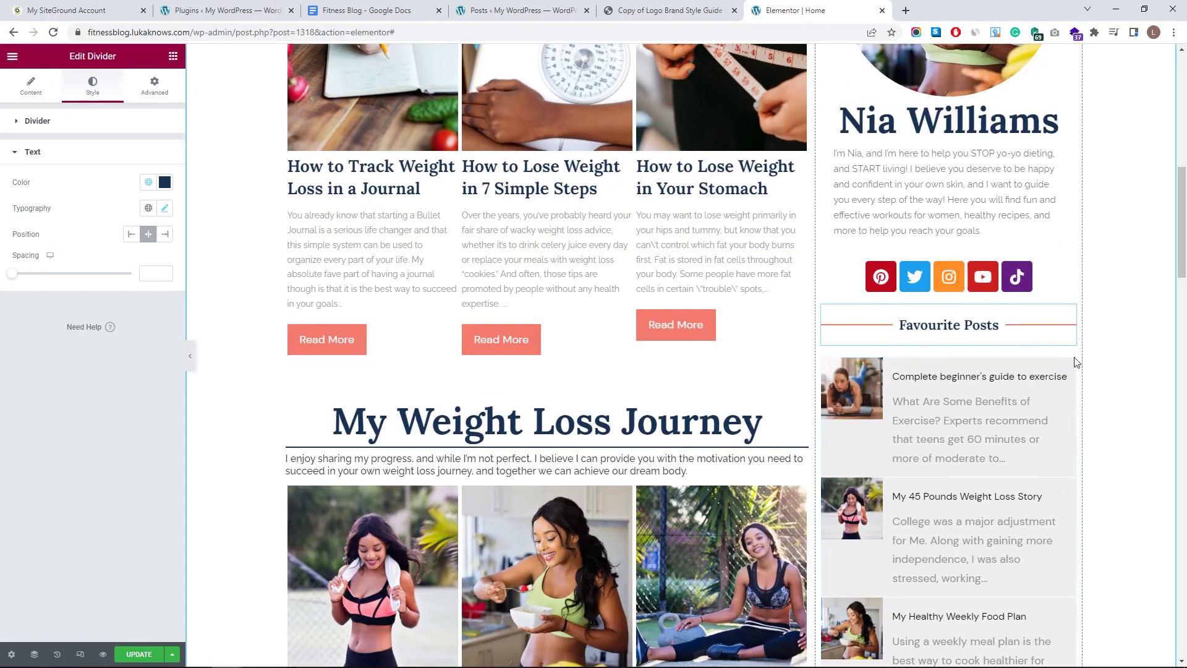
- Select the Favourite Posts list widget below the divider
click(983, 481)
scroll(886, 447, down, 7)
scroll(903, 463, down, 7)
- Exclude the specific post 'My 45 Pounds Weight Loss Story' from the list's query
scroll(922, 485, up, 13)
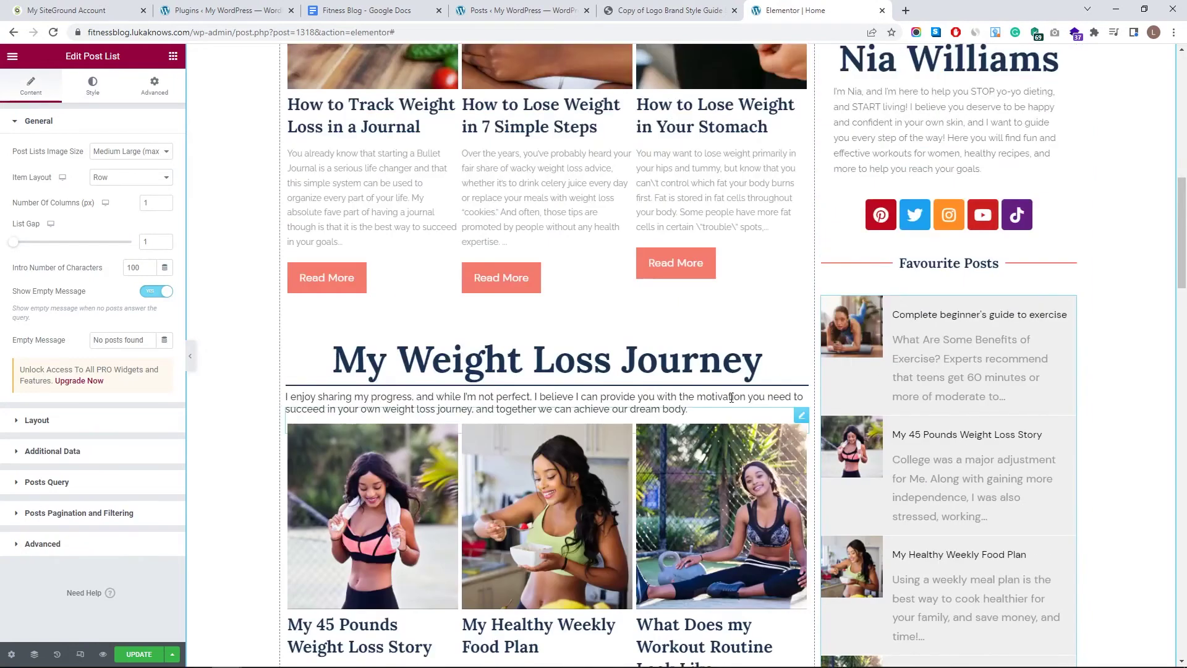
scroll(742, 433, down, 2)
click(44, 122)
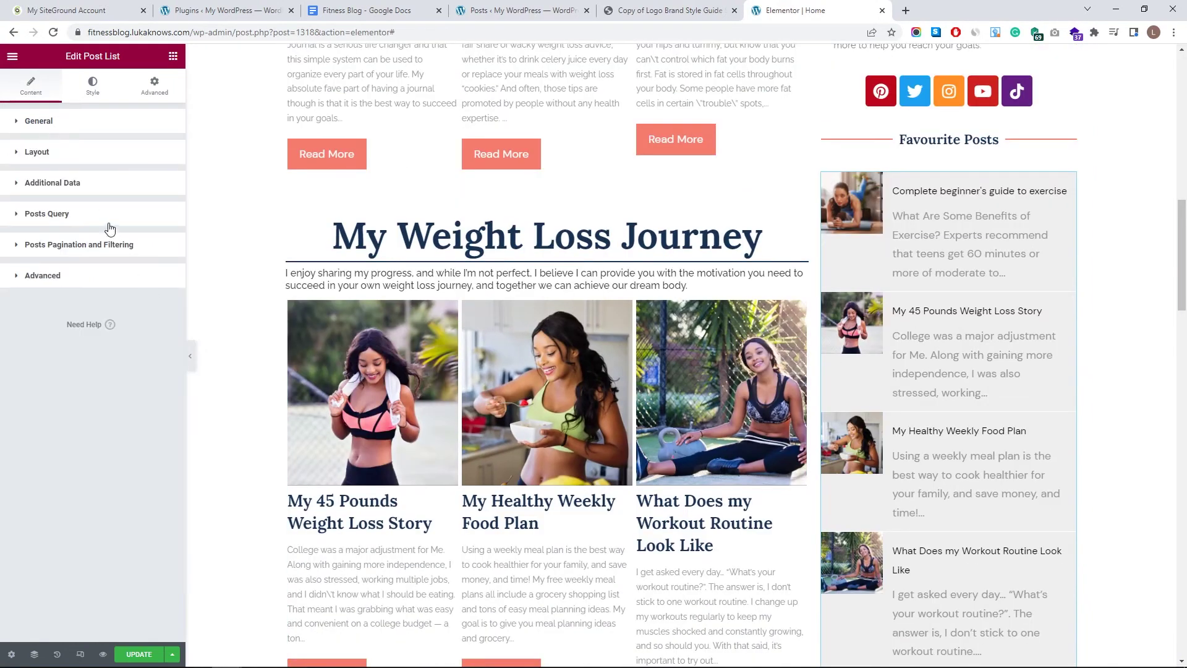
click(110, 226)
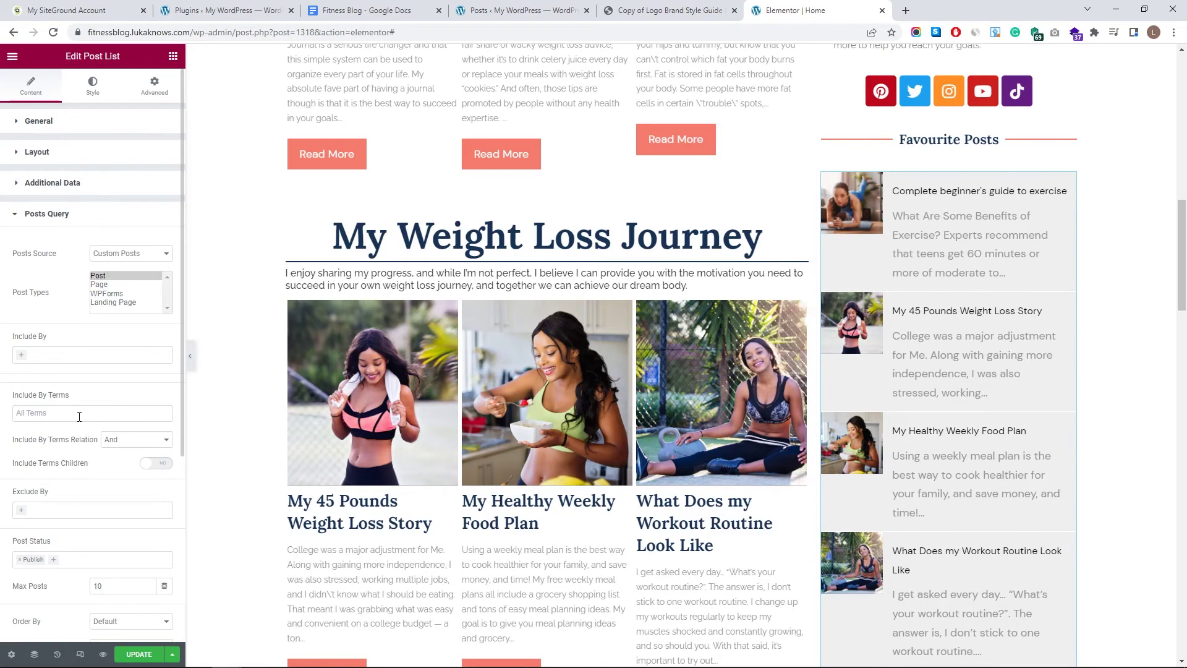
scroll(105, 440, down, 3)
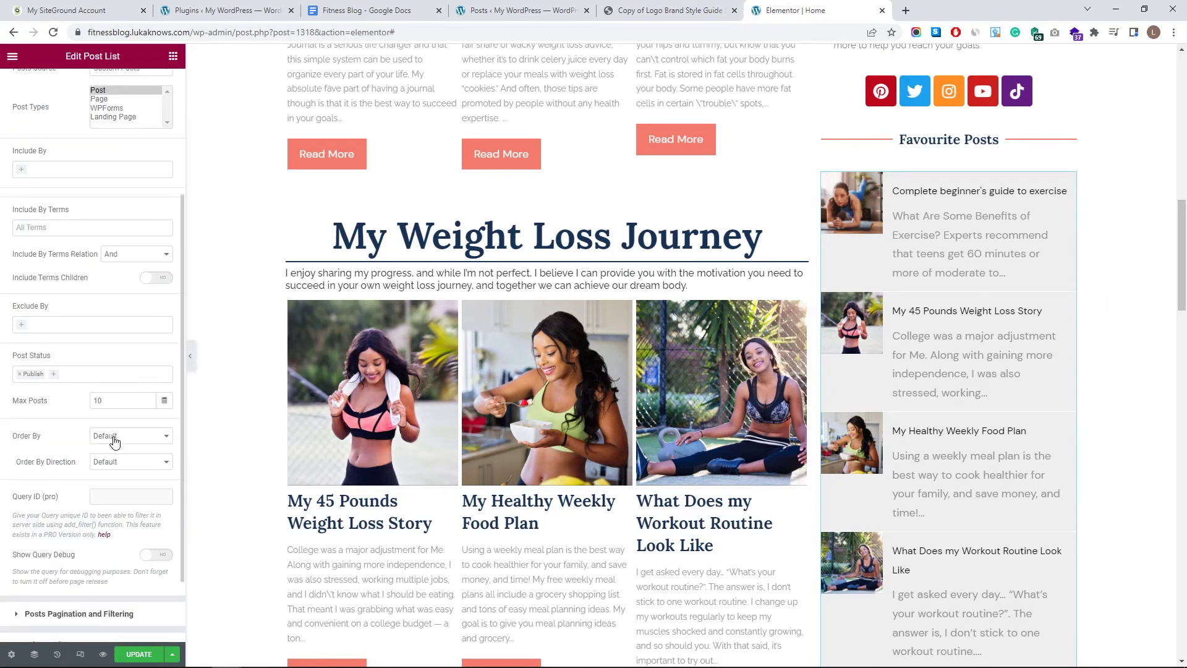
click(64, 326)
click(72, 371)
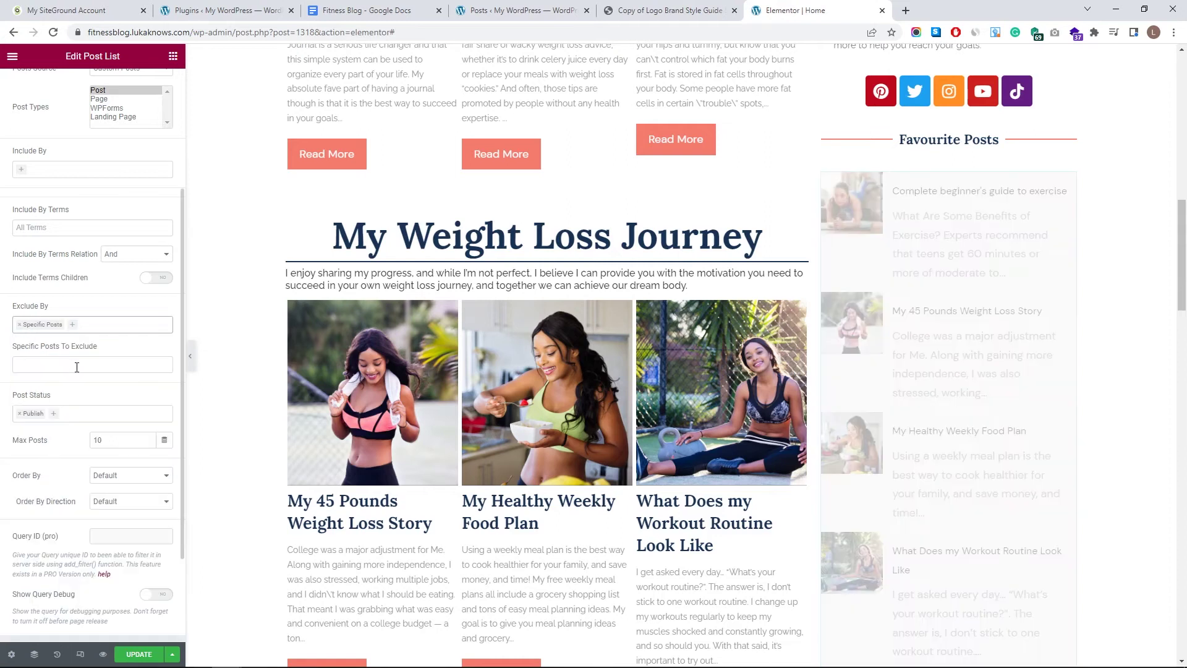
scroll(962, 396, up, 1)
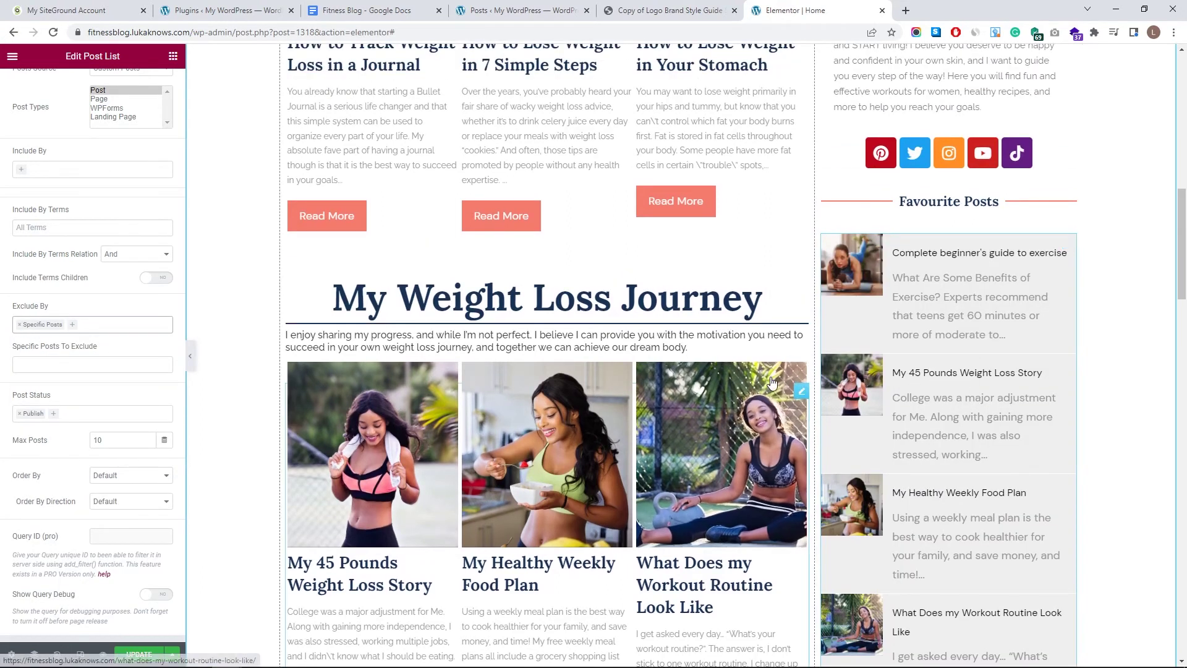
click(81, 363)
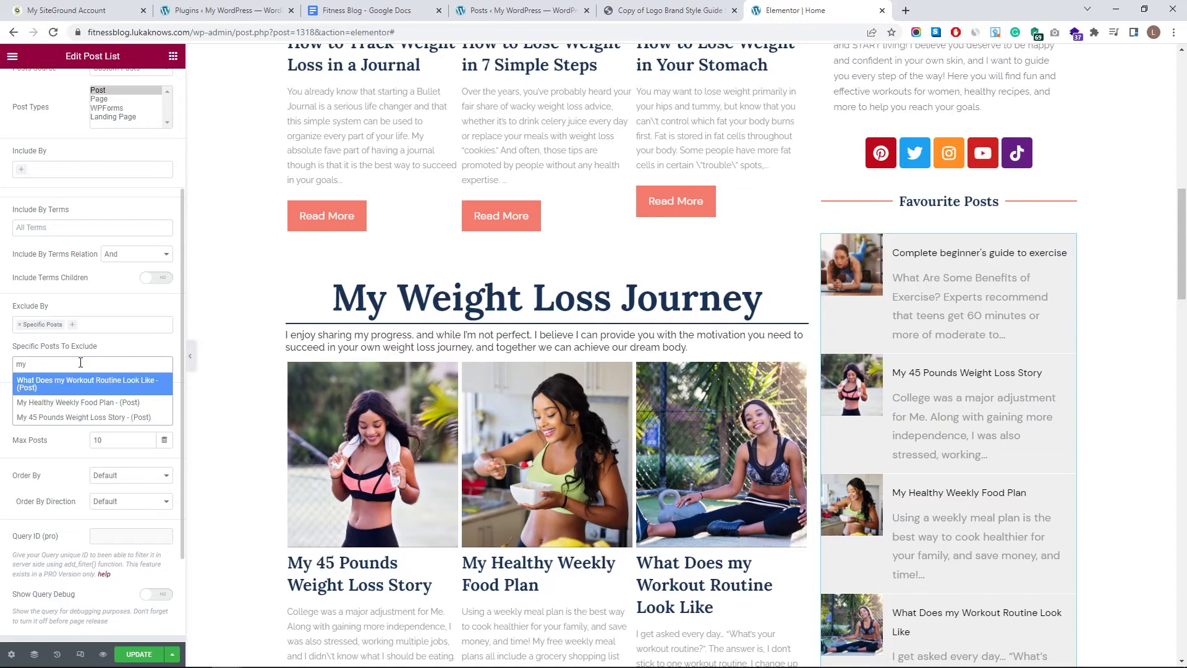
click(85, 418)
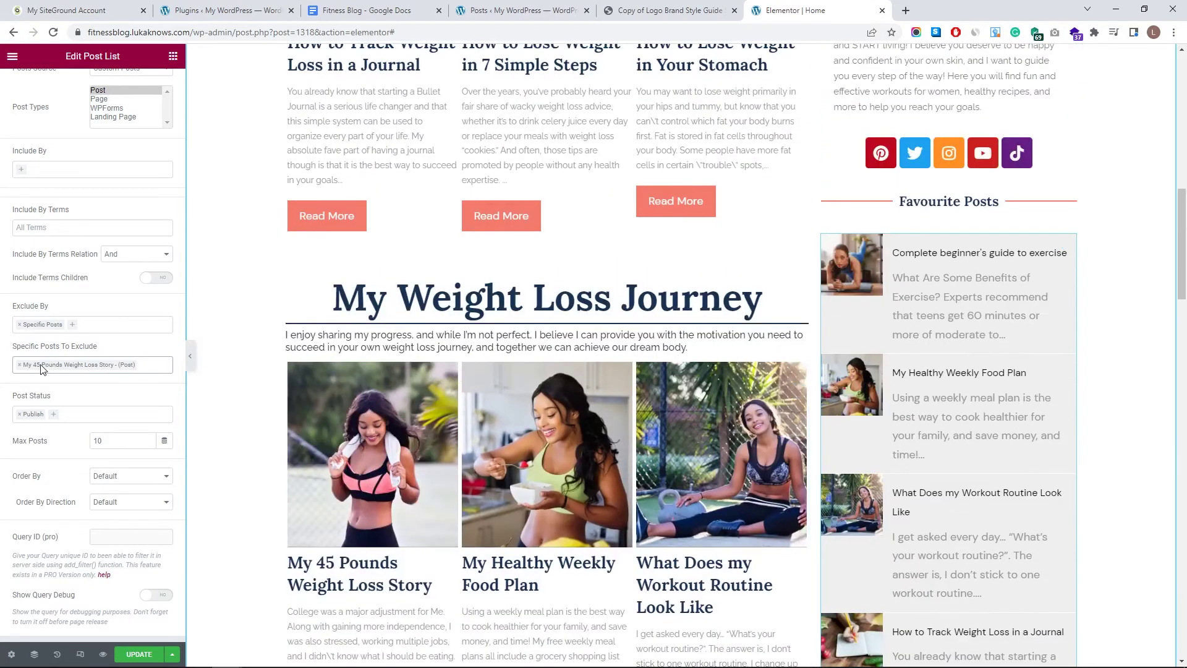
- Set the list's Order By to Random
click(121, 481)
click(111, 572)
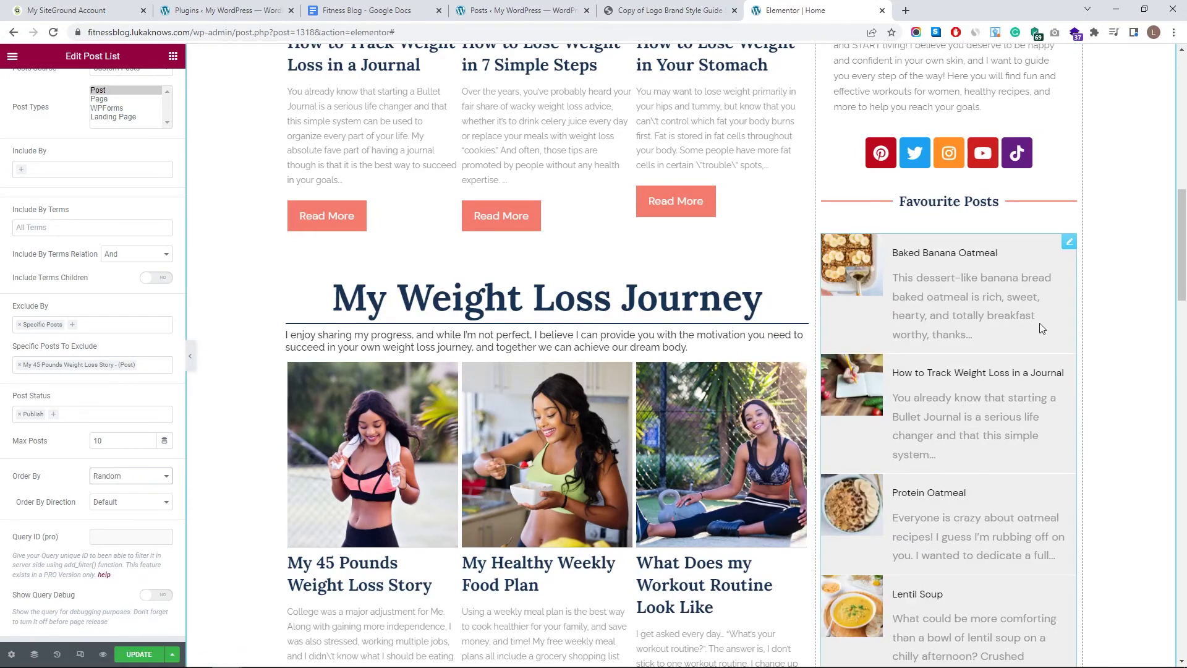
scroll(1042, 329, up, 5)
scroll(93, 247, up, 3)
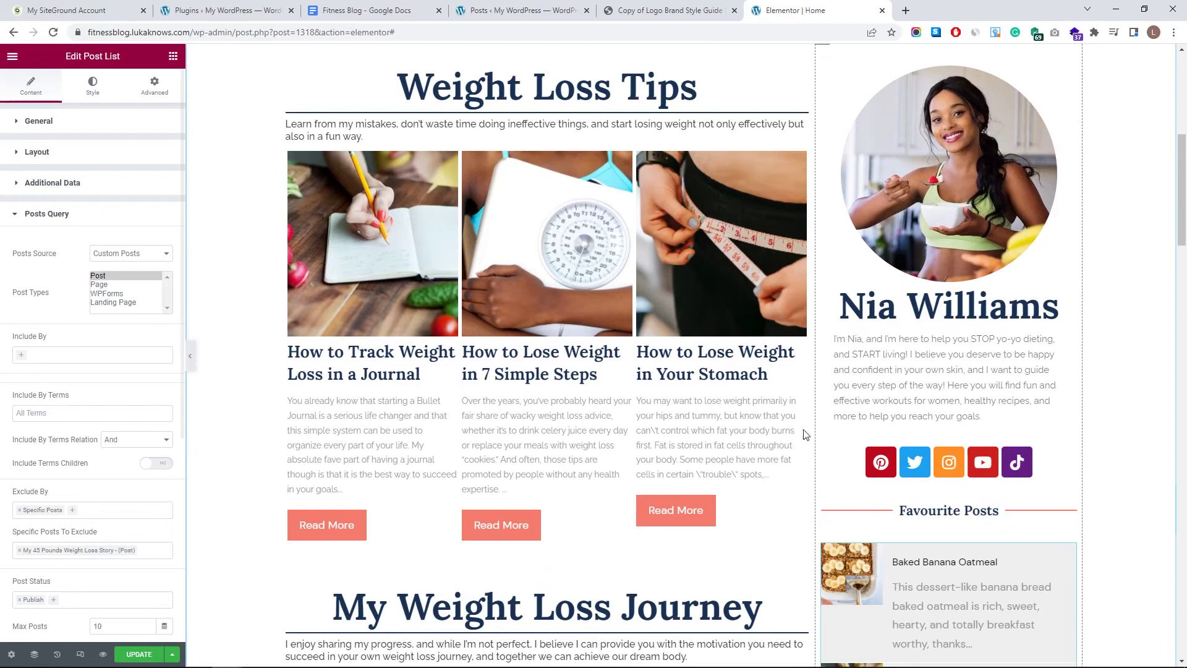
- Reduce the padding around each post's text in the list's content styling
click(92, 87)
scroll(903, 374, down, 3)
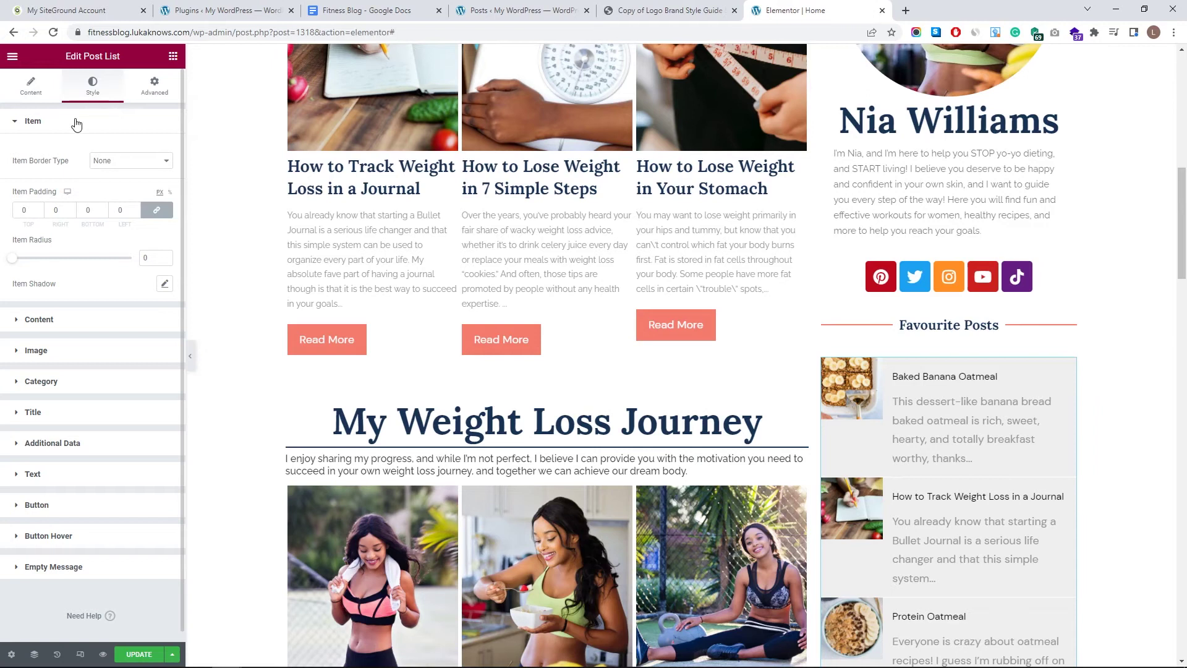
click(76, 123)
click(95, 155)
click(103, 225)
click(104, 225)
click(103, 225)
click(103, 225)
click(103, 225)
click(103, 225)
click(104, 225)
- Make the post content background white and fully transparent
click(165, 182)
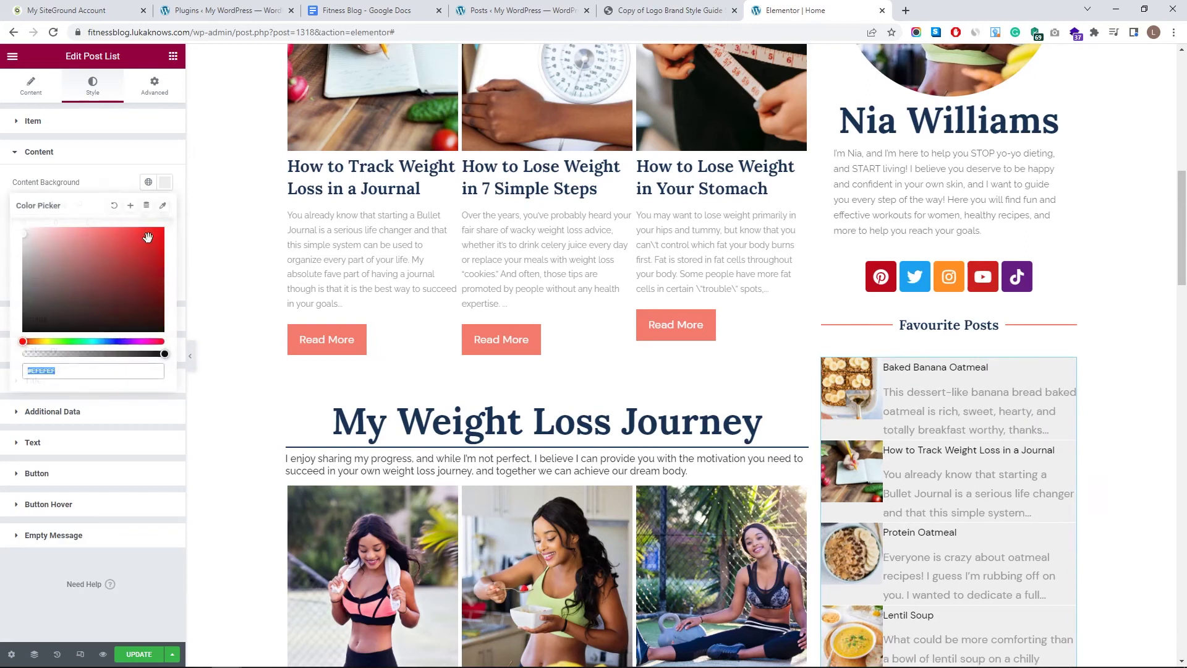
drag(127, 256, 3, 176)
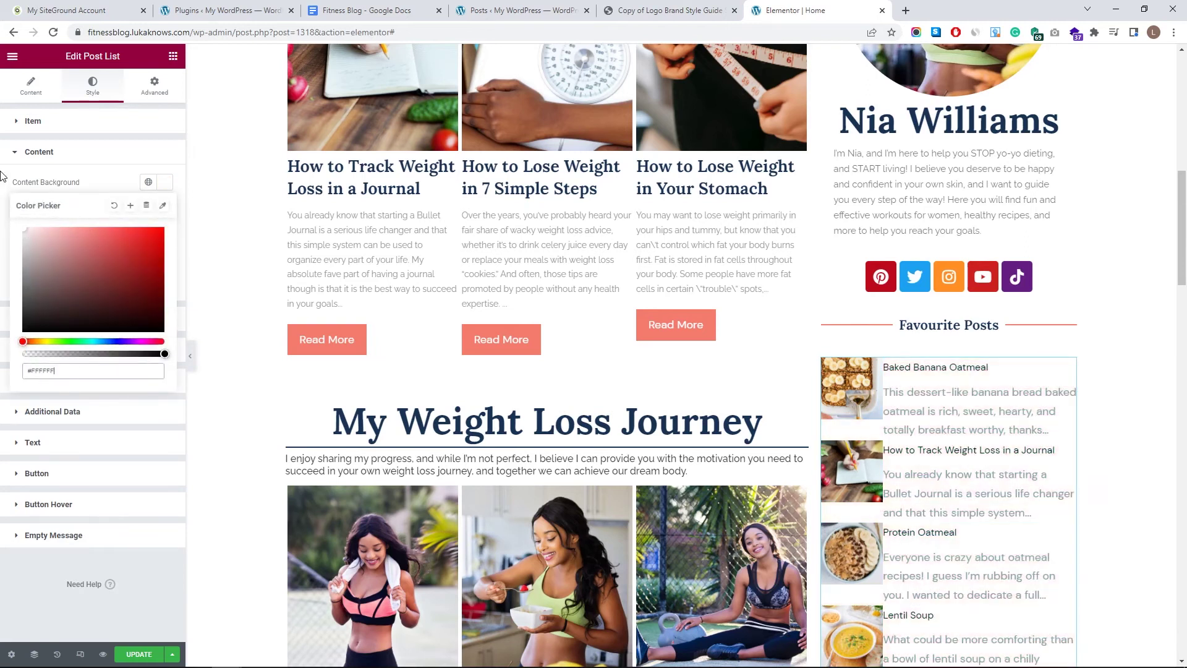
drag(163, 355, 3, 355)
click(104, 187)
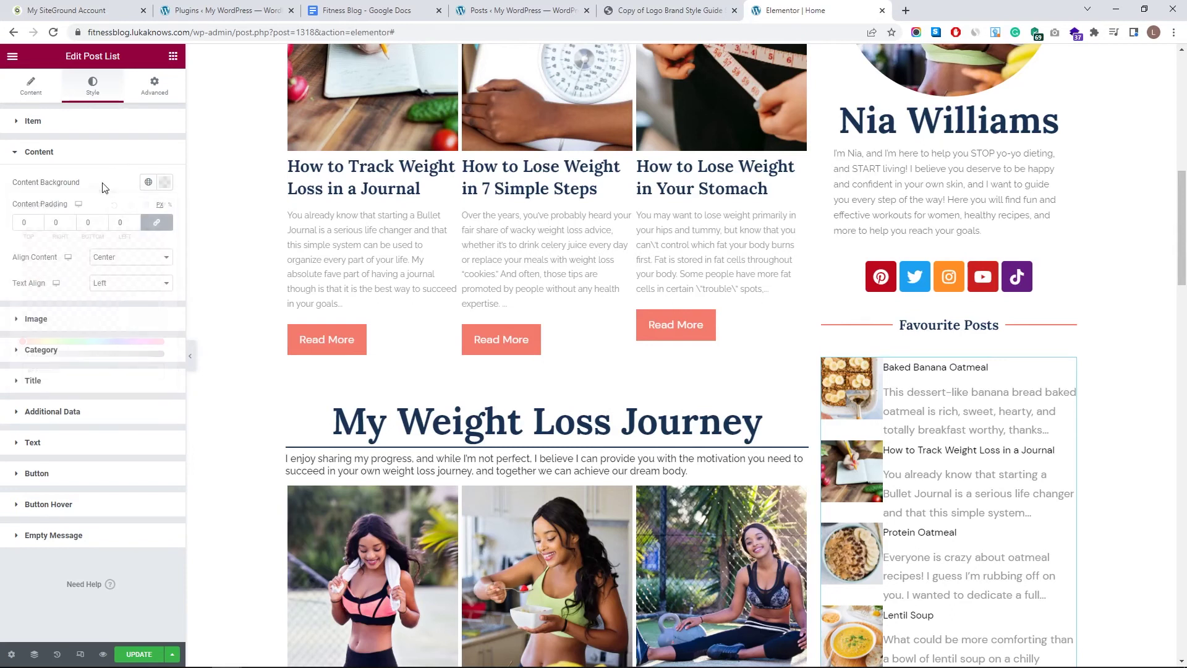
- Set the thumbnail image width and height to 150 each
click(114, 322)
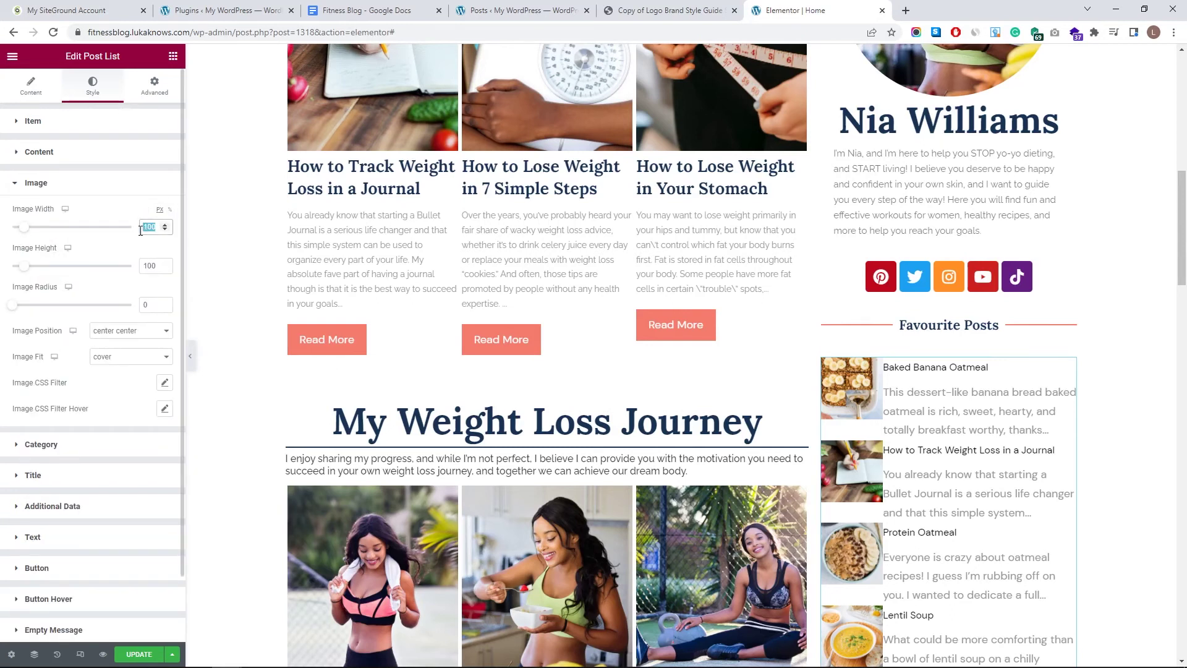
text(150)
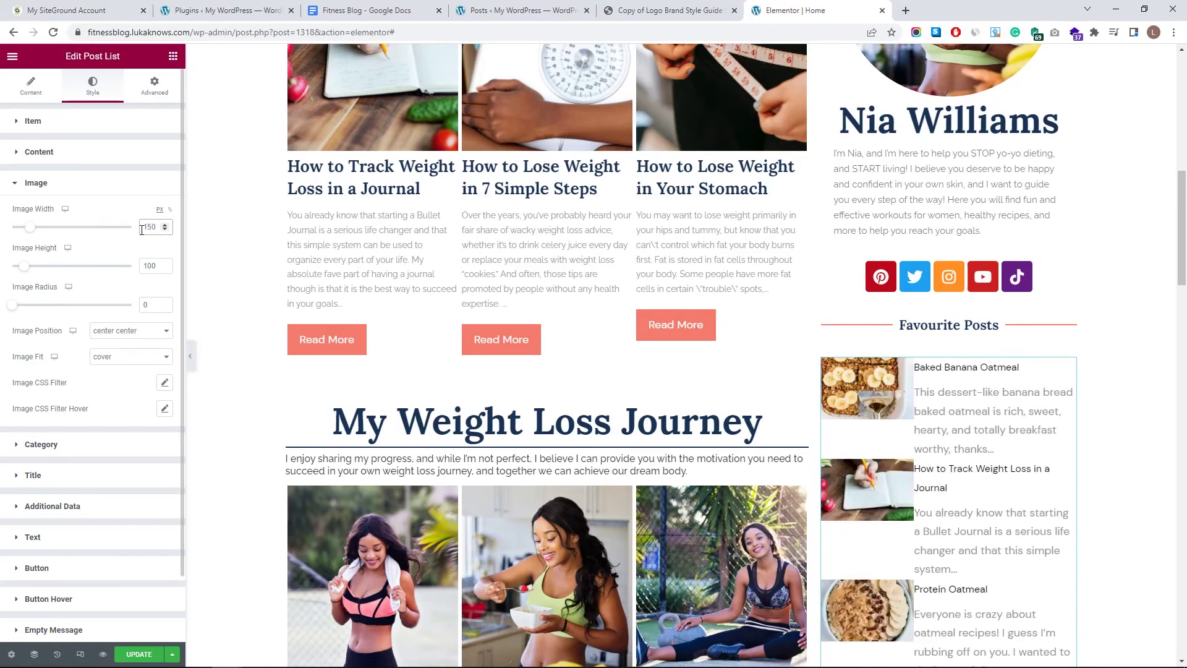
text(150)
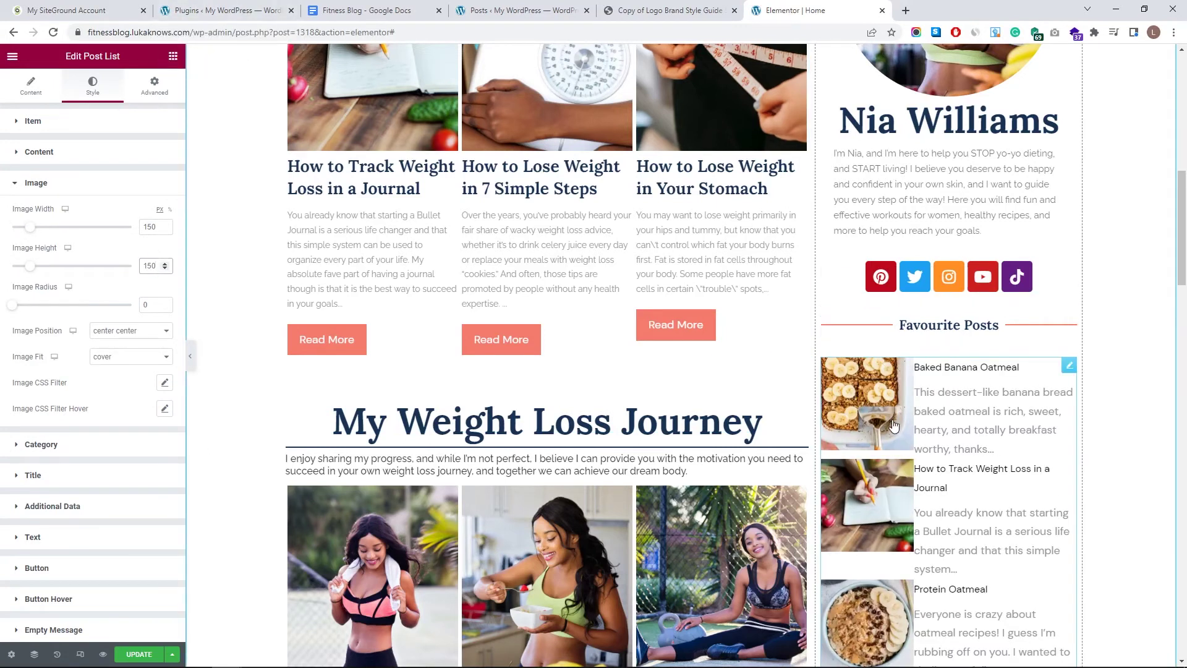
click(74, 189)
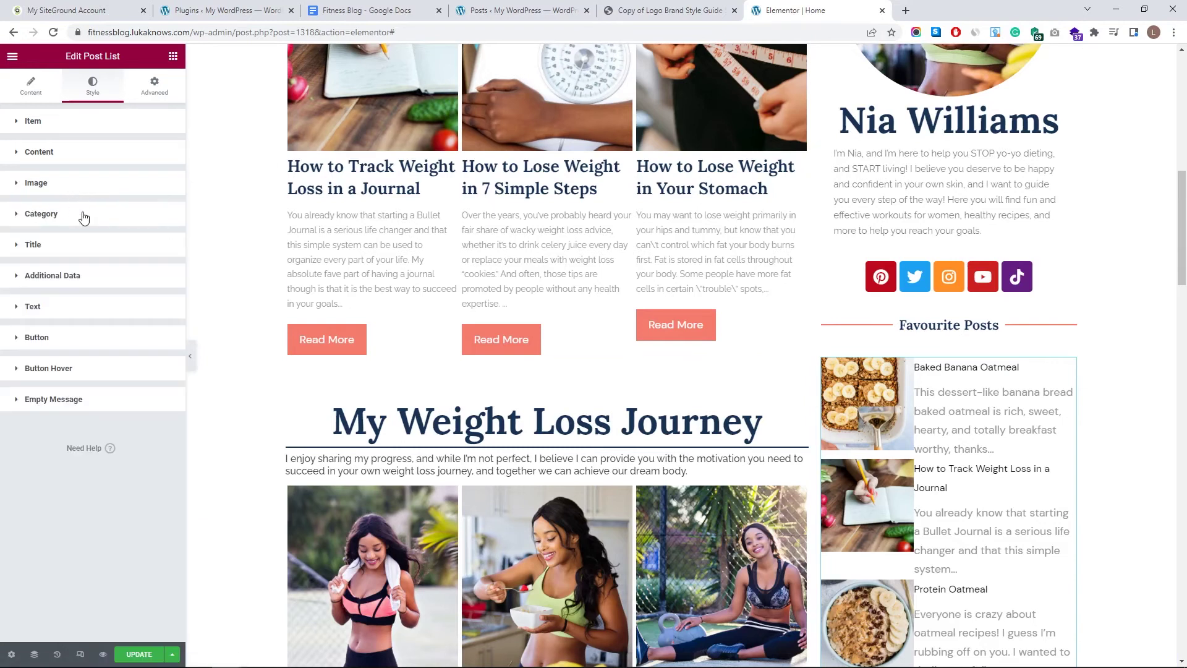
- Give the post titles the global H1 font, shrunk from 27 to size 19
click(85, 216)
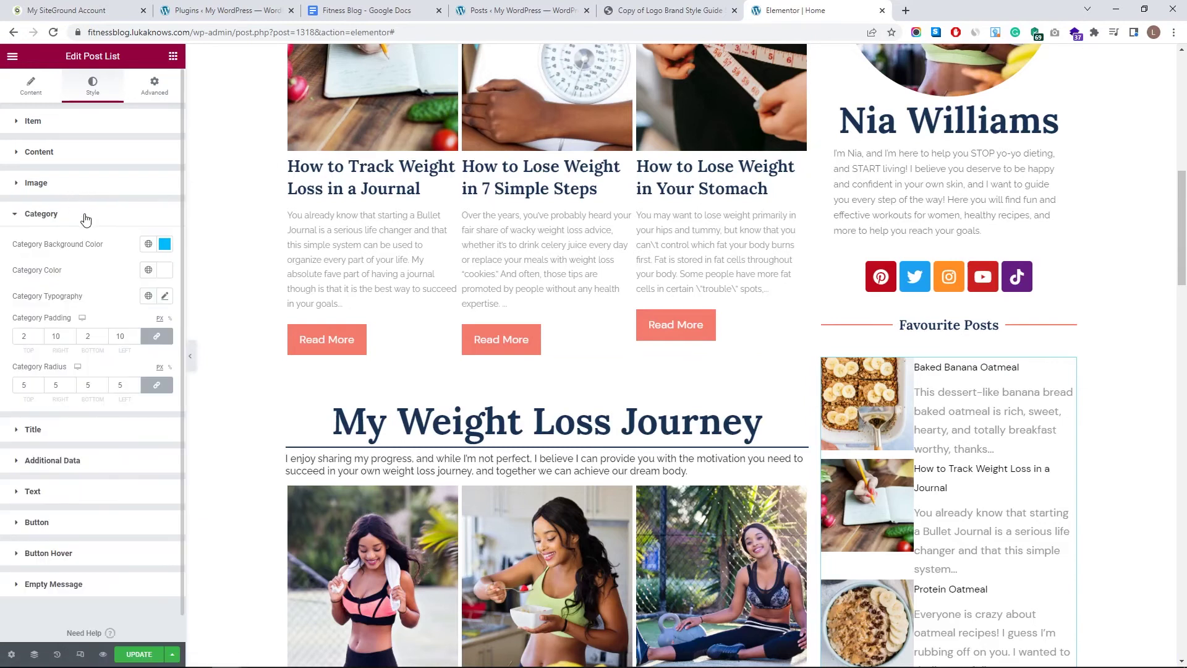
click(47, 217)
click(90, 254)
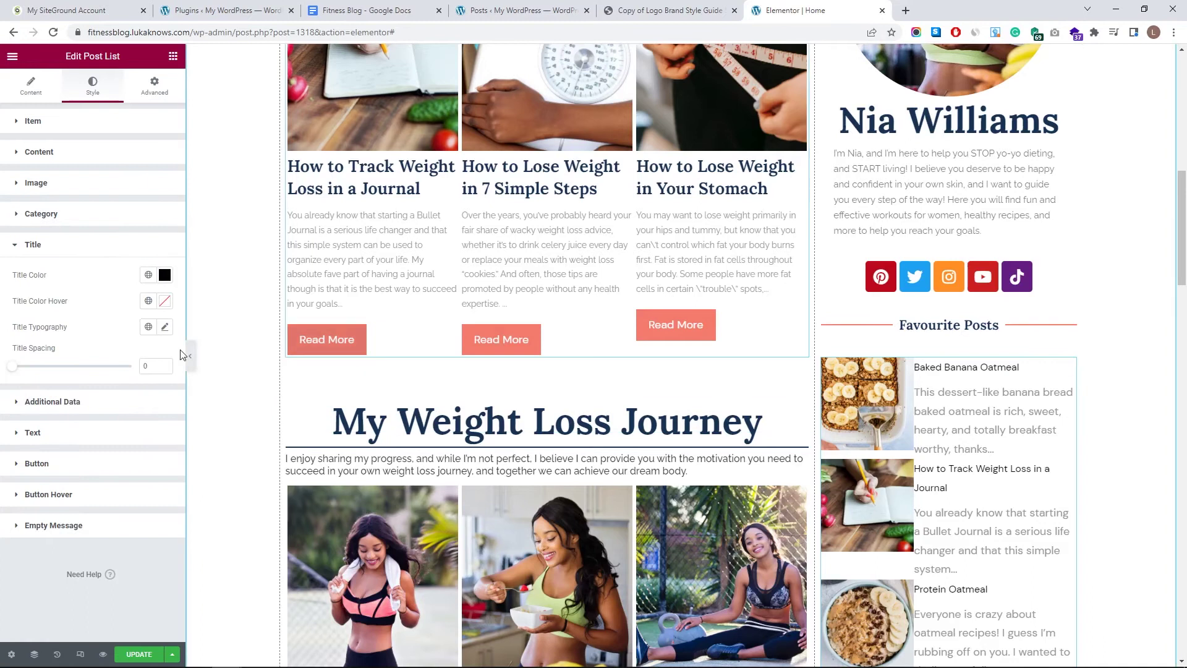
click(147, 328)
click(38, 457)
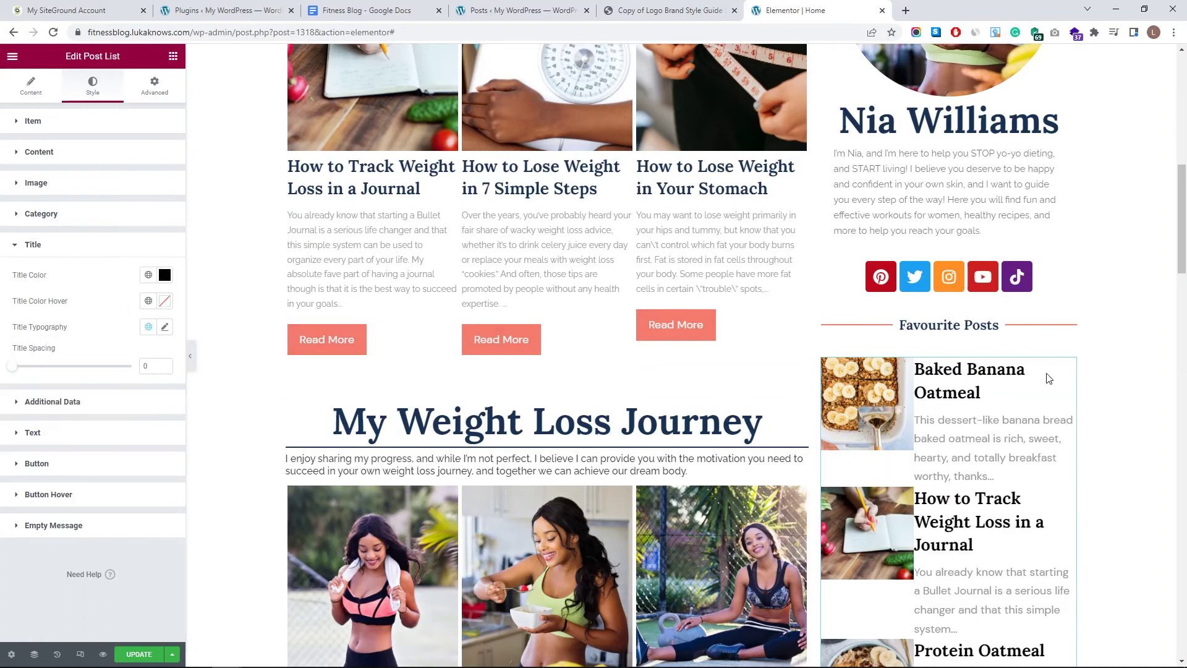
click(165, 326)
drag(34, 425, 25, 425)
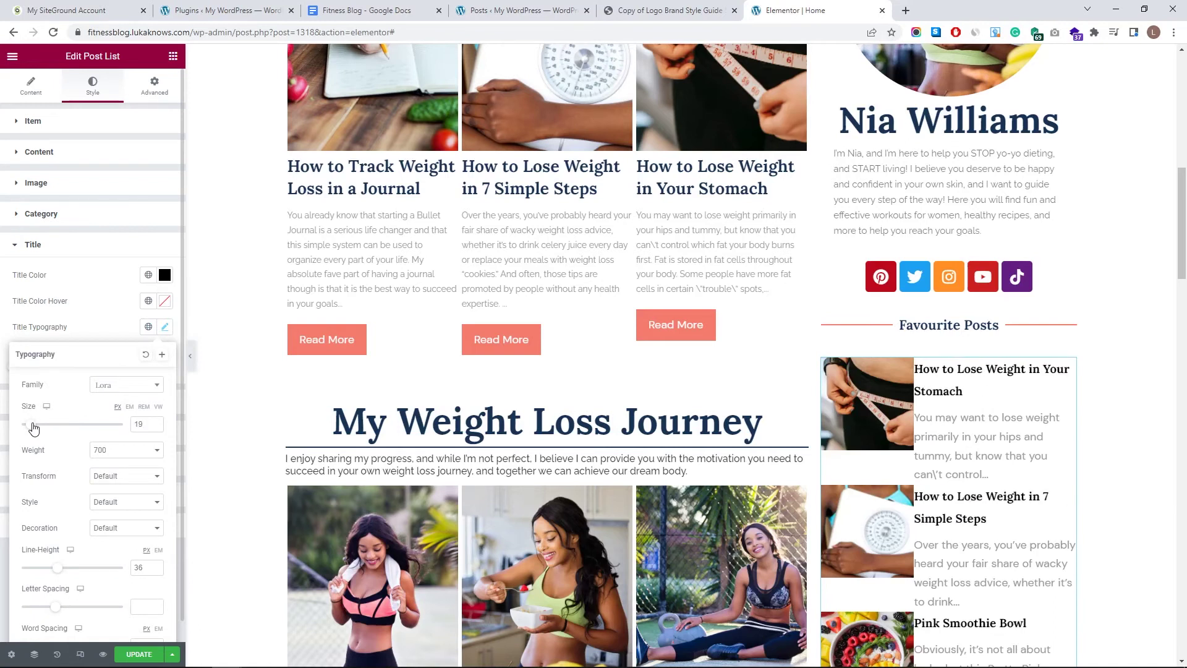
click(79, 311)
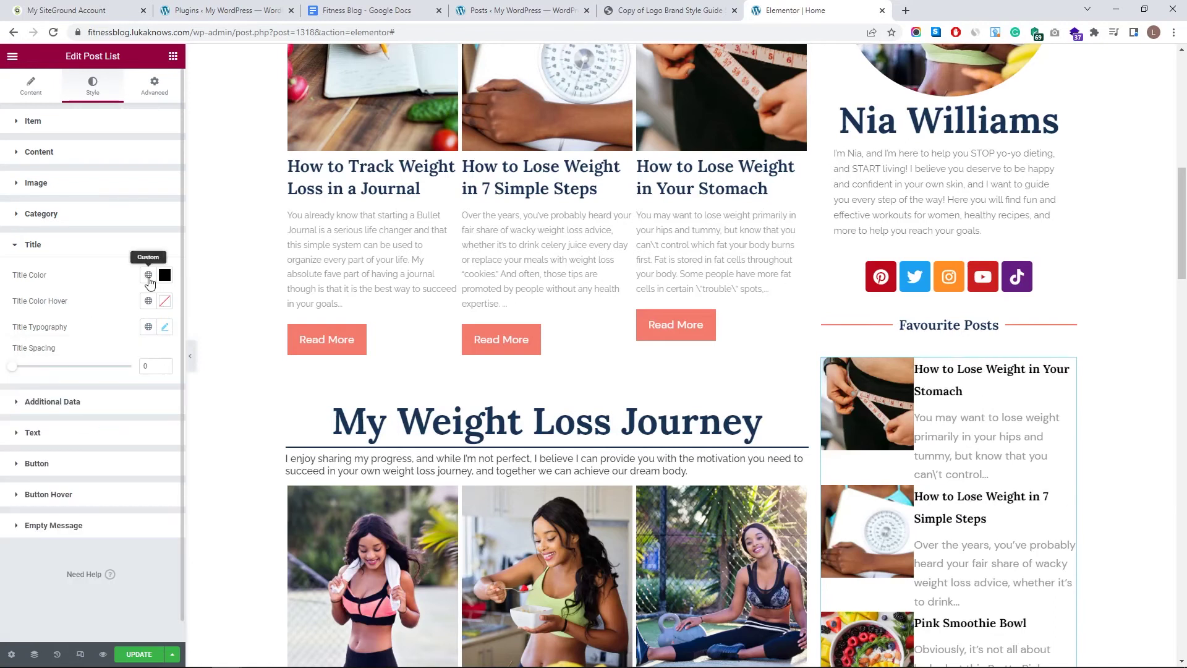
- Colour the post titles with the dark navy global colour
click(149, 275)
scroll(74, 378, down, 3)
click(140, 440)
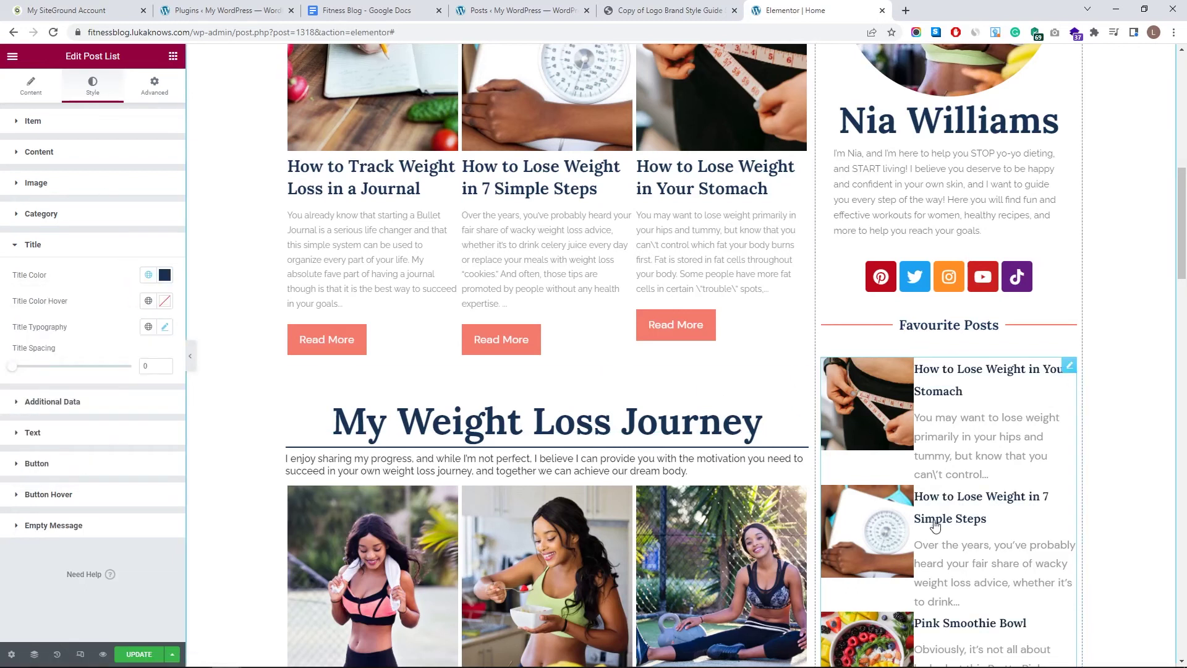
click(79, 247)
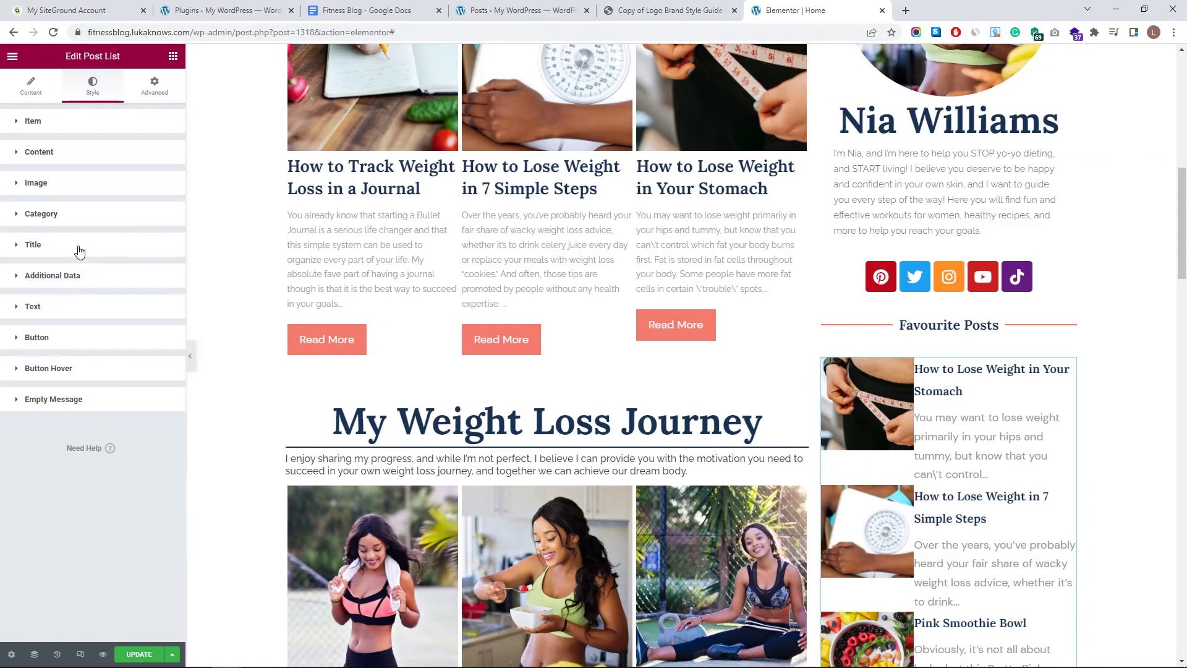
click(81, 247)
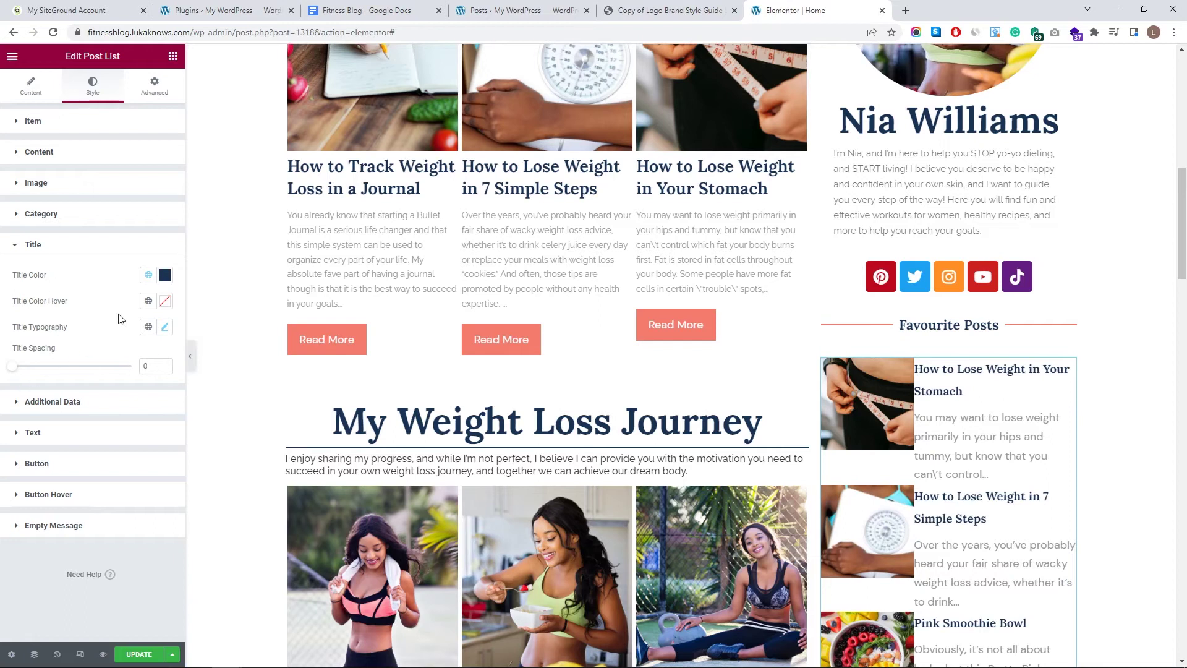
click(77, 251)
- Set the excerpts to the global body font (Raleway 400) at size 12 with text spacing 5
click(98, 309)
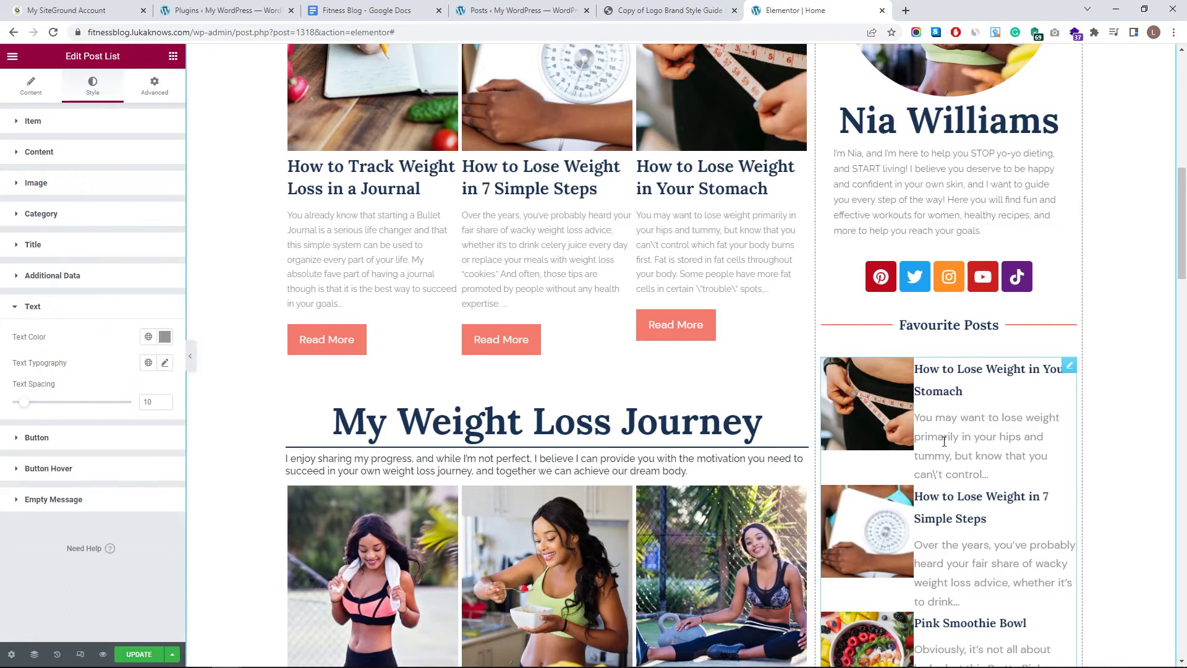
click(165, 363)
click(148, 362)
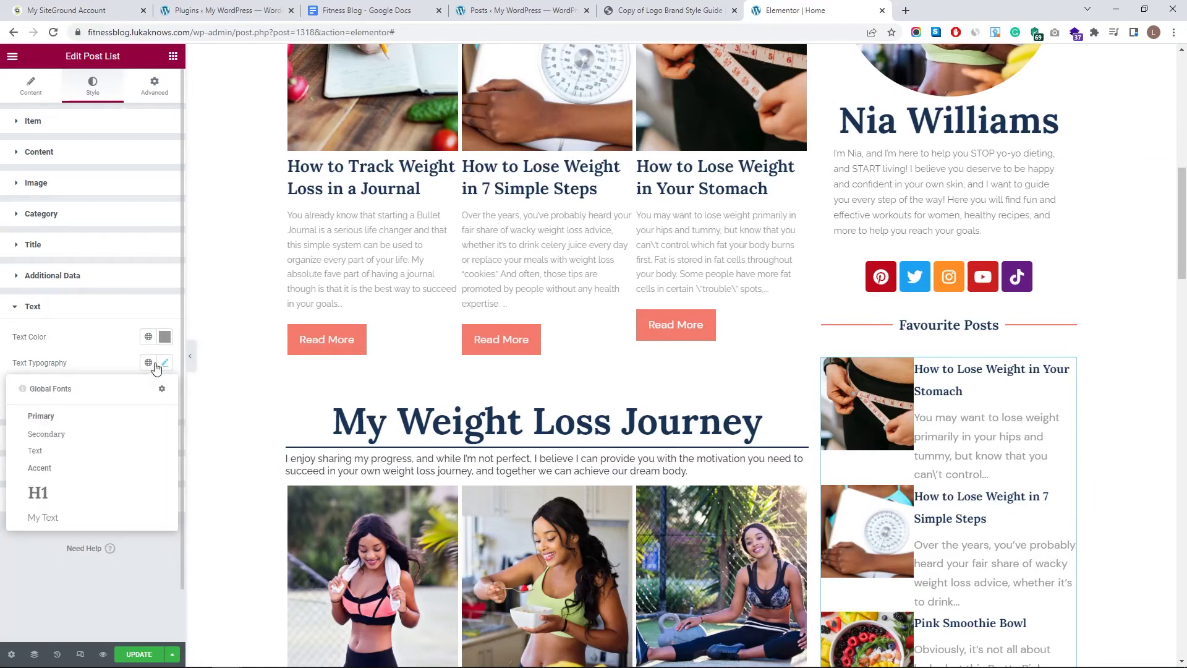
click(53, 518)
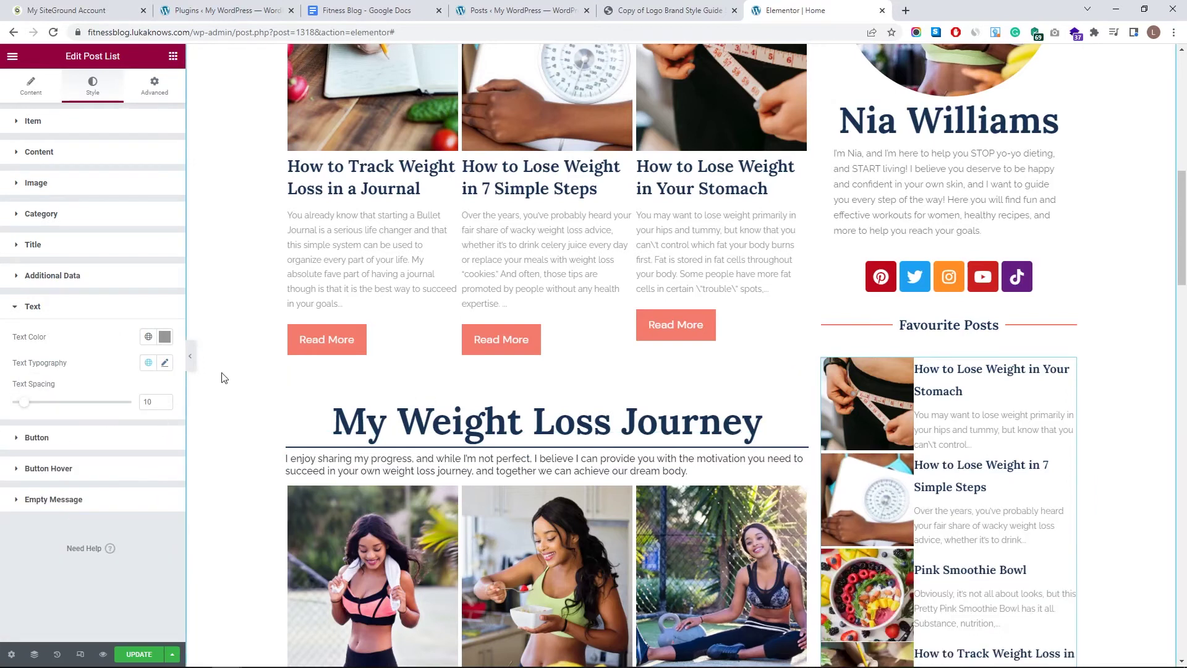
click(165, 364)
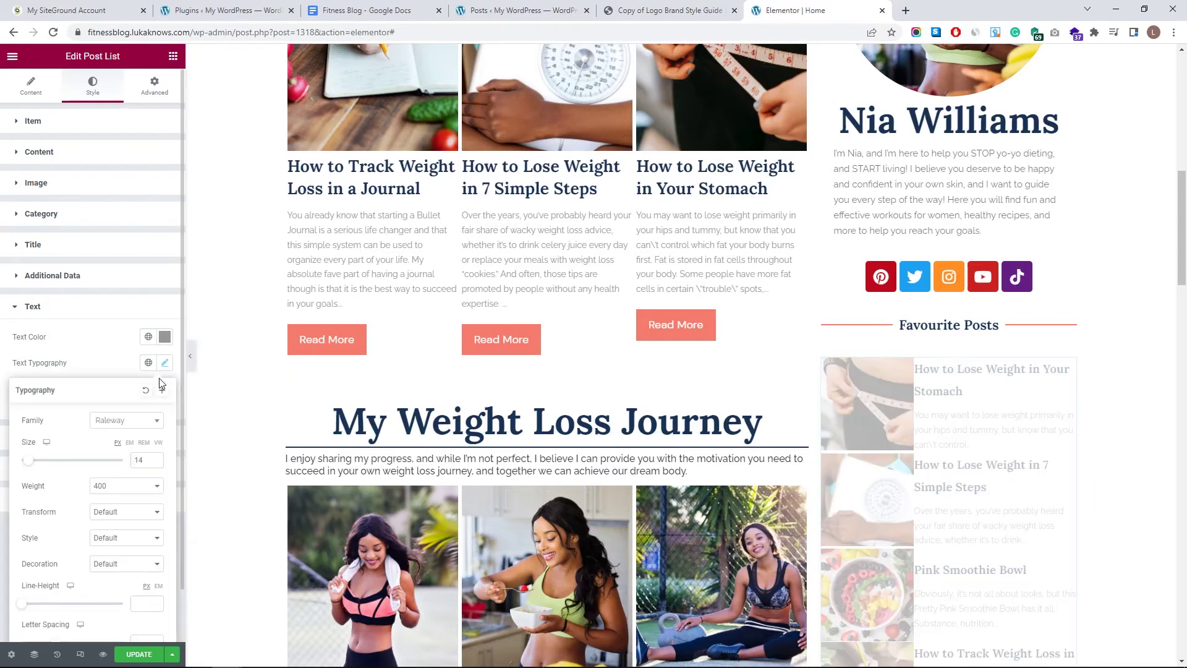
click(156, 463)
click(156, 463)
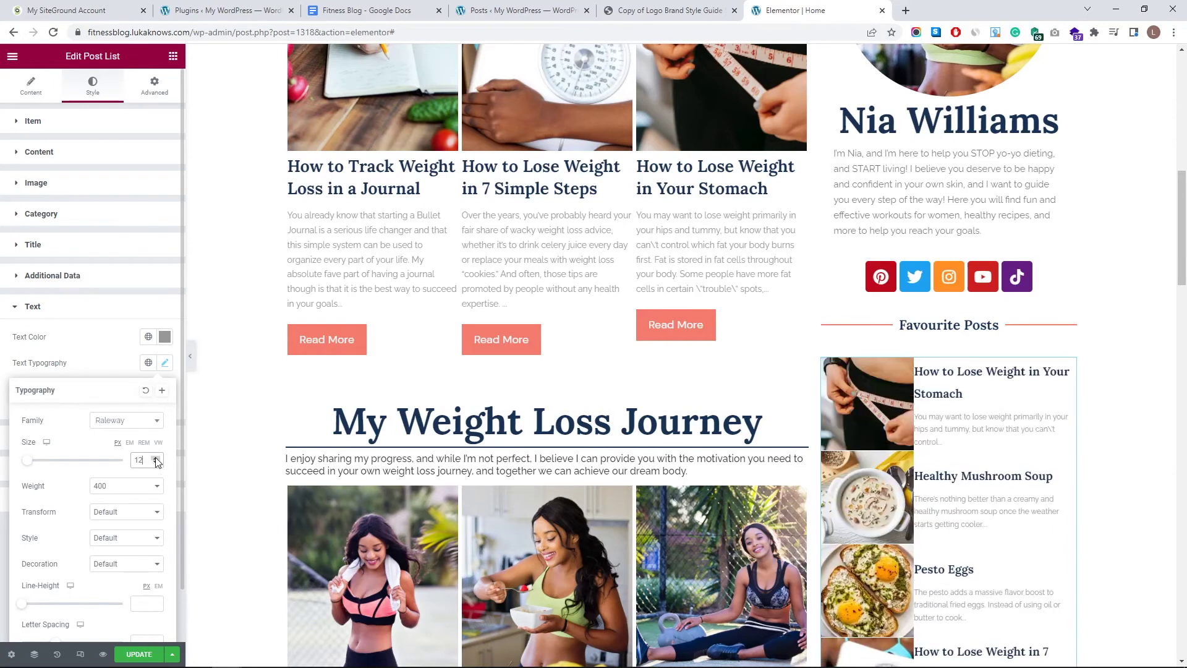
click(87, 364)
drag(31, 403, 8, 404)
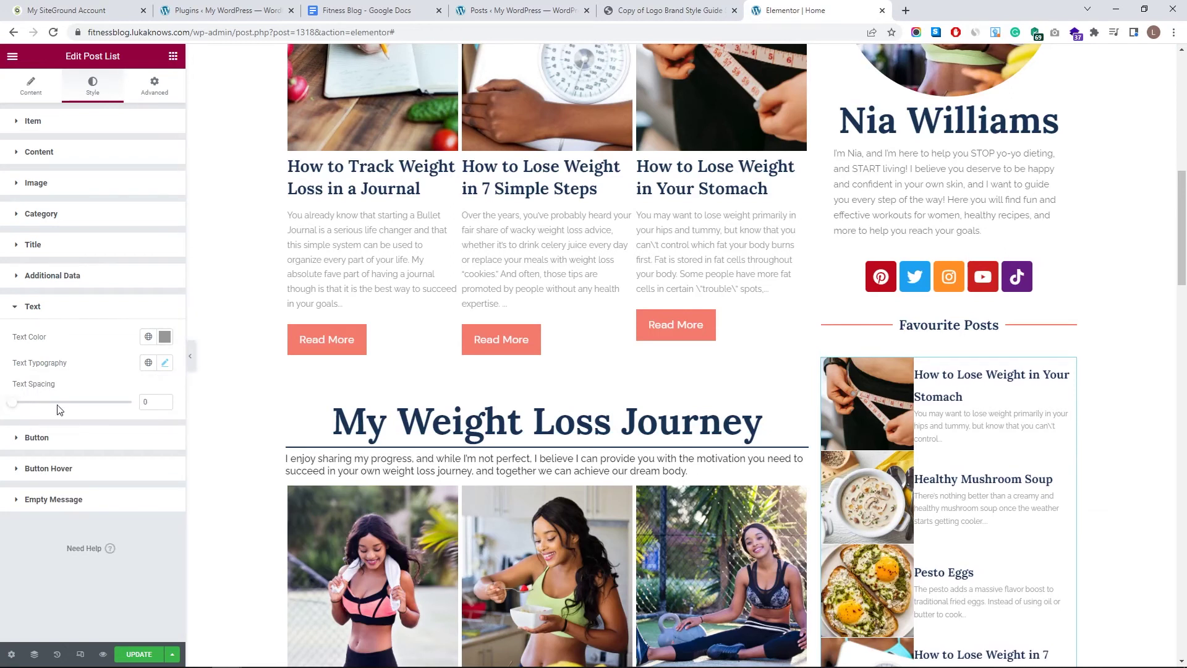
drag(17, 405, 21, 405)
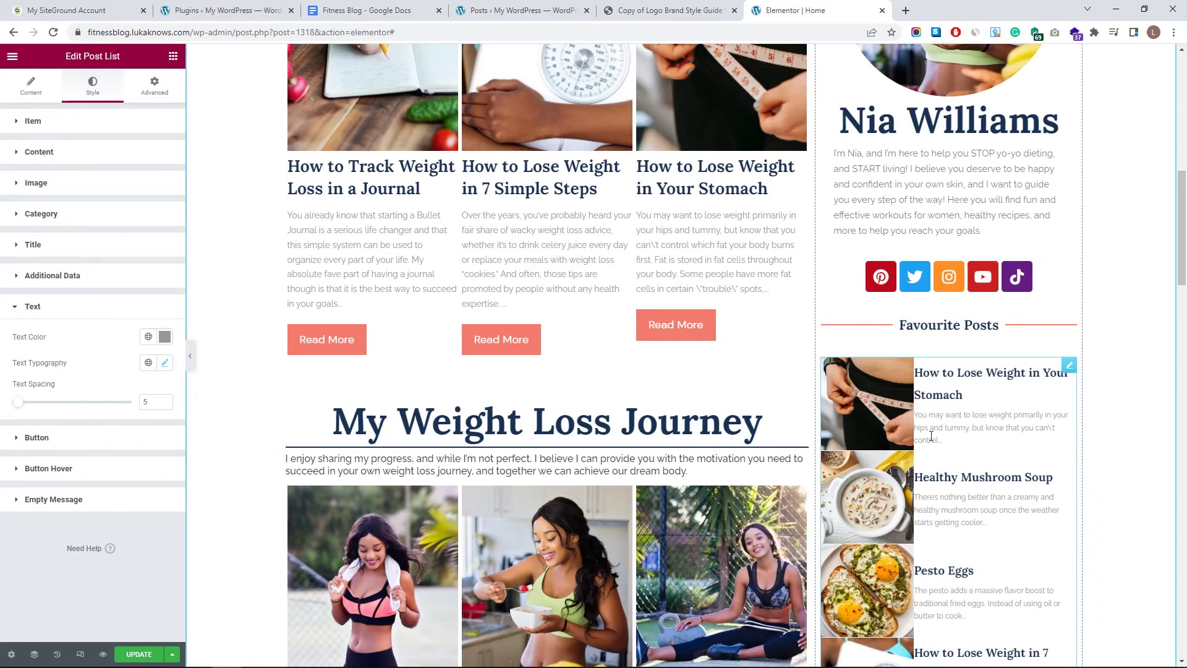
- Raise the content padding around each post's text in the Content section
click(78, 162)
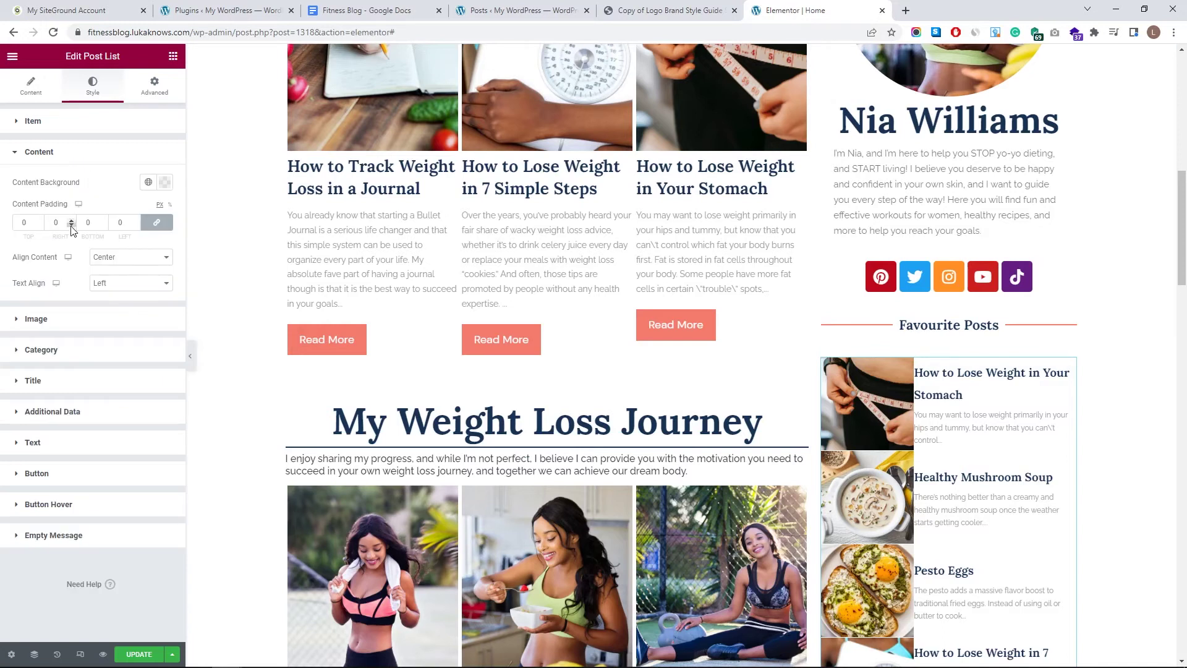
click(136, 220)
click(136, 220)
click(136, 220)
click(136, 220)
click(137, 220)
click(136, 220)
click(136, 220)
click(136, 221)
click(136, 220)
click(136, 220)
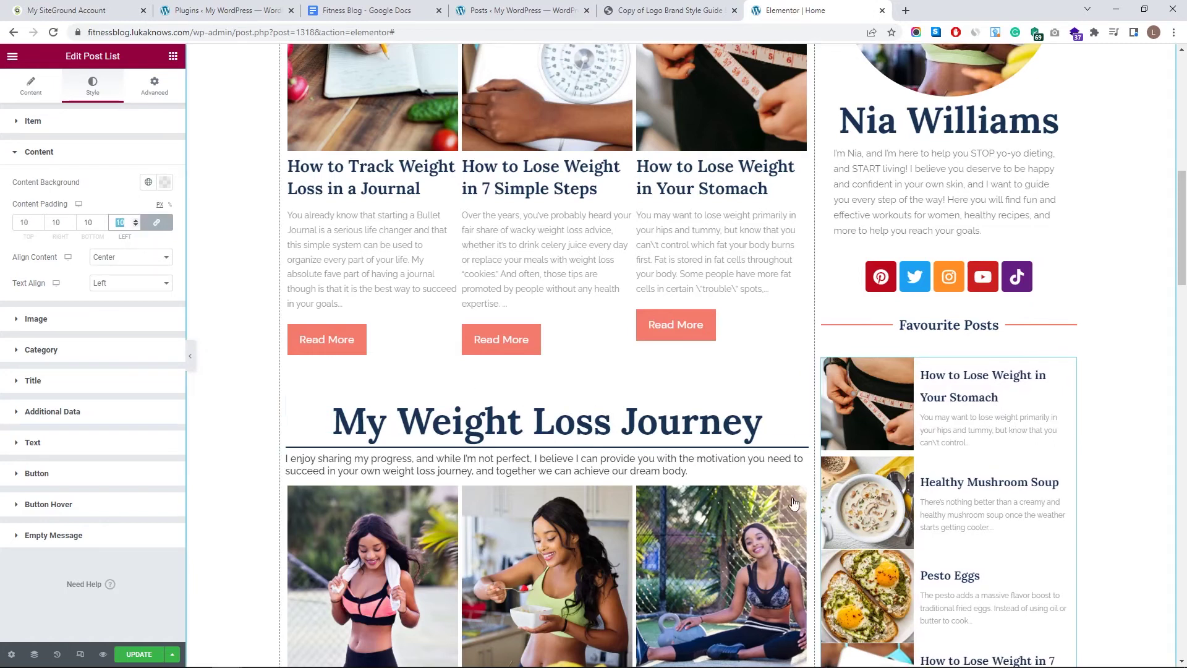
scroll(989, 556, down, 3)
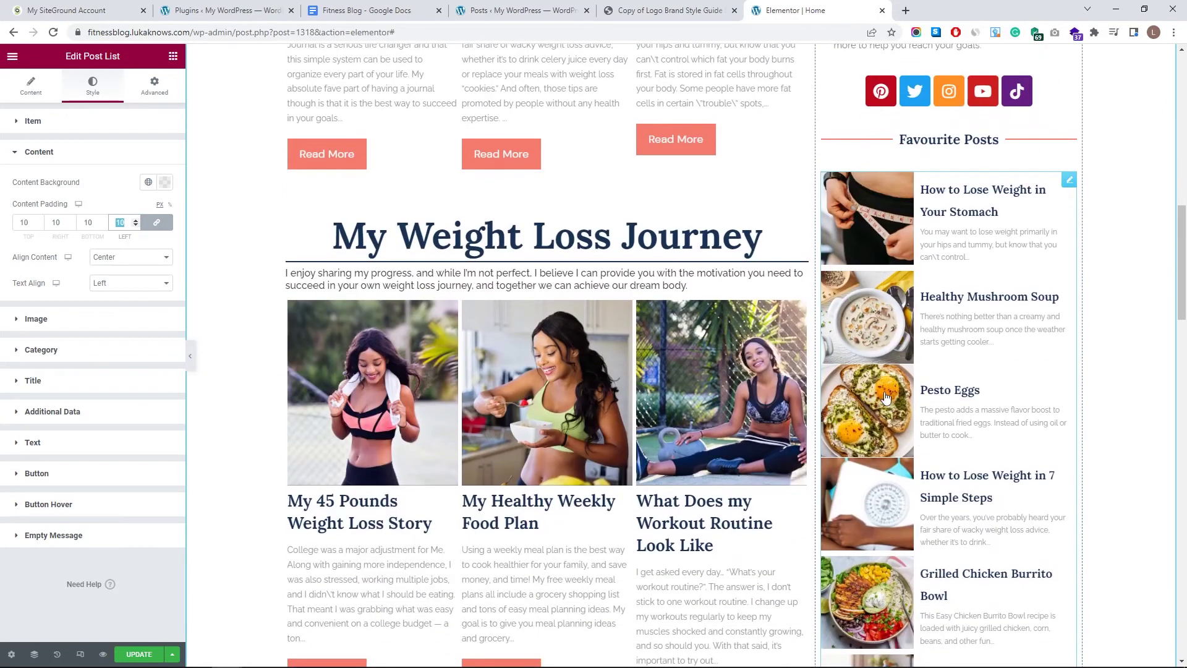
text(0)
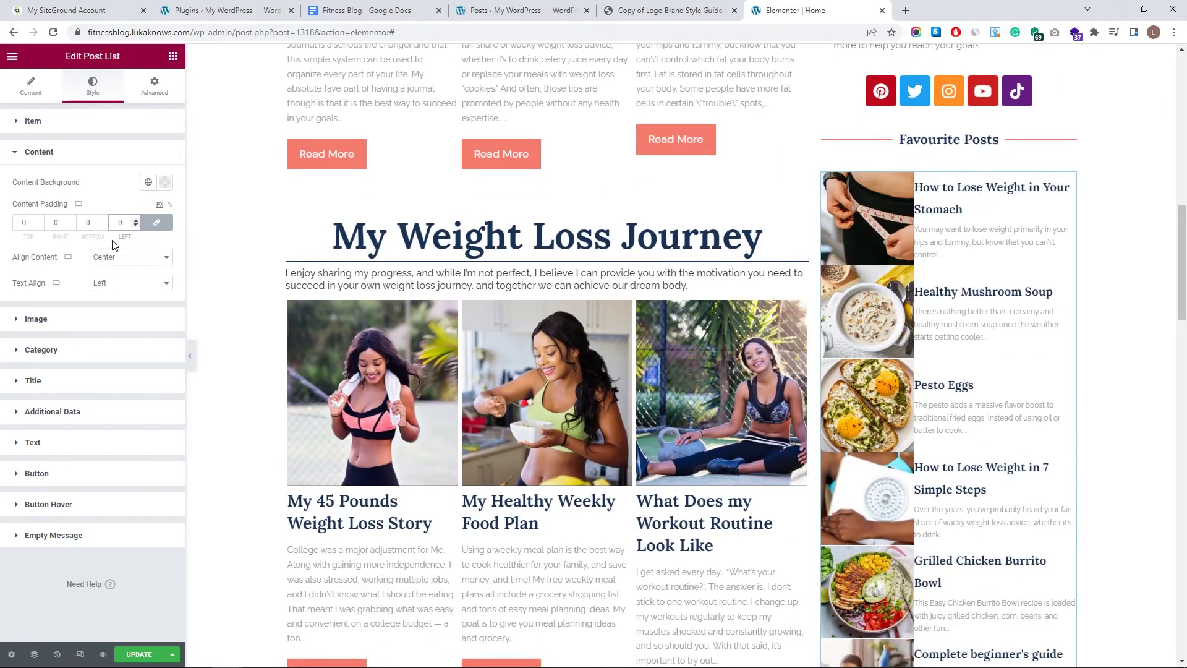
- Bring the left and right padding up and link all four sides at 10
click(135, 220)
click(135, 220)
click(136, 220)
click(135, 220)
click(136, 221)
click(135, 220)
click(135, 220)
click(136, 220)
click(136, 220)
click(135, 220)
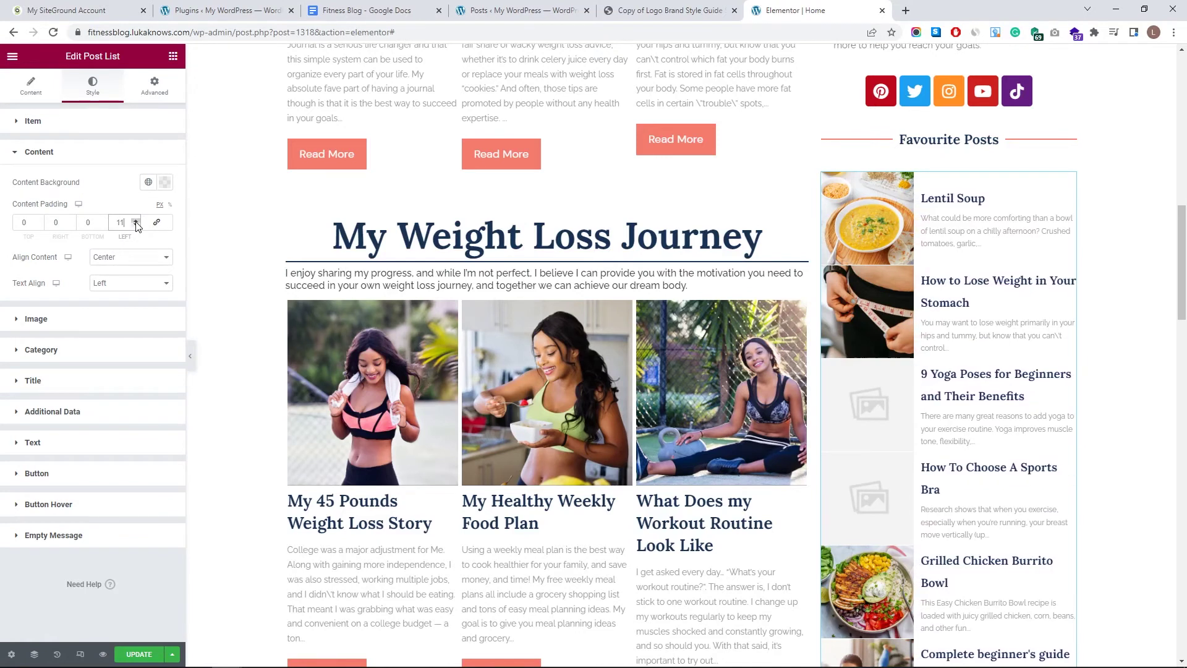
click(72, 221)
click(71, 221)
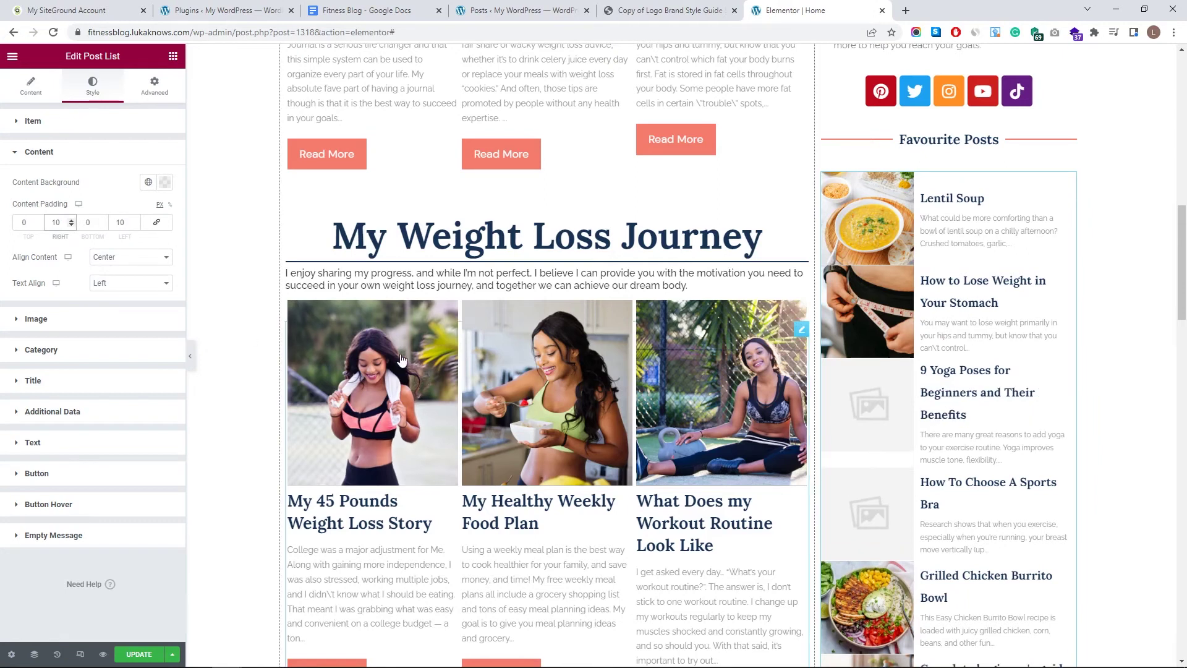
click(156, 222)
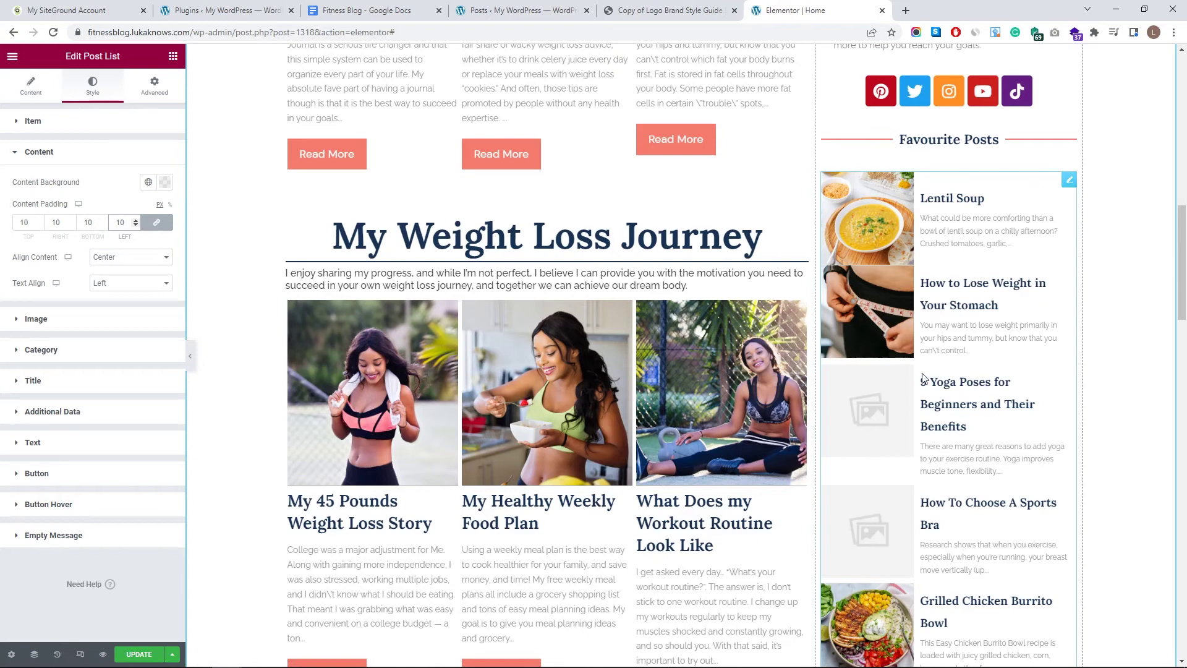
scroll(888, 450, down, 5)
- Set the Favourite Posts item top padding to 5, leaving the other sides at 0
scroll(928, 402, up, 4)
click(989, 347)
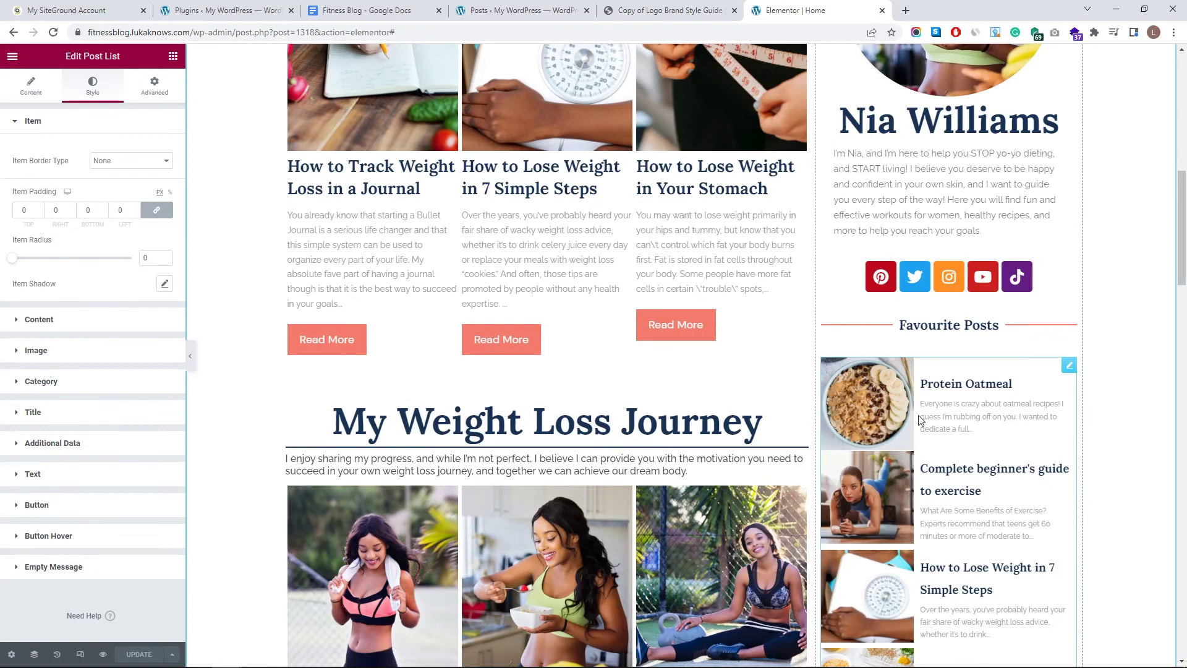
scroll(897, 394, down, 4)
scroll(878, 402, up, 2)
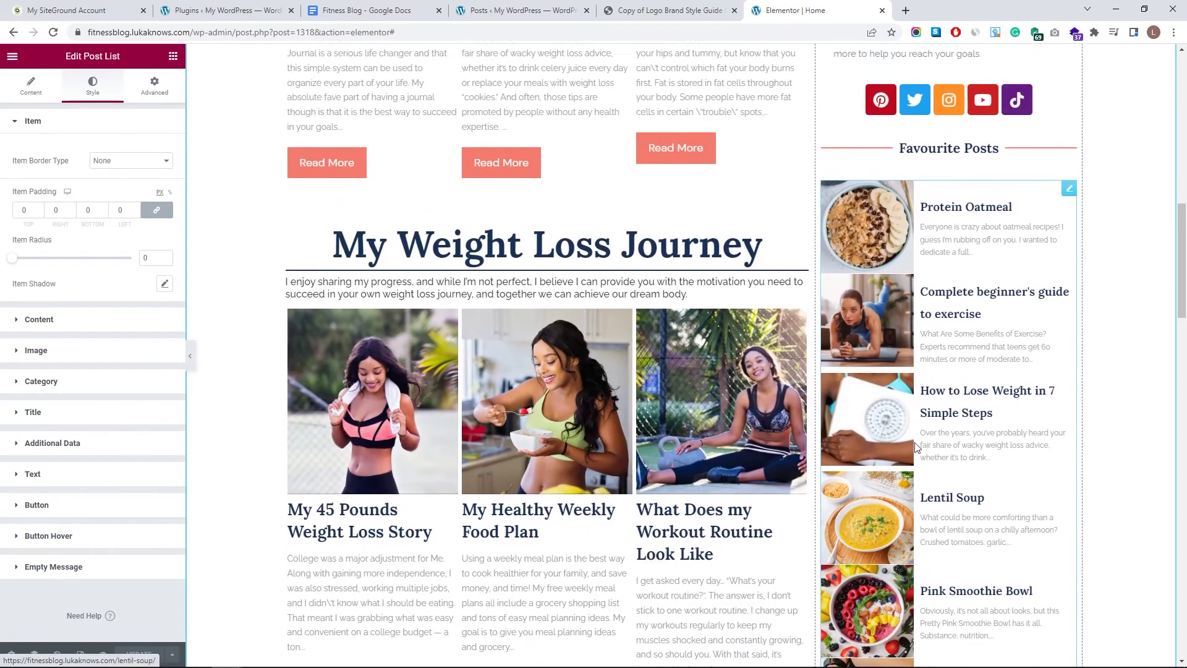
scroll(900, 468, down, 3)
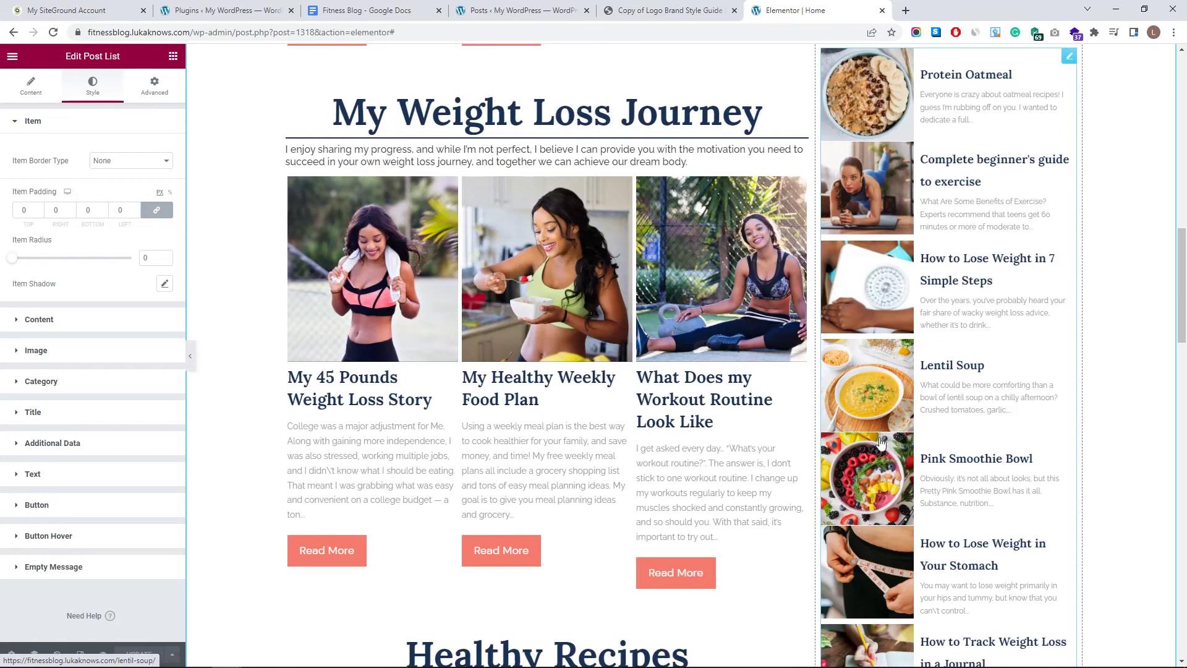
scroll(887, 463, up, 5)
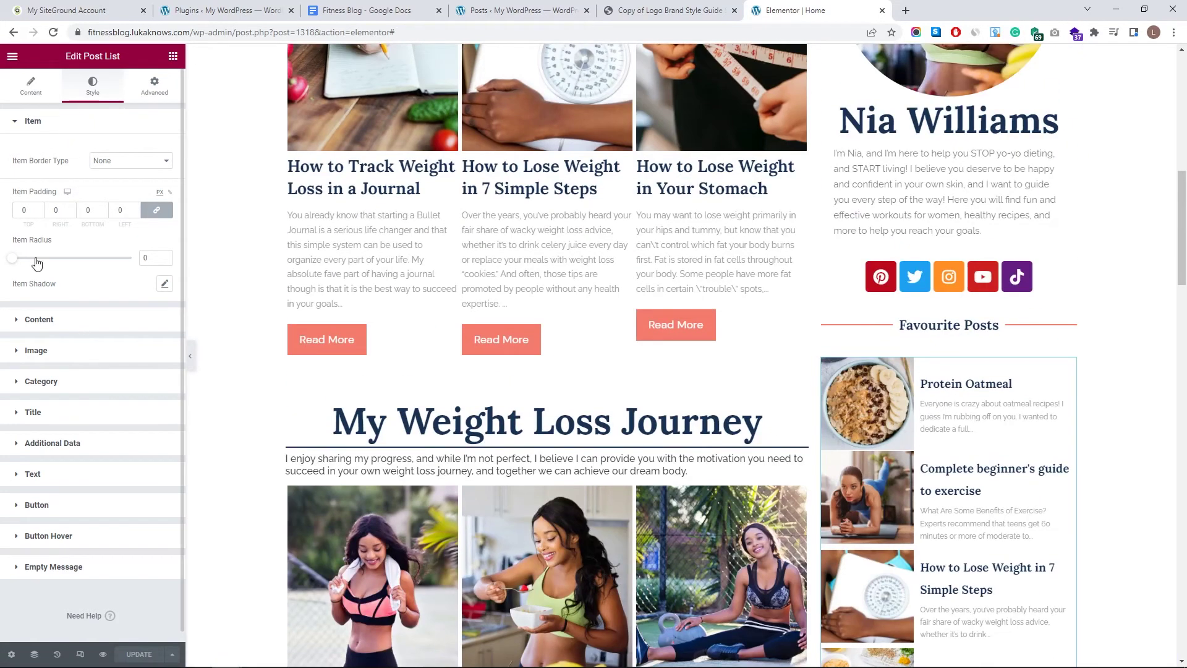
click(40, 208)
click(40, 208)
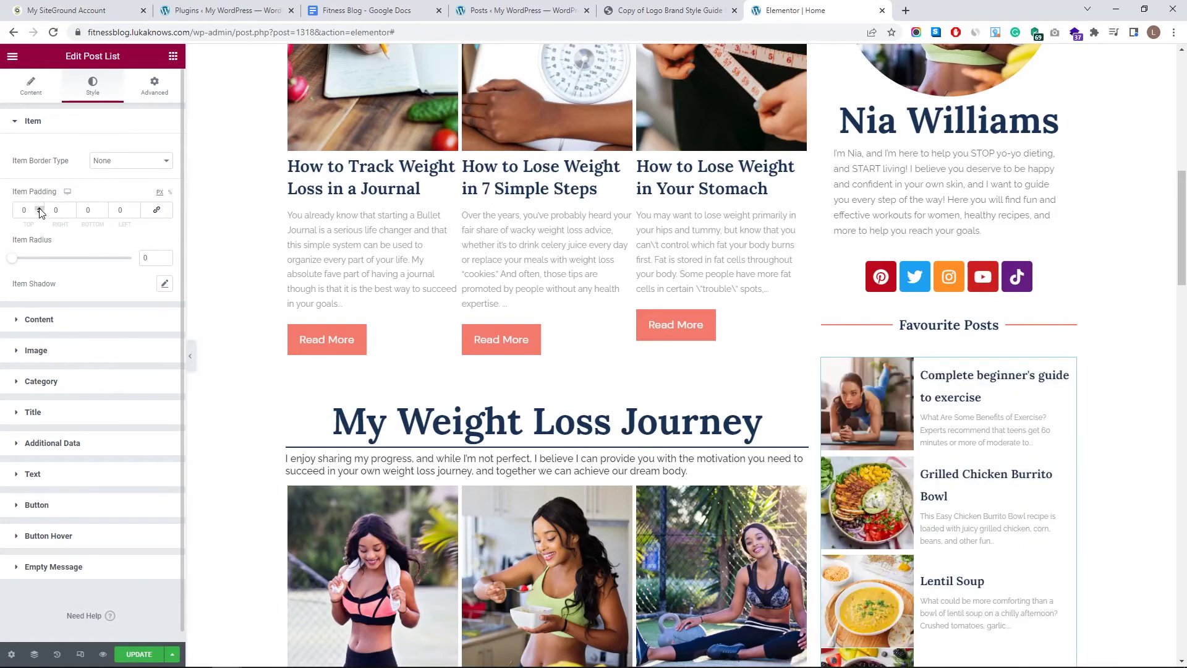
click(39, 208)
click(39, 208)
click(40, 208)
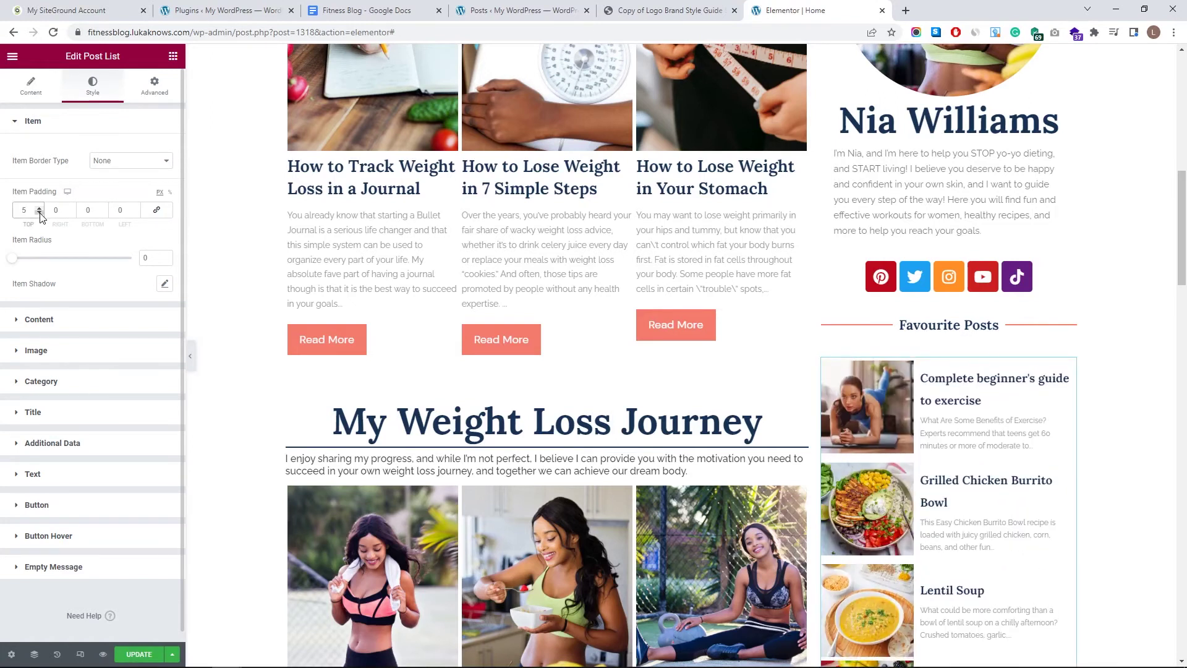
scroll(917, 436, down, 5)
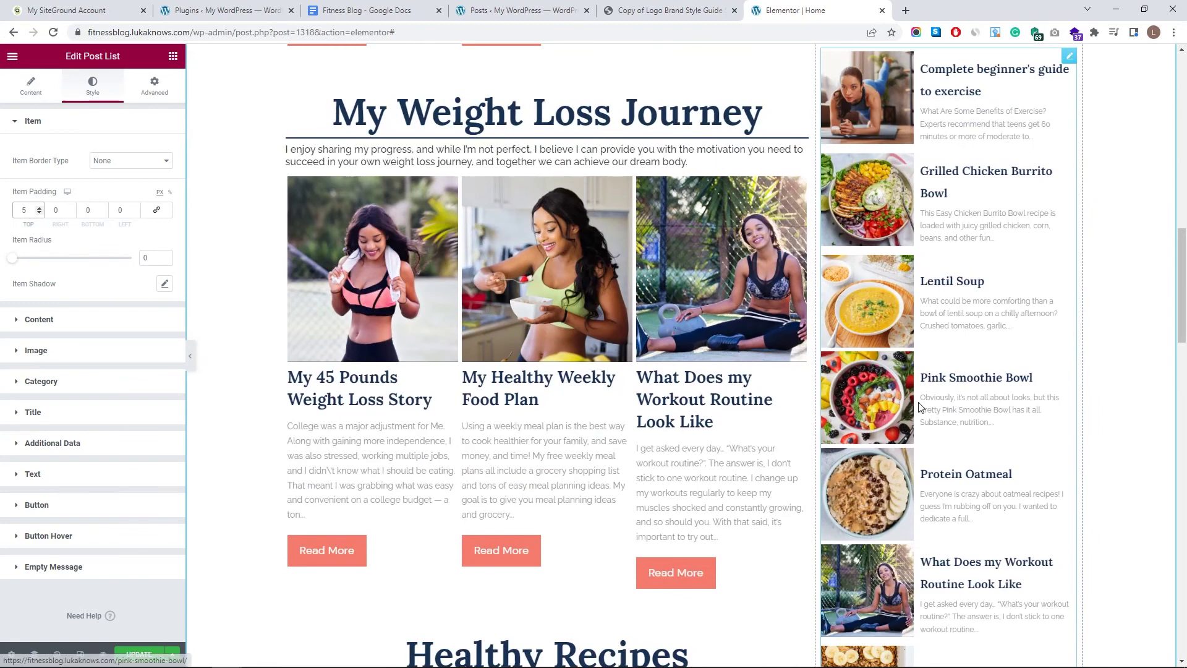
scroll(919, 408, down, 12)
scroll(912, 414, up, 16)
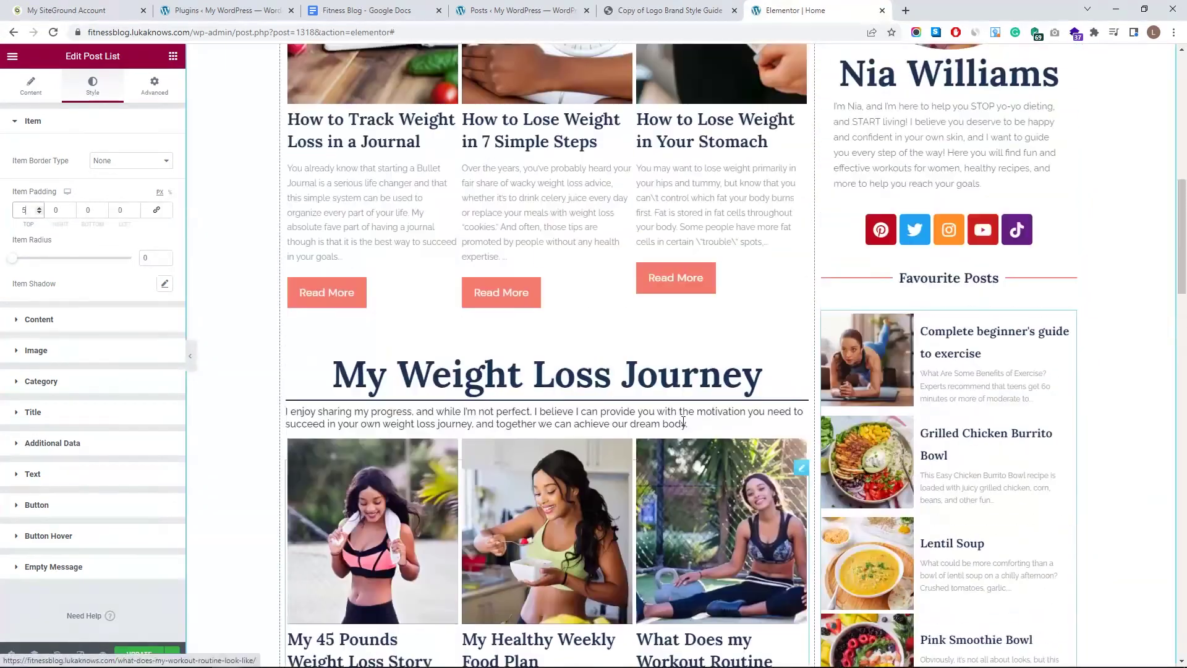
scroll(683, 423, up, 1)
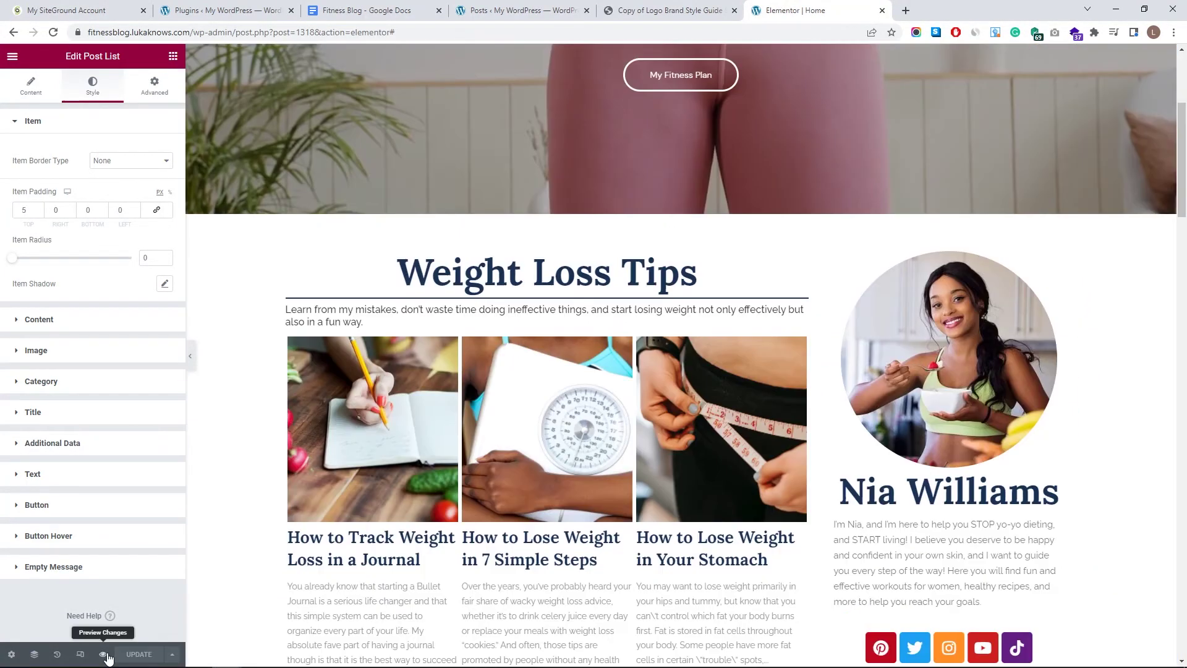
click(103, 654)
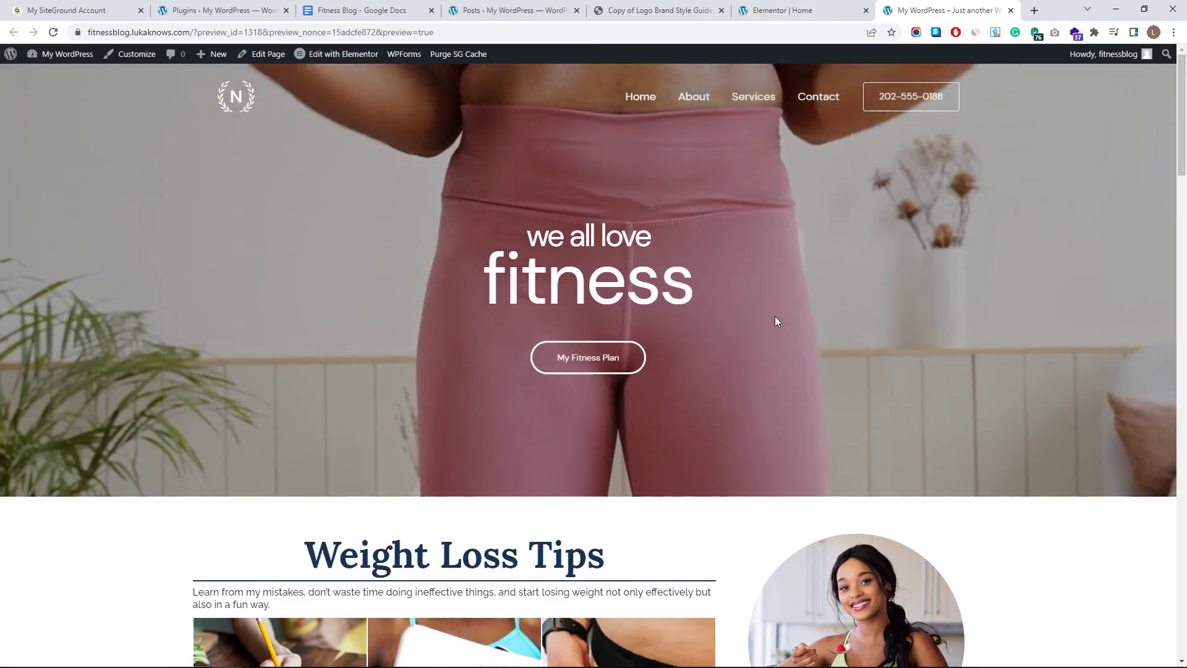
scroll(781, 322, down, 3)
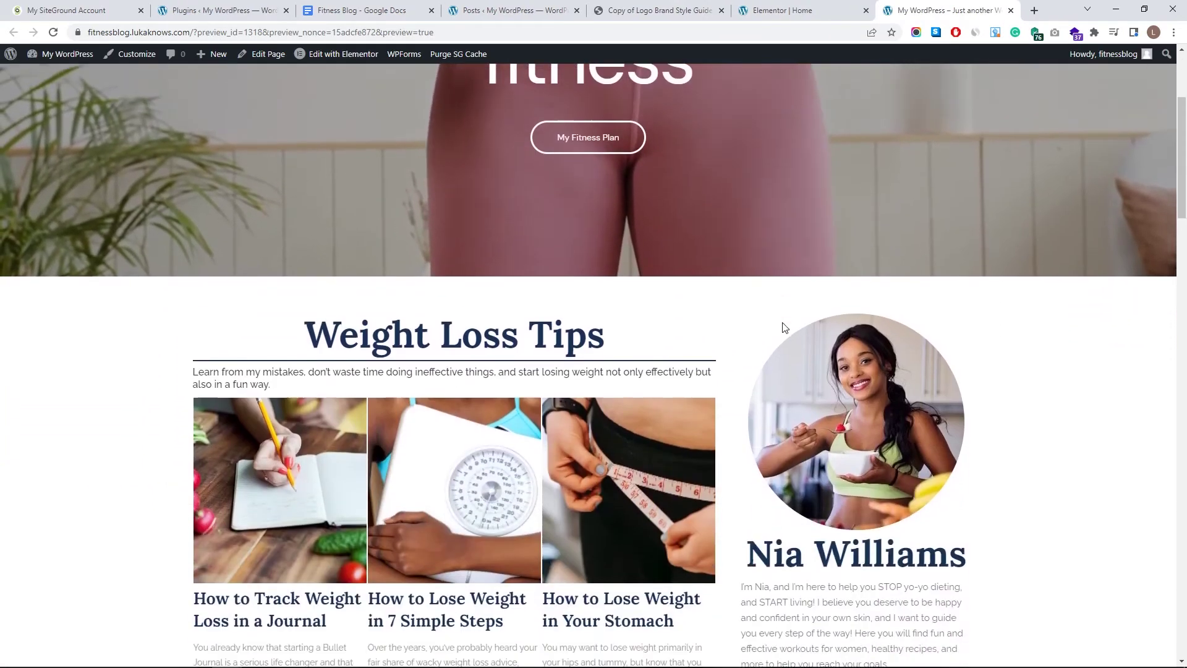
scroll(782, 328, down, 10)
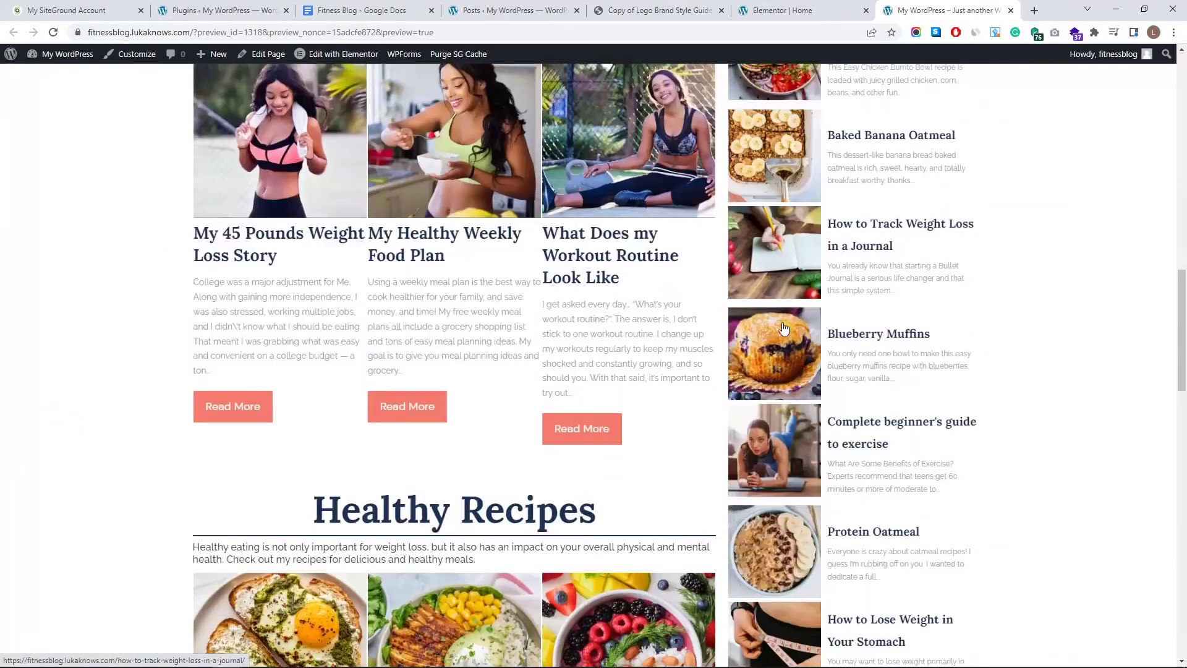
scroll(782, 328, down, 8)
scroll(782, 334, up, 6)
scroll(788, 340, up, 12)
key(ctrl+shift+Tab)
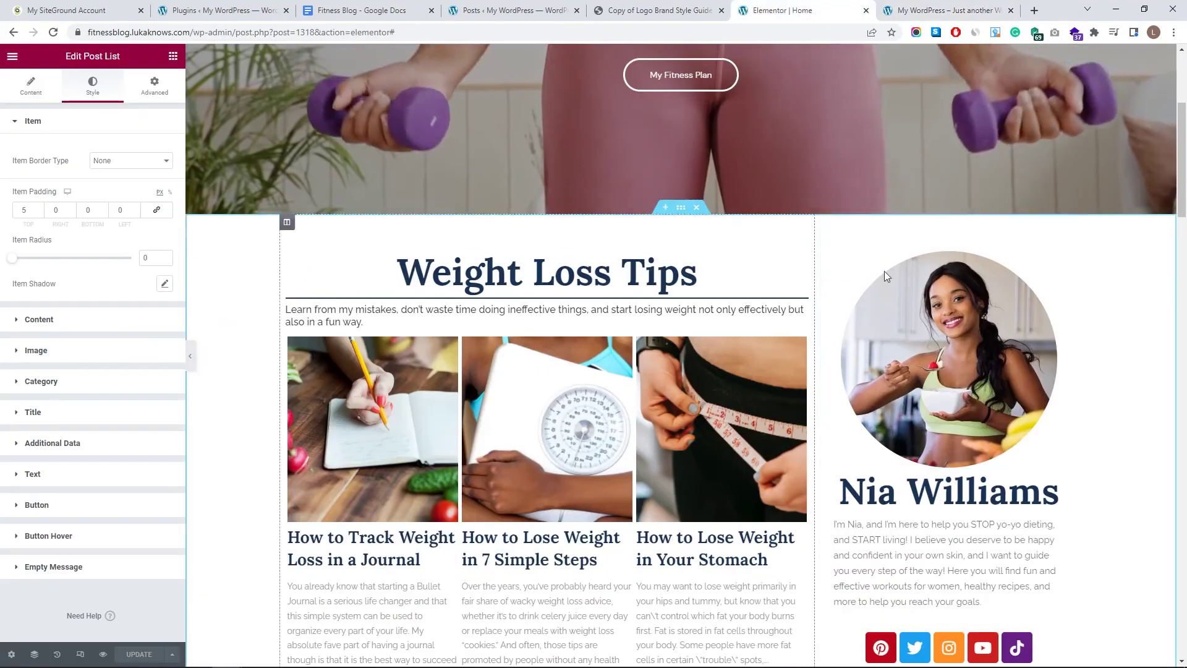
scroll(871, 341, down, 3)
scroll(871, 341, down, 3)
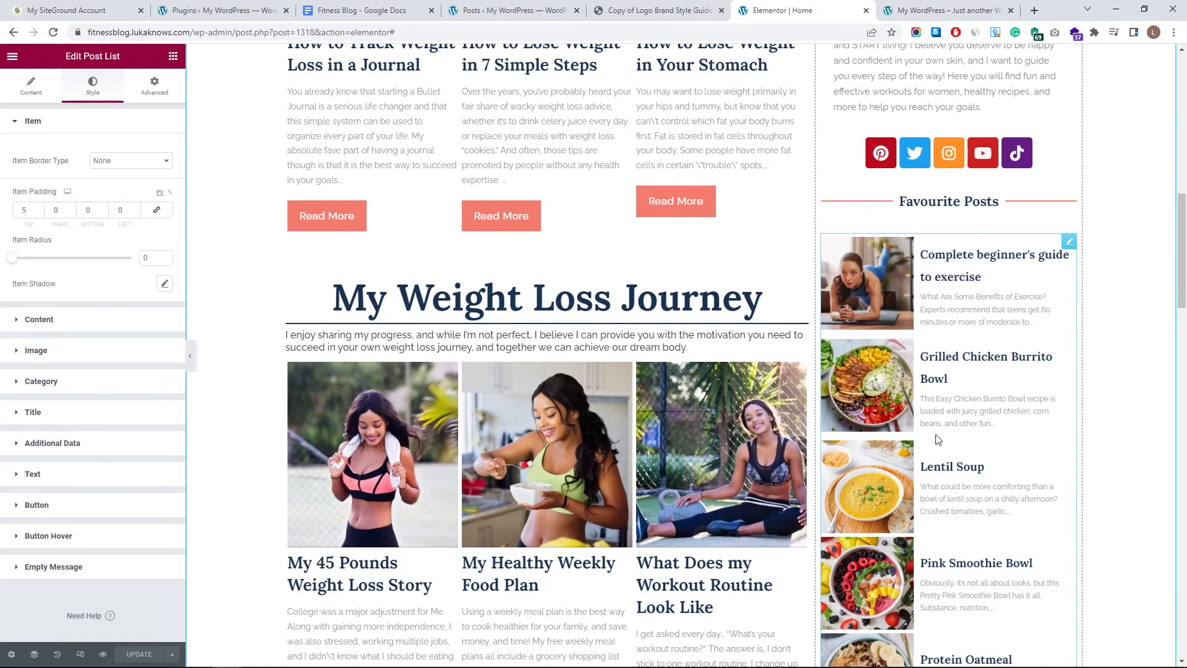
scroll(830, 421, down, 8)
scroll(920, 436, up, 6)
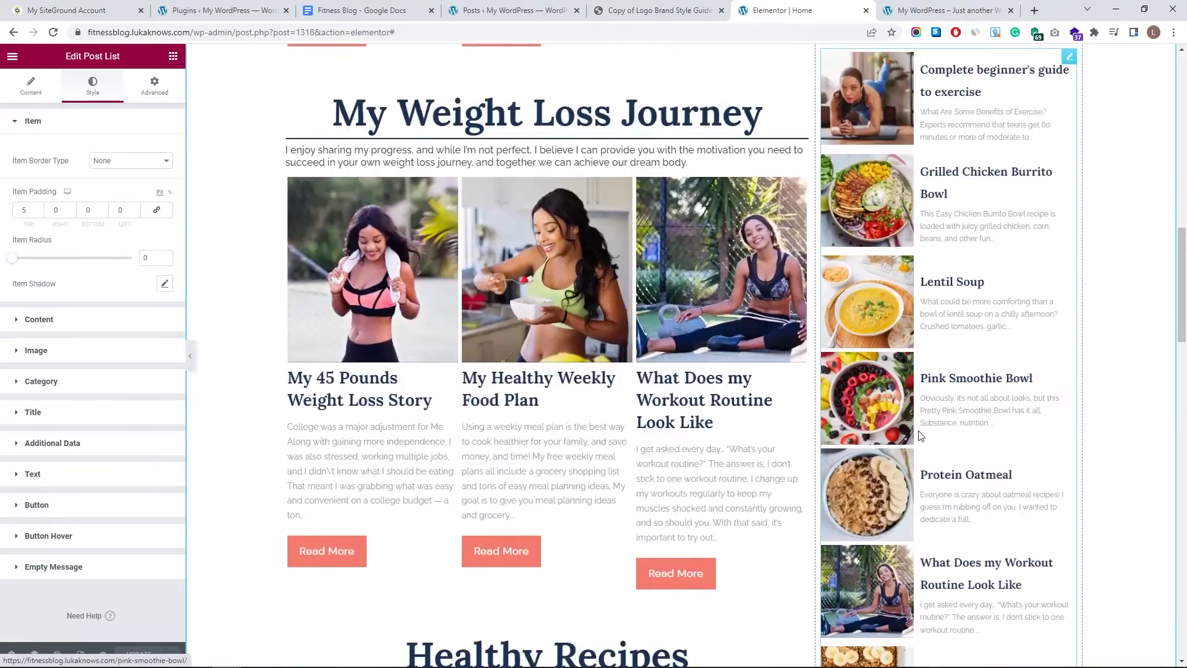
scroll(920, 436, up, 12)
scroll(900, 421, down, 4)
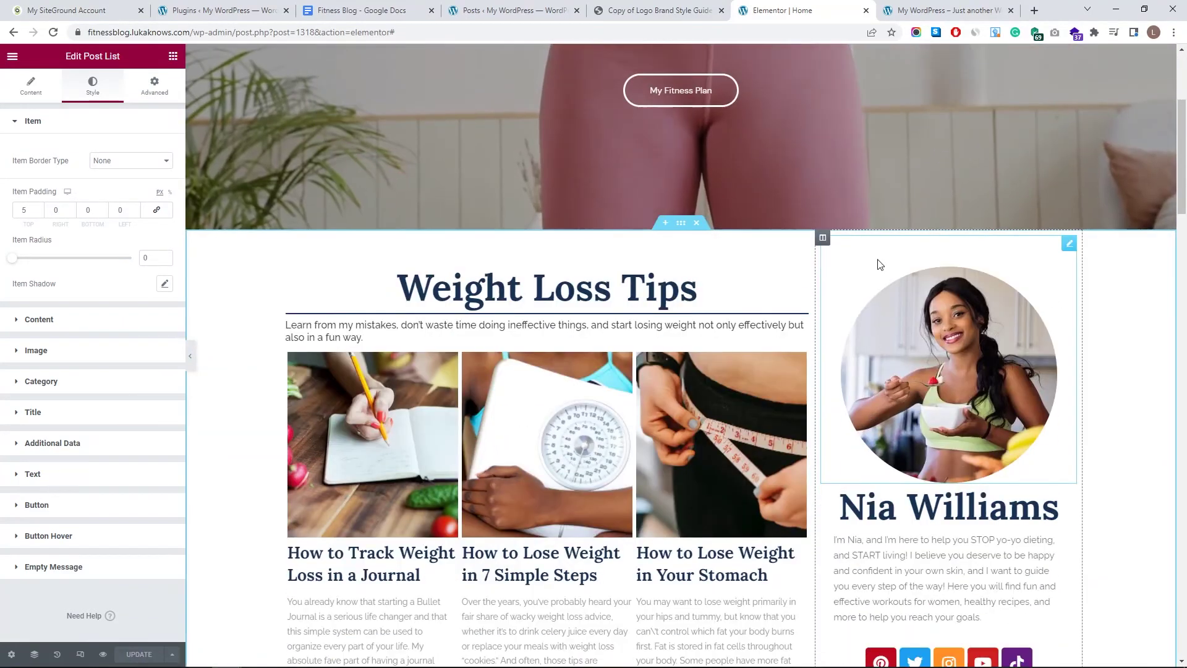
- Unlink the sidebar column's padding and set its left padding to 9
click(823, 239)
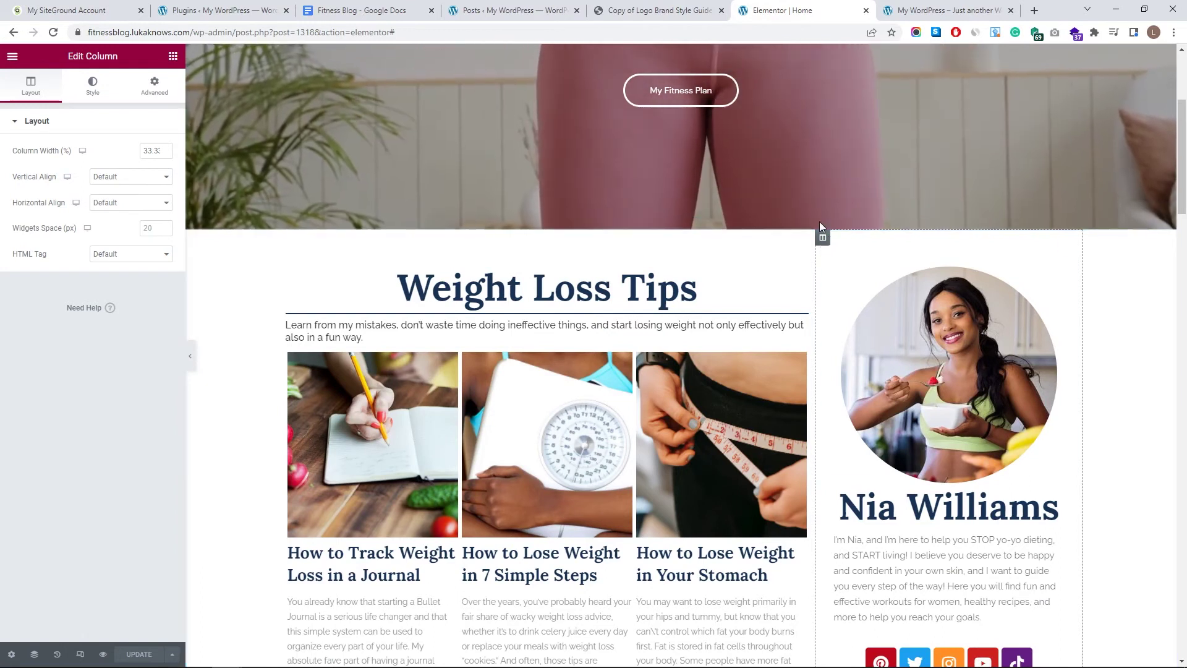
click(155, 86)
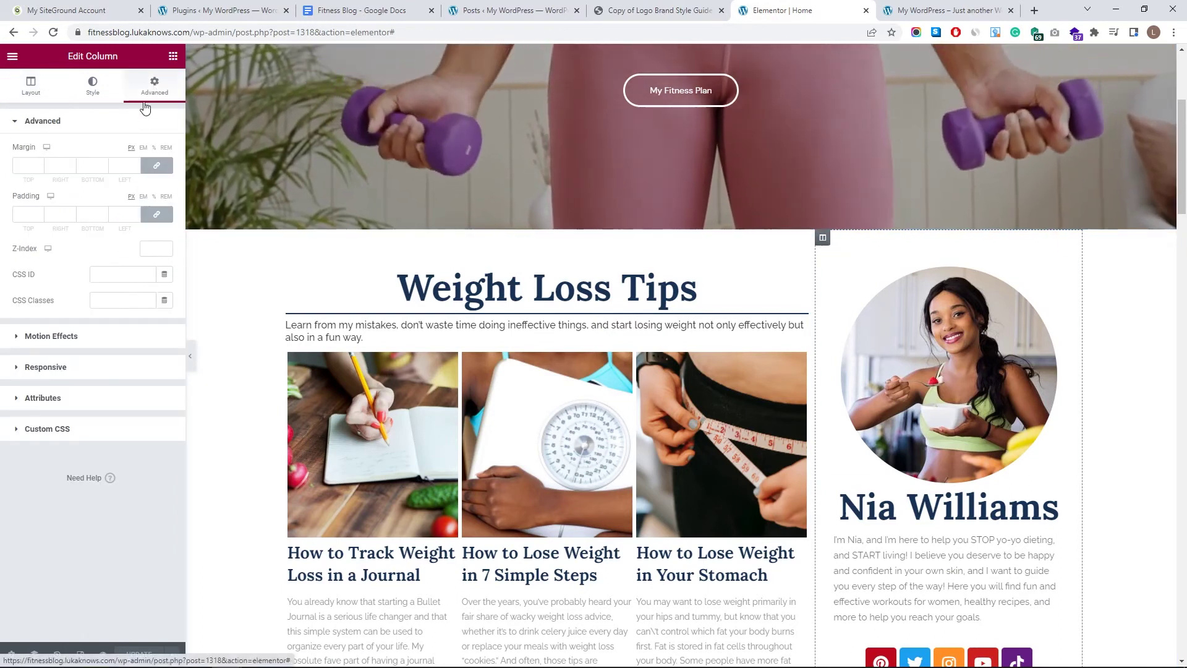
click(156, 214)
click(135, 215)
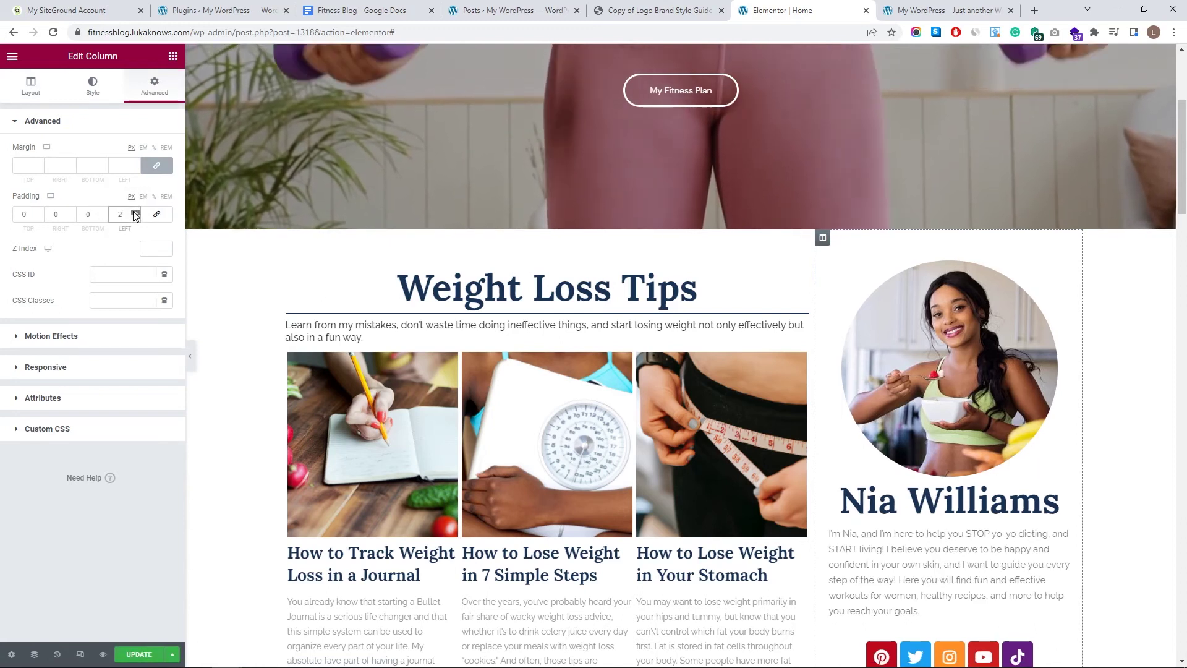
text(6)
click(135, 211)
click(135, 212)
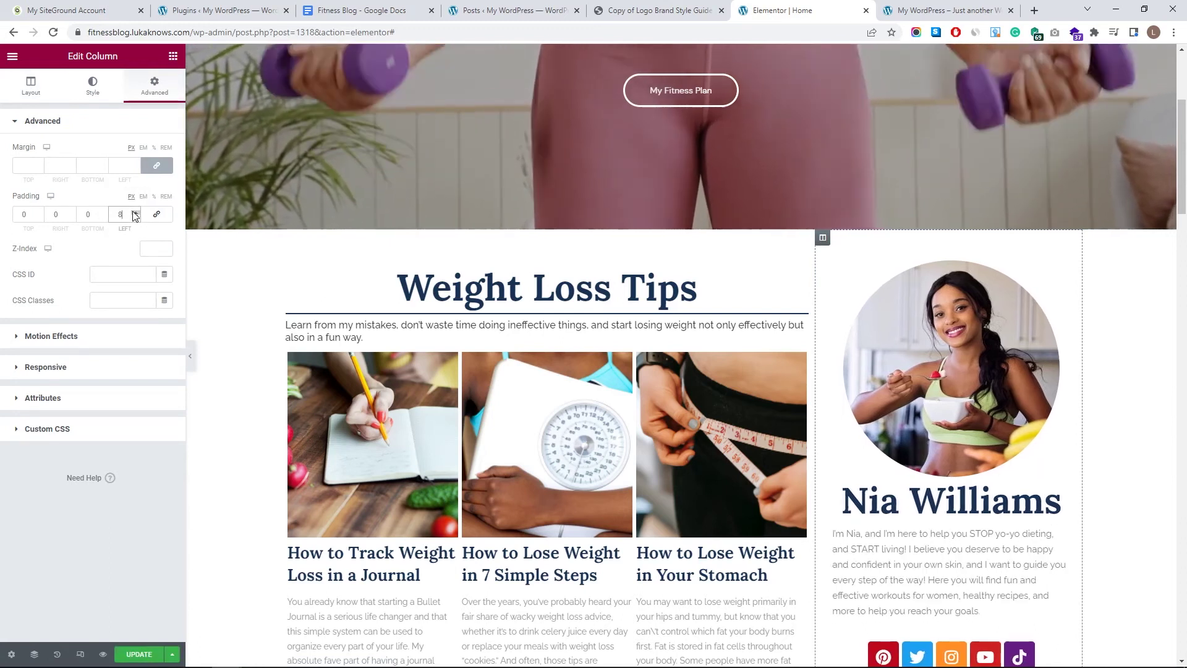
click(136, 211)
- Raise the sidebar column's right padding to 9
click(70, 211)
click(70, 211)
click(71, 211)
click(71, 212)
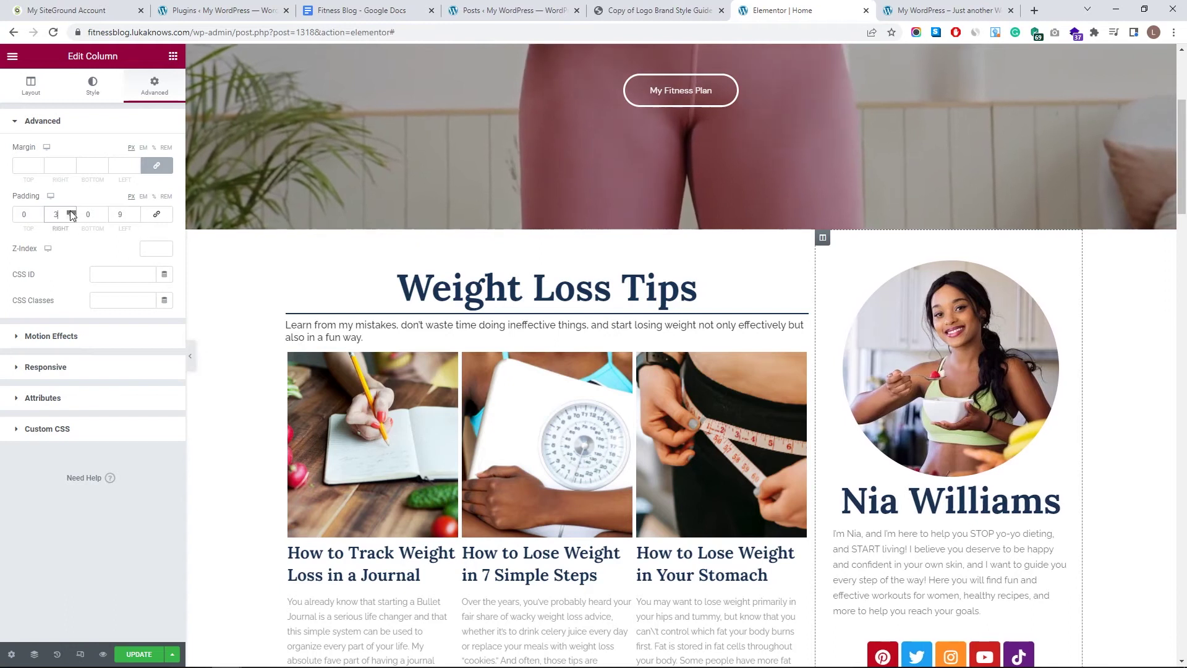
click(70, 211)
click(70, 212)
click(71, 211)
click(71, 211)
click(70, 211)
scroll(979, 372, down, 10)
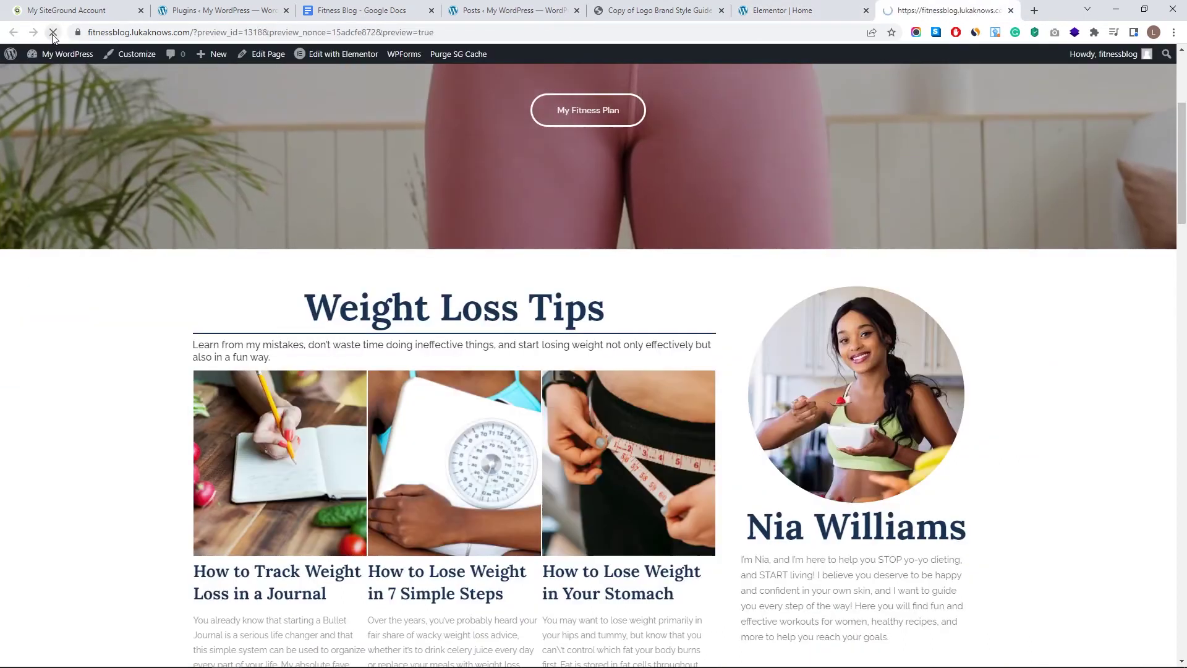
- Reload the live homepage to check the saved sidebar padding
click(53, 32)
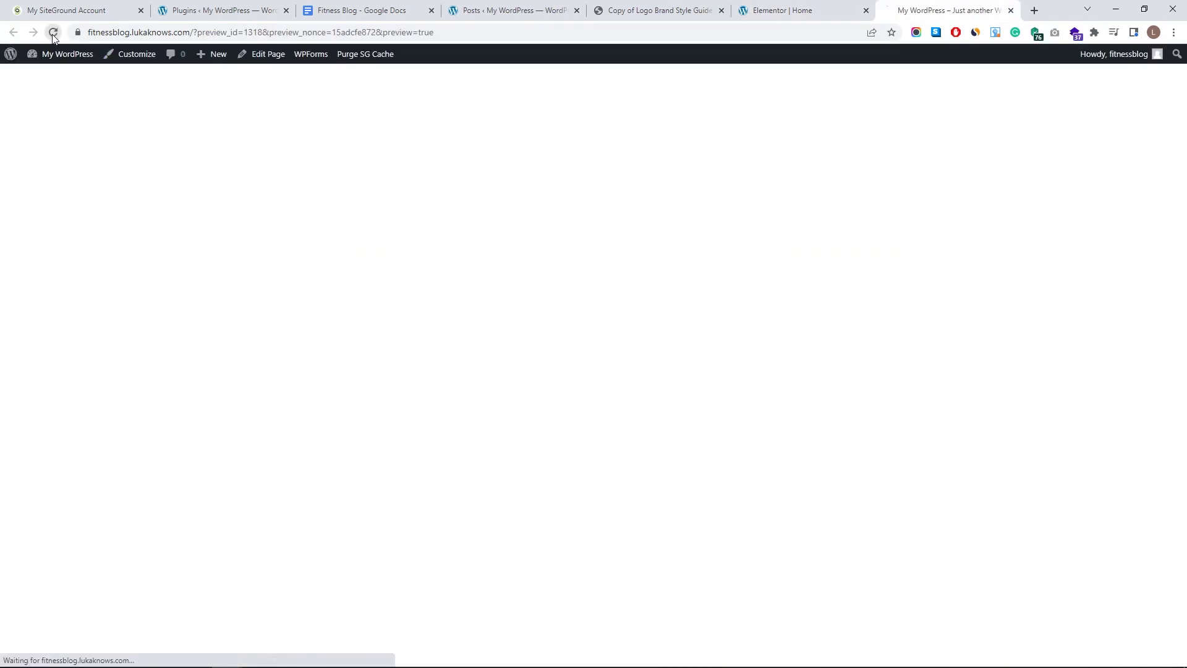
scroll(840, 389, down, 15)
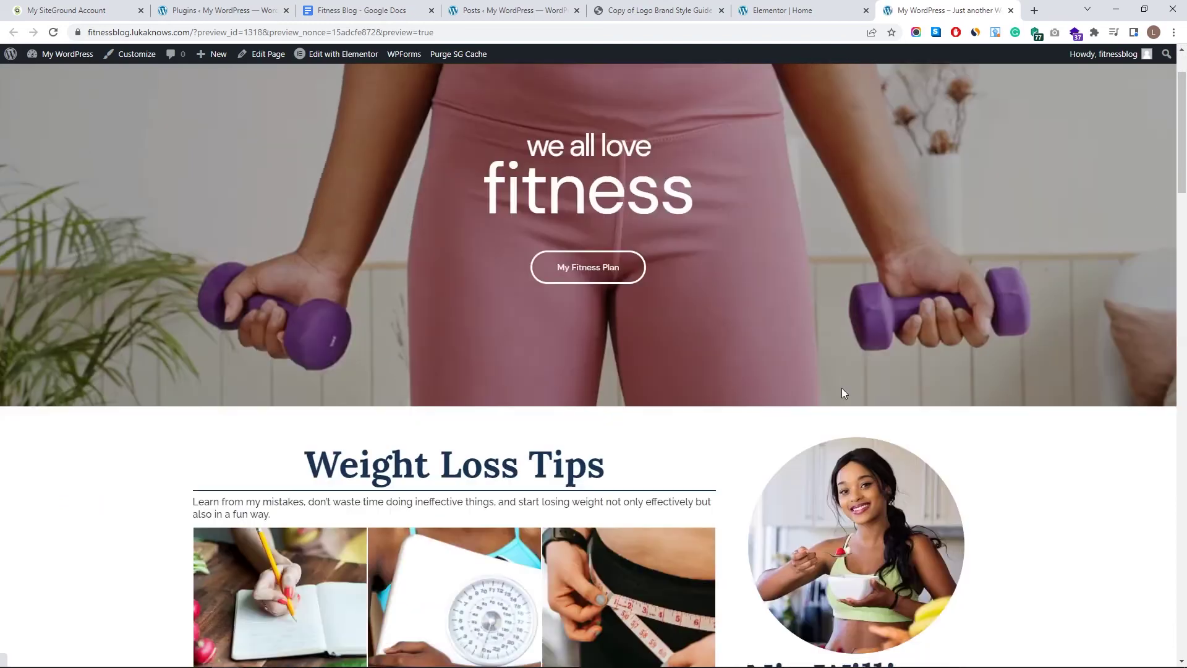
scroll(802, 370, up, 6)
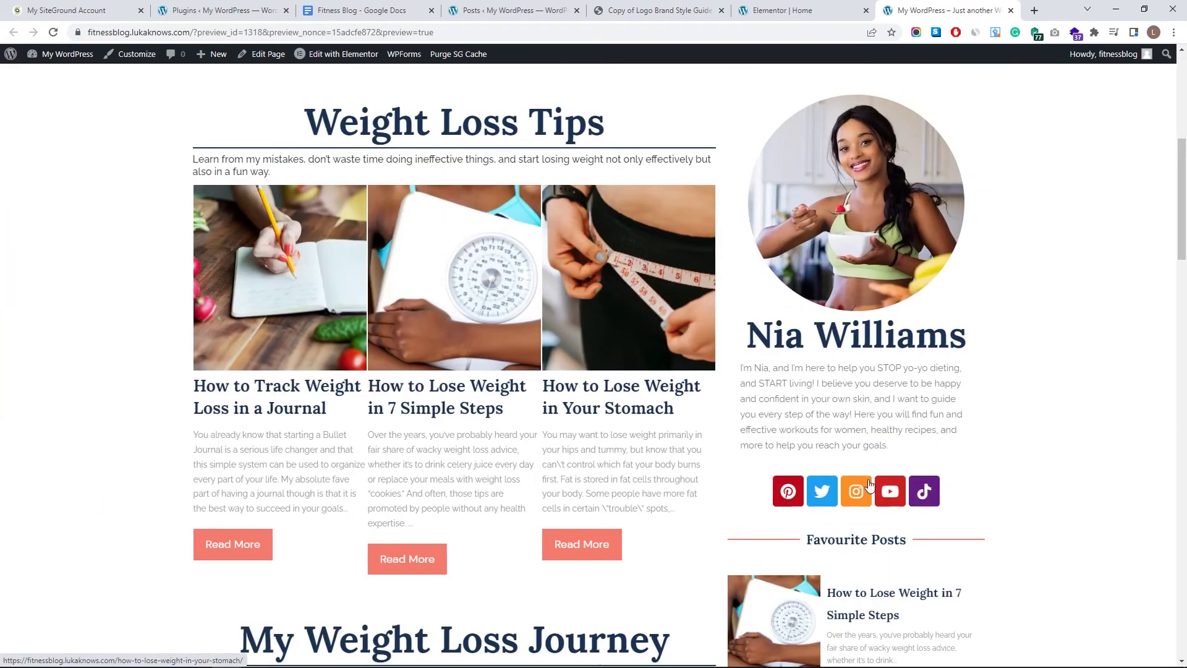
- Open the YouTube social link in a new tab, check it, then close it
middle_click(890, 491)
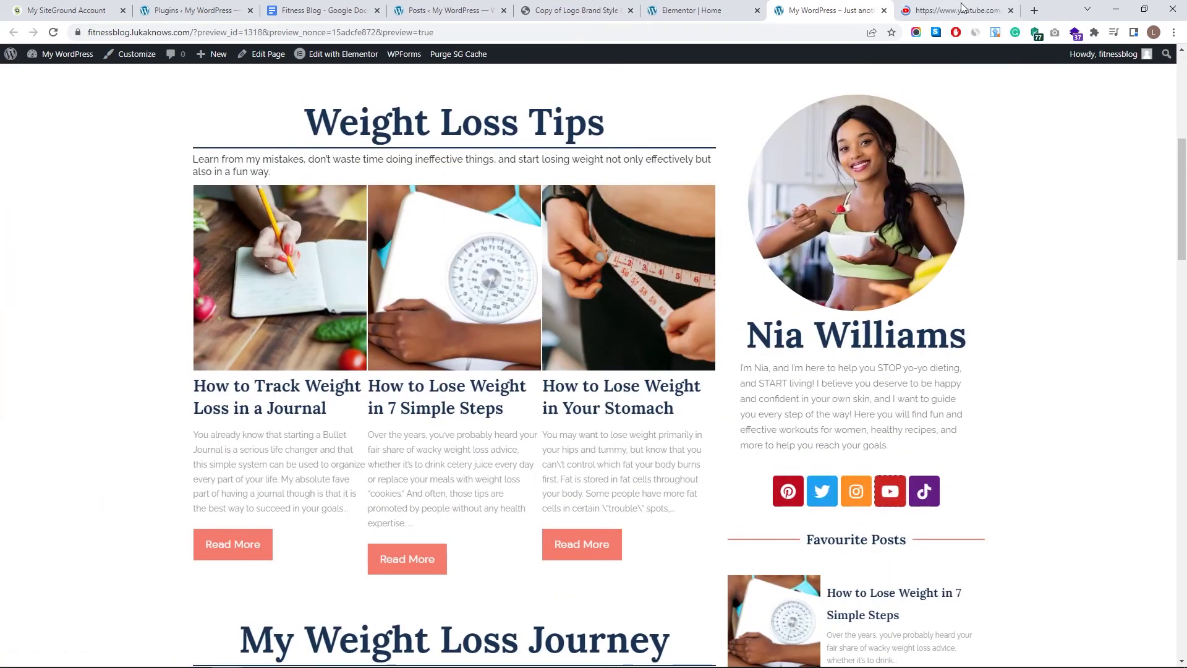
click(962, 8)
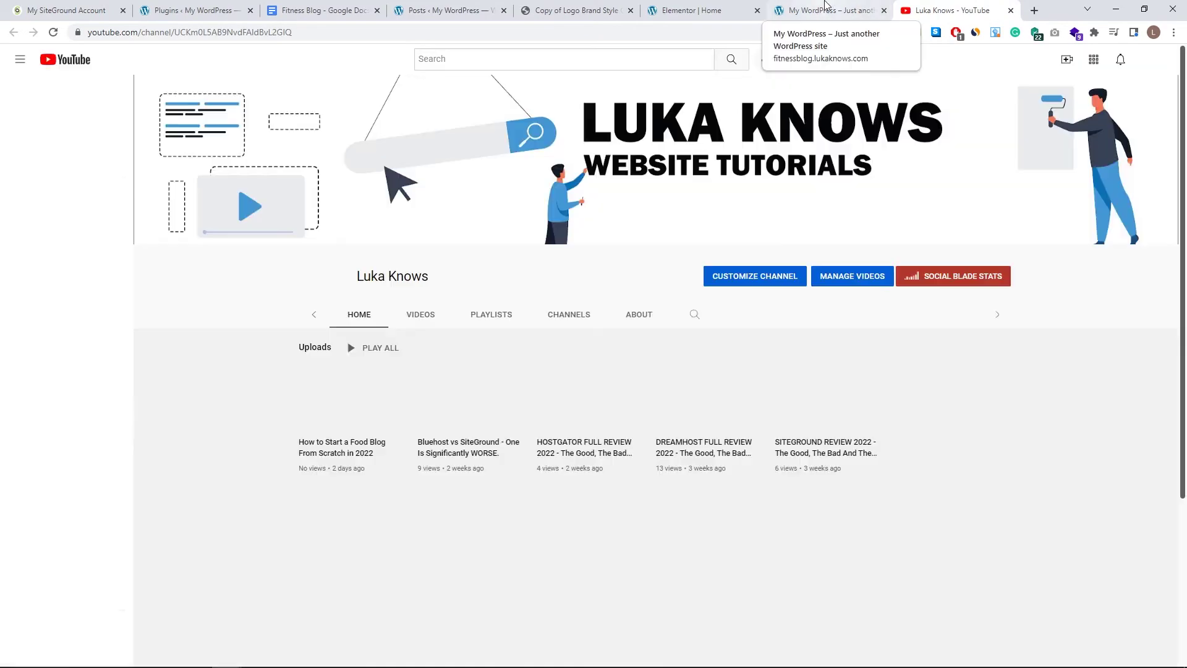
key(ctrl+w)
scroll(534, 284, down, 12)
scroll(742, 341, up, 15)
scroll(653, 272, down, 15)
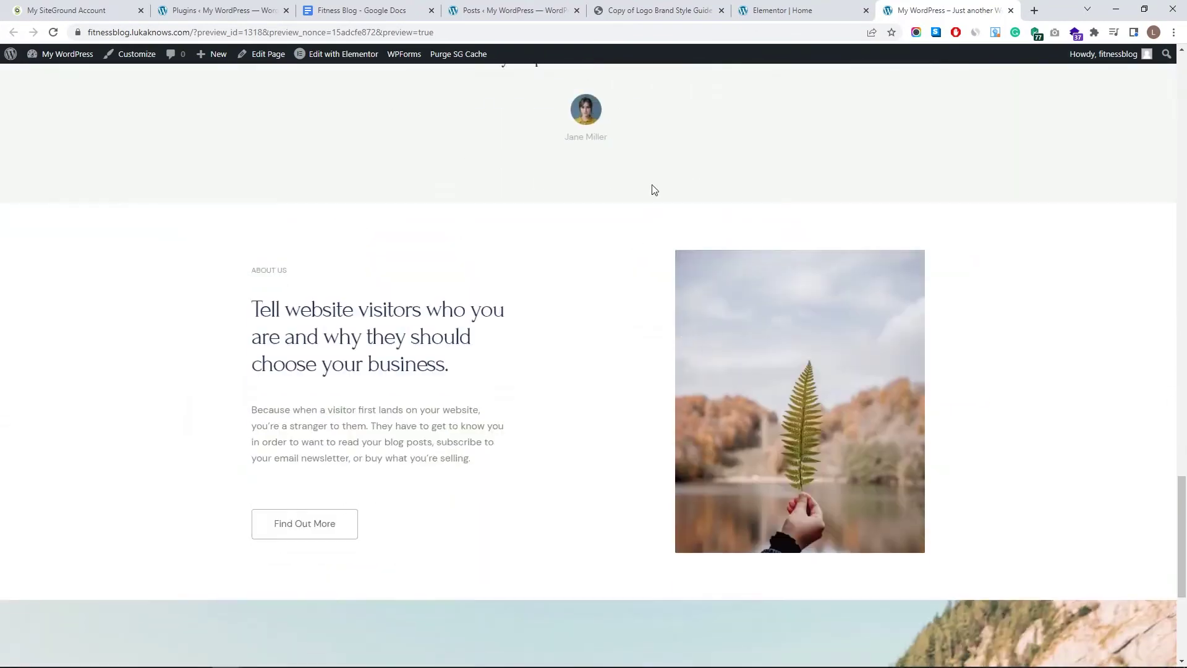
scroll(615, 183, up, 5)
mouse_move(321, 59)
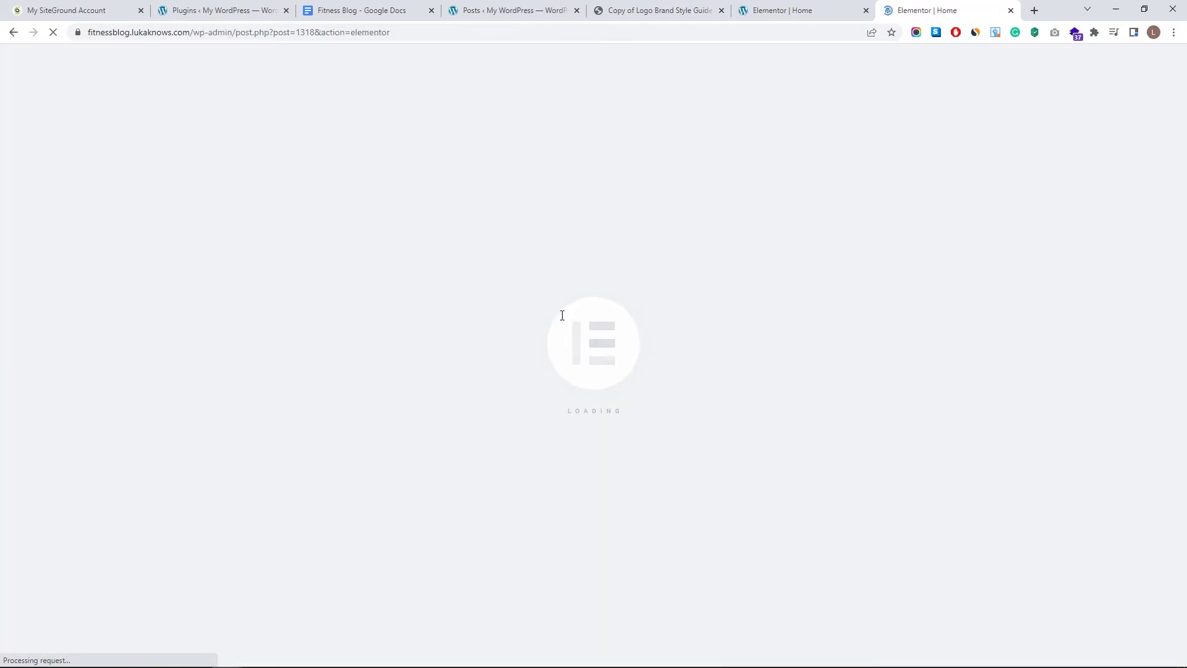
- Delete the testimonial and About Us sections
scroll(676, 425, up, 3)
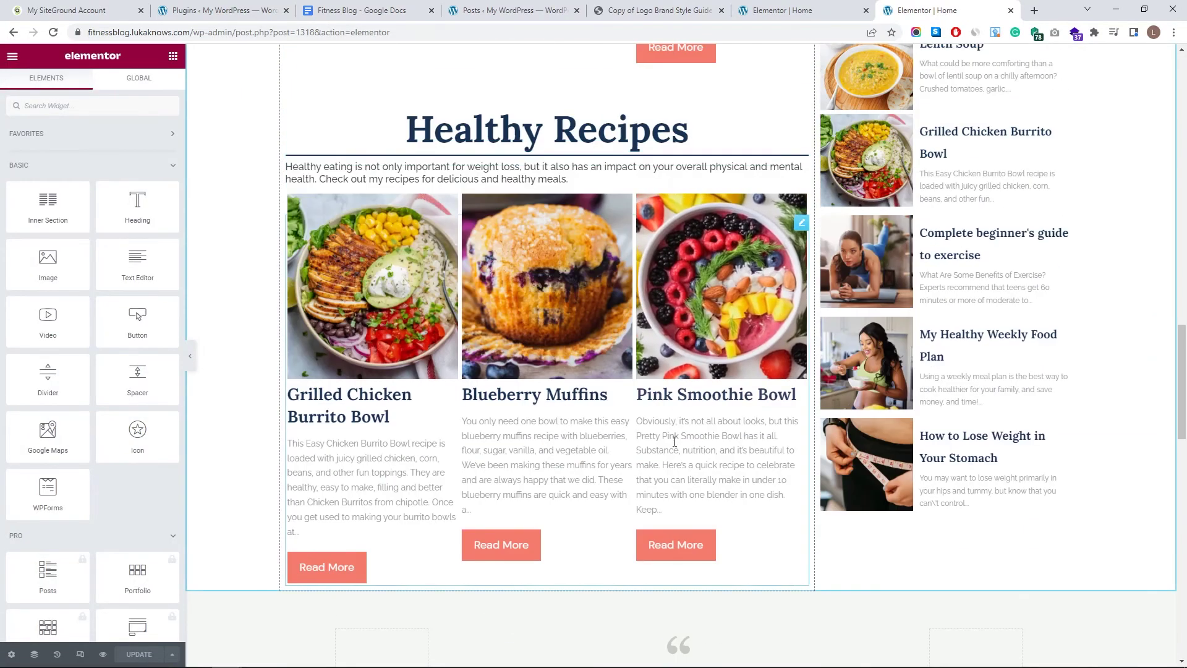
scroll(692, 414, up, 1)
scroll(693, 414, down, 6)
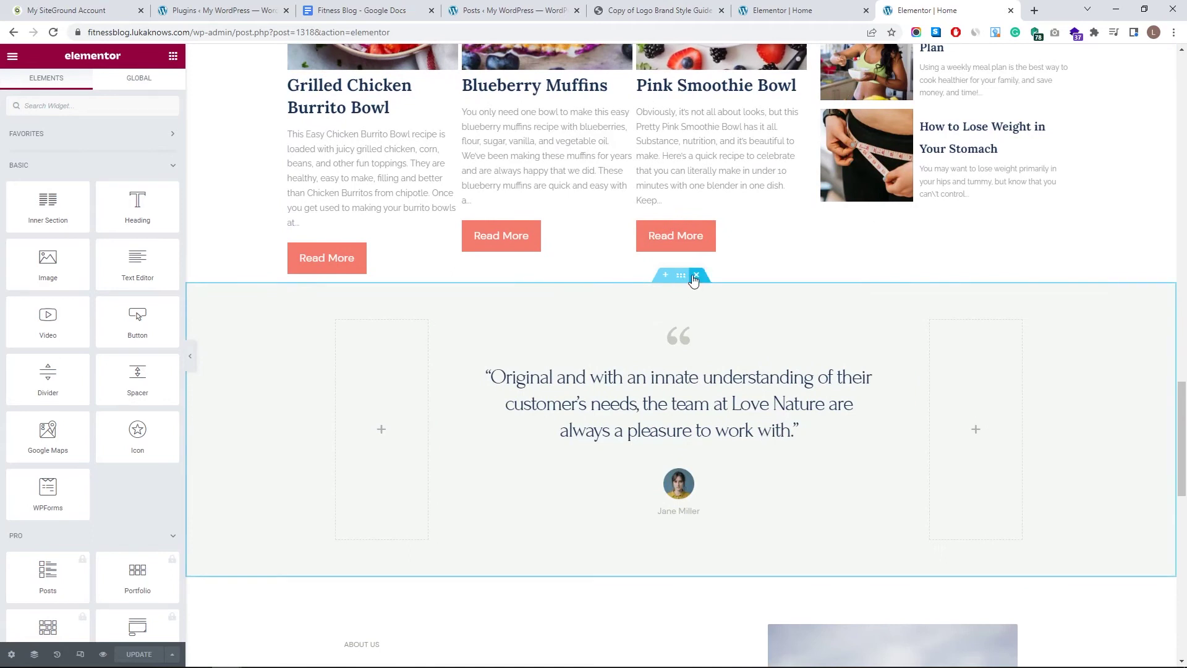
click(695, 275)
click(696, 275)
- Insert a two-column section above QUESTIONS with a 33.33% right column and 1300 width
click(663, 280)
click(653, 341)
click(612, 378)
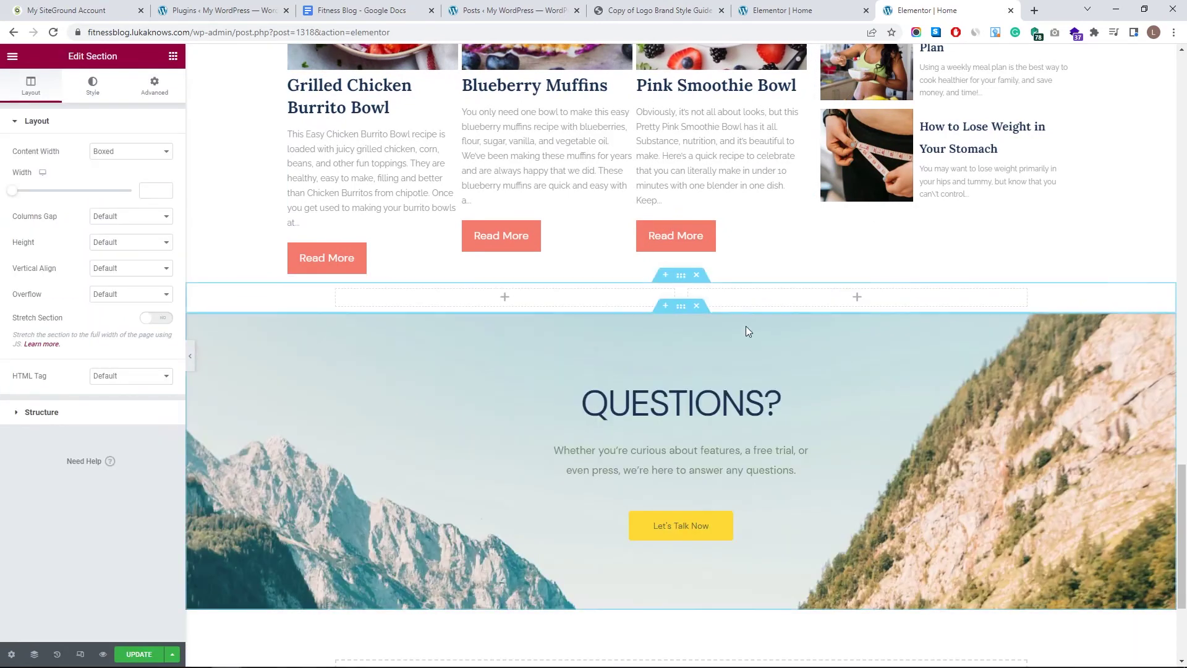
click(688, 292)
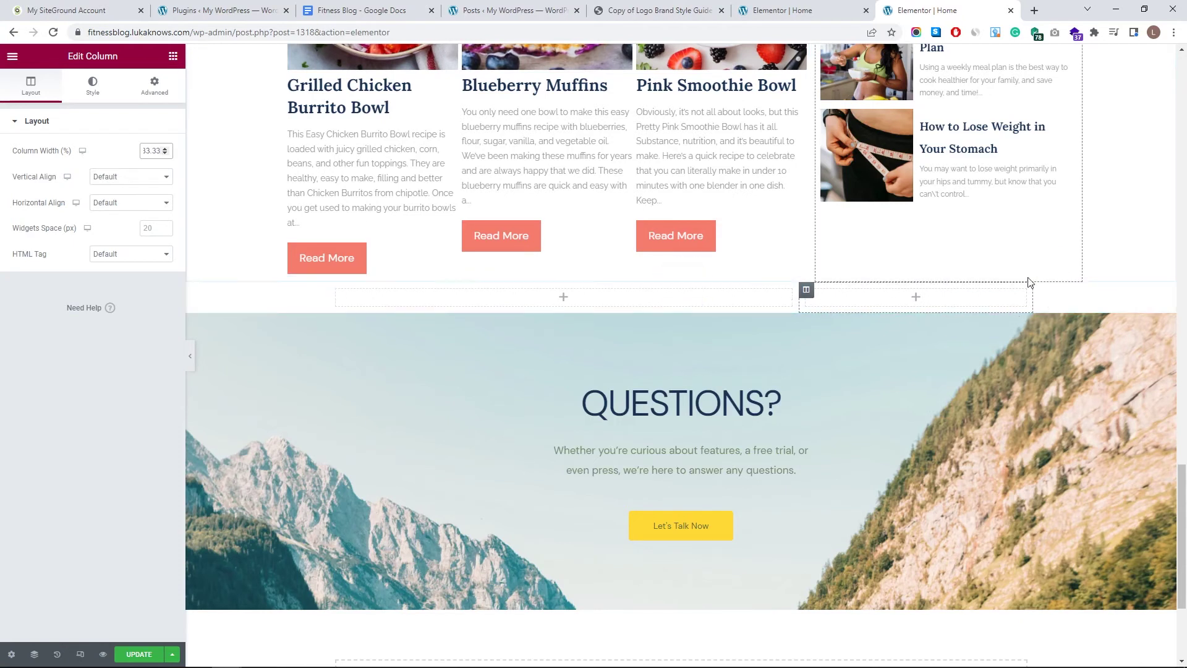
click(681, 276)
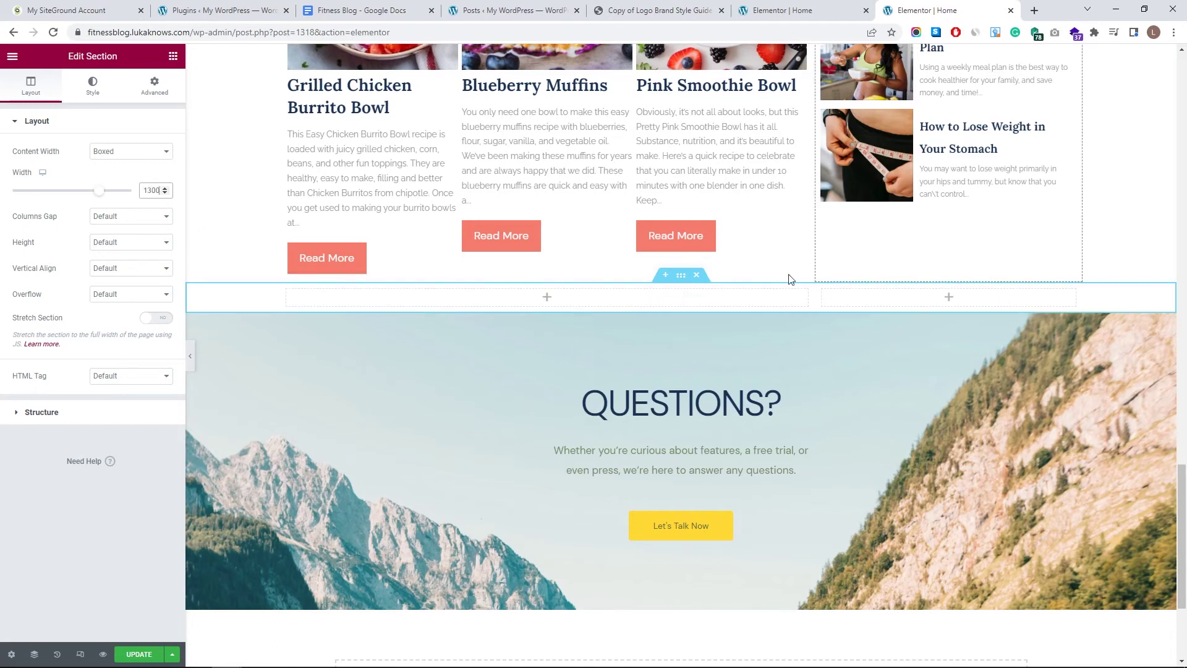
- Duplicate the Healthy Recipes post grid in the Navigator and drag the copy into the empty column below
scroll(742, 260, up, 3)
click(801, 101)
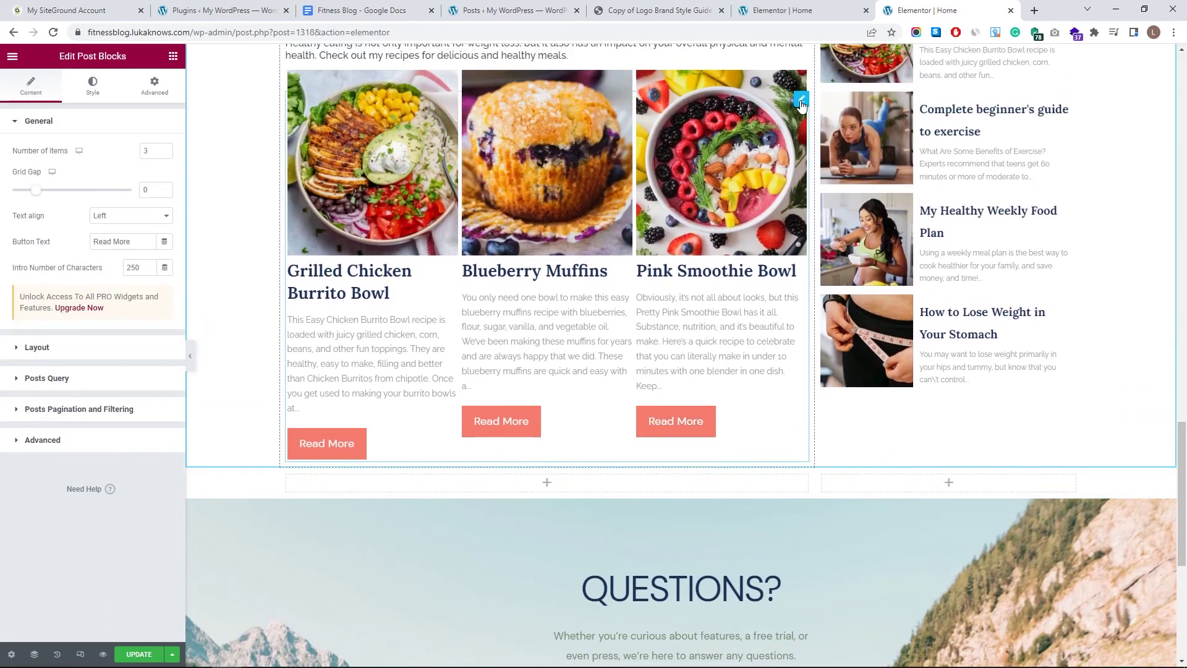
click(661, 487)
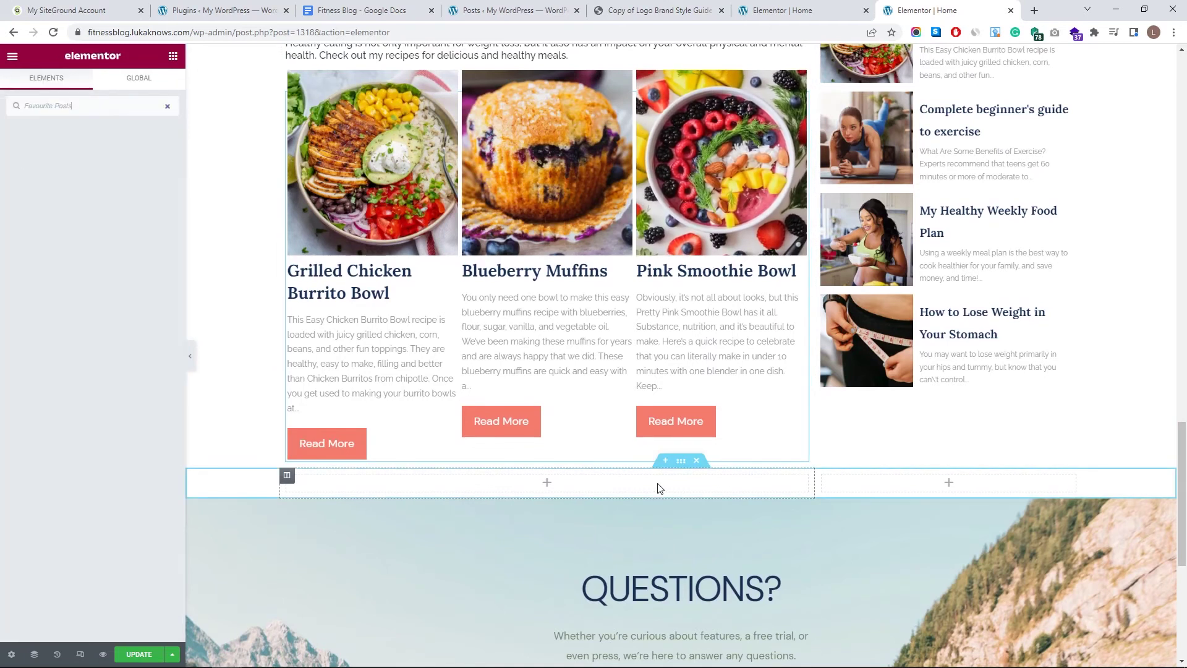
scroll(634, 328, up, 1)
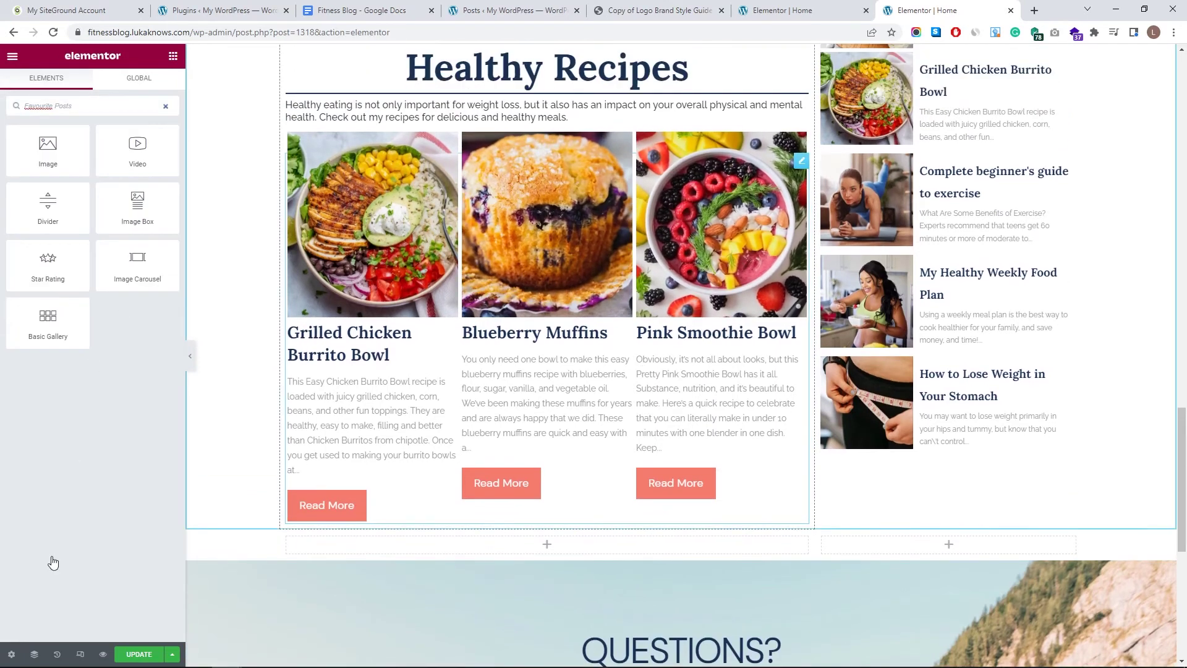
click(34, 654)
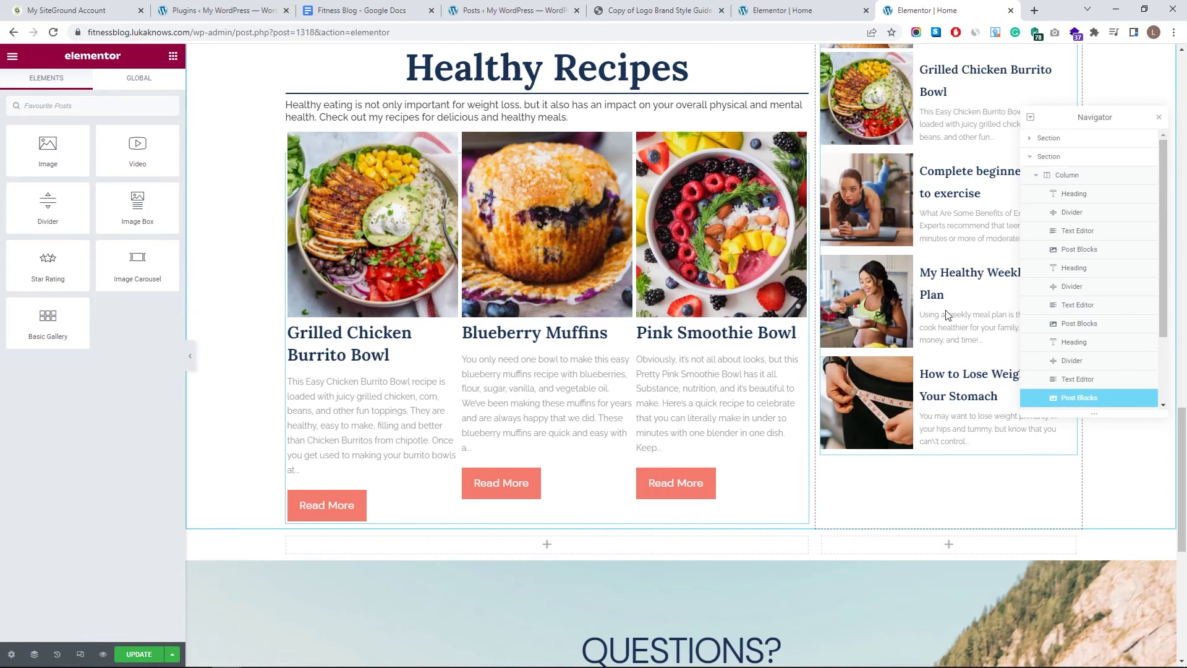
right_click(1067, 308)
click(1117, 335)
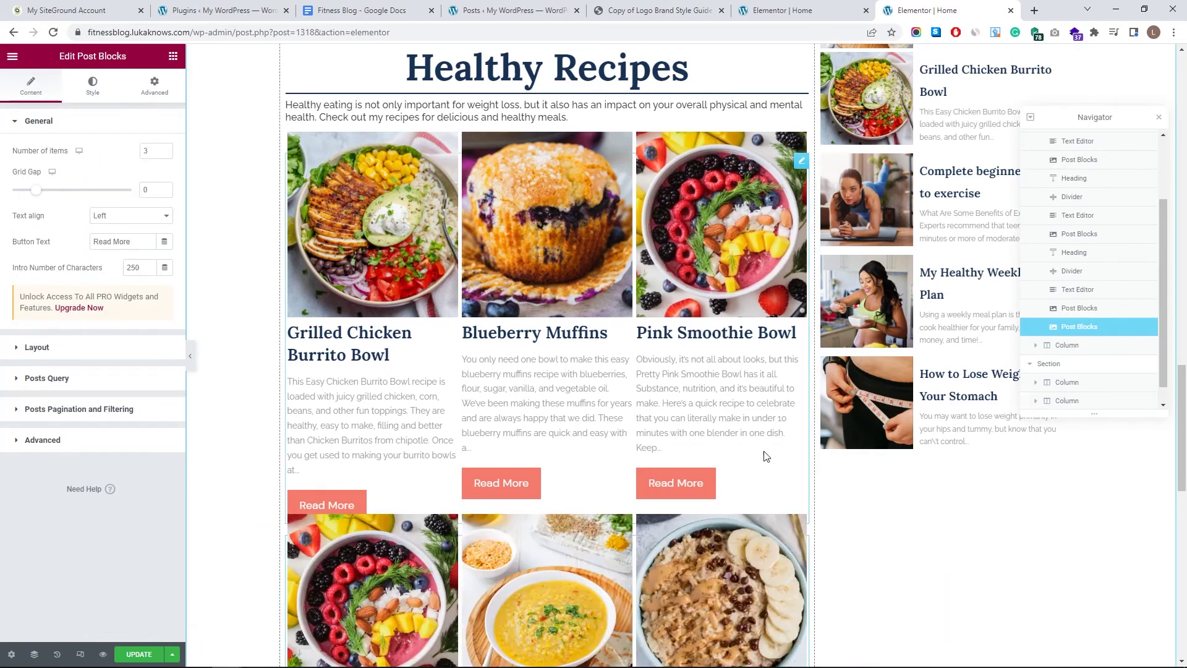
scroll(773, 451, down, 6)
drag(773, 283, 649, 188)
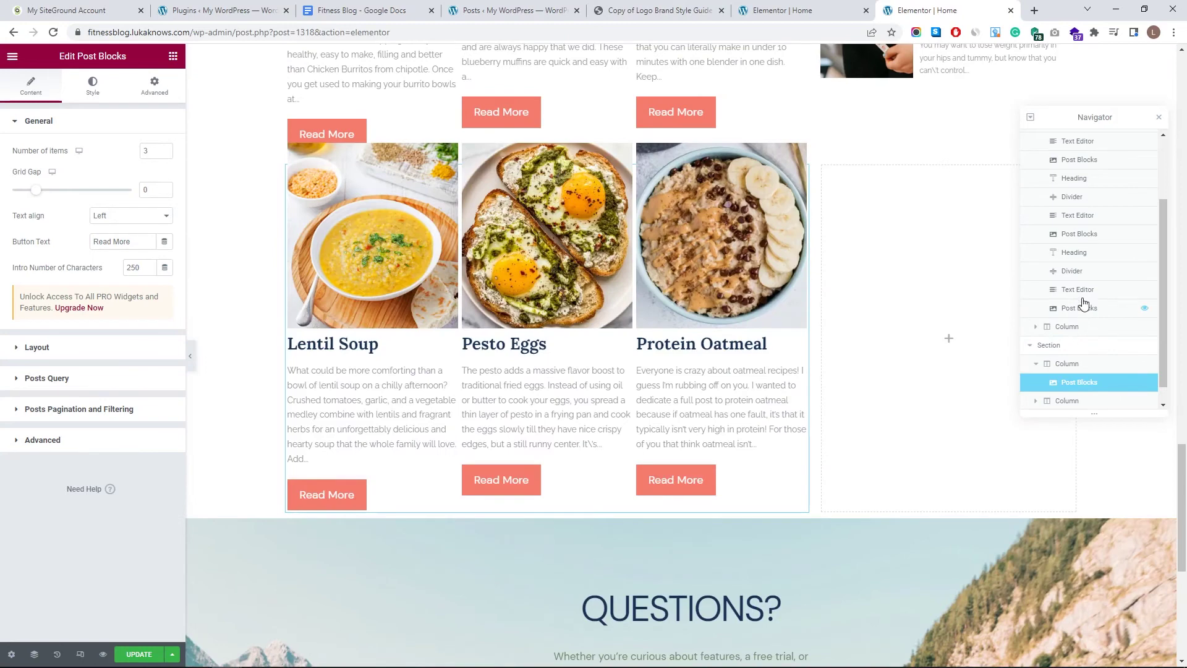
- Duplicate the recipes heading and intro text and move them into the new section
click(1082, 297)
right_click(1111, 332)
click(1107, 346)
mouse_move(1078, 281)
mouse_down()
mouse_move(1076, 333)
mouse_move(1079, 300)
mouse_move(722, 313)
mouse_move(770, 392)
mouse_move(759, 470)
mouse_up()
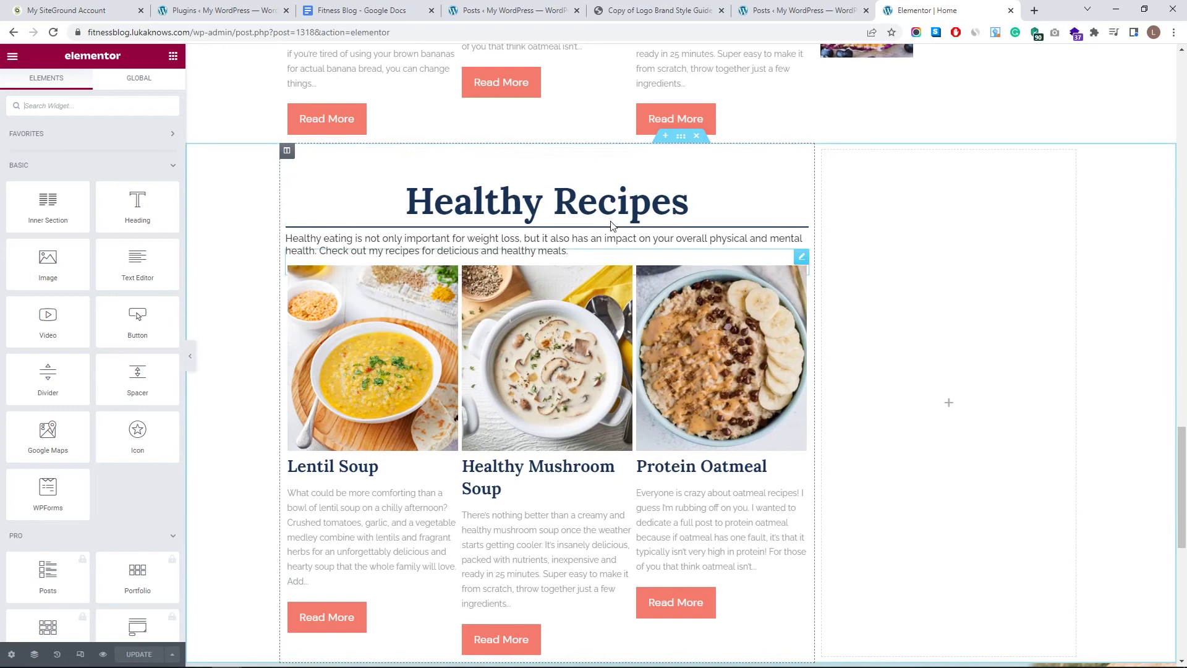
- Retitle the copied heading 'Workout Equipment' and paste a gym-equipment intro paragraph
click(310, 188)
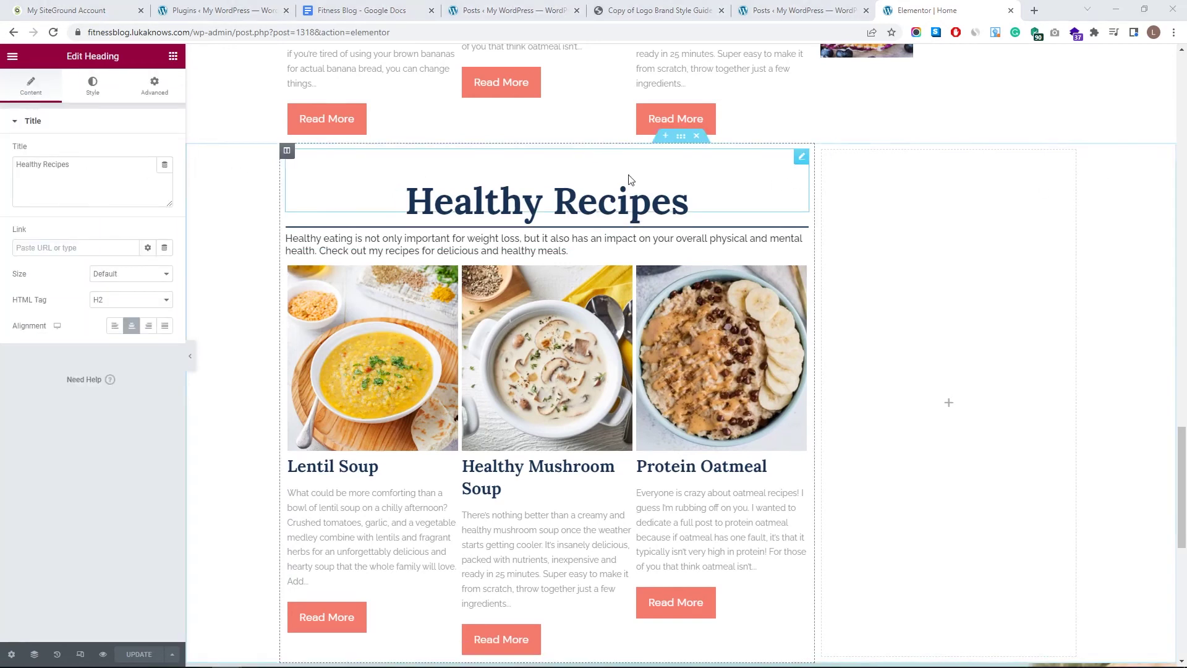
triple_click(22, 162)
text(Workout Equipment)
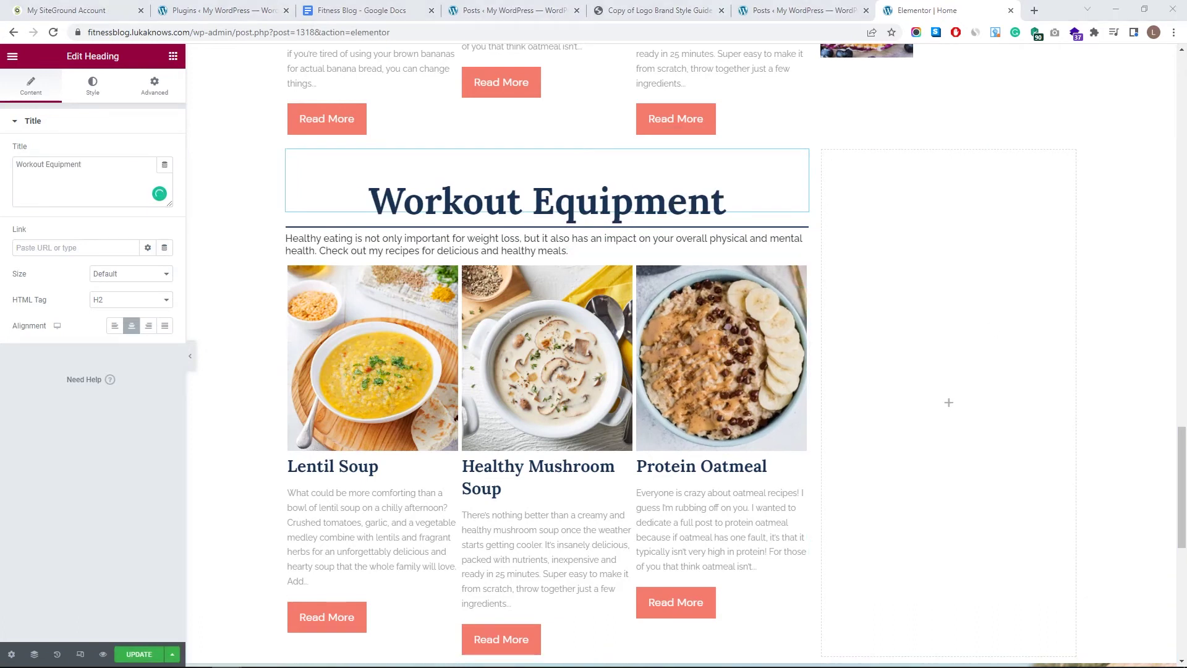
click(427, 244)
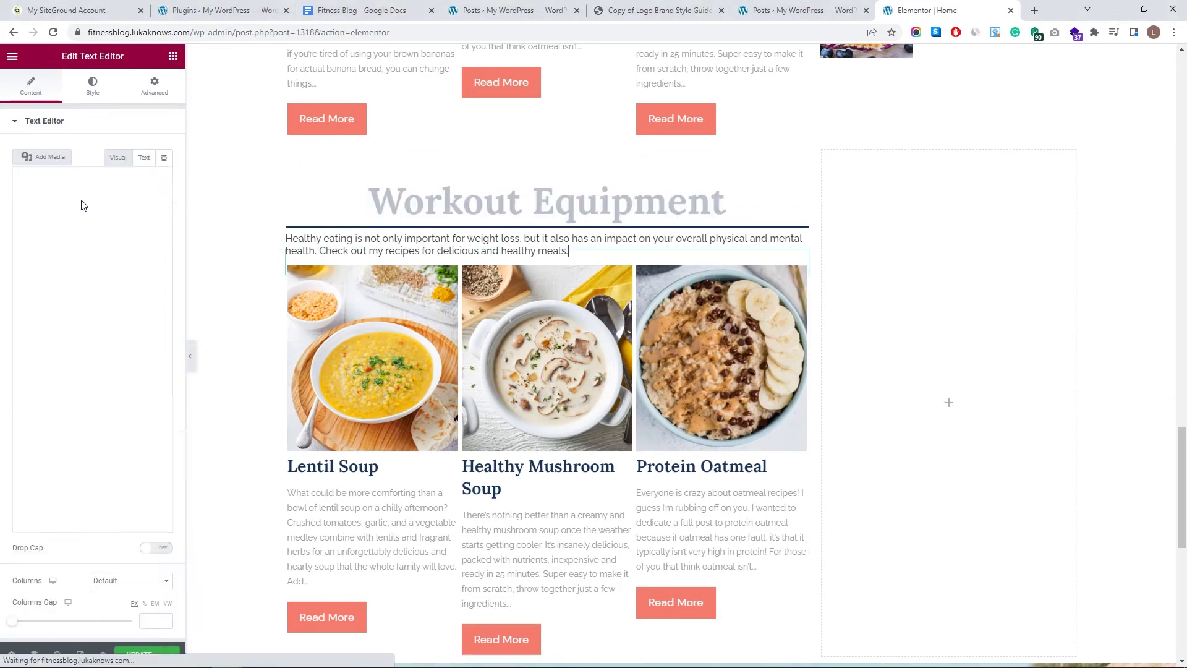
drag(54, 339, 2, 228)
text(You don't have to spend hundreds, if not thousands, of dollars on gym equipment, as a beginner, your body weight and possibly a few small gadgets will work just fine.)
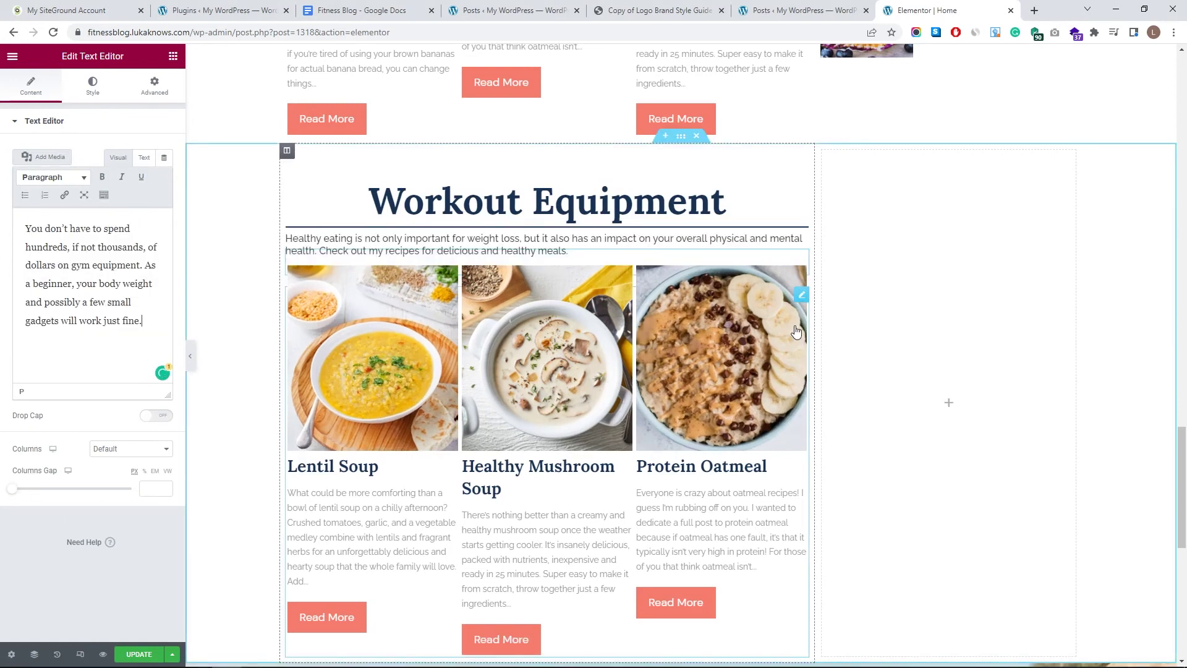
- Set the copied post grid's query to Workout Equipment posts only, ordered by Default
click(722, 358)
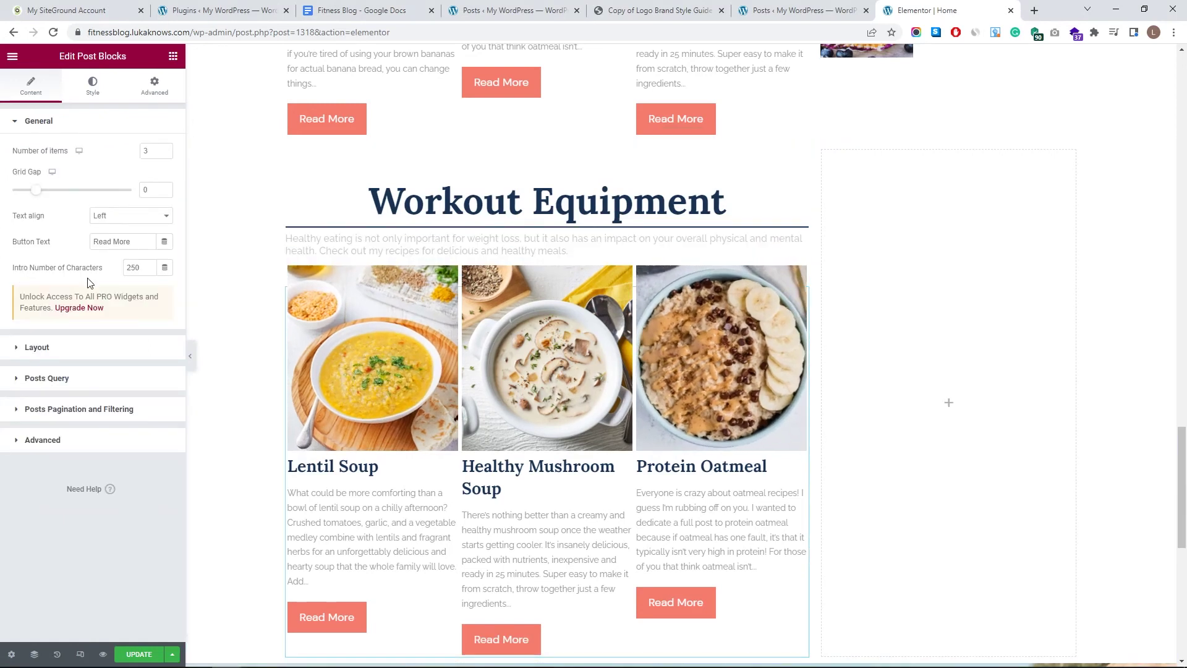
click(72, 379)
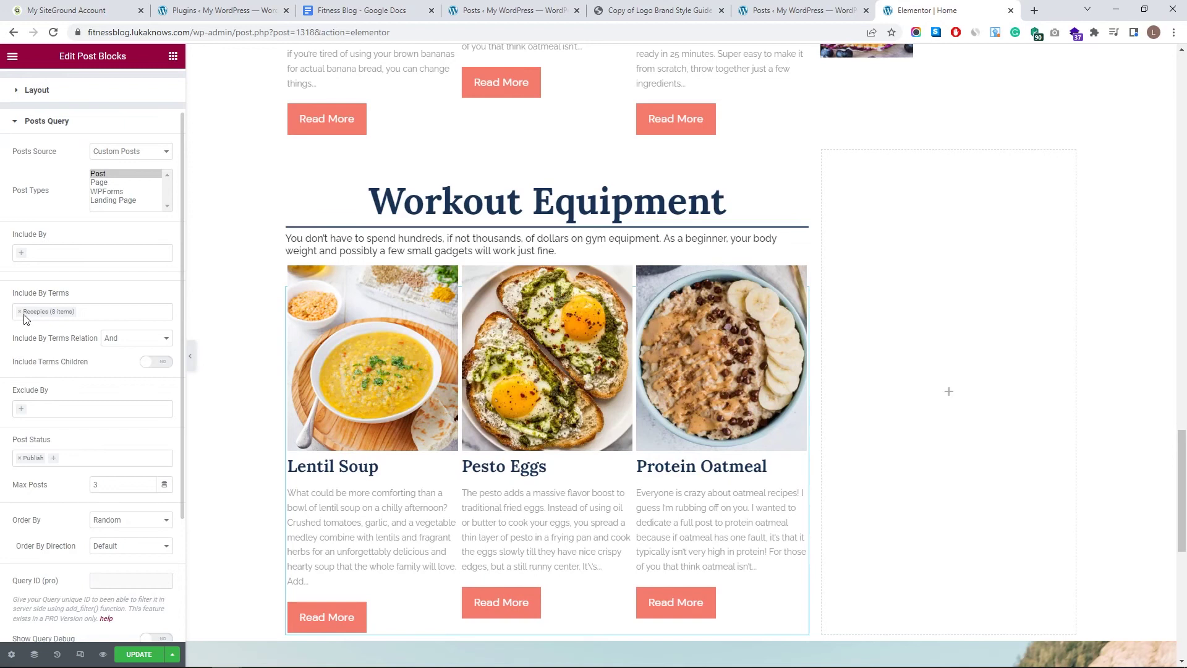
click(19, 311)
click(50, 340)
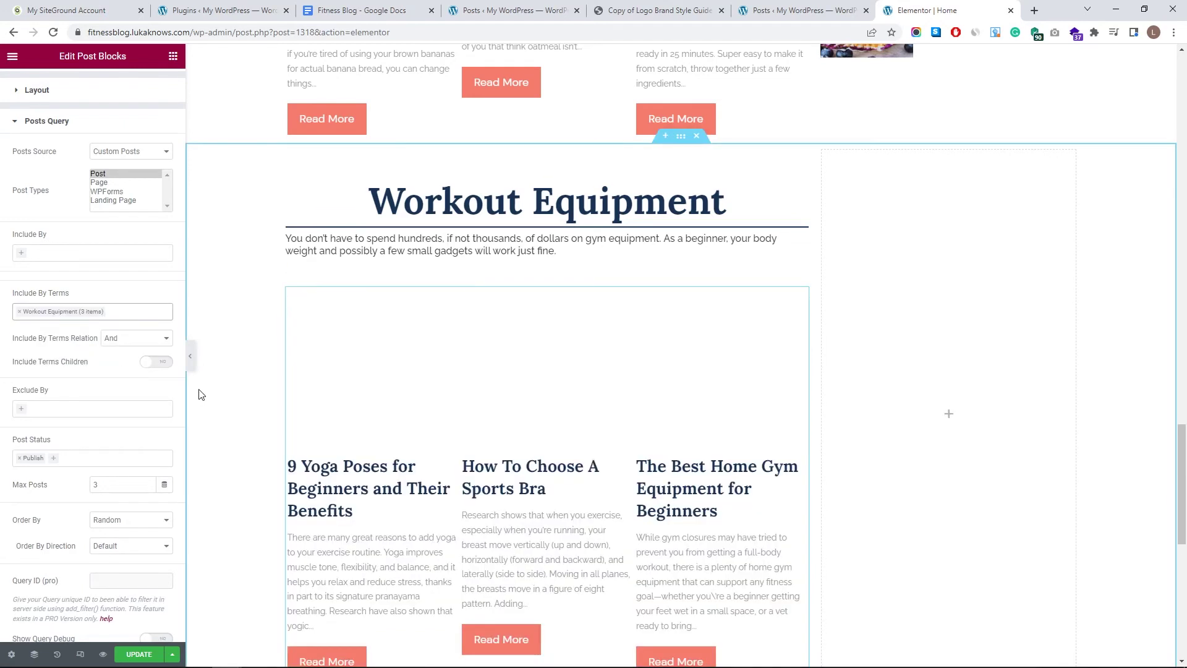
scroll(130, 470, down, 1)
click(132, 458)
click(134, 473)
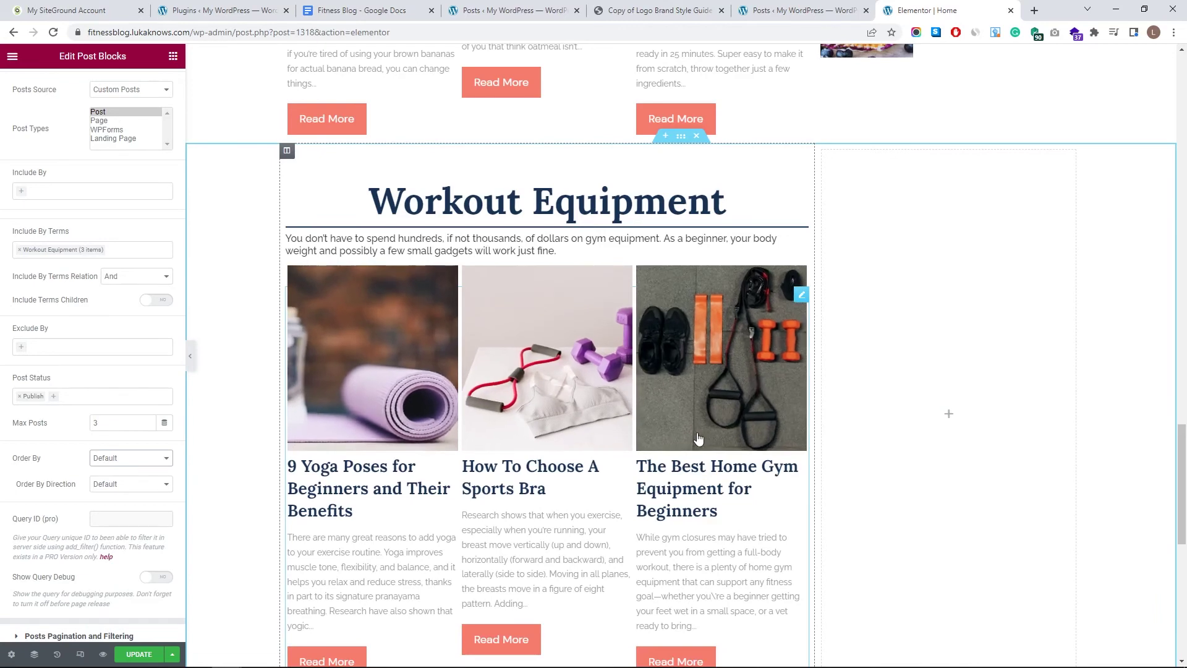
scroll(154, 622, down, 1)
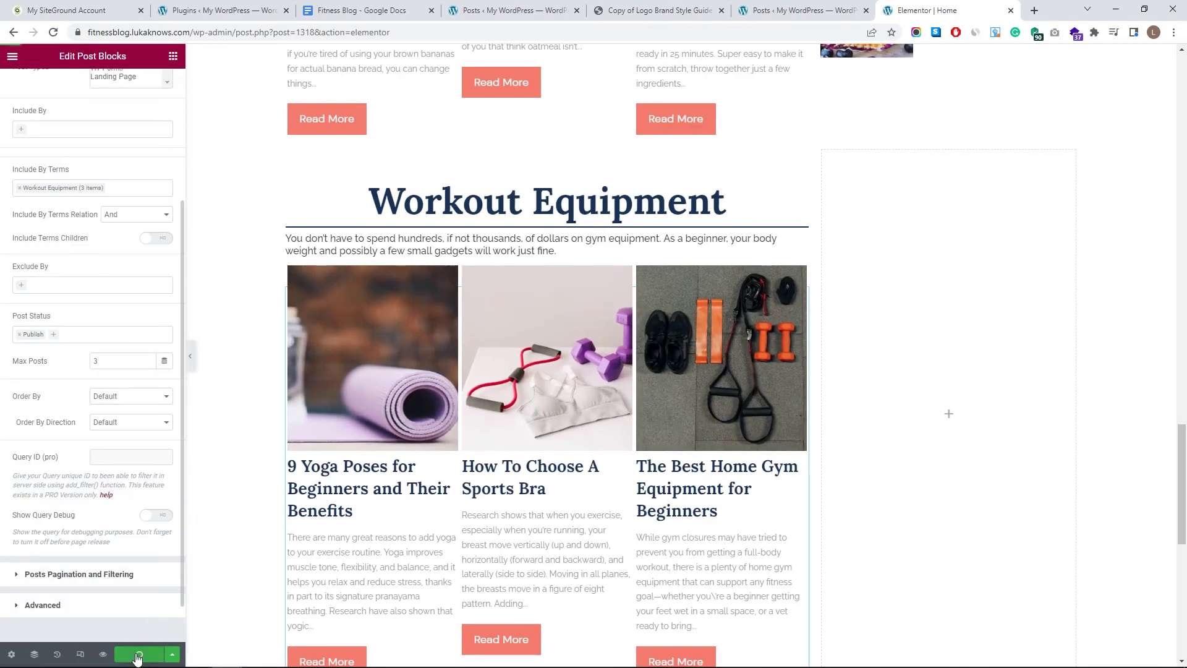
scroll(563, 407, up, 20)
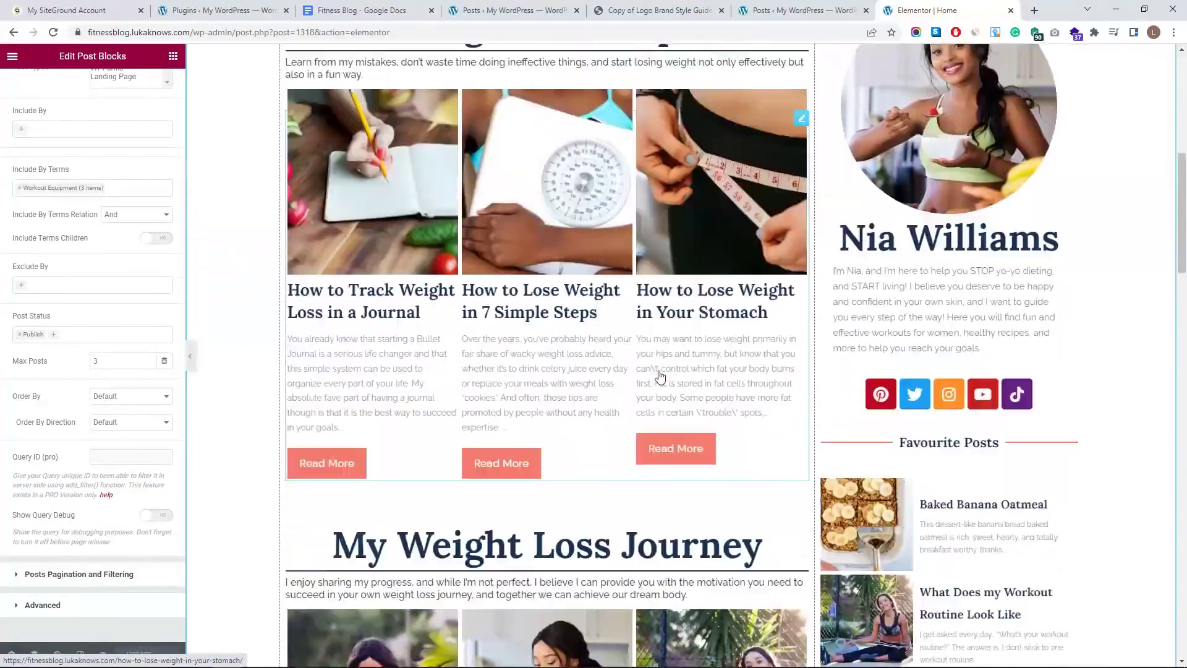
scroll(660, 375, down, 15)
scroll(617, 391, up, 7)
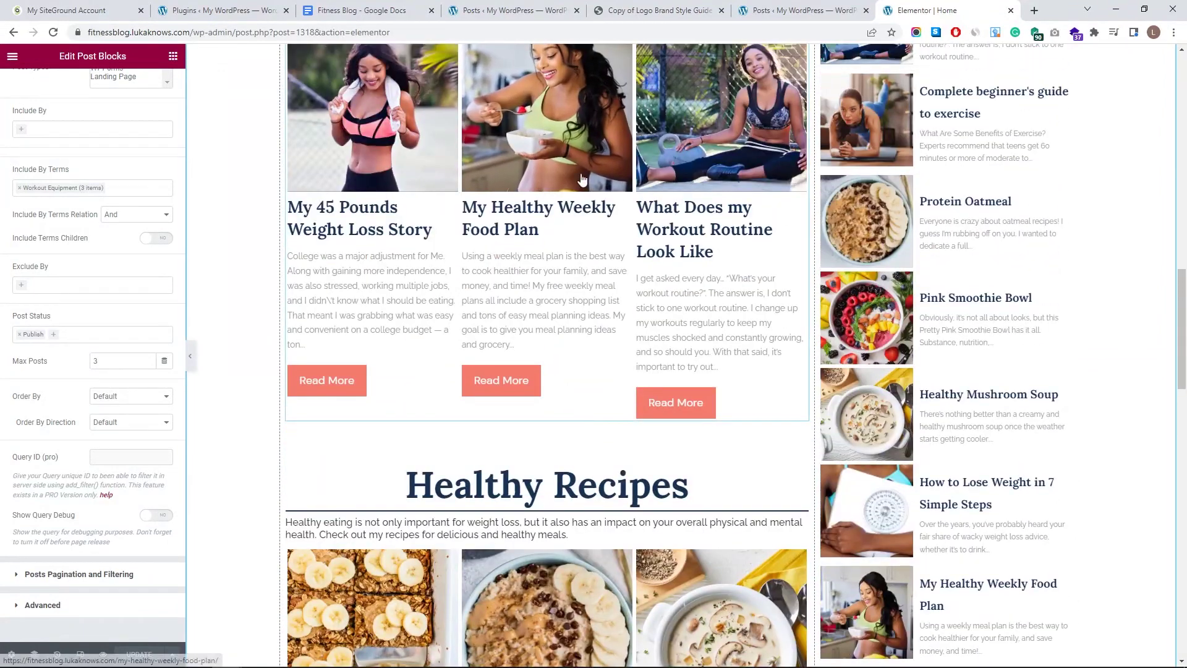
scroll(589, 478, up, 4)
click(34, 655)
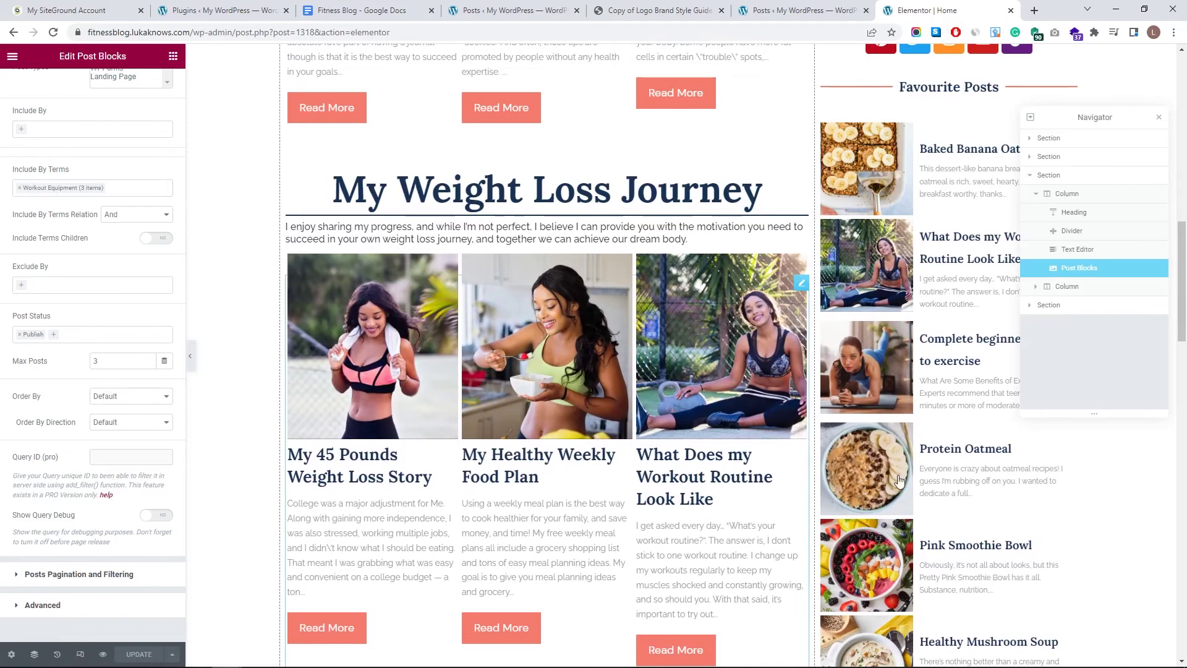
- Expand the second section in the Navigator and select the Weight Loss Tips intro paragraph
click(1035, 195)
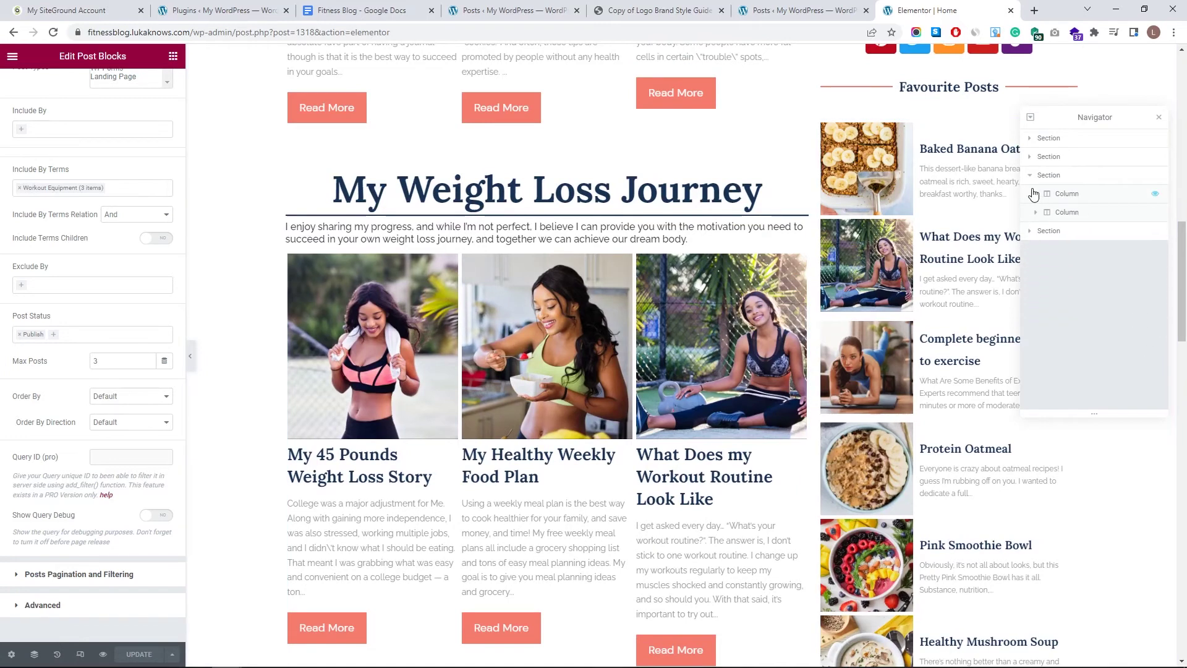
click(1035, 158)
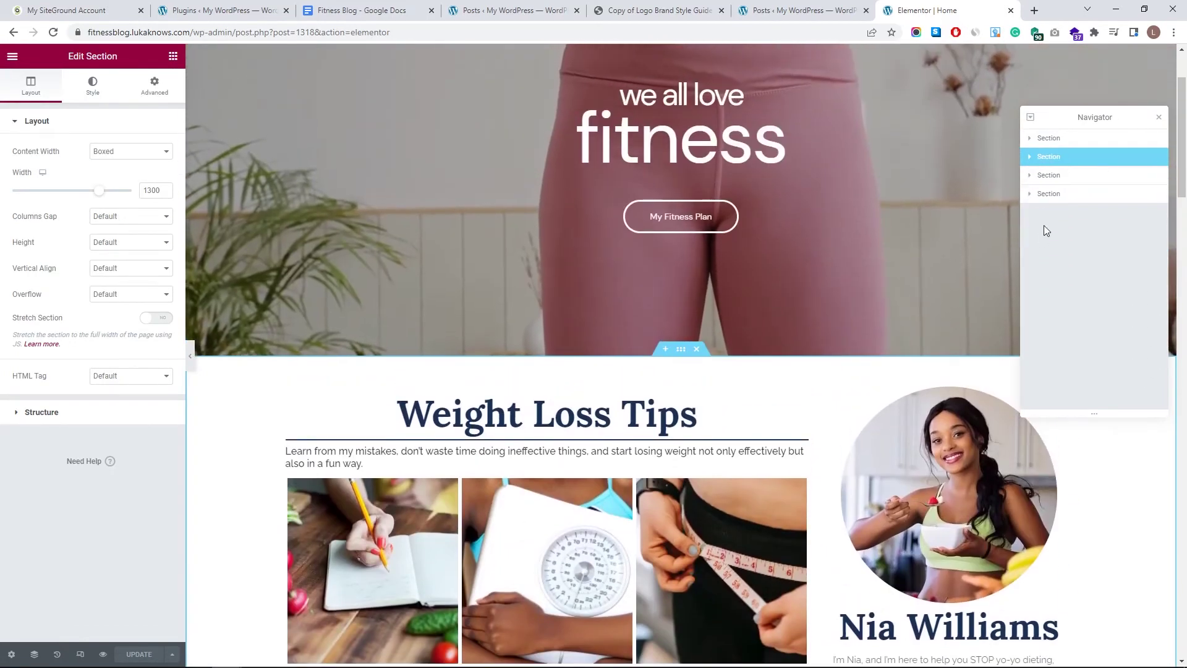
click(1029, 157)
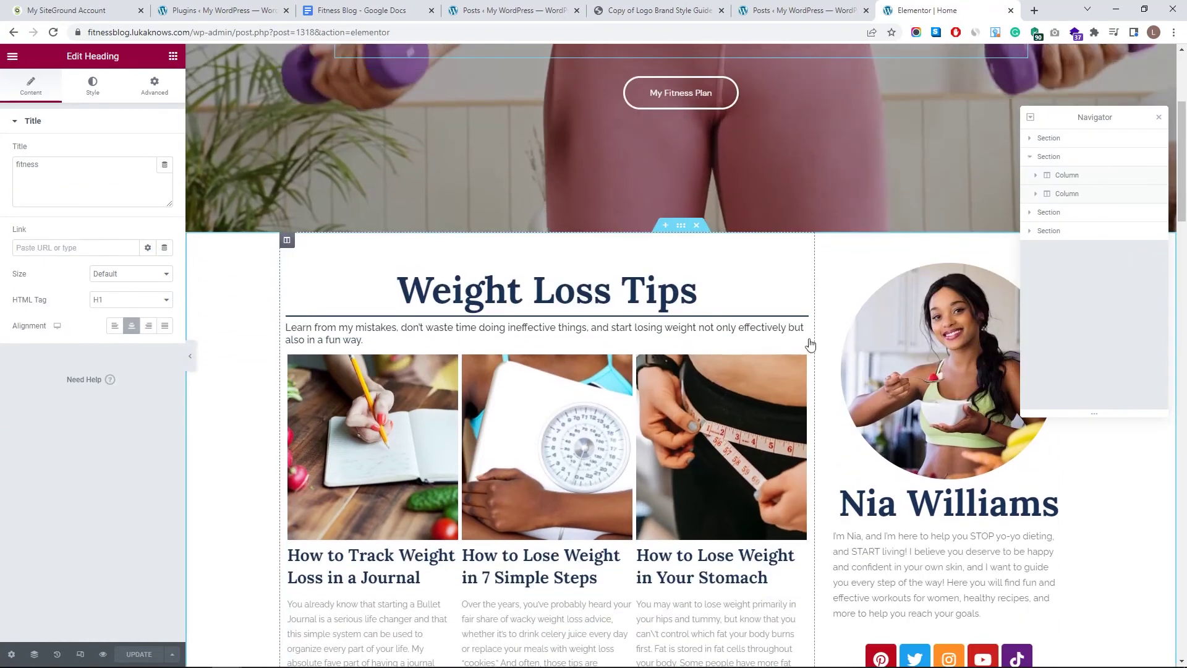
click(807, 341)
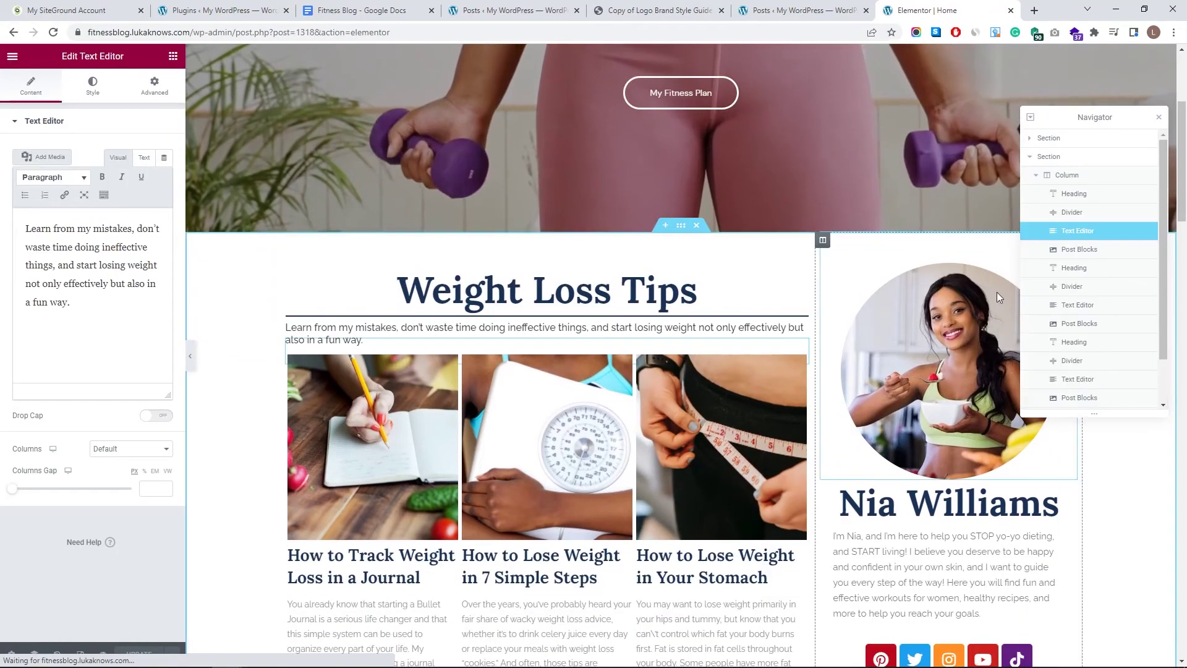
scroll(754, 392, down, 10)
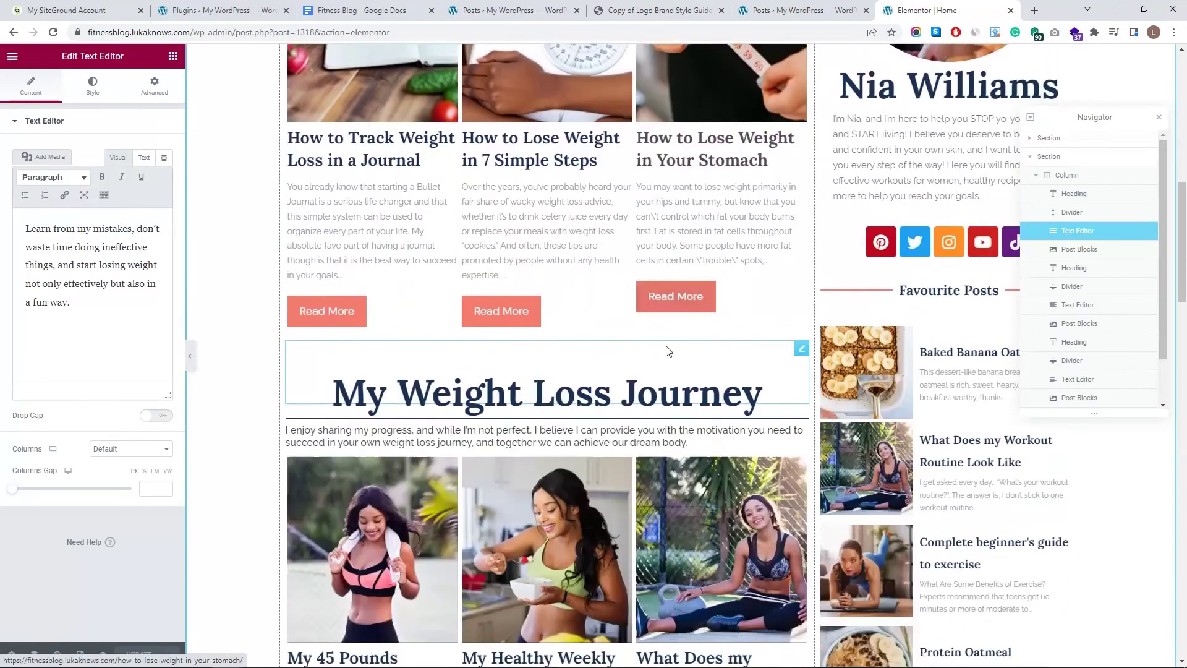
scroll(618, 210, down, 1)
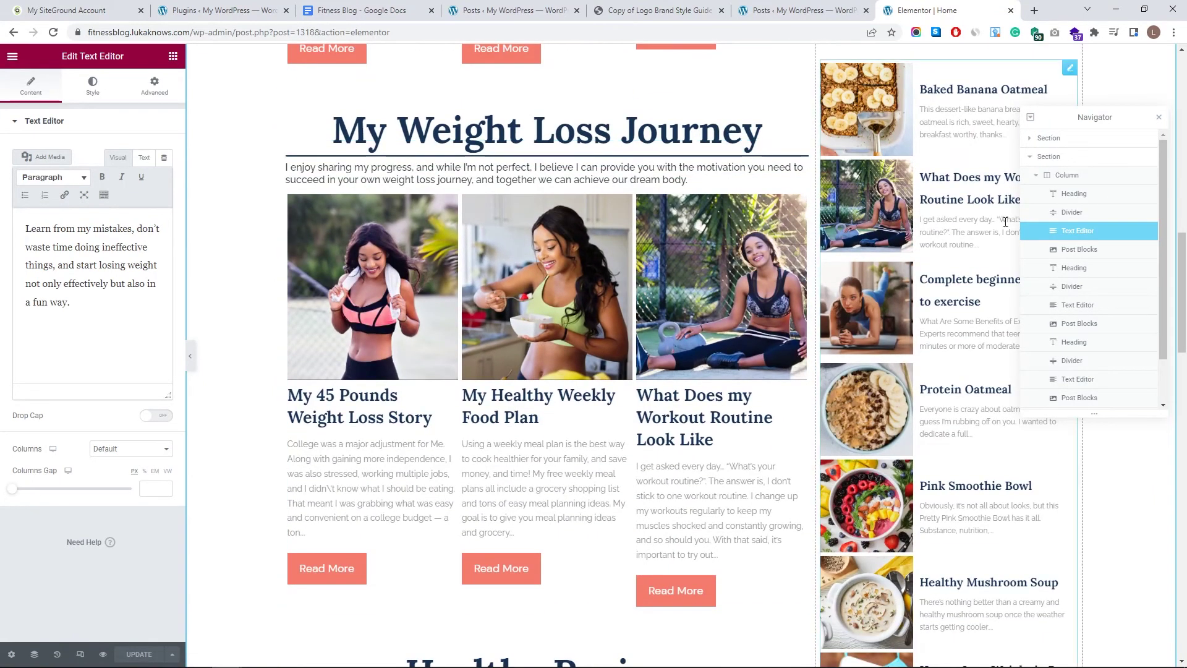
scroll(507, 433, down, 15)
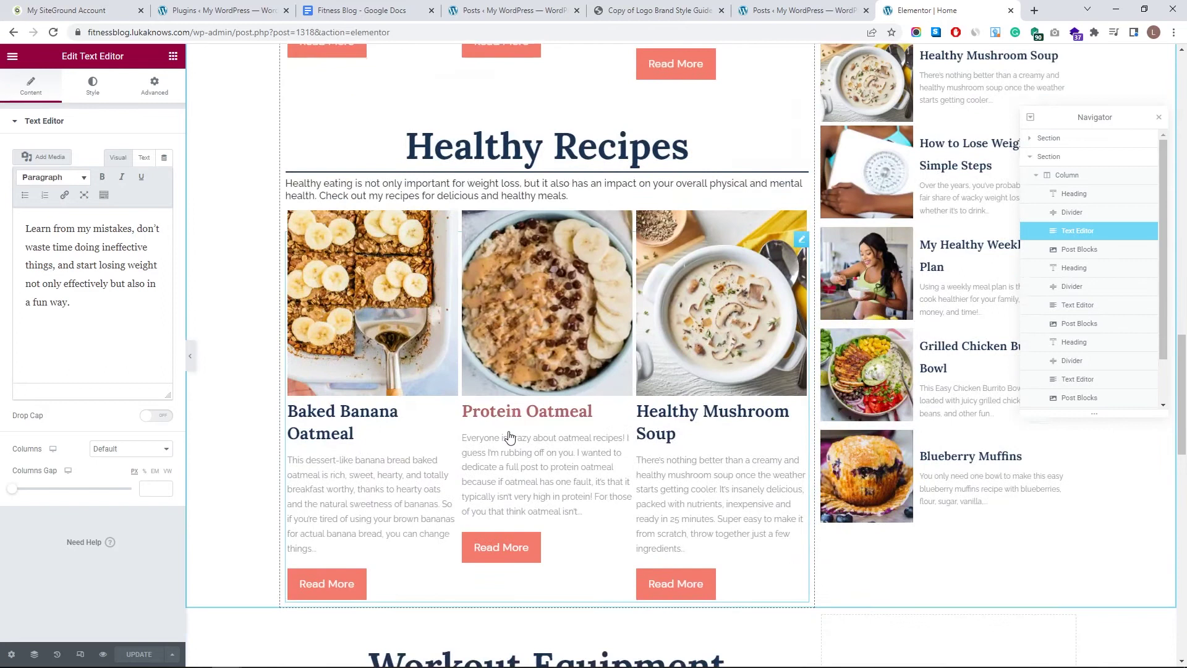
scroll(634, 267, up, 6)
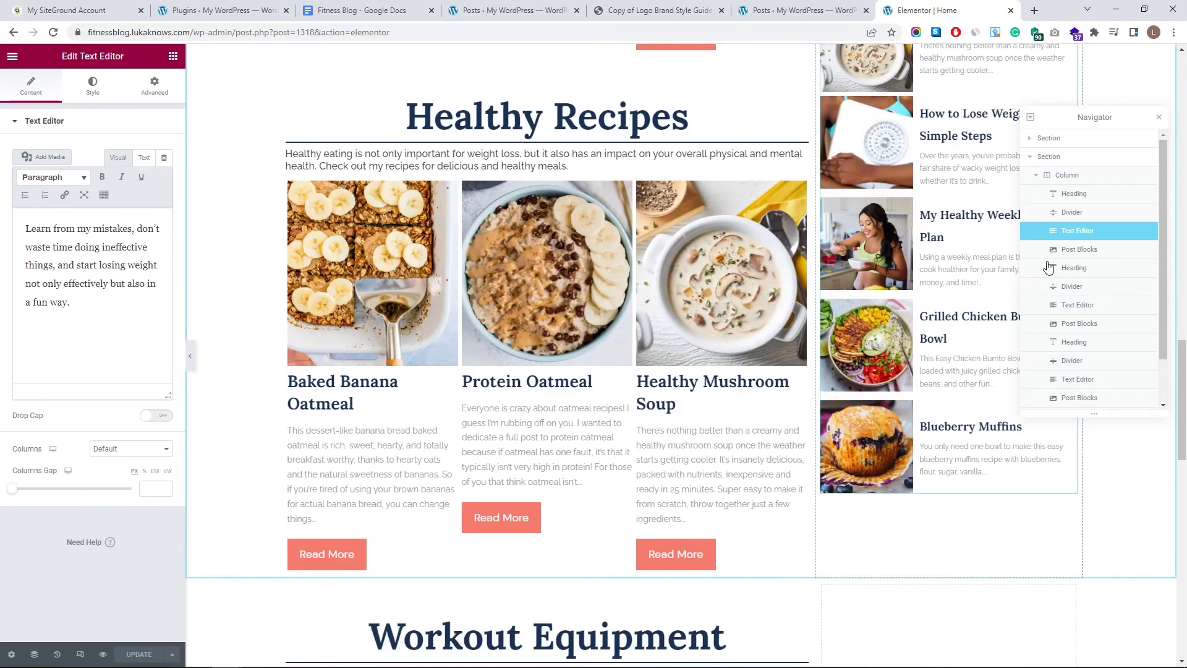
scroll(1080, 309, down, 1)
scroll(1052, 386, down, 1)
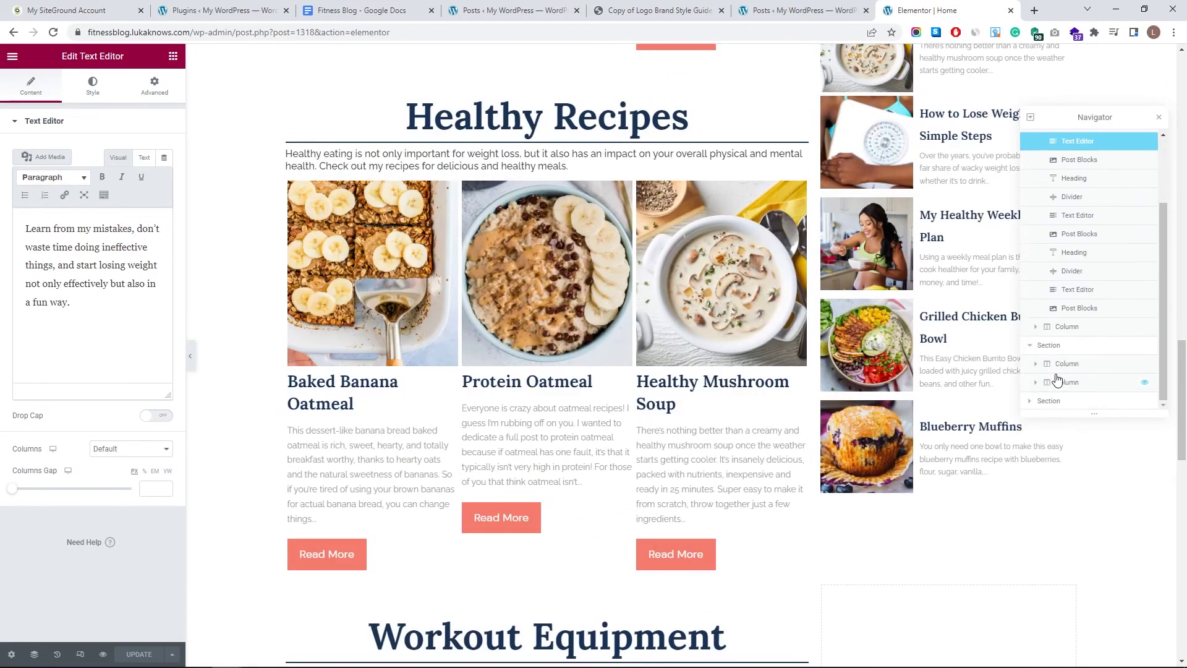
- Move the Workout Equipment heading and its intro text back into place in the structure
drag(803, 585, 949, 624)
drag(1051, 382, 1051, 220)
drag(1078, 179, 1086, 216)
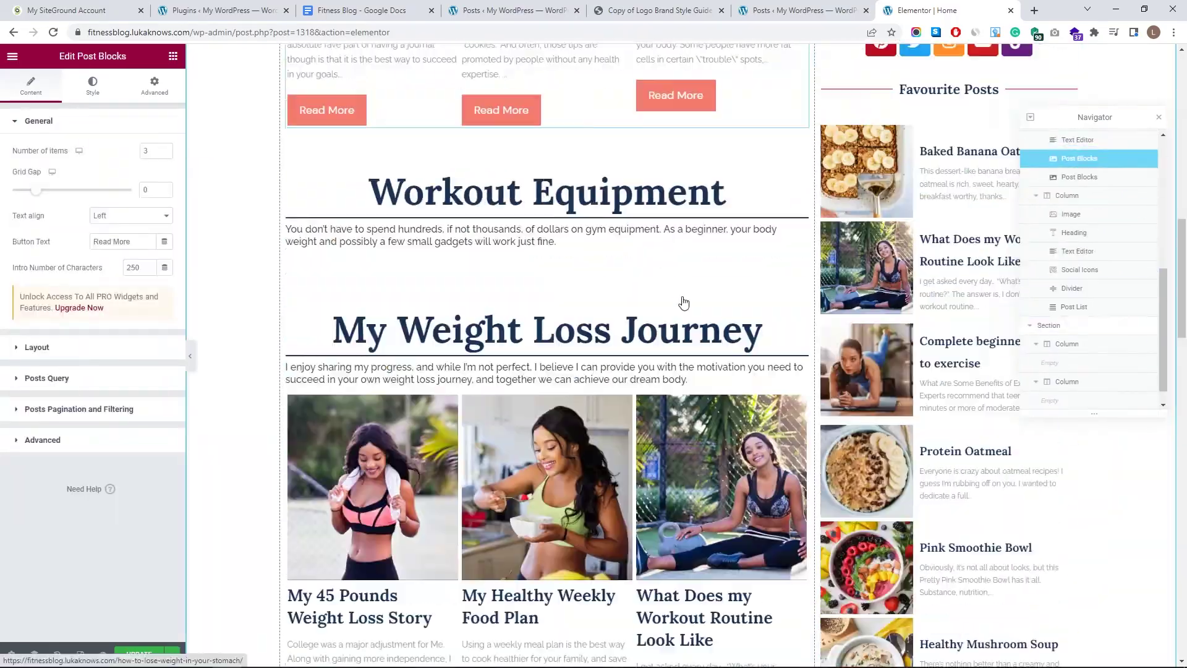
scroll(633, 294, down, 12)
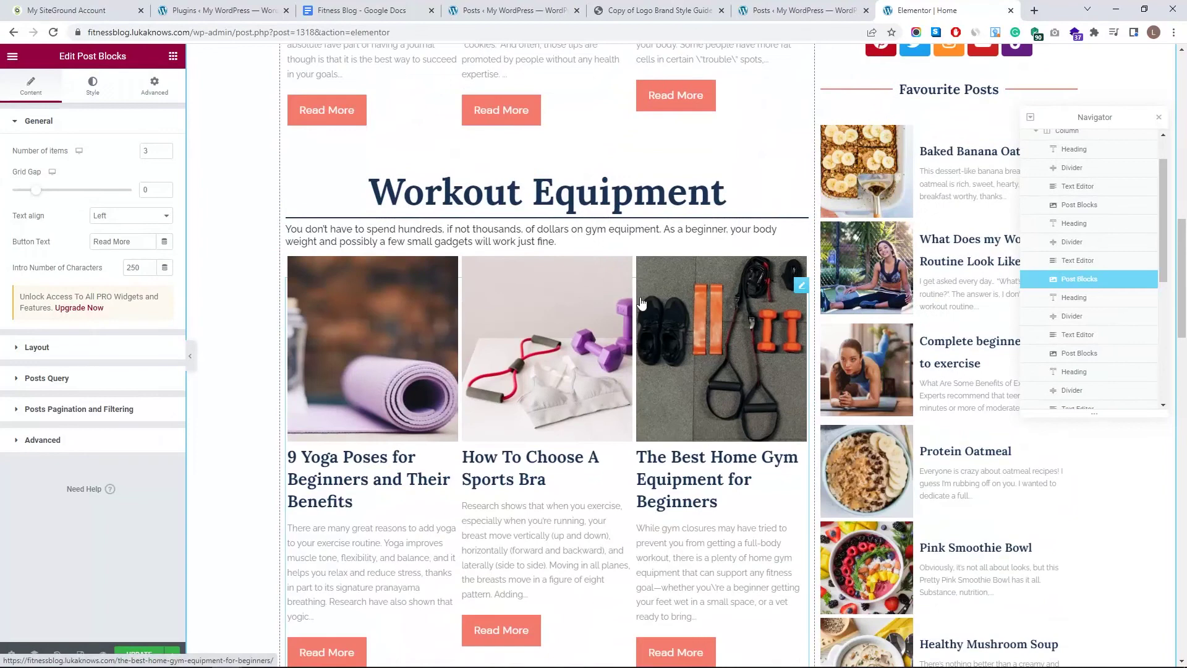
scroll(687, 335, up, 4)
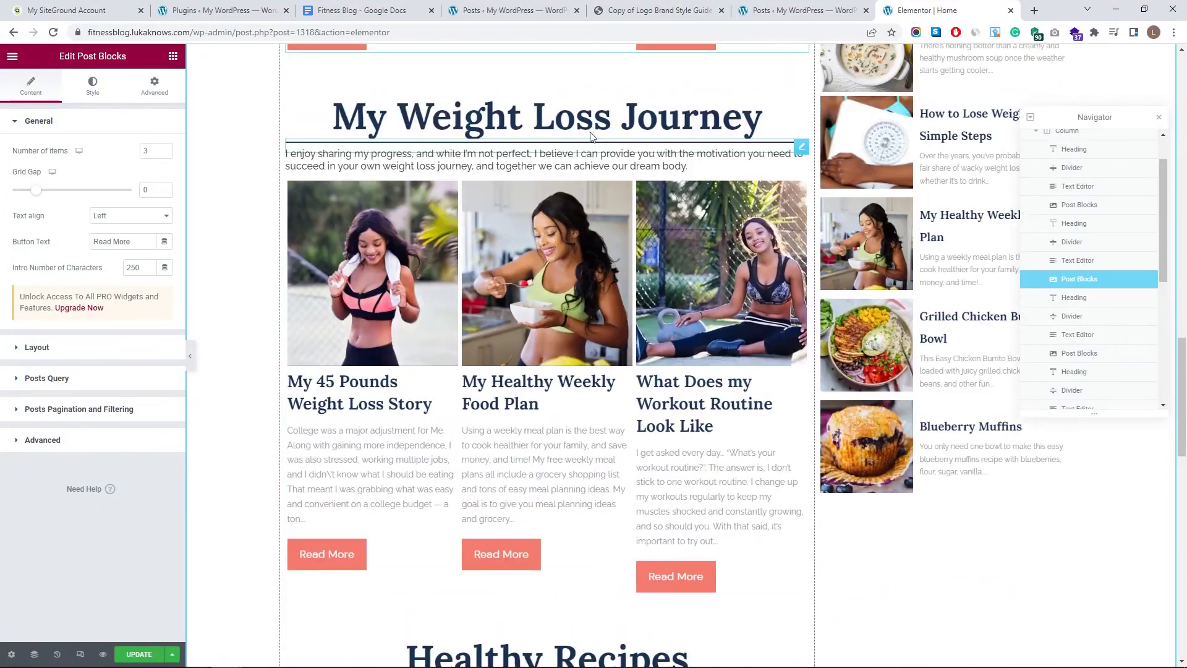
- Place the divider, intro text and post grid under the My Weight Loss Journey heading
drag(761, 124, 819, 225)
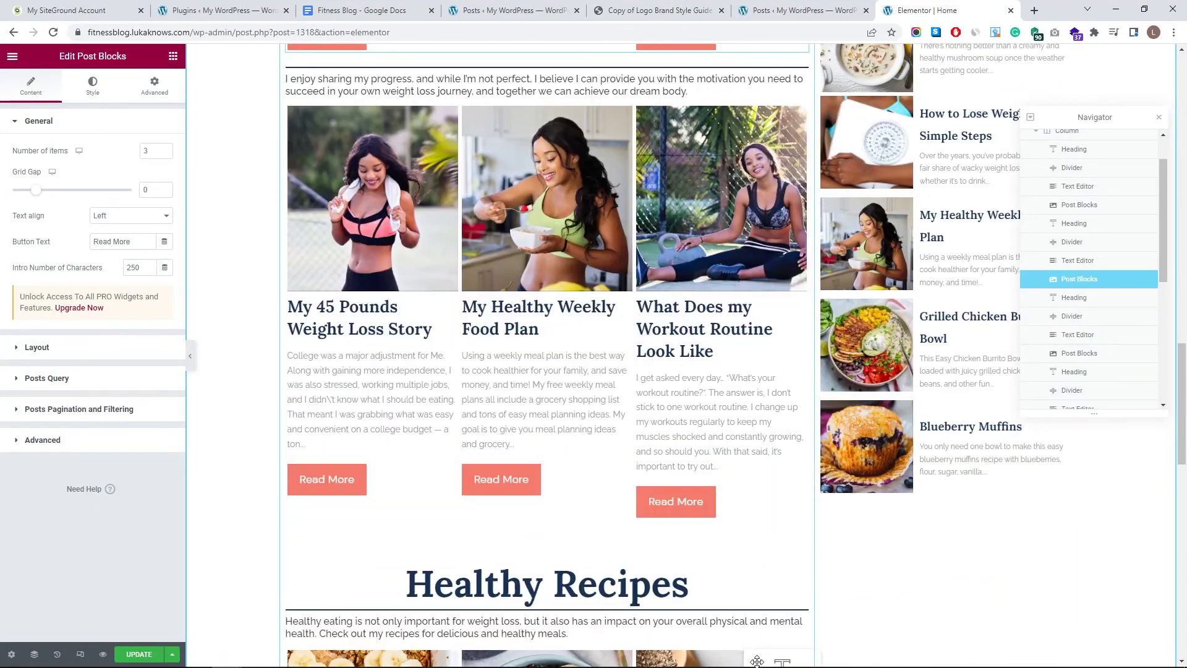
mouse_move(757, 662)
mouse_down()
mouse_move(697, 520)
mouse_move(692, 541)
mouse_move(580, 318)
mouse_move(579, 332)
mouse_up()
scroll(618, 309, up, 10)
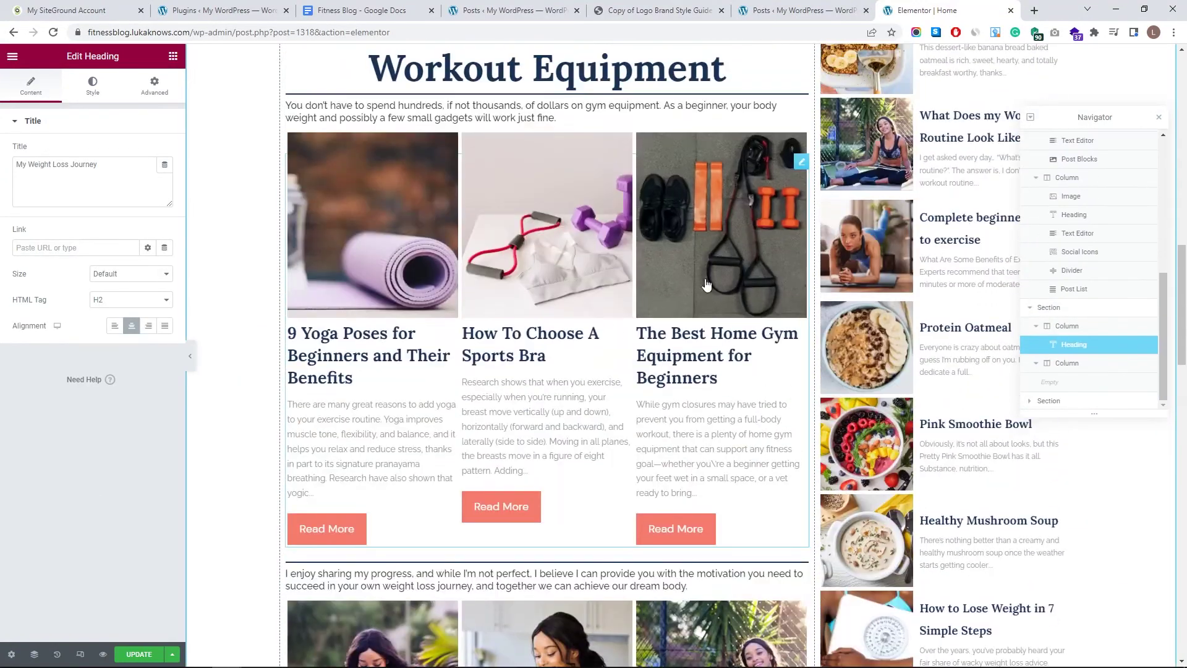
drag(799, 570, 772, 371)
scroll(772, 371, up, 10)
drag(795, 570, 680, 476)
scroll(680, 371, up, 10)
drag(544, 371, 618, 309)
scroll(783, 365, down, 5)
scroll(782, 365, up, 15)
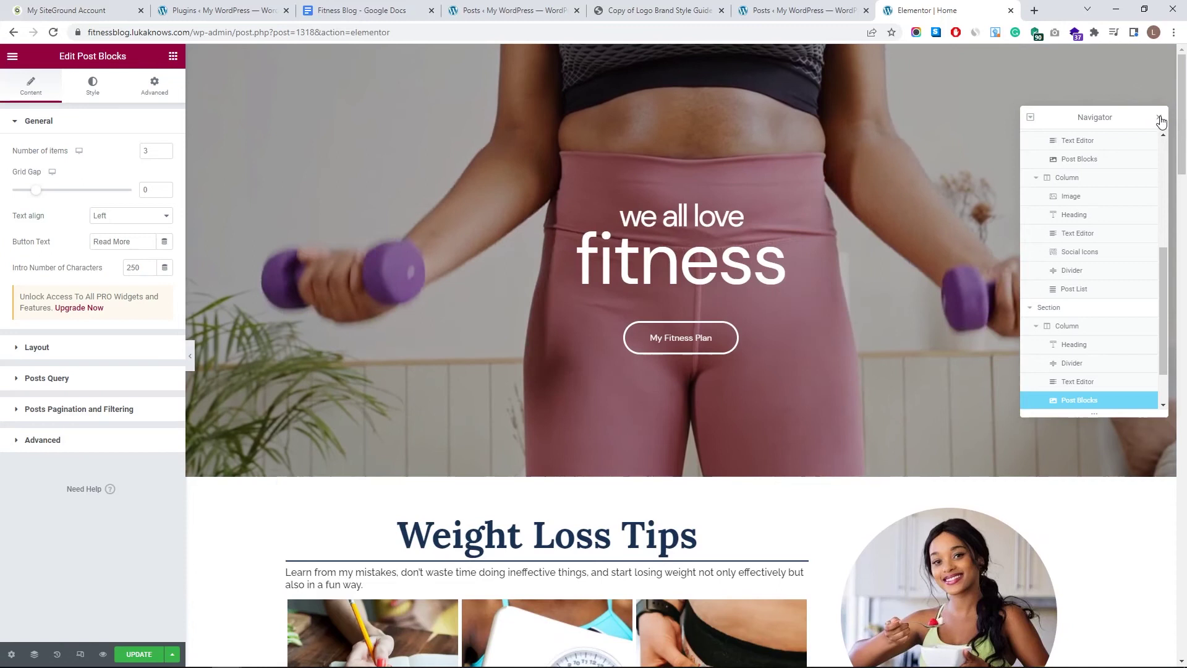
- Close the Navigator, save the page with UPDATE, and open Preview Changes
click(1159, 117)
click(139, 657)
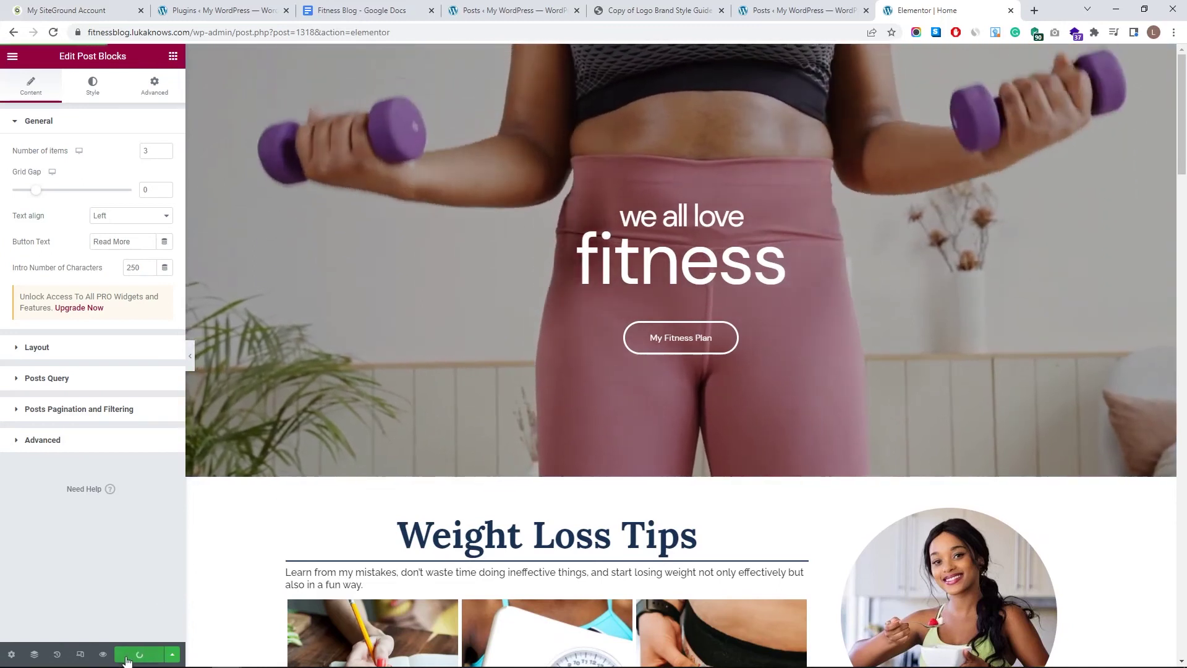
click(103, 654)
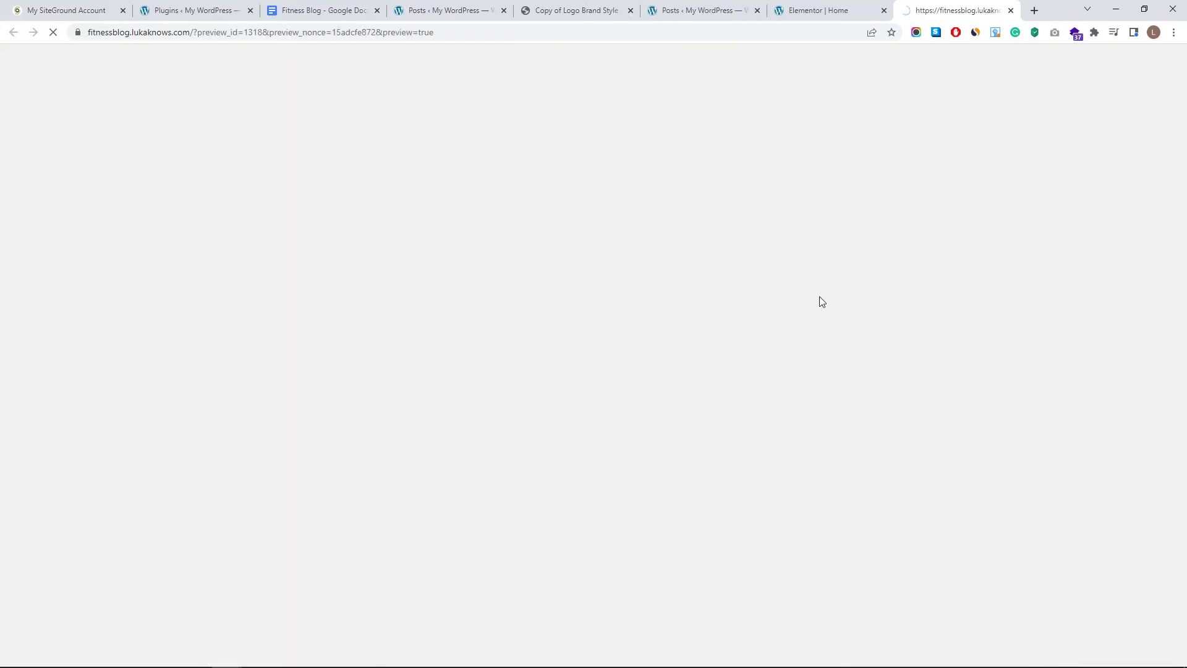
- Scroll the preview to check the Workout Equipment and weight-loss journey posts above Questions
scroll(759, 282, down, 5)
scroll(756, 283, down, 8)
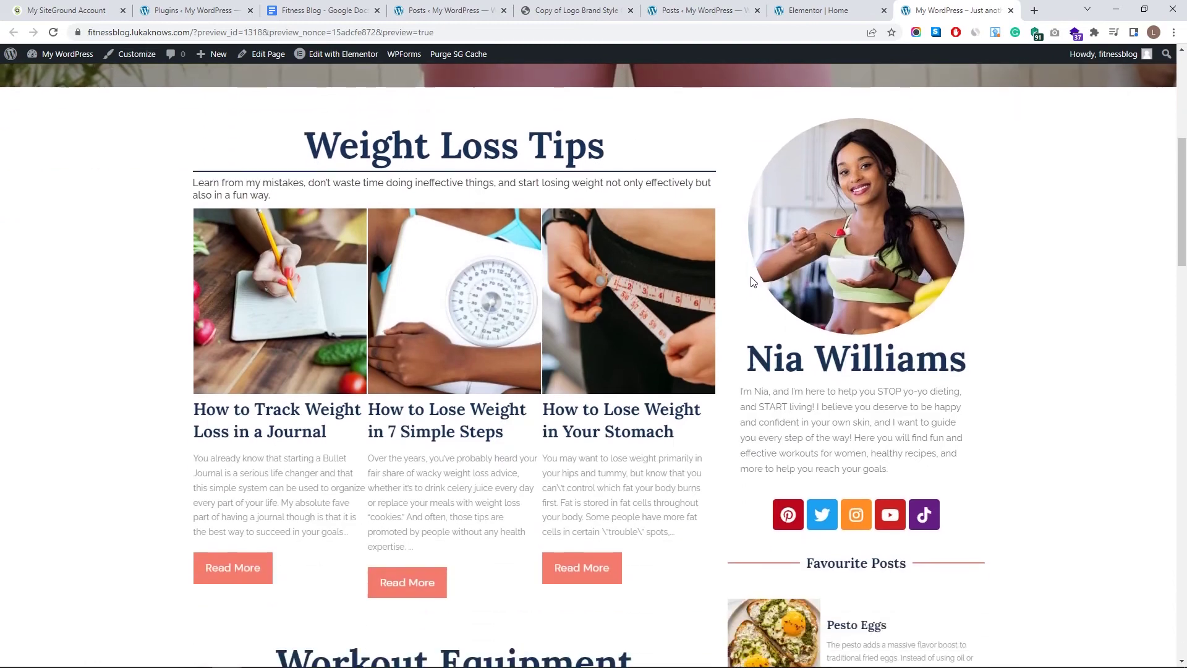
scroll(748, 282, down, 4)
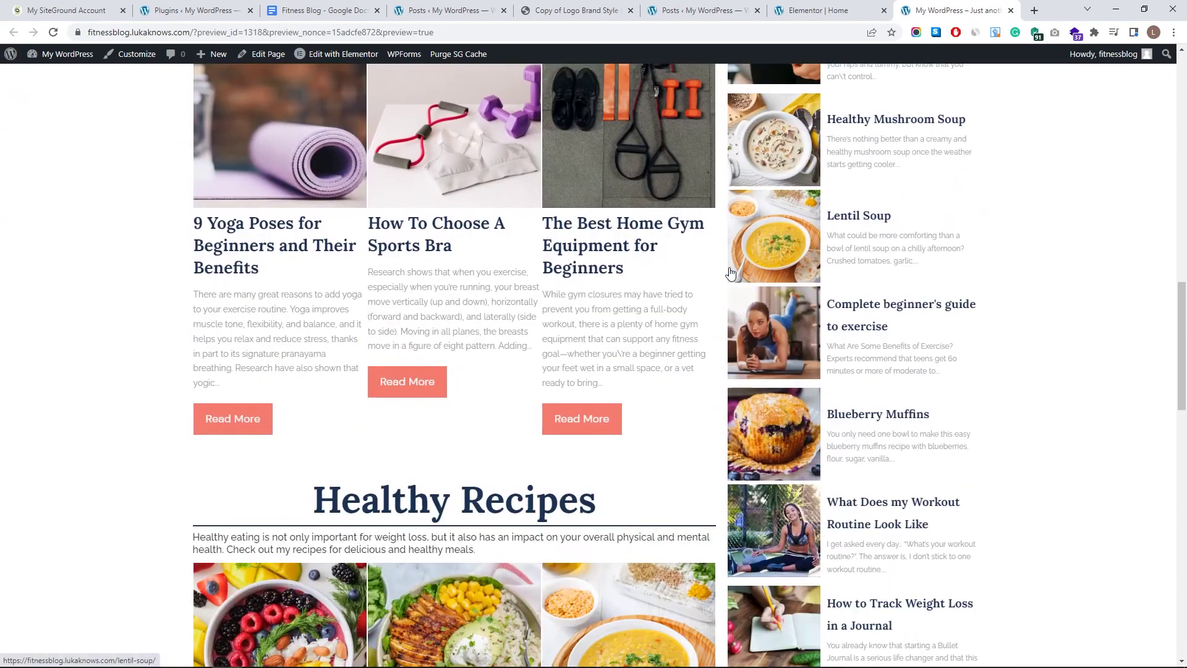
scroll(734, 361, down, 11)
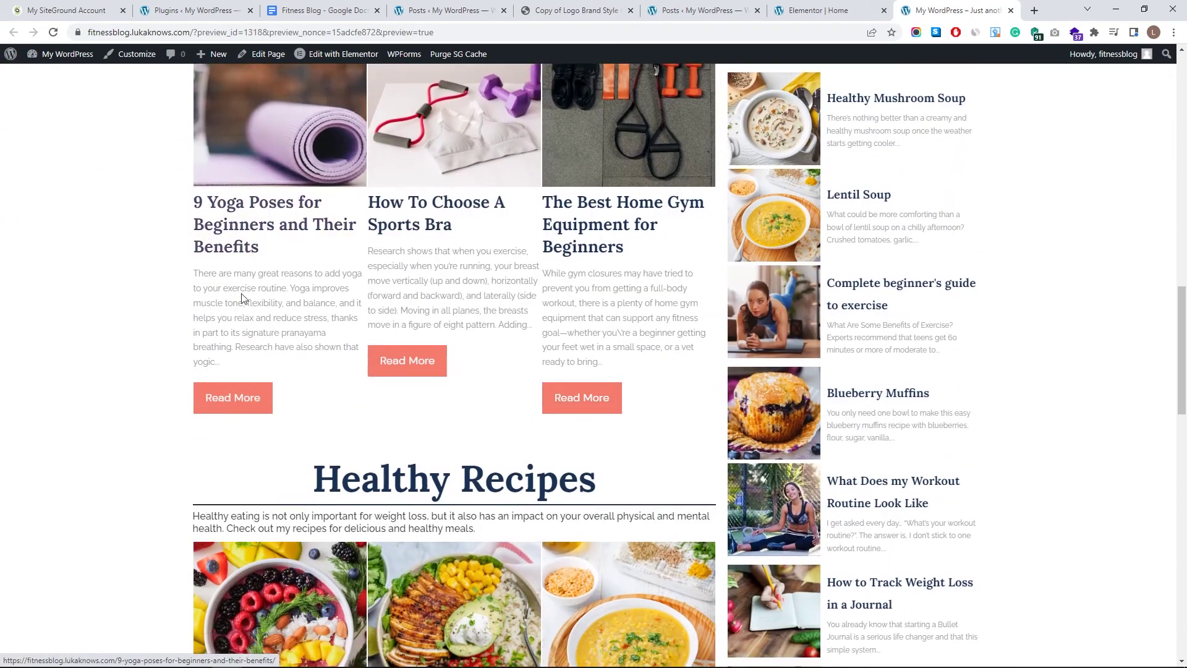
scroll(734, 362, down, 5)
scroll(565, 363, up, 15)
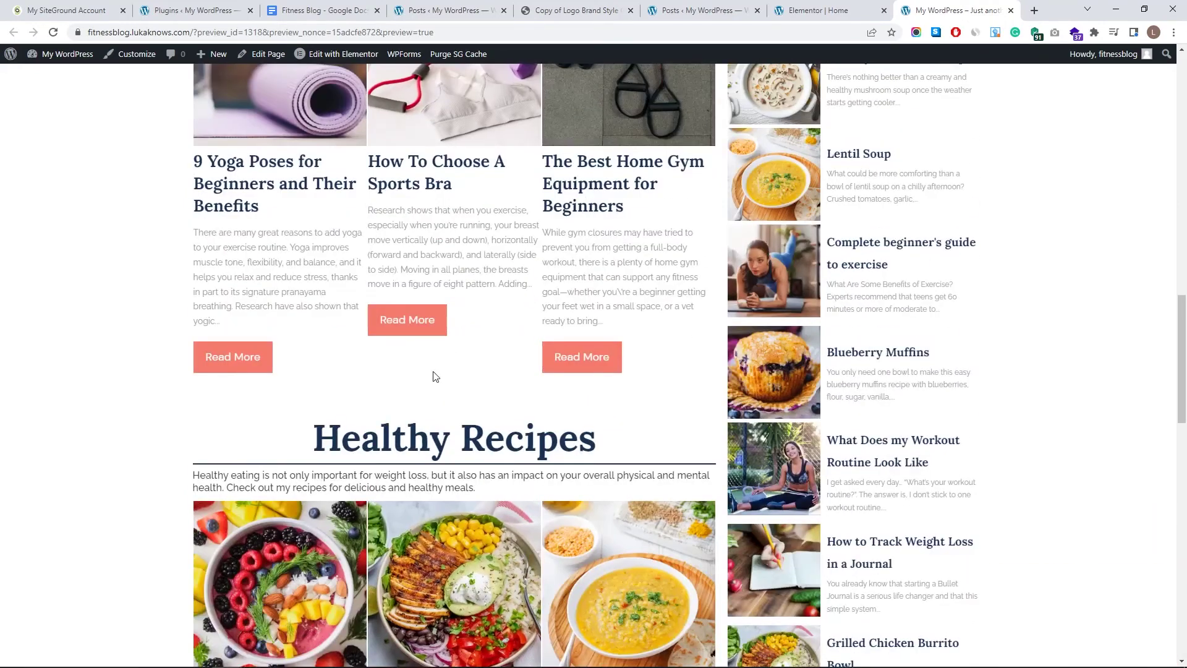
scroll(435, 377, down, 3)
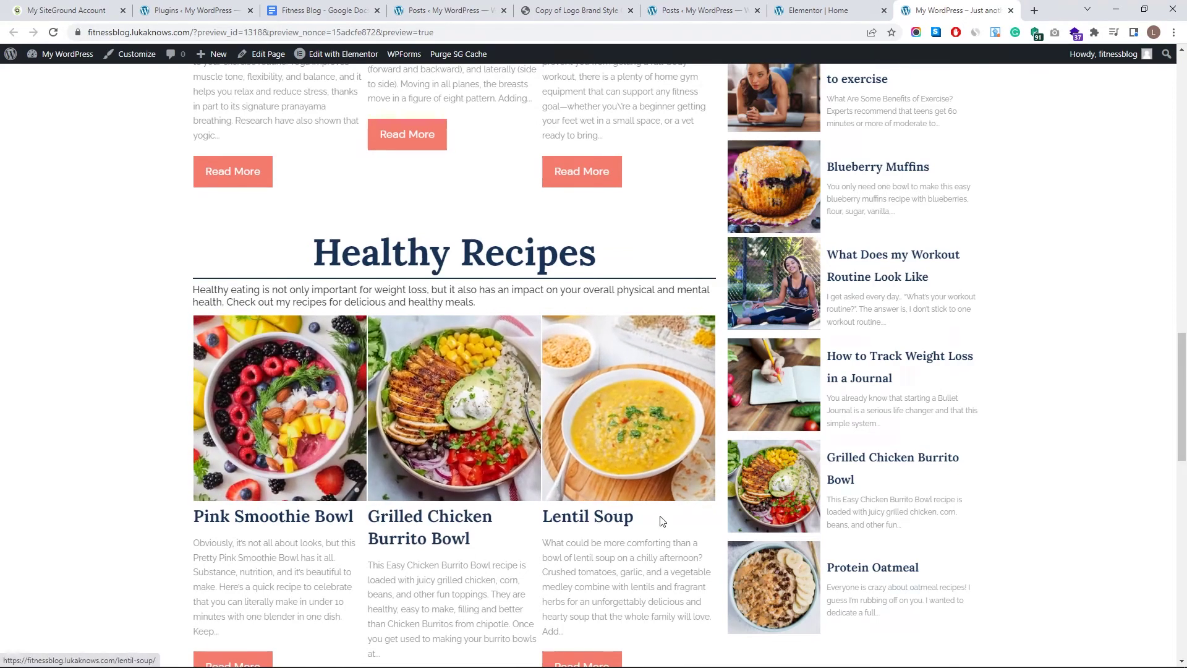
scroll(667, 384, up, 7)
scroll(683, 214, up, 14)
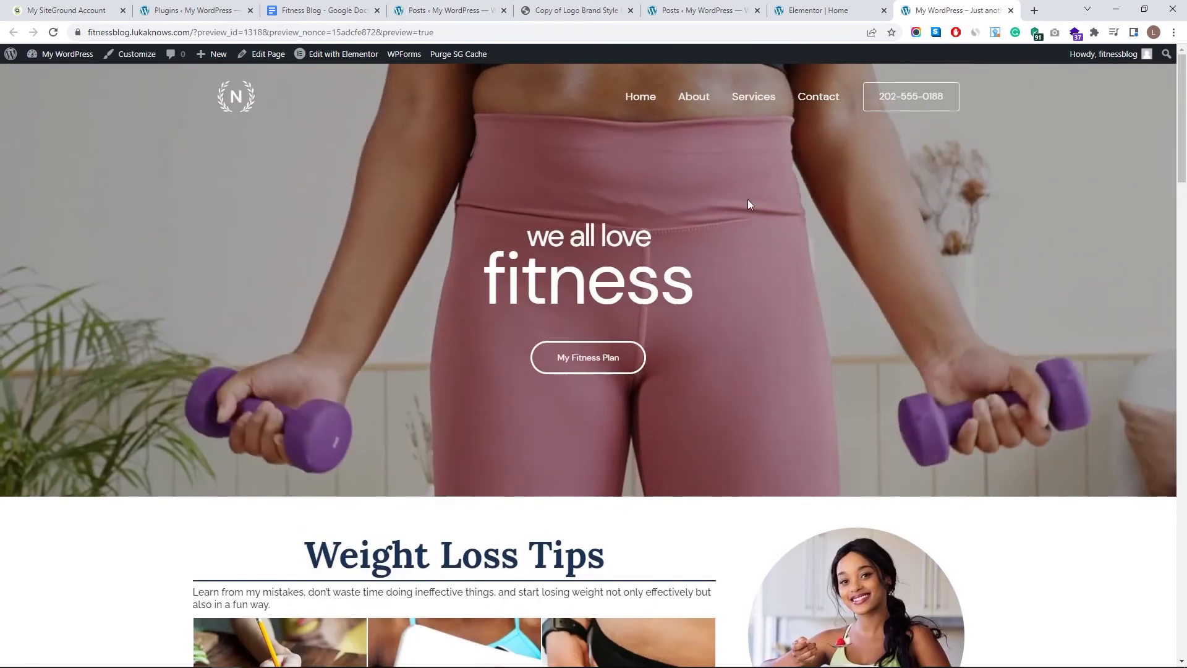
scroll(763, 379, down, 20)
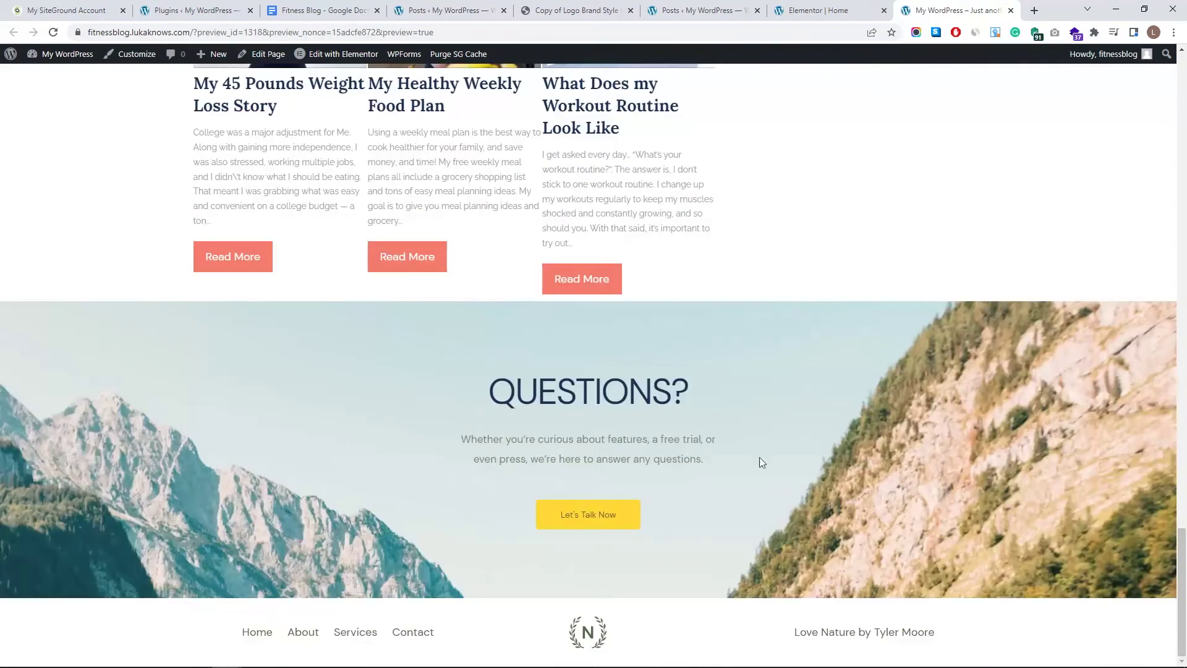
click(844, 5)
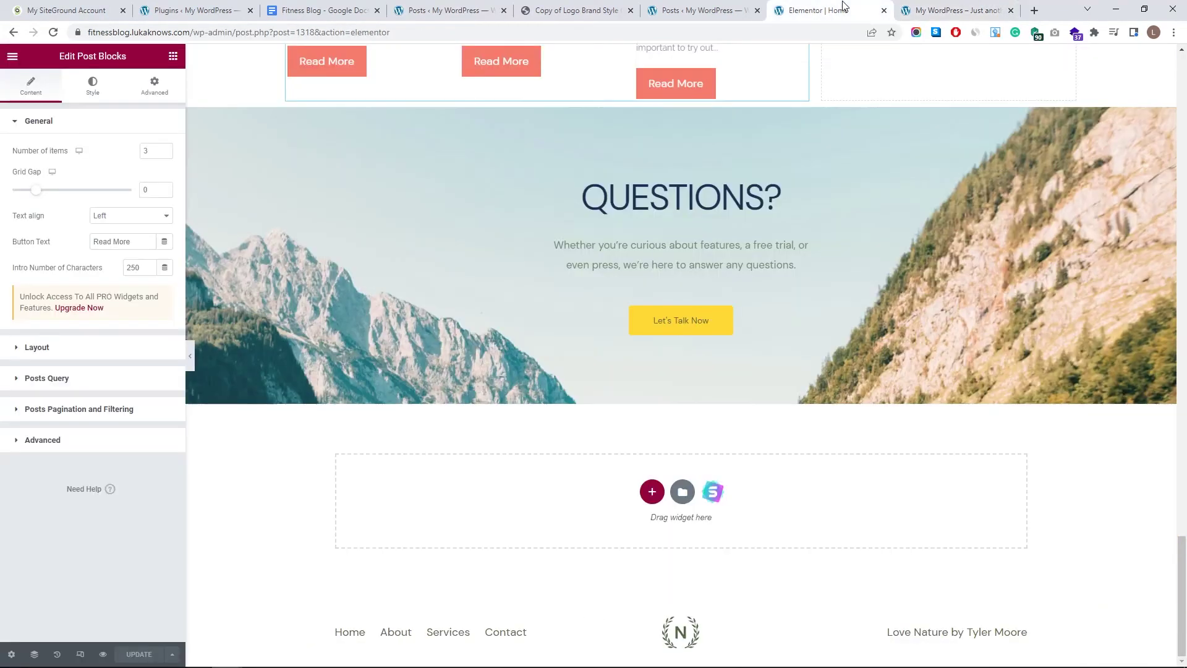
- Give the Weight Loss Journey post grid a bottom margin of 50
scroll(684, 269, up, 8)
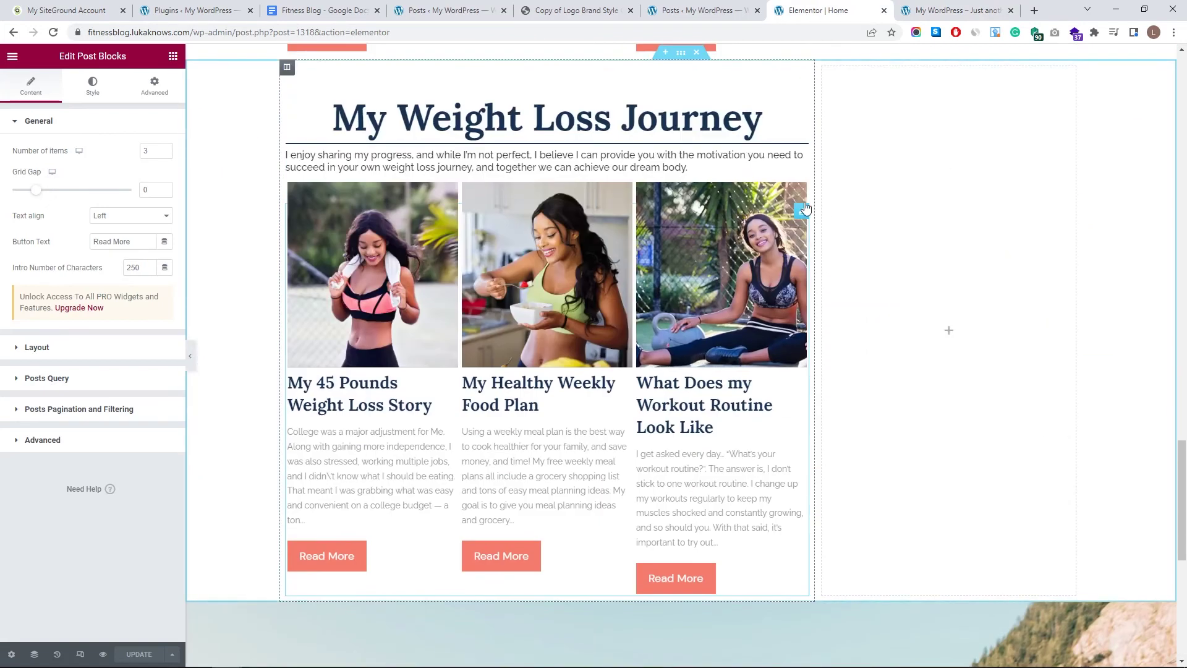
click(154, 87)
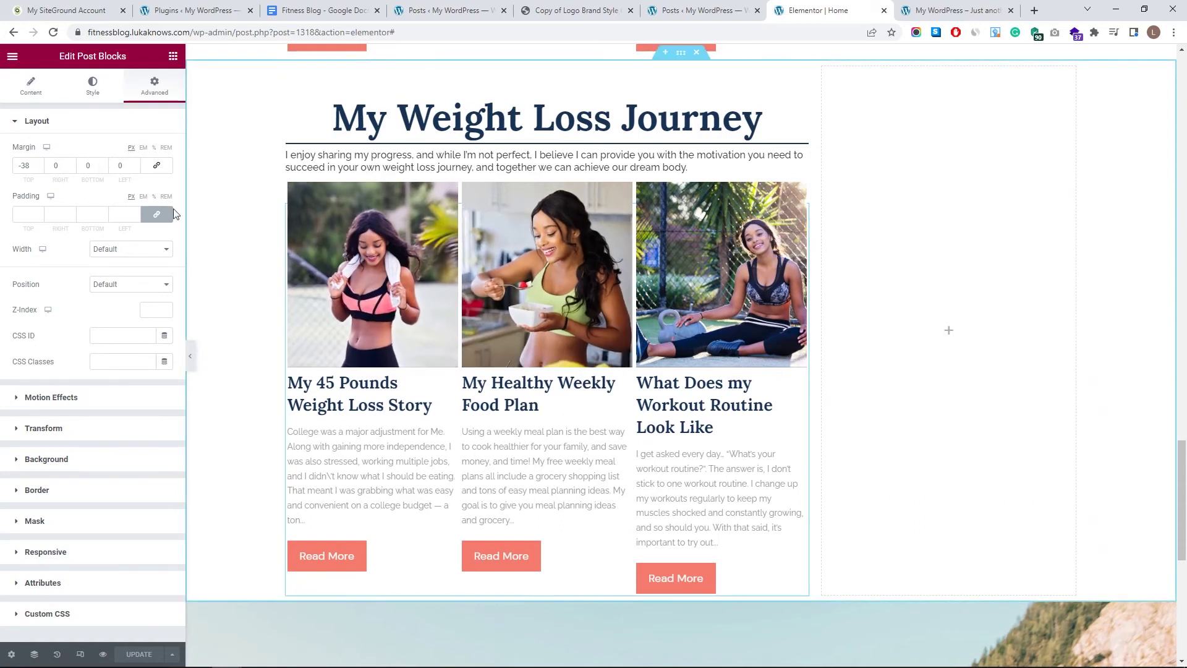
click(93, 165)
scroll(93, 165, up, 20)
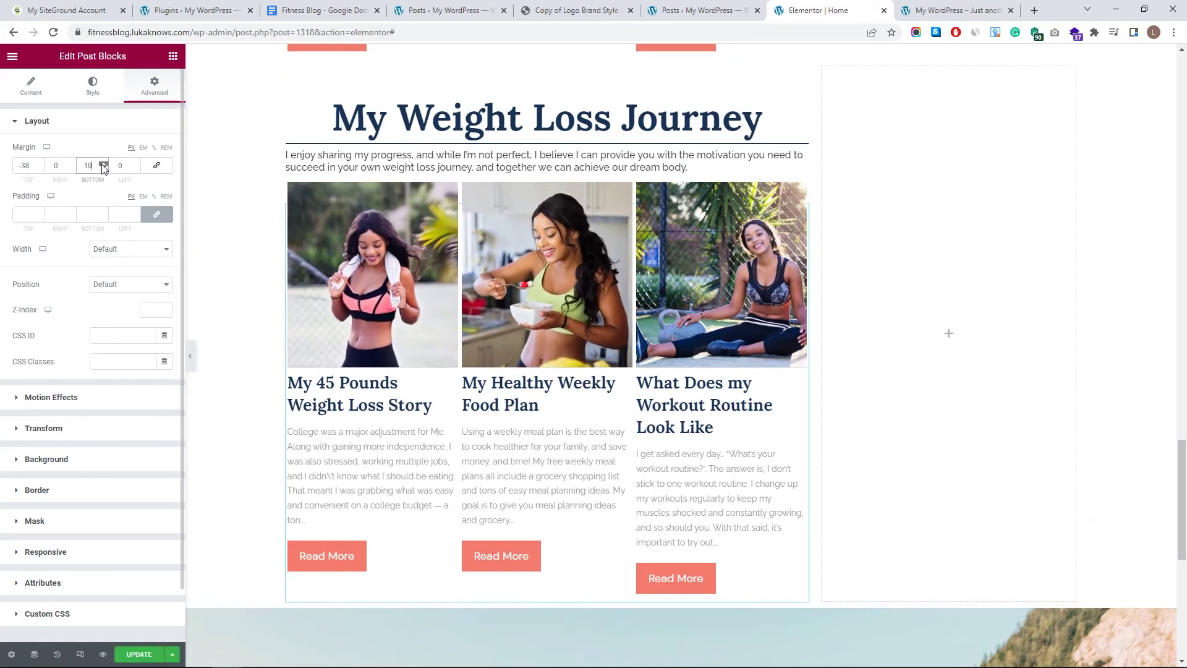
scroll(538, 418, down, 4)
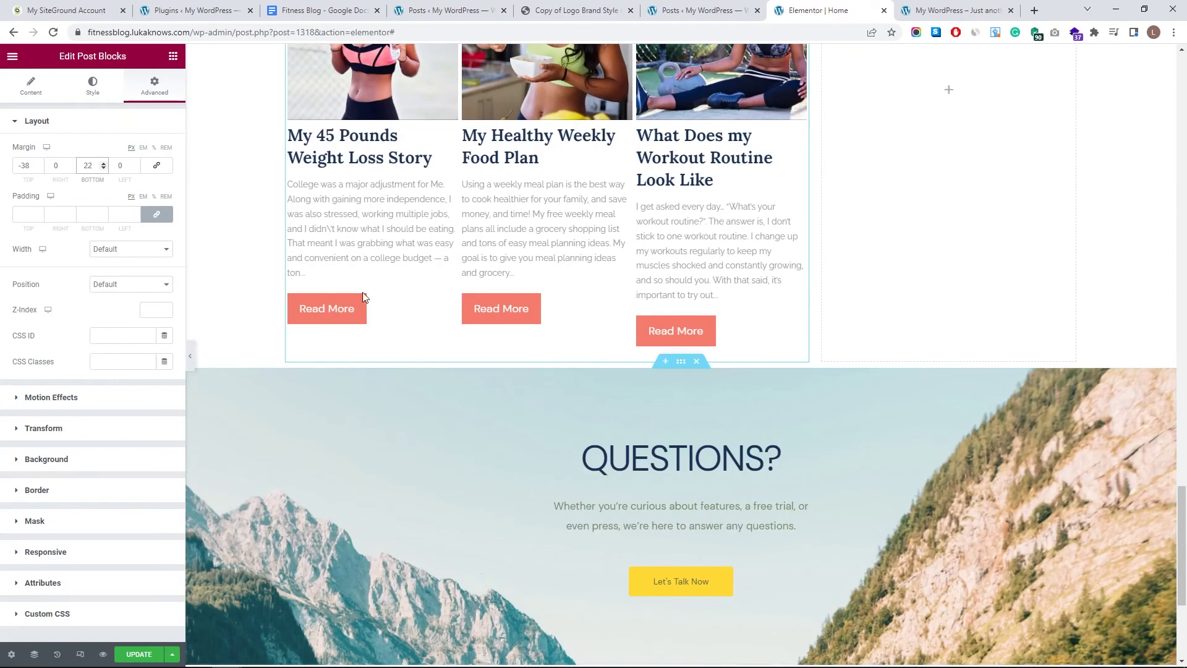
scroll(104, 169, up, 20)
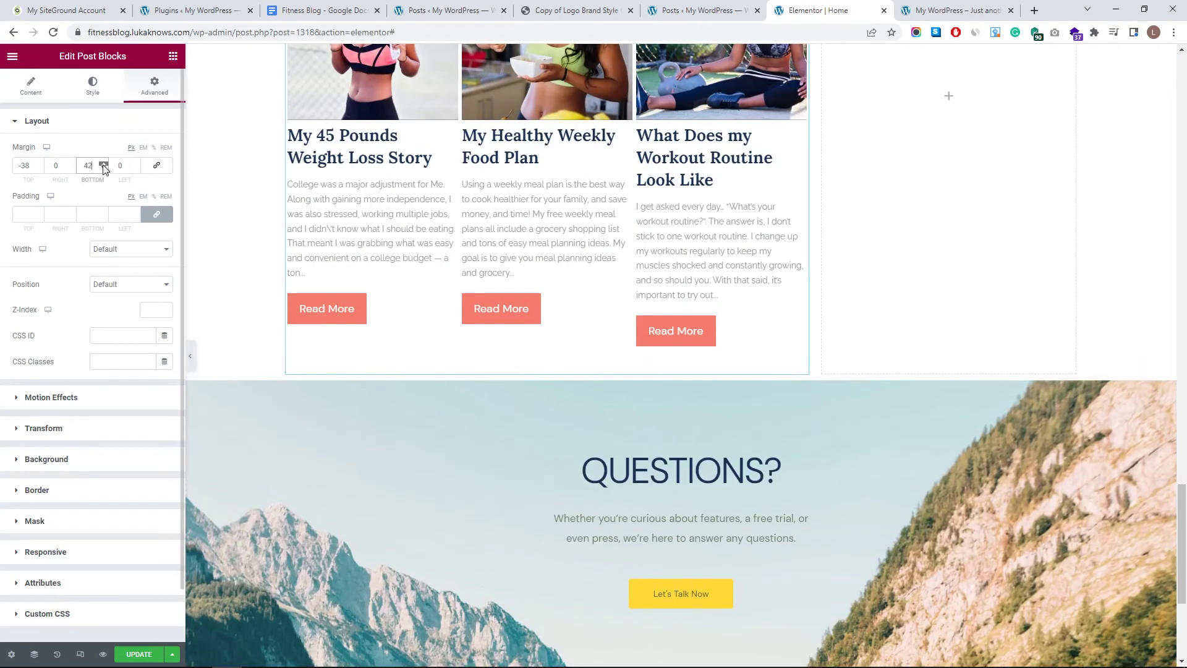
scroll(104, 168, up, 1)
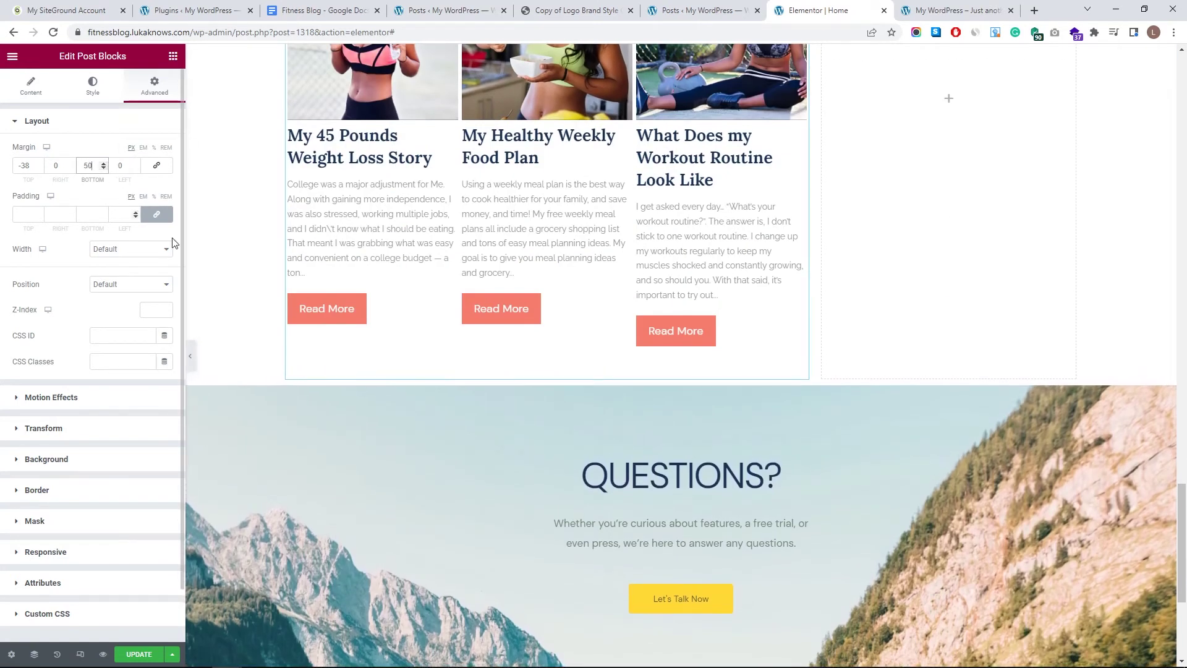
- Set the Questions section's top margin to 35 px
click(681, 379)
click(154, 87)
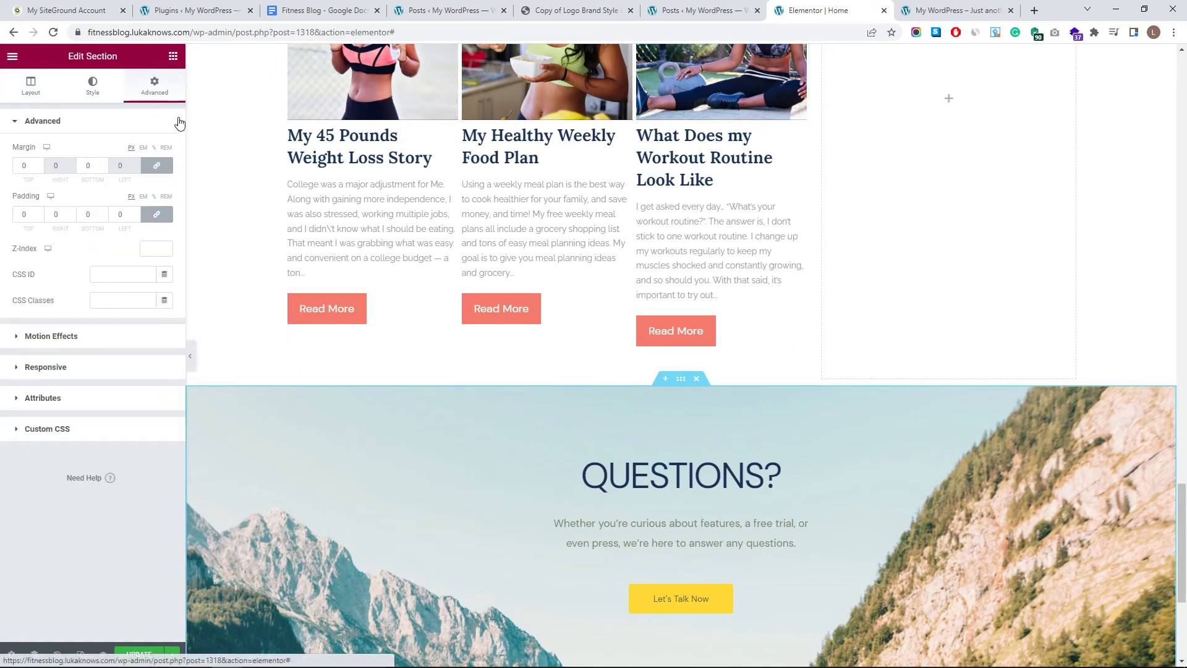
scroll(39, 169, up, 10)
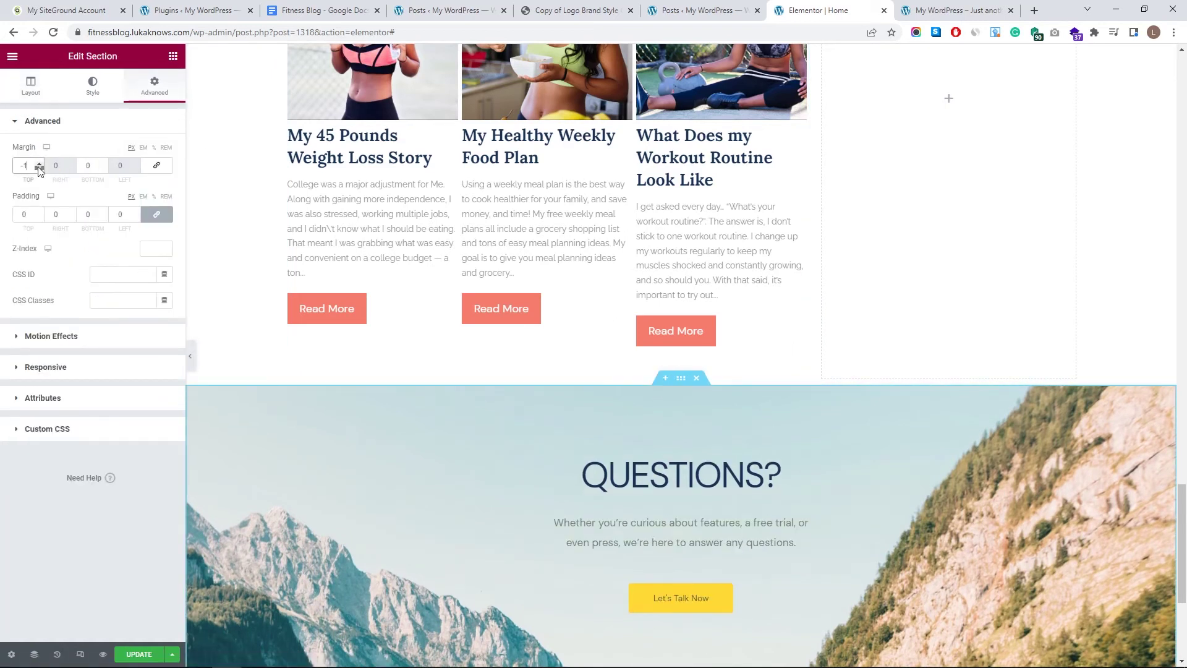
scroll(39, 165, up, 20)
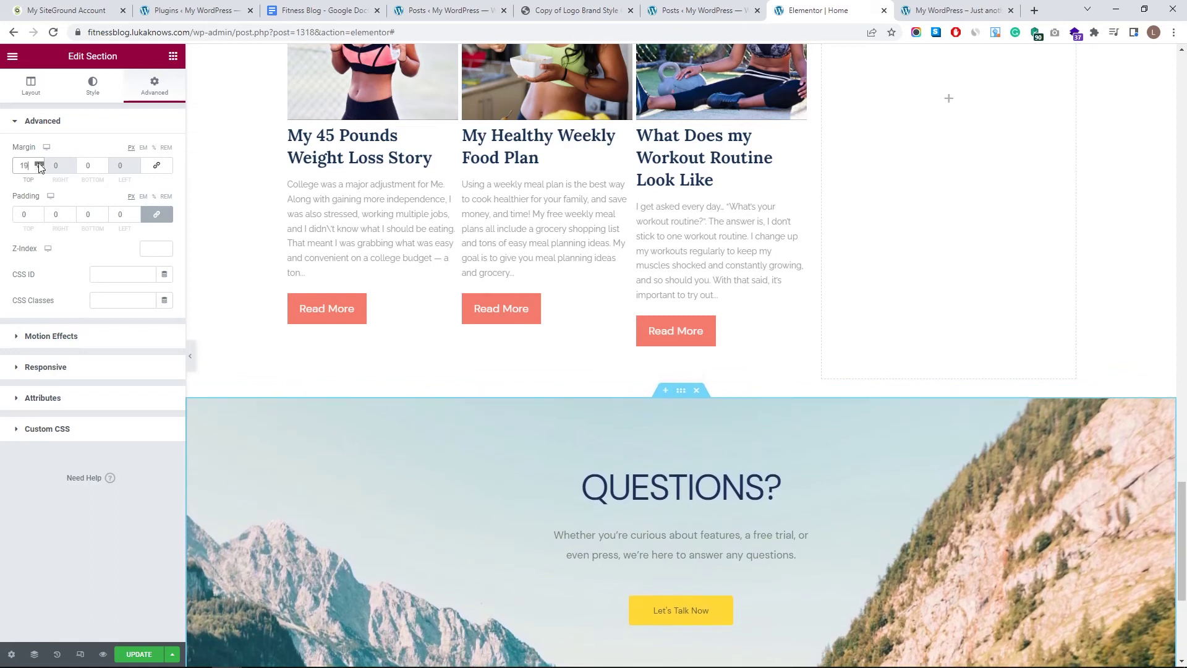
scroll(666, 355, down, 4)
scroll(666, 360, up, 1)
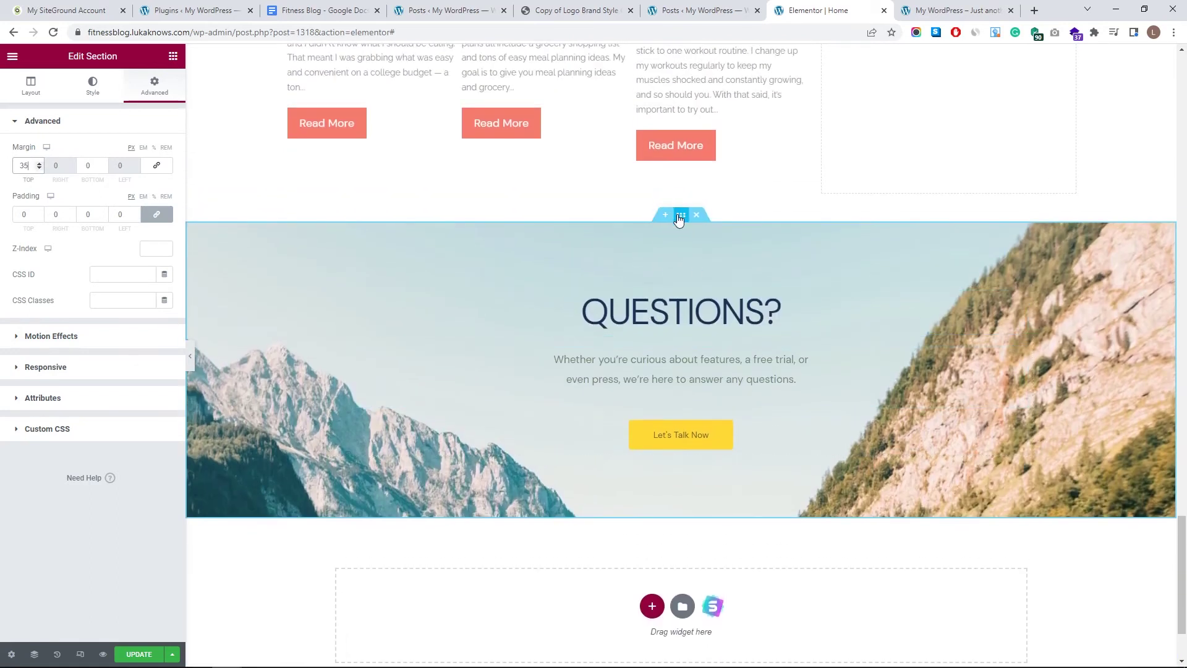
click(90, 93)
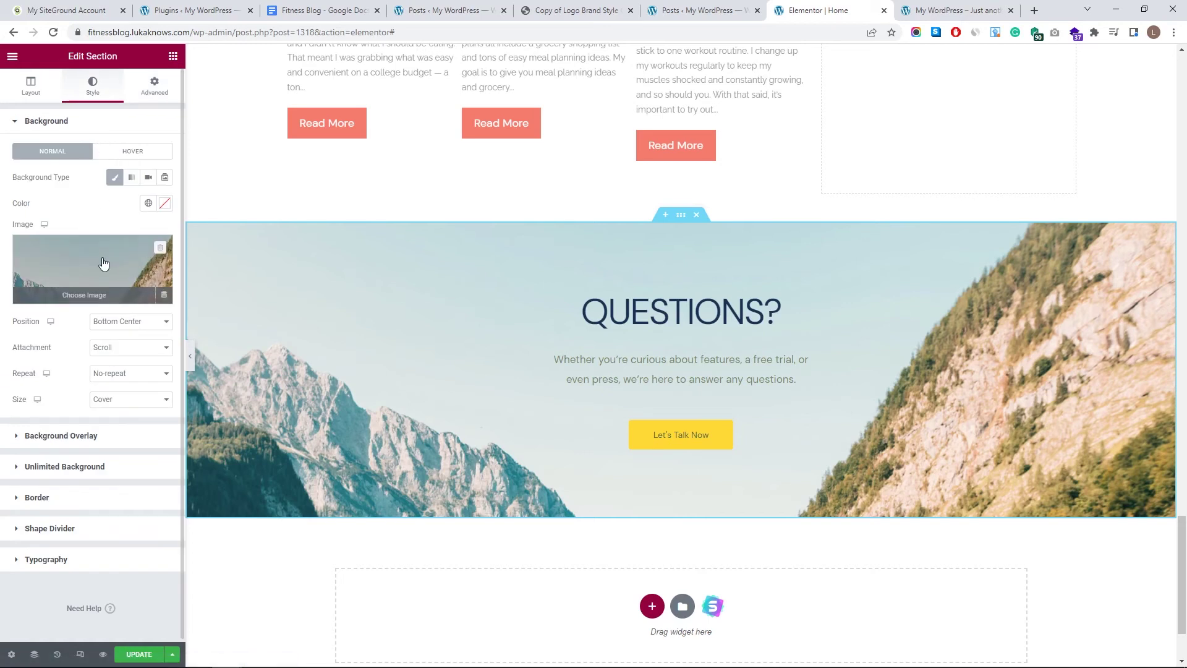
- Upload the photo of a woman holding a phone and insert it as the Questions background image
click(103, 264)
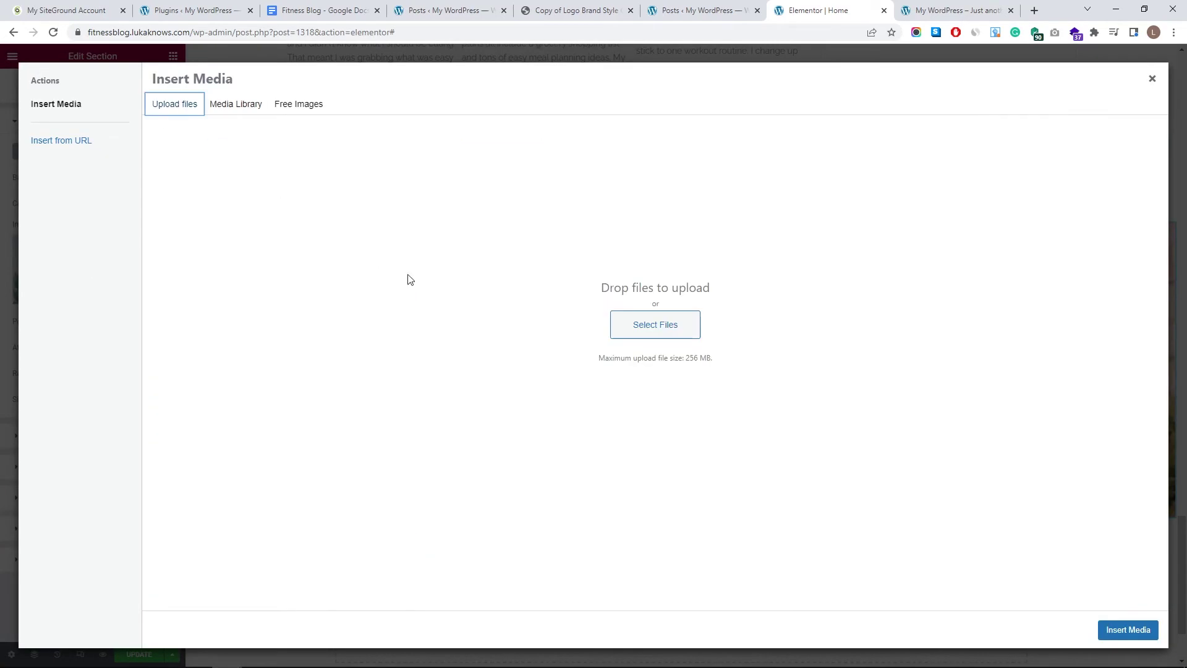
click(634, 331)
click(648, 186)
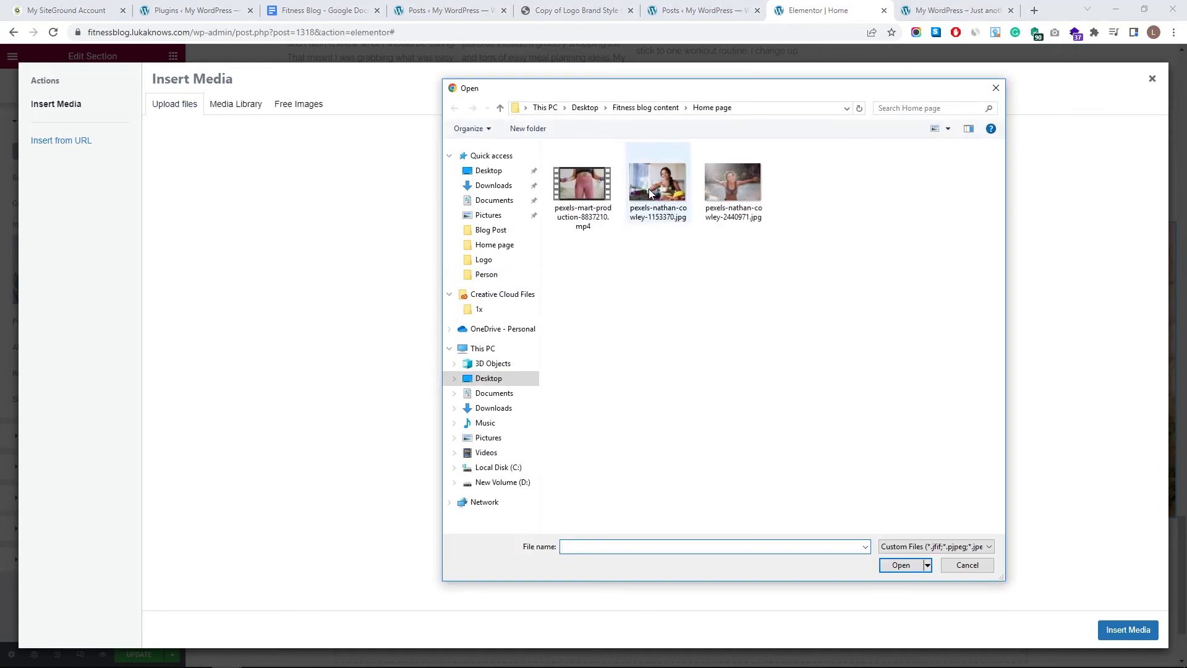
click(900, 565)
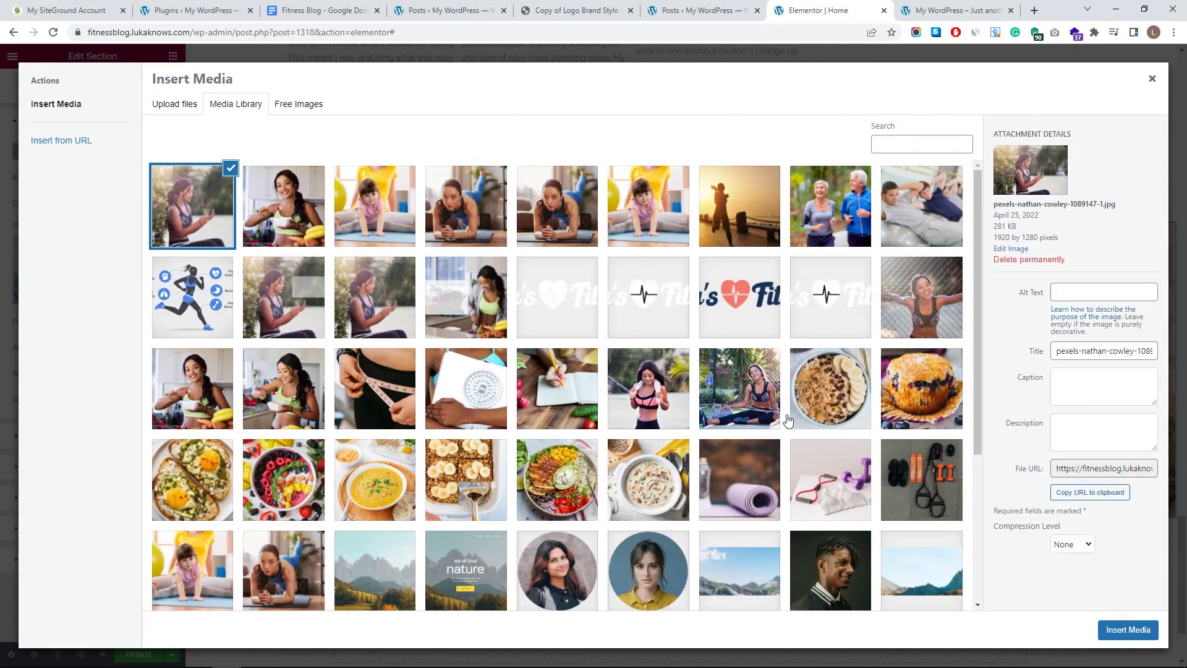
click(1115, 631)
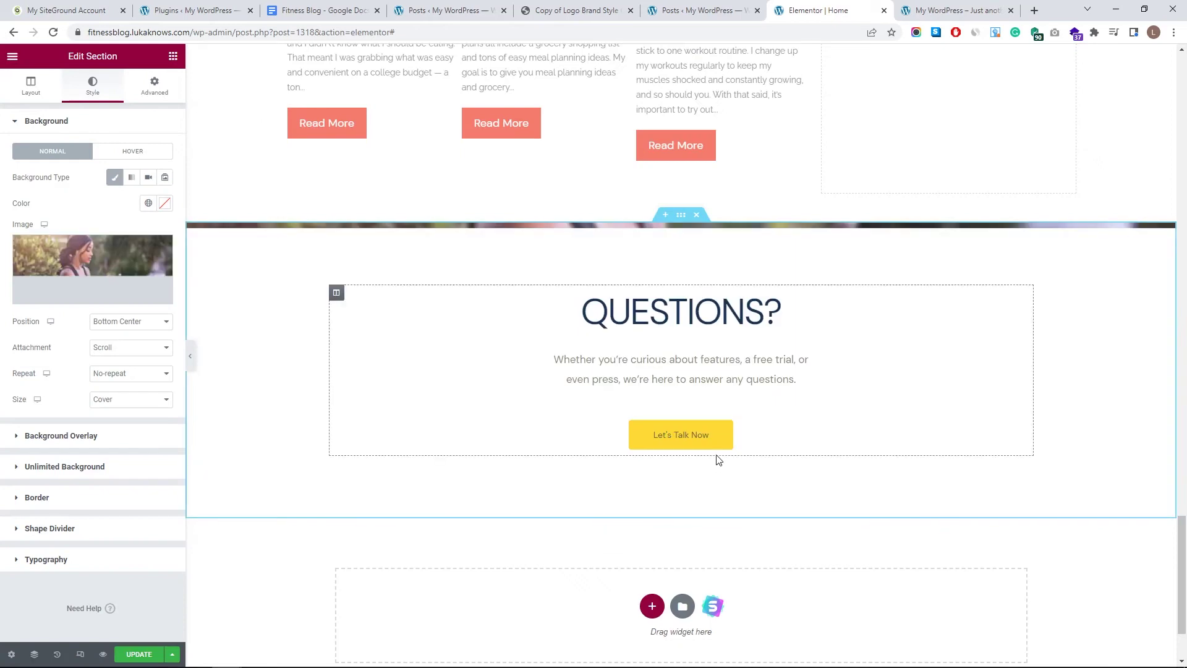
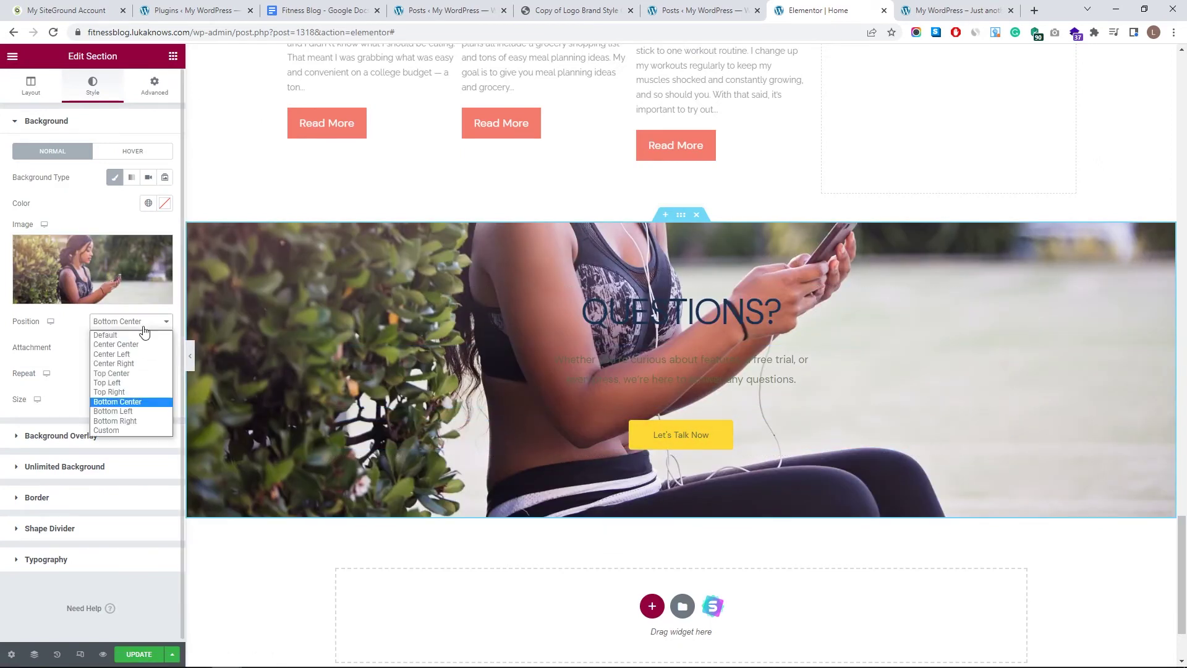
- Give the Questions background a custom position with Y at -281 px, then preview the reframed banner
click(148, 427)
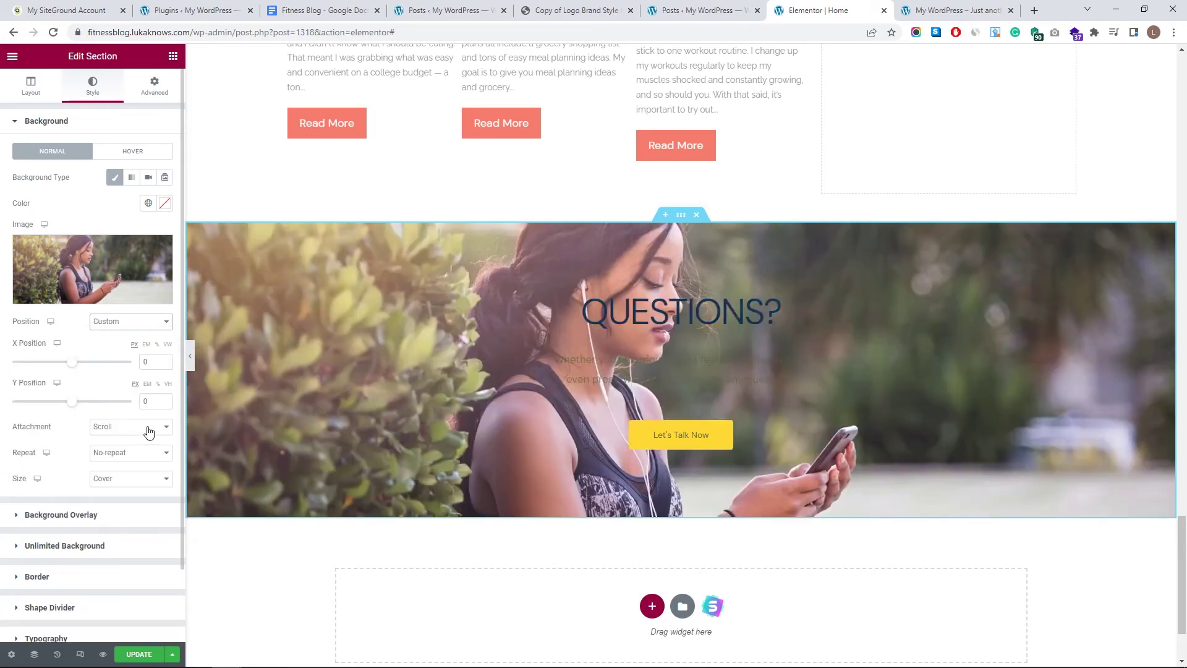
drag(72, 403, 53, 402)
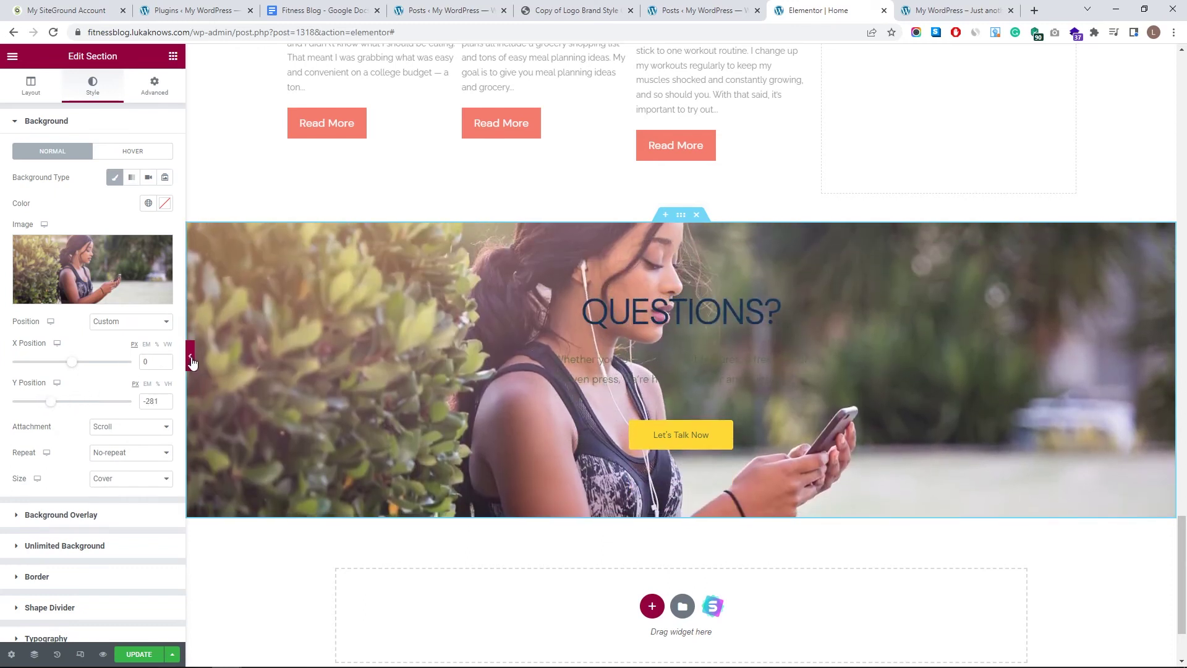
click(191, 357)
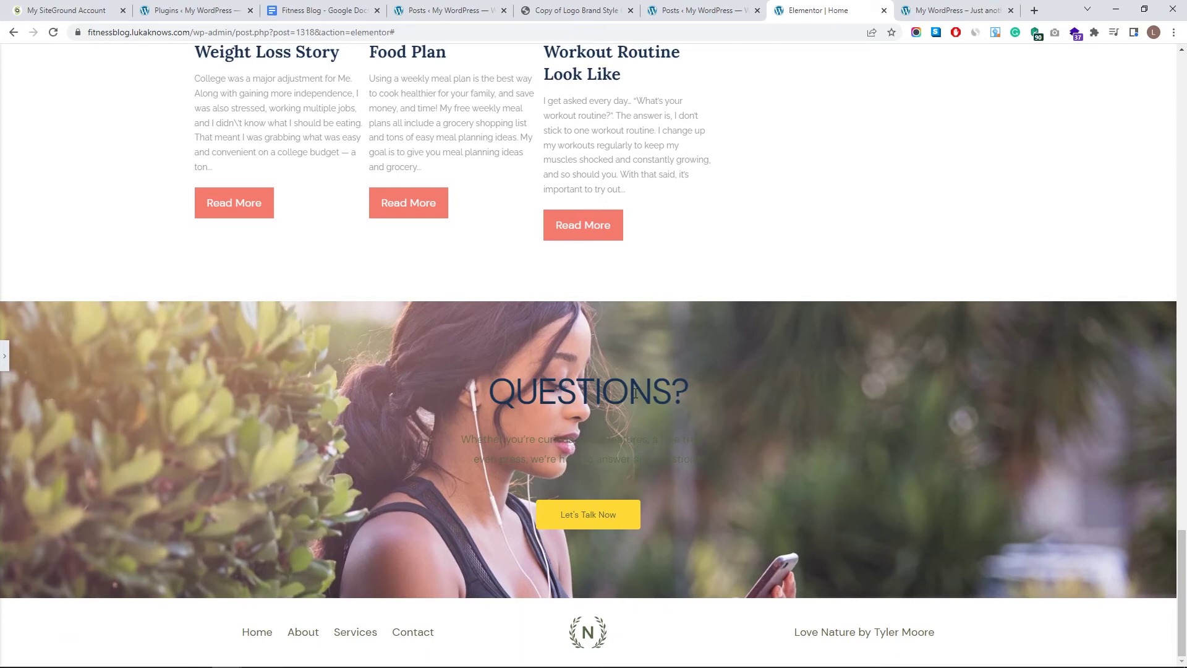
click(5, 353)
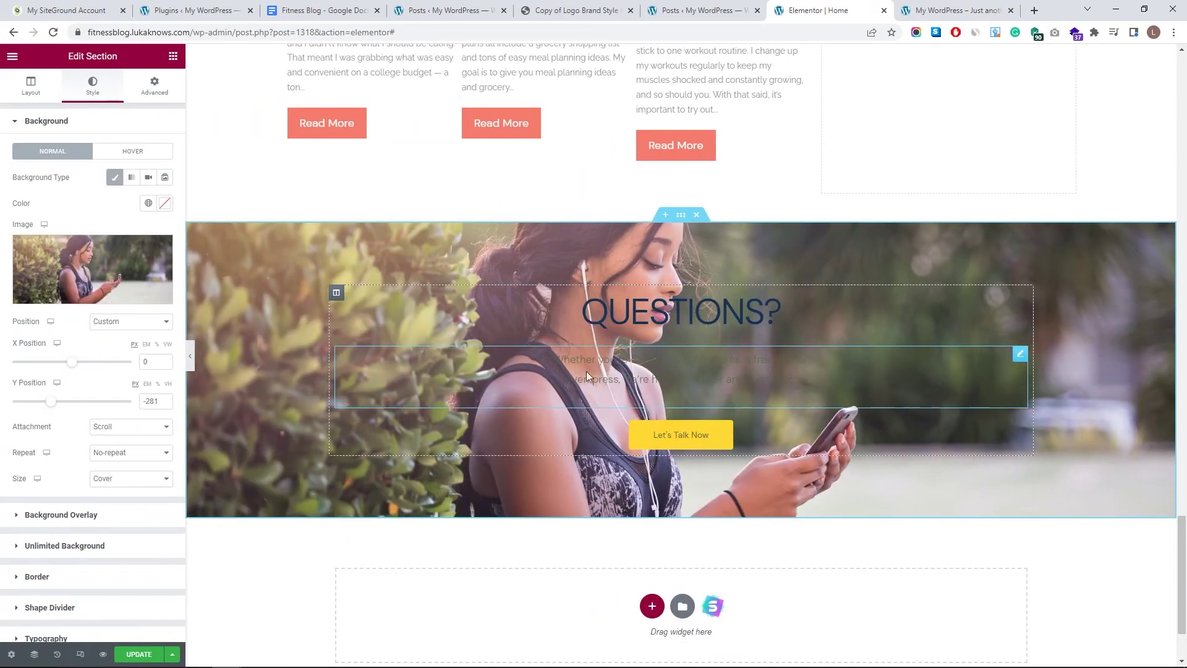
- Add an inner section to the Questions banner and make the section content full width
click(173, 56)
drag(70, 214, 711, 297)
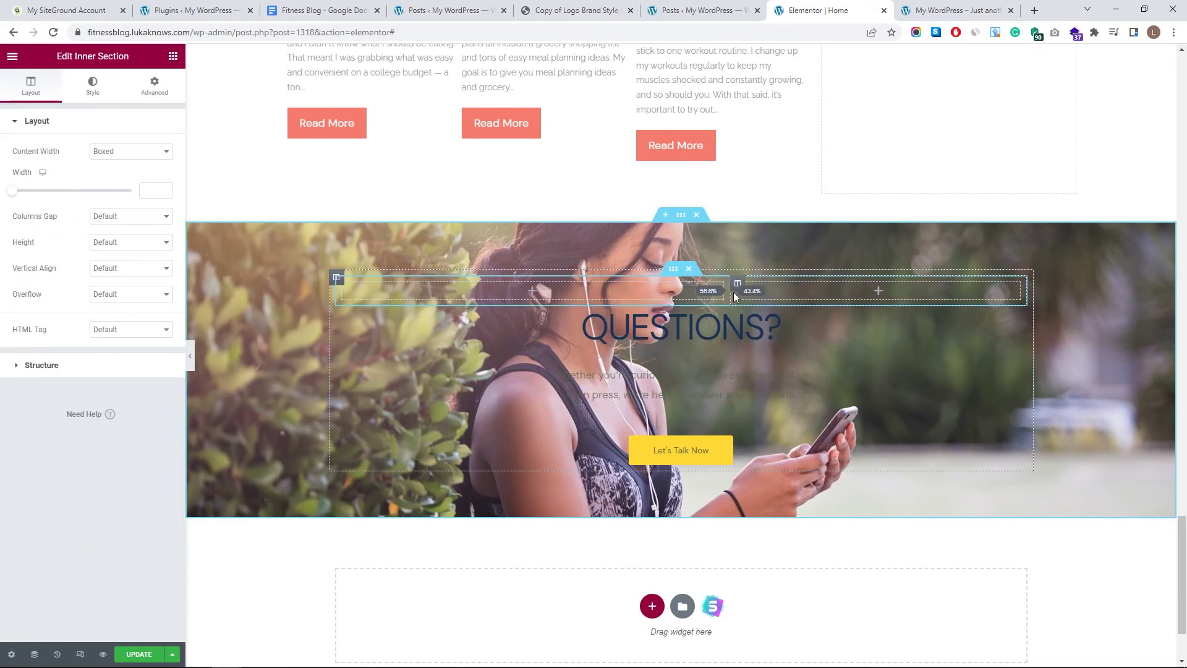
click(683, 215)
click(31, 86)
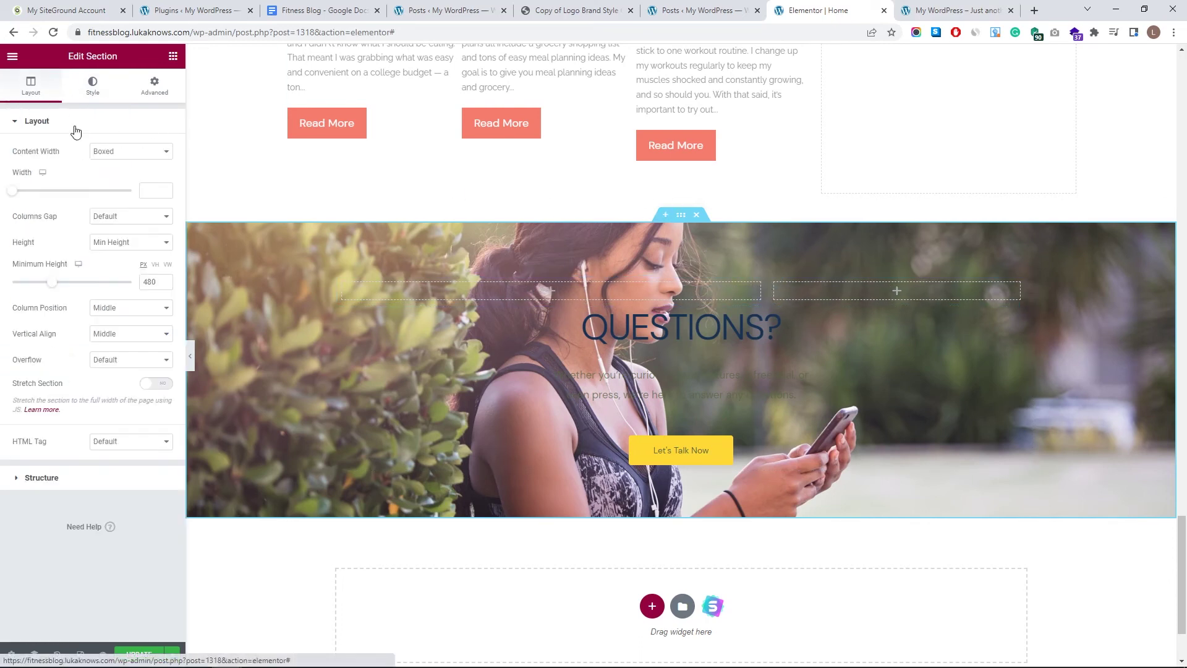
click(142, 174)
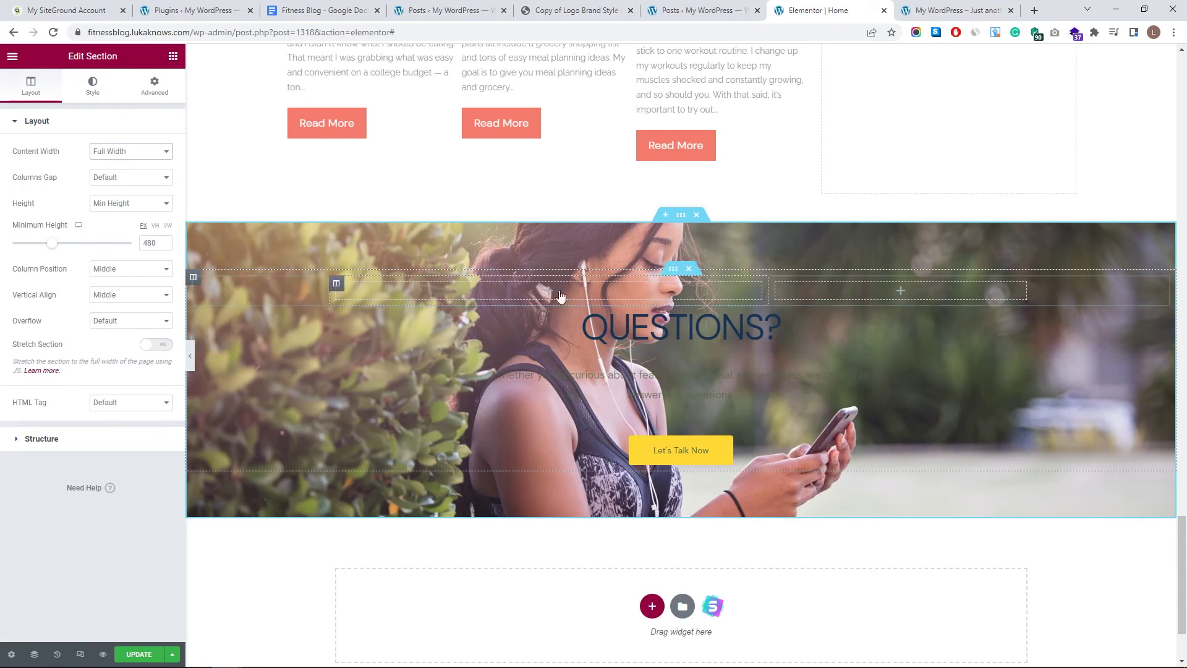
click(675, 270)
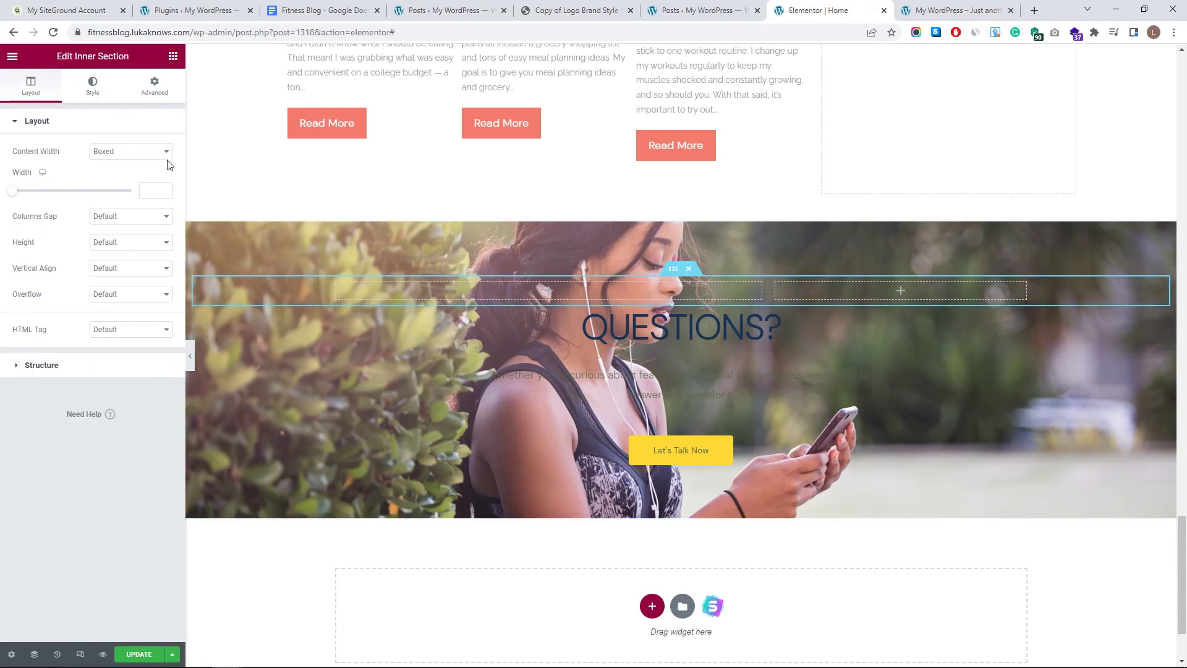
click(9, 196)
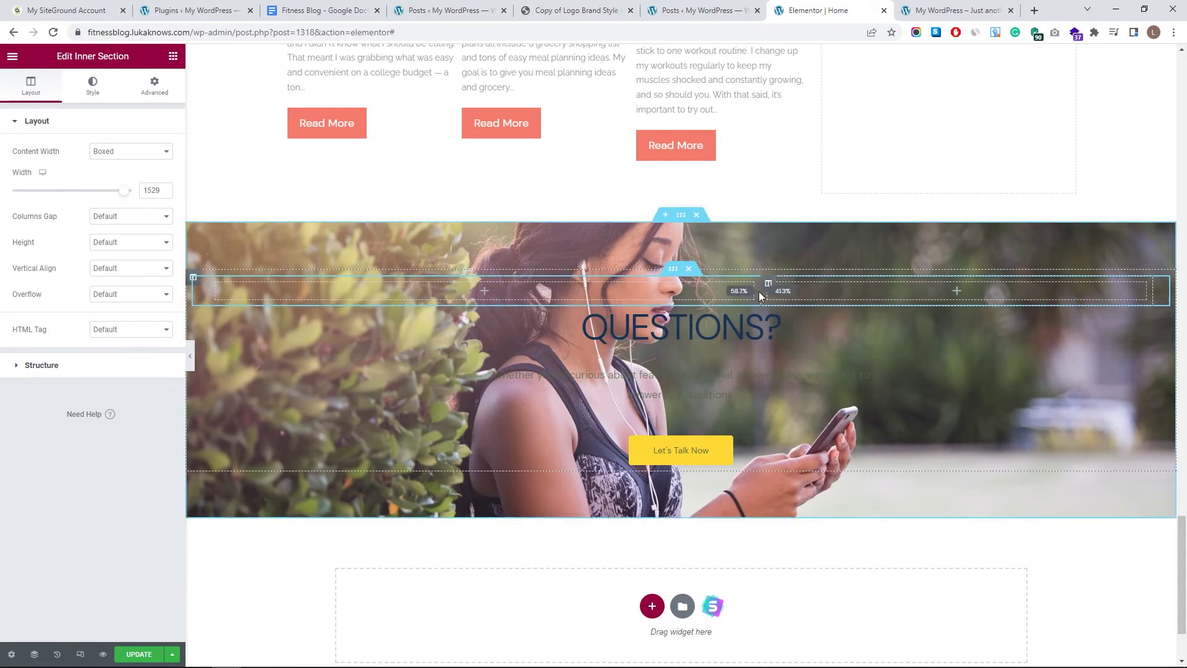
- Move the QUESTIONS? heading, Let's Talk Now button and paragraph text into the right column
click(962, 348)
drag(1163, 315, 894, 320)
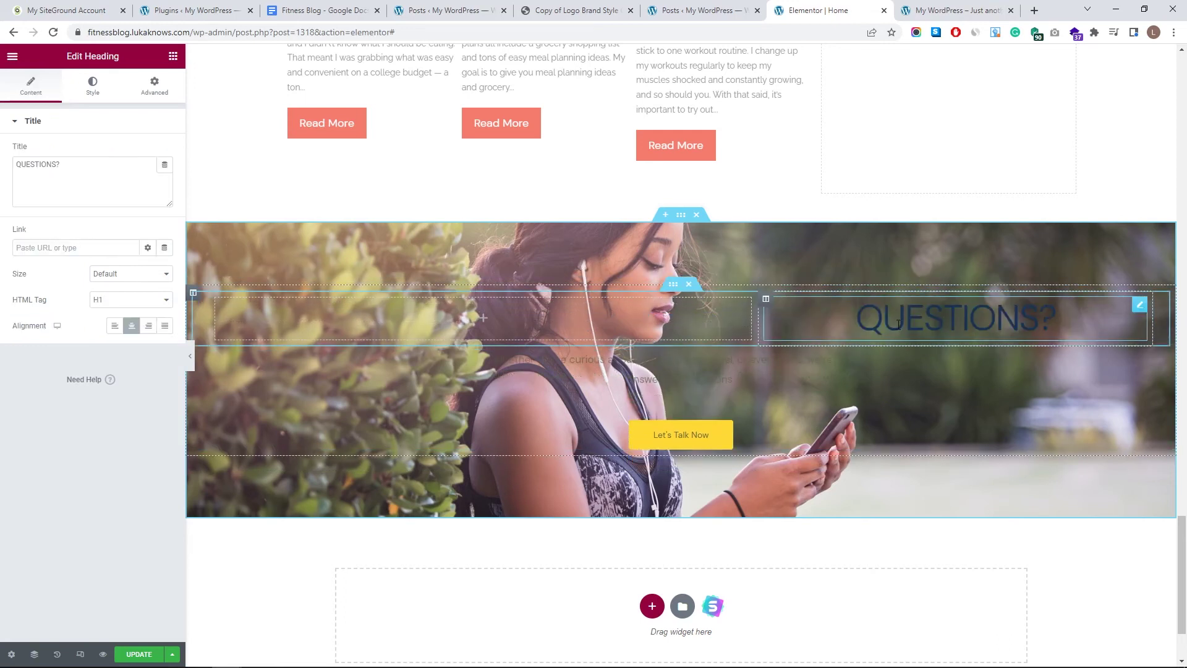
drag(1163, 428, 971, 346)
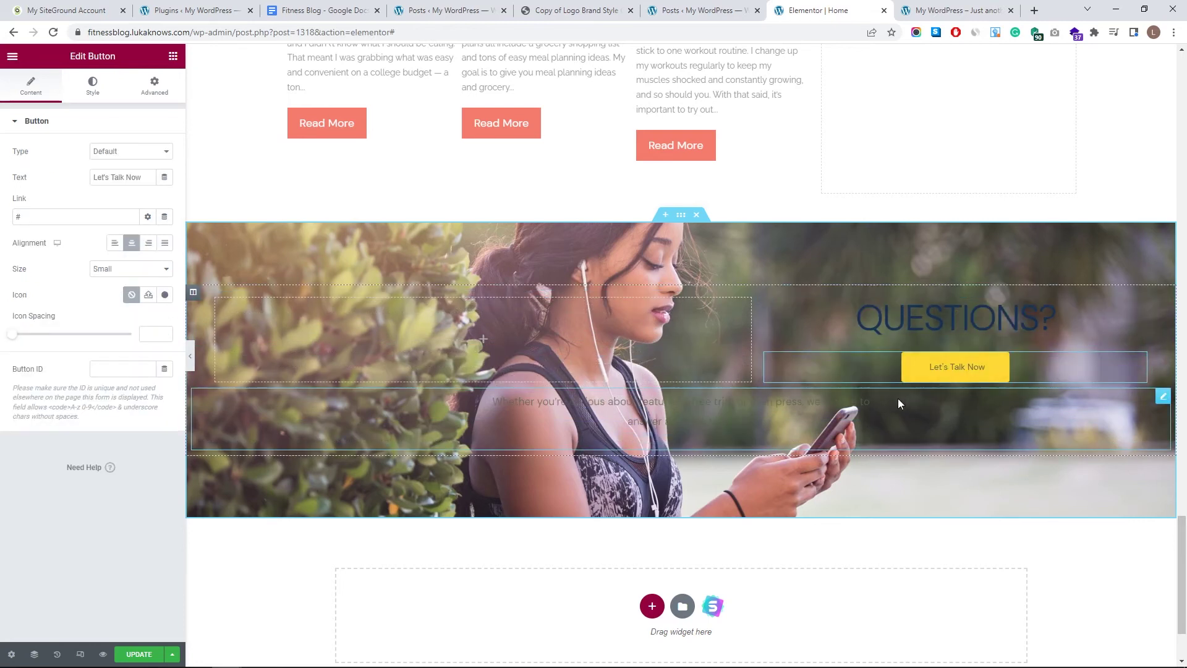
click(839, 402)
drag(1152, 402, 965, 297)
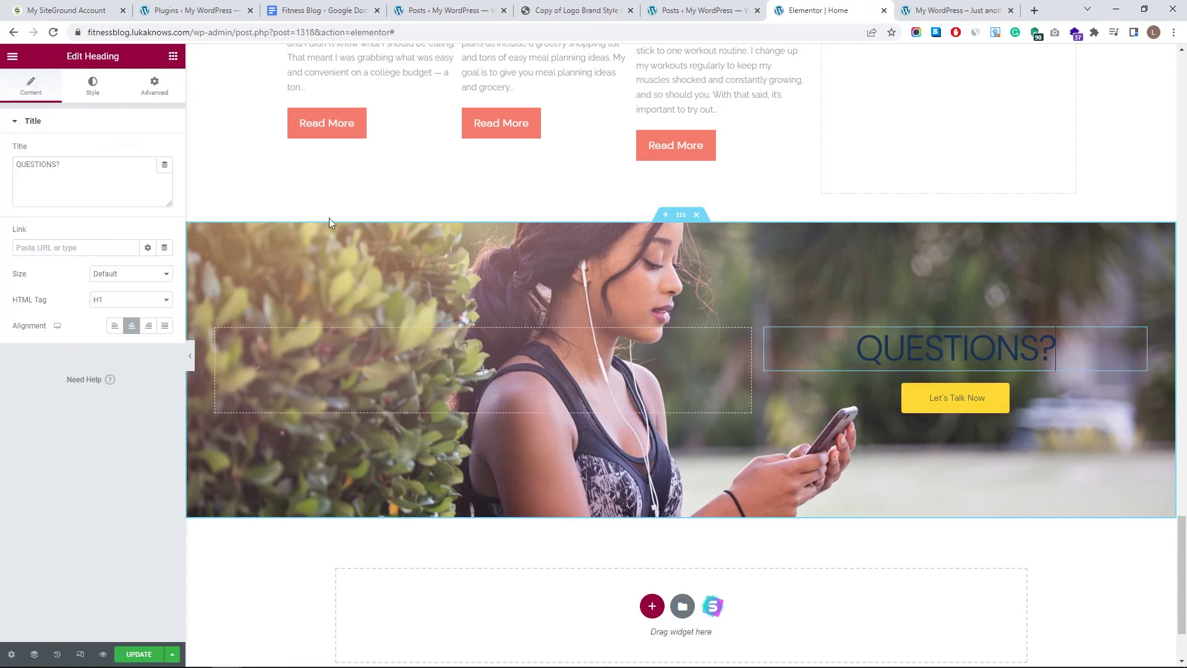
- Apply the global serif font to the QUESTIONS? heading at size 78 and preview it
click(93, 94)
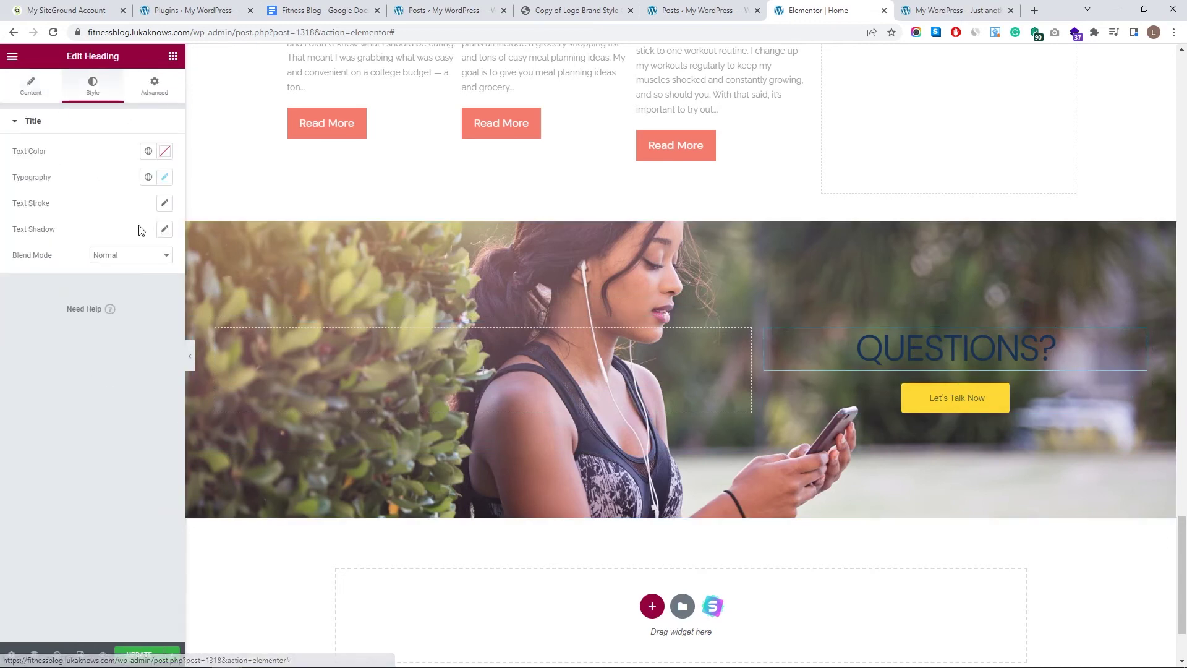
click(149, 177)
click(110, 279)
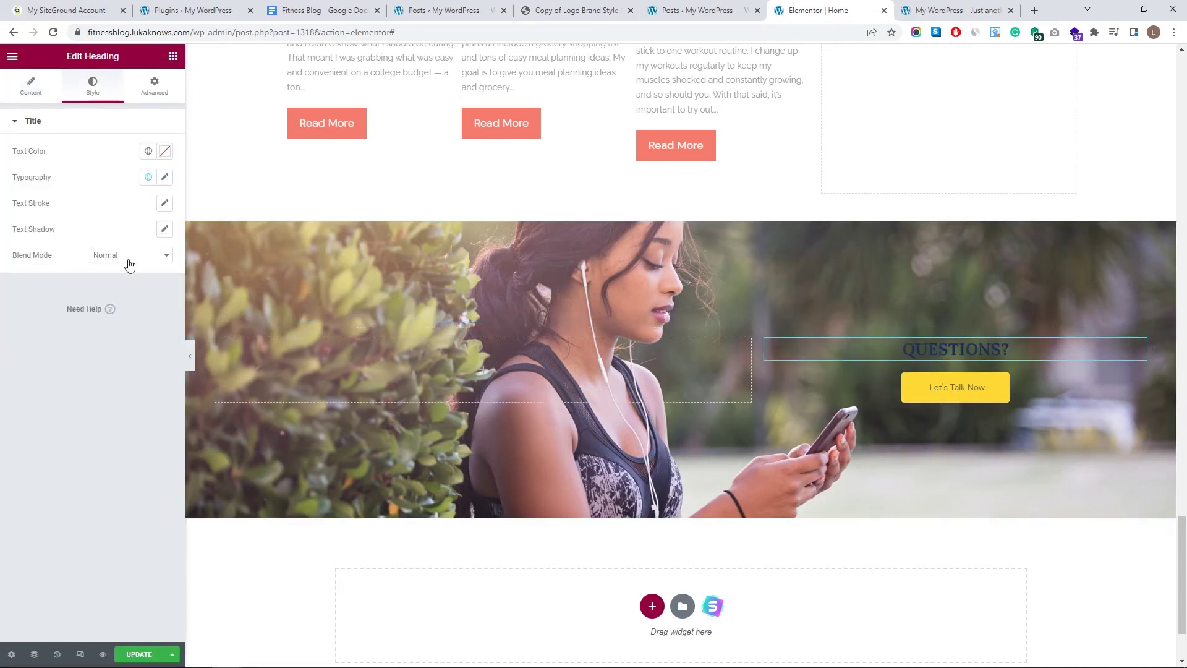
click(165, 178)
drag(41, 277, 64, 276)
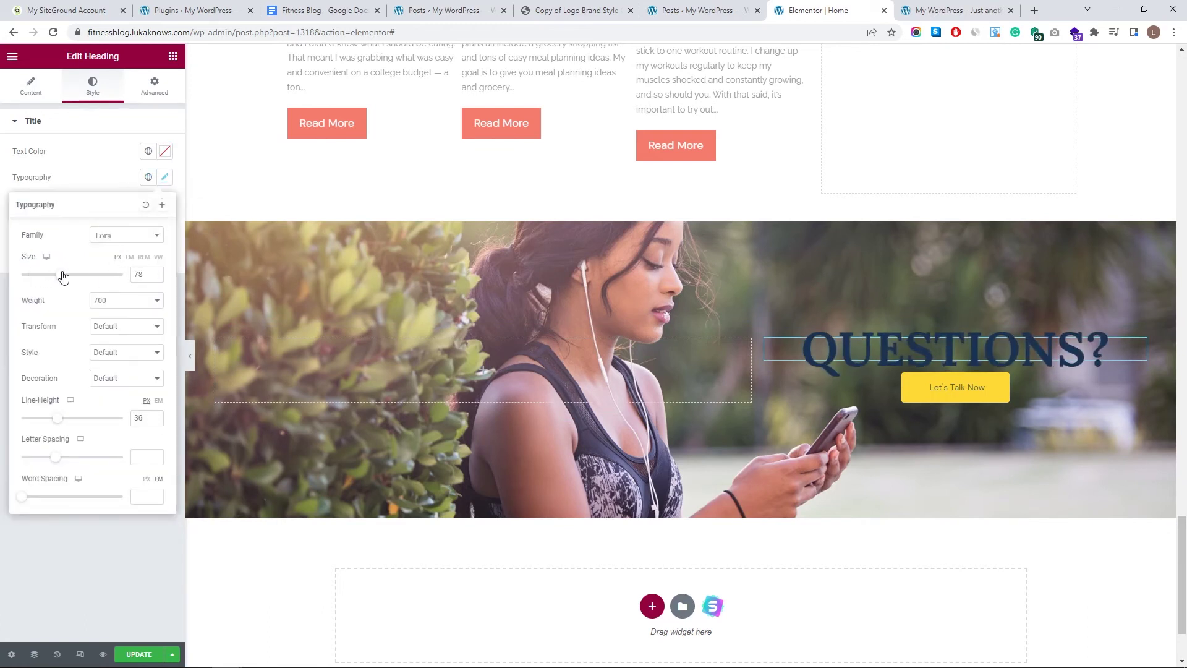
click(191, 355)
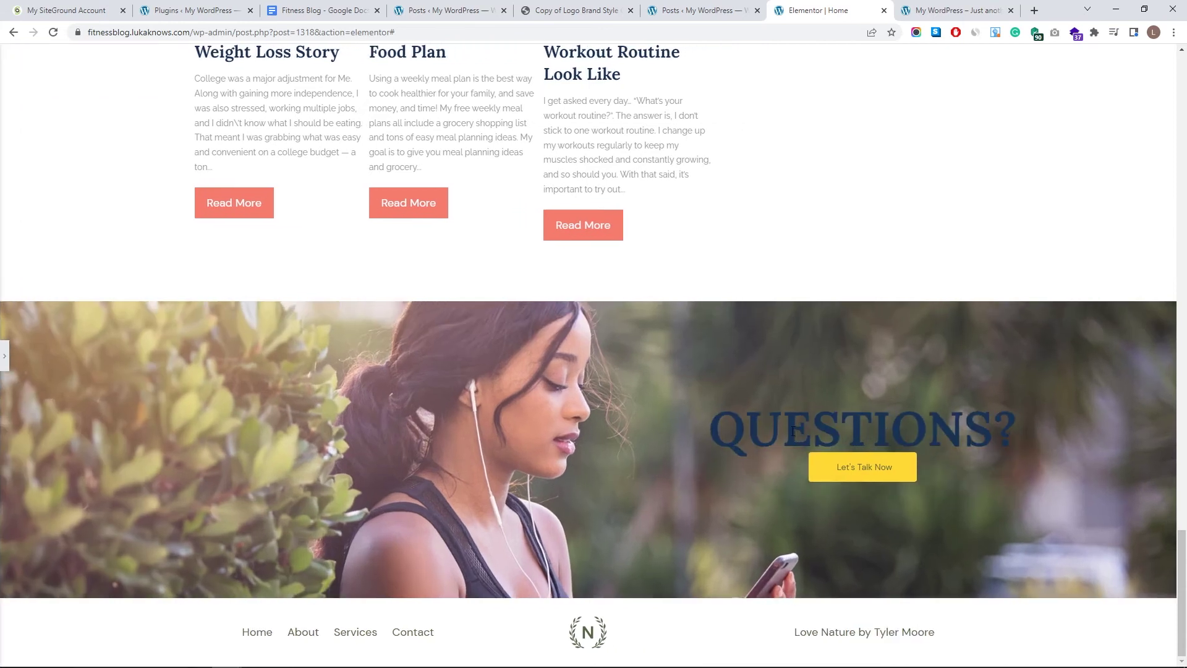
click(5, 356)
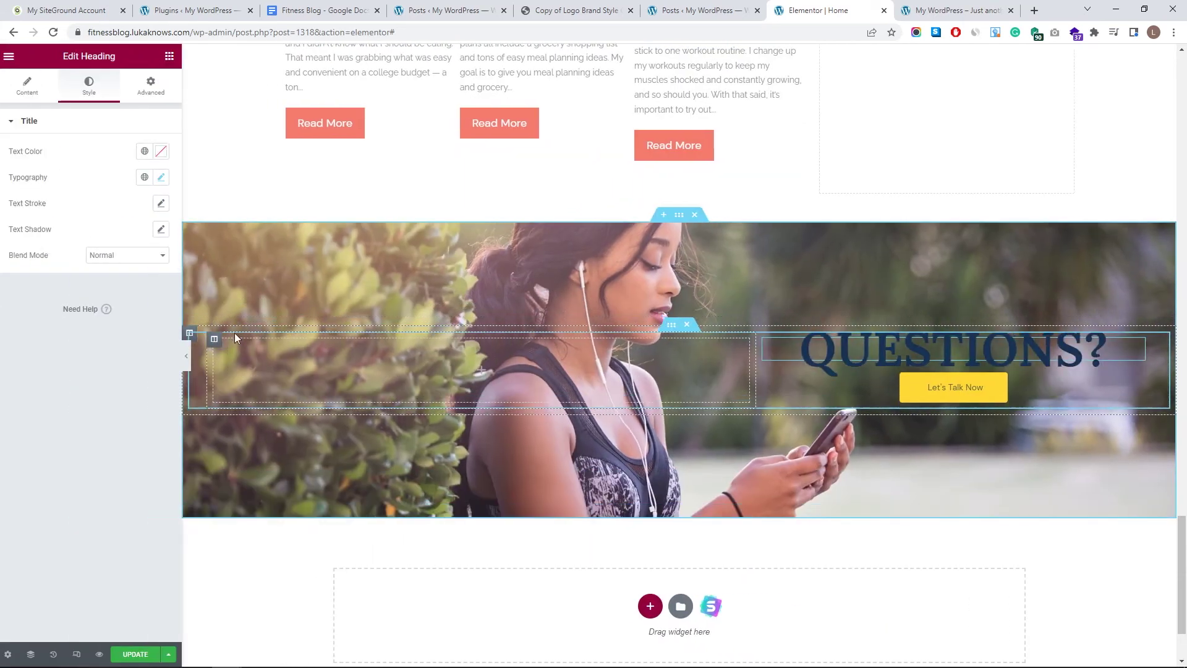
- Set the heading text colour to white (#FFFFFF)
click(149, 152)
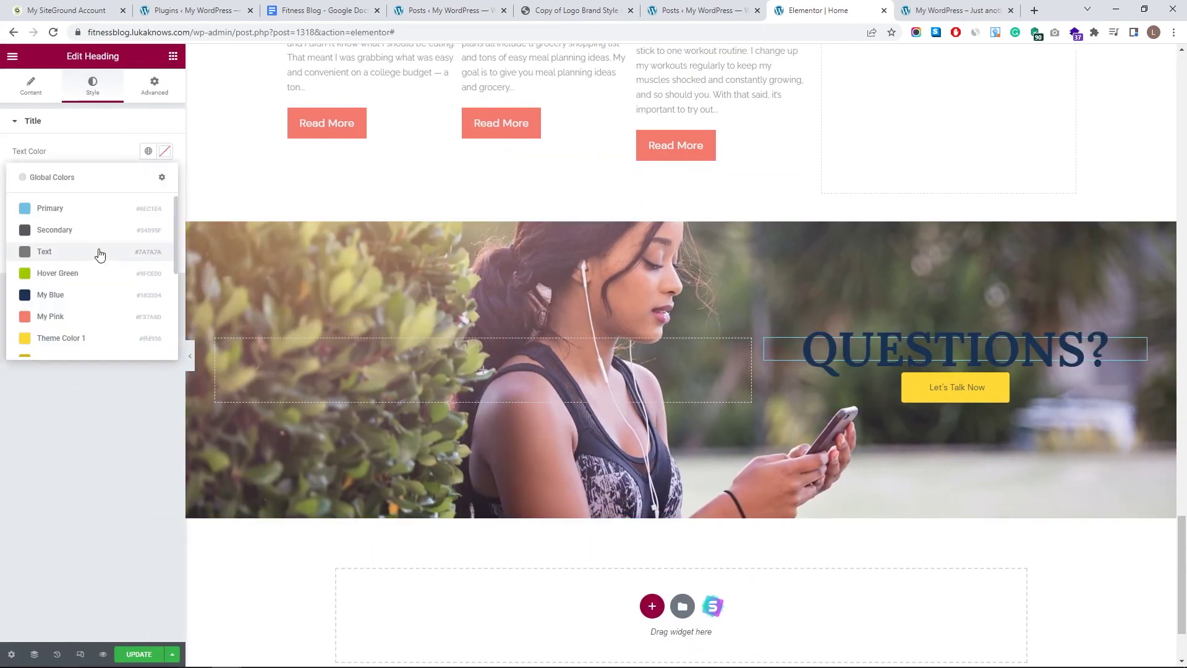
click(165, 151)
text(#FFFFFF)
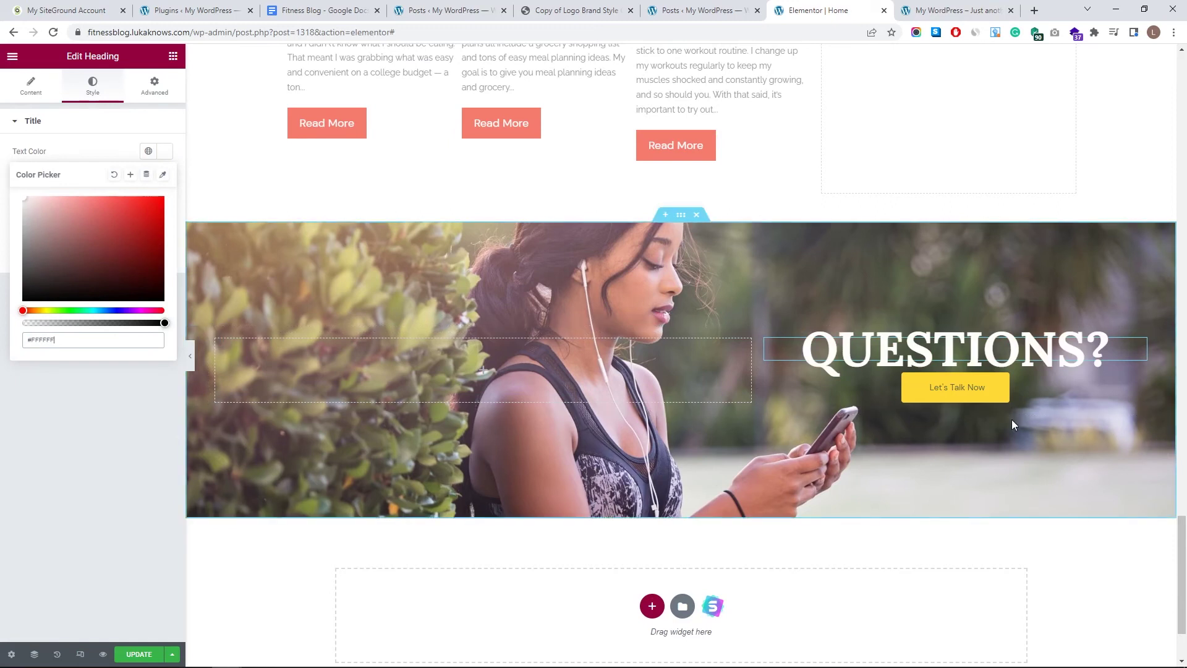
click(964, 387)
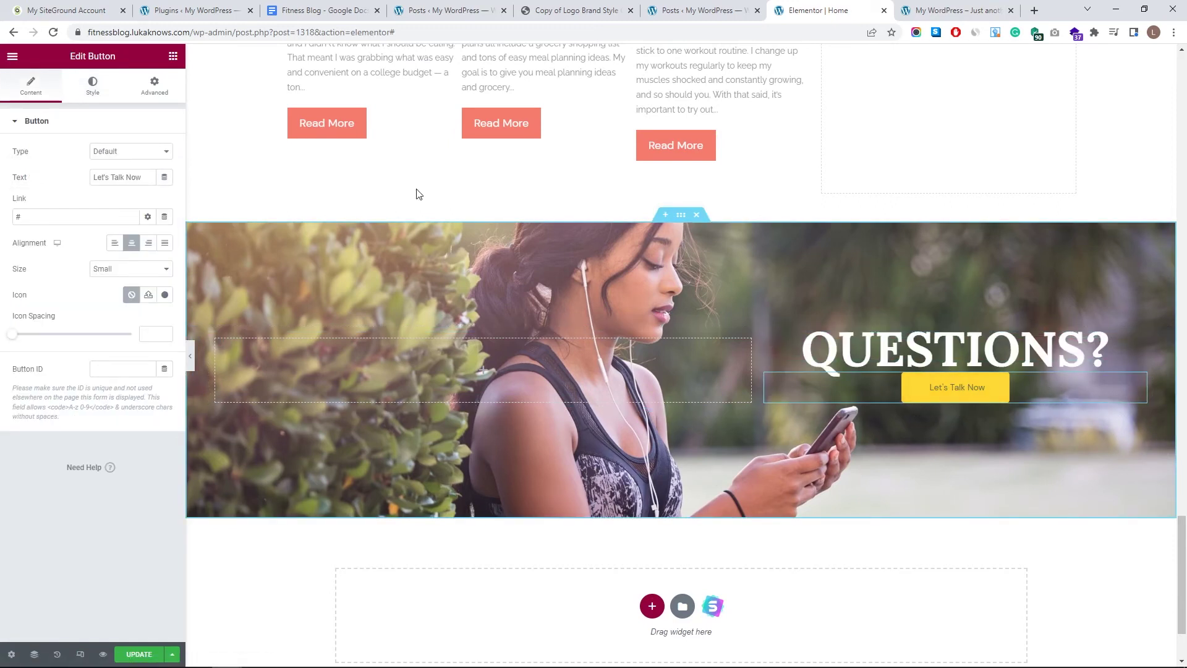
- Give the Let's Talk Now button a 60 px top margin and preview the spacing
click(154, 91)
drag(38, 163, 38, 163)
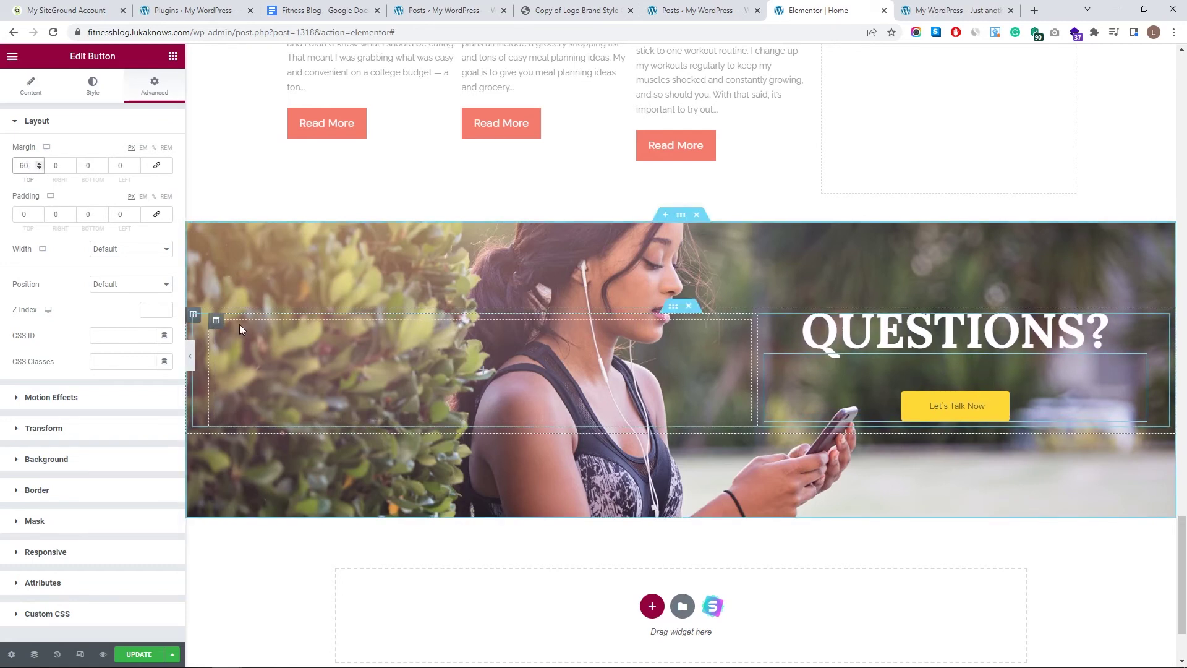
click(189, 344)
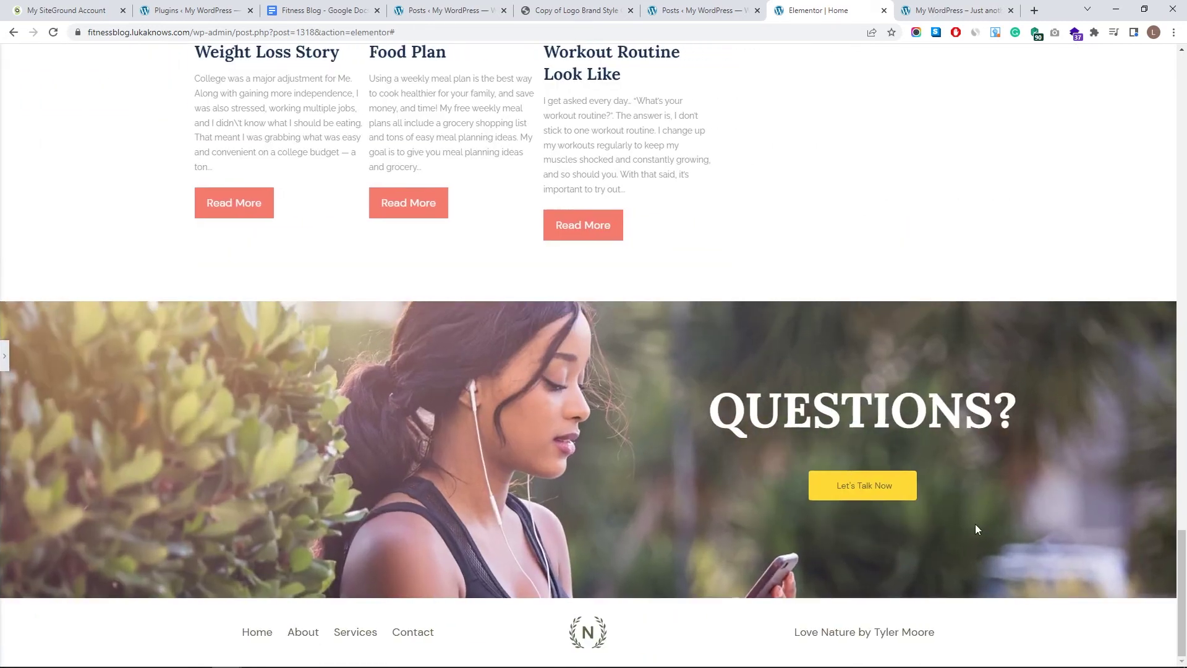
click(5, 358)
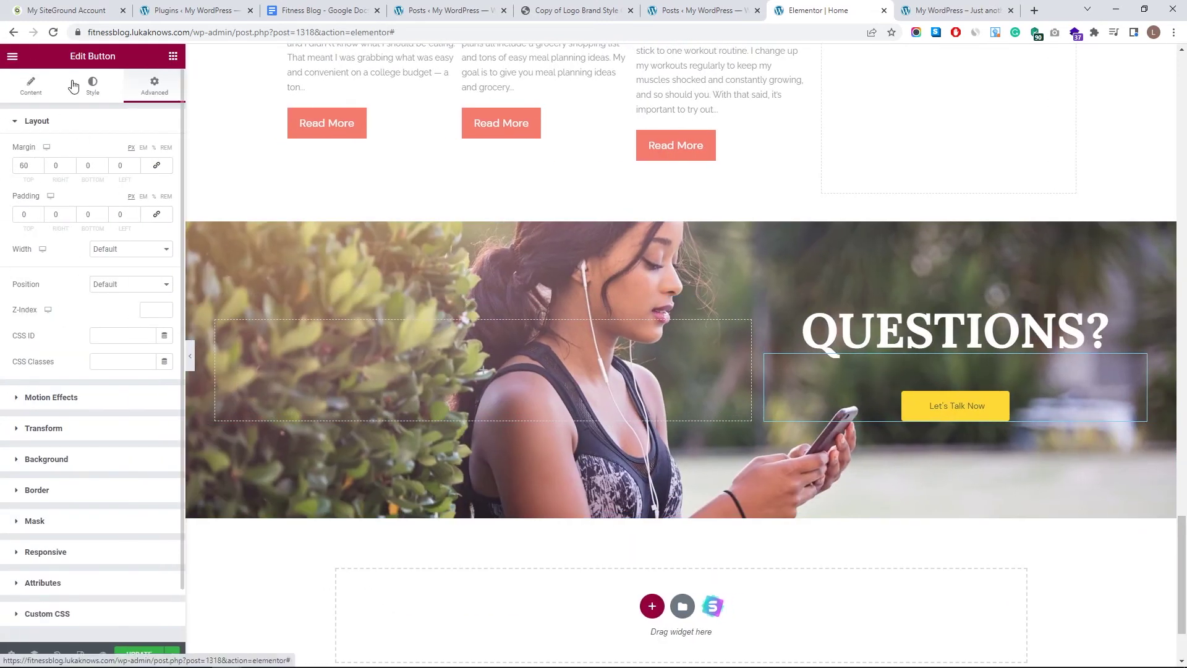
- Undo an accidental edit to the button label, keeping the original text
click(73, 86)
click(41, 88)
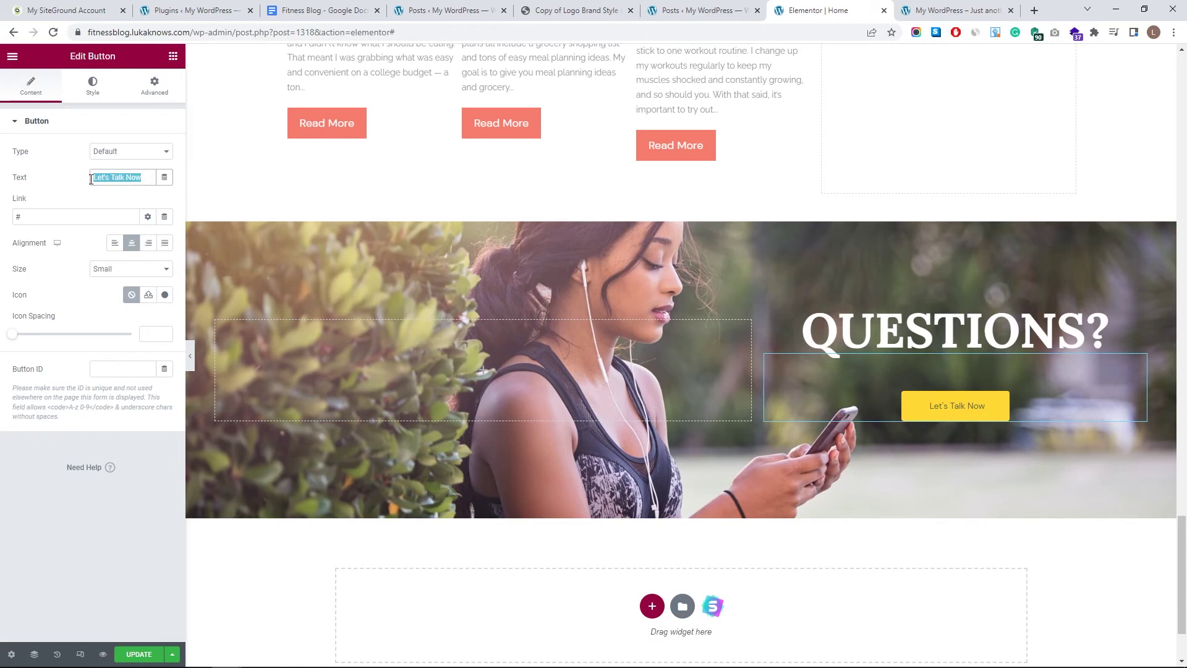
text(h)
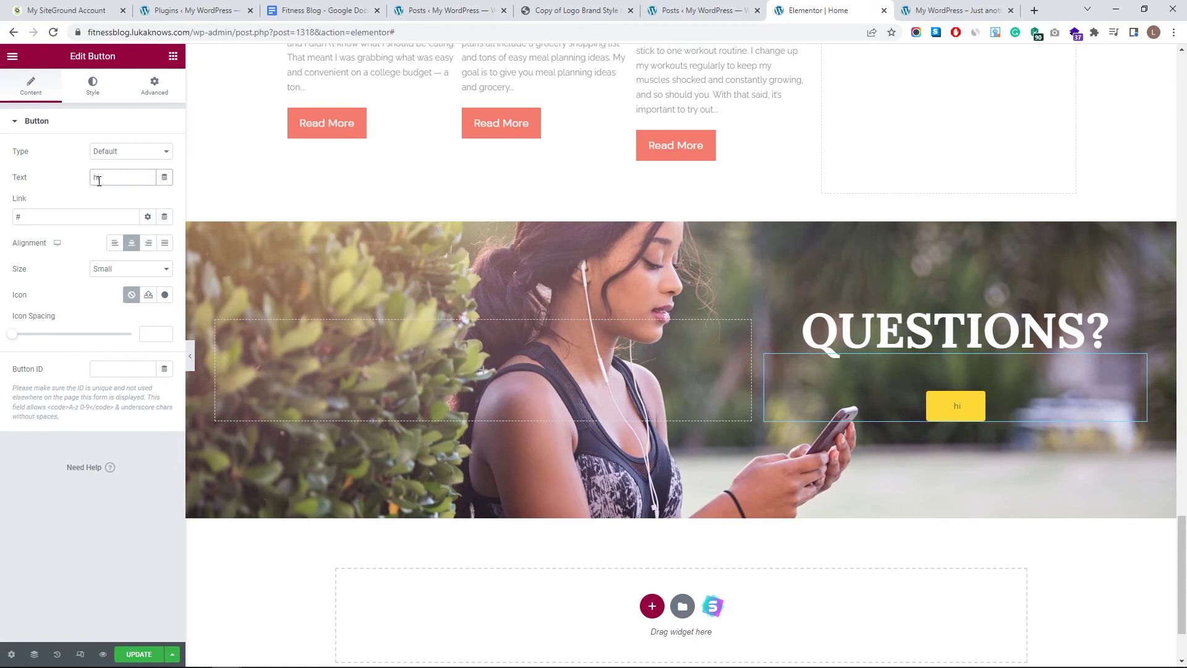
key(ctrl+z)
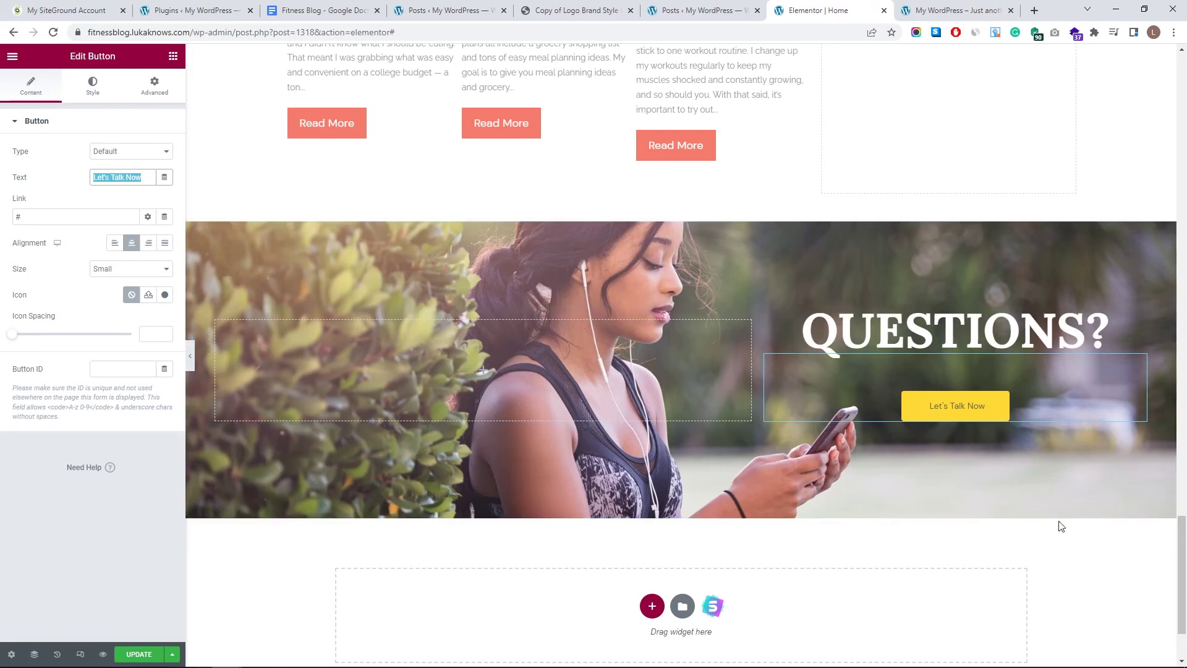
click(92, 85)
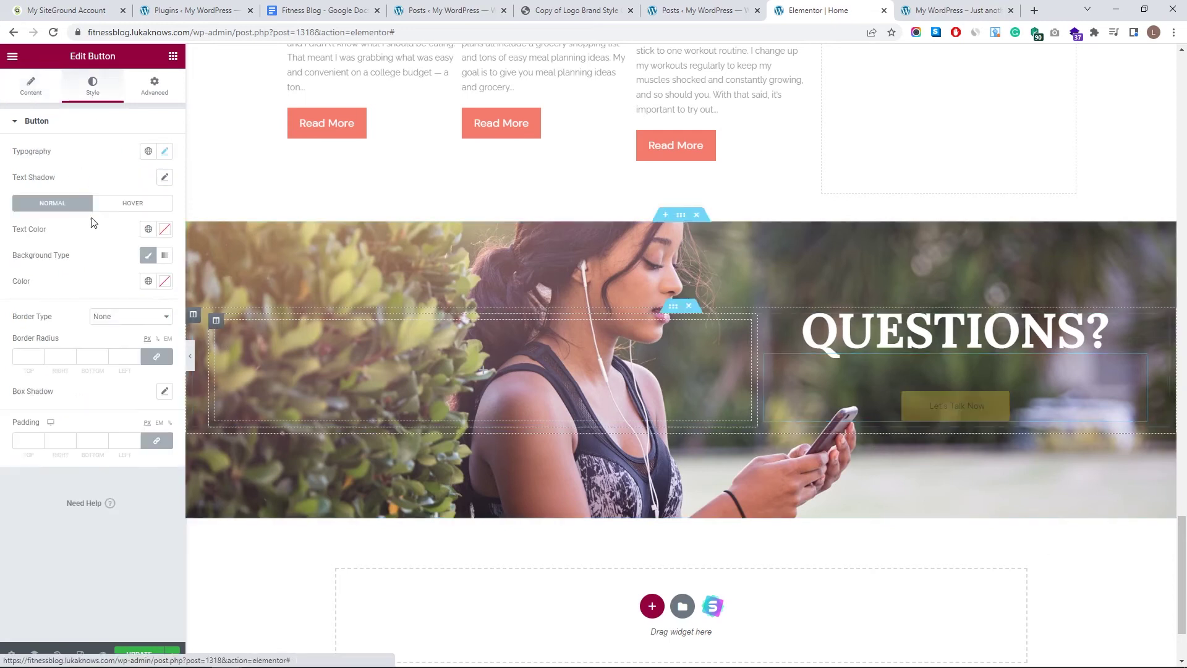
- Make the Let's Talk Now button background fully transparent
click(164, 281)
drag(165, 449, 23, 452)
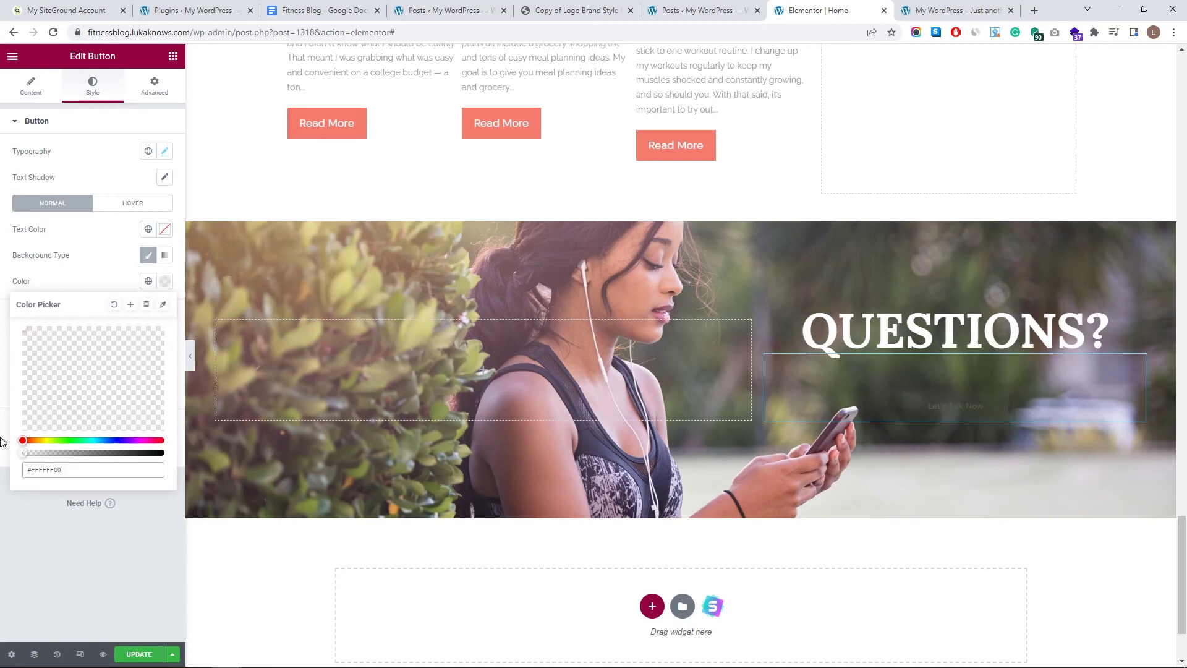
click(164, 229)
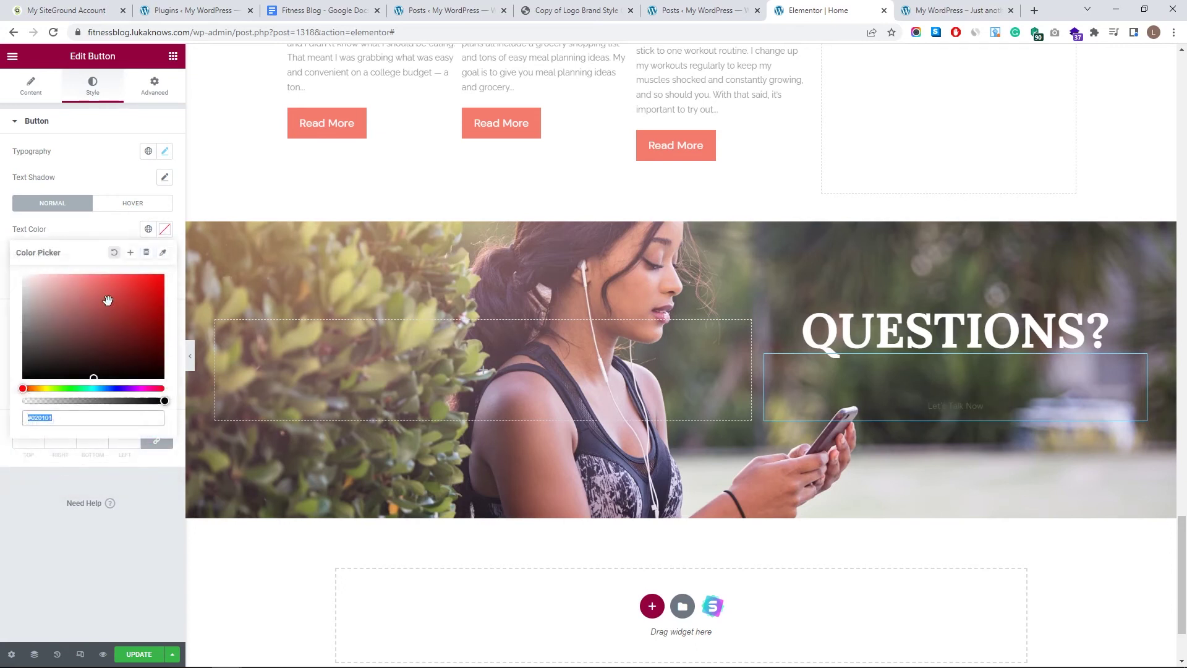
click(90, 232)
- Apply the My Text global font, then set the button text to Raleway, weight 700
click(148, 152)
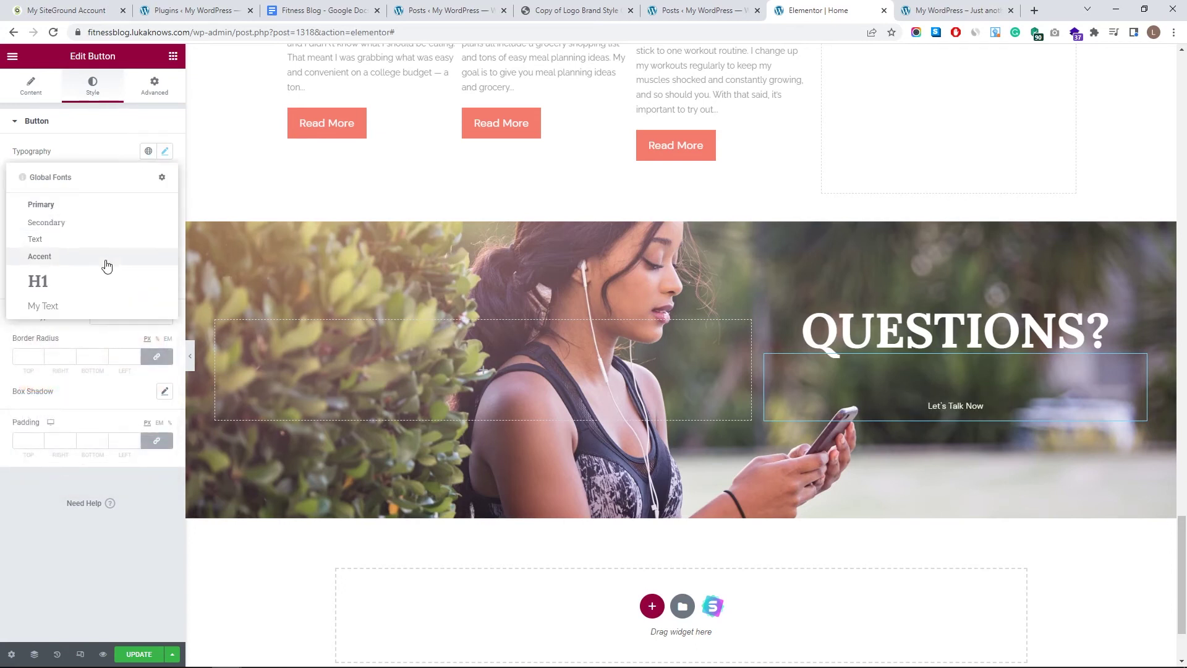
click(89, 304)
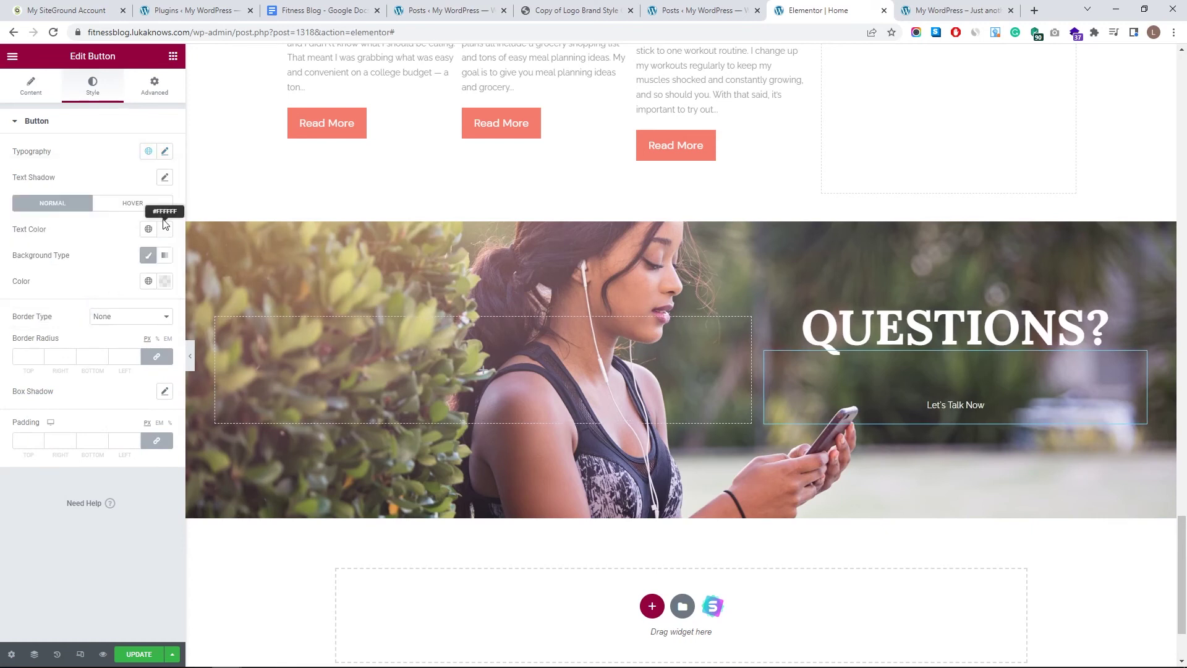
click(165, 152)
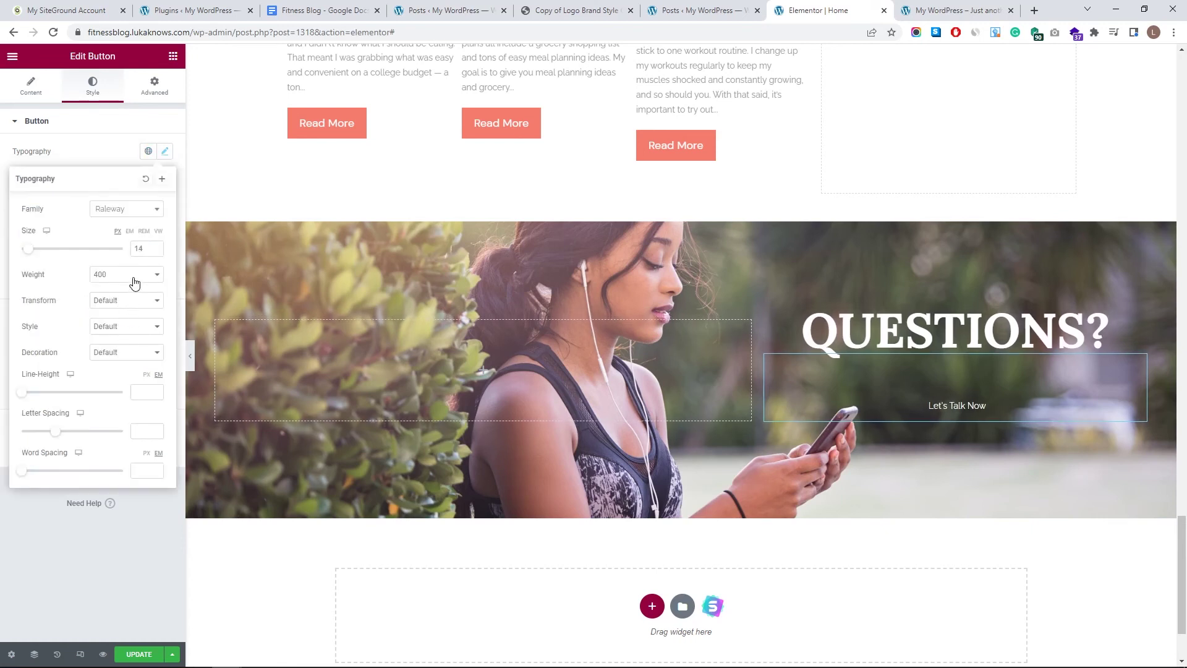
click(134, 275)
click(126, 355)
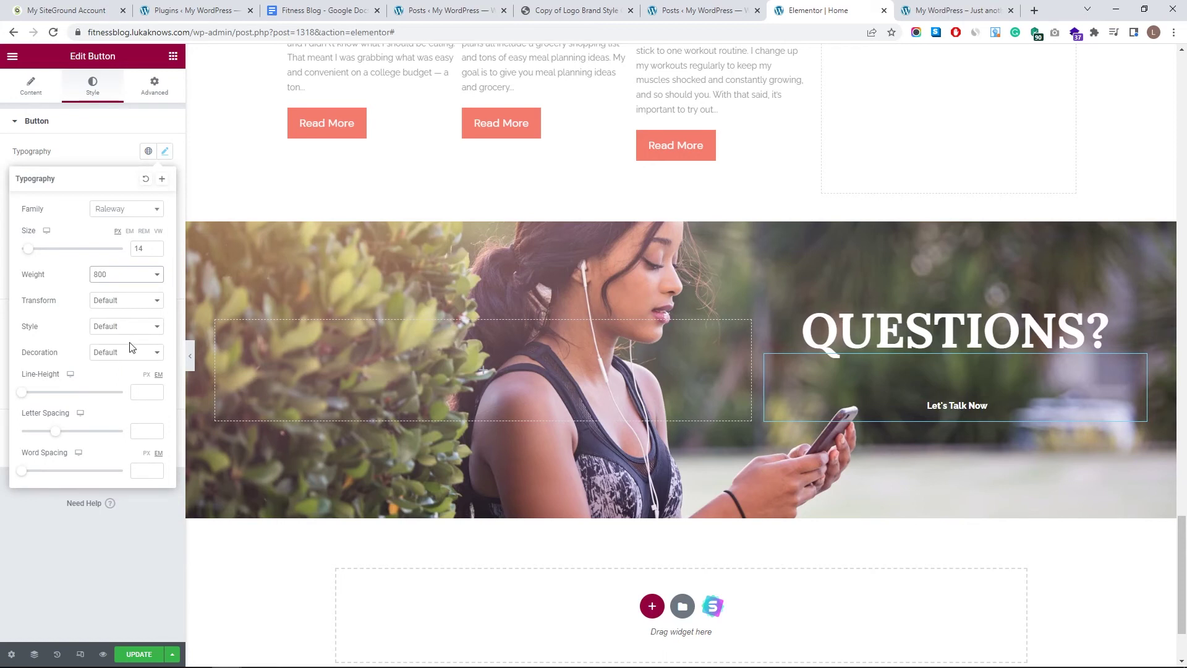
click(130, 217)
click(126, 242)
click(108, 276)
click(117, 345)
click(97, 179)
- Give the button a solid white 3 px border with corner radius 46
click(120, 317)
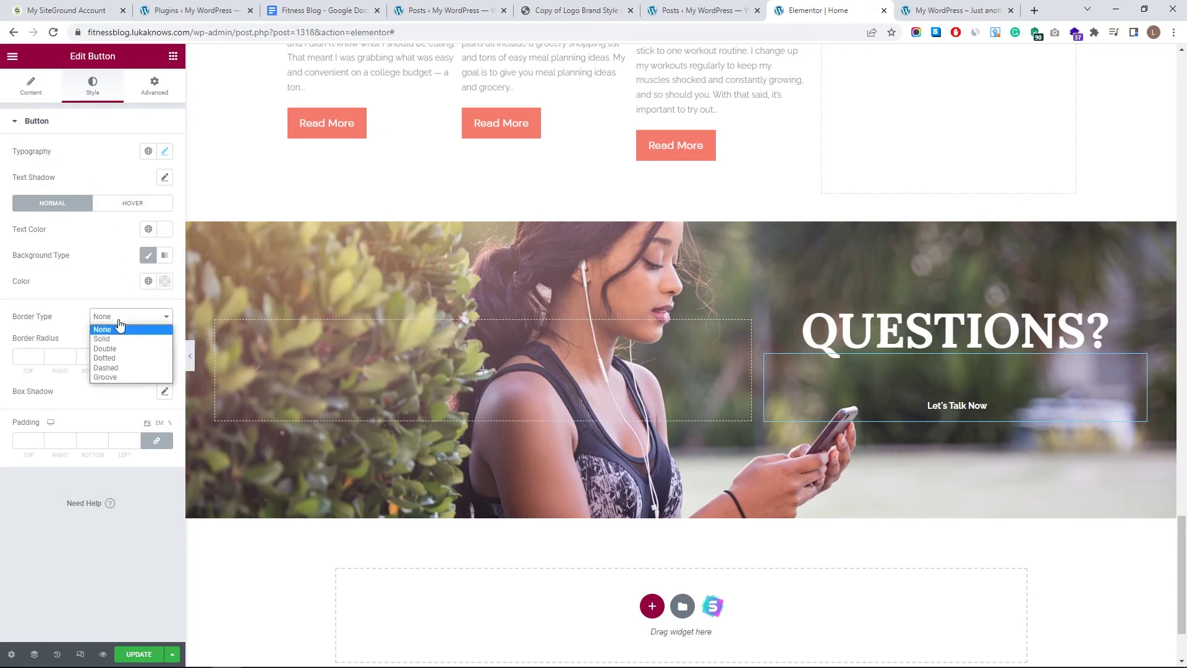
click(120, 339)
click(39, 355)
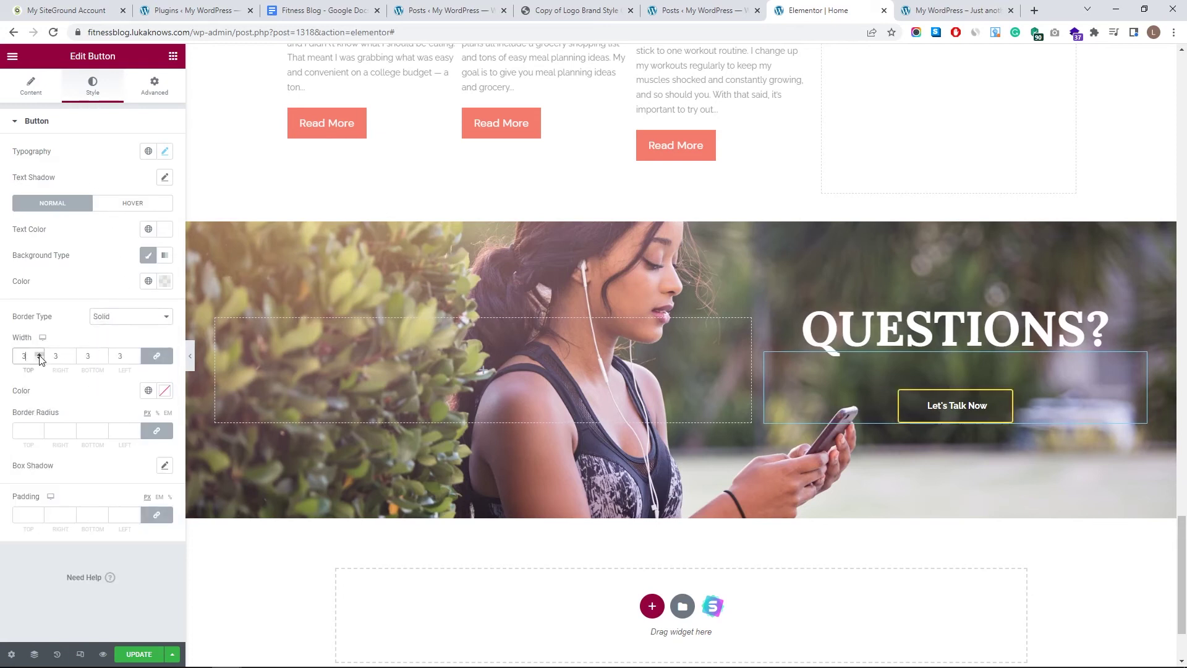
click(39, 355)
click(39, 356)
click(155, 390)
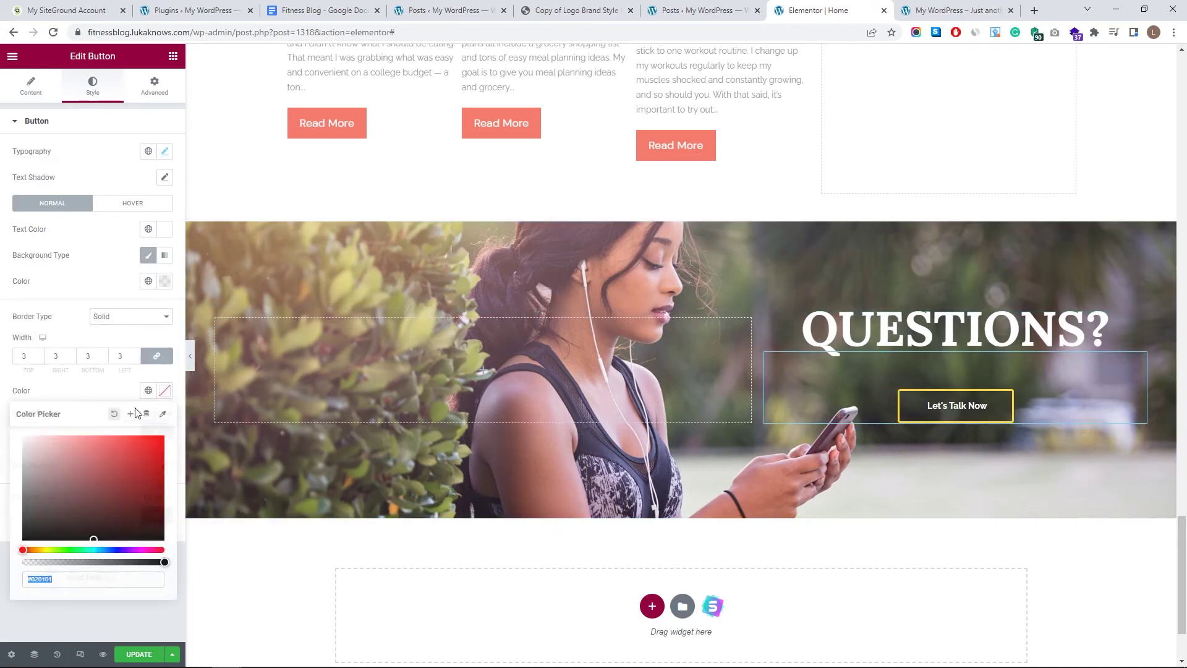
click(27, 396)
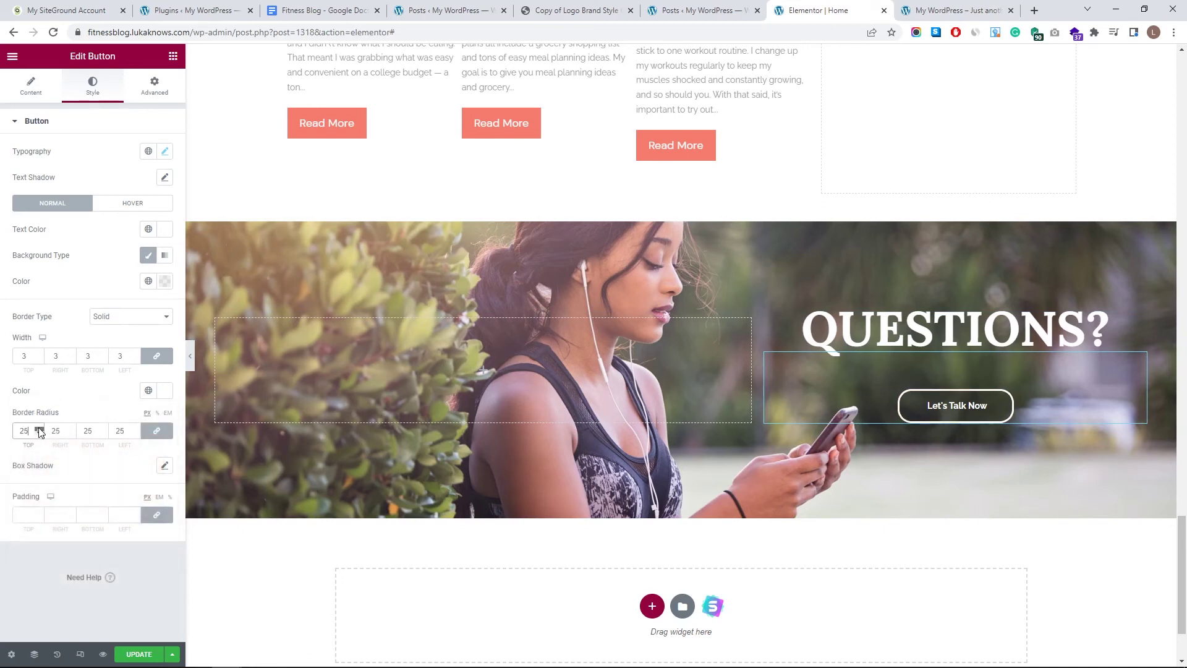
click(39, 427)
click(39, 428)
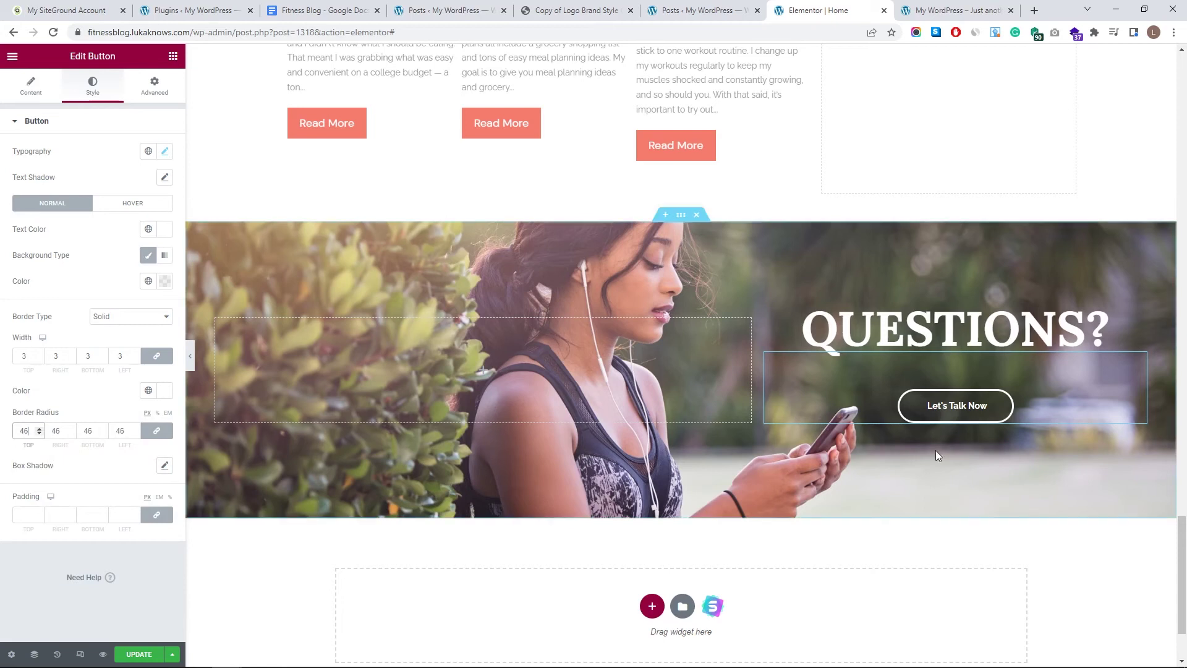
- Set the button's hover background to a mostly transparent fill
click(116, 203)
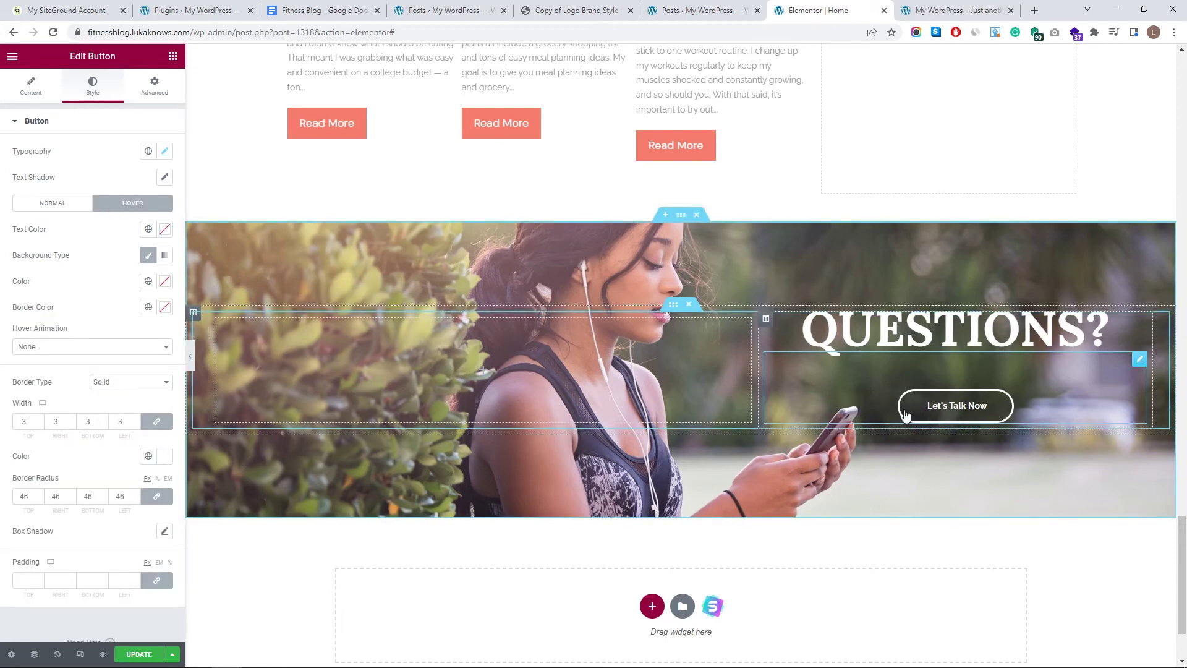
click(164, 307)
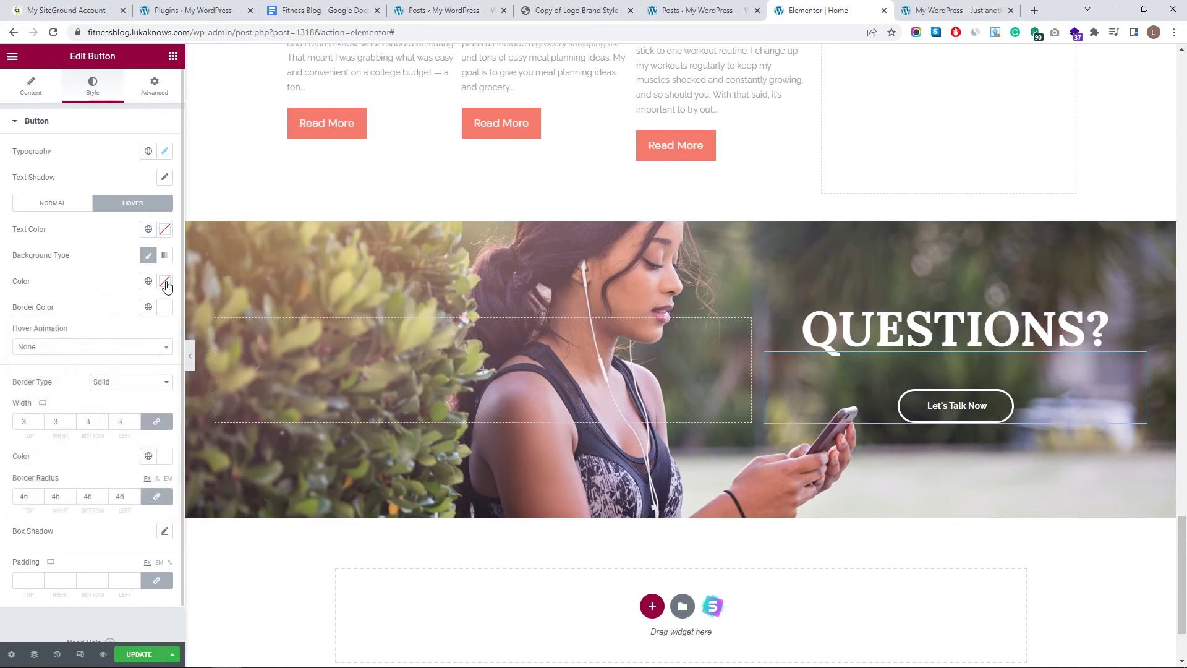
click(165, 280)
drag(165, 452, 39, 453)
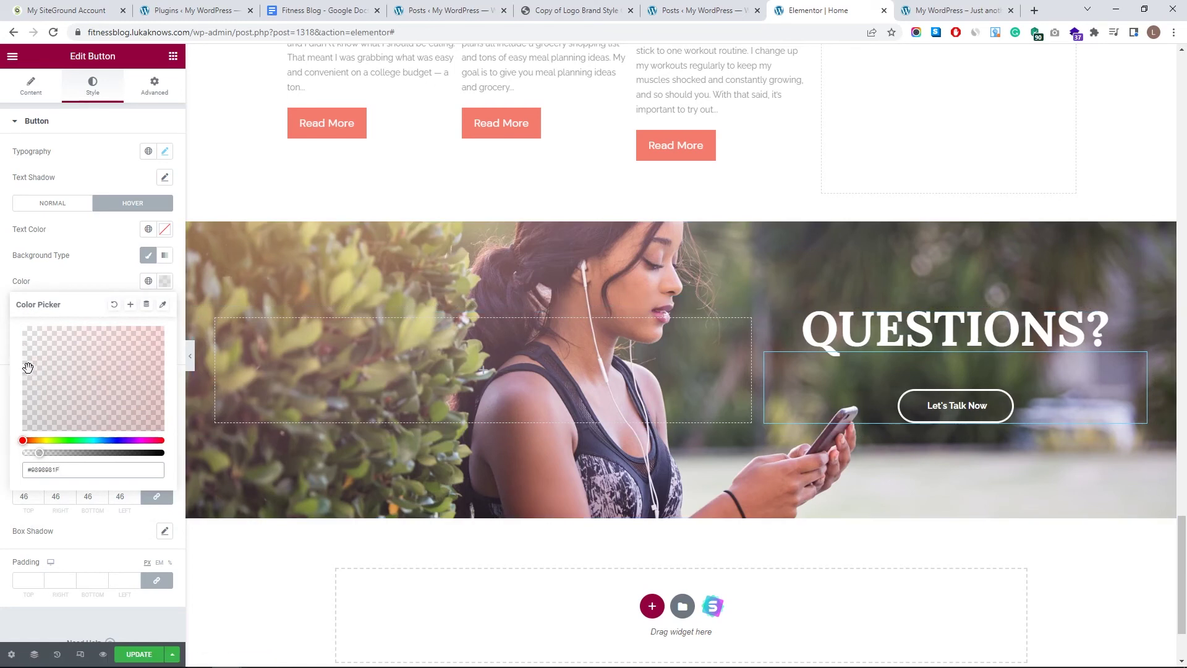
drag(53, 454, 61, 454)
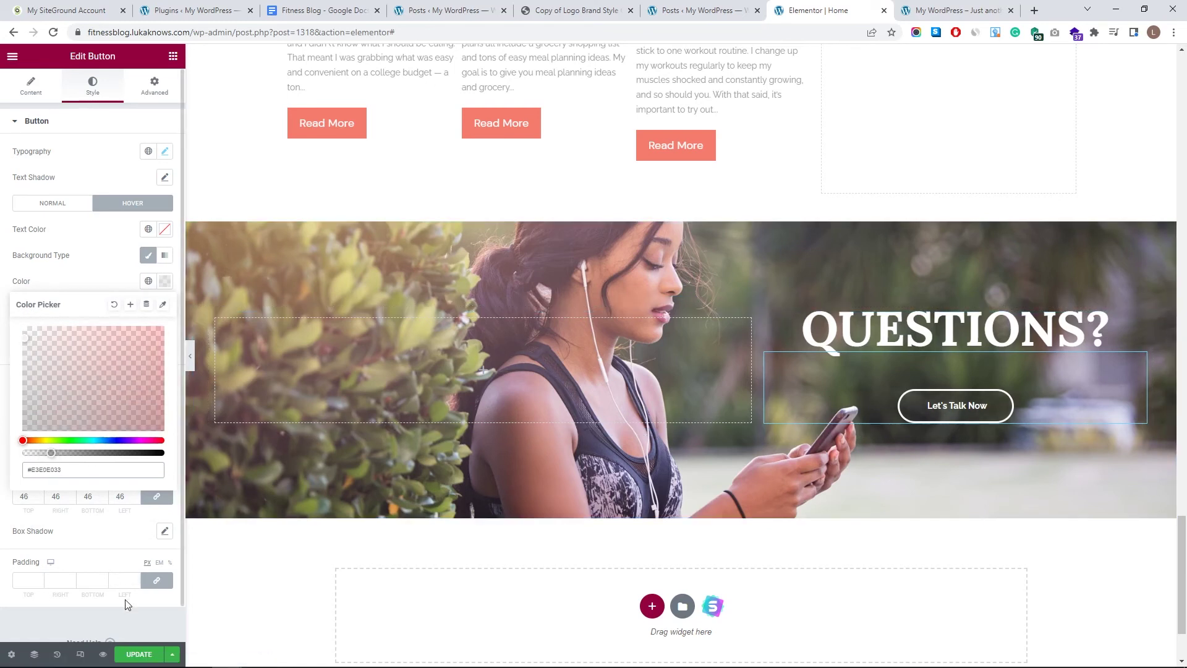
click(136, 652)
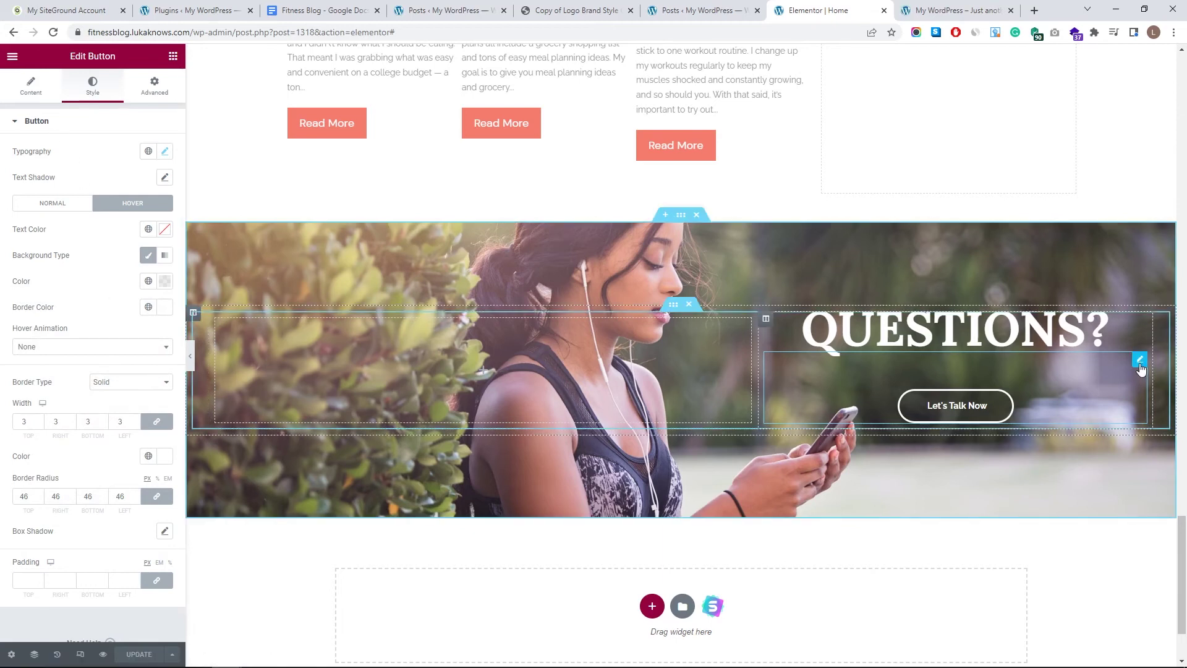
- Replace the # placeholder link so the button links to the Contact page
click(32, 86)
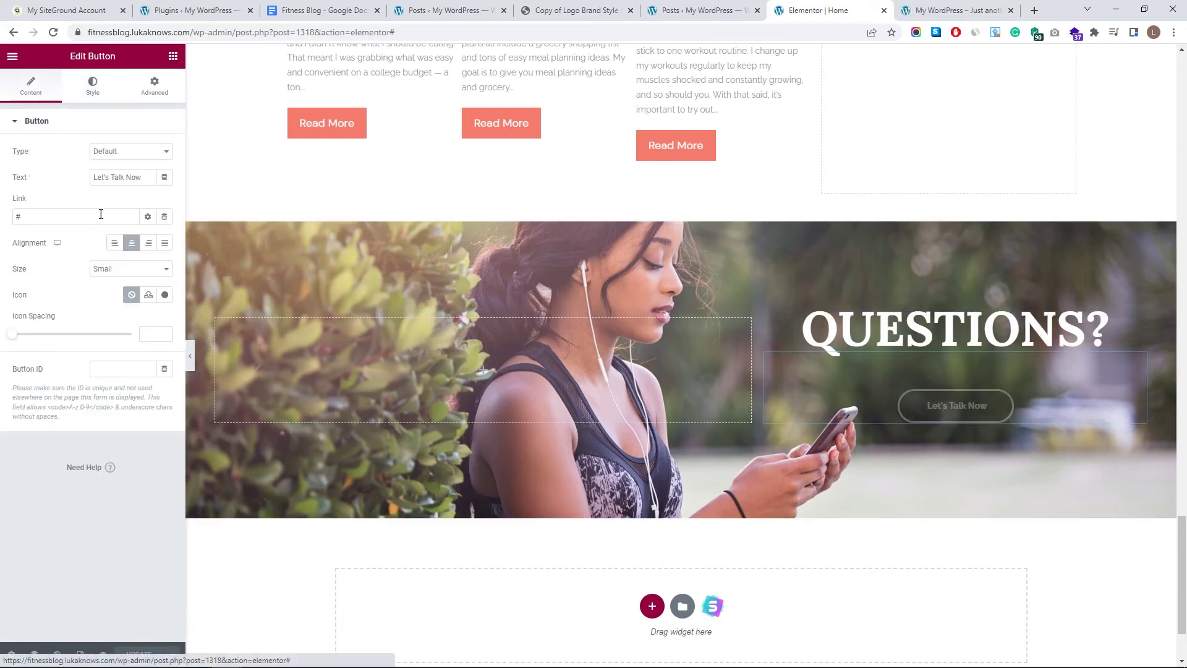
click(57, 221)
key(BackSpace)
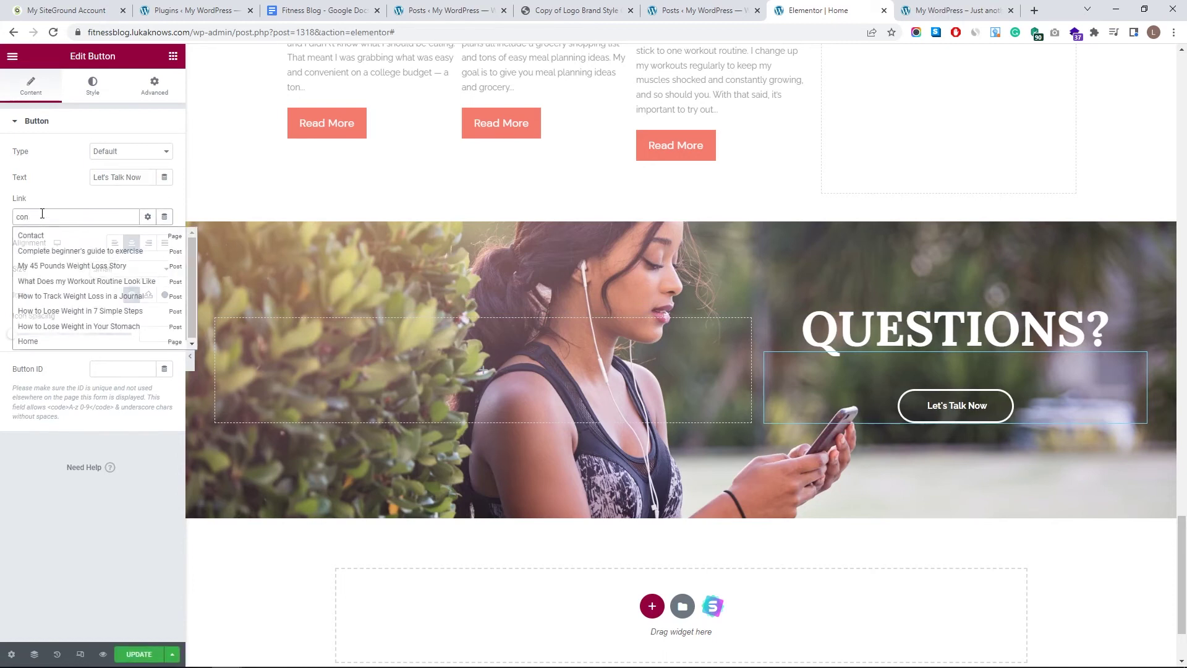
click(91, 237)
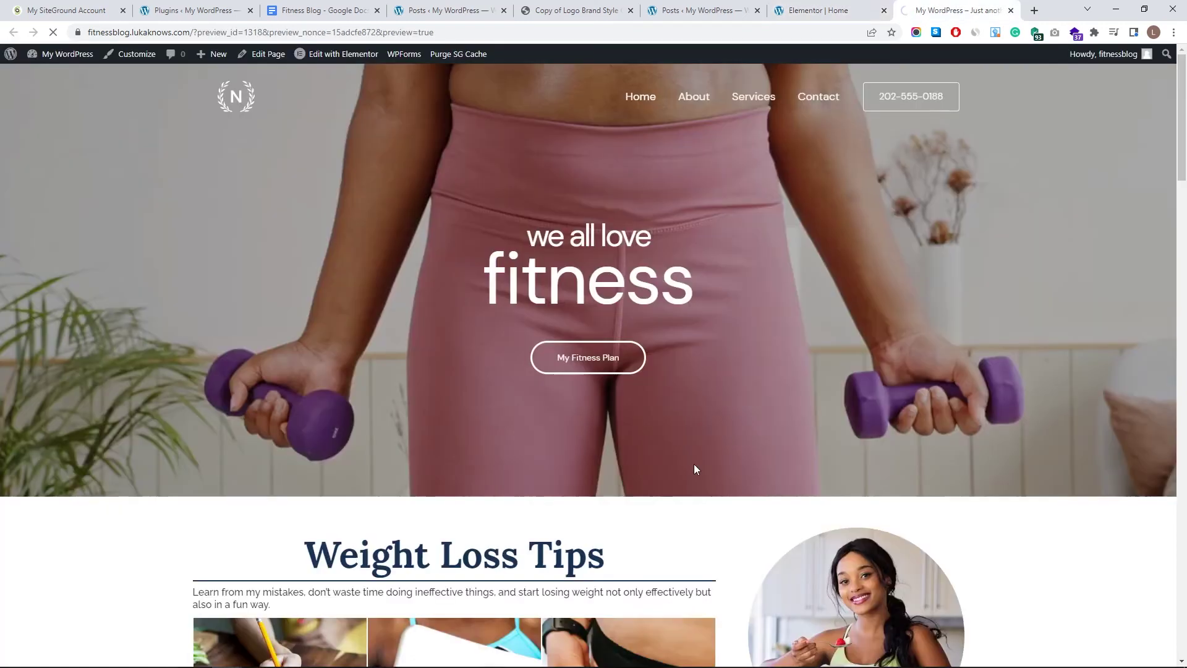
- Scroll to Let's Talk Now on the live page, confirm it opens Contact, then return home
scroll(726, 347, down, 20)
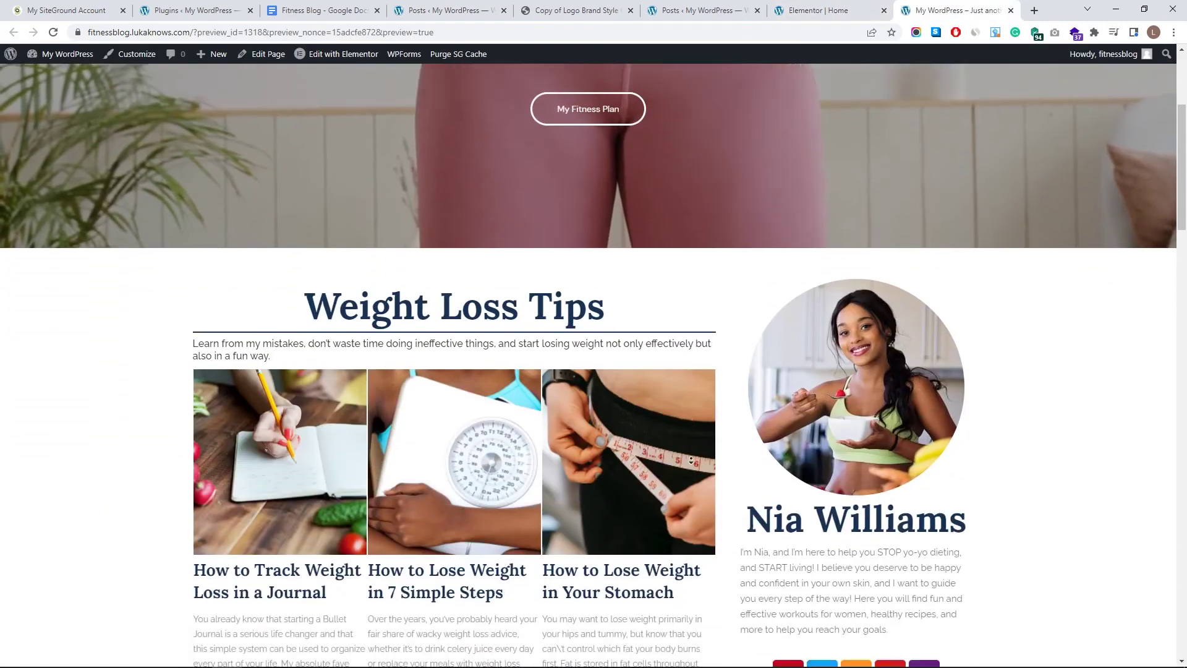
scroll(686, 438, down, 10)
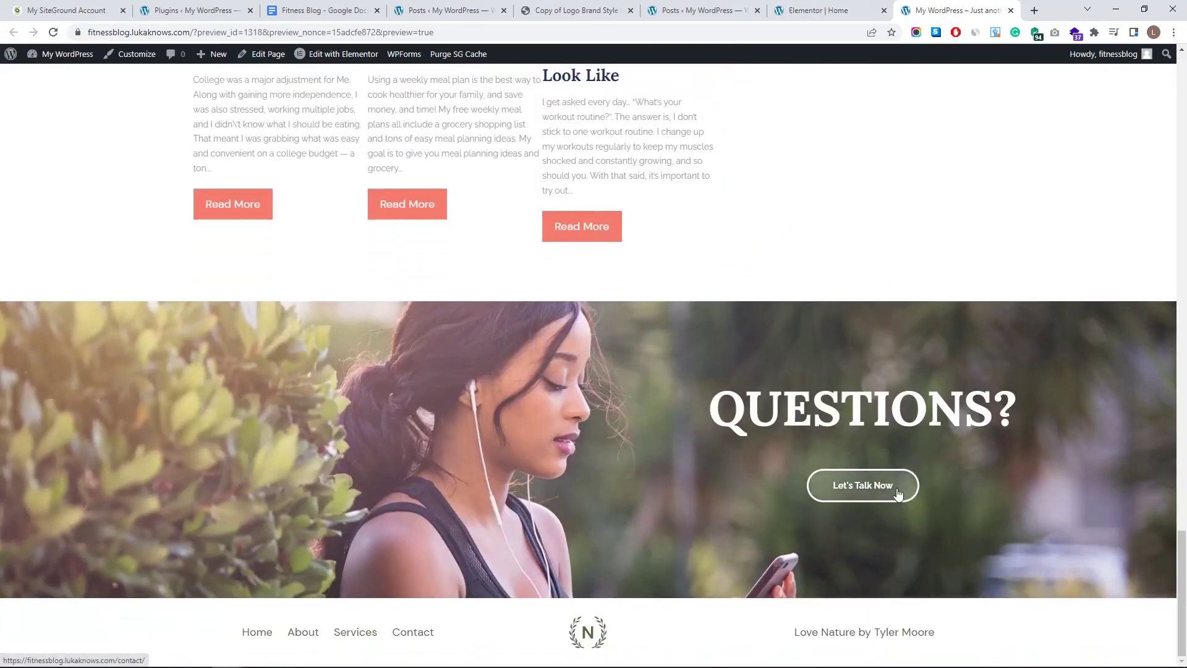
click(885, 481)
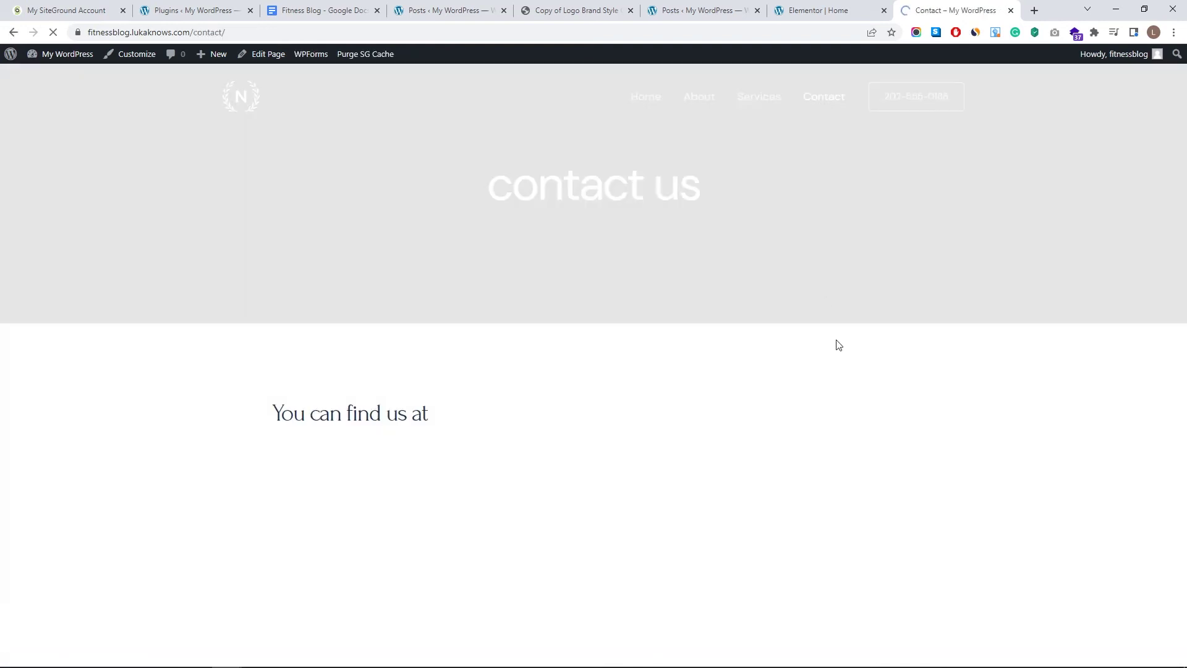
click(251, 107)
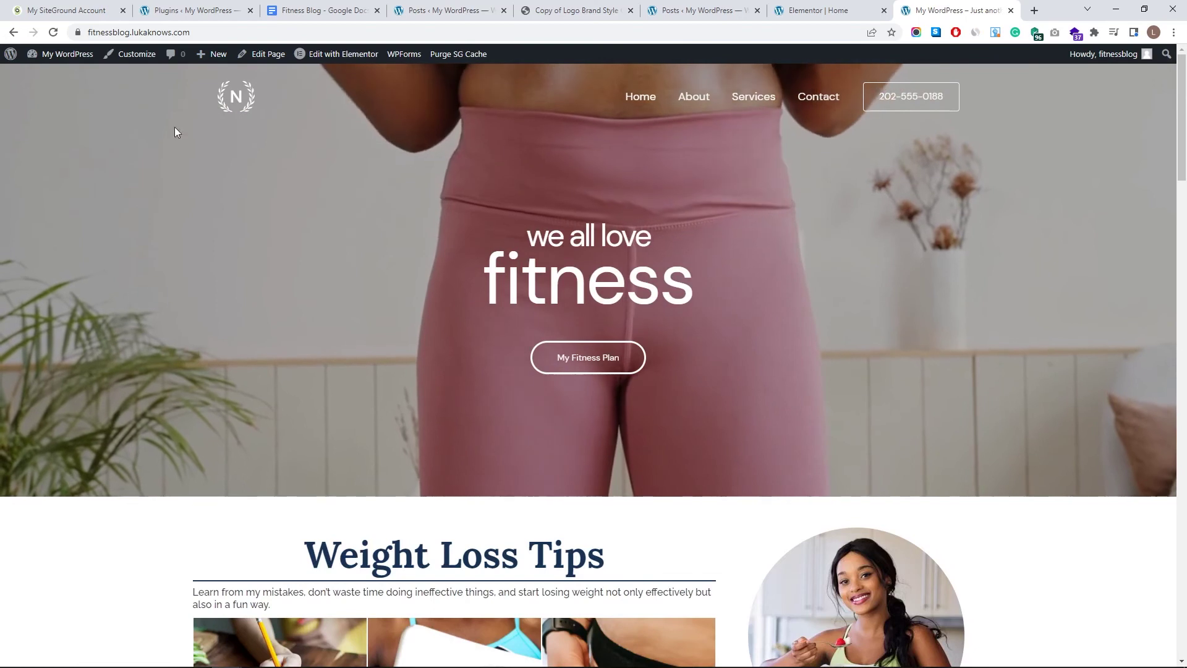
scroll(792, 432, down, 20)
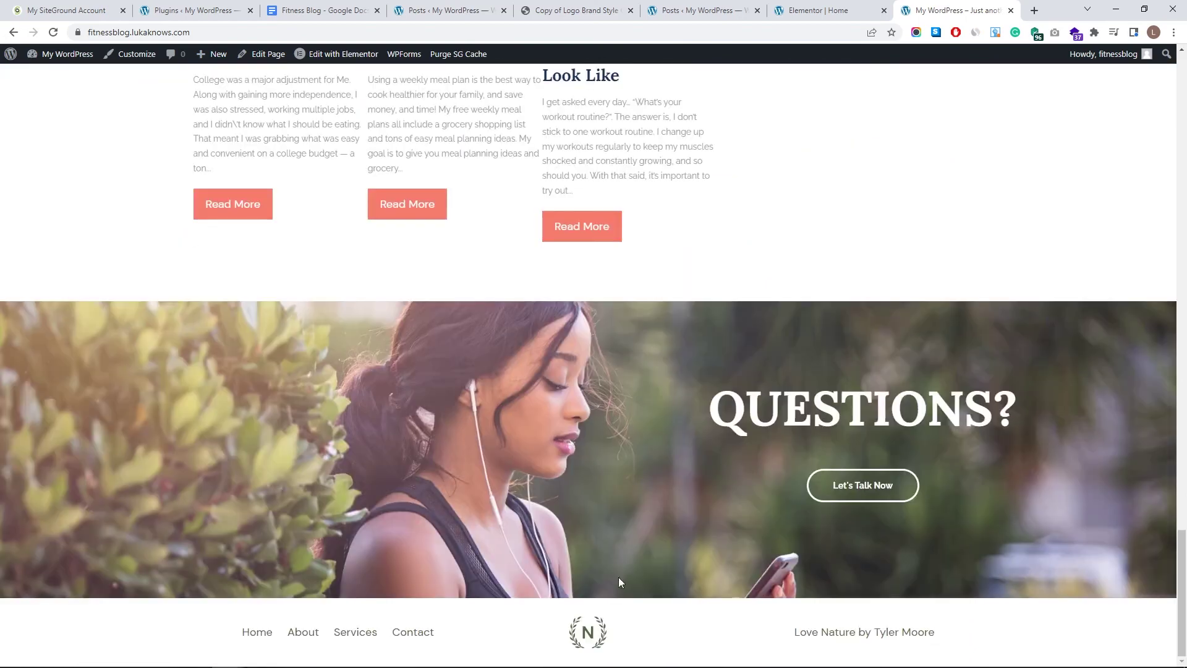
scroll(588, 614, up, 20)
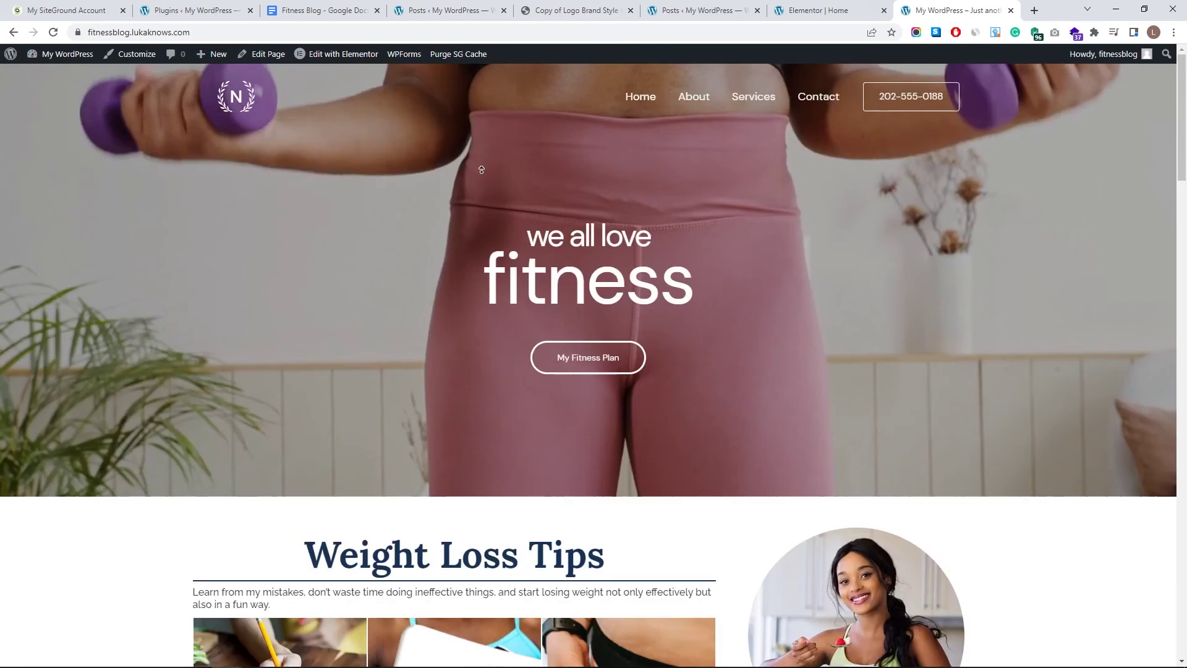
mouse_move(314, 60)
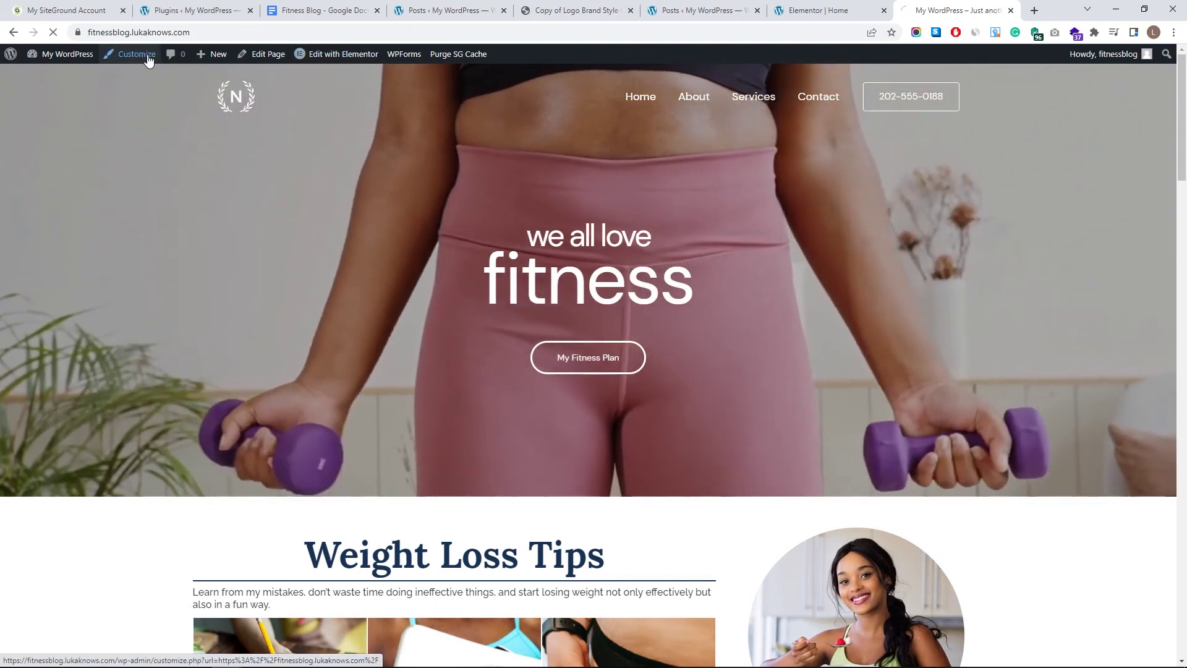
- Open the Customizer, check the header phone button's settings, and return to Header Builder
click(146, 57)
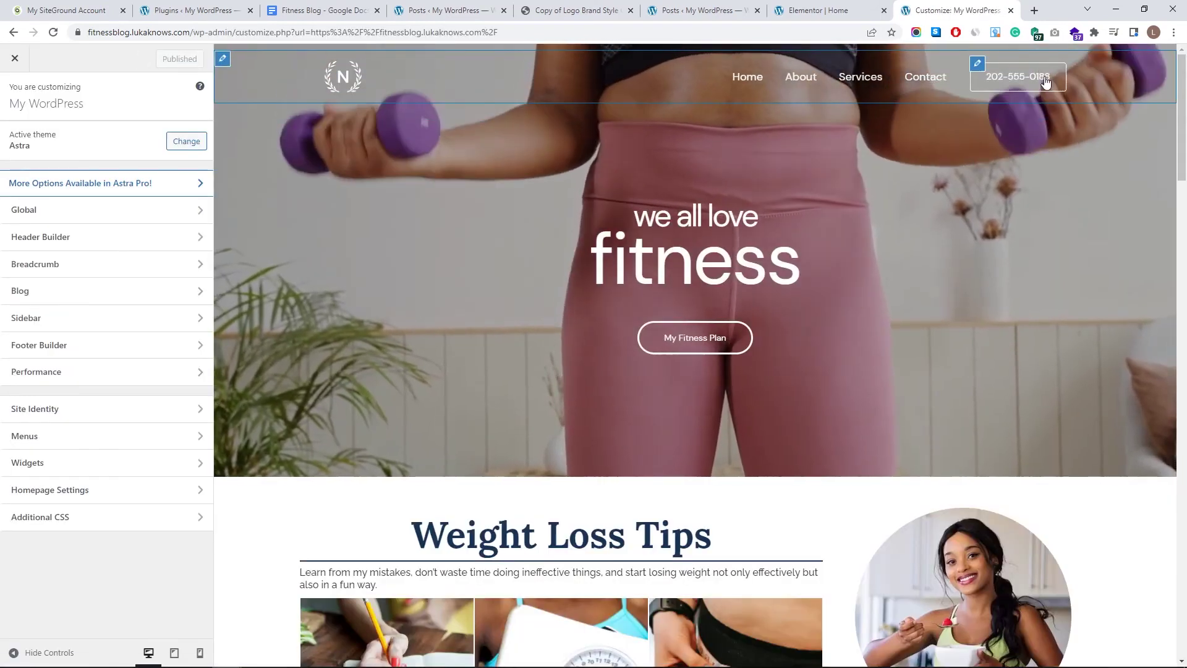
click(975, 67)
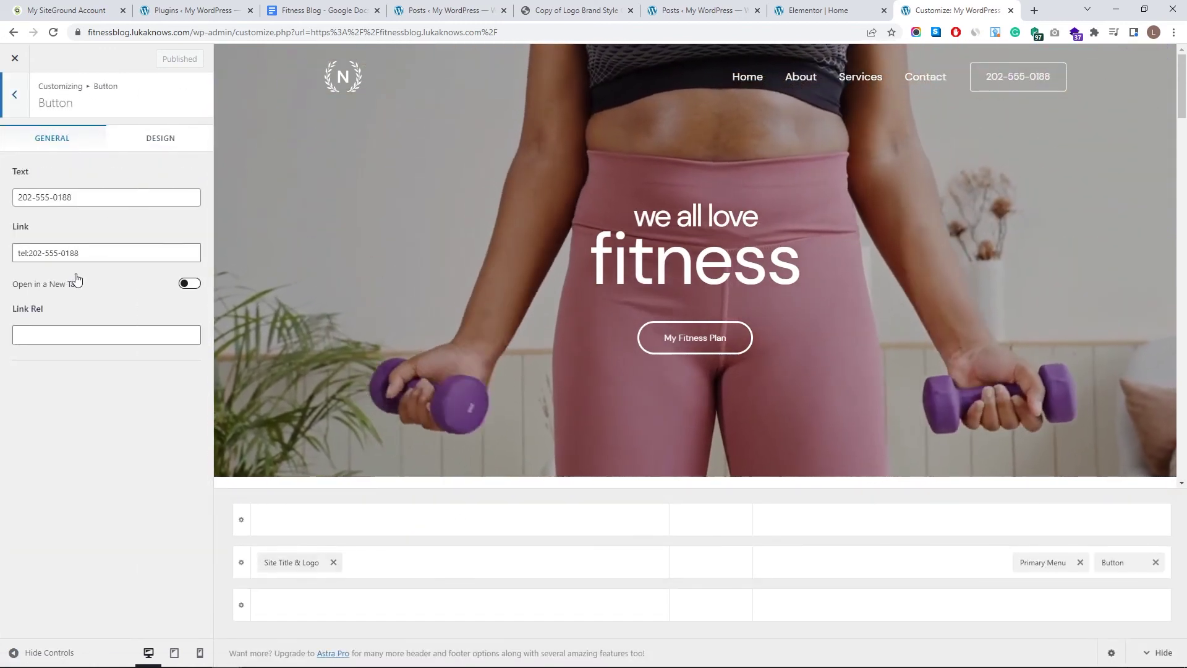
click(8, 97)
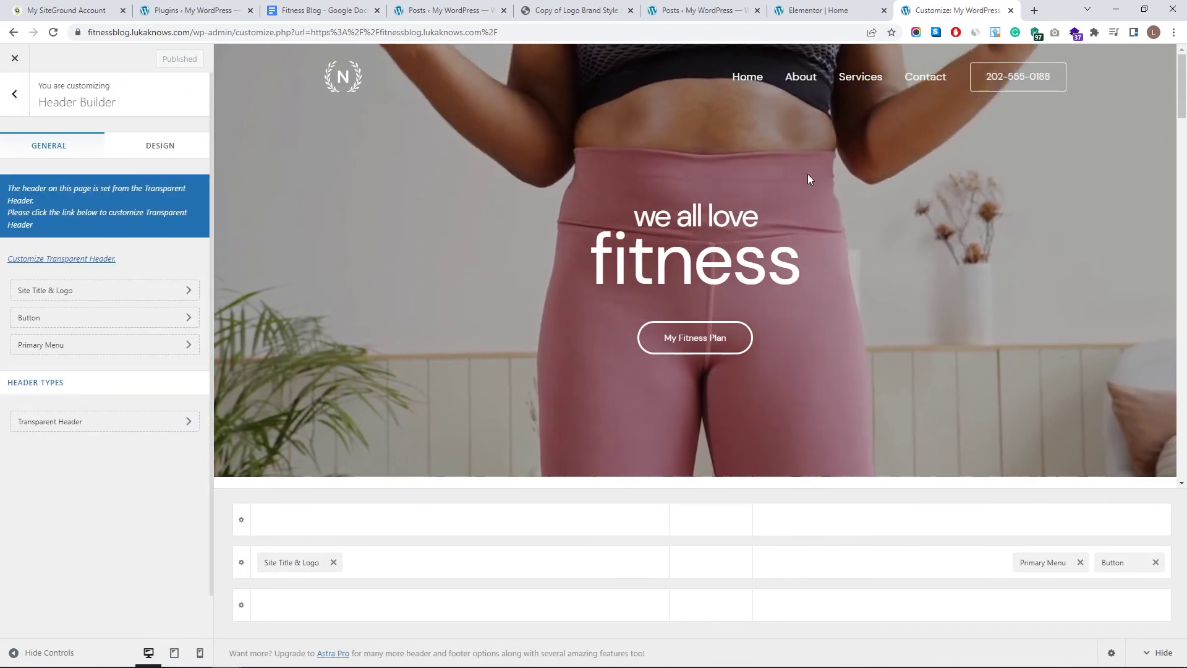
click(7, 98)
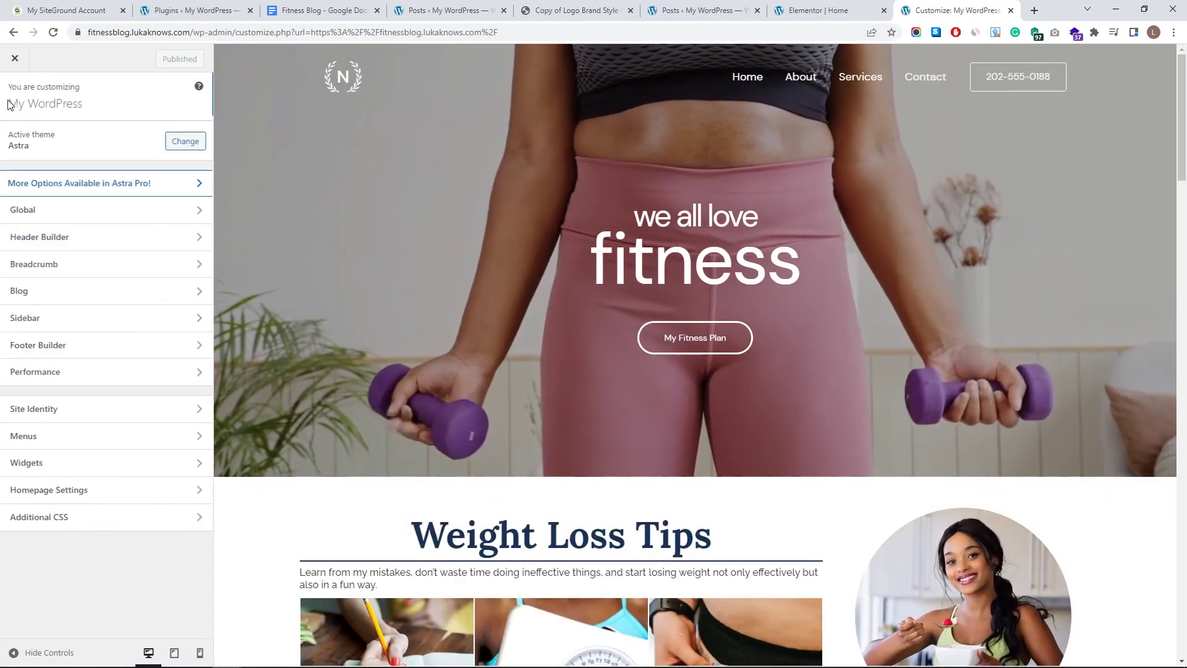
click(85, 241)
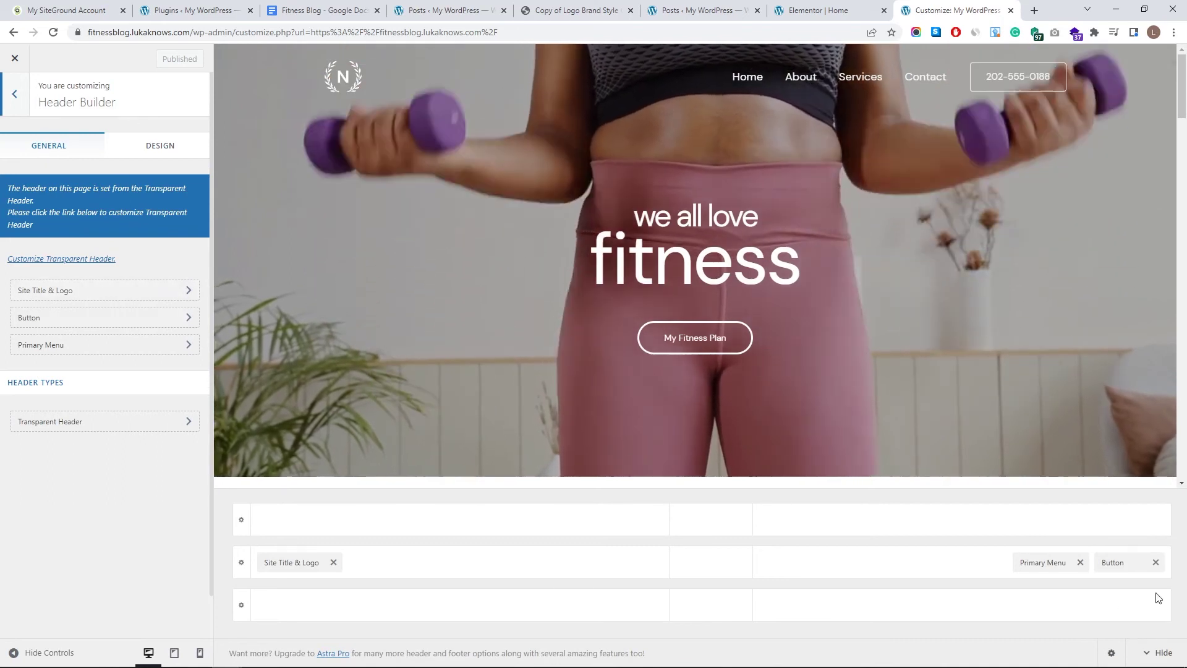
- Reposition the header phone button beside the Primary Menu, then remove it from the row
click(1155, 563)
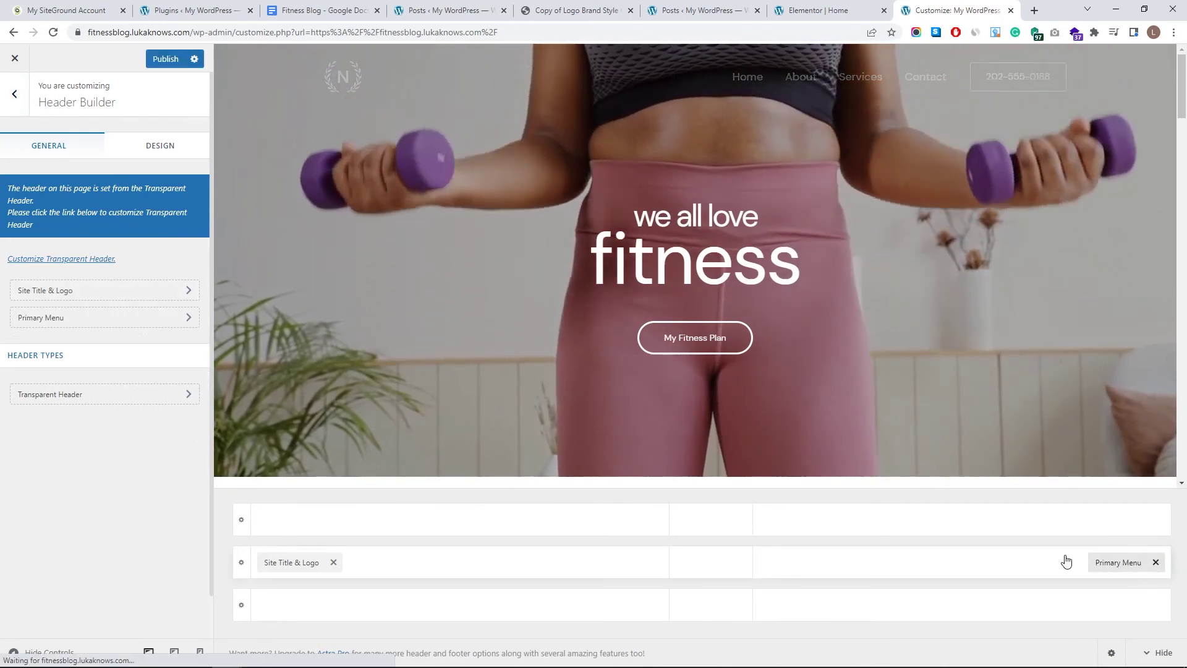
click(709, 564)
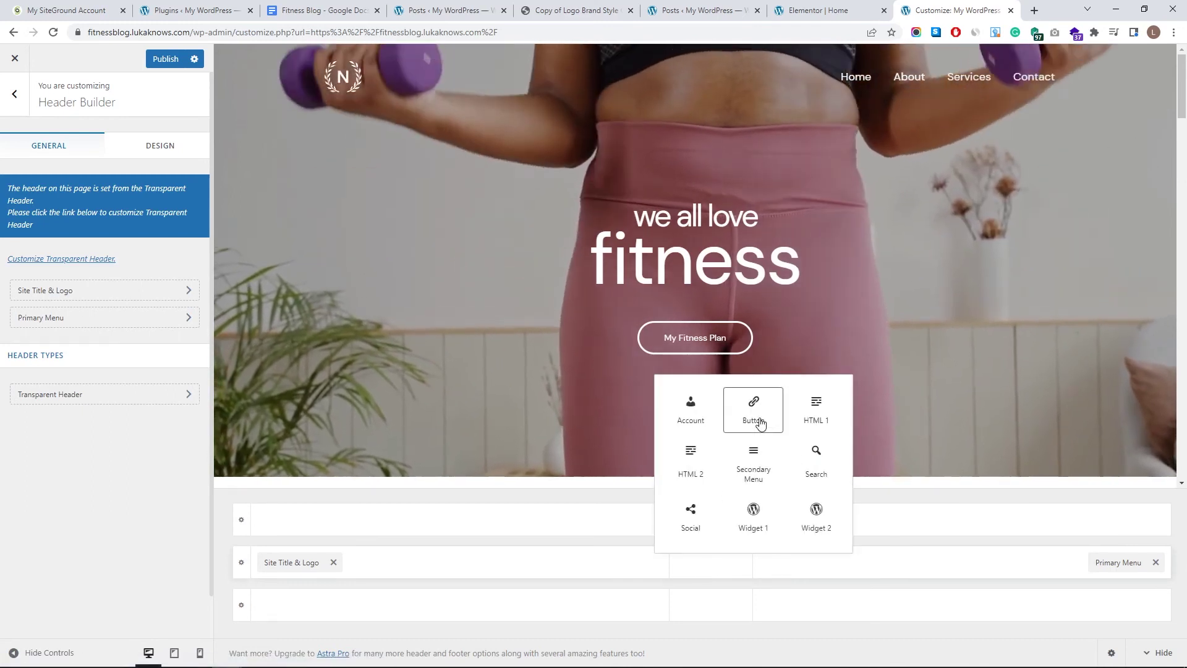
click(754, 410)
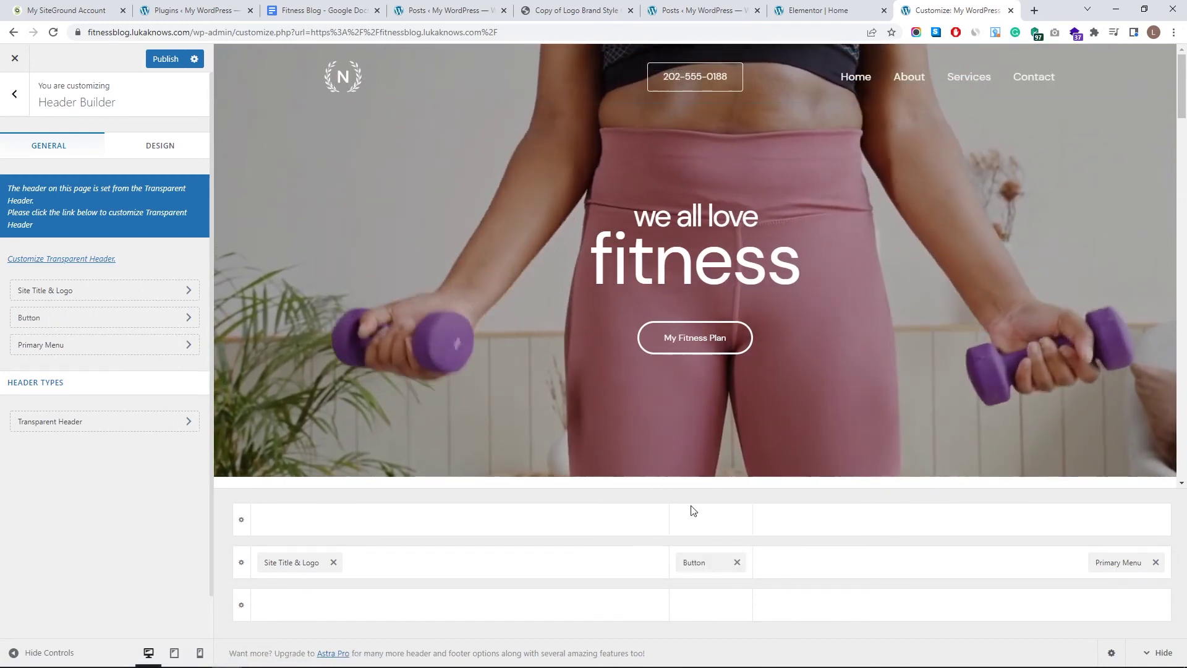
drag(705, 562, 457, 566)
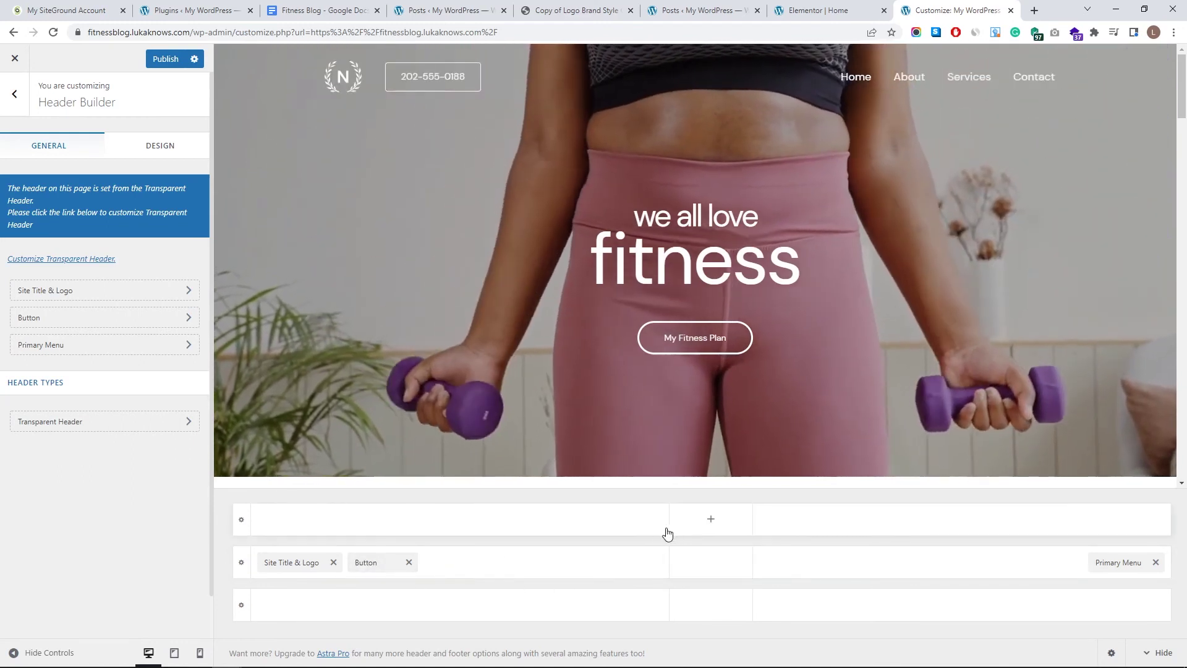
drag(370, 562, 1130, 560)
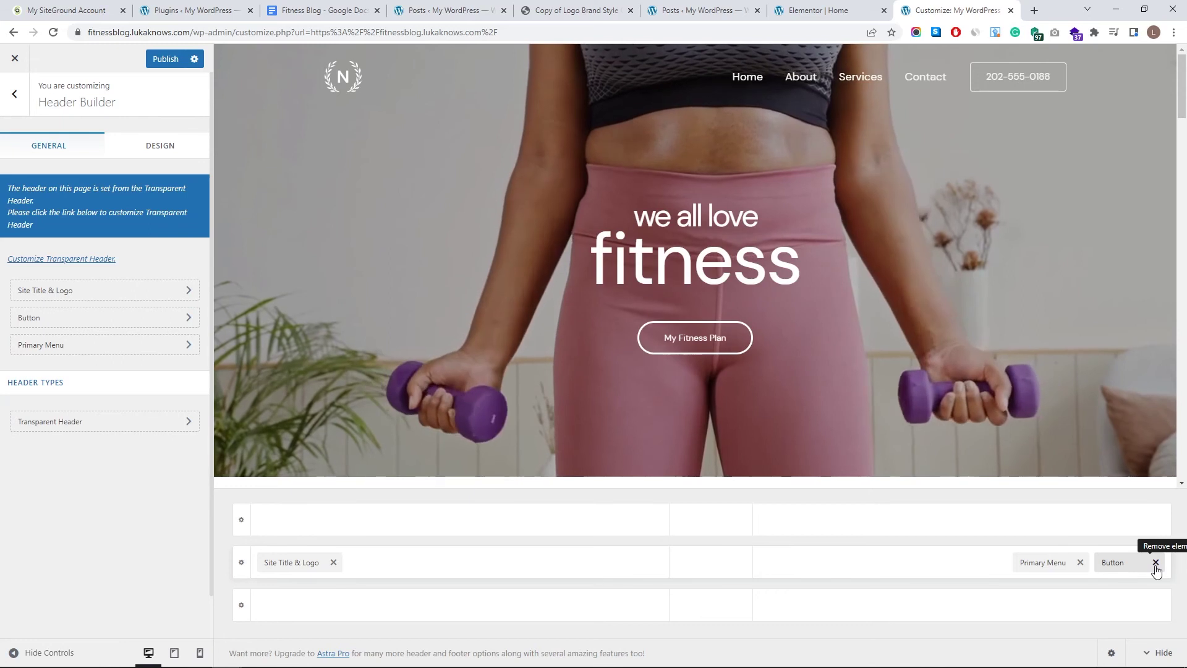
drag(1156, 570, 1151, 570)
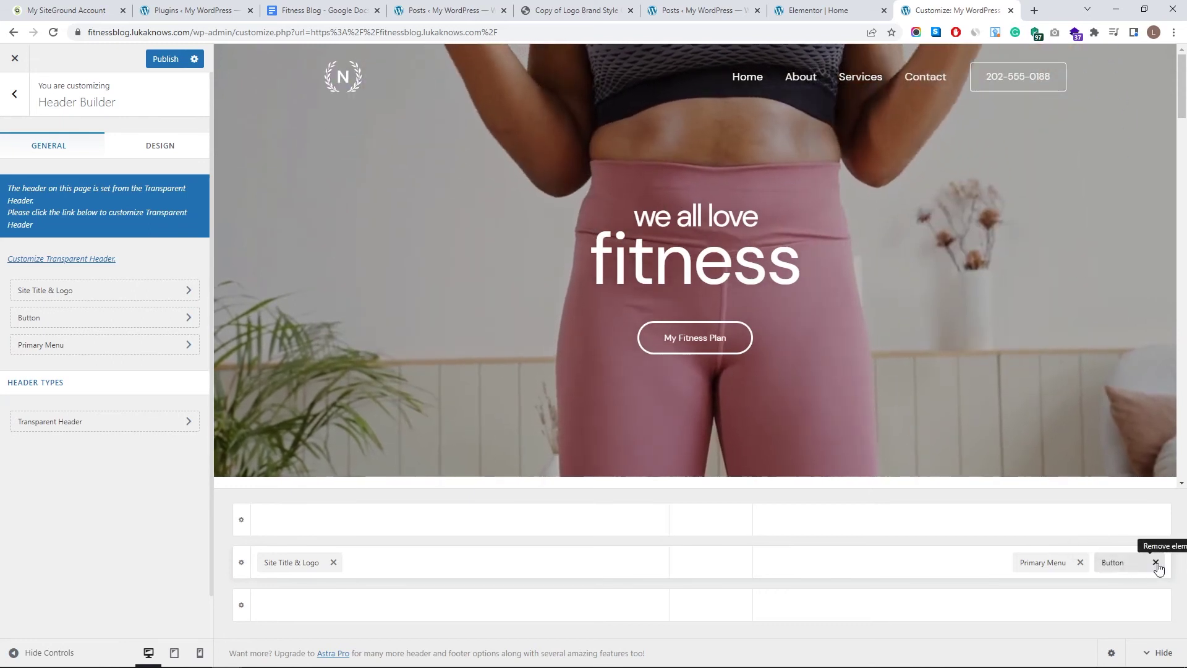
click(1156, 562)
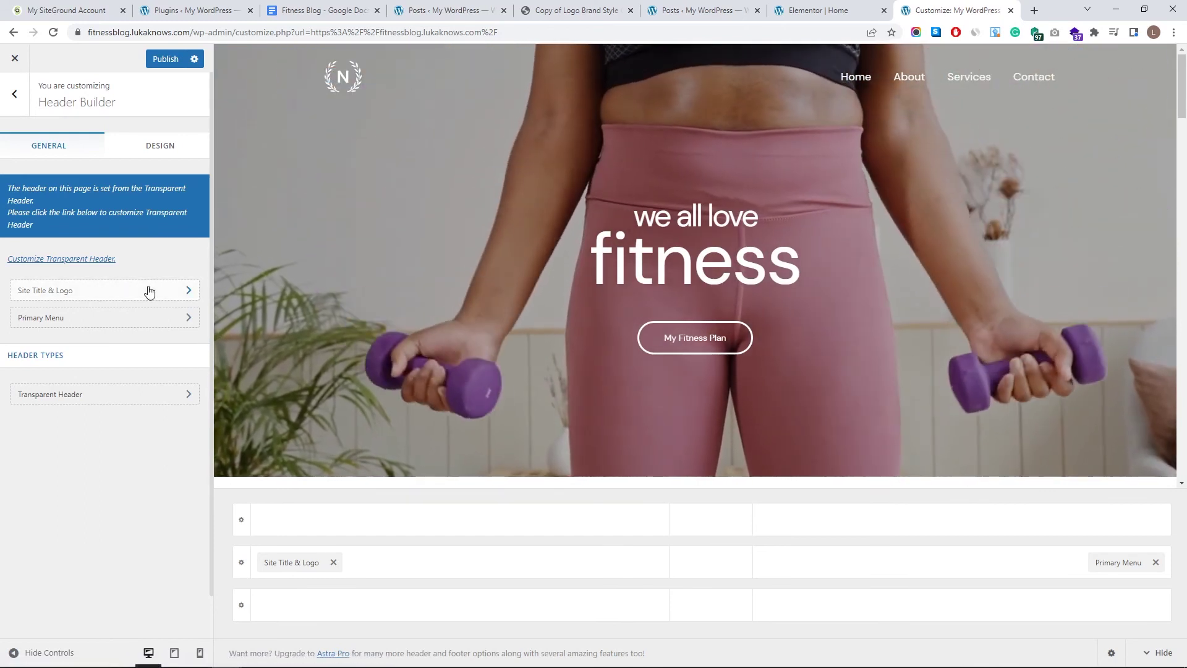
- Upload White Transparent Logo.png as the site logo and widen its crop slightly
click(148, 290)
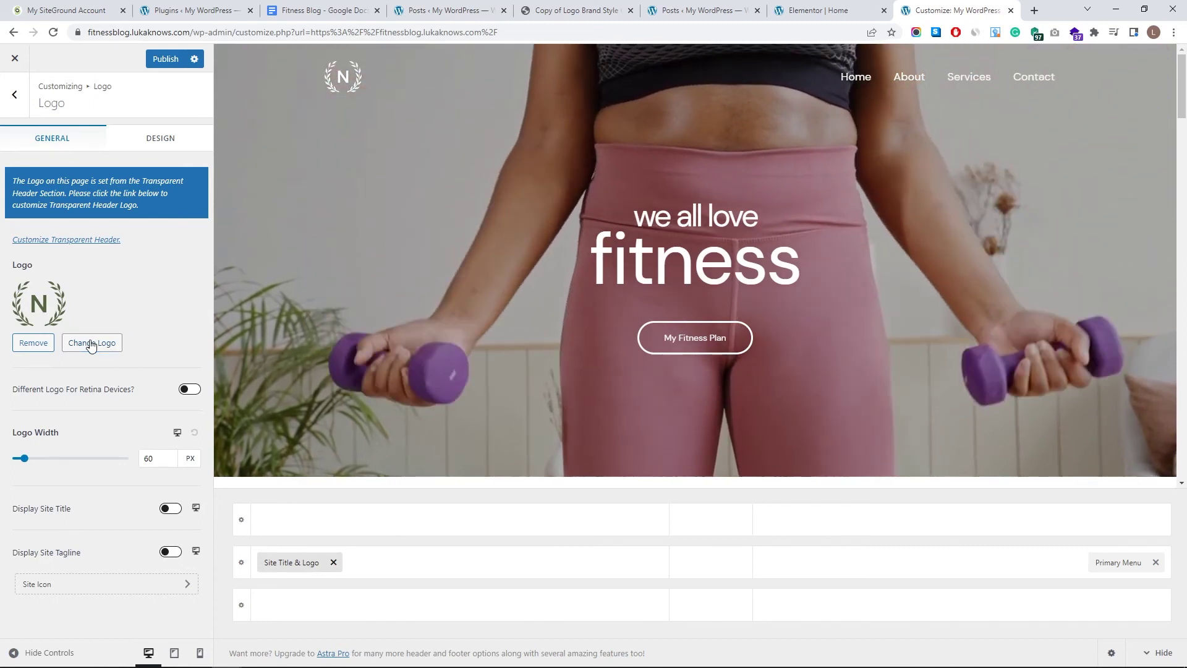
click(93, 343)
click(581, 329)
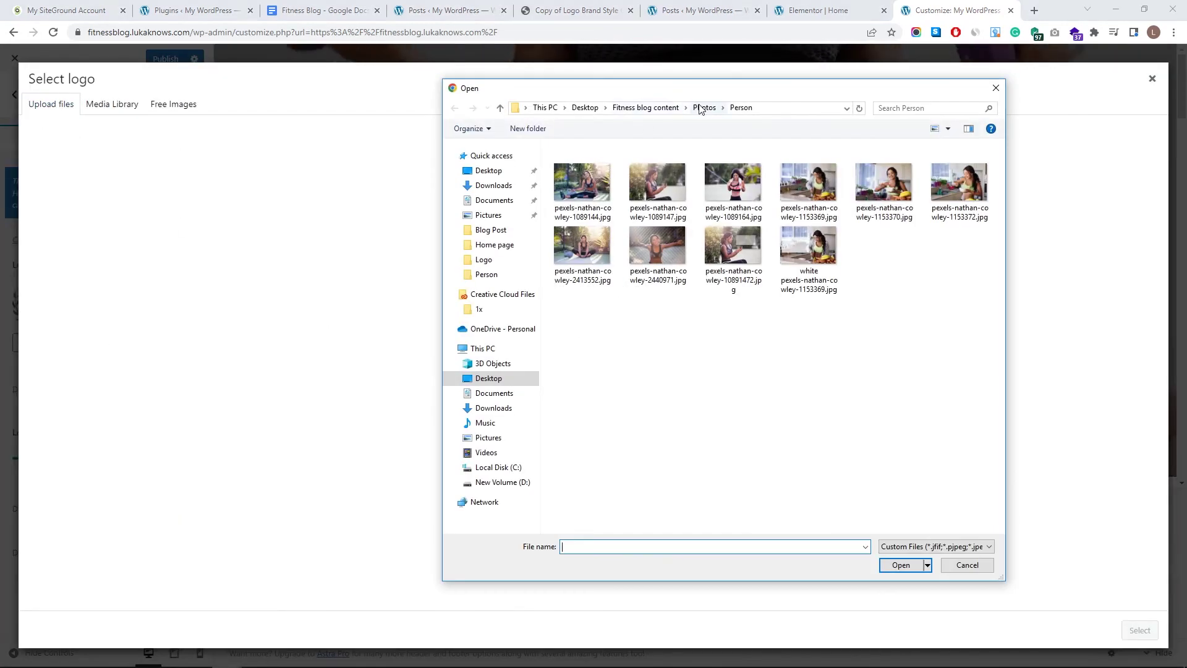
click(697, 106)
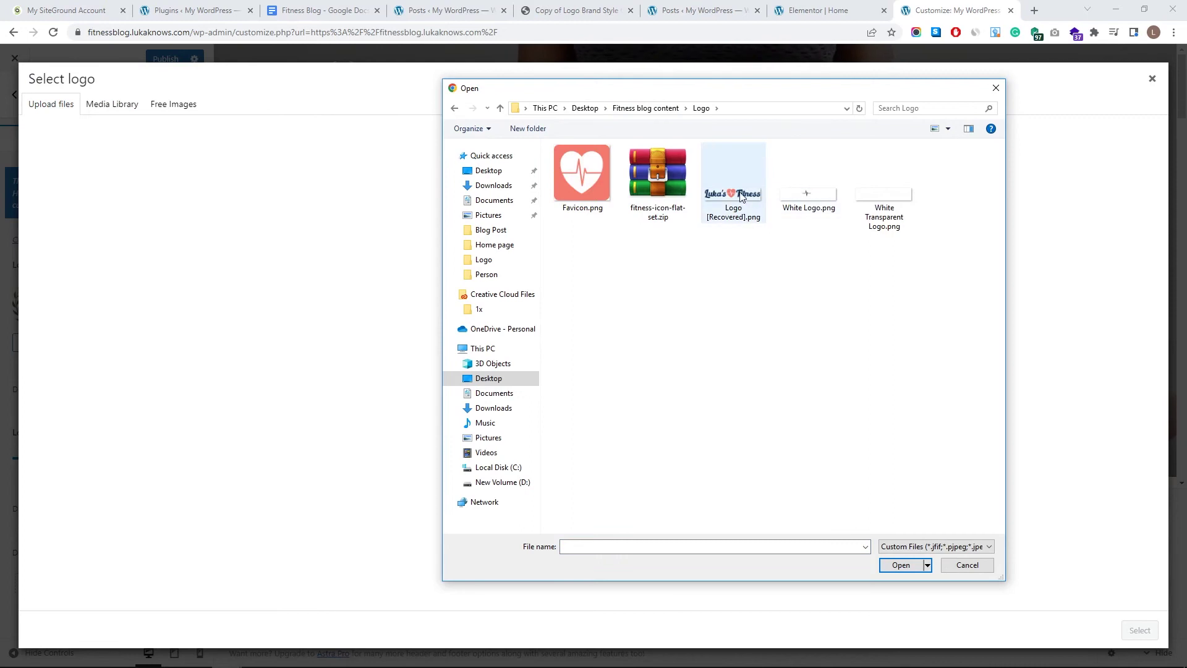
click(900, 565)
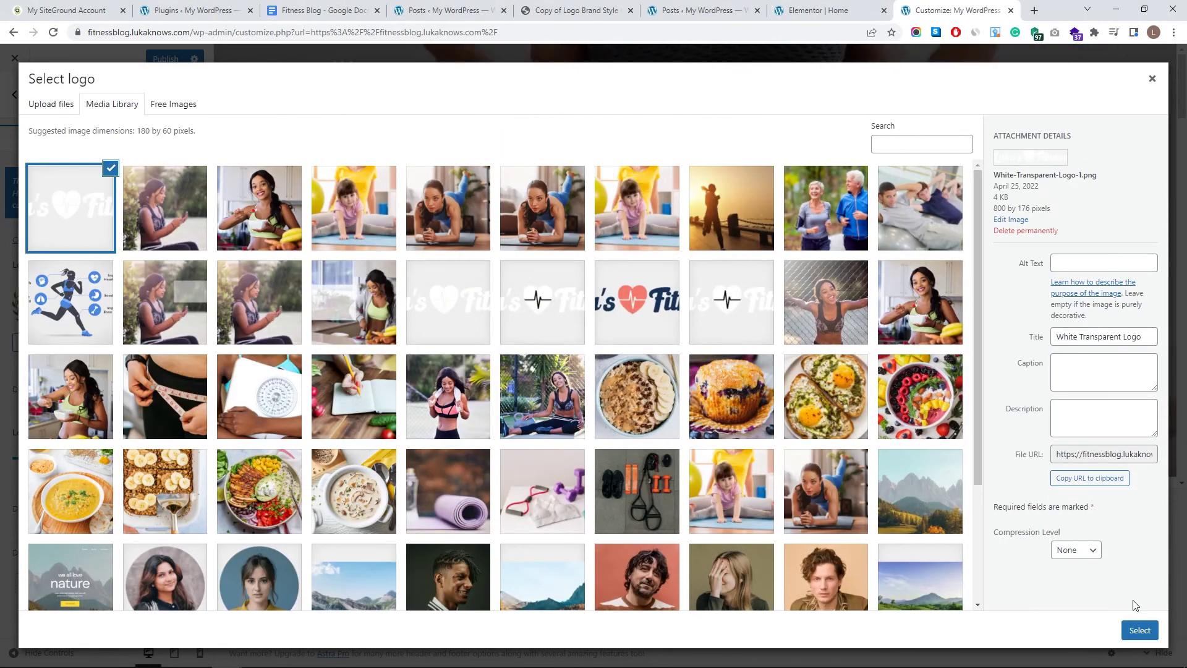
click(1140, 630)
drag(437, 149, 399, 144)
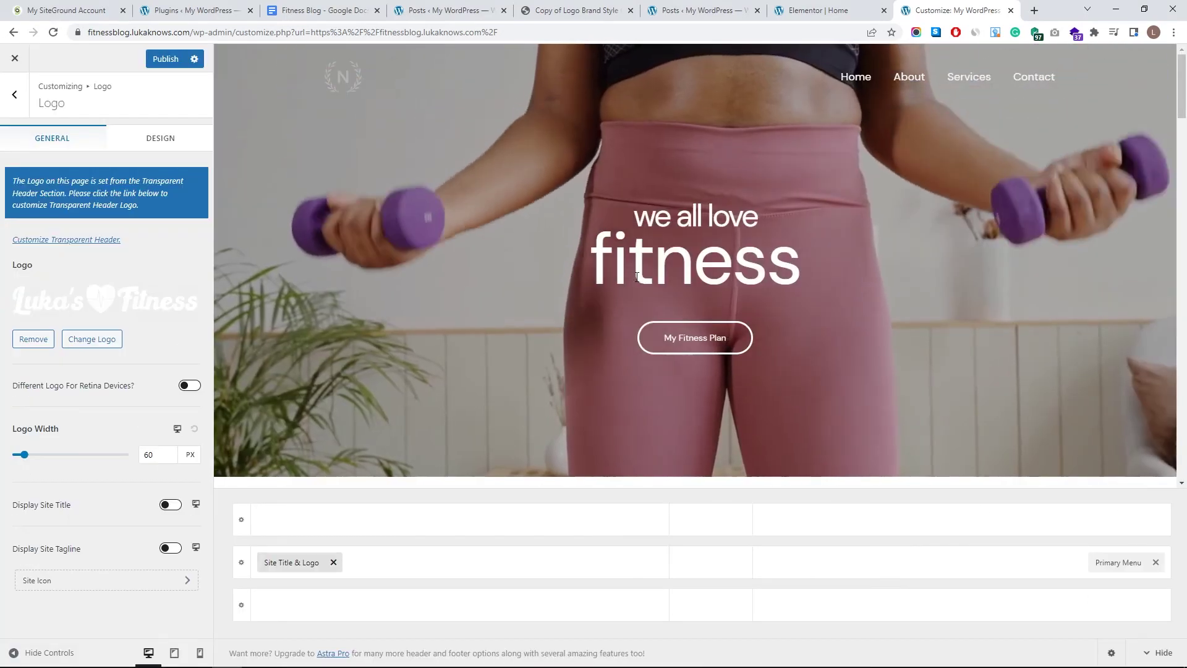
- Set the logo width to 234, publish, check the live site, and reopen Customize
drag(25, 454, 61, 455)
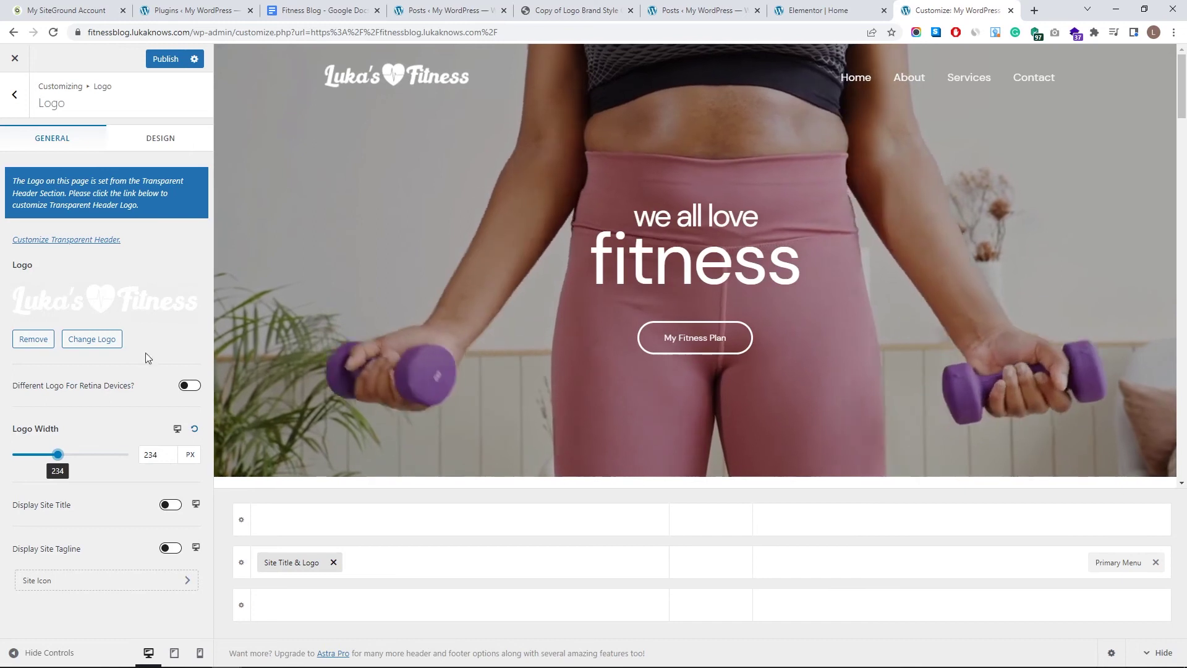
click(162, 59)
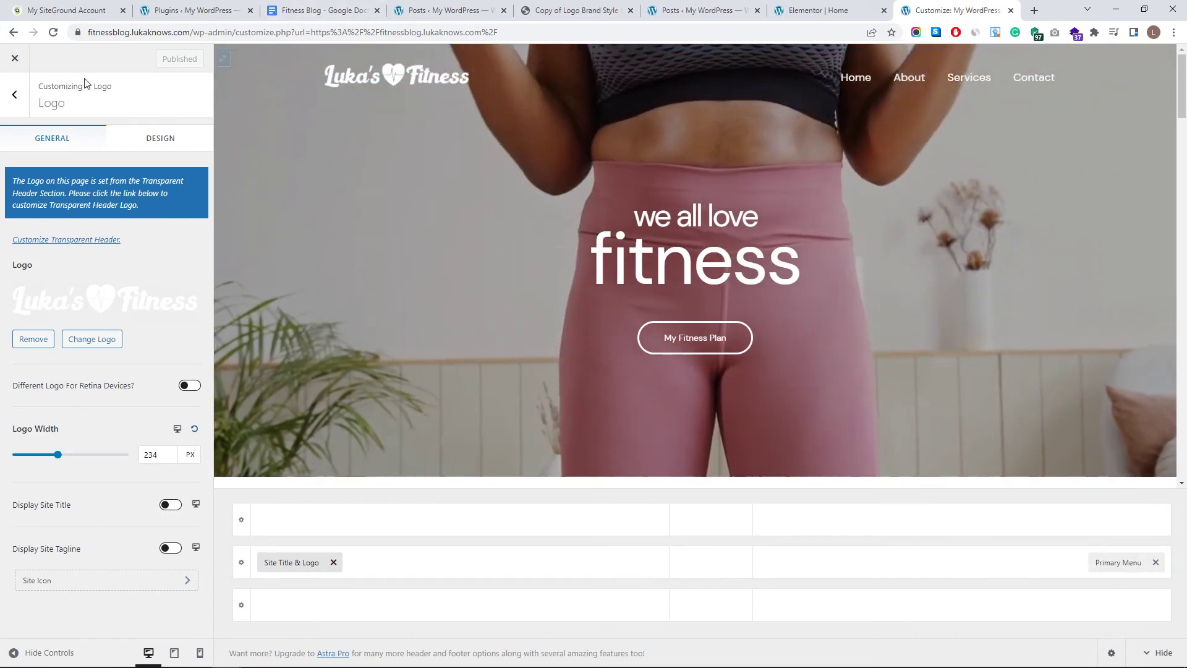
click(21, 67)
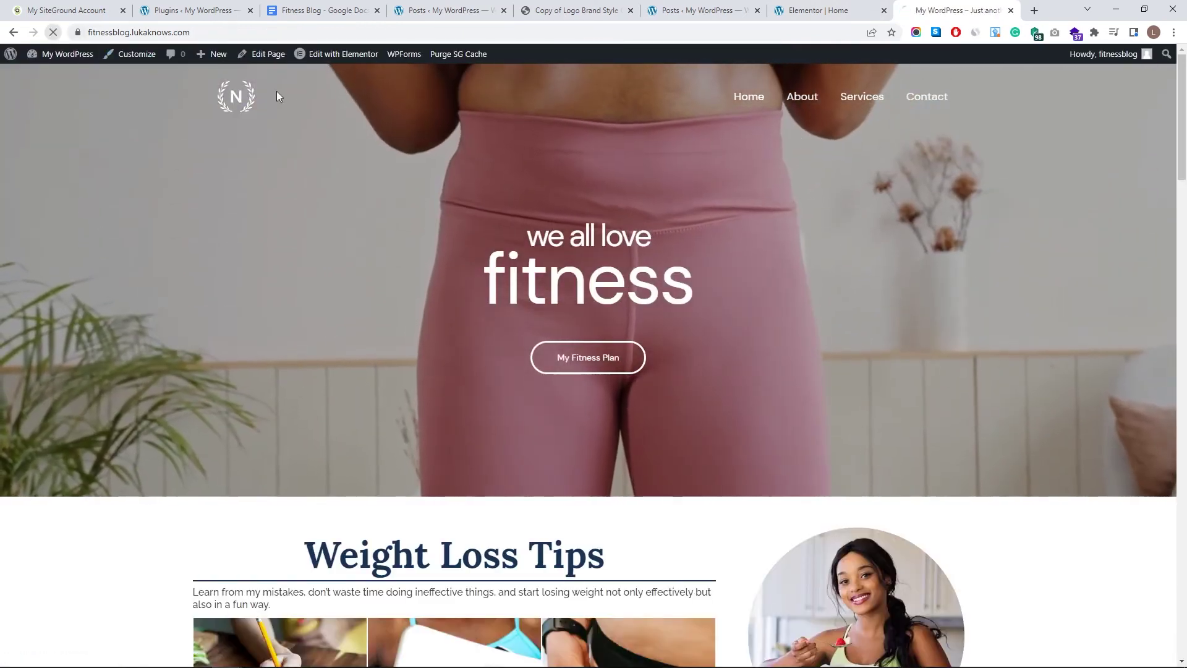
key(F5)
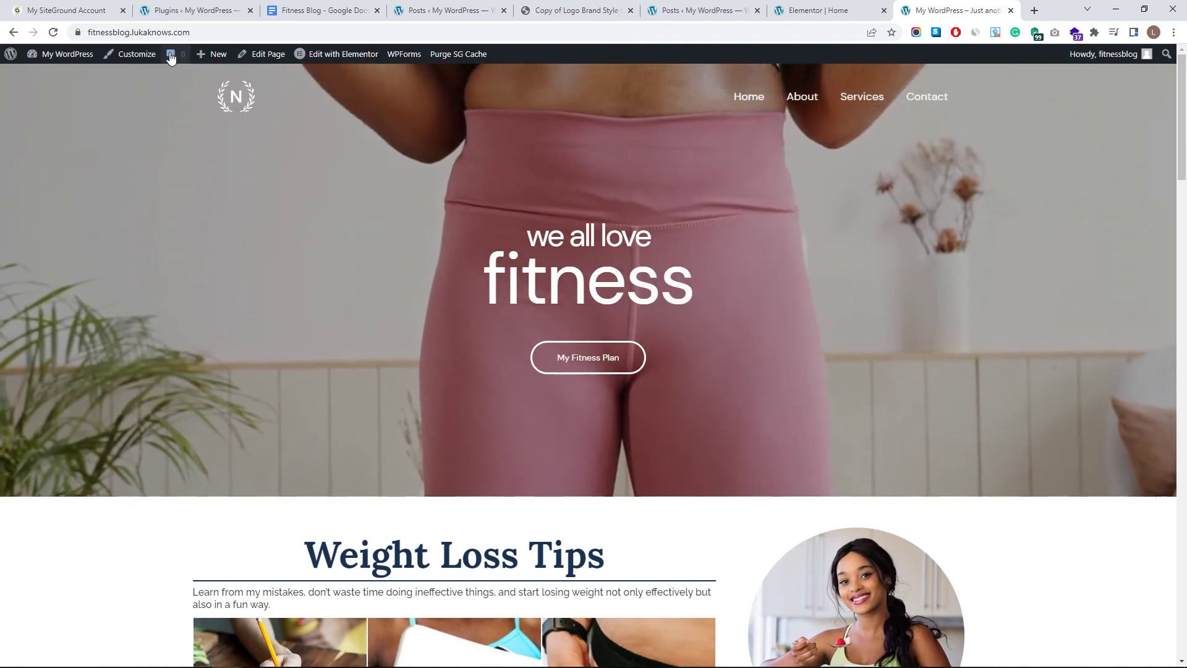
click(147, 55)
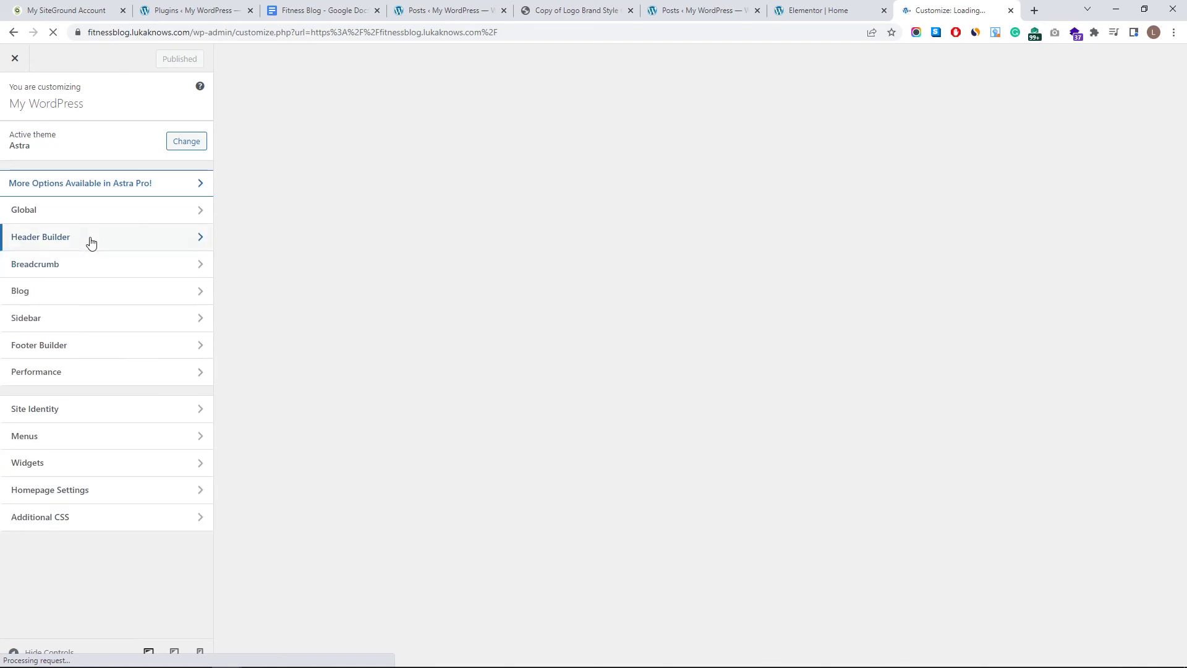
- Set the white logo as the Transparent Header logo in Header Builder
click(91, 241)
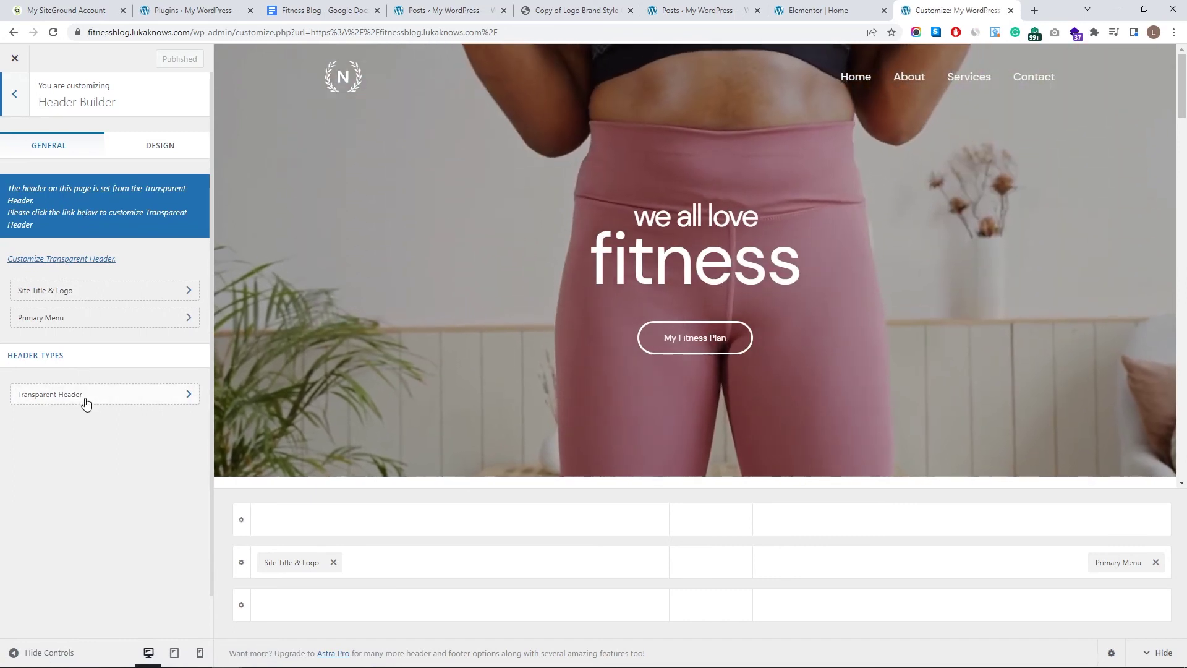
click(85, 401)
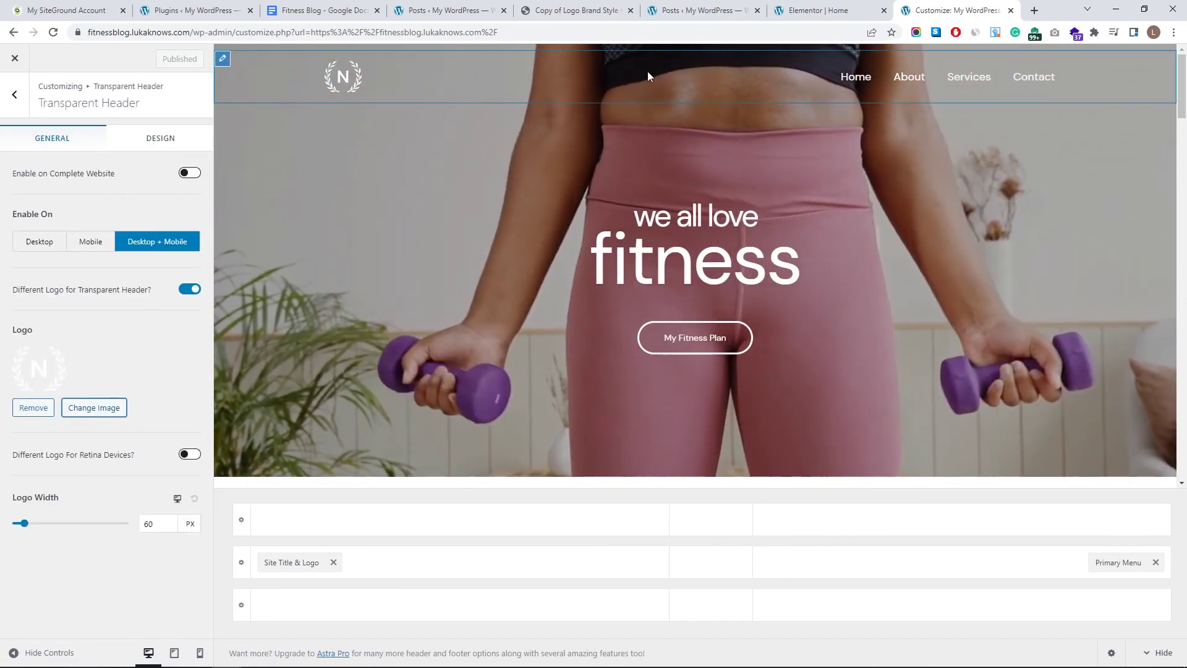
click(94, 411)
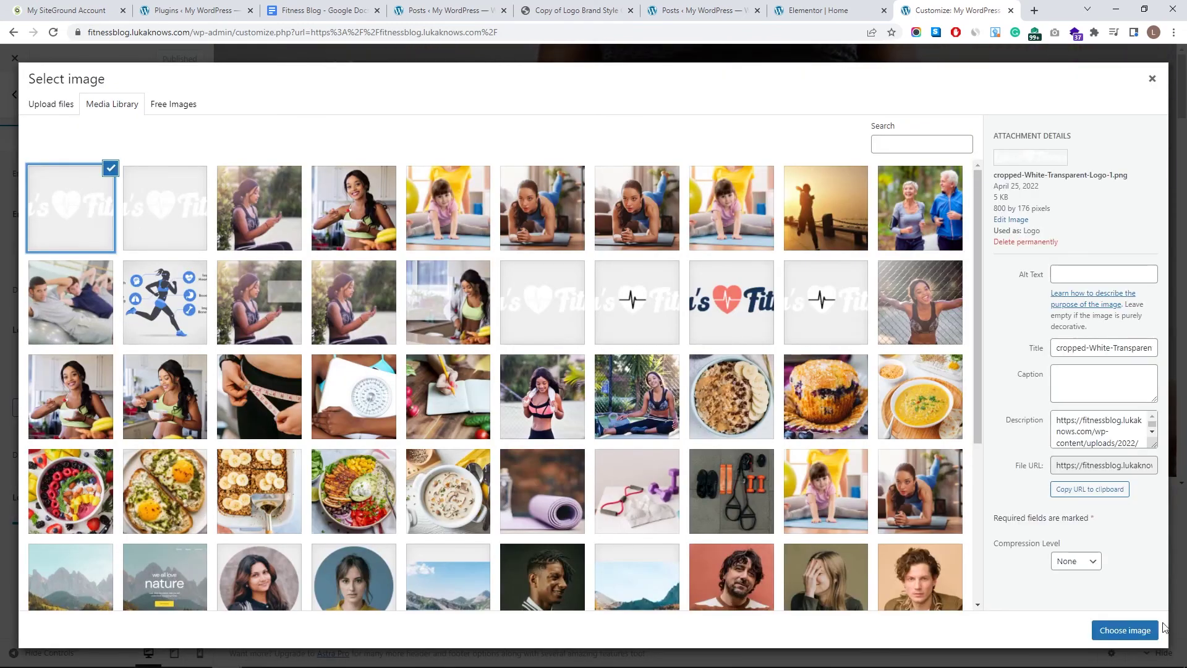
click(1153, 630)
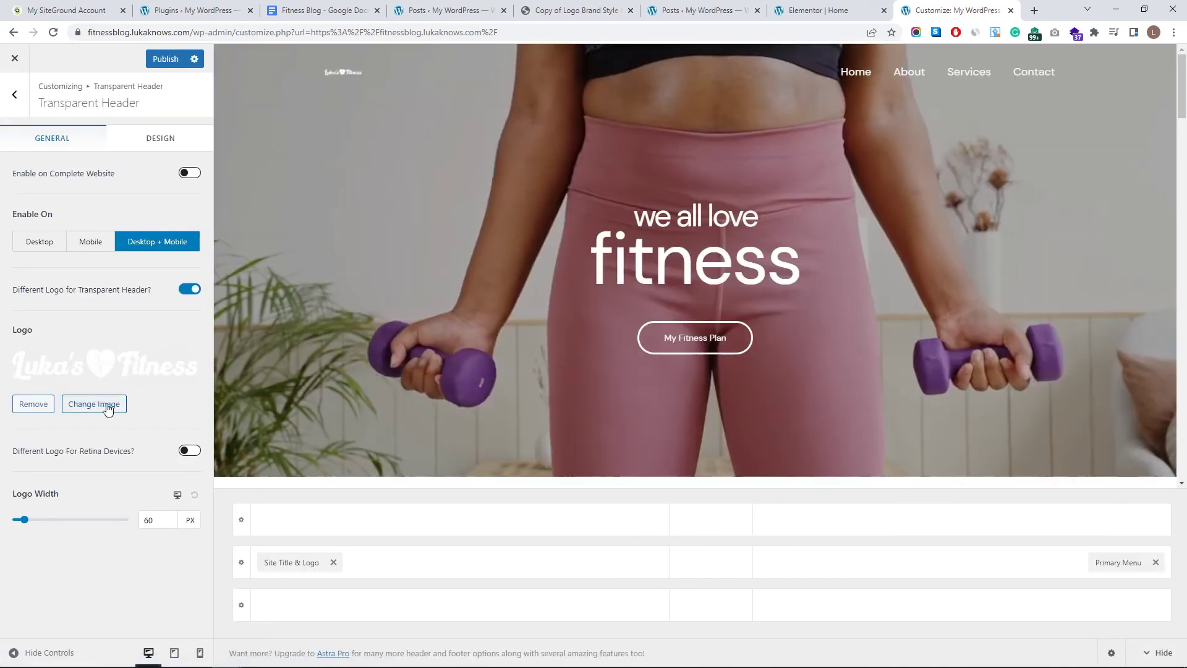
- Size the transparent header logo to 244 px on desktop, smaller on tablet and mobile, and publish
drag(24, 519, 56, 524)
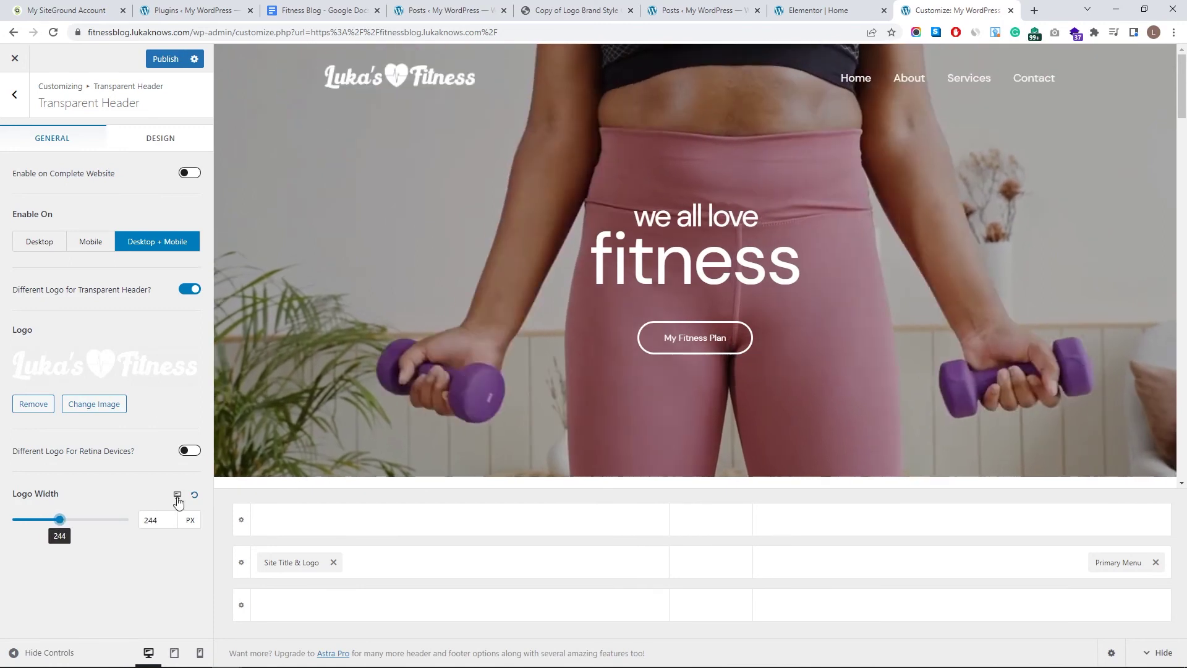
click(174, 651)
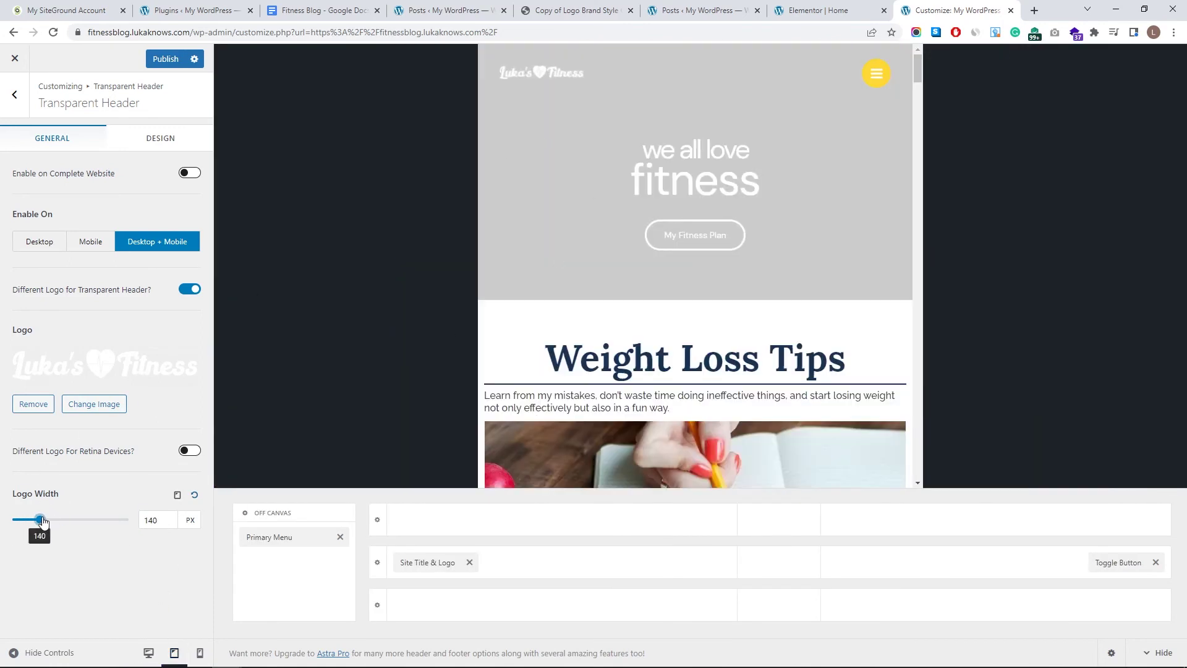
click(176, 495)
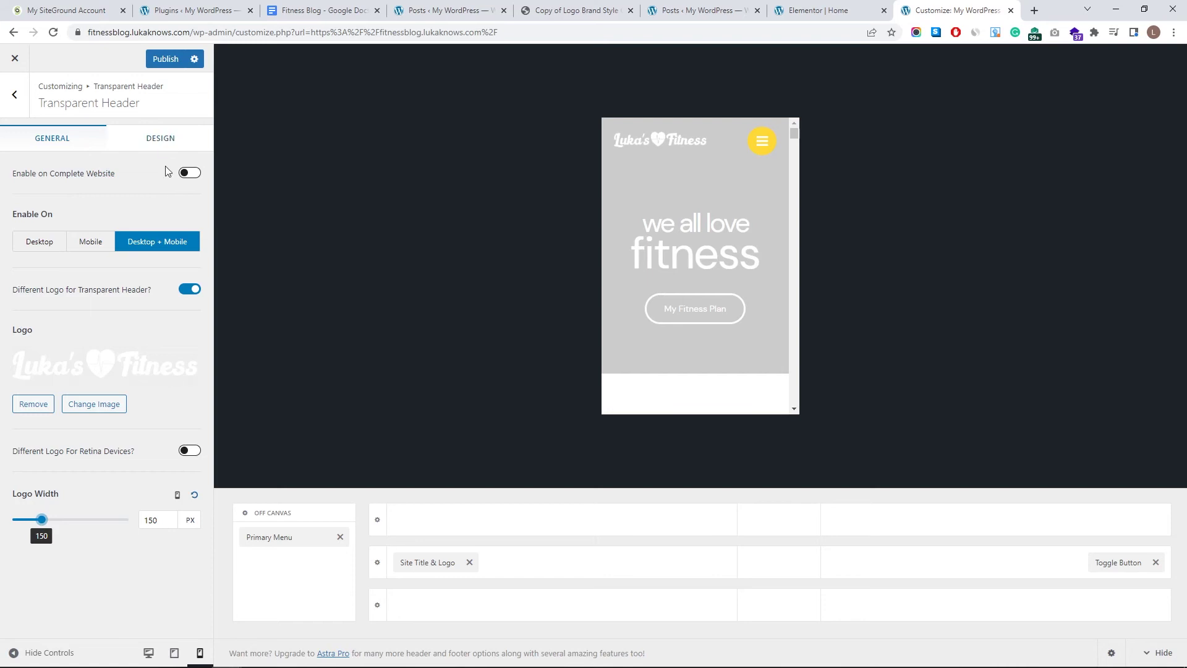
click(149, 652)
click(166, 59)
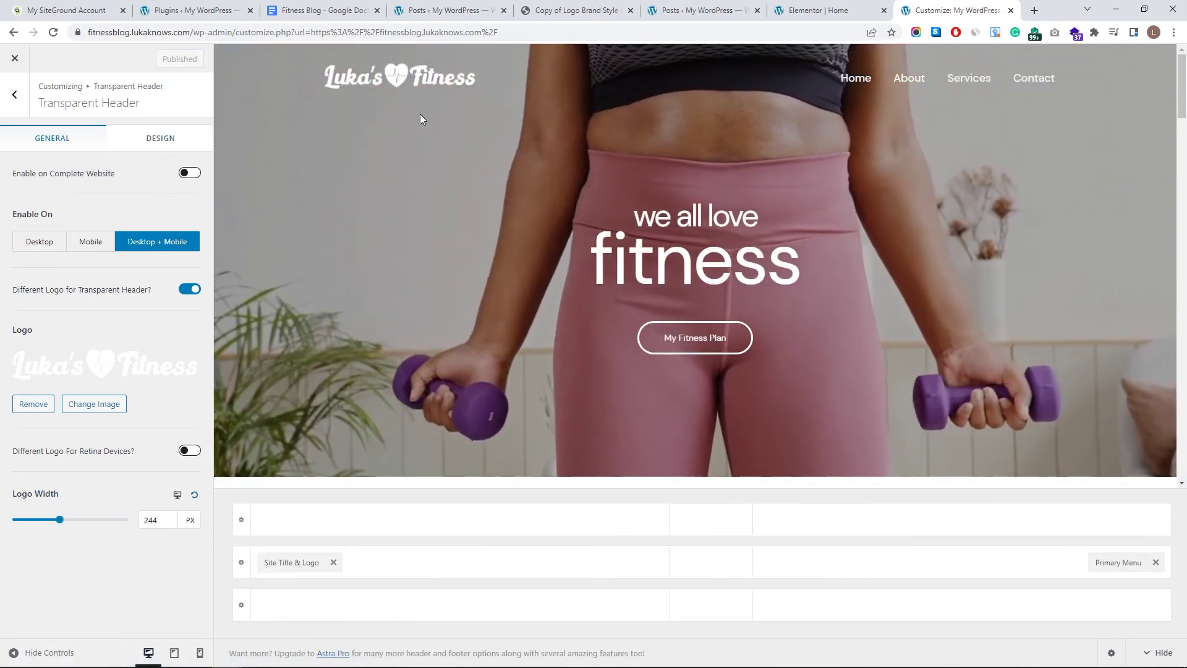
click(14, 60)
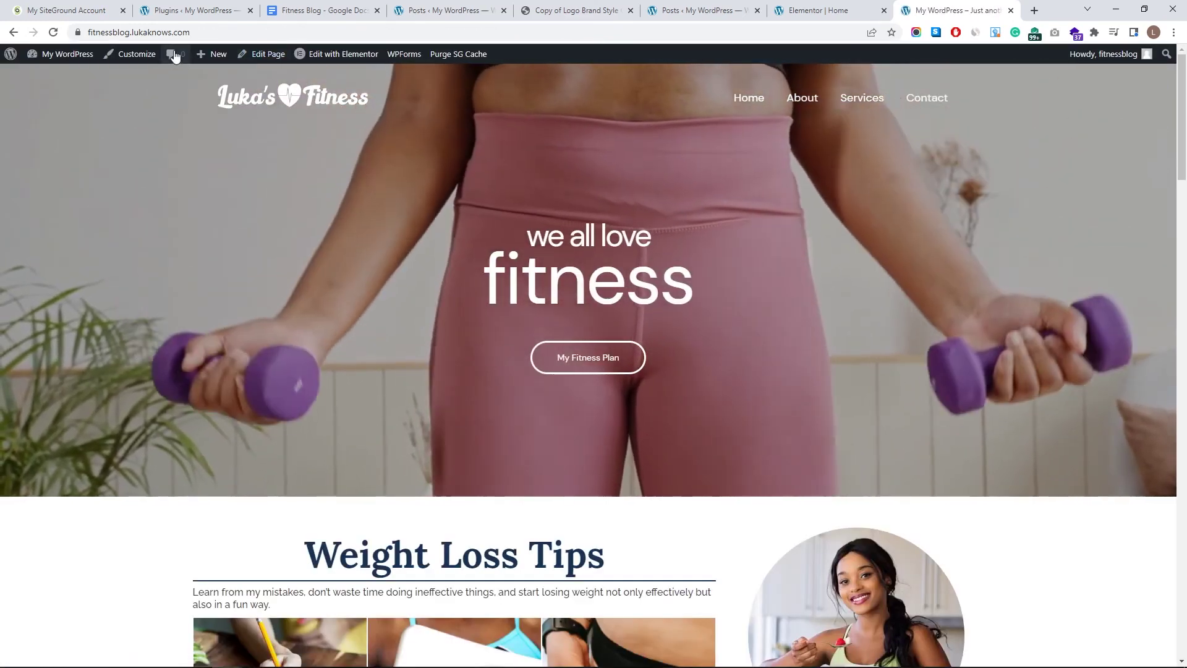
click(156, 56)
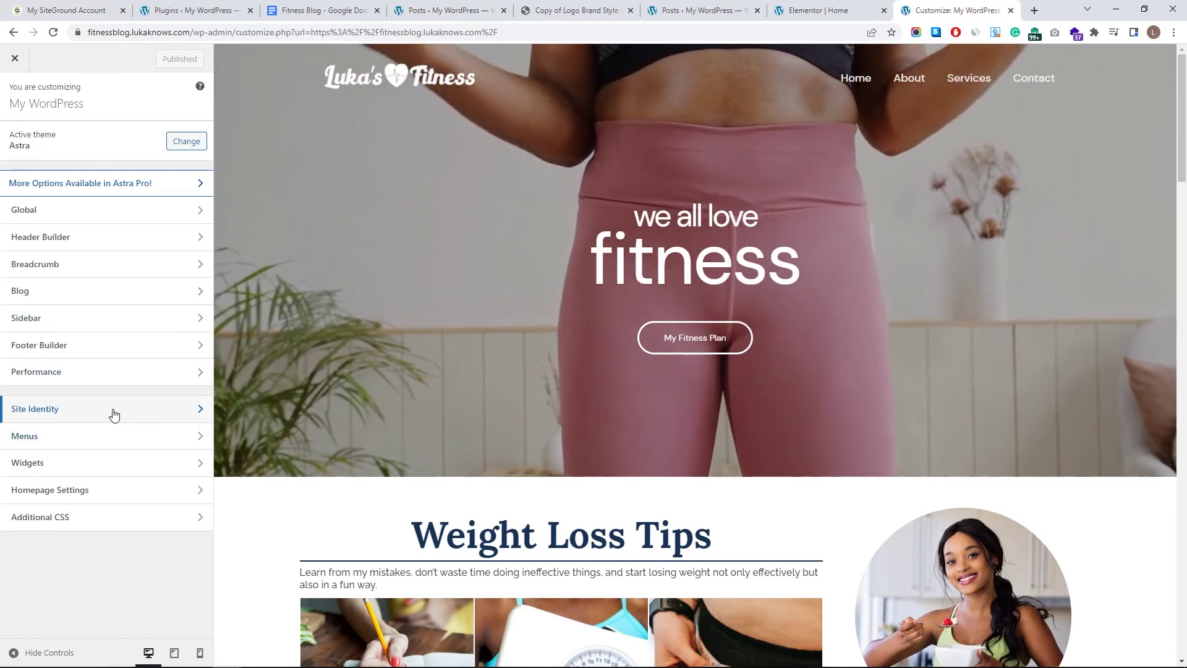
- Upload the red heart Favicon.png as the site icon in Site Identity and publish
click(114, 414)
click(106, 217)
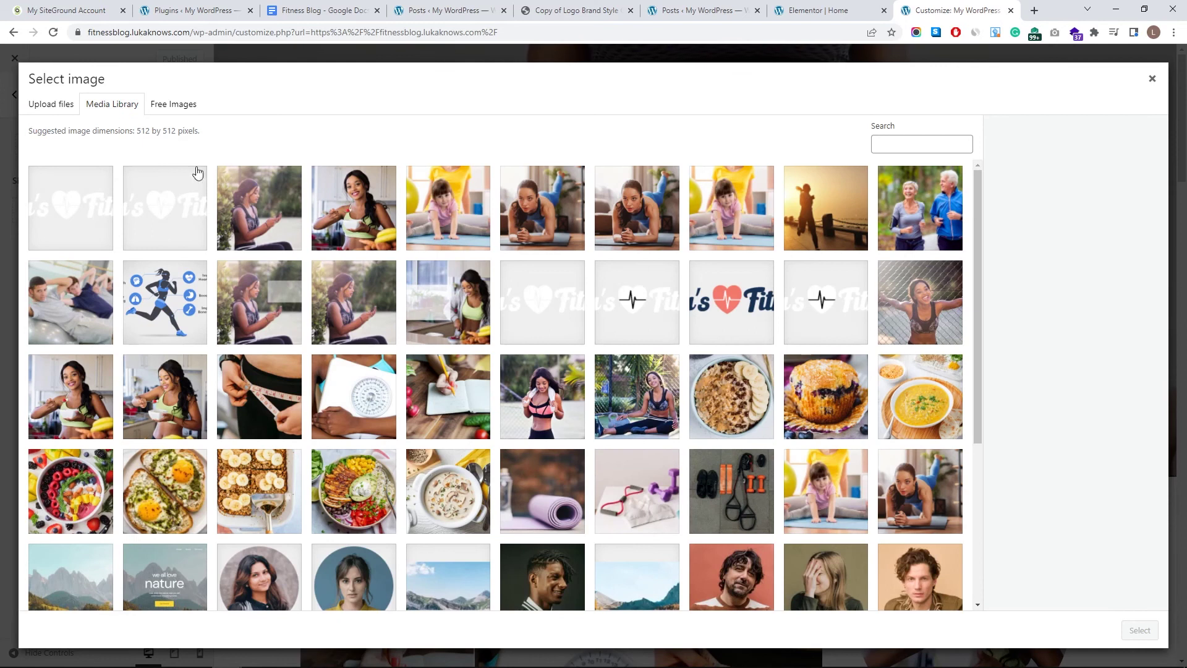
click(52, 106)
click(572, 331)
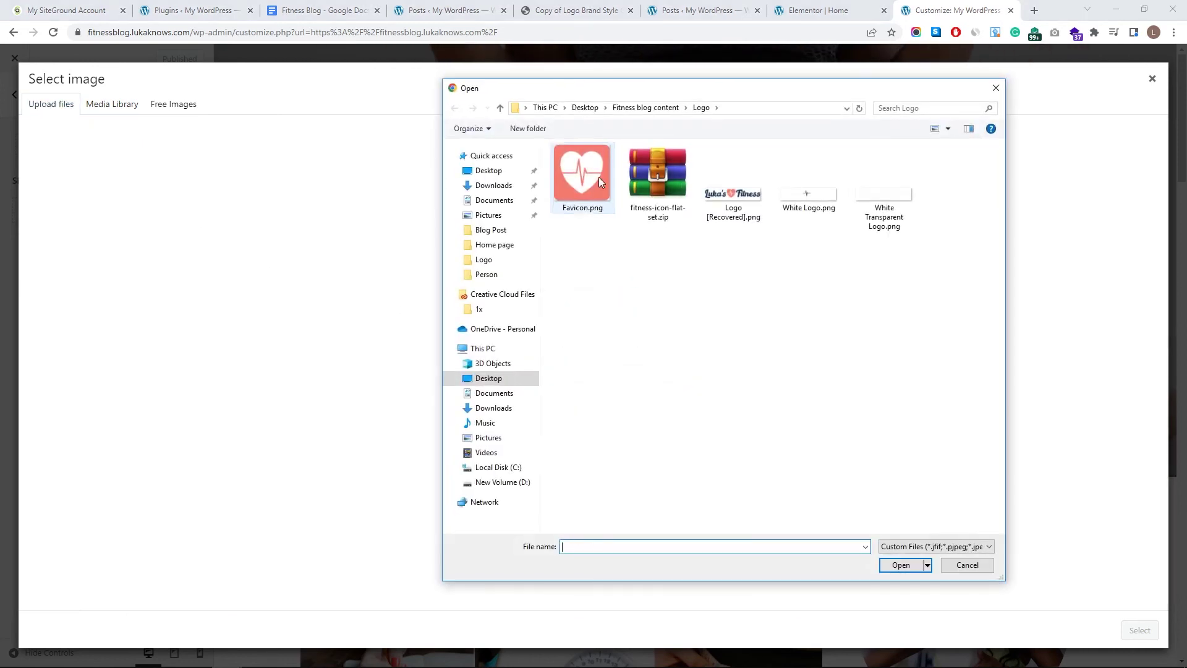
click(900, 565)
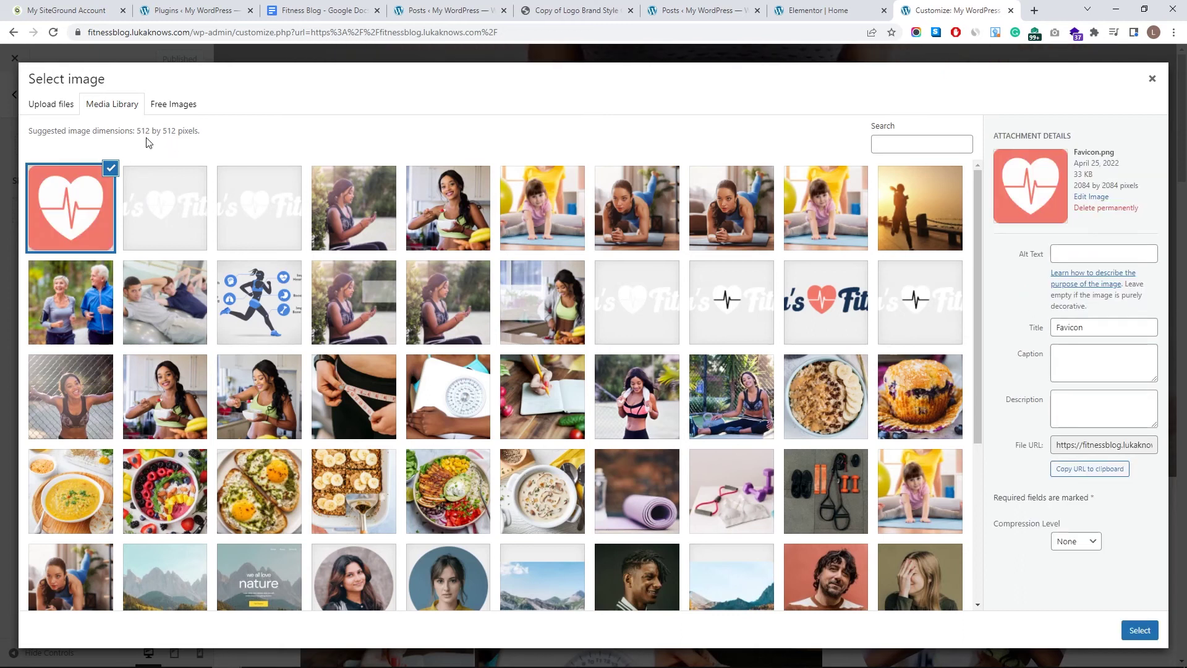
click(1125, 633)
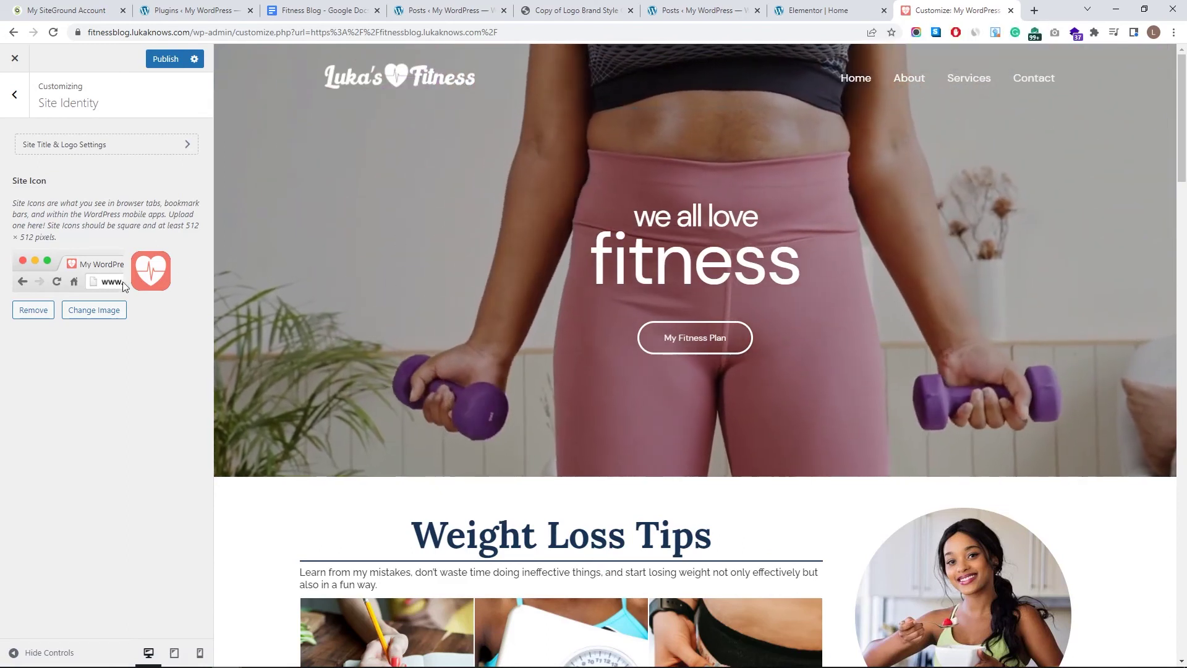
click(165, 59)
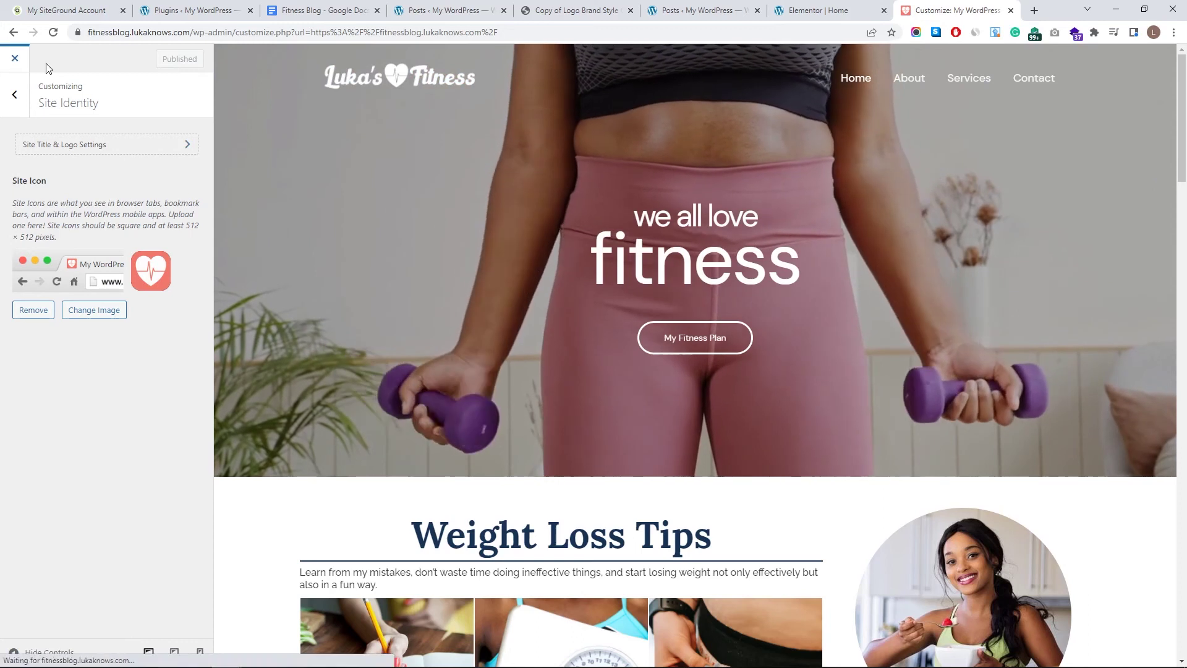
- Close the Customizer and look over the live home page
click(15, 58)
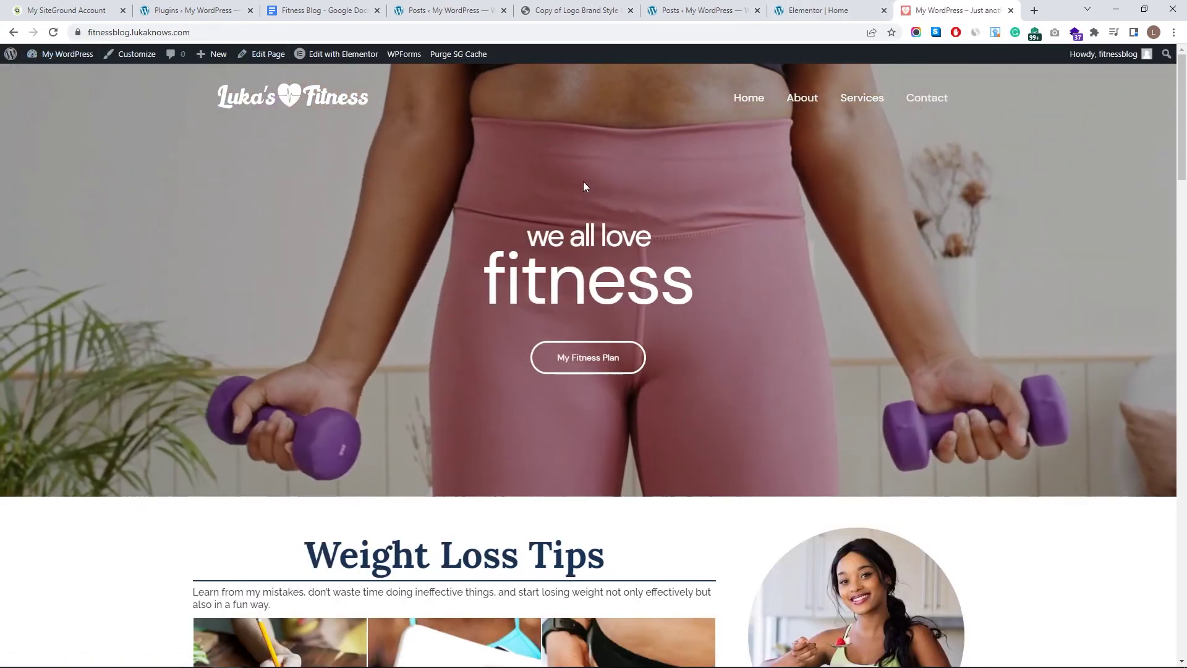
scroll(610, 180, down, 20)
scroll(684, 511, up, 20)
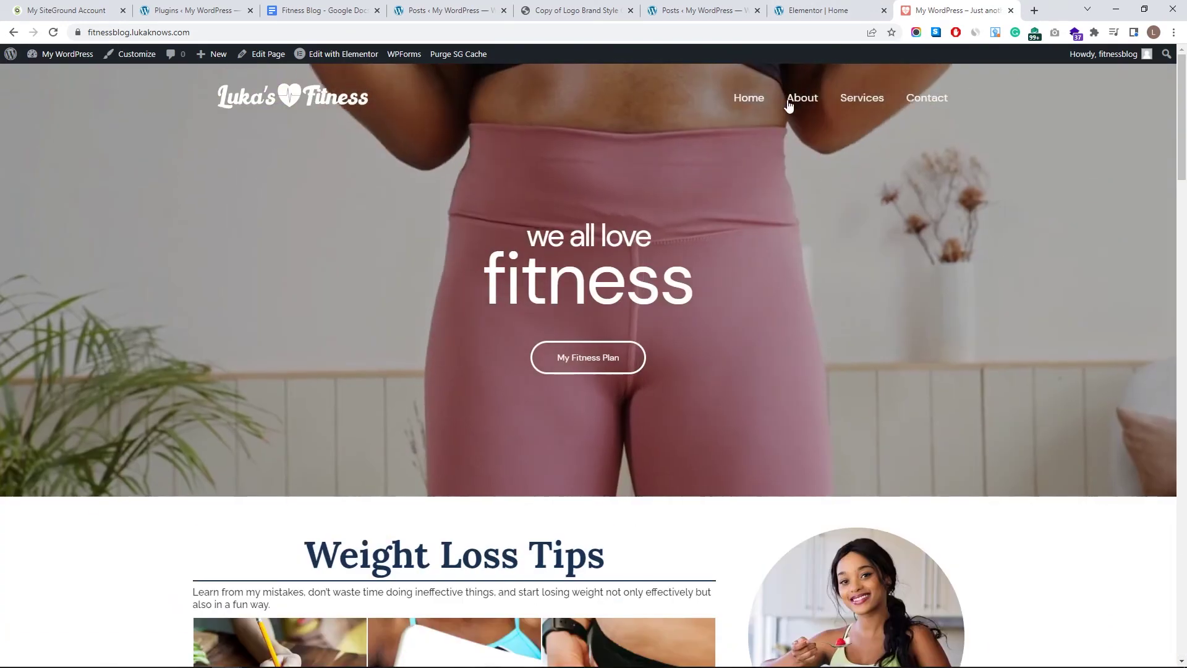
click(851, 9)
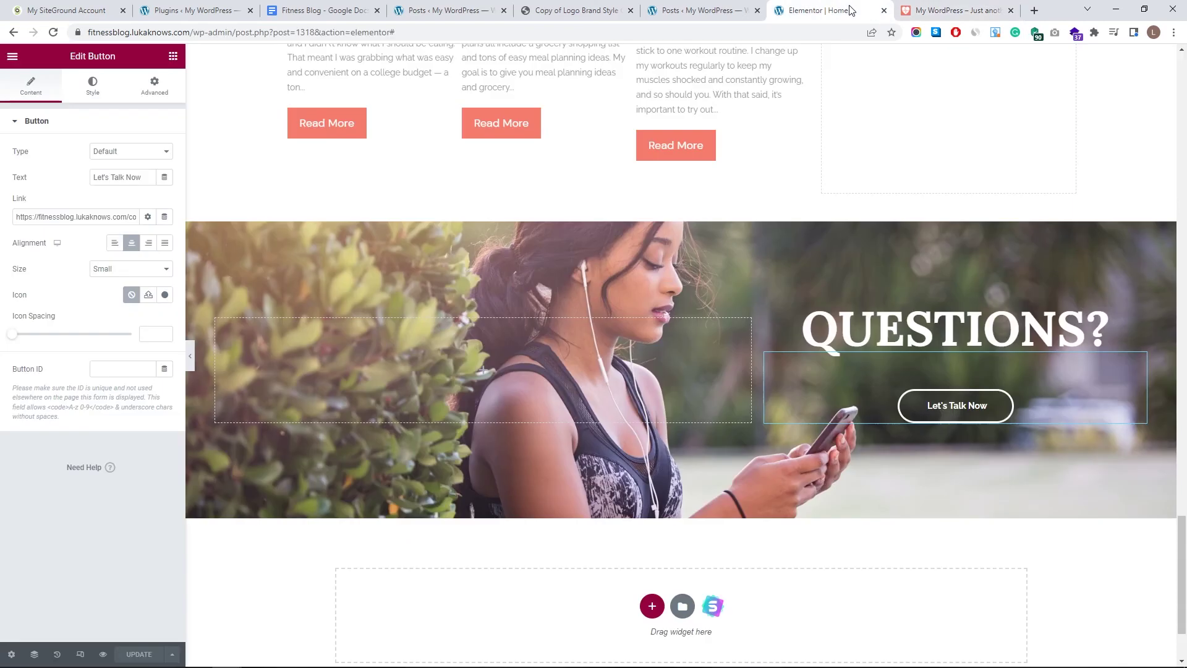
click(698, 10)
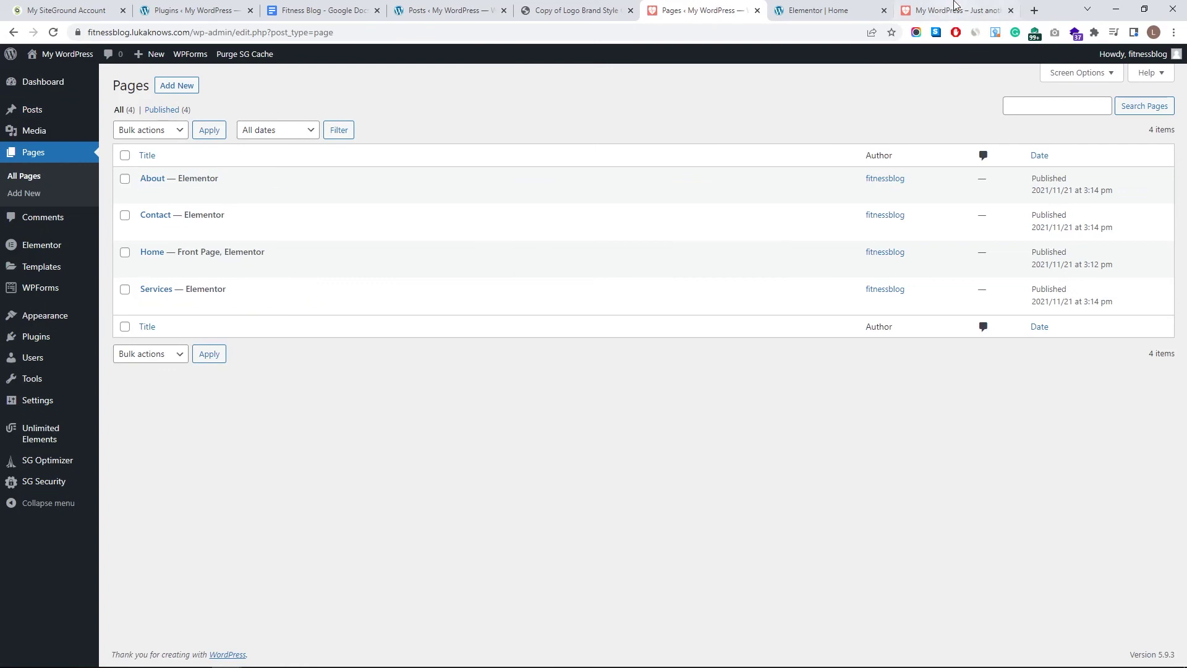
click(956, 5)
scroll(269, 195, down, 14)
scroll(358, 331, down, 10)
scroll(623, 214, up, 20)
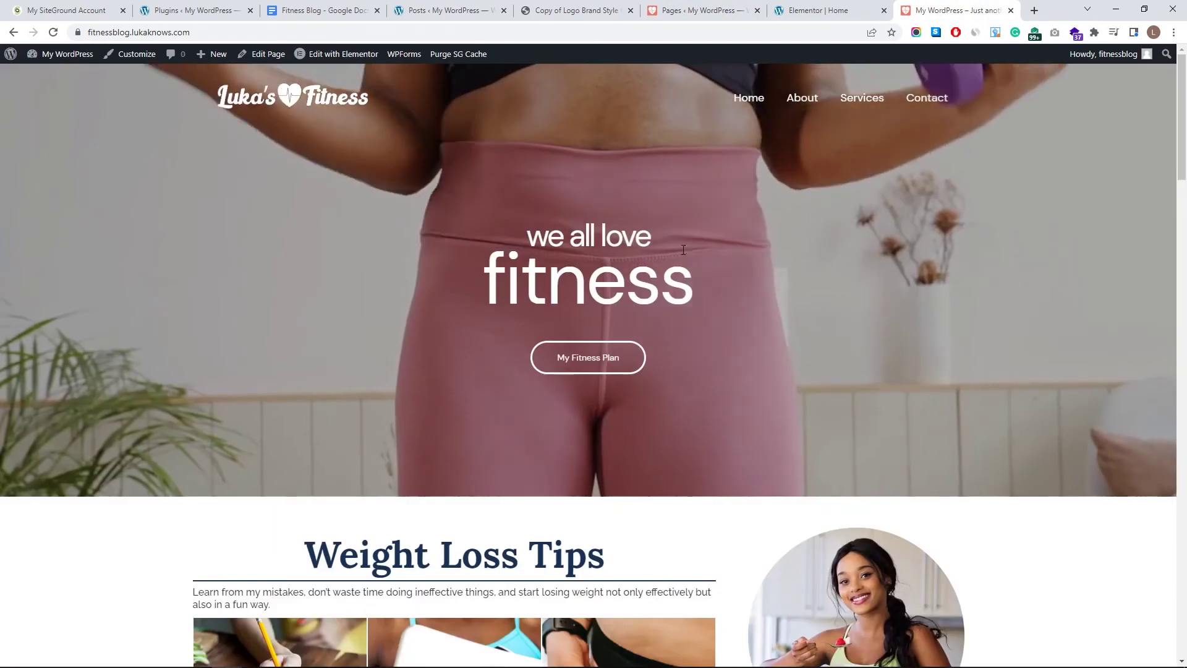
- View the live About page, then return to the admin Pages list
click(802, 99)
scroll(450, 208, down, 8)
scroll(586, 381, up, 8)
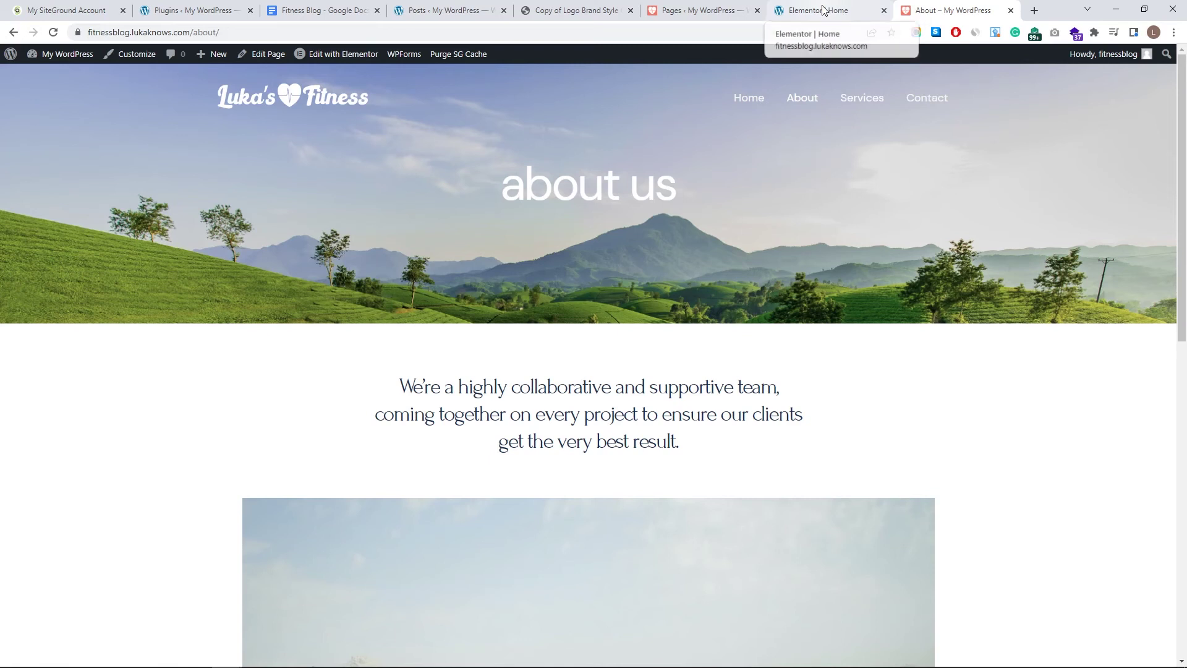
click(692, 10)
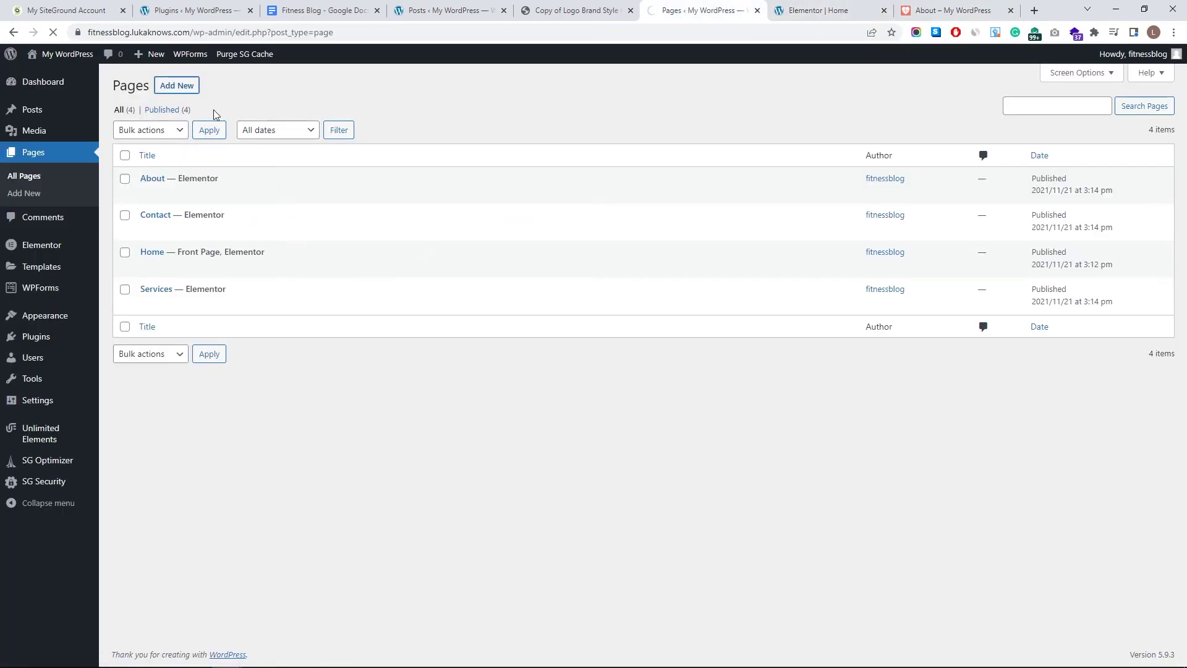
- Title the new page 'Recipes' and publish it, confirming in the pre-publish panel
text(Recipes)
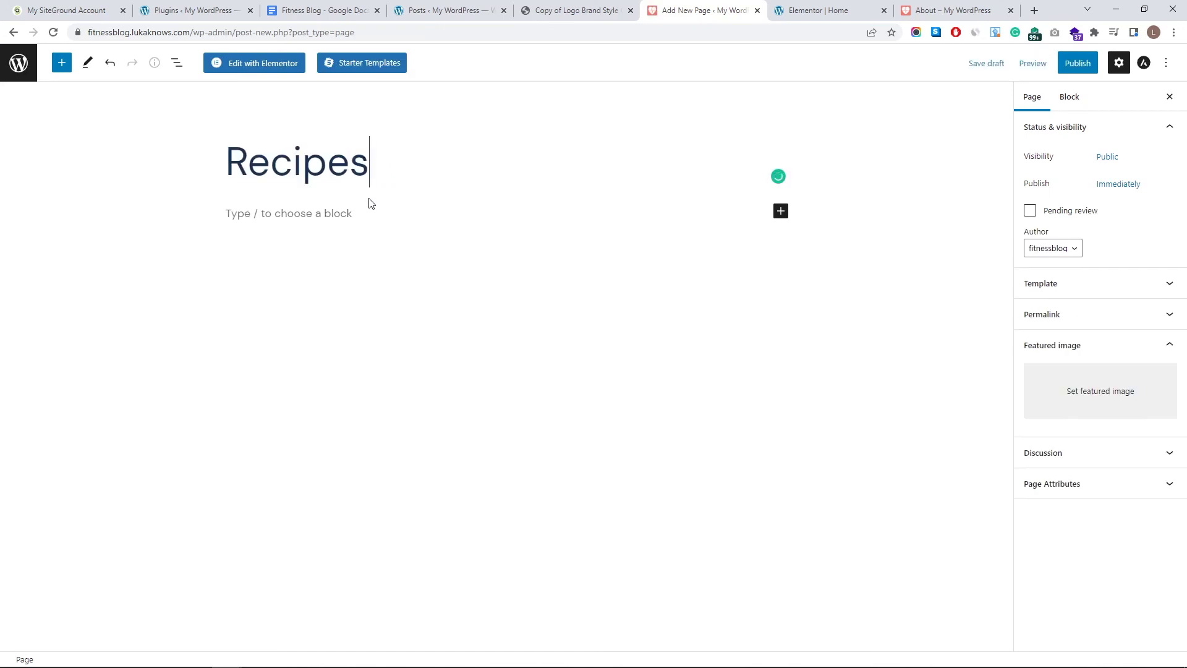
click(1092, 65)
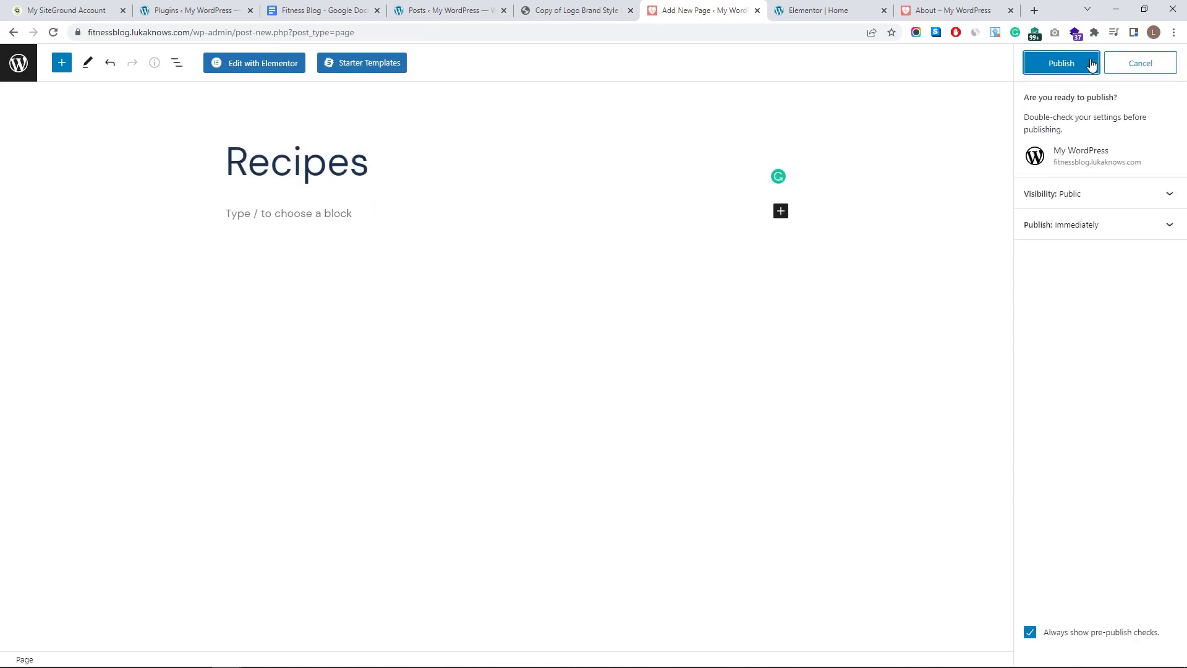
click(1092, 65)
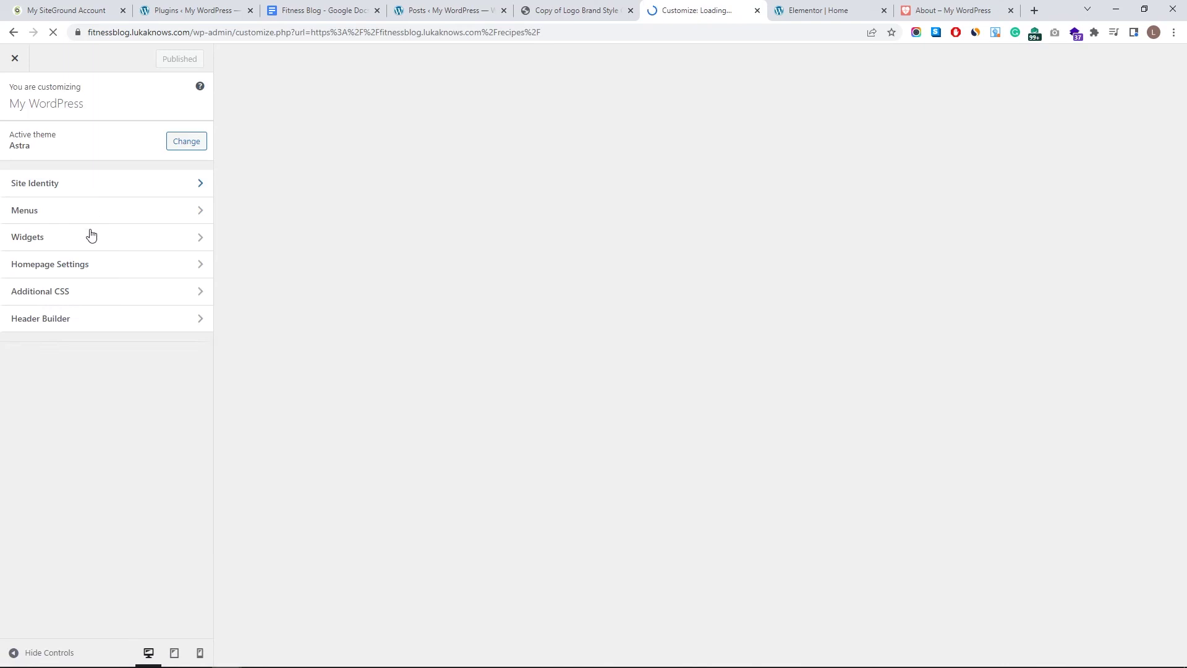
- Upload Logo (Recoloured).png as the new site logo under Site Title & Logo
click(102, 193)
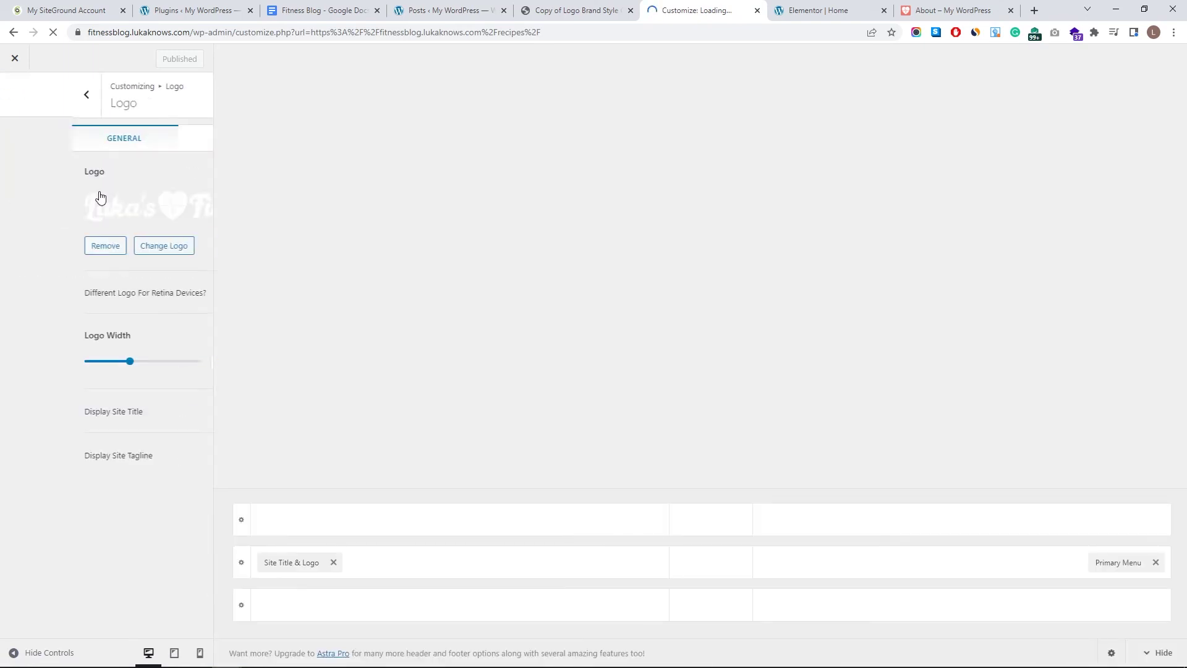
click(107, 247)
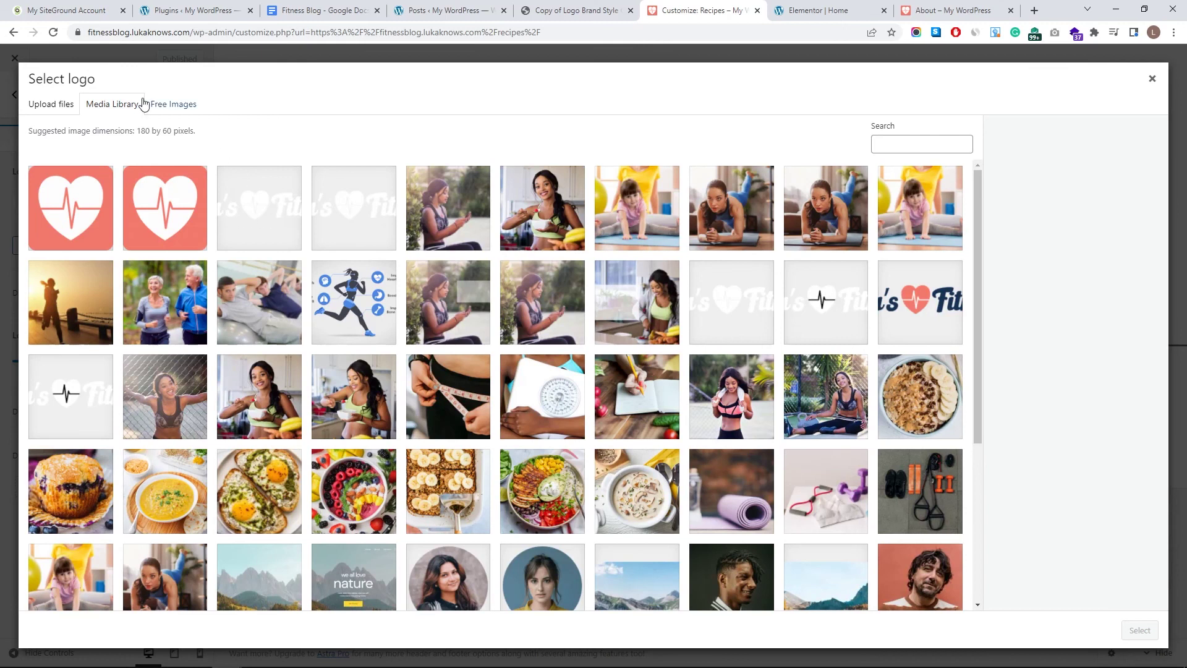
click(32, 107)
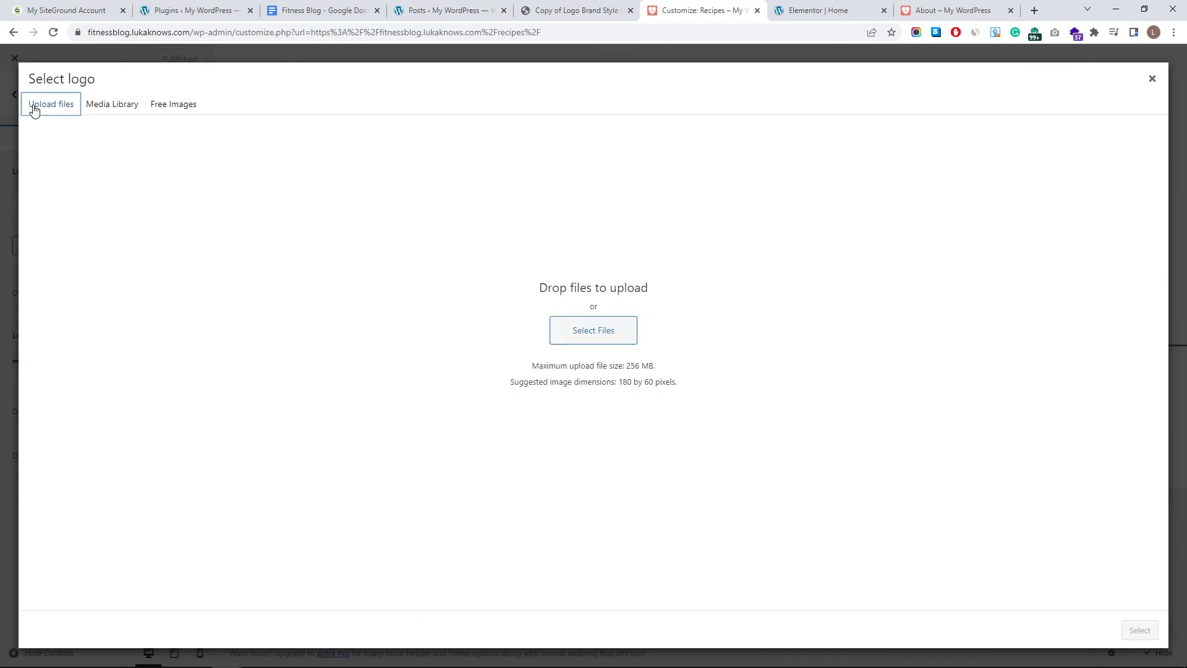
click(575, 337)
click(733, 188)
click(897, 555)
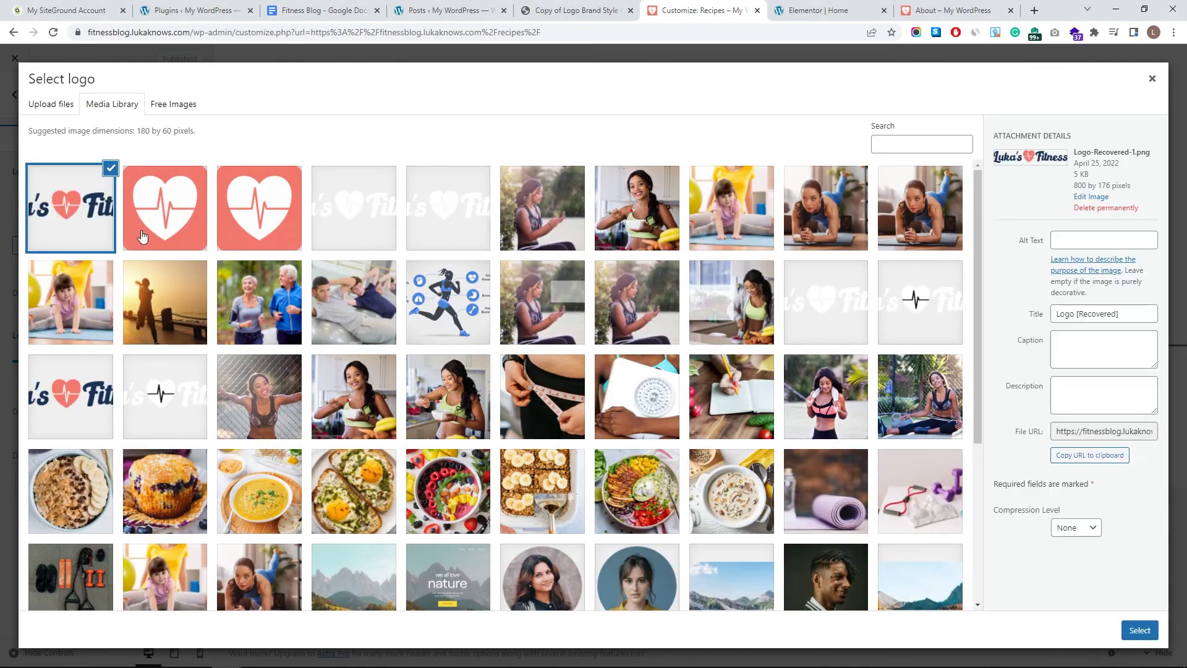
click(1139, 631)
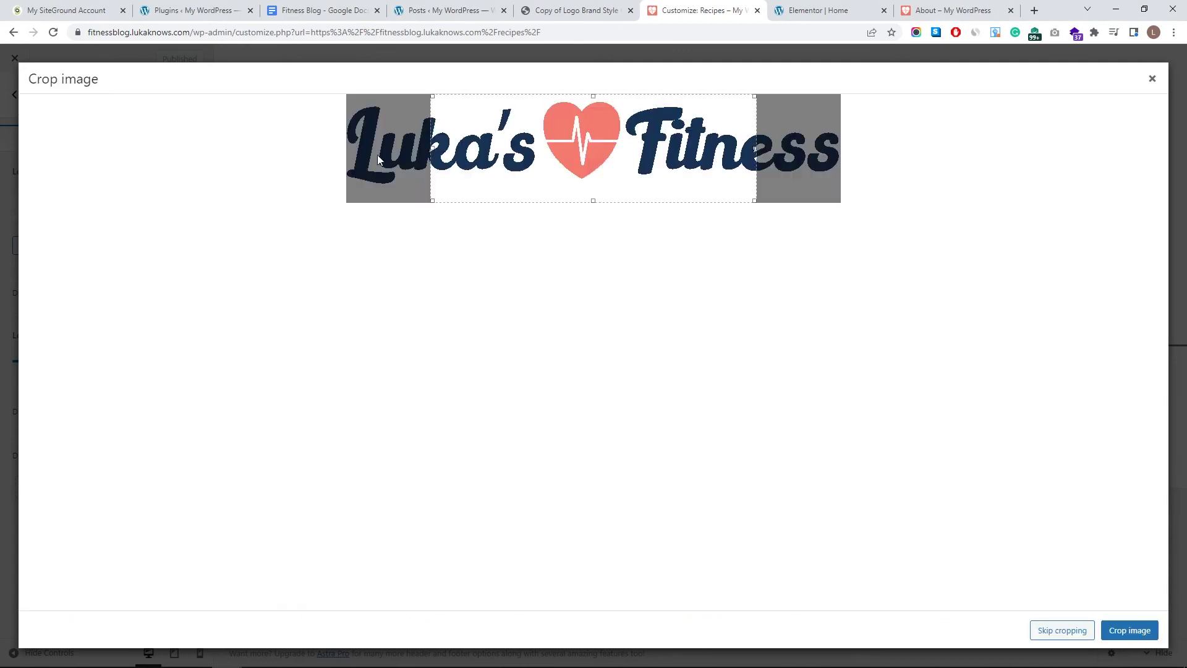
- Widen the crop to cover the full logo, apply it, and close the Customizer
drag(434, 146, 252, 143)
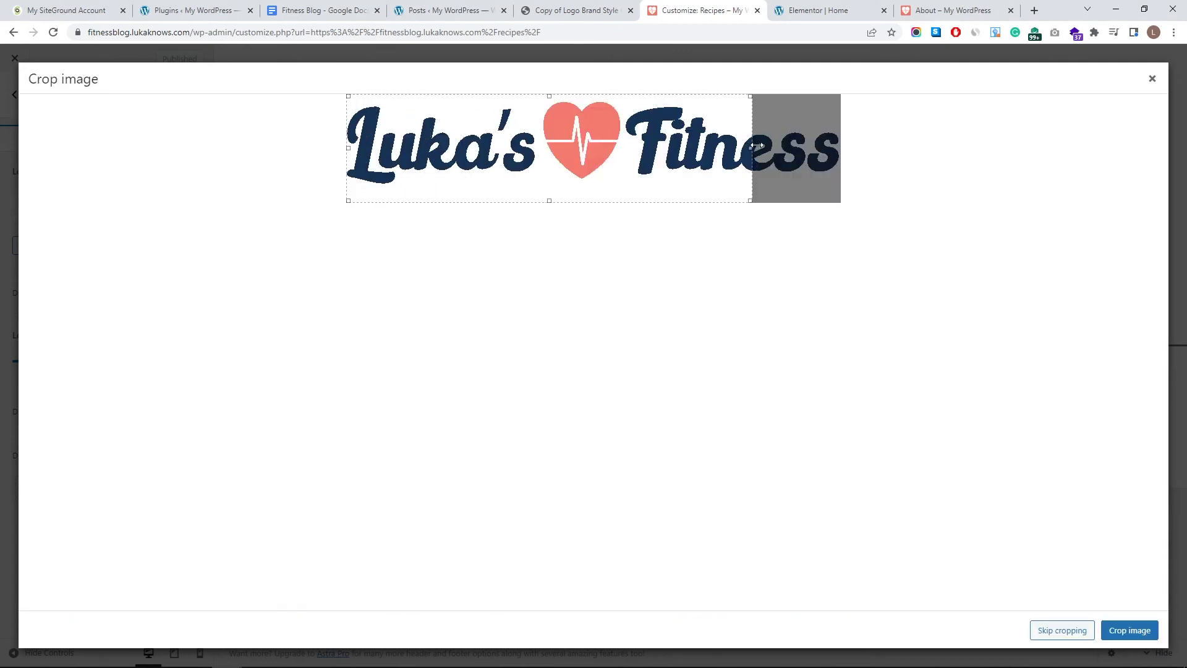
drag(755, 149, 1089, 267)
click(1129, 630)
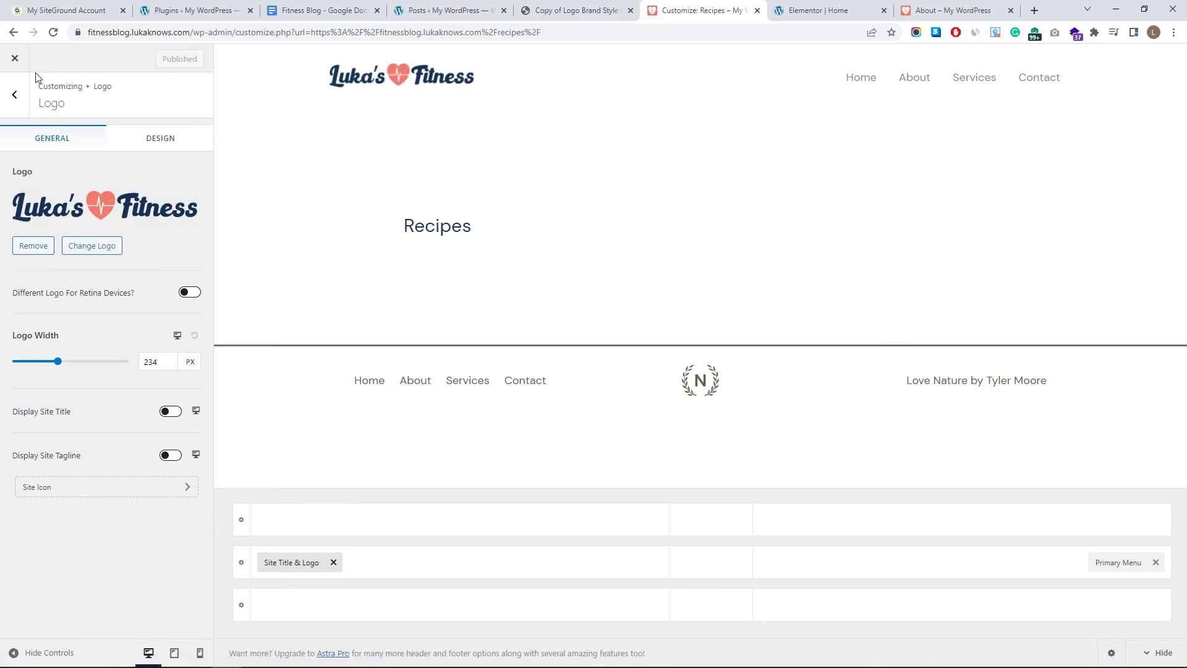
click(15, 58)
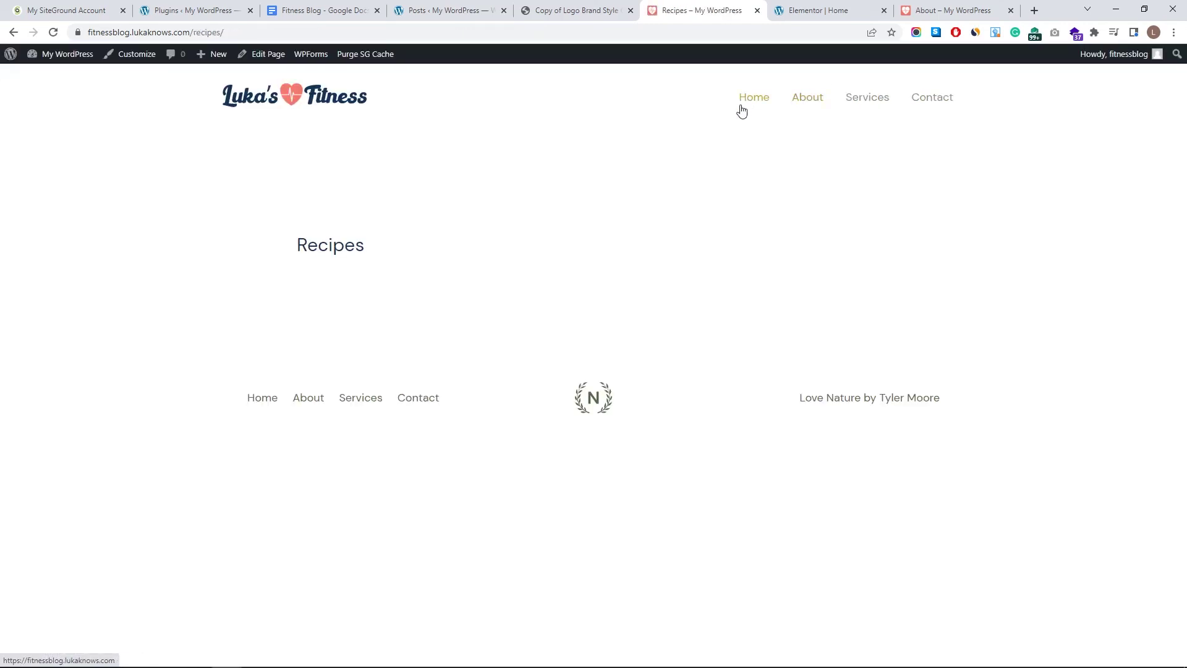
- From the Recipes page, go to the admin Dashboard and then the Pages list
click(742, 109)
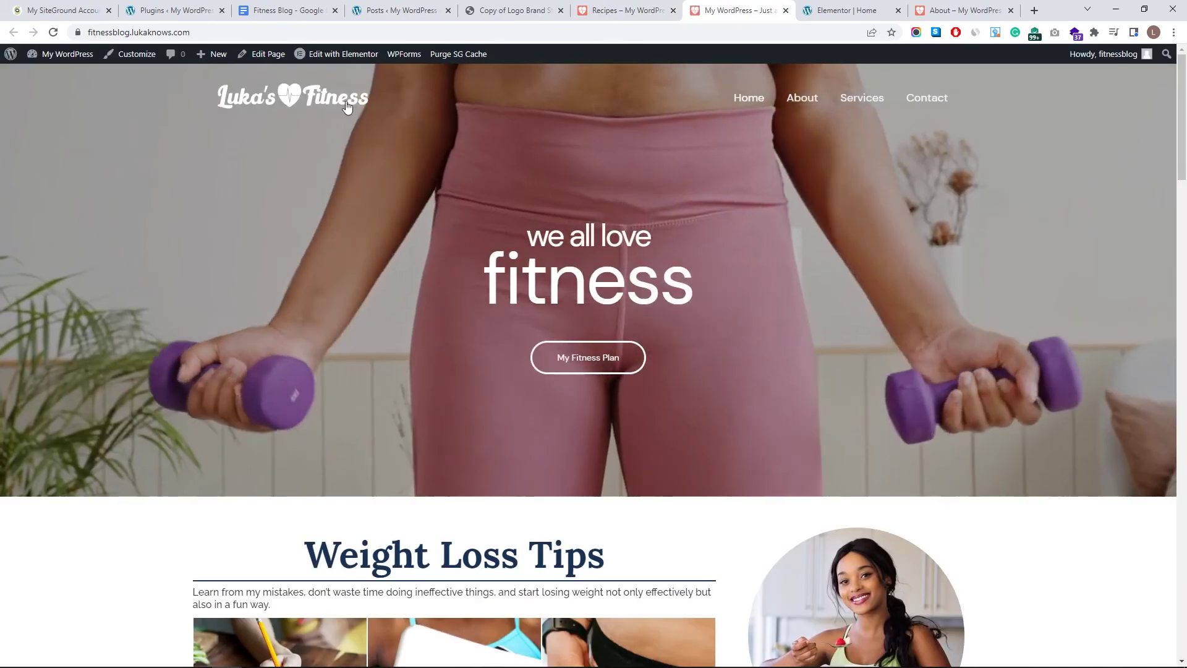
key(ctrl+shift+Tab)
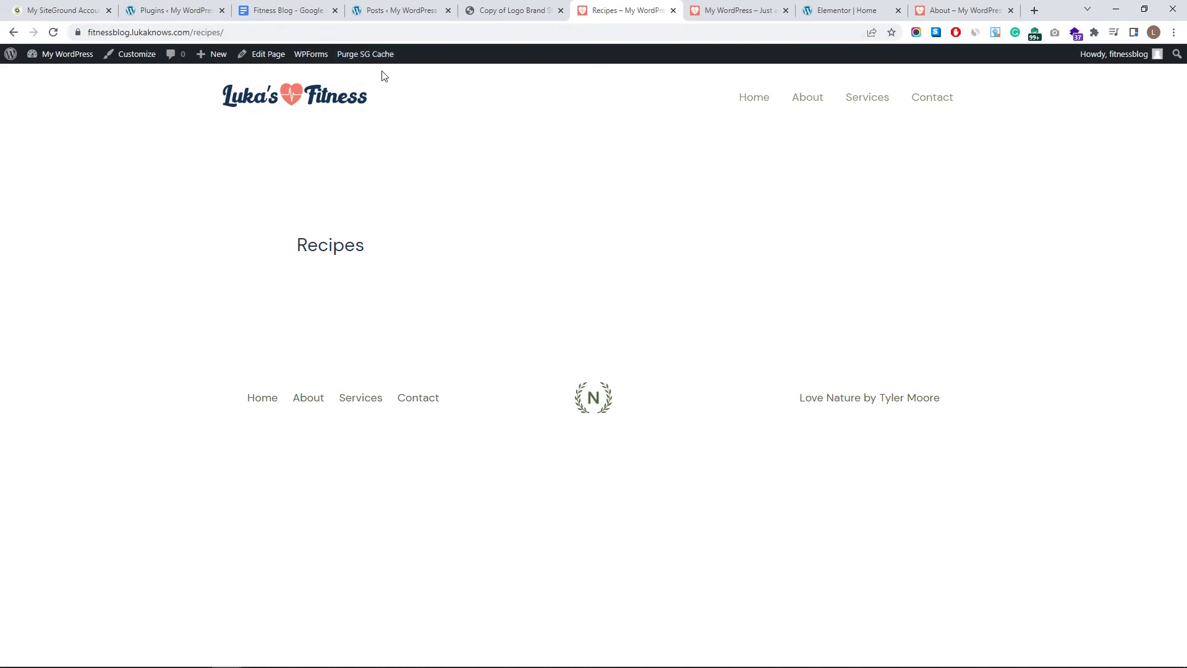
mouse_move(90, 55)
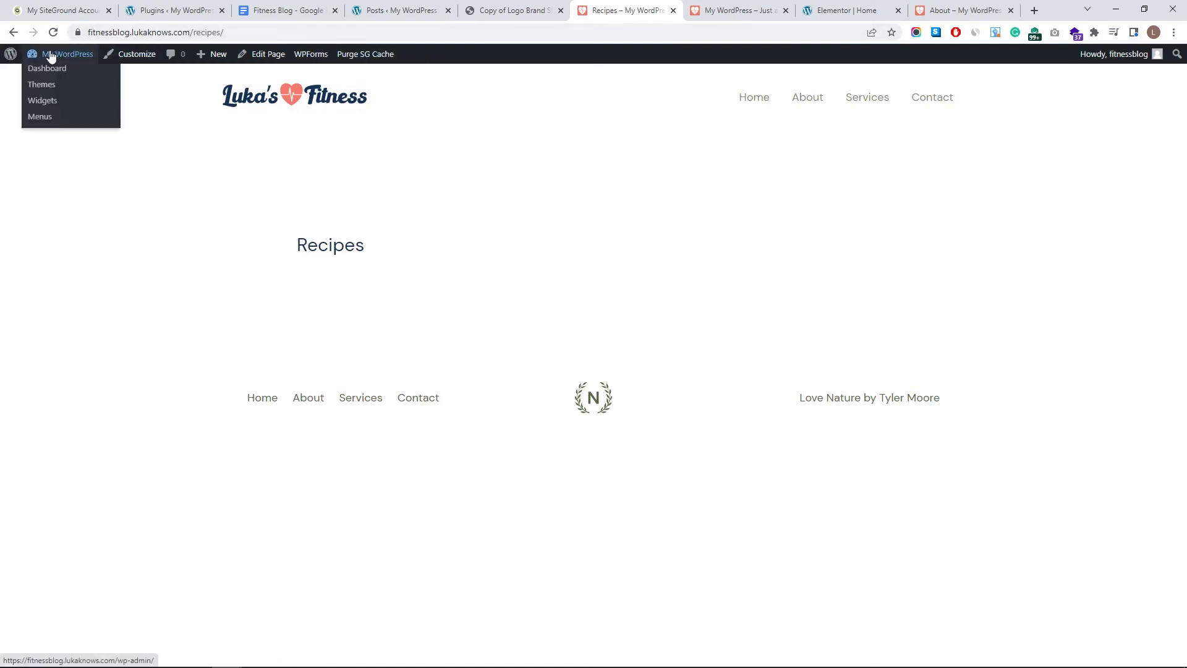
click(56, 70)
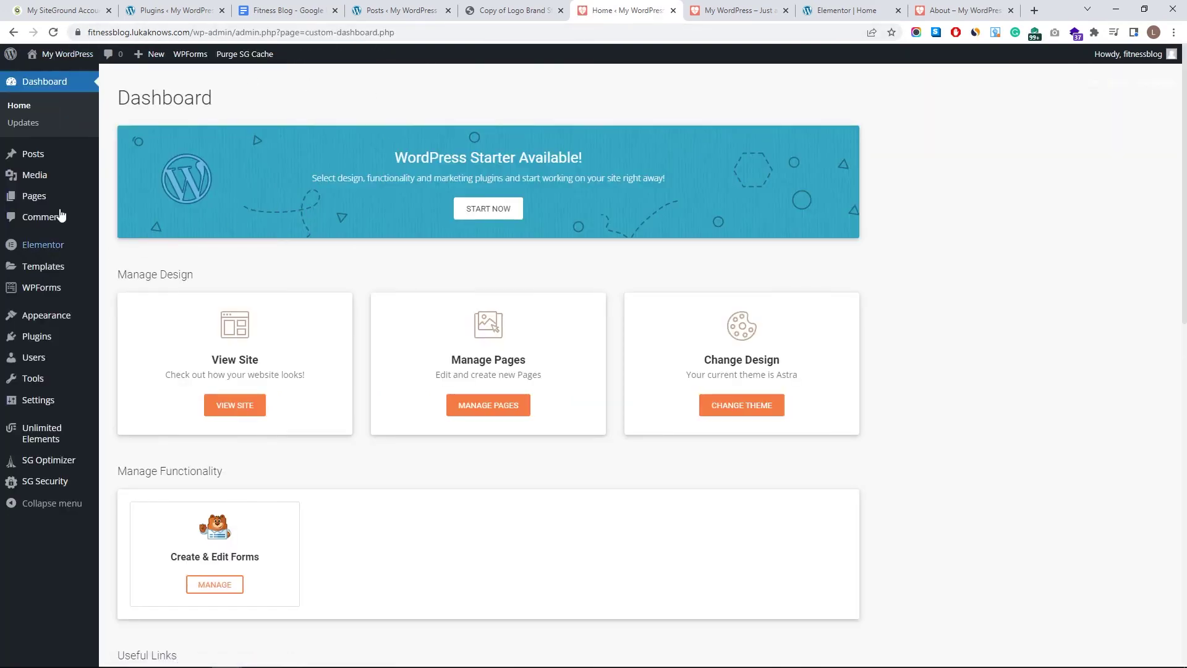
click(37, 194)
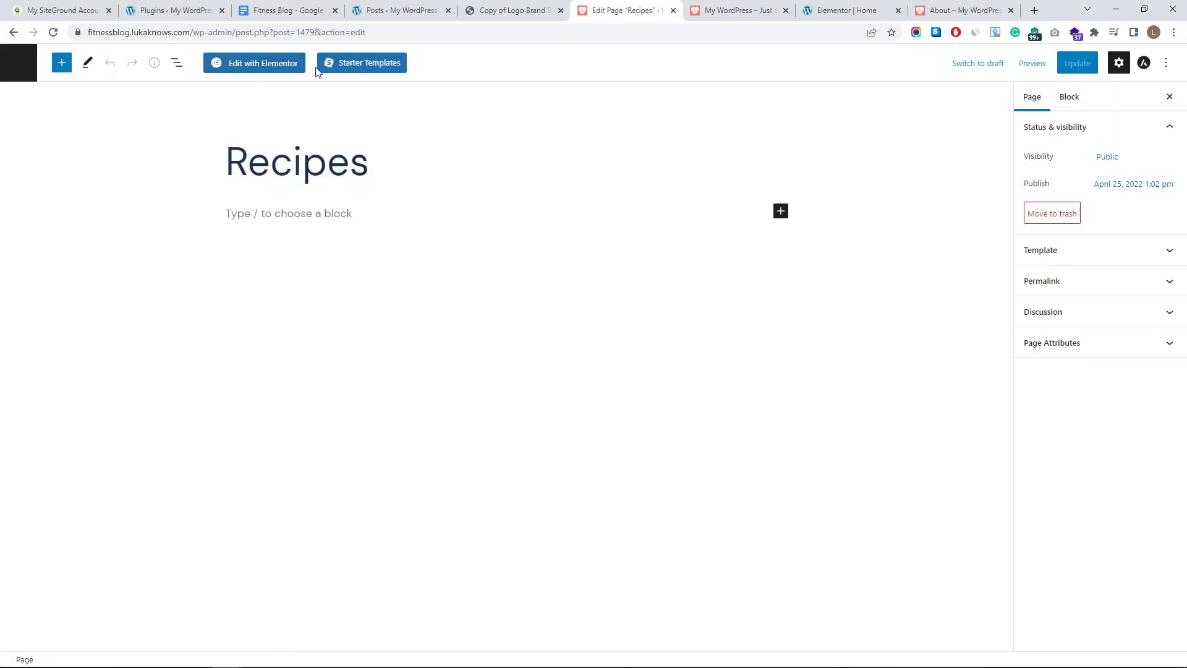
- In Elementor, add a one-column section with a Post Blocks widget to the Recipes page
click(250, 64)
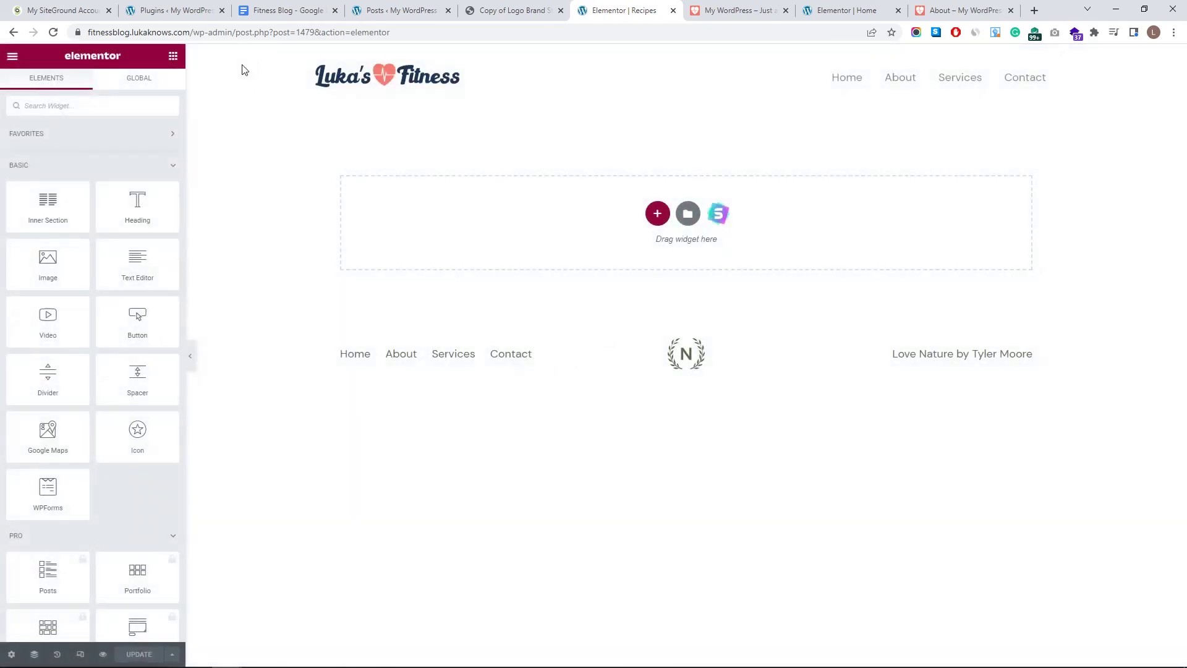
click(657, 214)
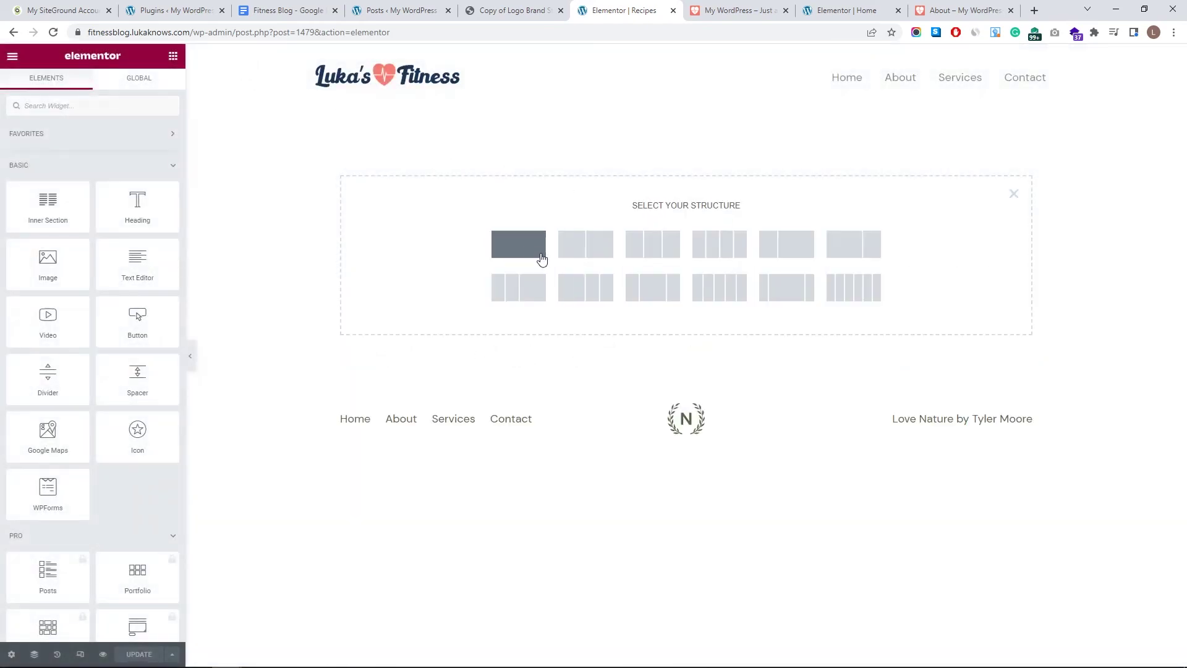
click(541, 258)
click(656, 131)
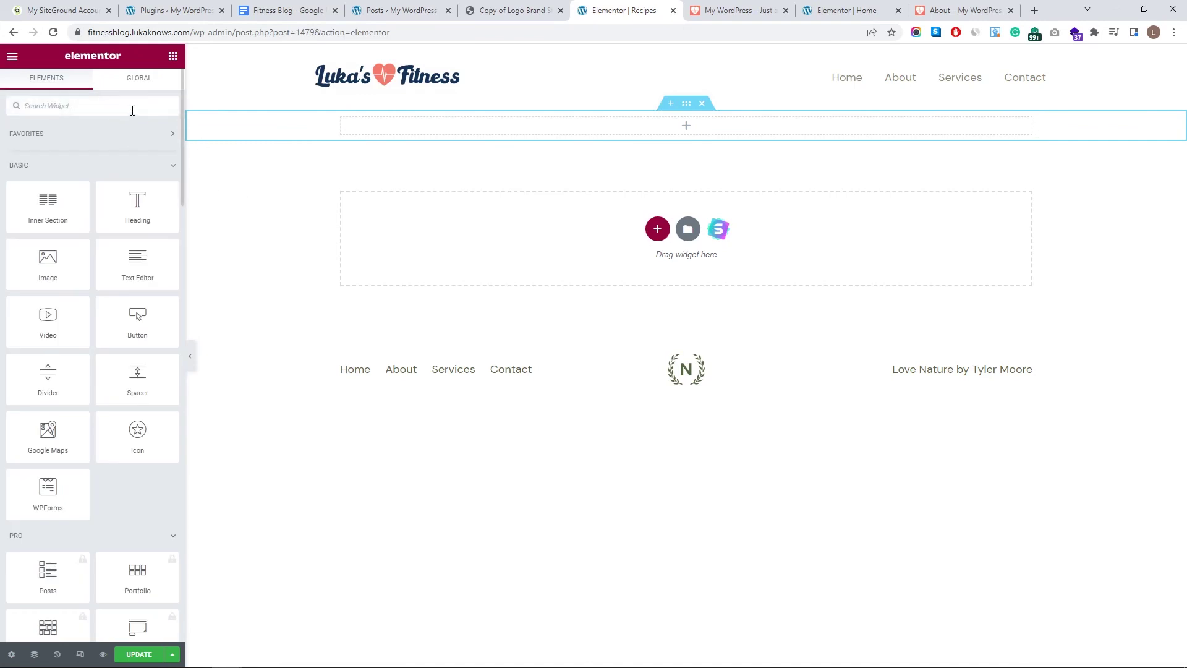
text(post)
drag(138, 151, 470, 127)
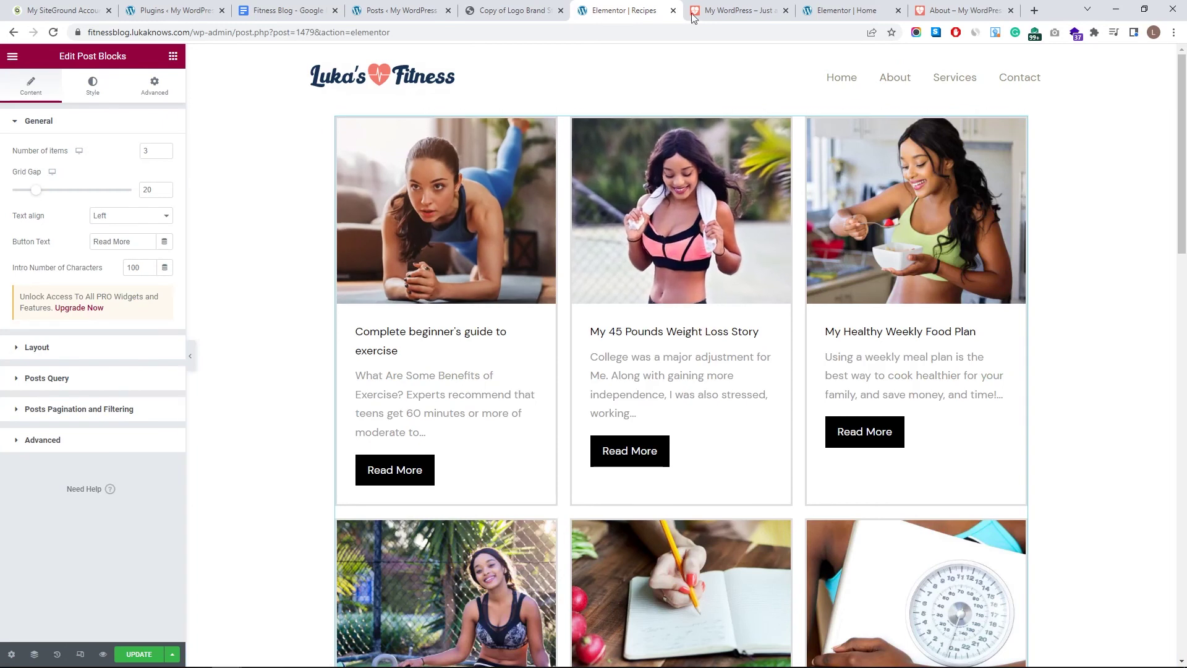
- Copy the Healthy Recipes Post Blocks widget from the Home page in Elementor
click(736, 11)
click(344, 54)
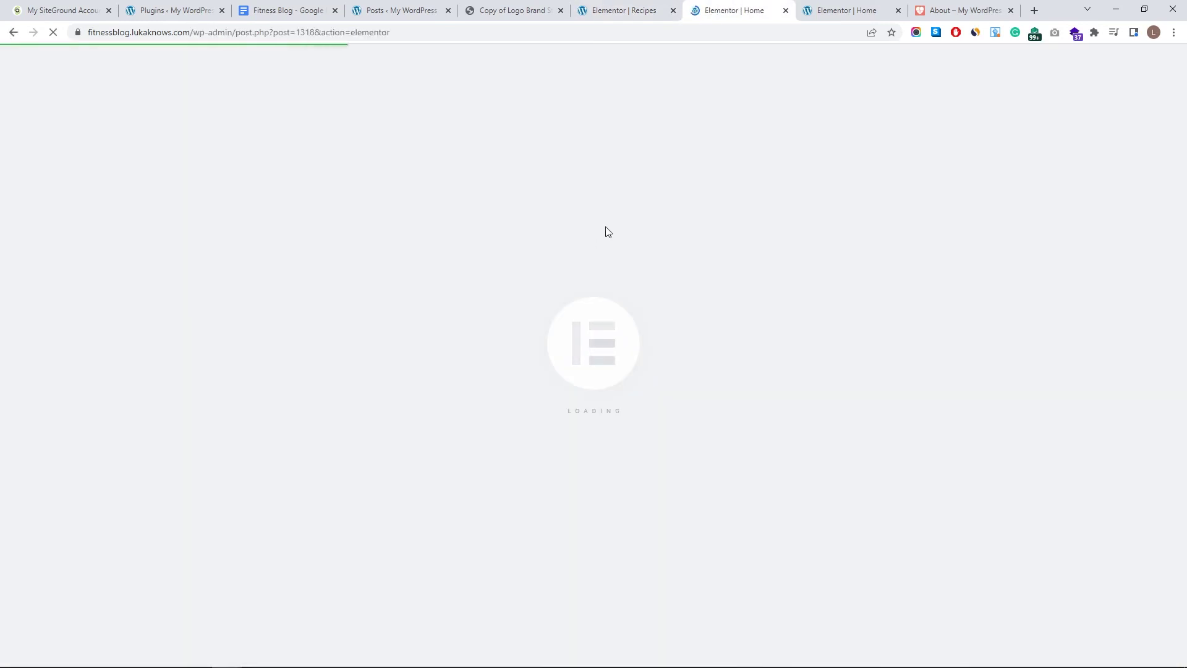
scroll(618, 254, down, 10)
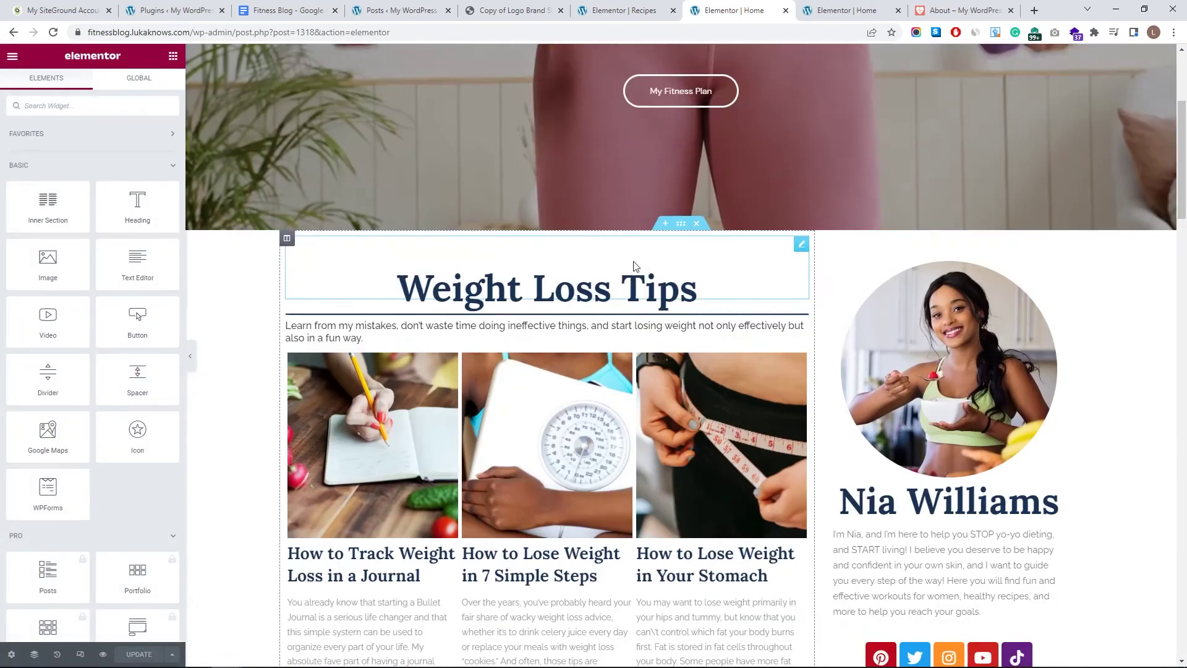
scroll(647, 271, down, 10)
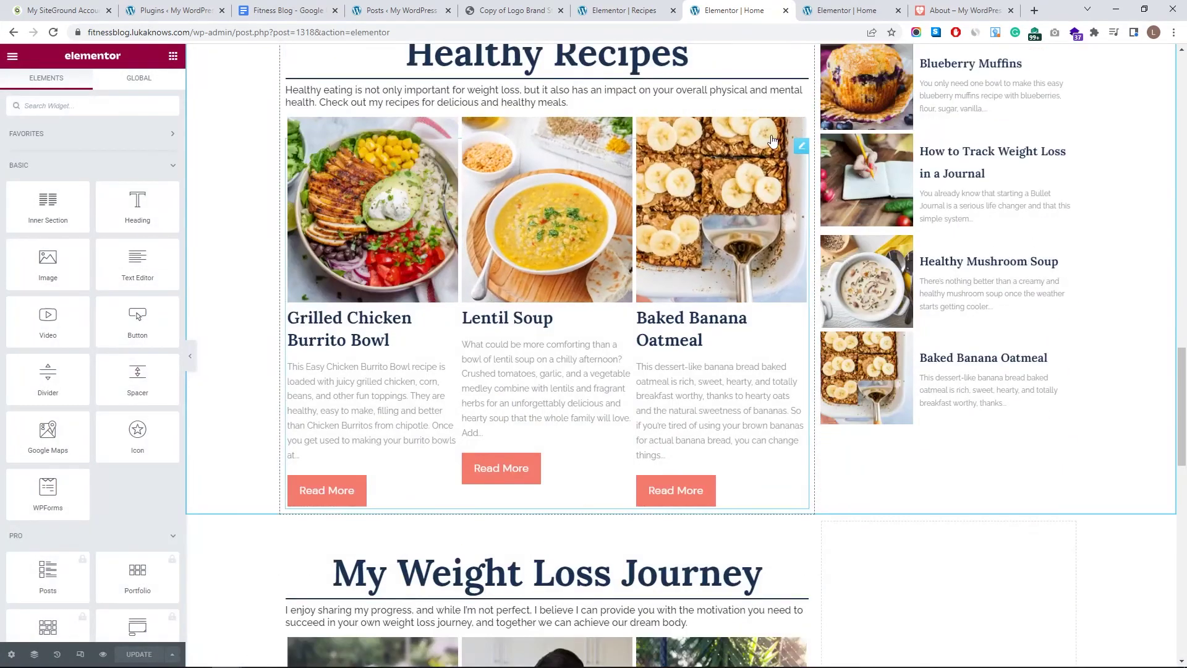
click(800, 148)
right_click(798, 148)
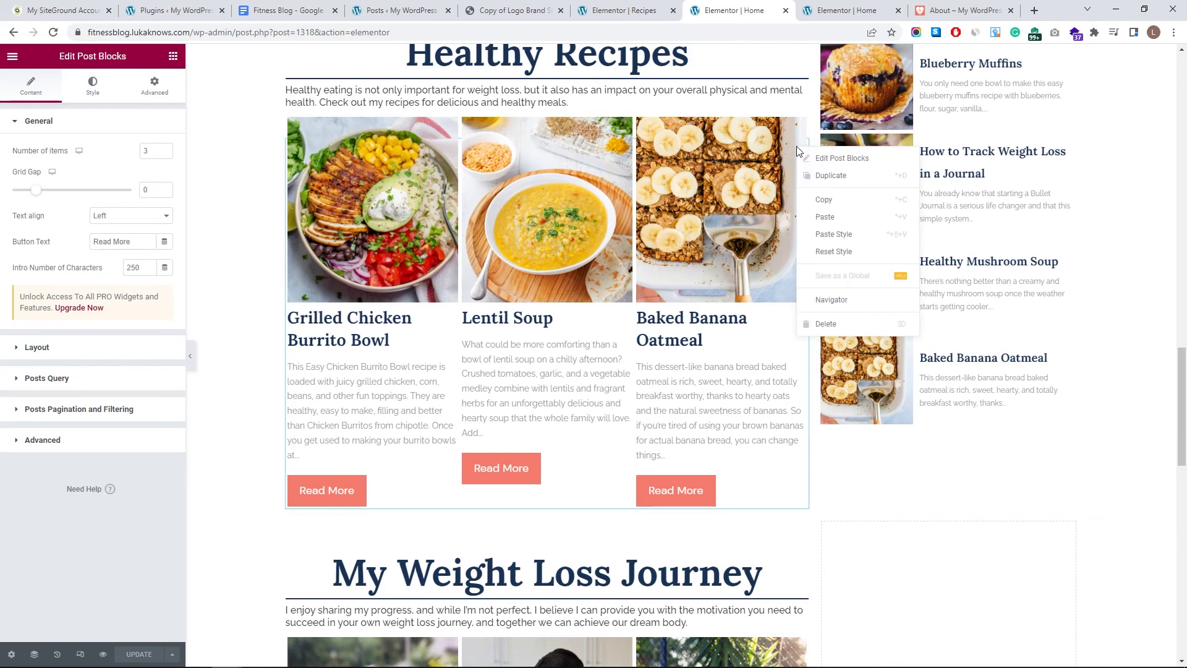
click(833, 201)
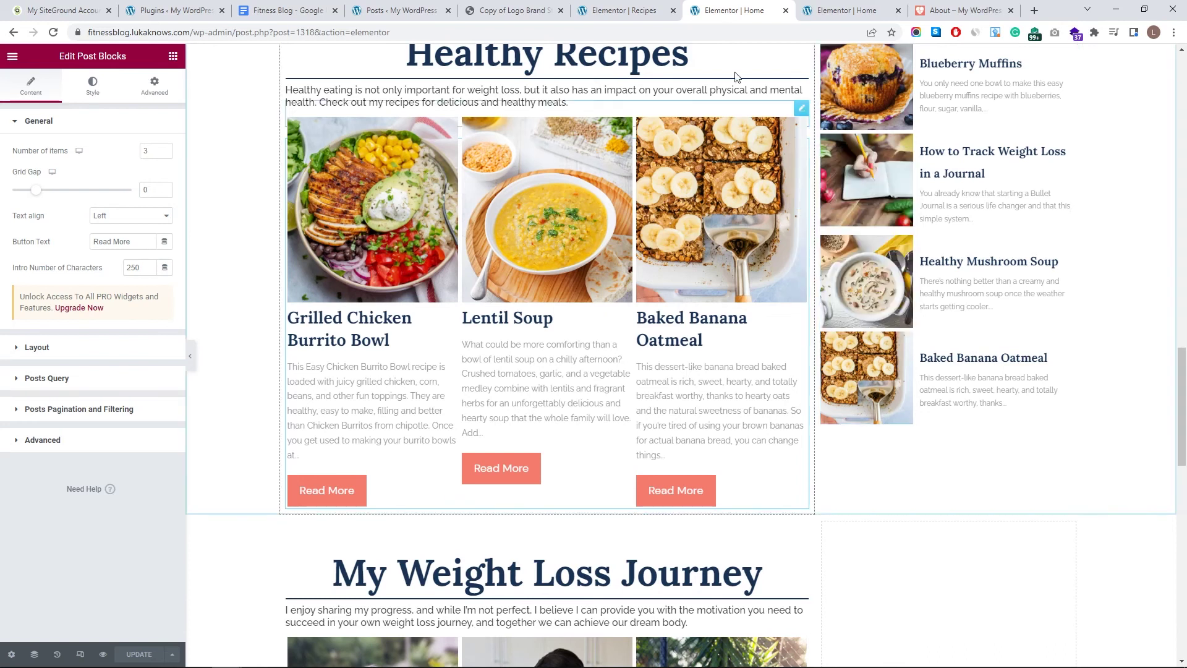
click(625, 11)
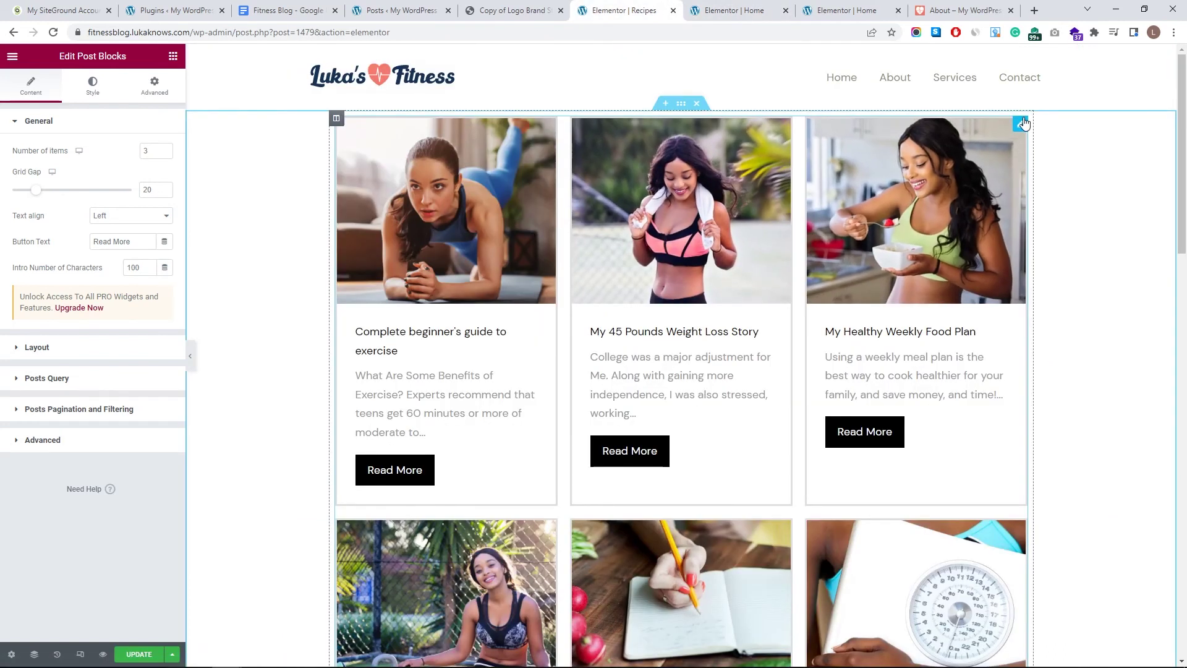
- Replace the default post grid with the pasted Healthy Recipes grid
key(Delete)
right_click(718, 127)
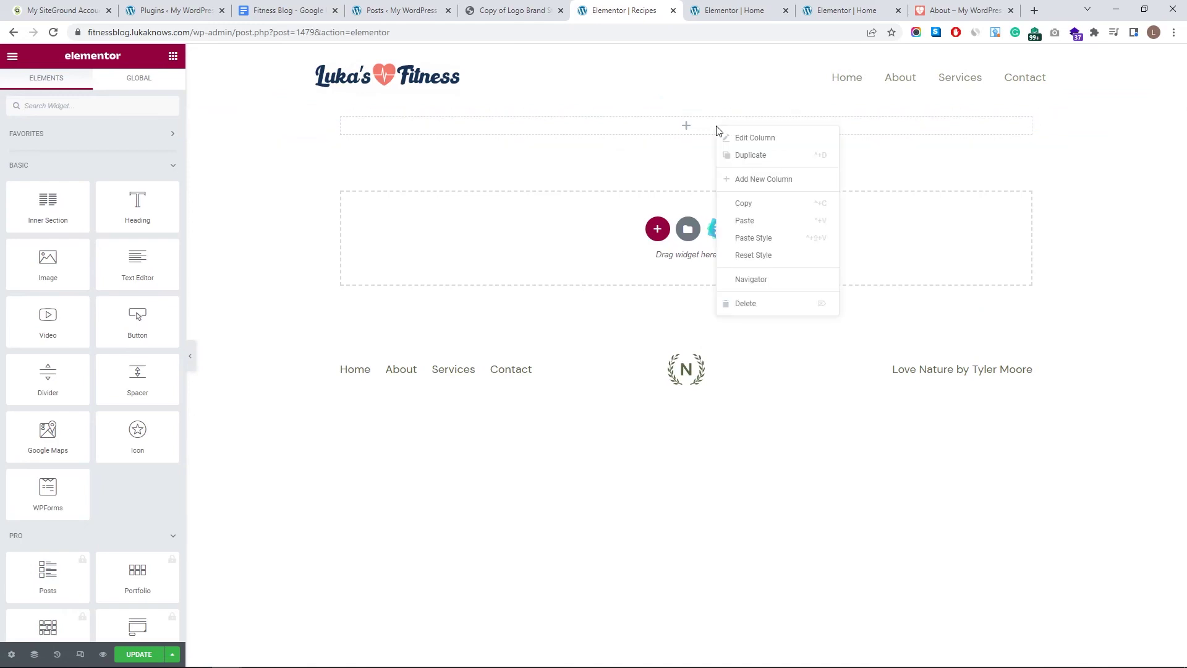
click(760, 221)
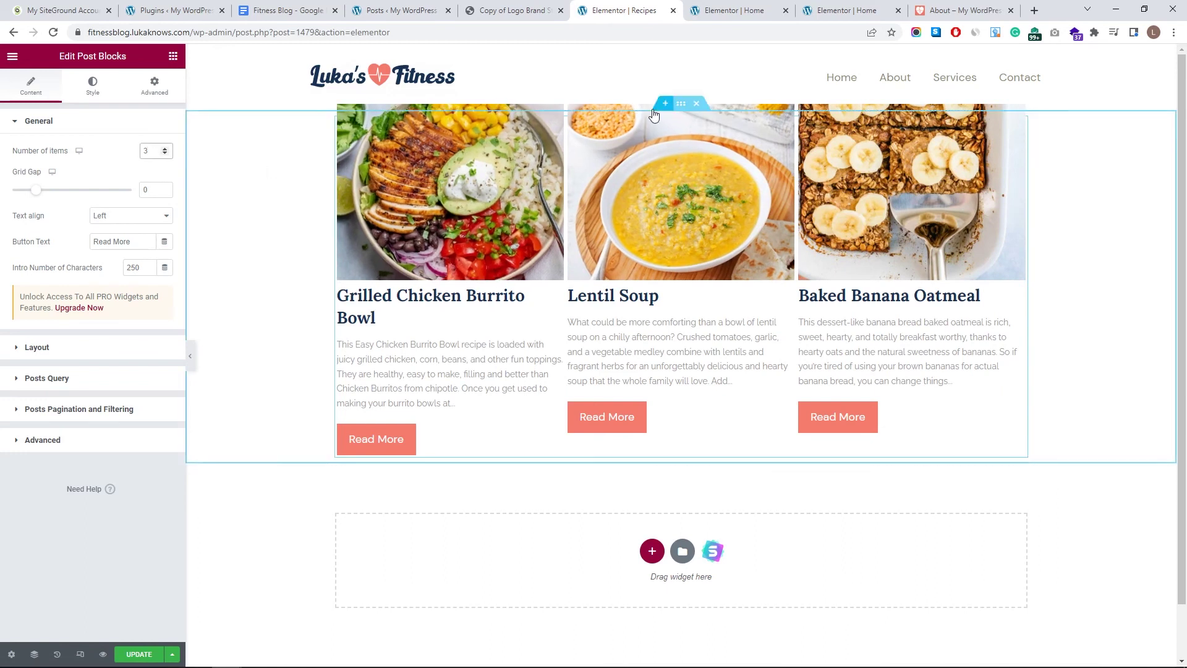
- Make the grid's section Boxed with a 1300 width
click(681, 103)
click(125, 151)
click(118, 164)
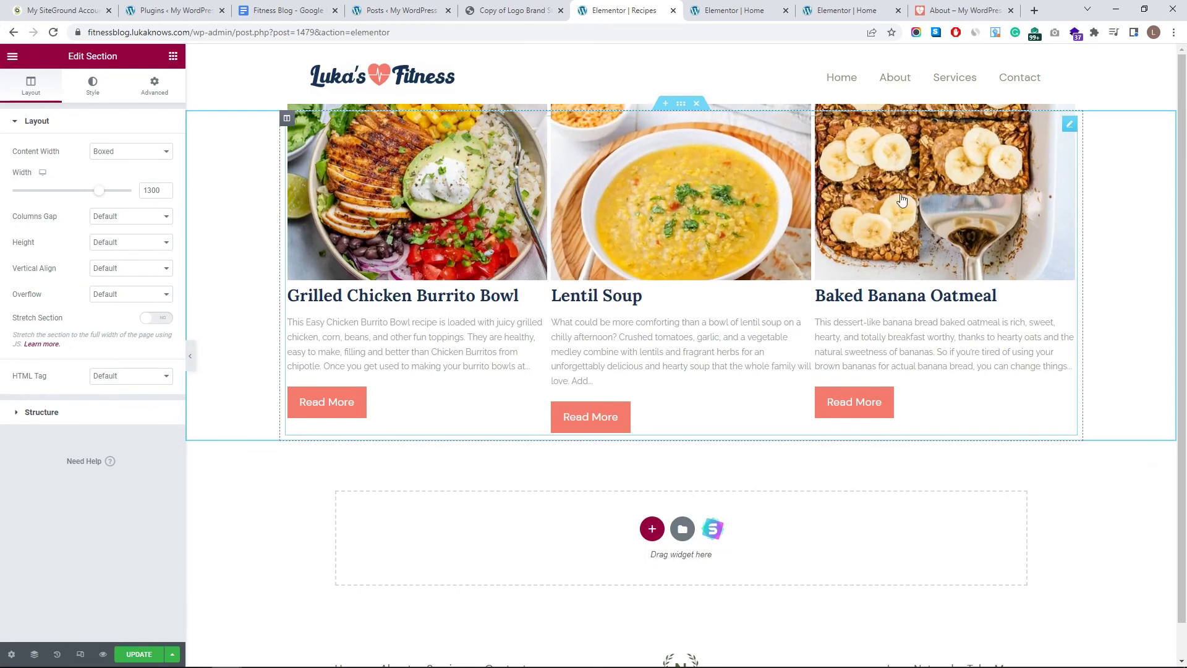
click(1069, 125)
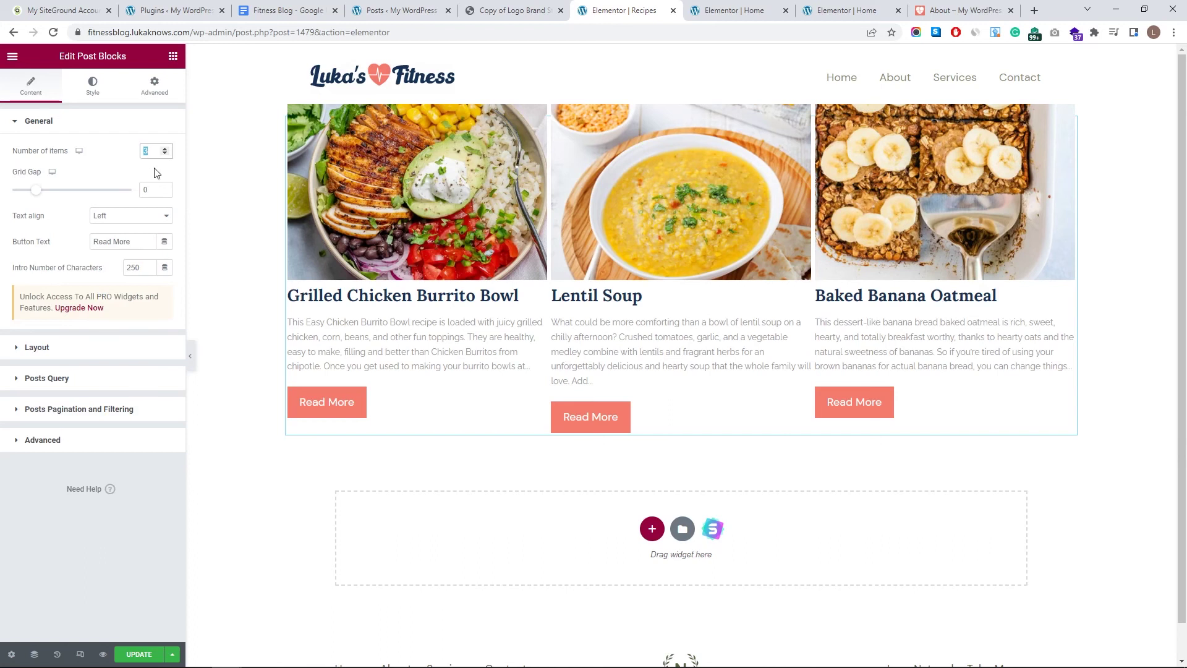
- Set the grid to 4 items per row and raise Max Posts to 20
text(4)
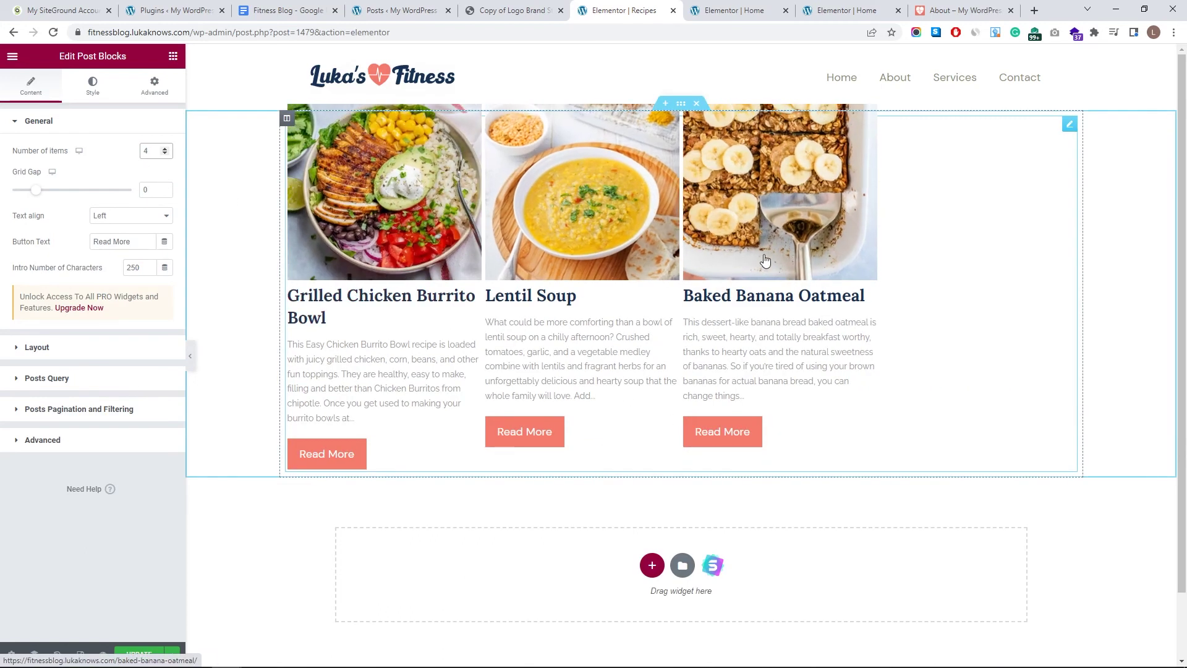
scroll(802, 312, down, 2)
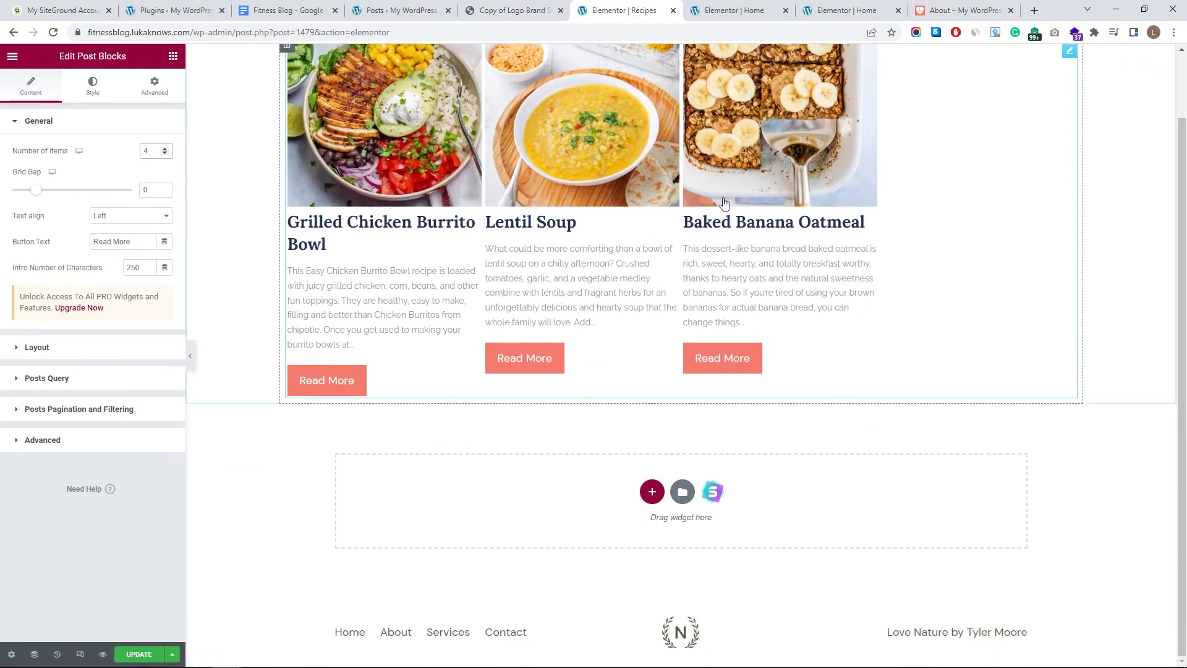
scroll(953, 321, up, 2)
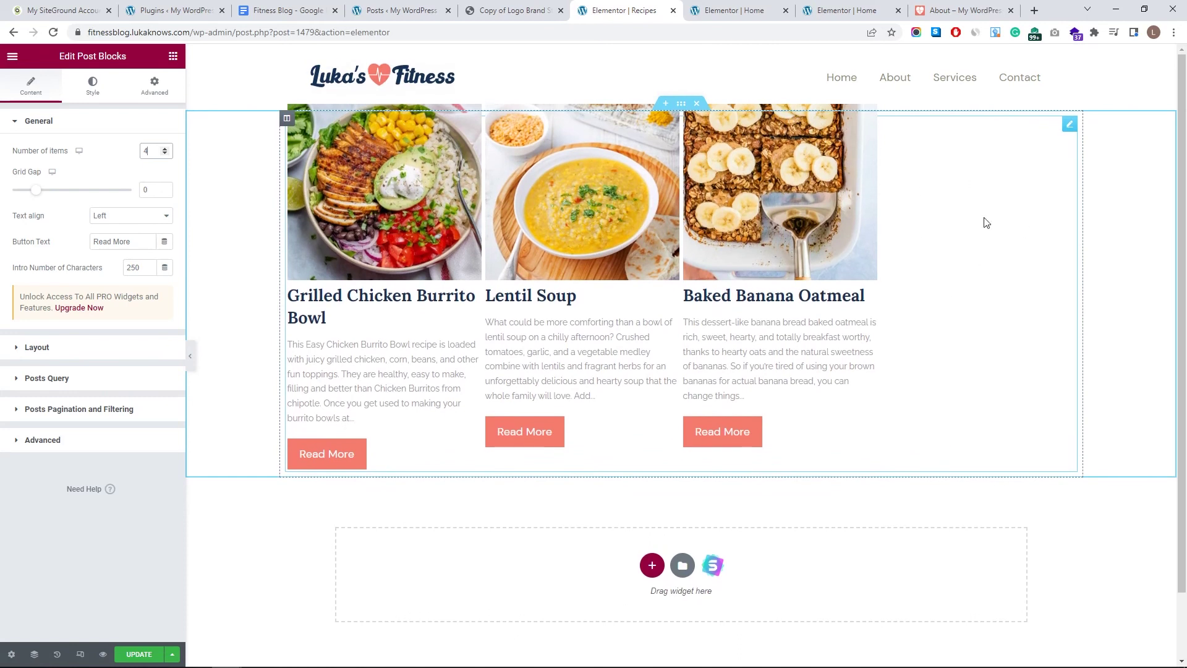
click(126, 386)
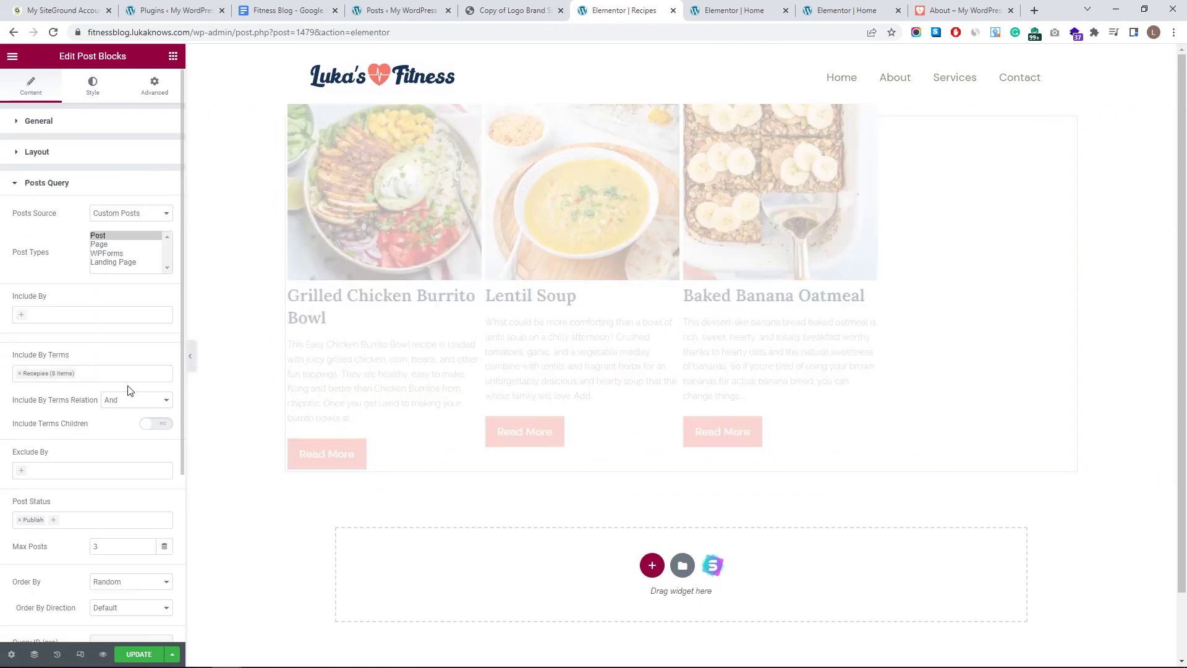
scroll(96, 440, down, 1)
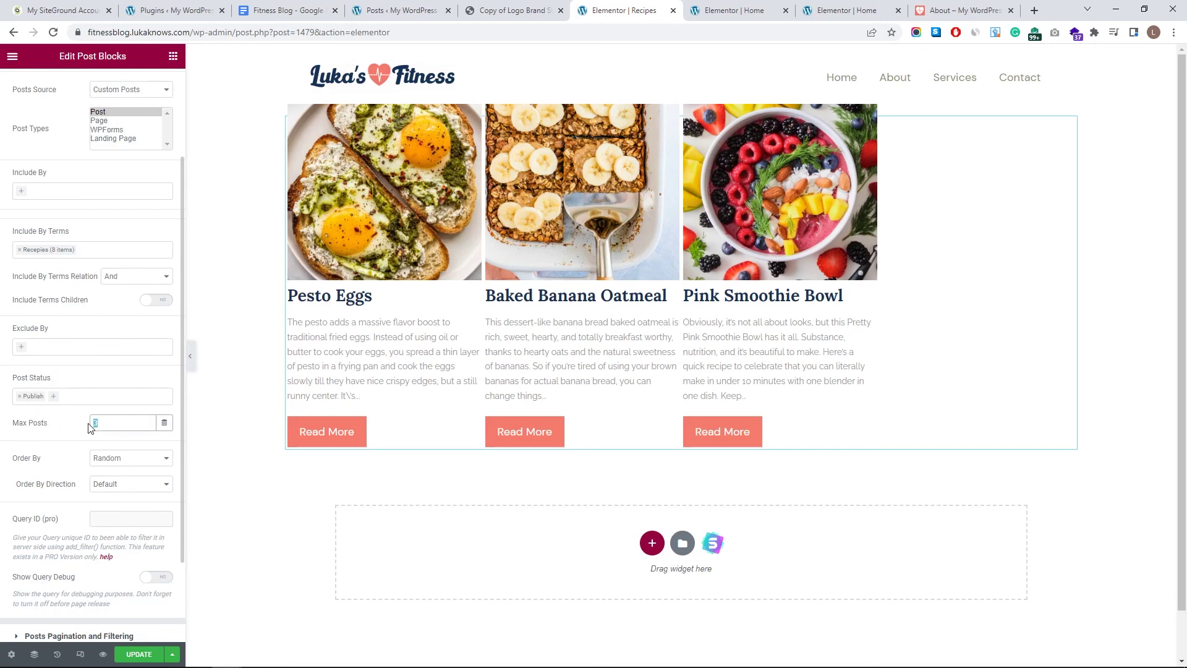
text(20)
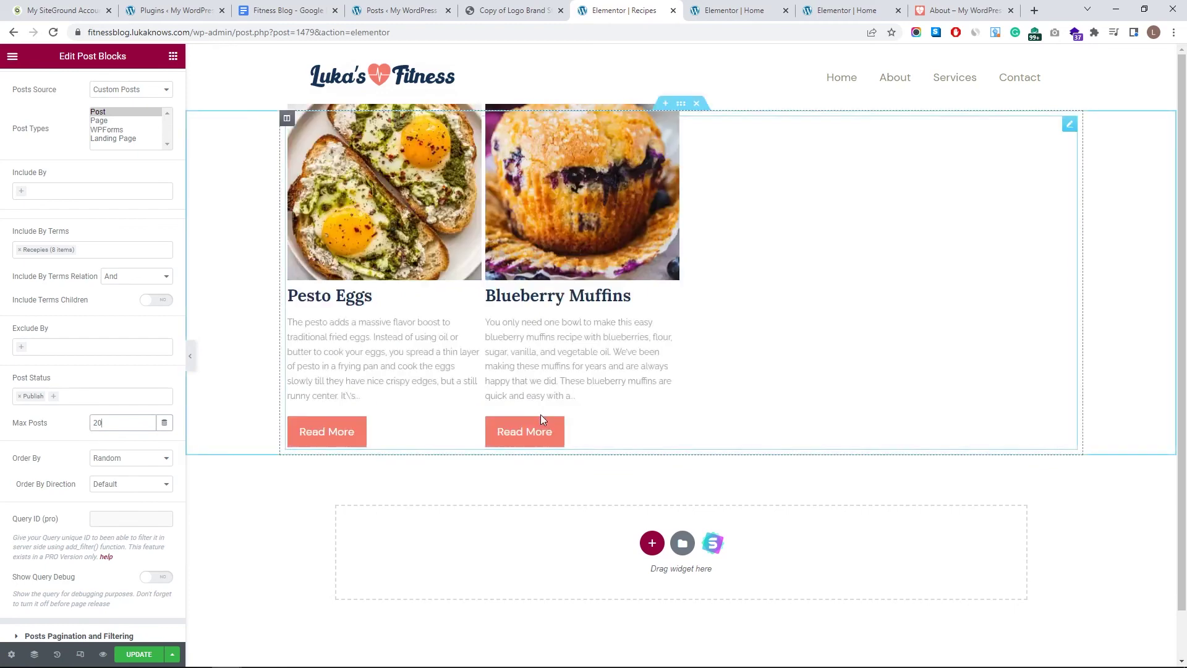
scroll(593, 404, down, 3)
scroll(603, 405, down, 4)
scroll(637, 399, up, 6)
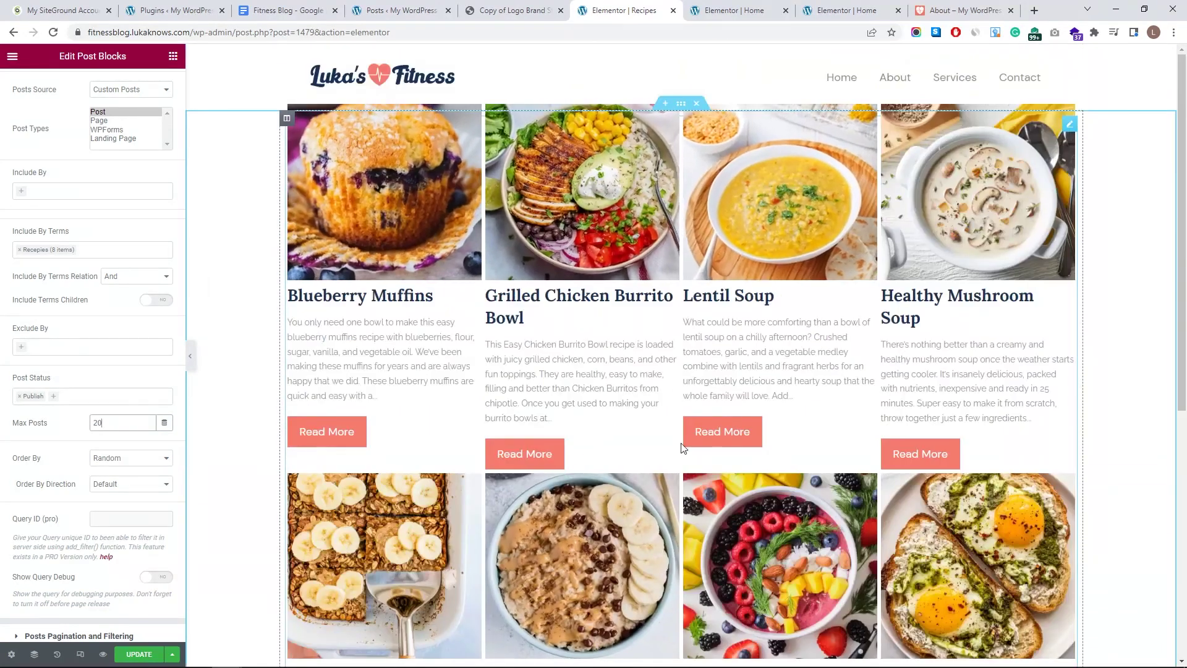
scroll(674, 297, down, 4)
scroll(681, 484, down, 3)
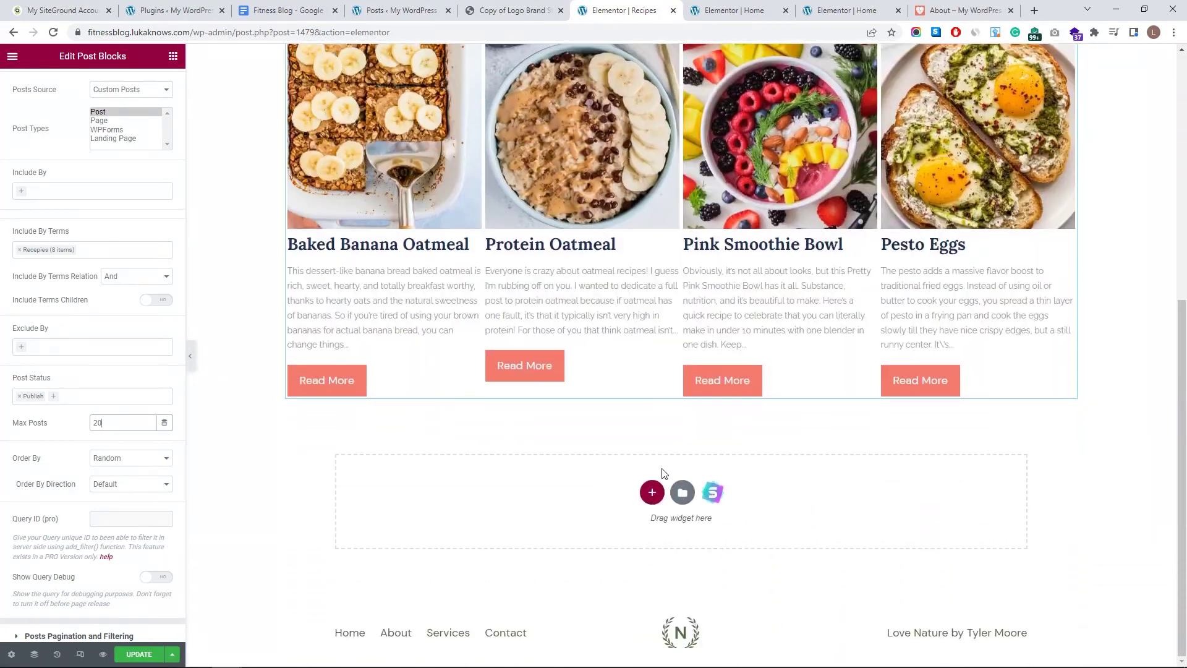
scroll(593, 321, up, 7)
scroll(154, 96, up, 2)
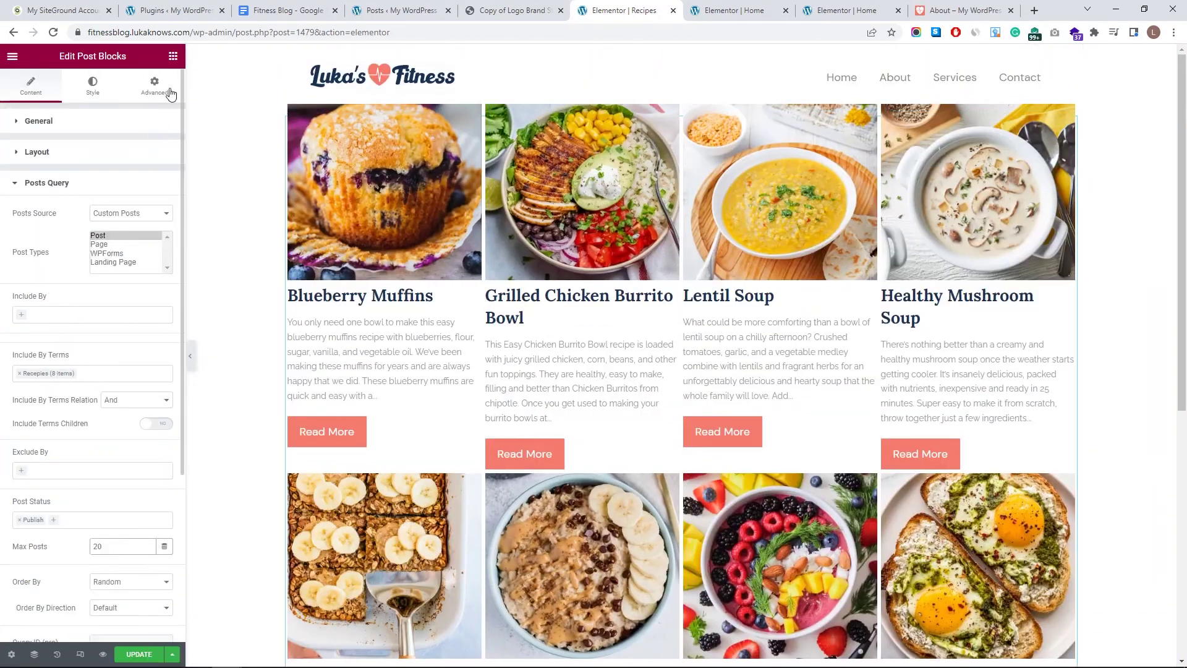
- Search the Elementor widget panel for 'post'
click(173, 58)
click(102, 110)
text(post)
scroll(680, 371, down, 7)
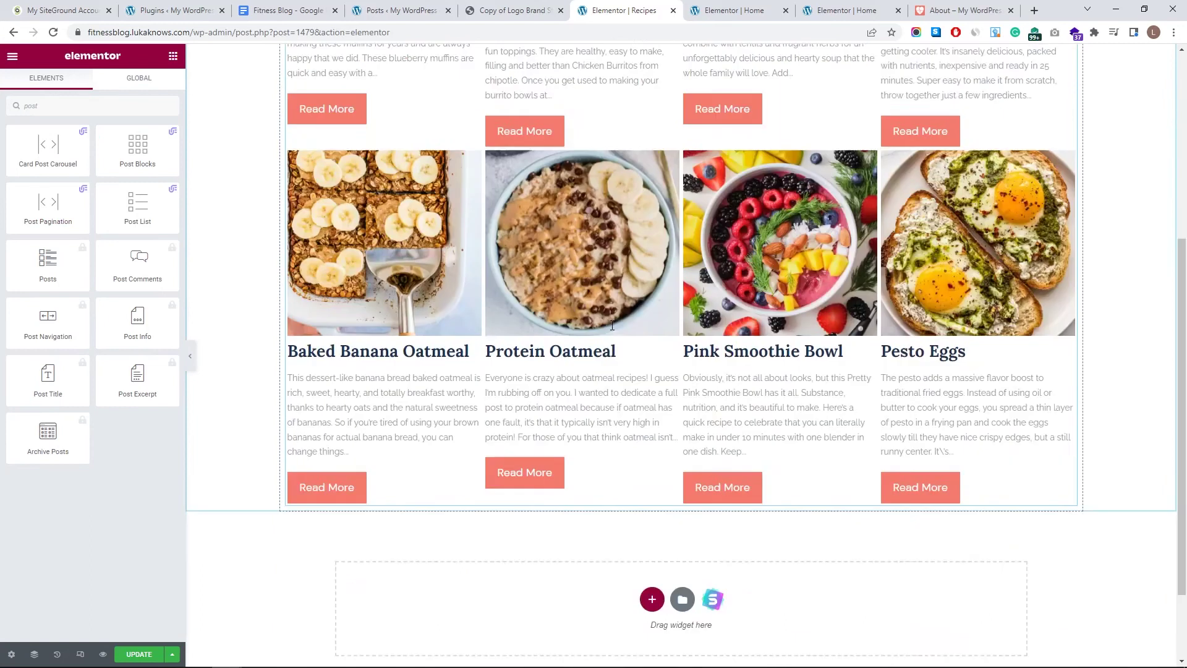
- Add a Post Pagination widget below the grid, then remove it again
drag(47, 208, 692, 402)
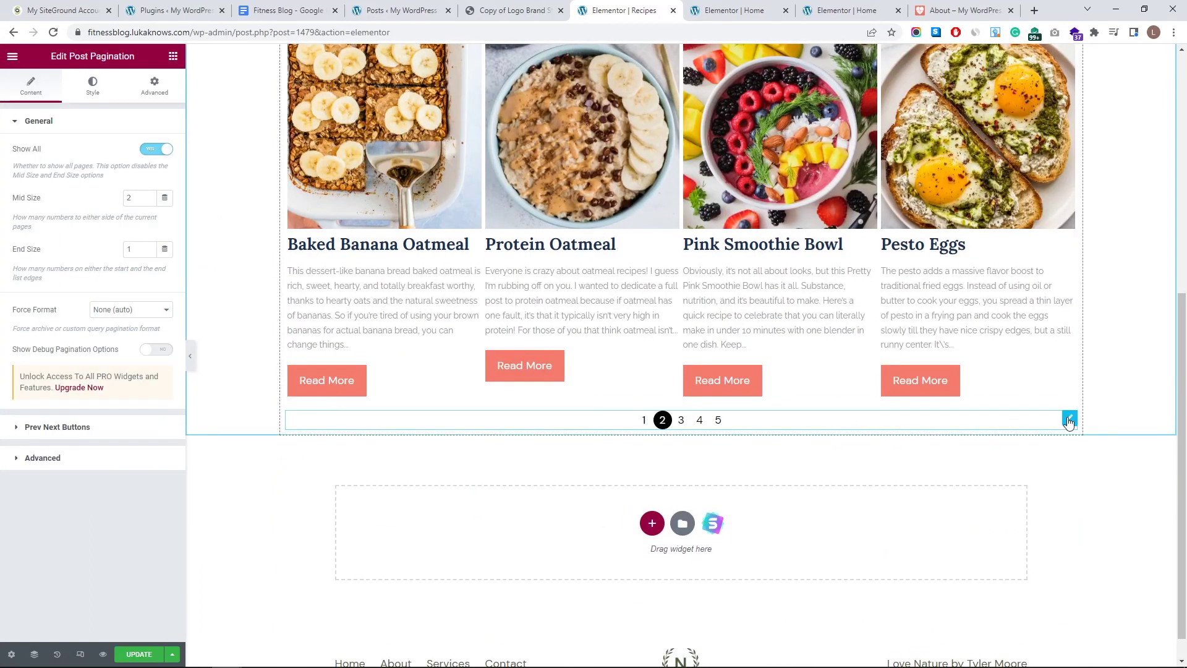
key(Delete)
scroll(750, 363, up, 7)
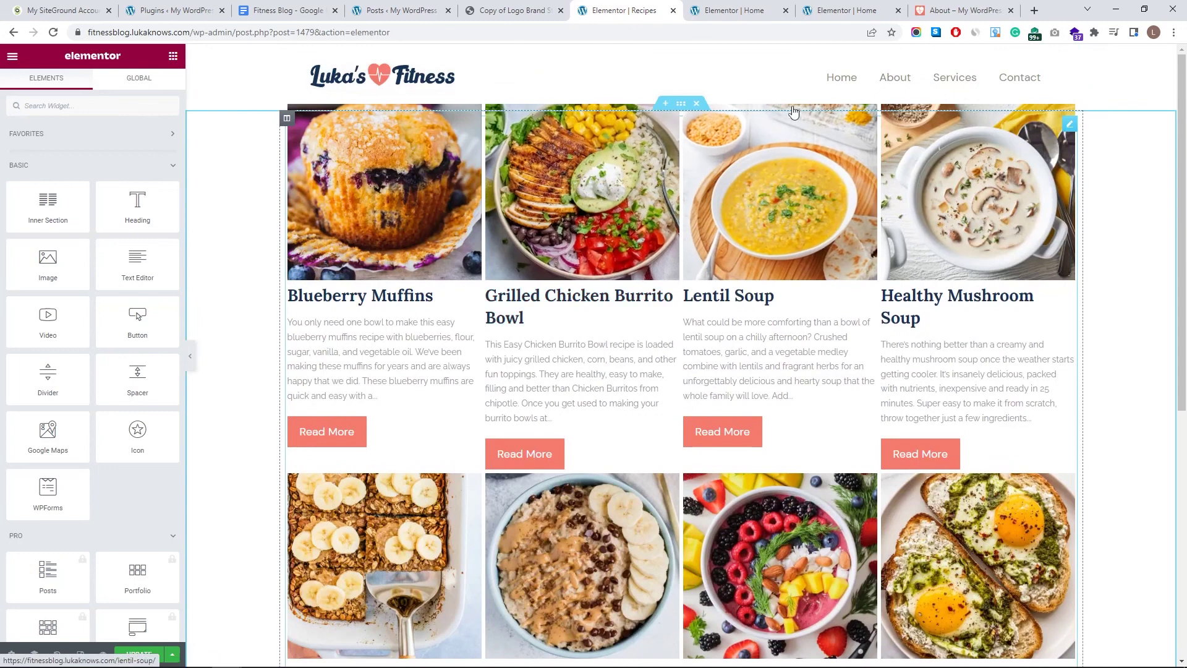
- Paste Home's Healthy Recipes heading above the grid, add its intro paragraph, and save
key(ctrl+Tab)
scroll(736, 285, up, 3)
click(802, 195)
key(ctrl+c)
key(ctrl+shift+Tab)
key(ctrl+v)
mouse_move(1061, 358)
mouse_down()
mouse_move(699, 124)
mouse_move(925, 118)
mouse_move(673, 118)
mouse_move(654, 101)
mouse_up()
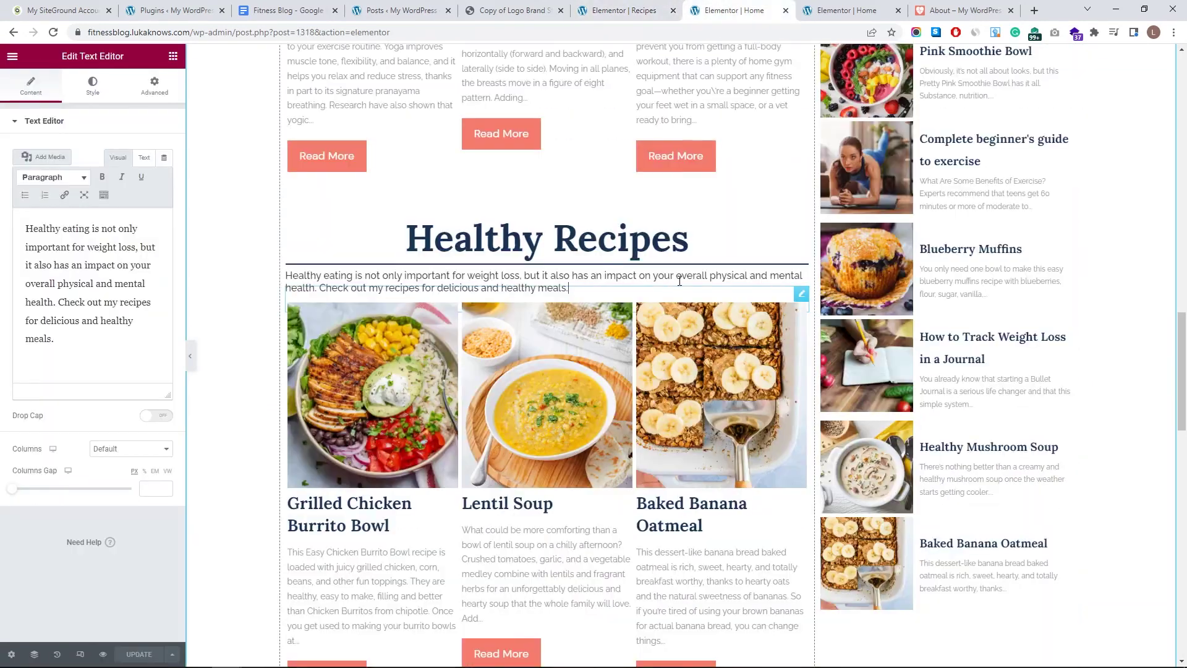
right_click(816, 305)
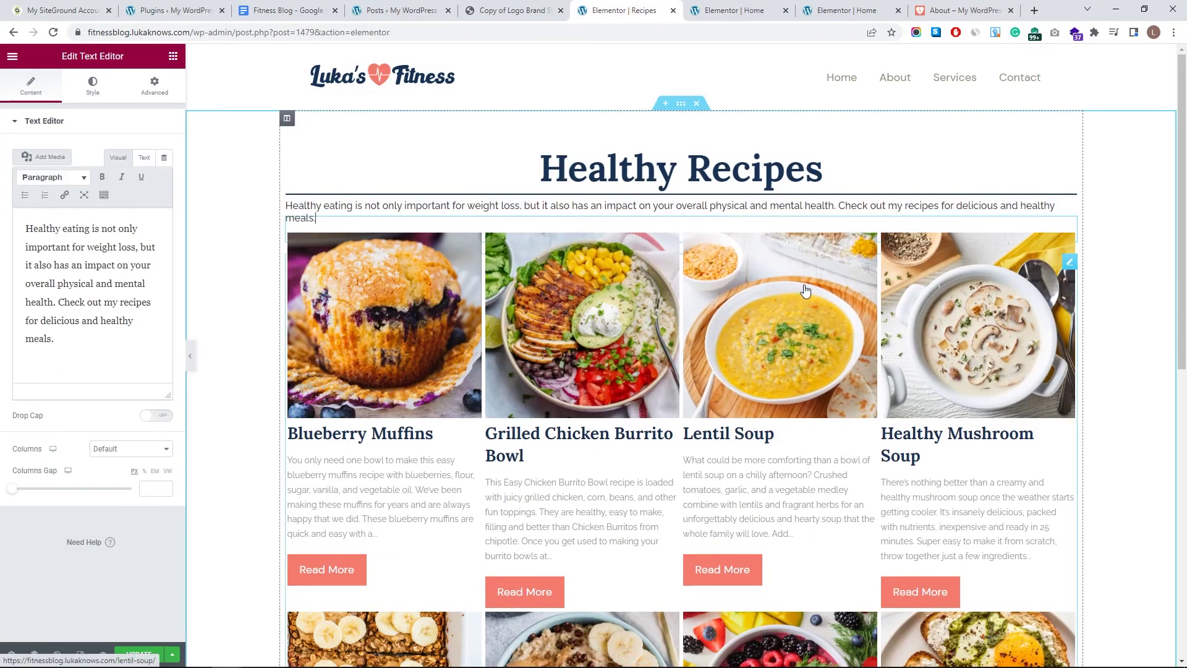
key(ctrl+s)
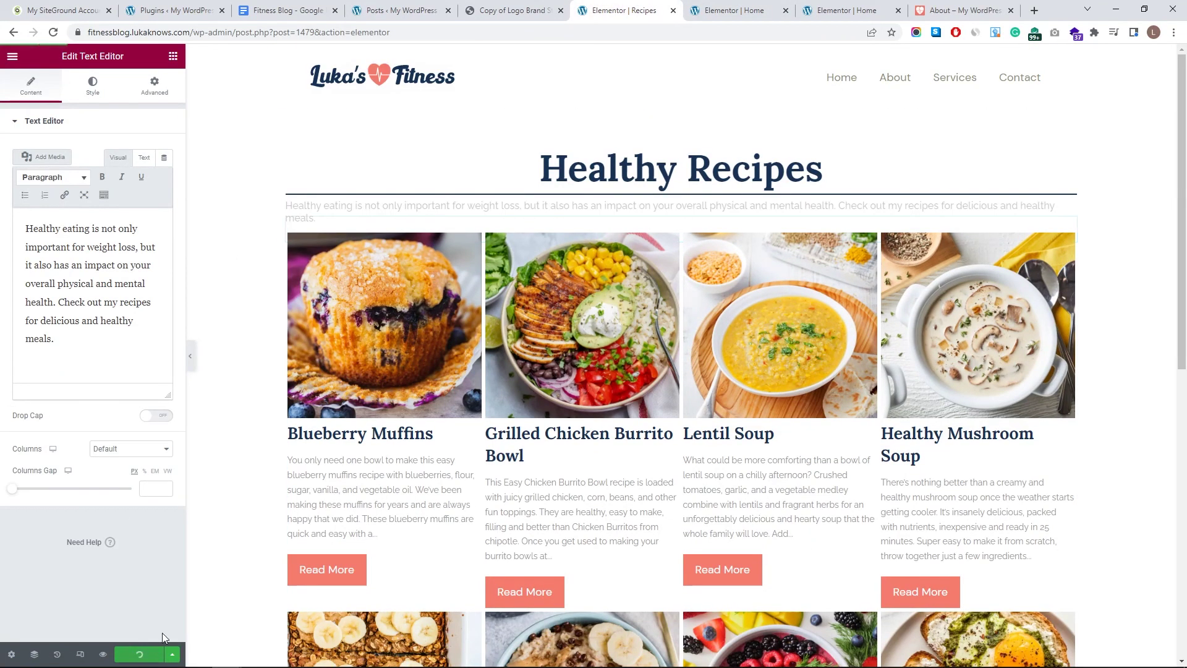
- Preview the updated Recipes page, then close the preview
key(ctrl+shift+p)
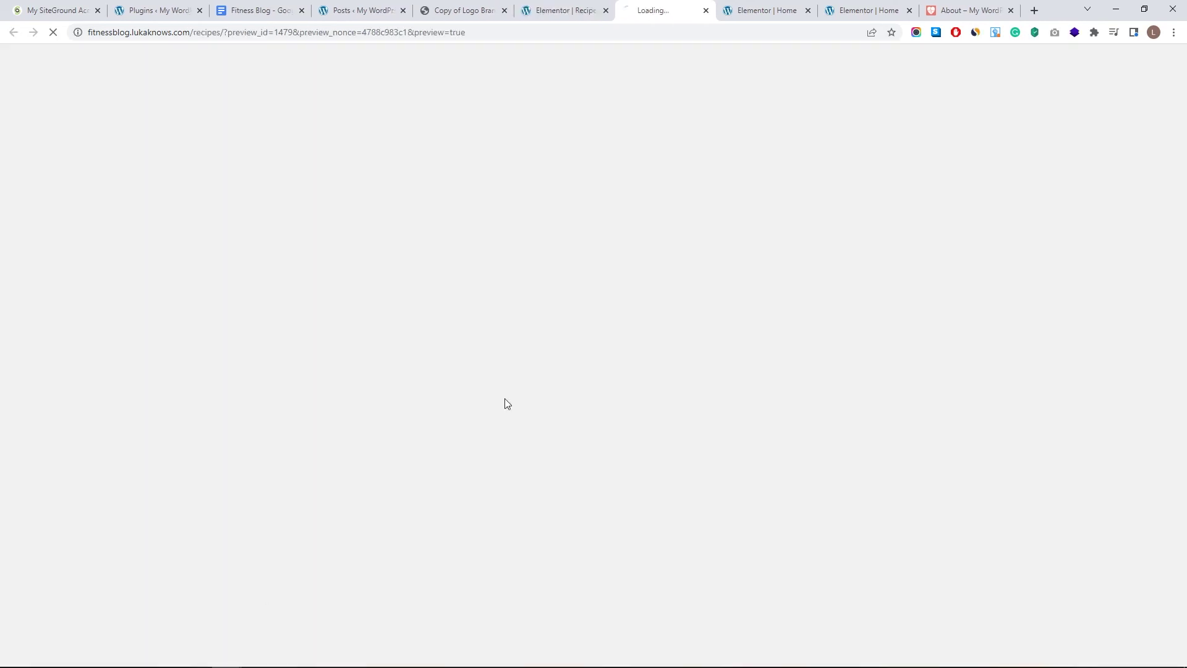
scroll(587, 254, down, 5)
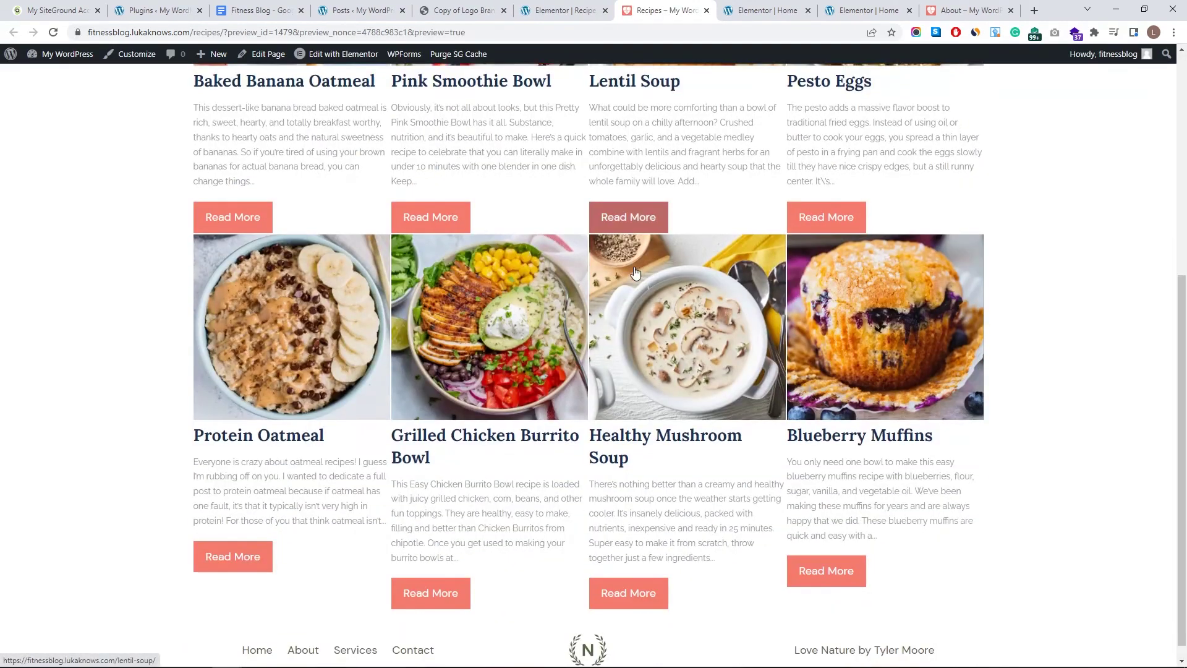
scroll(587, 254, up, 5)
key(ctrl+shift+Tab)
key(ctrl+Tab)
scroll(663, 349, down, 5)
scroll(663, 350, up, 5)
scroll(570, 445, down, 5)
scroll(606, 97, up, 5)
key(ctrl+w)
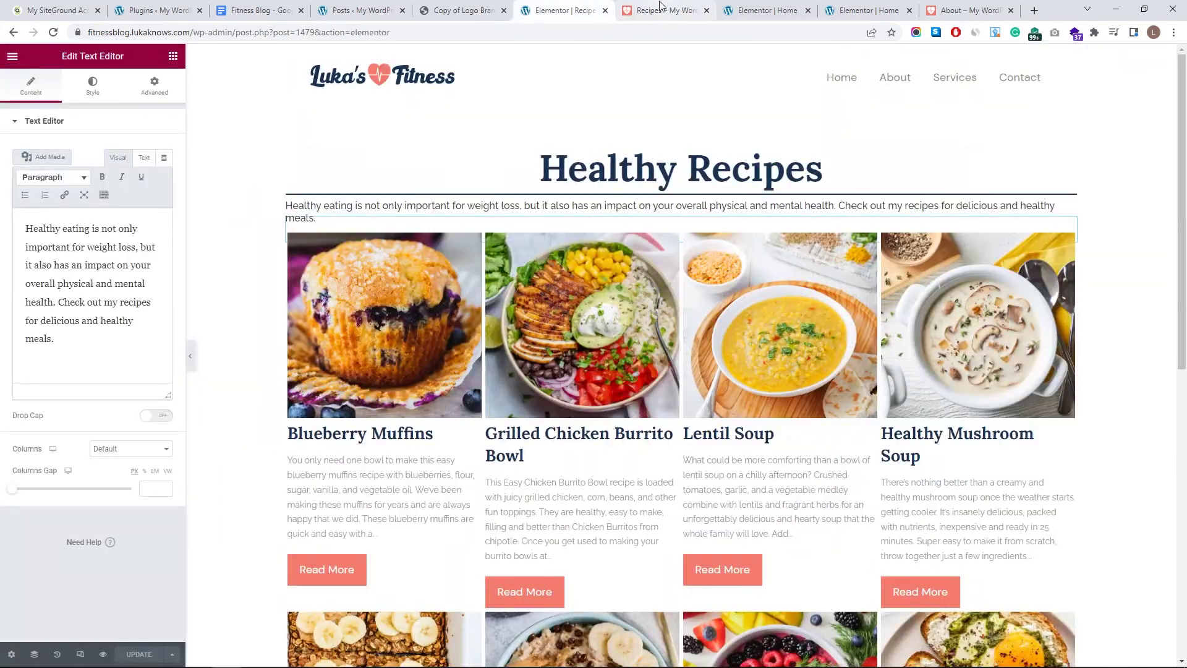
- Preview the Home page's changes and return to its Elementor editor
key(ctrl+Tab)
scroll(745, 274, up, 10)
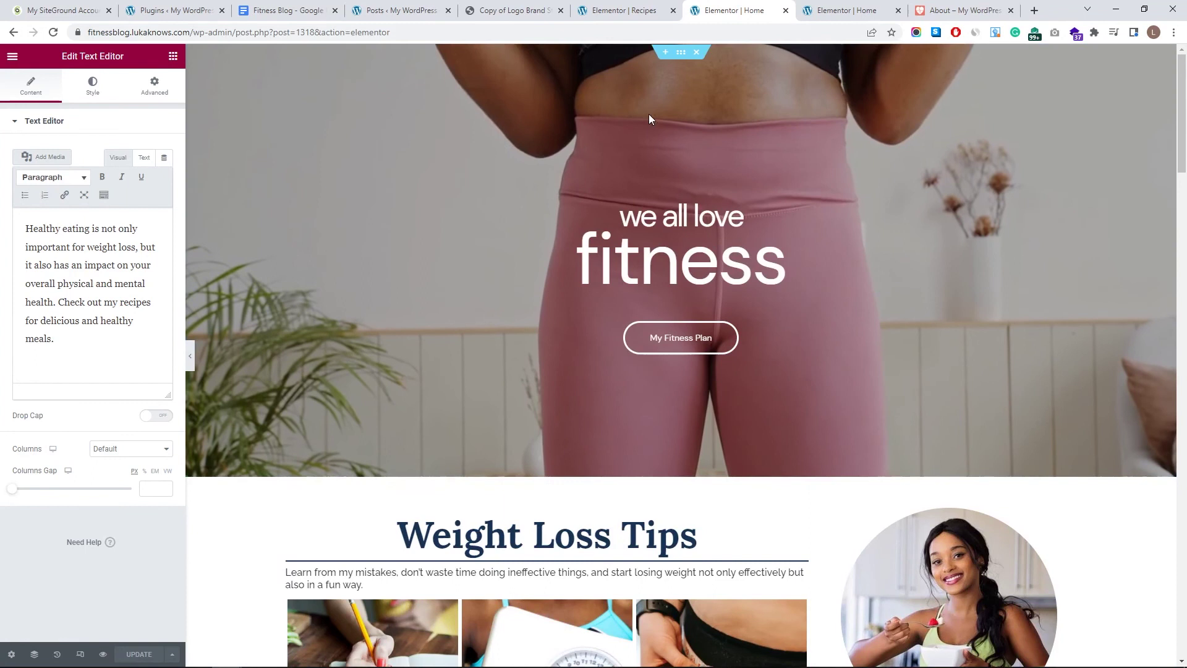
click(103, 653)
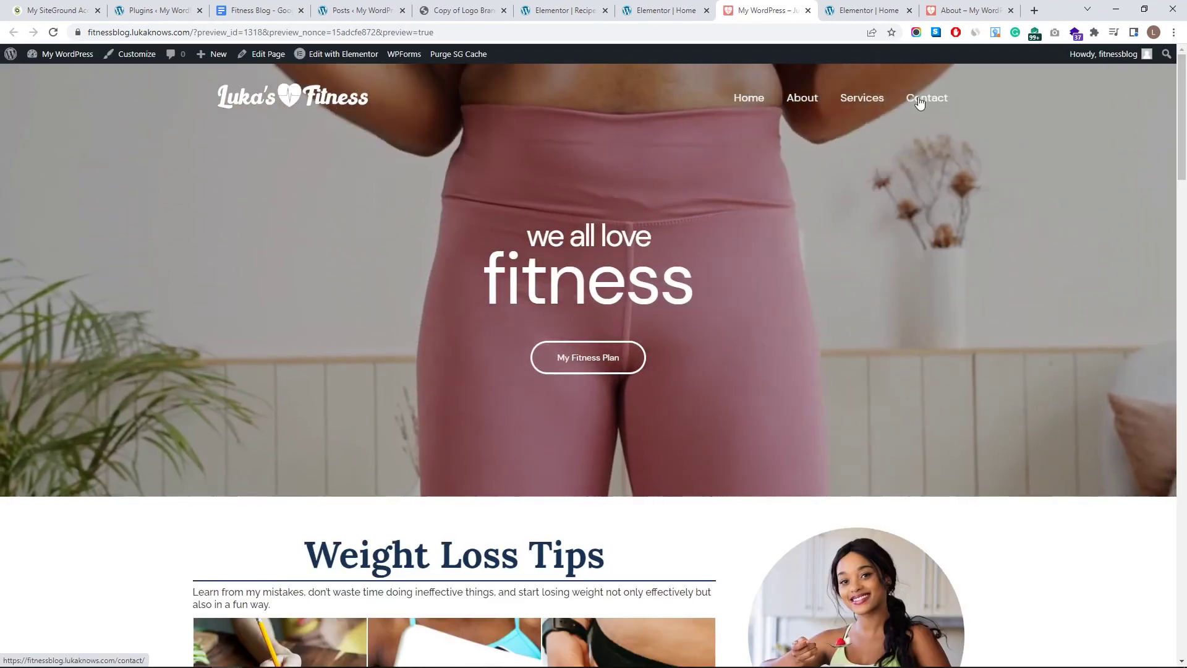
scroll(757, 480, down, 15)
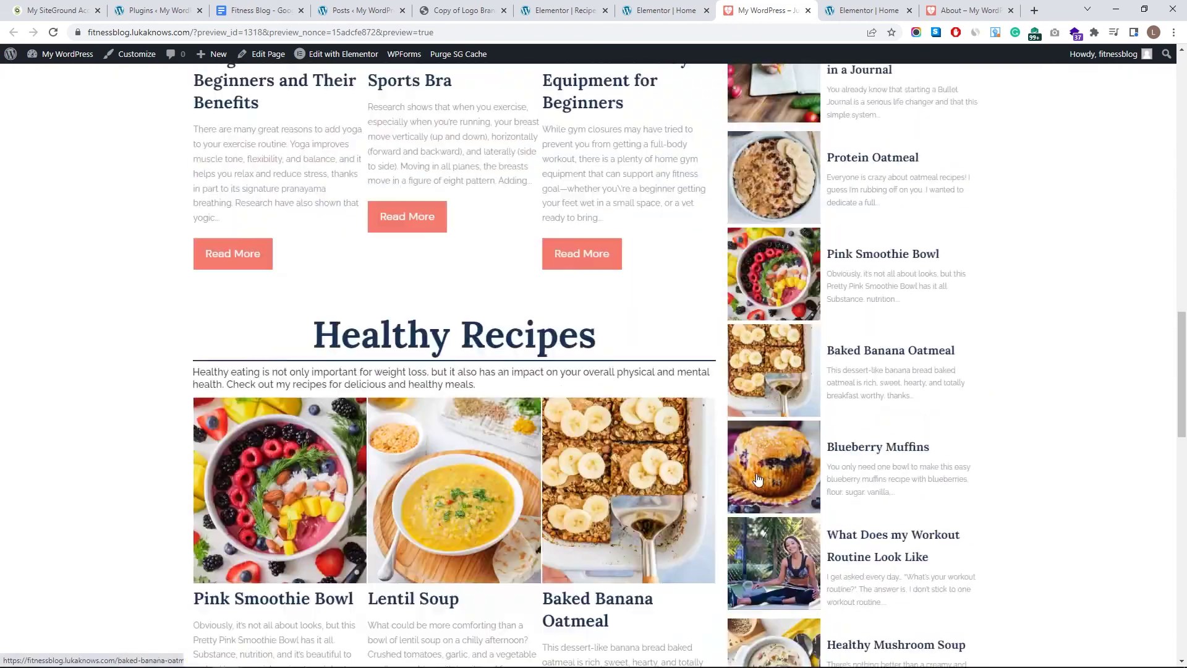
scroll(773, 501, down, 16)
scroll(750, 484, up, 15)
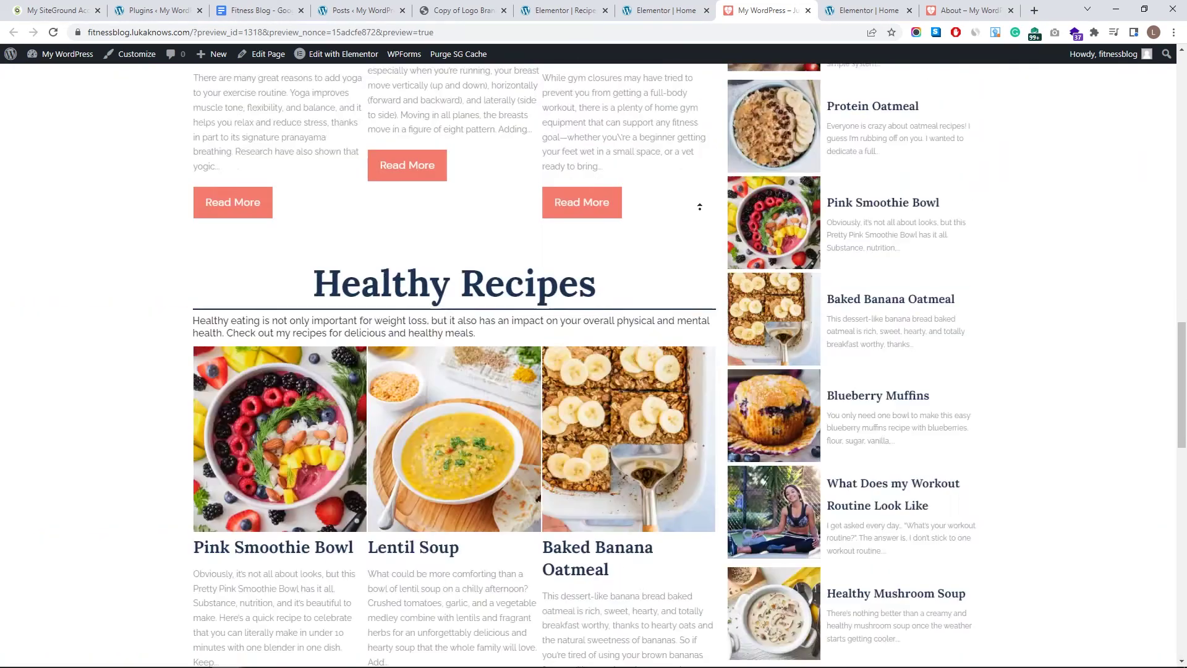
scroll(699, 207, up, 15)
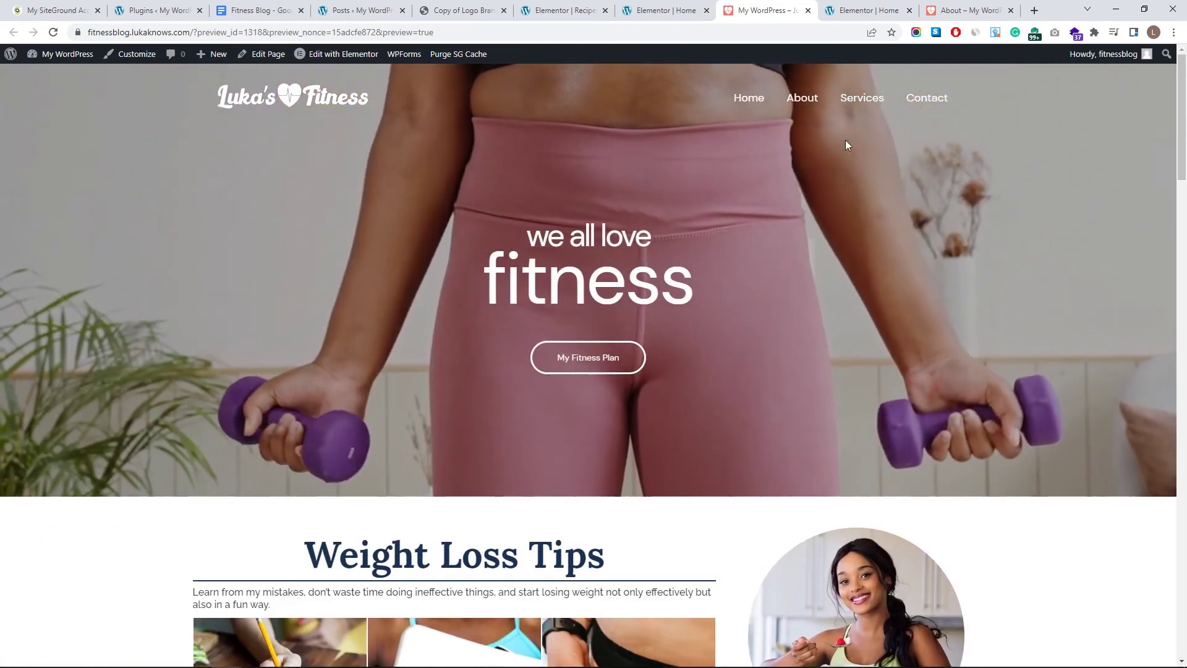
click(659, 6)
scroll(394, 52, up, 15)
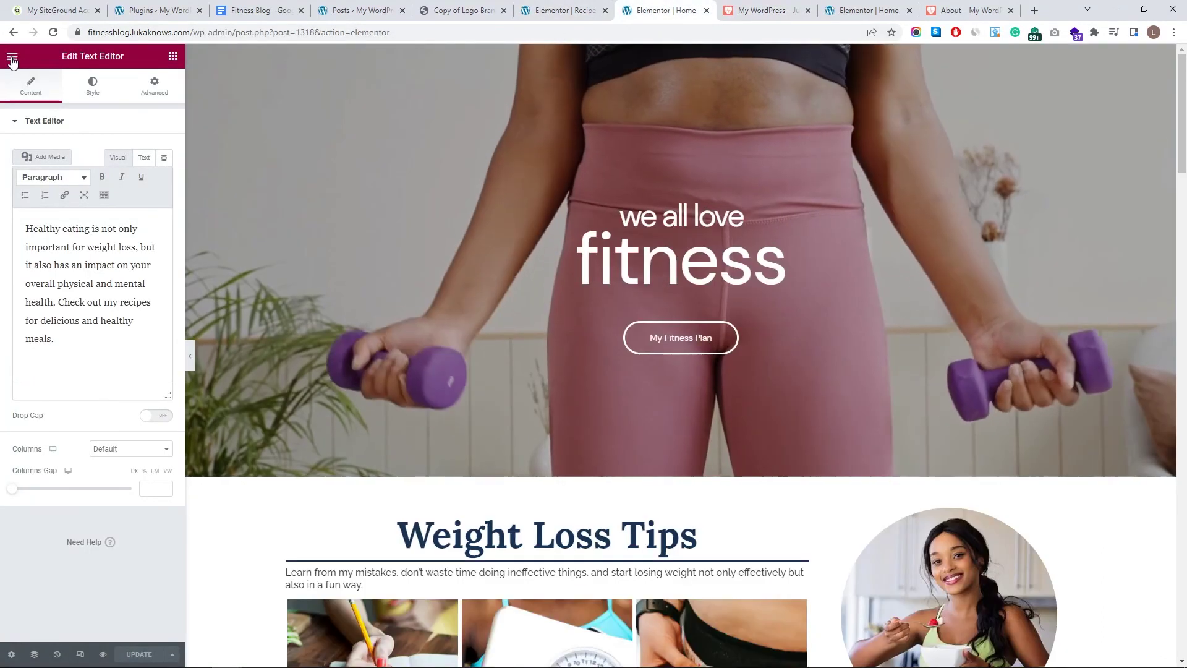
click(12, 59)
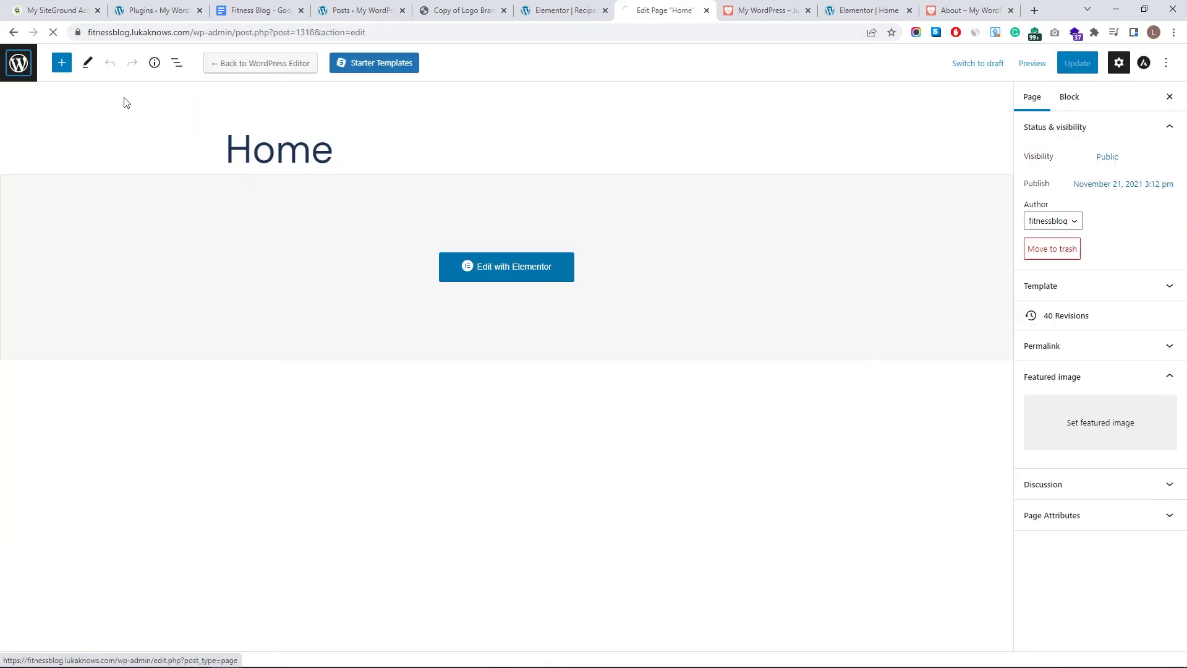
- Exit to the dashboard and open the new-menu form under Appearance > Menus to name it
click(13, 57)
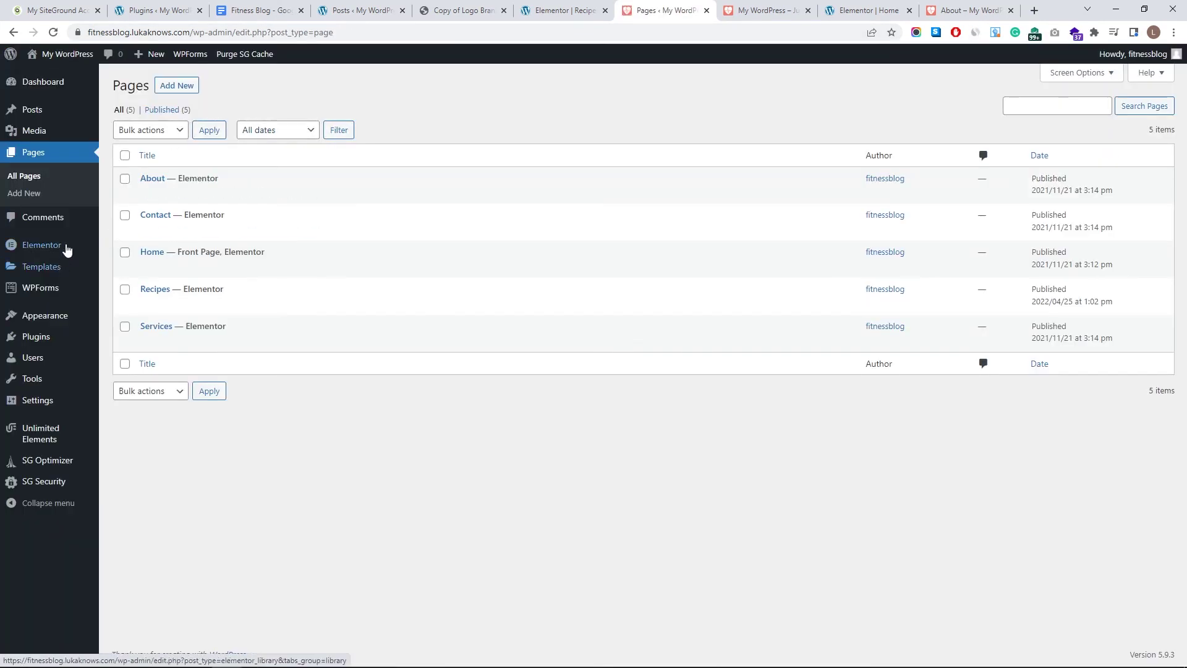
mouse_move(64, 319)
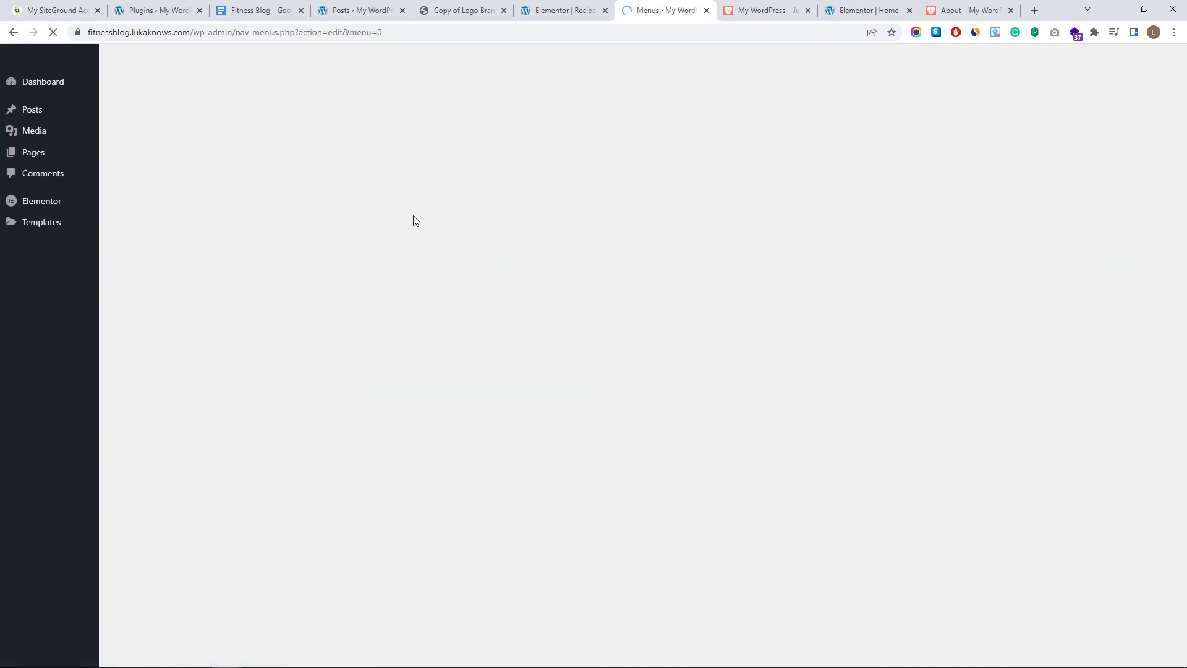
click(415, 227)
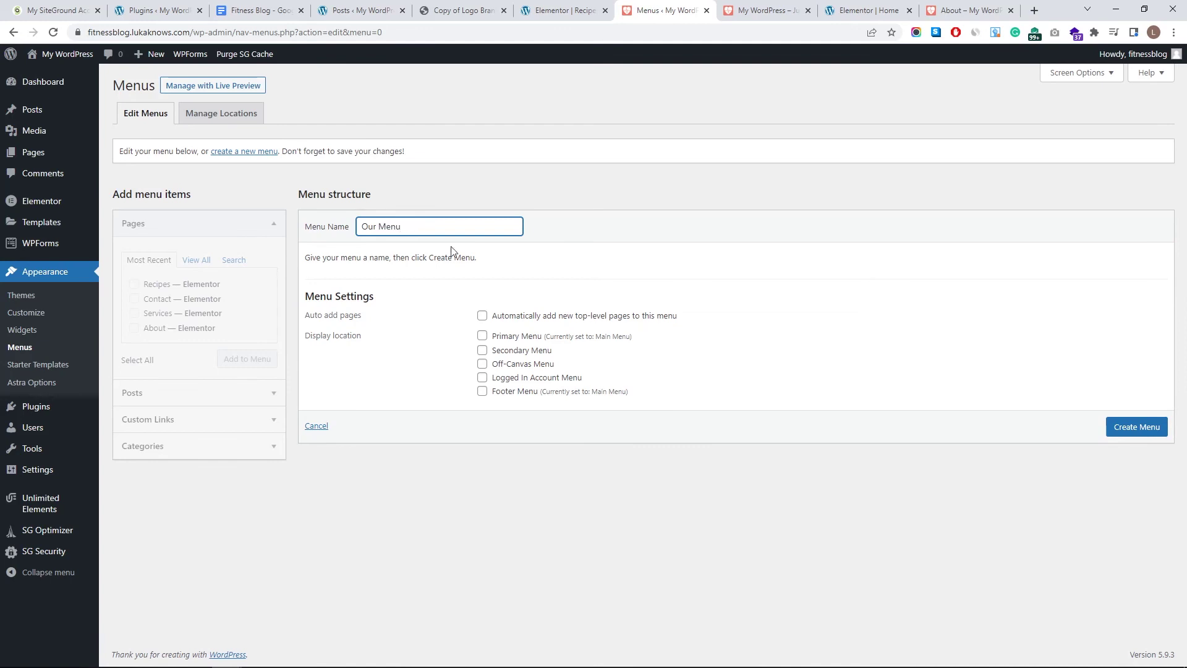
- Assign Our Menu to the Primary Menu location and compare it with the site's current footer links
click(527, 341)
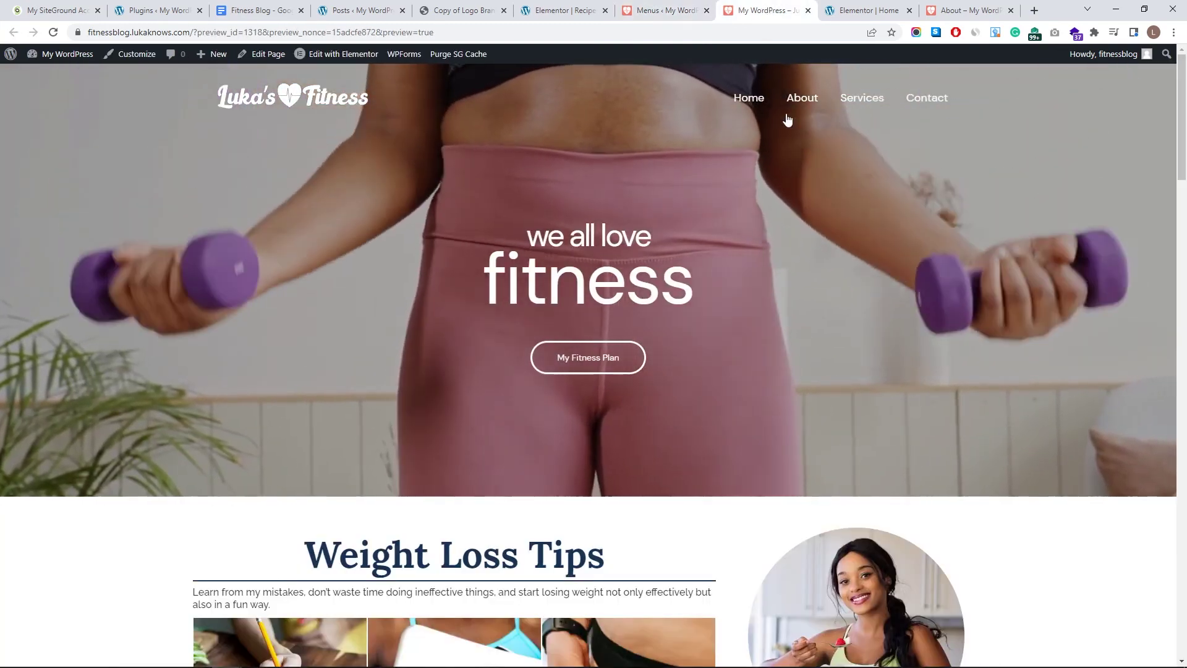
scroll(784, 118, down, 15)
click(656, 6)
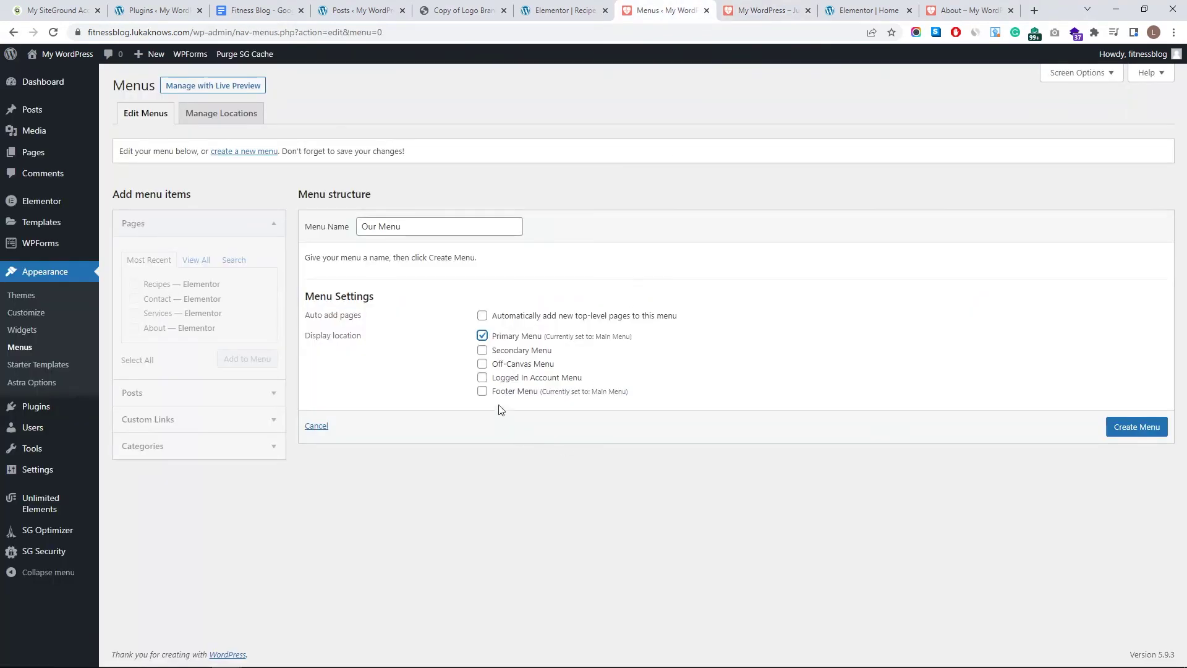
click(748, 7)
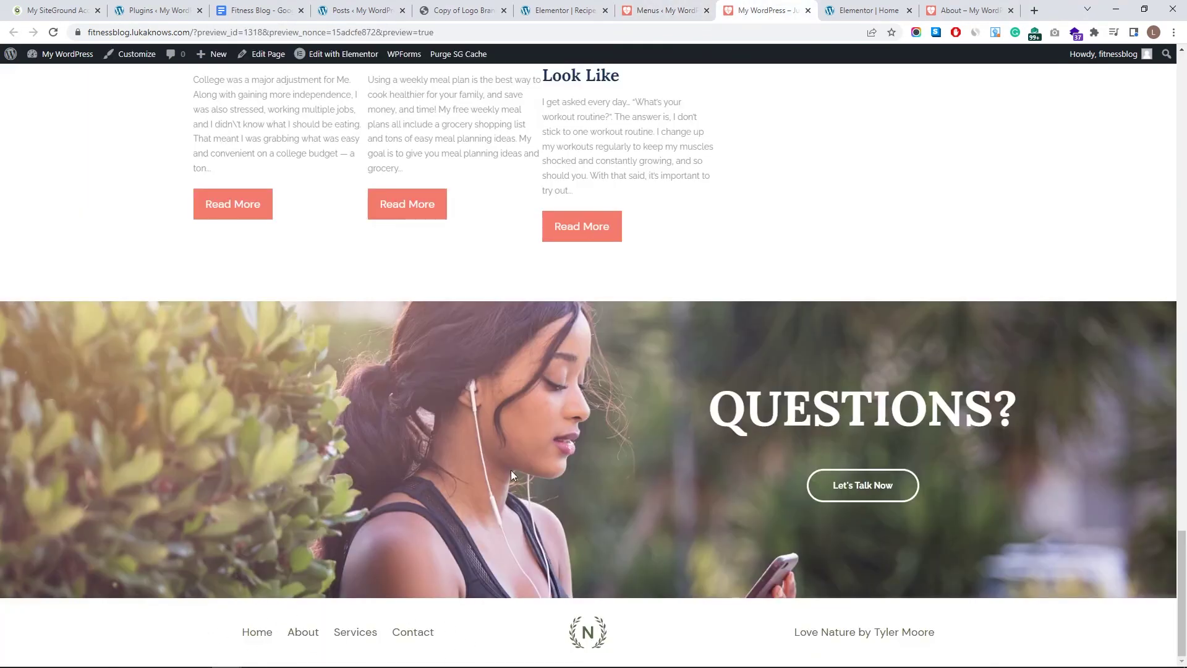
key(ctrl+shift+Tab)
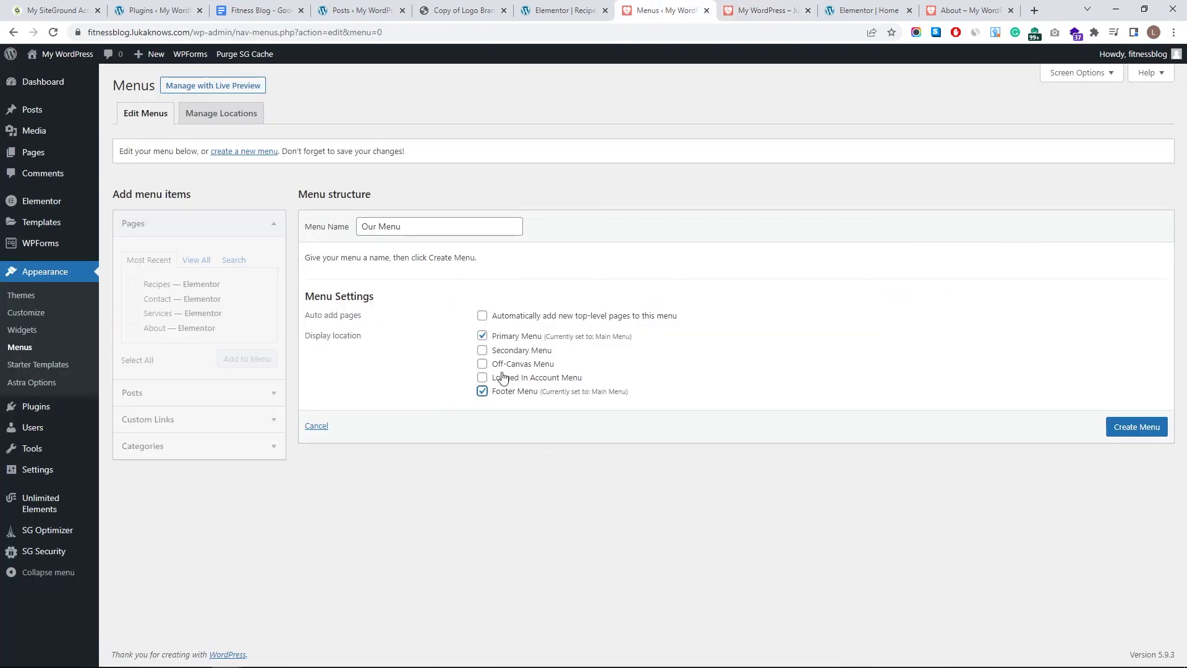
click(770, 11)
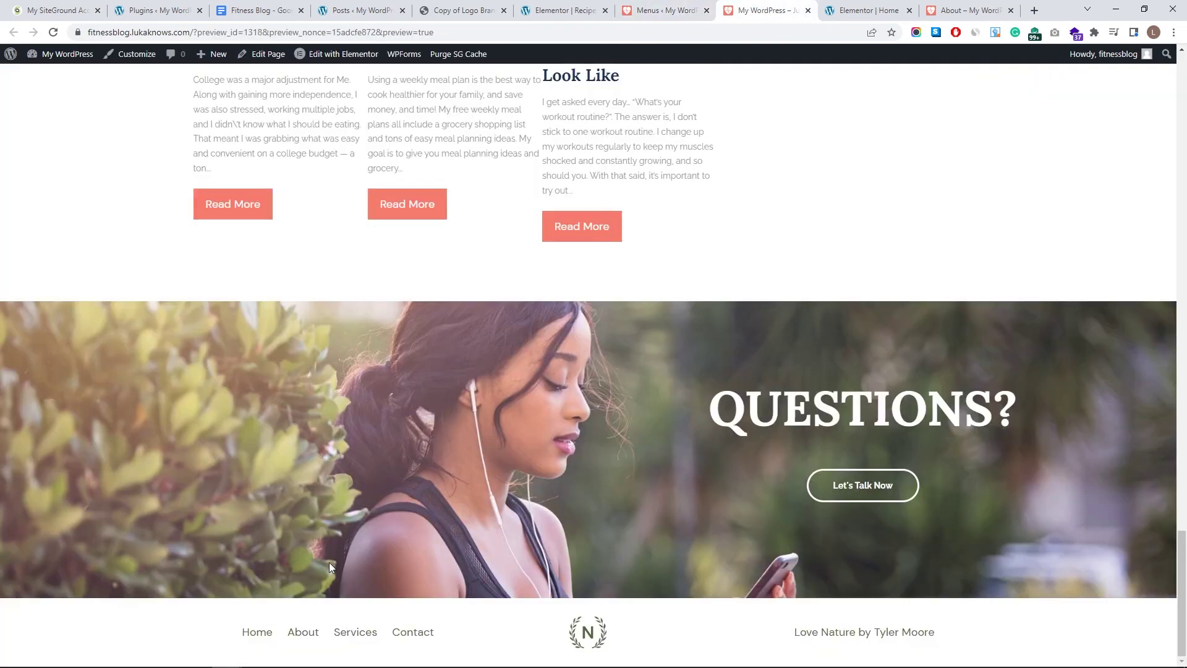
click(644, 11)
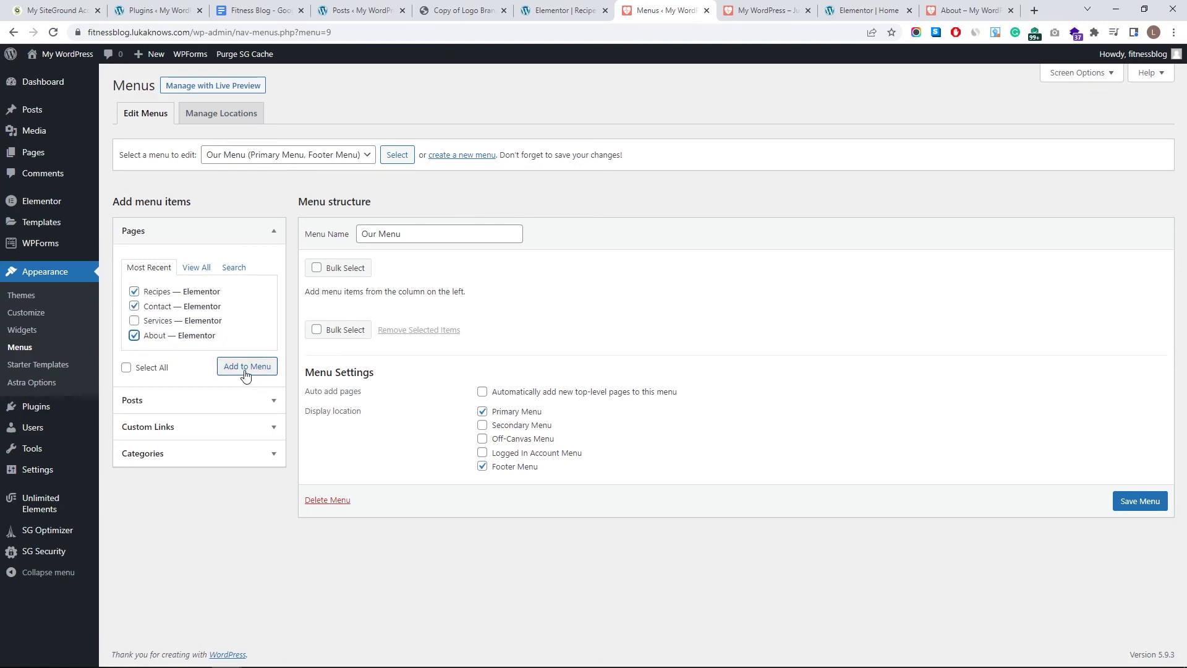
- Add Recipes, Contact and About to Our Menu, save it, and reload the site preview
click(1154, 598)
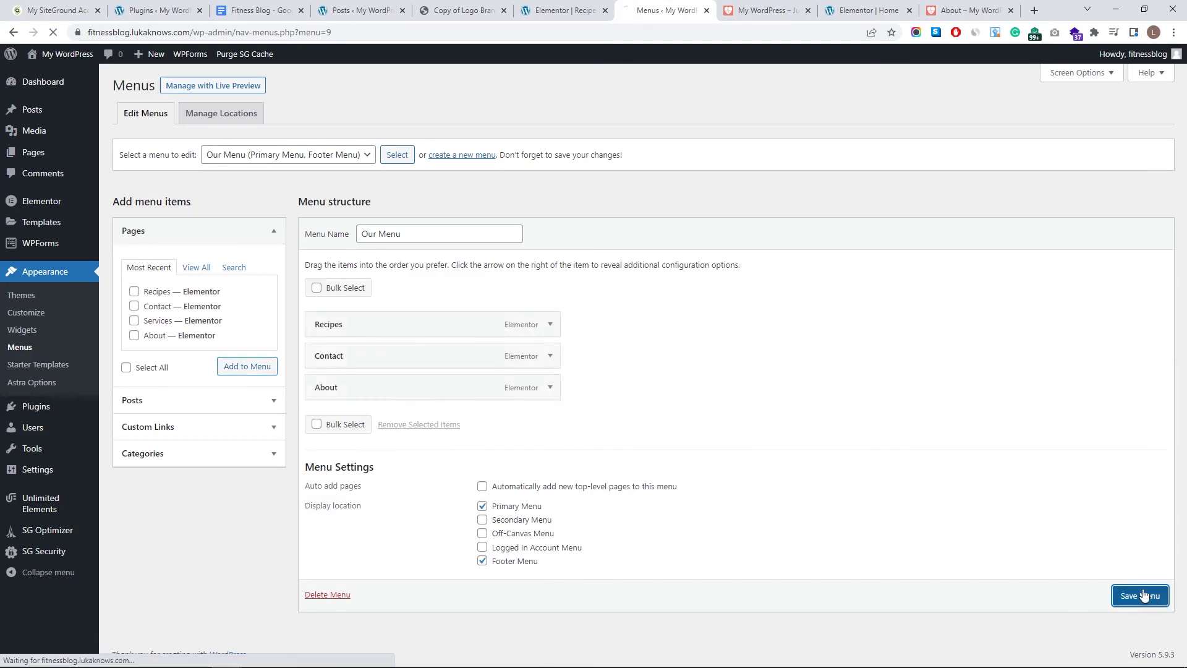
click(765, 11)
key(F5)
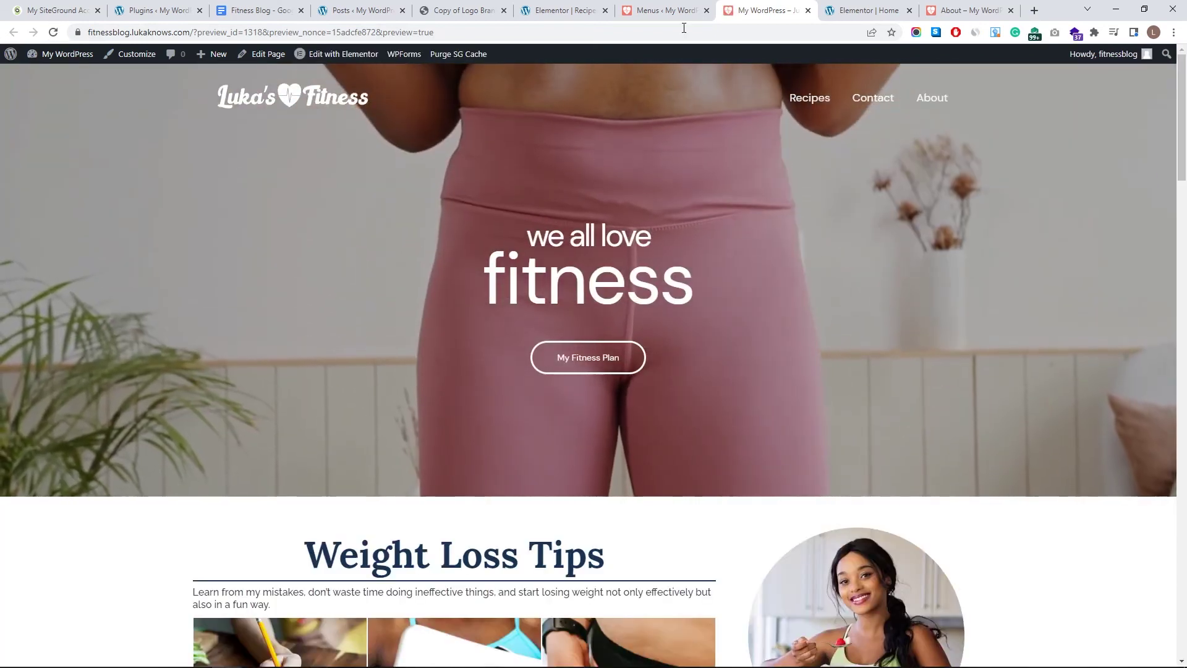
click(670, 3)
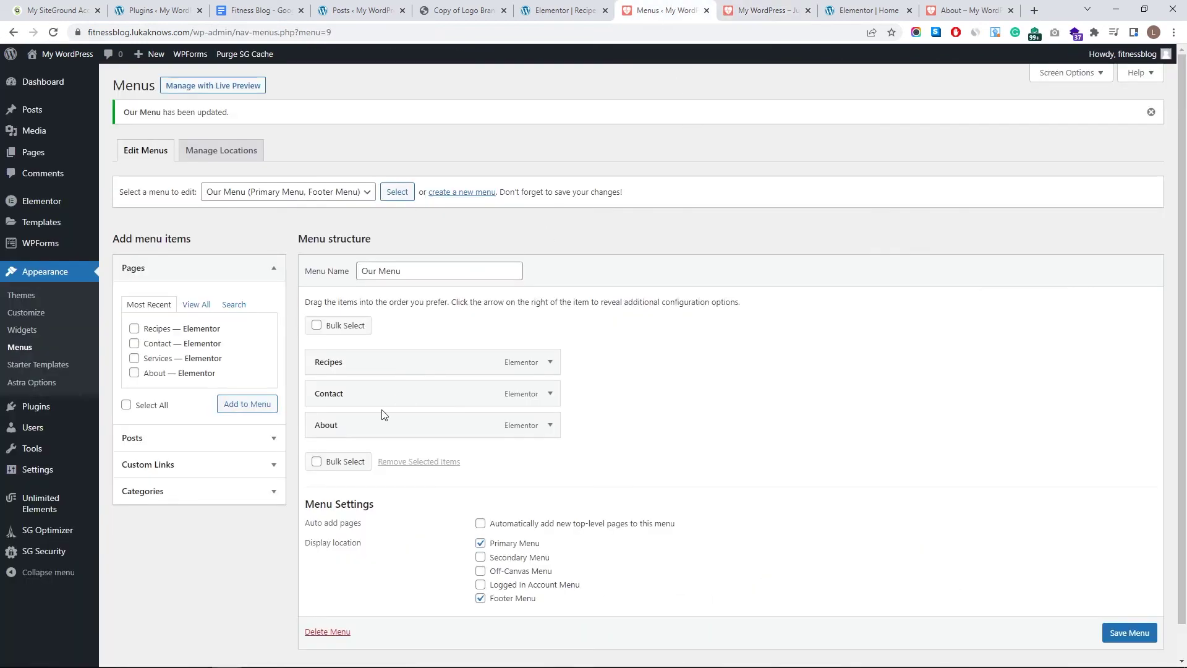
click(725, 9)
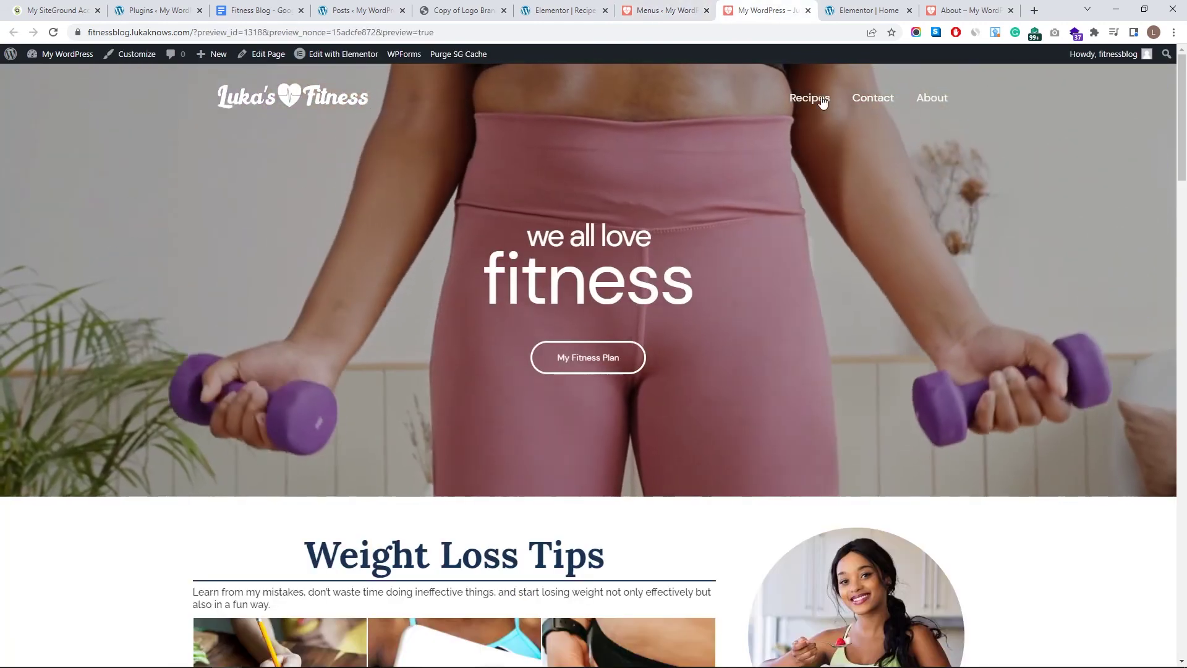
click(657, 11)
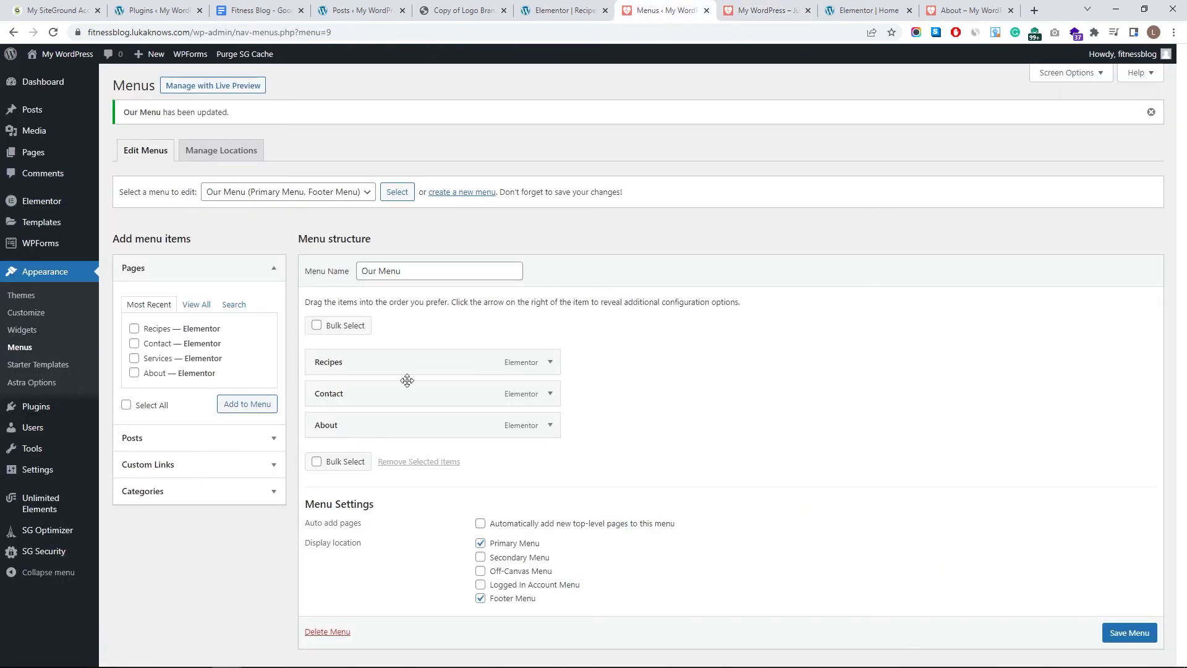
drag(395, 399, 405, 400)
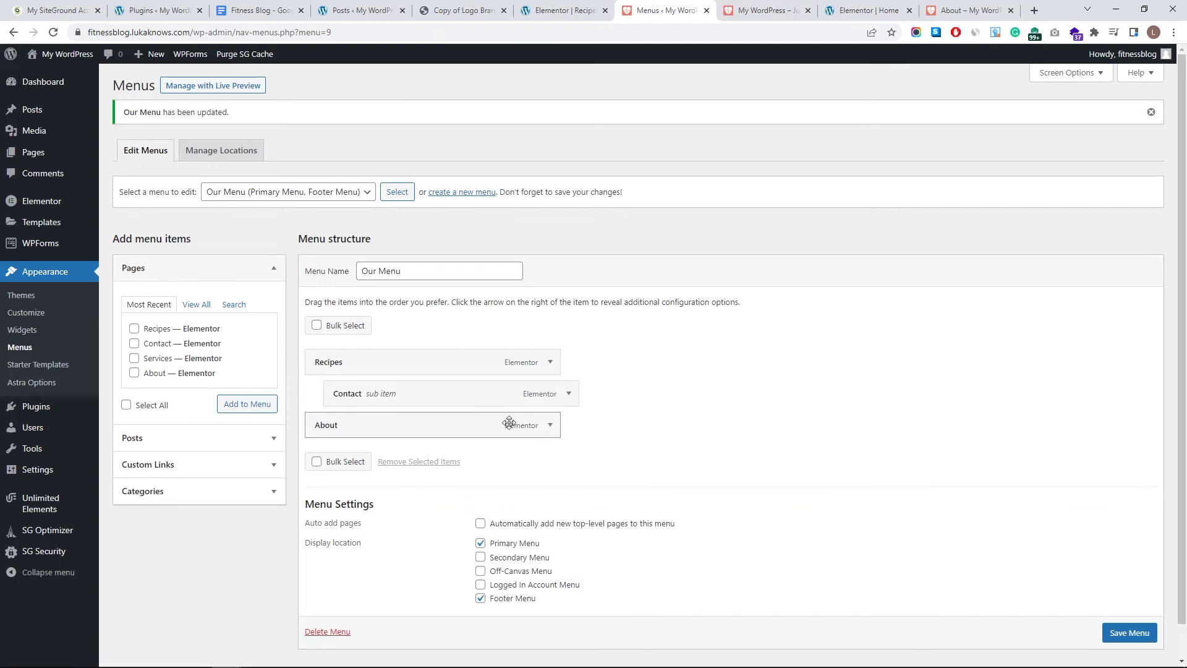
scroll(1123, 632, down, 1)
click(1106, 612)
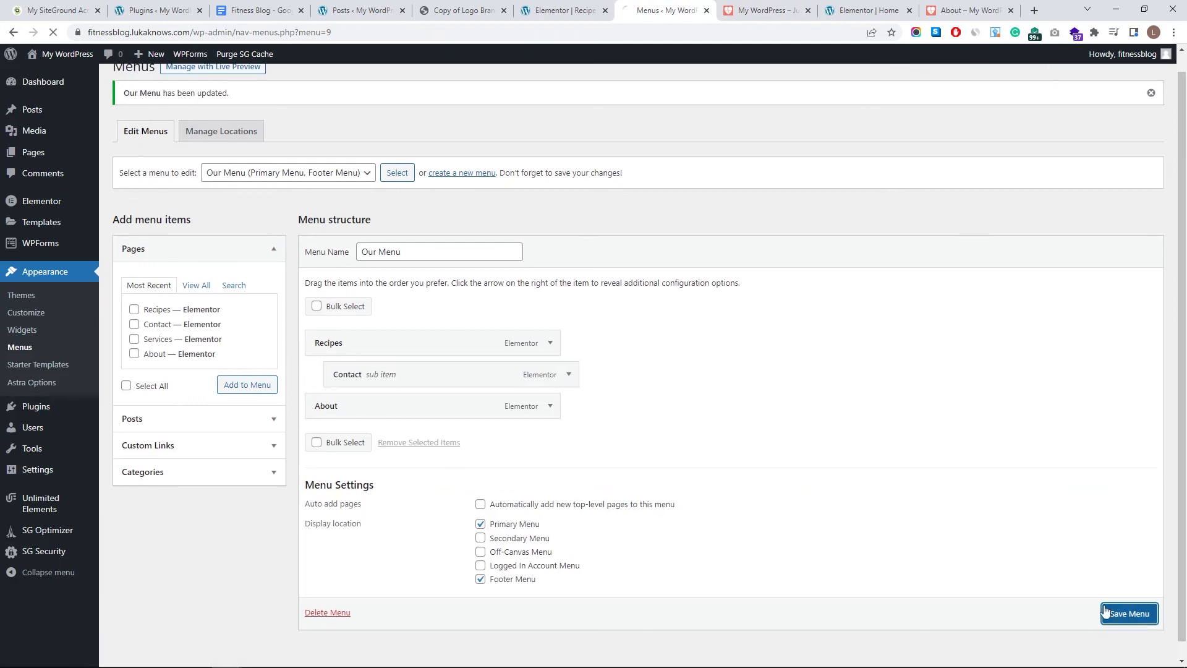
click(766, 10)
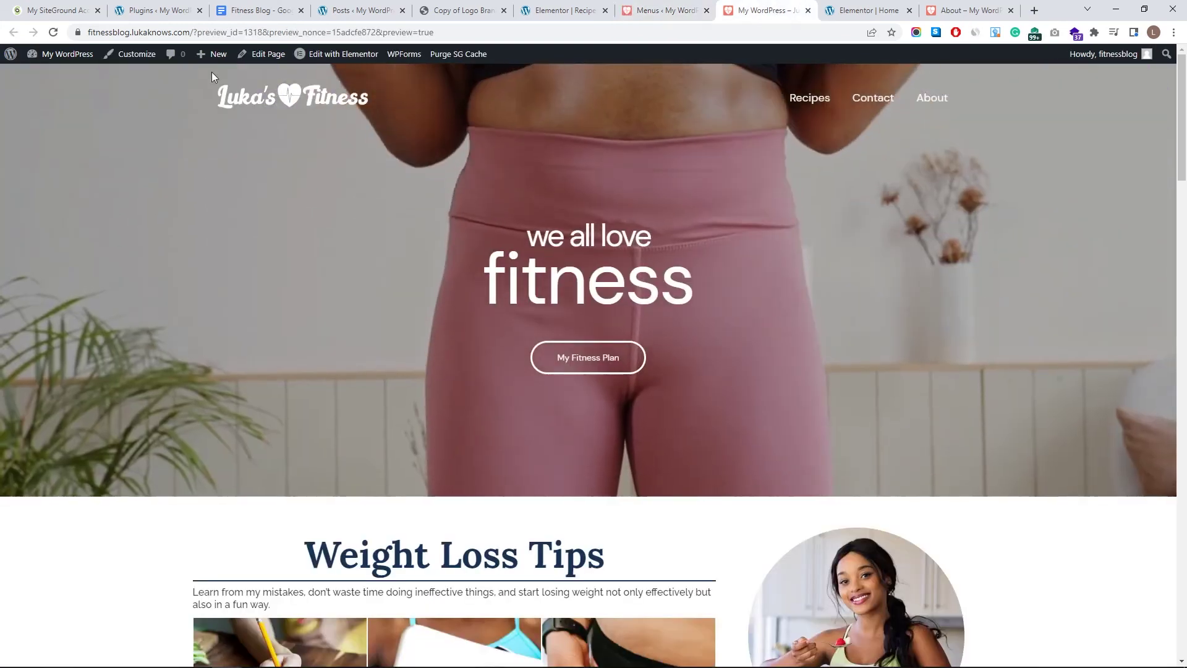
click(52, 32)
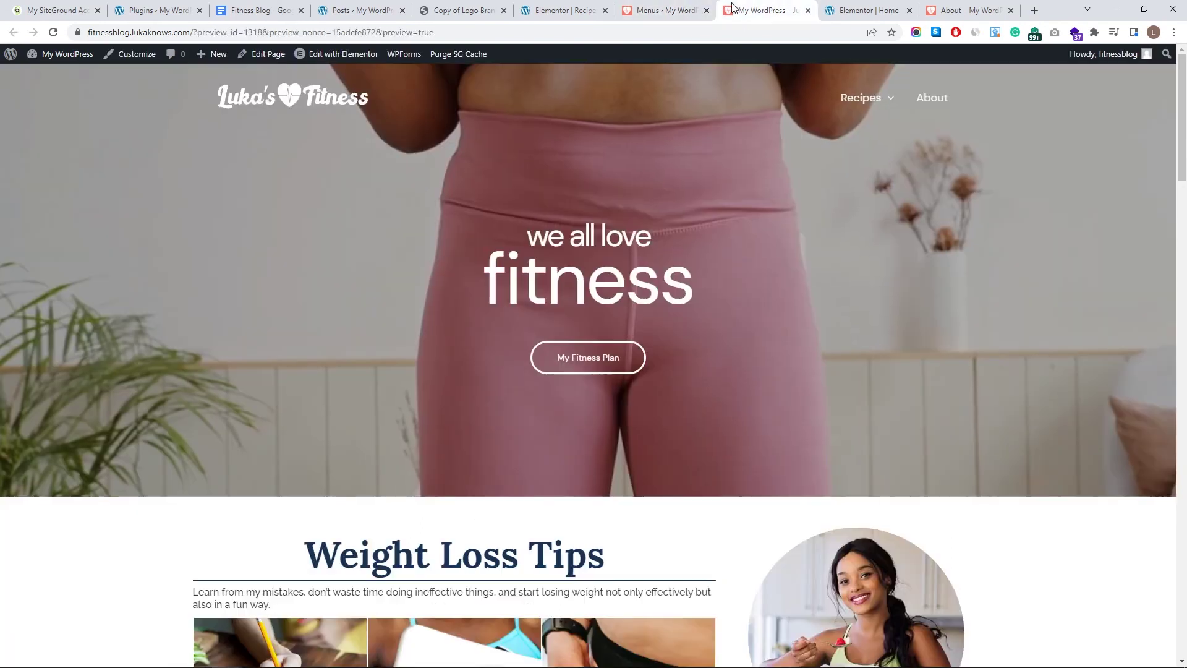
mouse_move(866, 119)
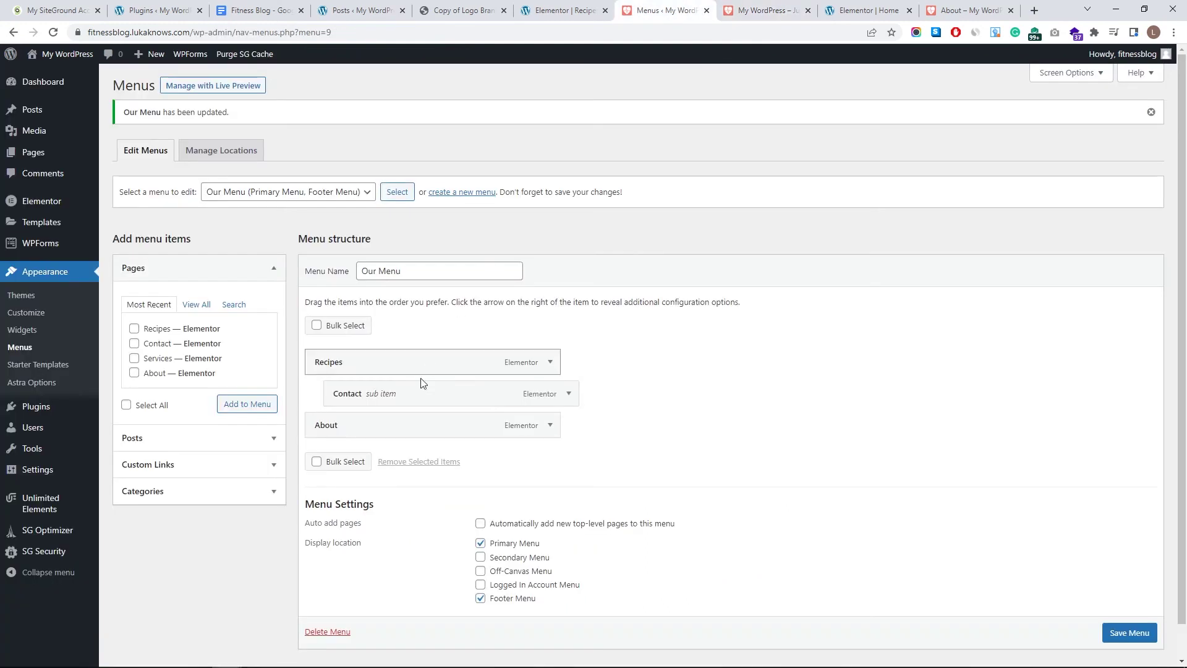
drag(418, 384, 399, 402)
click(1132, 633)
scroll(1044, 594, down, 1)
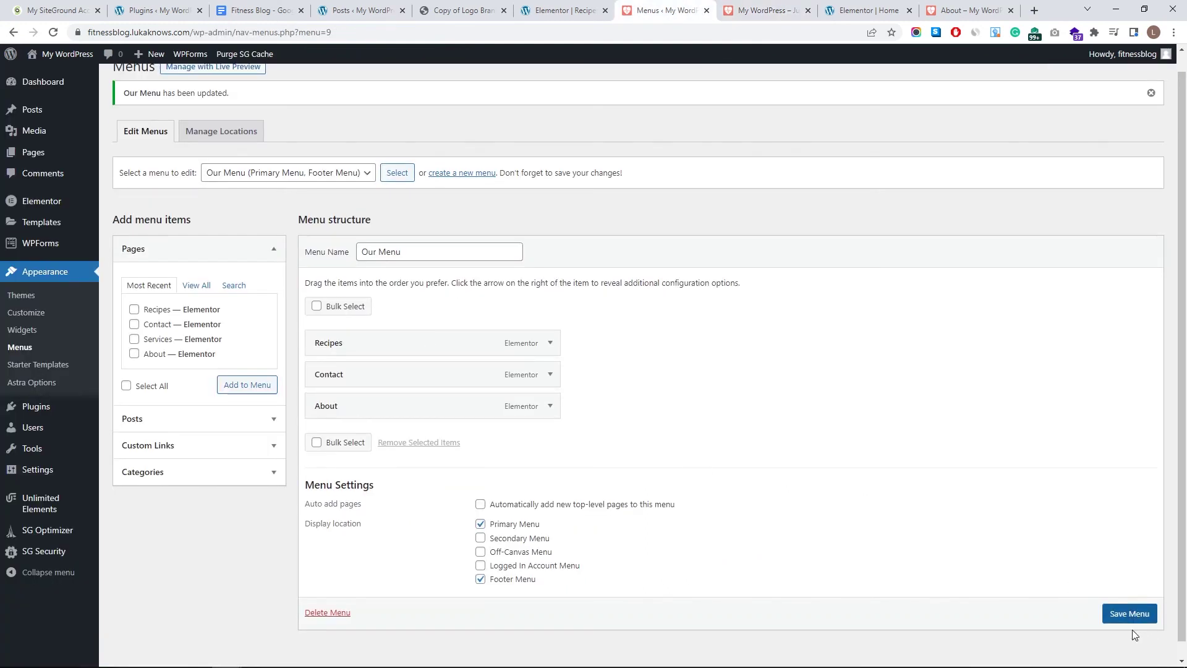
click(766, 10)
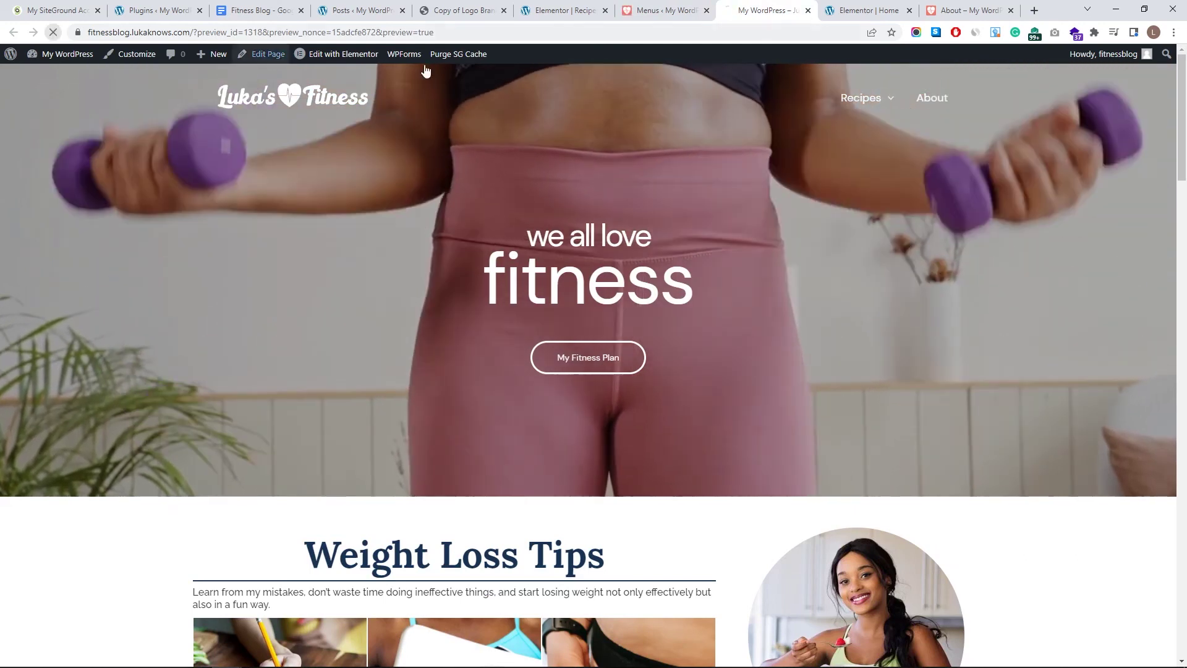
key(F5)
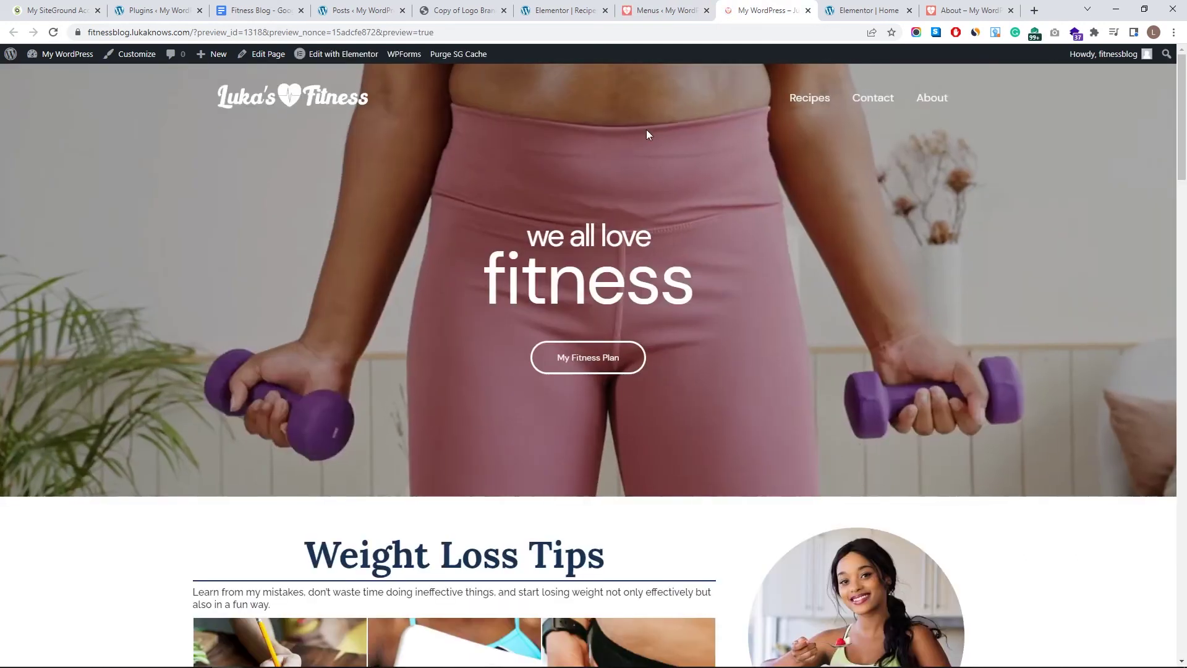
scroll(615, 477, down, 15)
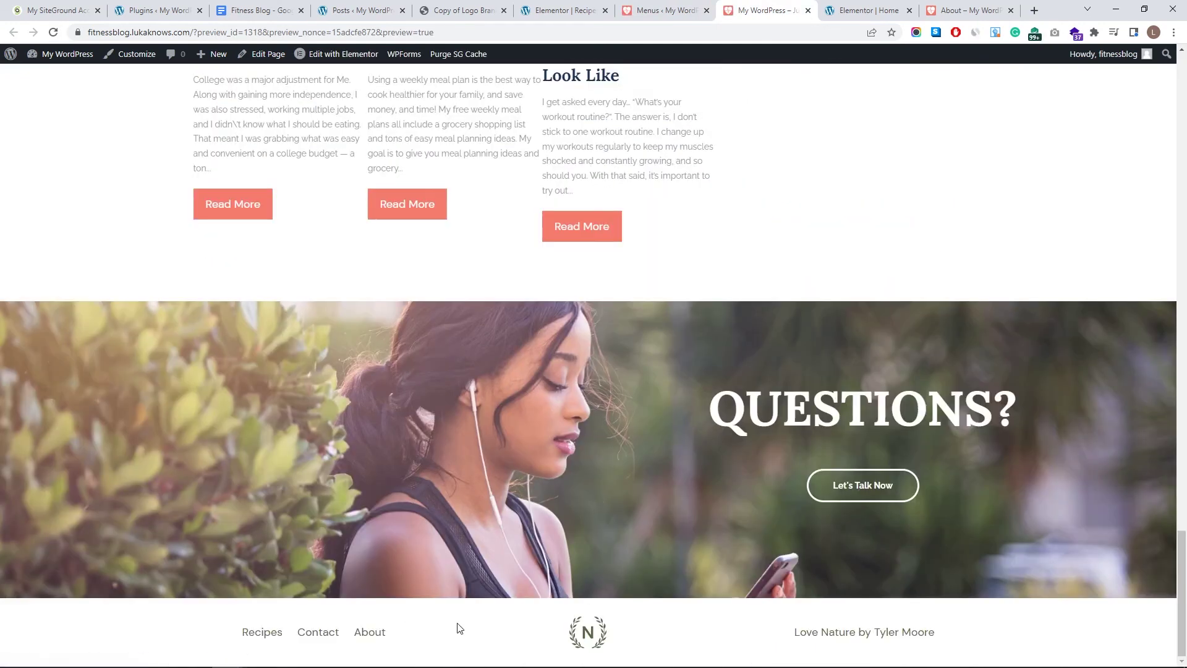
scroll(746, 208, up, 15)
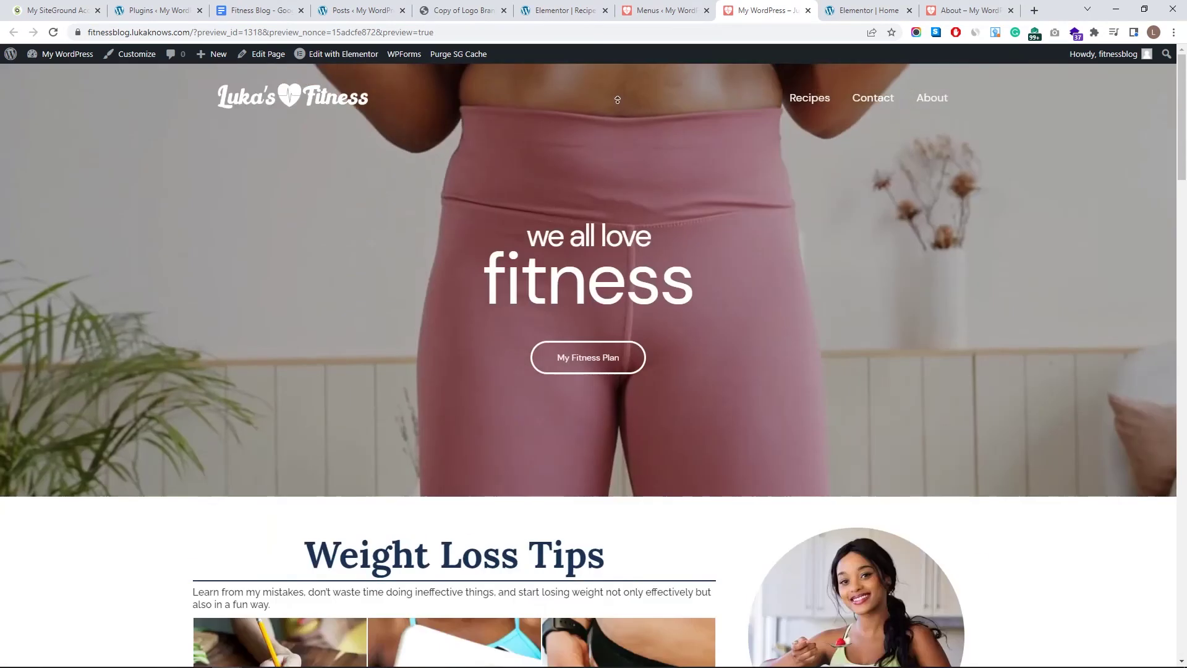
click(667, 10)
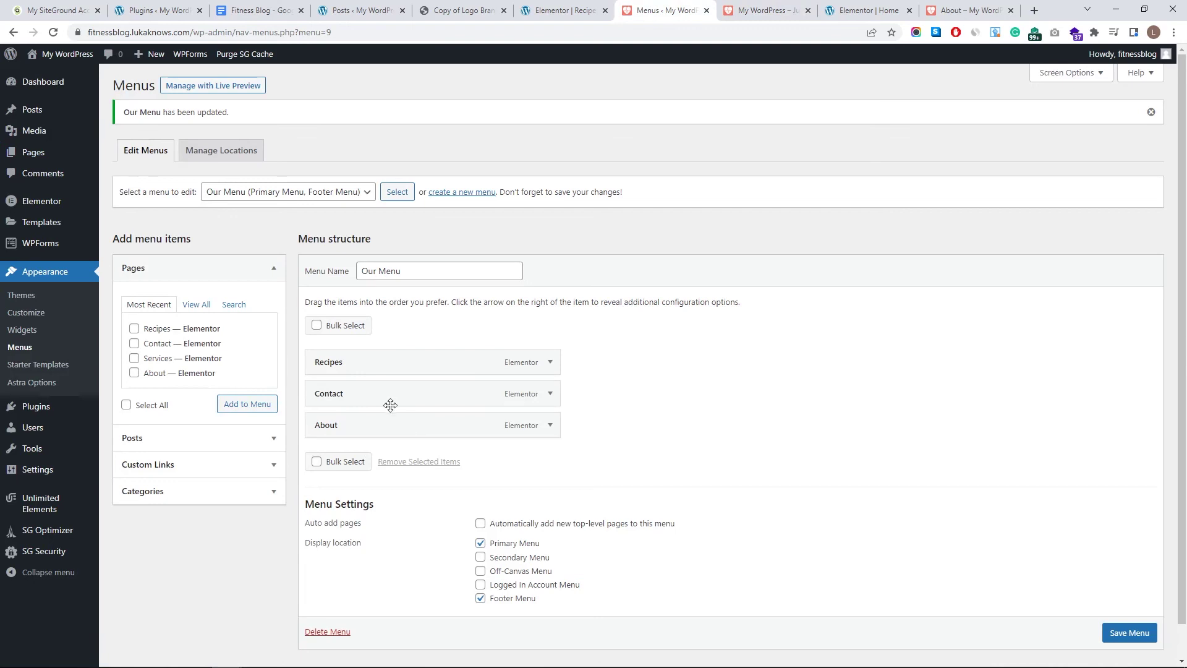
drag(381, 403, 406, 397)
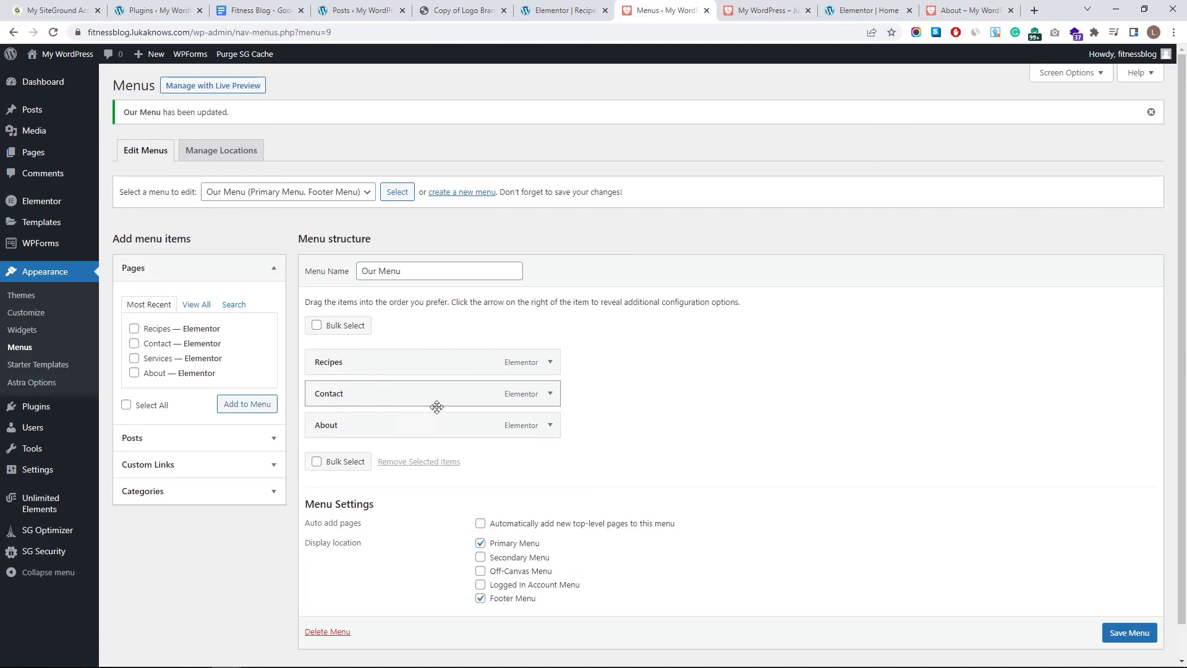
click(766, 10)
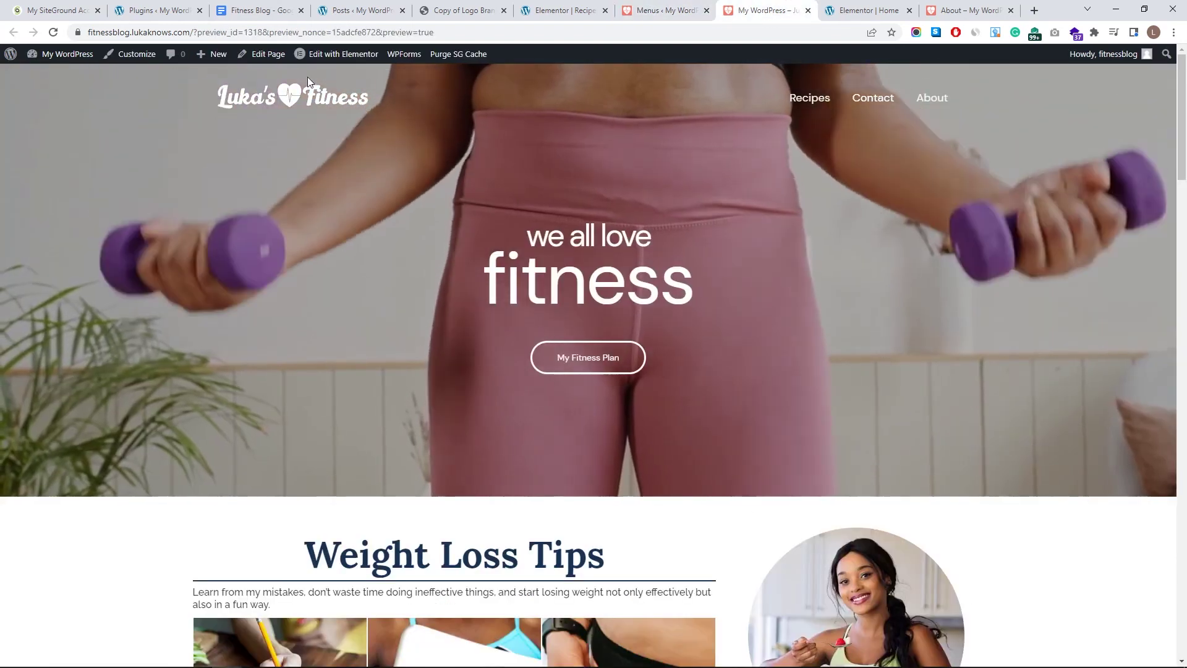
scroll(459, 554, down, 20)
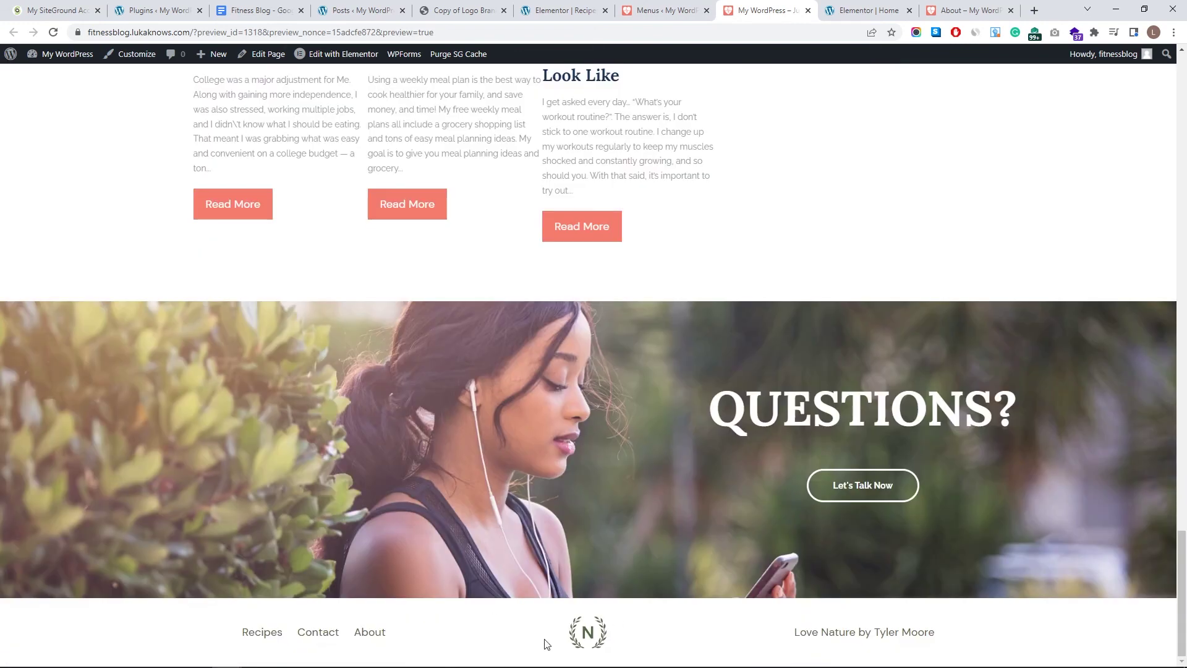
click(141, 61)
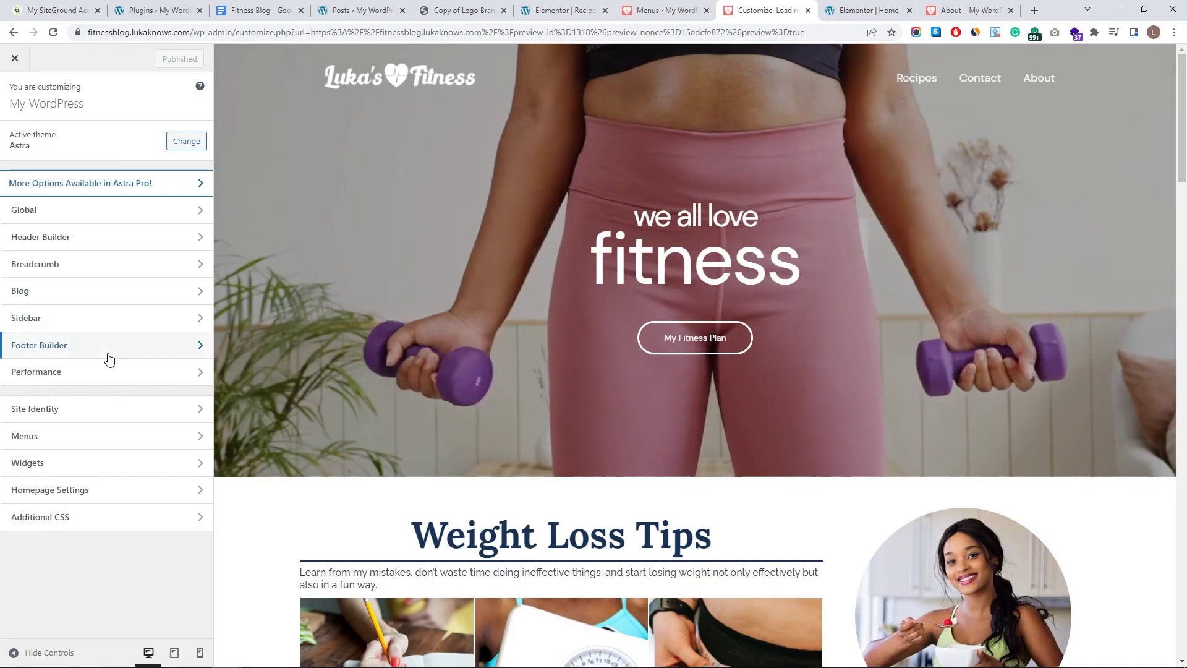
- Replace the old footer credit text with the new pasted copyright line
click(106, 345)
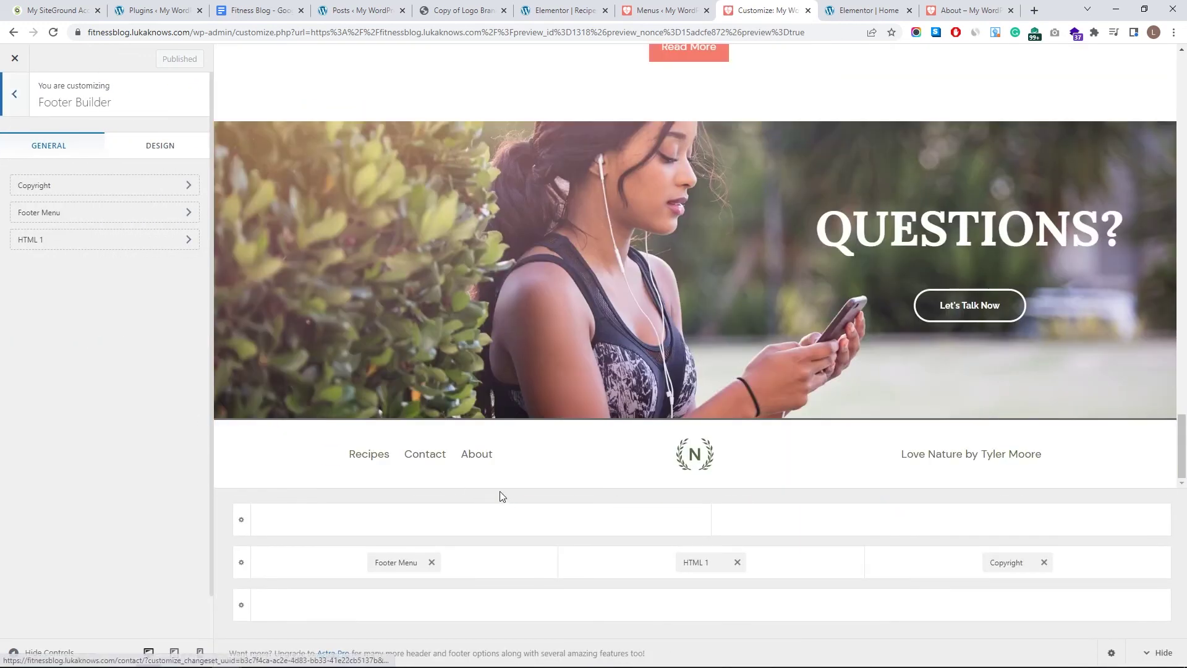
click(1011, 562)
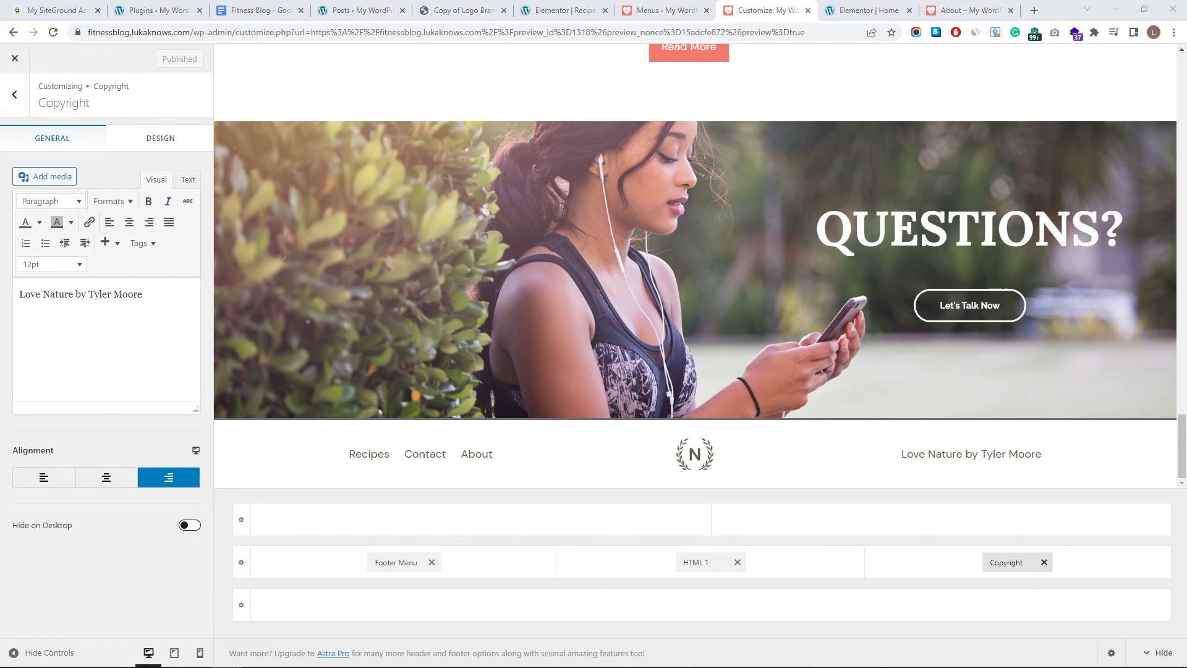
click(78, 342)
key(ctrl+a)
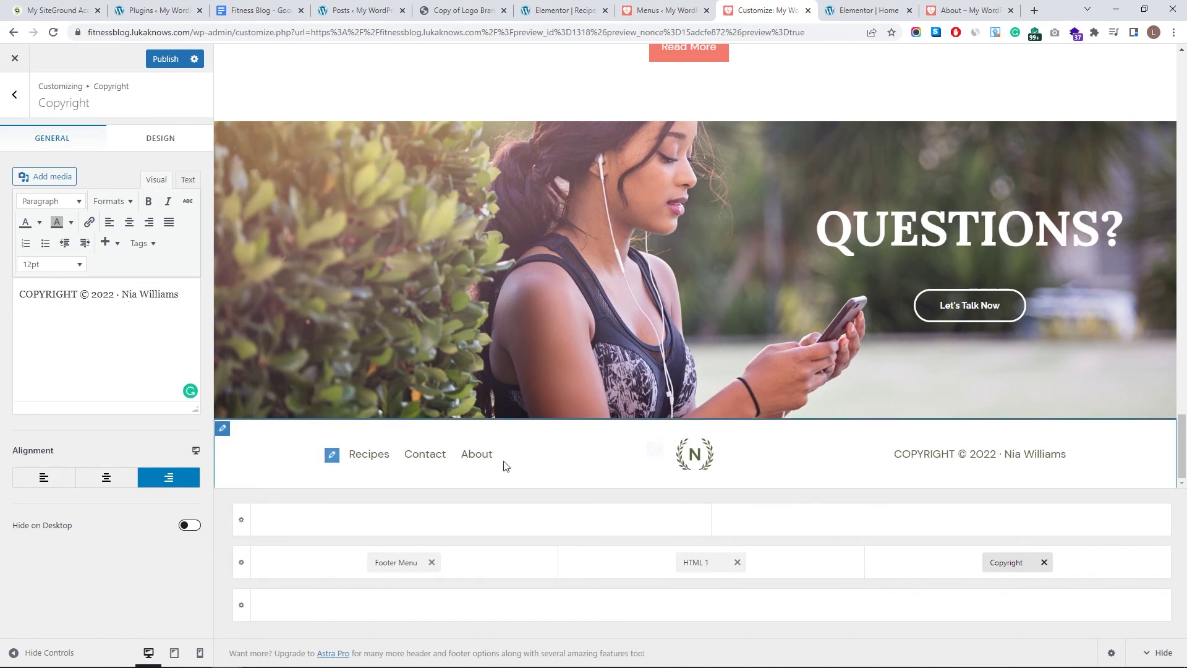
- Set the footer menu layout to Inline
click(386, 562)
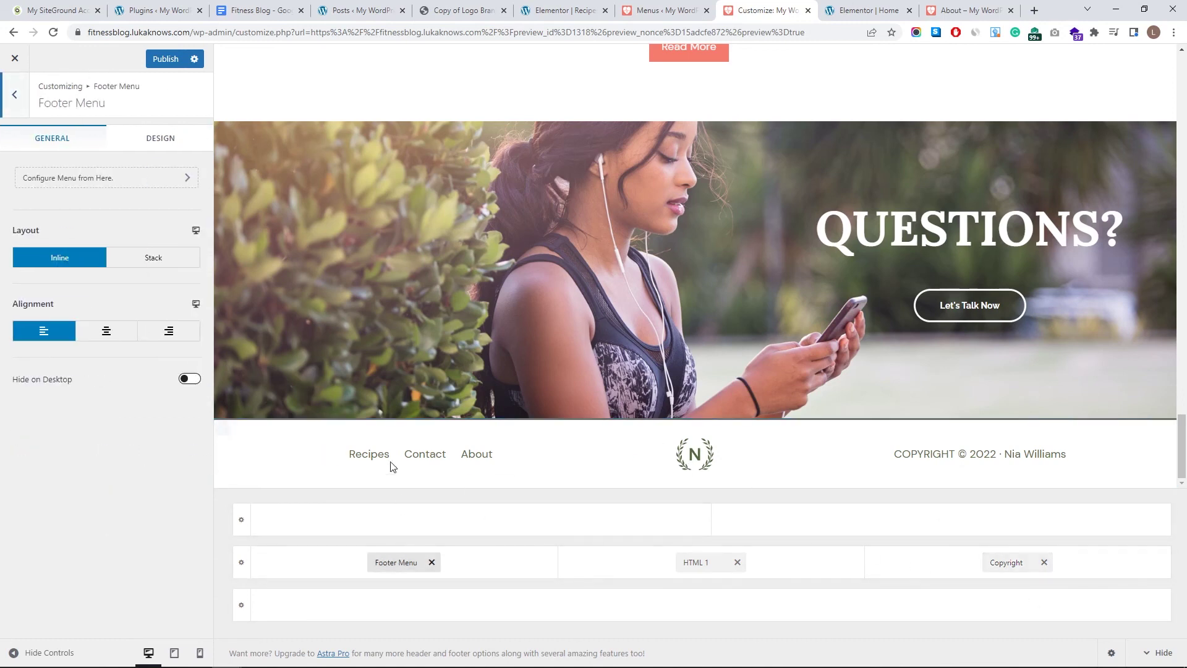
click(156, 259)
scroll(353, 449, down, 1)
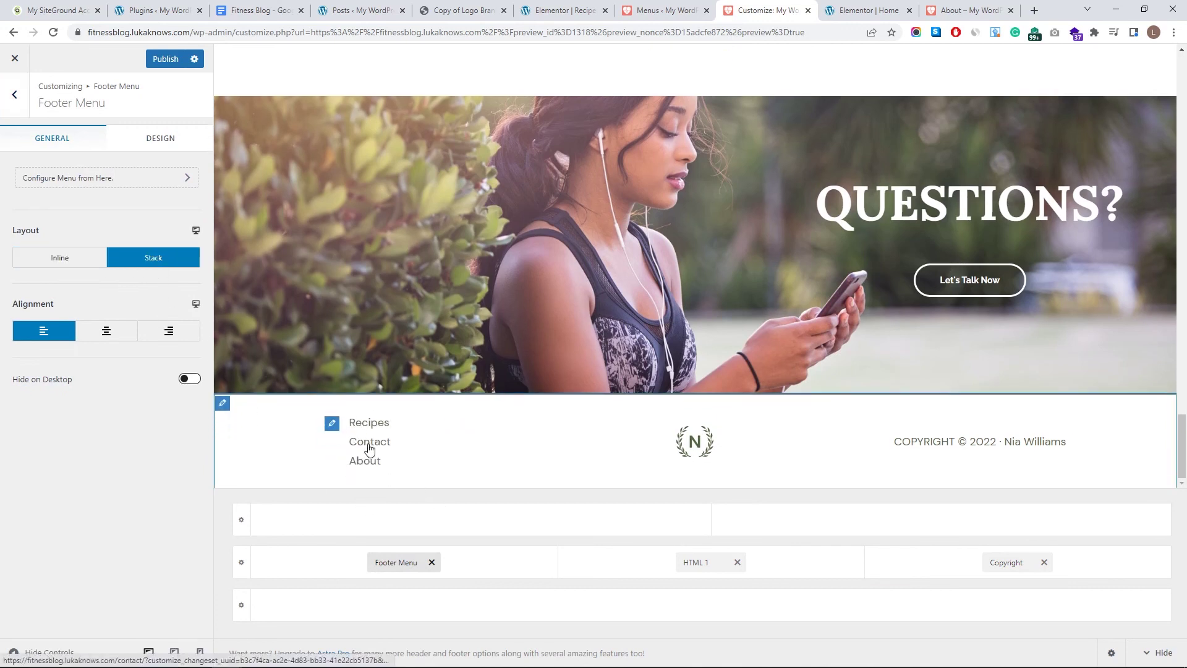
click(82, 257)
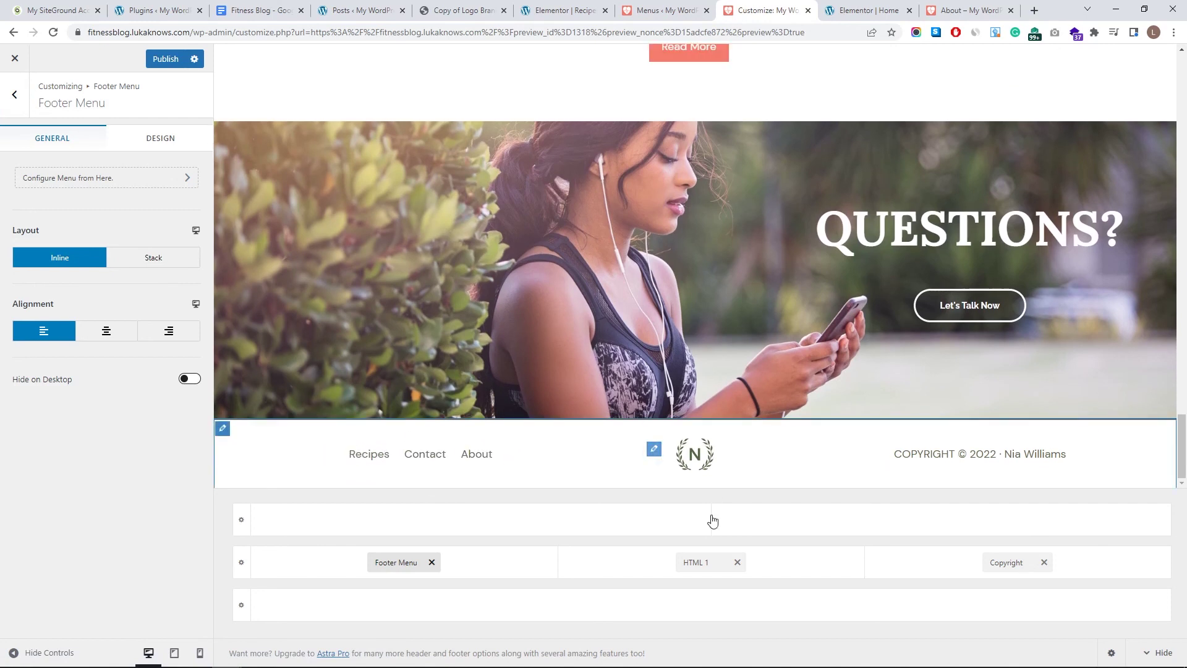
- Replace the N logo in the HTML 1 footer block with the resized Luka's Fitness logo
click(703, 561)
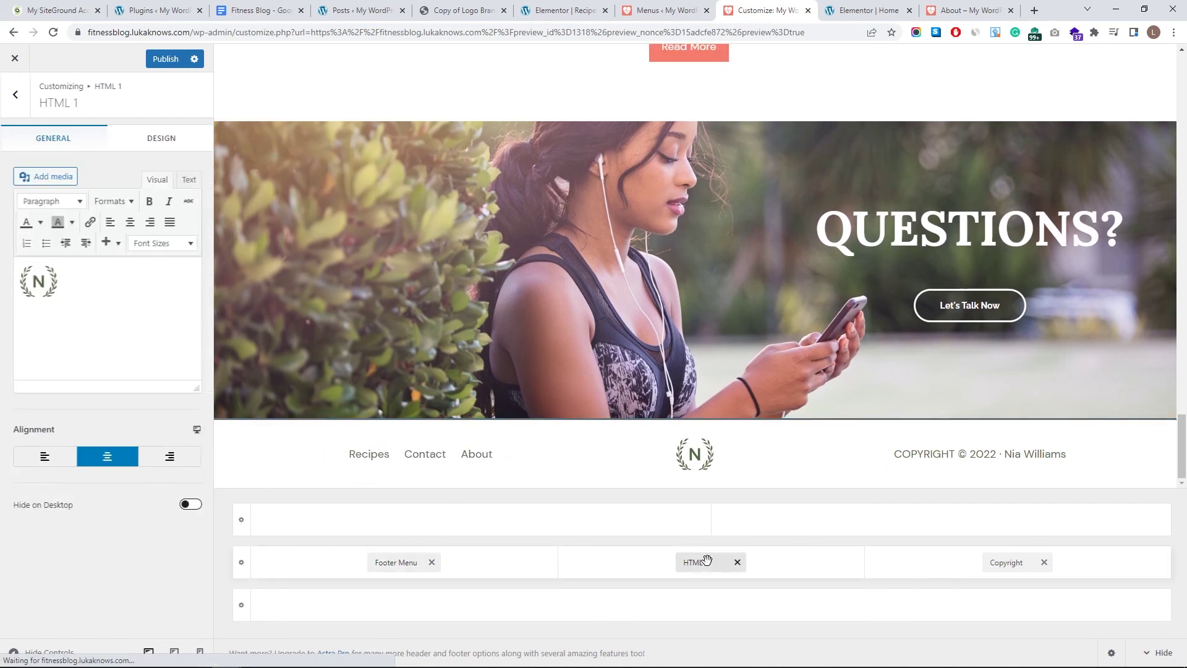
click(55, 178)
click(191, 206)
click(1111, 628)
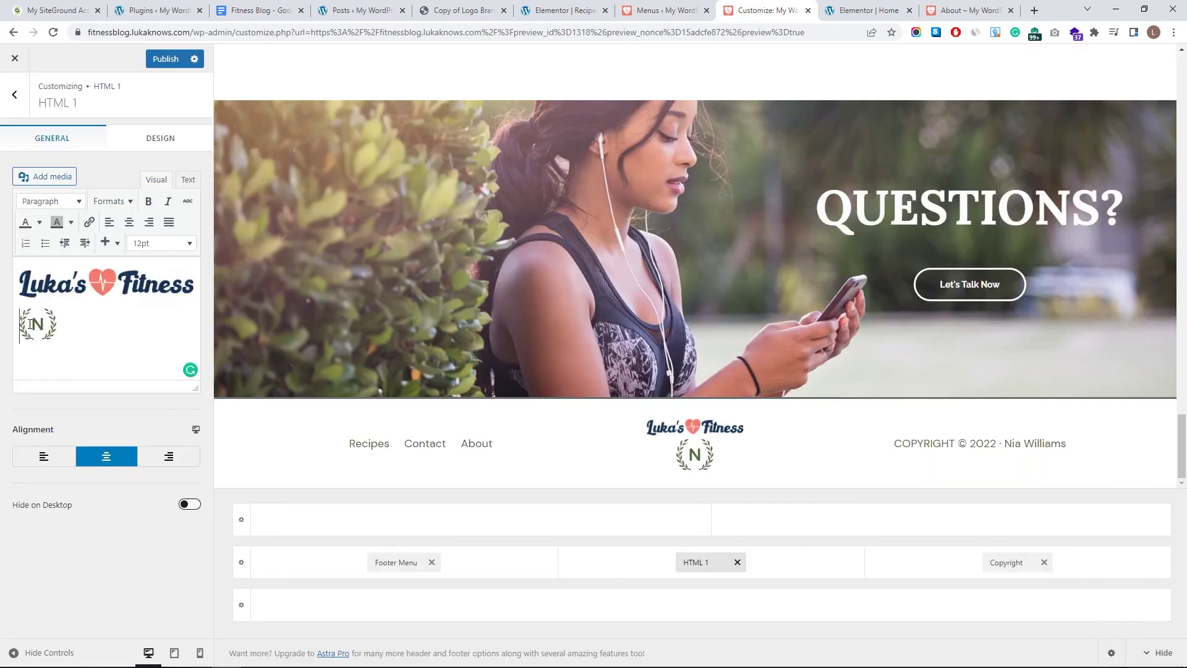
click(36, 325)
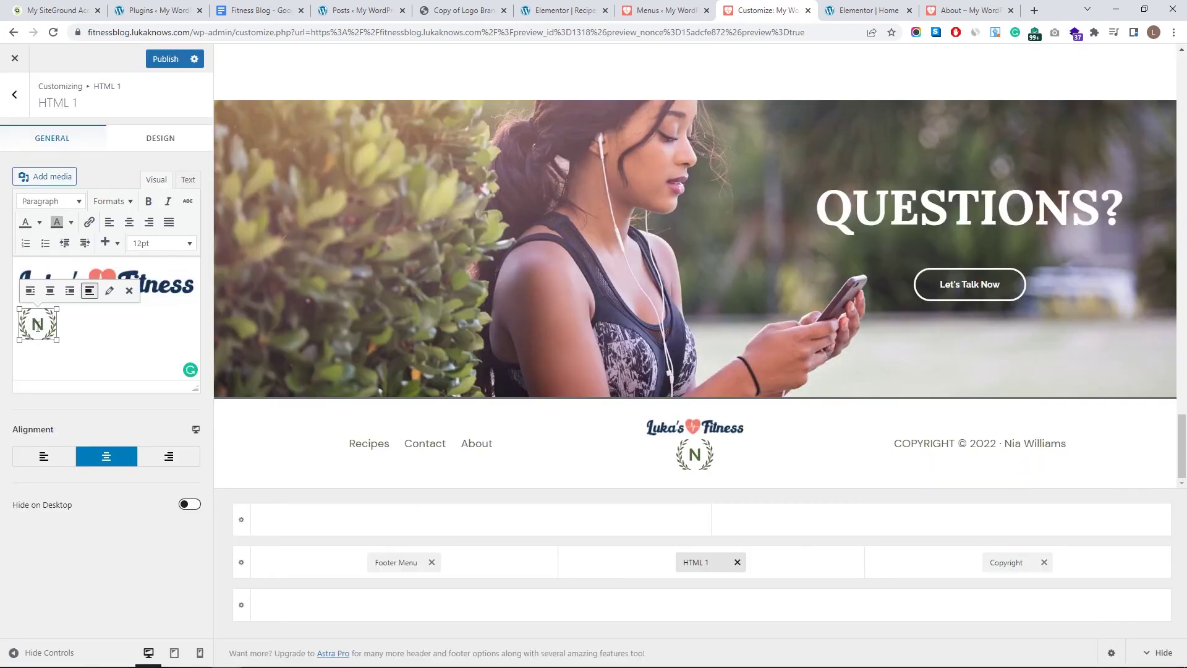
key(Delete)
click(25, 290)
drag(20, 304, 14, 318)
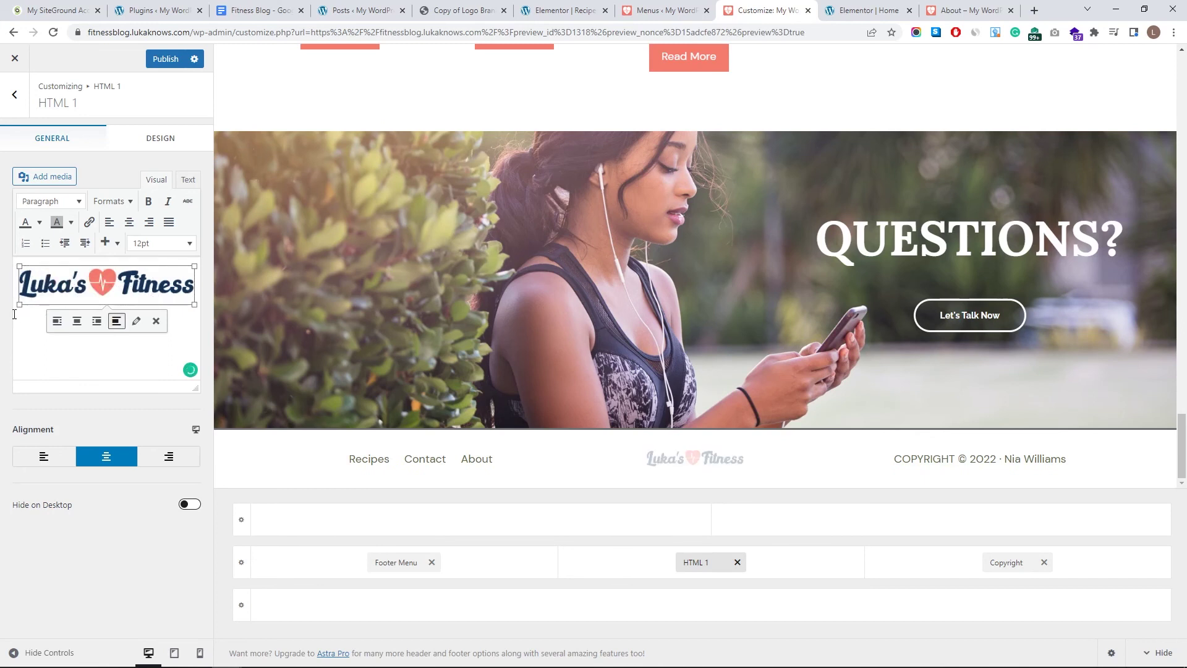
click(169, 340)
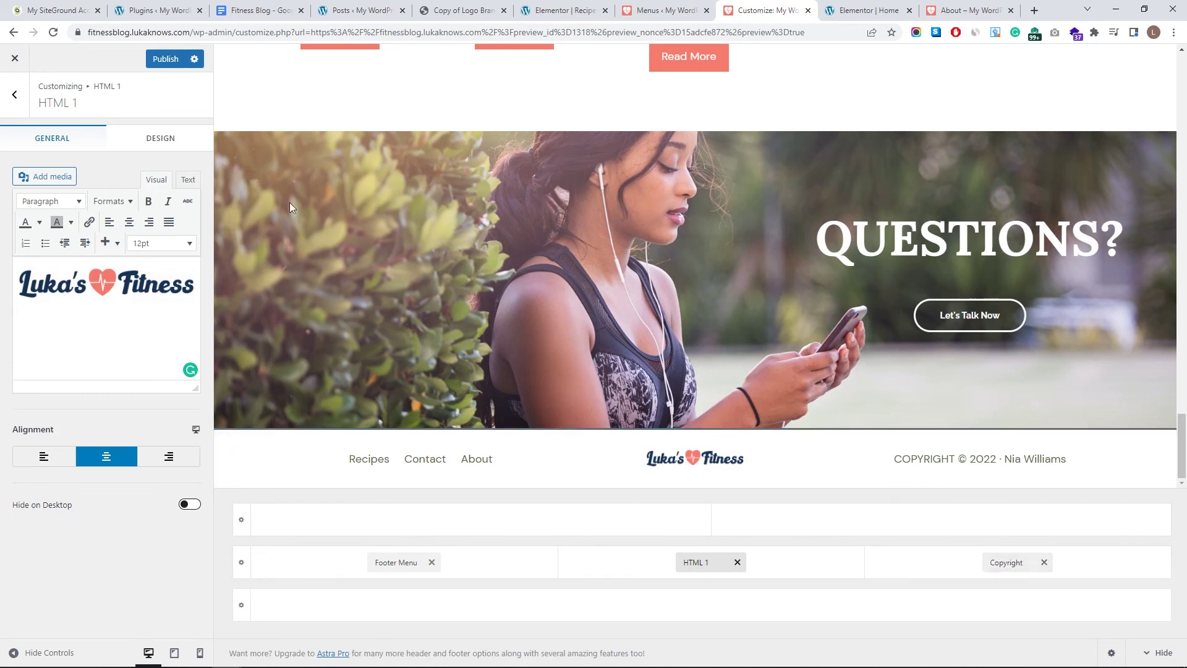
- Set the footer copyright text colour to black
click(151, 137)
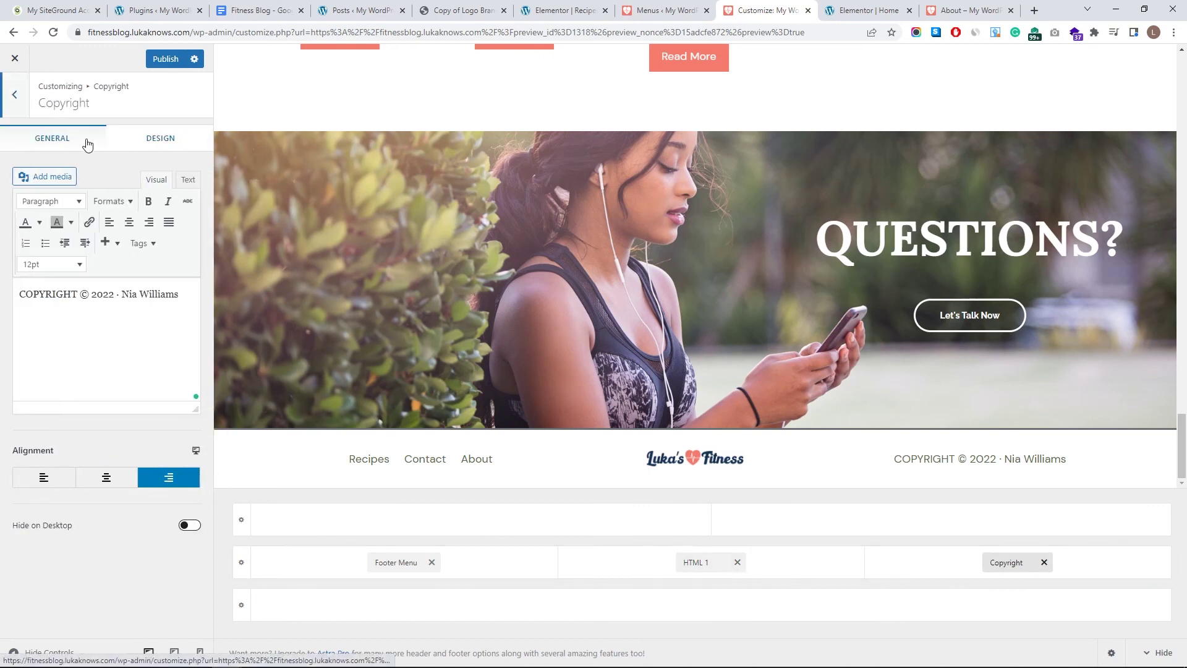
click(144, 145)
click(193, 174)
click(17, 289)
drag(18, 288, 14, 328)
click(15, 340)
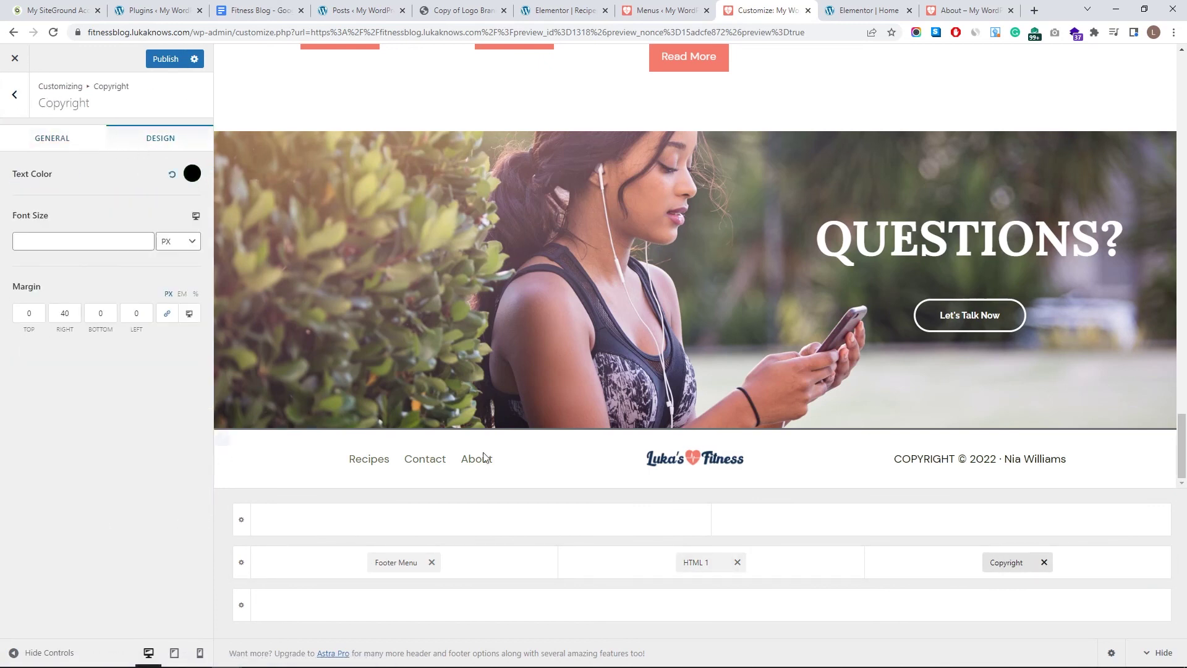
- Set the footer menu link colour to black
click(333, 461)
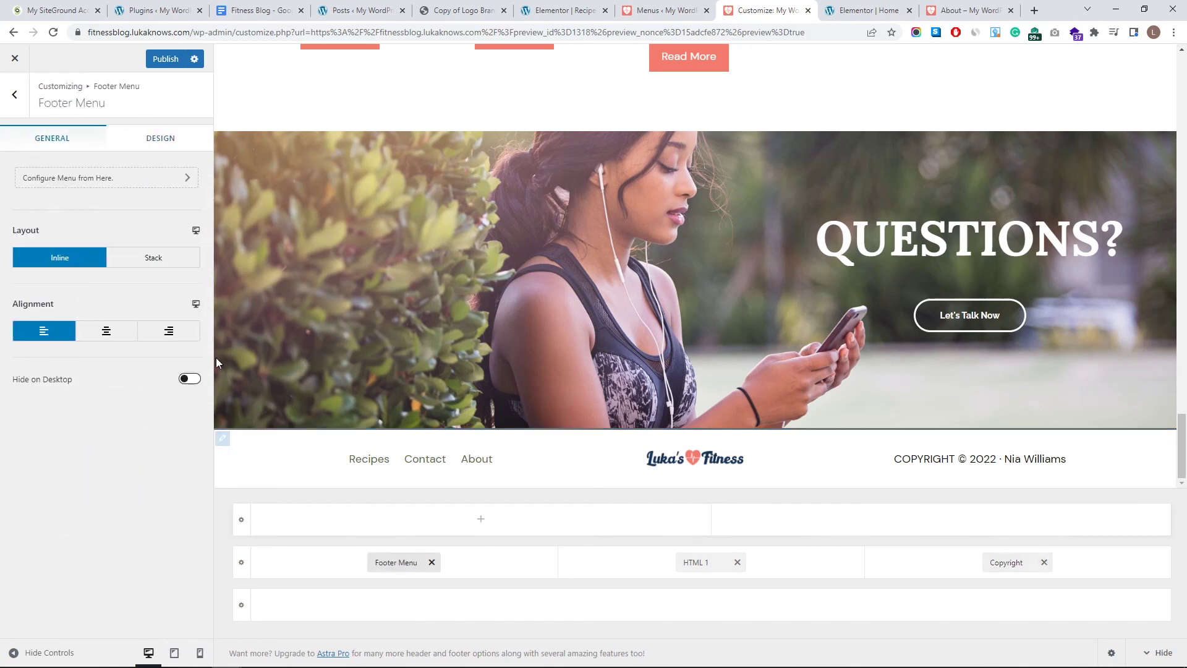
click(161, 138)
click(147, 176)
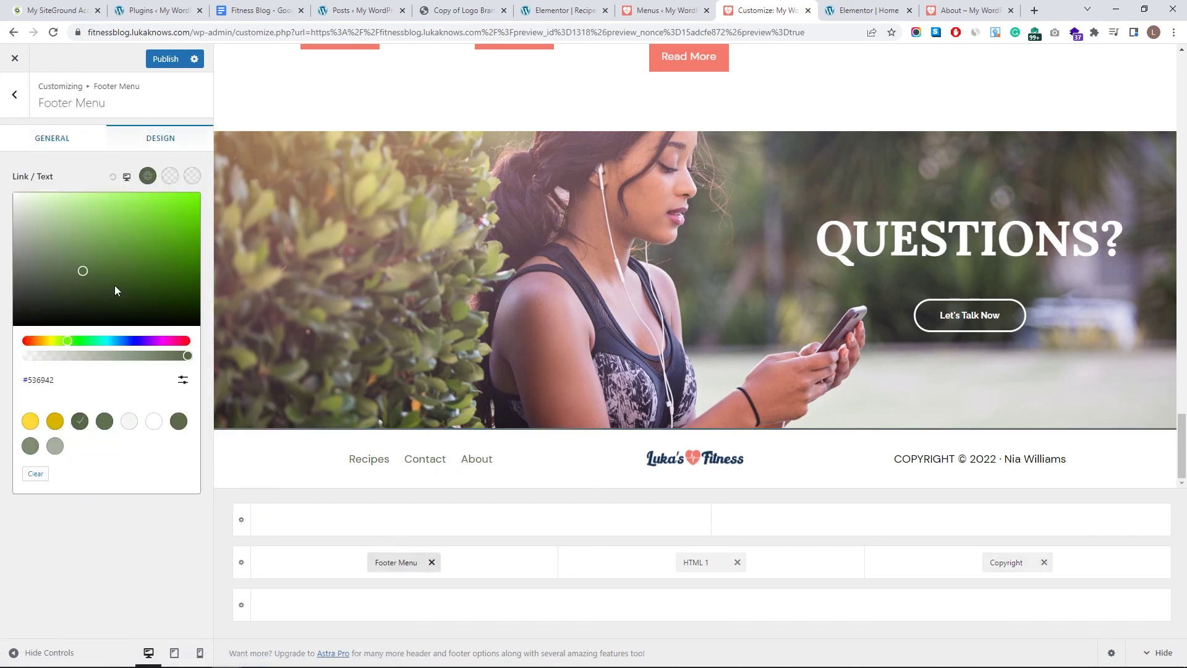
drag(45, 304, 6, 334)
click(7, 334)
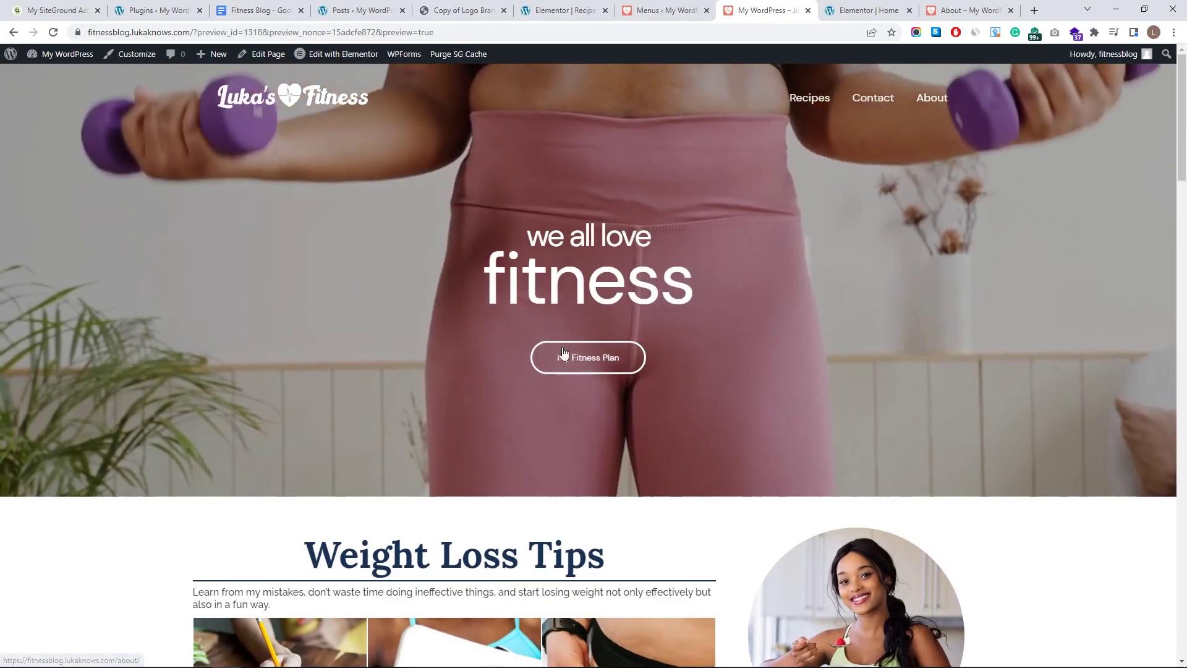
- In Elementor, link the hero button to the Recipes page and update the Home page
click(604, 361)
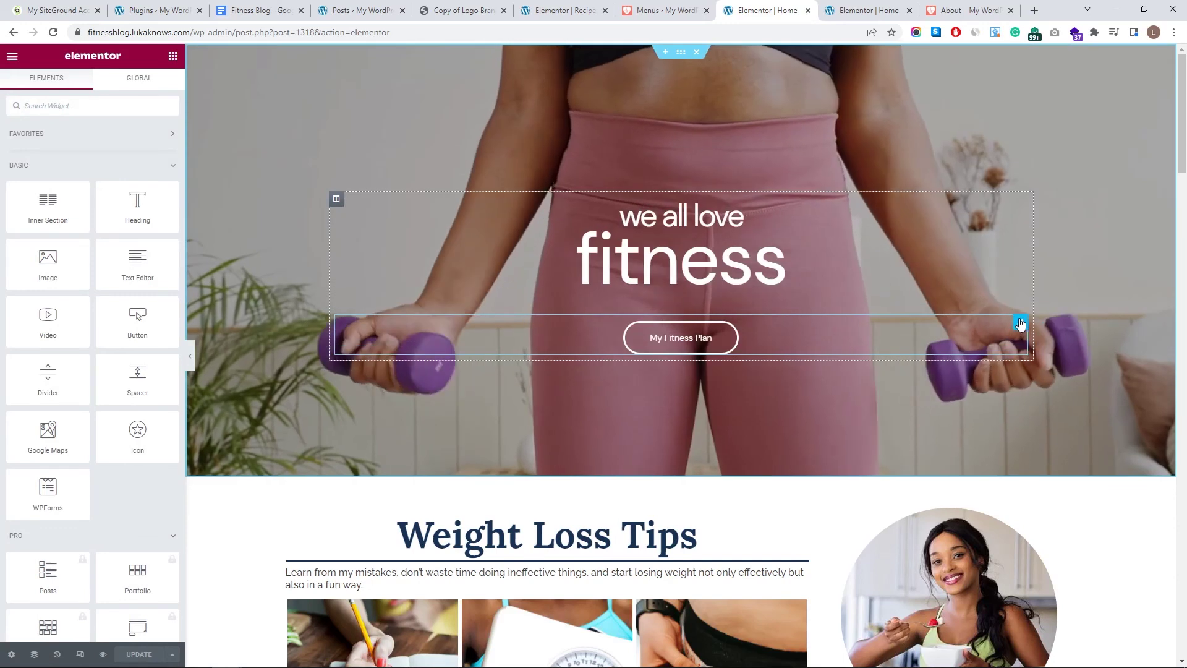
click(1020, 323)
click(105, 217)
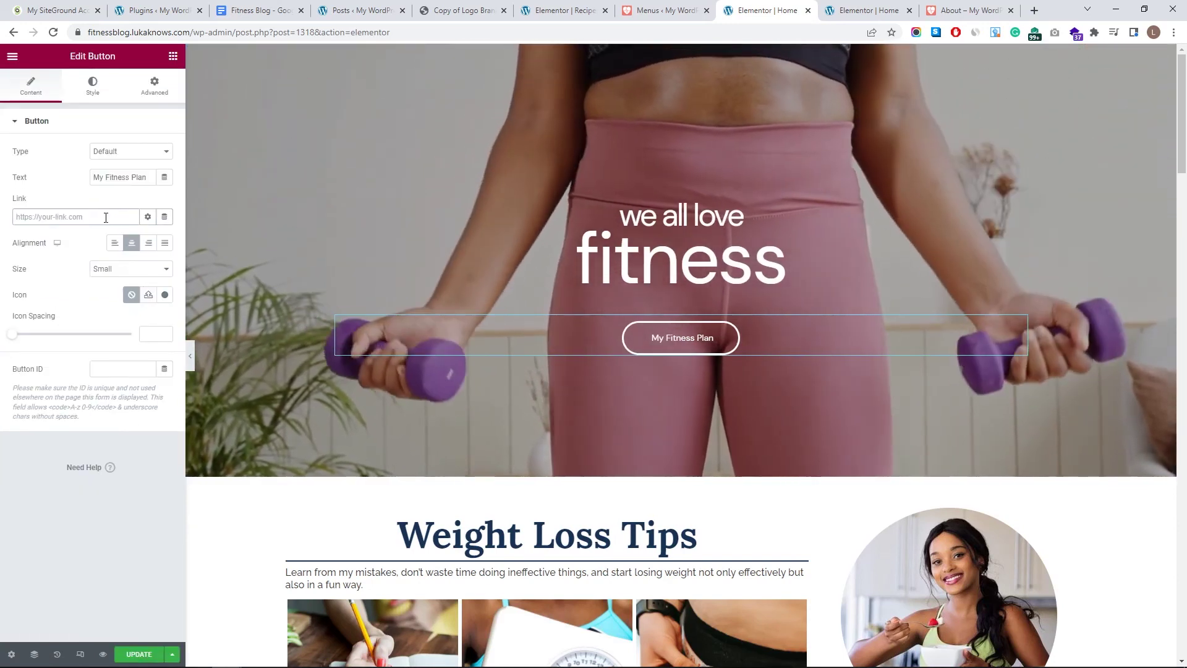
text(reci)
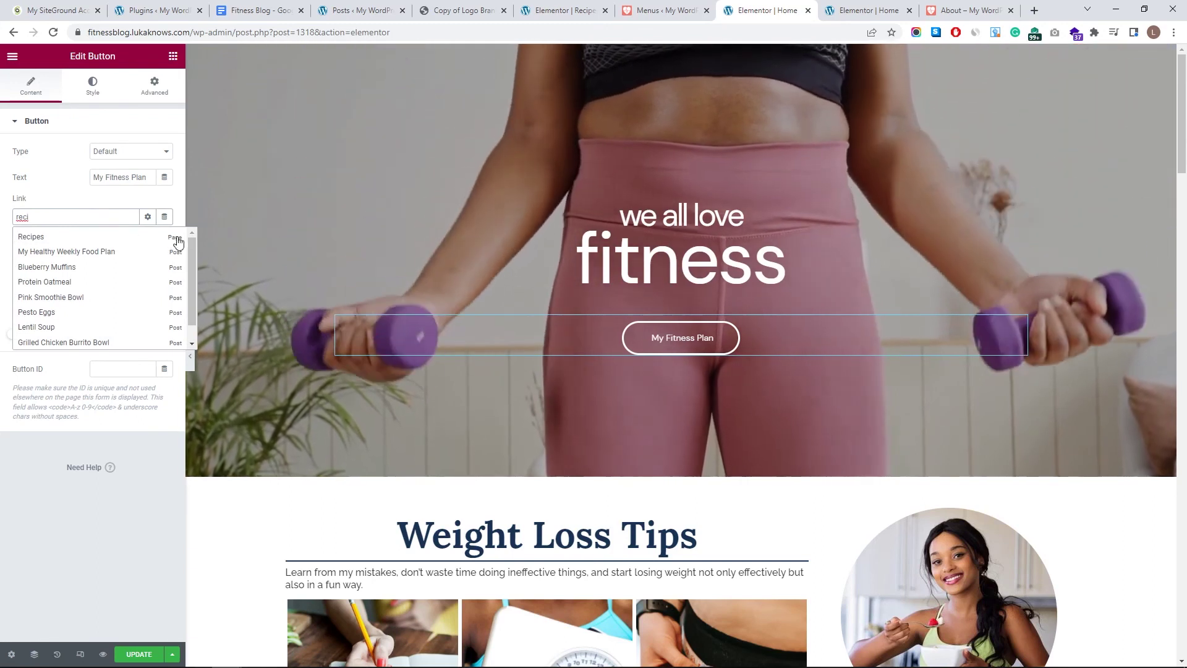
click(171, 240)
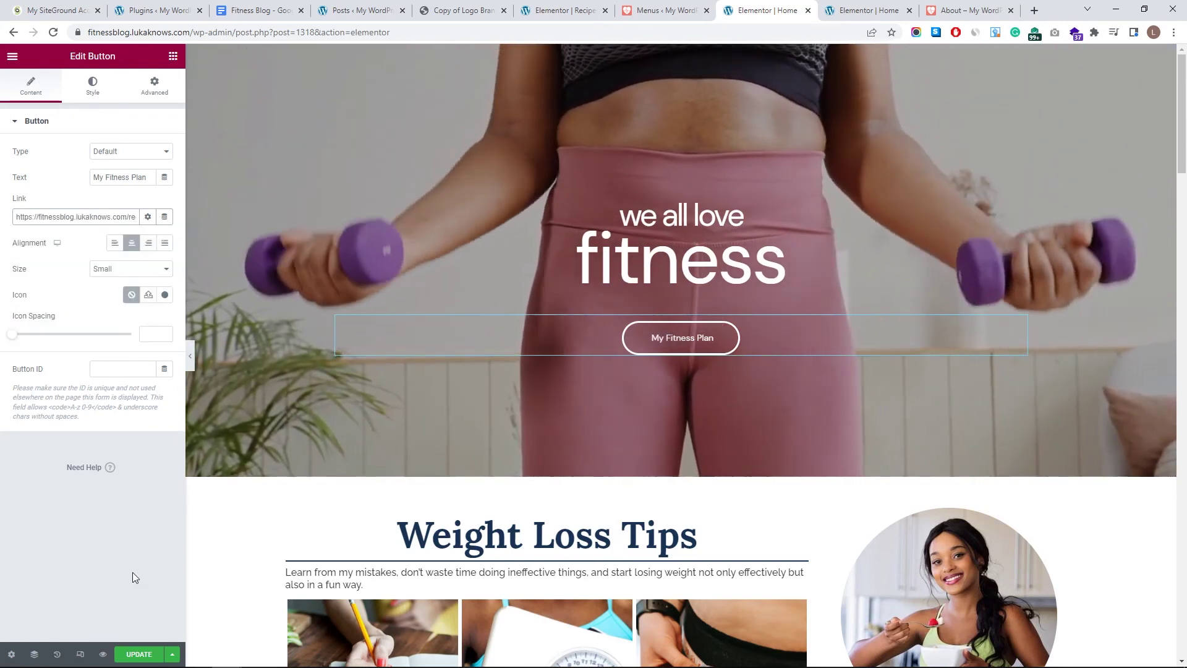
click(124, 653)
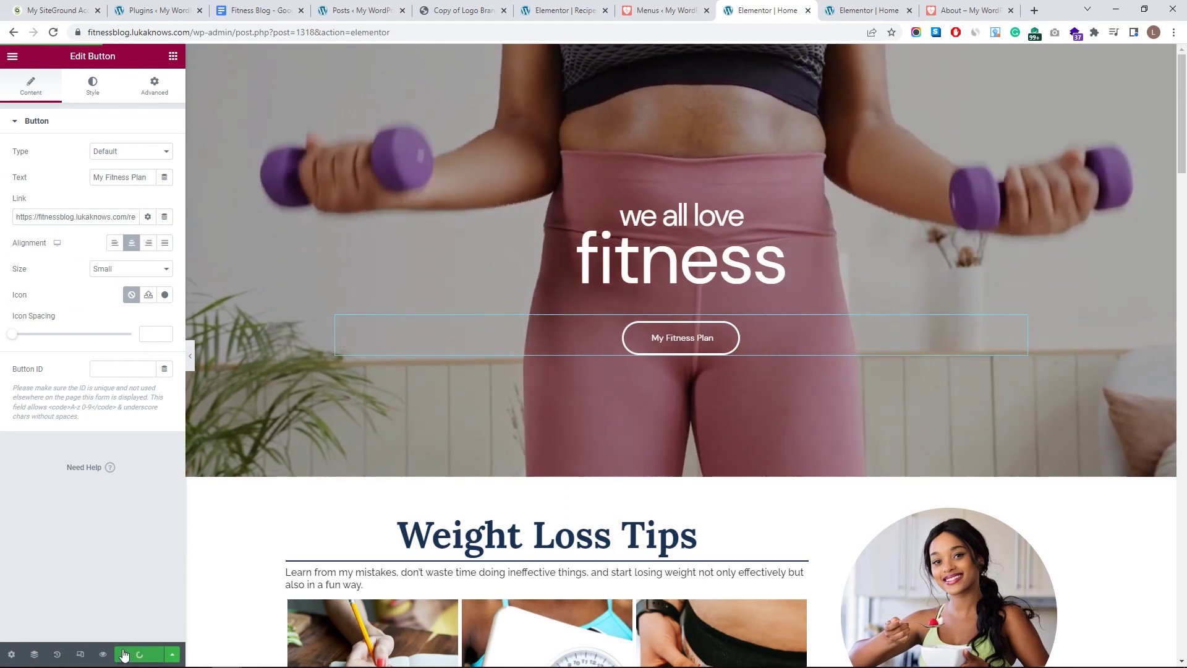
- Preview the Home page and confirm the hero button opens Recipes
click(102, 653)
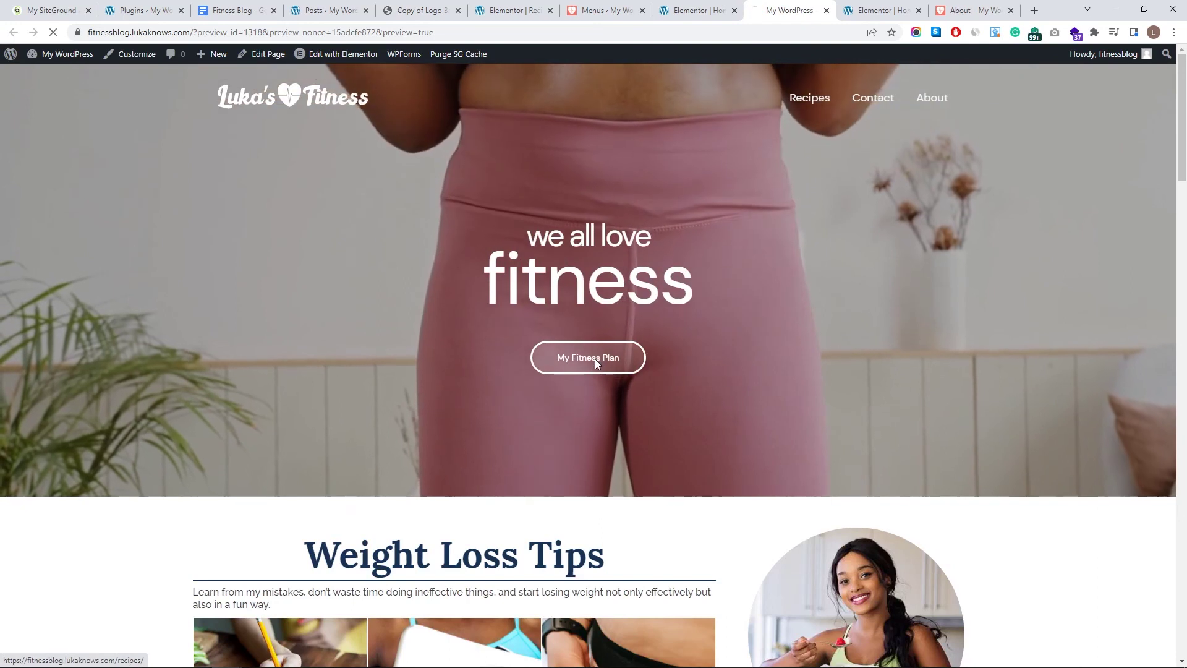
click(596, 362)
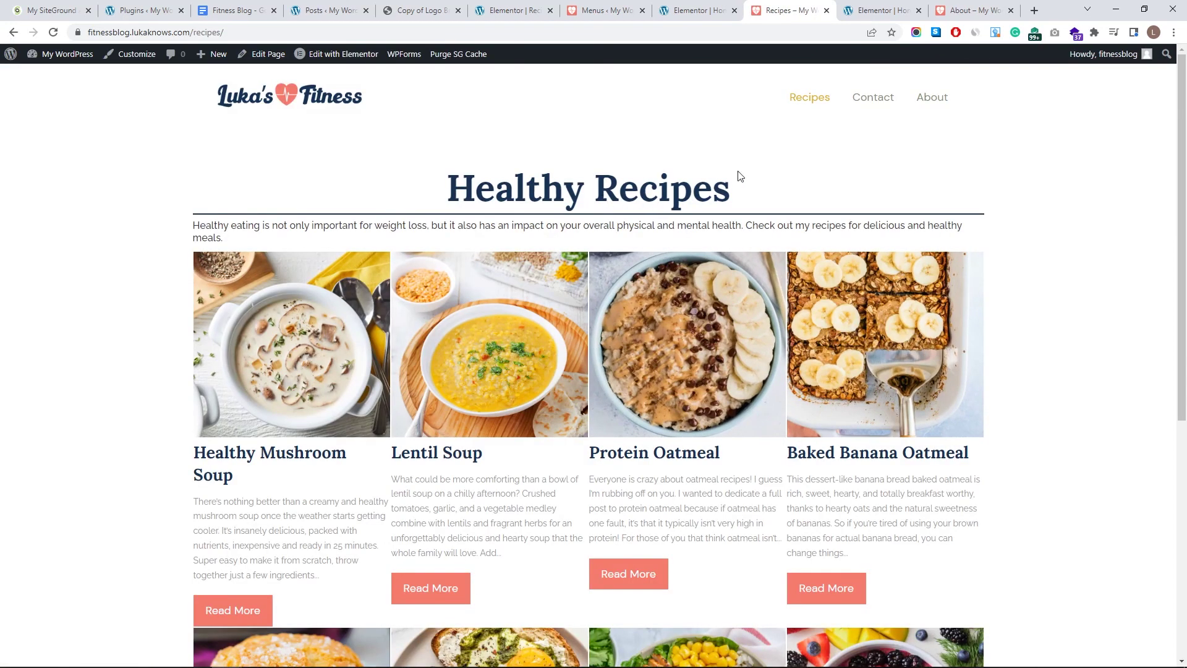
click(699, 10)
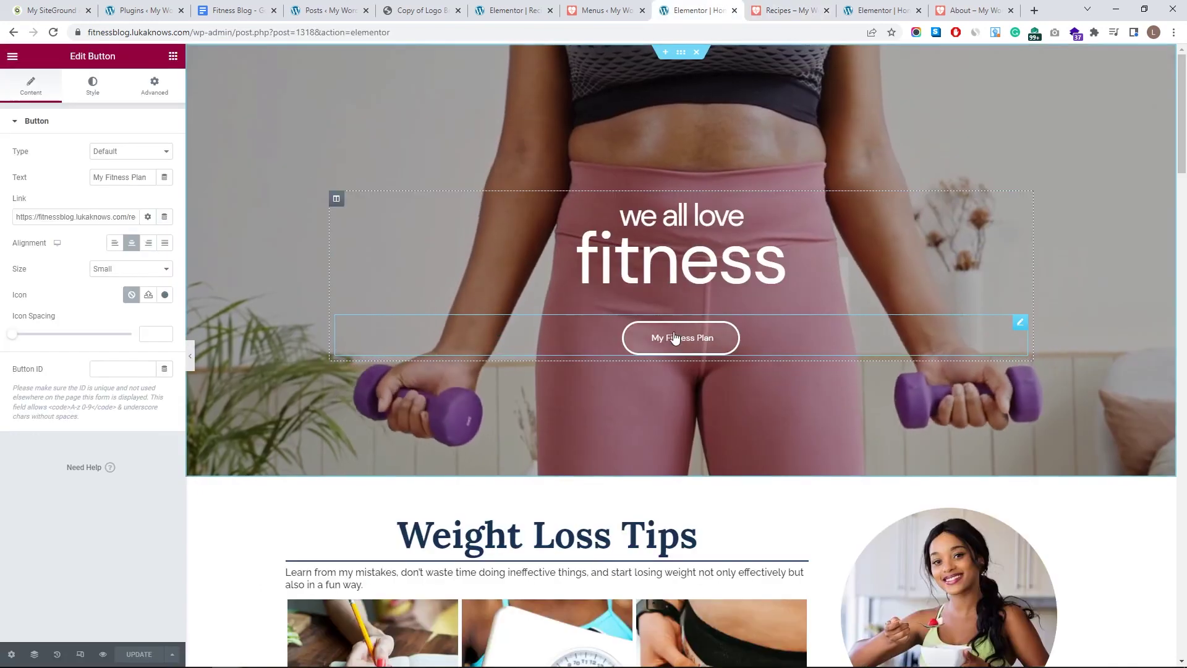
click(796, 8)
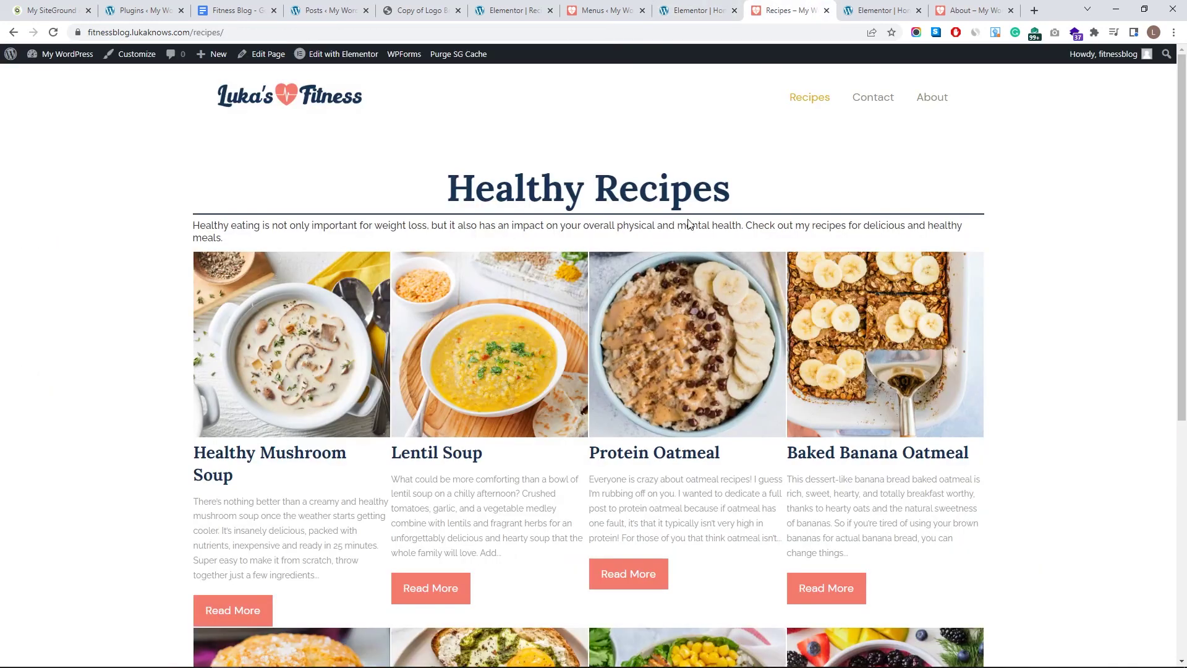
click(686, 6)
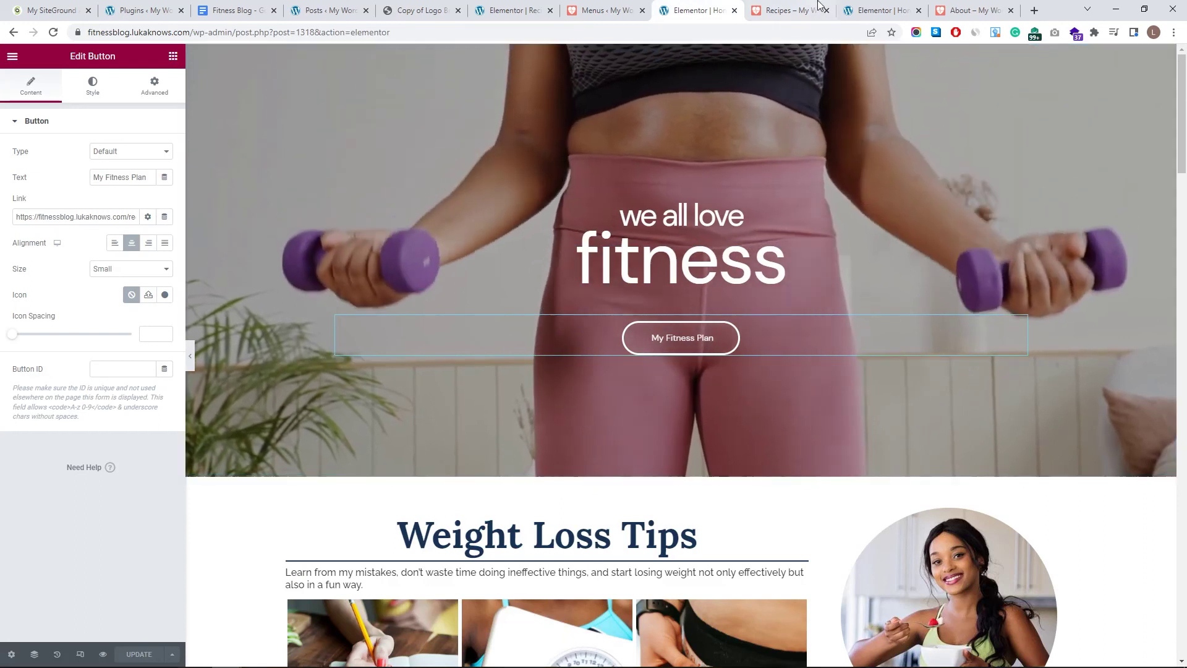
key(ctrl+Tab)
click(714, 5)
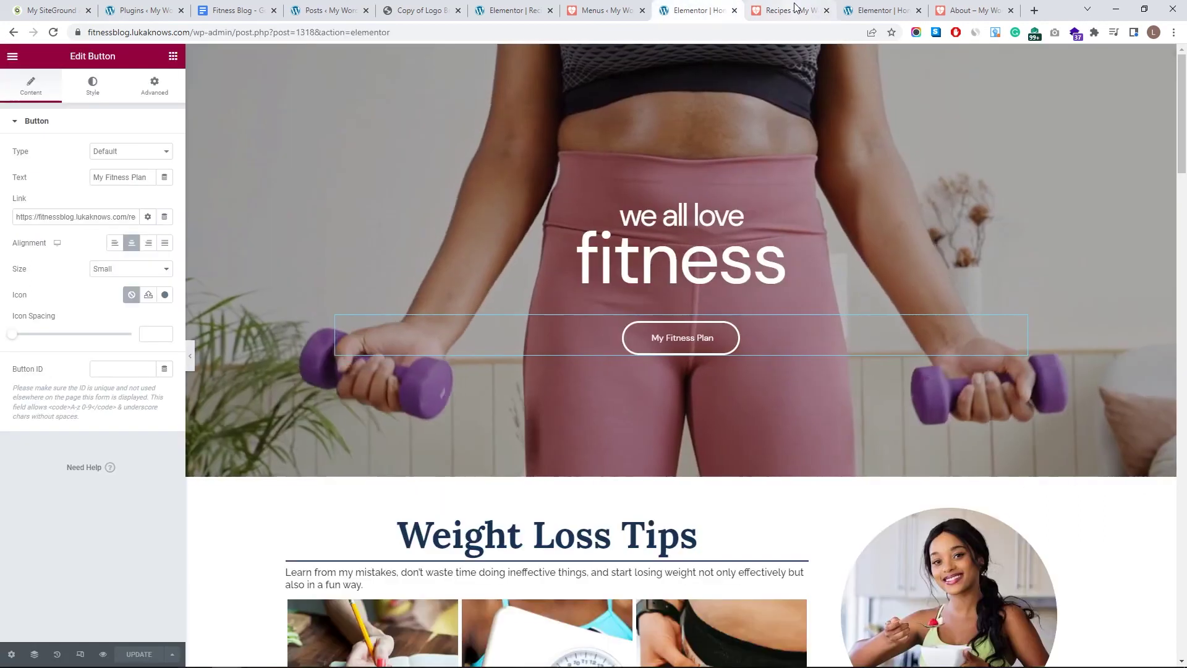
- Close the Recipes preview tab and exit the Elementor editor to the dashboard
middle_click(795, 7)
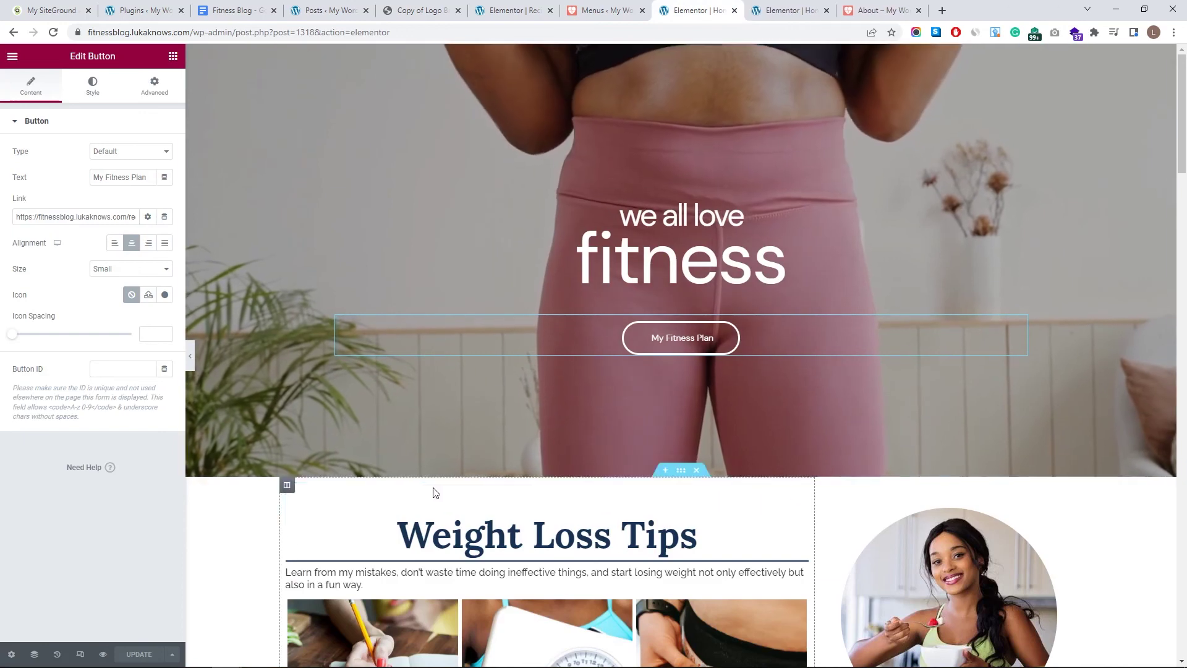
scroll(397, 482, down, 5)
scroll(643, 397, up, 4)
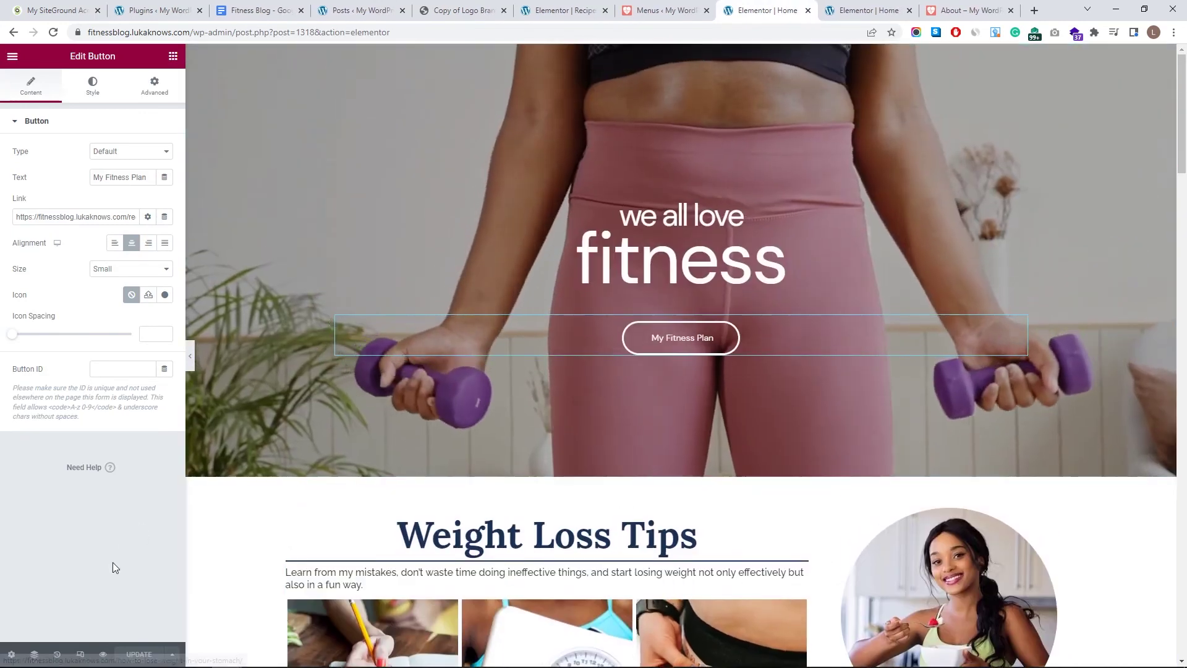
key(ctrl+Tab)
scroll(427, 388, up, 5)
click(12, 56)
click(76, 272)
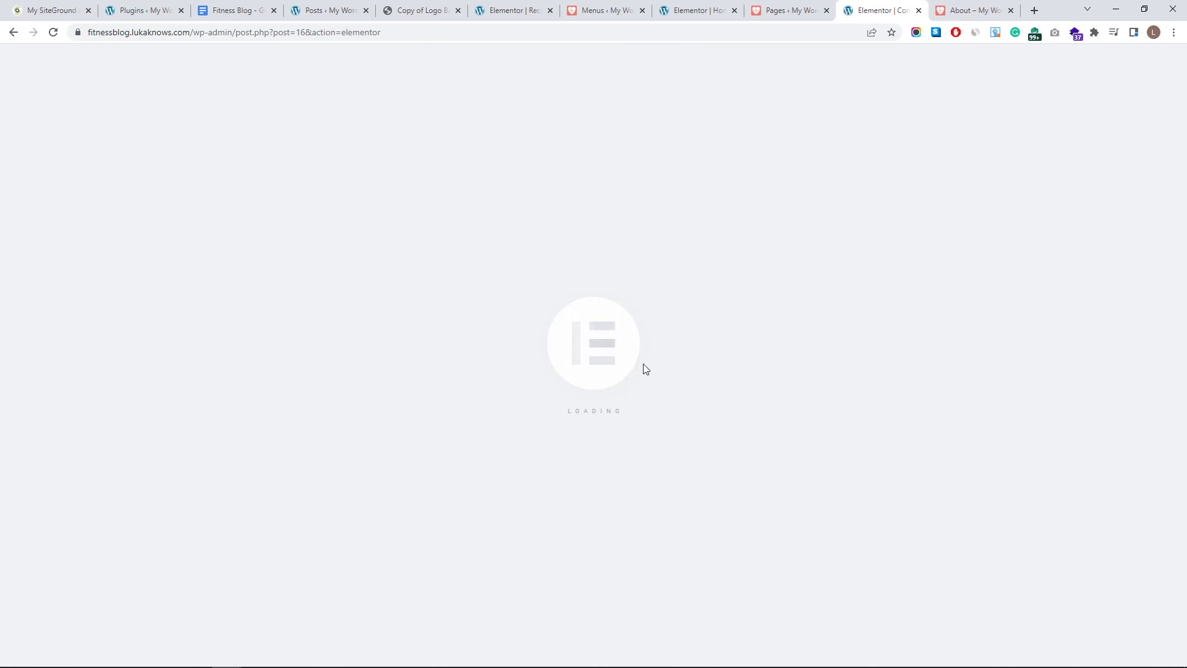
- On the Contact page, select the Email icon box's sample address text and open its style options
scroll(776, 414, down, 2)
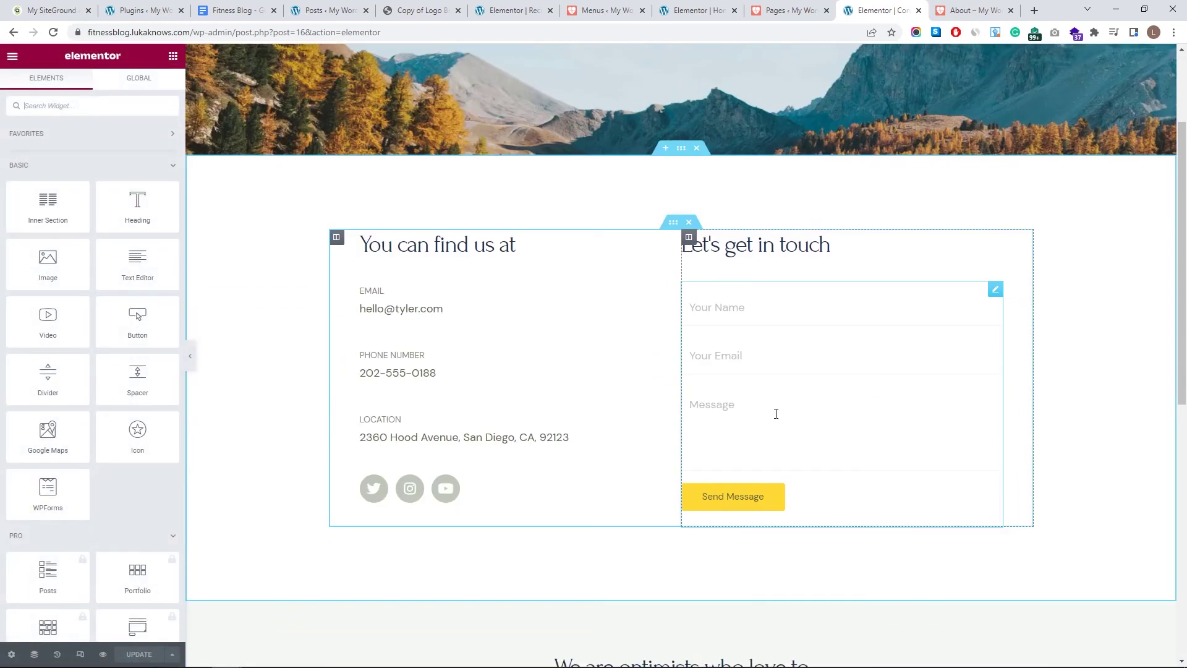
scroll(786, 416, up, 1)
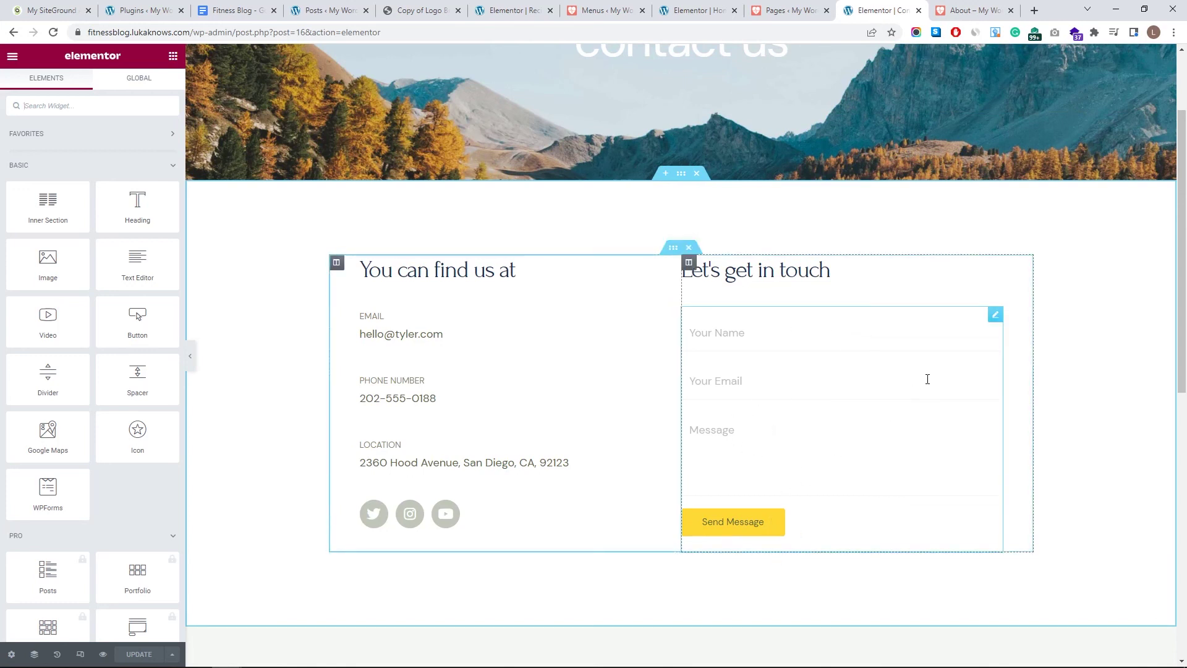
click(996, 316)
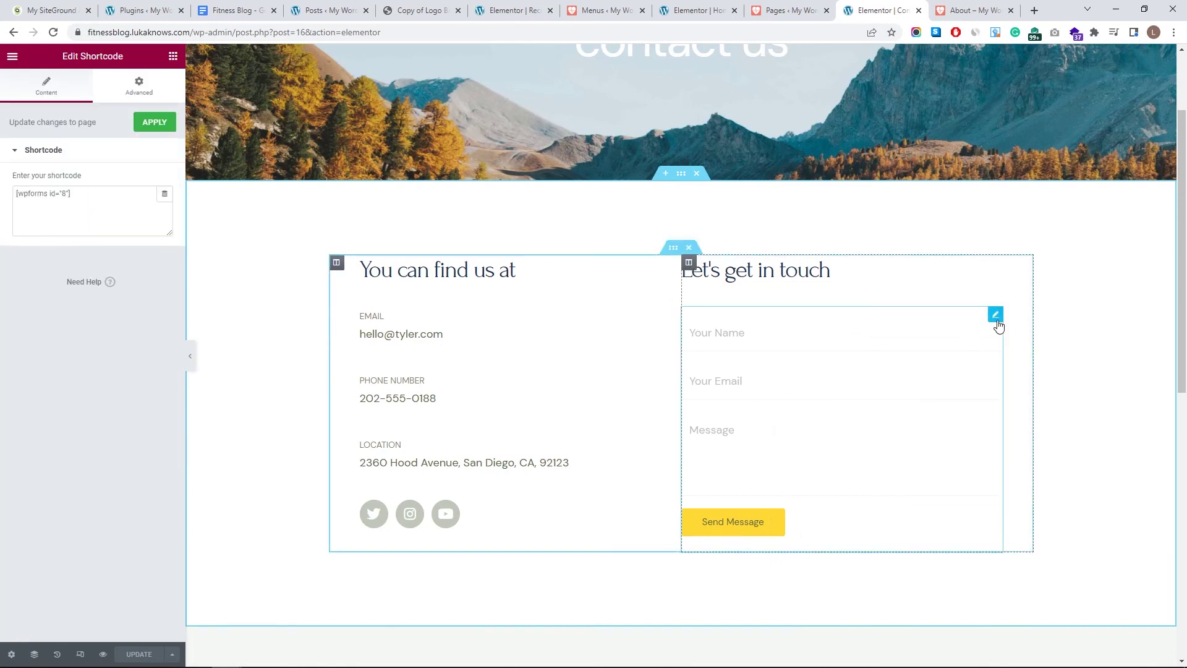
click(796, 294)
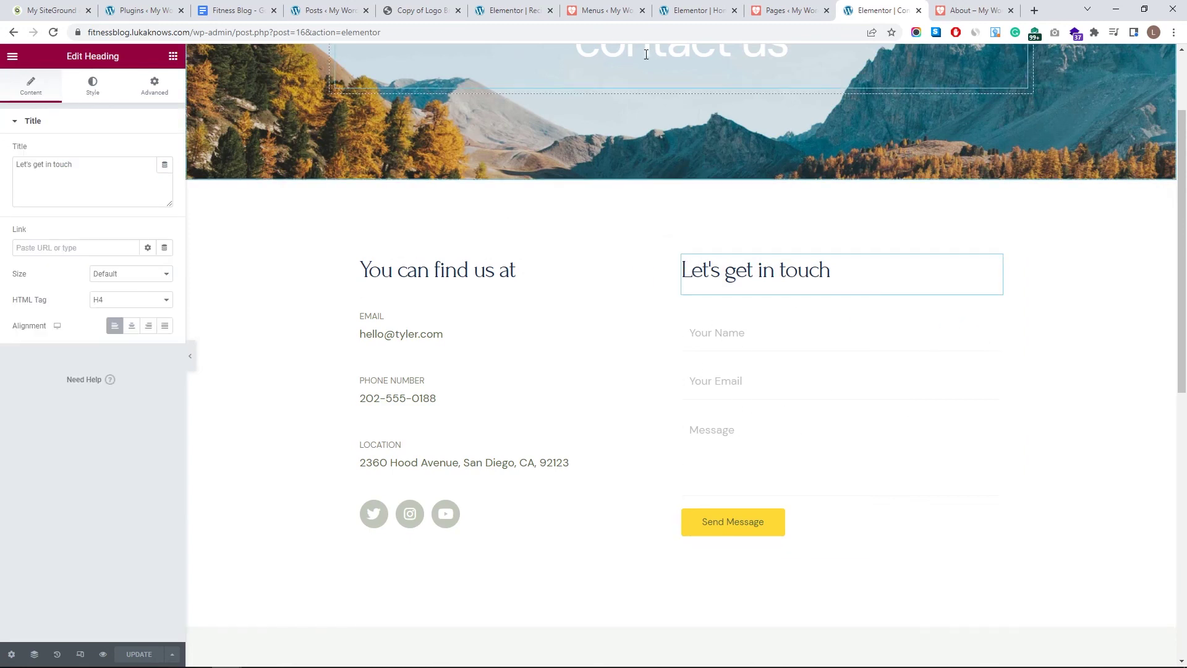
triple_click(398, 334)
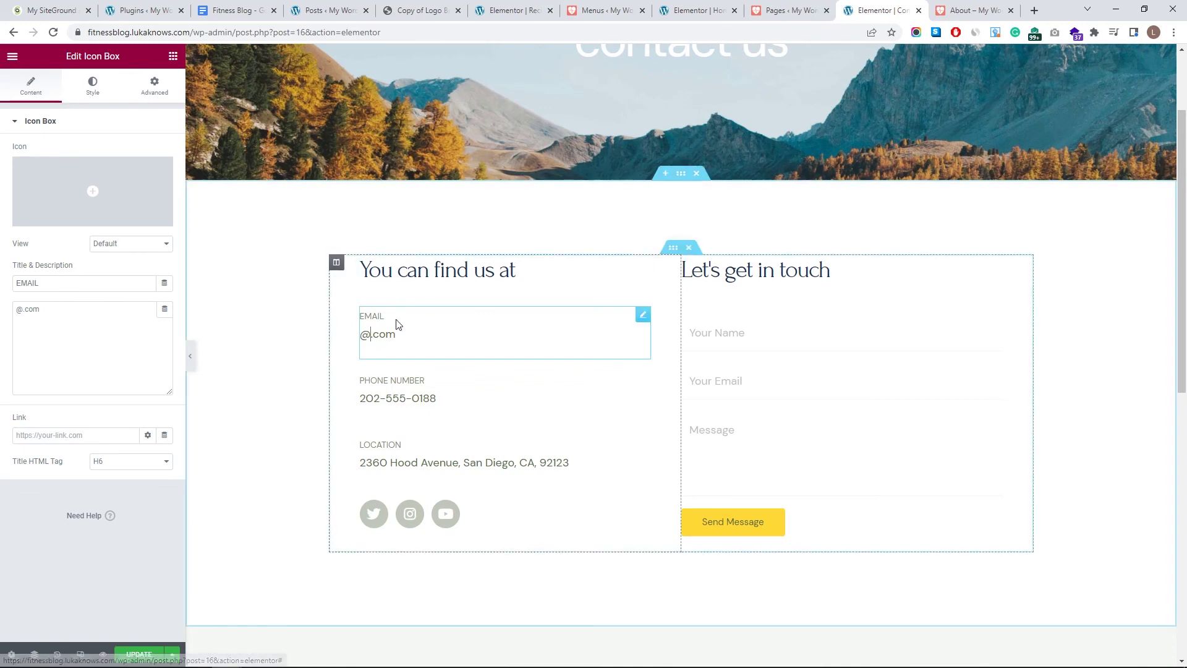
click(80, 96)
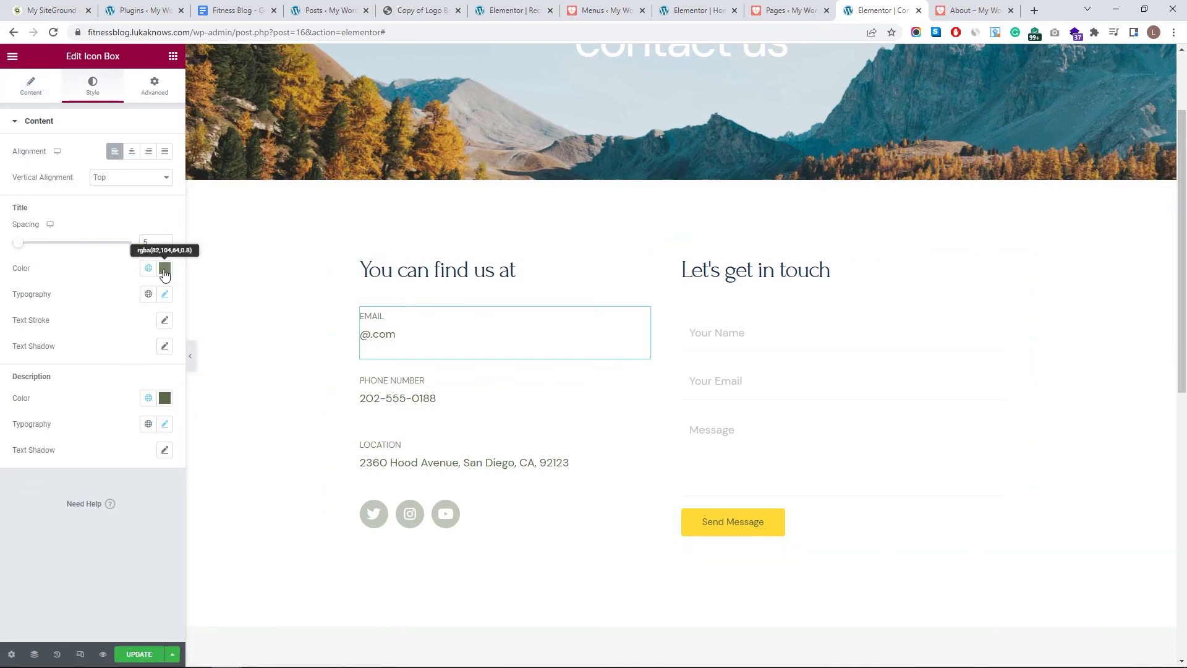
- Give the Email icon box a red Title Color and a blue #1200FF Description Color
click(164, 269)
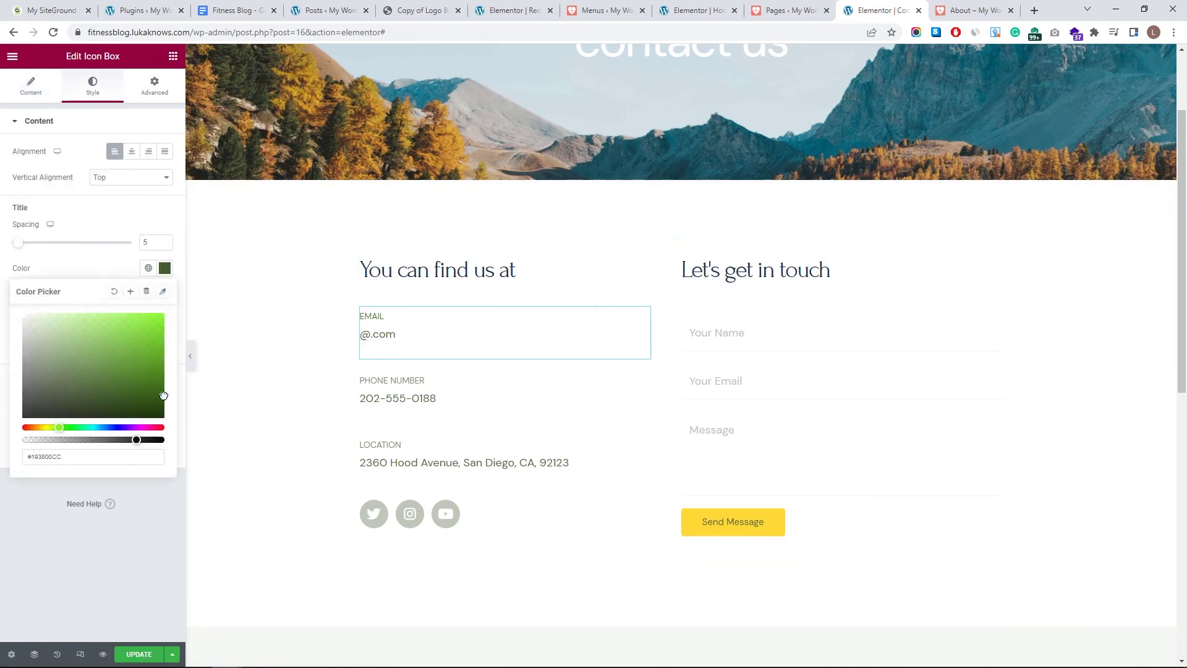
drag(157, 427, 177, 434)
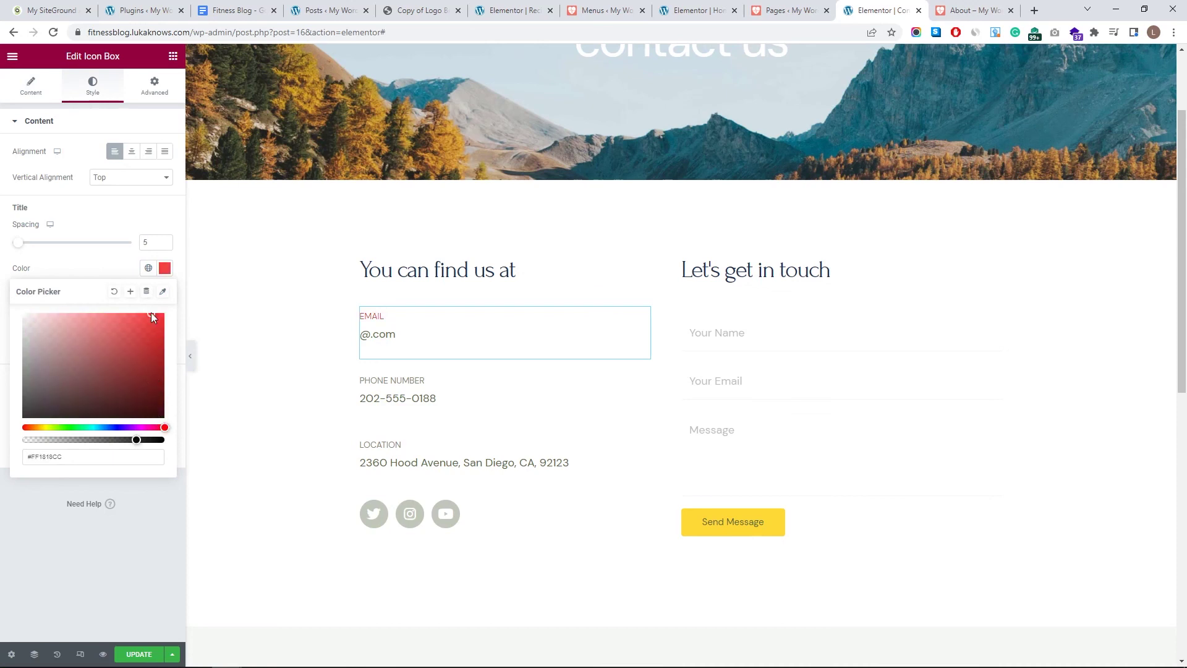
click(396, 384)
click(397, 341)
click(164, 397)
drag(123, 559, 119, 557)
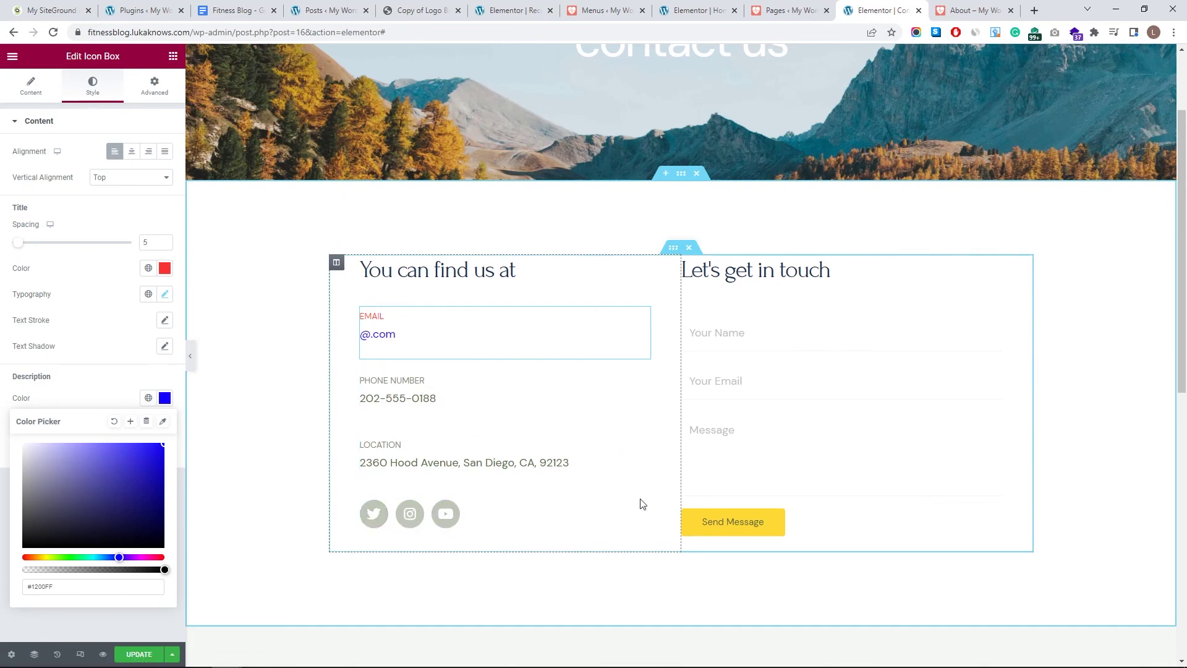
scroll(680, 185, up, 2)
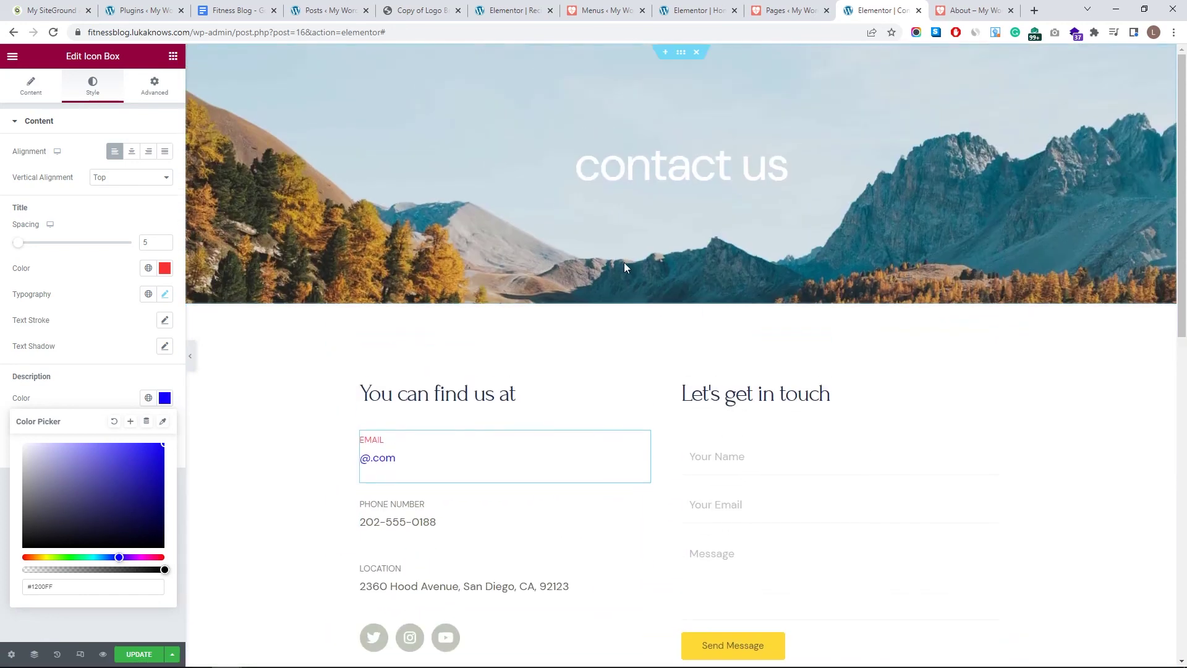
- Set the contact us banner background to the fence photo, Custom position, Y around -463 px
click(681, 52)
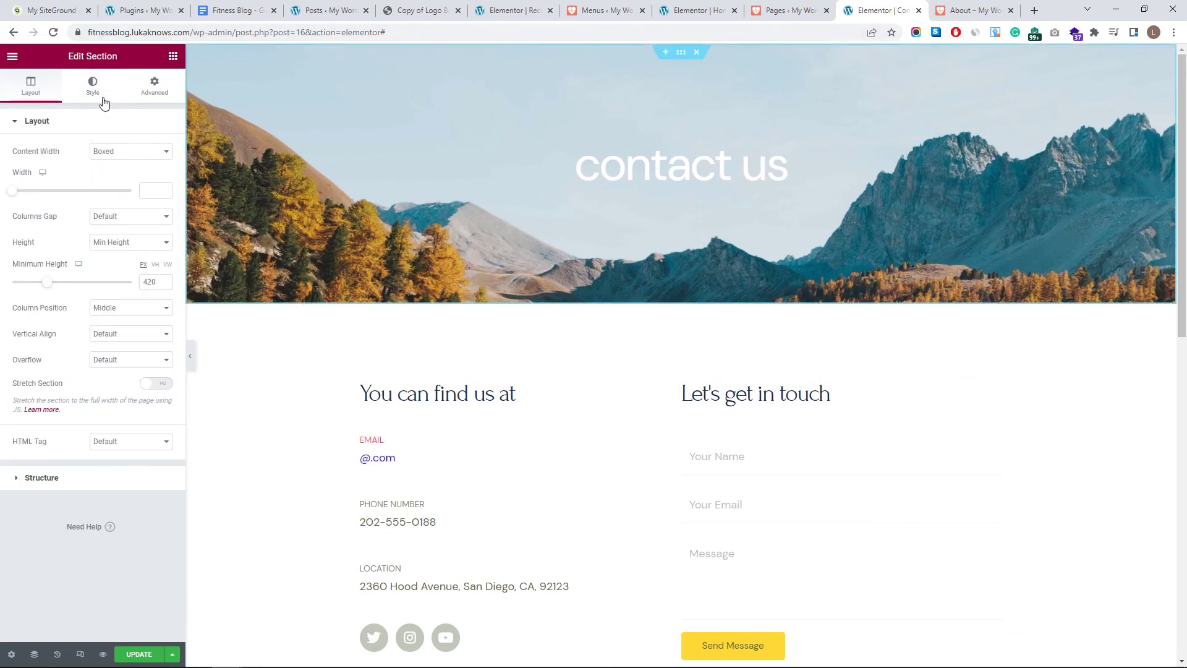
click(93, 86)
click(120, 268)
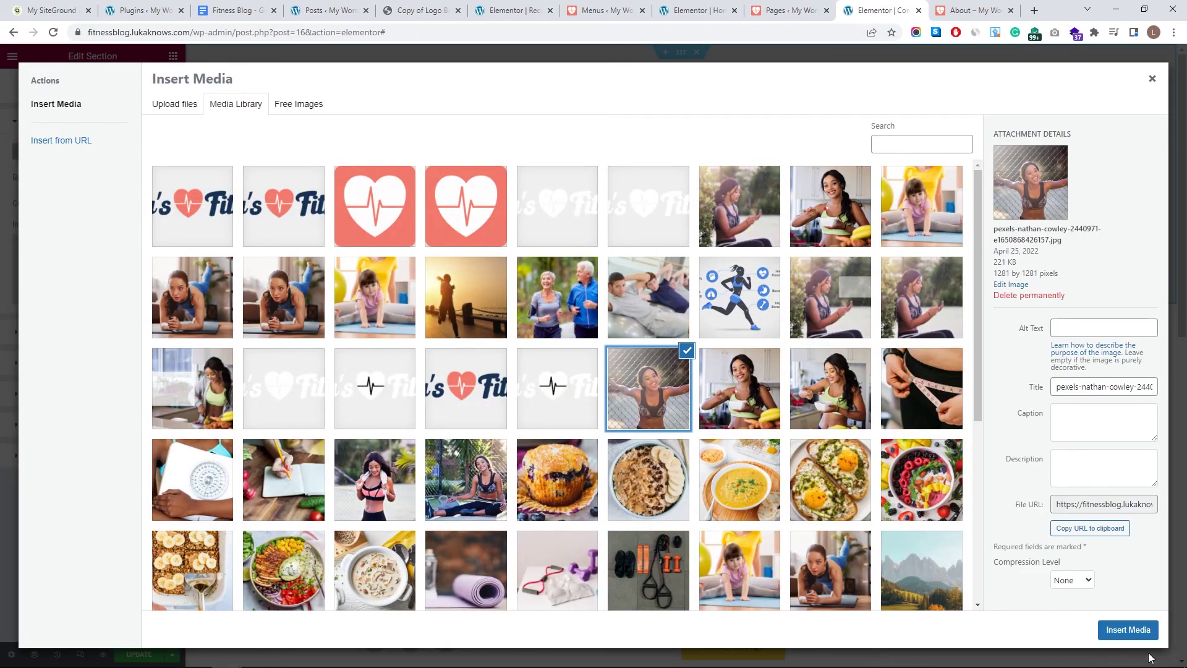
click(1129, 630)
click(152, 321)
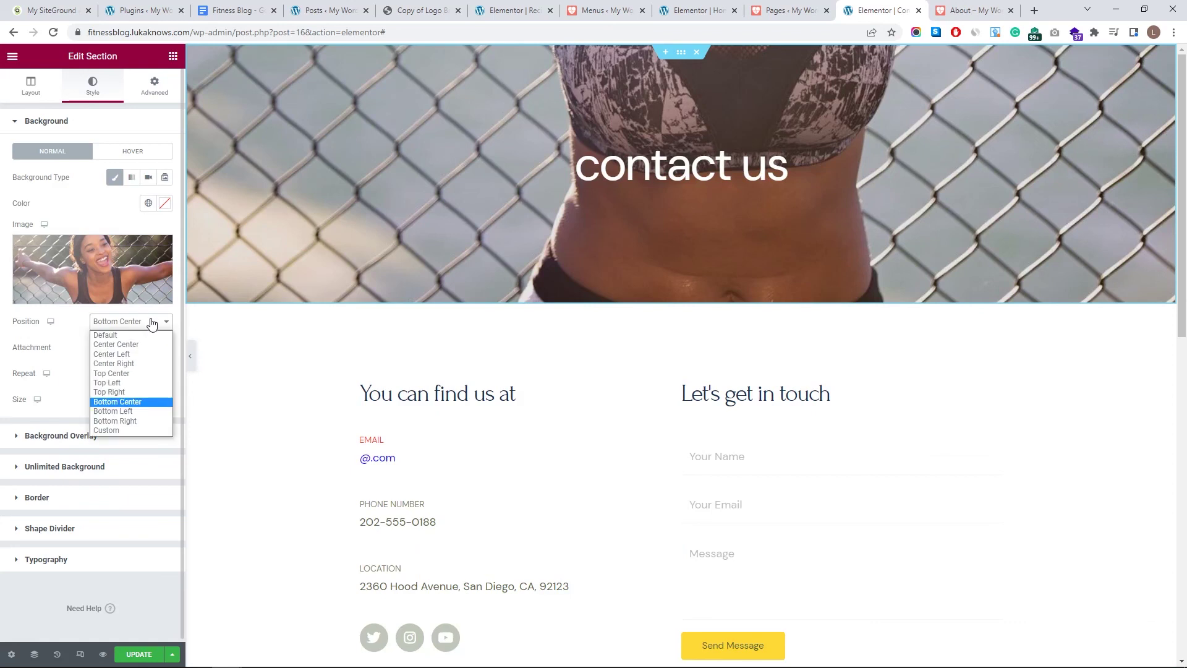
click(111, 430)
drag(68, 404, 37, 400)
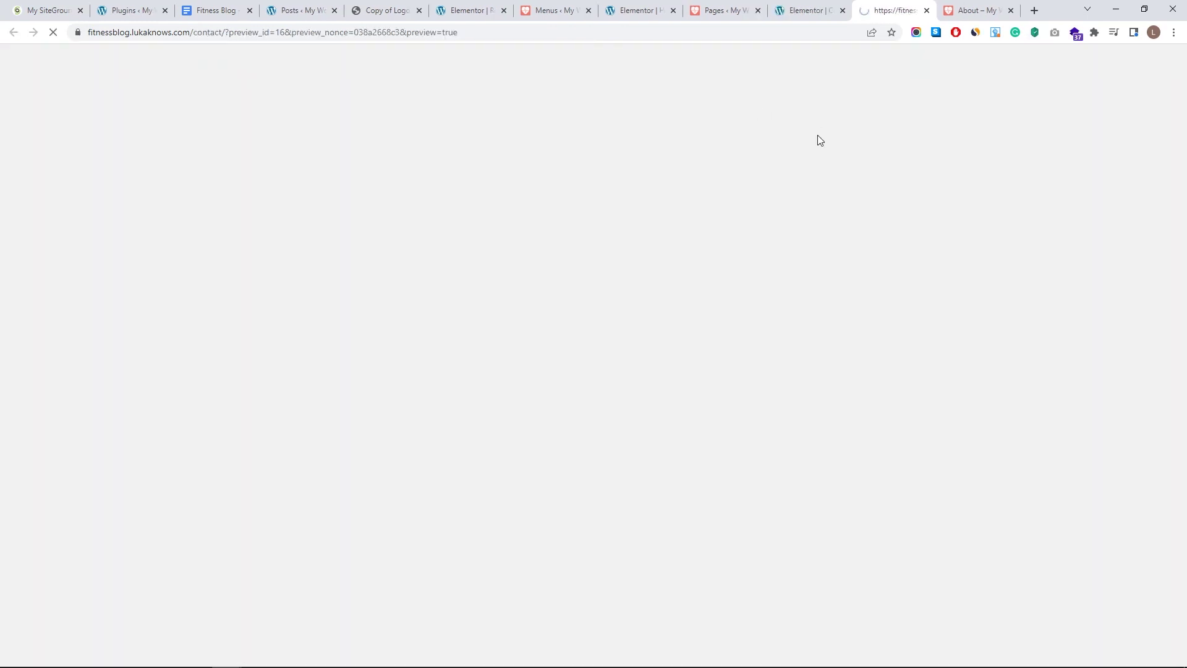
- Nudge the banner's Y Position slider to centre the woman's face
scroll(737, 265, down, 4)
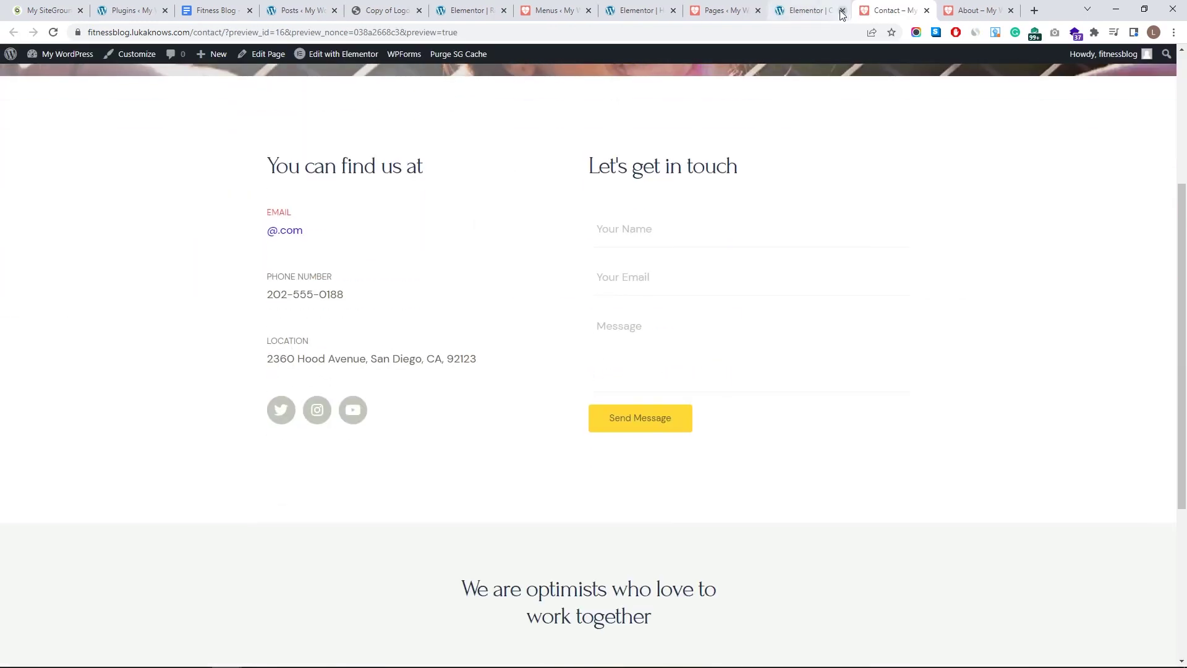
click(810, 10)
drag(35, 403, 33, 403)
click(190, 355)
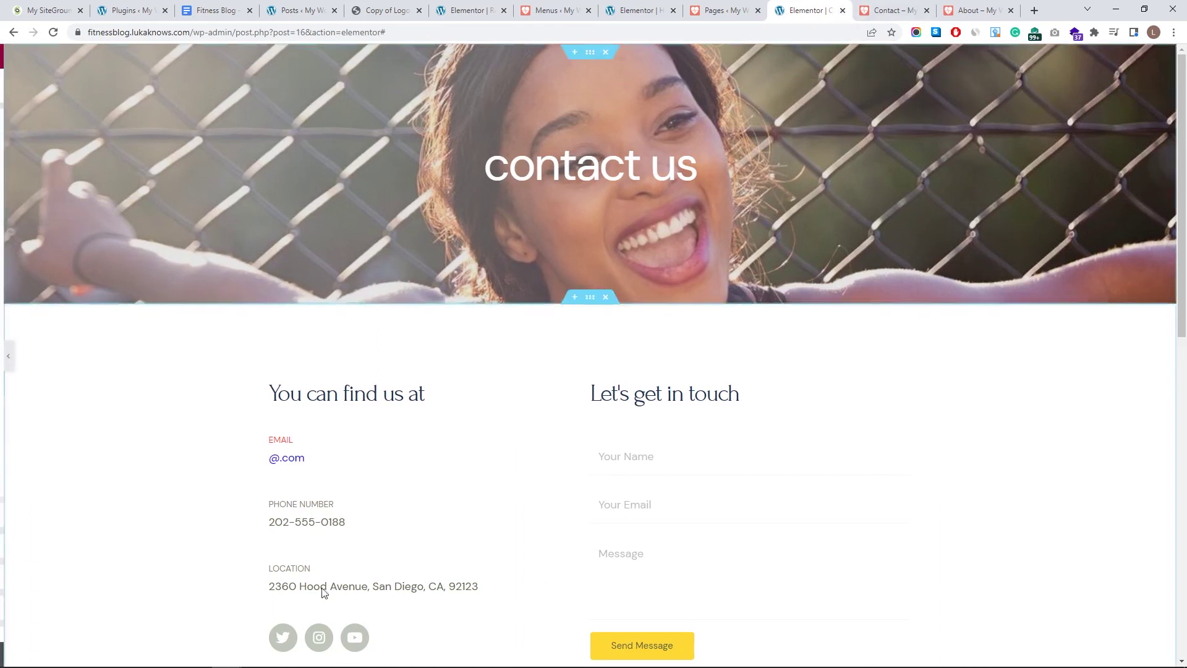
click(4, 359)
- Check the Contact page preview, then open the About page and scroll through it
click(886, 10)
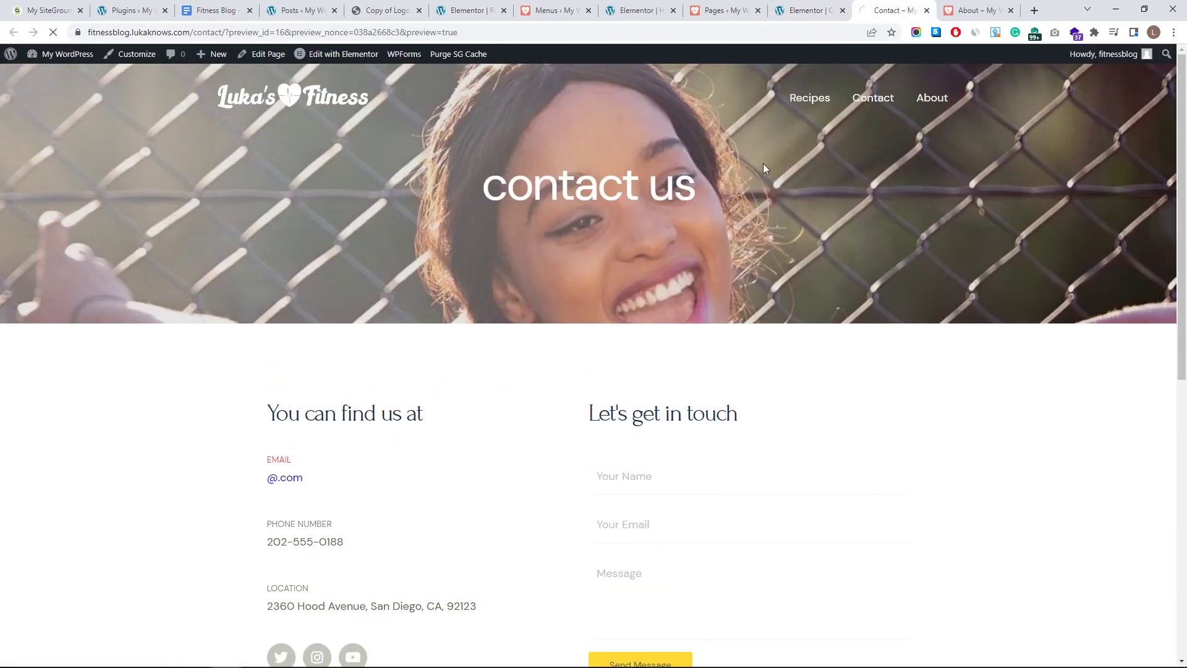
click(934, 97)
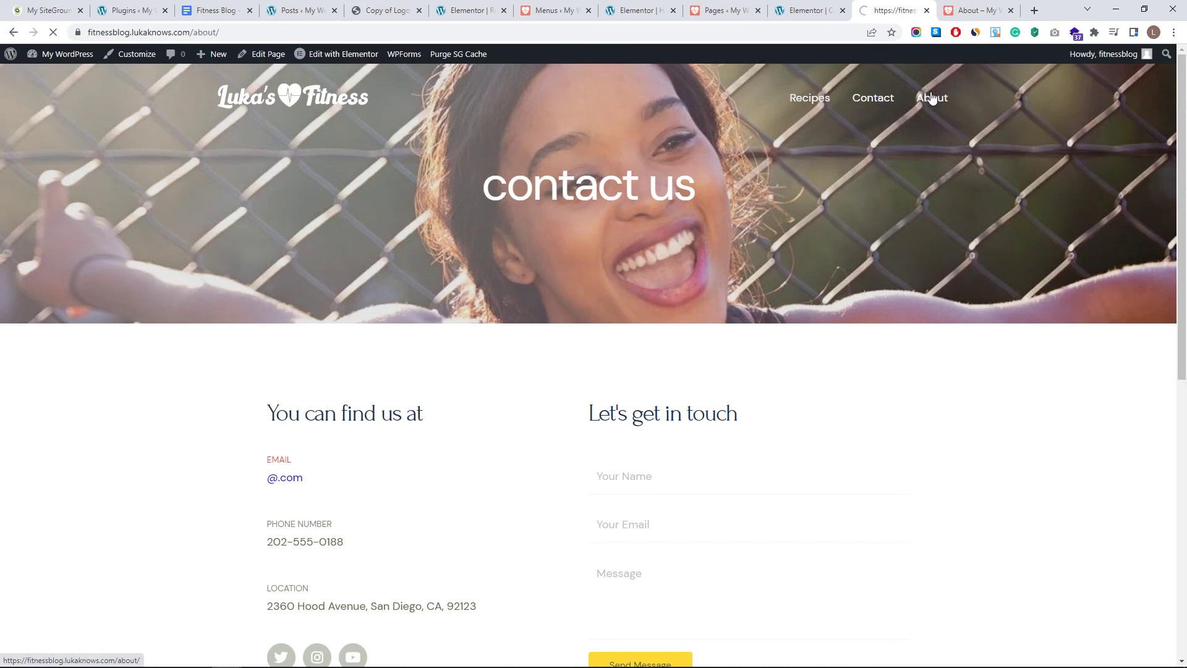
scroll(690, 291, down, 7)
scroll(622, 321, down, 4)
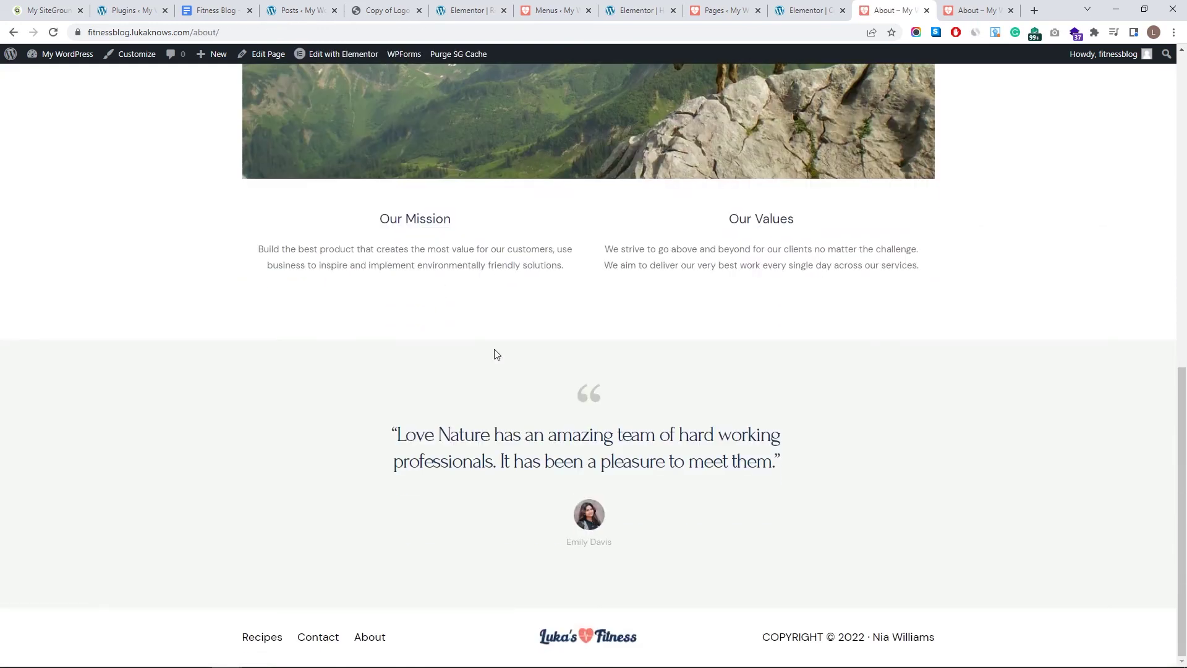
scroll(663, 410, up, 10)
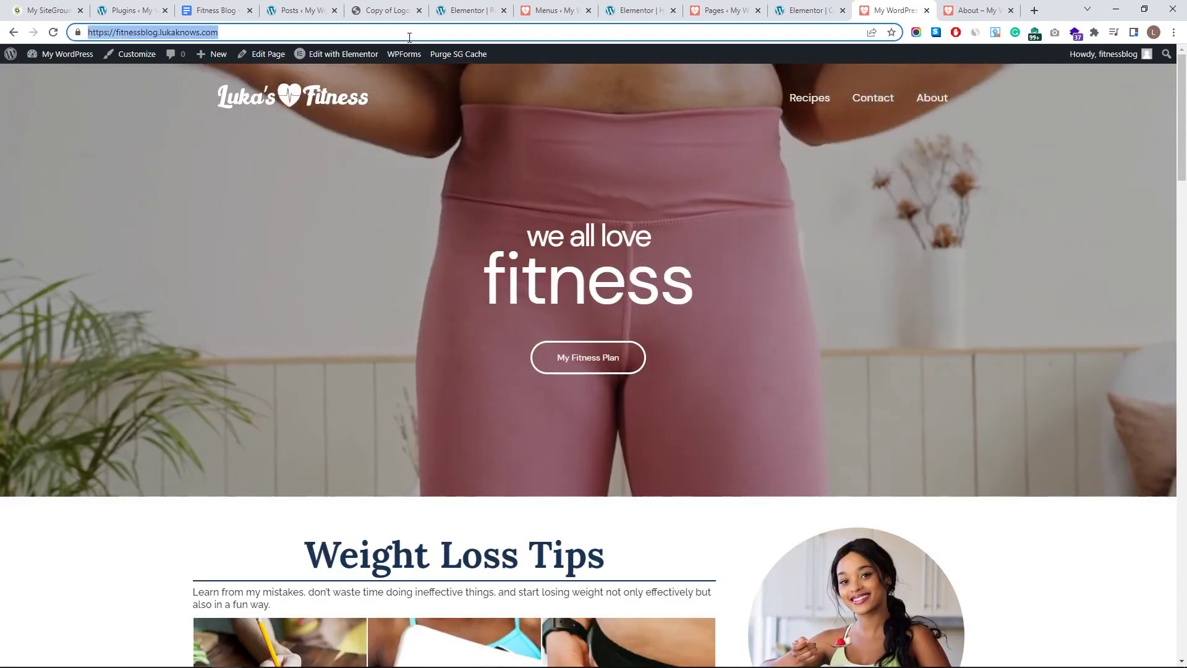
- Load fitnessblog.lukaknows.com in a new private window
key(ctrl+shift+n)
text(fitnessblog.lukaknows.com)
key(Return)
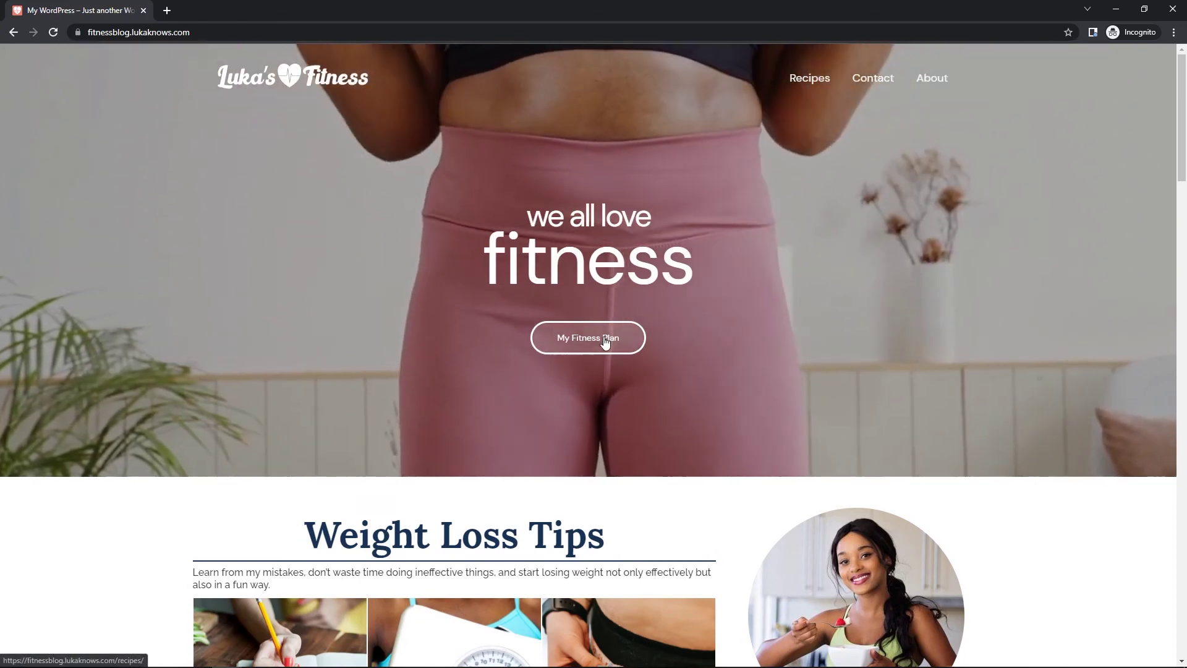
- Scroll through the homepage from hero to footer, then return to the top
scroll(535, 289, down, 5)
scroll(536, 289, down, 20)
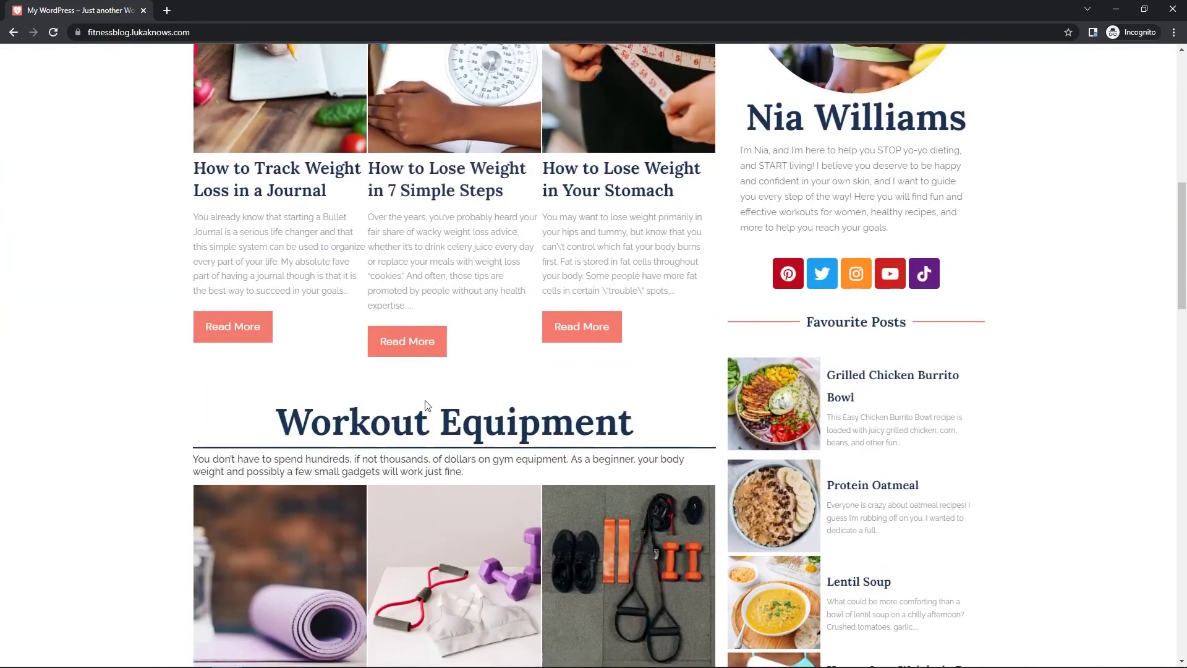
scroll(387, 374, up, 5)
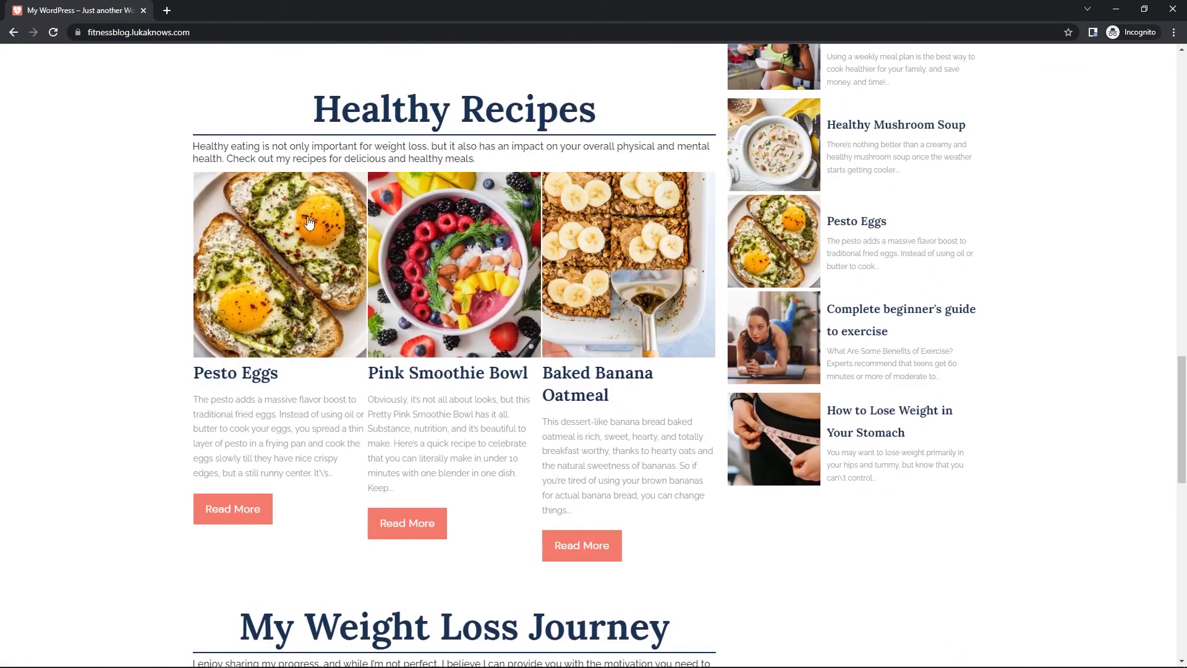
scroll(322, 353, down, 13)
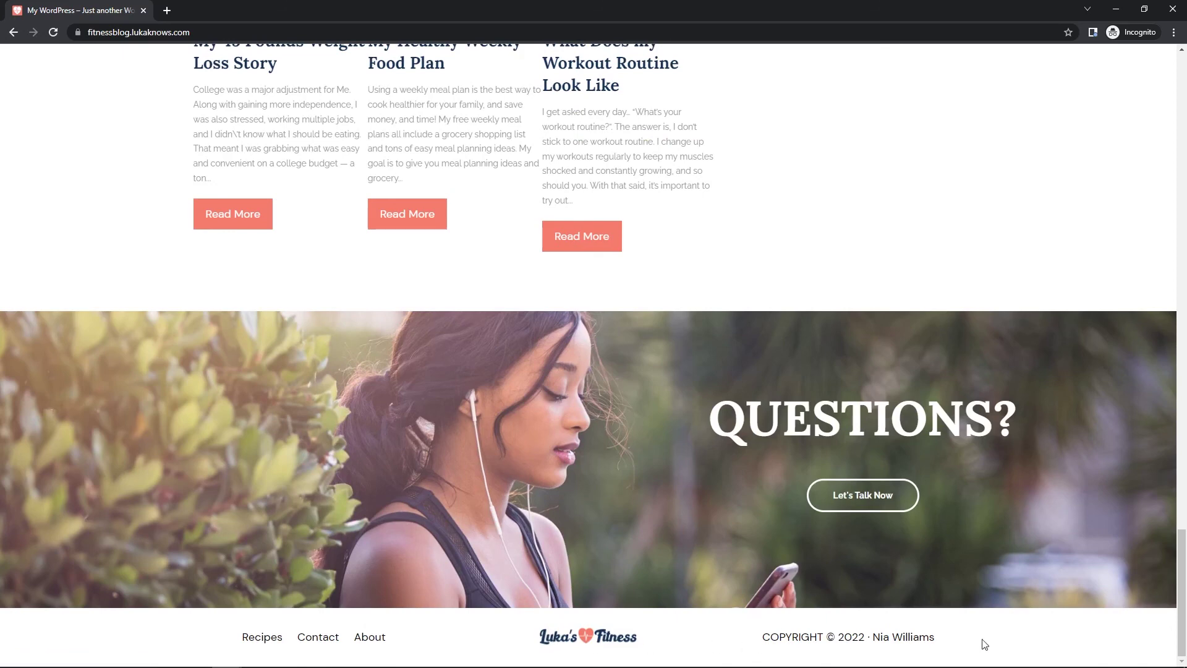
scroll(797, 350, up, 20)
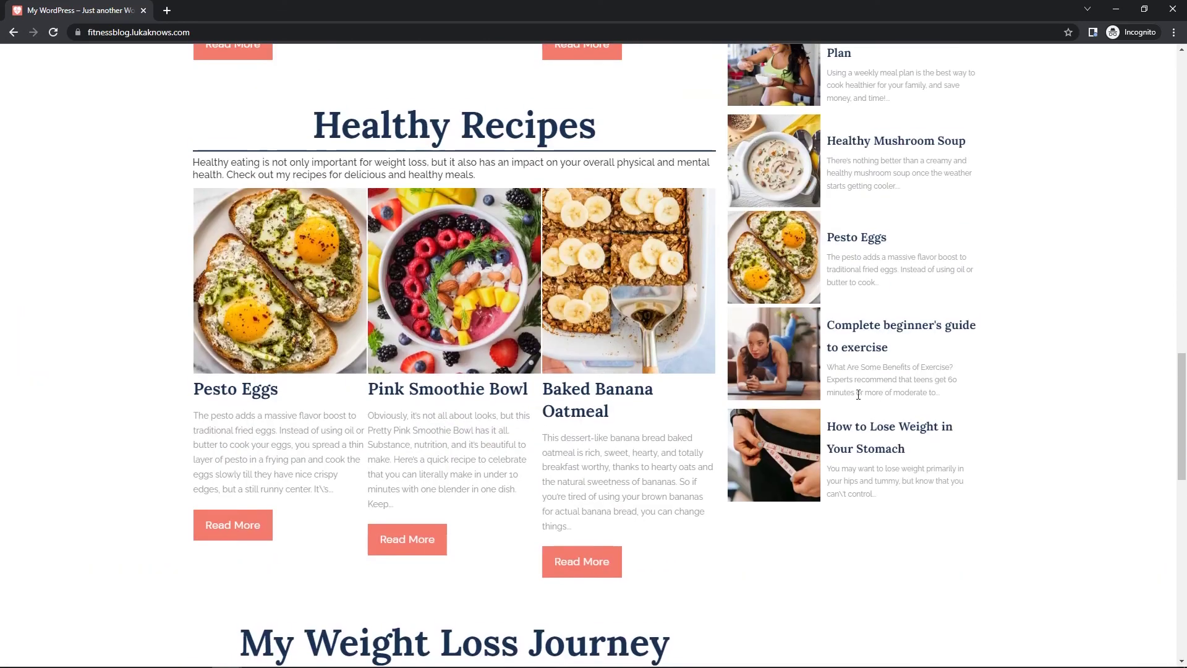
scroll(845, 325, up, 2)
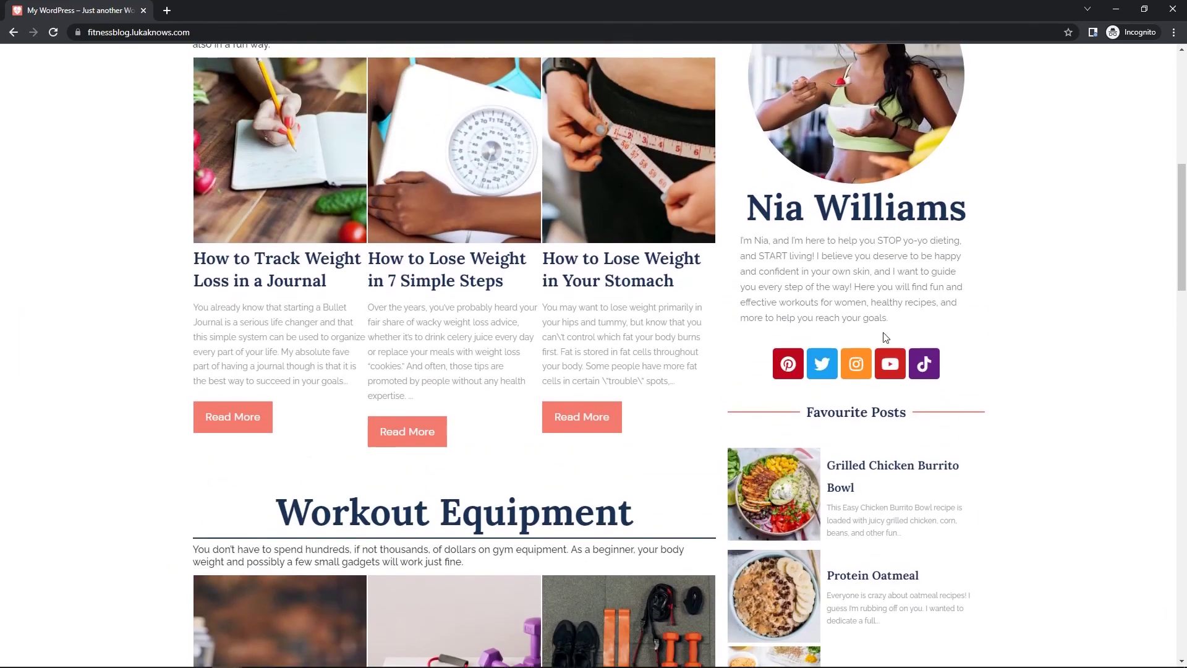
scroll(832, 377, up, 1)
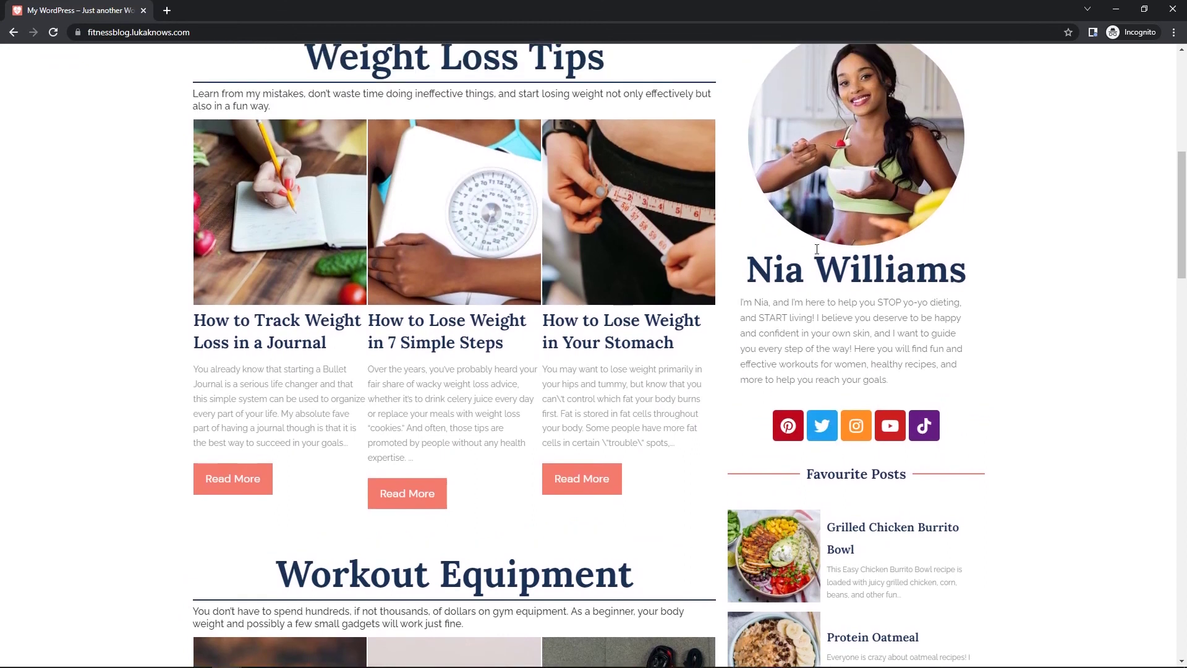
scroll(810, 470, up, 2)
scroll(809, 479, up, 5)
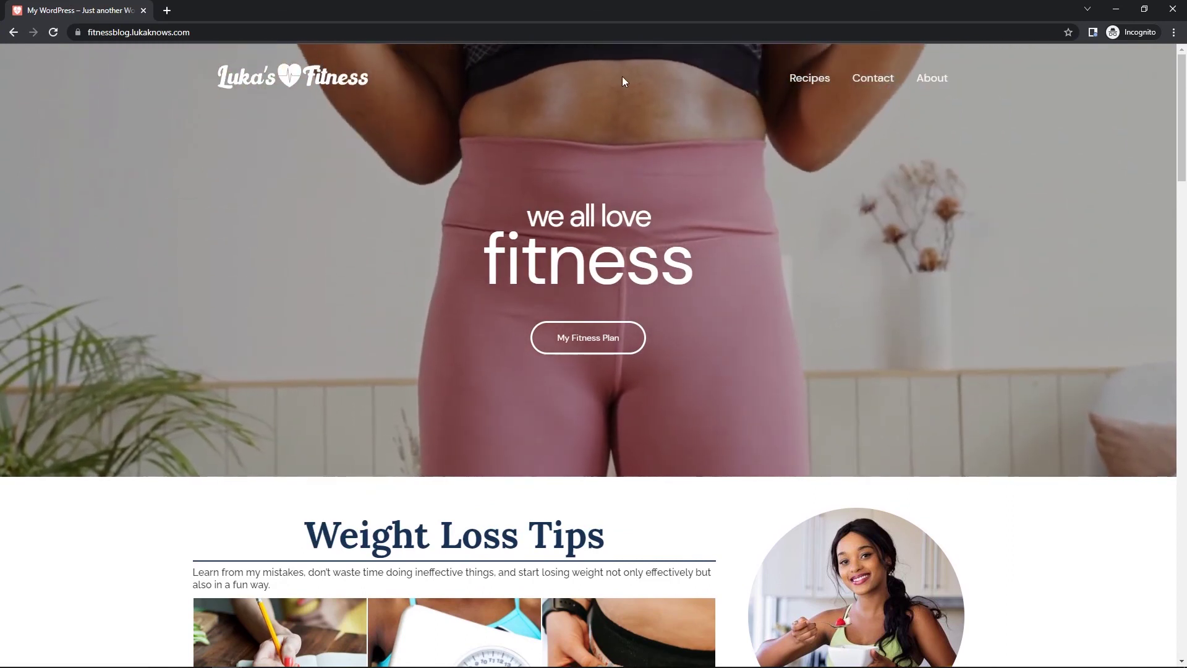
scroll(268, 341, down, 5)
scroll(268, 341, down, 12)
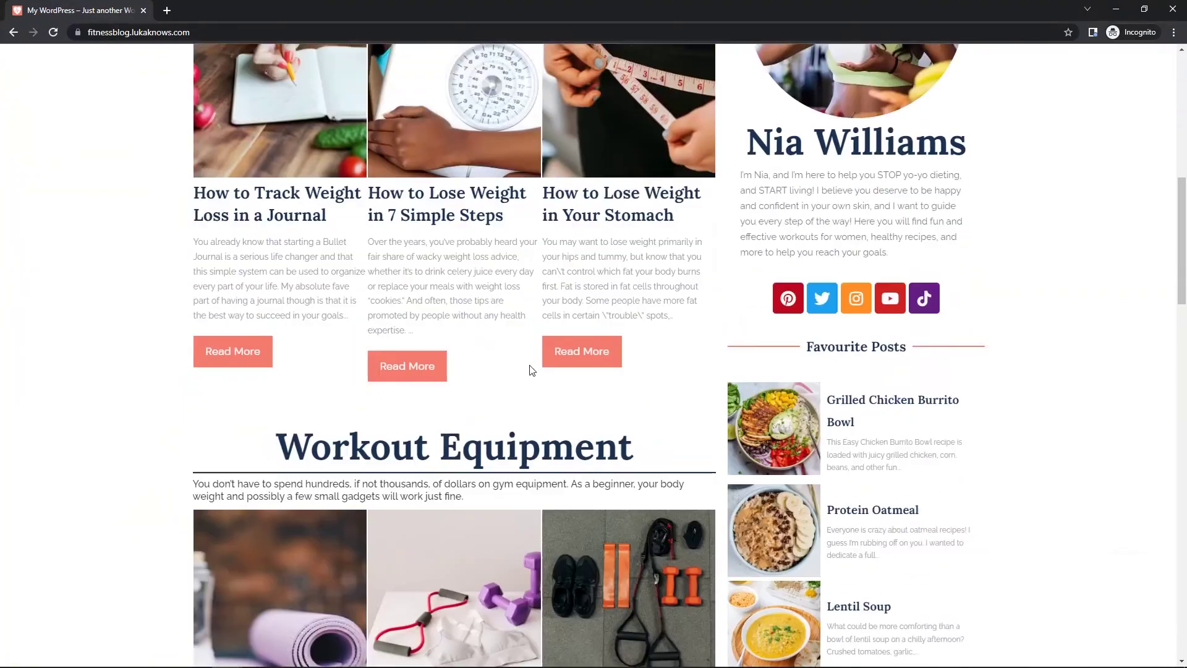
scroll(507, 361, down, 16)
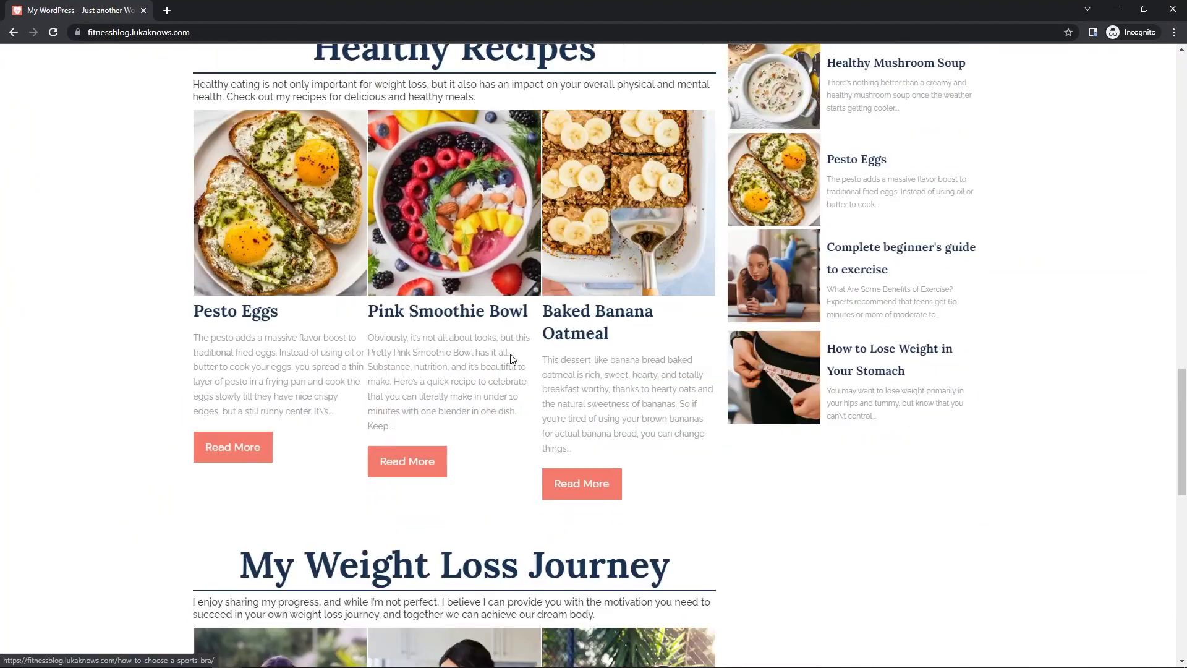
key(Home)
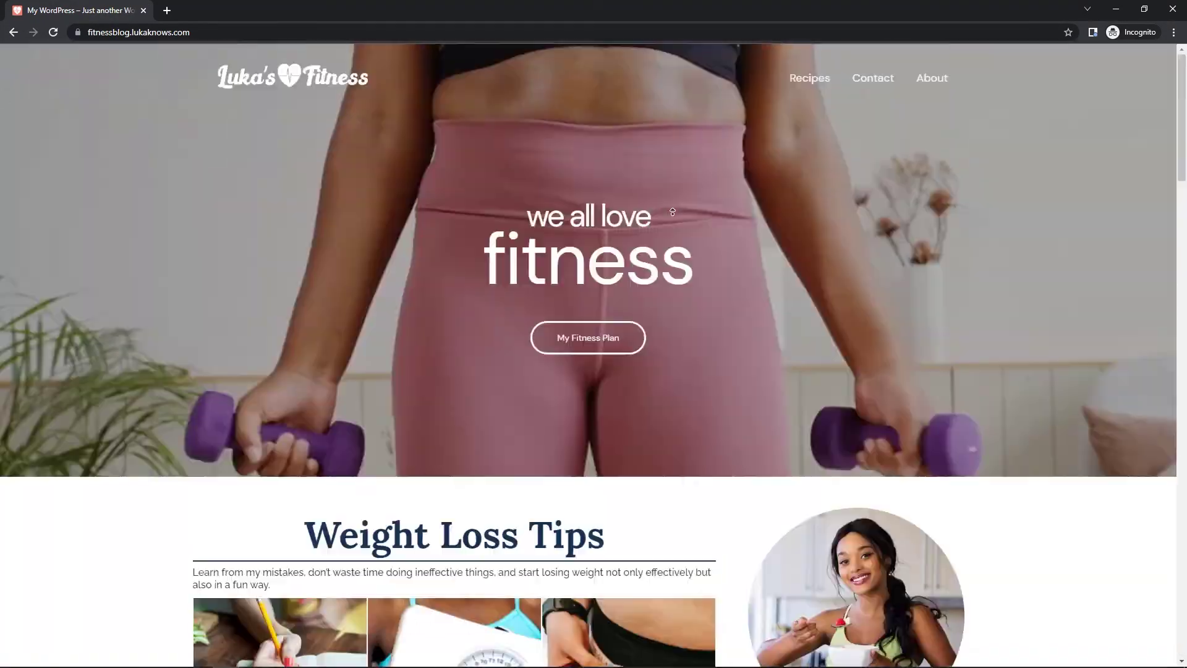